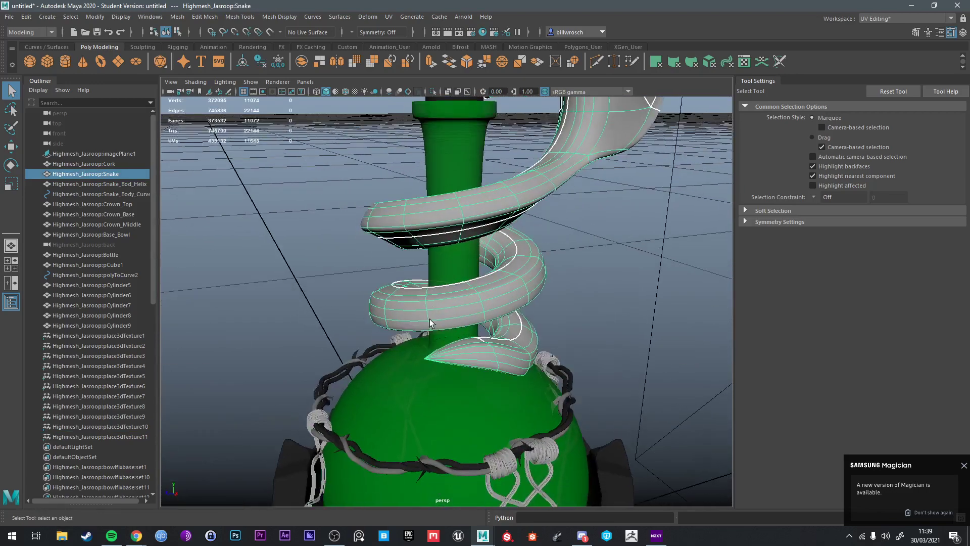
# Step: Deselect the snake and switch the workspace from UV Editing to Maya Classic
pyautogui.scroll(-5, 430, 323)
pyautogui.keyDown('alt'); pyautogui.moveTo(445, 316); pyautogui.dragTo(576, 292, button='middle'); pyautogui.keyUp('alt')
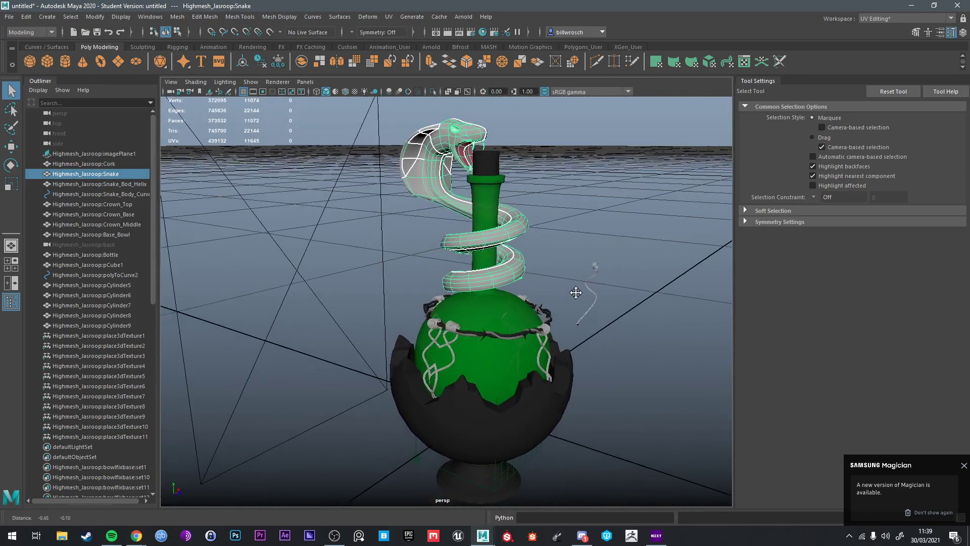
pyautogui.keyDown('alt'); pyautogui.moveTo(575, 293); pyautogui.dragTo(321, 162); pyautogui.keyUp('alt')
pyautogui.click(329, 213)
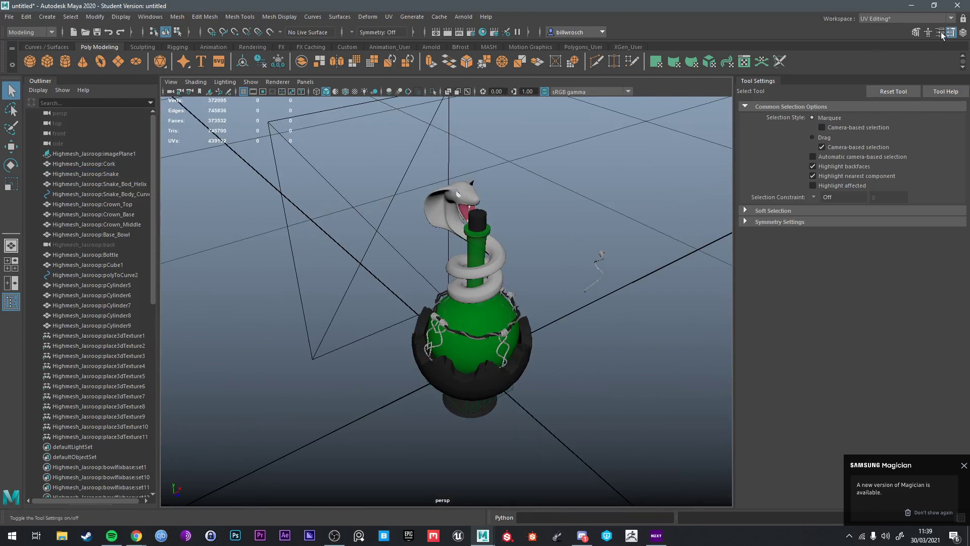
pyautogui.click(913, 19)
pyautogui.click(891, 46)
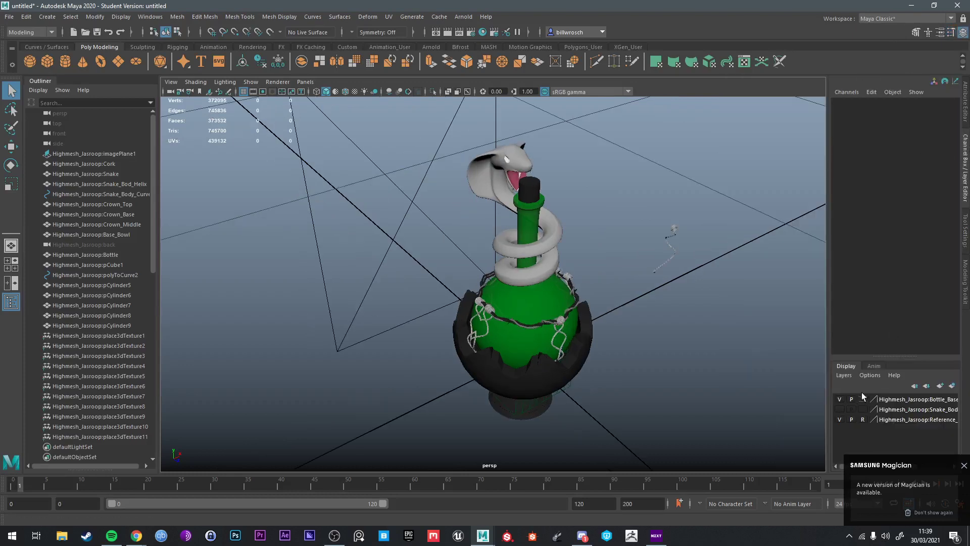
# Step: Delete the bottle base, snake body and reference images display layers
pyautogui.rightClick(904, 399)
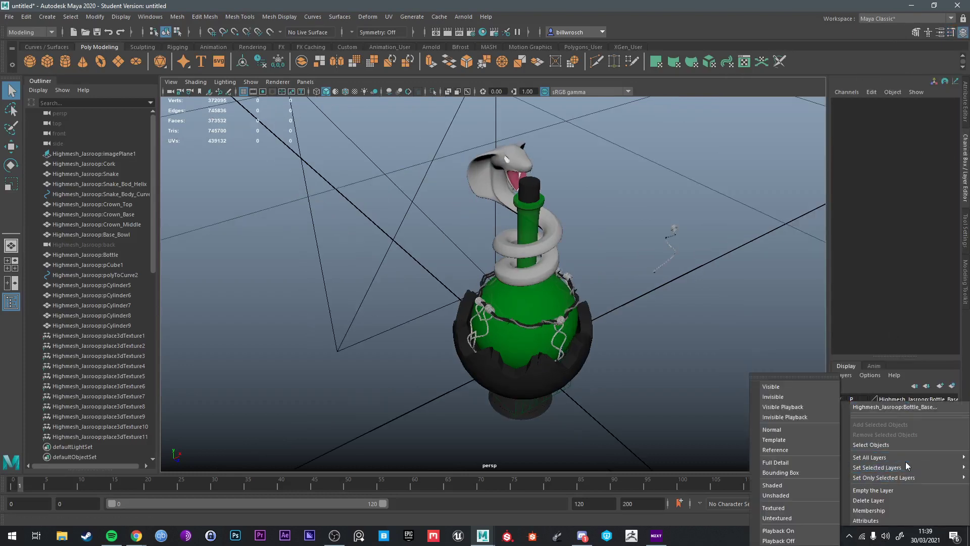
pyautogui.click(885, 500)
pyautogui.rightClick(891, 410)
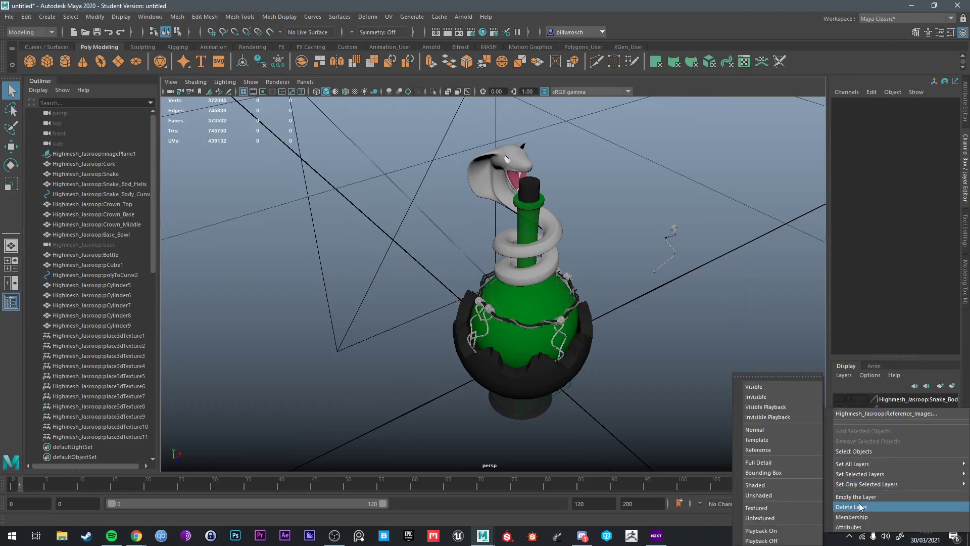
pyautogui.click(884, 511)
pyautogui.rightClick(892, 409)
pyautogui.click(884, 509)
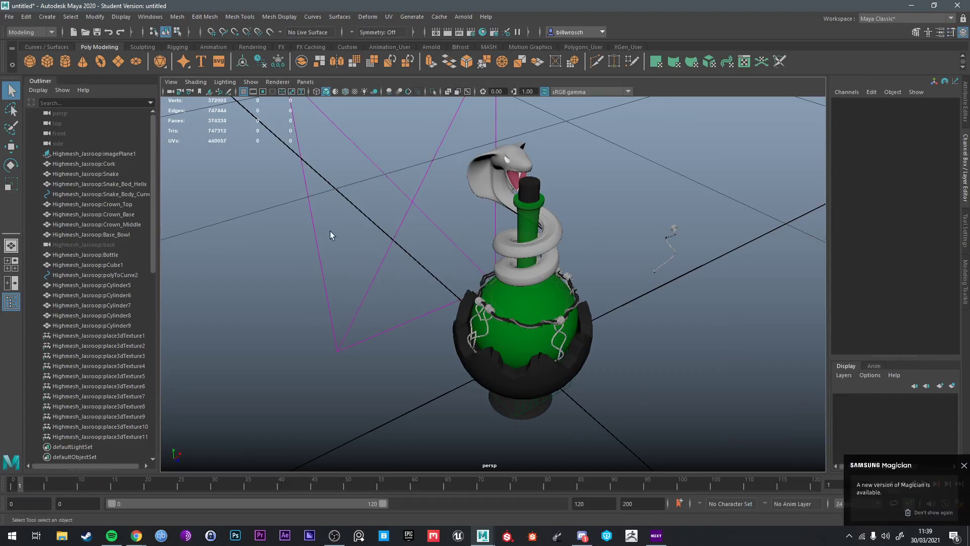
# Step: Delete the reference image plane beside the bottle
pyautogui.keyDown('alt'); pyautogui.moveTo(370, 223); pyautogui.dragTo(327, 256); pyautogui.keyUp('alt')
pyautogui.click(355, 268)
pyautogui.press('Delete')
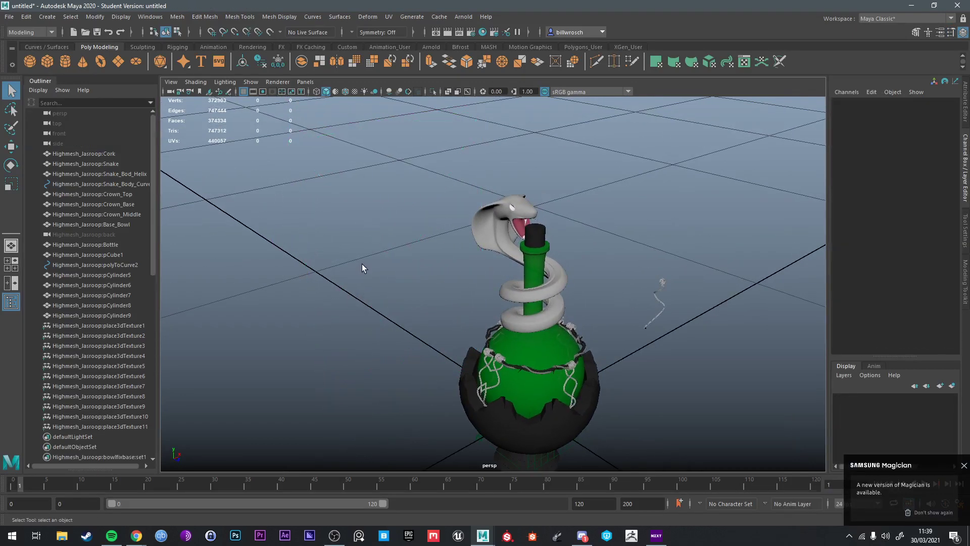
# Step: Delete the nodes place3dTexture1 through place3dTexture11 from the scene
pyautogui.click(79, 327)
pyautogui.scroll(-3, 101, 331)
pyautogui.keyDown('shift'); pyautogui.click(110, 345); pyautogui.keyUp('shift')
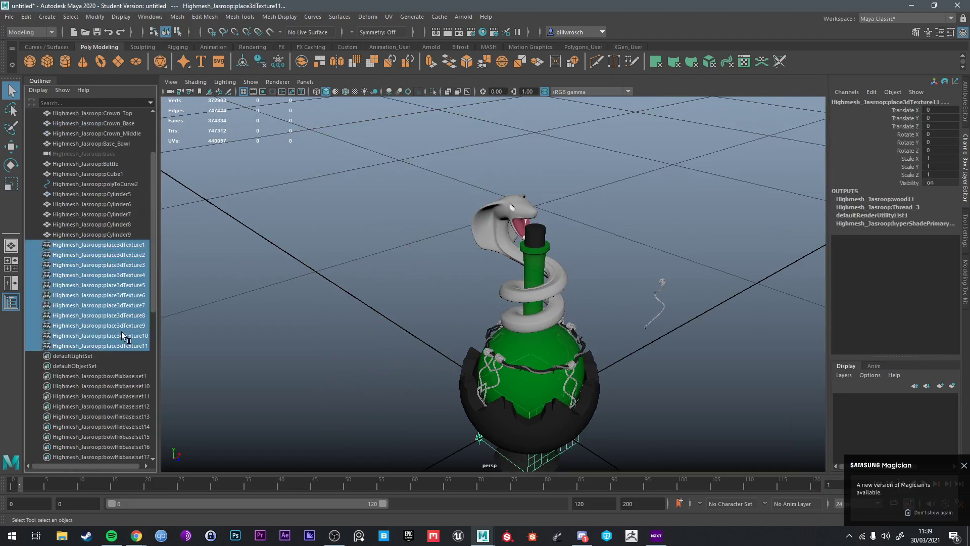
pyautogui.press('Delete')
pyautogui.scroll(3, 117, 329)
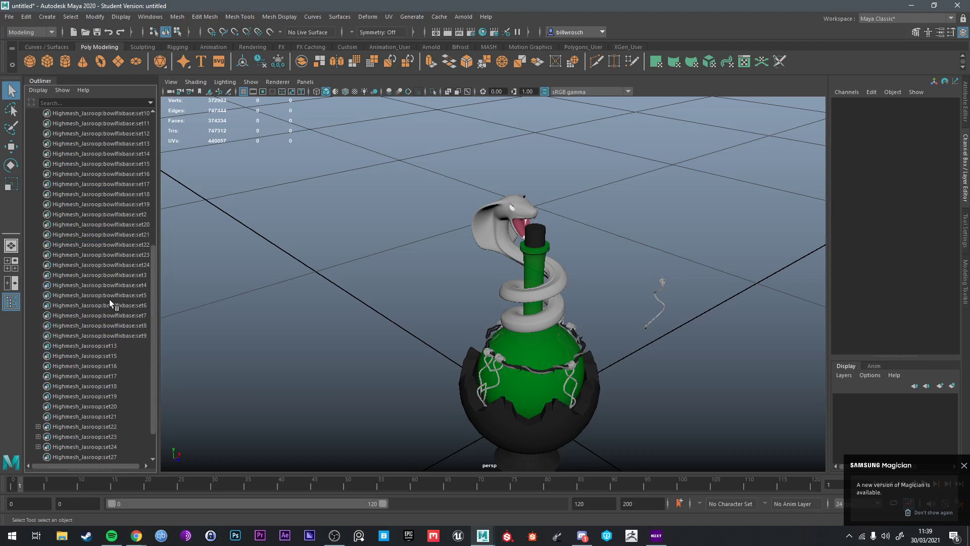
# Step: Delete all imported sets from bowlfixbase:set1 onward, along with the hidden back camera
pyautogui.click(78, 345)
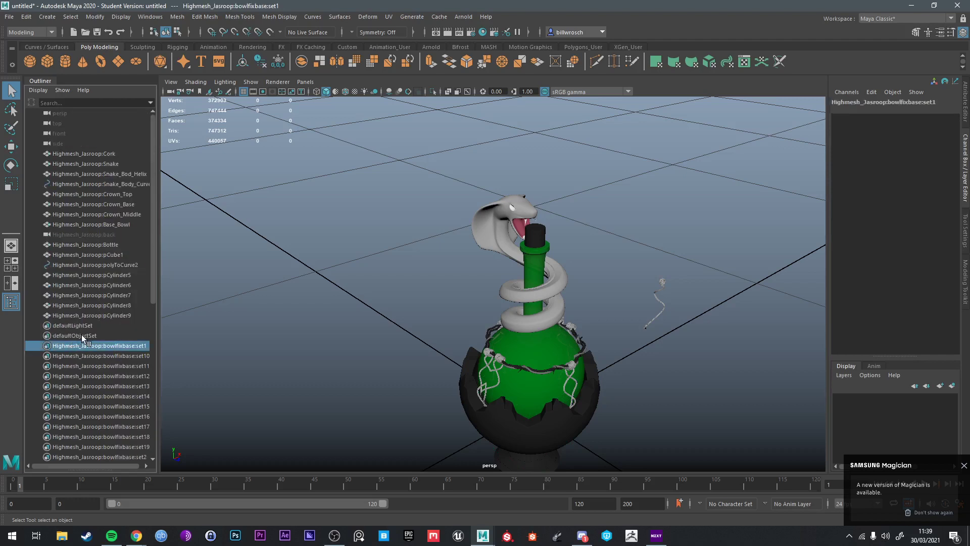
pyautogui.scroll(-10, 66, 418)
pyautogui.keyDown('shift'); pyautogui.click(74, 457); pyautogui.keyUp('shift')
pyautogui.press('Delete')
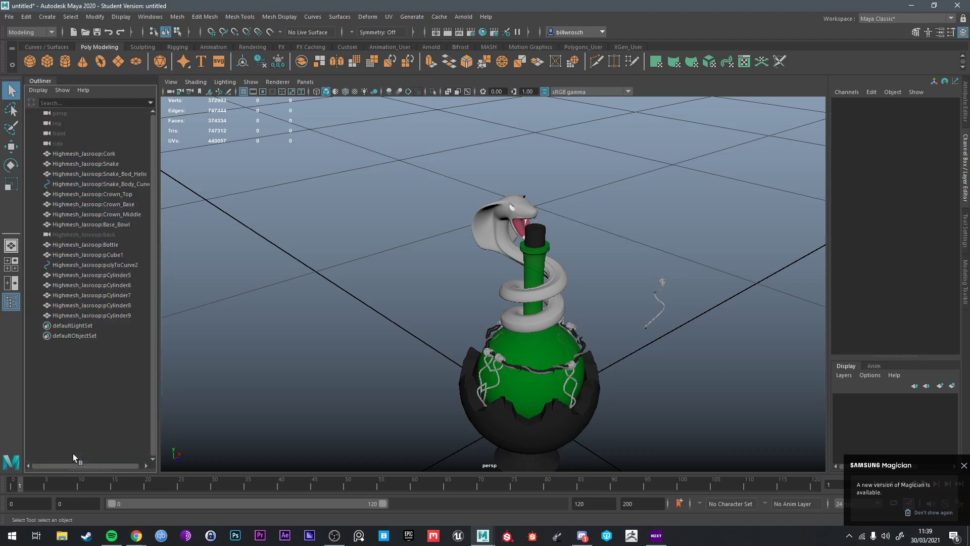
pyautogui.scroll(1, 162, 271)
pyautogui.click(80, 234)
pyautogui.press('Delete')
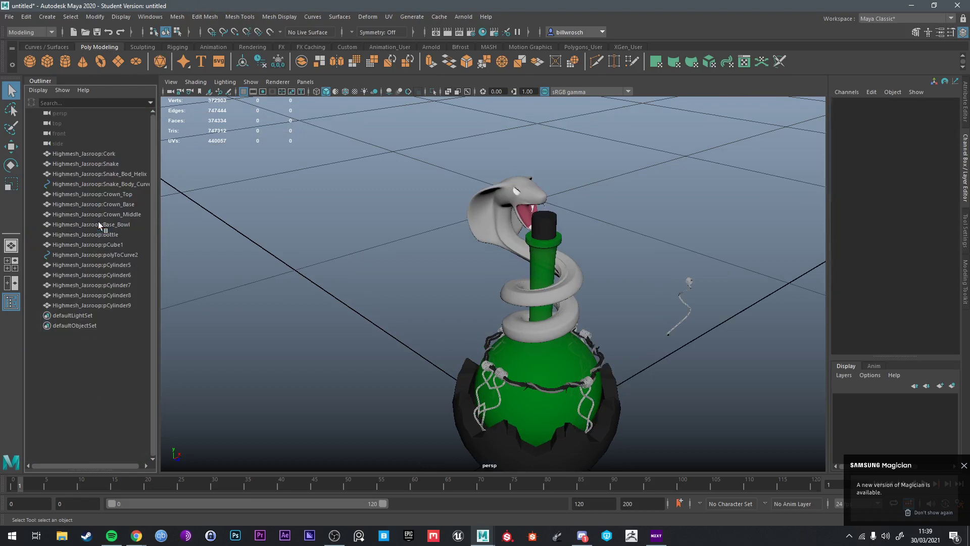
# Step: Inspect polyToCurve2 and the stray pCylinder6 mesh beside the bottle
pyautogui.click(76, 254)
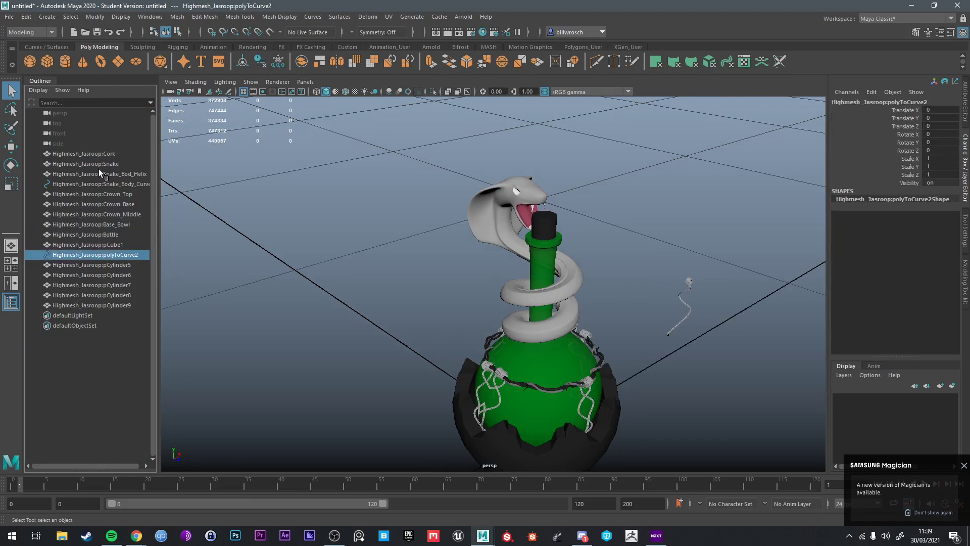
pyautogui.keyDown('alt'); pyautogui.moveTo(299, 262); pyautogui.dragTo(524, 244); pyautogui.keyUp('alt')
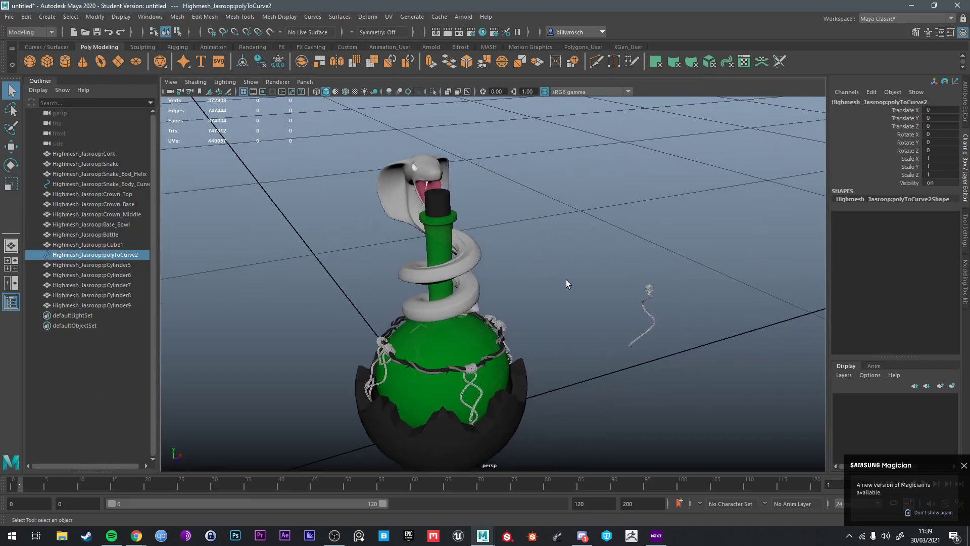
pyautogui.click(653, 319)
pyautogui.keyDown('alt'); pyautogui.moveTo(273, 291); pyautogui.dragTo(317, 305); pyautogui.keyUp('alt')
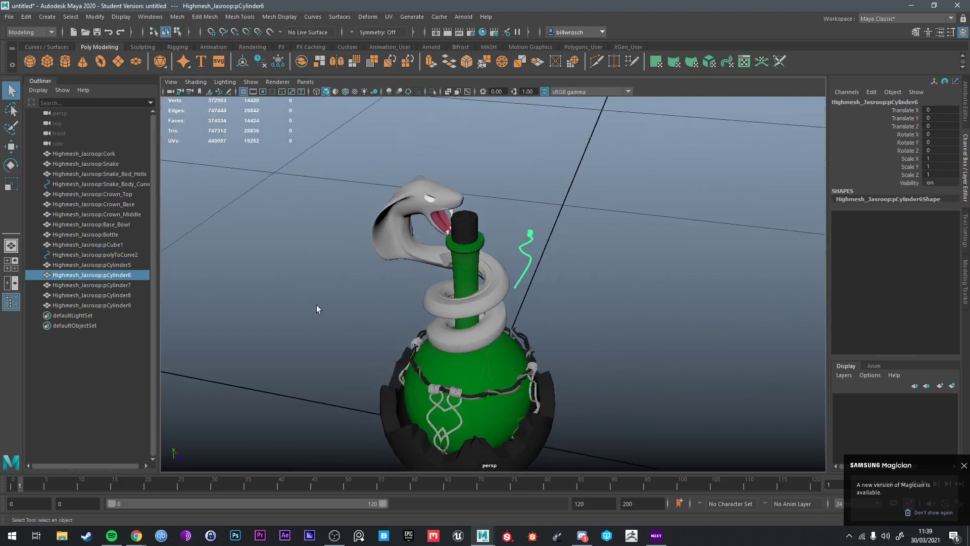
pyautogui.keyDown('alt'); pyautogui.moveTo(357, 271); pyautogui.dragTo(487, 258); pyautogui.keyUp('alt')
# Step: Undo the deletions of the back camera, sets, place3dTexture nodes and image plane
pyautogui.click(488, 259)
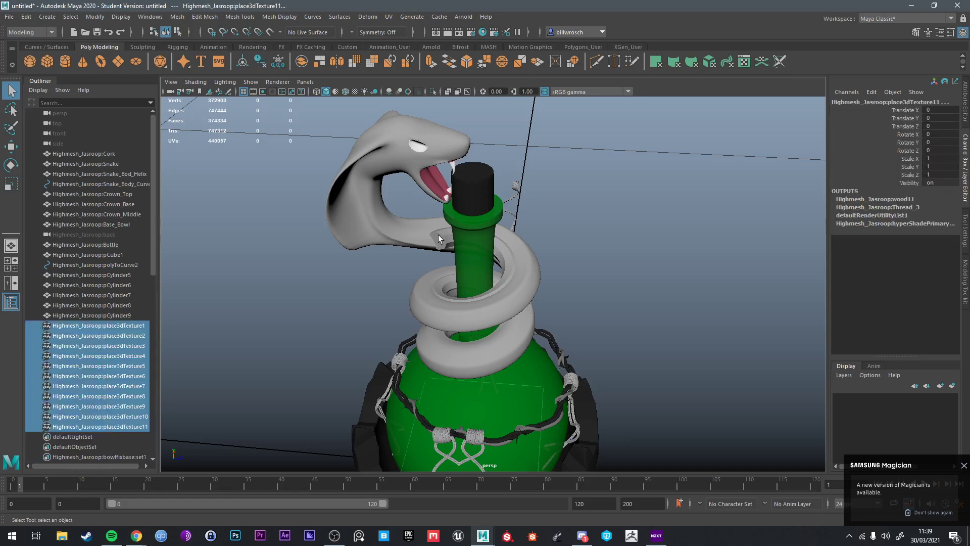
pyautogui.click(459, 241)
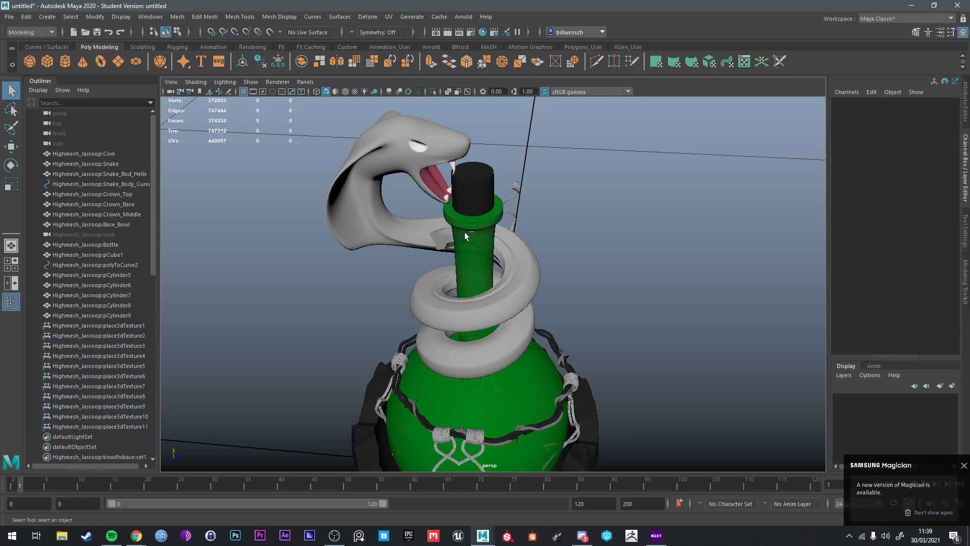
pyautogui.scroll(-5, 455, 262)
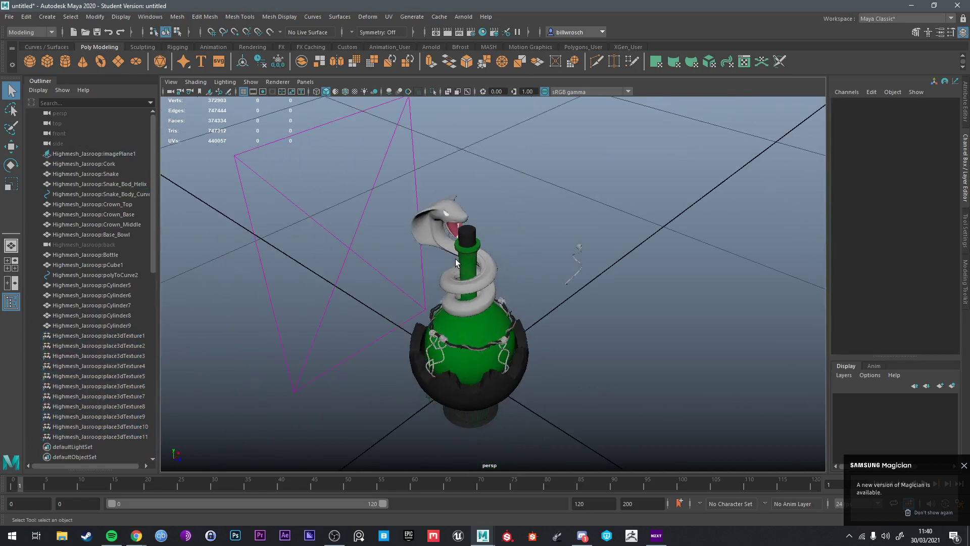
# Step: Delete the reference image plane and the Snake_Bod_Helix mesh around the bottle neck
pyautogui.click(457, 255)
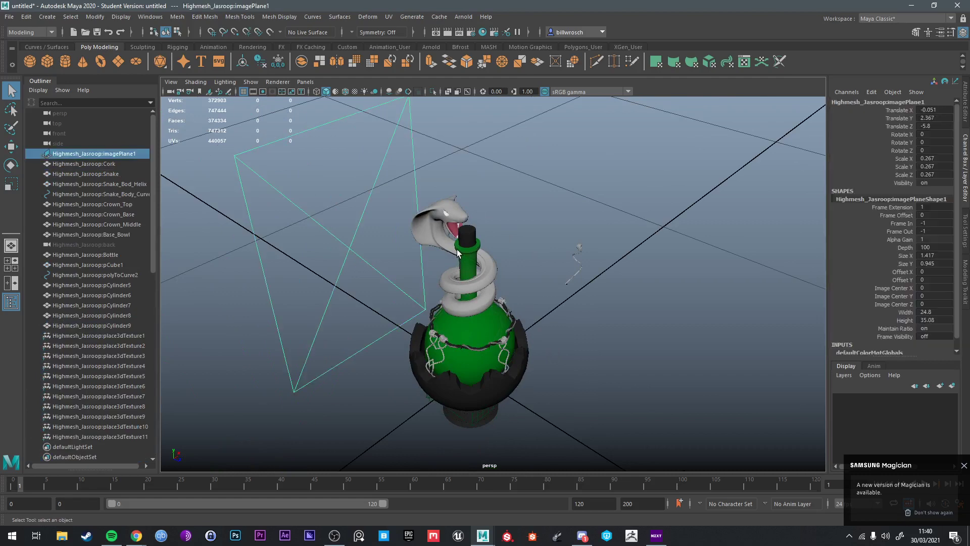
pyautogui.press('Delete')
pyautogui.click(453, 254)
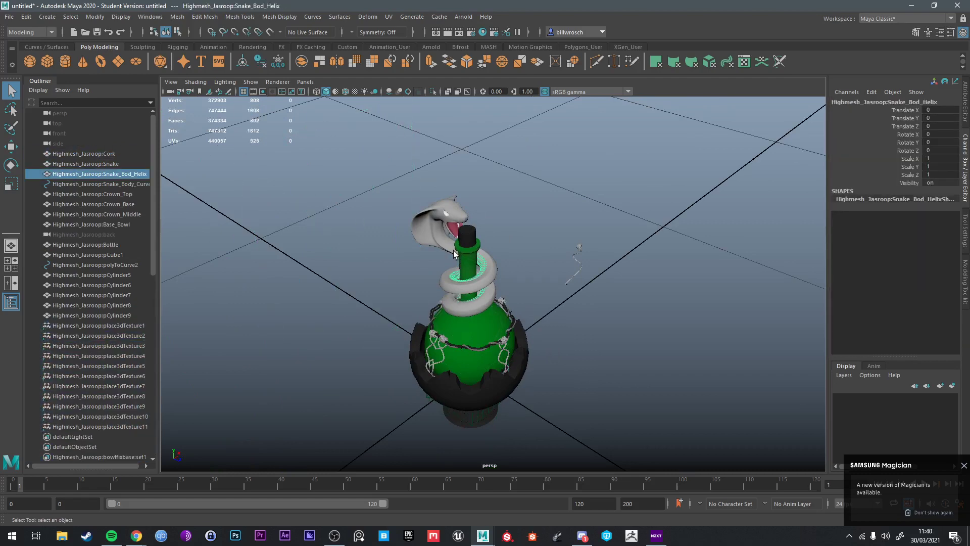
pyautogui.press('f')
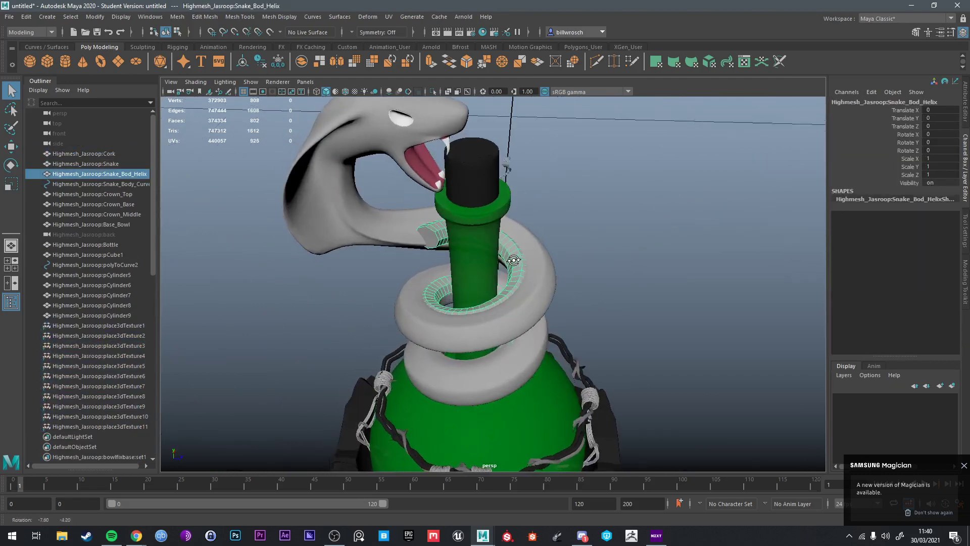
pyautogui.press('1')
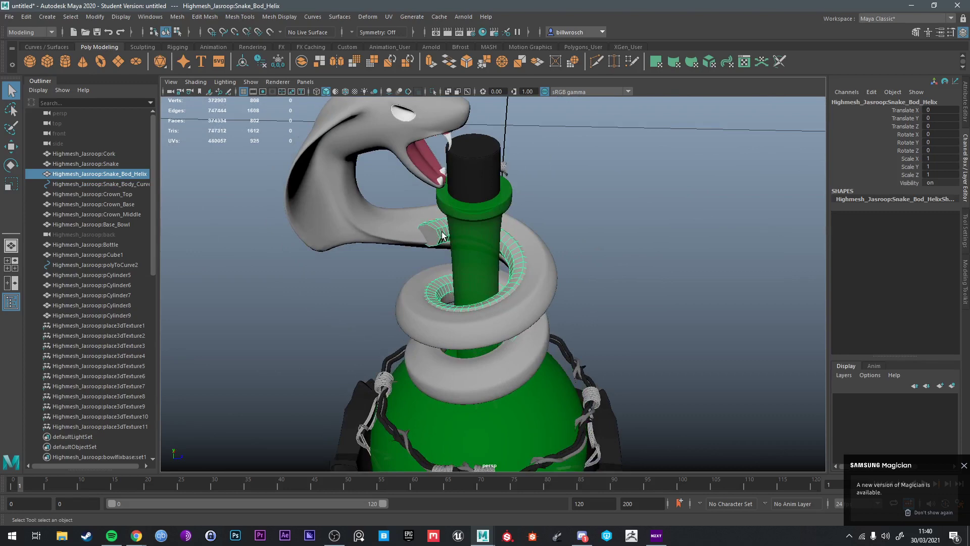
pyautogui.press('Delete')
pyautogui.keyDown('alt'); pyautogui.moveTo(444, 236); pyautogui.dragTo(340, 307); pyautogui.keyUp('alt')
pyautogui.keyDown('alt'); pyautogui.moveTo(340, 307); pyautogui.dragTo(97, 325, button='right'); pyautogui.keyUp('alt')
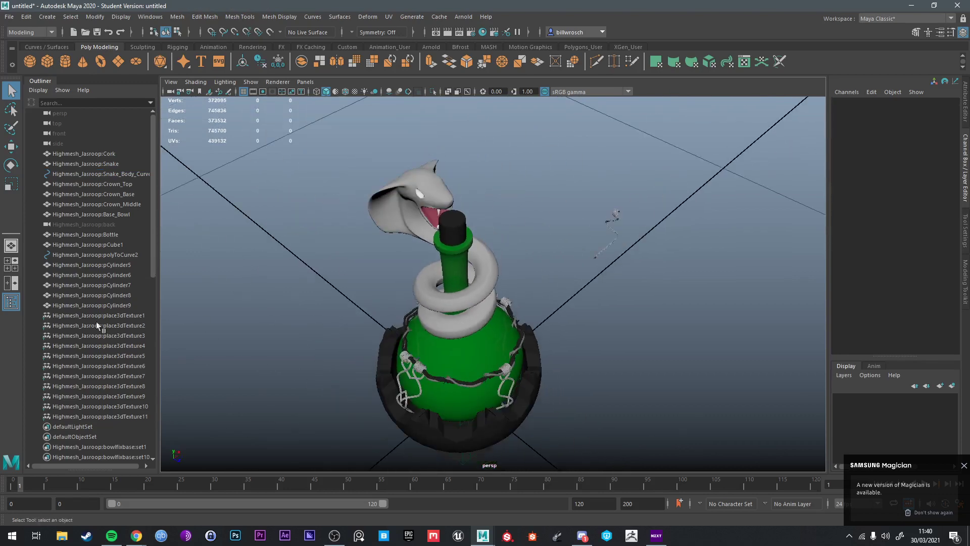
# Step: Delete the place3dTexture nodes and all imported sets in one selection from place3dTexture1 down to the last set
pyautogui.scroll(-10, 97, 325)
pyautogui.click(74, 458)
pyautogui.scroll(10, 103, 371)
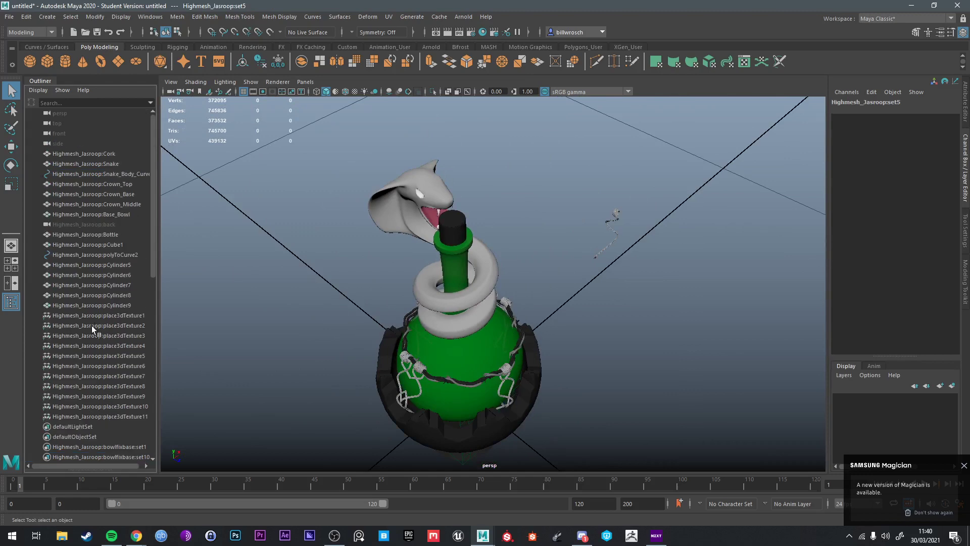
pyautogui.scroll(-3, 70, 383)
pyautogui.keyDown('shift'); pyautogui.click(77, 235); pyautogui.keyUp('shift')
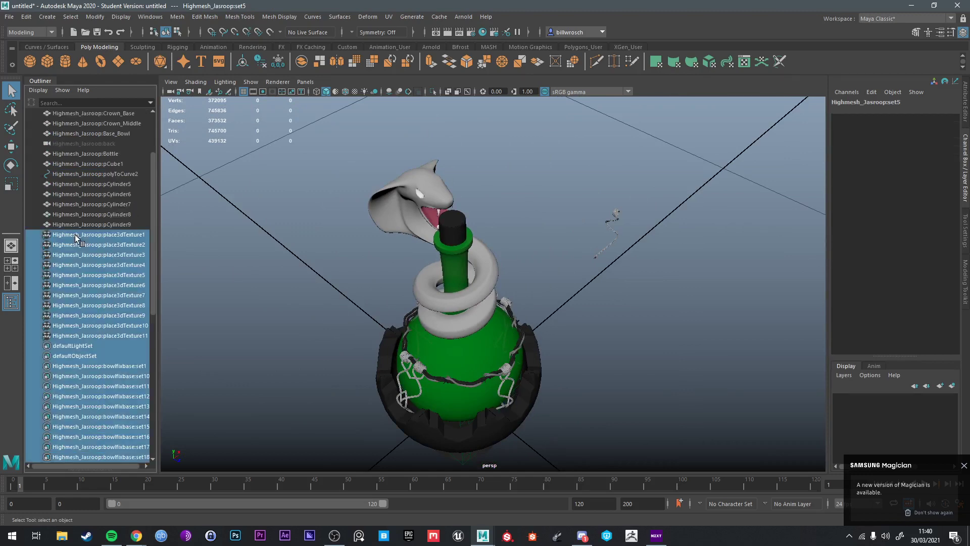
pyautogui.press('Delete')
# Step: Select the snake mesh and rename it Snake_high
pyautogui.keyDown('alt'); pyautogui.moveTo(451, 284); pyautogui.dragTo(475, 258); pyautogui.keyUp('alt')
pyautogui.keyDown('alt'); pyautogui.moveTo(475, 258); pyautogui.dragTo(502, 251, button='middle'); pyautogui.keyUp('alt')
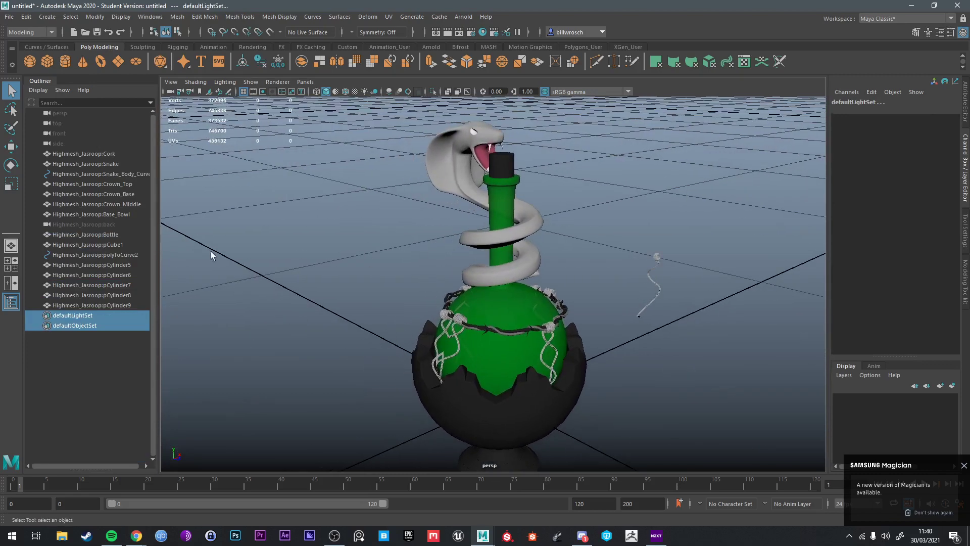
pyautogui.keyDown('alt'); pyautogui.moveTo(538, 236); pyautogui.dragTo(533, 255); pyautogui.keyUp('alt')
pyautogui.click(522, 235)
pyautogui.keyDown('alt'); pyautogui.moveTo(492, 209); pyautogui.dragTo(500, 230); pyautogui.keyUp('alt')
pyautogui.scroll(-3, 523, 274)
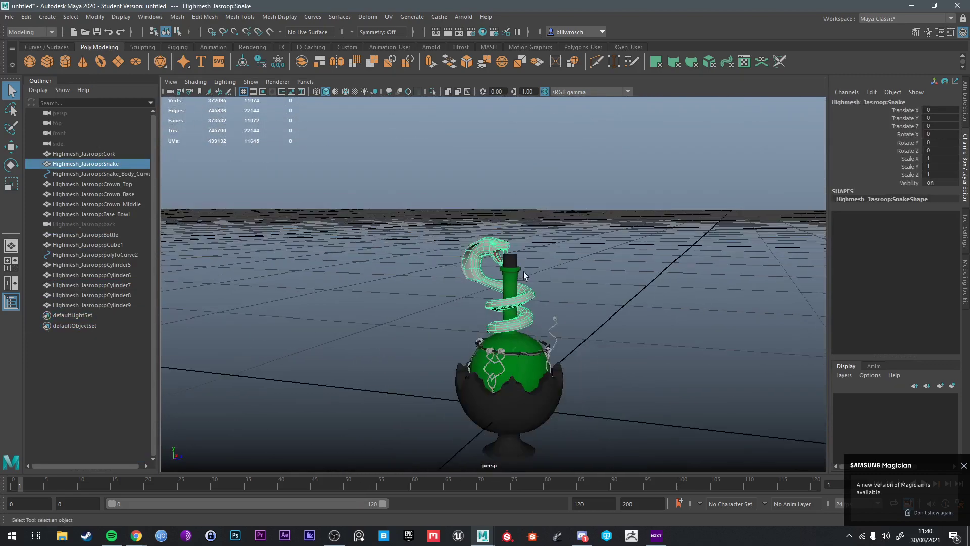
pyautogui.scroll(4, 524, 275)
pyautogui.keyDown('alt'); pyautogui.moveTo(524, 274); pyautogui.dragTo(510, 253, button='middle'); pyautogui.keyUp('alt')
pyautogui.keyDown('alt'); pyautogui.moveTo(510, 253); pyautogui.dragTo(528, 260); pyautogui.keyUp('alt')
pyautogui.doubleClick(92, 163)
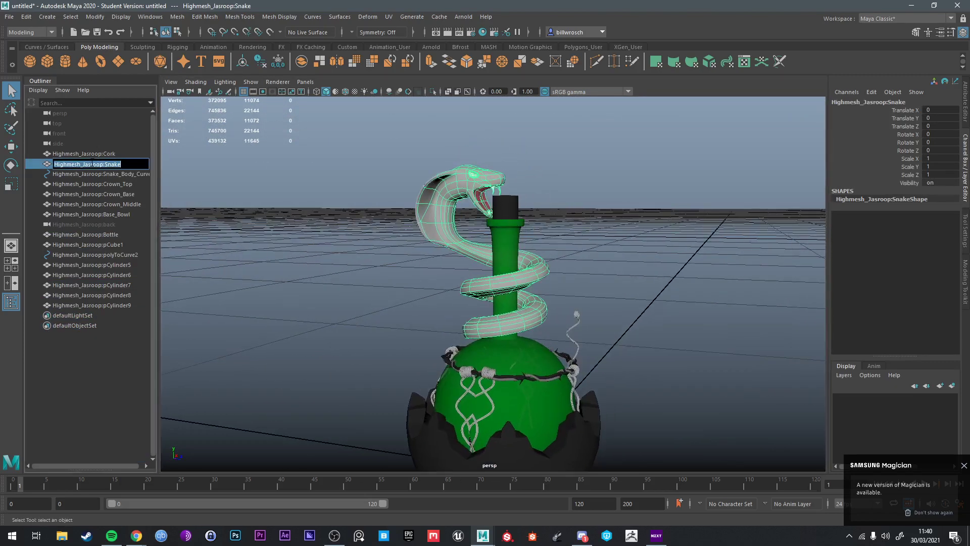
pyautogui.write('Snake_high')
pyautogui.press('Return')
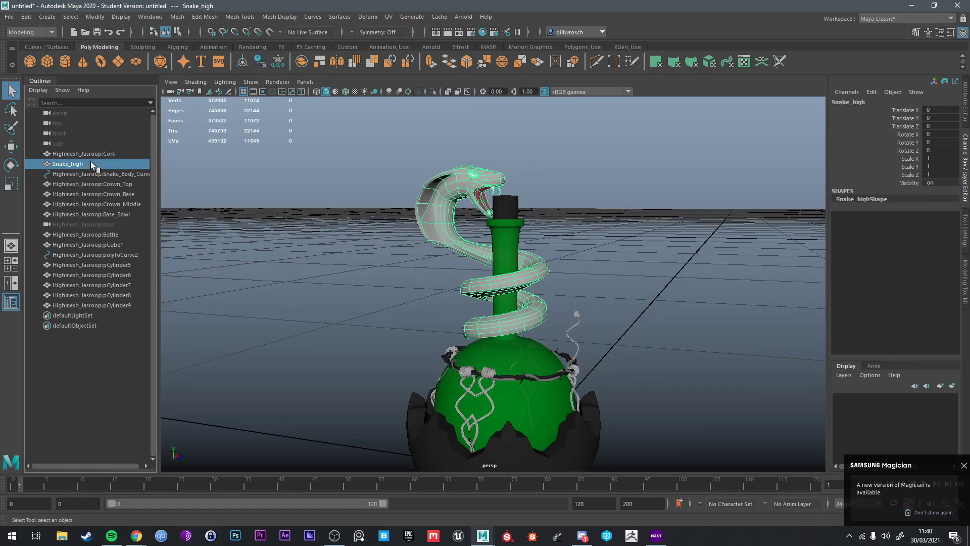
# Step: Examine the Cork mesh up close with smooth preview off and on
pyautogui.click(96, 152)
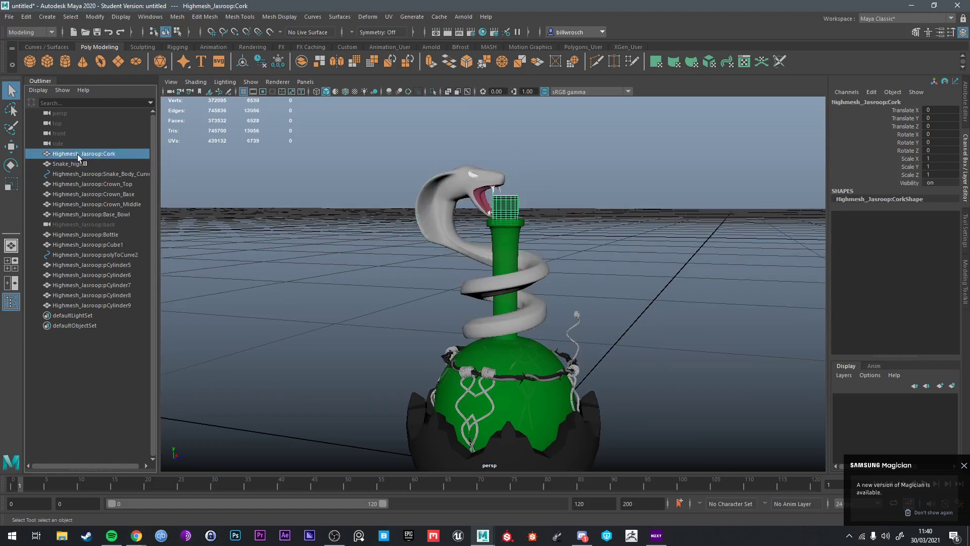
pyautogui.press('f')
pyautogui.press('1')
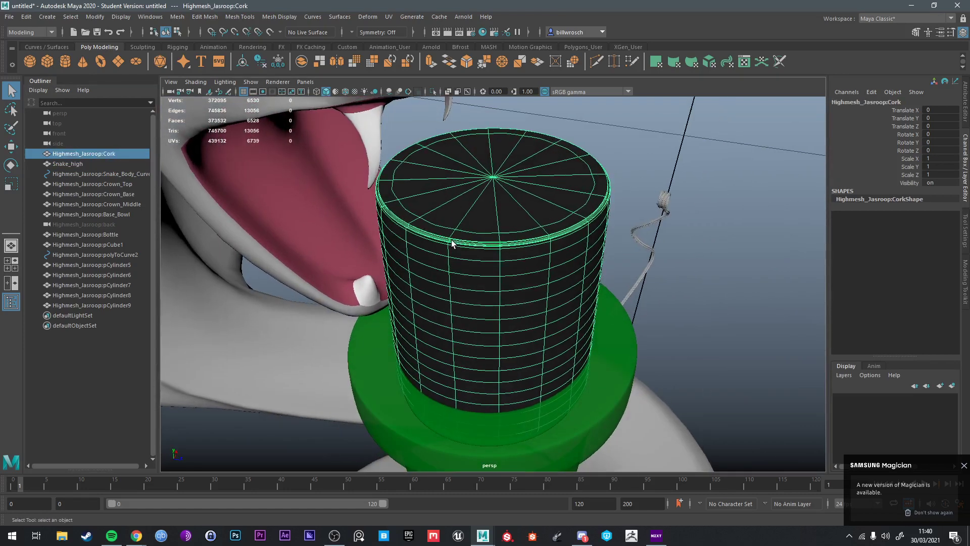
pyautogui.press('3')
pyautogui.scroll(-4, 452, 240)
pyautogui.keyDown('alt'); pyautogui.moveTo(450, 241); pyautogui.dragTo(404, 201); pyautogui.keyUp('alt')
# Step: Convert the smooth mesh preview of Snake_high to polygons and clear the selection
pyautogui.click(383, 187)
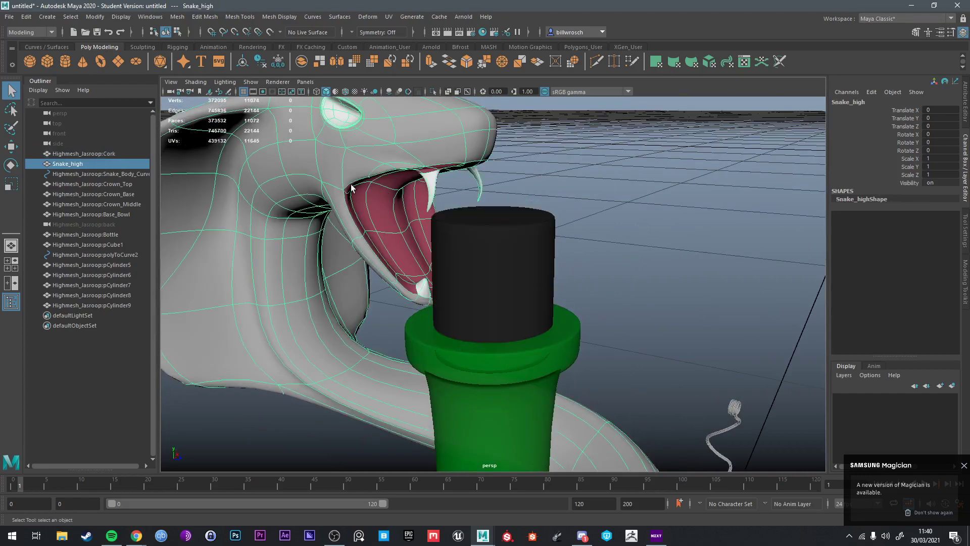
pyautogui.click(95, 17)
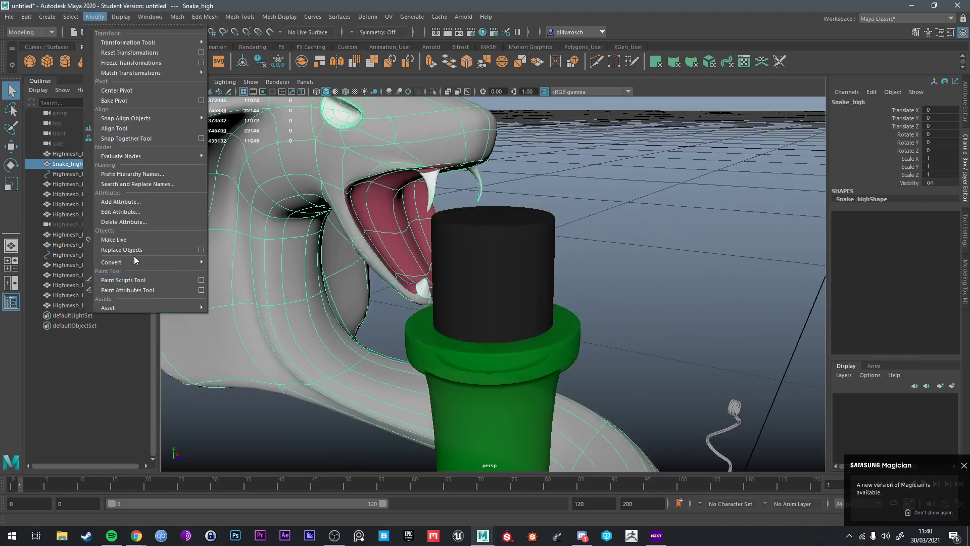
pyautogui.moveTo(137, 261)
pyautogui.click(252, 293)
pyautogui.scroll(2, 444, 196)
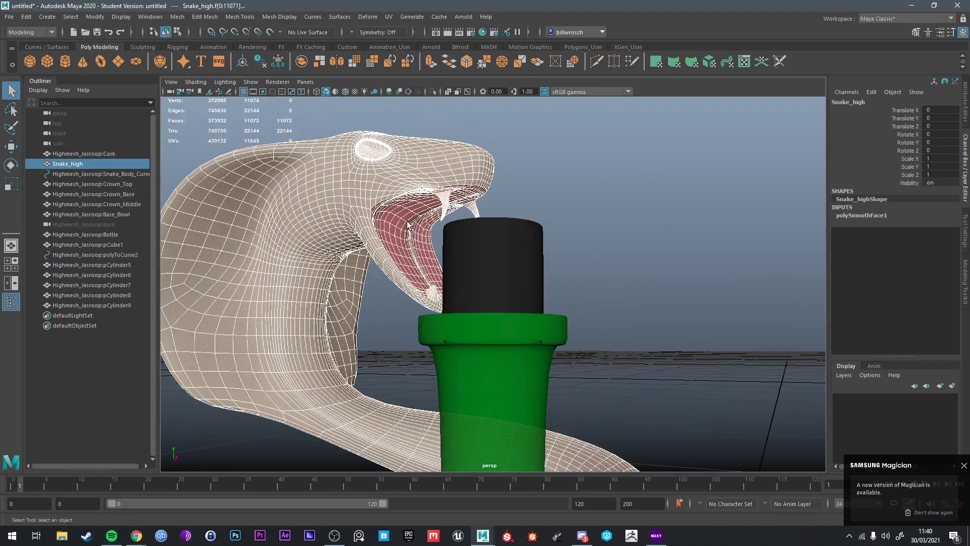
pyautogui.click(568, 190)
pyautogui.keyDown('alt'); pyautogui.moveTo(569, 190); pyautogui.dragTo(568, 317); pyautogui.keyUp('alt')
pyautogui.keyDown('alt'); pyautogui.moveTo(532, 289); pyautogui.dragTo(547, 274, button='middle'); pyautogui.keyUp('alt')
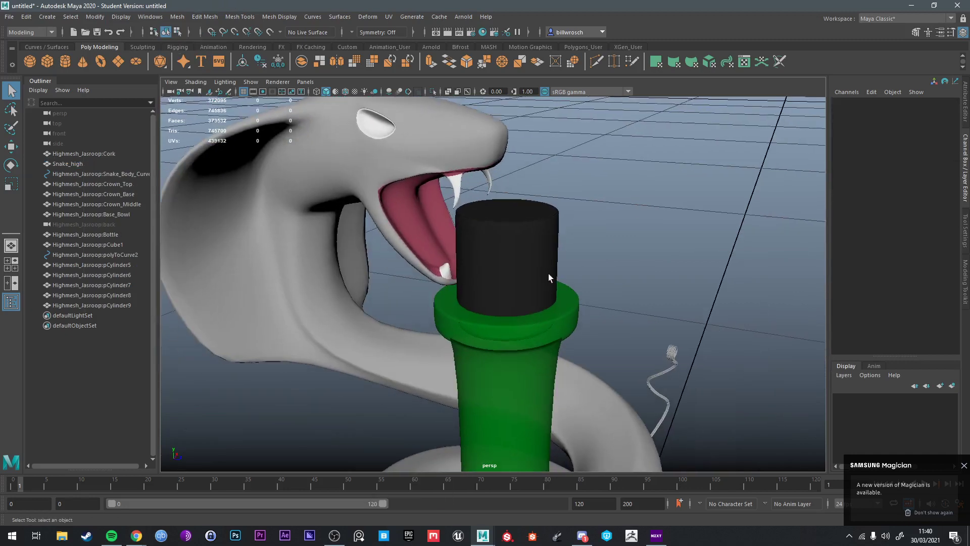
# Step: Check the wireframes of the cork and snake, and smooth the green bottle mesh into denser polygons
pyautogui.click(547, 274)
pyautogui.keyDown('alt'); pyautogui.moveTo(606, 423); pyautogui.dragTo(589, 386, button='middle'); pyautogui.keyUp('alt')
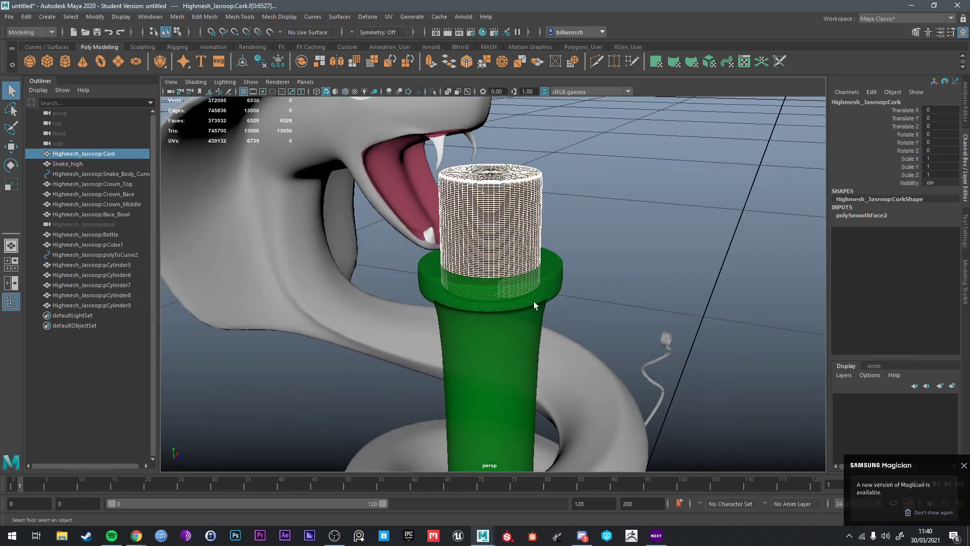
pyautogui.keyDown('alt'); pyautogui.moveTo(533, 301); pyautogui.dragTo(428, 307, button='right'); pyautogui.keyUp('alt')
pyautogui.click(365, 279)
pyautogui.moveTo(366, 278)
pyautogui.keyDown('alt'); pyautogui.mouseDown()
pyautogui.moveTo(326, 277)
pyautogui.moveTo(369, 274)
pyautogui.mouseUp(); pyautogui.keyUp('alt')
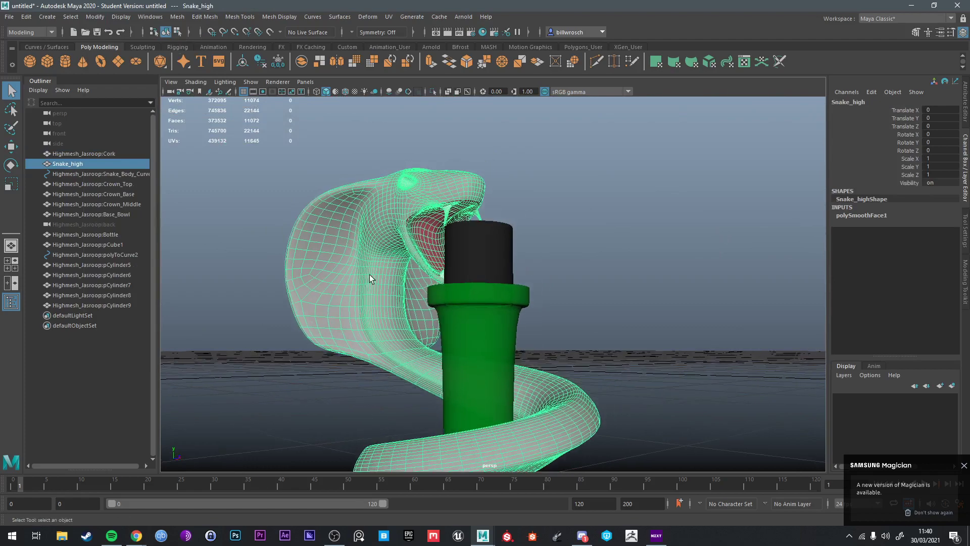
pyautogui.scroll(-3, 474, 381)
pyautogui.keyDown('alt'); pyautogui.moveTo(474, 381); pyautogui.dragTo(486, 213, button='middle'); pyautogui.keyUp('alt')
pyautogui.click(486, 213)
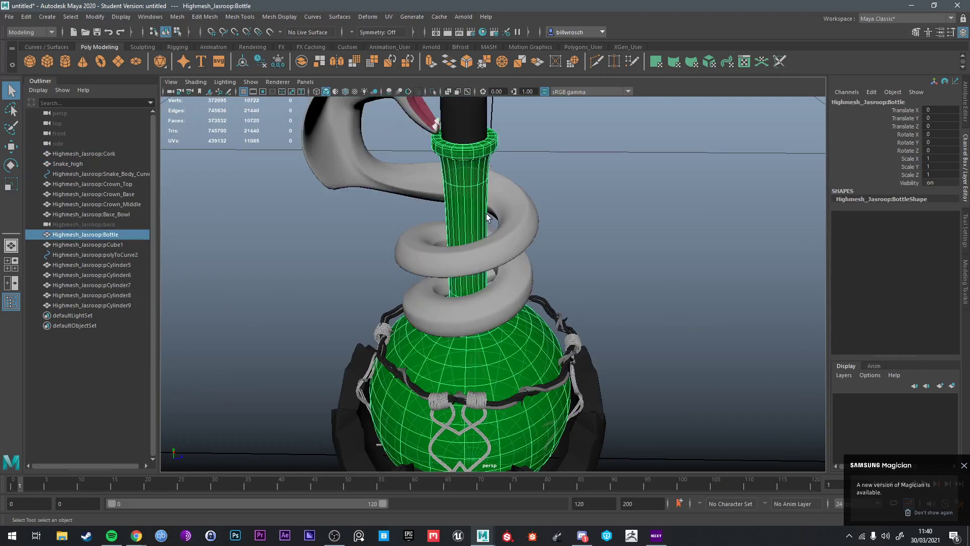
pyautogui.keyDown('shift'); pyautogui.moveTo(486, 213); pyautogui.dragTo(455, 222, button='right'); pyautogui.keyUp('shift')
# Step: Rename the smoothed bottle mesh Bottle_high
pyautogui.doubleClick(106, 235)
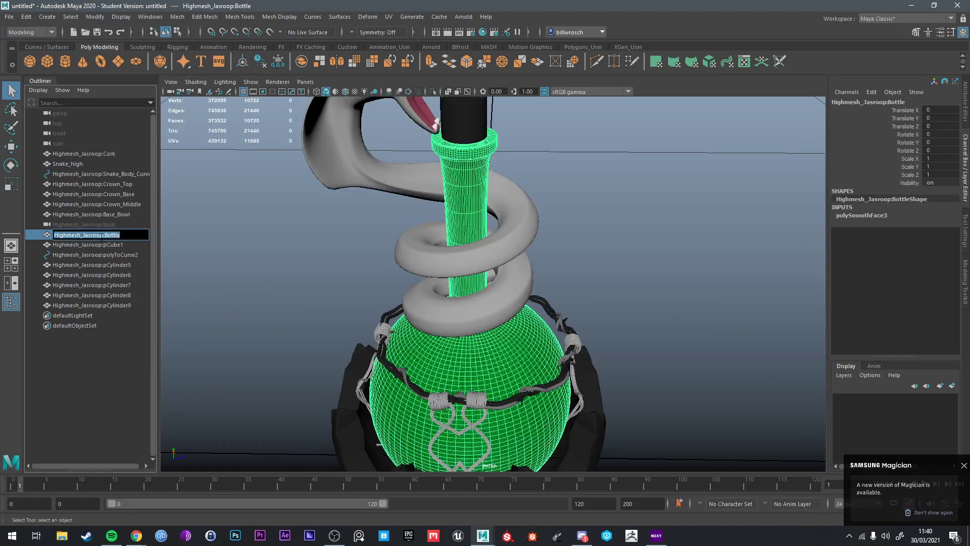
pyautogui.write('Bottle_hi')
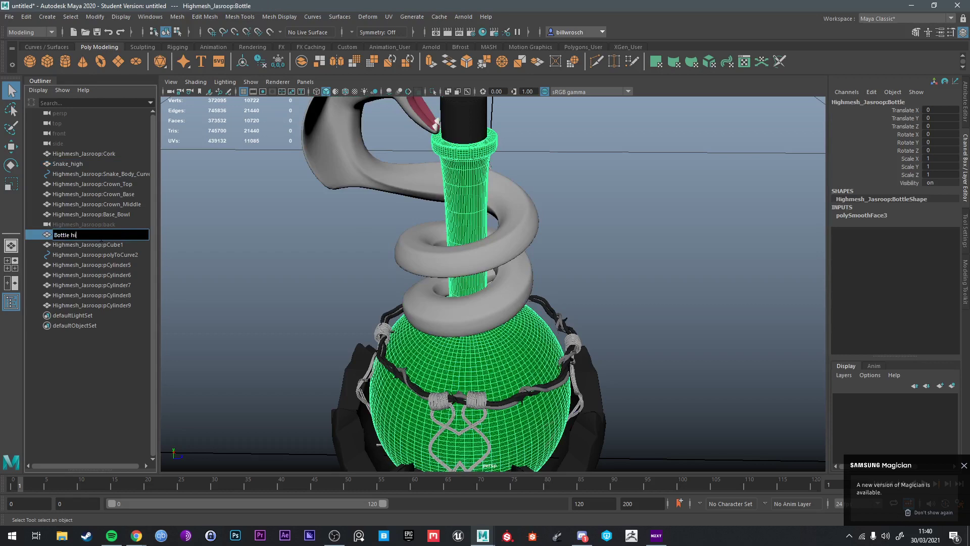
pyautogui.write('gh')
pyautogui.press('Return')
# Step: Remove the leftover back camera and rename the Base_Bowl mesh Bowl_high
pyautogui.click(93, 225)
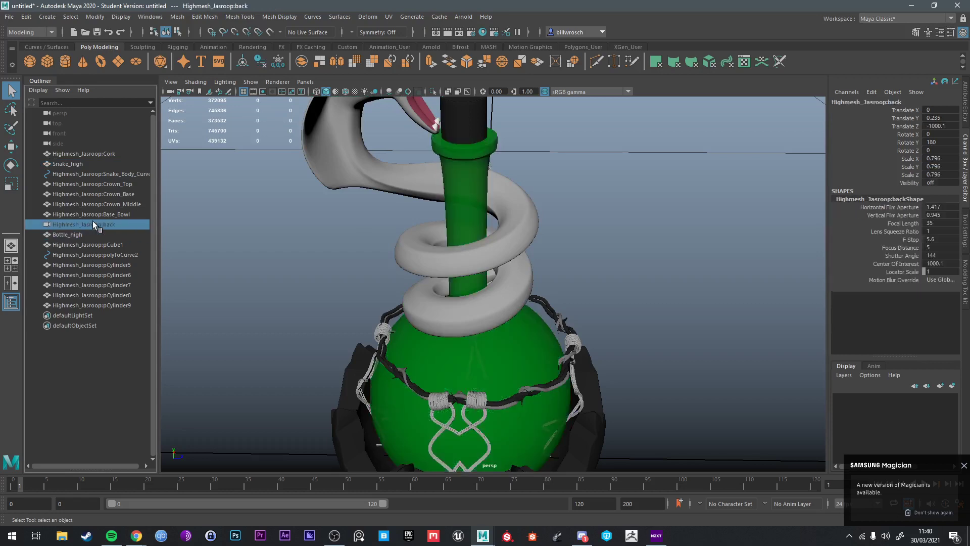
pyautogui.click(101, 214)
pyautogui.press('f')
pyautogui.keyDown('alt'); pyautogui.moveTo(506, 295); pyautogui.dragTo(518, 300); pyautogui.keyUp('alt')
pyautogui.doubleClick(93, 214)
pyautogui.write('Bowl')
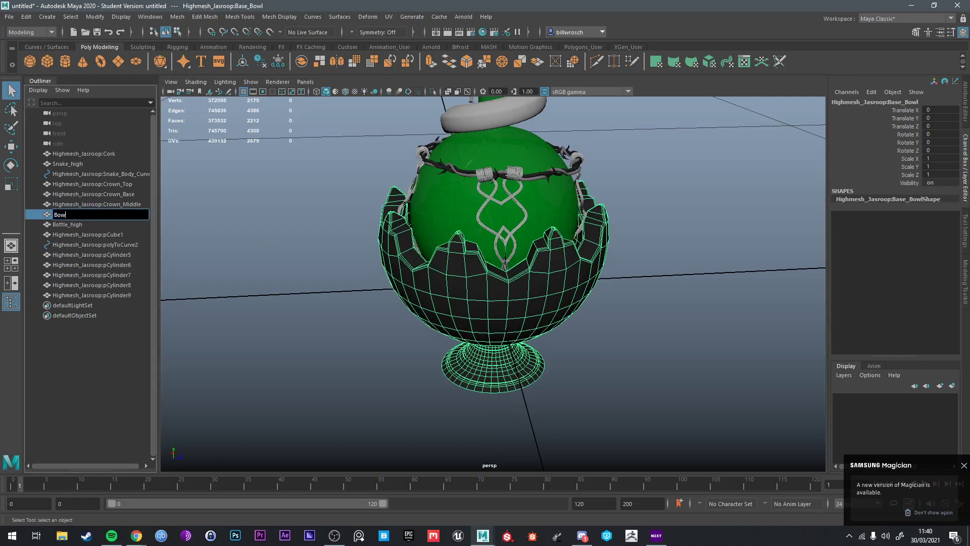
pyautogui.write('_high')
pyautogui.press('Return')
# Step: Combine the Crown_Top, Crown_Base and Crown_Middle meshes into one object and delete its construction history
pyautogui.click(96, 204)
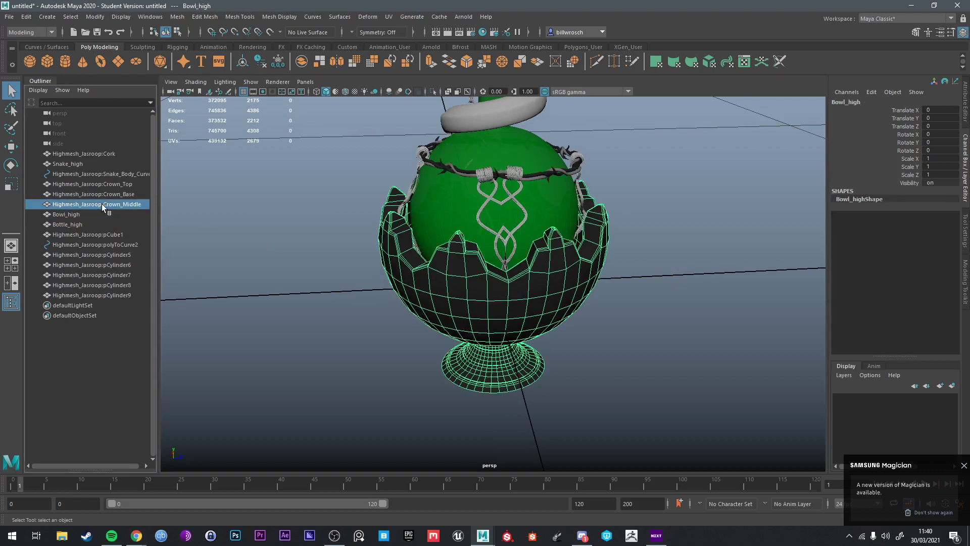
pyautogui.press('f')
pyautogui.keyDown('alt'); pyautogui.moveTo(450, 274); pyautogui.dragTo(551, 268); pyautogui.keyUp('alt')
pyautogui.click(95, 194)
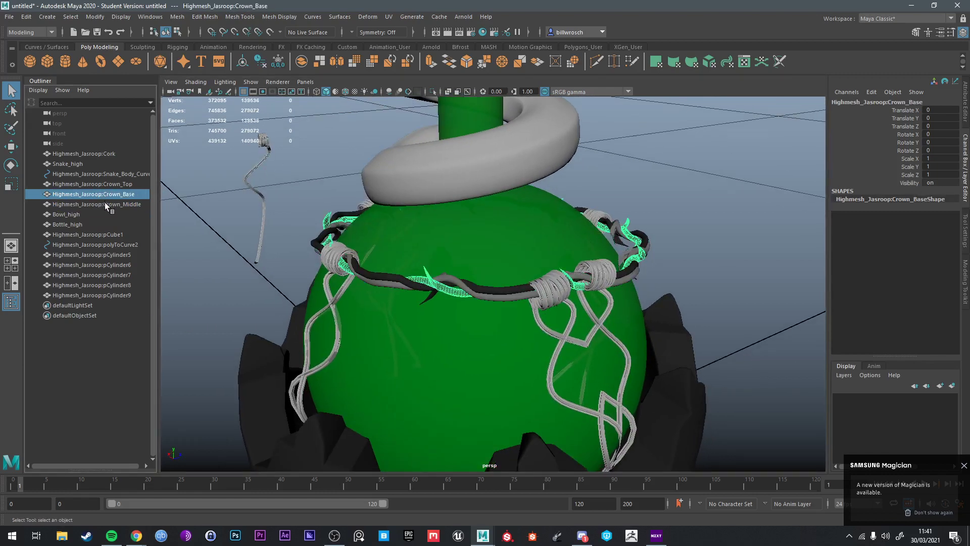
pyautogui.click(92, 184)
pyautogui.keyDown('shift'); pyautogui.click(119, 204); pyautogui.keyUp('shift')
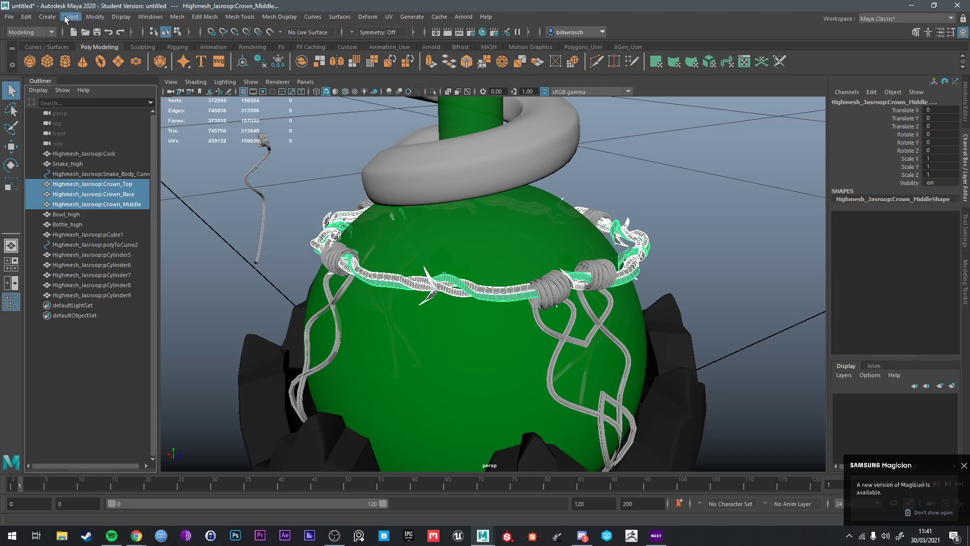
pyautogui.click(178, 16)
pyautogui.click(193, 48)
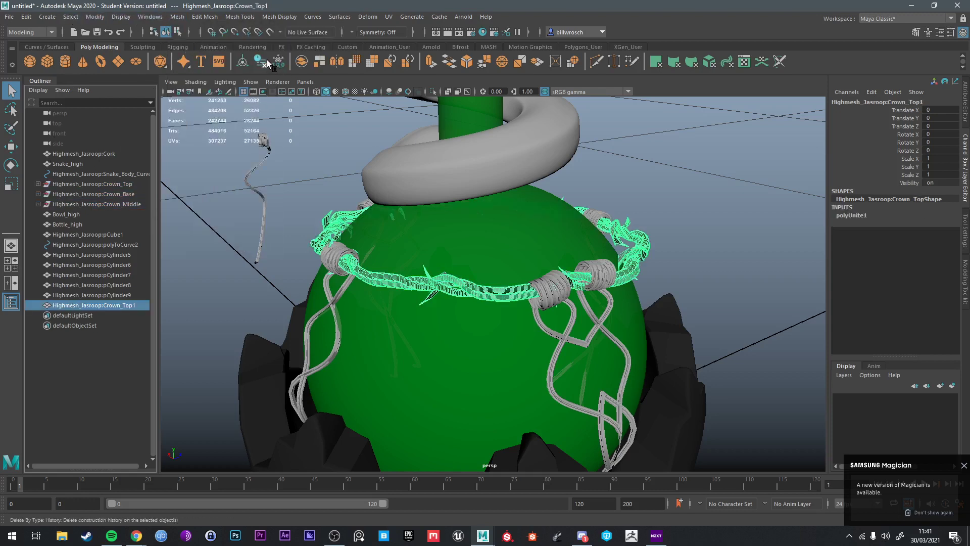
pyautogui.hotkey('alt', 'shift', 'd')
# Step: Rename the combined crown mesh Crown_high
pyautogui.doubleClick(93, 275)
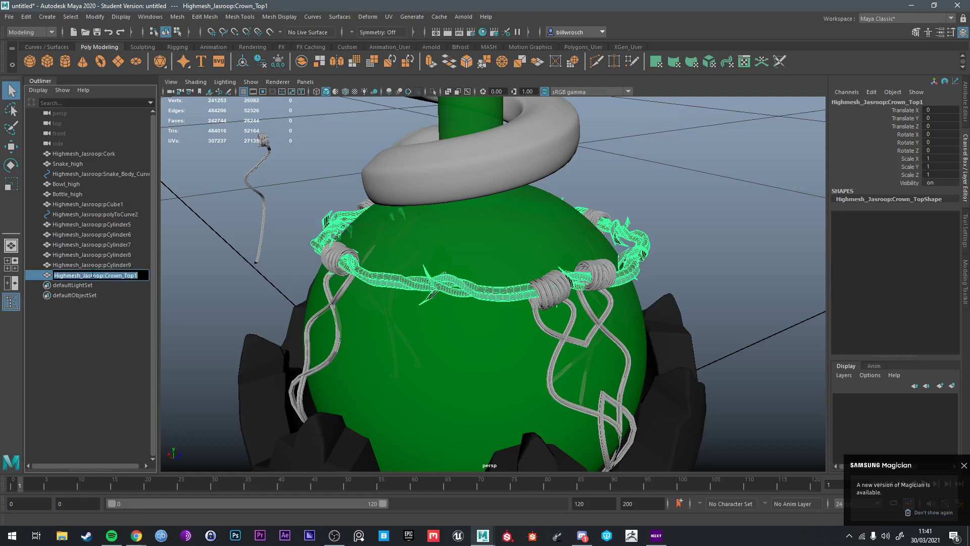
pyautogui.write('Crown h')
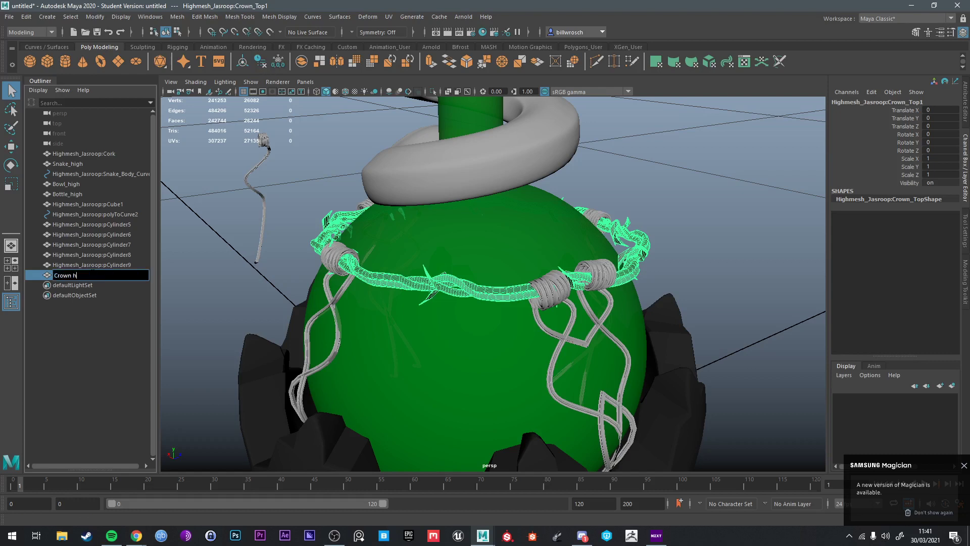
pyautogui.write('igh')
pyautogui.press('Return')
# Step: Examine the cord pieces pCylinder9, pCylinder8 and pCylinder7 around the bottle, ending up close on the pCylinder8 cords
pyautogui.click(102, 264)
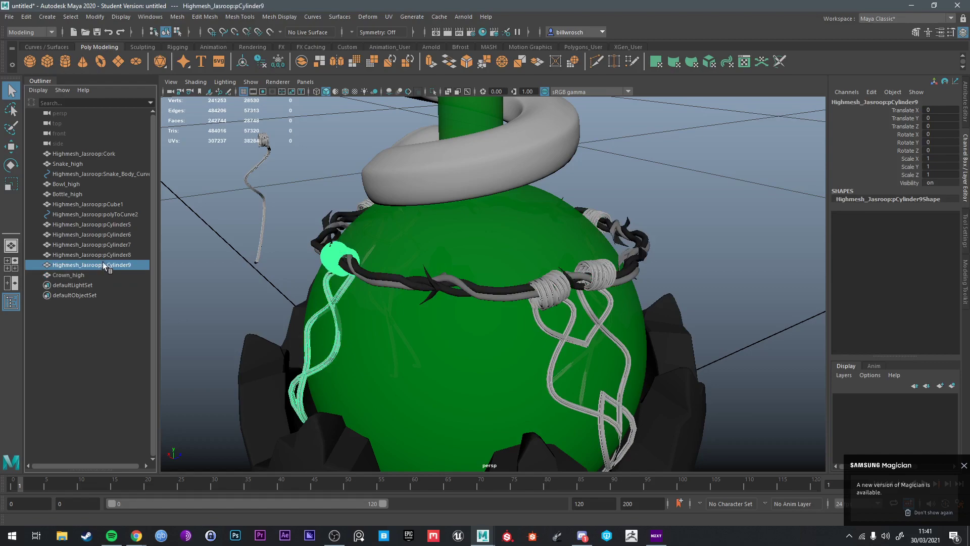
pyautogui.click(100, 256)
pyautogui.click(91, 245)
pyautogui.moveTo(454, 303)
pyautogui.keyDown('alt'); pyautogui.mouseDown()
pyautogui.moveTo(615, 308)
pyautogui.moveTo(459, 340)
pyautogui.moveTo(559, 324)
pyautogui.moveTo(444, 320)
pyautogui.mouseUp(); pyautogui.keyUp('alt')
pyautogui.click(501, 273)
pyautogui.keyDown('alt'); pyautogui.moveTo(501, 272); pyautogui.dragTo(472, 302); pyautogui.keyUp('alt')
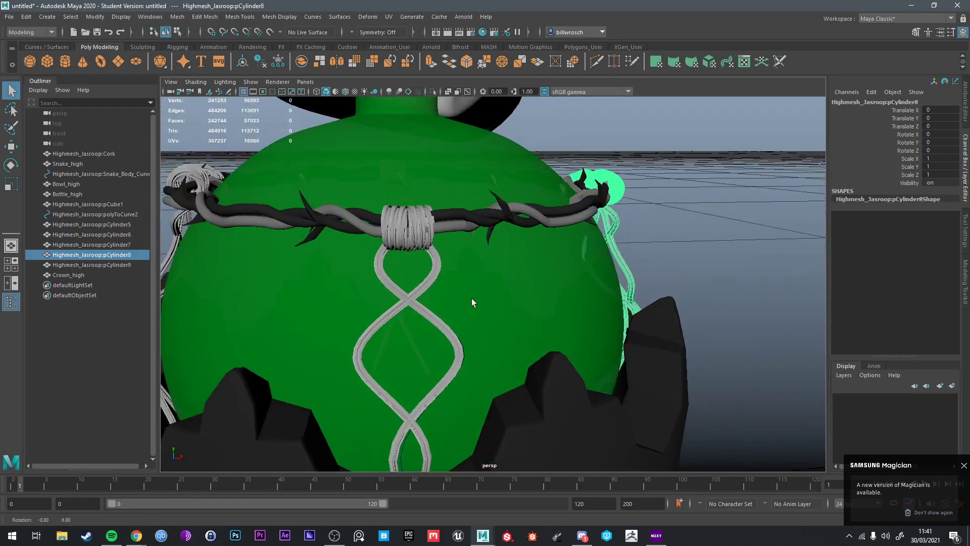
pyautogui.keyDown('alt'); pyautogui.moveTo(503, 293); pyautogui.dragTo(616, 278, button='right'); pyautogui.keyUp('alt')
pyautogui.keyDown('alt'); pyautogui.moveTo(616, 277); pyautogui.dragTo(519, 268); pyautogui.keyUp('alt')
pyautogui.keyDown('alt'); pyautogui.moveTo(430, 265); pyautogui.dragTo(463, 256, button='right'); pyautogui.keyUp('alt')
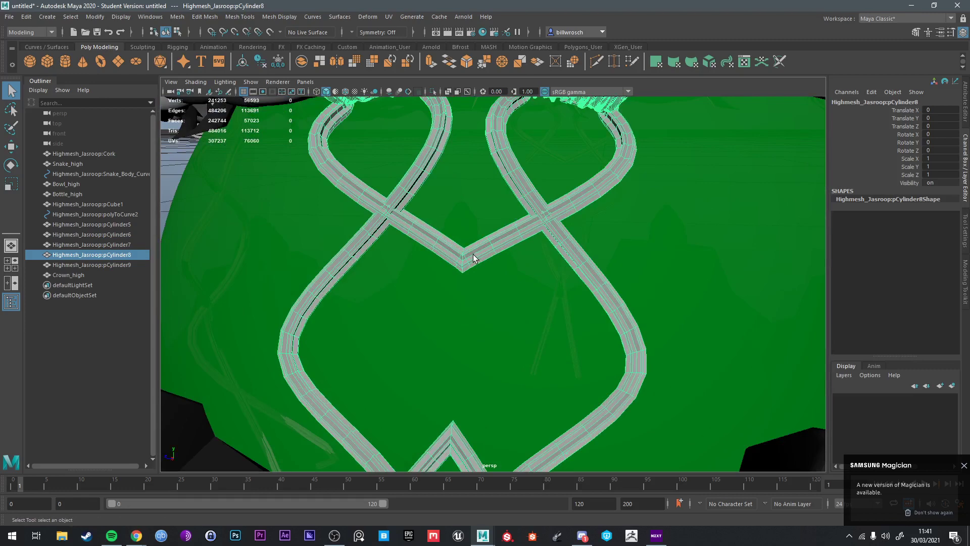
# Step: Try smooth mesh preview on the pCylinder8 double cord despite its large face count, and return it to unsmoothed
pyautogui.press('3')
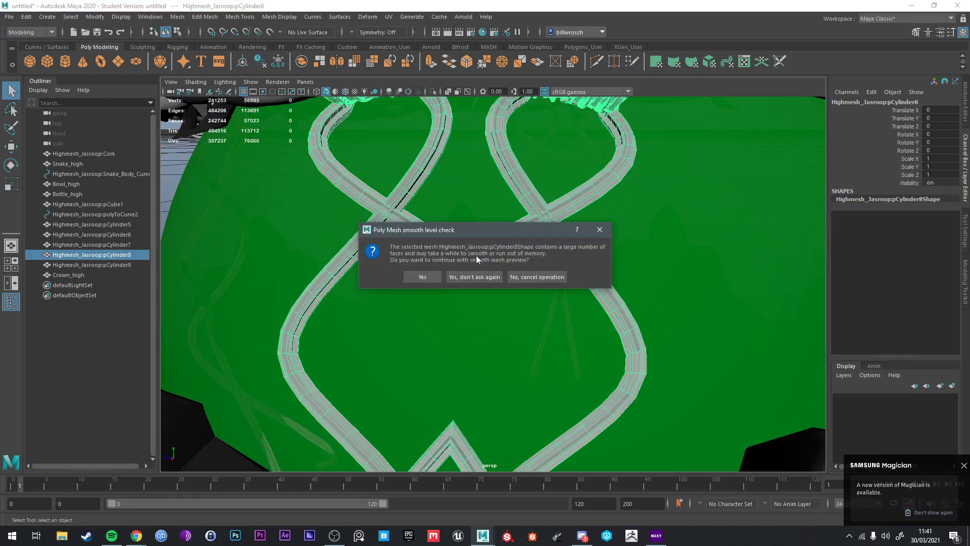
pyautogui.click(437, 276)
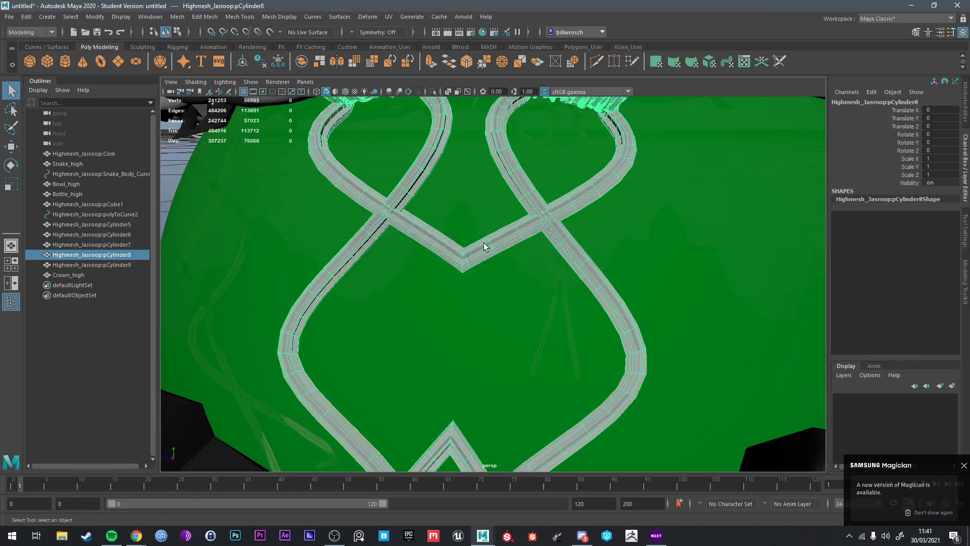
pyautogui.keyDown('alt'); pyautogui.moveTo(483, 243); pyautogui.dragTo(507, 275); pyautogui.keyUp('alt')
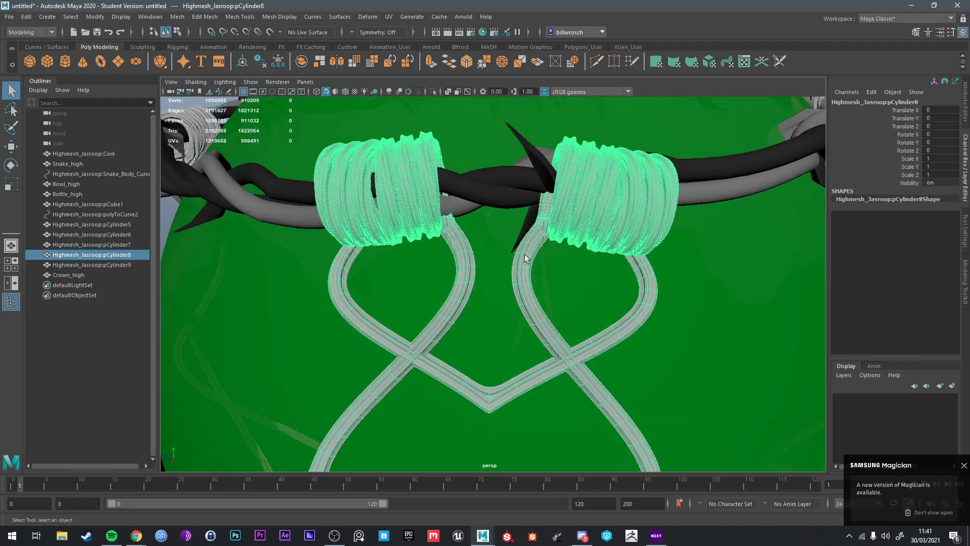
pyautogui.scroll(-5, 537, 254)
pyautogui.moveTo(546, 245); pyautogui.dragTo(590, 230, button='right')
pyautogui.click(800, 191)
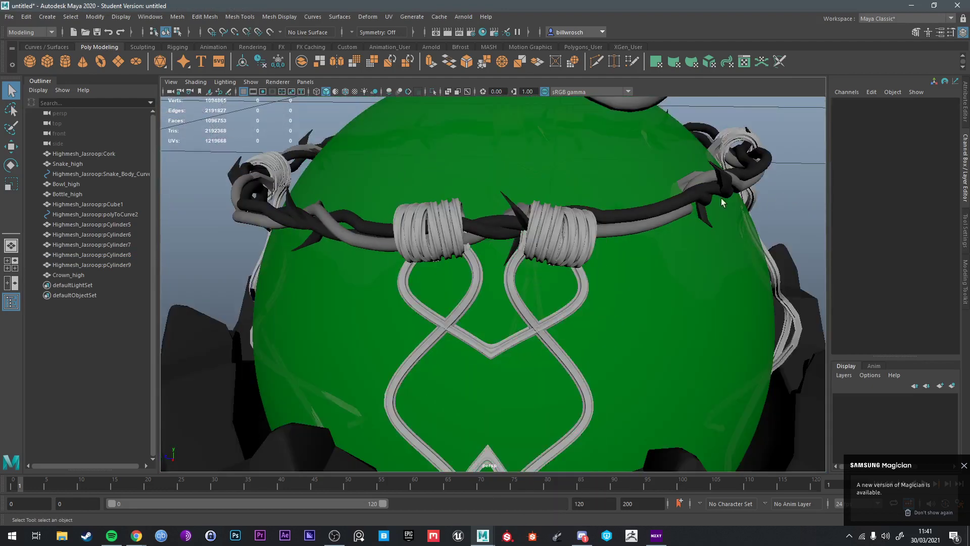
pyautogui.keyDown('alt'); pyautogui.moveTo(721, 198); pyautogui.dragTo(732, 190); pyautogui.keyUp('alt')
pyautogui.click(617, 206)
pyautogui.click(731, 208)
pyautogui.scroll(5, 657, 272)
pyautogui.keyDown('alt'); pyautogui.moveTo(629, 293); pyautogui.dragTo(573, 255, button='middle'); pyautogui.keyUp('alt')
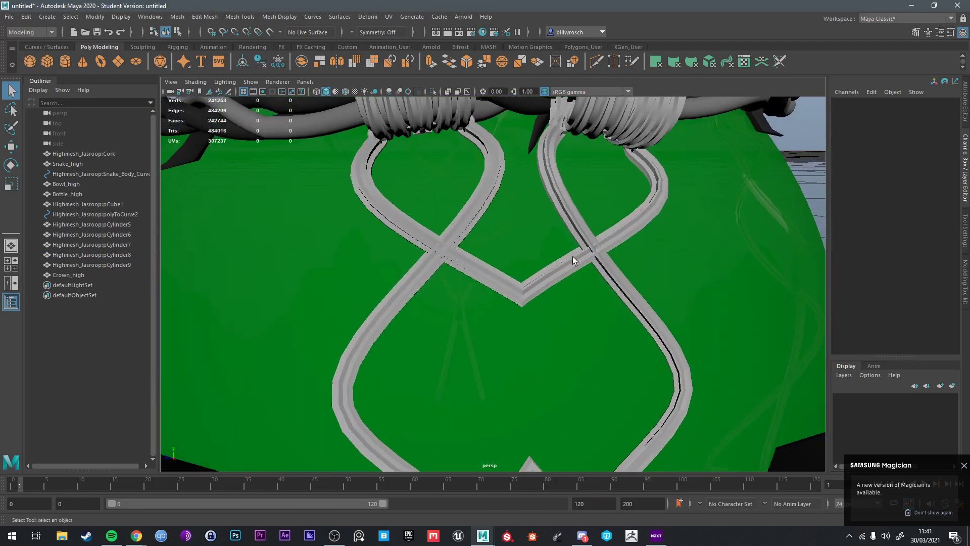
# Step: Examine the pCylinder8 cord's topology up close and compare it with the single pCylinder5 cord elsewhere on the bottle
pyautogui.moveTo(531, 297); pyautogui.dragTo(513, 262)
pyautogui.scroll(-5, 542, 292)
pyautogui.moveTo(507, 208)
pyautogui.mouseDown(button='right')
pyautogui.moveTo(515, 204)
pyautogui.moveTo(498, 195)
pyautogui.mouseUp(button='right')
pyautogui.scroll(3, 510, 206)
pyautogui.click(515, 204)
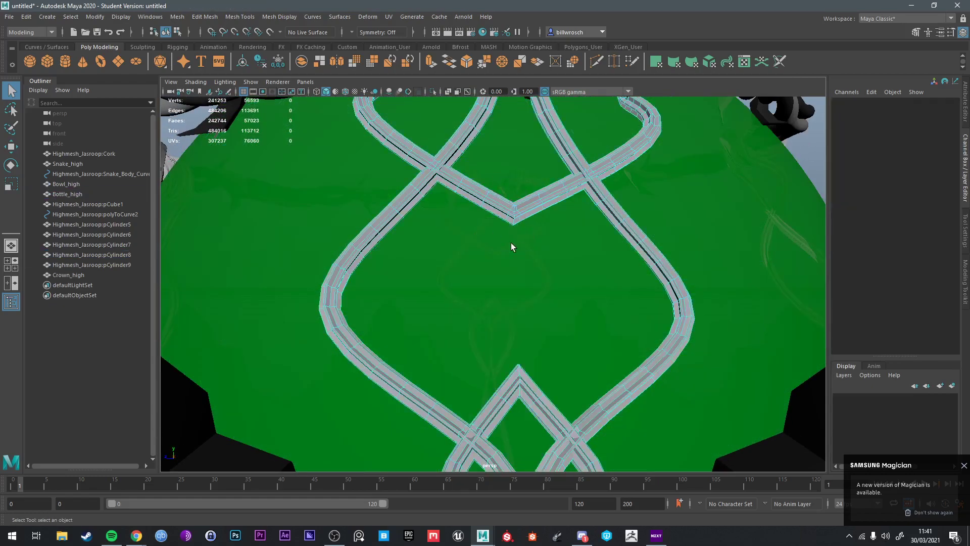
pyautogui.scroll(-10, 513, 244)
pyautogui.keyDown('alt'); pyautogui.moveTo(513, 244); pyautogui.dragTo(453, 268); pyautogui.keyUp('alt')
pyautogui.click(445, 243)
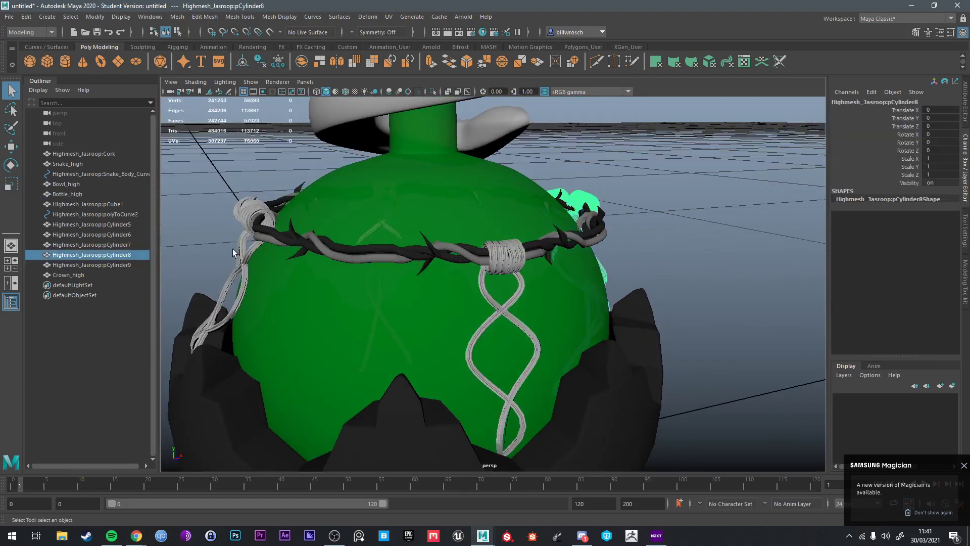
pyautogui.keyDown('alt'); pyautogui.moveTo(260, 255); pyautogui.dragTo(290, 278); pyautogui.keyUp('alt')
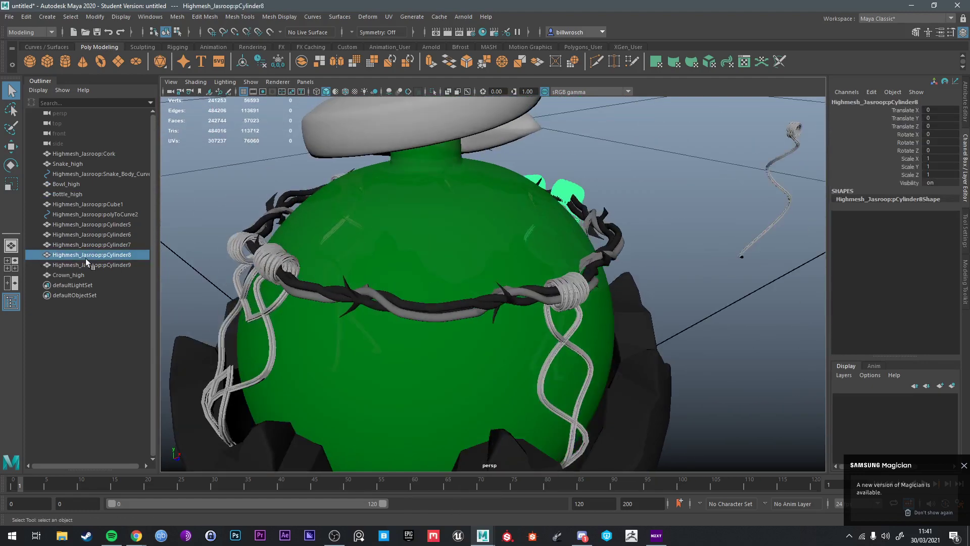
pyautogui.click(89, 225)
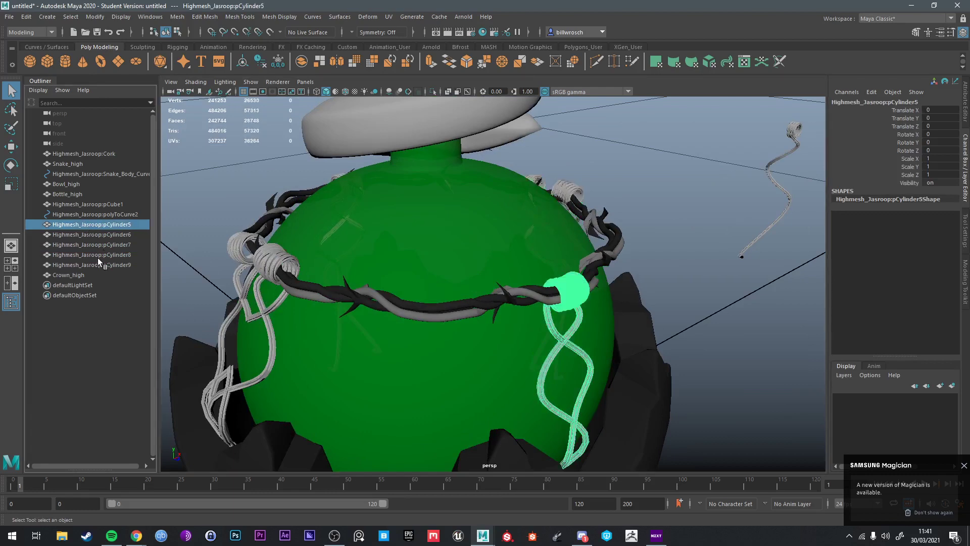
pyautogui.keyDown('alt'); pyautogui.moveTo(454, 242); pyautogui.dragTo(214, 230); pyautogui.keyUp('alt')
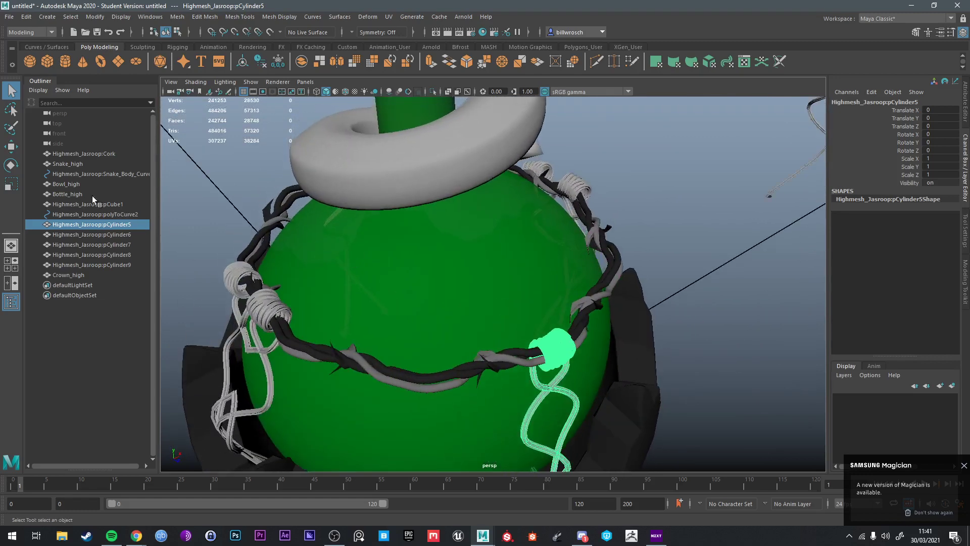
# Step: Locate the stray pCube1 object under the bowl and delete it
pyautogui.click(92, 195)
pyautogui.click(88, 205)
pyautogui.press('f')
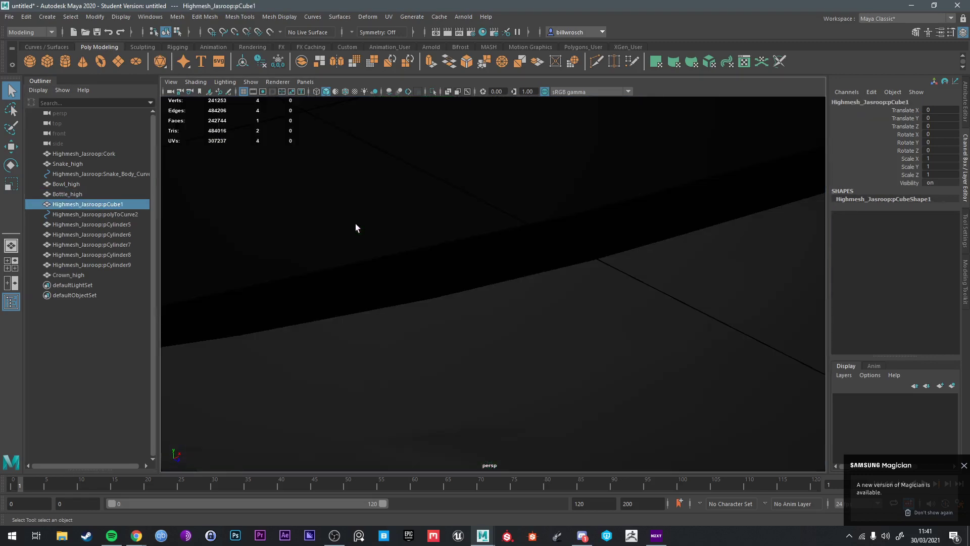
pyautogui.keyDown('alt'); pyautogui.moveTo(355, 227); pyautogui.dragTo(428, 268); pyautogui.keyUp('alt')
pyautogui.scroll(-12, 399, 238)
pyautogui.press('w')
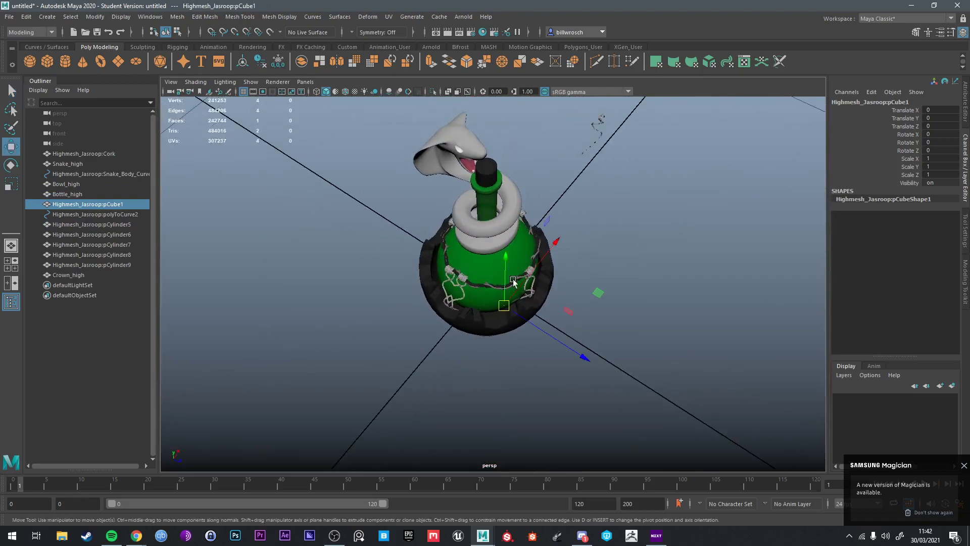
pyautogui.moveTo(513, 282); pyautogui.dragTo(637, 129)
pyautogui.press('Delete')
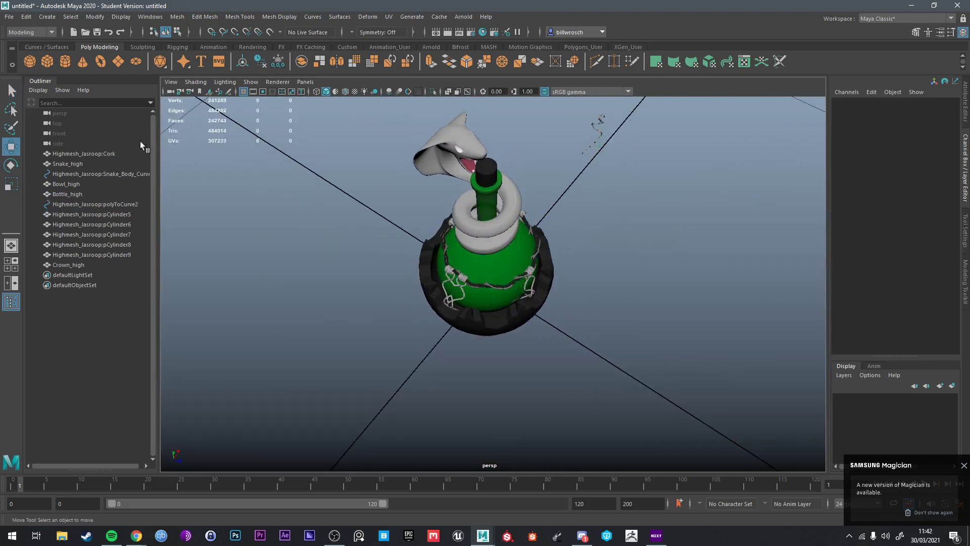
# Step: Delete the leftover Snake_Body_Curve from the scene
pyautogui.click(85, 174)
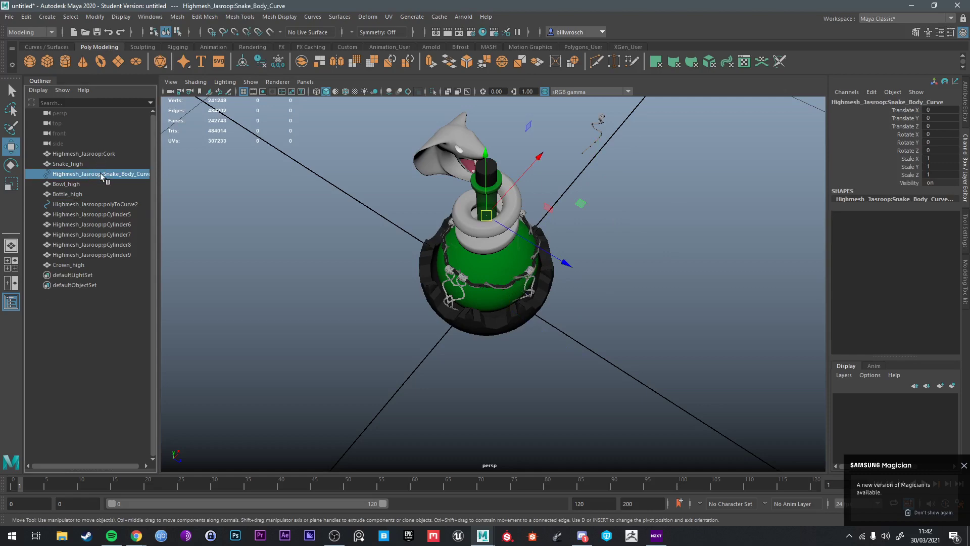
pyautogui.press('f')
pyautogui.keyDown('alt'); pyautogui.moveTo(418, 234); pyautogui.dragTo(412, 232); pyautogui.keyUp('alt')
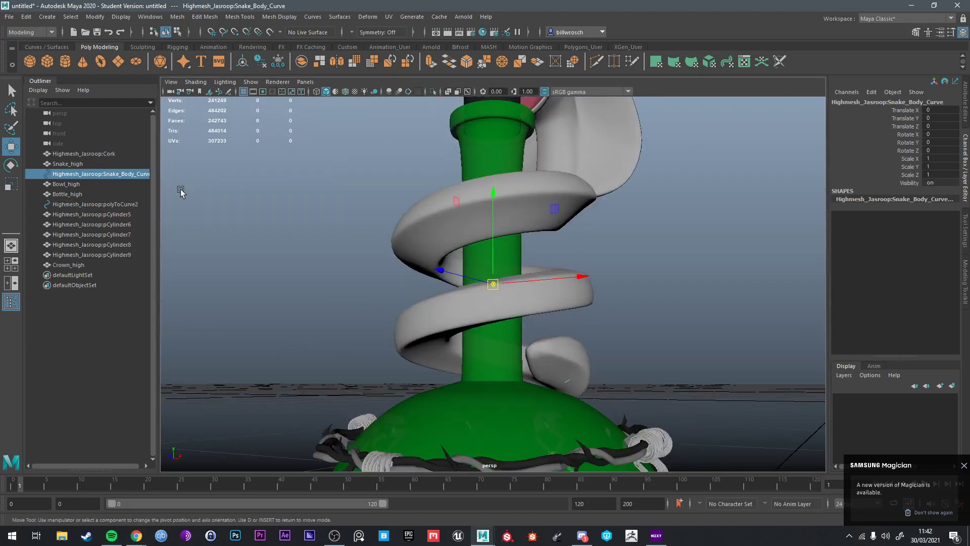
pyautogui.press('d')
pyautogui.click(103, 184)
pyautogui.click(99, 175)
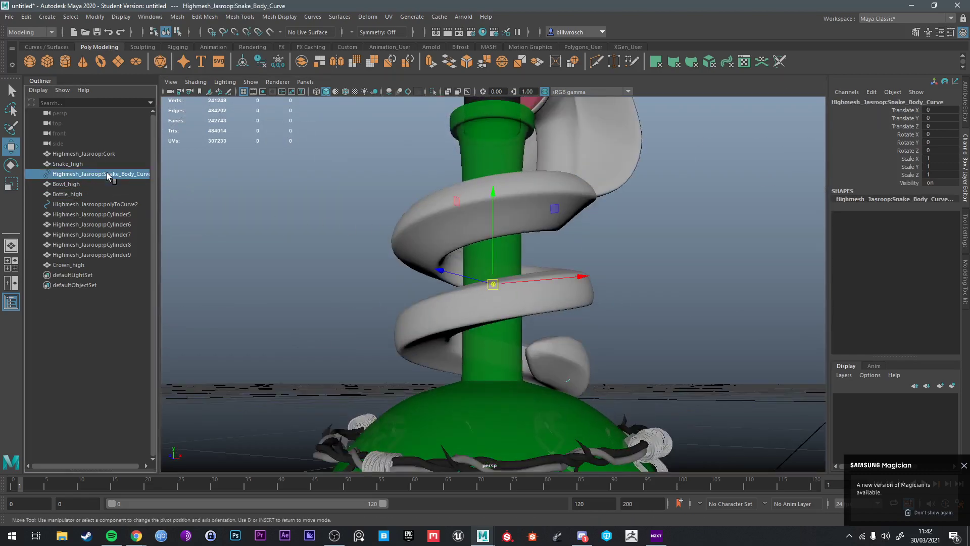
pyautogui.press('Delete')
# Step: Inspect the leftover polyToCurve2 curve around the bottle and delete it
pyautogui.click(67, 196)
pyautogui.press('f')
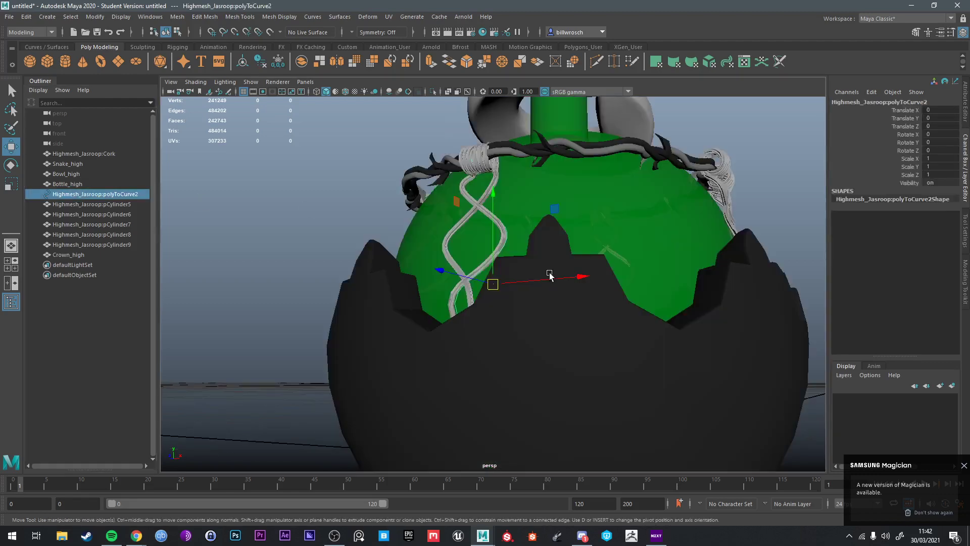
pyautogui.keyDown('alt'); pyautogui.moveTo(558, 277); pyautogui.dragTo(556, 298); pyautogui.keyUp('alt')
pyautogui.keyDown('alt'); pyautogui.moveTo(515, 266); pyautogui.dragTo(363, 354); pyautogui.keyUp('alt')
pyautogui.press('Delete')
# Step: Delete the two double-wrapped cord meshes, pCylinder7 and pCylinder8, from the crown around the bottle
pyautogui.click(364, 353)
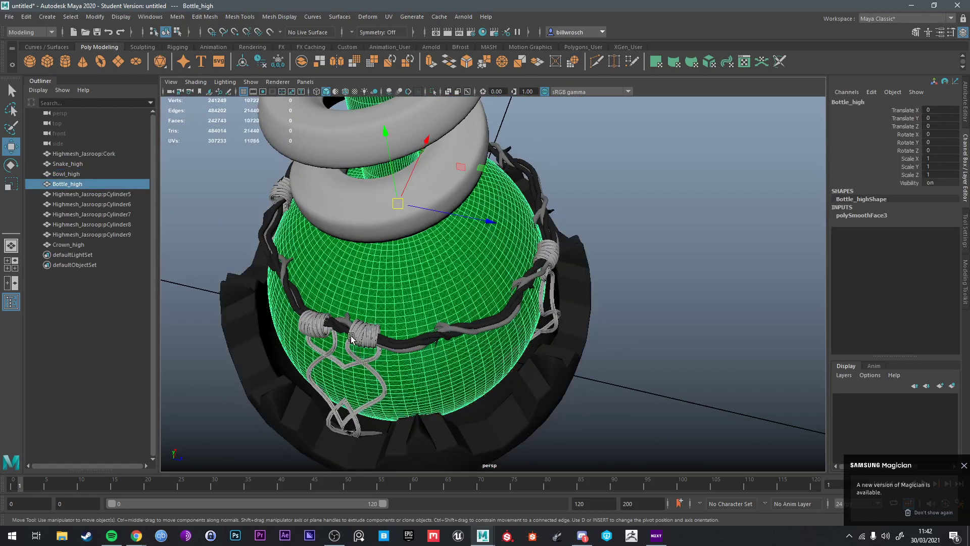
pyautogui.click(350, 335)
pyautogui.press('Delete')
pyautogui.keyDown('alt'); pyautogui.moveTo(525, 283); pyautogui.dragTo(591, 276); pyautogui.keyUp('alt')
pyautogui.click(516, 267)
pyautogui.click(600, 266)
pyautogui.press('Delete')
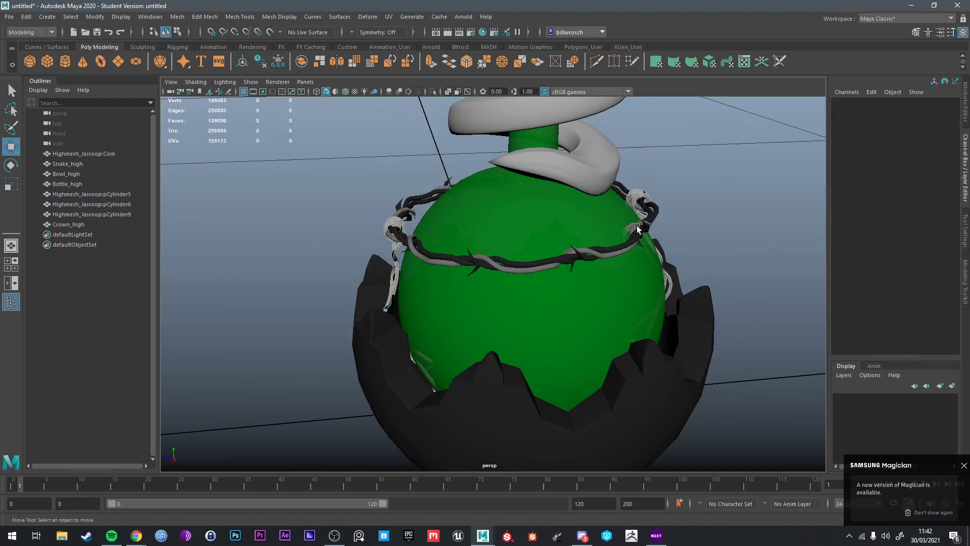
# Step: Delete the pCylinder9 cord mesh hanging from the crown beside the bottle
pyautogui.keyDown('alt'); pyautogui.moveTo(637, 229); pyautogui.dragTo(598, 271); pyautogui.keyUp('alt')
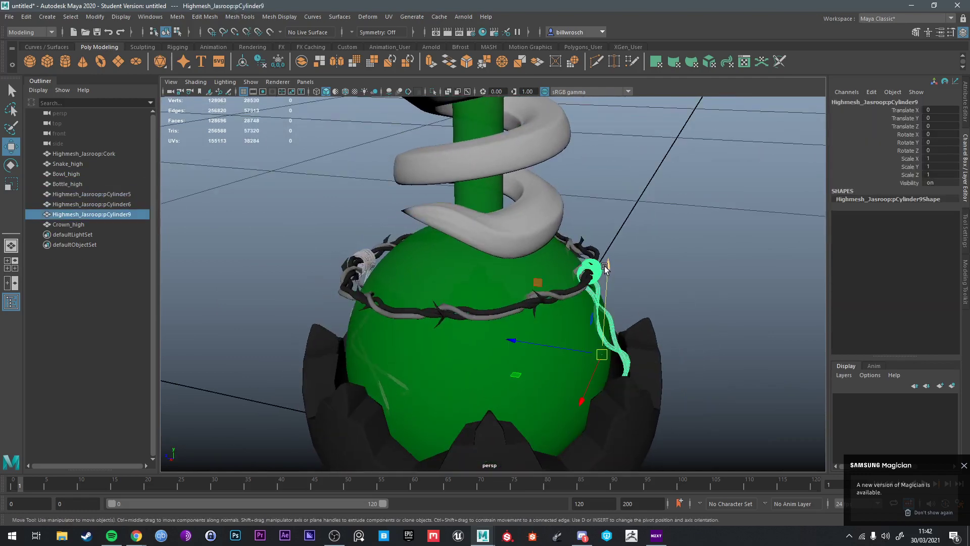
pyautogui.press('Delete')
pyautogui.keyDown('alt'); pyautogui.moveTo(429, 271); pyautogui.dragTo(444, 313); pyautogui.keyUp('alt')
pyautogui.keyDown('alt'); pyautogui.moveTo(405, 382); pyautogui.dragTo(430, 412); pyautogui.keyUp('alt')
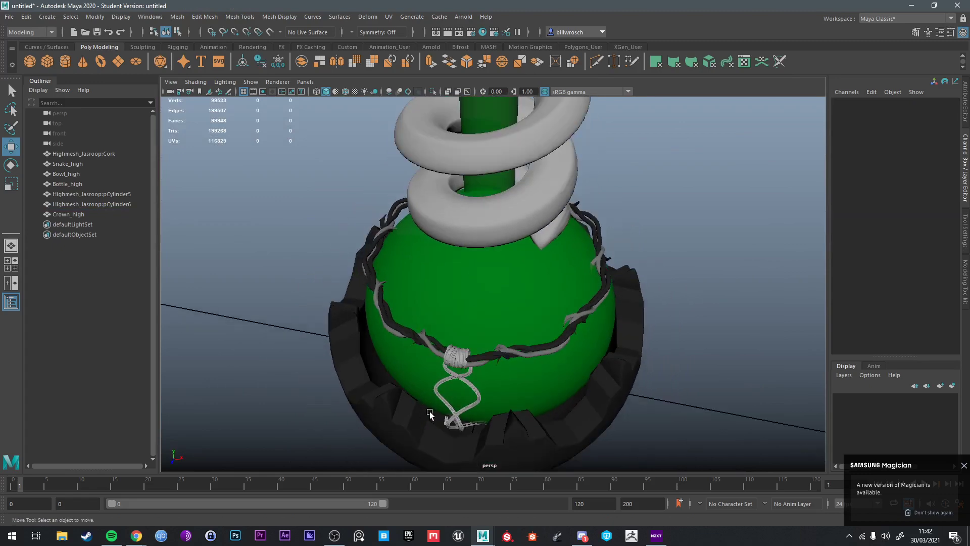
# Step: Delete the stray pCylinder6 cord mesh floating away from the bottle
pyautogui.keyDown('alt'); pyautogui.moveTo(591, 394); pyautogui.dragTo(174, 257); pyautogui.keyUp('alt')
pyautogui.press('q')
pyautogui.click(86, 215)
pyautogui.click(99, 204)
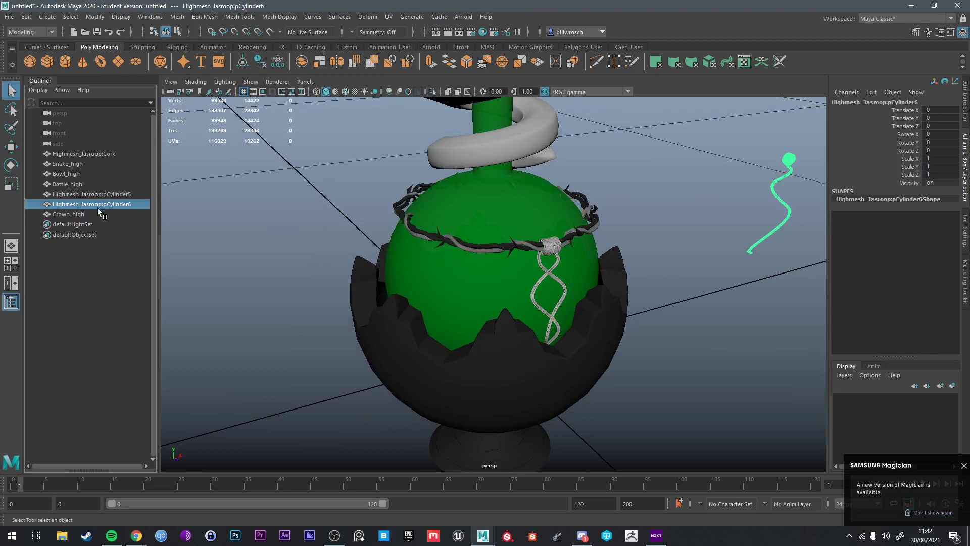
pyautogui.keyDown('alt'); pyautogui.moveTo(643, 264); pyautogui.dragTo(681, 138); pyautogui.keyUp('alt')
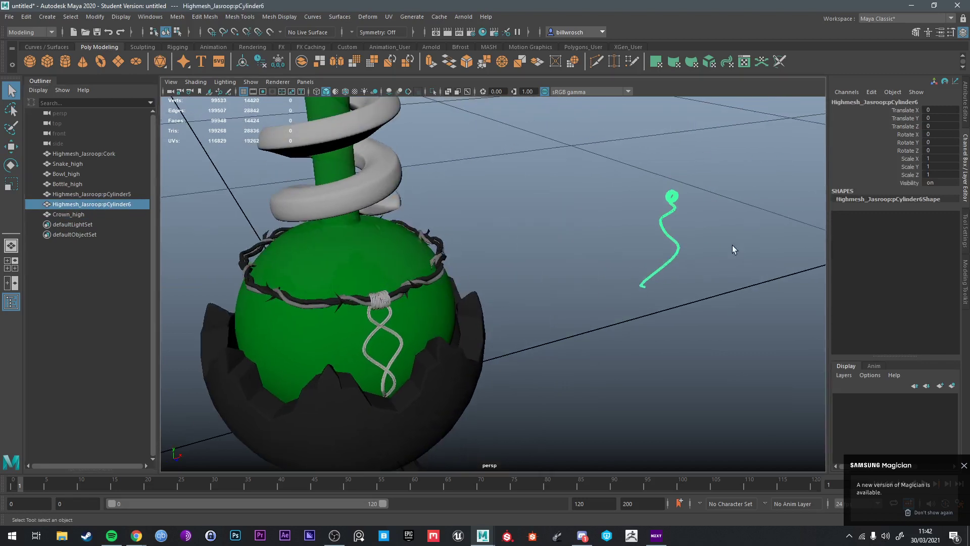
pyautogui.press('Delete')
# Step: Check the bottle, bowl and snake meshes and rename the cork mesh to Cork_high
pyautogui.click(52, 186)
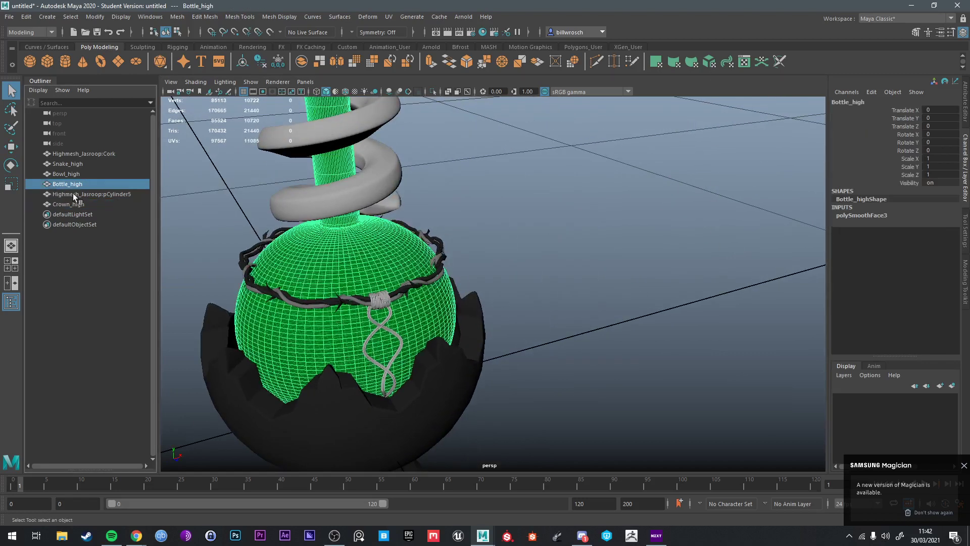
pyautogui.click(67, 174)
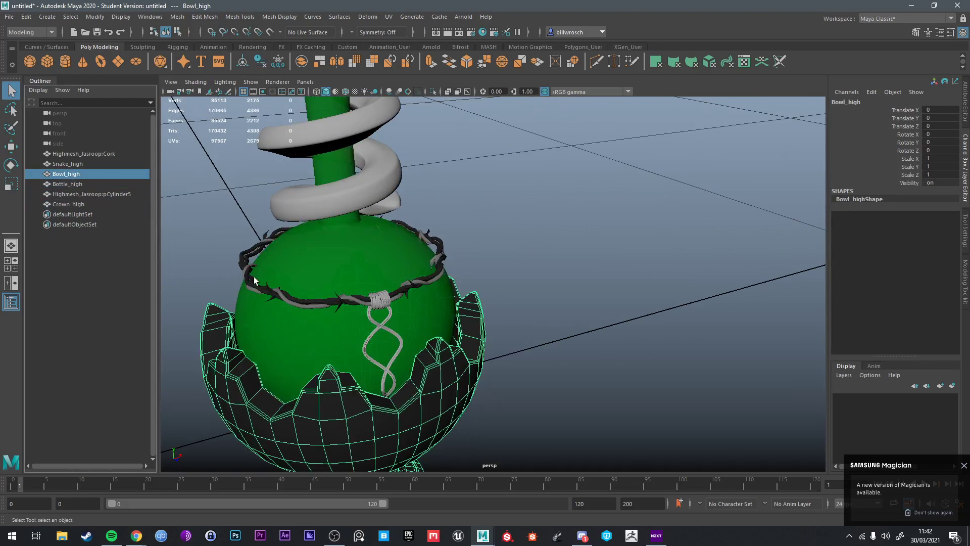
pyautogui.keyDown('alt'); pyautogui.moveTo(254, 280); pyautogui.dragTo(454, 289); pyautogui.keyUp('alt')
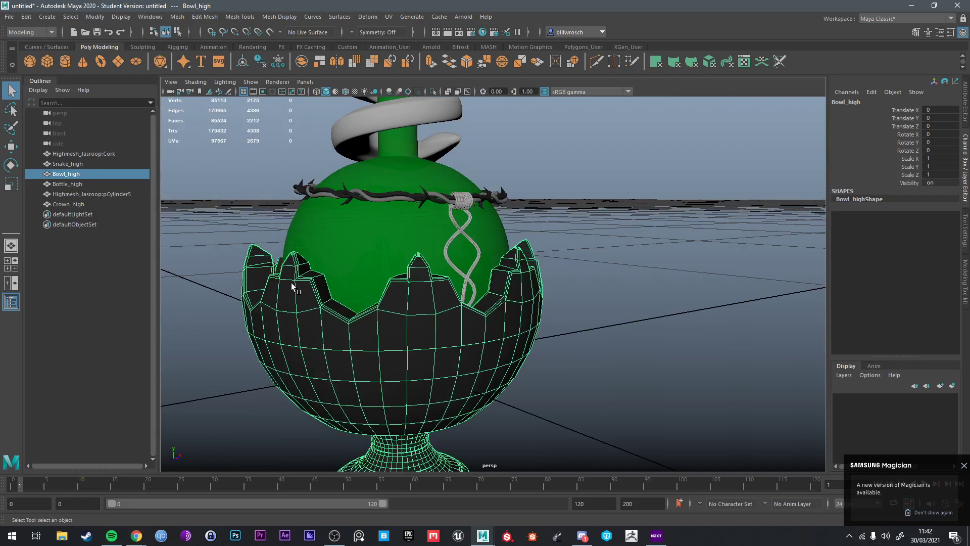
pyautogui.click(80, 162)
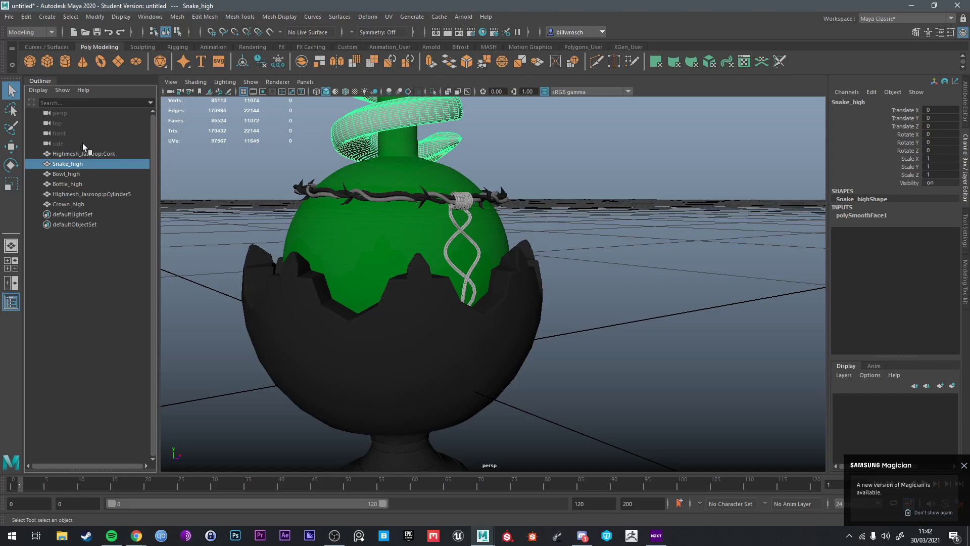
pyautogui.click(83, 154)
pyautogui.press('f')
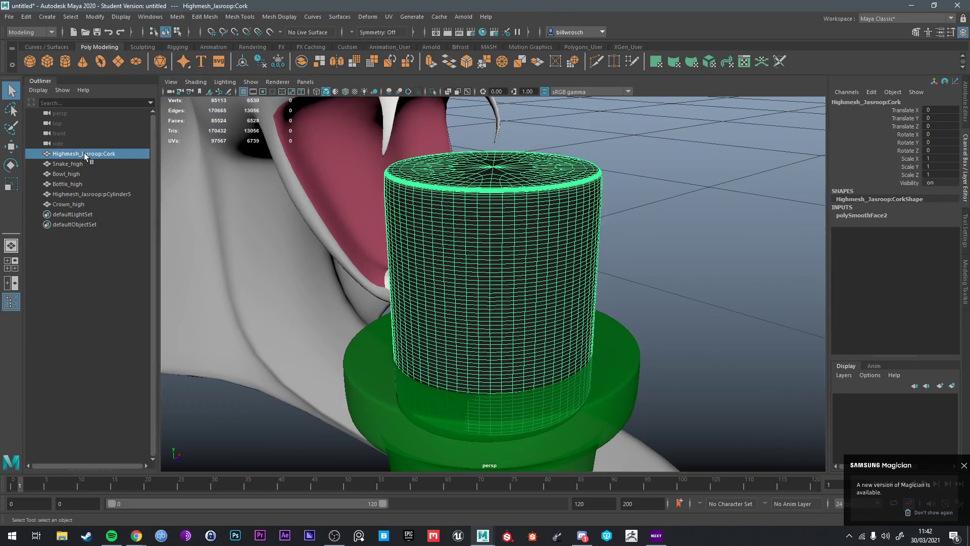
pyautogui.doubleClick(84, 152)
pyautogui.write('c')
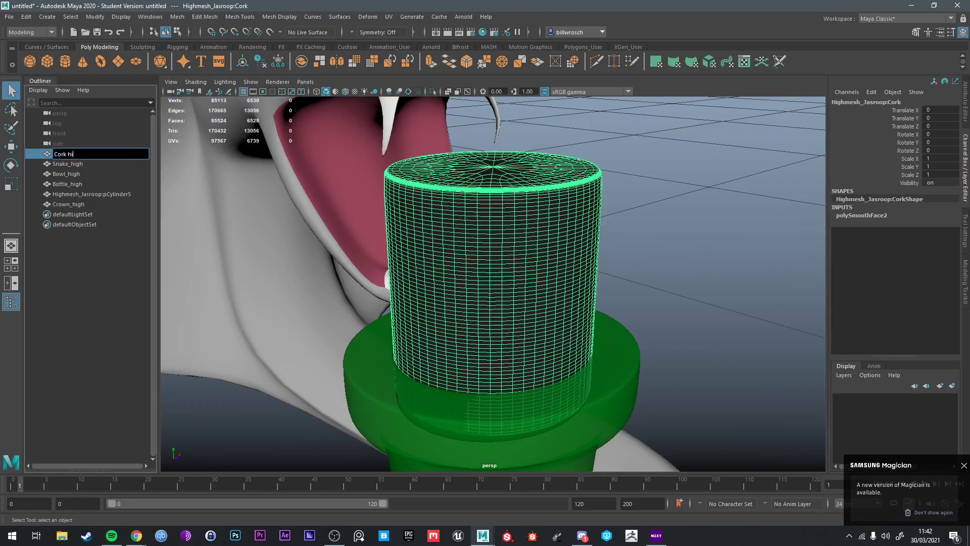
pyautogui.write('ork high')
pyautogui.press('Return')
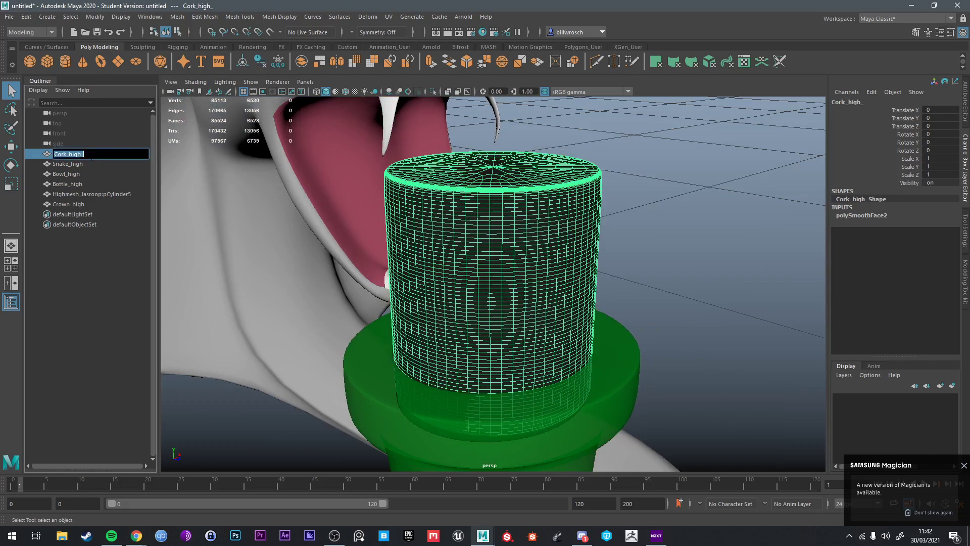
# Step: Rename the remaining cord mesh, pCylinder5, to String_high
pyautogui.click(89, 193)
pyautogui.press('f')
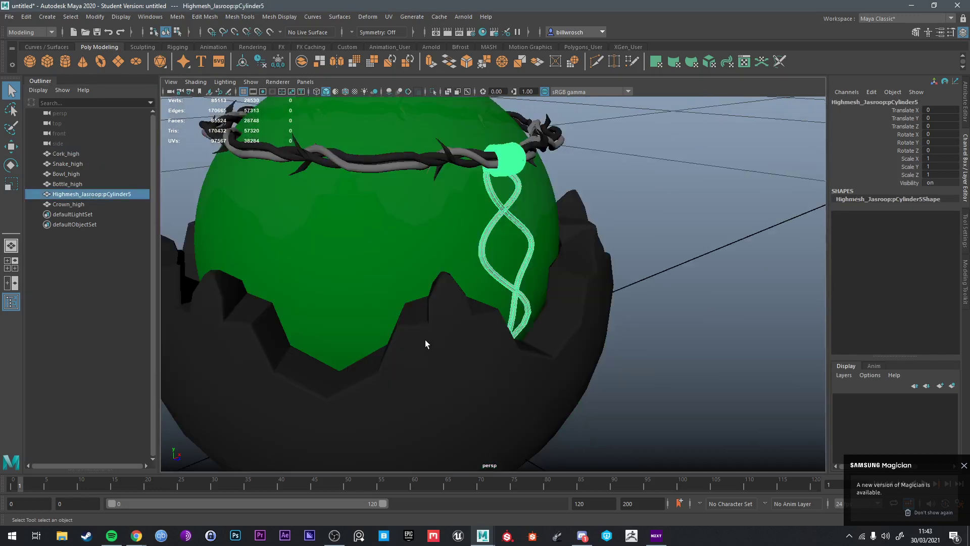
pyautogui.doubleClick(97, 193)
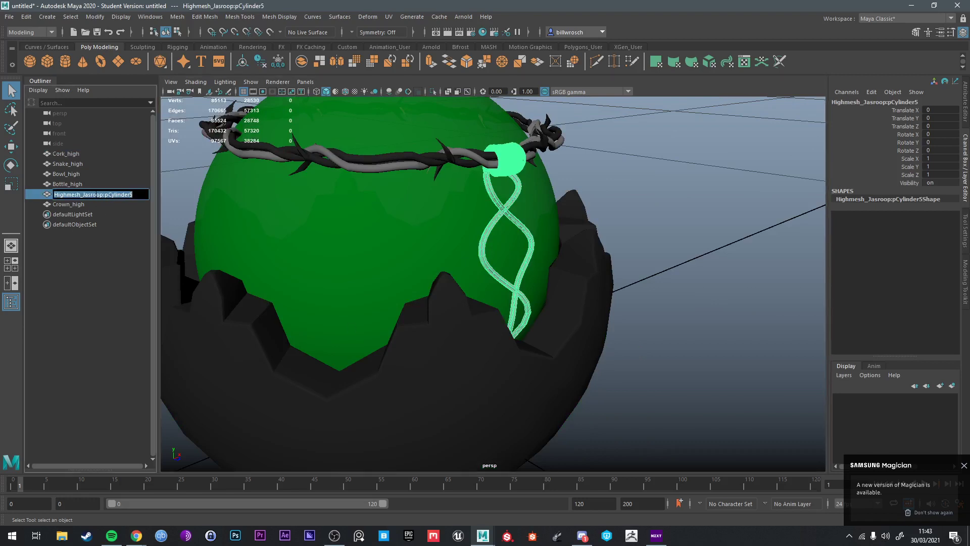
pyautogui.write('Str')
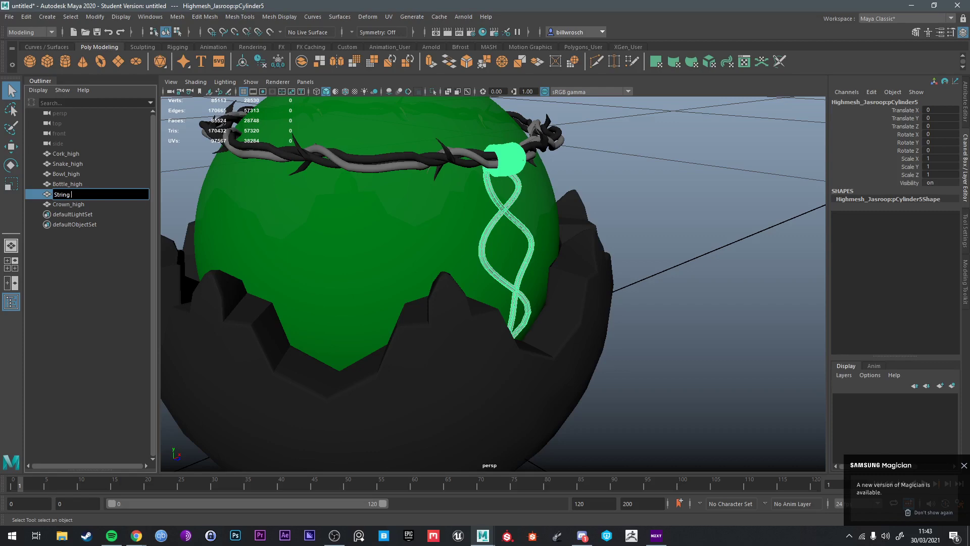
pyautogui.write('ing_high')
pyautogui.press('Return')
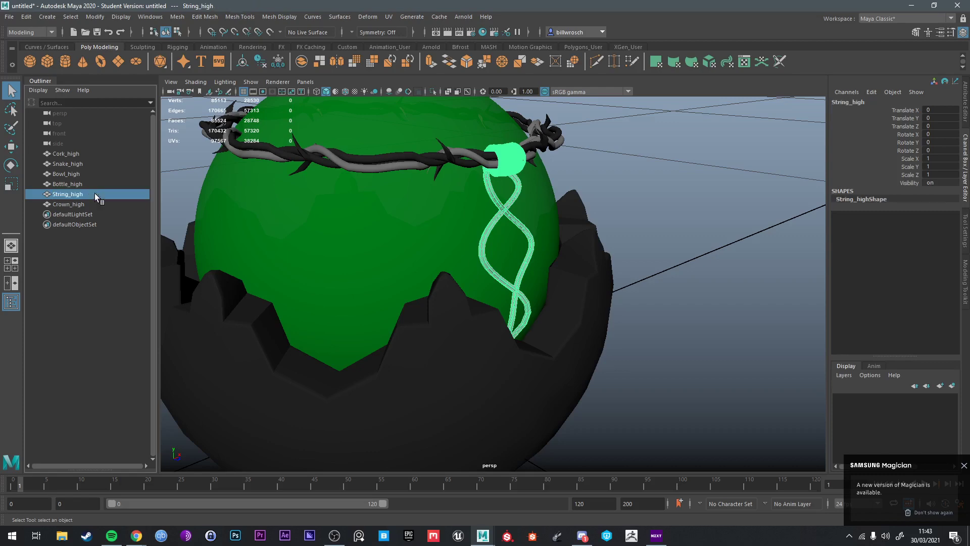
# Step: Group all six high-poly meshes, from Cork_high to Crown_high, and name the group High
pyautogui.click(70, 204)
pyautogui.keyDown('shift'); pyautogui.click(79, 154); pyautogui.keyUp('shift')
pyautogui.hotkey('ctrl', 'g')
pyautogui.doubleClick(64, 154)
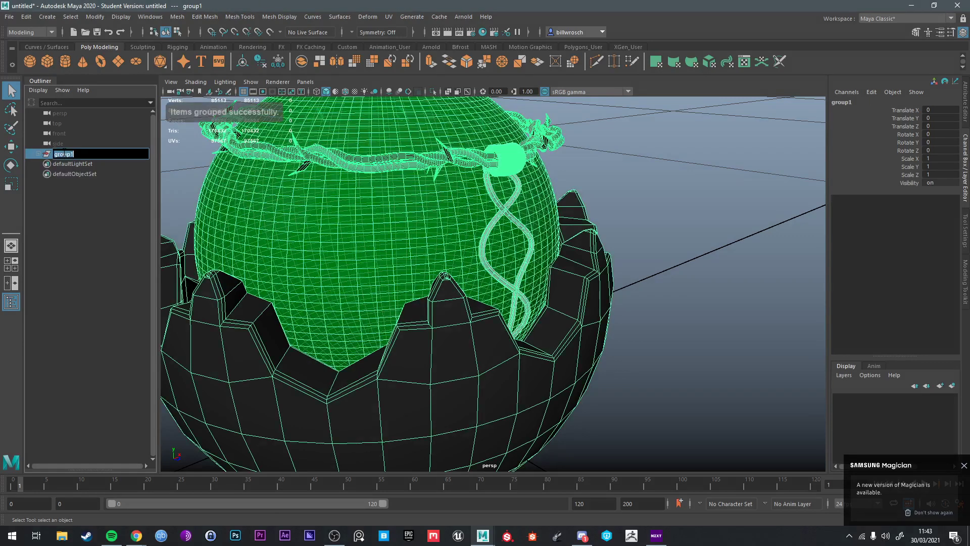
pyautogui.press('Escape')
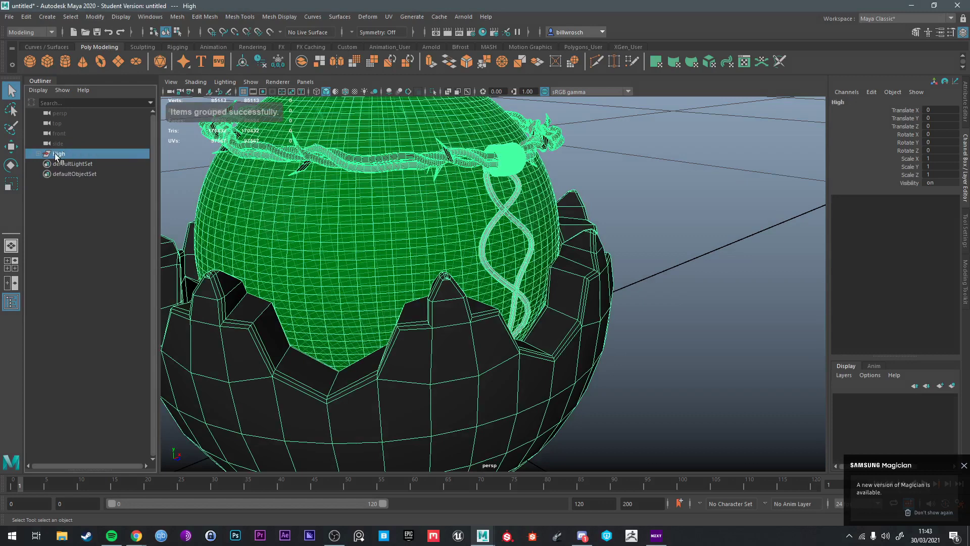
# Step: Name the parent group that contains the High group Bottle, and expand both groups to show their meshes
pyautogui.doubleClick(58, 154)
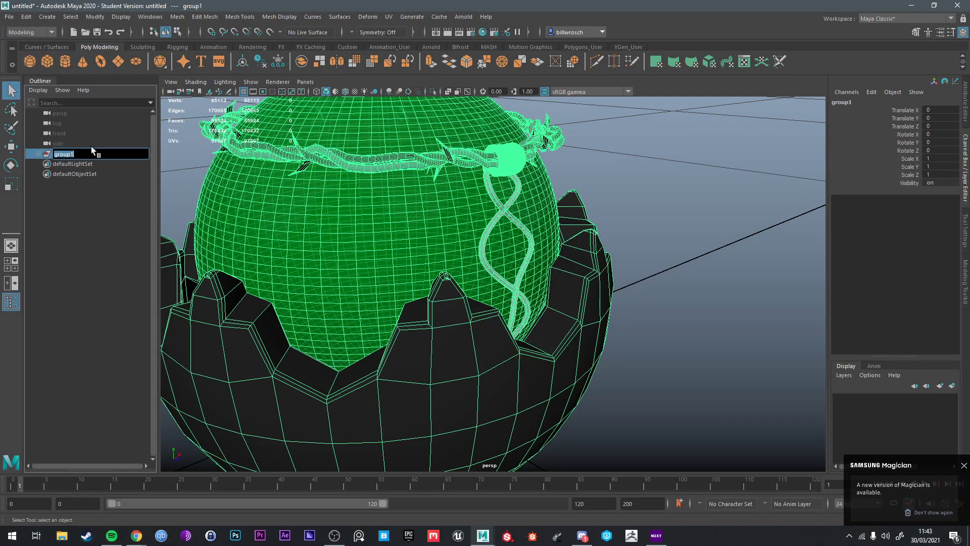
pyautogui.write('Bottle')
pyautogui.press('Return')
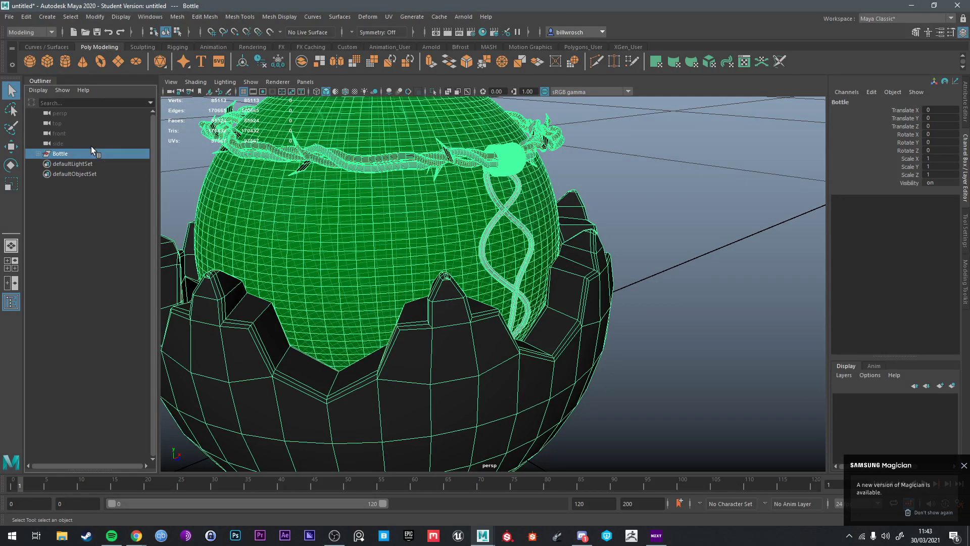
pyautogui.click(38, 153)
pyautogui.click(44, 164)
# Step: Select all six meshes and move their shared pivot down to the base of the bowl's foot
pyautogui.scroll(-6, 458, 311)
pyautogui.keyDown('alt'); pyautogui.moveTo(461, 337); pyautogui.dragTo(443, 262); pyautogui.keyUp('alt')
pyautogui.keyDown('alt'); pyautogui.moveTo(444, 262); pyautogui.dragTo(455, 342, button='middle'); pyautogui.keyUp('alt')
pyautogui.scroll(-5, 463, 344)
pyautogui.keyDown('alt'); pyautogui.moveTo(464, 344); pyautogui.dragTo(462, 376); pyautogui.keyUp('alt')
pyautogui.scroll(-5, 455, 283)
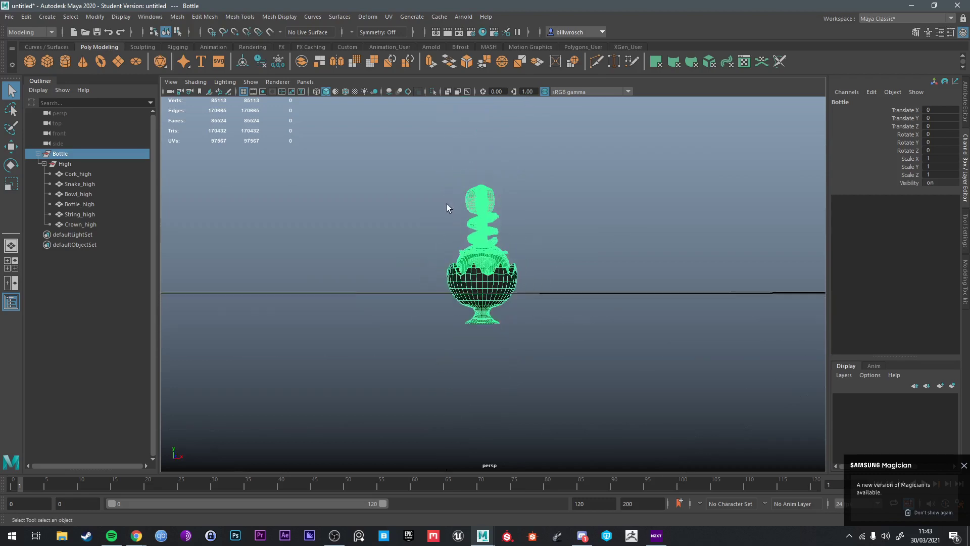
pyautogui.keyDown('alt'); pyautogui.moveTo(447, 204); pyautogui.dragTo(449, 222); pyautogui.keyUp('alt')
pyautogui.moveTo(431, 188); pyautogui.dragTo(505, 354)
pyautogui.keyDown('alt'); pyautogui.moveTo(505, 354); pyautogui.dragTo(469, 227); pyautogui.keyUp('alt')
pyautogui.press('w')
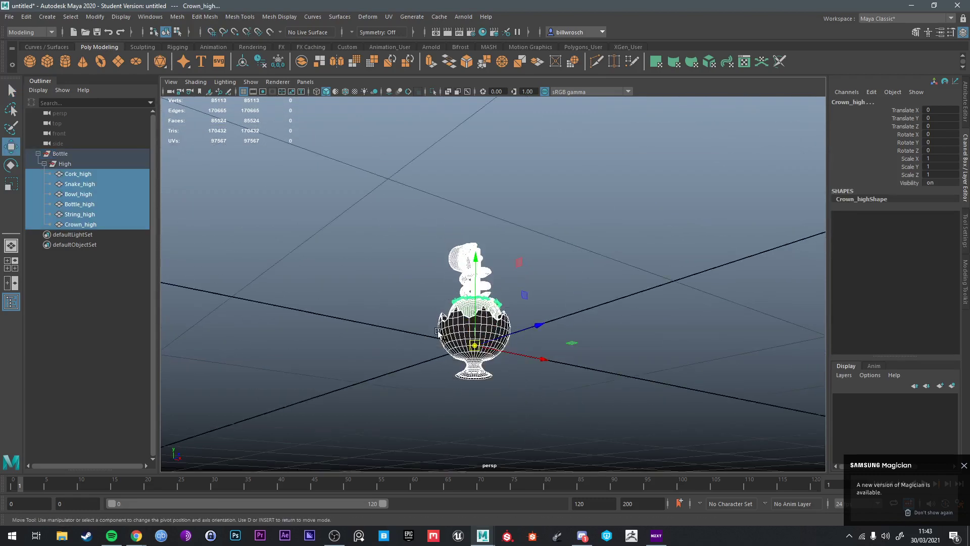
pyautogui.scroll(4, 466, 303)
pyautogui.keyDown('alt'); pyautogui.moveTo(464, 321); pyautogui.dragTo(470, 264, button='middle'); pyautogui.keyUp('alt')
pyautogui.keyDown('alt'); pyautogui.moveTo(463, 246); pyautogui.dragTo(475, 322); pyautogui.keyUp('alt')
pyautogui.press('d')
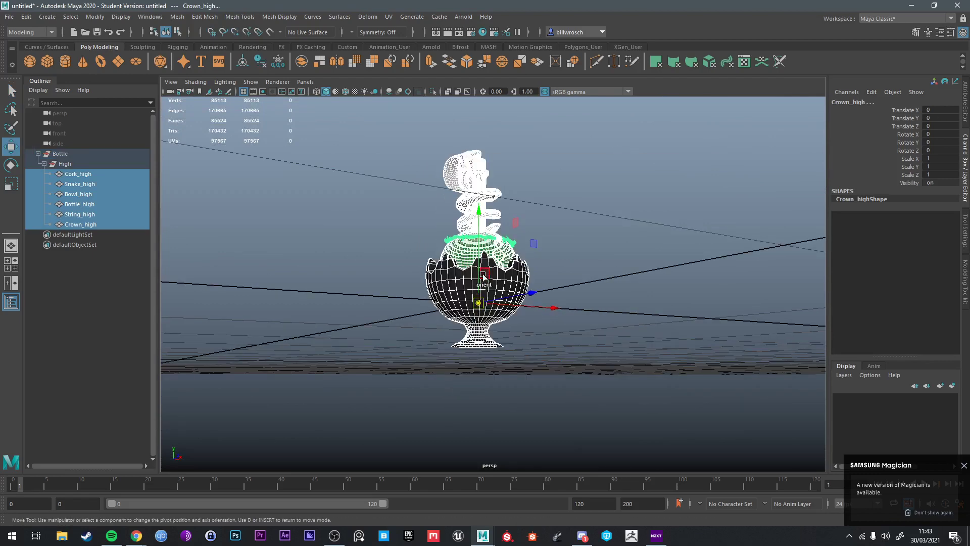
pyautogui.moveTo(475, 271); pyautogui.dragTo(481, 351)
# Step: Raise the six meshes by 1.596 units with grid snapping so the bowl's foot stands on the ground grid
pyautogui.press('x')
pyautogui.moveTo(478, 336); pyautogui.dragTo(487, 315)
pyautogui.press('d')
pyautogui.keyDown('alt'); pyautogui.moveTo(613, 261); pyautogui.dragTo(519, 386); pyautogui.keyUp('alt')
pyautogui.press('q')
pyautogui.moveTo(491, 257); pyautogui.dragTo(540, 245, button='right')
pyautogui.click(573, 358)
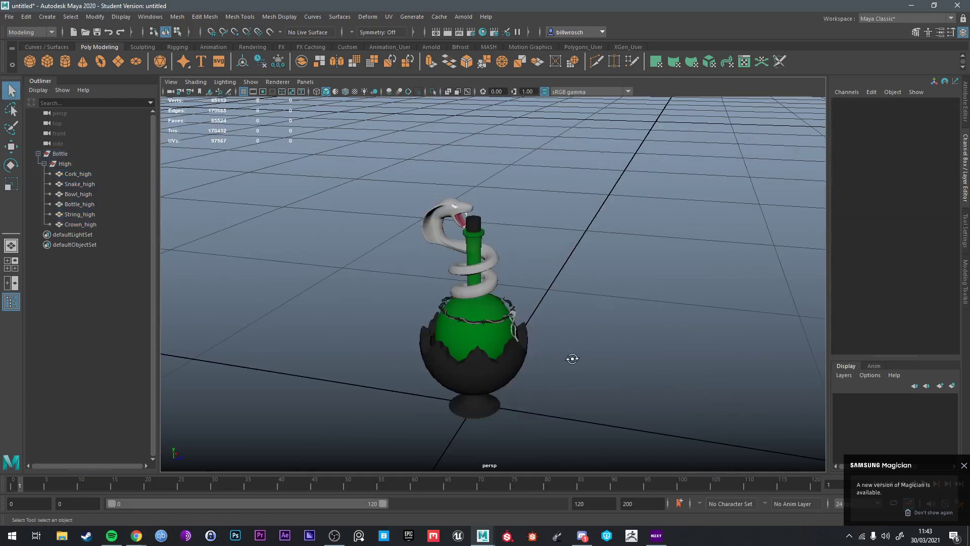
# Step: Inspect the assembled snake bottle from several angles
pyautogui.keyDown('alt'); pyautogui.moveTo(573, 358); pyautogui.dragTo(513, 353); pyautogui.keyUp('alt')
pyautogui.keyDown('alt'); pyautogui.moveTo(513, 353); pyautogui.dragTo(548, 329, button='right'); pyautogui.keyUp('alt')
pyautogui.keyDown('alt'); pyautogui.moveTo(548, 328); pyautogui.dragTo(549, 323, button='middle'); pyautogui.keyUp('alt')
pyautogui.keyDown('alt'); pyautogui.moveTo(549, 323); pyautogui.dragTo(536, 211); pyautogui.keyUp('alt')
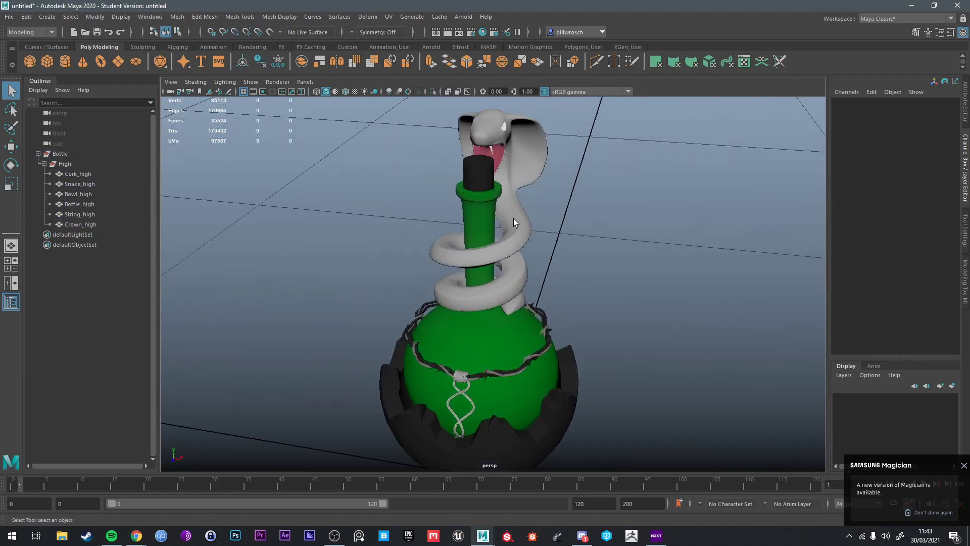
pyautogui.click(513, 218)
pyautogui.keyDown('alt'); pyautogui.moveTo(448, 224); pyautogui.dragTo(500, 286); pyautogui.keyUp('alt')
pyautogui.keyDown('alt'); pyautogui.moveTo(500, 286); pyautogui.dragTo(481, 230, button='middle'); pyautogui.keyUp('alt')
pyautogui.scroll(-1, 480, 230)
# Step: Duplicate all six high-poly meshes and move the copies 12.5 units along X beside the originals
pyautogui.moveTo(389, 99); pyautogui.dragTo(486, 262)
pyautogui.moveTo(419, 165); pyautogui.dragTo(544, 382)
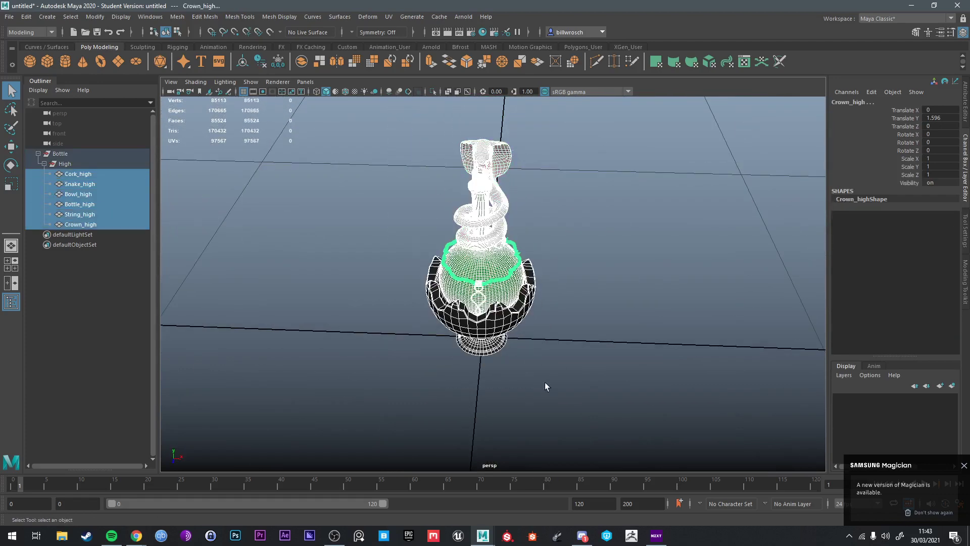
pyautogui.press('w')
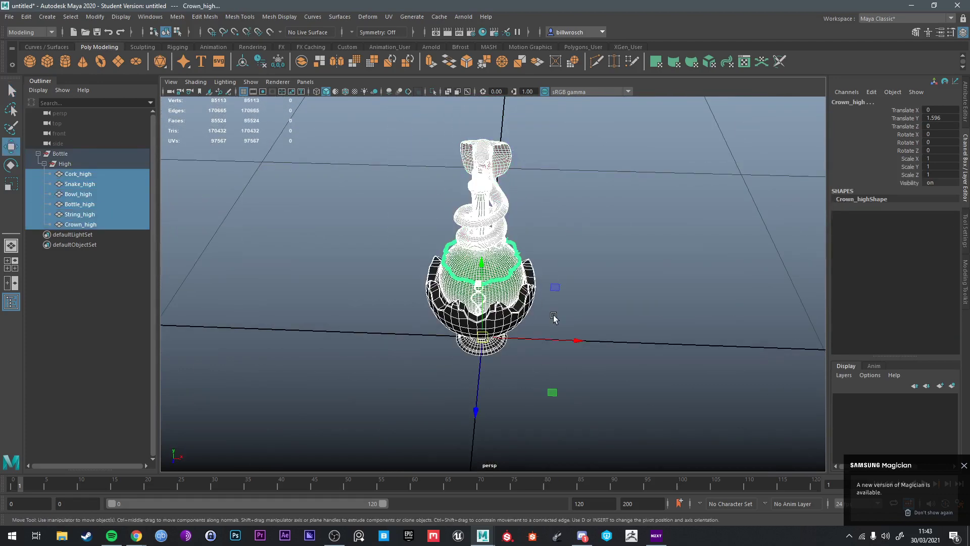
pyautogui.click(81, 175)
pyautogui.keyDown('shift'); pyautogui.click(92, 225); pyautogui.keyUp('shift')
pyautogui.keyDown('alt'); pyautogui.moveTo(538, 310); pyautogui.dragTo(565, 273); pyautogui.keyUp('alt')
pyautogui.keyDown('alt'); pyautogui.moveTo(537, 307); pyautogui.dragTo(500, 352); pyautogui.keyUp('alt')
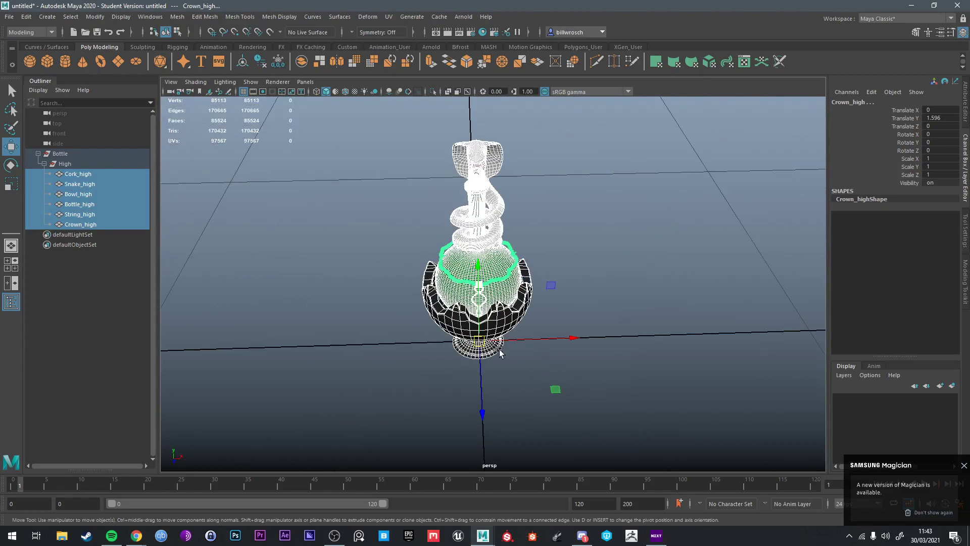
pyautogui.keyDown('alt'); pyautogui.moveTo(676, 374); pyautogui.dragTo(412, 362, button='middle'); pyautogui.keyUp('alt')
pyautogui.hotkey('ctrl', 'd')
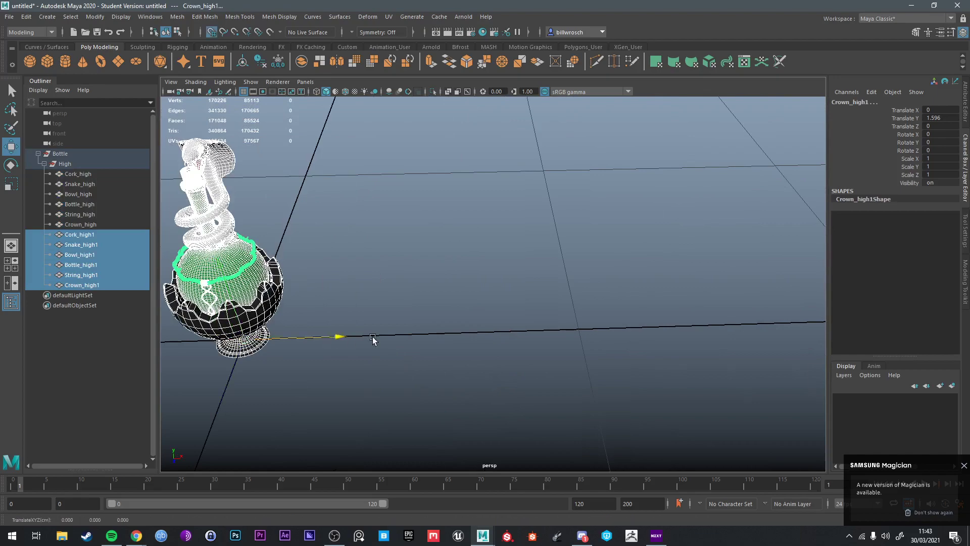
pyautogui.moveTo(338, 336); pyautogui.dragTo(508, 368)
# Step: Isolate the duplicated bowl, Bowl_high1, in the perspective view and frame its interior
pyautogui.press('f')
pyautogui.click(526, 316)
pyautogui.hotkey('ctrl', '1')
pyautogui.press('f')
pyautogui.scroll(4, 531, 335)
pyautogui.keyDown('alt'); pyautogui.moveTo(508, 369); pyautogui.dragTo(546, 316, button='middle'); pyautogui.keyUp('alt')
pyautogui.scroll(4, 545, 316)
pyautogui.keyDown('alt'); pyautogui.moveTo(545, 273); pyautogui.dragTo(533, 290); pyautogui.keyUp('alt')
# Step: Try selecting the vertical line of edges inside the duplicated bowl, from the rim to the centre
pyautogui.moveTo(531, 266); pyautogui.dragTo(530, 222, button='right')
pyautogui.click(518, 174)
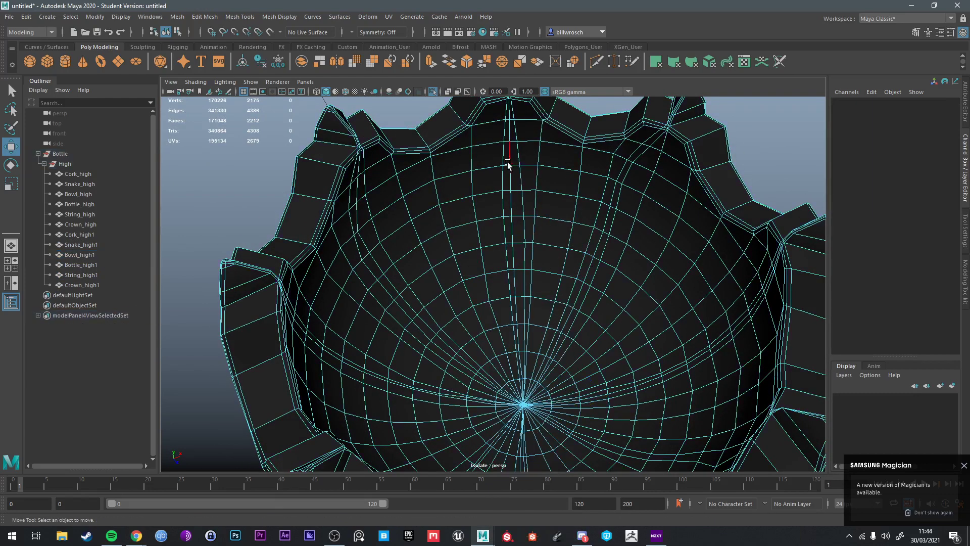
pyautogui.click(506, 121)
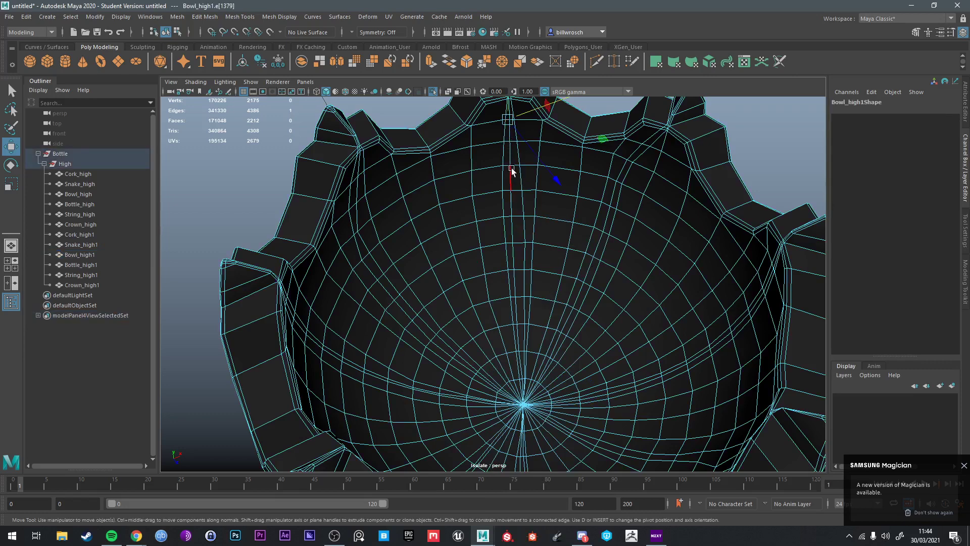
pyautogui.keyDown('alt'); pyautogui.moveTo(508, 344); pyautogui.dragTo(538, 352, button='right'); pyautogui.keyUp('alt')
pyautogui.doubleClick(517, 381)
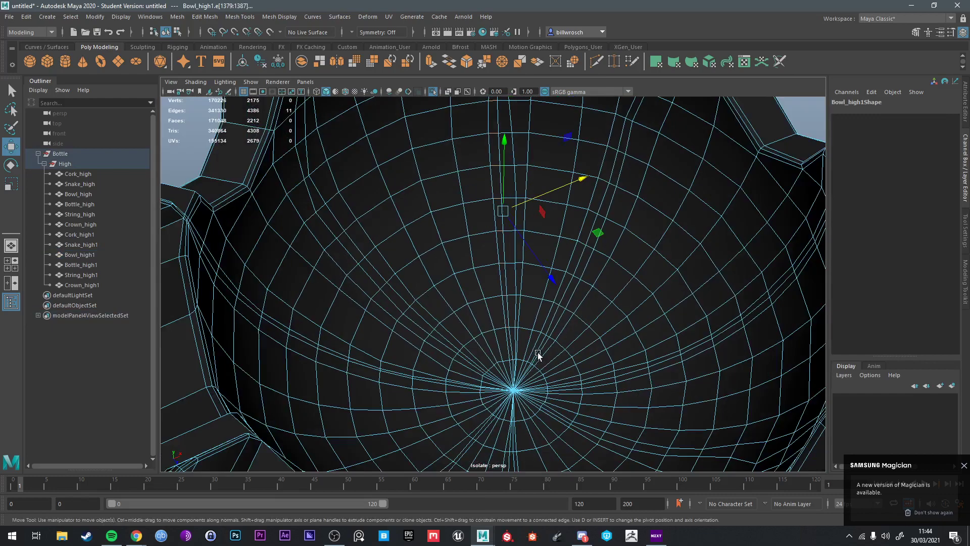
pyautogui.keyDown('ctrl'); pyautogui.rightClick(510, 279); pyautogui.keyUp('ctrl')
pyautogui.keyDown('alt'); pyautogui.moveTo(510, 280); pyautogui.dragTo(498, 317, button='right'); pyautogui.keyUp('alt')
pyautogui.moveTo(497, 317)
pyautogui.keyDown('alt'); pyautogui.mouseDown()
pyautogui.moveTo(477, 315)
pyautogui.moveTo(469, 295)
pyautogui.moveTo(485, 308)
pyautogui.mouseUp(); pyautogui.keyUp('alt')
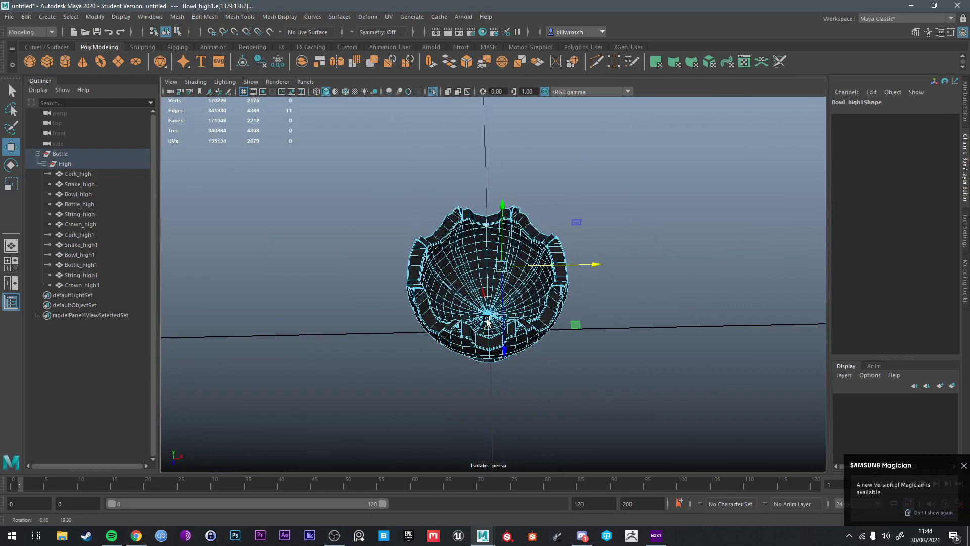
# Step: Switch to the top view and isolate the duplicated bowl, Bowl_high1, there
pyautogui.press('space')
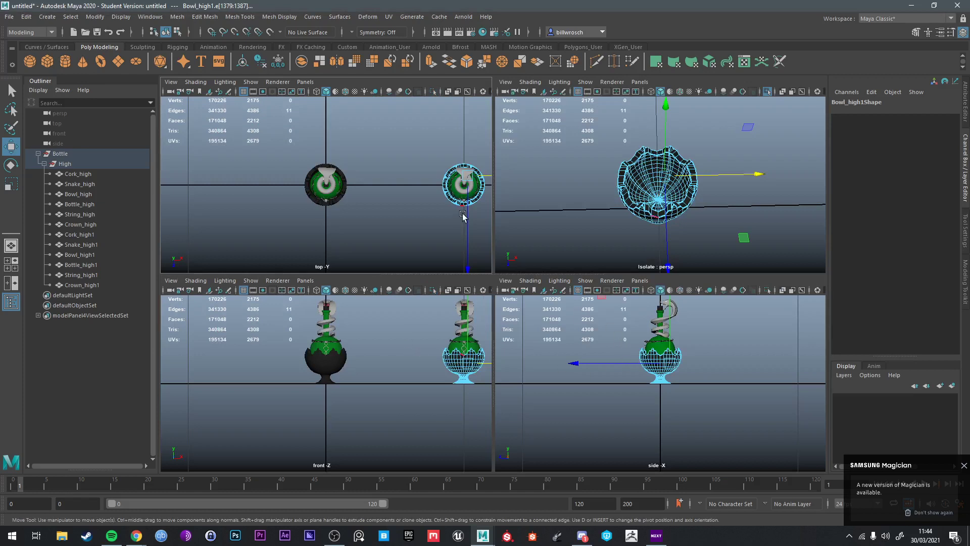
pyautogui.press('space')
pyautogui.moveTo(699, 245); pyautogui.dragTo(756, 240, button='right')
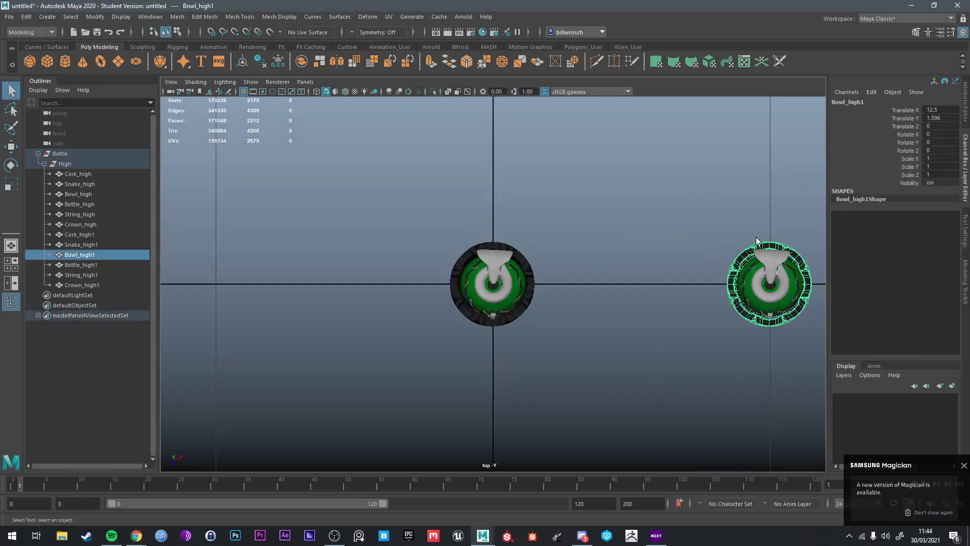
pyautogui.hotkey('ctrl', '1')
pyautogui.press('f')
pyautogui.moveTo(530, 237); pyautogui.dragTo(531, 265, button='right')
pyautogui.moveTo(519, 206); pyautogui.dragTo(641, 443)
pyautogui.scroll(3, 537, 334)
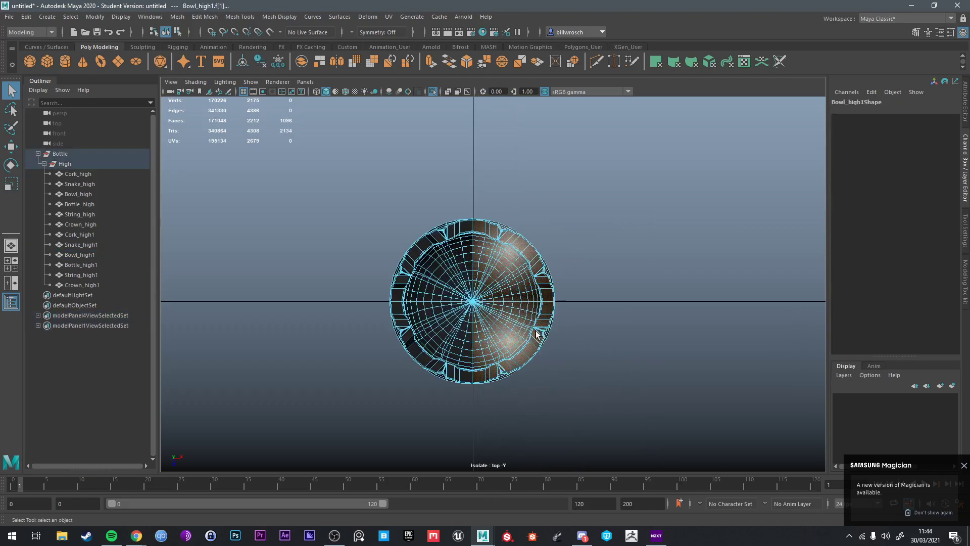
pyautogui.scroll(3, 490, 281)
# Step: Snap the duplicated bowl's pivot to its centre vertex, and snap the bowl onto the grid line at 12.5 in X
pyautogui.moveTo(478, 248); pyautogui.dragTo(514, 252, button='right')
pyautogui.press('w')
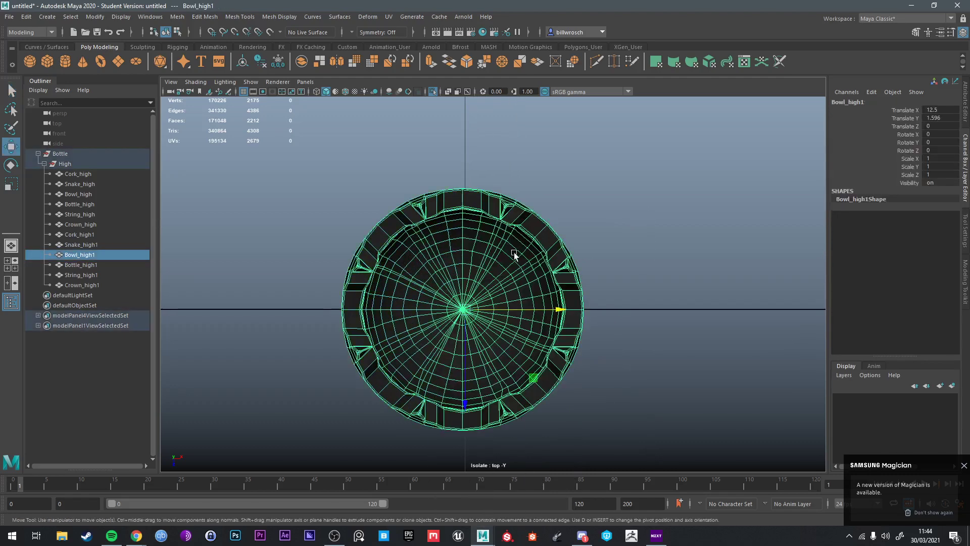
pyautogui.scroll(5, 494, 310)
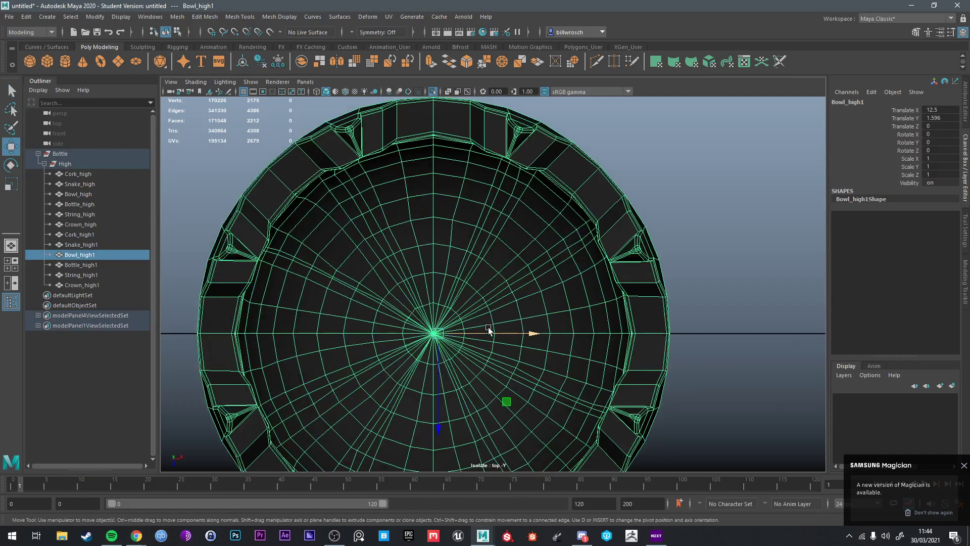
pyautogui.press('d')
pyautogui.press('v')
pyautogui.moveTo(492, 332); pyautogui.dragTo(478, 333)
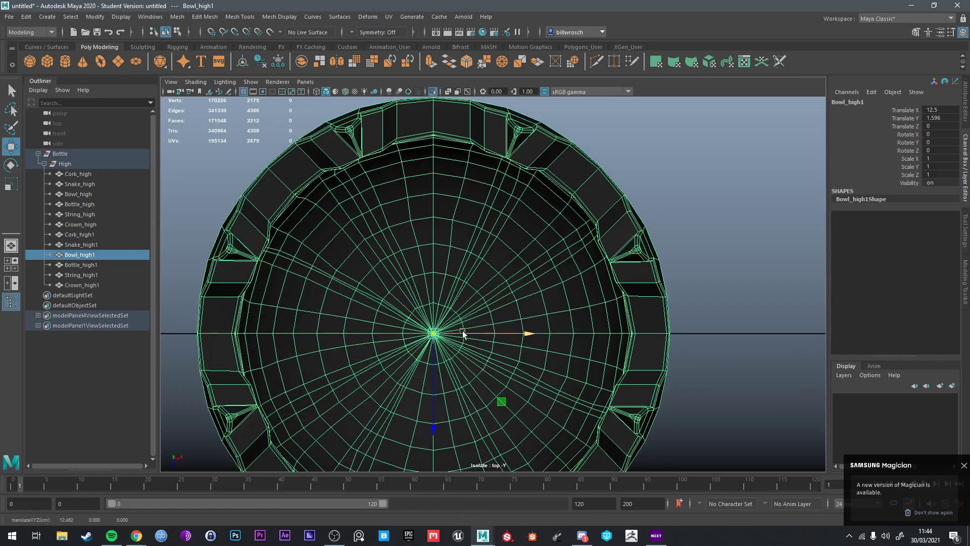
pyautogui.scroll(-5, 472, 320)
pyautogui.click(480, 324)
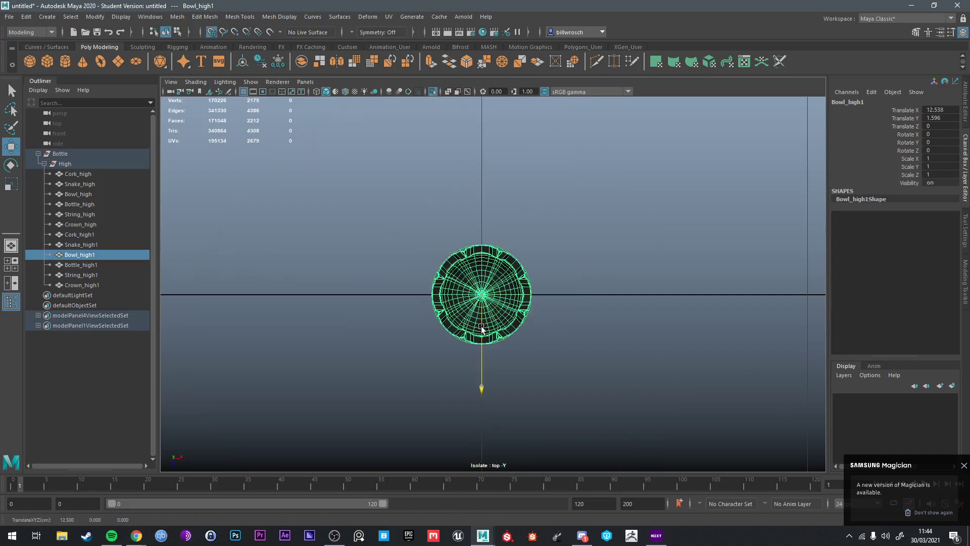
pyautogui.press('q')
pyautogui.moveTo(481, 290); pyautogui.dragTo(527, 248, button='right')
# Step: Return to the perspective view and turn off isolation so both bottles are shown
pyautogui.scroll(-2, 389, 320)
pyautogui.press('space')
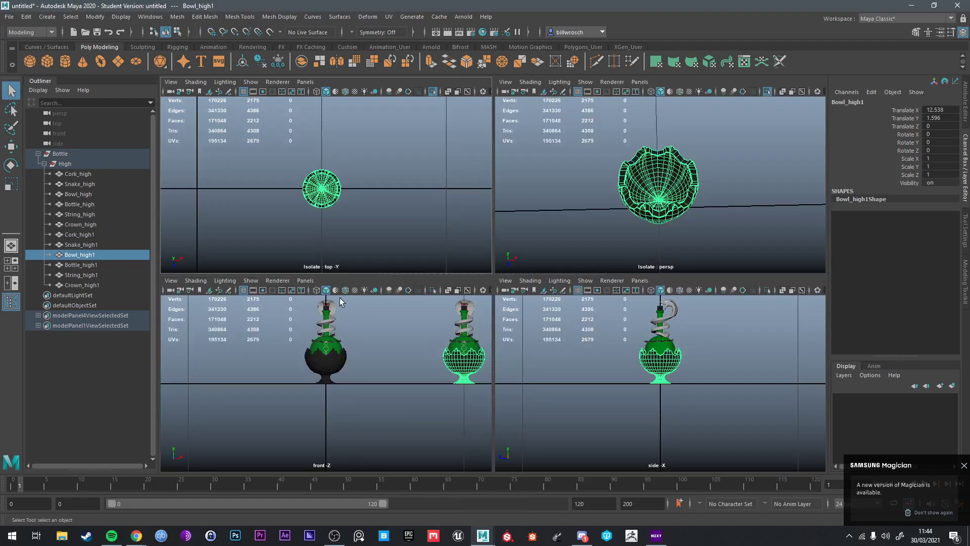
pyautogui.press('space')
pyautogui.press('space')
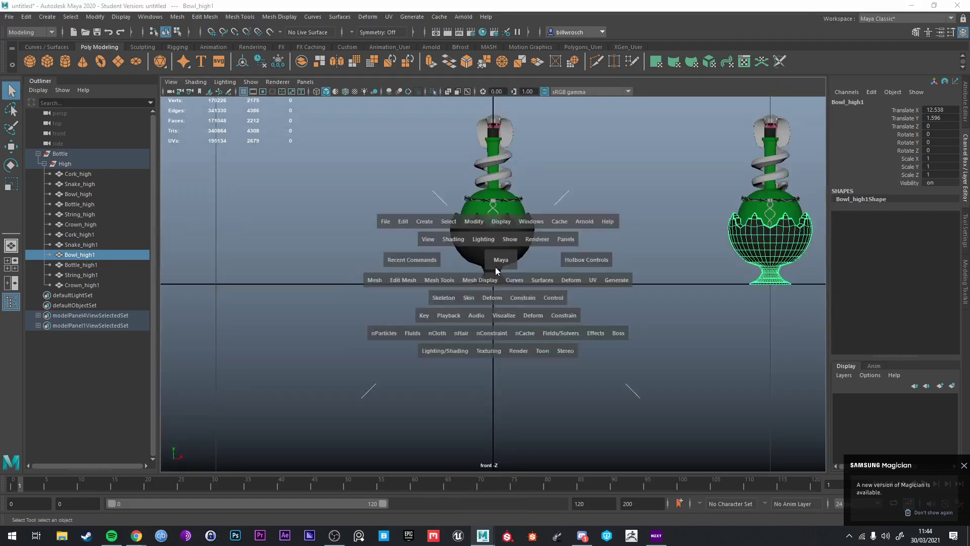
pyautogui.press('space')
pyautogui.scroll(-8, 484, 282)
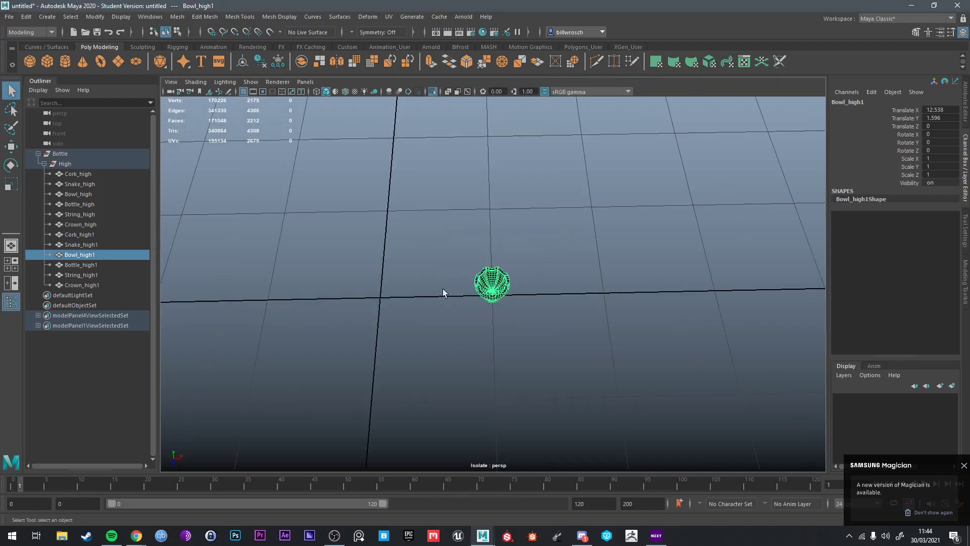
pyautogui.keyDown('alt'); pyautogui.moveTo(442, 288); pyautogui.dragTo(472, 294, button='middle'); pyautogui.keyUp('alt')
pyautogui.scroll(3, 470, 290)
pyautogui.moveTo(446, 255); pyautogui.dragTo(482, 244, button='right')
pyautogui.hotkey('ctrl', '1')
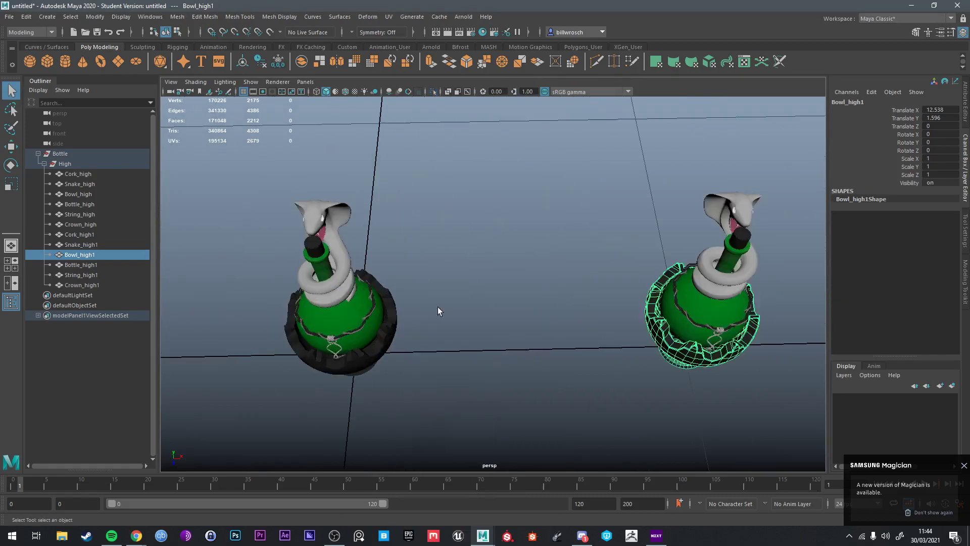
# Step: Snap the original bowl's pivot to its centre vertex, and snap the bowl along X to the grid origin
pyautogui.click(376, 336)
pyautogui.press('f')
pyautogui.keyDown('alt'); pyautogui.moveTo(437, 337); pyautogui.dragTo(492, 254); pyautogui.keyUp('alt')
pyautogui.press('w')
pyautogui.press('d')
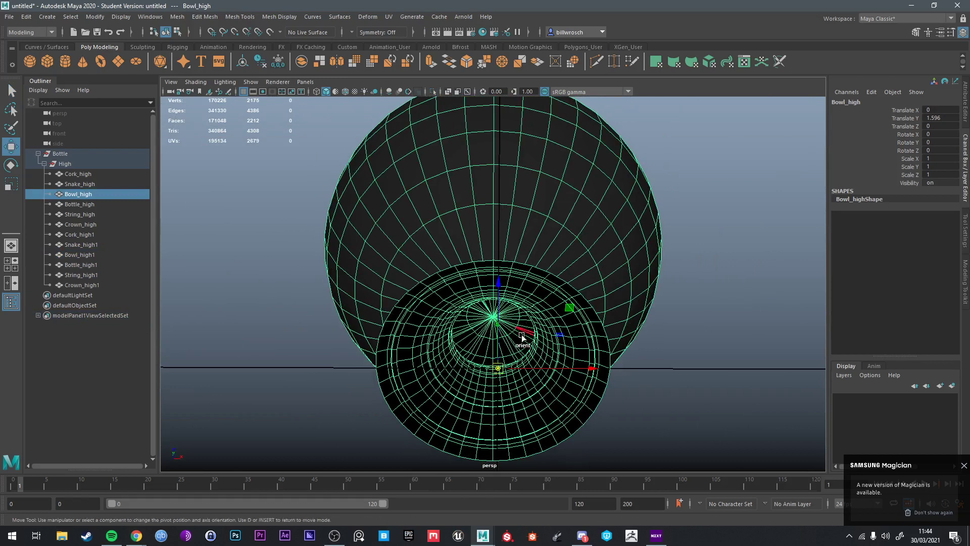
pyautogui.moveTo(527, 368); pyautogui.dragTo(494, 262)
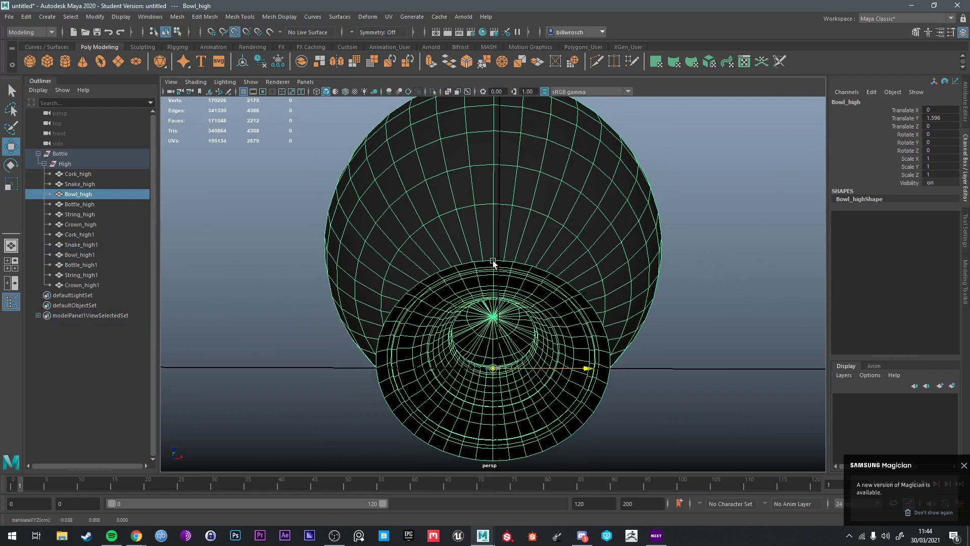
pyautogui.moveTo(496, 337); pyautogui.dragTo(380, 369)
pyautogui.press('x')
pyautogui.moveTo(493, 368); pyautogui.dragTo(500, 368)
pyautogui.keyDown('alt'); pyautogui.moveTo(601, 171); pyautogui.dragTo(666, 314); pyautogui.keyUp('alt')
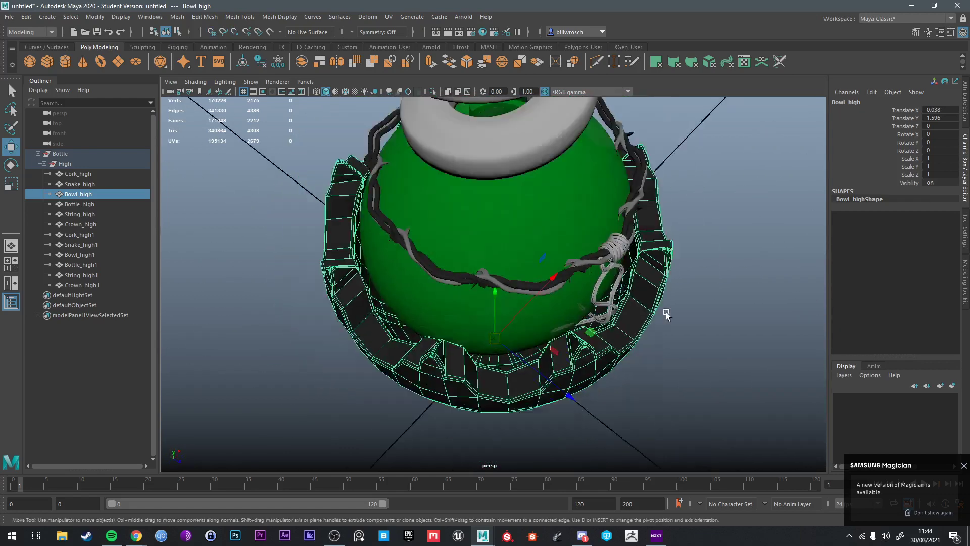
pyautogui.scroll(-5, 666, 311)
pyautogui.press('q')
pyautogui.moveTo(617, 257); pyautogui.dragTo(667, 243, button='right')
# Step: Isolate the duplicated bowl, Bowl_high1, in the perspective view and frame it from above
pyautogui.keyDown('alt'); pyautogui.moveTo(710, 244); pyautogui.dragTo(608, 247); pyautogui.keyUp('alt')
pyautogui.scroll(-3, 608, 246)
pyautogui.keyDown('alt'); pyautogui.moveTo(733, 252); pyautogui.dragTo(631, 265, button='middle'); pyautogui.keyUp('alt')
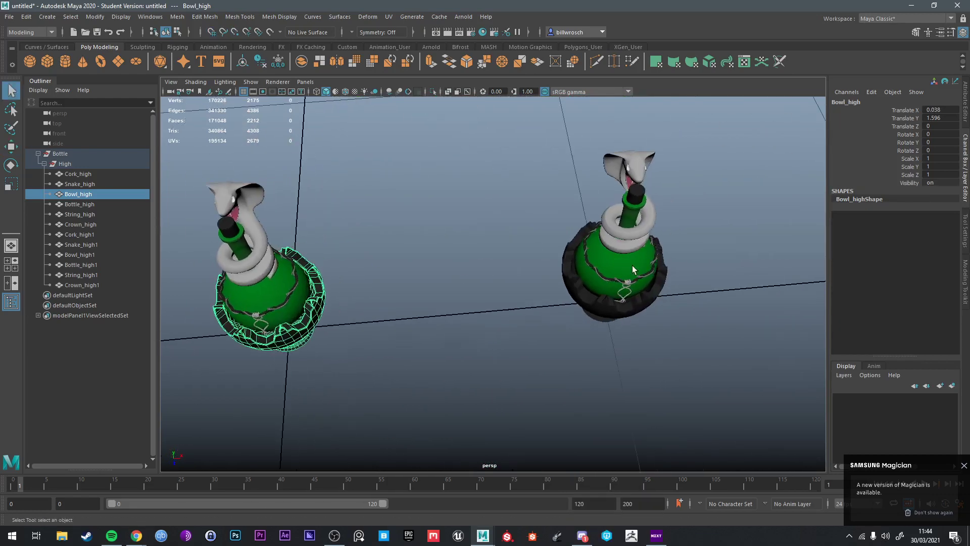
pyautogui.click(626, 303)
pyautogui.press('f')
pyautogui.hotkey('ctrl', '1')
pyautogui.keyDown('alt'); pyautogui.moveTo(559, 310); pyautogui.dragTo(482, 315); pyautogui.keyUp('alt')
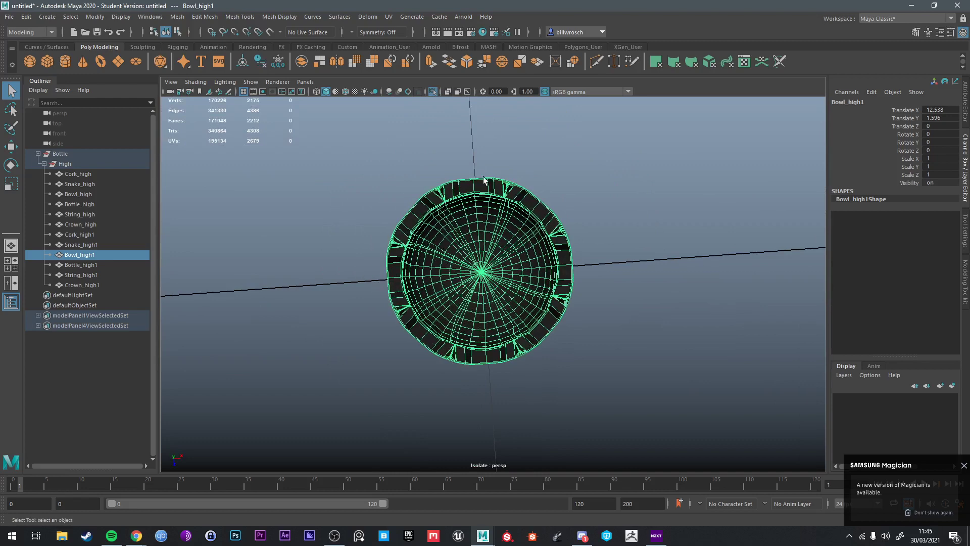
# Step: Delete all faces in the right half of the duplicated bowl in the top view
pyautogui.press('space')
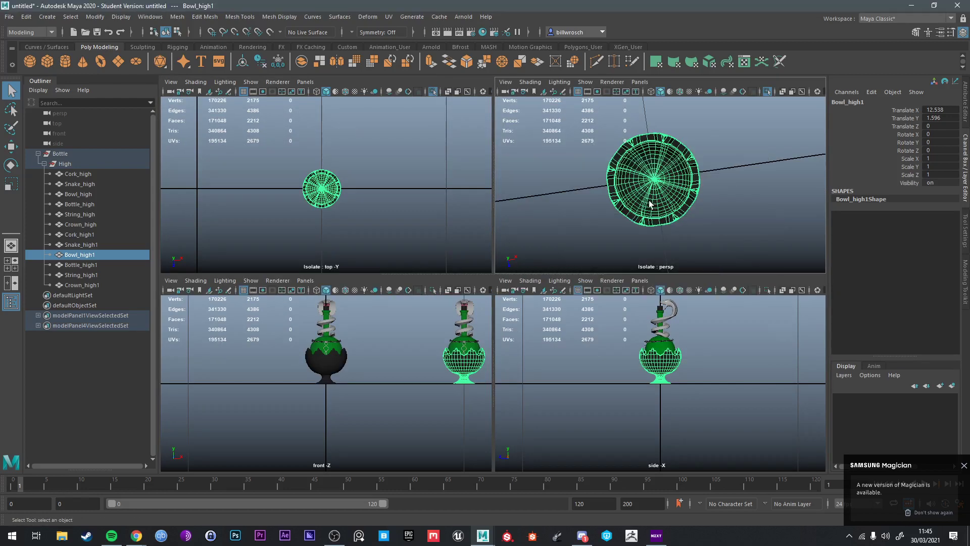
pyautogui.press('space')
pyautogui.keyDown('alt'); pyautogui.moveTo(620, 213); pyautogui.dragTo(507, 231); pyautogui.keyUp('alt')
pyautogui.rightClick(507, 232)
pyautogui.click(506, 259)
pyautogui.press('space')
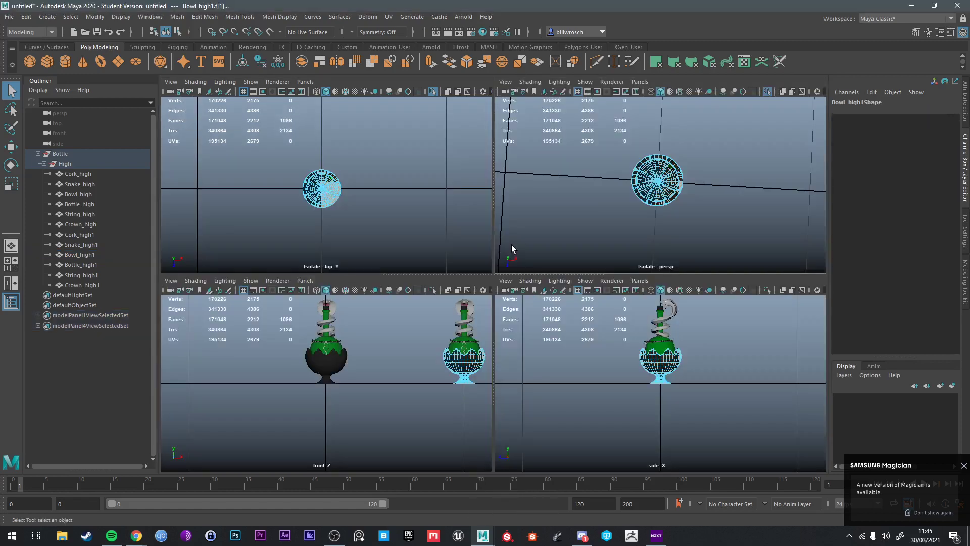
pyautogui.press('space')
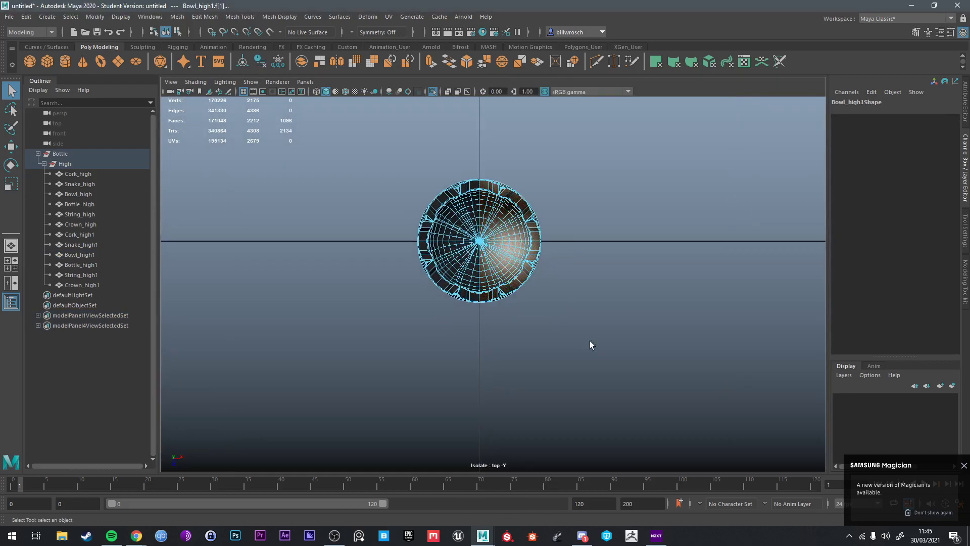
pyautogui.moveTo(609, 347); pyautogui.dragTo(482, 152)
pyautogui.keyDown('alt'); pyautogui.moveTo(483, 151); pyautogui.dragTo(643, 318, button='right'); pyautogui.keyUp('alt')
pyautogui.keyDown('alt'); pyautogui.moveTo(643, 319); pyautogui.dragTo(641, 348, button='middle'); pyautogui.keyUp('alt')
pyautogui.moveTo(617, 352); pyautogui.dragTo(474, 148)
pyautogui.press('Delete')
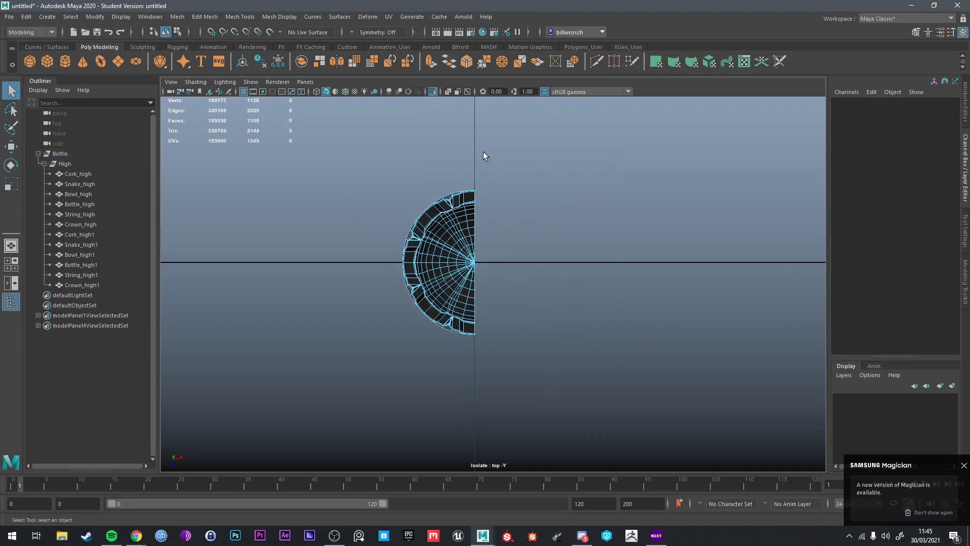
# Step: Delete the front half of the remaining bowl faces, and frame the leftover quarter in the perspective view in object mode
pyautogui.moveTo(549, 358); pyautogui.dragTo(295, 263)
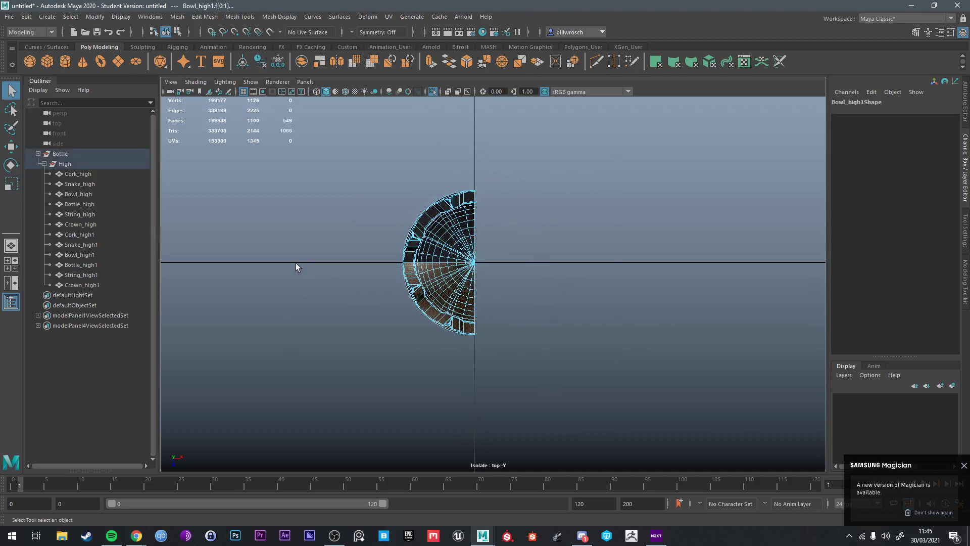
pyautogui.press('Delete')
pyautogui.press('space')
pyautogui.press('space')
pyautogui.keyDown('alt'); pyautogui.moveTo(583, 211); pyautogui.dragTo(500, 182); pyautogui.keyUp('alt')
pyautogui.moveTo(443, 257); pyautogui.dragTo(469, 249, button='right')
pyautogui.press('f')
# Step: Examine the quarter bowl's outer wall, foot and inner wall below the rim spikes
pyautogui.keyDown('alt'); pyautogui.moveTo(429, 311); pyautogui.dragTo(491, 248); pyautogui.keyUp('alt')
pyautogui.scroll(4, 477, 293)
pyautogui.keyDown('alt'); pyautogui.moveTo(476, 293); pyautogui.dragTo(511, 228); pyautogui.keyUp('alt')
pyautogui.keyDown('alt'); pyautogui.moveTo(515, 247); pyautogui.dragTo(517, 212, button='middle'); pyautogui.keyUp('alt')
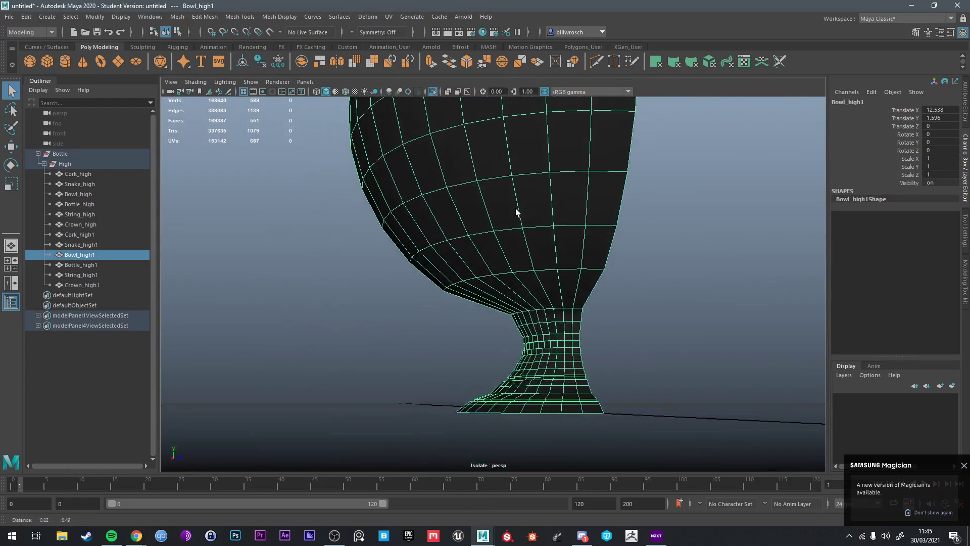
pyautogui.keyDown('alt'); pyautogui.moveTo(516, 212); pyautogui.dragTo(420, 222); pyautogui.keyUp('alt')
pyautogui.keyDown('alt'); pyautogui.moveTo(419, 223); pyautogui.dragTo(435, 301, button='middle'); pyautogui.keyUp('alt')
pyautogui.keyDown('alt'); pyautogui.moveTo(435, 301); pyautogui.dragTo(500, 222); pyautogui.keyUp('alt')
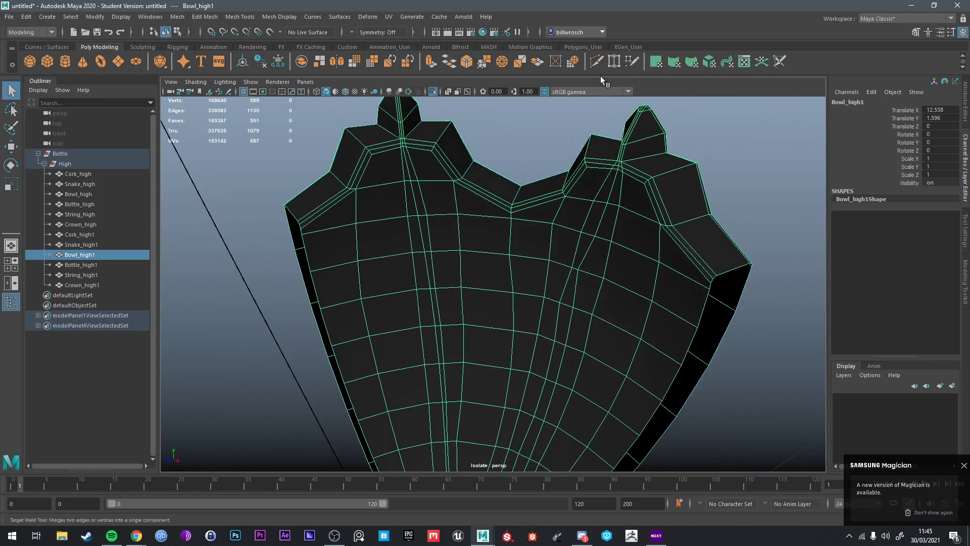
# Step: Use Target Weld to merge the extra vertices in the first inner-wall rows beneath the left rim spike into single points
pyautogui.click(613, 61)
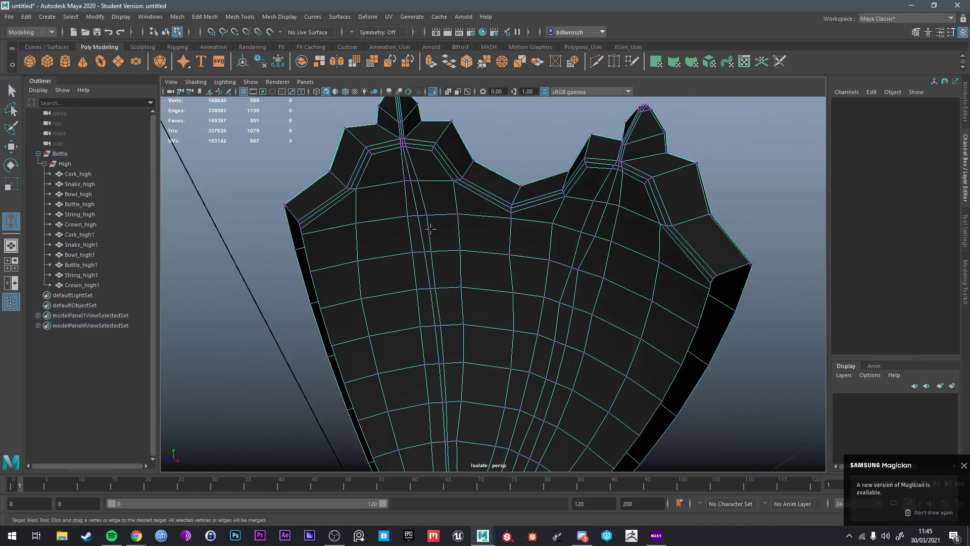
pyautogui.moveTo(407, 216); pyautogui.dragTo(407, 215)
pyautogui.scroll(3, 410, 184)
pyautogui.keyDown('alt'); pyautogui.moveTo(417, 173); pyautogui.dragTo(448, 244, button='middle'); pyautogui.keyUp('alt')
pyautogui.moveTo(400, 200); pyautogui.dragTo(392, 199)
pyautogui.keyDown('alt'); pyautogui.moveTo(411, 187); pyautogui.dragTo(457, 283, button='middle'); pyautogui.keyUp('alt')
pyautogui.scroll(3, 414, 169)
pyautogui.keyDown('alt'); pyautogui.moveTo(413, 163); pyautogui.dragTo(449, 244, button='middle'); pyautogui.keyUp('alt')
pyautogui.scroll(2, 450, 244)
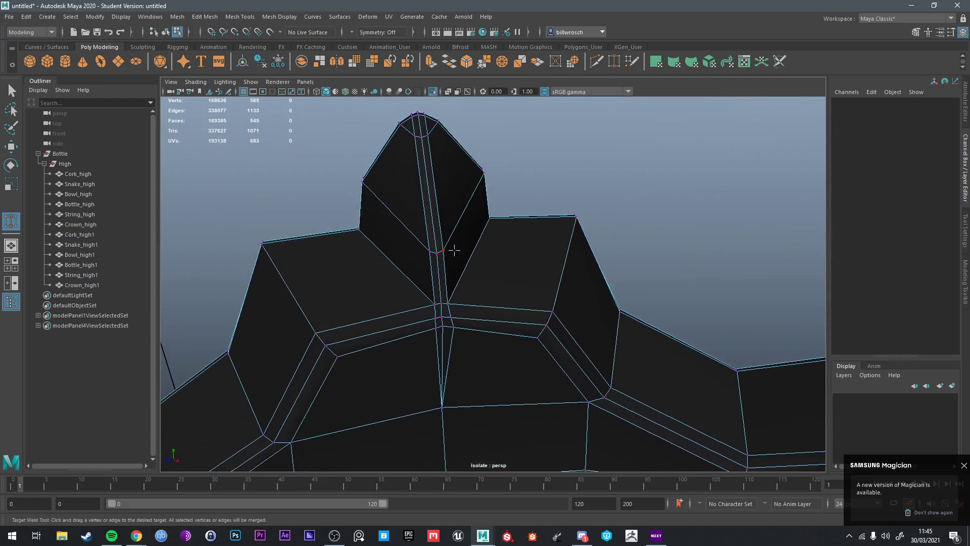
# Step: Weld the extra vertices of the next four rows below the left spike into the left edge of that strip
pyautogui.scroll(-2, 454, 250)
pyautogui.keyDown('alt'); pyautogui.moveTo(484, 305); pyautogui.dragTo(480, 160, button='middle'); pyautogui.keyUp('alt')
pyautogui.scroll(-1, 480, 160)
pyautogui.keyDown('alt'); pyautogui.moveTo(523, 346); pyautogui.dragTo(498, 178, button='middle'); pyautogui.keyUp('alt')
pyautogui.moveTo(479, 199); pyautogui.dragTo(451, 203)
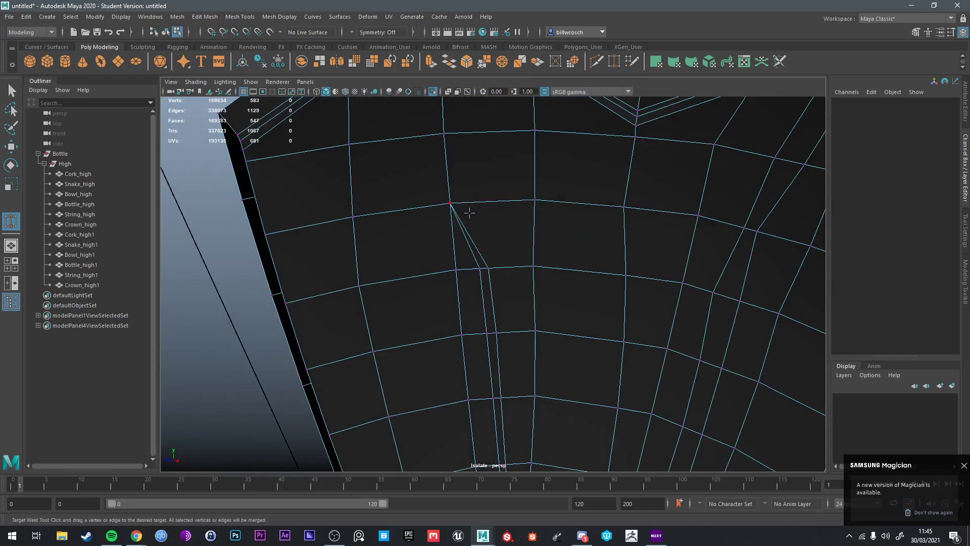
pyautogui.scroll(-1, 469, 213)
pyautogui.moveTo(482, 271); pyautogui.dragTo(463, 272)
pyautogui.keyDown('alt'); pyautogui.moveTo(515, 294); pyautogui.dragTo(488, 174, button='middle'); pyautogui.keyUp('alt')
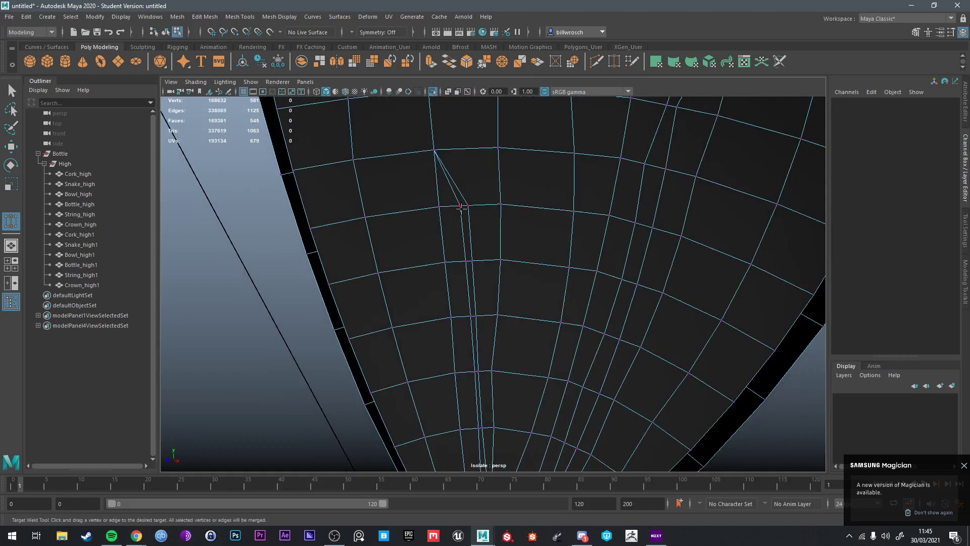
pyautogui.moveTo(468, 205); pyautogui.dragTo(440, 207)
pyautogui.moveTo(462, 265); pyautogui.dragTo(445, 262)
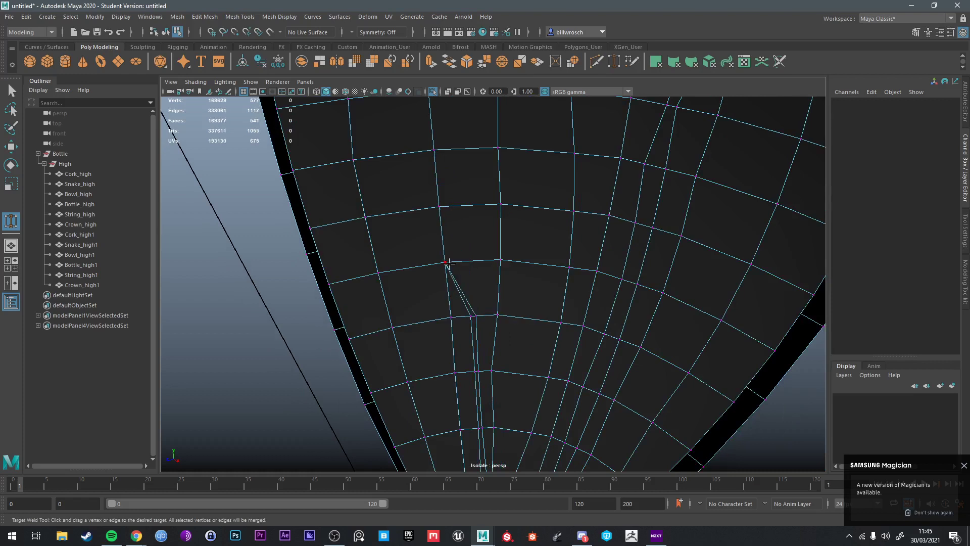
# Step: Weld the remaining extra vertices of the left spike's strip into its left edge, row by row down to the bowl's centre
pyautogui.scroll(-3, 489, 317)
pyautogui.scroll(2, 490, 323)
pyautogui.keyDown('alt'); pyautogui.moveTo(490, 324); pyautogui.dragTo(473, 252, button='middle'); pyautogui.keyUp('alt')
pyautogui.moveTo(457, 239); pyautogui.dragTo(458, 238)
pyautogui.moveTo(460, 238); pyautogui.dragTo(442, 241)
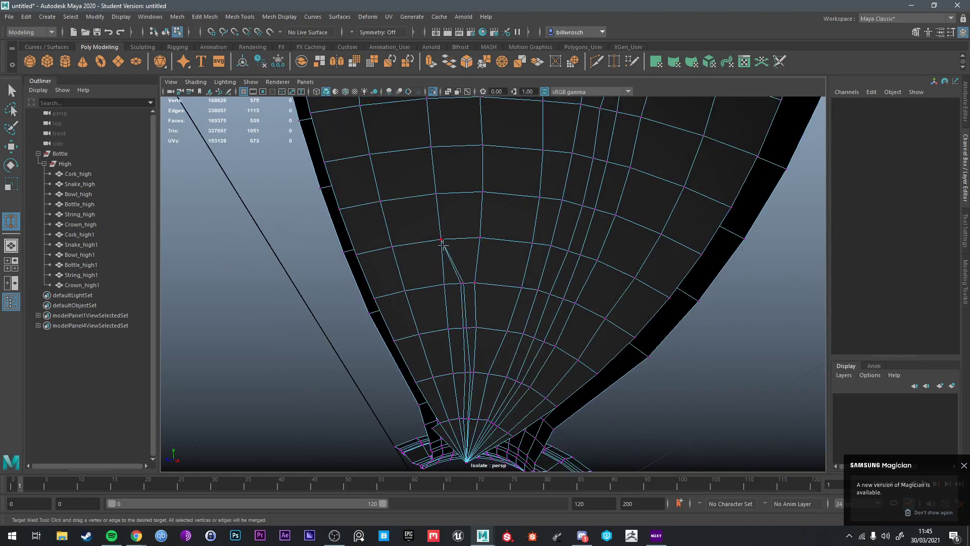
pyautogui.moveTo(463, 283)
pyautogui.mouseDown()
pyautogui.moveTo(445, 284)
pyautogui.moveTo(460, 297)
pyautogui.mouseUp()
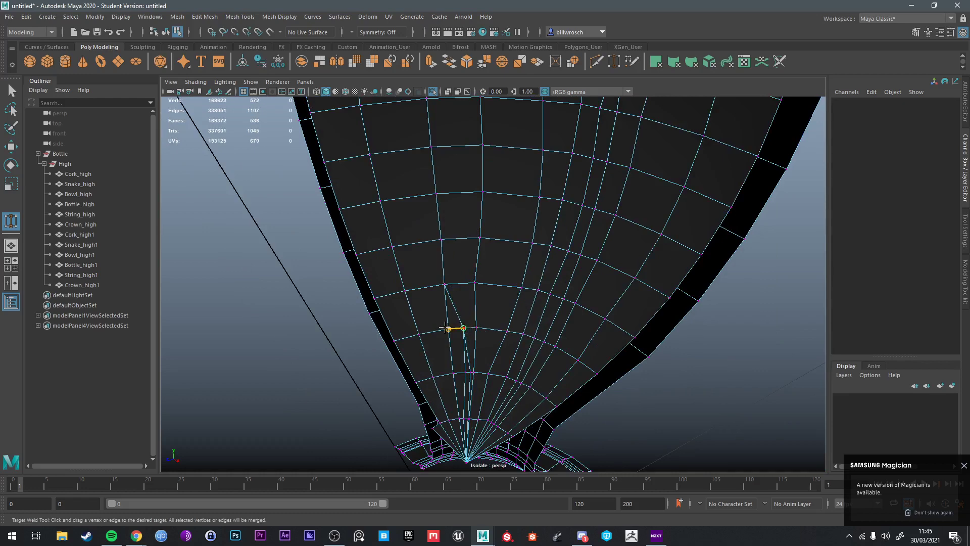
pyautogui.moveTo(464, 328); pyautogui.dragTo(447, 328)
pyautogui.moveTo(465, 373); pyautogui.dragTo(455, 372)
pyautogui.scroll(5, 524, 249)
pyautogui.moveTo(492, 405); pyautogui.dragTo(470, 393)
pyautogui.scroll(-5, 522, 297)
pyautogui.keyDown('alt'); pyautogui.moveTo(522, 297); pyautogui.dragTo(554, 298); pyautogui.keyUp('alt')
pyautogui.scroll(5, 554, 298)
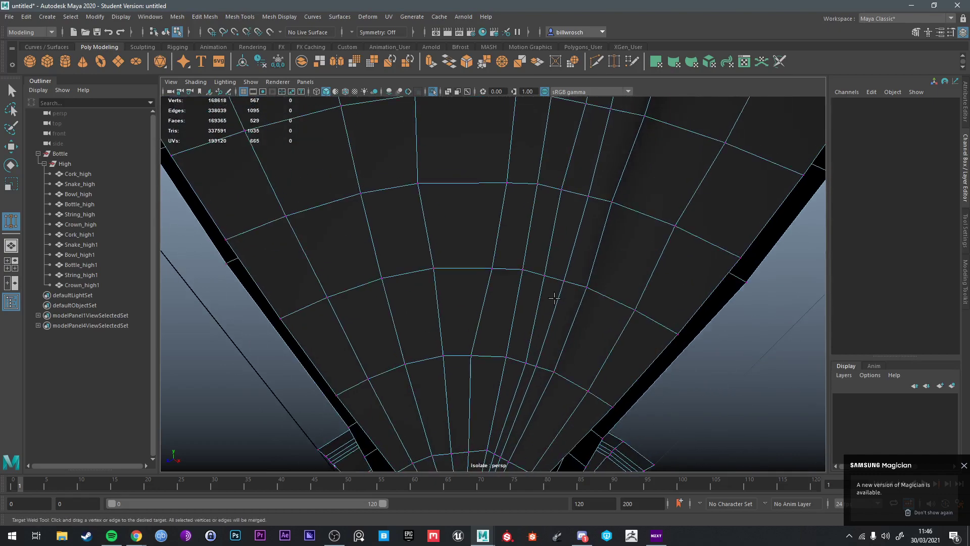
# Step: Weld the extra vertices in the first two inner-wall rows beneath the right rim spike into single points
pyautogui.scroll(-5, 561, 288)
pyautogui.keyDown('alt'); pyautogui.moveTo(580, 200); pyautogui.dragTo(571, 340, button='middle'); pyautogui.keyUp('alt')
pyautogui.keyDown('alt'); pyautogui.moveTo(571, 340); pyautogui.dragTo(561, 293); pyautogui.keyUp('alt')
pyautogui.keyDown('alt'); pyautogui.moveTo(561, 293); pyautogui.dragTo(566, 312, button='middle'); pyautogui.keyUp('alt')
pyautogui.moveTo(568, 134); pyautogui.dragTo(582, 134)
pyautogui.keyDown('alt'); pyautogui.moveTo(607, 111); pyautogui.dragTo(562, 215, button='middle'); pyautogui.keyUp('alt')
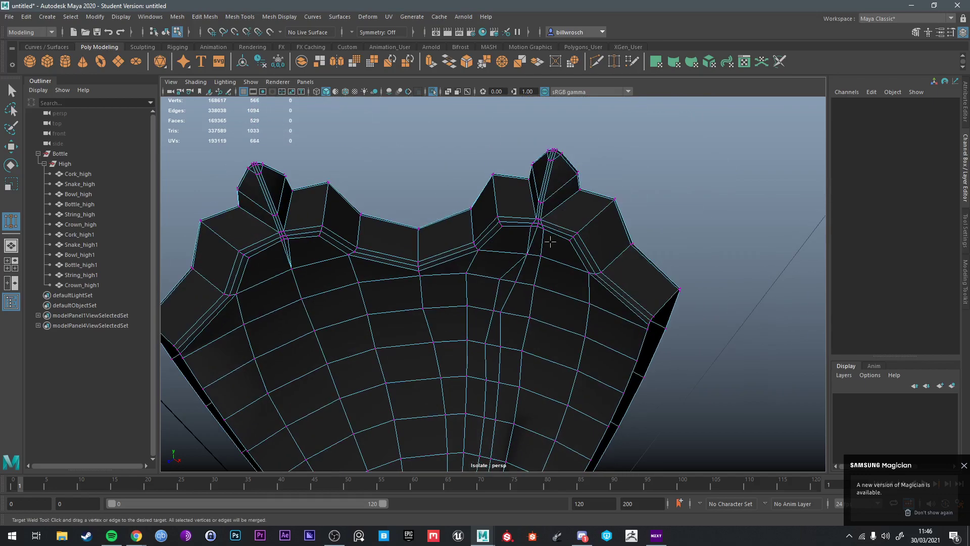
pyautogui.scroll(5, 536, 254)
pyautogui.scroll(-3, 573, 248)
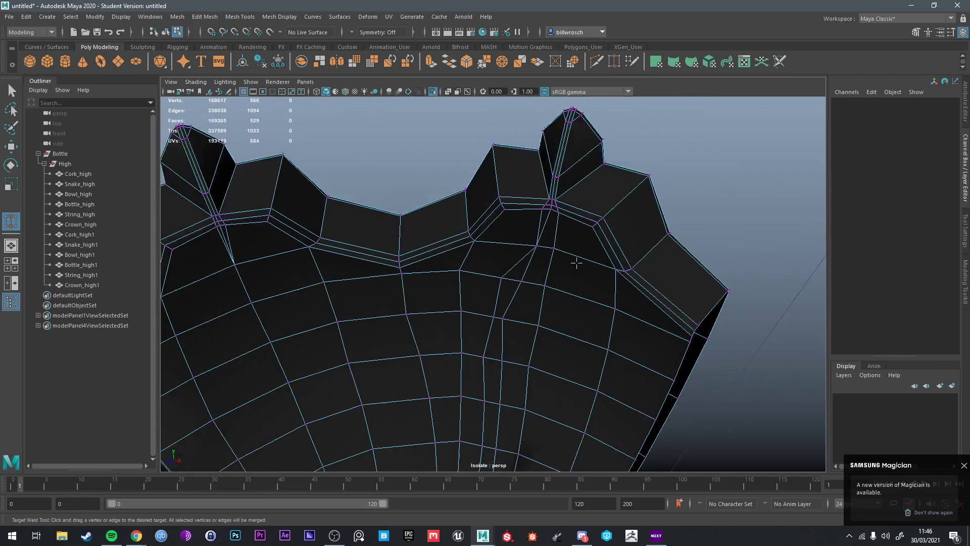
pyautogui.keyDown('alt'); pyautogui.moveTo(575, 260); pyautogui.dragTo(606, 173); pyautogui.keyUp('alt')
pyautogui.keyDown('alt'); pyautogui.moveTo(606, 173); pyautogui.dragTo(584, 199, button='middle'); pyautogui.keyUp('alt')
pyautogui.moveTo(569, 171); pyautogui.dragTo(575, 208)
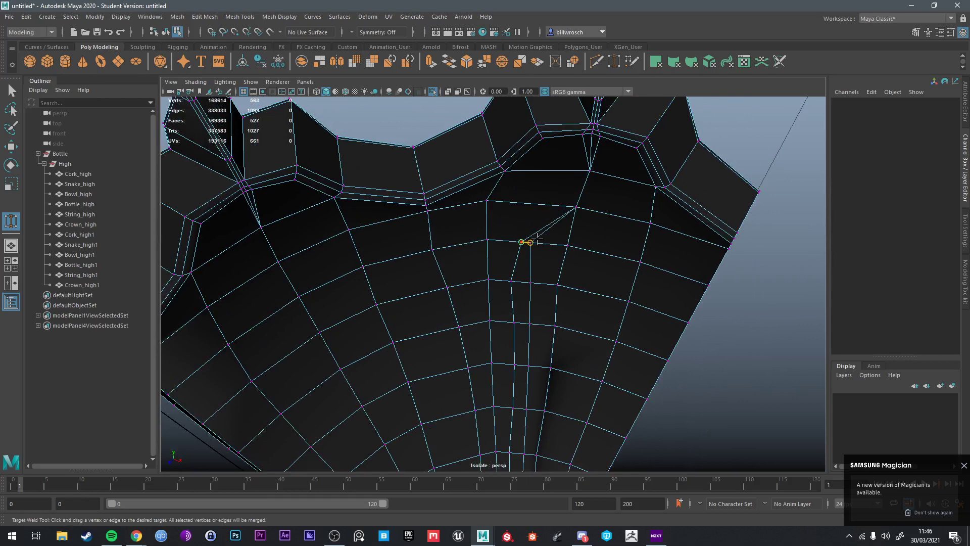
# Step: Weld the extra vertices of the next three rows below the right spike into the right edge of that strip
pyautogui.moveTo(537, 239); pyautogui.dragTo(530, 243)
pyautogui.moveTo(530, 242); pyautogui.dragTo(567, 246)
pyautogui.moveTo(511, 281); pyautogui.dragTo(555, 285)
pyautogui.moveTo(516, 321); pyautogui.dragTo(554, 327)
pyautogui.keyDown('alt'); pyautogui.moveTo(564, 370); pyautogui.dragTo(558, 221, button='middle'); pyautogui.keyUp('alt')
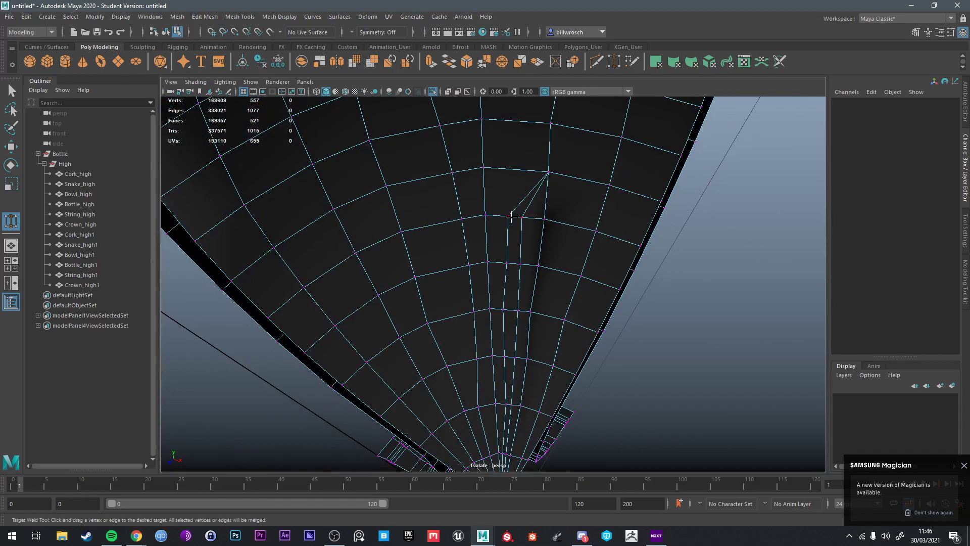
# Step: Weld the remaining extra vertices of the right spike's strip into its right edge, row by row down to the bowl's centre
pyautogui.moveTo(510, 216); pyautogui.dragTo(544, 219)
pyautogui.moveTo(520, 263); pyautogui.dragTo(521, 263)
pyautogui.moveTo(521, 263); pyautogui.dragTo(537, 265)
pyautogui.moveTo(530, 311); pyautogui.dragTo(529, 312)
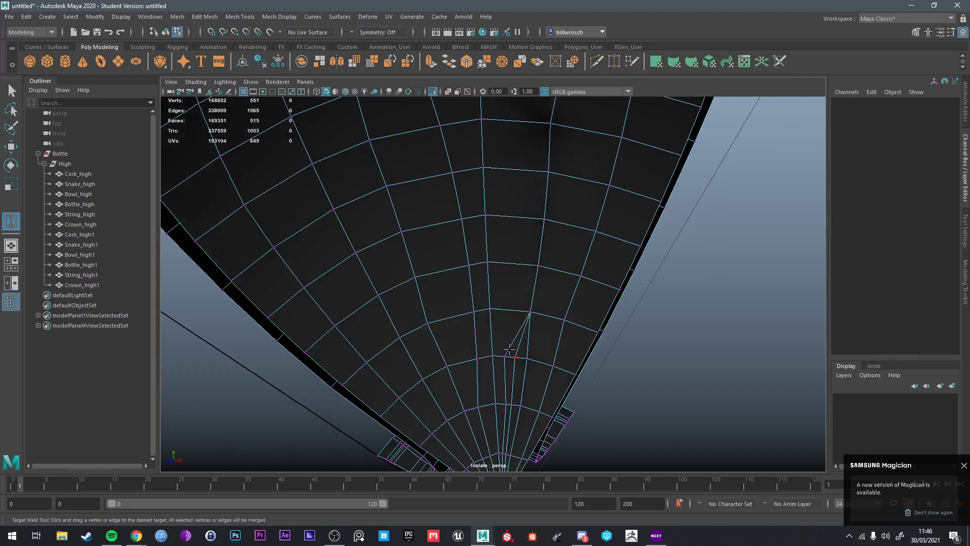
pyautogui.moveTo(506, 356); pyautogui.dragTo(526, 359)
pyautogui.moveTo(506, 405); pyautogui.dragTo(521, 406)
pyautogui.keyDown('alt'); pyautogui.moveTo(489, 429); pyautogui.dragTo(502, 363, button='middle'); pyautogui.keyUp('alt')
pyautogui.scroll(3, 502, 363)
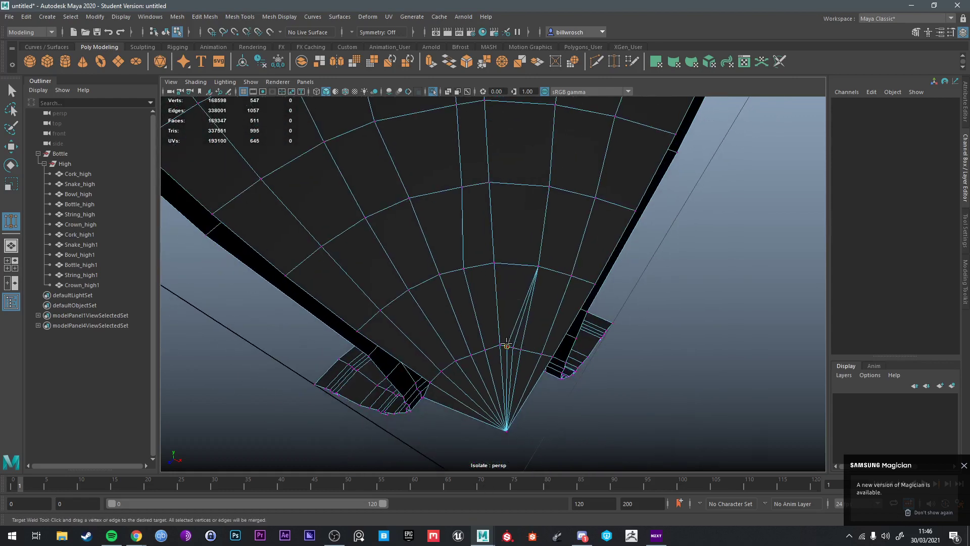
pyautogui.moveTo(507, 345)
pyautogui.mouseDown()
pyautogui.moveTo(519, 350)
pyautogui.moveTo(501, 283)
pyautogui.moveTo(517, 335)
pyautogui.mouseUp()
# Step: Delete the stray sliver face sticking out past the cut edge at the bowl's centre
pyautogui.press('q')
pyautogui.keyDown('shift'); pyautogui.moveTo(498, 264); pyautogui.dragTo(506, 313, button='right'); pyautogui.keyUp('shift')
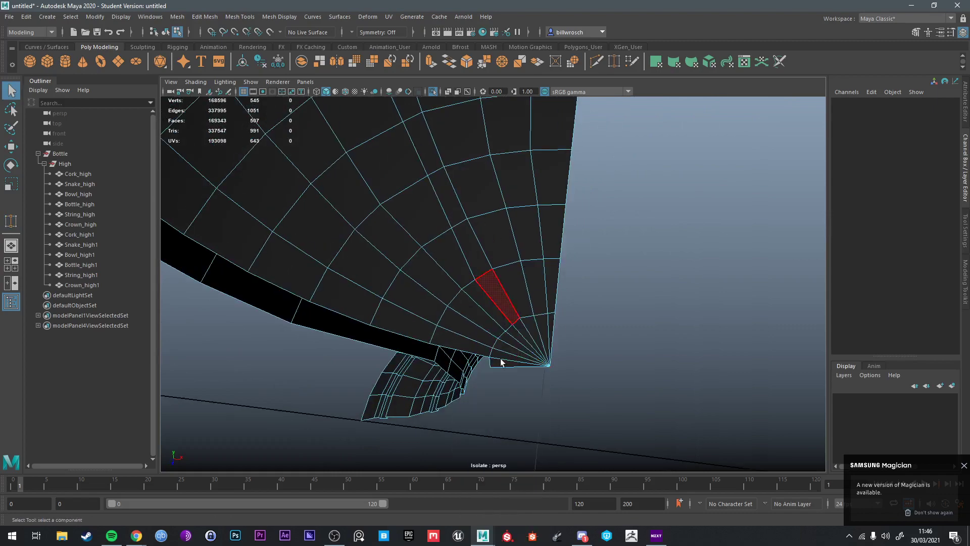
pyautogui.click(499, 365)
pyautogui.keyDown('alt'); pyautogui.moveTo(499, 364); pyautogui.dragTo(500, 403); pyautogui.keyUp('alt')
pyautogui.scroll(3, 500, 369)
pyautogui.scroll(-5, 492, 303)
pyautogui.keyDown('alt'); pyautogui.moveTo(485, 240); pyautogui.dragTo(493, 316, button='middle'); pyautogui.keyUp('alt')
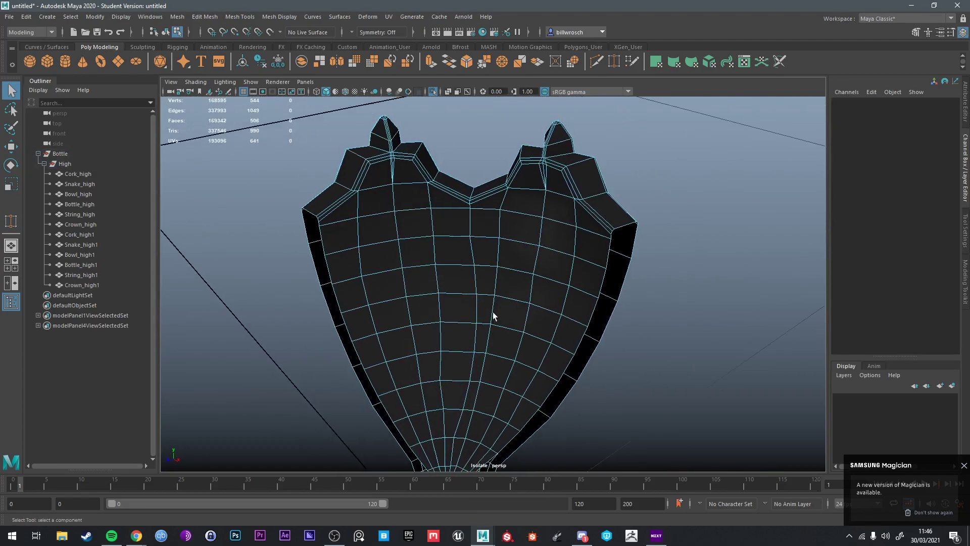
# Step: Try to weld the upper inner-wall vertices left of the middle into the centre column
pyautogui.scroll(3, 470, 224)
pyautogui.click(614, 65)
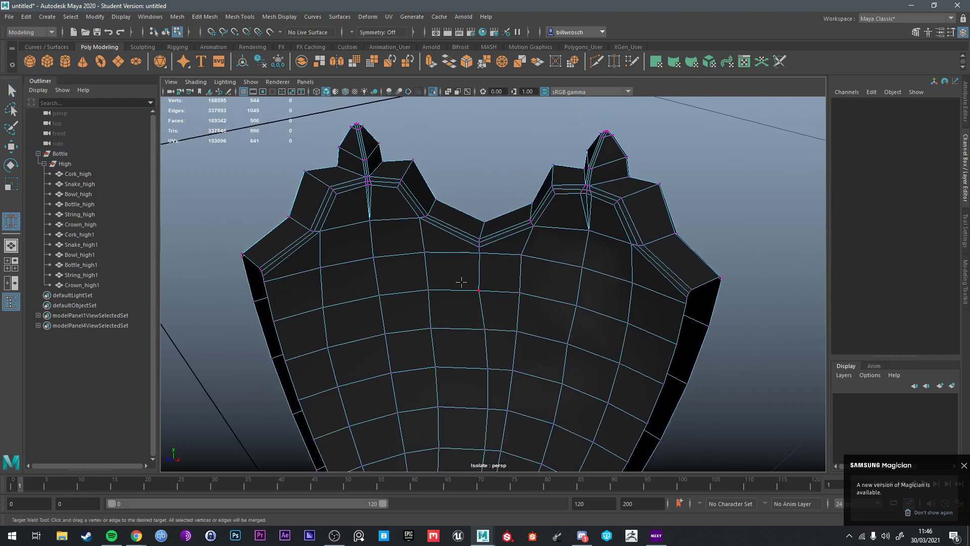
pyautogui.scroll(-4, 488, 278)
pyautogui.scroll(2, 519, 197)
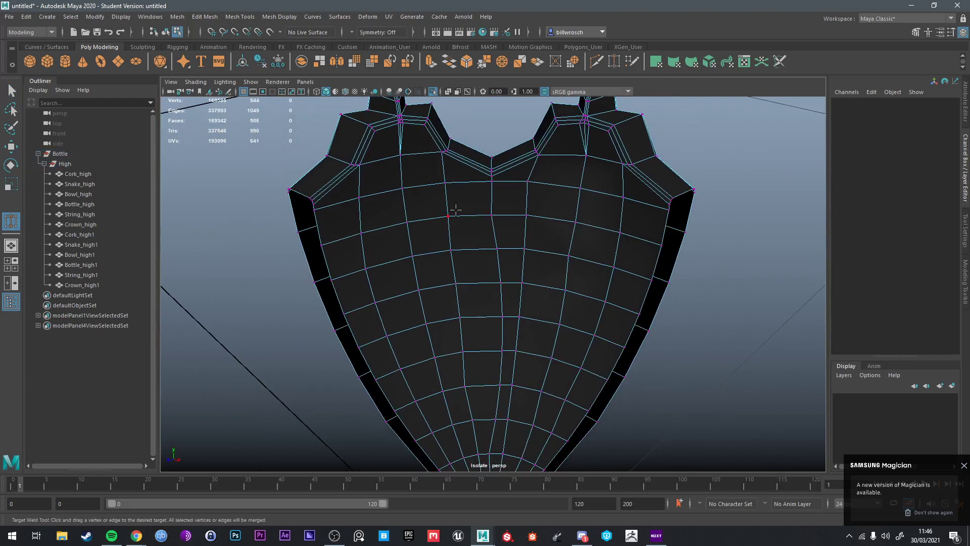
pyautogui.moveTo(455, 210); pyautogui.dragTo(492, 215)
pyautogui.moveTo(451, 250); pyautogui.dragTo(497, 251)
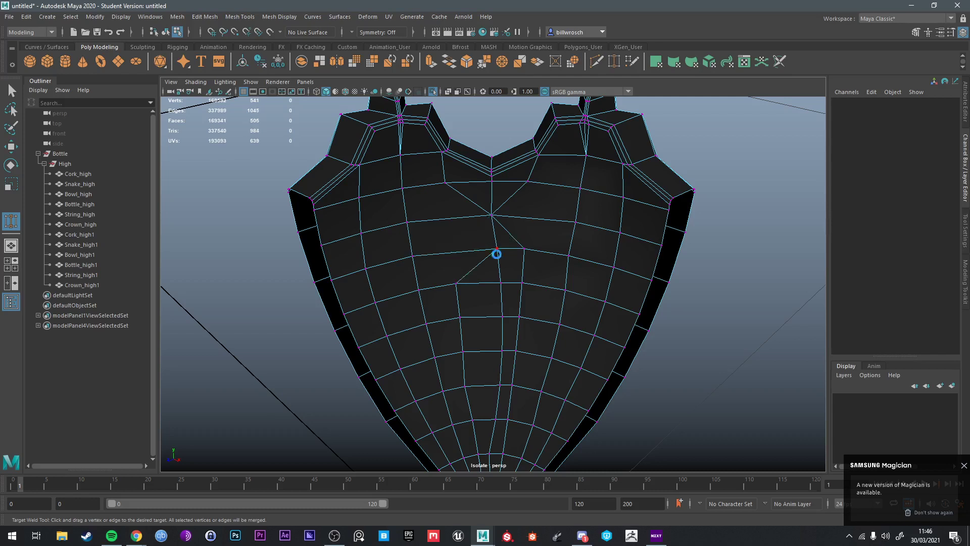
pyautogui.hotkey('ctrl', 'z')
pyautogui.hotkey('ctrl', 'z')
pyautogui.hotkey('ctrl', 'z')
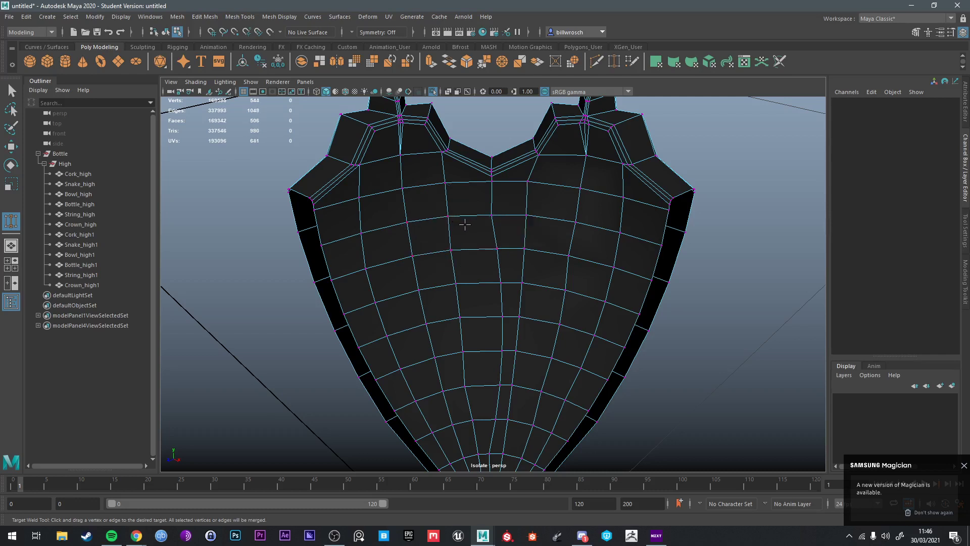
# Step: Weld the neighbouring vertices of the top inner-wall rows into the column beneath the left spike
pyautogui.moveTo(402, 194); pyautogui.dragTo(409, 222)
pyautogui.moveTo(382, 261); pyautogui.dragTo(412, 255)
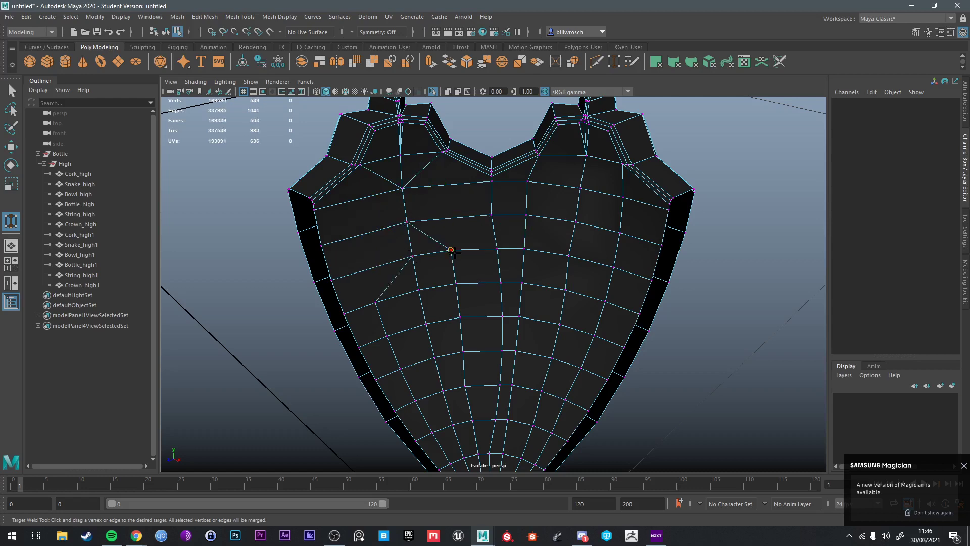
pyautogui.press('q')
pyautogui.moveTo(387, 258); pyautogui.dragTo(388, 232, button='right')
pyautogui.keyDown('alt'); pyautogui.moveTo(427, 292); pyautogui.dragTo(428, 218, button='middle'); pyautogui.keyUp('alt')
pyautogui.click(403, 229)
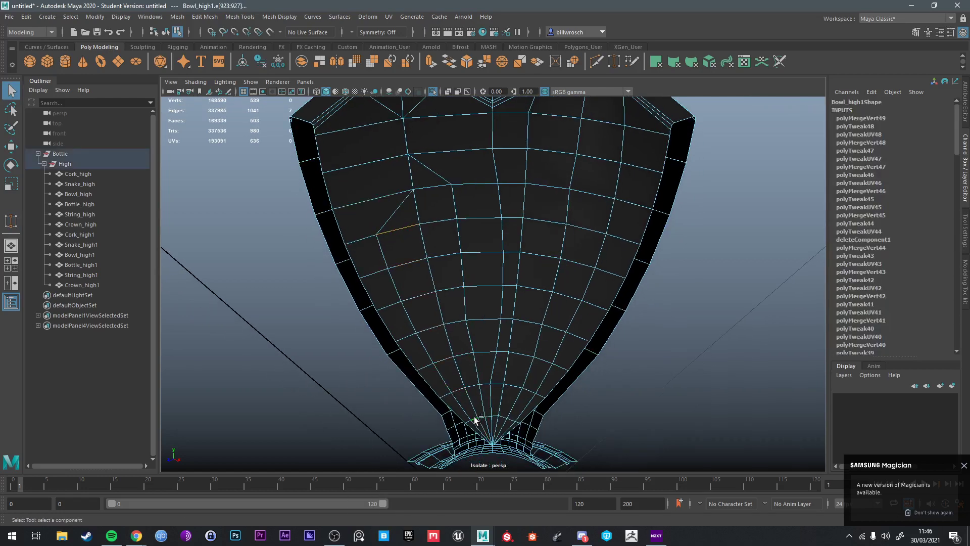
pyautogui.moveTo(380, 242); pyautogui.dragTo(349, 237, button='right')
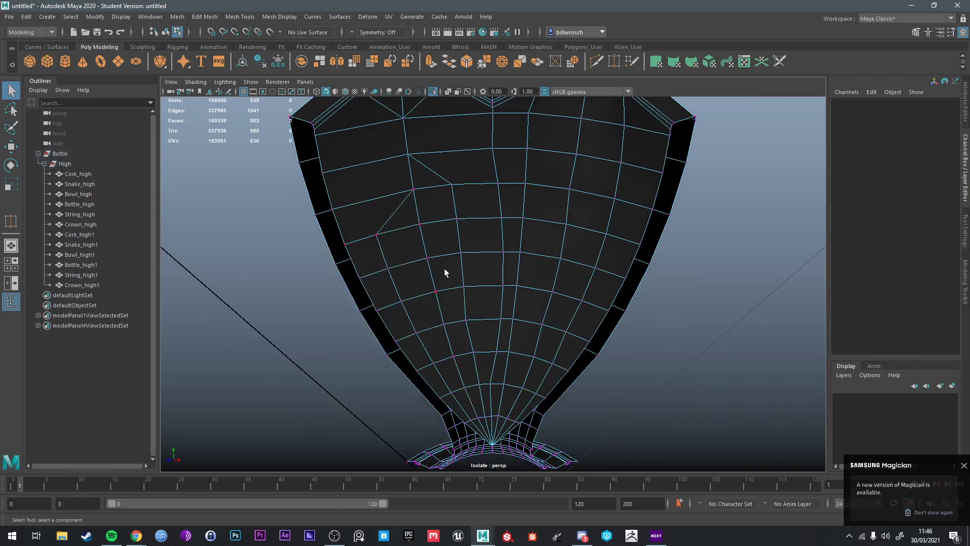
# Step: Weld the outer neighbouring column's vertices into the left spike's column for the next rows down the inner wall
pyautogui.press('y')
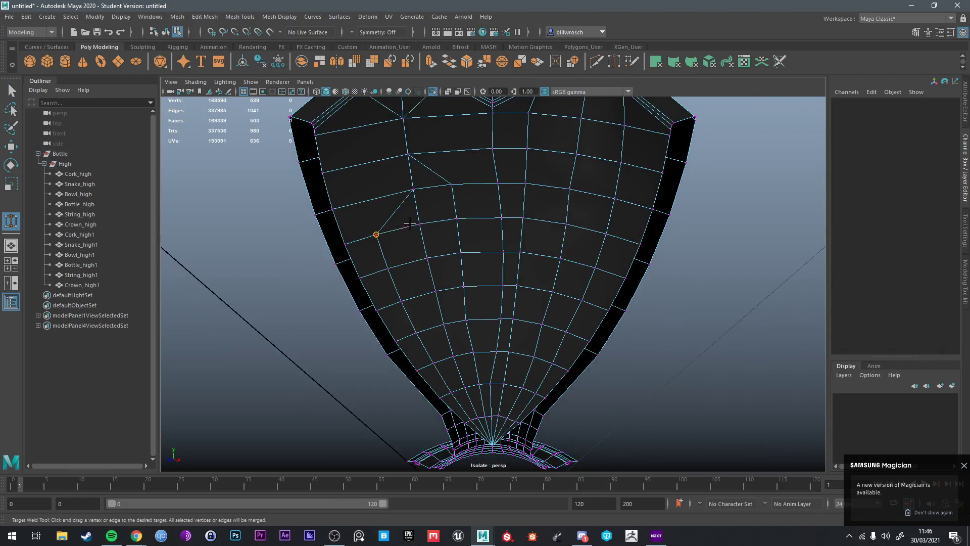
pyautogui.moveTo(410, 224); pyautogui.dragTo(419, 224)
pyautogui.moveTo(387, 268); pyautogui.dragTo(427, 258)
pyautogui.moveTo(401, 302); pyautogui.dragTo(435, 291)
pyautogui.moveTo(416, 332); pyautogui.dragTo(443, 325)
pyautogui.moveTo(472, 364); pyautogui.dragTo(453, 356)
# Step: Weld the column between the left spike and the centre line into the left spike's column, row by row downward
pyautogui.moveTo(426, 190); pyautogui.dragTo(414, 189)
pyautogui.moveTo(457, 218); pyautogui.dragTo(420, 224)
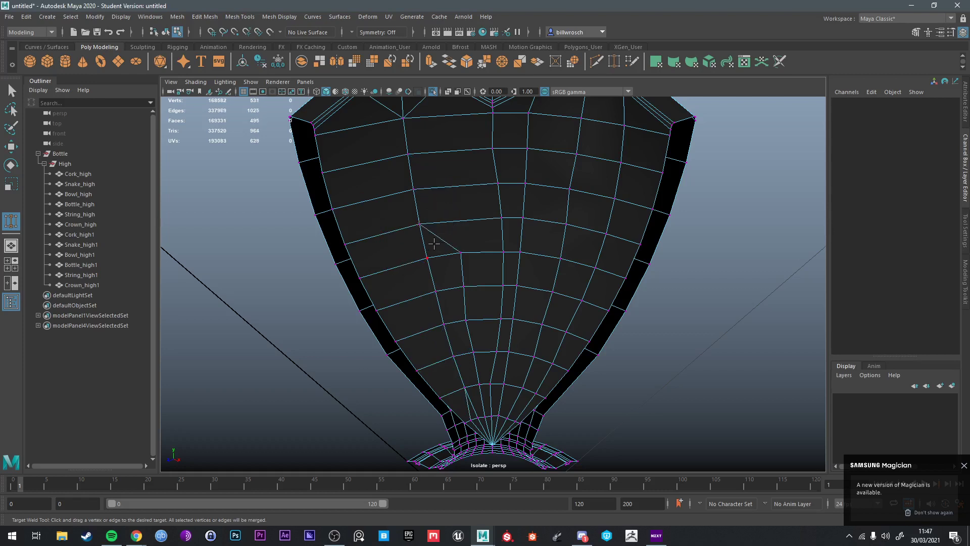
pyautogui.moveTo(446, 261); pyautogui.dragTo(437, 259)
pyautogui.moveTo(464, 286); pyautogui.dragTo(437, 292)
pyautogui.moveTo(472, 320); pyautogui.dragTo(444, 324)
pyautogui.moveTo(477, 351); pyautogui.dragTo(455, 357)
# Step: Weld the vertices between the centre line and the right spike into the right spike's column in the upper inner-wall rows
pyautogui.scroll(3, 486, 337)
pyautogui.keyDown('alt'); pyautogui.moveTo(479, 408); pyautogui.dragTo(509, 379, button='middle'); pyautogui.keyUp('alt')
pyautogui.scroll(-3, 512, 330)
pyautogui.keyDown('alt'); pyautogui.moveTo(508, 380); pyautogui.dragTo(519, 379); pyautogui.keyUp('alt')
pyautogui.moveTo(538, 159); pyautogui.dragTo(525, 250)
pyautogui.moveTo(487, 275); pyautogui.dragTo(526, 279)
pyautogui.moveTo(544, 198); pyautogui.dragTo(533, 194)
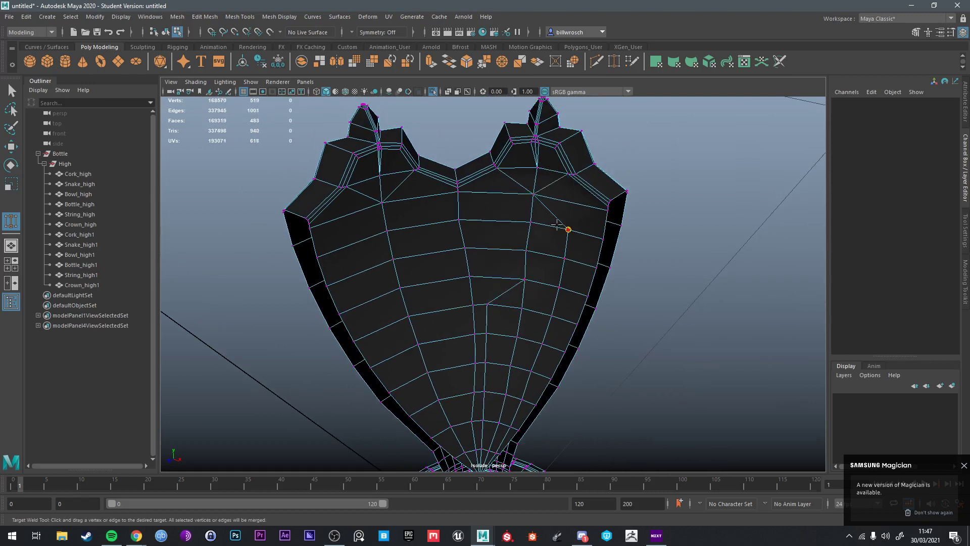
# Step: Weld the outer neighbouring vertices and the remaining inner ones into the right spike's column down to the bowl's centre
pyautogui.moveTo(566, 229); pyautogui.dragTo(530, 220)
pyautogui.moveTo(565, 258); pyautogui.dragTo(526, 250)
pyautogui.moveTo(537, 289); pyautogui.dragTo(526, 284)
pyautogui.moveTo(553, 316); pyautogui.dragTo(504, 395)
pyautogui.hotkey('ctrl', 'z')
pyautogui.keyDown('alt'); pyautogui.moveTo(506, 394); pyautogui.dragTo(512, 337, button='middle'); pyautogui.keyUp('alt')
pyautogui.scroll(2, 492, 346)
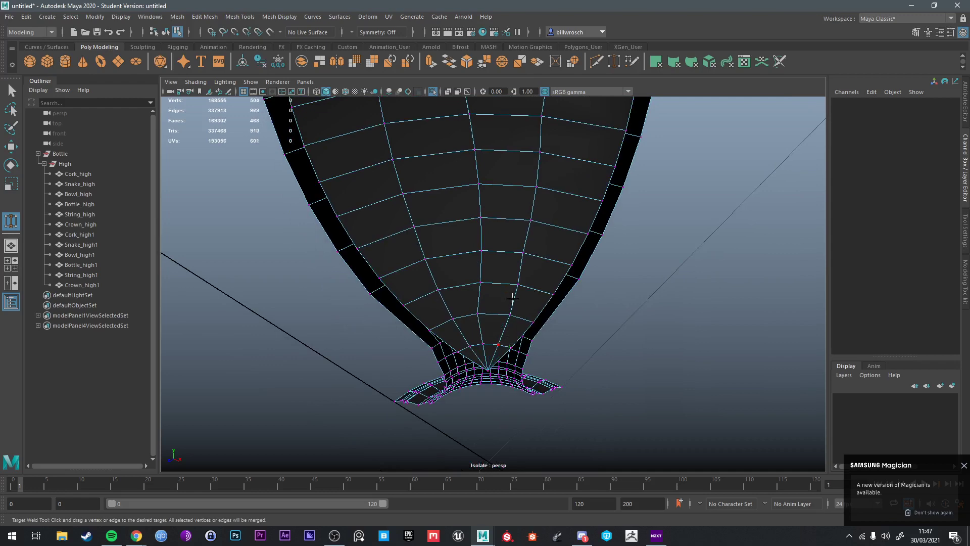
# Step: Delete the horizontal edge loop in the second row below the rim on the inner wall
pyautogui.press('q')
pyautogui.keyDown('alt'); pyautogui.moveTo(512, 298); pyautogui.dragTo(489, 298); pyautogui.keyUp('alt')
pyautogui.moveTo(469, 230); pyautogui.dragTo(470, 202, button='right')
pyautogui.click(446, 211)
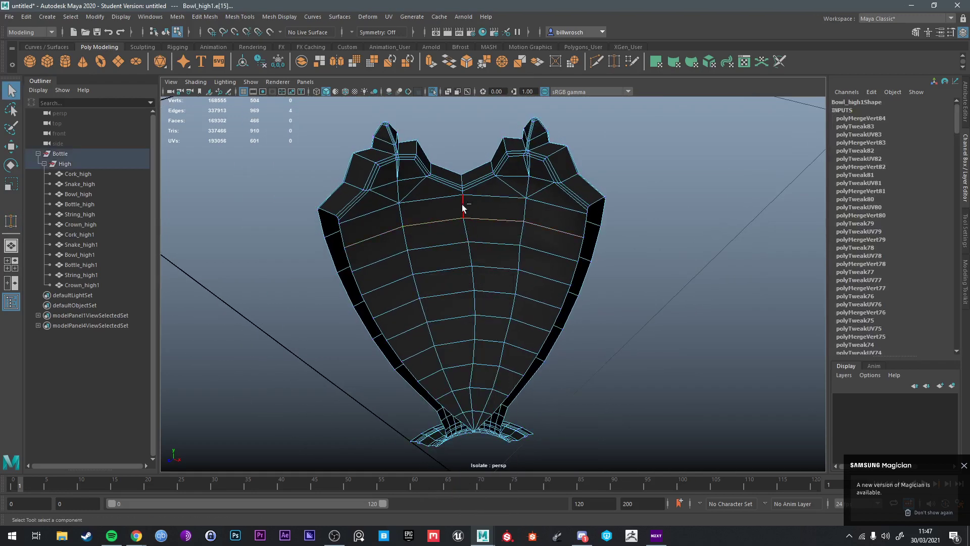
pyautogui.press('Delete')
# Step: Delete the surplus horizontal edge loops further down the inner wall, leaving only a few widely spaced rows
pyautogui.keyDown('alt'); pyautogui.moveTo(423, 257); pyautogui.dragTo(419, 279); pyautogui.keyUp('alt')
pyautogui.keyDown('alt'); pyautogui.moveTo(429, 319); pyautogui.dragTo(407, 284); pyautogui.keyUp('alt')
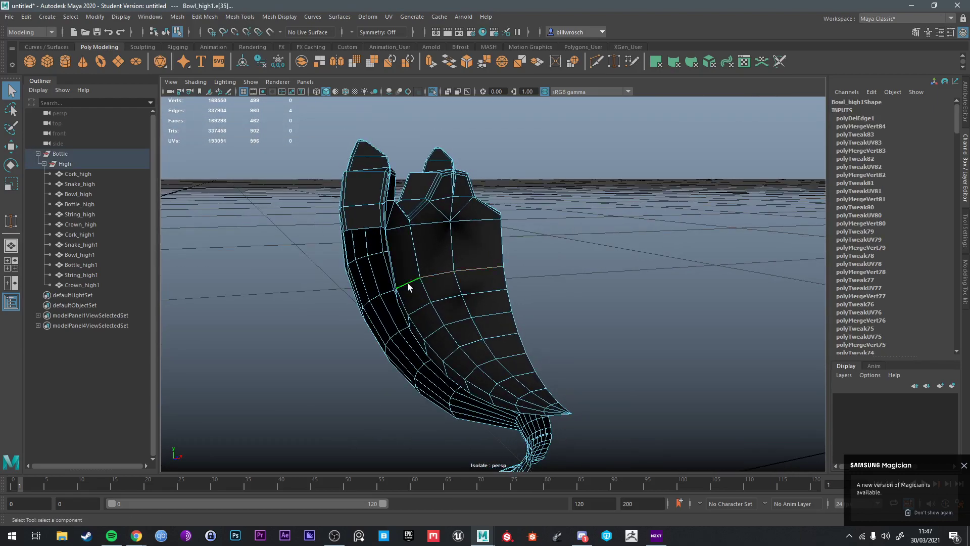
pyautogui.hotkey('ctrl', 'Delete')
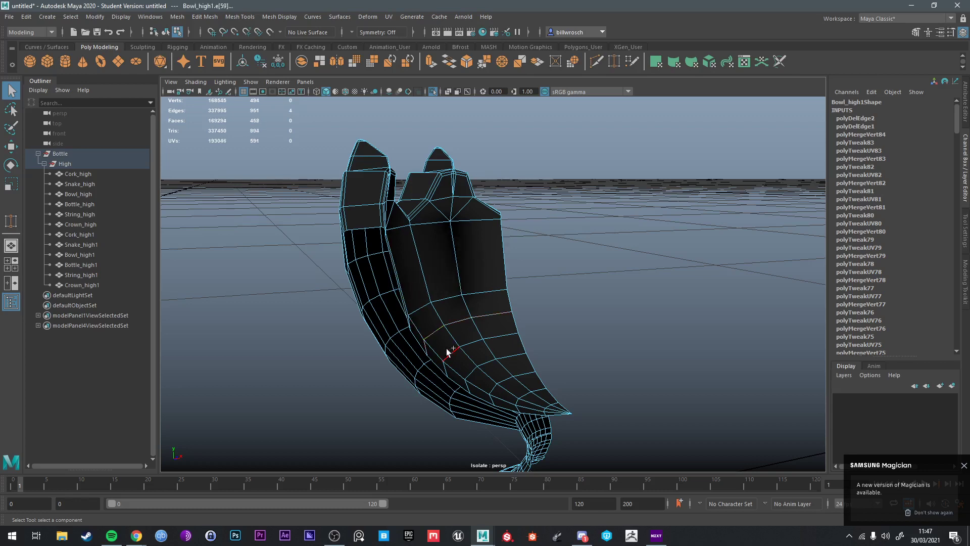
pyautogui.hotkey('ctrl', 'Delete')
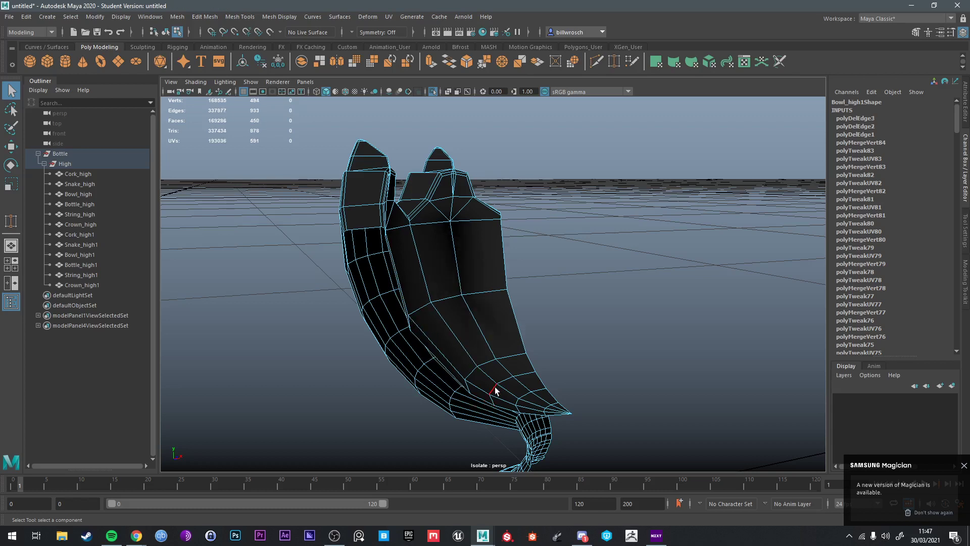
pyautogui.hotkey('ctrl', 'Delete')
# Step: Inspect the thinned inner wall from the bowl's centre up to the rim
pyautogui.keyDown('alt'); pyautogui.moveTo(551, 383); pyautogui.dragTo(581, 455); pyautogui.keyUp('alt')
pyautogui.keyDown('alt'); pyautogui.moveTo(550, 413); pyautogui.dragTo(486, 373); pyautogui.keyUp('alt')
pyautogui.keyDown('alt'); pyautogui.moveTo(486, 372); pyautogui.dragTo(505, 324, button='middle'); pyautogui.keyUp('alt')
pyautogui.scroll(3, 530, 298)
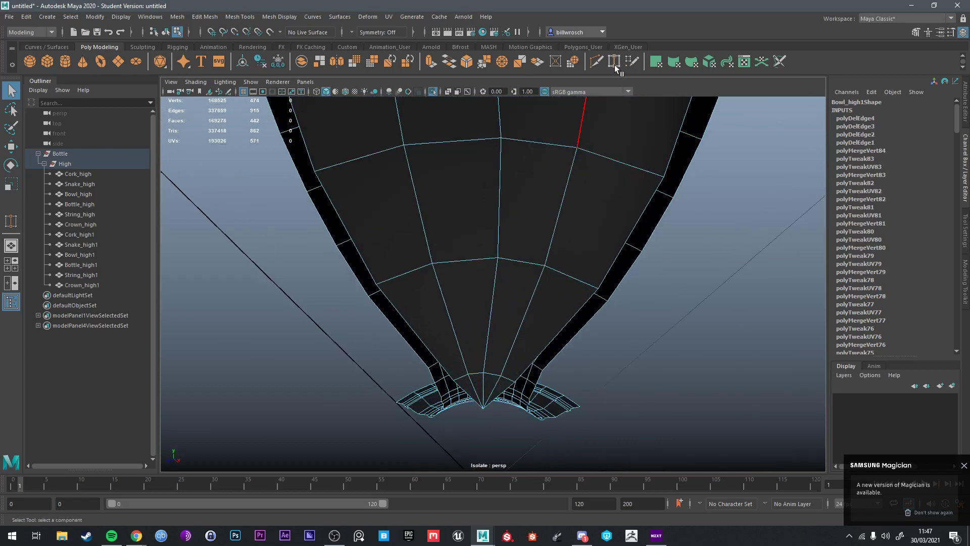
pyautogui.keyDown('shift'); pyautogui.moveTo(461, 256); pyautogui.dragTo(466, 352, button='right'); pyautogui.keyUp('shift')
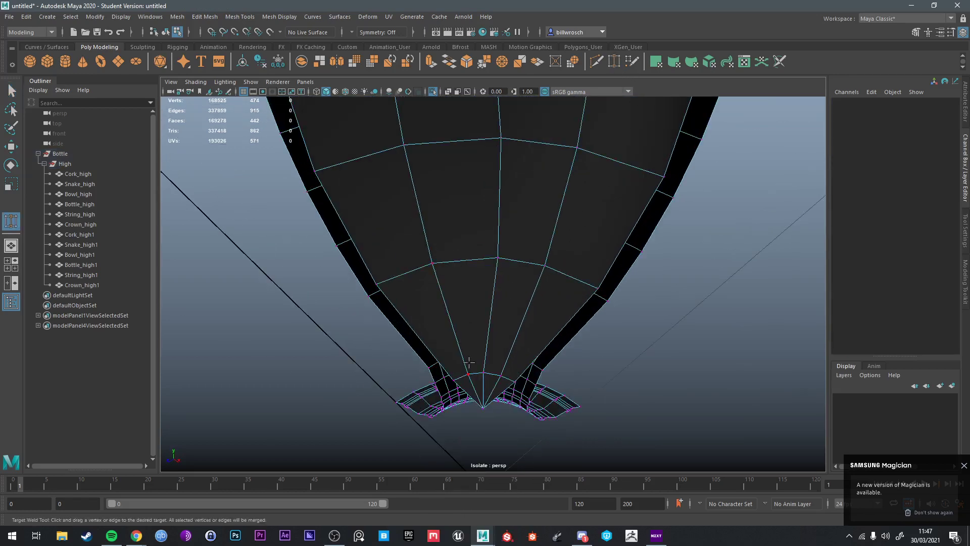
pyautogui.press('q')
pyautogui.rightClick(470, 252)
pyautogui.scroll(2, 478, 308)
pyautogui.rightClick(497, 268)
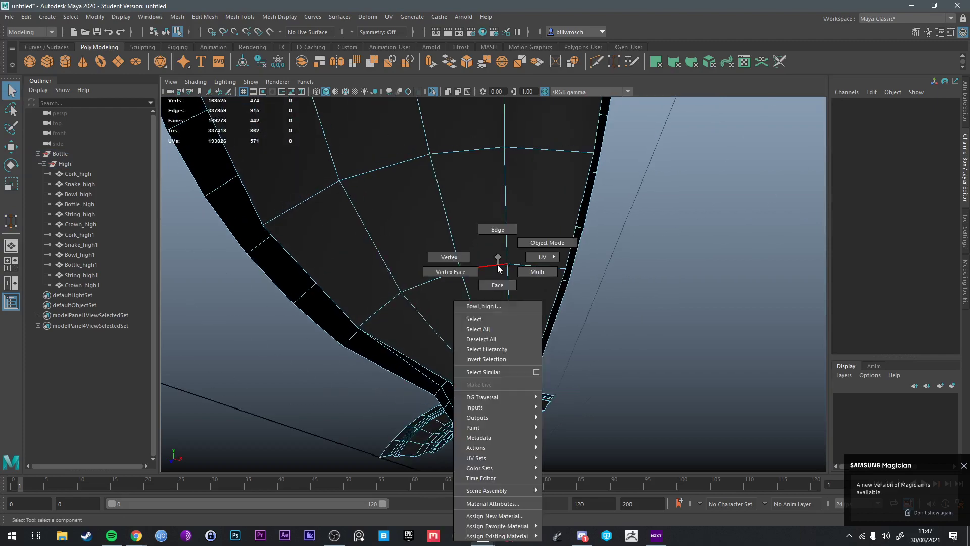
pyautogui.moveTo(497, 268); pyautogui.dragTo(537, 238, button='right')
pyautogui.press('f')
pyautogui.keyDown('alt'); pyautogui.moveTo(537, 229); pyautogui.dragTo(520, 347); pyautogui.keyUp('alt')
pyautogui.scroll(3, 438, 371)
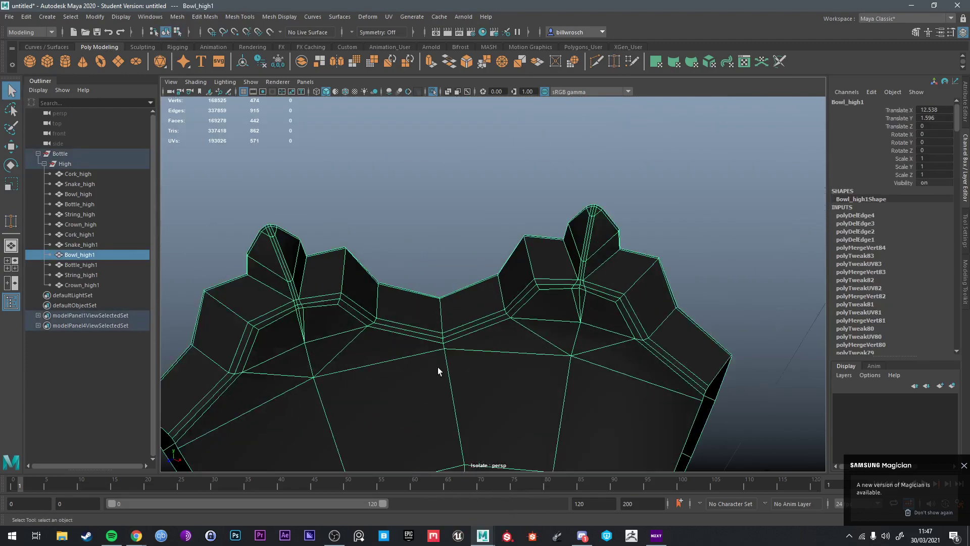
# Step: Delete the extra support edge loop running along the inner side of the rim
pyautogui.keyDown('alt'); pyautogui.moveTo(437, 371); pyautogui.dragTo(497, 273); pyautogui.keyUp('alt')
pyautogui.moveTo(424, 250); pyautogui.dragTo(429, 230, button='right')
pyautogui.scroll(5, 432, 251)
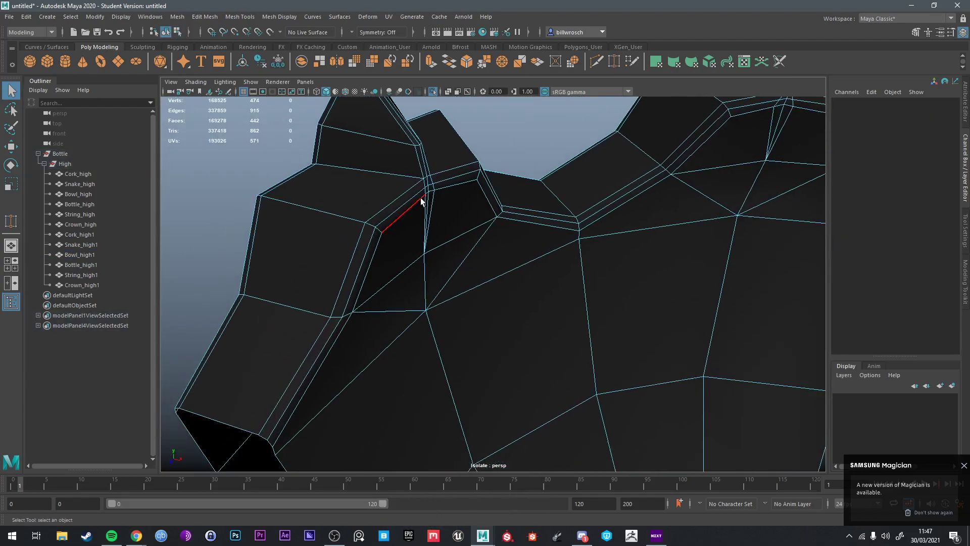
pyautogui.doubleClick(422, 201)
pyautogui.keyDown('alt'); pyautogui.moveTo(422, 202); pyautogui.dragTo(353, 271); pyautogui.keyUp('alt')
pyautogui.hotkey('ctrl', 'Delete')
# Step: Delete the extra vertical support edge loops running over the rim spikes
pyautogui.doubleClick(354, 271)
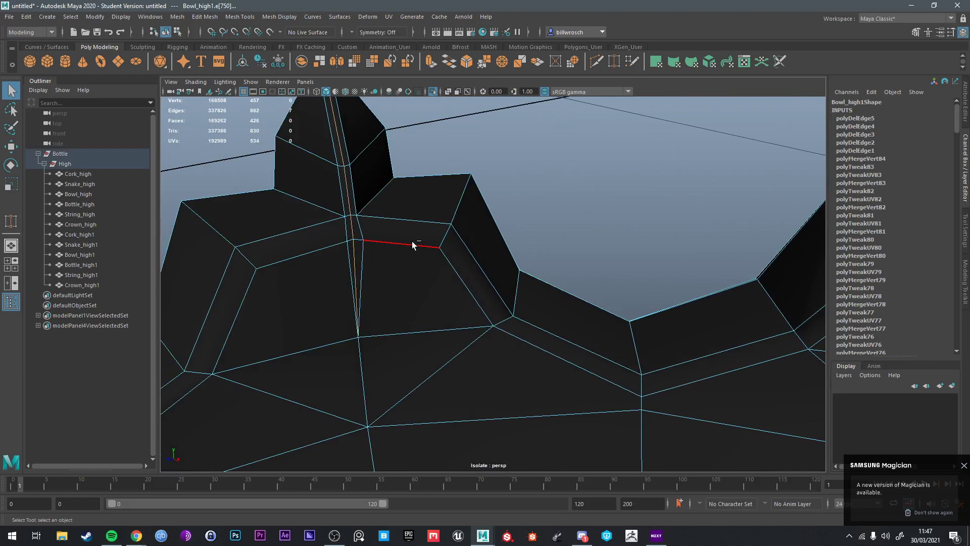
pyautogui.hotkey('ctrl', 'Delete')
pyautogui.keyDown('alt'); pyautogui.moveTo(412, 242); pyautogui.dragTo(488, 270); pyautogui.keyUp('alt')
pyautogui.doubleClick(583, 166)
pyautogui.hotkey('ctrl', 'Delete')
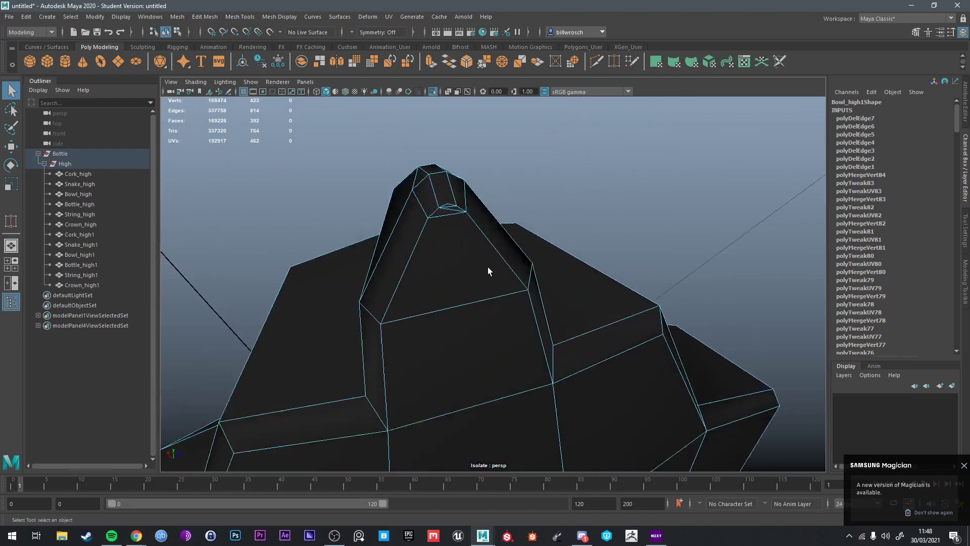
pyautogui.moveTo(487, 271)
pyautogui.keyDown('alt'); pyautogui.mouseDown(button='middle')
pyautogui.moveTo(511, 275)
pyautogui.moveTo(490, 214)
pyautogui.moveTo(497, 268)
pyautogui.mouseUp(button='middle'); pyautogui.keyUp('alt')
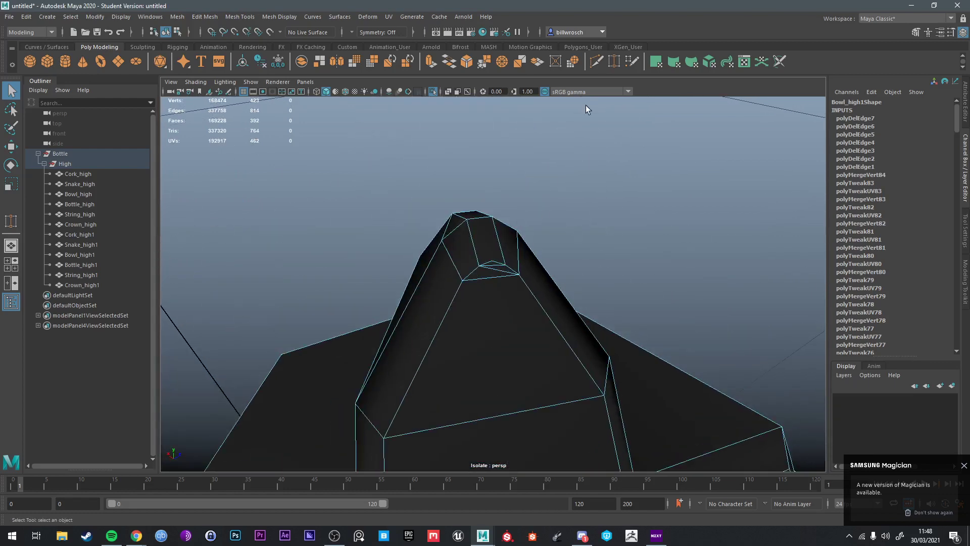
pyautogui.click(619, 60)
pyautogui.keyDown('alt'); pyautogui.moveTo(486, 251); pyautogui.dragTo(517, 262); pyautogui.keyUp('alt')
pyautogui.press('q')
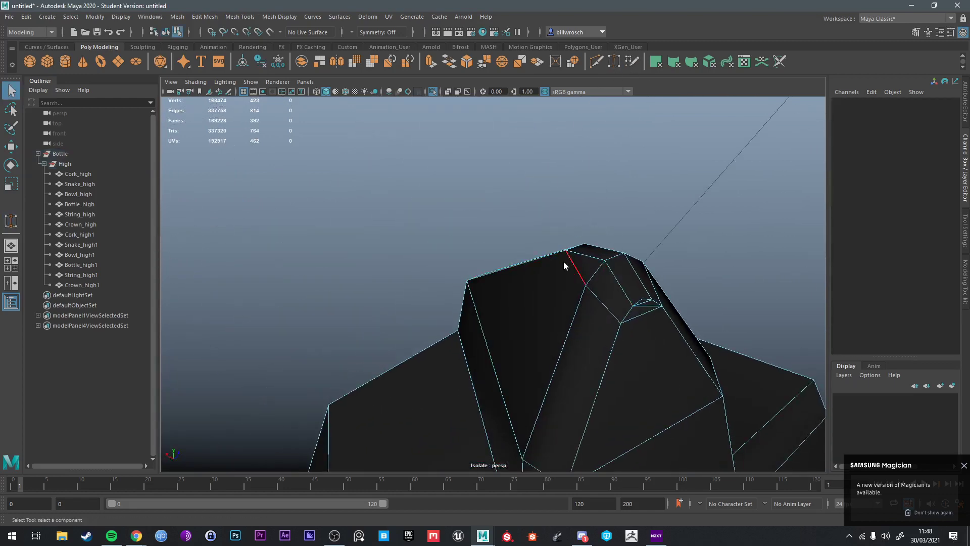
pyautogui.scroll(5, 545, 235)
pyautogui.click(303, 119)
pyautogui.press('f')
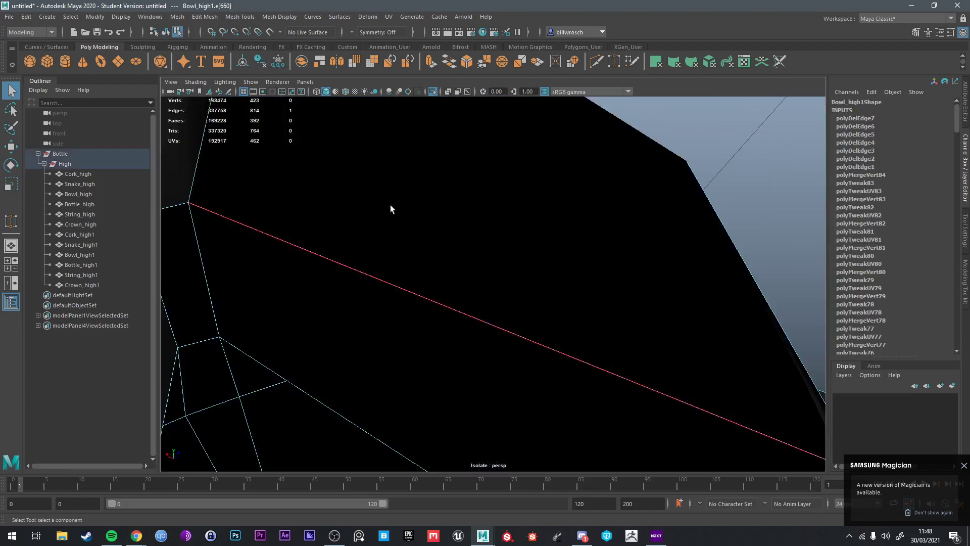
# Step: Delete the two small extra edges inside the cap at the spike's tip
pyautogui.scroll(-8, 391, 210)
pyautogui.keyDown('alt'); pyautogui.moveTo(392, 213); pyautogui.dragTo(529, 281); pyautogui.keyUp('alt')
pyautogui.scroll(5, 528, 281)
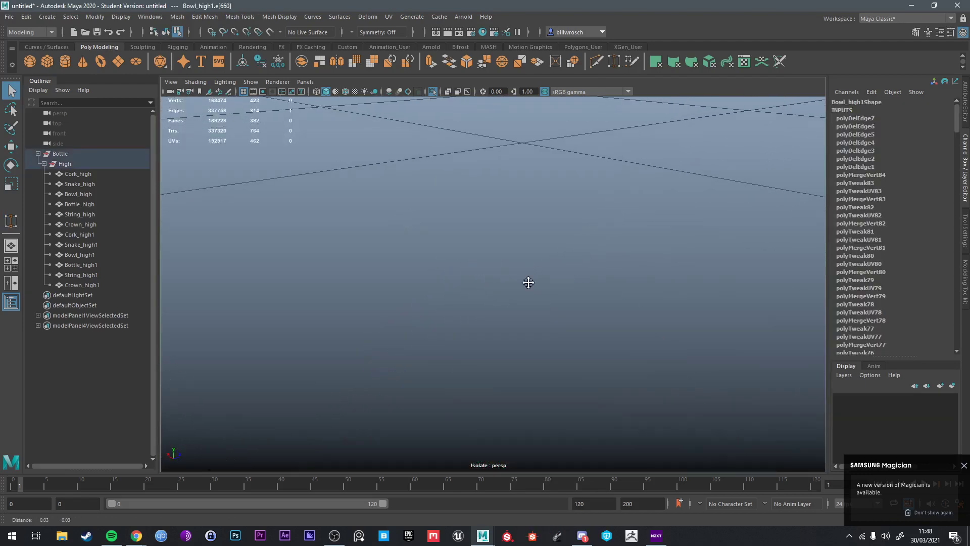
pyautogui.press('f')
pyautogui.keyDown('alt'); pyautogui.moveTo(528, 281); pyautogui.dragTo(487, 251, button='middle'); pyautogui.keyUp('alt')
pyautogui.scroll(5, 487, 251)
pyautogui.press('f')
pyautogui.keyDown('alt'); pyautogui.moveTo(444, 222); pyautogui.dragTo(453, 231, button='middle'); pyautogui.keyUp('alt')
pyautogui.scroll(5, 477, 254)
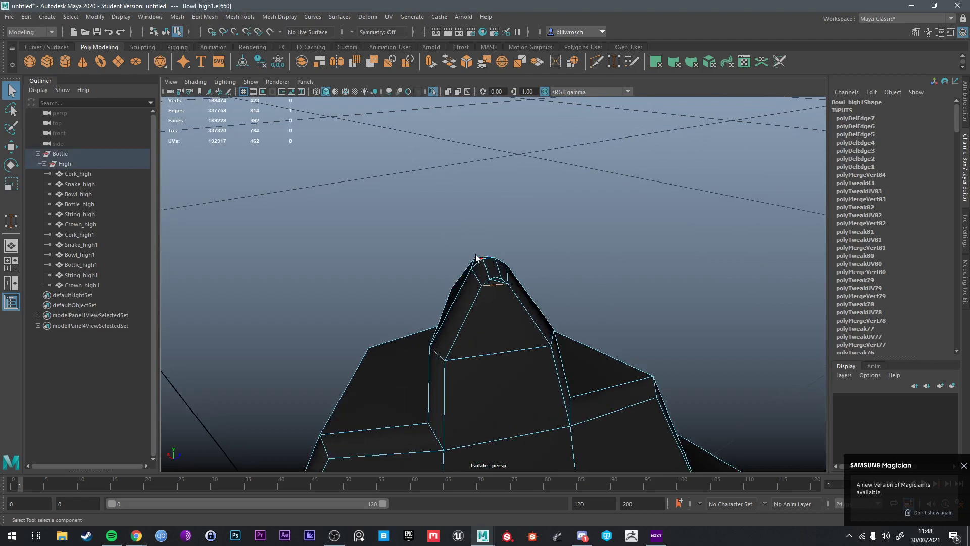
pyautogui.scroll(-2, 478, 254)
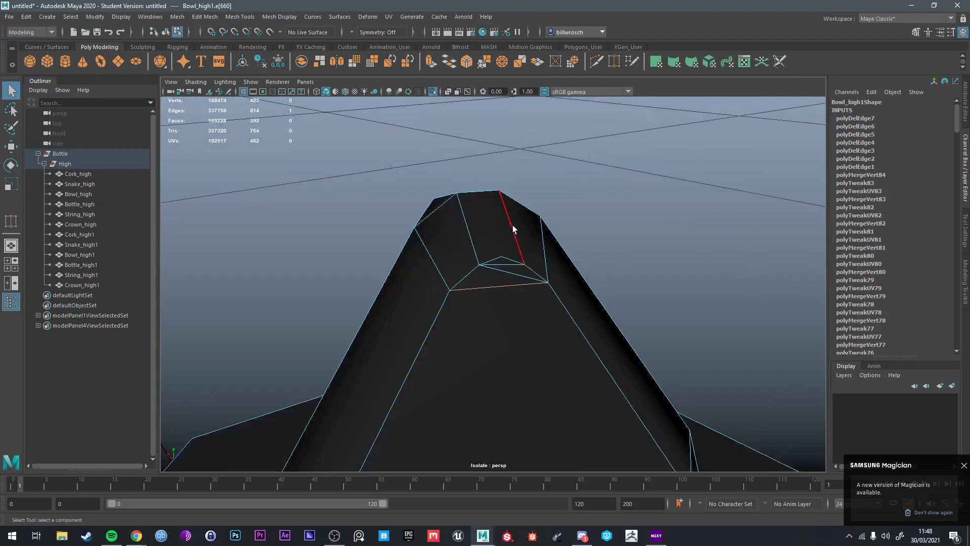
pyautogui.keyDown('shift'); pyautogui.click(499, 273); pyautogui.keyUp('shift')
pyautogui.press('Delete')
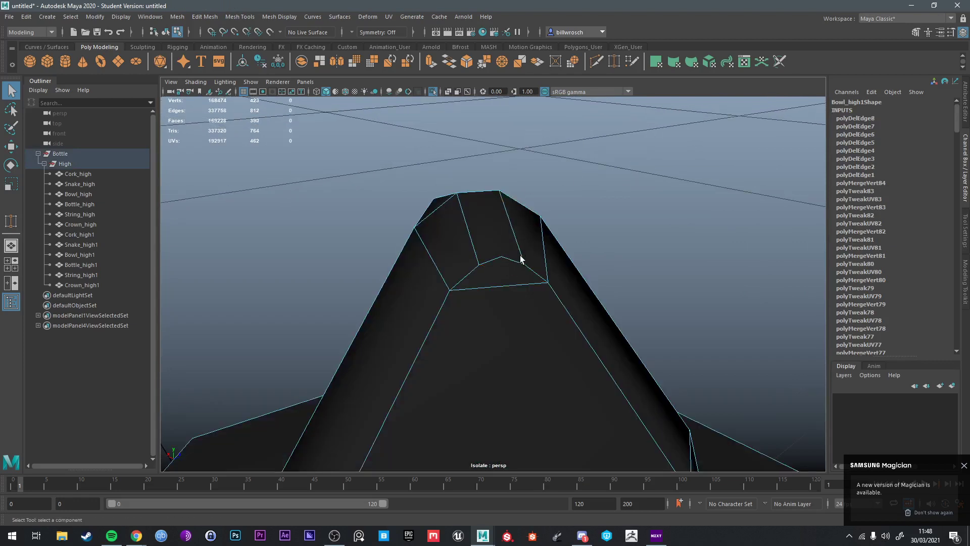
# Step: Weld the extra vertex on the cap of the spike's tip into the neighbouring vertex
pyautogui.keyDown('shift'); pyautogui.click(508, 259); pyautogui.keyUp('shift')
pyautogui.click(613, 61)
pyautogui.moveTo(496, 255); pyautogui.dragTo(469, 249, button='right')
pyautogui.moveTo(477, 264); pyautogui.dragTo(517, 266)
pyautogui.press('q')
pyautogui.keyDown('alt'); pyautogui.moveTo(517, 266); pyautogui.dragTo(505, 273, button='middle'); pyautogui.keyUp('alt')
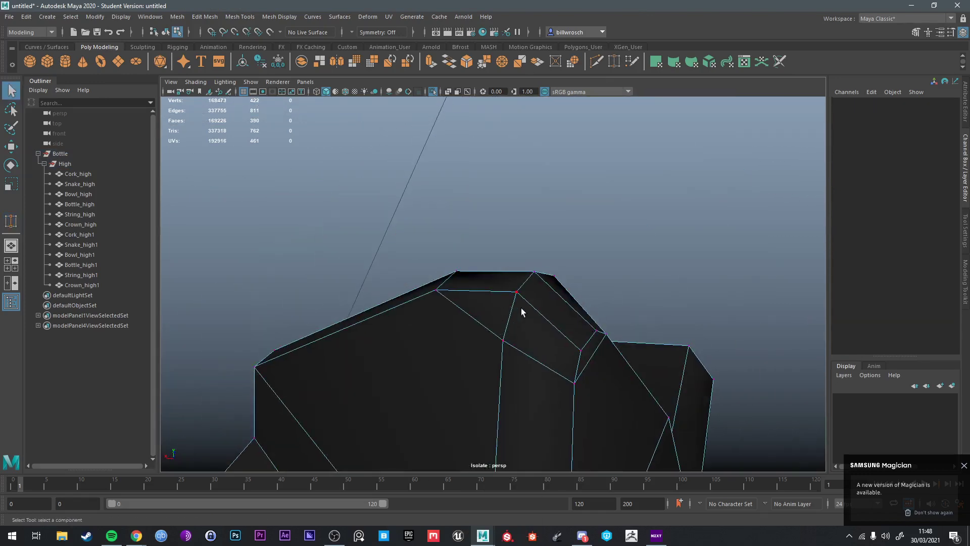
pyautogui.keyDown('alt'); pyautogui.moveTo(522, 312); pyautogui.dragTo(452, 292, button='right'); pyautogui.keyUp('alt')
pyautogui.keyDown('alt'); pyautogui.moveTo(451, 292); pyautogui.dragTo(492, 217); pyautogui.keyUp('alt')
pyautogui.click(613, 62)
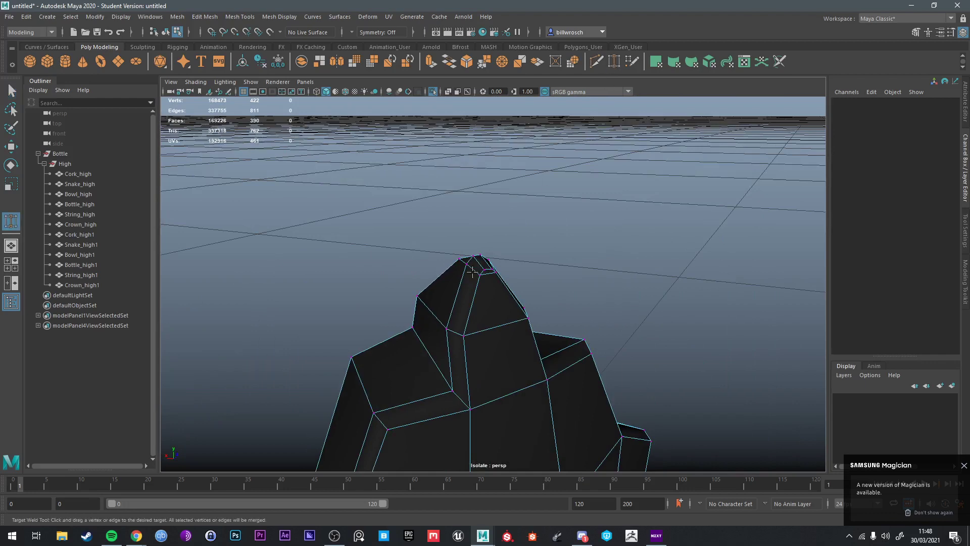
pyautogui.keyDown('alt'); pyautogui.moveTo(474, 313); pyautogui.dragTo(451, 280); pyautogui.keyUp('alt')
pyautogui.moveTo(451, 276); pyautogui.dragTo(442, 273)
pyautogui.keyDown('alt'); pyautogui.moveTo(442, 274); pyautogui.dragTo(348, 262); pyautogui.keyUp('alt')
pyautogui.keyDown('alt'); pyautogui.moveTo(349, 263); pyautogui.dragTo(370, 248, button='right'); pyautogui.keyUp('alt')
pyautogui.keyDown('alt'); pyautogui.moveTo(370, 248); pyautogui.dragTo(510, 263); pyautogui.keyUp('alt')
pyautogui.hotkey('ctrl', 'z')
pyautogui.hotkey('ctrl', 'z')
pyautogui.keyDown('alt'); pyautogui.moveTo(569, 296); pyautogui.dragTo(530, 283); pyautogui.keyUp('alt')
pyautogui.press('q')
# Step: Delete the extra edge loop running lengthwise over the rim spike and its tip
pyautogui.scroll(5, 557, 303)
pyautogui.scroll(-5, 557, 303)
pyautogui.press('f')
pyautogui.keyDown('alt'); pyautogui.moveTo(490, 253); pyautogui.dragTo(500, 298, button='middle'); pyautogui.keyUp('alt')
pyautogui.scroll(6, 501, 298)
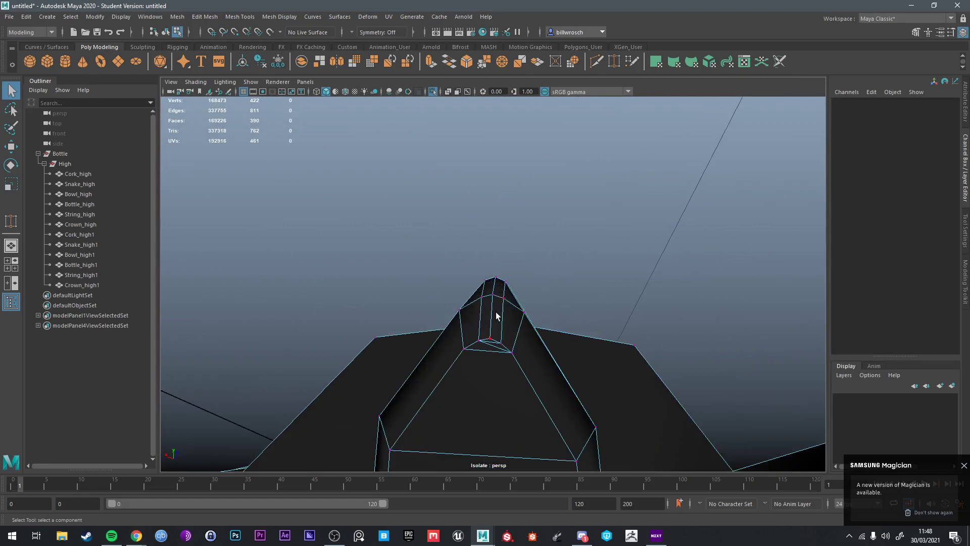
pyautogui.rightClick(496, 311)
pyautogui.moveTo(496, 257); pyautogui.dragTo(496, 230, button='right')
pyautogui.doubleClick(489, 315)
pyautogui.keyDown('alt'); pyautogui.moveTo(489, 315); pyautogui.dragTo(599, 278); pyautogui.keyUp('alt')
pyautogui.hotkey('ctrl', 'Delete')
# Step: Collapse the two short horizontal edges on the inner rim at the base of the spike
pyautogui.scroll(2, 549, 269)
pyautogui.moveTo(531, 242); pyautogui.dragTo(545, 177, button='right')
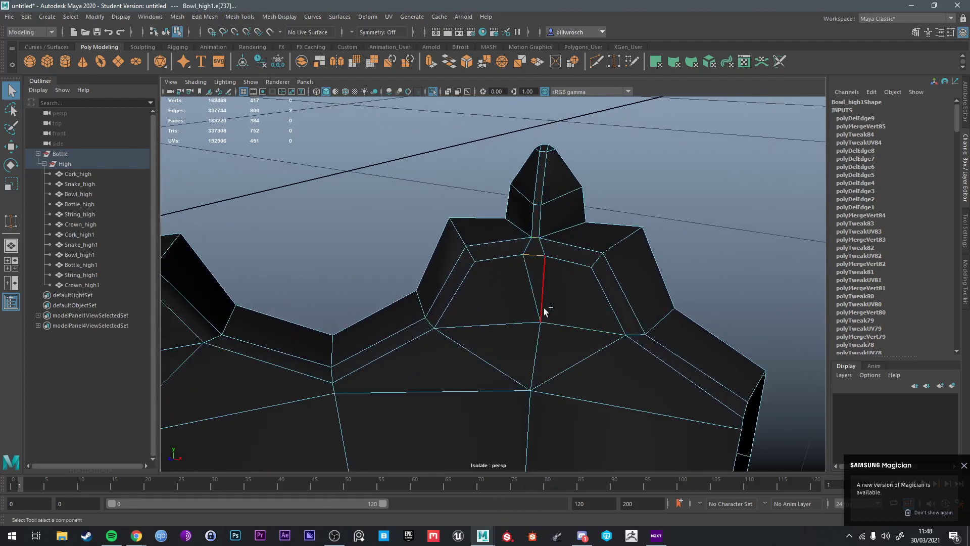
pyautogui.moveTo(535, 262); pyautogui.dragTo(550, 213, button='right')
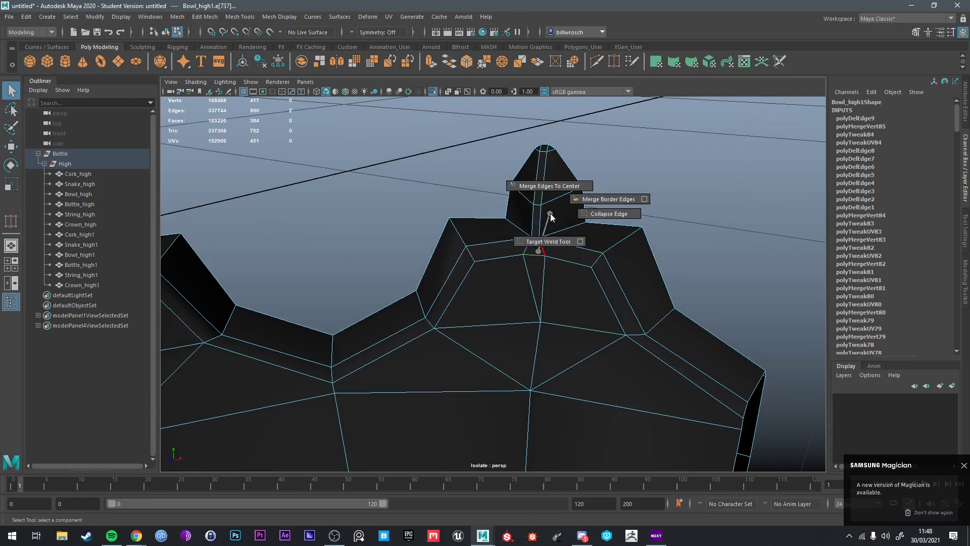
pyautogui.moveTo(550, 213); pyautogui.dragTo(550, 213, button='right')
pyautogui.keyDown('alt'); pyautogui.moveTo(550, 213); pyautogui.dragTo(313, 243); pyautogui.keyUp('alt')
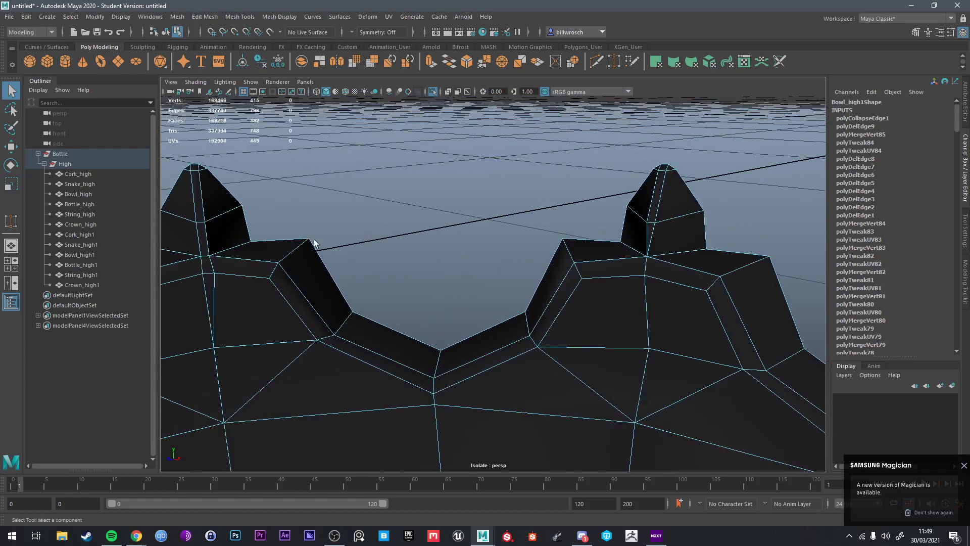
# Step: Collapse the matching short edges on the inner rim at the base of the neighbouring spike
pyautogui.click(207, 260)
pyautogui.press('g')
pyautogui.keyDown('alt'); pyautogui.moveTo(253, 260); pyautogui.dragTo(297, 293); pyautogui.keyUp('alt')
pyautogui.click(402, 297)
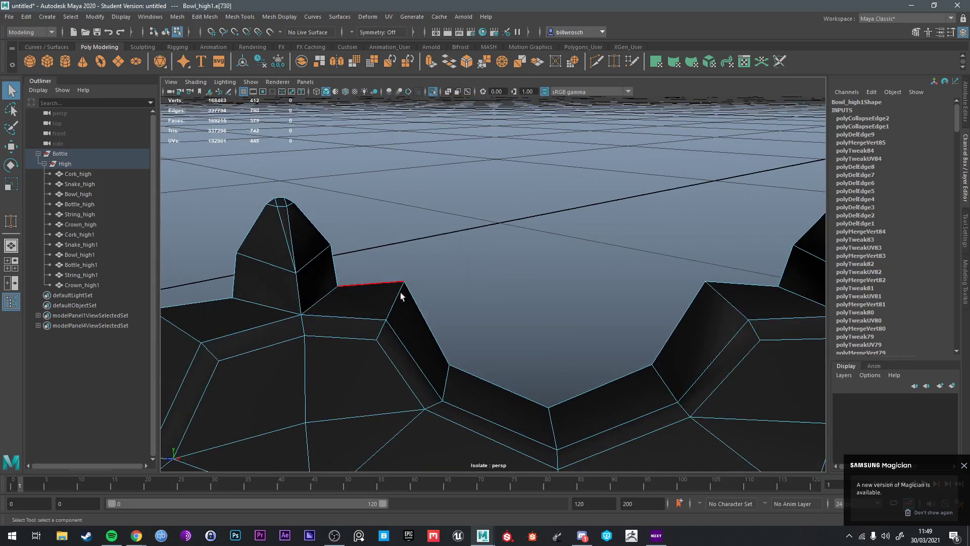
pyautogui.press('g')
pyautogui.keyDown('alt'); pyautogui.moveTo(402, 297); pyautogui.dragTo(418, 281); pyautogui.keyUp('alt')
pyautogui.keyDown('alt'); pyautogui.moveTo(636, 284); pyautogui.dragTo(493, 278); pyautogui.keyUp('alt')
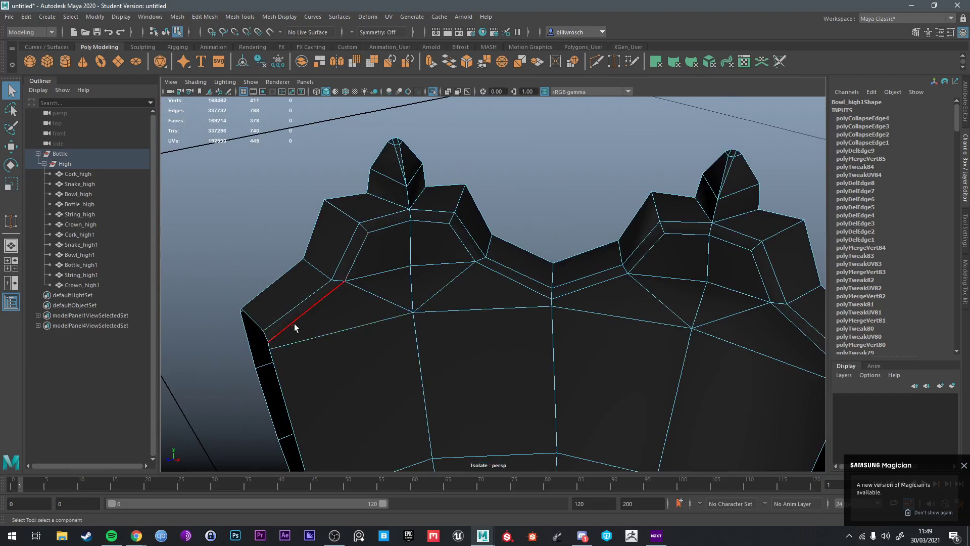
# Step: Weld the middle vertex beneath each of the two spikes on the bowl's inner wall into the vertex directly below it
pyautogui.keyDown('alt'); pyautogui.moveTo(268, 334); pyautogui.dragTo(401, 276); pyautogui.keyUp('alt')
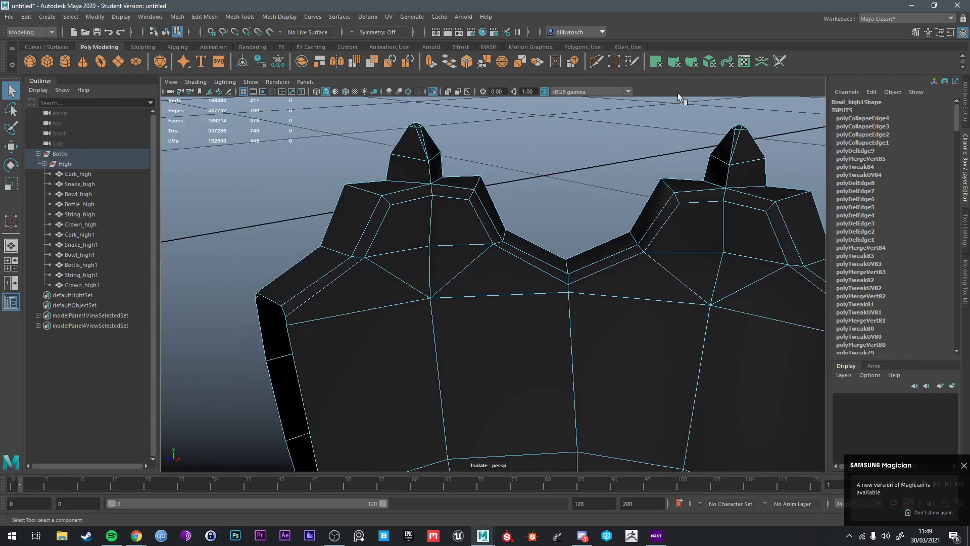
pyautogui.click(620, 62)
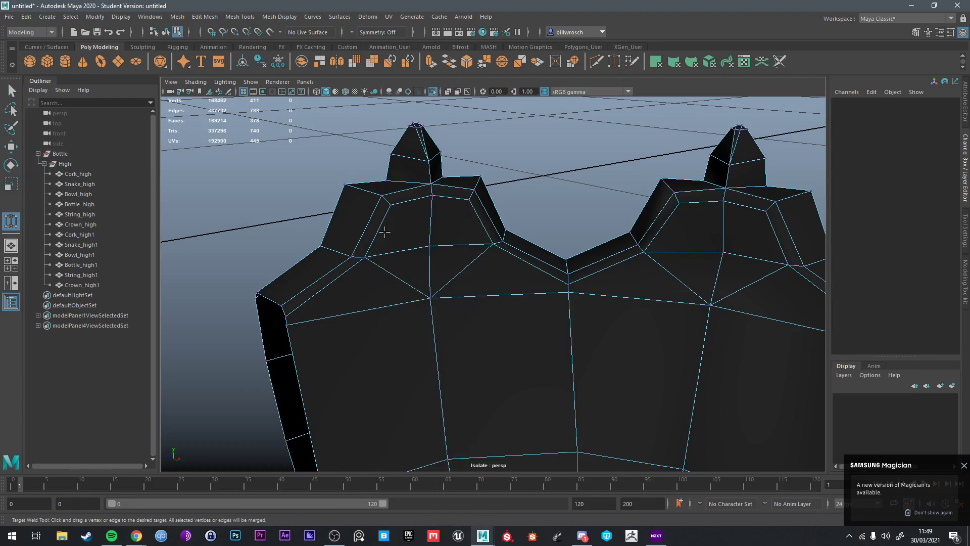
pyautogui.moveTo(428, 255); pyautogui.dragTo(429, 248)
pyautogui.hotkey('ctrl', 'z')
pyautogui.keyDown('alt'); pyautogui.moveTo(732, 256); pyautogui.dragTo(639, 264); pyautogui.keyUp('alt')
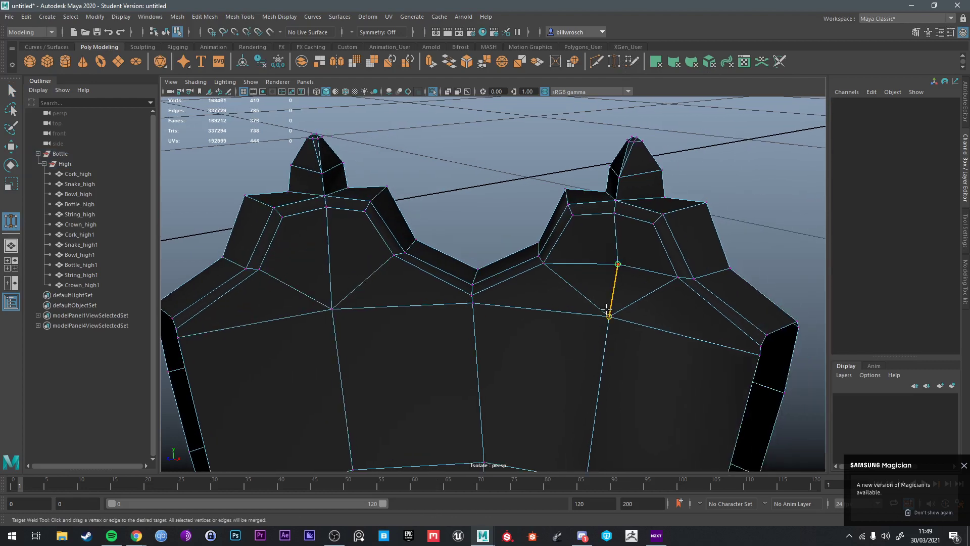
pyautogui.moveTo(607, 309); pyautogui.dragTo(608, 315)
pyautogui.keyDown('alt'); pyautogui.moveTo(608, 315); pyautogui.dragTo(597, 245); pyautogui.keyUp('alt')
pyautogui.press('q')
# Step: Collapse the column of horizontal edges running from below one rim spike down the outer bowl, stem and foot
pyautogui.scroll(-2, 572, 277)
pyautogui.keyDown('alt'); pyautogui.moveTo(571, 280); pyautogui.dragTo(440, 227); pyautogui.keyUp('alt')
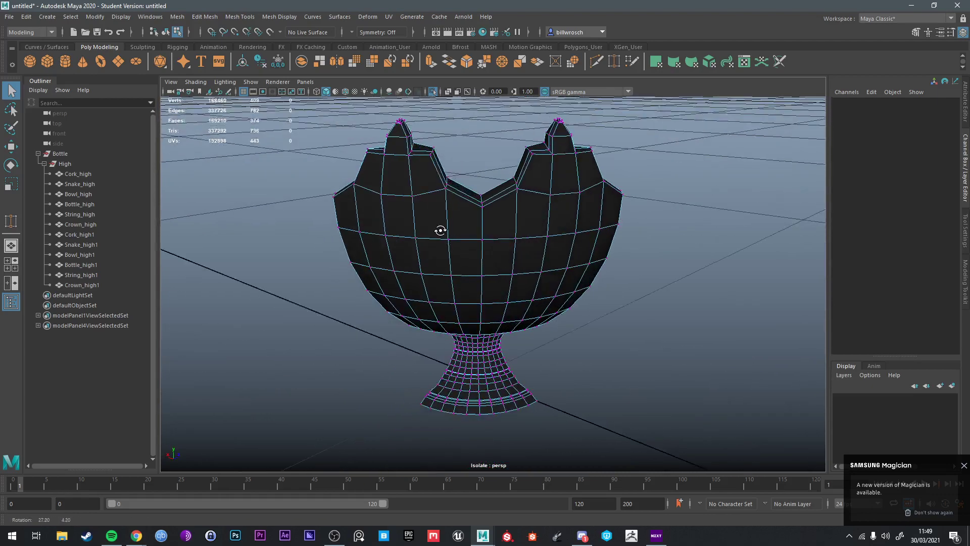
pyautogui.keyDown('alt'); pyautogui.moveTo(439, 227); pyautogui.dragTo(448, 243, button='middle'); pyautogui.keyUp('alt')
pyautogui.keyDown('alt'); pyautogui.moveTo(447, 243); pyautogui.dragTo(446, 265); pyautogui.keyUp('alt')
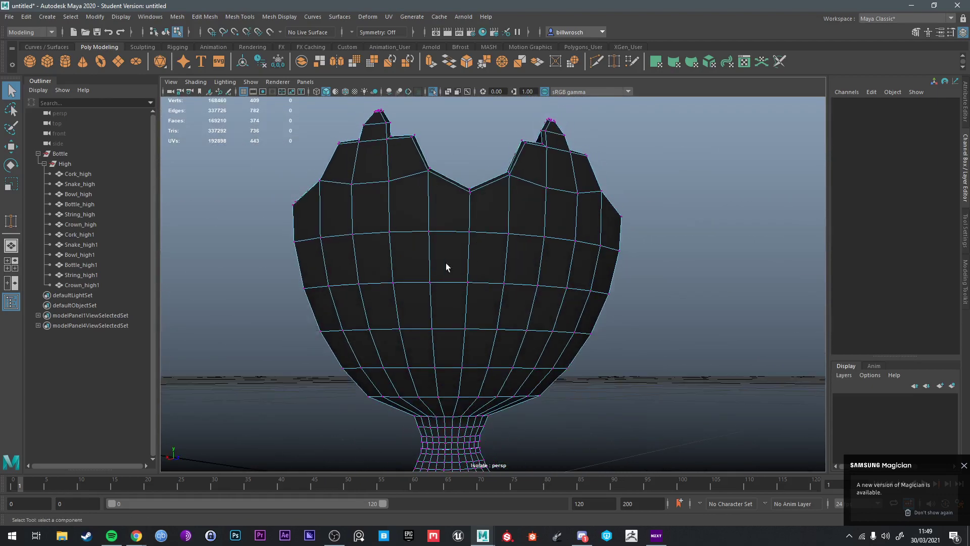
pyautogui.scroll(2, 479, 246)
pyautogui.moveTo(444, 204); pyautogui.dragTo(407, 201, button='right')
pyautogui.click(407, 201)
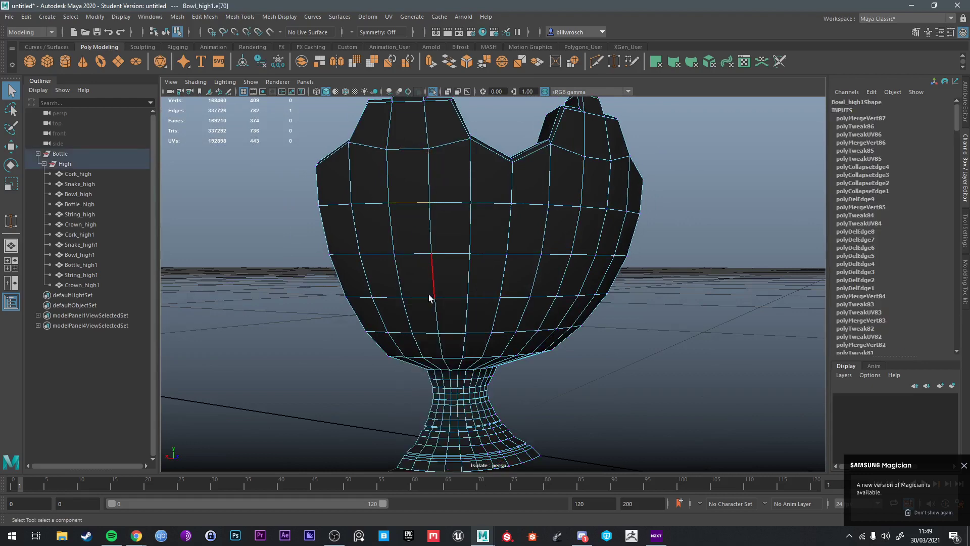
pyautogui.keyDown('alt'); pyautogui.moveTo(429, 290); pyautogui.dragTo(413, 208); pyautogui.keyUp('alt')
pyautogui.keyDown('alt'); pyautogui.moveTo(422, 174); pyautogui.dragTo(436, 378); pyautogui.keyUp('alt')
pyautogui.keyDown('shift'); pyautogui.doubleClick(429, 343); pyautogui.keyUp('shift')
pyautogui.keyDown('alt'); pyautogui.moveTo(430, 344); pyautogui.dragTo(423, 214); pyautogui.keyUp('alt')
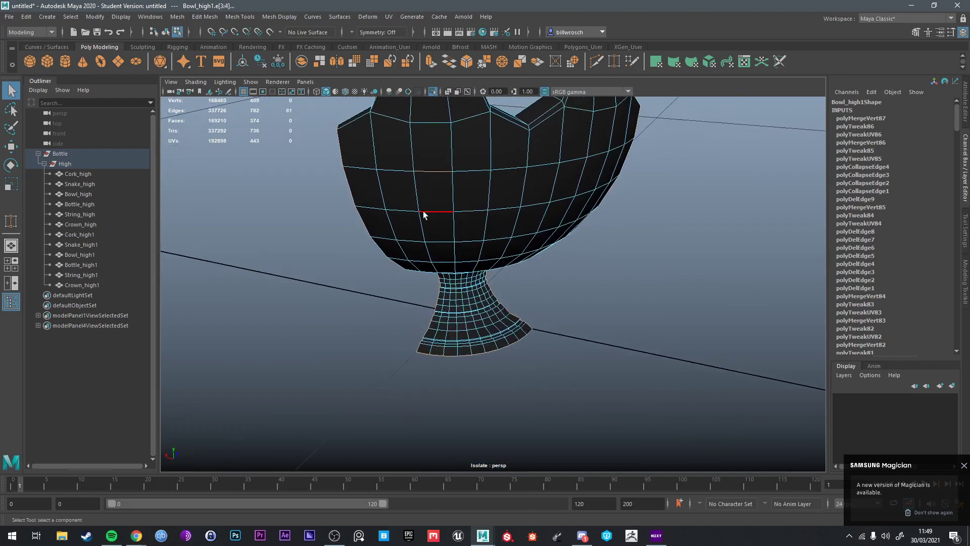
pyautogui.doubleClick(450, 355)
pyautogui.keyDown('alt'); pyautogui.moveTo(447, 344); pyautogui.dragTo(481, 319); pyautogui.keyUp('alt')
pyautogui.keyDown('shift'); pyautogui.rightClick(483, 297); pyautogui.keyUp('shift')
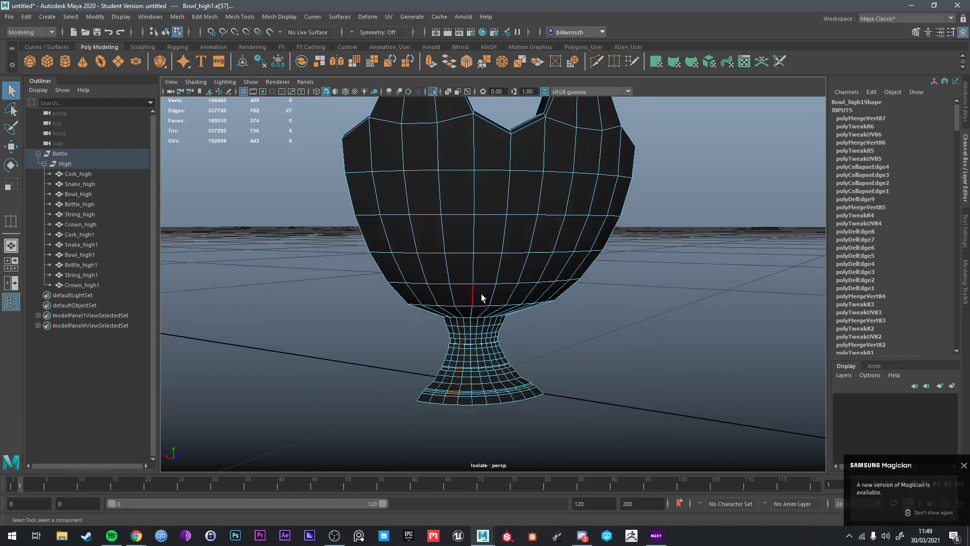
pyautogui.keyDown('shift'); pyautogui.rightClick(483, 297); pyautogui.keyUp('shift')
pyautogui.moveTo(489, 260)
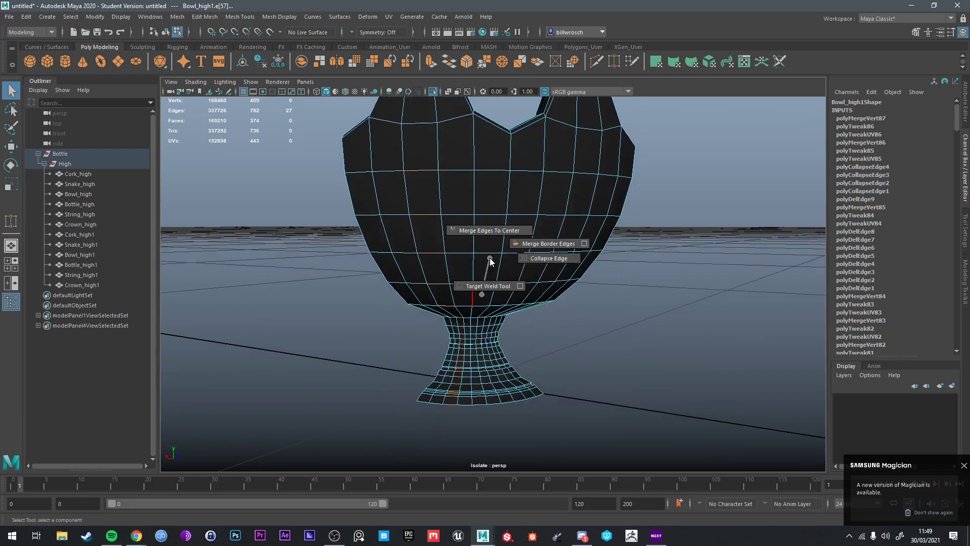
pyautogui.click(561, 258)
# Step: Collapse the matching column of horizontal edges below the other rim spike, down the outer bowl, stem and foot
pyautogui.keyDown('alt'); pyautogui.moveTo(562, 256); pyautogui.dragTo(481, 255); pyautogui.keyUp('alt')
pyautogui.keyDown('alt'); pyautogui.moveTo(377, 226); pyautogui.dragTo(538, 246); pyautogui.keyUp('alt')
pyautogui.click(553, 201)
pyautogui.keyDown('alt'); pyautogui.moveTo(512, 317); pyautogui.dragTo(517, 393); pyautogui.keyUp('alt')
pyautogui.keyDown('shift'); pyautogui.doubleClick(518, 390); pyautogui.keyUp('shift')
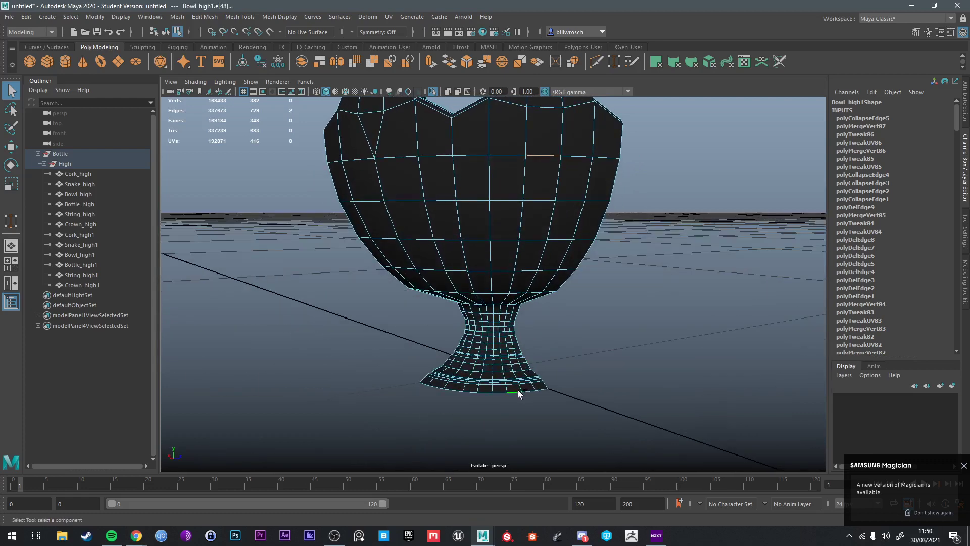
pyautogui.press('g')
pyautogui.keyDown('alt'); pyautogui.moveTo(529, 303); pyautogui.dragTo(572, 210); pyautogui.keyUp('alt')
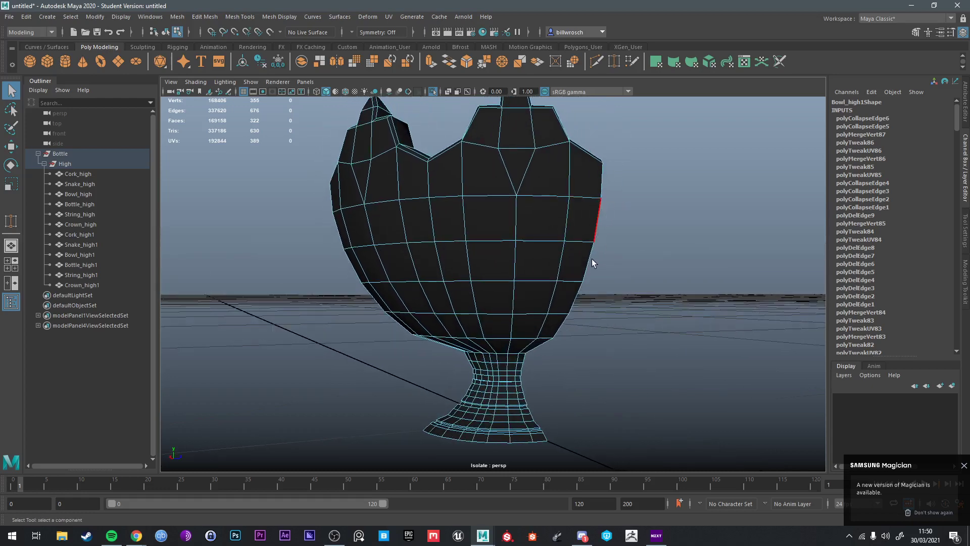
pyautogui.keyDown('alt'); pyautogui.moveTo(592, 259); pyautogui.dragTo(611, 117); pyautogui.keyUp('alt')
pyautogui.click(612, 62)
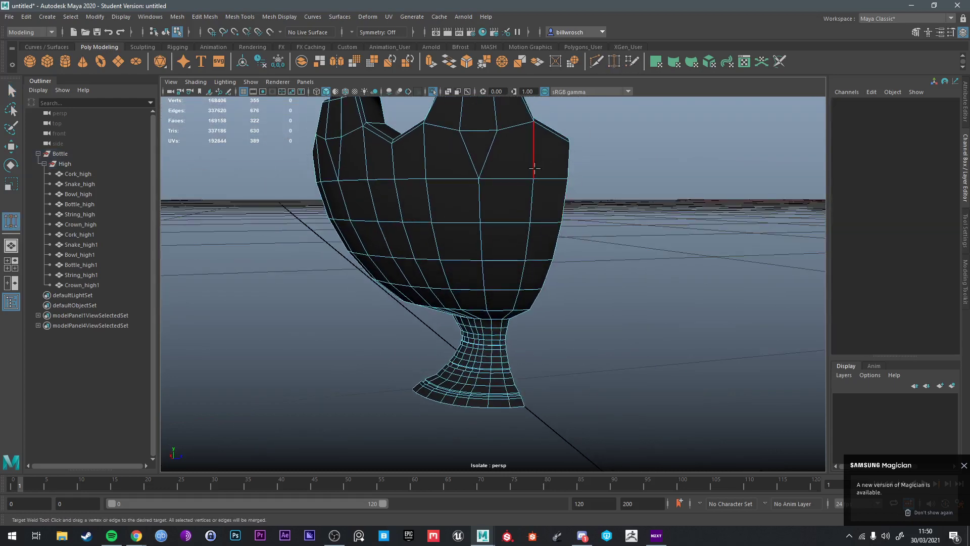
pyautogui.moveTo(527, 173); pyautogui.dragTo(480, 171, button='right')
pyautogui.moveTo(534, 220); pyautogui.dragTo(563, 221)
pyautogui.keyDown('alt'); pyautogui.moveTo(570, 222); pyautogui.dragTo(547, 219); pyautogui.keyUp('alt')
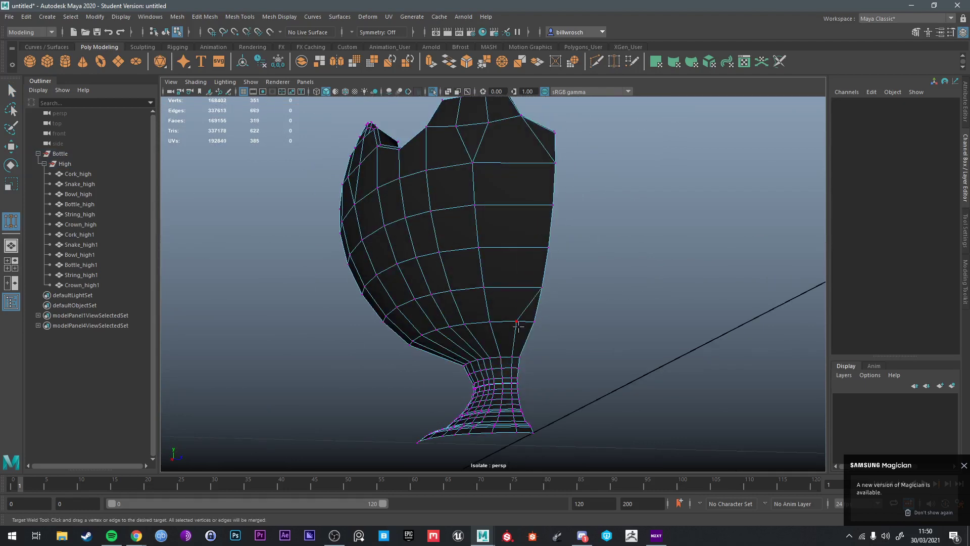
pyautogui.moveTo(518, 326); pyautogui.dragTo(534, 323)
pyautogui.keyDown('alt'); pyautogui.moveTo(536, 326); pyautogui.dragTo(530, 391); pyautogui.keyUp('alt')
pyautogui.scroll(3, 529, 391)
pyautogui.keyDown('alt'); pyautogui.moveTo(529, 391); pyautogui.dragTo(498, 281, button='middle'); pyautogui.keyUp('alt')
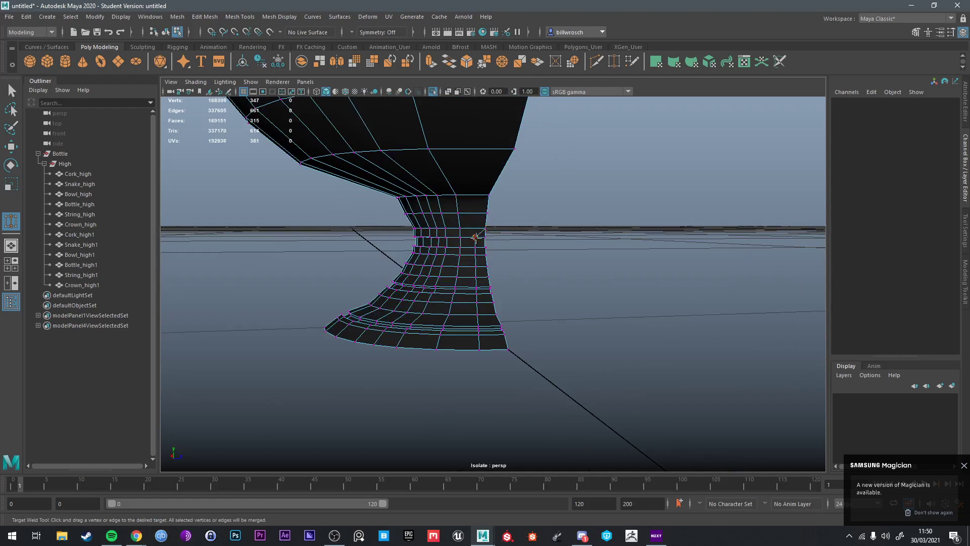
pyautogui.keyDown('alt'); pyautogui.moveTo(475, 246); pyautogui.dragTo(402, 290); pyautogui.keyUp('alt')
pyautogui.scroll(-8, 401, 289)
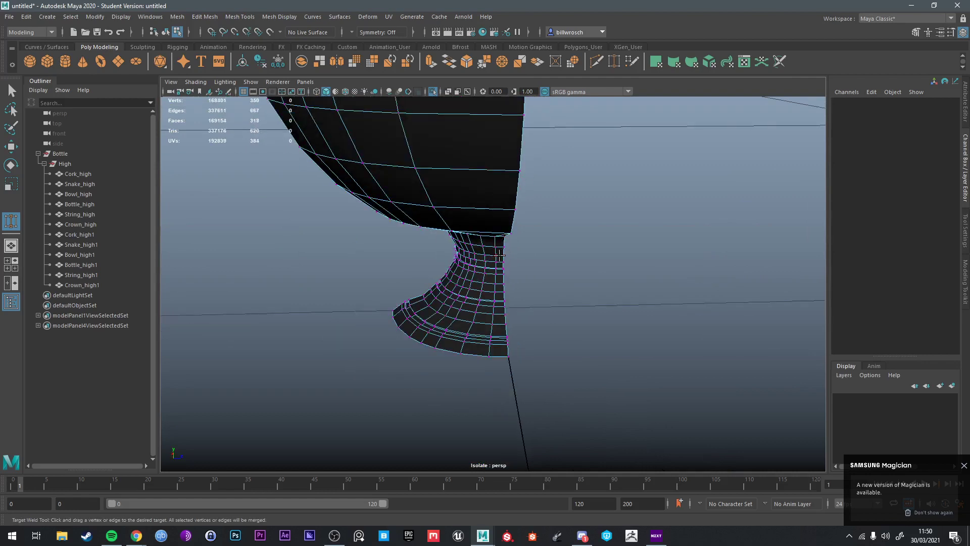
pyautogui.keyDown('alt'); pyautogui.moveTo(500, 255); pyautogui.dragTo(515, 244); pyautogui.keyUp('alt')
# Step: Delete the tight support edge loops around the stepped ledge of the foot
pyautogui.moveTo(459, 243); pyautogui.dragTo(483, 237, button='right')
pyautogui.keyDown('alt'); pyautogui.moveTo(483, 238); pyautogui.dragTo(531, 368); pyautogui.keyUp('alt')
pyautogui.click(559, 329)
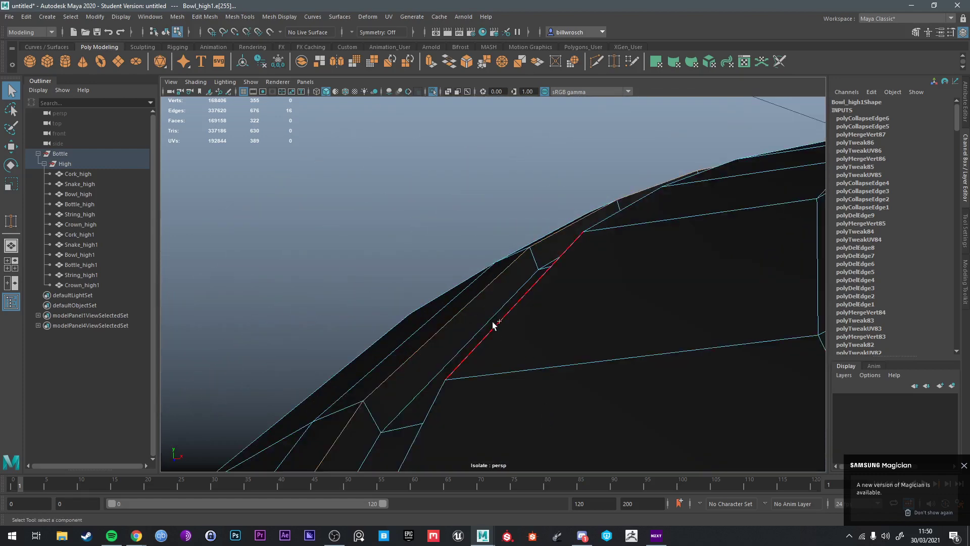
pyautogui.keyDown('alt'); pyautogui.moveTo(487, 315); pyautogui.dragTo(434, 328); pyautogui.keyUp('alt')
pyautogui.press('Delete')
# Step: Delete surplus horizontal edge loops around the foot and the lower part of the stem
pyautogui.doubleClick(596, 343)
pyautogui.scroll(-5, 591, 364)
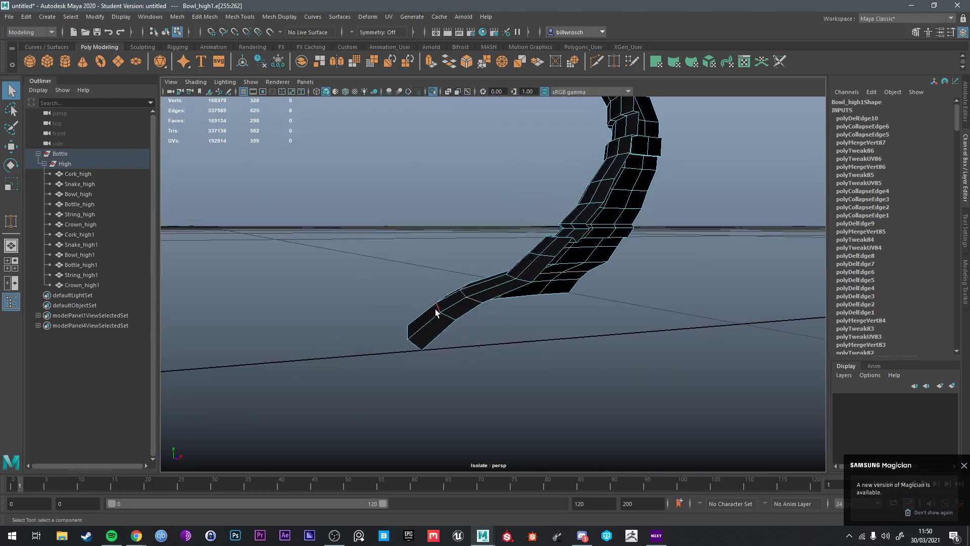
pyautogui.scroll(6, 463, 296)
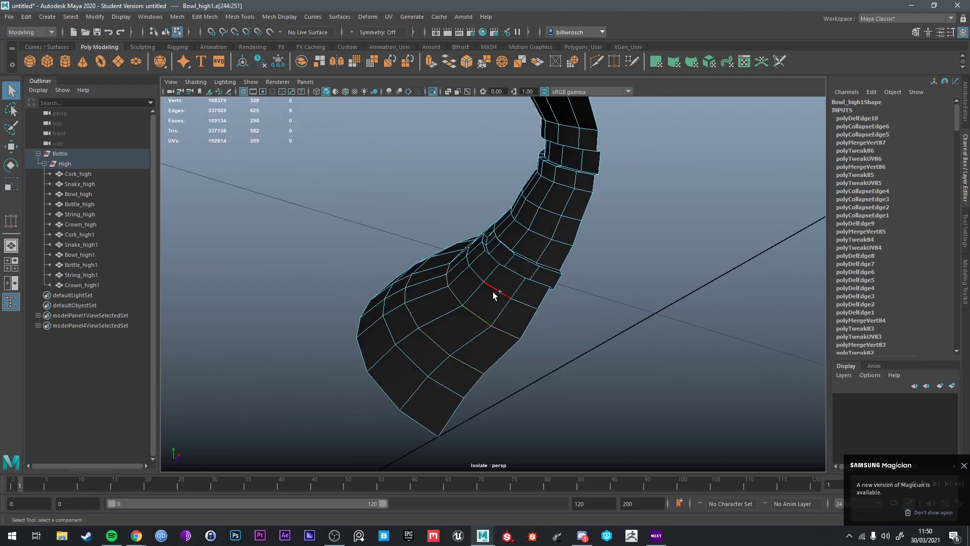
pyautogui.press('Delete')
pyautogui.keyDown('alt'); pyautogui.moveTo(510, 290); pyautogui.dragTo(507, 376); pyautogui.keyUp('alt')
pyautogui.keyDown('shift'); pyautogui.doubleClick(509, 302); pyautogui.keyUp('shift')
pyautogui.press('Delete')
pyautogui.press('Delete')
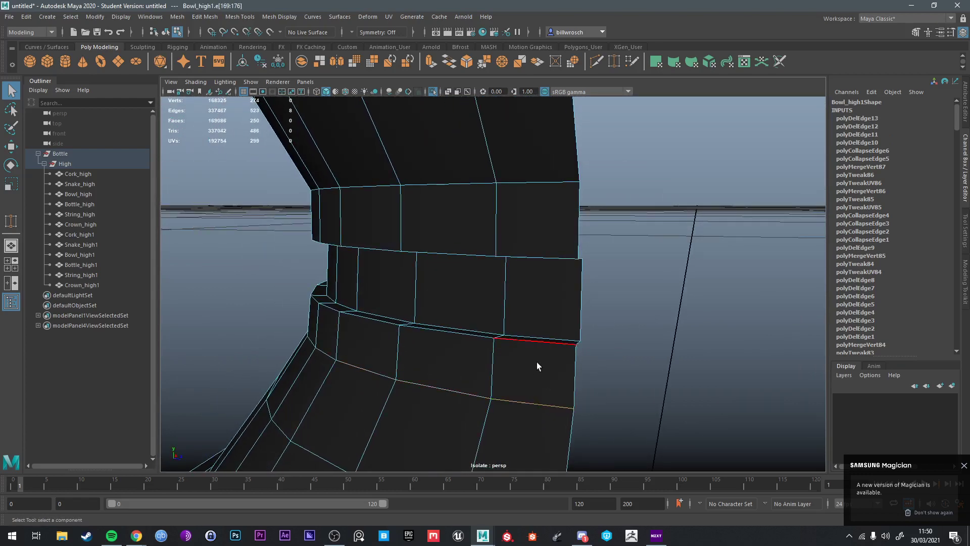
# Step: Delete the edge loops forming the raised ring around the stem so its surface runs smoothly
pyautogui.doubleClick(520, 337)
pyautogui.keyDown('alt'); pyautogui.moveTo(531, 290); pyautogui.dragTo(518, 253); pyautogui.keyUp('alt')
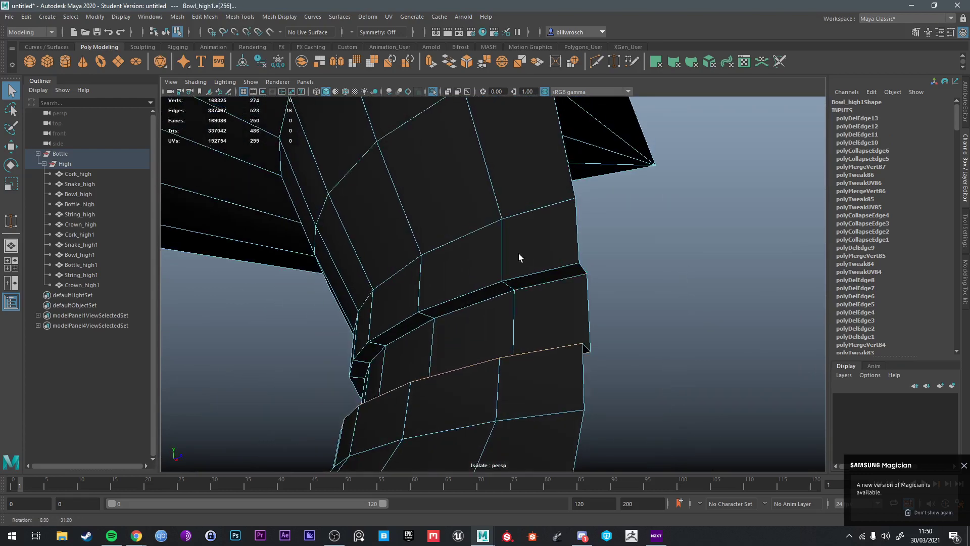
pyautogui.hotkey('ctrl', 'Delete')
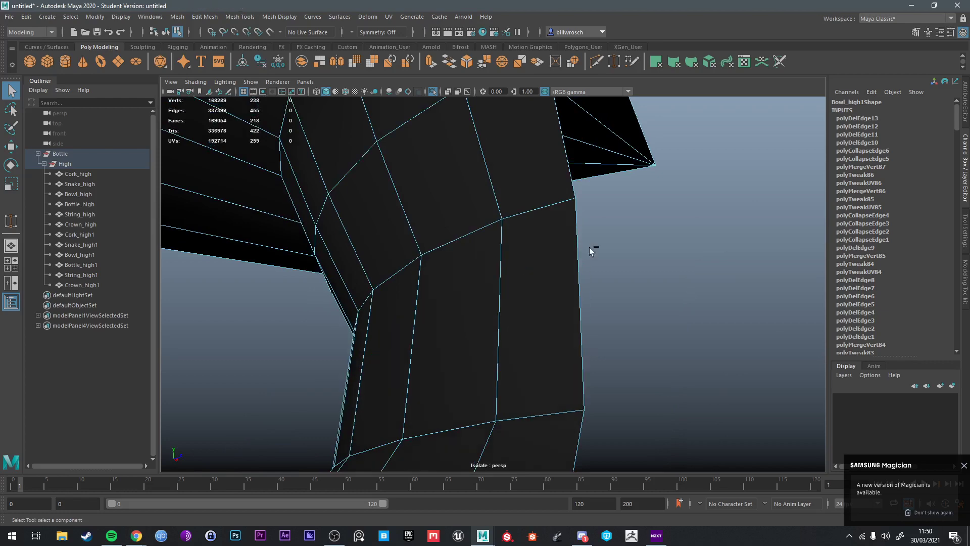
# Step: Delete three more surplus horizontal edge loops around the stem and foot
pyautogui.keyDown('alt'); pyautogui.moveTo(581, 231); pyautogui.dragTo(539, 266); pyautogui.keyUp('alt')
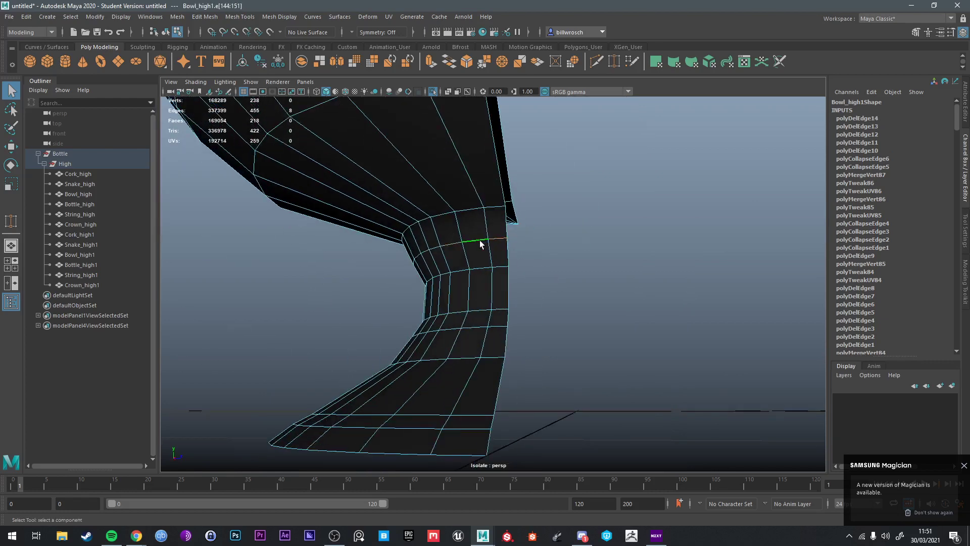
pyautogui.hotkey('ctrl', 'Delete')
pyautogui.keyDown('alt'); pyautogui.moveTo(480, 240); pyautogui.dragTo(465, 259); pyautogui.keyUp('alt')
pyautogui.hotkey('ctrl', 'Delete')
pyautogui.hotkey('ctrl', 'Delete')
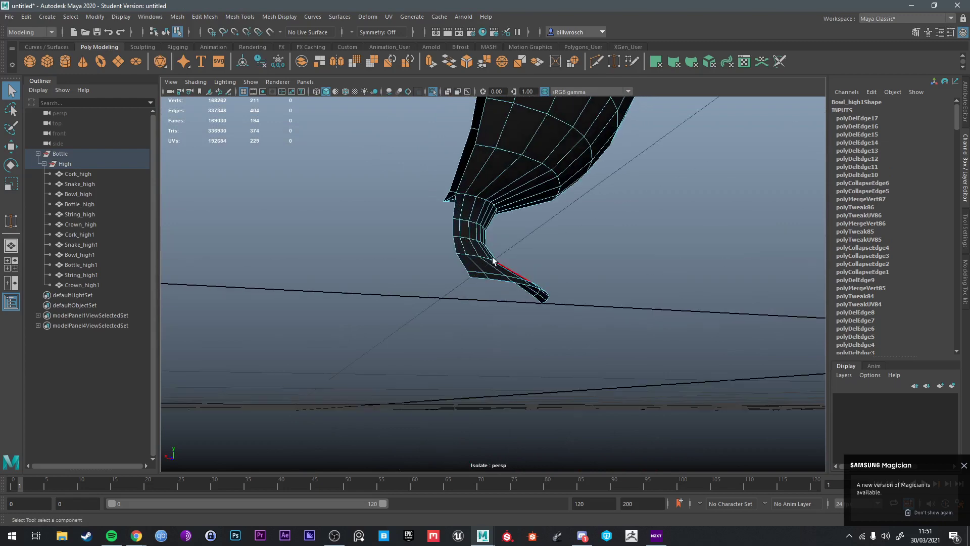
# Step: Show all objects again and overlay a duplicate of the original high-poly bowl on the reduced quarter bowl for comparison
pyautogui.moveTo(465, 259); pyautogui.dragTo(502, 222, button='right')
pyautogui.moveTo(502, 223)
pyautogui.keyDown('alt'); pyautogui.mouseDown()
pyautogui.moveTo(495, 237)
pyautogui.moveTo(493, 221)
pyautogui.mouseUp(); pyautogui.keyUp('alt')
pyautogui.press('w')
pyautogui.moveTo(493, 219); pyautogui.dragTo(518, 208, button='right')
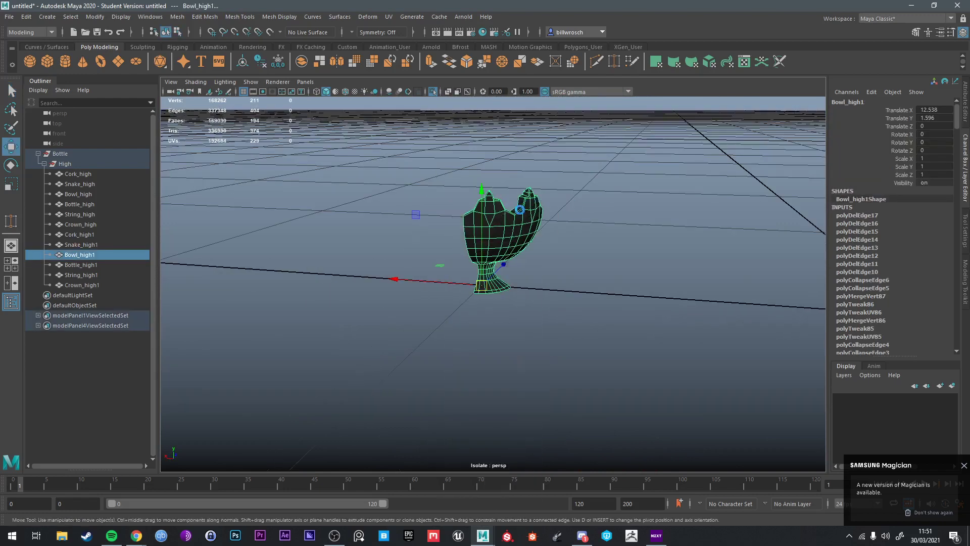
pyautogui.hotkey('ctrl', '1')
pyautogui.keyDown('alt'); pyautogui.moveTo(518, 215); pyautogui.dragTo(560, 248); pyautogui.keyUp('alt')
pyautogui.click(736, 255)
pyautogui.hotkey('ctrl', 'd')
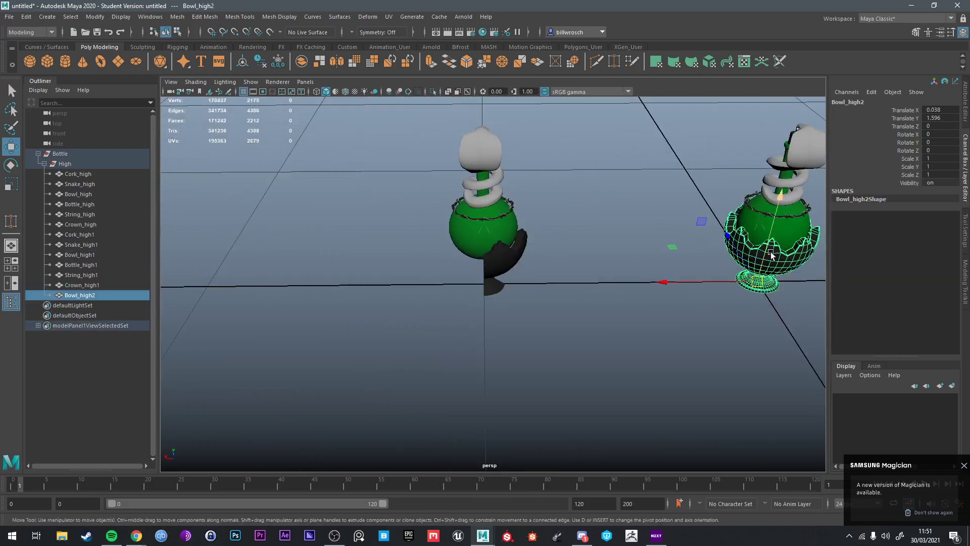
pyautogui.moveTo(751, 278); pyautogui.dragTo(477, 287)
pyautogui.scroll(10, 478, 286)
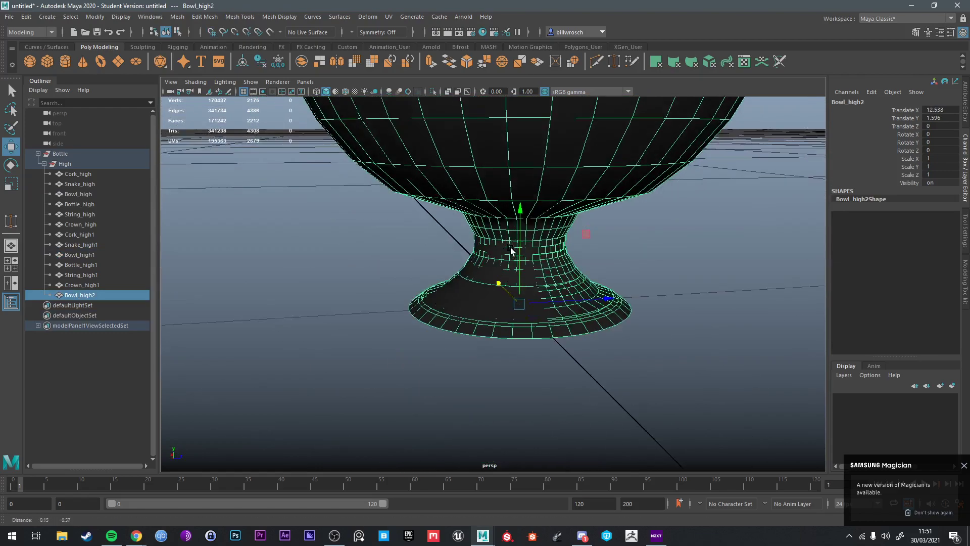
# Step: Compare the two silhouettes, delete the overlaid high-poly duplicate and isolate the reduced quarter bowl again
pyautogui.keyDown('alt'); pyautogui.moveTo(510, 249); pyautogui.dragTo(453, 227); pyautogui.keyUp('alt')
pyautogui.click(483, 290)
pyautogui.click(571, 192)
pyautogui.press('Delete')
pyautogui.click(453, 226)
pyautogui.hotkey('ctrl', '1')
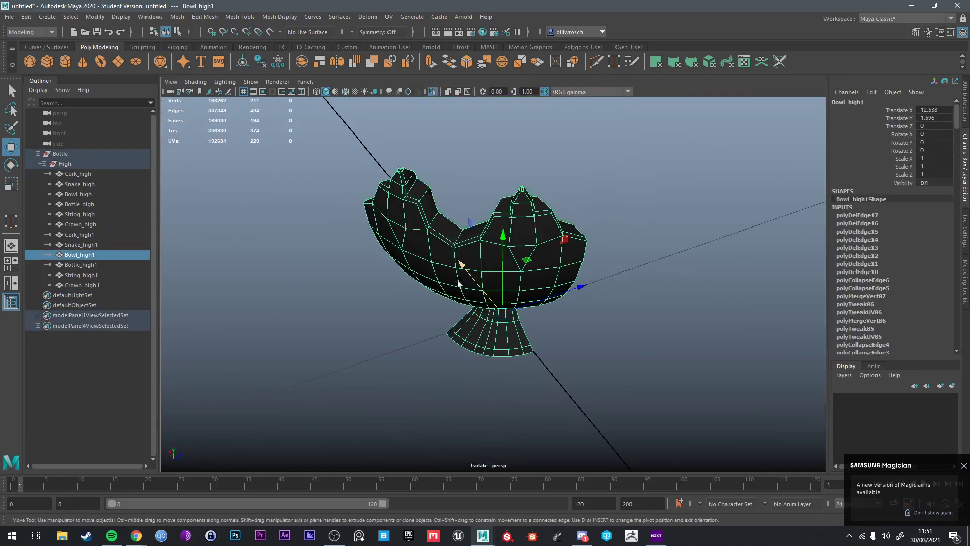
# Step: Collapse the short horizontal edge at the top of the triangle beneath one rim spike on the bowl's outer side
pyautogui.keyDown('alt'); pyautogui.moveTo(477, 264); pyautogui.dragTo(456, 309, button='middle'); pyautogui.keyUp('alt')
pyautogui.keyDown('alt'); pyautogui.moveTo(453, 307); pyautogui.dragTo(489, 221); pyautogui.keyUp('alt')
pyautogui.press('q')
pyautogui.moveTo(488, 221); pyautogui.dragTo(541, 181, button='right')
pyautogui.click(491, 203)
pyautogui.keyDown('ctrl'); pyautogui.rightClick(492, 203); pyautogui.keyUp('ctrl')
pyautogui.keyDown('alt'); pyautogui.moveTo(390, 222); pyautogui.dragTo(480, 217); pyautogui.keyUp('alt')
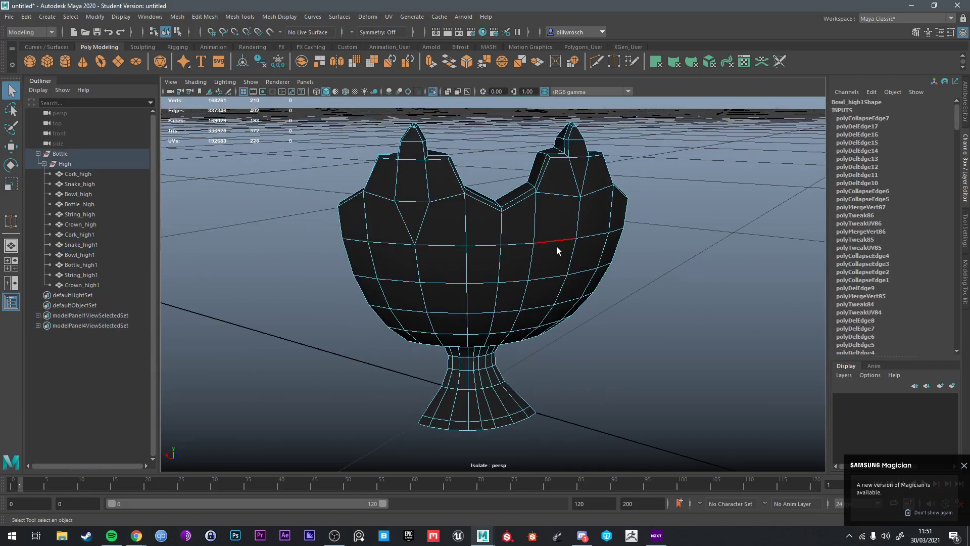
# Step: Collapse the matching short horizontal edge beneath the other rim spike on the bowl's outer side
pyautogui.click(403, 204)
pyautogui.press('g')
pyautogui.keyDown('alt'); pyautogui.moveTo(433, 233); pyautogui.dragTo(592, 298); pyautogui.keyUp('alt')
pyautogui.scroll(5, 607, 277)
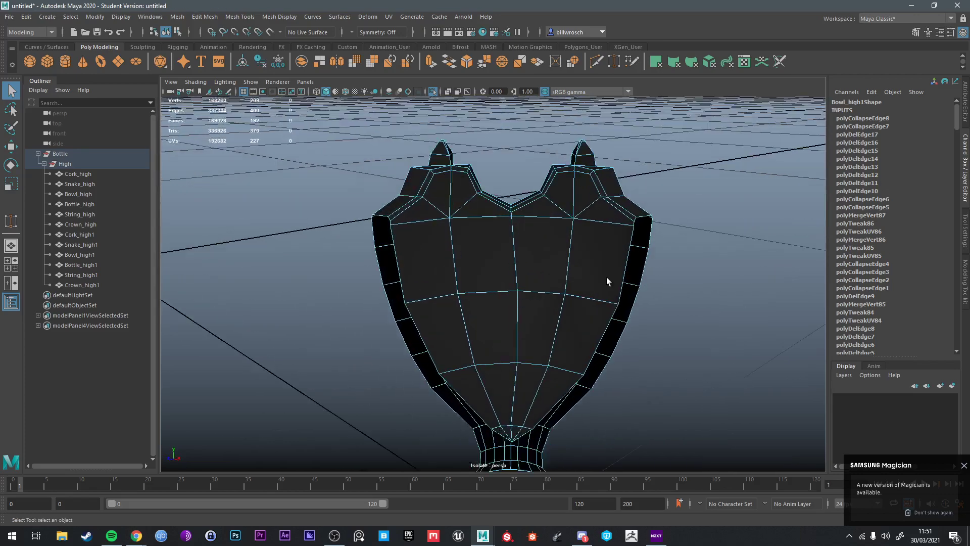
# Step: Target-weld the inner rim's doubled vertices at both outer corners and at the middle notch
pyautogui.moveTo(401, 252); pyautogui.dragTo(325, 259, button='right')
pyautogui.press('y')
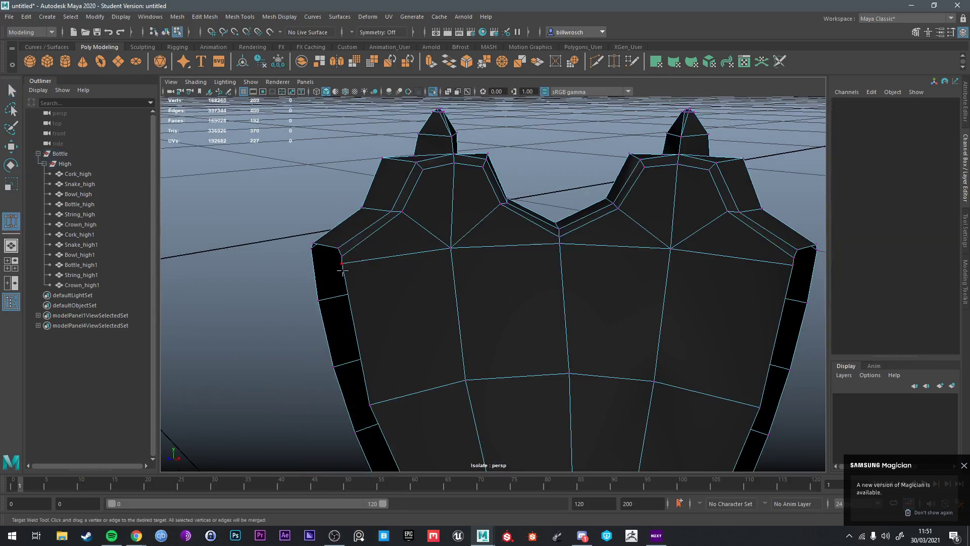
pyautogui.keyDown('alt'); pyautogui.moveTo(475, 237); pyautogui.dragTo(416, 243, button='middle'); pyautogui.keyUp('alt')
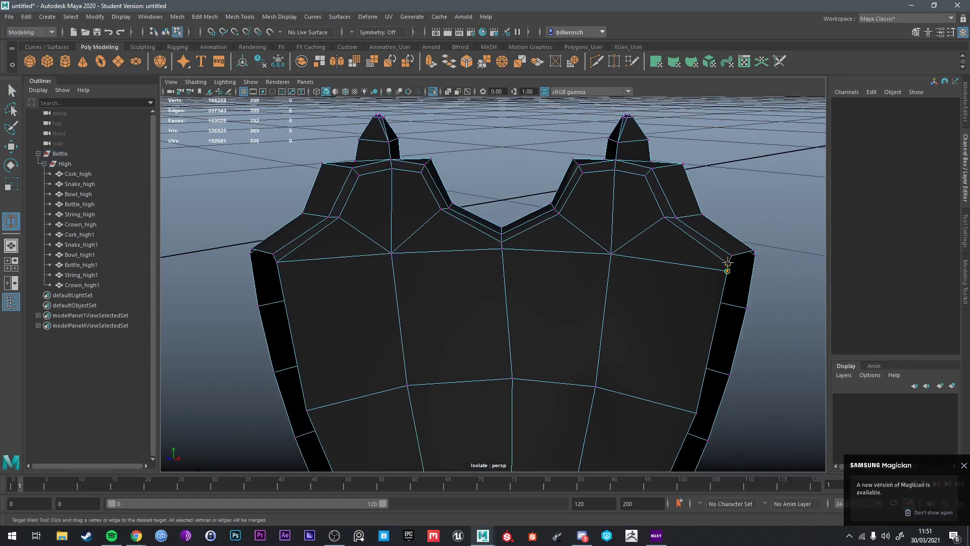
pyautogui.moveTo(727, 264); pyautogui.dragTo(728, 264)
pyautogui.keyDown('alt'); pyautogui.moveTo(728, 264); pyautogui.dragTo(702, 270); pyautogui.keyUp('alt')
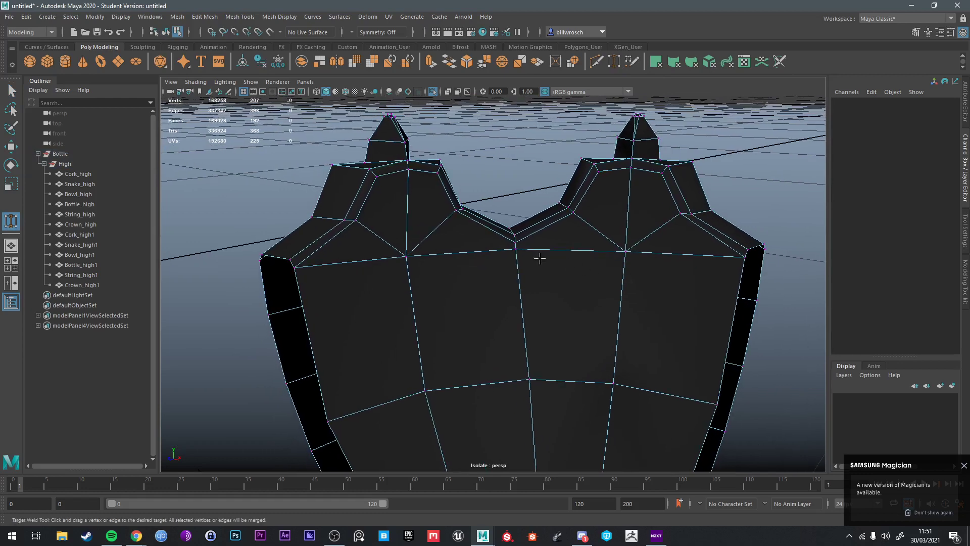
pyautogui.moveTo(513, 235); pyautogui.dragTo(513, 282)
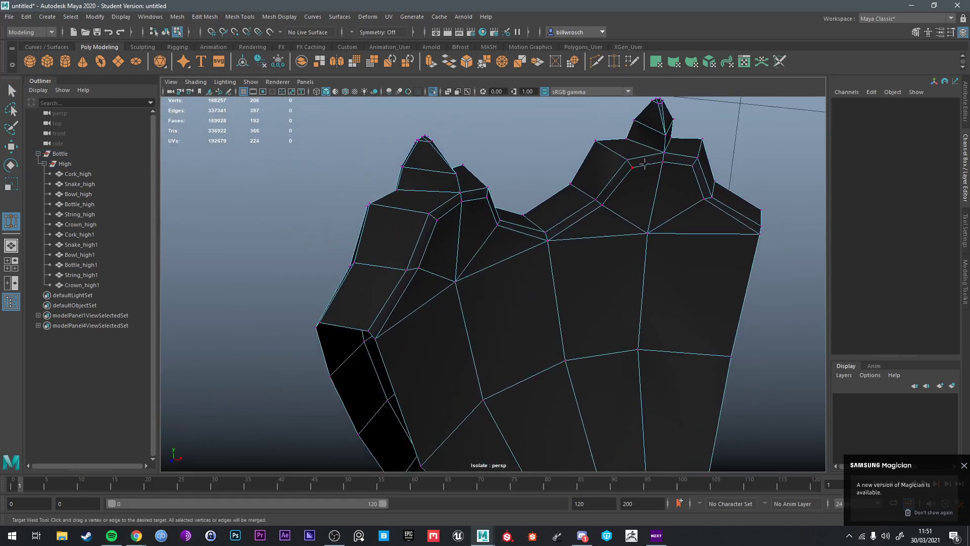
pyautogui.moveTo(388, 303)
pyautogui.keyDown('alt'); pyautogui.mouseDown()
pyautogui.moveTo(401, 292)
pyautogui.moveTo(520, 292)
pyautogui.moveTo(392, 298)
pyautogui.mouseUp(); pyautogui.keyUp('alt')
# Step: Select the short edges across the narrow inner rim strip and collapse them into a single rim line
pyautogui.press('q')
pyautogui.rightClick(425, 223)
pyautogui.click(427, 232)
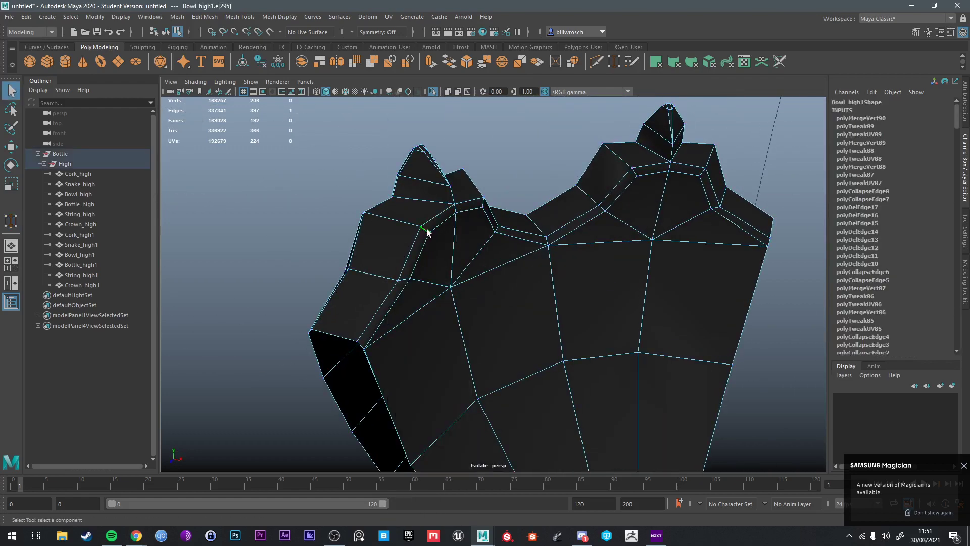
pyautogui.rightClick(455, 211)
pyautogui.rightClick(454, 211)
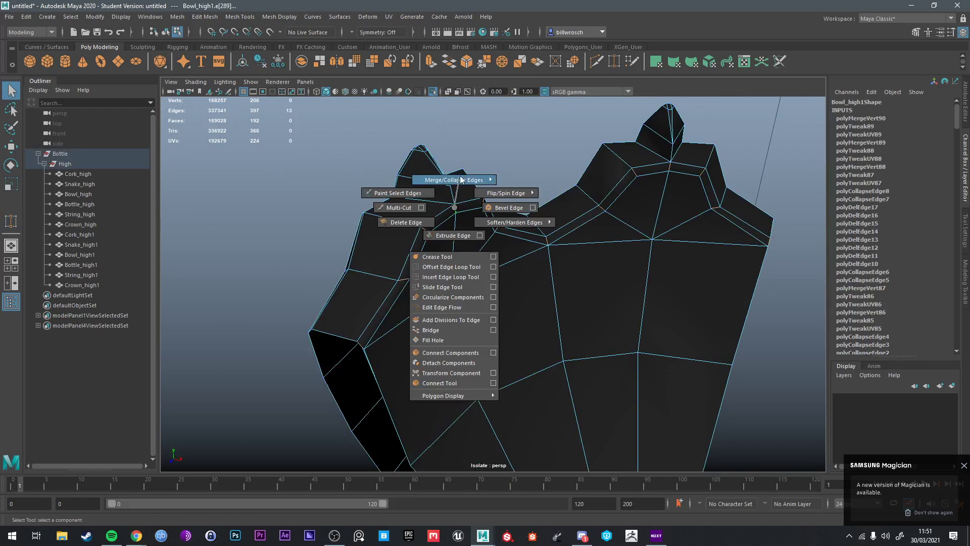
pyautogui.moveTo(460, 179)
pyautogui.click(502, 177)
pyautogui.keyDown('alt'); pyautogui.moveTo(520, 191); pyautogui.dragTo(500, 287); pyautogui.keyUp('alt')
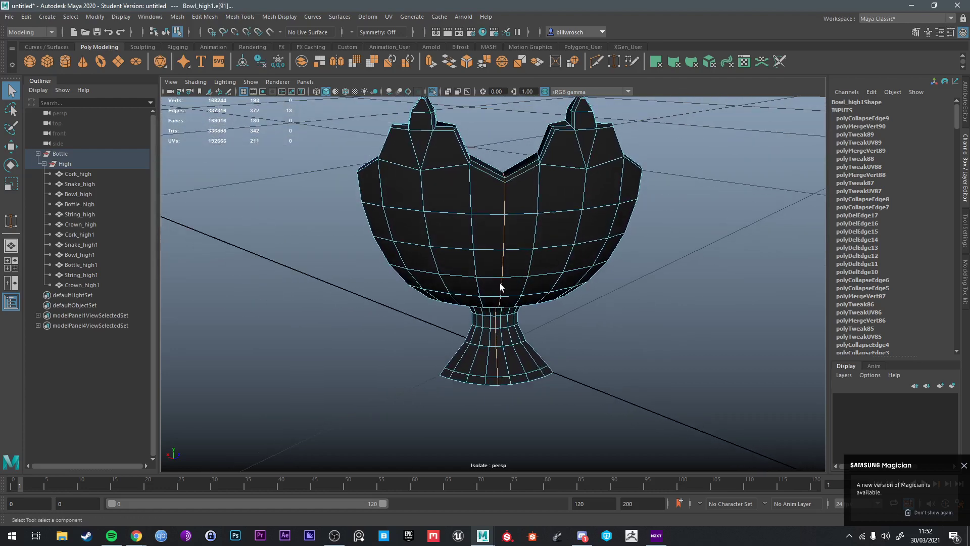
# Step: Target-weld the vertex columns flanking the quarter bowl's centre line into it along the outer bowl, stem and foot
pyautogui.moveTo(548, 241)
pyautogui.keyDown('alt'); pyautogui.mouseDown()
pyautogui.moveTo(541, 227)
pyautogui.moveTo(545, 248)
pyautogui.mouseUp(); pyautogui.keyUp('alt')
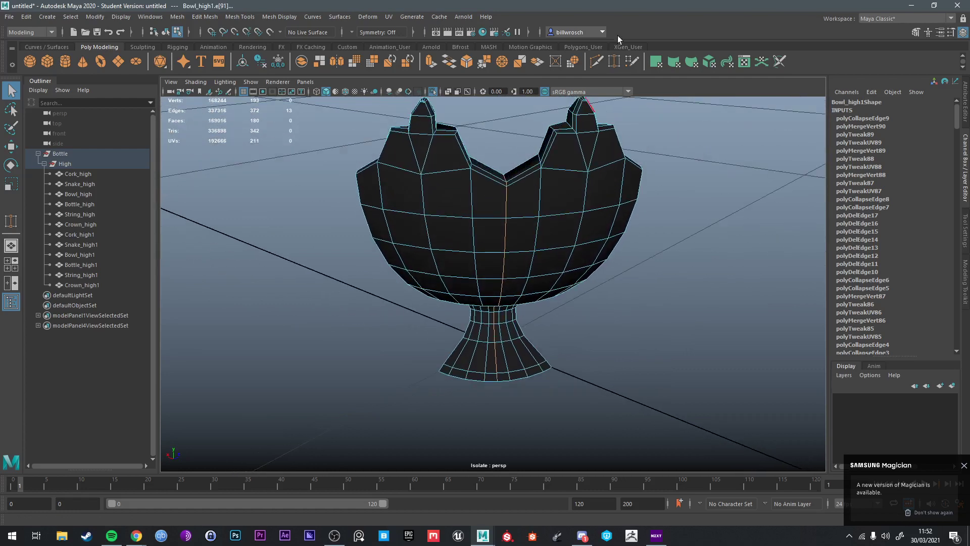
pyautogui.click(617, 64)
pyautogui.keyDown('alt'); pyautogui.moveTo(519, 217); pyautogui.dragTo(518, 205); pyautogui.keyUp('alt')
pyautogui.moveTo(518, 205); pyautogui.dragTo(559, 190, button='right')
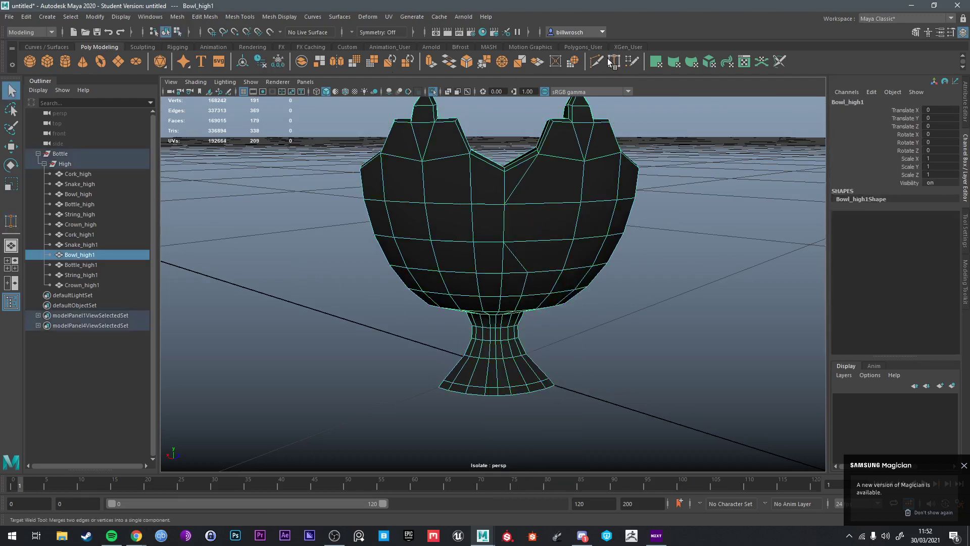
pyautogui.click(615, 61)
pyautogui.scroll(5, 578, 256)
pyautogui.moveTo(545, 298); pyautogui.dragTo(506, 301)
pyautogui.keyDown('alt'); pyautogui.moveTo(561, 326); pyautogui.dragTo(540, 275); pyautogui.keyUp('alt')
pyautogui.moveTo(510, 332); pyautogui.dragTo(508, 332)
pyautogui.keyDown('alt'); pyautogui.moveTo(509, 332); pyautogui.dragTo(513, 336); pyautogui.keyUp('alt')
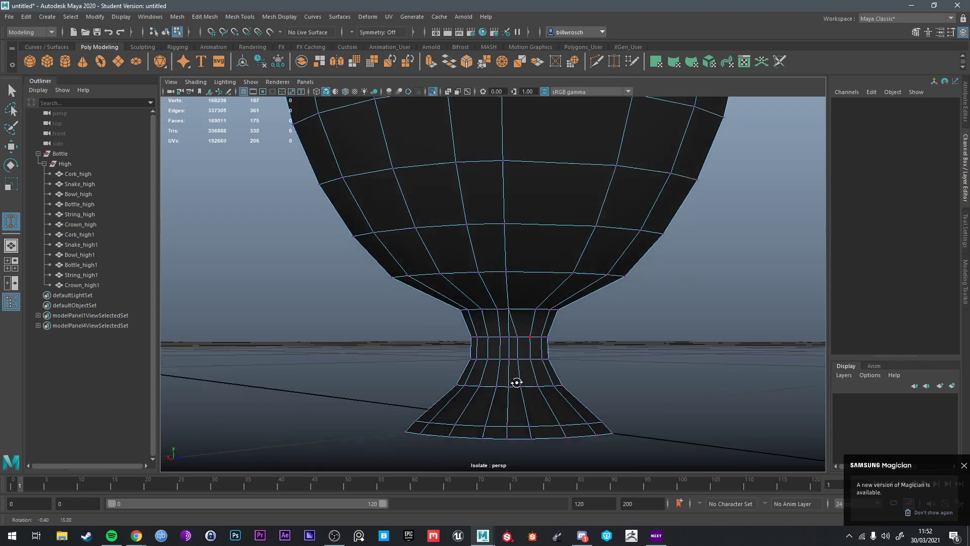
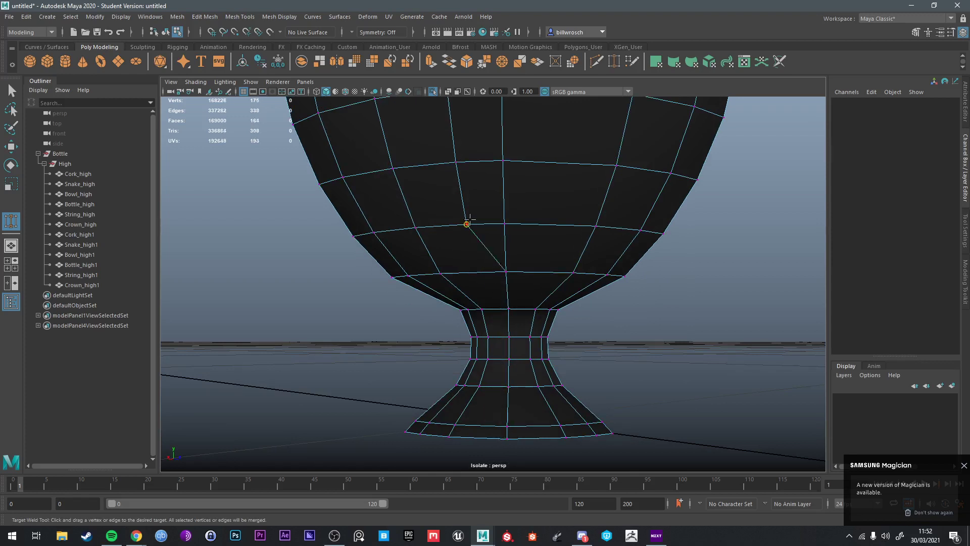
# Step: Weld the remaining upper vertices beside the centre line into it, up to just below the rim notch
pyautogui.keyDown('alt'); pyautogui.moveTo(497, 218); pyautogui.dragTo(509, 286, button='middle'); pyautogui.keyUp('alt')
pyautogui.keyDown('alt'); pyautogui.moveTo(494, 235); pyautogui.dragTo(444, 269); pyautogui.keyUp('alt')
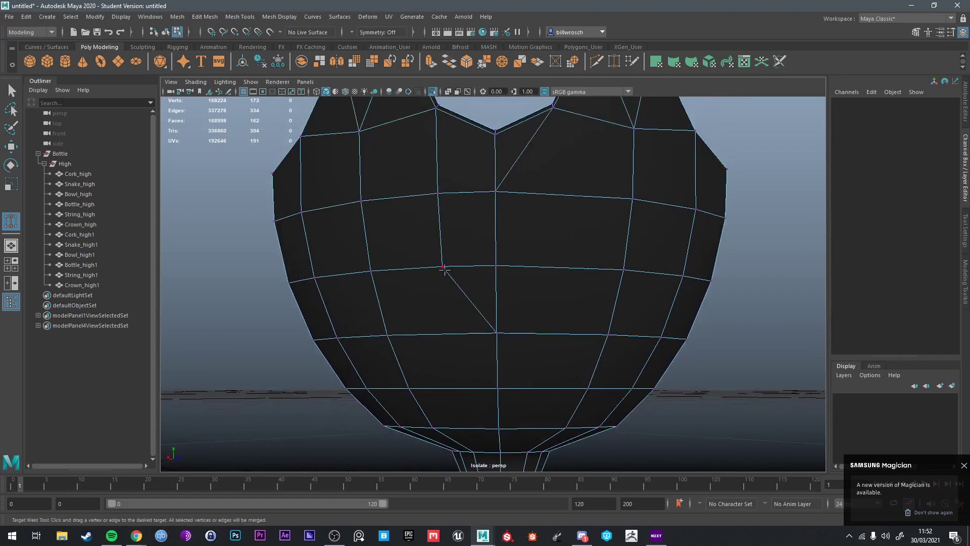
pyautogui.moveTo(484, 197); pyautogui.dragTo(494, 192)
# Step: Weld the vertex column beside one open cut side into its border along the bowl, stem and foot
pyautogui.moveTo(476, 220)
pyautogui.keyDown('alt'); pyautogui.mouseDown()
pyautogui.moveTo(483, 264)
pyautogui.moveTo(480, 237)
pyautogui.mouseUp(); pyautogui.keyUp('alt')
pyautogui.keyDown('alt'); pyautogui.moveTo(480, 237); pyautogui.dragTo(448, 262, button='right'); pyautogui.keyUp('alt')
pyautogui.keyDown('alt'); pyautogui.moveTo(448, 262); pyautogui.dragTo(479, 238, button='middle'); pyautogui.keyUp('alt')
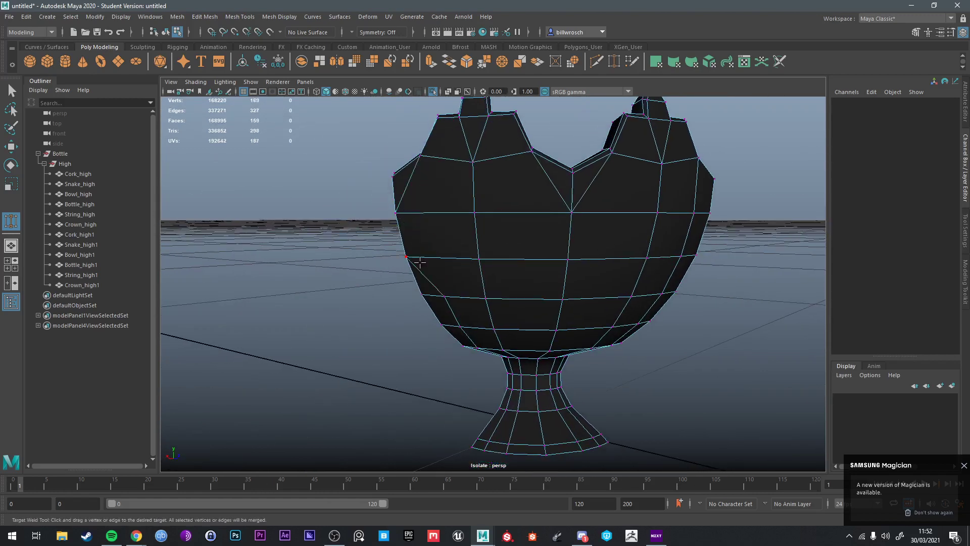
pyautogui.moveTo(429, 295); pyautogui.dragTo(424, 293)
pyautogui.keyDown('alt'); pyautogui.moveTo(423, 294); pyautogui.dragTo(463, 314, button='right'); pyautogui.keyUp('alt')
pyautogui.keyDown('alt'); pyautogui.moveTo(463, 314); pyautogui.dragTo(497, 245, button='middle'); pyautogui.keyUp('alt')
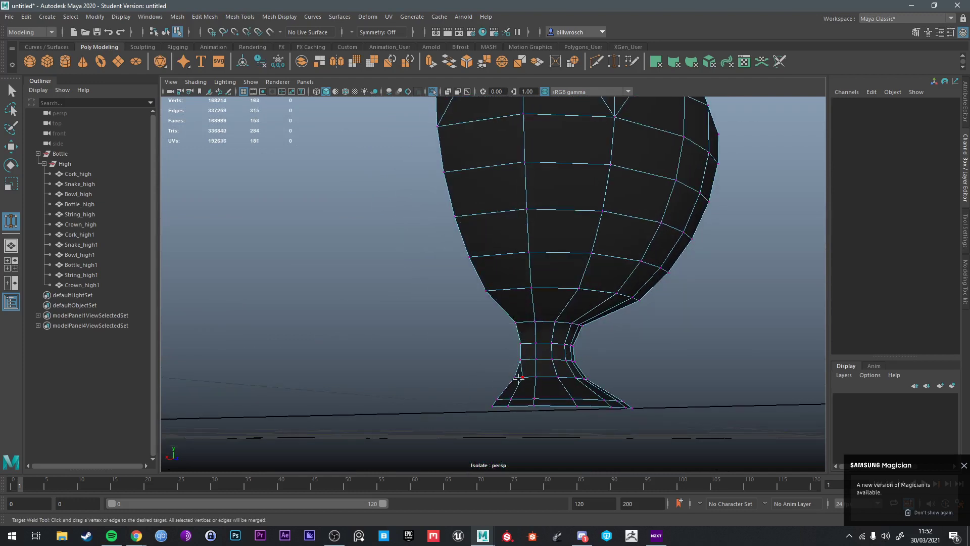
pyautogui.moveTo(495, 406); pyautogui.dragTo(508, 405)
# Step: Weld the matching vertex column beside the opposite cut side into its border, and undo the last weld
pyautogui.keyDown('alt'); pyautogui.moveTo(507, 405); pyautogui.dragTo(533, 395); pyautogui.keyUp('alt')
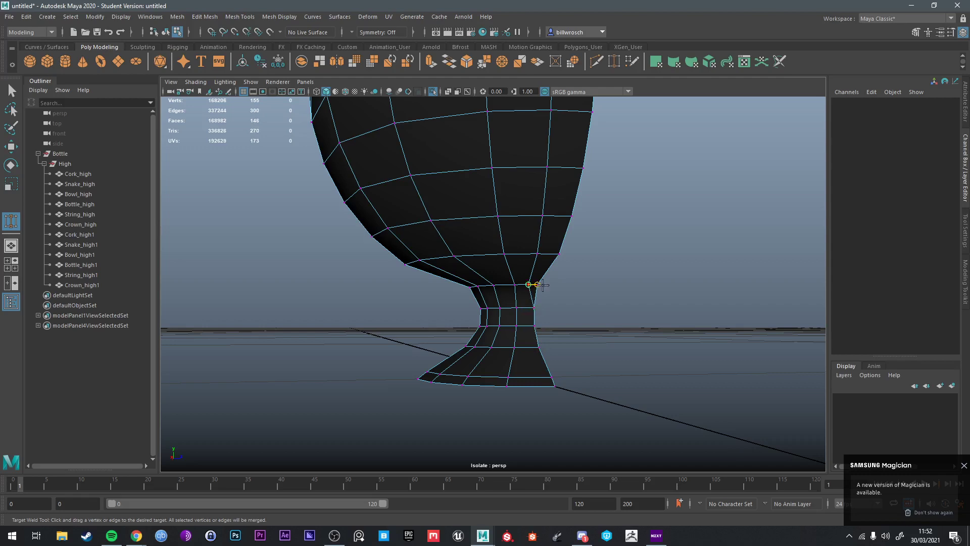
pyautogui.moveTo(537, 253); pyautogui.dragTo(559, 253)
pyautogui.moveTo(559, 253)
pyautogui.keyDown('alt'); pyautogui.mouseDown()
pyautogui.moveTo(559, 302)
pyautogui.moveTo(566, 269)
pyautogui.mouseUp(); pyautogui.keyUp('alt')
pyautogui.keyDown('alt'); pyautogui.moveTo(565, 269); pyautogui.dragTo(541, 297); pyautogui.keyUp('alt')
pyautogui.moveTo(544, 263); pyautogui.dragTo(575, 262)
pyautogui.keyDown('alt'); pyautogui.moveTo(574, 262); pyautogui.dragTo(580, 307); pyautogui.keyUp('alt')
pyautogui.hotkey('ctrl', 'z')
# Step: Delete the two small surplus edges at the base of one rim spike's faceted tip
pyautogui.press('q')
pyautogui.moveTo(565, 257); pyautogui.dragTo(614, 242, button='right')
pyautogui.keyDown('alt'); pyautogui.moveTo(712, 268); pyautogui.dragTo(438, 271); pyautogui.keyUp('alt')
pyautogui.click(553, 298)
pyautogui.doubleClick(437, 271)
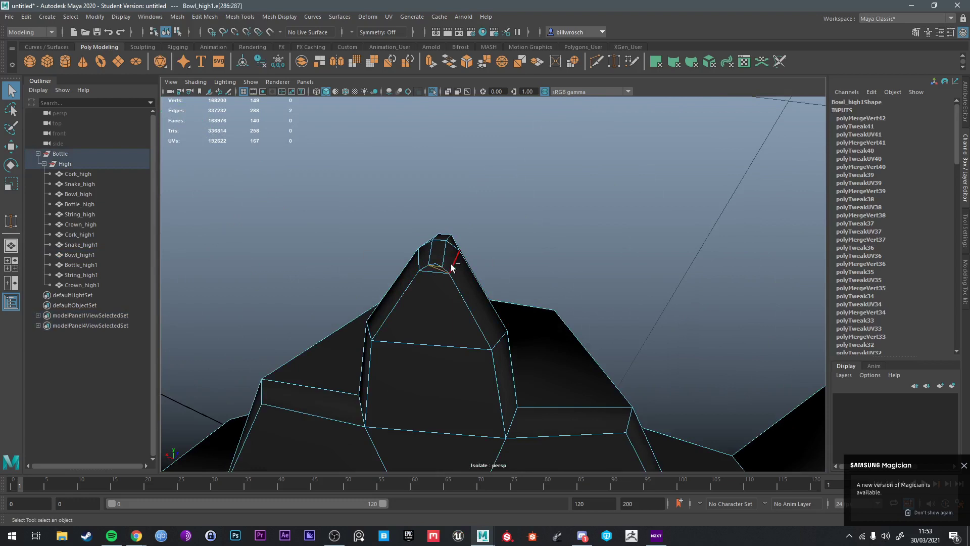
pyautogui.hotkey('ctrl', 'Delete')
# Step: Weld the leftover middle vertex on the spike's tip and collapse the tip's small surplus edges
pyautogui.scroll(5, 464, 248)
pyautogui.keyDown('alt'); pyautogui.moveTo(464, 245); pyautogui.dragTo(551, 258, button='middle'); pyautogui.keyUp('alt')
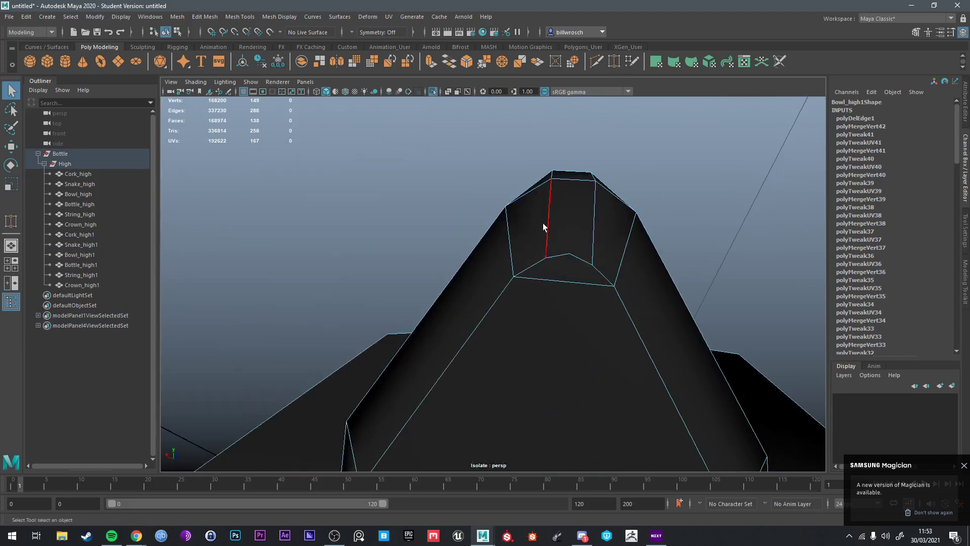
pyautogui.press('g')
pyautogui.rightClick(572, 259)
pyautogui.moveTo(578, 251); pyautogui.dragTo(571, 259, button='right')
pyautogui.click(571, 258)
pyautogui.keyDown('alt'); pyautogui.moveTo(572, 258); pyautogui.dragTo(483, 262); pyautogui.keyUp('alt')
pyautogui.click(503, 314)
pyautogui.keyDown('shift'); pyautogui.rightClick(483, 262); pyautogui.keyUp('shift')
pyautogui.keyDown('shift'); pyautogui.moveTo(483, 262); pyautogui.dragTo(545, 234, button='right'); pyautogui.keyUp('shift')
# Step: Select the small surplus edges on the other rim spike's tip and collapse them
pyautogui.keyDown('alt'); pyautogui.moveTo(545, 234); pyautogui.dragTo(613, 283); pyautogui.keyUp('alt')
pyautogui.click(647, 308)
pyautogui.press('f')
pyautogui.scroll(-5, 626, 313)
pyautogui.keyDown('alt'); pyautogui.moveTo(606, 316); pyautogui.dragTo(607, 333); pyautogui.keyUp('alt')
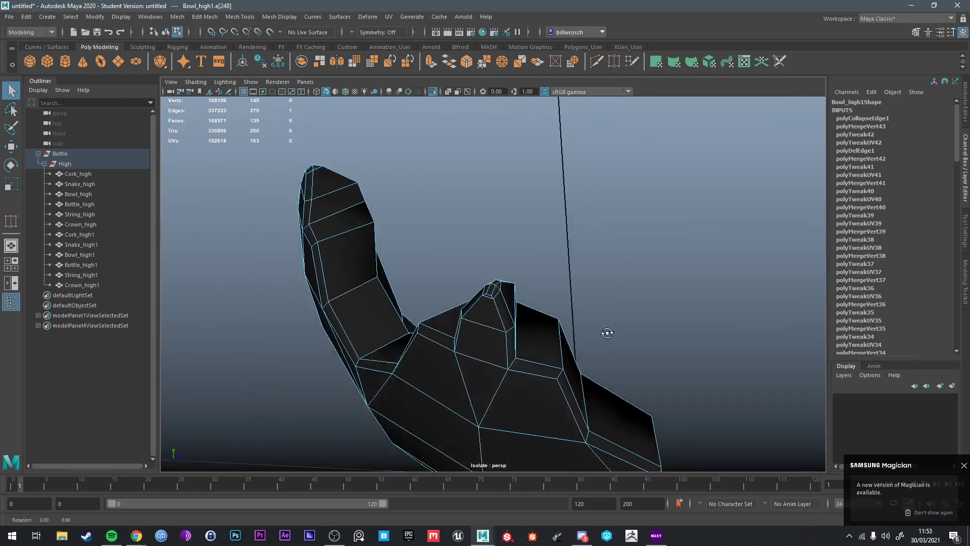
pyautogui.press('f')
pyautogui.scroll(-4, 513, 264)
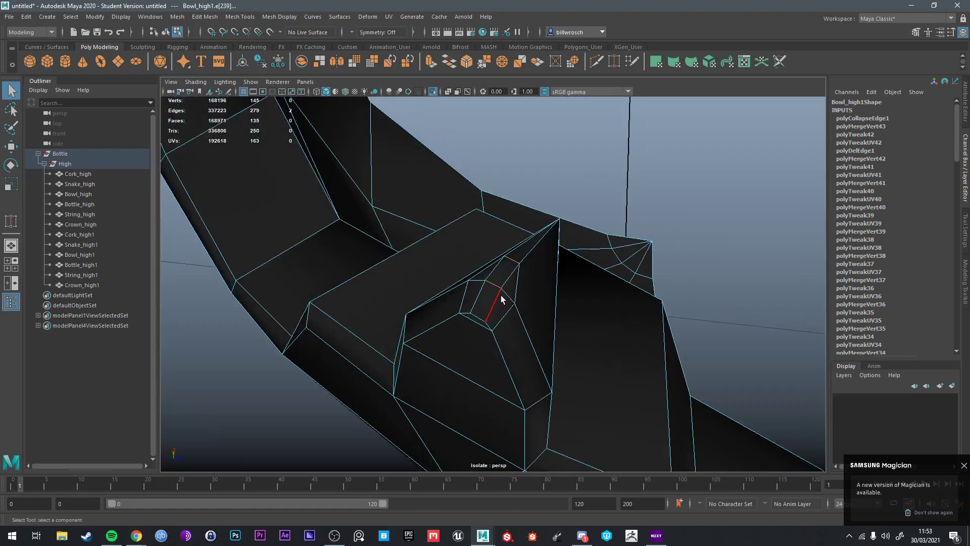
pyautogui.keyDown('shift'); pyautogui.click(479, 317); pyautogui.keyUp('shift')
pyautogui.press('g')
pyautogui.press('f')
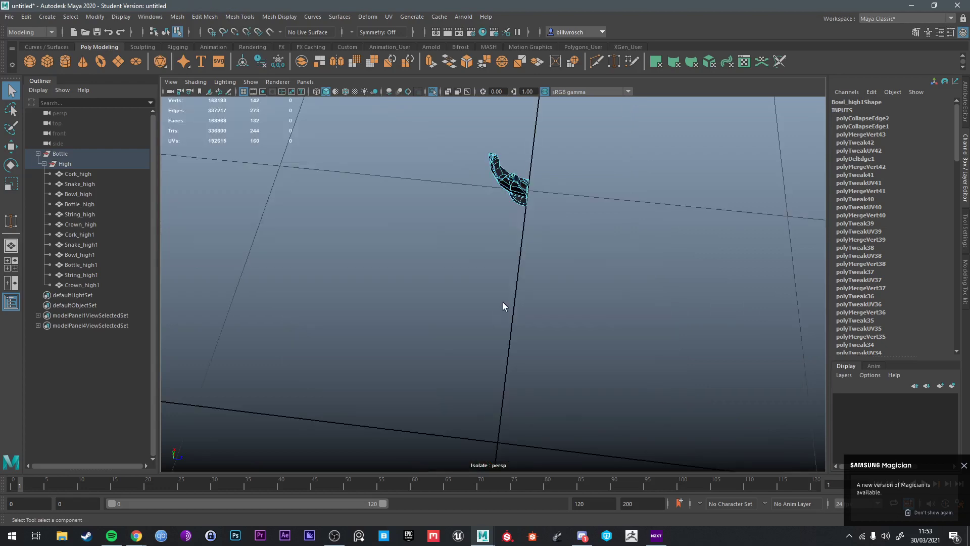
# Step: Examine the reduced quarter bowl's spikes, side profile, stem and interior for remaining surplus edges
pyautogui.scroll(5, 573, 167)
pyautogui.keyDown('alt'); pyautogui.moveTo(573, 167); pyautogui.dragTo(561, 295); pyautogui.keyUp('alt')
pyautogui.scroll(5, 481, 298)
pyautogui.scroll(-4, 488, 311)
pyautogui.moveTo(509, 257); pyautogui.dragTo(586, 231, button='right')
pyautogui.click(621, 259)
pyautogui.keyDown('alt'); pyautogui.moveTo(621, 259); pyautogui.dragTo(513, 281); pyautogui.keyUp('alt')
pyautogui.click(575, 288)
pyautogui.moveTo(507, 256); pyautogui.dragTo(506, 212, button='right')
pyautogui.doubleClick(501, 266)
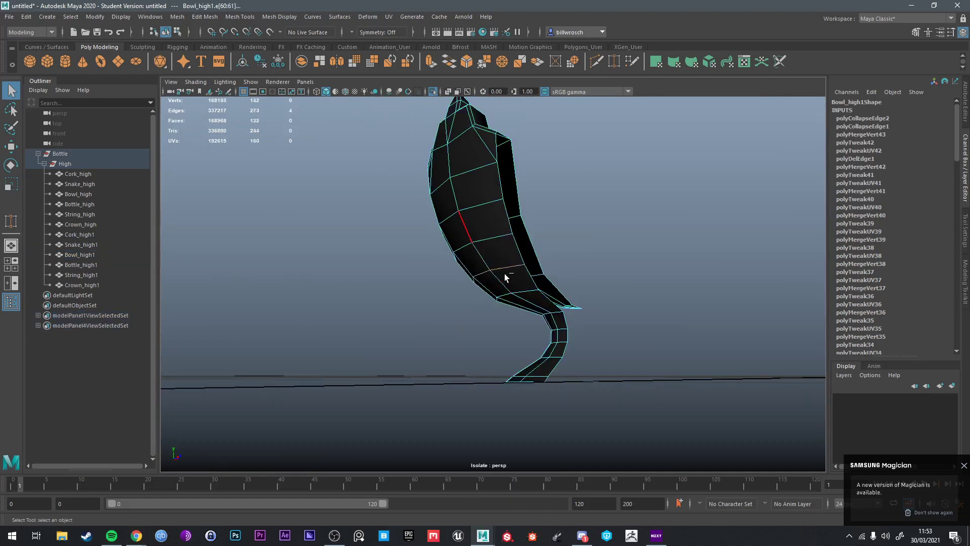
pyautogui.keyDown('alt'); pyautogui.moveTo(504, 274); pyautogui.dragTo(513, 215); pyautogui.keyUp('alt')
pyautogui.moveTo(512, 215); pyautogui.dragTo(550, 183, button='right')
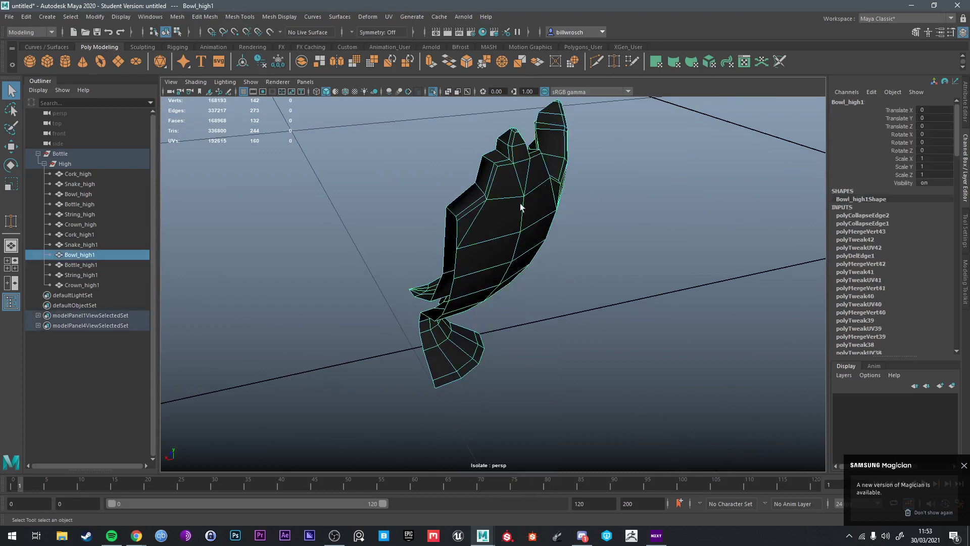
pyautogui.keyDown('alt'); pyautogui.moveTo(583, 187); pyautogui.dragTo(495, 256); pyautogui.keyUp('alt')
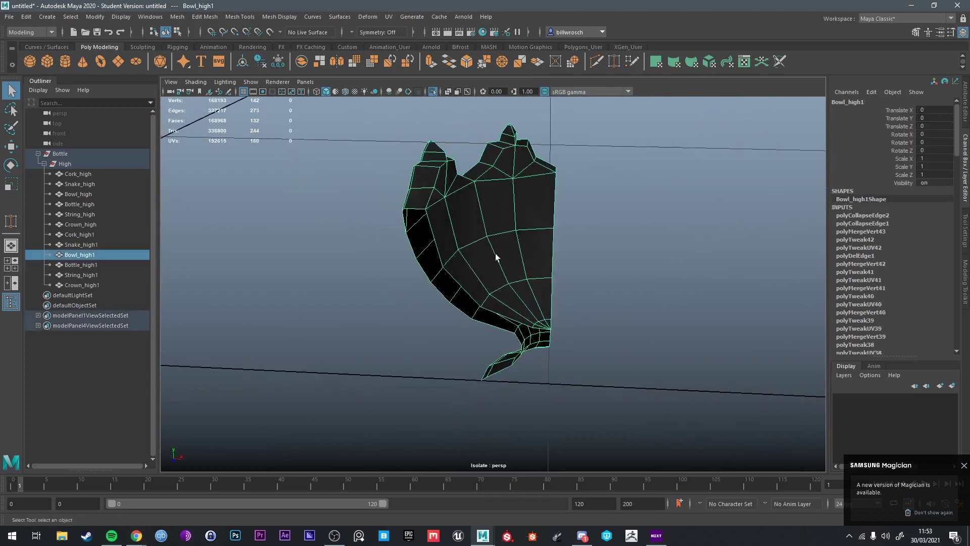
# Step: Merge the quarter bowl's coincident vertices with a distance threshold of 0.01 and return to object selection
pyautogui.click(185, 17)
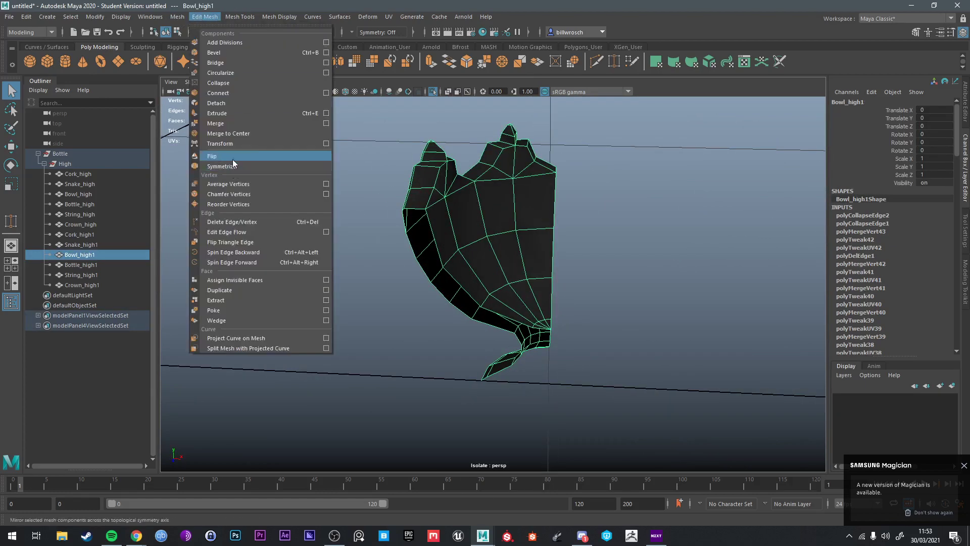
pyautogui.click(238, 123)
pyautogui.keyDown('alt'); pyautogui.moveTo(466, 177); pyautogui.dragTo(580, 201); pyautogui.keyUp('alt')
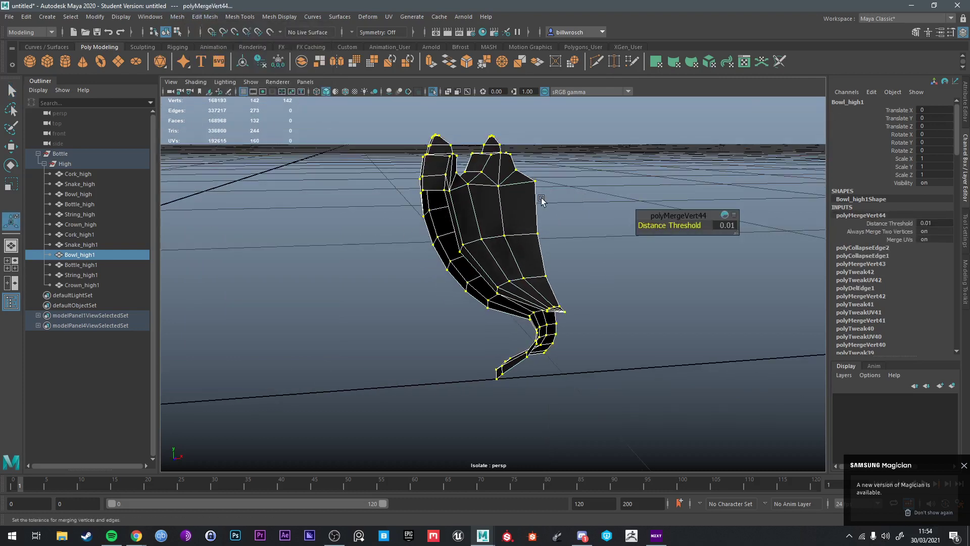
pyautogui.press('q')
pyautogui.moveTo(528, 201); pyautogui.dragTo(591, 176, button='right')
pyautogui.press('w')
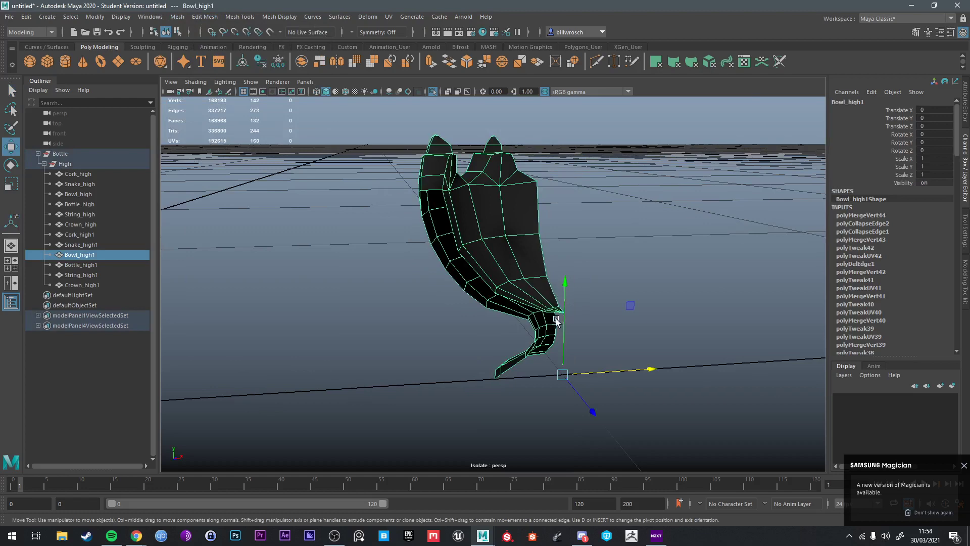
# Step: Duplicate the quarter bowl rotated -90 degrees about Y, and repeat the duplication twice to complete the full bowl
pyautogui.keyDown('alt'); pyautogui.moveTo(559, 318); pyautogui.dragTo(564, 323); pyautogui.keyUp('alt')
pyautogui.hotkey('ctrl', 'd')
pyautogui.press('e')
pyautogui.moveTo(567, 407); pyautogui.dragTo(539, 448)
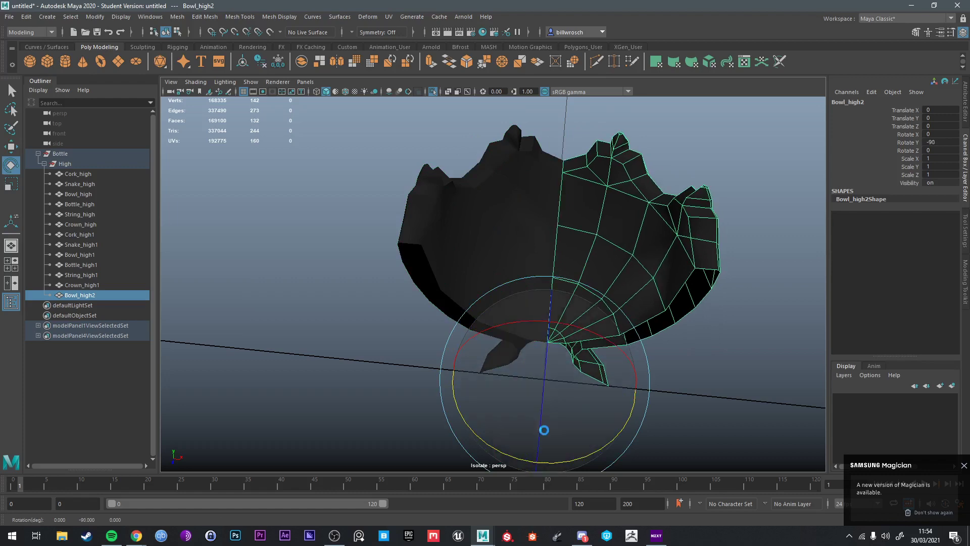
pyautogui.hotkey('shift', 'd')
pyautogui.hotkey('shift', 'd')
# Step: Select all four quarter bowls and combine them into one mesh
pyautogui.click(735, 394)
pyautogui.press('q')
pyautogui.keyDown('alt'); pyautogui.moveTo(735, 394); pyautogui.dragTo(702, 354); pyautogui.keyUp('alt')
pyautogui.keyDown('alt'); pyautogui.moveTo(702, 354); pyautogui.dragTo(414, 187, button='right'); pyautogui.keyUp('alt')
pyautogui.moveTo(415, 187); pyautogui.dragTo(634, 286)
pyautogui.click(176, 17)
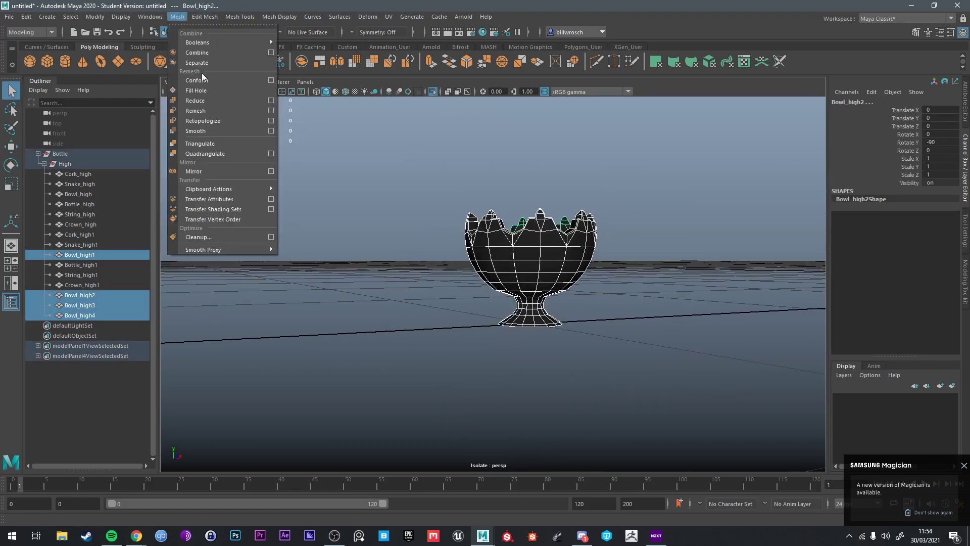
pyautogui.click(202, 62)
# Step: Merge the combined bowl's seam vertices with a distance threshold of 0.01 and return to object selection
pyautogui.click(202, 13)
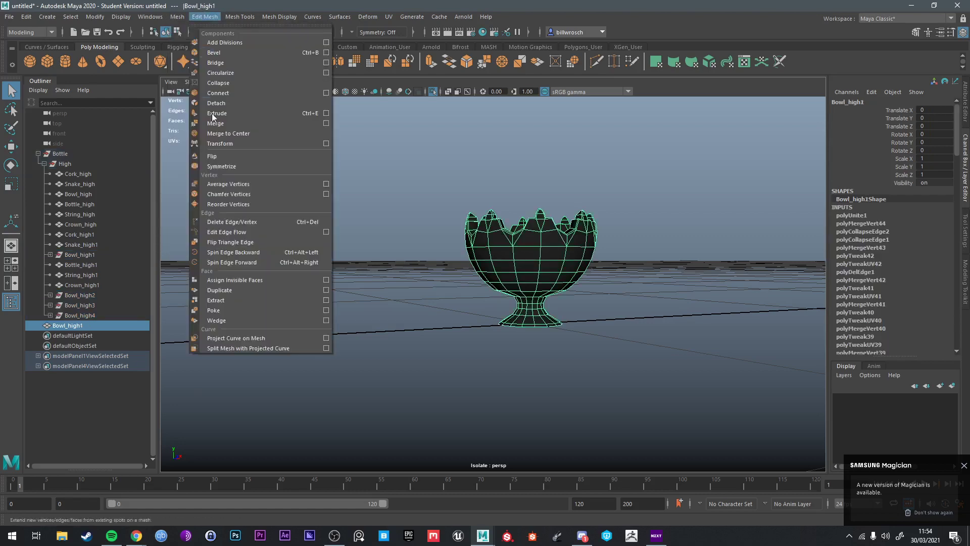
pyautogui.click(222, 130)
pyautogui.keyDown('alt'); pyautogui.moveTo(644, 205); pyautogui.dragTo(568, 223); pyautogui.keyUp('alt')
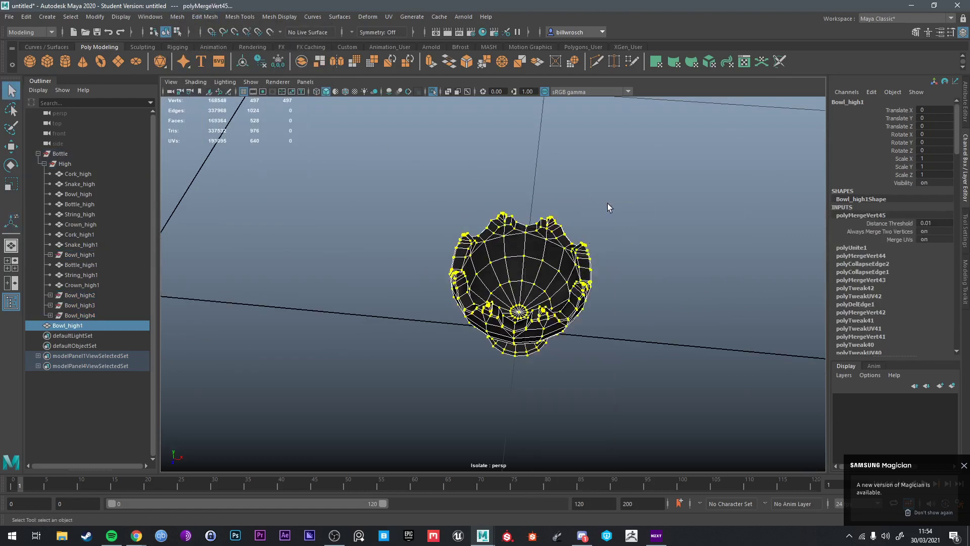
pyautogui.press('F8')
pyautogui.hotkey('ctrl', '1')
pyautogui.keyDown('alt'); pyautogui.moveTo(659, 281); pyautogui.dragTo(652, 280); pyautogui.keyUp('alt')
pyautogui.hotkey('ctrl', '1')
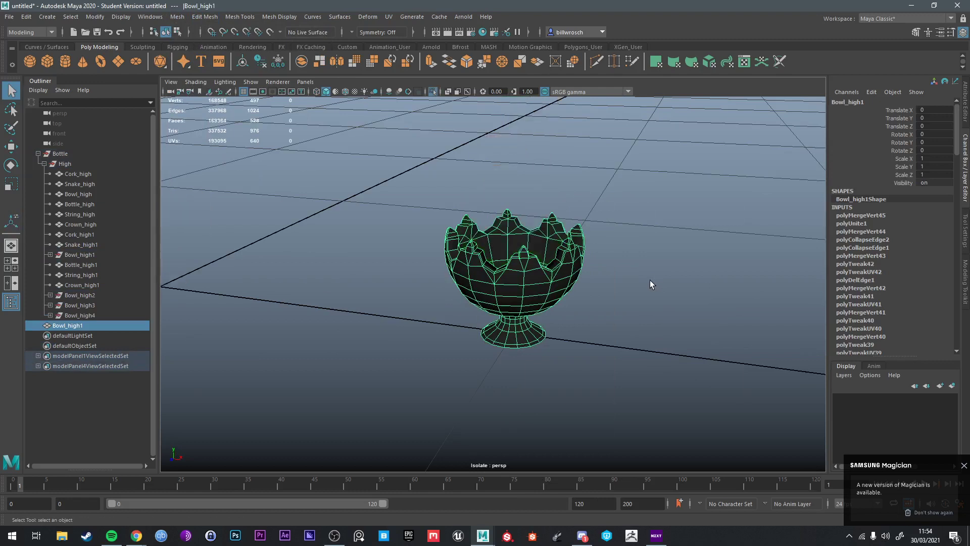
# Step: Delete the combined bowl's construction history
pyautogui.click(650, 280)
pyautogui.click(541, 299)
pyautogui.click(278, 60)
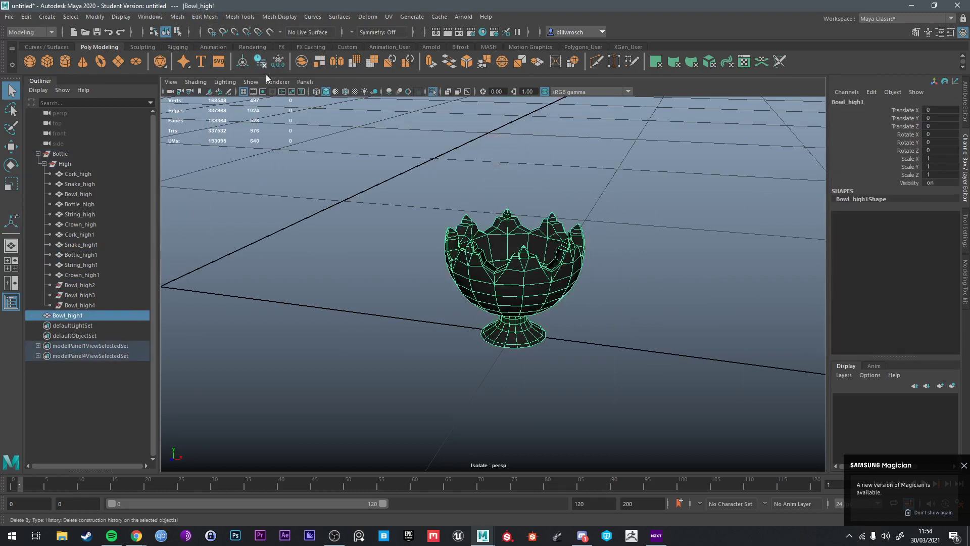
# Step: Move the six duplicated bottle meshes out of the High group and delete the leftover groups Bowl_high2, Bowl_high3 and Bowl_high4
pyautogui.click(82, 285)
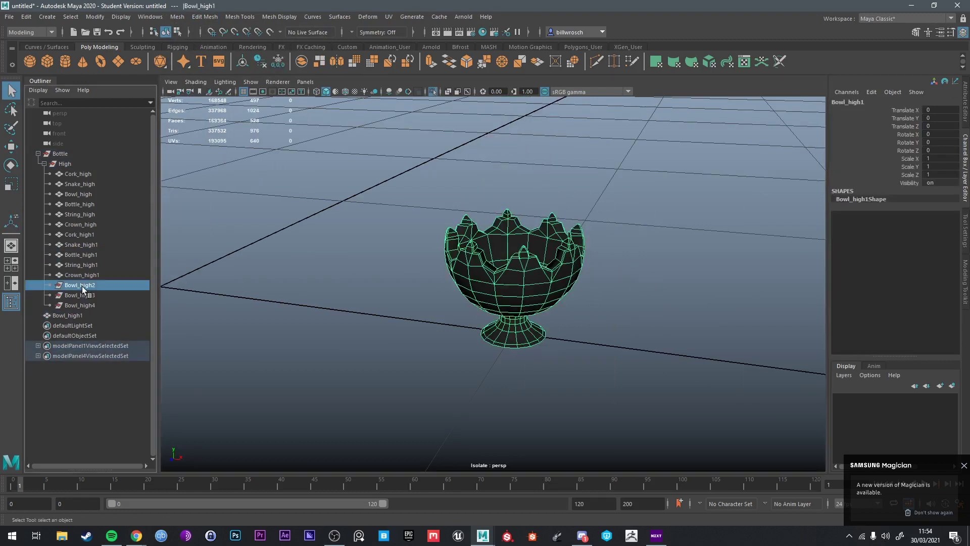
pyautogui.keyDown('shift'); pyautogui.click(82, 306); pyautogui.keyUp('shift')
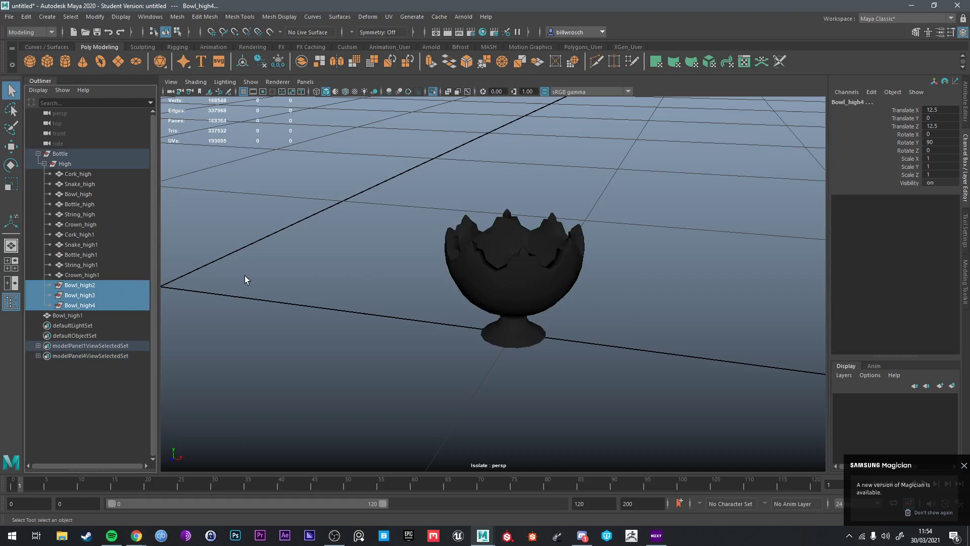
pyautogui.click(96, 234)
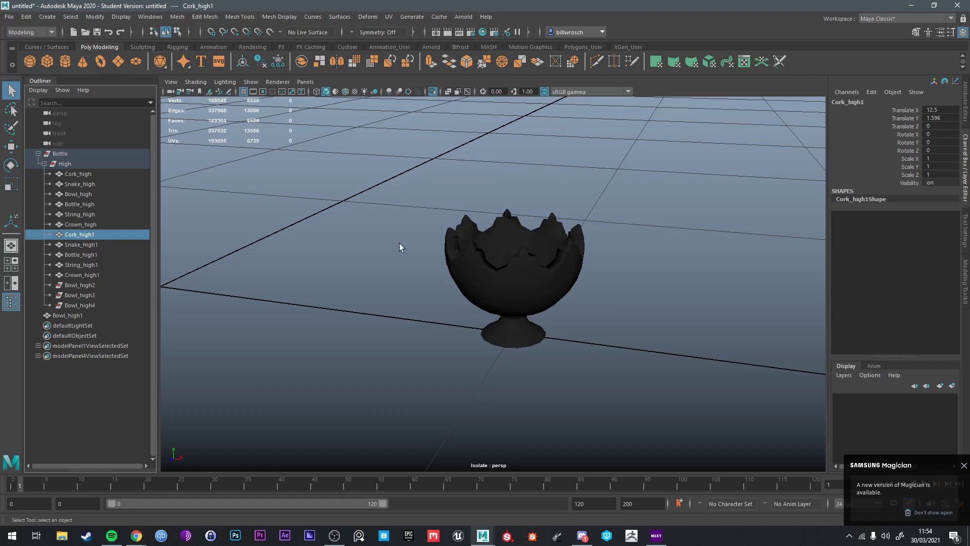
pyautogui.hotkey('ctrl', '1')
pyautogui.scroll(-4, 526, 246)
pyautogui.moveTo(461, 151); pyautogui.dragTo(601, 359)
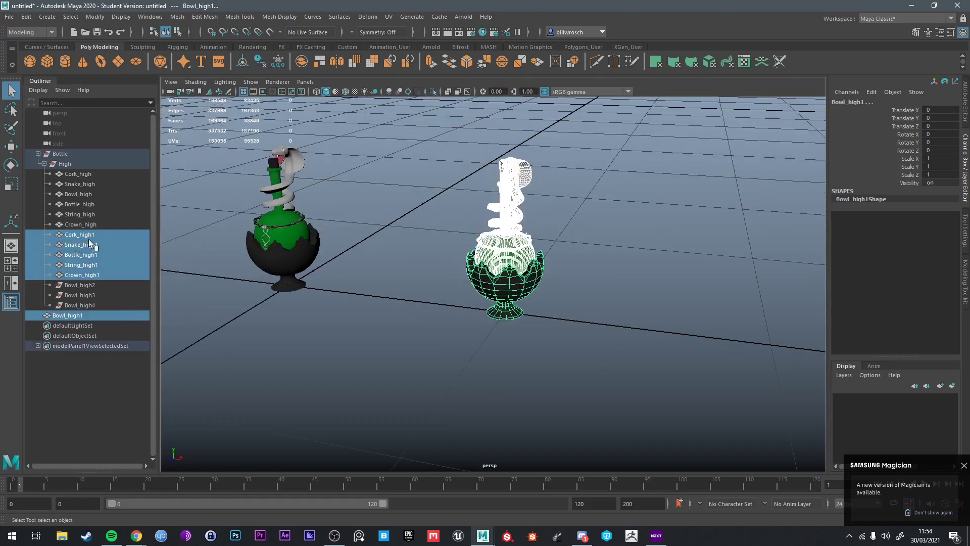
pyautogui.moveTo(82, 238); pyautogui.dragTo(65, 286, button='middle')
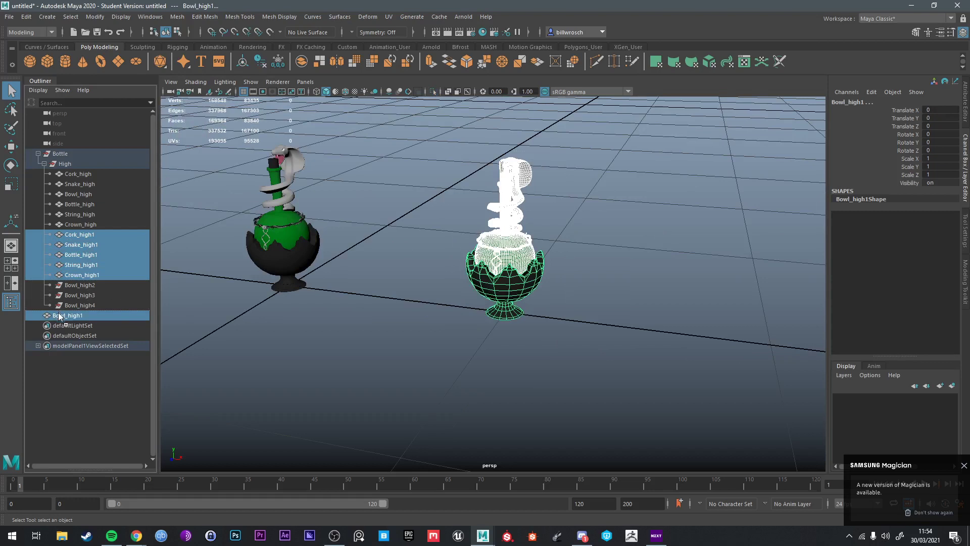
pyautogui.click(60, 307)
pyautogui.moveTo(58, 321); pyautogui.dragTo(90, 255, button='middle')
pyautogui.moveTo(91, 255); pyautogui.dragTo(84, 239)
pyautogui.press('Delete')
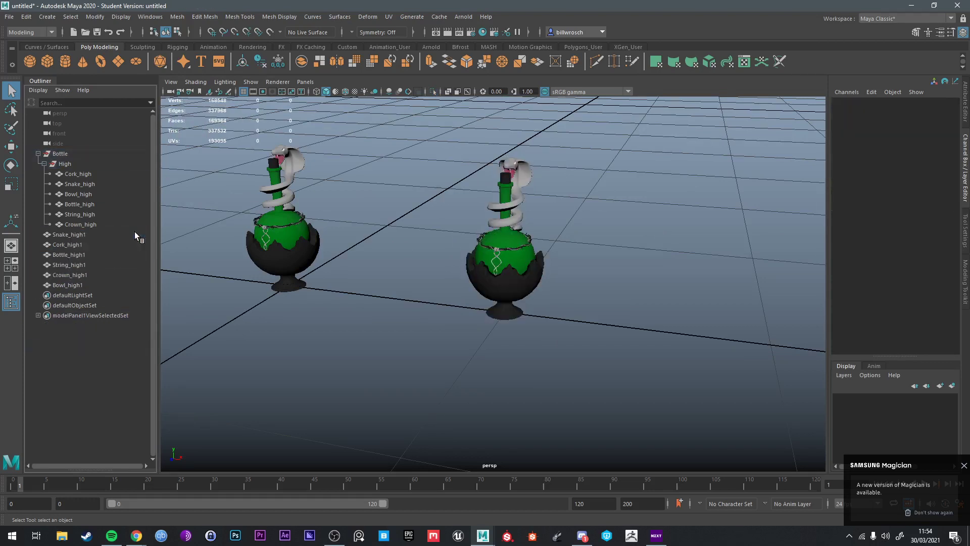
# Step: Group the six duplicated meshes, name the group Low and parent it under the Bottle group
pyautogui.click(67, 234)
pyautogui.keyDown('shift'); pyautogui.click(77, 286); pyautogui.keyUp('shift')
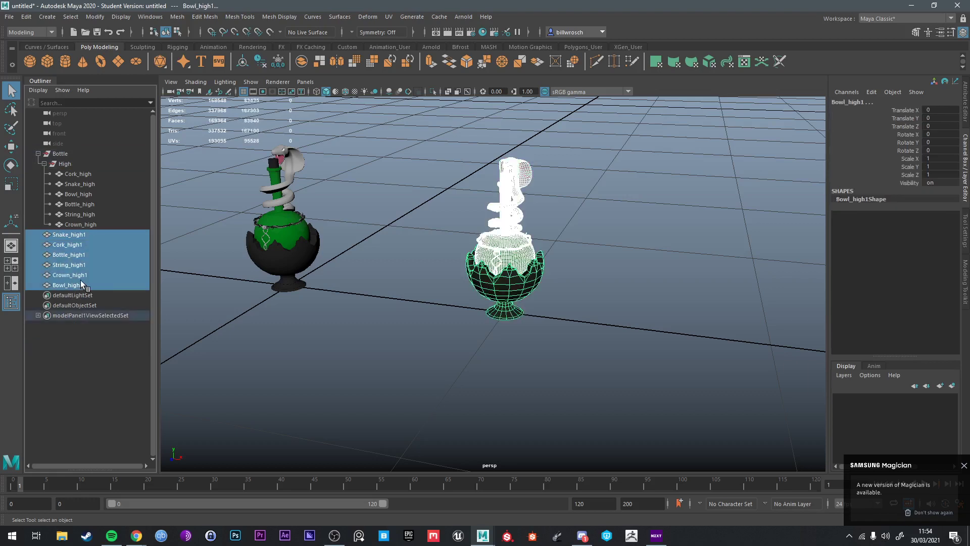
pyautogui.hotkey('ctrl', 'g')
pyautogui.doubleClick(56, 233)
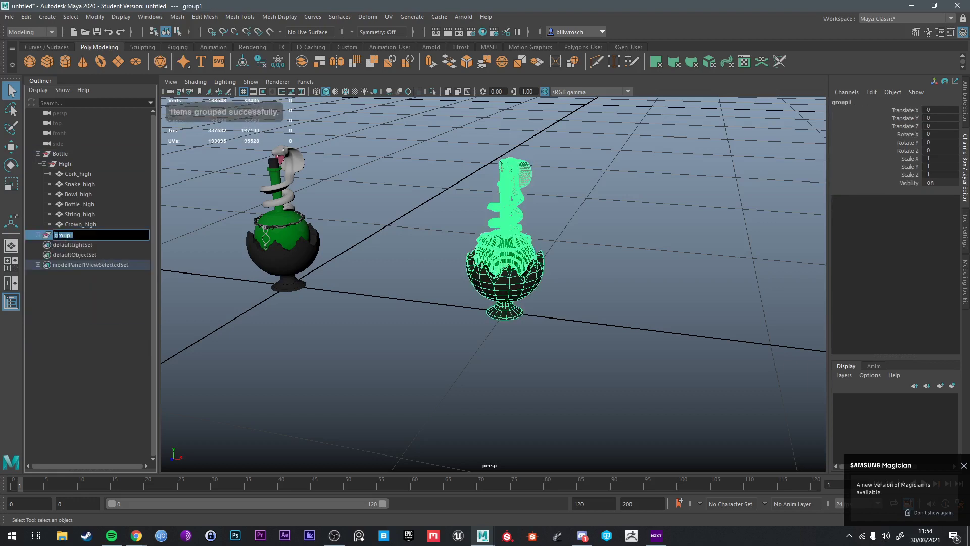
pyautogui.write('Low')
pyautogui.press('Return')
pyautogui.moveTo(59, 164); pyautogui.dragTo(48, 156, button='middle')
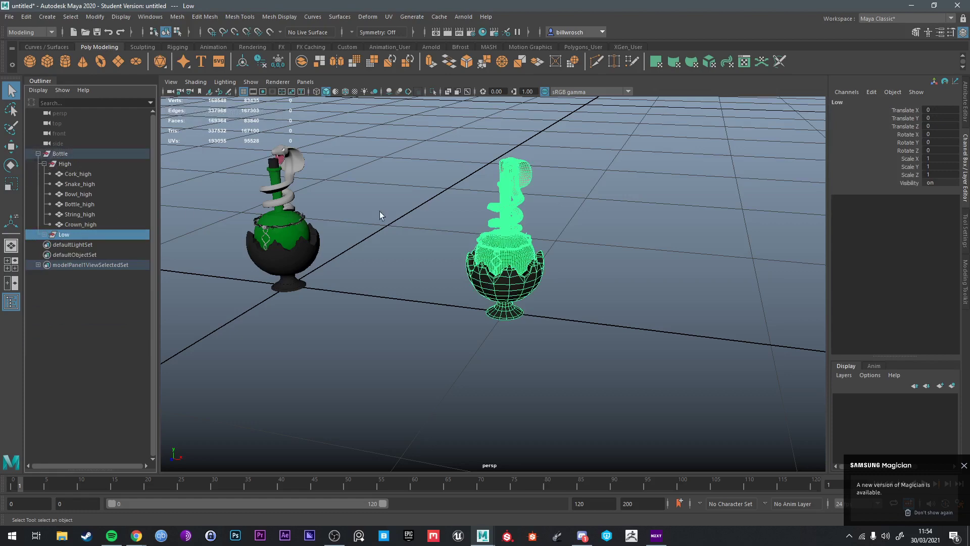
# Step: Rename the reduced bowl in the Low group to Bowl_low
pyautogui.keyDown('alt'); pyautogui.moveTo(399, 217); pyautogui.dragTo(528, 247); pyautogui.keyUp('alt')
pyautogui.click(540, 284)
pyautogui.scroll(5, 555, 295)
pyautogui.keyDown('alt'); pyautogui.moveTo(555, 298); pyautogui.dragTo(475, 298); pyautogui.keyUp('alt')
pyautogui.click(44, 235)
pyautogui.doubleClick(83, 294)
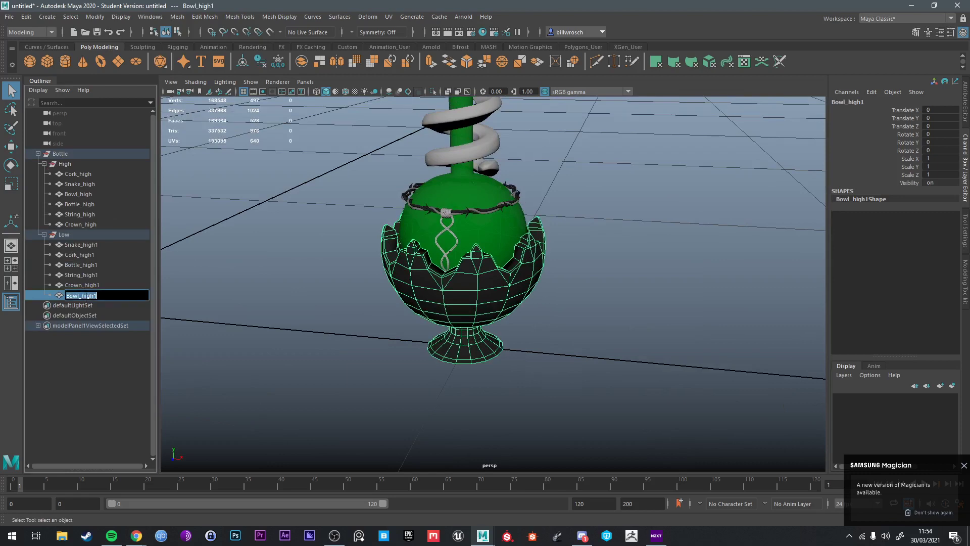
pyautogui.moveTo(81, 295); pyautogui.dragTo(105, 301)
pyautogui.press('Return')
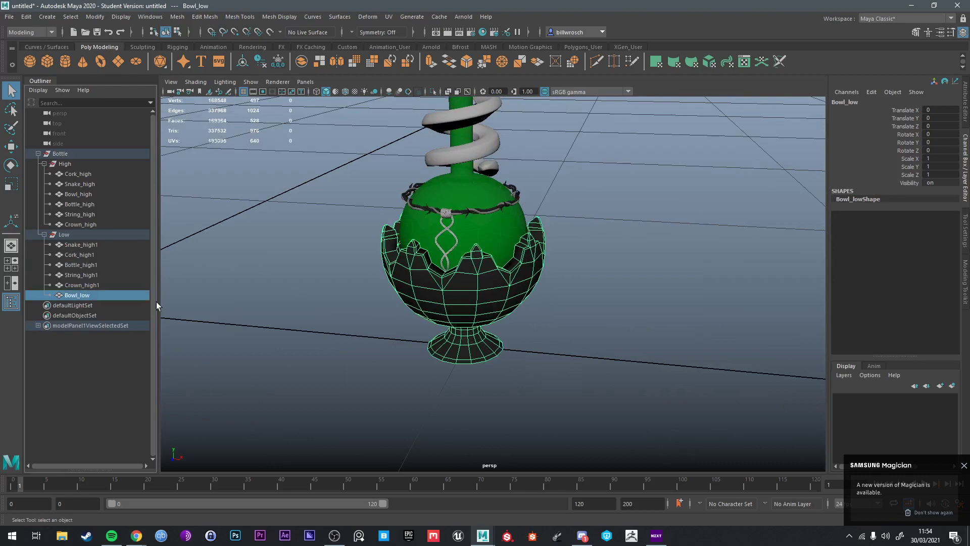
# Step: Examine the low bowl's outer surface and rim, and isolate it to inspect the edge flow at its inner bottom
pyautogui.keyDown('alt'); pyautogui.moveTo(427, 278); pyautogui.dragTo(517, 265); pyautogui.keyUp('alt')
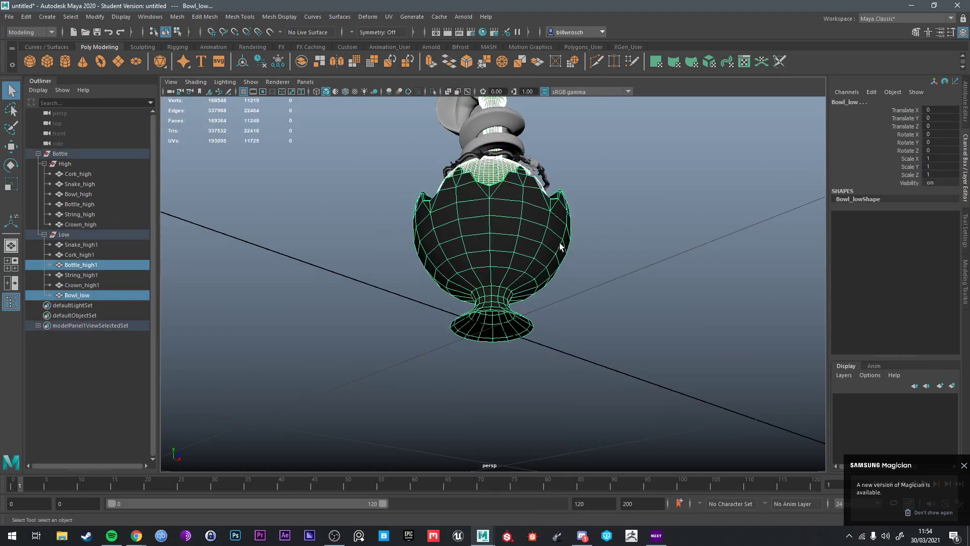
pyautogui.keyDown('alt'); pyautogui.moveTo(605, 222); pyautogui.dragTo(509, 354); pyautogui.keyUp('alt')
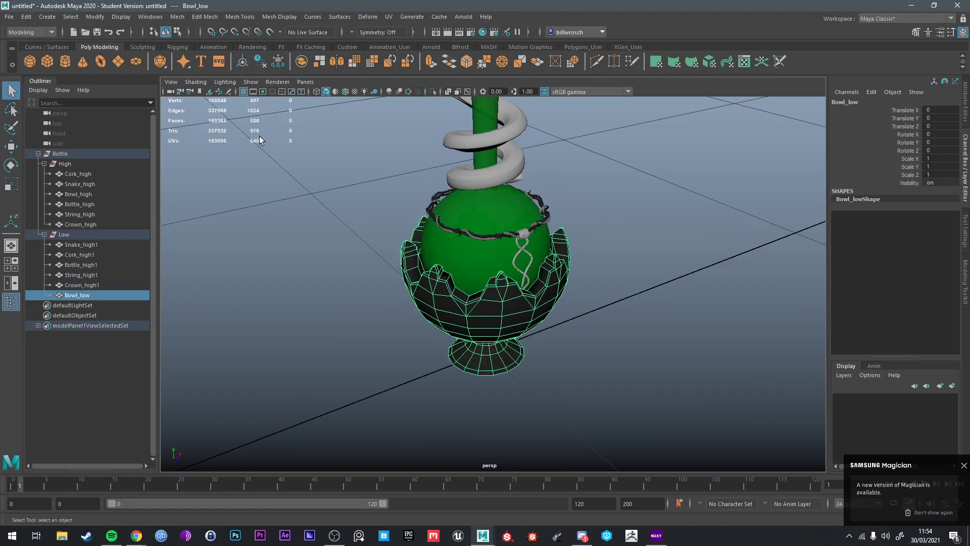
pyautogui.keyDown('alt'); pyautogui.moveTo(259, 136); pyautogui.dragTo(589, 281); pyautogui.keyUp('alt')
pyautogui.click(376, 323)
pyautogui.click(544, 321)
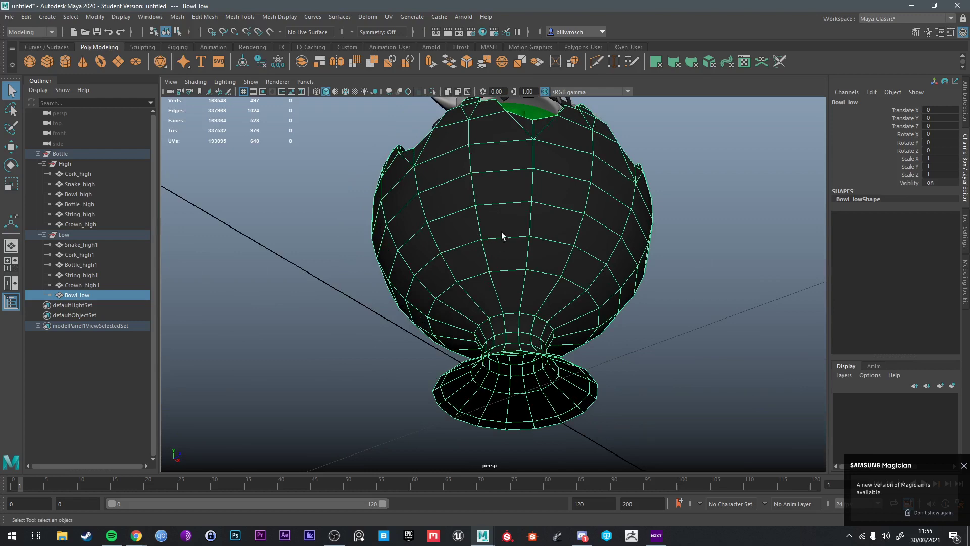
pyautogui.keyDown('alt'); pyautogui.moveTo(503, 234); pyautogui.dragTo(623, 282); pyautogui.keyUp('alt')
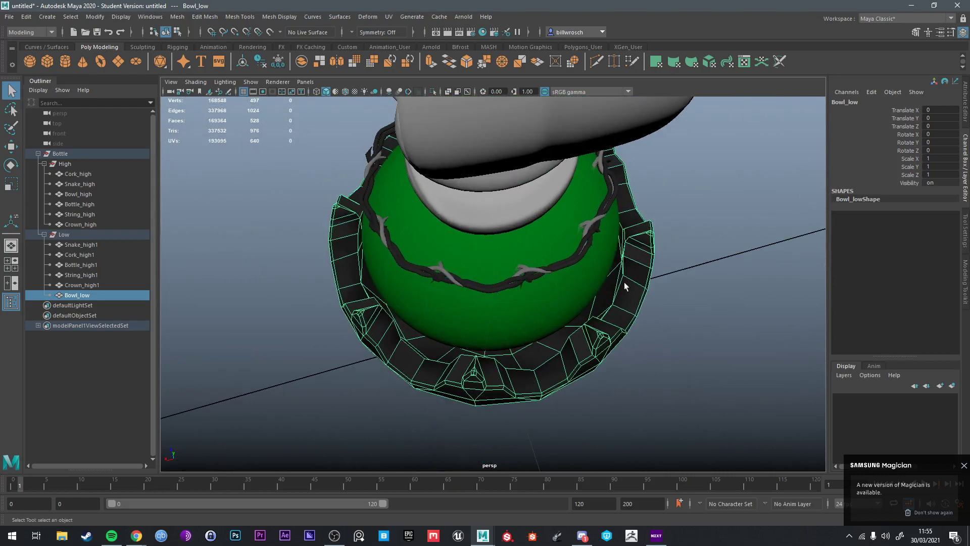
pyautogui.hotkey('ctrl', '1')
pyautogui.scroll(5, 541, 302)
pyautogui.keyDown('alt'); pyautogui.moveTo(539, 302); pyautogui.dragTo(455, 280); pyautogui.keyUp('alt')
pyautogui.scroll(3, 457, 280)
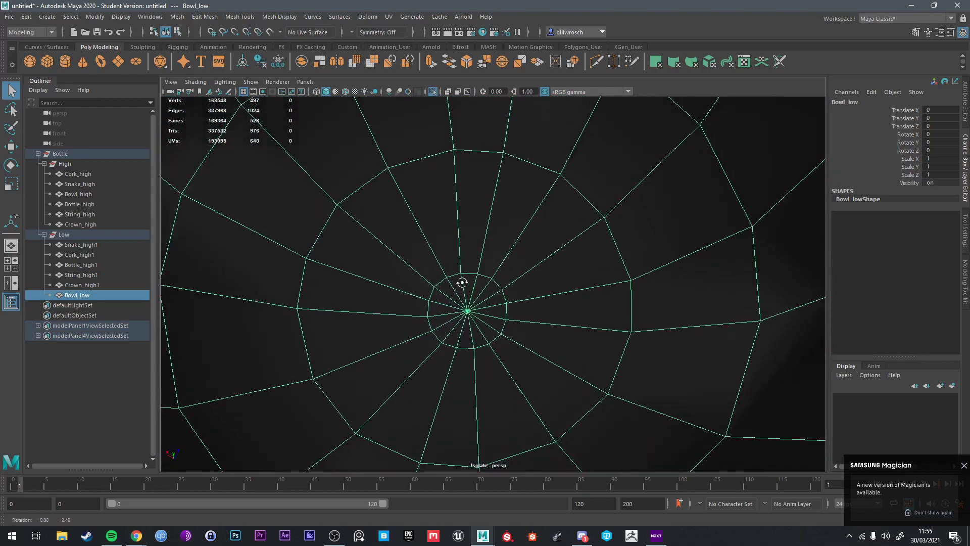
pyautogui.keyDown('alt'); pyautogui.moveTo(461, 283); pyautogui.dragTo(474, 273, button='middle'); pyautogui.keyUp('alt')
pyautogui.scroll(-3, 472, 272)
pyautogui.keyDown('alt'); pyautogui.moveTo(472, 272); pyautogui.dragTo(508, 317); pyautogui.keyUp('alt')
pyautogui.scroll(-2, 474, 264)
# Step: Merge the innermost vertex ring at the bottom inside the low bowl into its centre vertex
pyautogui.moveTo(512, 317); pyautogui.dragTo(514, 242, button='right')
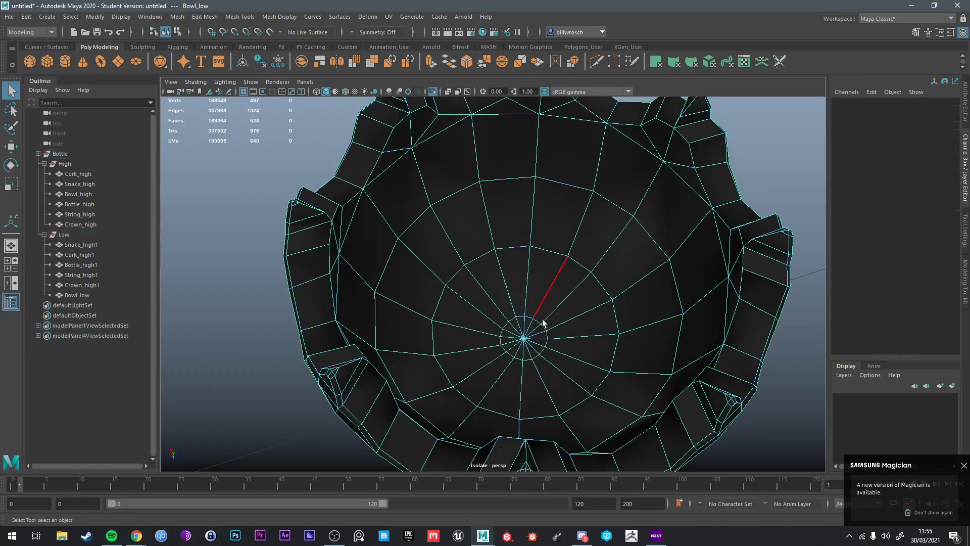
pyautogui.doubleClick(518, 317)
pyautogui.scroll(4, 530, 322)
pyautogui.keyDown('alt'); pyautogui.moveTo(530, 322); pyautogui.dragTo(510, 299, button='middle'); pyautogui.keyUp('alt')
pyautogui.keyDown('ctrl'); pyautogui.moveTo(510, 298); pyautogui.dragTo(445, 298, button='right'); pyautogui.keyUp('ctrl')
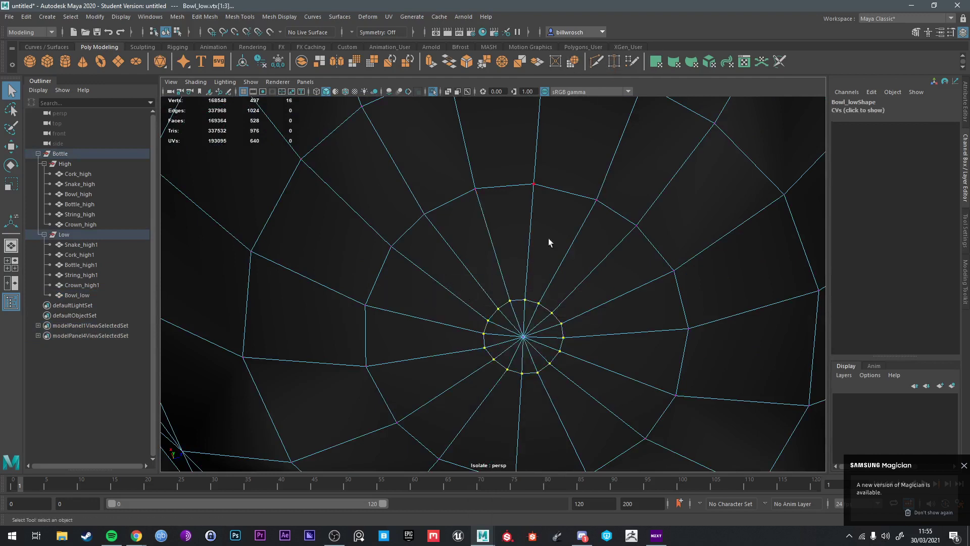
pyautogui.press('g')
pyautogui.moveTo(523, 336); pyautogui.dragTo(532, 245)
pyautogui.moveTo(532, 245); pyautogui.dragTo(570, 220, button='right')
# Step: Delete the edge loop just above the outer rim of the bowl's foot and show all the meshes again
pyautogui.scroll(-3, 567, 243)
pyautogui.keyDown('alt'); pyautogui.moveTo(561, 298); pyautogui.dragTo(585, 202); pyautogui.keyUp('alt')
pyautogui.keyDown('alt'); pyautogui.moveTo(585, 202); pyautogui.dragTo(610, 224, button='middle'); pyautogui.keyUp('alt')
pyautogui.keyDown('alt'); pyautogui.moveTo(611, 225); pyautogui.dragTo(457, 257); pyautogui.keyUp('alt')
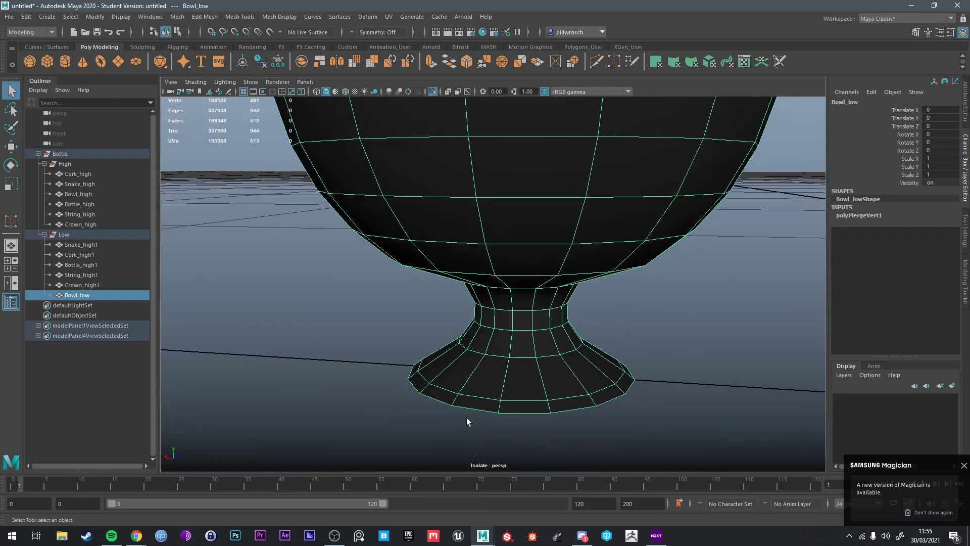
pyautogui.moveTo(457, 255); pyautogui.dragTo(456, 233, button='right')
pyautogui.doubleClick(477, 395)
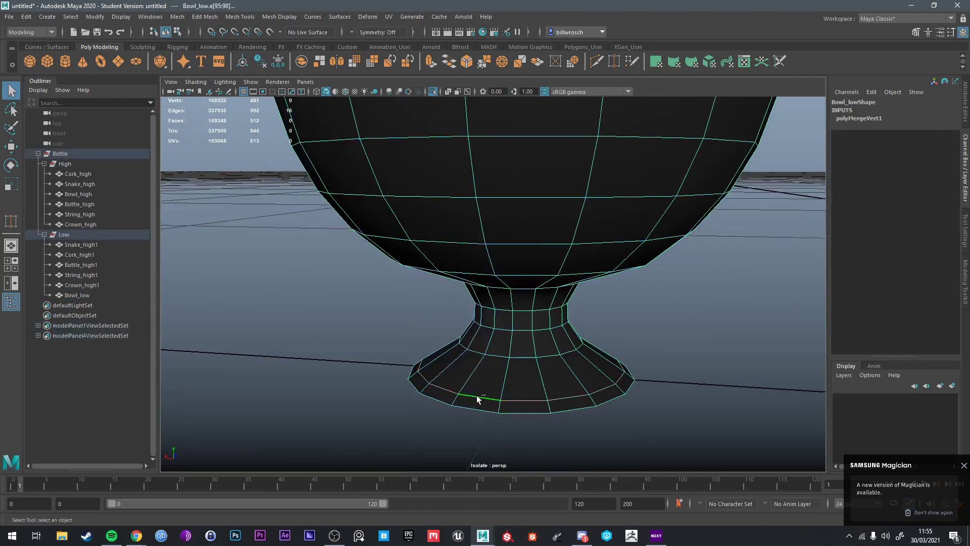
pyautogui.keyDown('shift'); pyautogui.moveTo(477, 395); pyautogui.dragTo(490, 362, button='right'); pyautogui.keyUp('shift')
pyautogui.scroll(-5, 540, 223)
pyautogui.hotkey('ctrl', '1')
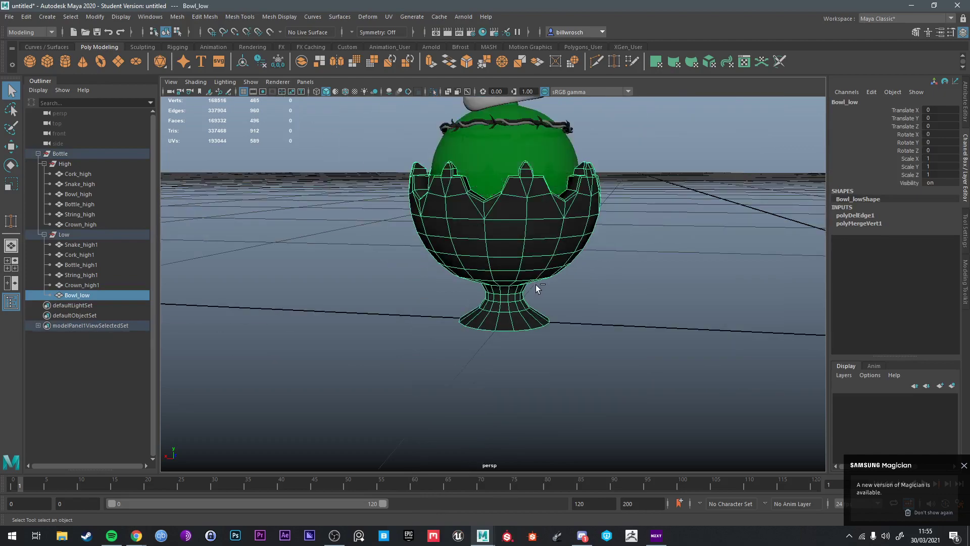
# Step: Isolate the duplicated glass bottle mesh Bottle_high1 and inspect its neck and round body
pyautogui.keyDown('alt'); pyautogui.moveTo(583, 222); pyautogui.dragTo(553, 354); pyautogui.keyUp('alt')
pyautogui.click(511, 290)
pyautogui.keyDown('alt'); pyautogui.moveTo(511, 290); pyautogui.dragTo(504, 289); pyautogui.keyUp('alt')
pyautogui.hotkey('ctrl', '1')
pyautogui.keyDown('alt'); pyautogui.moveTo(504, 290); pyautogui.dragTo(493, 356, button='middle'); pyautogui.keyUp('alt')
pyautogui.keyDown('alt'); pyautogui.moveTo(493, 357); pyautogui.dragTo(501, 310); pyautogui.keyUp('alt')
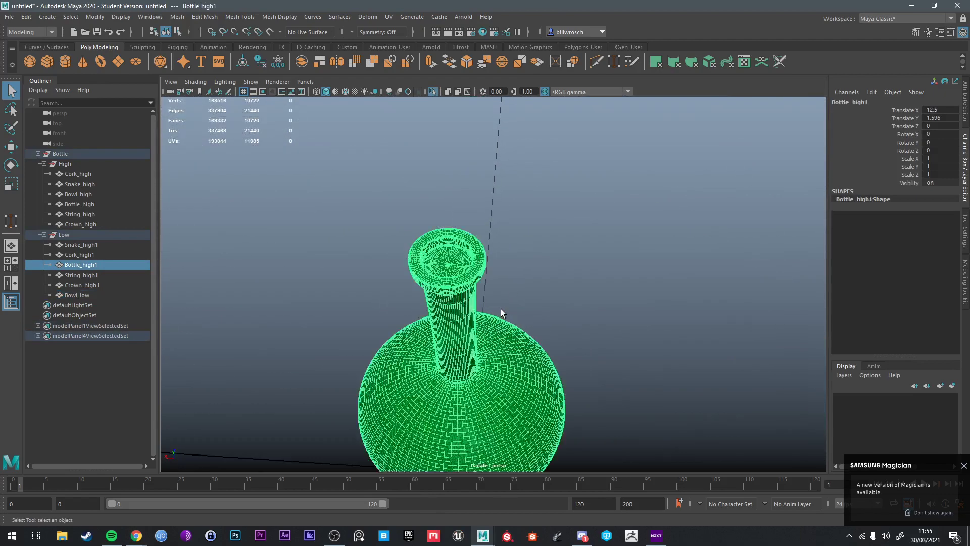
pyautogui.scroll(2, 501, 310)
pyautogui.keyDown('alt'); pyautogui.moveTo(501, 310); pyautogui.dragTo(533, 287, button='middle'); pyautogui.keyUp('alt')
pyautogui.keyDown('alt'); pyautogui.moveTo(532, 286); pyautogui.dragTo(496, 283); pyautogui.keyUp('alt')
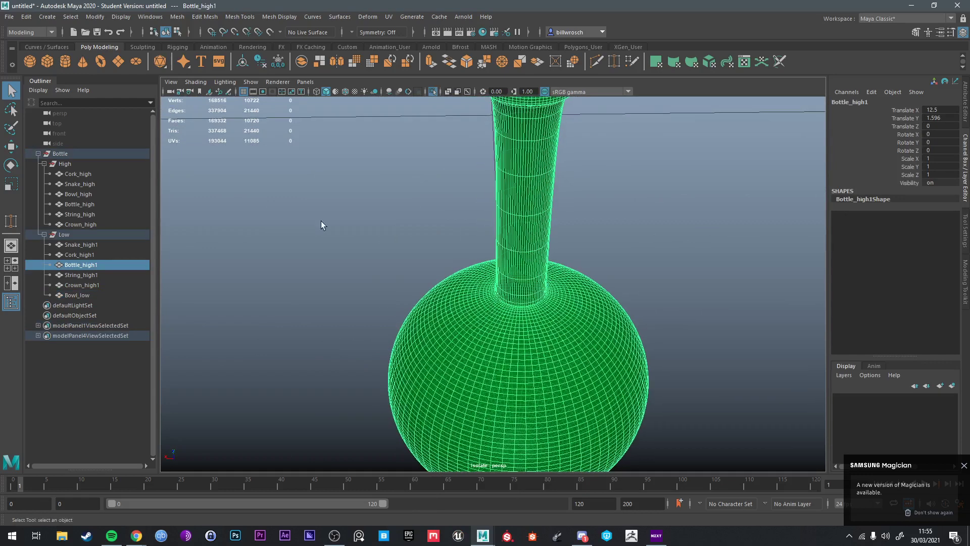
pyautogui.click(184, 18)
pyautogui.click(206, 110)
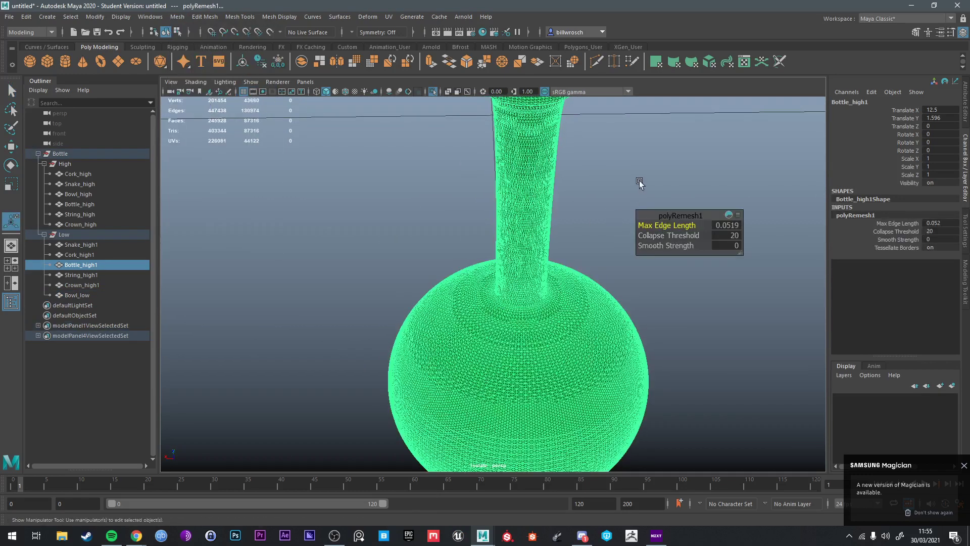
pyautogui.hotkey('ctrl', 'z')
# Step: Apply Reduce to the bottle mesh with a percentage of about 78.3 and check the edge flow at its bottom pole
pyautogui.click(178, 16)
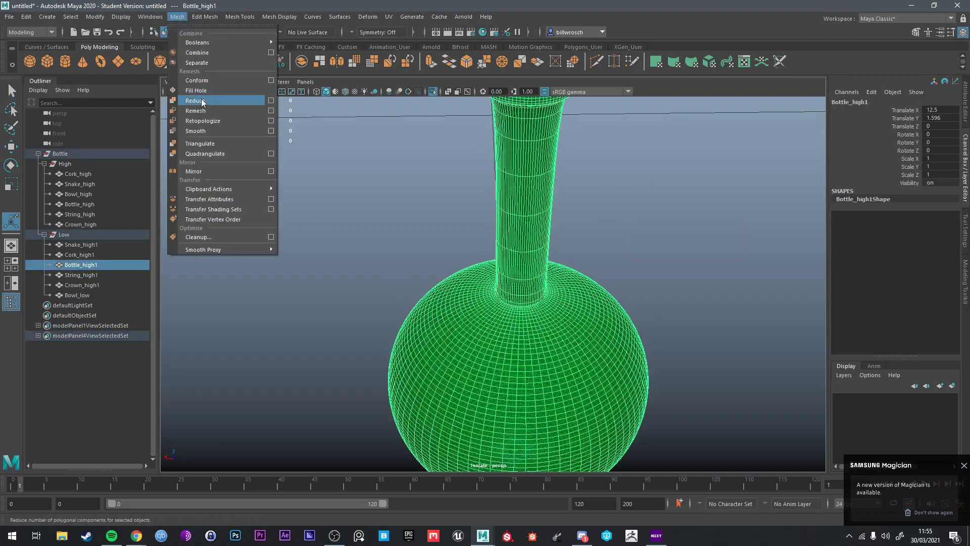
pyautogui.click(201, 102)
pyautogui.keyDown('alt'); pyautogui.moveTo(584, 323); pyautogui.dragTo(758, 235); pyautogui.keyUp('alt')
pyautogui.keyDown('alt'); pyautogui.moveTo(520, 191); pyautogui.dragTo(678, 283); pyautogui.keyUp('alt')
pyautogui.moveTo(676, 236); pyautogui.dragTo(651, 236)
pyautogui.keyDown('alt'); pyautogui.moveTo(522, 245); pyautogui.dragTo(492, 240); pyautogui.keyUp('alt')
pyautogui.scroll(3, 494, 240)
pyautogui.scroll(5, 494, 240)
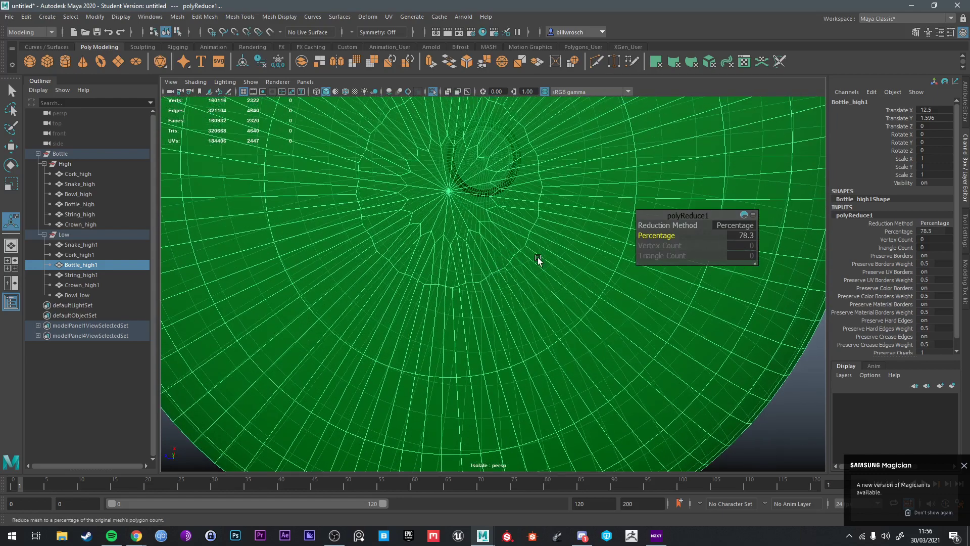
pyautogui.keyDown('alt'); pyautogui.moveTo(538, 257); pyautogui.dragTo(536, 267); pyautogui.keyUp('alt')
# Step: Set the bottle's reduction percentage to 70
pyautogui.moveTo(659, 236)
pyautogui.mouseDown()
pyautogui.moveTo(597, 244)
pyautogui.moveTo(656, 245)
pyautogui.mouseUp()
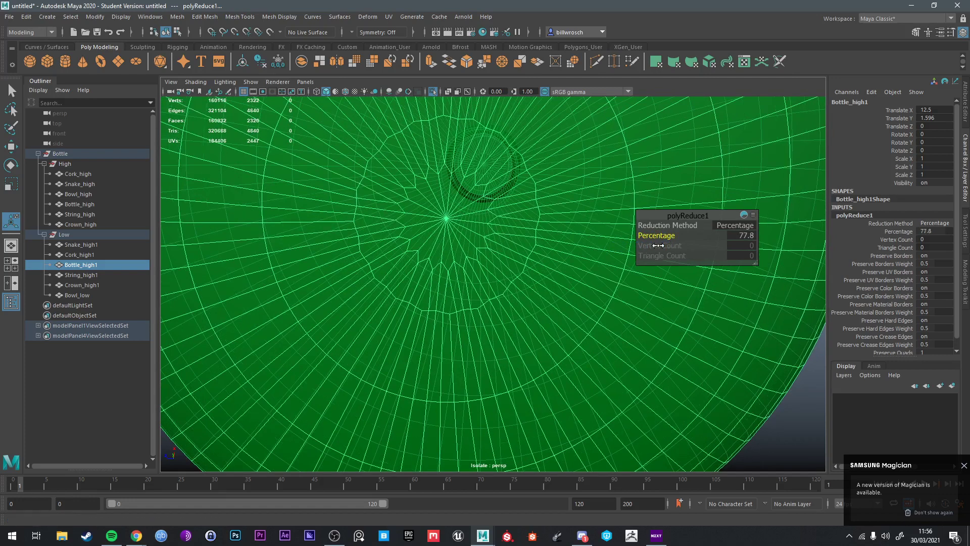
pyautogui.click(746, 236)
pyautogui.write('7')
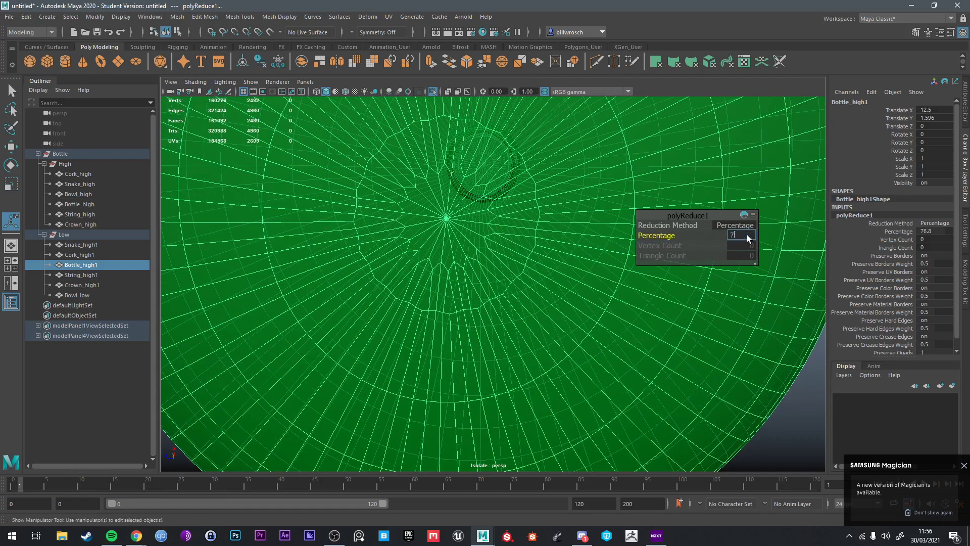
pyautogui.write('0')
pyautogui.press('Return')
# Step: Select every second lengthwise edge loop of the bottle, where they end in a zigzag around the bottom pole, and delete them
pyautogui.keyDown('alt'); pyautogui.moveTo(553, 241); pyautogui.dragTo(472, 252); pyautogui.keyUp('alt')
pyautogui.press('q')
pyautogui.moveTo(458, 241); pyautogui.dragTo(475, 219, button='right')
pyautogui.click(426, 212)
pyautogui.hotkey('ctrl', '1')
pyautogui.keyDown('alt'); pyautogui.moveTo(462, 244); pyautogui.dragTo(477, 222); pyautogui.keyUp('alt')
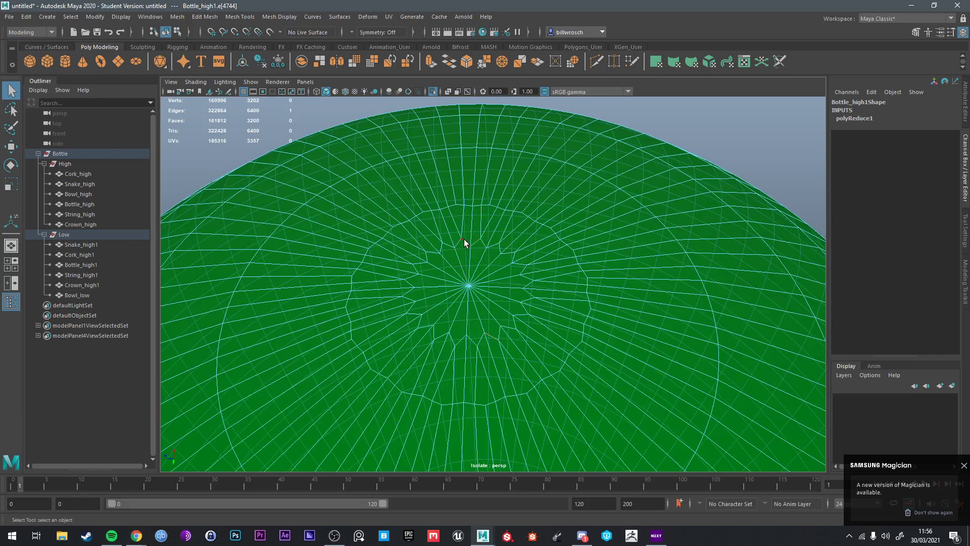
pyautogui.doubleClick(439, 250)
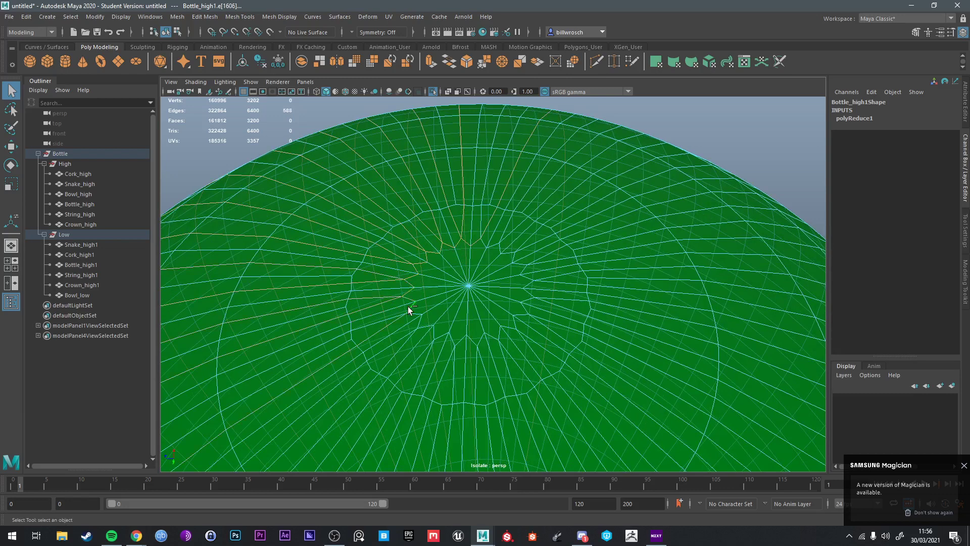
pyautogui.keyDown('shift'); pyautogui.doubleClick(444, 335); pyautogui.keyUp('shift')
pyautogui.keyDown('shift'); pyautogui.doubleClick(459, 340); pyautogui.keyUp('shift')
pyautogui.keyDown('shift'); pyautogui.doubleClick(528, 292); pyautogui.keyUp('shift')
pyautogui.keyDown('alt'); pyautogui.moveTo(528, 292); pyautogui.dragTo(539, 318); pyautogui.keyUp('alt')
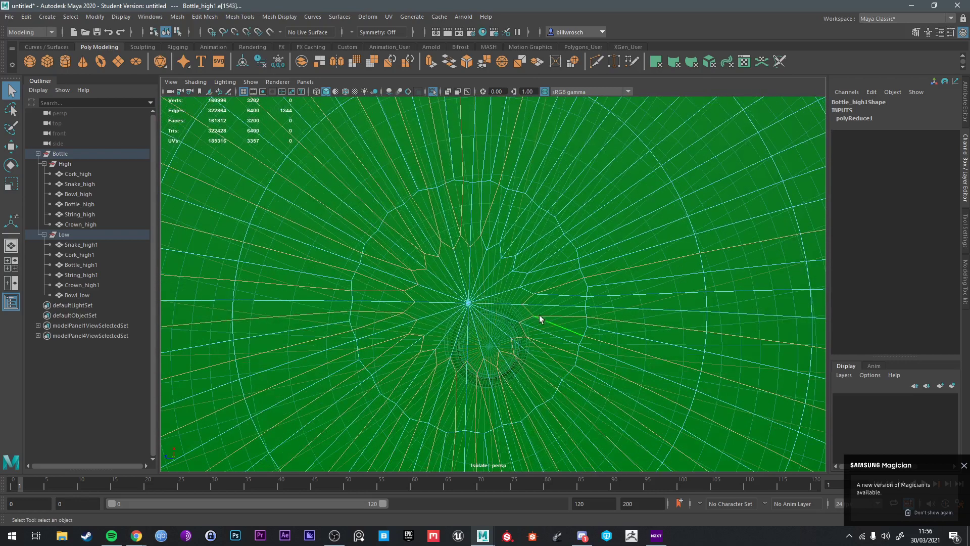
pyautogui.keyDown('shift'); pyautogui.doubleClick(525, 292); pyautogui.keyUp('shift')
pyautogui.press('Delete')
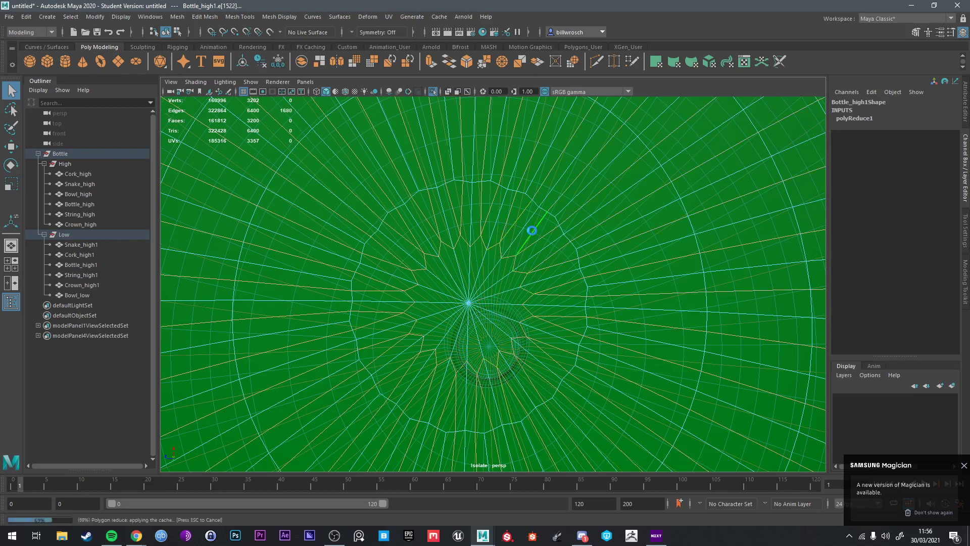
pyautogui.scroll(-5, 531, 224)
pyautogui.keyDown('alt'); pyautogui.moveTo(503, 230); pyautogui.dragTo(541, 213); pyautogui.keyUp('alt')
pyautogui.keyDown('alt'); pyautogui.moveTo(541, 213); pyautogui.dragTo(540, 247, button='middle'); pyautogui.keyUp('alt')
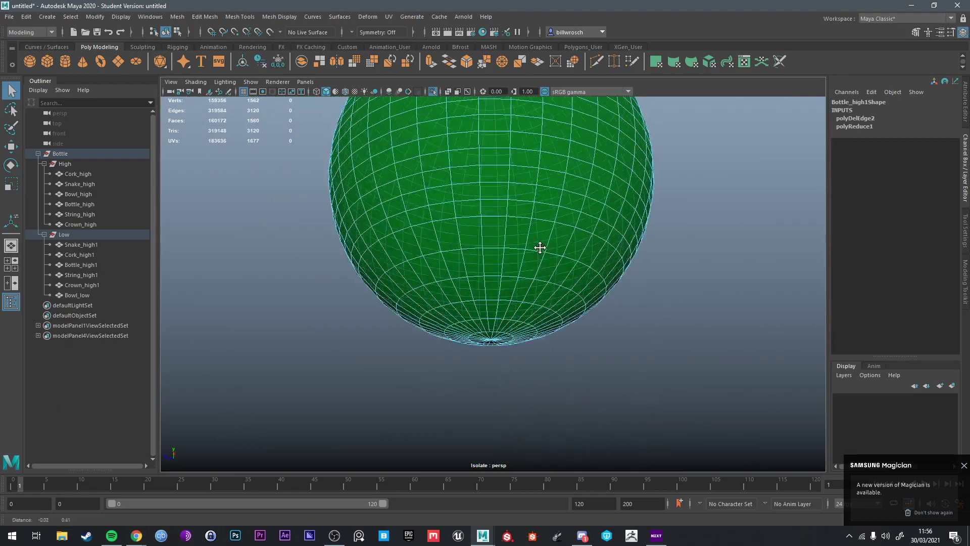
pyautogui.keyDown('alt'); pyautogui.moveTo(540, 247); pyautogui.dragTo(496, 252); pyautogui.keyUp('alt')
pyautogui.scroll(-3, 507, 242)
pyautogui.scroll(6, 507, 251)
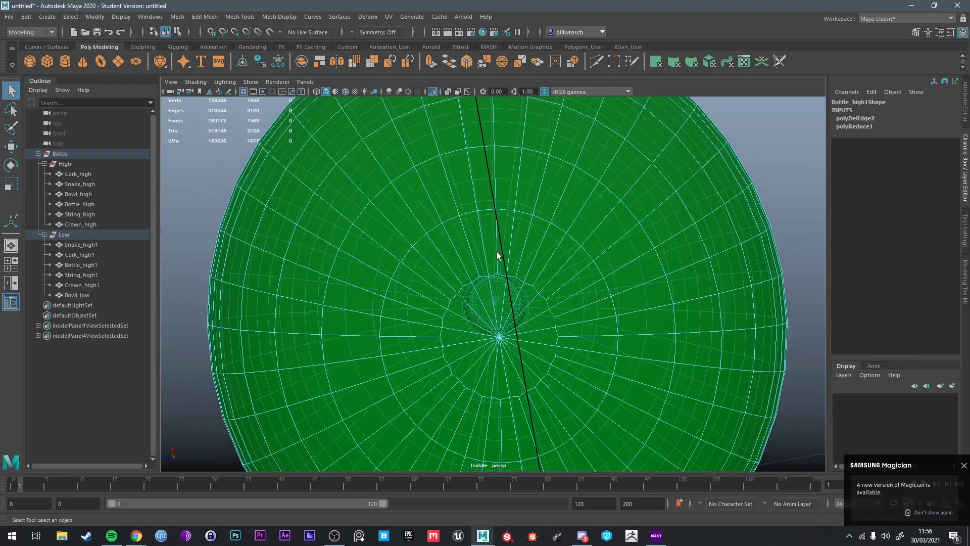
pyautogui.doubleClick(499, 250)
pyautogui.click(121, 17)
pyautogui.click(144, 44)
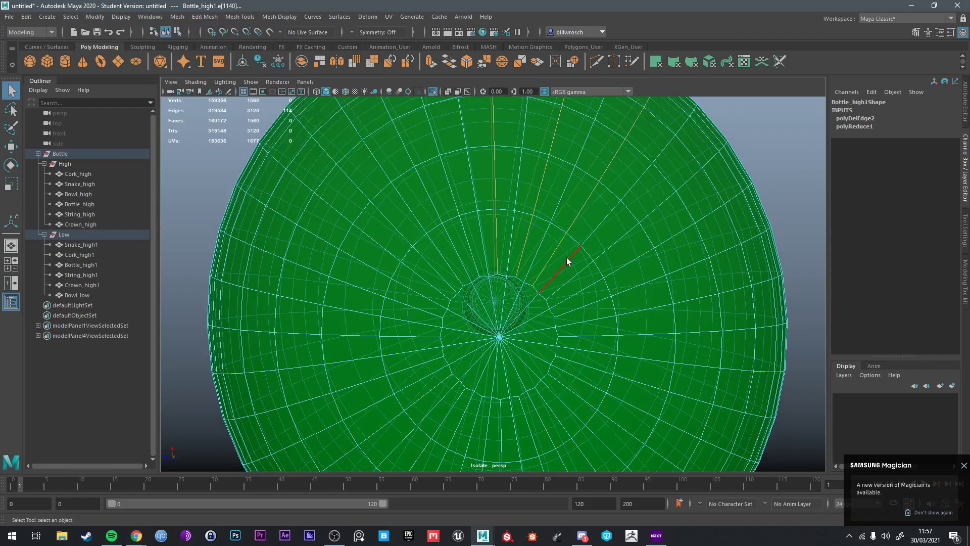
# Step: Set the transparency of the bottle's Bottle_Poison material to zero so that it is fully opaque
pyautogui.keyDown('alt'); pyautogui.moveTo(568, 263); pyautogui.dragTo(598, 215); pyautogui.keyUp('alt')
pyautogui.moveTo(598, 215); pyautogui.dragTo(643, 199, button='right')
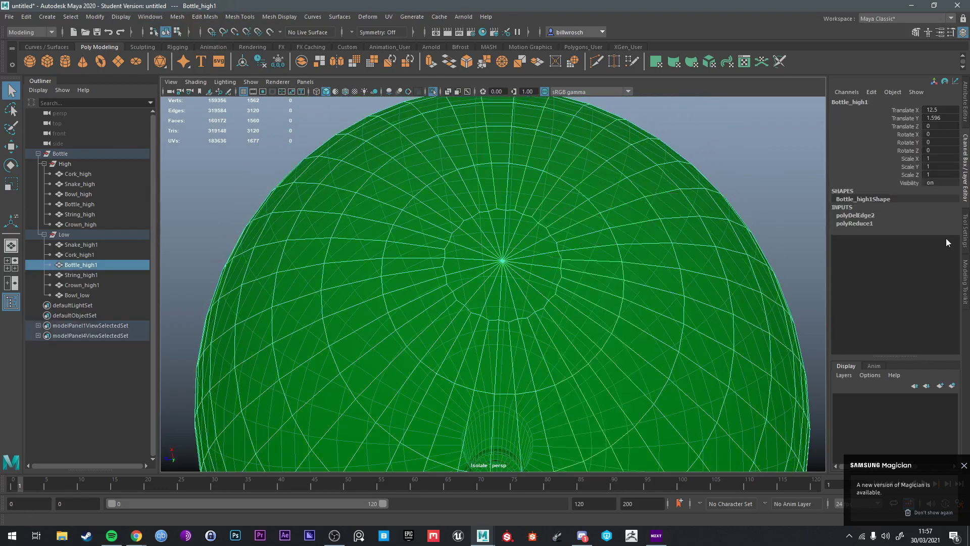
pyautogui.click(964, 232)
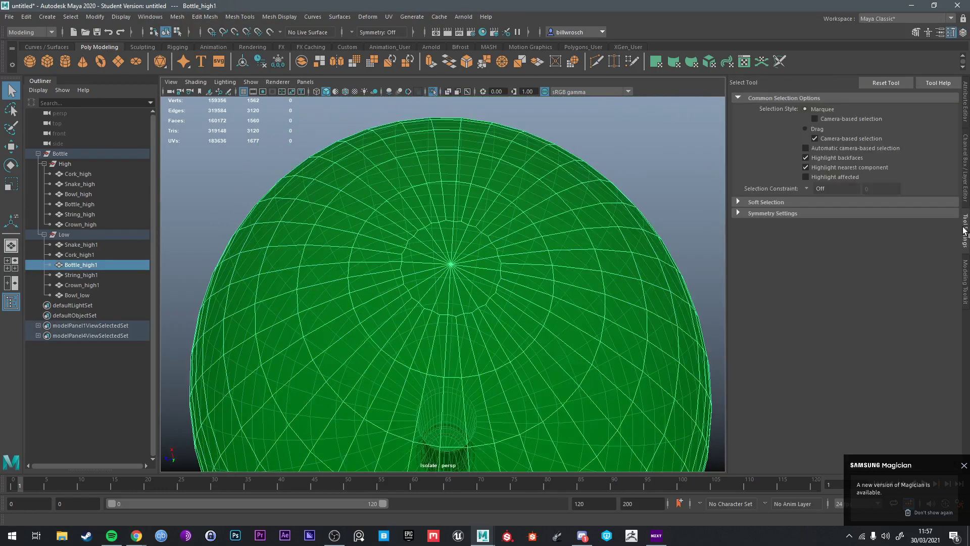
pyautogui.click(963, 172)
pyautogui.click(966, 96)
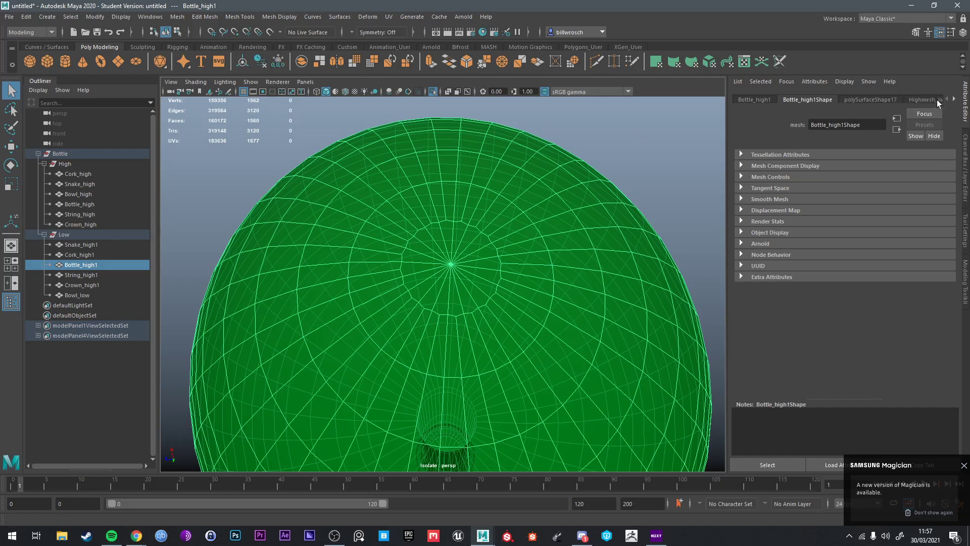
pyautogui.click(953, 100)
pyautogui.click(932, 101)
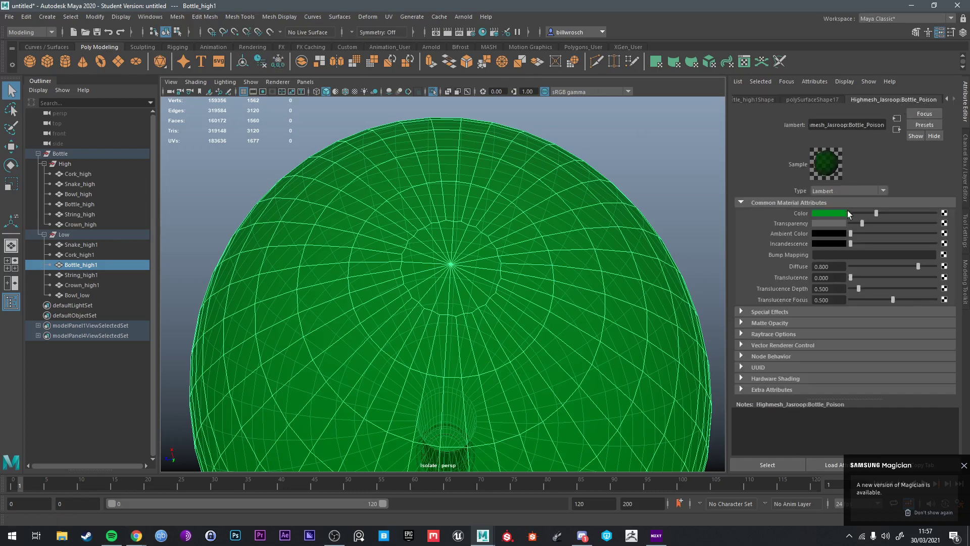
pyautogui.moveTo(863, 225); pyautogui.dragTo(850, 224)
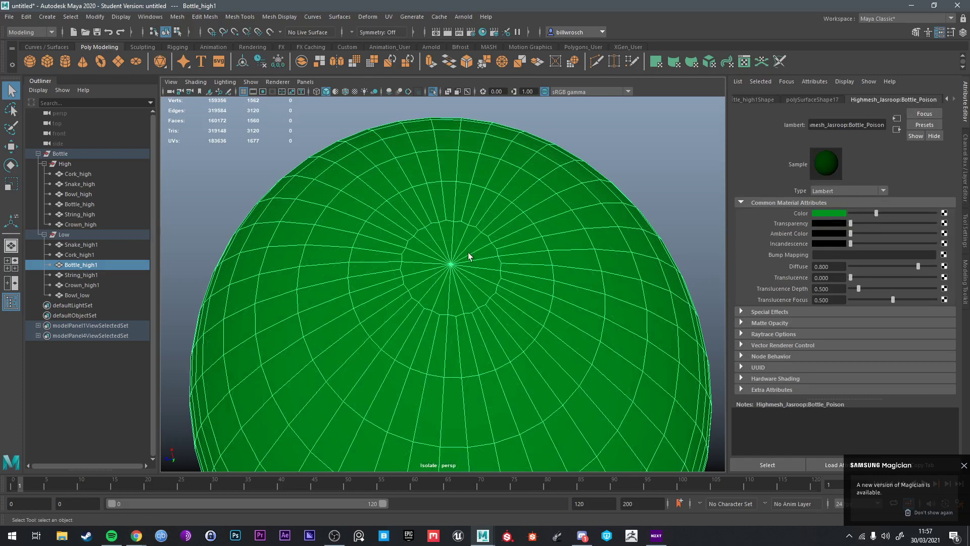
# Step: Select every second lengthwise edge loop of the bottle, working around the bottom pole where they stop at the innermost ring
pyautogui.moveTo(461, 260); pyautogui.dragTo(448, 231, button='right')
pyautogui.scroll(3, 446, 211)
pyautogui.doubleClick(456, 193)
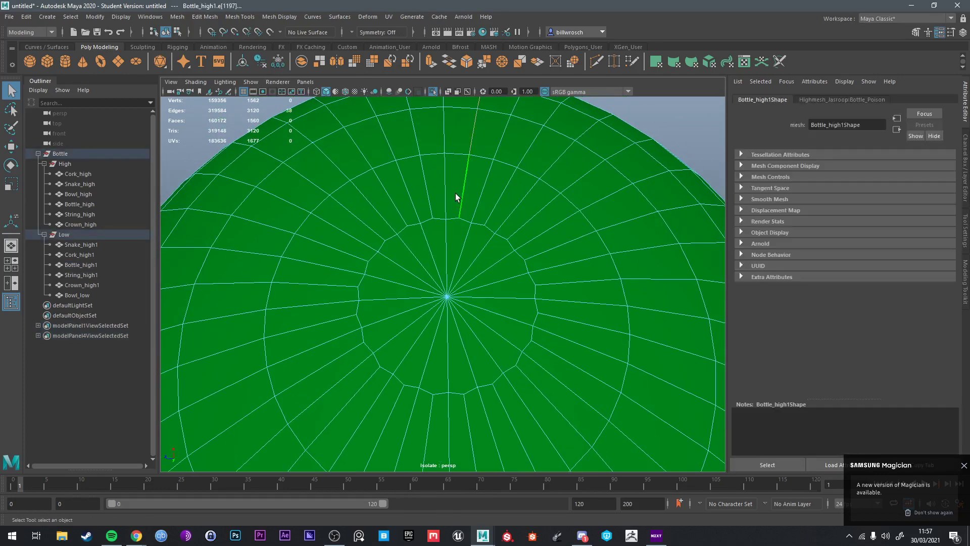
pyautogui.keyDown('shift'); pyautogui.doubleClick(433, 197); pyautogui.keyUp('shift')
pyautogui.keyDown('shift'); pyautogui.doubleClick(346, 287); pyautogui.keyUp('shift')
pyautogui.keyDown('shift'); pyautogui.doubleClick(335, 316); pyautogui.keyUp('shift')
pyautogui.keyDown('shift'); pyautogui.doubleClick(365, 374); pyautogui.keyUp('shift')
pyautogui.keyDown('shift'); pyautogui.doubleClick(411, 390); pyautogui.keyUp('shift')
pyautogui.keyDown('shift'); pyautogui.doubleClick(432, 406); pyautogui.keyUp('shift')
pyautogui.keyDown('shift'); pyautogui.doubleClick(466, 405); pyautogui.keyUp('shift')
pyautogui.keyDown('shift'); pyautogui.doubleClick(501, 396); pyautogui.keyUp('shift')
pyautogui.keyDown('shift'); pyautogui.doubleClick(526, 379); pyautogui.keyUp('shift')
pyautogui.keyDown('shift'); pyautogui.doubleClick(557, 321); pyautogui.keyUp('shift')
pyautogui.keyDown('shift'); pyautogui.doubleClick(562, 294); pyautogui.keyUp('shift')
pyautogui.keyDown('shift'); pyautogui.doubleClick(552, 262); pyautogui.keyUp('shift')
pyautogui.keyDown('shift'); pyautogui.doubleClick(522, 232); pyautogui.keyUp('shift')
# Step: Try deleting the selected lengthwise loops, check the spacing on the underside and undo the deletion
pyautogui.keyDown('alt'); pyautogui.moveTo(417, 255); pyautogui.dragTo(447, 234, button='middle'); pyautogui.keyUp('alt')
pyautogui.press('Delete')
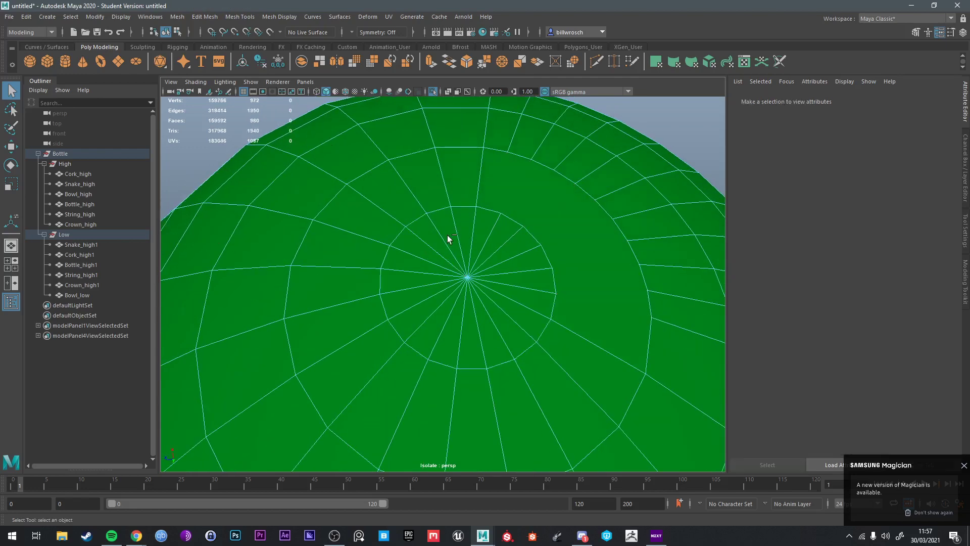
pyautogui.hotkey('ctrl', 'z')
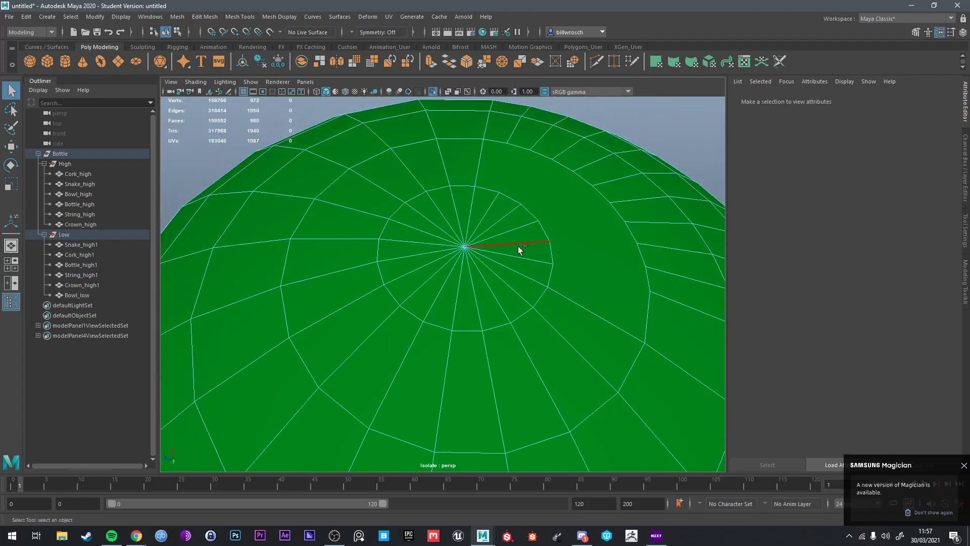
pyautogui.keyDown('alt'); pyautogui.moveTo(519, 247); pyautogui.dragTo(538, 266); pyautogui.keyUp('alt')
pyautogui.moveTo(522, 249); pyautogui.dragTo(549, 223, button='right')
pyautogui.click(552, 226)
pyautogui.press('f')
pyautogui.keyDown('alt'); pyautogui.moveTo(555, 231); pyautogui.dragTo(548, 275); pyautogui.keyUp('alt')
pyautogui.moveTo(536, 283); pyautogui.dragTo(535, 258, button='right')
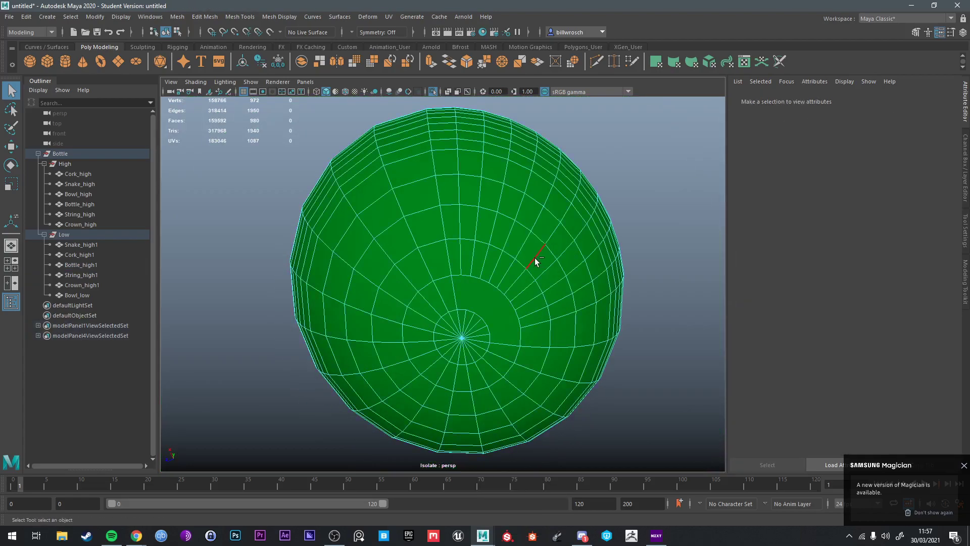
pyautogui.hotkey('ctrl', 'z')
pyautogui.hotkey('ctrl', 'z')
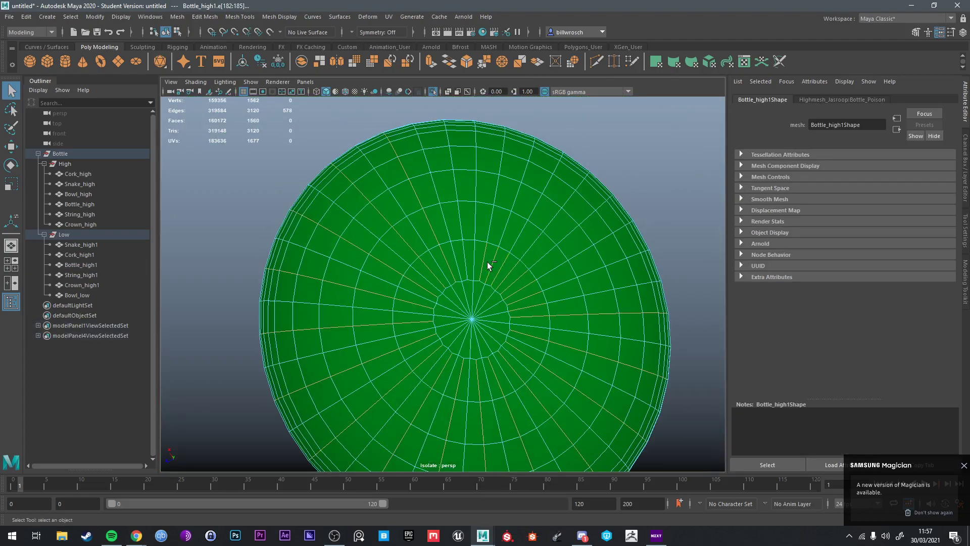
# Step: Correct the unevenly picked lengthwise loops in the selection and delete the selected edges together with their vertices
pyautogui.keyDown('ctrl'); pyautogui.click(568, 259); pyautogui.keyUp('ctrl')
pyautogui.keyDown('ctrl'); pyautogui.click(535, 316); pyautogui.keyUp('ctrl')
pyautogui.keyDown('shift'); pyautogui.click(512, 284); pyautogui.keyUp('shift')
pyautogui.hotkey('ctrl', 'Delete')
# Step: Examine the thinned bottle mesh from several sides, then unisolated together with the snake, bowl and string
pyautogui.keyDown('alt'); pyautogui.moveTo(504, 256); pyautogui.dragTo(519, 310); pyautogui.keyUp('alt')
pyautogui.keyDown('alt'); pyautogui.moveTo(518, 310); pyautogui.dragTo(483, 266, button='right'); pyautogui.keyUp('alt')
pyautogui.moveTo(483, 266)
pyautogui.keyDown('alt'); pyautogui.mouseDown()
pyautogui.moveTo(472, 246)
pyautogui.moveTo(462, 287)
pyautogui.moveTo(479, 247)
pyautogui.mouseUp(); pyautogui.keyUp('alt')
pyautogui.scroll(2, 462, 287)
pyautogui.scroll(1, 462, 288)
pyautogui.scroll(-3, 462, 290)
pyautogui.scroll(-2, 478, 247)
pyautogui.keyDown('alt'); pyautogui.moveTo(479, 248); pyautogui.dragTo(507, 261); pyautogui.keyUp('alt')
pyautogui.hotkey('ctrl', '1')
pyautogui.scroll(2, 479, 281)
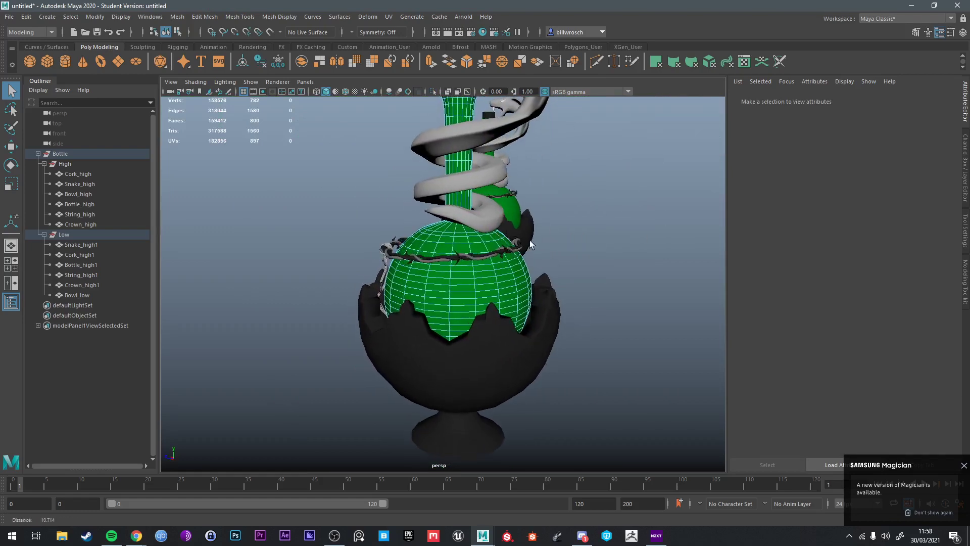
pyautogui.moveTo(518, 257); pyautogui.dragTo(556, 244, button='right')
pyautogui.keyDown('alt'); pyautogui.moveTo(436, 232); pyautogui.dragTo(426, 290, button='middle'); pyautogui.keyUp('alt')
pyautogui.moveTo(435, 286); pyautogui.dragTo(438, 317, button='right')
pyautogui.moveTo(486, 257); pyautogui.dragTo(524, 263, button='right')
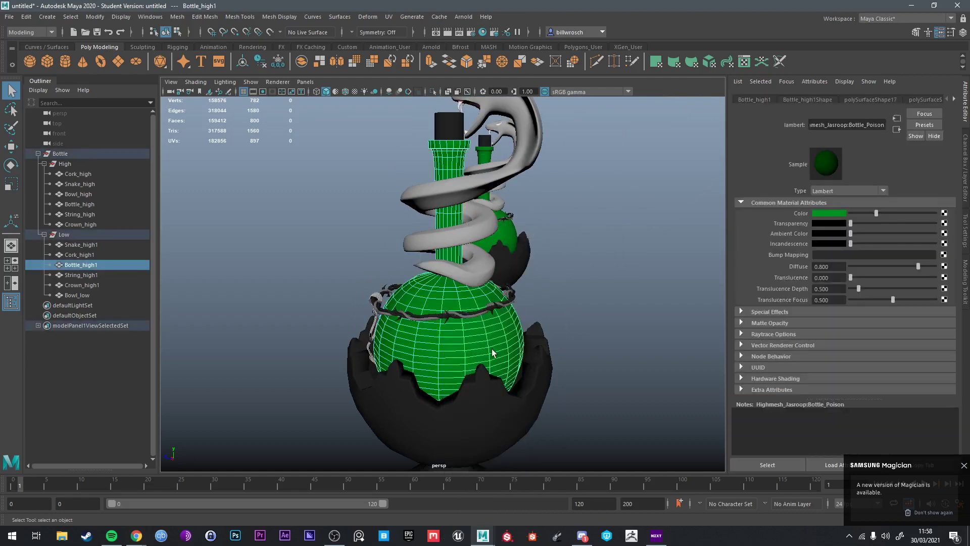
# Step: Isolate the bottle mesh and delete the innermost edge ring around its bottom pole
pyautogui.hotkey('ctrl', '1')
pyautogui.keyDown('alt'); pyautogui.moveTo(494, 351); pyautogui.dragTo(481, 255); pyautogui.keyUp('alt')
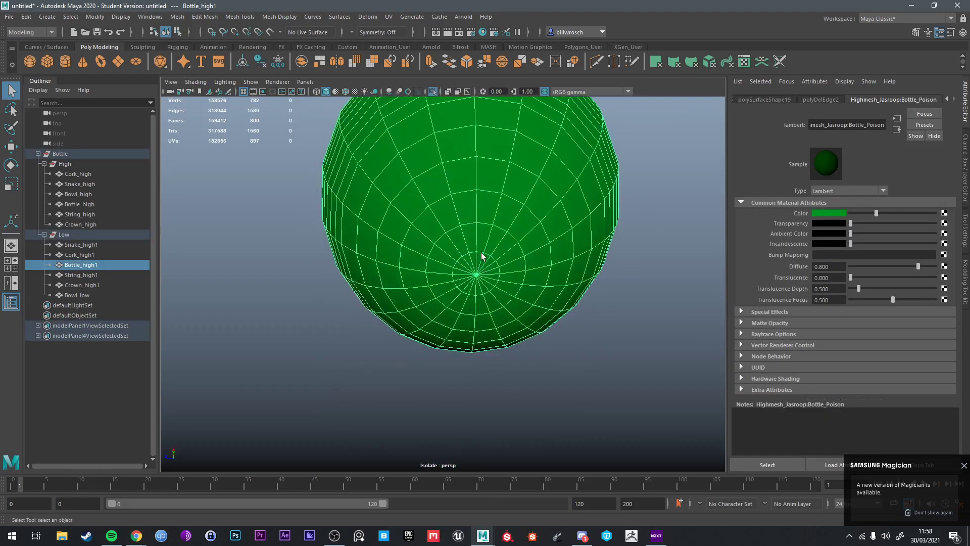
pyautogui.moveTo(481, 255); pyautogui.dragTo(478, 207, button='right')
pyautogui.doubleClick(478, 250)
pyautogui.hotkey('ctrl', 'Delete')
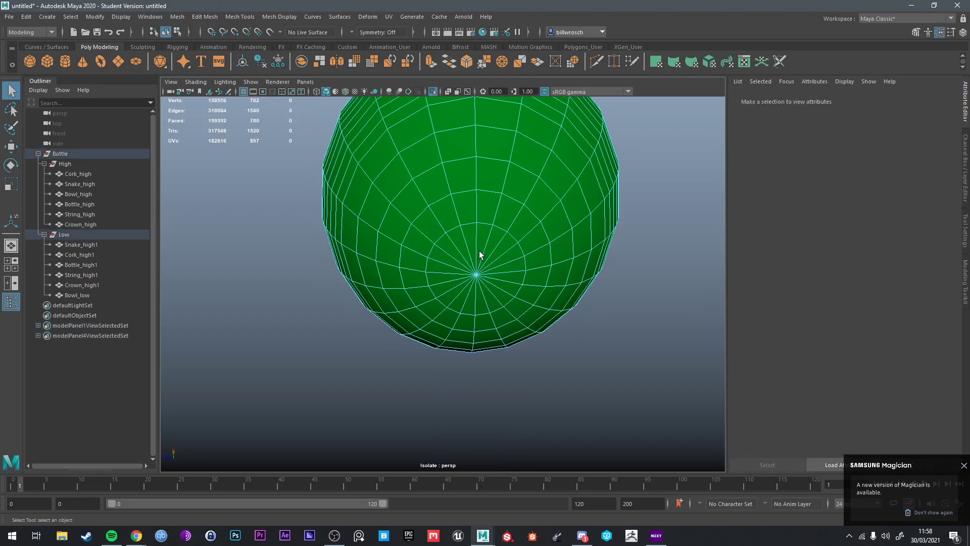
# Step: Delete four horizontal edge loops from the lower part of the bottle's round body to widen the spacing
pyautogui.doubleClick(489, 263)
pyautogui.keyDown('alt'); pyautogui.moveTo(489, 262); pyautogui.dragTo(539, 332); pyautogui.keyUp('alt')
pyautogui.keyDown('shift'); pyautogui.click(555, 372); pyautogui.keyUp('shift')
pyautogui.keyDown('shift'); pyautogui.doubleClick(555, 373); pyautogui.keyUp('shift')
pyautogui.keyDown('alt'); pyautogui.moveTo(502, 301); pyautogui.dragTo(518, 327); pyautogui.keyUp('alt')
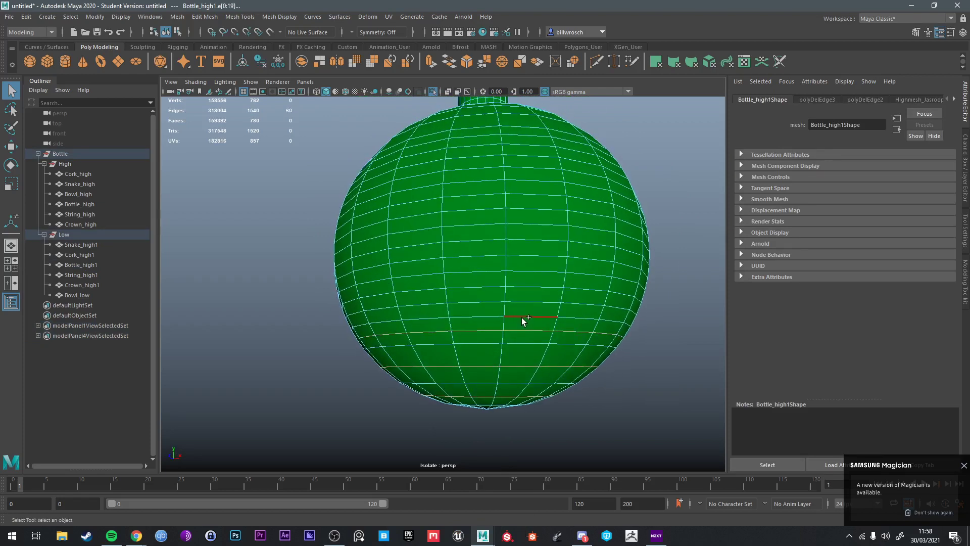
pyautogui.hotkey('ctrl', 'Delete')
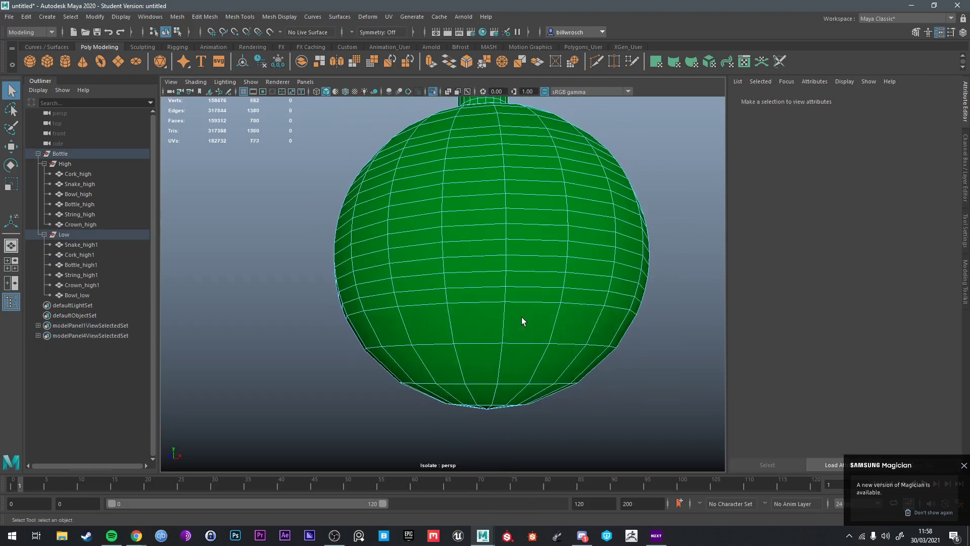
# Step: Delete two adjacent horizontal edge loops on the round body, just above the widened lower rows, keeping the third loop above them
pyautogui.doubleClick(522, 286)
pyautogui.keyDown('shift'); pyautogui.doubleClick(528, 273); pyautogui.keyUp('shift')
pyautogui.keyDown('shift'); pyautogui.doubleClick(528, 259); pyautogui.keyUp('shift')
pyautogui.hotkey('ctrl', 'Delete')
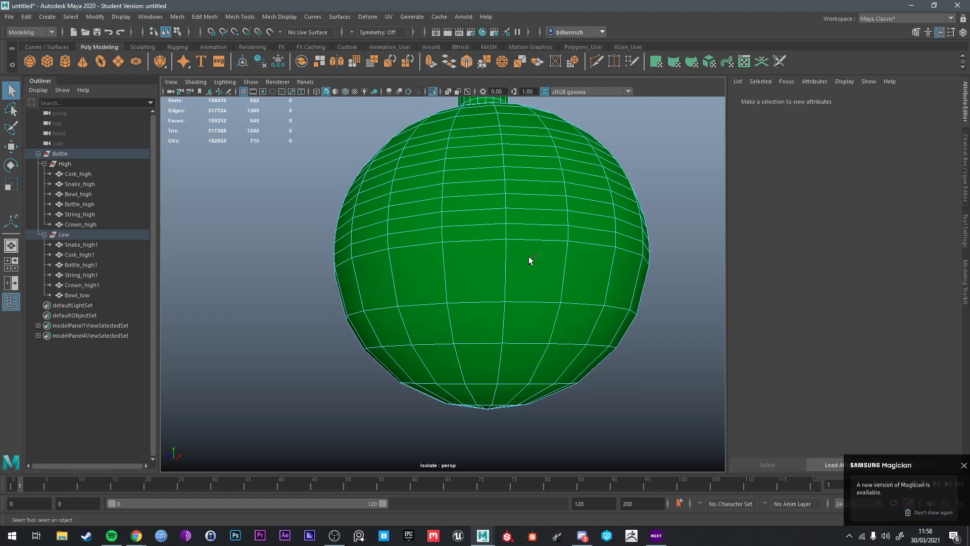
pyautogui.hotkey('ctrl', 'z')
pyautogui.keyDown('alt'); pyautogui.moveTo(530, 260); pyautogui.dragTo(508, 278); pyautogui.keyUp('alt')
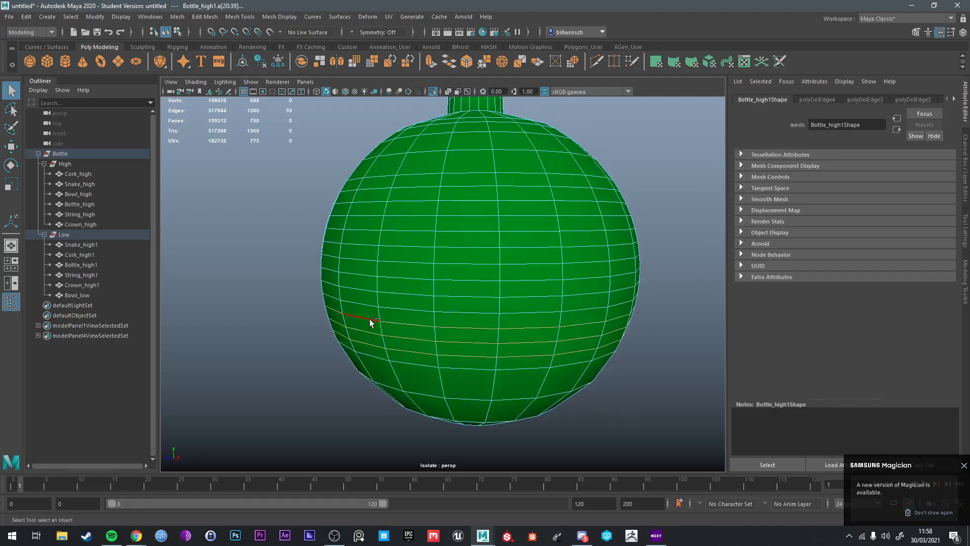
pyautogui.hotkey('ctrl', 'Delete')
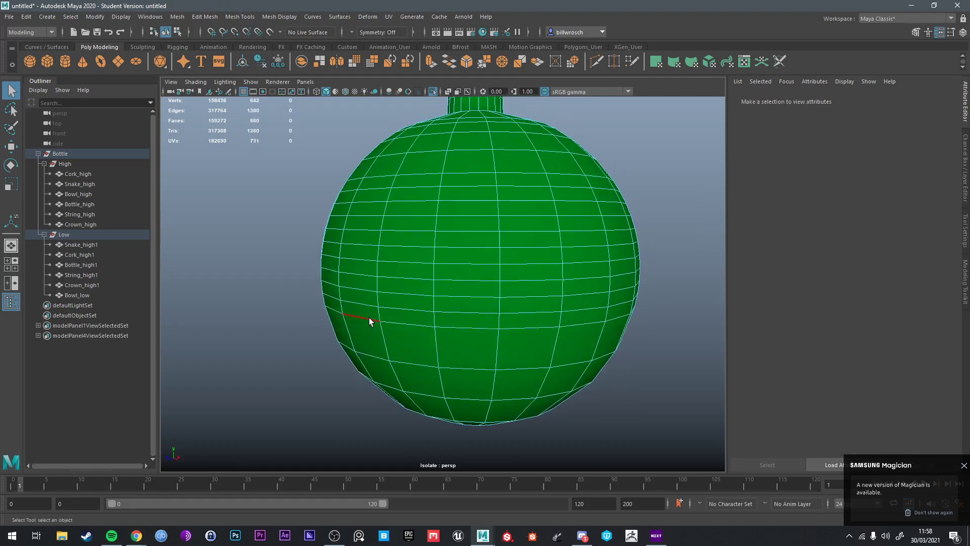
# Step: Delete further horizontal edge loops around the widest part of the round body to match the spacing below
pyautogui.click(361, 305)
pyautogui.doubleClick(361, 304)
pyautogui.keyDown('shift'); pyautogui.doubleClick(362, 281); pyautogui.keyUp('shift')
pyautogui.hotkey('ctrl', 'Delete')
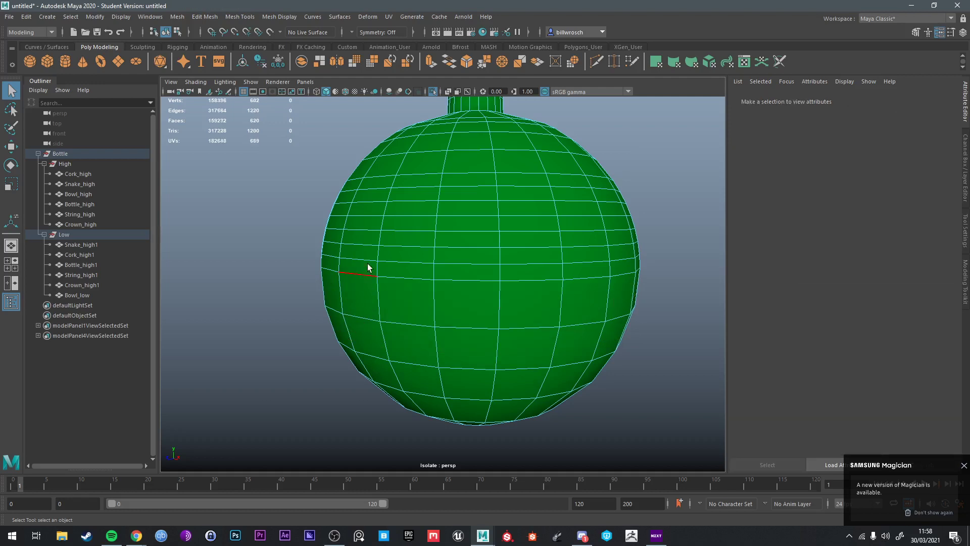
pyautogui.doubleClick(368, 260)
pyautogui.hotkey('ctrl', 'Delete')
# Step: Delete surplus horizontal edge loops on the upper half of the round body
pyautogui.keyDown('alt'); pyautogui.moveTo(363, 244); pyautogui.dragTo(347, 255); pyautogui.keyUp('alt')
pyautogui.doubleClick(349, 251)
pyautogui.hotkey('ctrl', 'Delete')
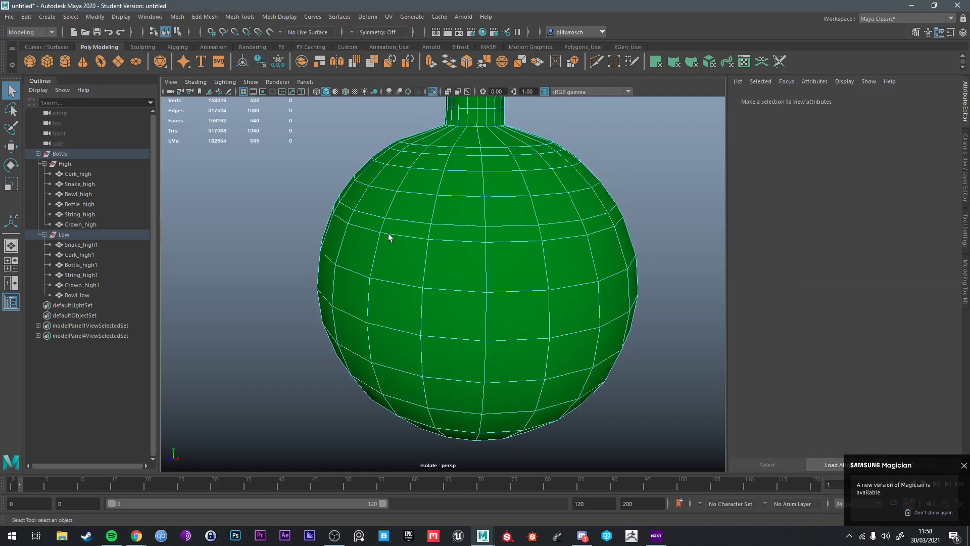
pyautogui.doubleClick(363, 216)
pyautogui.hotkey('ctrl', 'Delete')
# Step: Delete three closely spaced horizontal edge loops on the shoulder between the round body and the neck
pyautogui.keyDown('alt'); pyautogui.moveTo(399, 201); pyautogui.dragTo(504, 291); pyautogui.keyUp('alt')
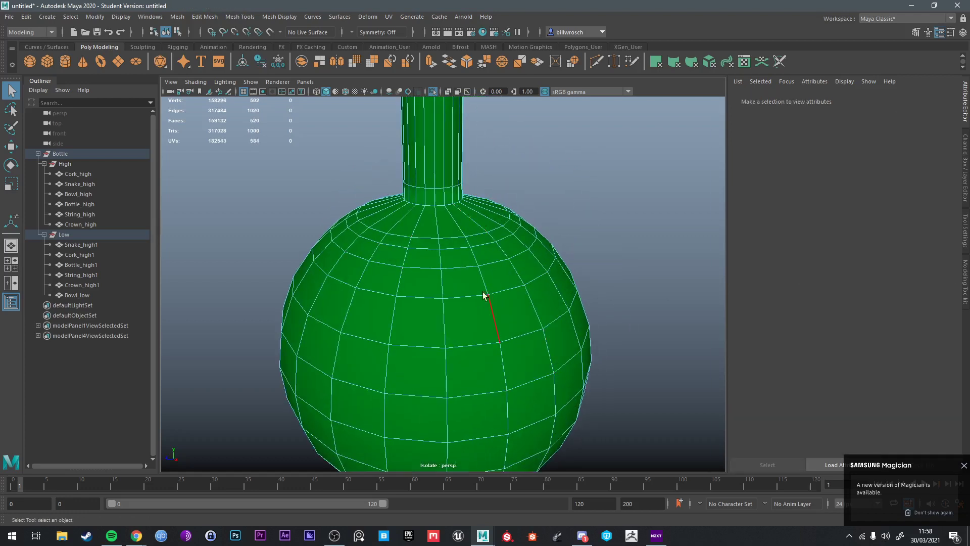
pyautogui.keyDown('alt'); pyautogui.moveTo(414, 242); pyautogui.dragTo(401, 220); pyautogui.keyUp('alt')
pyautogui.doubleClick(437, 281)
pyautogui.hotkey('ctrl', 'Delete')
pyautogui.doubleClick(432, 233)
pyautogui.hotkey('ctrl', 'Delete')
pyautogui.click(438, 240)
pyautogui.hotkey('ctrl', 'Delete')
# Step: Delete one circular edge loop at the bottle's mouth
pyautogui.scroll(2, 401, 219)
pyautogui.keyDown('alt'); pyautogui.moveTo(401, 220); pyautogui.dragTo(418, 253, button='middle'); pyautogui.keyUp('alt')
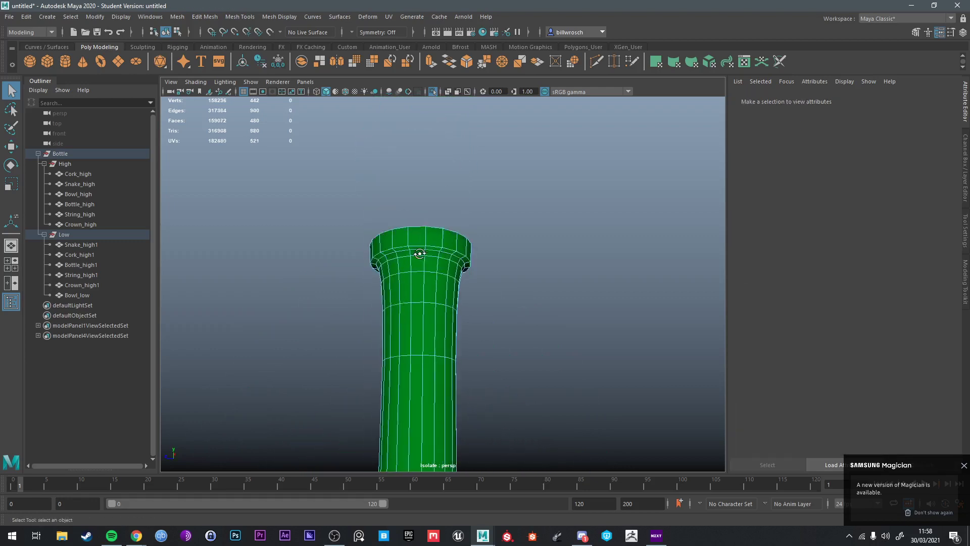
pyautogui.scroll(4, 424, 253)
pyautogui.keyDown('alt'); pyautogui.moveTo(435, 256); pyautogui.dragTo(396, 305); pyautogui.keyUp('alt')
pyautogui.keyDown('alt'); pyautogui.moveTo(396, 306); pyautogui.dragTo(387, 257, button='middle'); pyautogui.keyUp('alt')
pyautogui.keyDown('alt'); pyautogui.moveTo(387, 256); pyautogui.dragTo(453, 282); pyautogui.keyUp('alt')
pyautogui.scroll(4, 354, 297)
pyautogui.doubleClick(386, 273)
pyautogui.press('Delete')
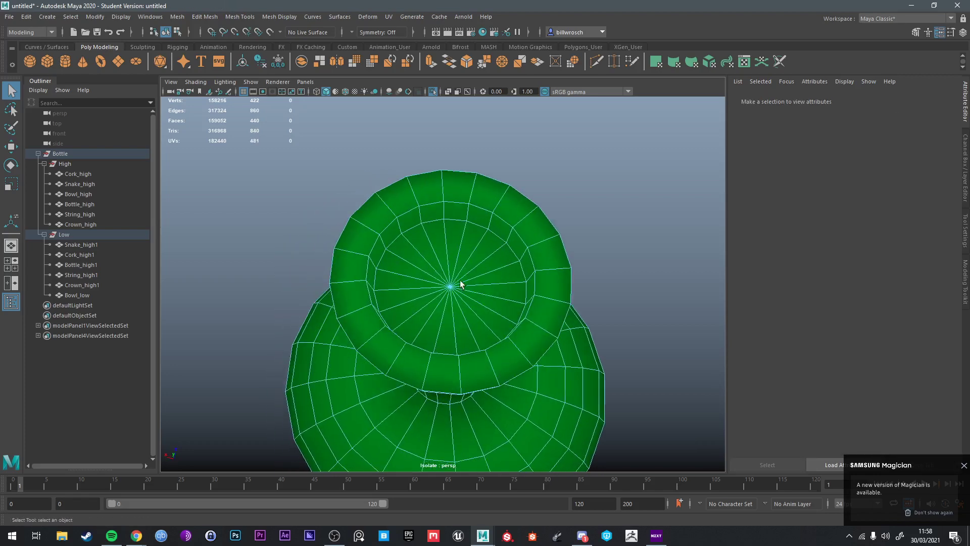
# Step: Select every second lengthwise edge loop running through the centre of the bottle's mouth and delete them
pyautogui.doubleClick(459, 272)
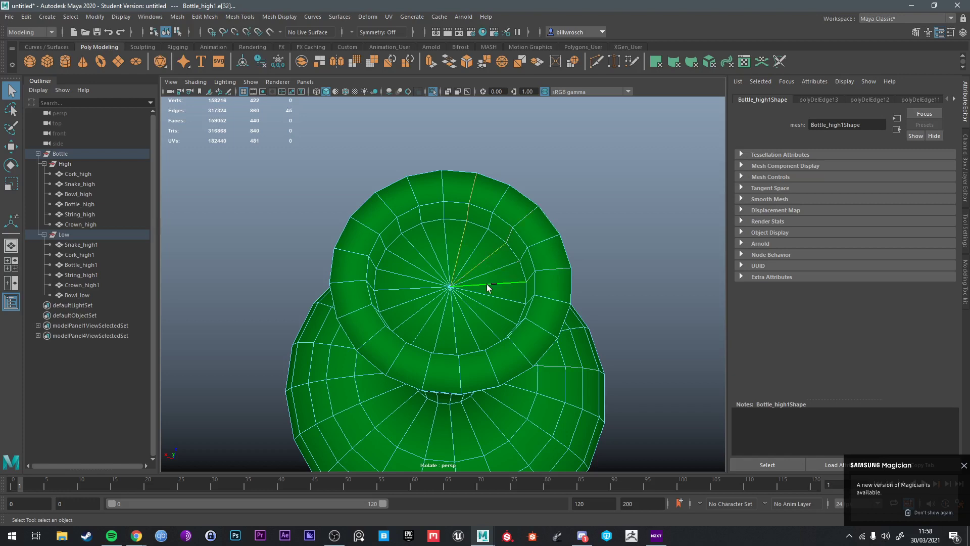
pyautogui.keyDown('shift'); pyautogui.doubleClick(471, 313); pyautogui.keyUp('shift')
pyautogui.keyDown('shift'); pyautogui.doubleClick(422, 312); pyautogui.keyUp('shift')
pyautogui.press('Delete')
# Step: Delete every second horizontal edge loop on the lower and middle parts of the round body
pyautogui.scroll(-4, 496, 237)
pyautogui.keyDown('alt'); pyautogui.moveTo(475, 335); pyautogui.dragTo(480, 286); pyautogui.keyUp('alt')
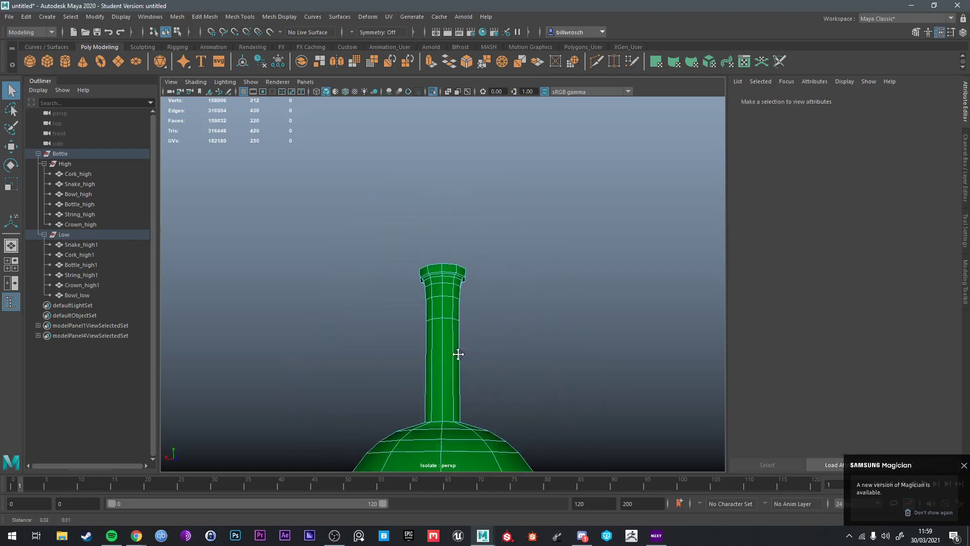
pyautogui.keyDown('alt'); pyautogui.moveTo(457, 353); pyautogui.dragTo(458, 247, button='middle'); pyautogui.keyUp('alt')
pyautogui.scroll(-2, 469, 283)
pyautogui.keyDown('alt'); pyautogui.moveTo(480, 305); pyautogui.dragTo(468, 319); pyautogui.keyUp('alt')
pyautogui.keyDown('alt'); pyautogui.moveTo(466, 319); pyautogui.dragTo(467, 252, button='middle'); pyautogui.keyUp('alt')
pyautogui.scroll(4, 460, 257)
pyautogui.keyDown('alt'); pyautogui.moveTo(438, 309); pyautogui.dragTo(435, 281); pyautogui.keyUp('alt')
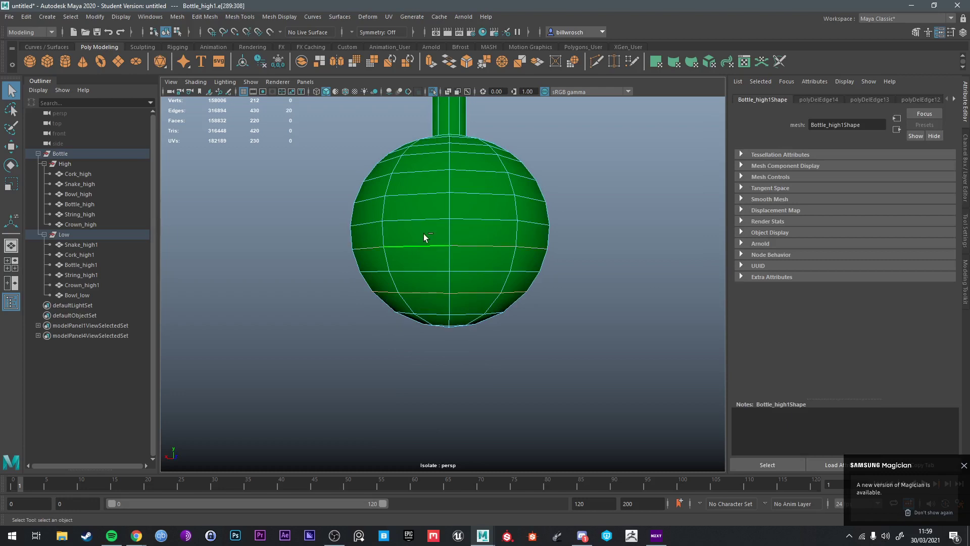
pyautogui.keyDown('alt'); pyautogui.moveTo(423, 235); pyautogui.dragTo(420, 252); pyautogui.keyUp('alt')
pyautogui.press('Delete')
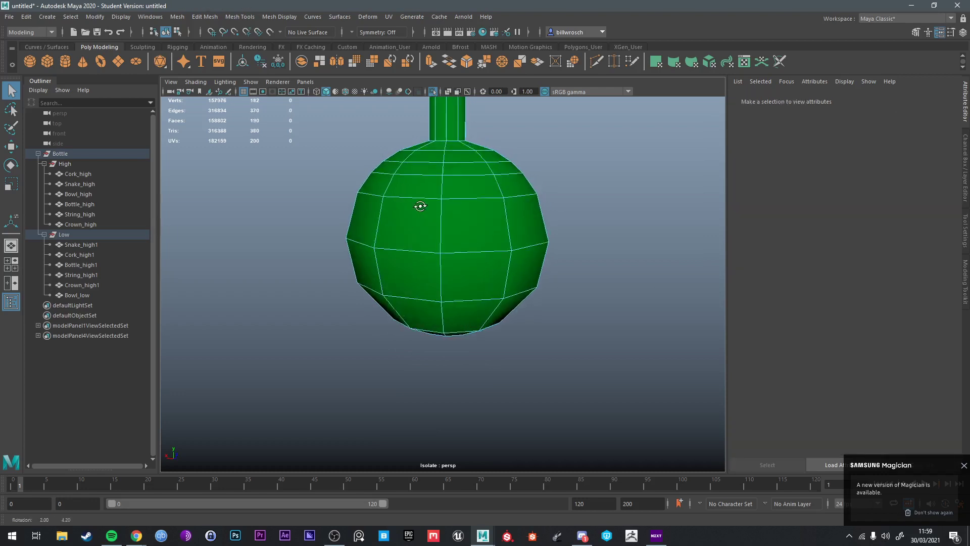
# Step: Delete another horizontal edge loop on the bottle's shoulder and turn off isolation in object mode
pyautogui.doubleClick(404, 180)
pyautogui.press('Delete')
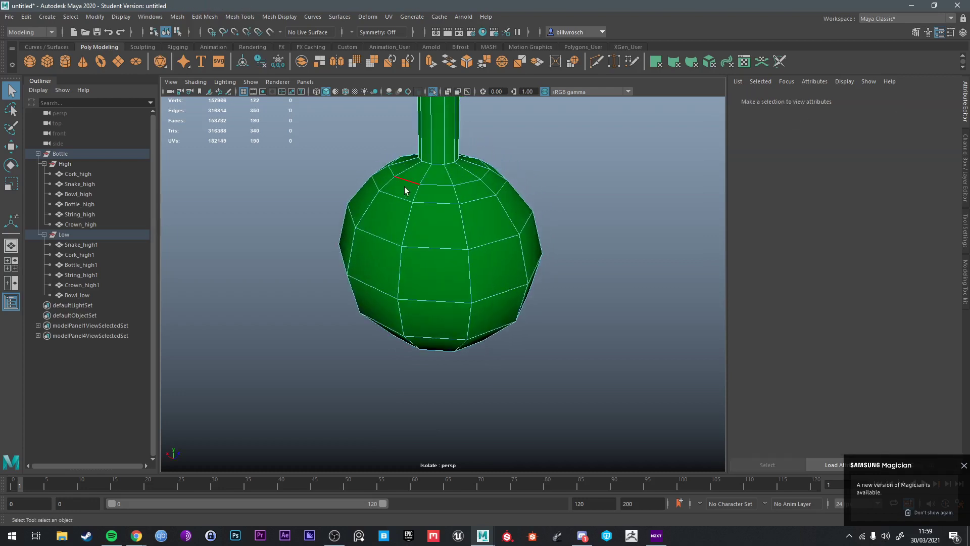
pyautogui.keyDown('alt'); pyautogui.moveTo(405, 186); pyautogui.dragTo(476, 278); pyautogui.keyUp('alt')
pyautogui.moveTo(514, 256); pyautogui.dragTo(517, 348, button='right')
pyautogui.hotkey('ctrl', '1')
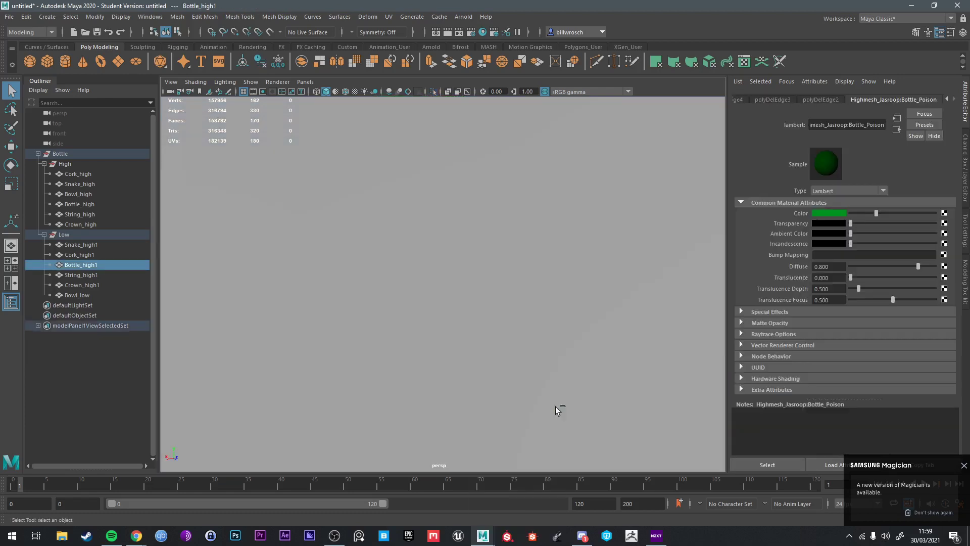
# Step: Duplicate the original Bottle_high mesh and move the copy over to the low-poly bottle set
pyautogui.keyDown('alt'); pyautogui.moveTo(558, 406); pyautogui.dragTo(444, 425); pyautogui.keyUp('alt')
pyautogui.keyDown('alt'); pyautogui.moveTo(513, 337); pyautogui.dragTo(371, 359, button='right'); pyautogui.keyUp('alt')
pyautogui.click(360, 443)
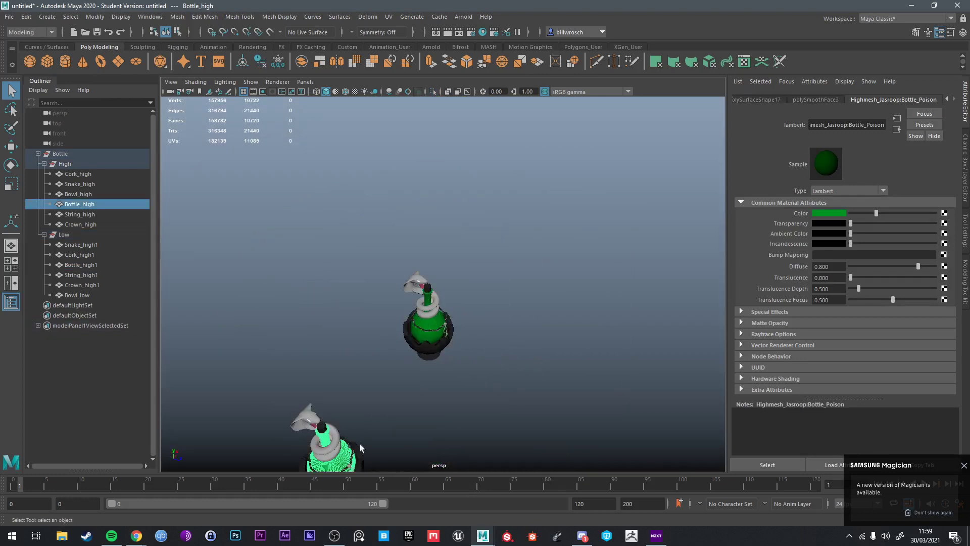
pyautogui.hotkey('ctrl', 'd')
pyautogui.press('w')
pyautogui.moveTo(328, 444); pyautogui.dragTo(445, 313)
pyautogui.press('f')
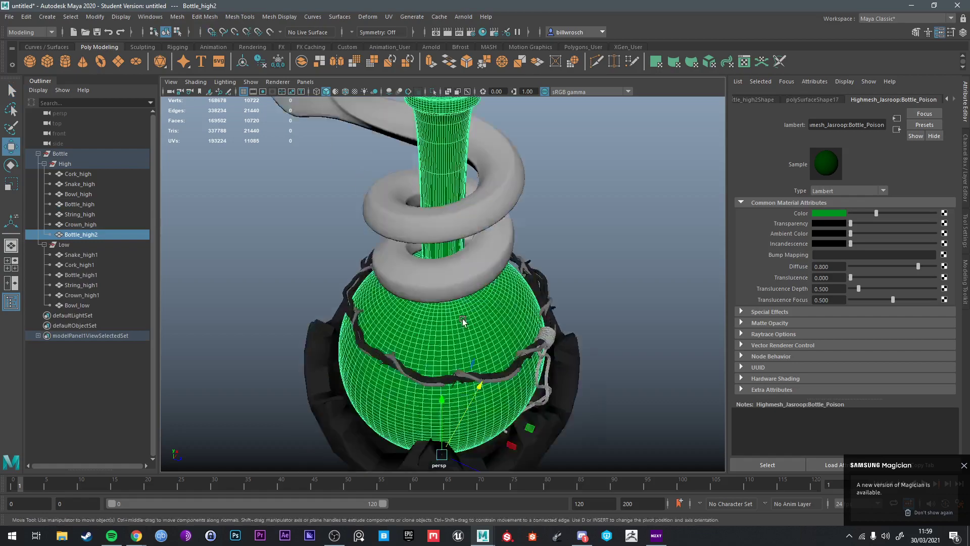
# Step: Select the ring of faces on top of the low-poly Bottle_high1 rim in isolation and move it vertically to match the high-poly bottle
pyautogui.keyDown('alt'); pyautogui.moveTo(511, 285); pyautogui.dragTo(552, 216); pyautogui.keyUp('alt')
pyautogui.click(537, 213)
pyautogui.hotkey('ctrl', '1')
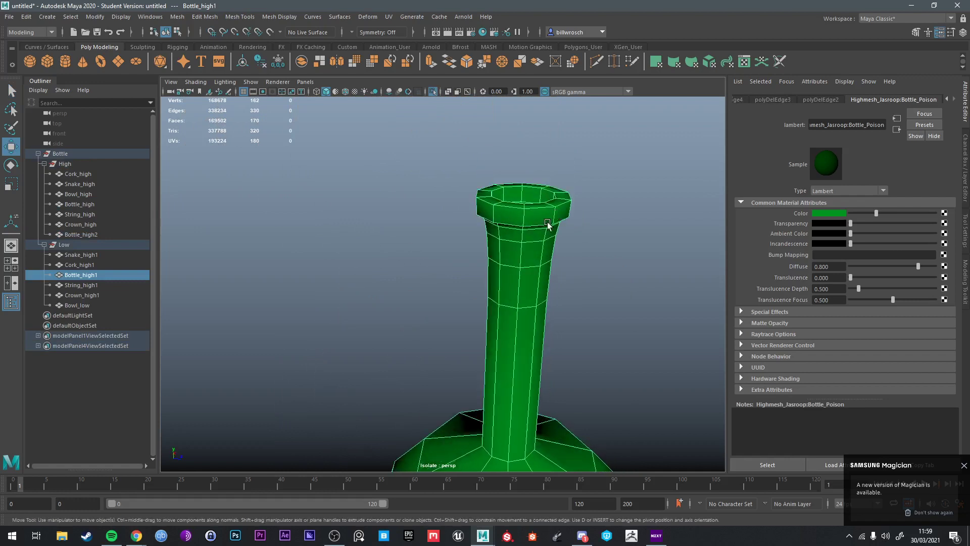
pyautogui.scroll(3, 488, 259)
pyautogui.press('q')
pyautogui.moveTo(489, 258); pyautogui.dragTo(461, 251, button='right')
pyautogui.doubleClick(461, 253)
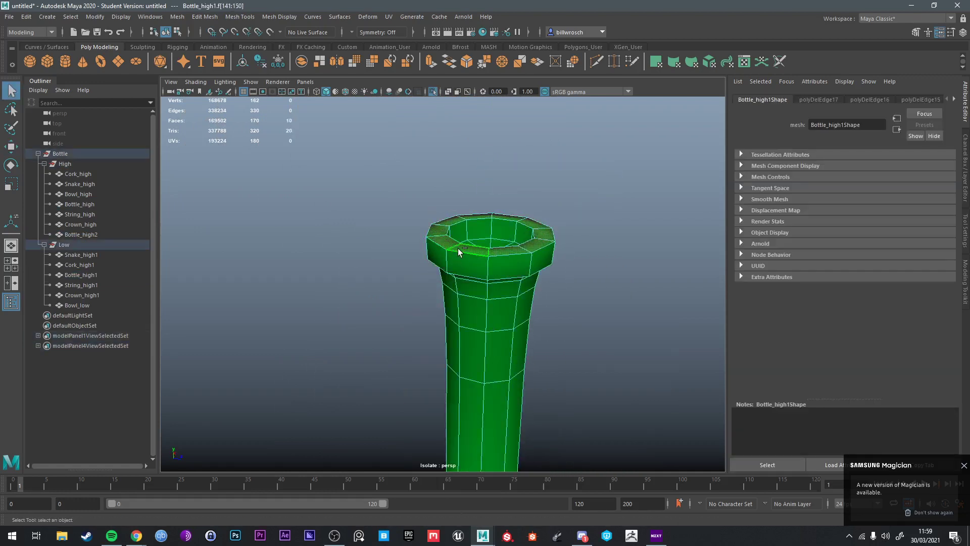
pyautogui.hotkey('ctrl', '1')
pyautogui.scroll(2, 489, 263)
pyautogui.press('w')
pyautogui.moveTo(496, 208); pyautogui.dragTo(469, 278)
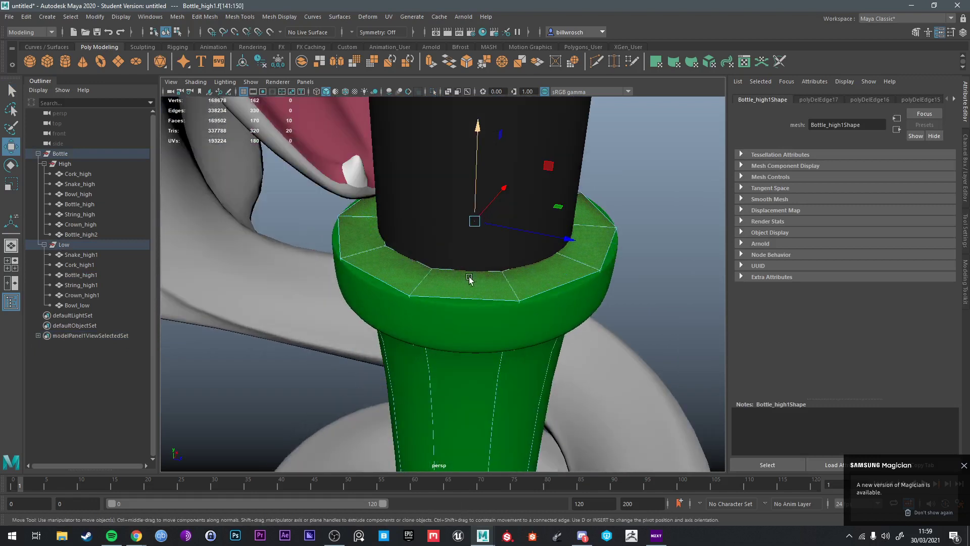
# Step: Select the outer edge loop on top of the bottle's rim and bevel it with a fraction of 0.2
pyautogui.moveTo(454, 297); pyautogui.dragTo(444, 229, button='right')
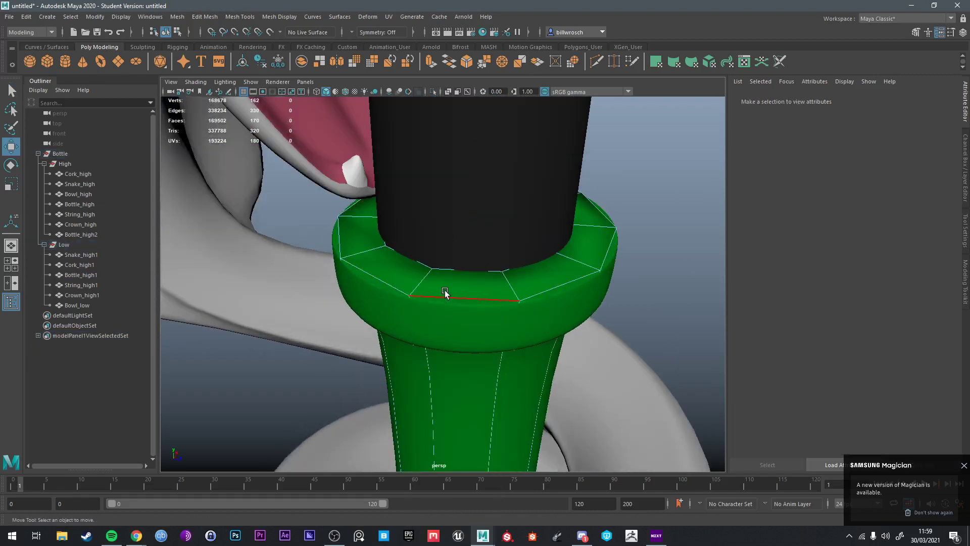
pyautogui.doubleClick(439, 282)
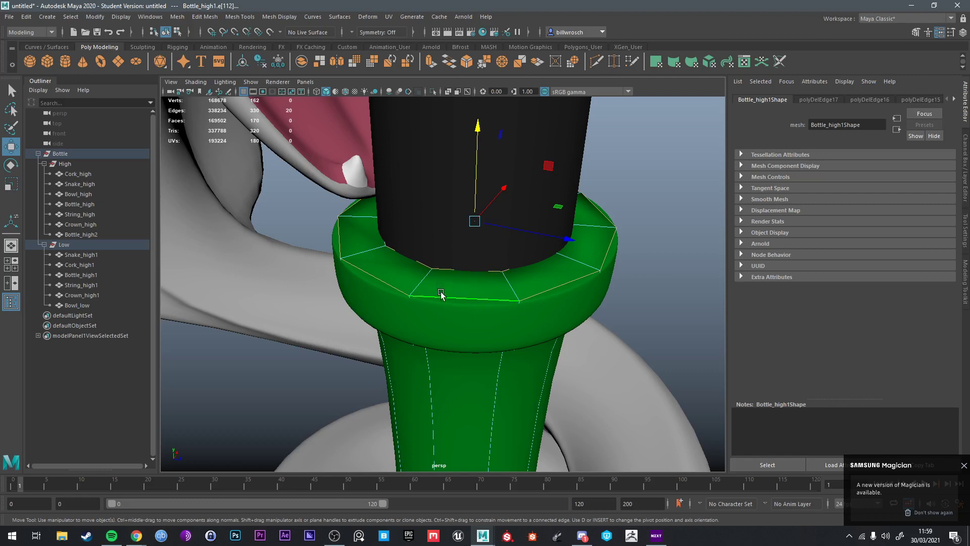
pyautogui.hotkey('ctrl', 'b')
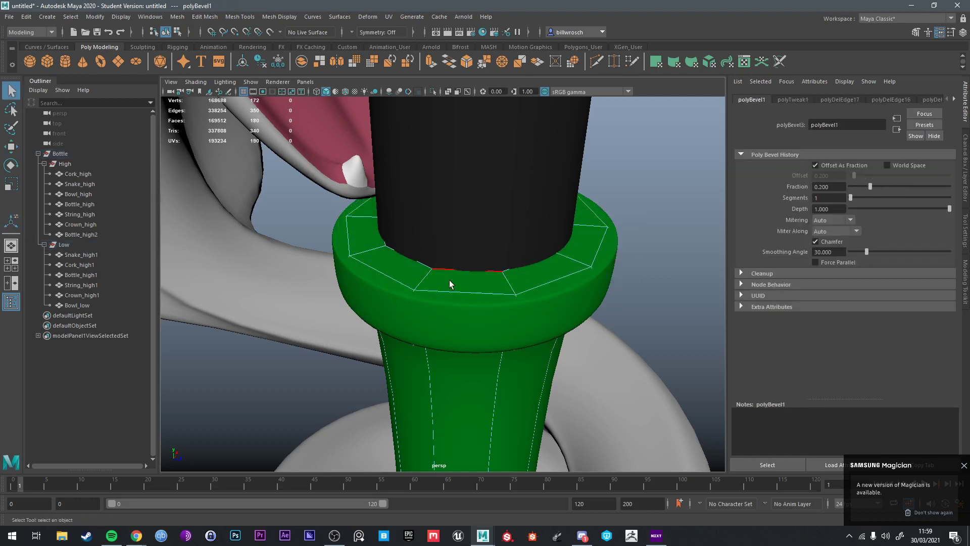
# Step: Select the ring of side faces around the bottle's rim in isolation and scale it outward horizontally to cover the high-poly rim
pyautogui.moveTo(437, 281); pyautogui.dragTo(444, 313, button='right')
pyautogui.click(416, 289)
pyautogui.hotkey('ctrl', '1')
pyautogui.click(463, 324)
pyautogui.keyDown('shift'); pyautogui.doubleClick(535, 318); pyautogui.keyUp('shift')
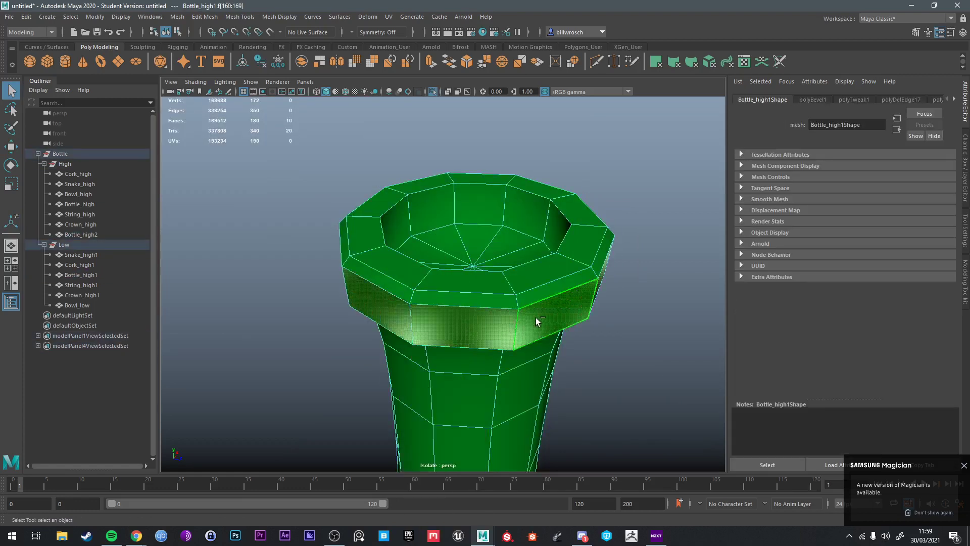
pyautogui.hotkey('ctrl', '1')
pyautogui.press('r')
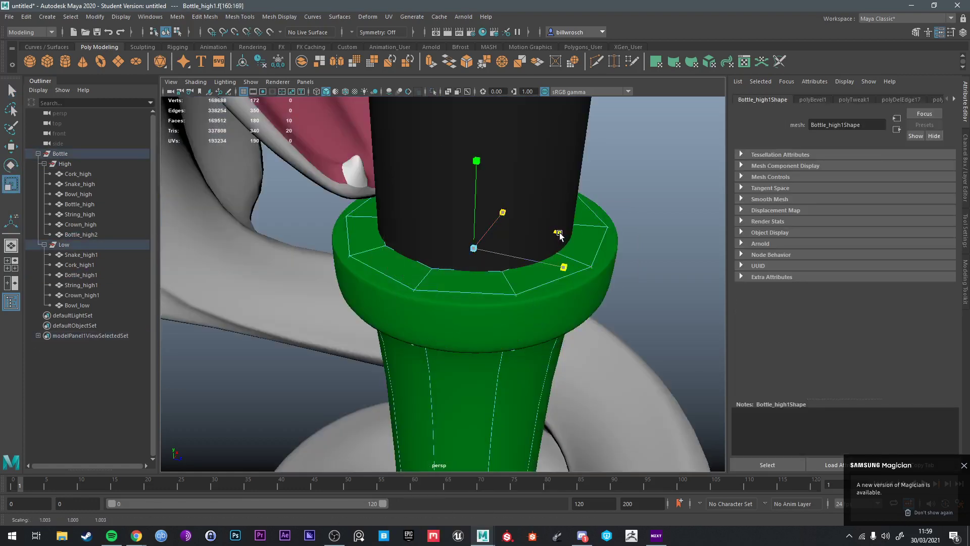
pyautogui.keyDown('alt'); pyautogui.moveTo(559, 233); pyautogui.dragTo(499, 302); pyautogui.keyUp('alt')
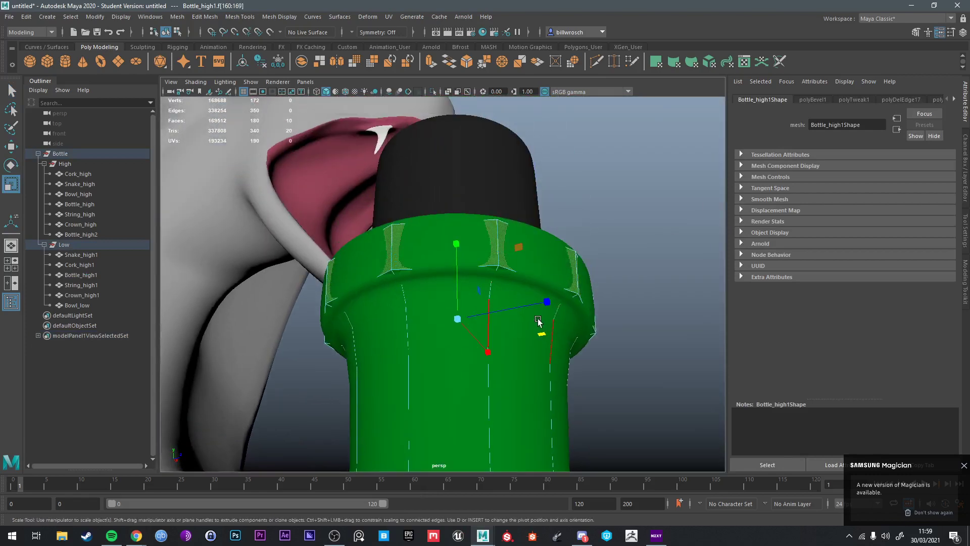
pyautogui.moveTo(539, 332); pyautogui.dragTo(418, 289)
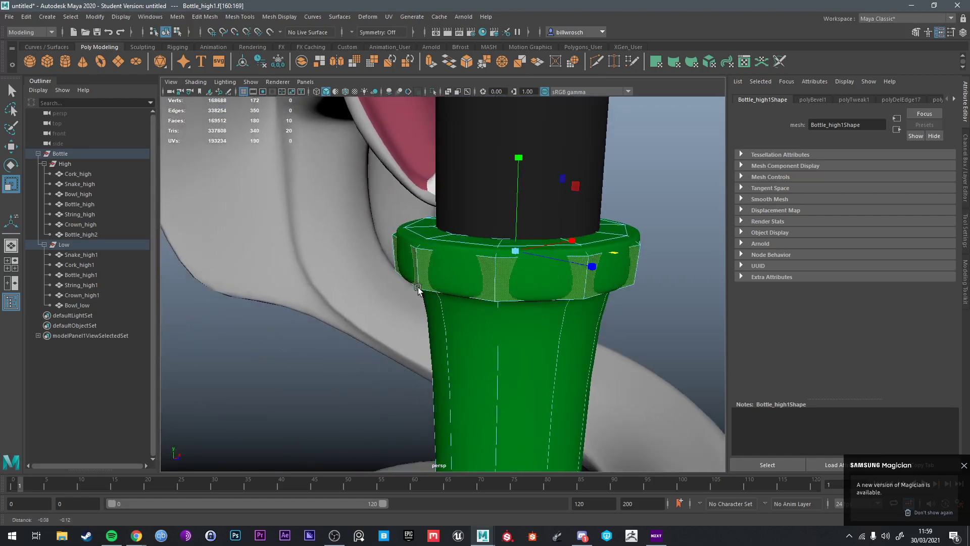
# Step: Scale the rim bevel's upper edge loop horizontally and move the bevel's lower edge loop vertically to fit the high-poly rim
pyautogui.press('q')
pyautogui.moveTo(418, 290); pyautogui.dragTo(416, 238, button='right')
pyautogui.doubleClick(416, 238)
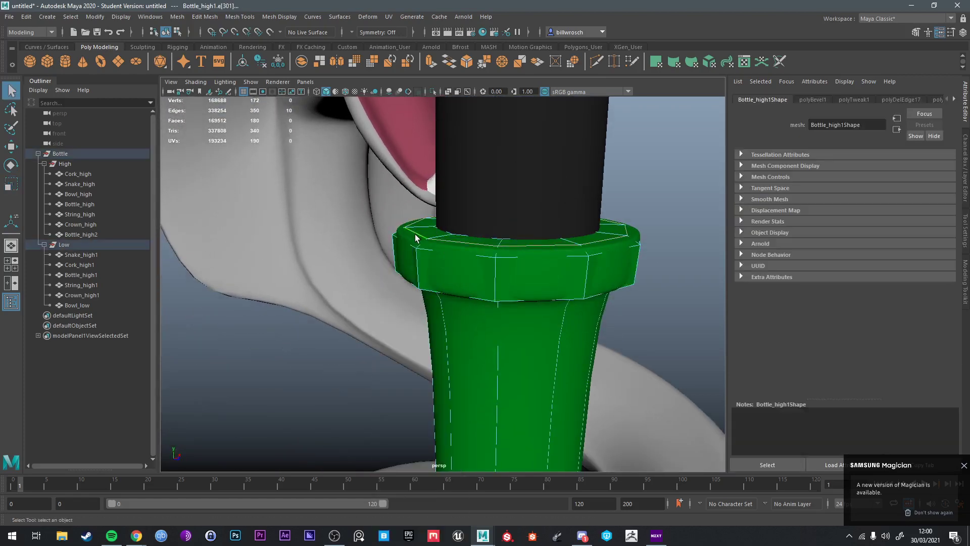
pyautogui.keyDown('alt'); pyautogui.moveTo(416, 237); pyautogui.dragTo(554, 259); pyautogui.keyUp('alt')
pyautogui.press('e')
pyautogui.press('r')
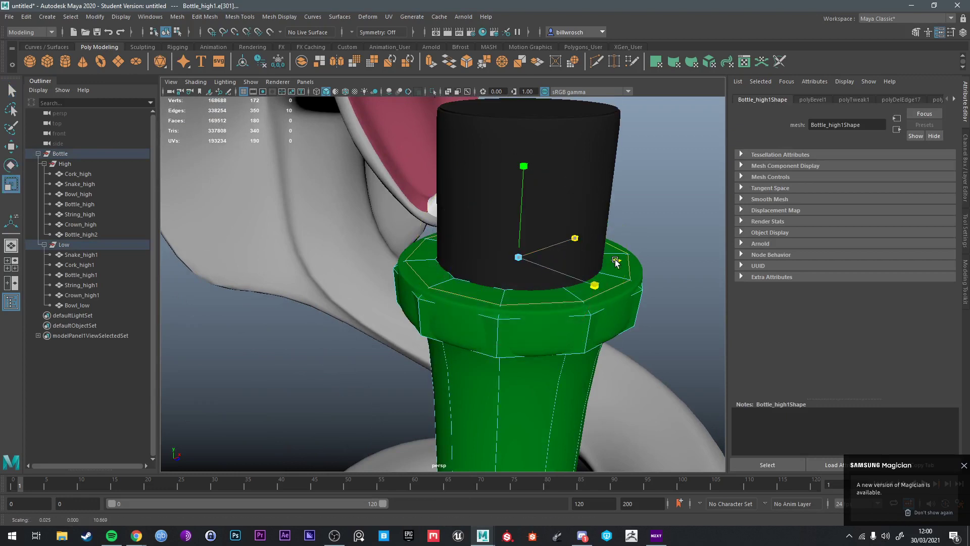
pyautogui.keyDown('alt'); pyautogui.moveTo(617, 261); pyautogui.dragTo(613, 299); pyautogui.keyUp('alt')
pyautogui.press('w')
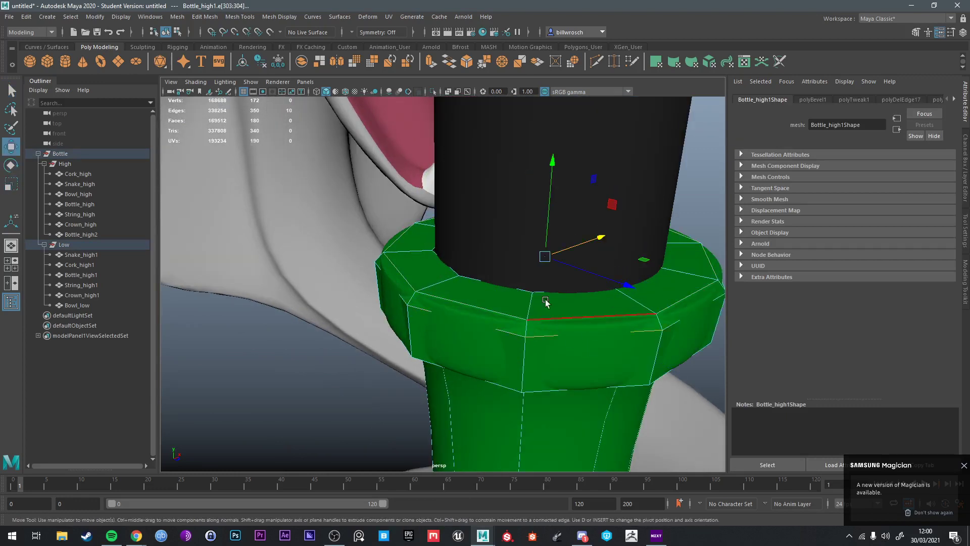
pyautogui.keyDown('alt'); pyautogui.moveTo(544, 238); pyautogui.dragTo(475, 293); pyautogui.keyUp('alt')
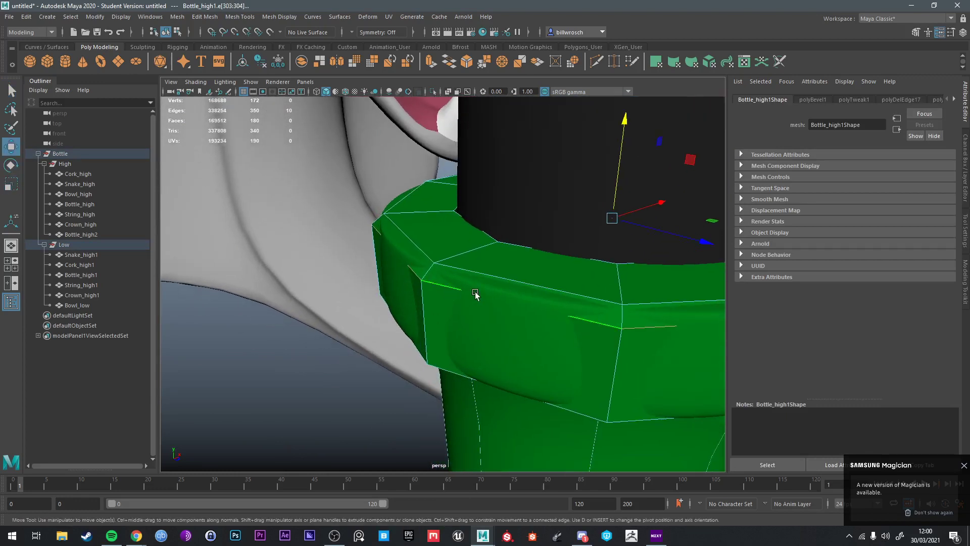
# Step: Isolate the low-poly bottle and delete the edge loop at the neck just beneath the rim
pyautogui.keyDown('alt'); pyautogui.moveTo(581, 310); pyautogui.dragTo(530, 234); pyautogui.keyUp('alt')
pyautogui.press('q')
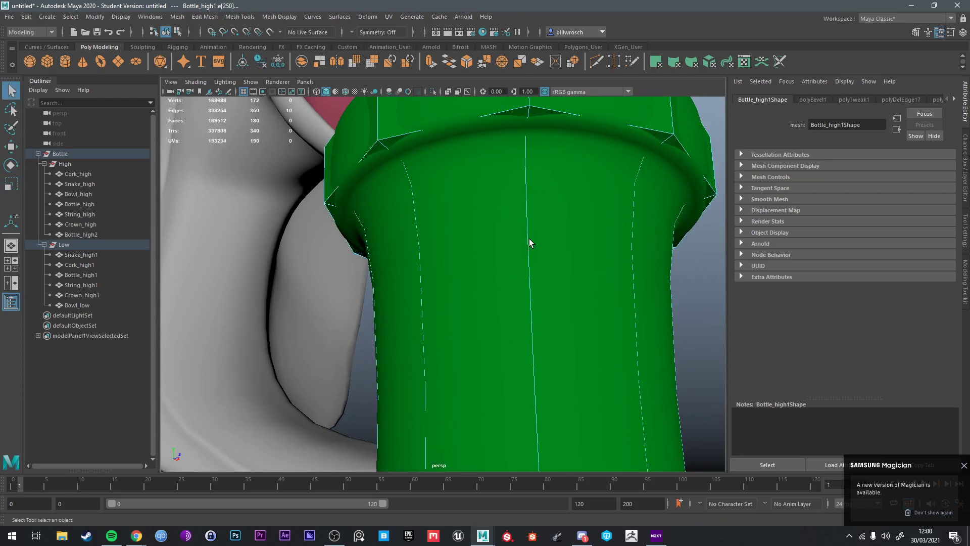
pyautogui.hotkey('ctrl', '1')
pyautogui.doubleClick(538, 150)
pyautogui.moveTo(537, 154); pyautogui.dragTo(525, 129, button='right')
pyautogui.click(553, 135)
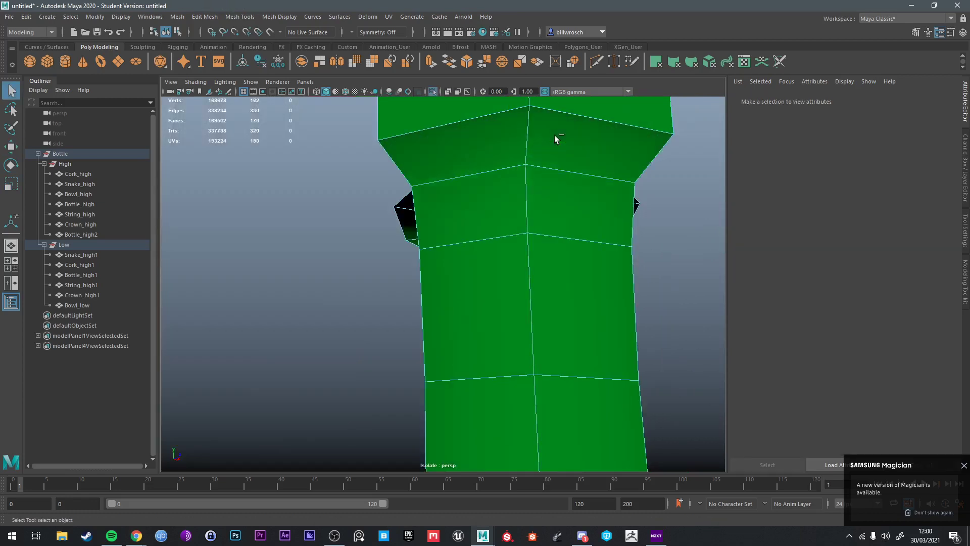
# Step: Return the low-poly bottle to object selection, end its isolation and show the whole model
pyautogui.keyDown('alt'); pyautogui.moveTo(553, 135); pyautogui.dragTo(559, 157); pyautogui.keyUp('alt')
pyautogui.moveTo(559, 157); pyautogui.dragTo(589, 152, button='right')
pyautogui.hotkey('ctrl', '1')
pyautogui.press('3')
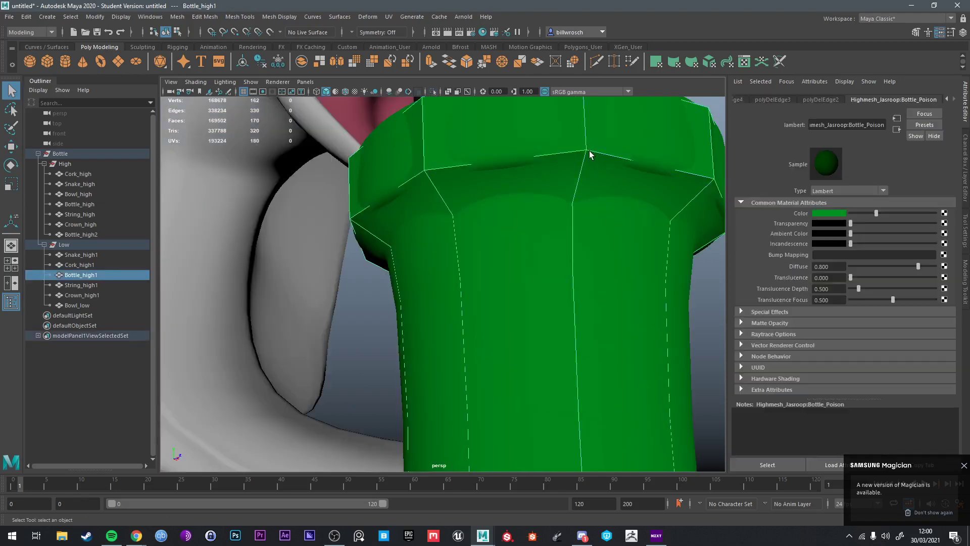
pyautogui.press('a')
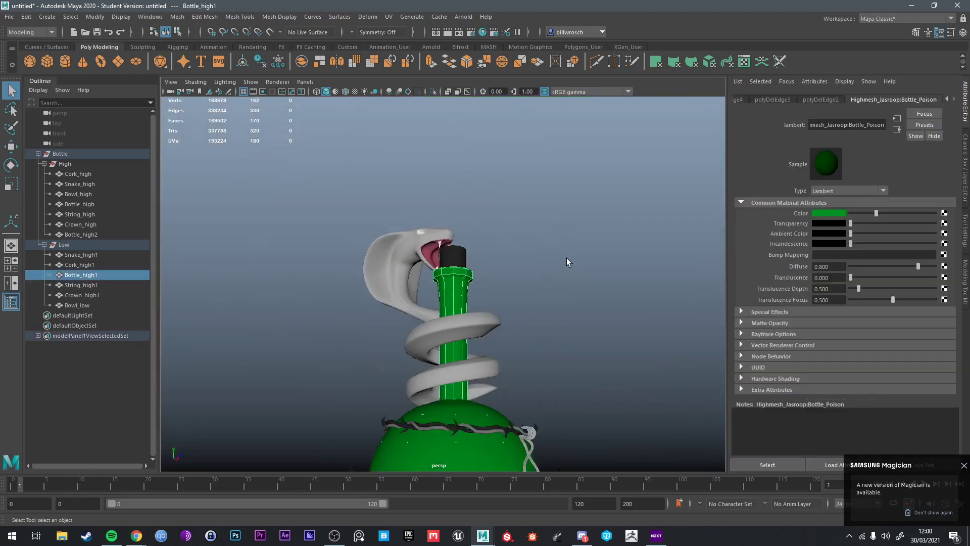
# Step: Delete the extra high-poly bottle Bottle_high2 from the High group
pyautogui.moveTo(572, 257); pyautogui.dragTo(637, 240, button='right')
pyautogui.scroll(3, 500, 120)
pyautogui.click(499, 118)
pyautogui.keyDown('alt'); pyautogui.moveTo(527, 266); pyautogui.dragTo(535, 126, button='middle'); pyautogui.keyUp('alt')
pyautogui.click(537, 324)
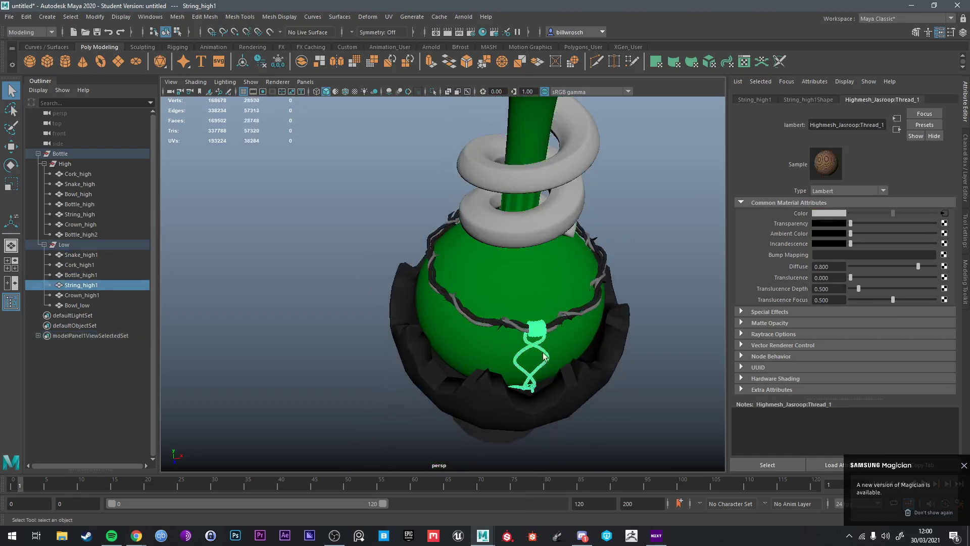
pyautogui.keyDown('alt'); pyautogui.moveTo(538, 324); pyautogui.dragTo(559, 319); pyautogui.keyUp('alt')
pyautogui.click(572, 326)
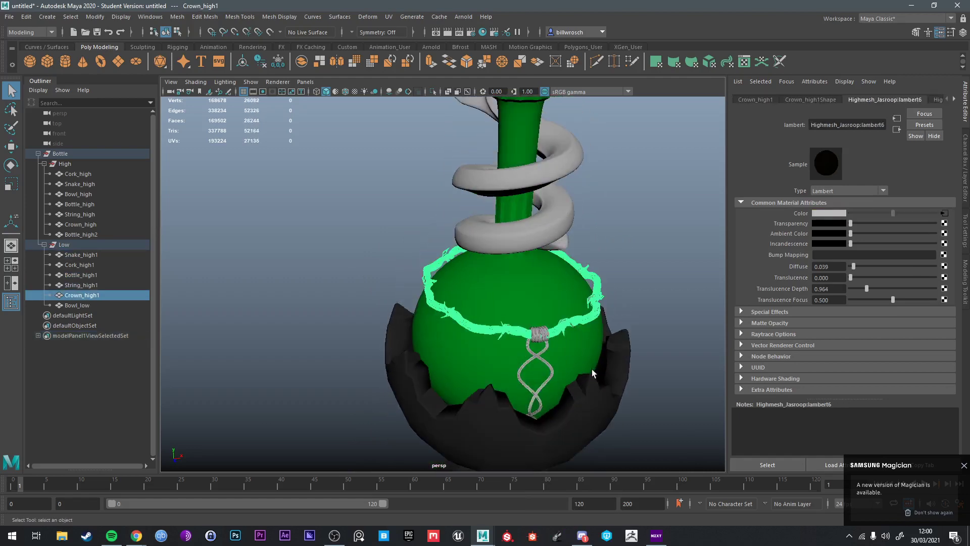
pyautogui.click(496, 337)
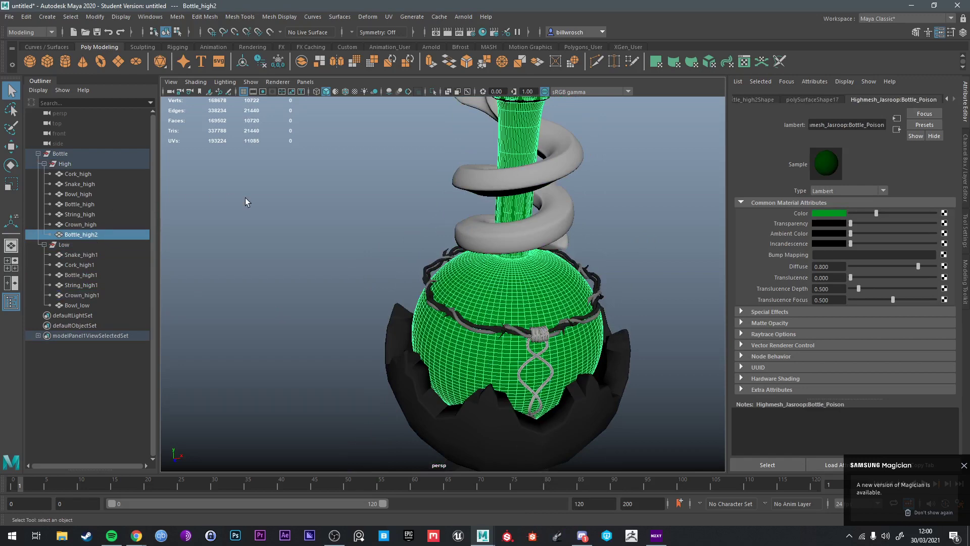
pyautogui.press('Delete')
# Step: Examine the low-poly bowl and bottle wireframes together from several angles
pyautogui.click(465, 411)
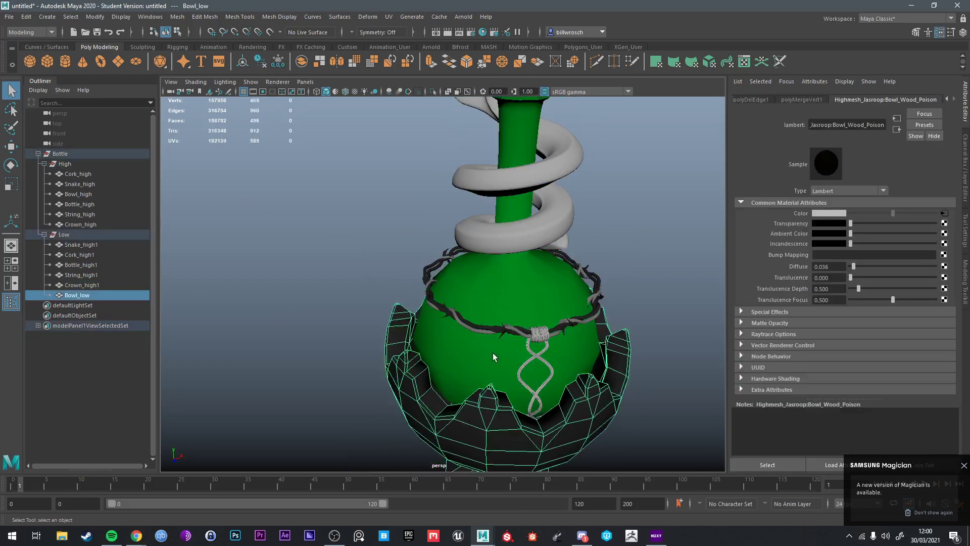
pyautogui.keyDown('shift'); pyautogui.click(493, 355); pyautogui.keyUp('shift')
pyautogui.keyDown('alt'); pyautogui.moveTo(487, 363); pyautogui.dragTo(516, 355); pyautogui.keyUp('alt')
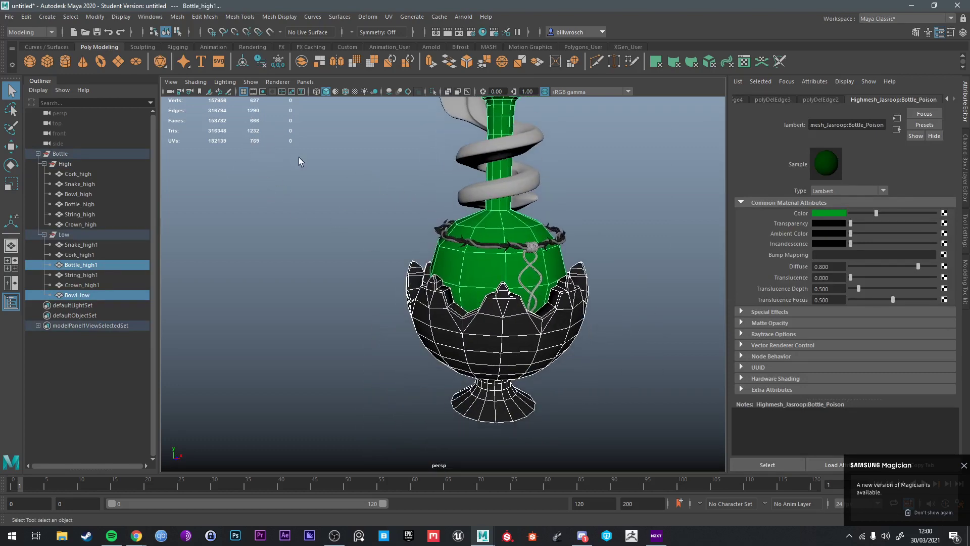
pyautogui.scroll(-5, 423, 135)
pyautogui.rightClick(493, 151)
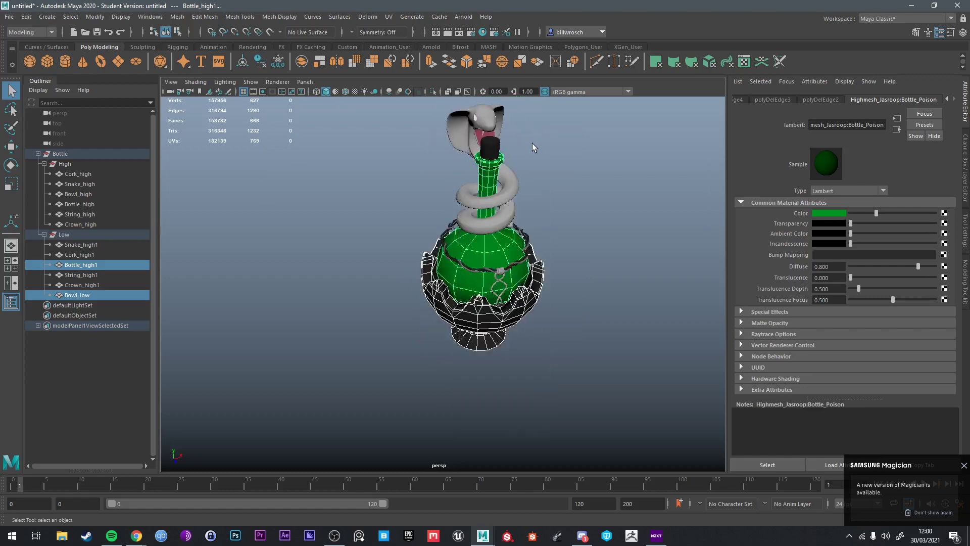
pyautogui.click(535, 144)
pyautogui.click(474, 230)
pyautogui.scroll(4, 493, 259)
pyautogui.keyDown('alt'); pyautogui.moveTo(493, 259); pyautogui.dragTo(479, 334); pyautogui.keyUp('alt')
# Step: Rename the low-poly bottle Bottle_high1 in the Low group as Bottle_low
pyautogui.click(466, 329)
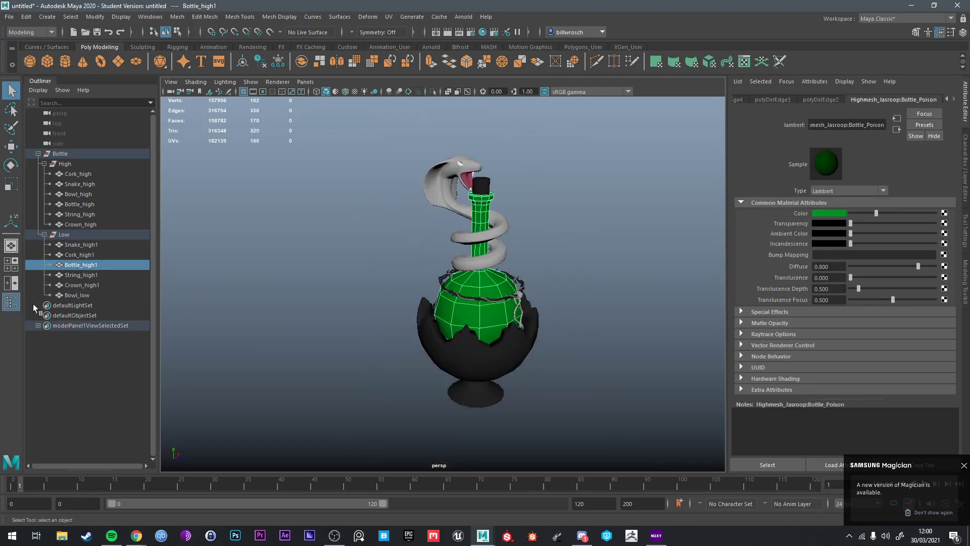
pyautogui.write('loe')
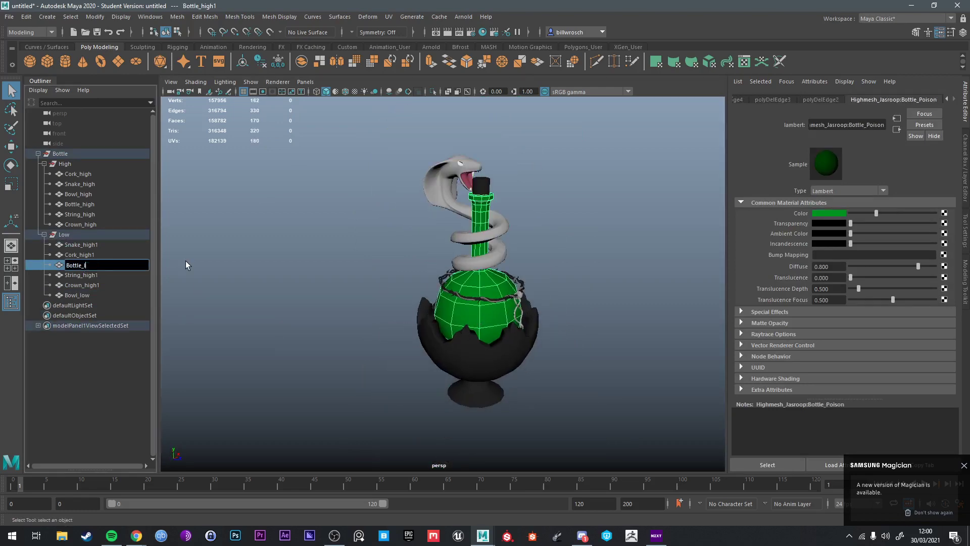
pyautogui.press('Return')
pyautogui.doubleClick(109, 268)
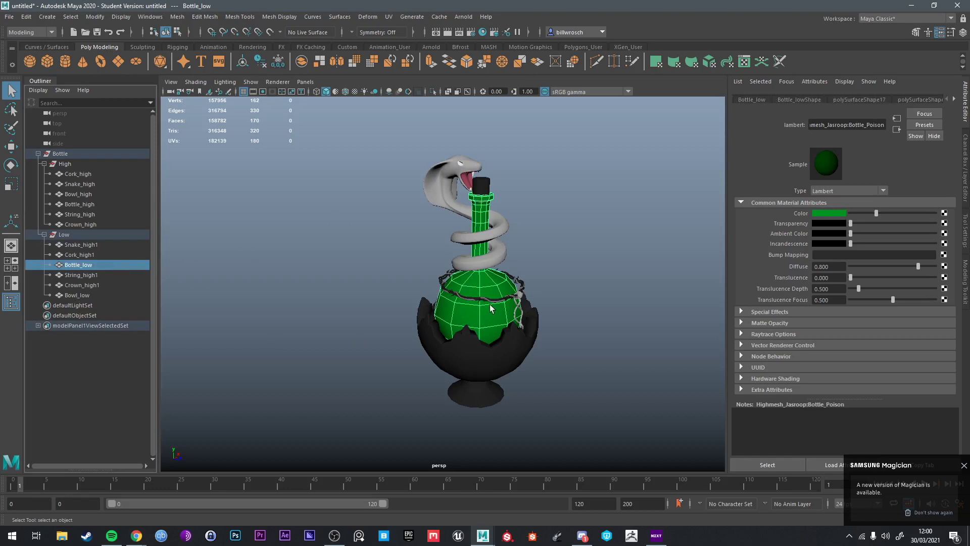
# Step: Select Snake_high1 in the Low group and isolate it in the viewport
pyautogui.scroll(5, 489, 308)
pyautogui.click(499, 322)
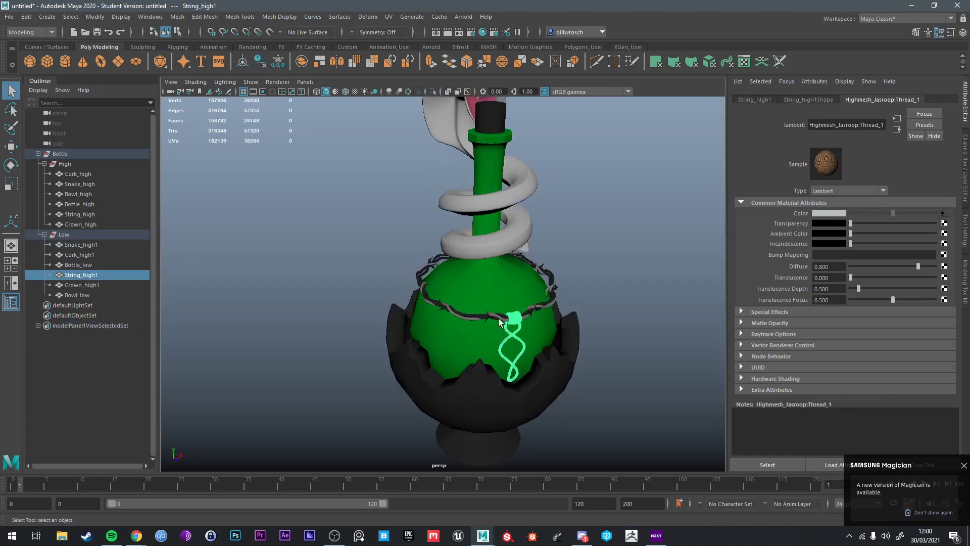
pyautogui.keyDown('shift'); pyautogui.click(500, 319); pyautogui.keyUp('shift')
pyautogui.moveTo(524, 314)
pyautogui.keyDown('alt'); pyautogui.mouseDown()
pyautogui.moveTo(491, 299)
pyautogui.moveTo(507, 311)
pyautogui.mouseUp(); pyautogui.keyUp('alt')
pyautogui.click(506, 234)
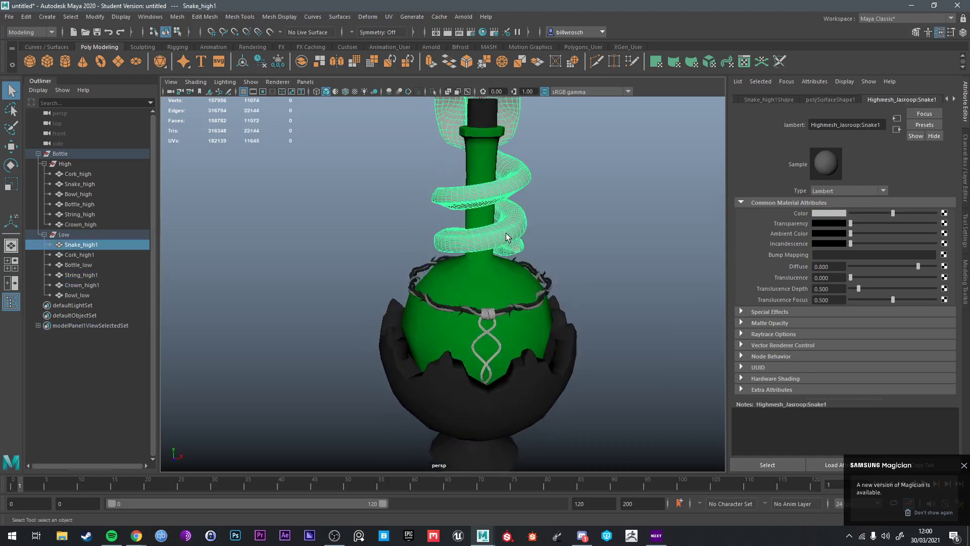
pyautogui.press('f')
pyautogui.hotkey('ctrl', '1')
pyautogui.keyDown('alt'); pyautogui.moveTo(505, 281); pyautogui.dragTo(487, 258, button='middle'); pyautogui.keyUp('alt')
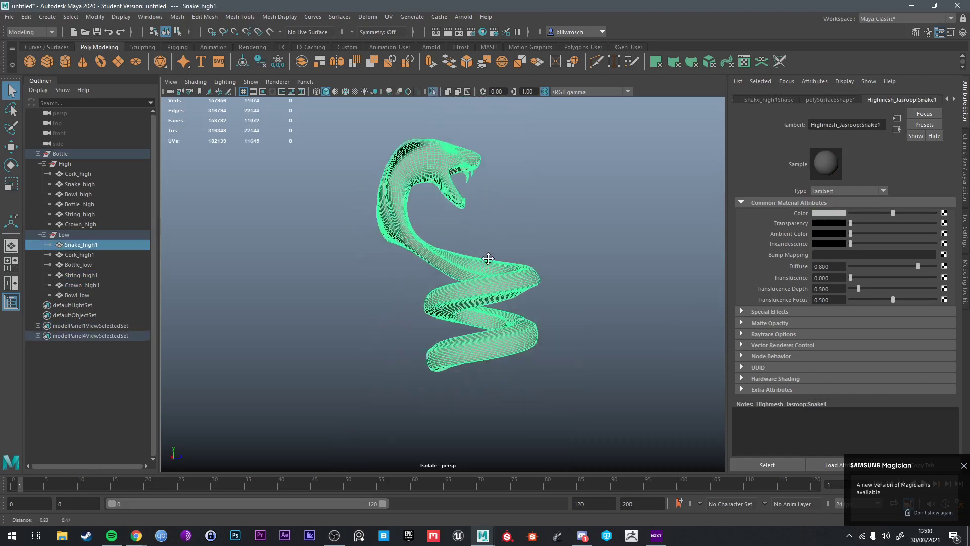
# Step: Examine the isolated snake's topology and edge density along the coils, hood and head
pyautogui.keyDown('alt'); pyautogui.moveTo(488, 258); pyautogui.dragTo(555, 294); pyautogui.keyUp('alt')
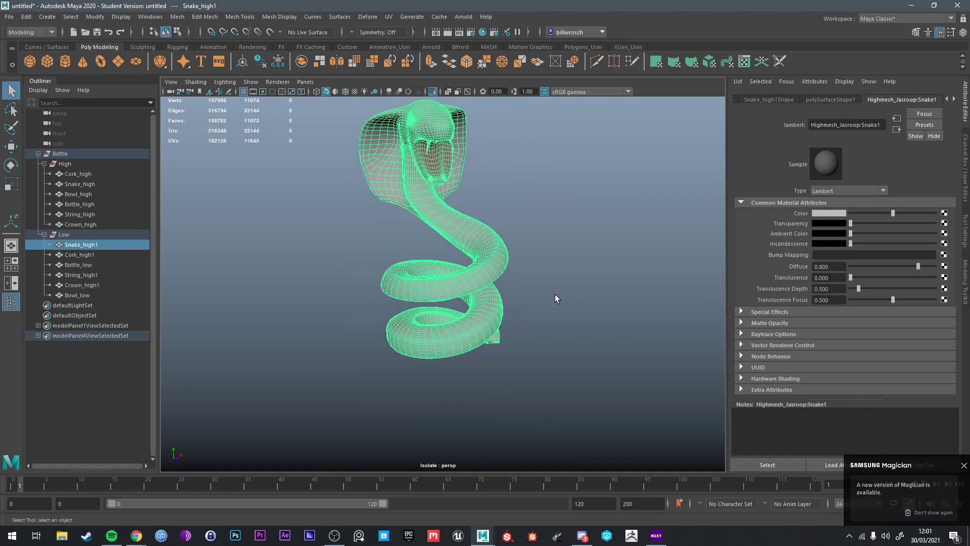
pyautogui.keyDown('alt'); pyautogui.moveTo(485, 299); pyautogui.dragTo(504, 271); pyautogui.keyUp('alt')
pyautogui.scroll(5, 457, 285)
pyautogui.click(468, 275)
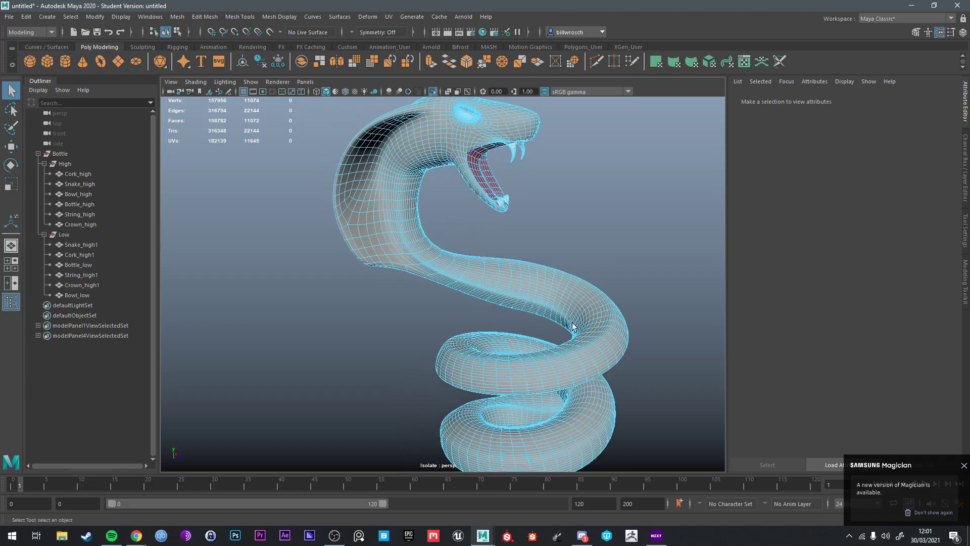
pyautogui.keyDown('alt'); pyautogui.moveTo(439, 260); pyautogui.dragTo(496, 293); pyautogui.keyUp('alt')
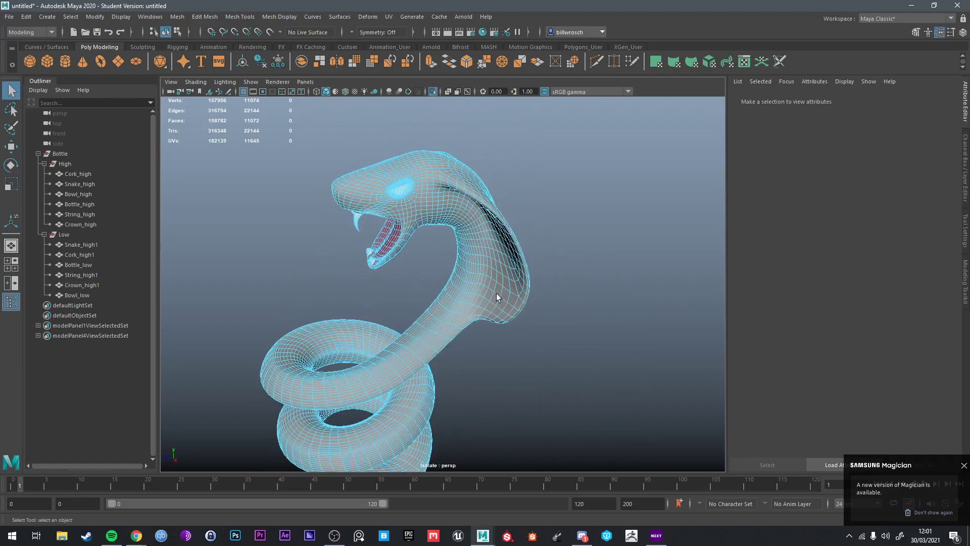
pyautogui.scroll(2, 496, 293)
pyautogui.keyDown('alt'); pyautogui.moveTo(496, 293); pyautogui.dragTo(440, 249, button='middle'); pyautogui.keyUp('alt')
pyautogui.keyDown('alt'); pyautogui.moveTo(440, 249); pyautogui.dragTo(440, 206); pyautogui.keyUp('alt')
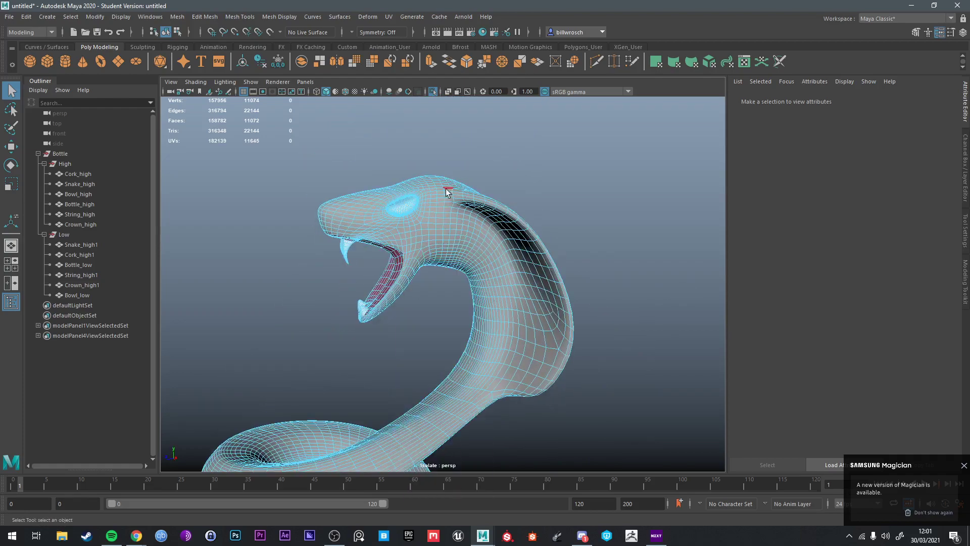
pyautogui.scroll(-6, 445, 201)
# Step: Try reducing the polygons of the whole snake mesh by 50 percent with Reduce
pyautogui.moveTo(445, 255); pyautogui.dragTo(469, 238, button='right')
pyautogui.keyDown('alt'); pyautogui.moveTo(424, 264); pyautogui.dragTo(457, 283); pyautogui.keyUp('alt')
pyautogui.press('w')
pyautogui.scroll(2, 481, 304)
pyautogui.click(174, 17)
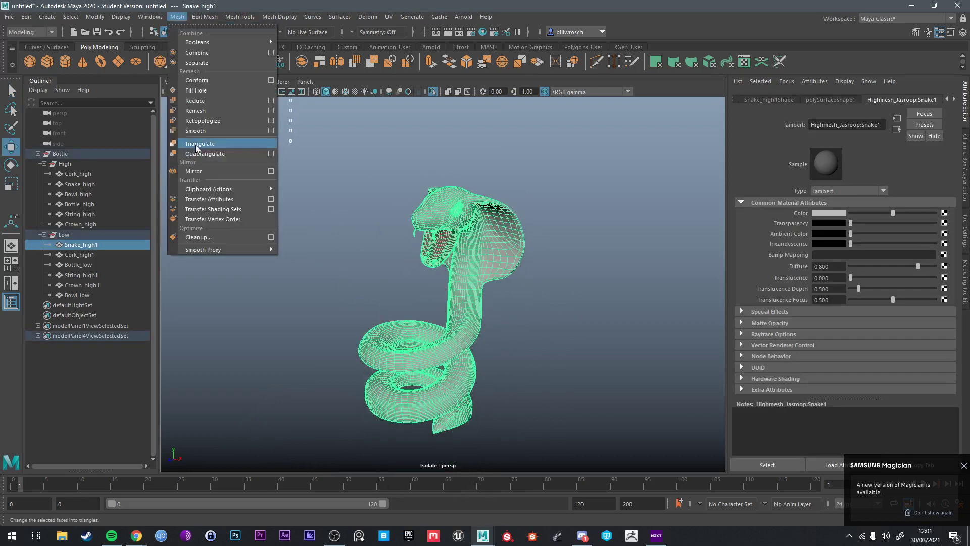
pyautogui.click(196, 100)
pyautogui.scroll(2, 484, 253)
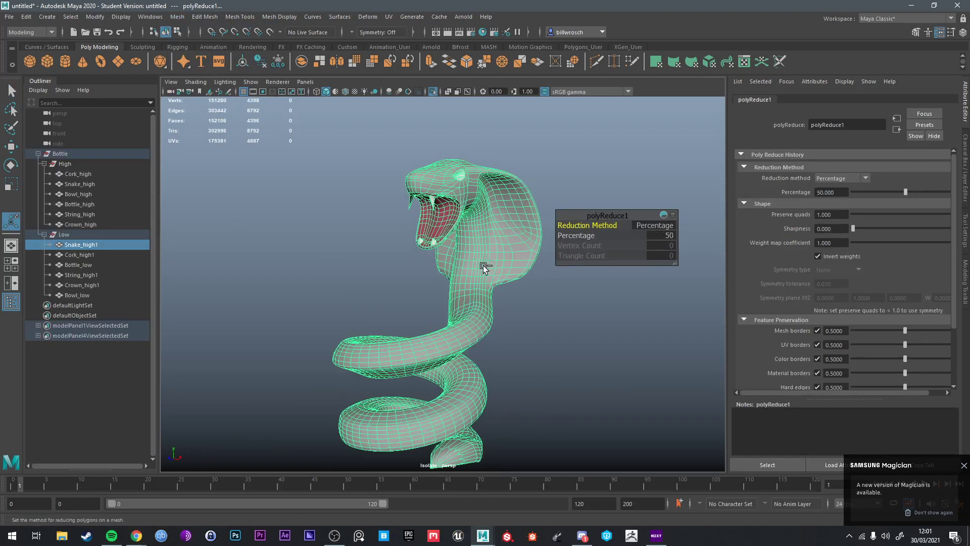
# Step: Try a reduction of 60.285 percent on the snake, check the head and mouth, and undo the Reduce operation
pyautogui.hotkey('ctrl', 'y')
pyautogui.scroll(3, 456, 197)
pyautogui.scroll(-1, 407, 260)
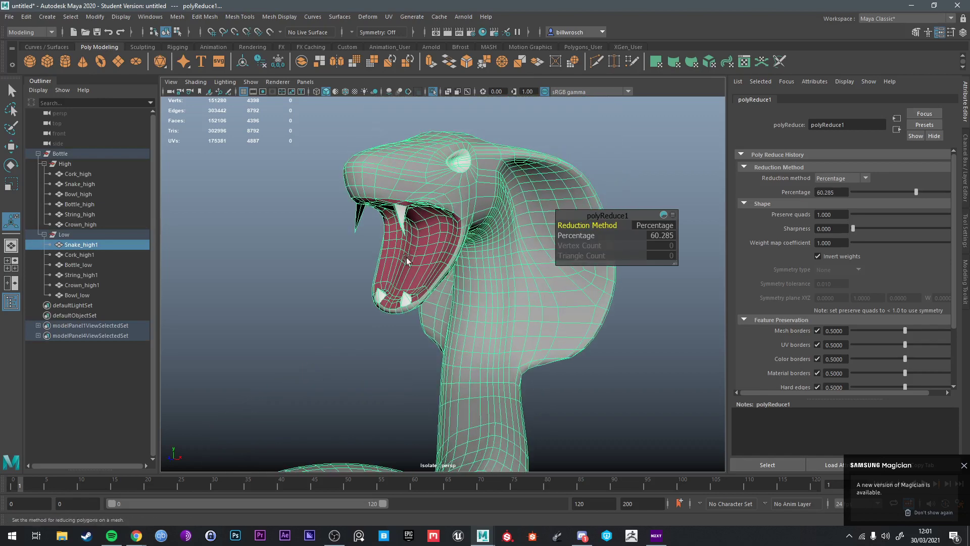
pyautogui.keyDown('alt'); pyautogui.moveTo(437, 232); pyautogui.dragTo(484, 223); pyautogui.keyUp('alt')
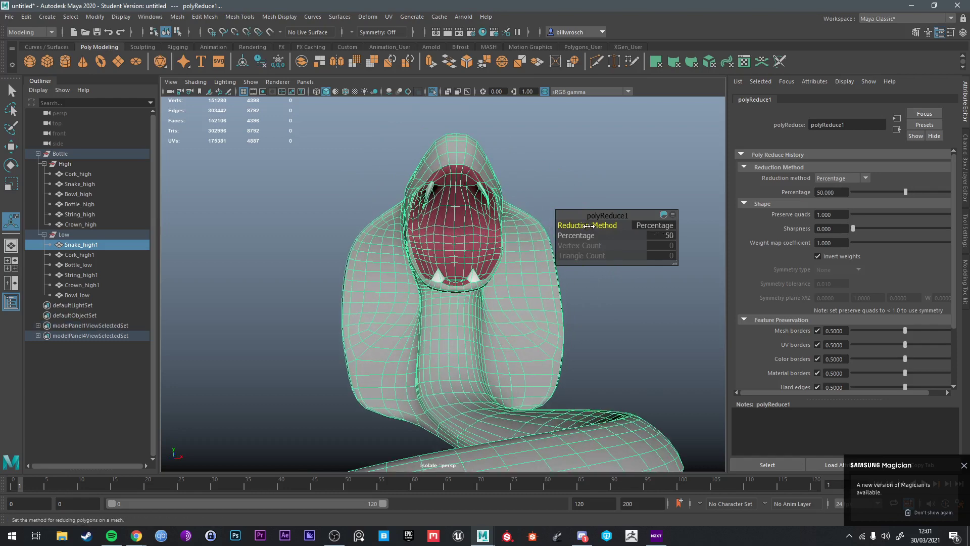
pyautogui.hotkey('ctrl', 'z')
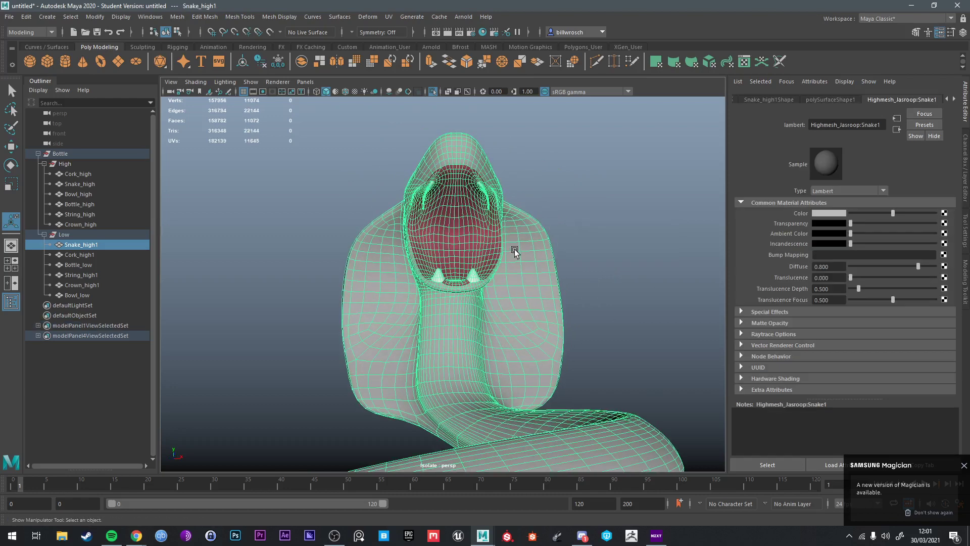
# Step: Examine the snake's original mesh around the mouth, the coils and the tail tip
pyautogui.keyDown('alt'); pyautogui.moveTo(541, 222); pyautogui.dragTo(467, 207); pyautogui.keyUp('alt')
pyautogui.press('q')
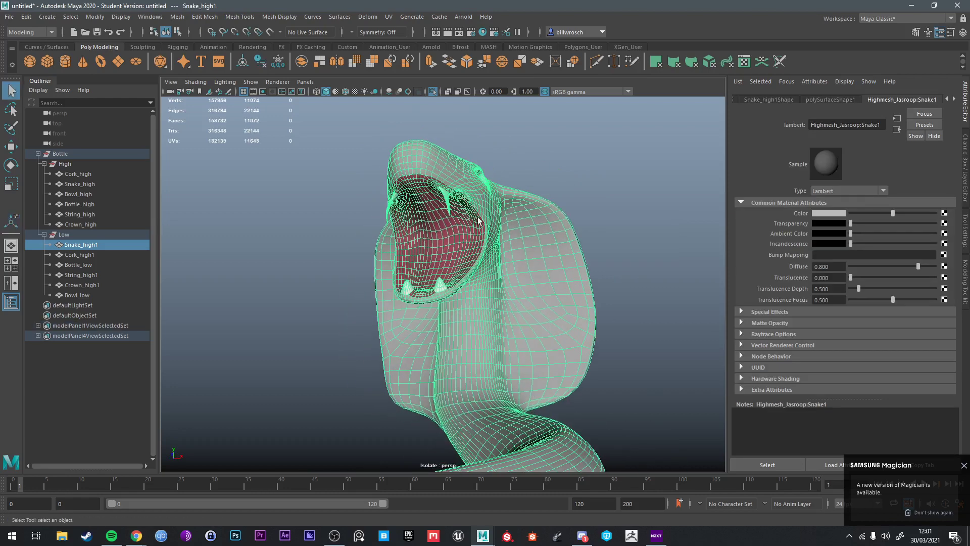
pyautogui.moveTo(466, 206); pyautogui.dragTo(520, 187, button='right')
pyautogui.hotkey('ctrl', '1')
pyautogui.keyDown('alt'); pyautogui.moveTo(520, 186); pyautogui.dragTo(480, 305); pyautogui.keyUp('alt')
pyautogui.scroll(8, 480, 305)
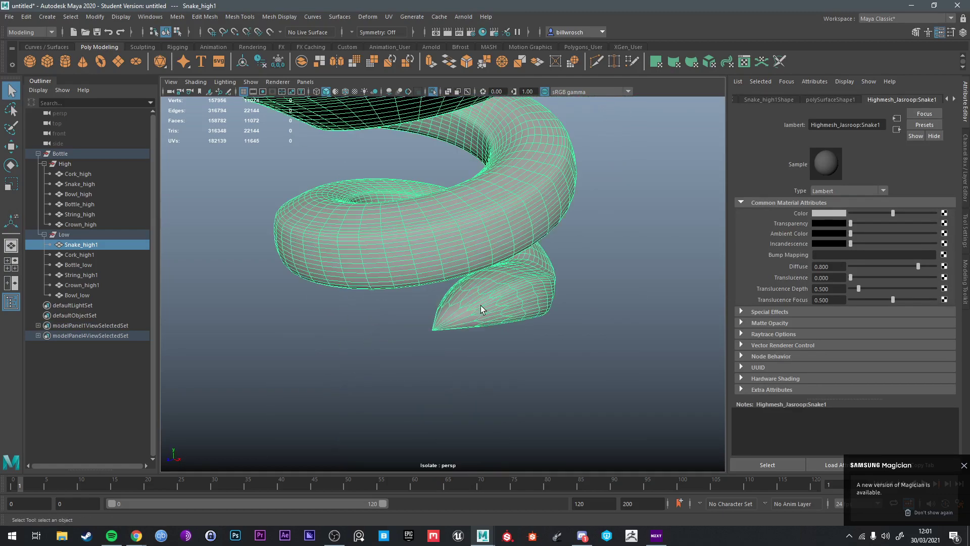
pyautogui.scroll(-8, 494, 350)
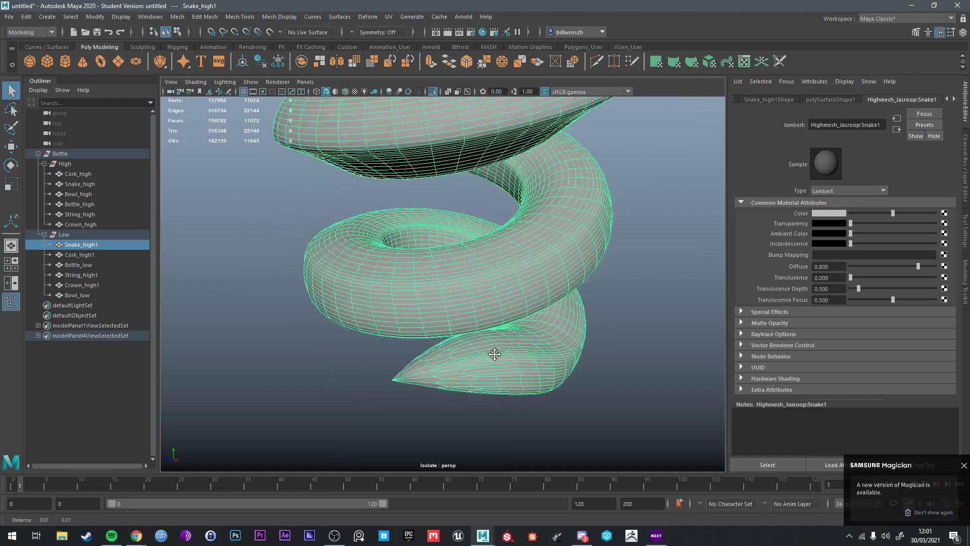
pyautogui.keyDown('alt'); pyautogui.moveTo(545, 190); pyautogui.dragTo(545, 301); pyautogui.keyUp('alt')
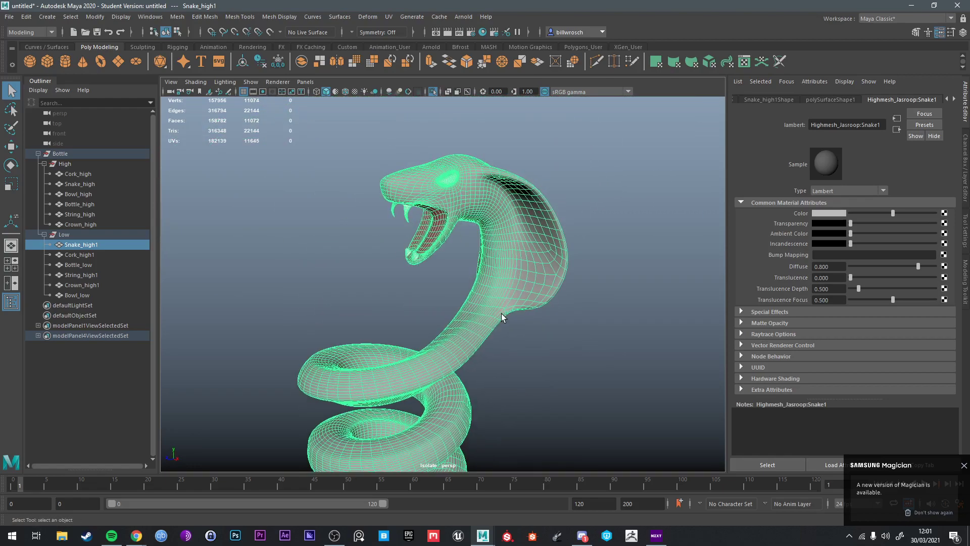
# Step: Detach the snake mesh along the edge loop around the neck just below the hood
pyautogui.moveTo(503, 253); pyautogui.dragTo(499, 225, button='right')
pyautogui.scroll(3, 495, 332)
pyautogui.doubleClick(516, 331)
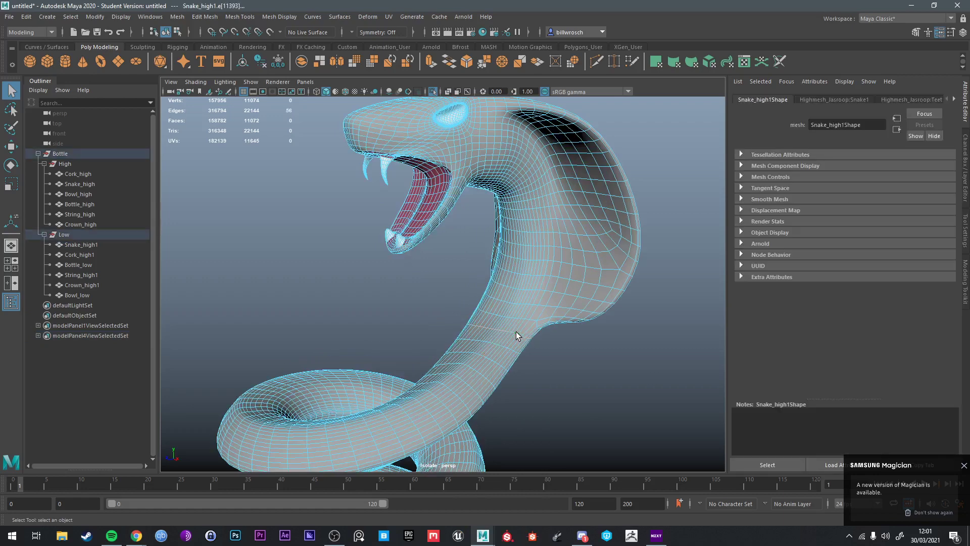
pyautogui.click(193, 17)
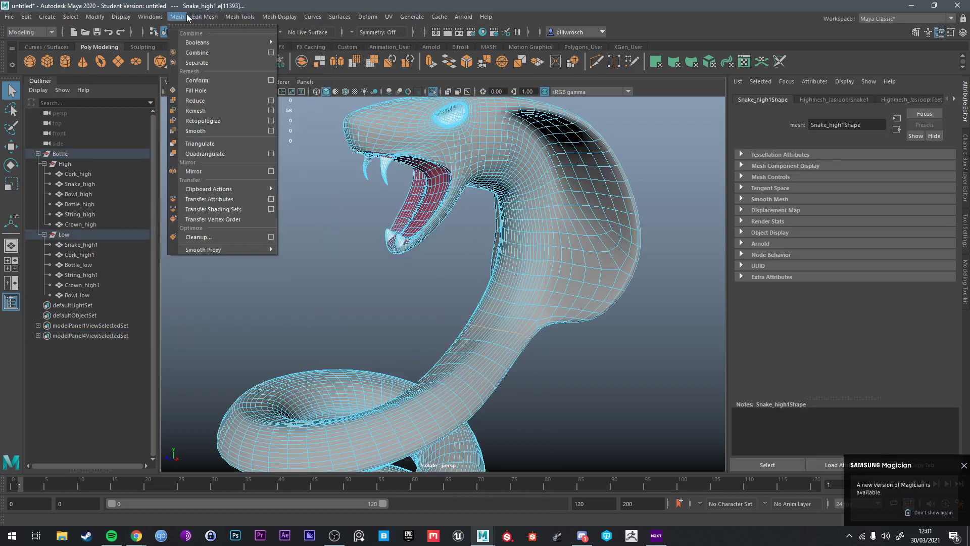
pyautogui.click(218, 92)
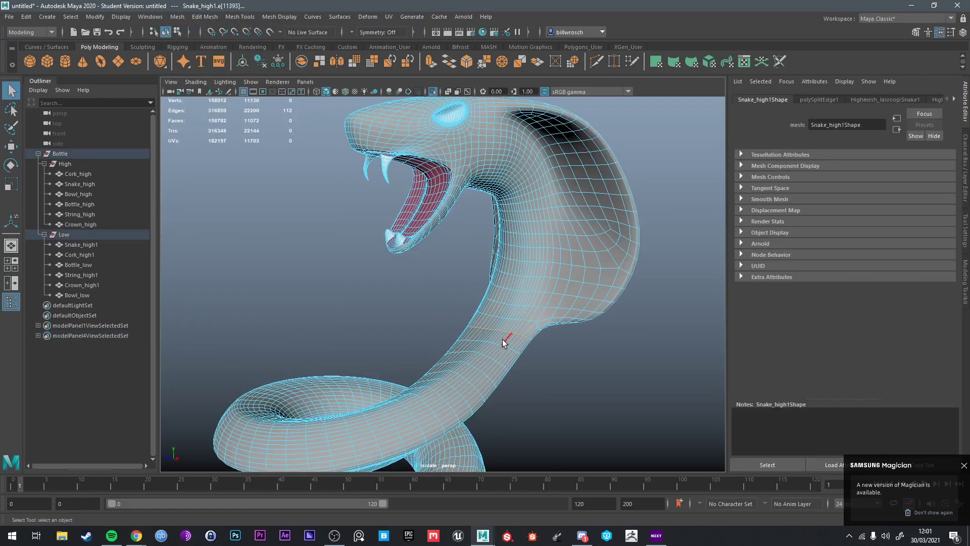
# Step: Try moving the faces beside the detached neck loop to test the split, and undo the move
pyautogui.moveTo(504, 337)
pyautogui.keyDown('alt'); pyautogui.mouseDown()
pyautogui.moveTo(481, 344)
pyautogui.moveTo(503, 333)
pyautogui.mouseUp(); pyautogui.keyUp('alt')
pyautogui.press('w')
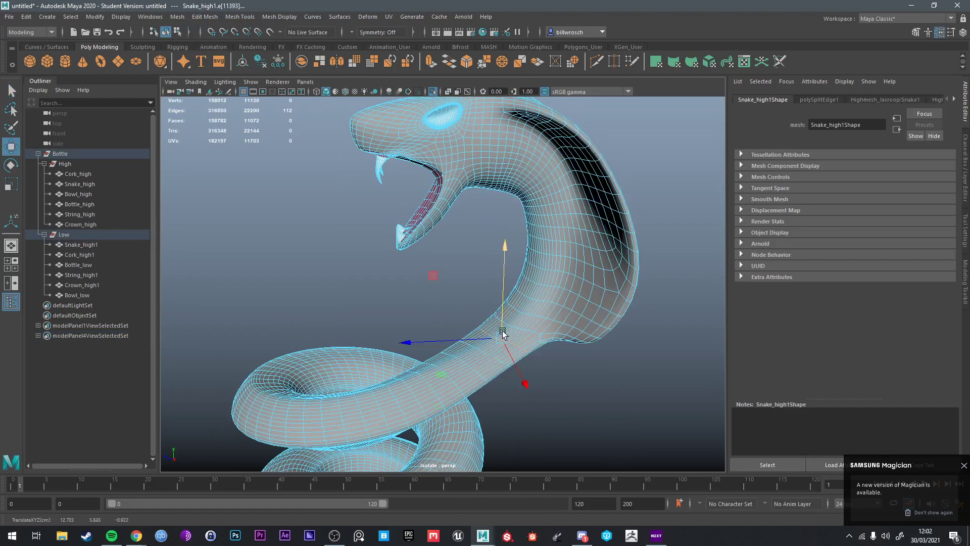
pyautogui.moveTo(486, 265); pyautogui.dragTo(488, 303, button='right')
pyautogui.click(504, 351)
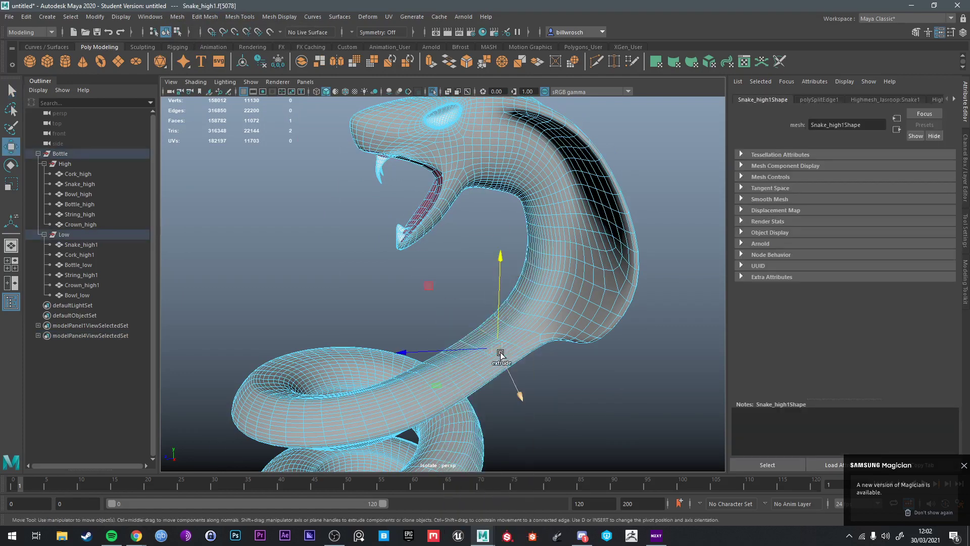
pyautogui.doubleClick(503, 347)
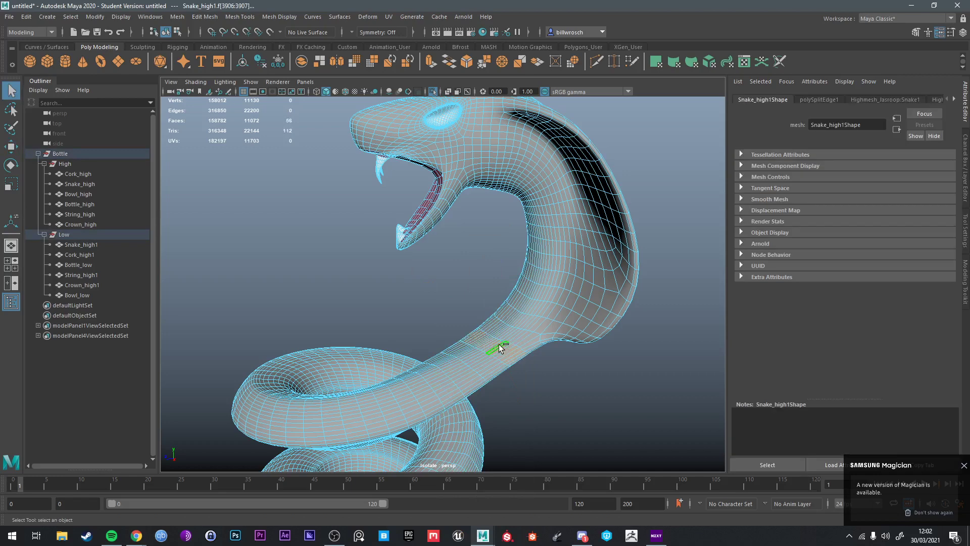
pyautogui.press('w')
pyautogui.moveTo(493, 324); pyautogui.dragTo(575, 311)
pyautogui.hotkey('ctrl', 'z')
pyautogui.press('q')
# Step: Separate the snake into head and body meshes at the detached neck loop and select the coiled body piece
pyautogui.doubleClick(577, 306)
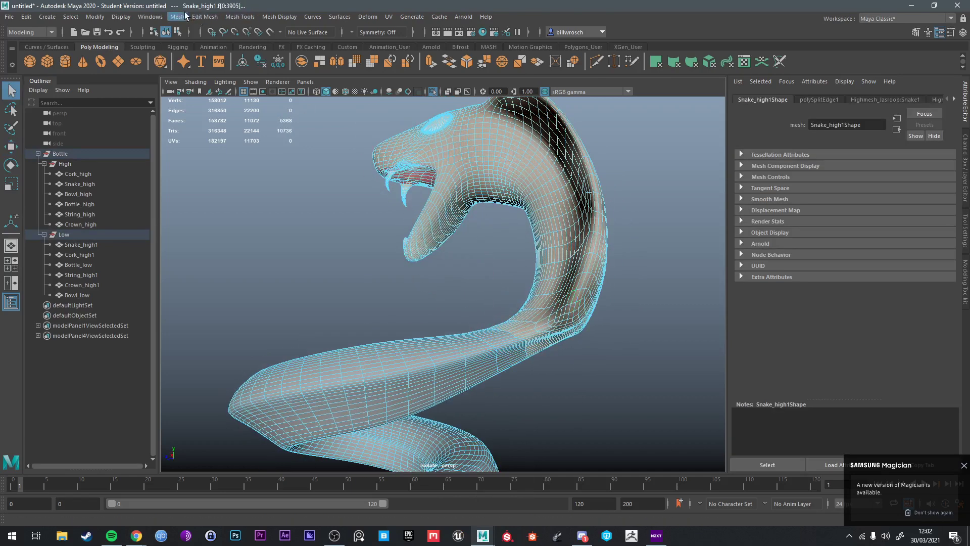
pyautogui.click(178, 17)
pyautogui.click(194, 63)
pyautogui.keyDown('alt'); pyautogui.moveTo(487, 194); pyautogui.dragTo(525, 190); pyautogui.keyUp('alt')
pyautogui.moveTo(525, 191); pyautogui.dragTo(570, 176, button='right')
pyautogui.click(547, 219)
pyautogui.keyDown('alt'); pyautogui.moveTo(498, 285); pyautogui.dragTo(495, 258); pyautogui.keyUp('alt')
pyautogui.click(493, 324)
pyautogui.keyDown('alt'); pyautogui.moveTo(515, 354); pyautogui.dragTo(517, 242, button='middle'); pyautogui.keyUp('alt')
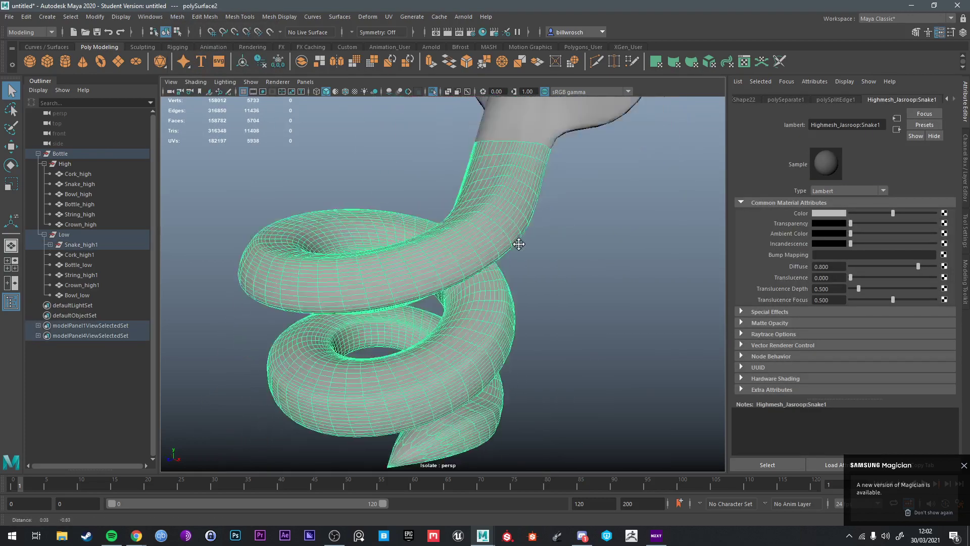
# Step: Examine how the lengthwise edge loops of the snake body run into the tail tip
pyautogui.keyDown('alt'); pyautogui.moveTo(517, 242); pyautogui.dragTo(511, 362); pyautogui.keyUp('alt')
pyautogui.scroll(4, 511, 362)
pyautogui.keyDown('alt'); pyautogui.moveTo(469, 351); pyautogui.dragTo(441, 222, button='middle'); pyautogui.keyUp('alt')
pyautogui.keyDown('alt'); pyautogui.moveTo(441, 223); pyautogui.dragTo(443, 212); pyautogui.keyUp('alt')
pyautogui.moveTo(472, 256); pyautogui.dragTo(472, 223, button='right')
pyautogui.scroll(3, 467, 262)
pyautogui.click(457, 295)
pyautogui.press('f')
pyautogui.scroll(-5, 456, 309)
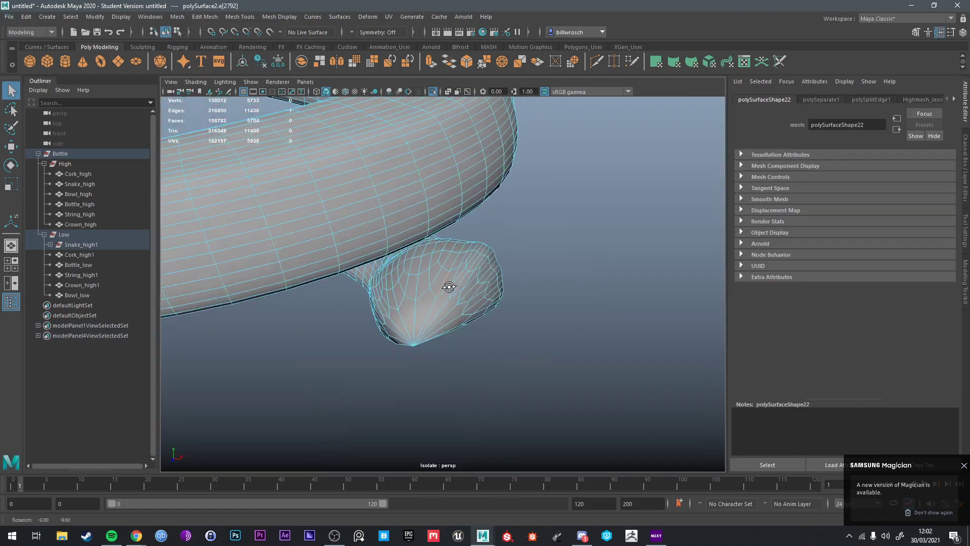
pyautogui.moveTo(405, 306)
pyautogui.keyDown('alt'); pyautogui.mouseDown()
pyautogui.moveTo(425, 297)
pyautogui.moveTo(403, 318)
pyautogui.mouseUp(); pyautogui.keyUp('alt')
pyautogui.doubleClick(403, 318)
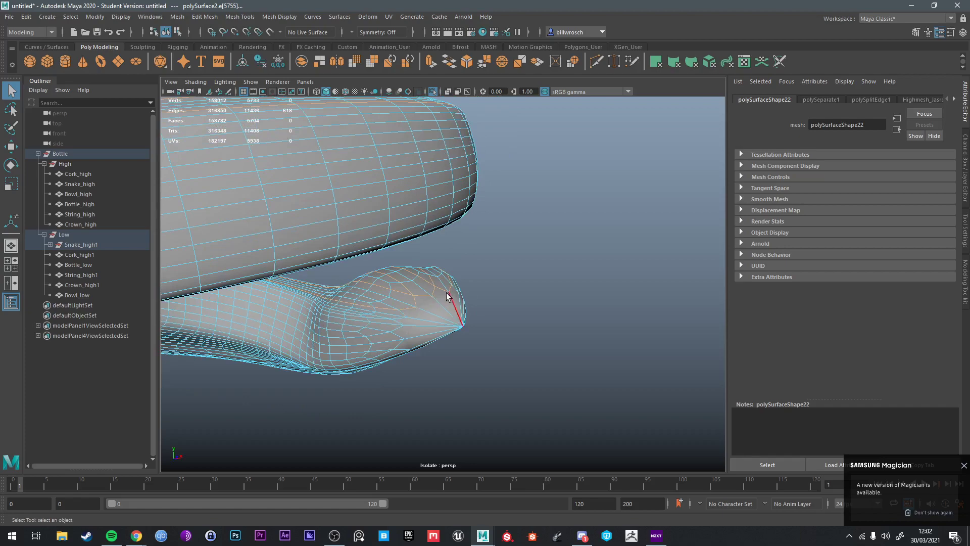
pyautogui.keyDown('alt'); pyautogui.moveTo(447, 294); pyautogui.dragTo(436, 262); pyautogui.keyUp('alt')
pyautogui.scroll(-5, 435, 262)
# Step: Try applying Reduce at 50 percent to the whole snake body mesh, and undo the reduction
pyautogui.moveTo(436, 262); pyautogui.dragTo(487, 208, button='right')
pyautogui.click(487, 208)
pyautogui.keyDown('alt'); pyautogui.moveTo(485, 208); pyautogui.dragTo(458, 195); pyautogui.keyUp('alt')
pyautogui.click(472, 187)
pyautogui.keyDown('alt'); pyautogui.moveTo(474, 185); pyautogui.dragTo(459, 307, button='middle'); pyautogui.keyUp('alt')
pyautogui.click(177, 16)
pyautogui.click(202, 100)
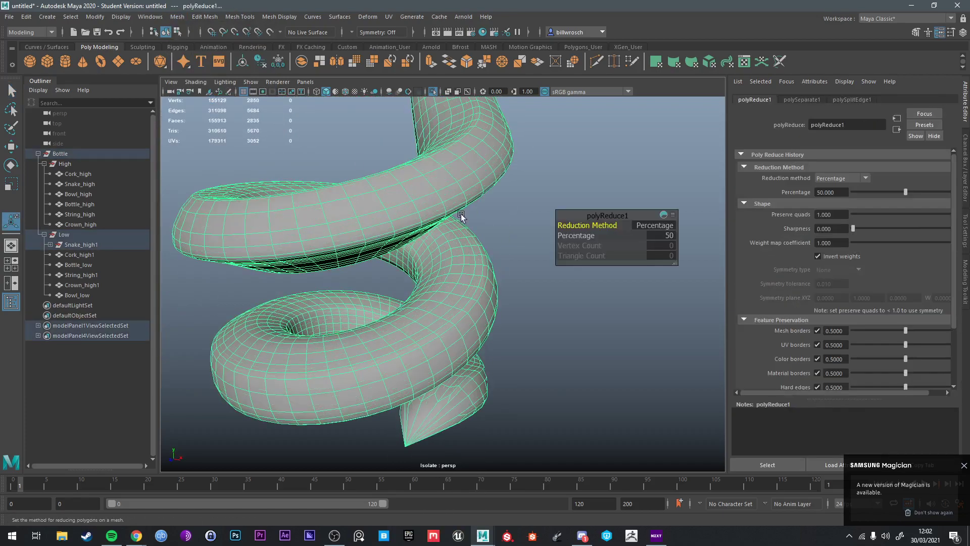
pyautogui.scroll(-4, 362, 257)
pyautogui.keyDown('alt'); pyautogui.moveTo(361, 258); pyautogui.dragTo(361, 266); pyautogui.keyUp('alt')
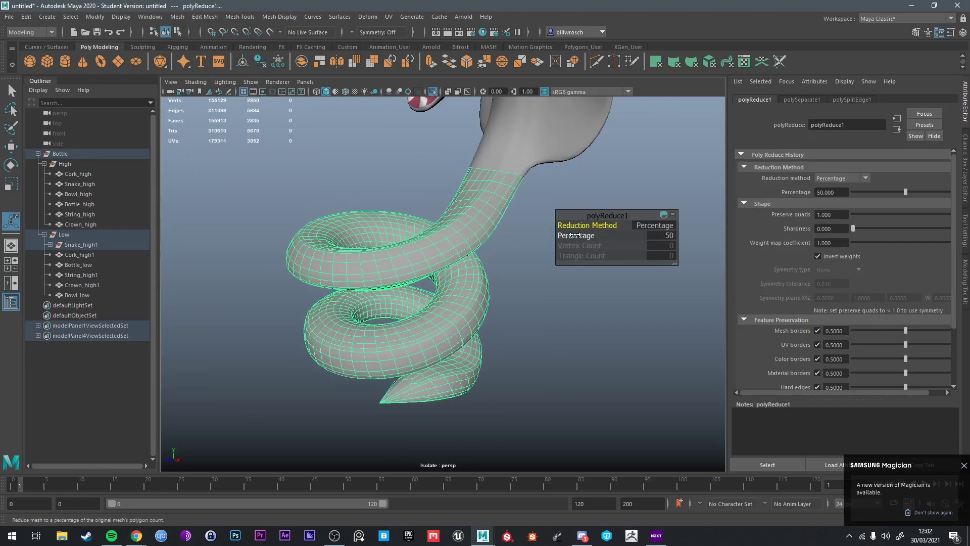
pyautogui.keyDown('alt'); pyautogui.moveTo(553, 277); pyautogui.dragTo(537, 283); pyautogui.keyUp('alt')
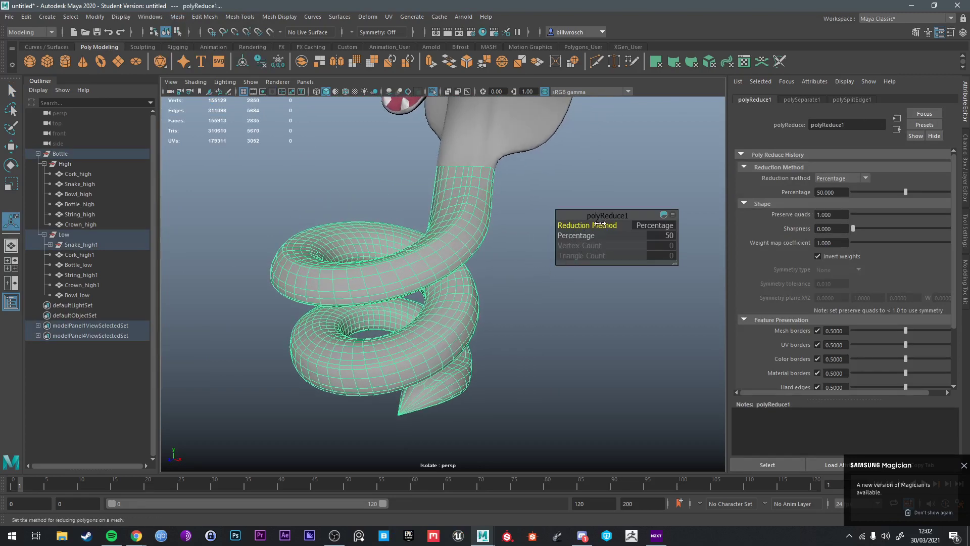
pyautogui.hotkey('ctrl', 'z')
# Step: Select alternate lengthwise edge loops around the tail tip and delete them along the whole snake body
pyautogui.scroll(4, 507, 331)
pyautogui.keyDown('alt'); pyautogui.moveTo(489, 323); pyautogui.dragTo(491, 212, button='middle'); pyautogui.keyUp('alt')
pyautogui.scroll(5, 450, 229)
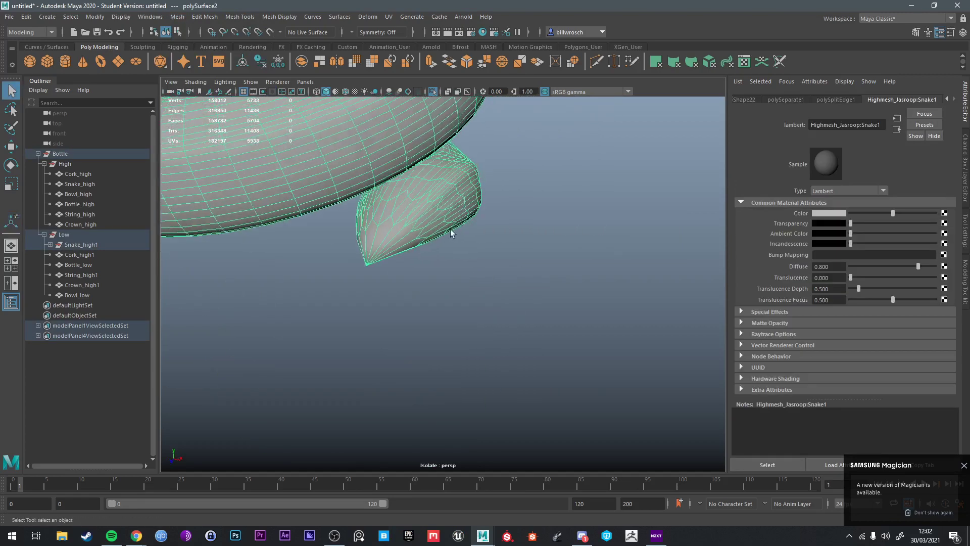
pyautogui.moveTo(425, 242); pyautogui.dragTo(417, 189, button='right')
pyautogui.click(399, 245)
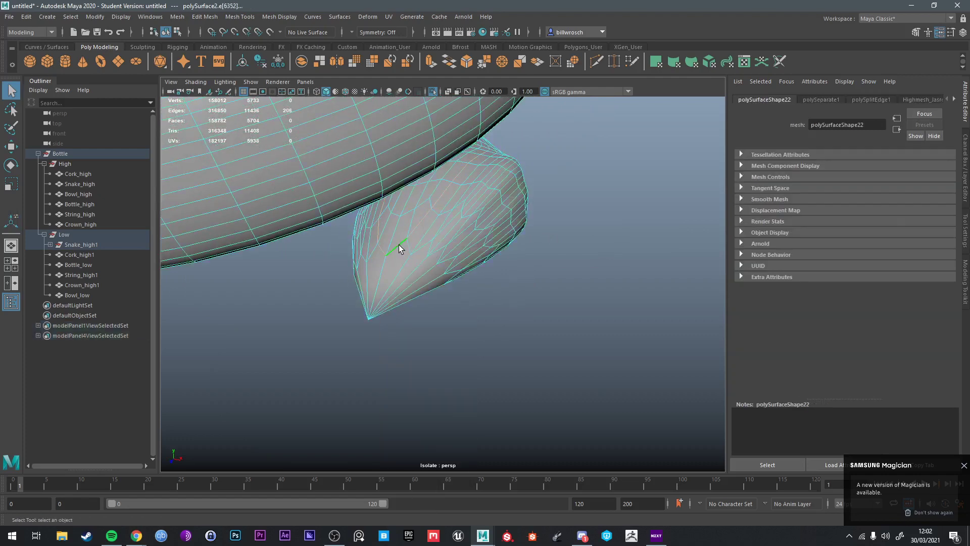
pyautogui.doubleClick(444, 260)
pyautogui.scroll(-5, 439, 250)
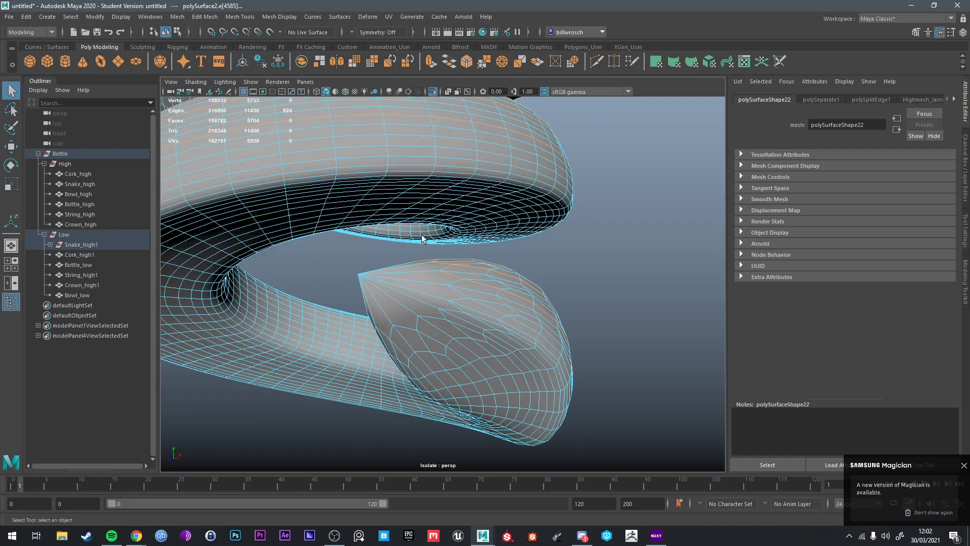
pyautogui.keyDown('shift'); pyautogui.click(458, 297); pyautogui.keyUp('shift')
pyautogui.keyDown('alt'); pyautogui.moveTo(469, 322); pyautogui.dragTo(442, 315); pyautogui.keyUp('alt')
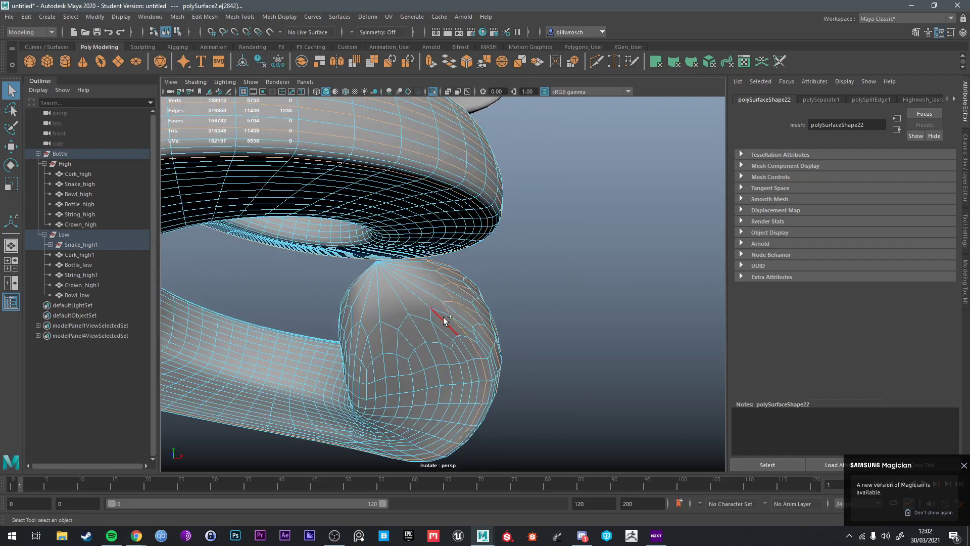
pyautogui.keyDown('shift'); pyautogui.doubleClick(392, 323); pyautogui.keyUp('shift')
pyautogui.keyDown('alt'); pyautogui.moveTo(392, 323); pyautogui.dragTo(409, 306); pyautogui.keyUp('alt')
pyautogui.keyDown('shift'); pyautogui.doubleClick(396, 320); pyautogui.keyUp('shift')
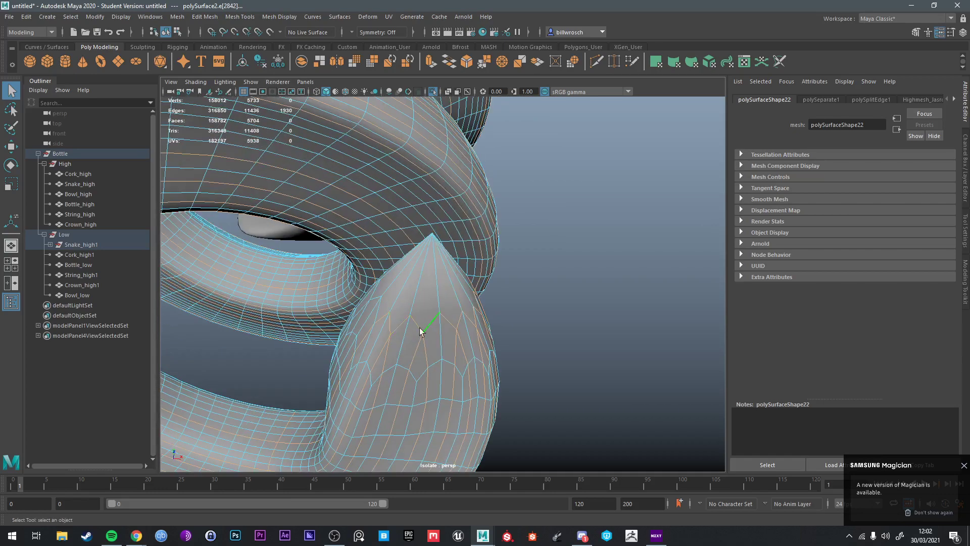
pyautogui.keyDown('alt'); pyautogui.moveTo(381, 294); pyautogui.dragTo(407, 290); pyautogui.keyUp('alt')
pyautogui.keyDown('alt'); pyautogui.moveTo(441, 259); pyautogui.dragTo(458, 319); pyautogui.keyUp('alt')
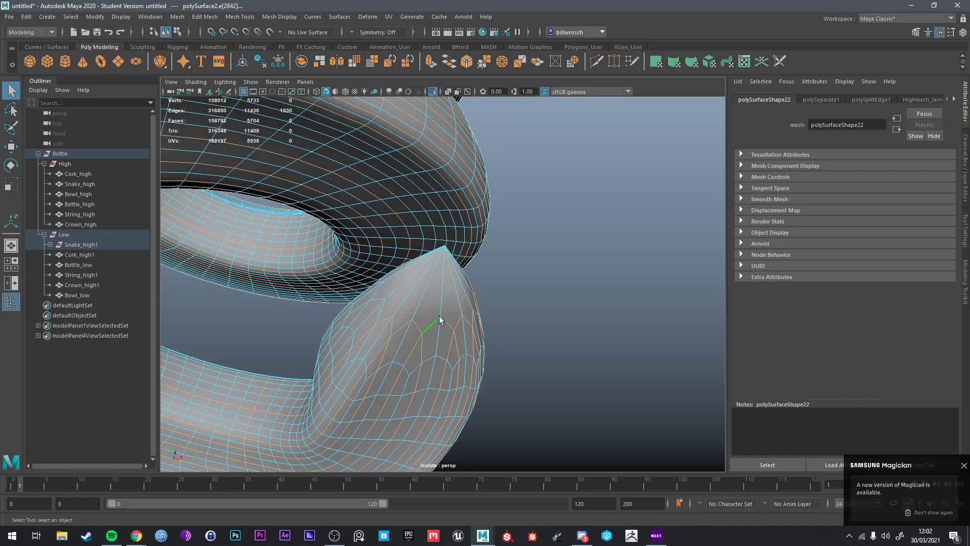
pyautogui.keyDown('alt'); pyautogui.moveTo(292, 336); pyautogui.dragTo(434, 343); pyautogui.keyUp('alt')
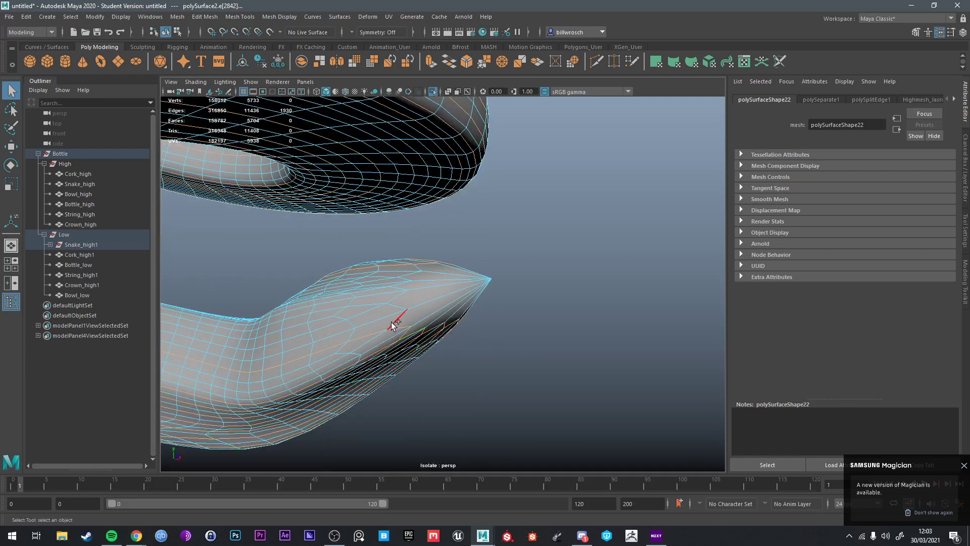
pyautogui.keyDown('alt'); pyautogui.moveTo(407, 297); pyautogui.dragTo(443, 321); pyautogui.keyUp('alt')
pyautogui.click(420, 271)
pyautogui.click(434, 324)
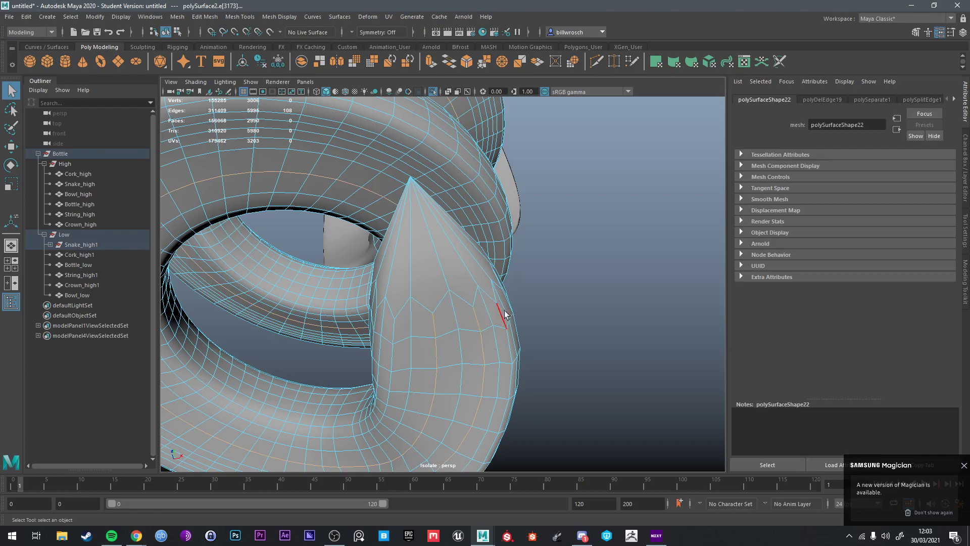
# Step: Select every second remaining lengthwise edge loop around the tail and delete them together with their vertices
pyautogui.keyDown('alt'); pyautogui.moveTo(505, 314); pyautogui.dragTo(531, 186); pyautogui.keyUp('alt')
pyautogui.keyDown('shift'); pyautogui.doubleClick(508, 295); pyautogui.keyUp('shift')
pyautogui.keyDown('shift'); pyautogui.doubleClick(523, 270); pyautogui.keyUp('shift')
pyautogui.keyDown('shift'); pyautogui.doubleClick(501, 266); pyautogui.keyUp('shift')
pyautogui.keyDown('shift'); pyautogui.doubleClick(477, 246); pyautogui.keyUp('shift')
pyautogui.keyDown('shift'); pyautogui.doubleClick(446, 219); pyautogui.keyUp('shift')
pyautogui.keyDown('shift'); pyautogui.click(453, 246); pyautogui.keyUp('shift')
pyautogui.keyDown('shift'); pyautogui.doubleClick(466, 260); pyautogui.keyUp('shift')
pyautogui.keyDown('shift'); pyautogui.doubleClick(447, 272); pyautogui.keyUp('shift')
pyautogui.hotkey('ctrl', 'Delete')
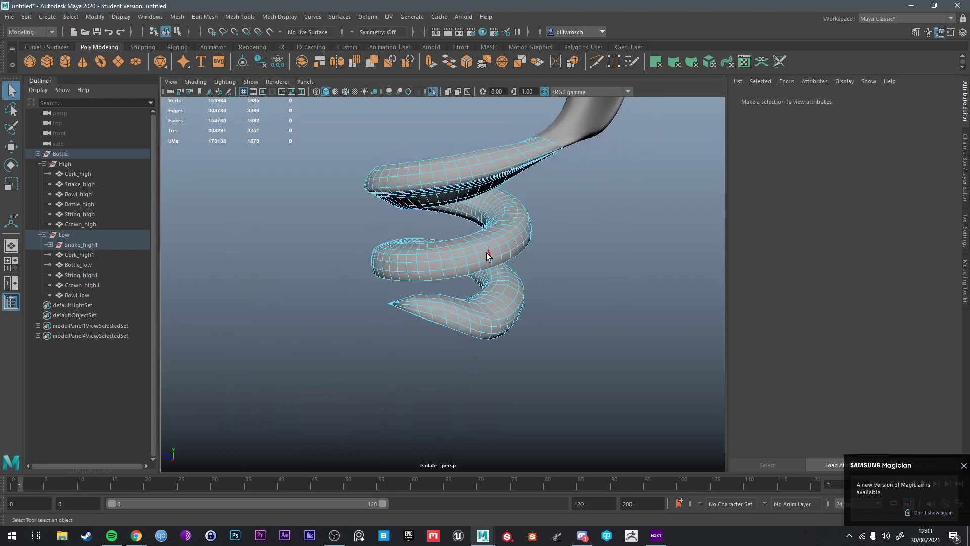
# Step: Try inserting a lengthwise edge loop along the coil with Multi-Cut, undo it and return to object selection
pyautogui.keyDown('alt'); pyautogui.moveTo(522, 234); pyautogui.dragTo(537, 232, button='right'); pyautogui.keyUp('alt')
pyautogui.keyDown('alt'); pyautogui.moveTo(537, 231); pyautogui.dragTo(431, 337, button='middle'); pyautogui.keyUp('alt')
pyautogui.keyDown('alt'); pyautogui.moveTo(431, 337); pyautogui.dragTo(492, 276); pyautogui.keyUp('alt')
pyautogui.press('y')
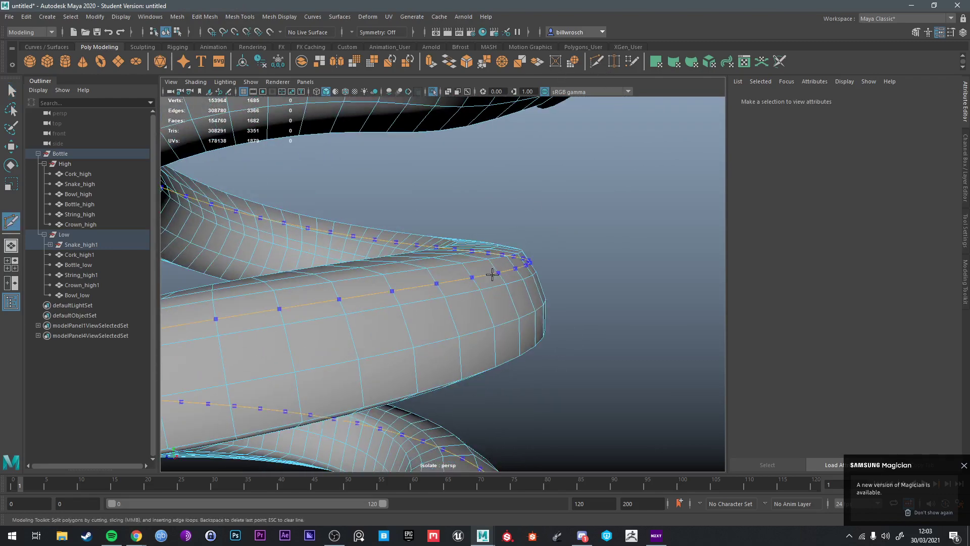
pyautogui.press('q')
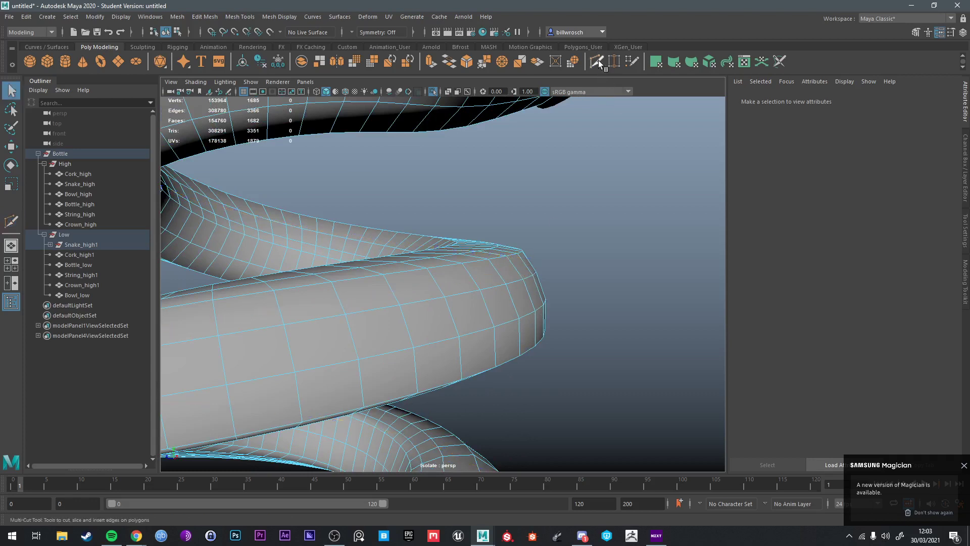
pyautogui.press('y')
pyautogui.keyDown('ctrl'); pyautogui.click(503, 273); pyautogui.keyUp('ctrl')
pyautogui.press('q')
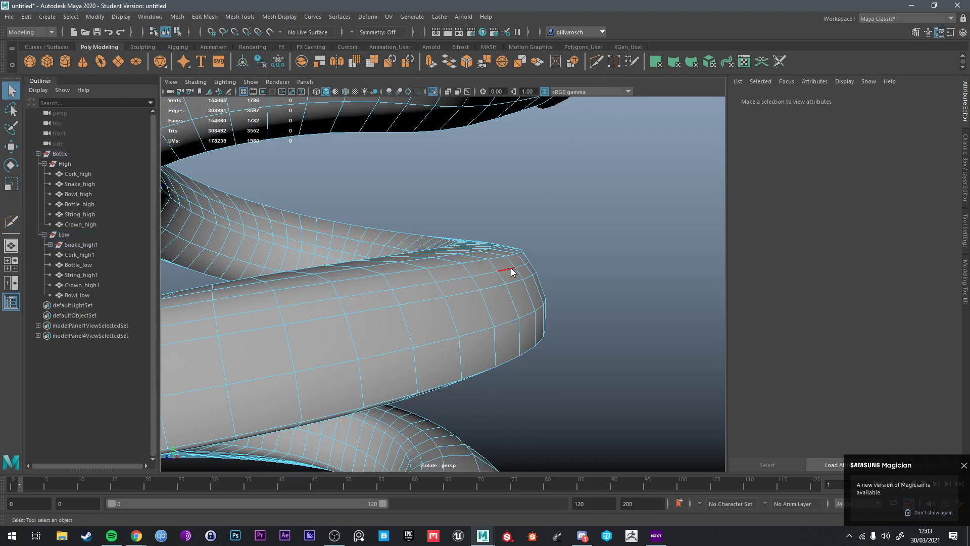
pyautogui.click(508, 251)
pyautogui.keyDown('alt'); pyautogui.moveTo(509, 251); pyautogui.dragTo(499, 301); pyautogui.keyUp('alt')
pyautogui.press('w')
pyautogui.hotkey('ctrl', 'z')
pyautogui.hotkey('ctrl', 'z')
pyautogui.hotkey('ctrl', 'z')
pyautogui.moveTo(475, 273); pyautogui.dragTo(524, 242, button='right')
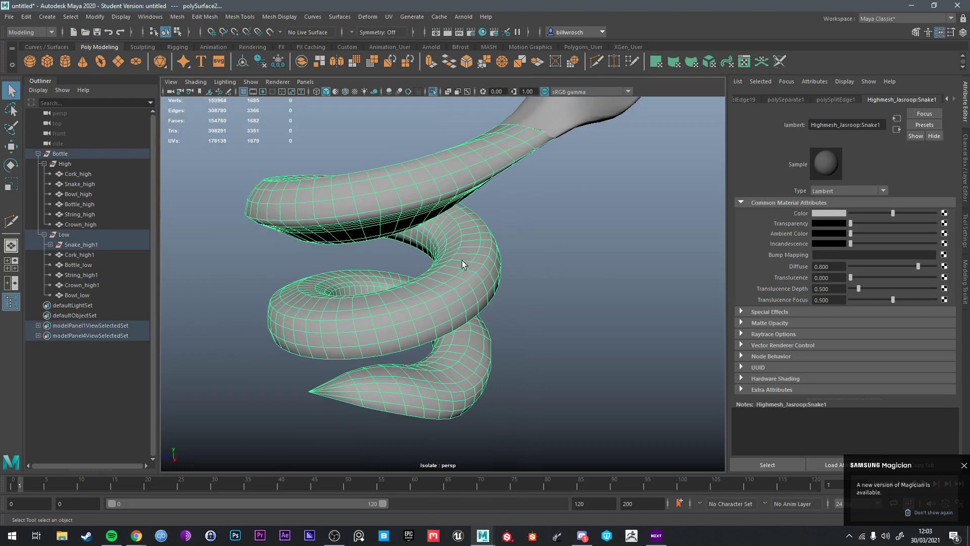
# Step: Examine the irregular edge flow on the underside of the lowest coil near the tail
pyautogui.keyDown('alt'); pyautogui.moveTo(462, 264); pyautogui.dragTo(510, 252); pyautogui.keyUp('alt')
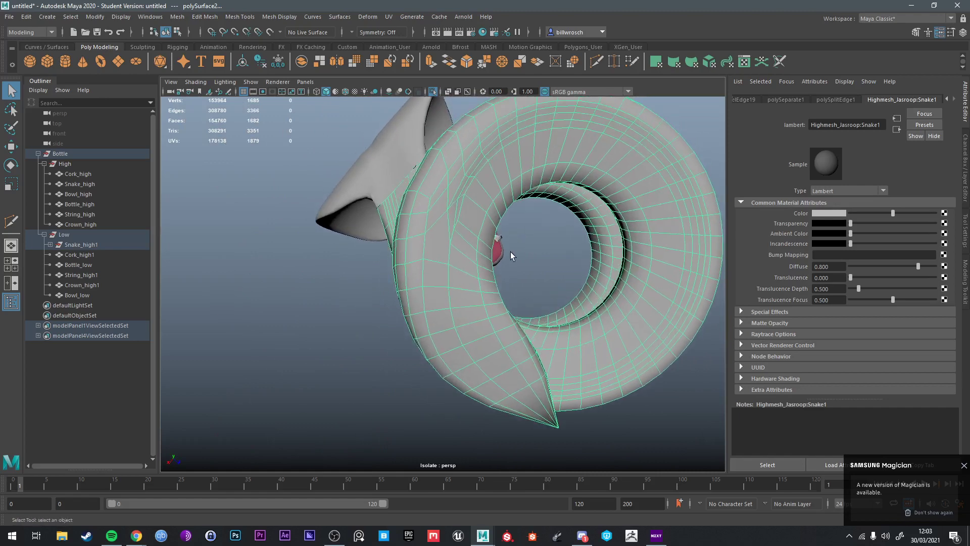
pyautogui.keyDown('alt'); pyautogui.moveTo(510, 251); pyautogui.dragTo(469, 252, button='middle'); pyautogui.keyUp('alt')
pyautogui.keyDown('alt'); pyautogui.moveTo(469, 252); pyautogui.dragTo(429, 241); pyautogui.keyUp('alt')
pyautogui.moveTo(428, 240); pyautogui.dragTo(430, 208, button='right')
pyautogui.doubleClick(446, 227)
pyautogui.keyDown('alt'); pyautogui.moveTo(446, 226); pyautogui.dragTo(442, 258); pyautogui.keyUp('alt')
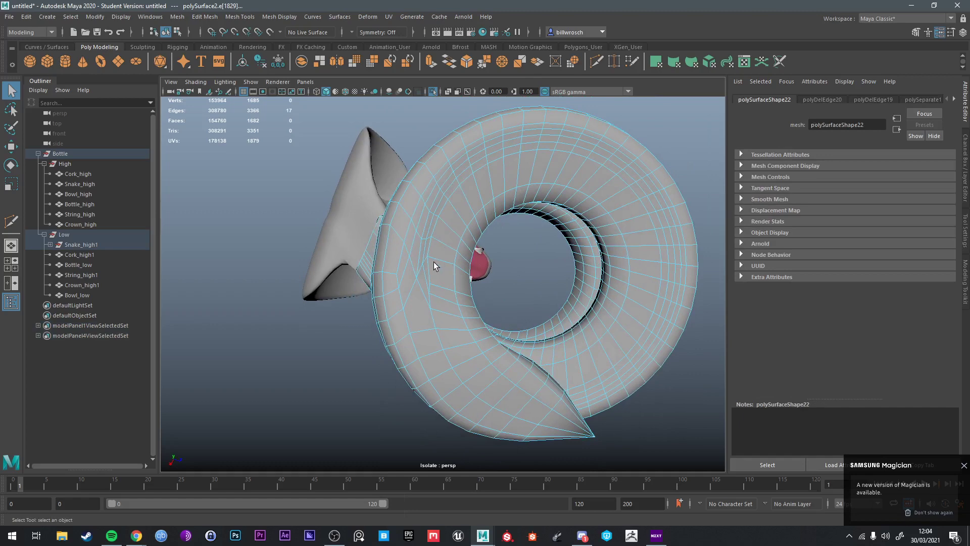
pyautogui.doubleClick(423, 257)
pyautogui.moveTo(408, 260); pyautogui.dragTo(353, 258, button='right')
pyautogui.scroll(5, 408, 313)
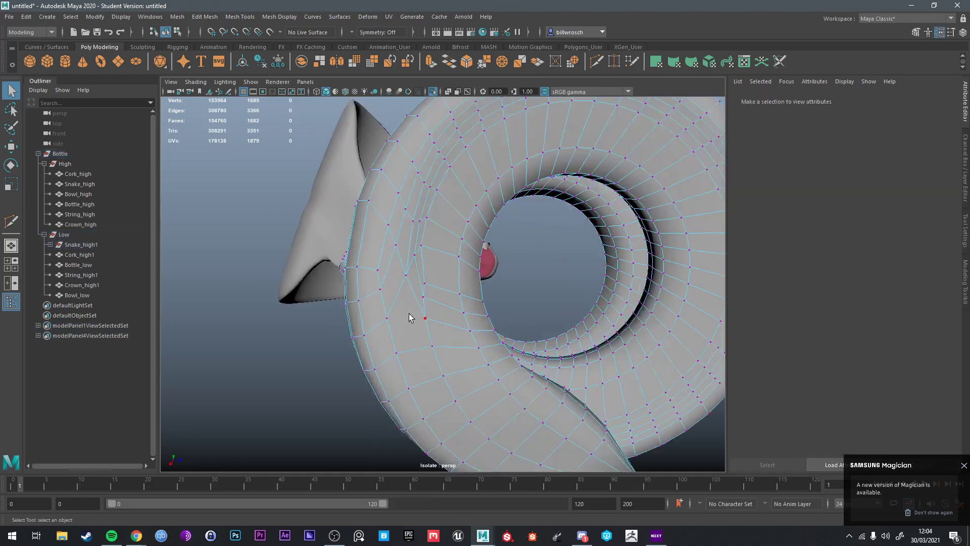
# Step: Cut new connecting edges between the vertices of the irregular patch under the lowest coil with Multi-Cut
pyautogui.click(595, 63)
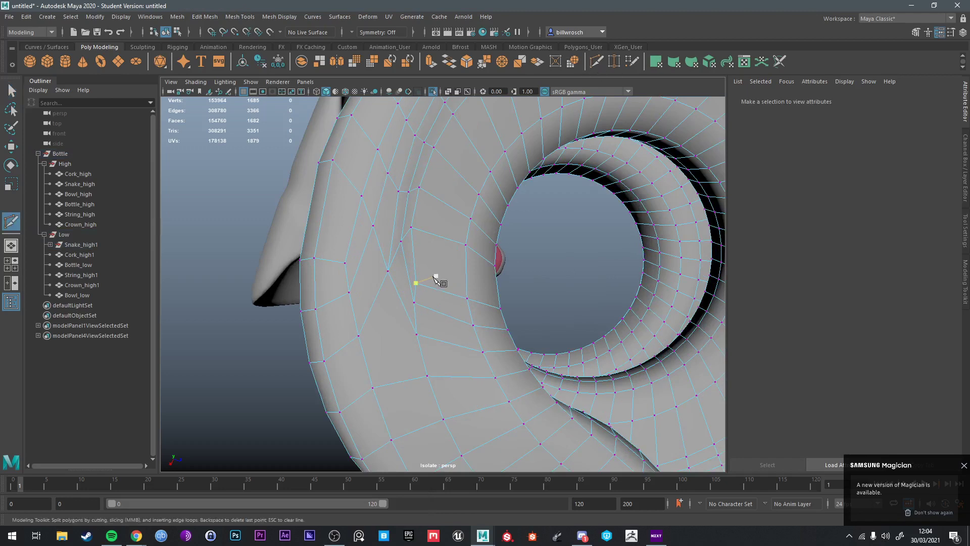
pyautogui.click(417, 333)
pyautogui.click(358, 335)
pyautogui.click(414, 303)
pyautogui.rightClick(407, 283)
pyautogui.click(345, 262)
pyautogui.rightClick(434, 268)
pyautogui.moveTo(412, 239); pyautogui.dragTo(434, 269)
pyautogui.rightClick(424, 210)
pyautogui.press('q')
# Step: Delete the closely spaced lengthwise edge loops running out of the re-cut patch, one after another
pyautogui.moveTo(422, 253); pyautogui.dragTo(428, 208, button='right')
pyautogui.doubleClick(417, 202)
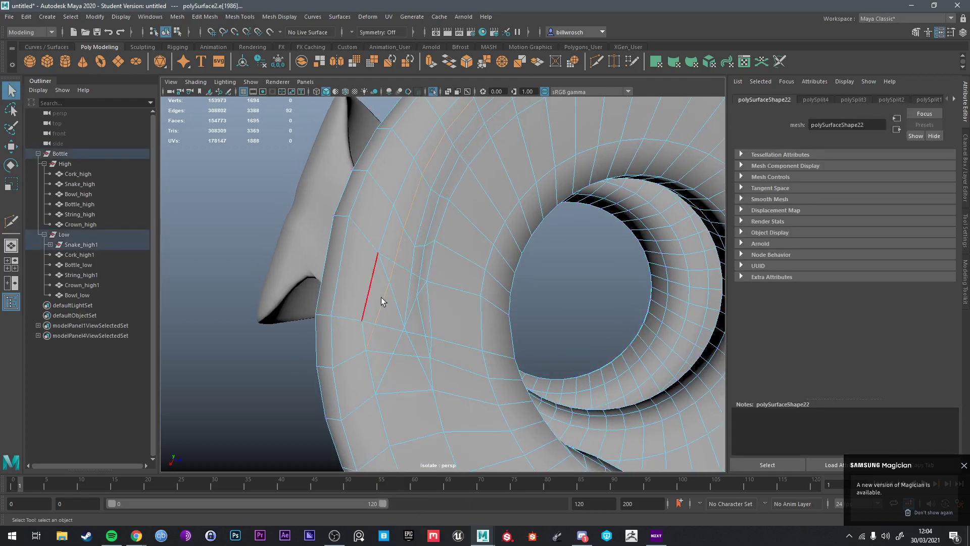
pyautogui.keyDown('alt'); pyautogui.moveTo(381, 297); pyautogui.dragTo(498, 195); pyautogui.keyUp('alt')
pyautogui.press('Delete')
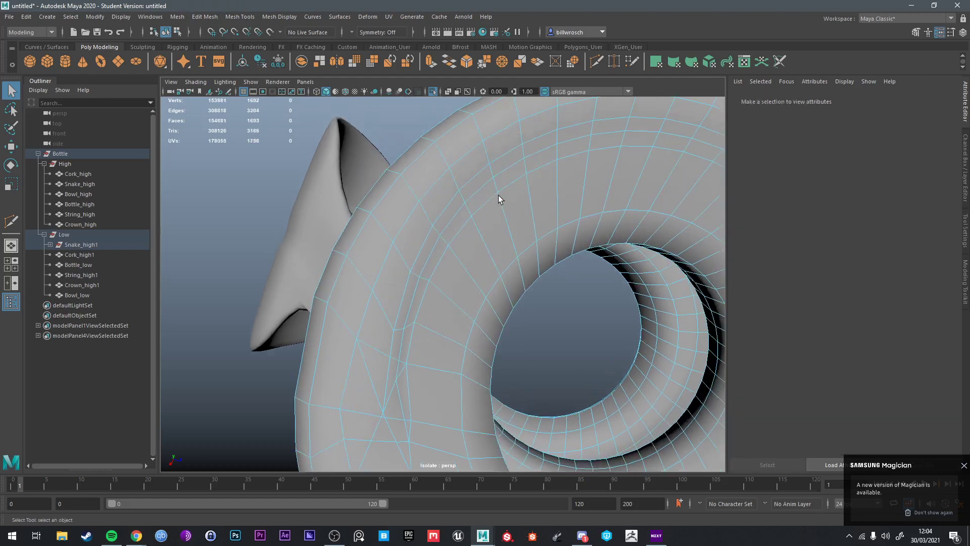
pyautogui.doubleClick(405, 285)
pyautogui.press('Delete')
pyautogui.doubleClick(415, 285)
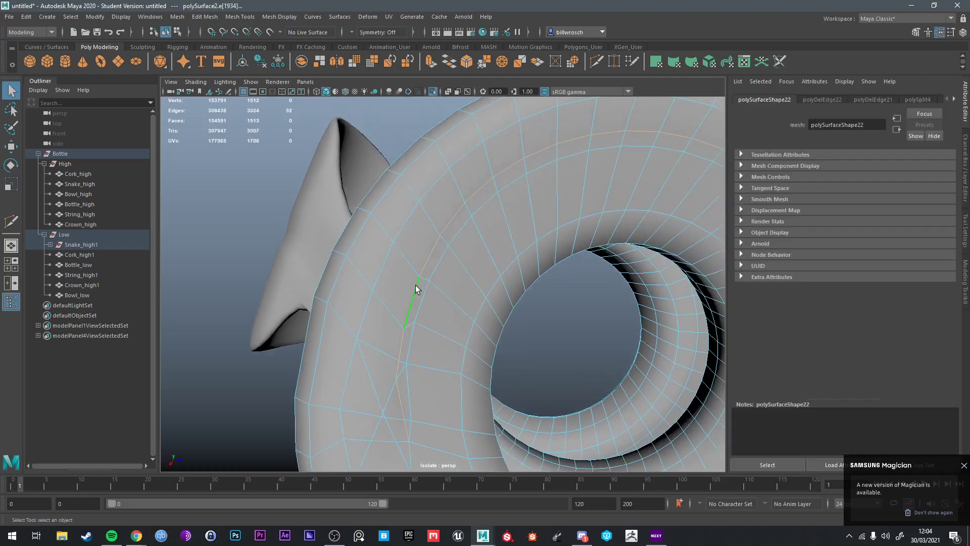
pyautogui.press('Delete')
pyautogui.keyDown('alt'); pyautogui.moveTo(415, 285); pyautogui.dragTo(411, 279); pyautogui.keyUp('alt')
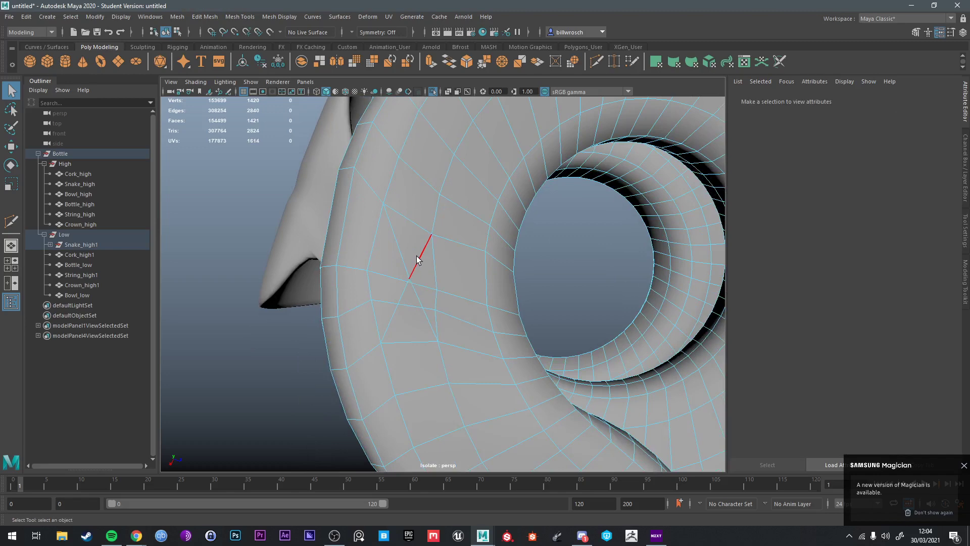
pyautogui.doubleClick(407, 252)
pyautogui.press('Delete')
# Step: Delete two more lengthwise edge loops along the snake's coils
pyautogui.moveTo(419, 254)
pyautogui.keyDown('alt'); pyautogui.mouseDown()
pyautogui.moveTo(447, 233)
pyautogui.moveTo(416, 242)
pyautogui.moveTo(441, 218)
pyautogui.moveTo(513, 281)
pyautogui.moveTo(404, 273)
pyautogui.moveTo(325, 308)
pyautogui.moveTo(353, 350)
pyautogui.moveTo(332, 342)
pyautogui.moveTo(431, 340)
pyautogui.moveTo(461, 286)
pyautogui.moveTo(526, 292)
pyautogui.moveTo(490, 279)
pyautogui.moveTo(550, 297)
pyautogui.moveTo(538, 278)
pyautogui.moveTo(669, 310)
pyautogui.moveTo(590, 278)
pyautogui.moveTo(478, 267)
pyautogui.moveTo(460, 258)
pyautogui.moveTo(471, 250)
pyautogui.moveTo(435, 249)
pyautogui.moveTo(410, 233)
pyautogui.moveTo(423, 273)
pyautogui.mouseUp(); pyautogui.keyUp('alt')
pyautogui.scroll(3, 435, 333)
pyautogui.scroll(2, 526, 292)
pyautogui.doubleClick(496, 282)
pyautogui.press('Delete')
pyautogui.doubleClick(538, 298)
pyautogui.press('Delete')
# Step: Try deleting two further lengthwise edge loops on the coils, and undo both deletions
pyautogui.doubleClick(582, 268)
pyautogui.press('Delete')
pyautogui.doubleClick(468, 241)
pyautogui.press('Delete')
pyautogui.hotkey('ctrl', 'z')
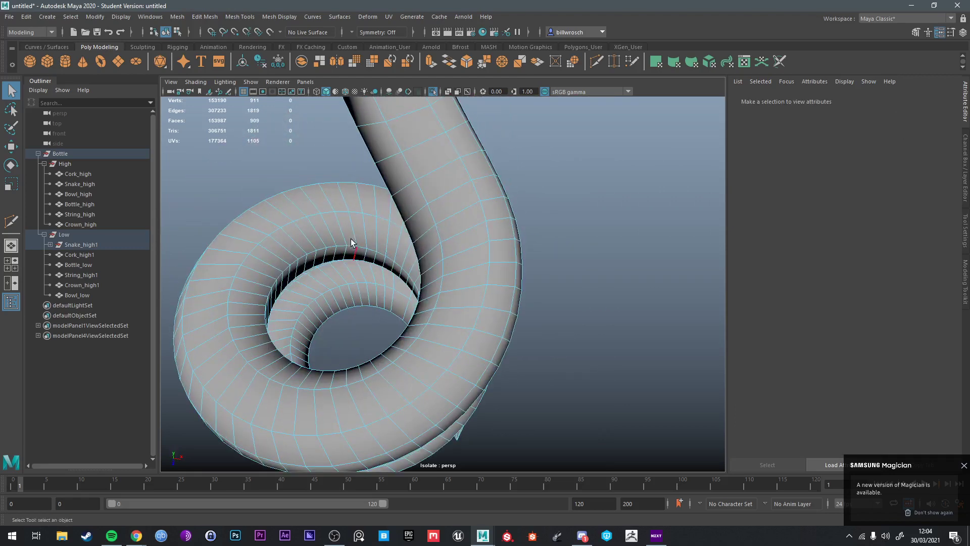
pyautogui.keyDown('alt'); pyautogui.moveTo(350, 239); pyautogui.dragTo(445, 252); pyautogui.keyUp('alt')
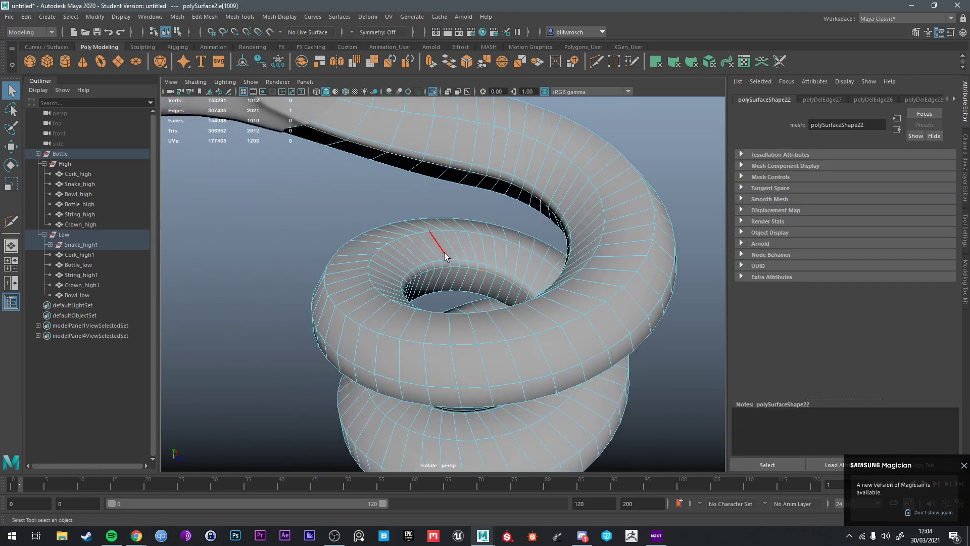
pyautogui.hotkey('ctrl', 'z')
pyautogui.hotkey('ctrl', 'z')
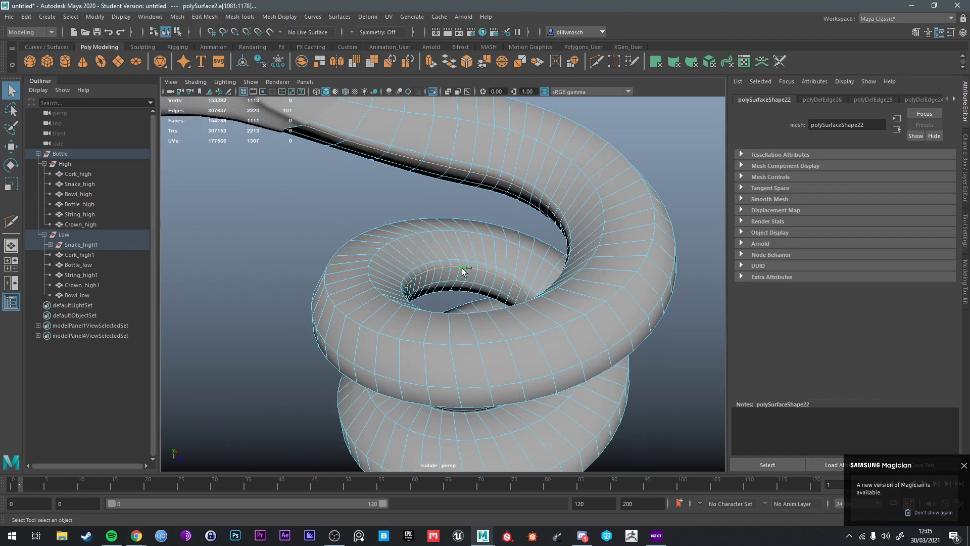
# Step: Thin out the remaining lengthwise edge loops on the inner and outer sides of the coils by deleting them
pyautogui.doubleClick(461, 267)
pyautogui.press('Delete')
pyautogui.keyDown('alt'); pyautogui.moveTo(461, 267); pyautogui.dragTo(462, 228); pyautogui.keyUp('alt')
pyautogui.doubleClick(488, 285)
pyautogui.press('Delete')
pyautogui.doubleClick(447, 230)
pyautogui.press('Delete')
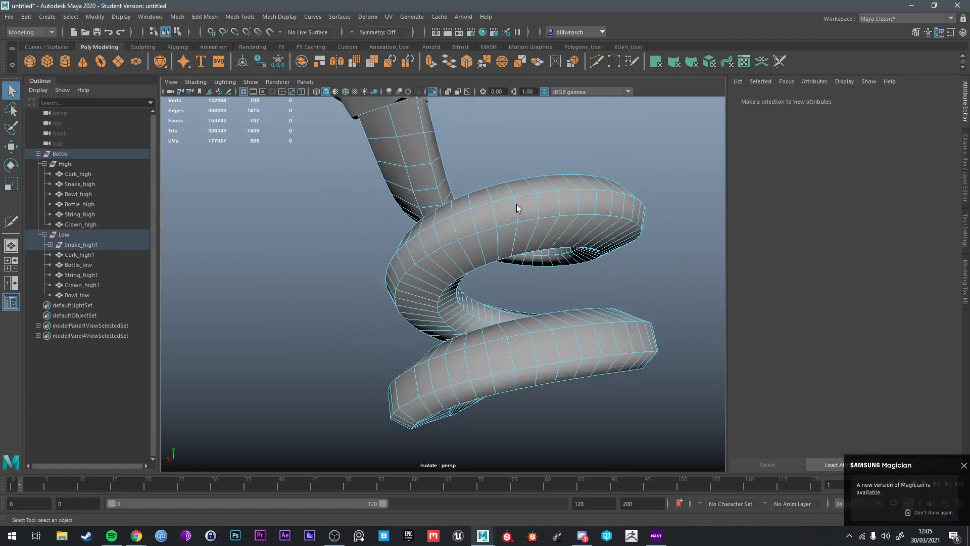
# Step: Examine the reduced snake body's silhouette and wireframe from several sides in object mode
pyautogui.keyDown('alt'); pyautogui.moveTo(516, 204); pyautogui.dragTo(475, 235); pyautogui.keyUp('alt')
pyautogui.keyDown('alt'); pyautogui.moveTo(563, 270); pyautogui.dragTo(444, 274); pyautogui.keyUp('alt')
pyautogui.moveTo(446, 258); pyautogui.dragTo(500, 221, button='right')
pyautogui.click(474, 249)
pyautogui.keyDown('alt'); pyautogui.moveTo(450, 254); pyautogui.dragTo(462, 207); pyautogui.keyUp('alt')
pyautogui.keyDown('alt'); pyautogui.moveTo(461, 207); pyautogui.dragTo(462, 211, button='middle'); pyautogui.keyUp('alt')
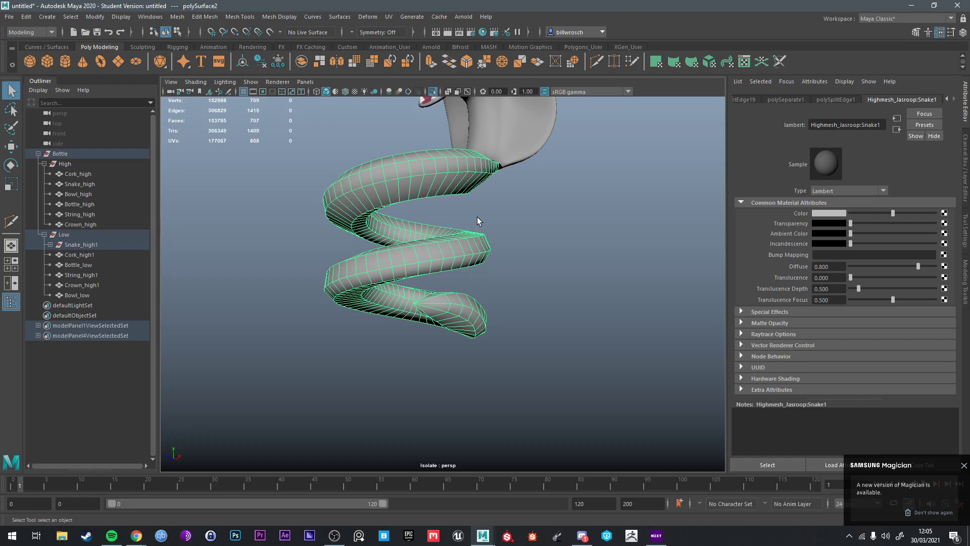
pyautogui.keyDown('alt'); pyautogui.moveTo(508, 208); pyautogui.dragTo(492, 211); pyautogui.keyUp('alt')
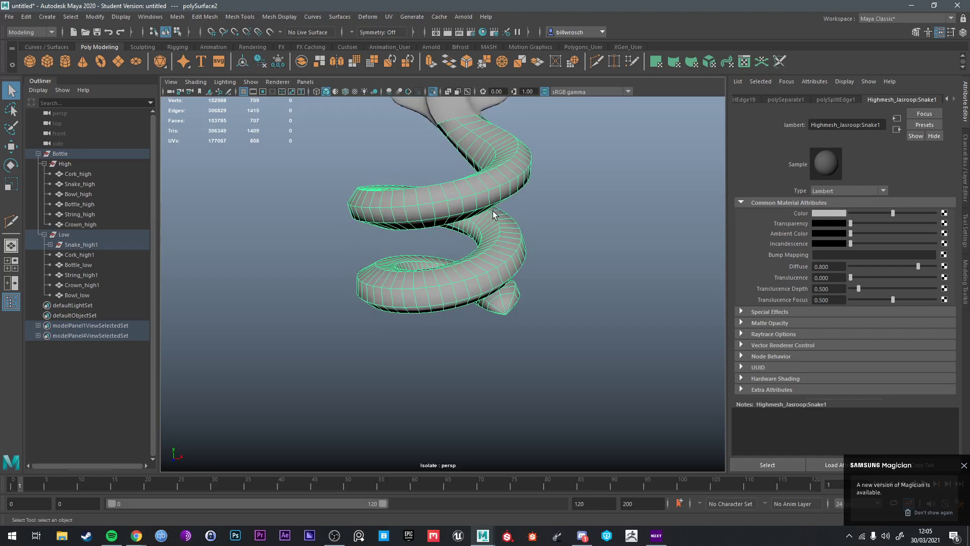
pyautogui.keyDown('alt'); pyautogui.moveTo(492, 211); pyautogui.dragTo(413, 288); pyautogui.keyUp('alt')
pyautogui.keyDown('alt'); pyautogui.moveTo(413, 288); pyautogui.dragTo(398, 209, button='middle'); pyautogui.keyUp('alt')
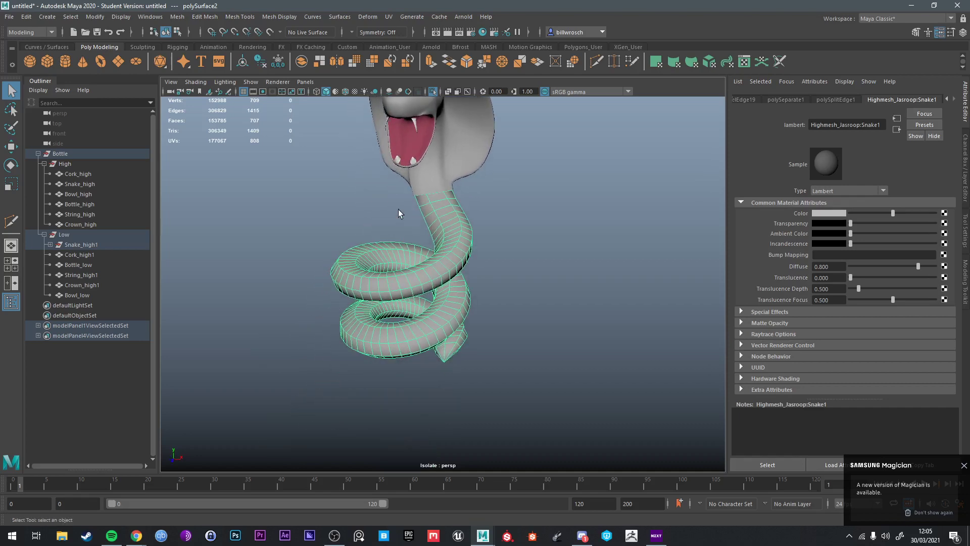
pyautogui.scroll(5, 487, 346)
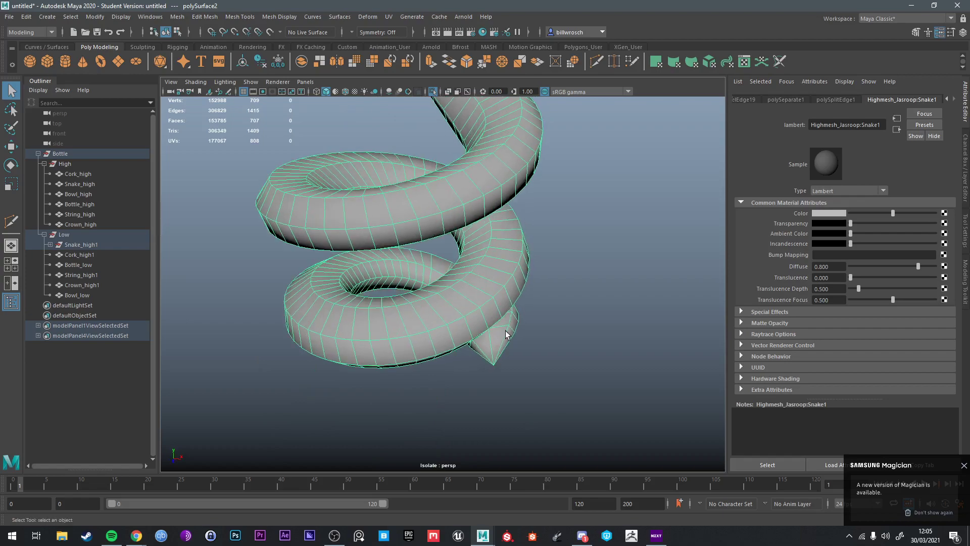
# Step: Delete surplus cross-section edge rings along the tail end of the snake's body
pyautogui.keyDown('alt'); pyautogui.moveTo(506, 334); pyautogui.dragTo(451, 291); pyautogui.keyUp('alt')
pyautogui.keyDown('alt'); pyautogui.moveTo(499, 286); pyautogui.dragTo(420, 344); pyautogui.keyUp('alt')
pyautogui.moveTo(423, 270); pyautogui.dragTo(425, 240, button='right')
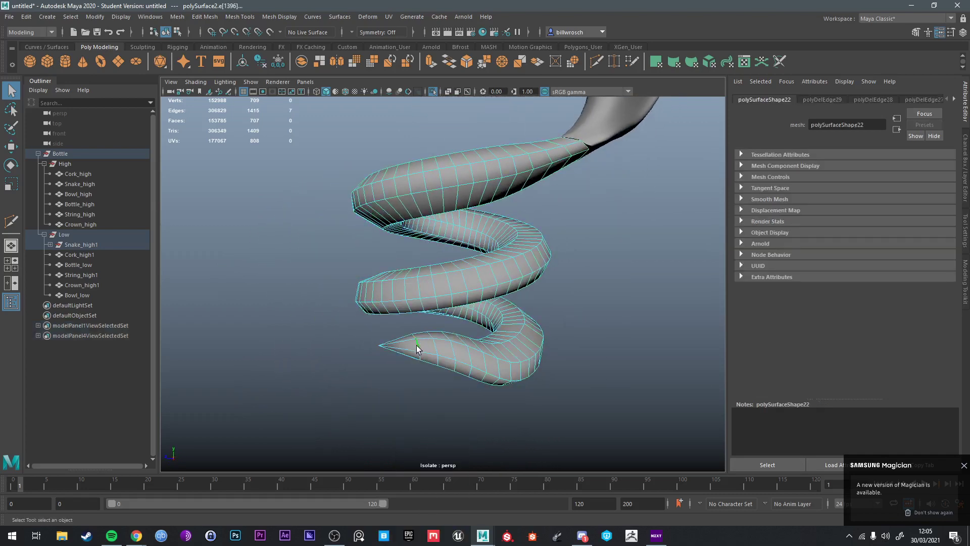
pyautogui.keyDown('shift'); pyautogui.click(435, 346); pyautogui.keyUp('shift')
pyautogui.keyDown('alt'); pyautogui.moveTo(453, 347); pyautogui.dragTo(396, 348); pyautogui.keyUp('alt')
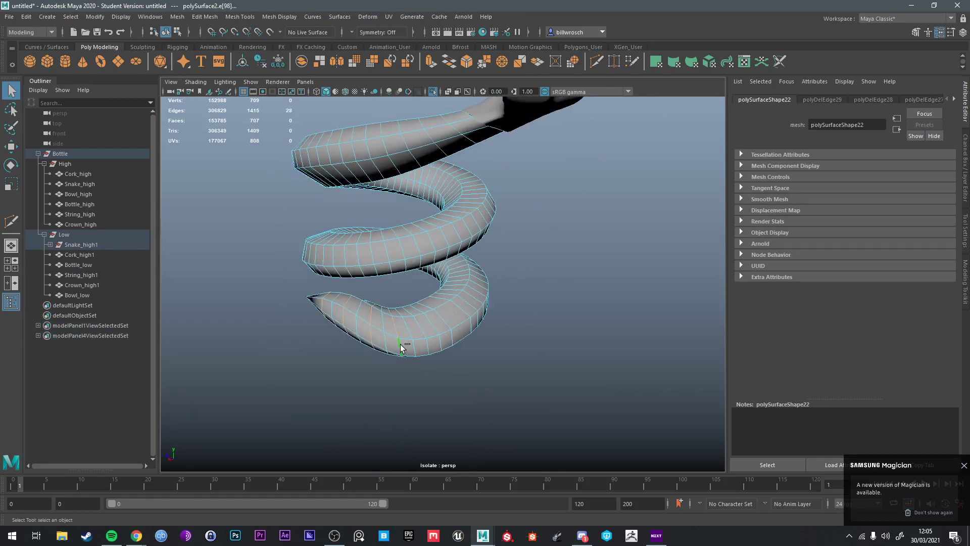
pyautogui.keyDown('shift'); pyautogui.doubleClick(425, 348); pyautogui.keyUp('shift')
pyautogui.keyDown('shift'); pyautogui.doubleClick(451, 338); pyautogui.keyUp('shift')
pyautogui.keyDown('alt'); pyautogui.moveTo(493, 325); pyautogui.dragTo(411, 396); pyautogui.keyUp('alt')
pyautogui.press('Delete')
# Step: Remove alternate cross-section edge rings around the snake's lowest coil
pyautogui.doubleClick(435, 346)
pyautogui.press('Delete')
pyautogui.doubleClick(462, 356)
pyautogui.press('Delete')
pyautogui.doubleClick(513, 353)
pyautogui.press('Delete')
pyautogui.doubleClick(510, 372)
pyautogui.press('Delete')
pyautogui.doubleClick(518, 376)
pyautogui.press('Delete')
# Step: Delete three more cross-section edge rings on the outer side of the lowest coil
pyautogui.doubleClick(413, 397)
pyautogui.keyDown('shift'); pyautogui.doubleClick(433, 391); pyautogui.keyUp('shift')
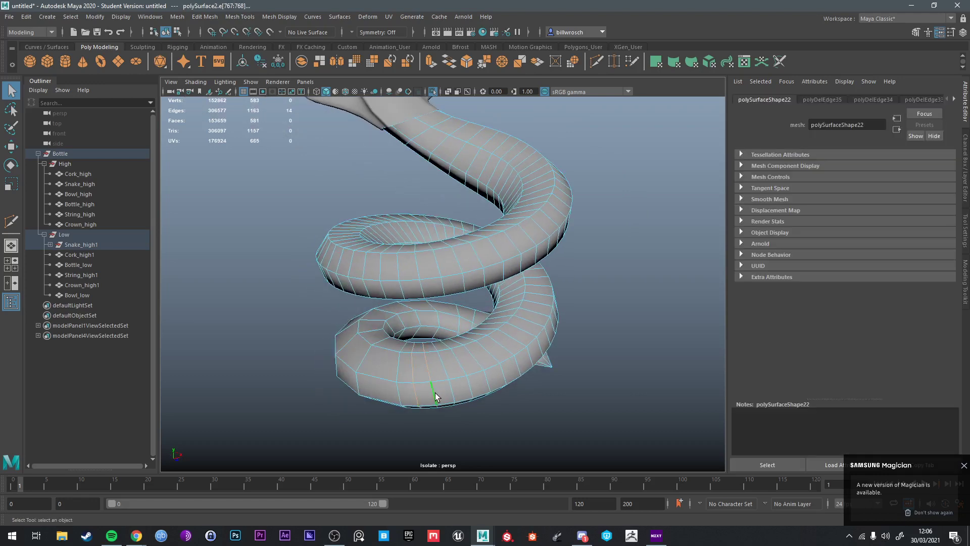
pyautogui.press('Delete')
pyautogui.doubleClick(487, 379)
pyautogui.press('Delete')
# Step: Thin out the cross-section edge rings where the lowest coil rises into the next coil
pyautogui.moveTo(489, 378)
pyautogui.keyDown('alt'); pyautogui.mouseDown()
pyautogui.moveTo(522, 354)
pyautogui.moveTo(470, 384)
pyautogui.moveTo(499, 383)
pyautogui.moveTo(486, 394)
pyautogui.mouseUp(); pyautogui.keyUp('alt')
pyautogui.doubleClick(517, 368)
pyautogui.press('Delete')
pyautogui.doubleClick(523, 353)
pyautogui.press('Delete')
pyautogui.doubleClick(517, 378)
pyautogui.press('Delete')
pyautogui.doubleClick(473, 392)
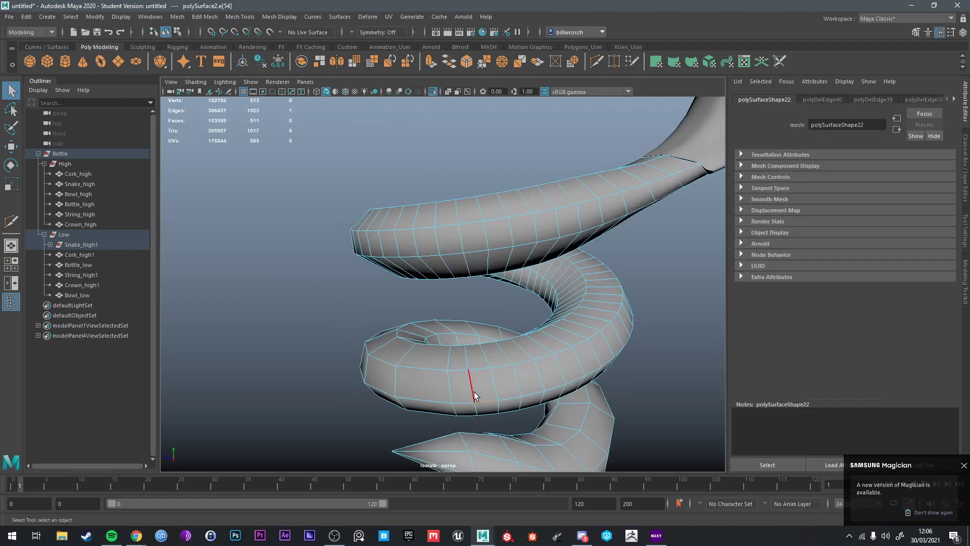
pyautogui.press('Delete')
# Step: Delete alternate cross-section edge rings along the side of the middle coil
pyautogui.keyDown('alt'); pyautogui.moveTo(523, 380); pyautogui.dragTo(440, 299); pyautogui.keyUp('alt')
pyautogui.doubleClick(496, 380)
pyautogui.press('Delete')
pyautogui.doubleClick(496, 404)
pyautogui.press('Delete')
pyautogui.doubleClick(457, 318)
pyautogui.press('Delete')
pyautogui.doubleClick(442, 298)
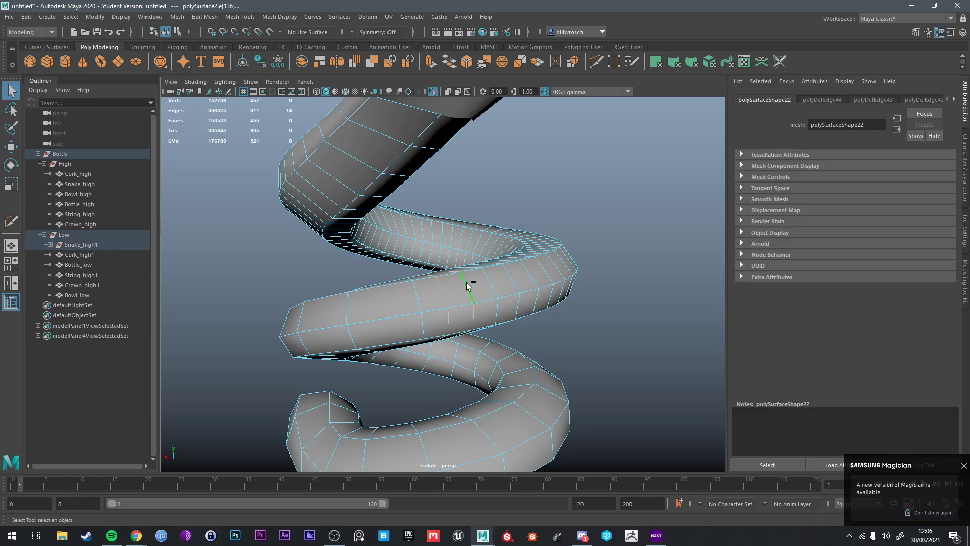
pyautogui.press('Delete')
# Step: Delete two further cross-section edge rings at the front of the coil leading up to the neck
pyautogui.keyDown('alt'); pyautogui.moveTo(467, 286); pyautogui.dragTo(481, 309); pyautogui.keyUp('alt')
pyautogui.doubleClick(448, 303)
pyautogui.press('Delete')
pyautogui.doubleClick(437, 312)
pyautogui.press('Delete')
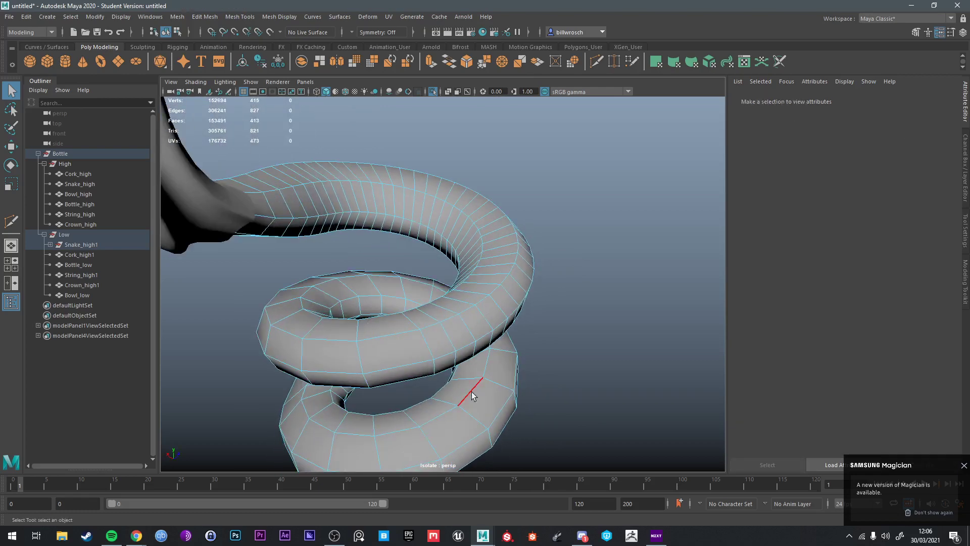
# Step: Delete alternate cross-section edge rings where the uppermost coil begins bending toward the neck
pyautogui.doubleClick(447, 334)
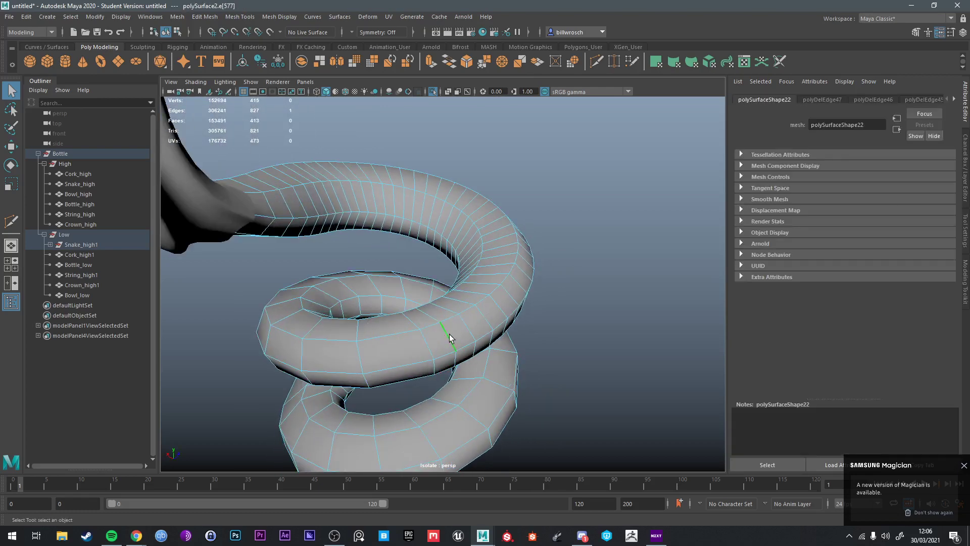
pyautogui.moveTo(467, 331)
pyautogui.keyDown('alt'); pyautogui.mouseDown()
pyautogui.moveTo(490, 331)
pyautogui.moveTo(474, 296)
pyautogui.moveTo(496, 261)
pyautogui.moveTo(435, 340)
pyautogui.moveTo(445, 347)
pyautogui.moveTo(490, 297)
pyautogui.moveTo(435, 340)
pyautogui.moveTo(458, 345)
pyautogui.mouseUp(); pyautogui.keyUp('alt')
pyautogui.doubleClick(435, 317)
pyautogui.keyDown('shift'); pyautogui.doubleClick(470, 292); pyautogui.keyUp('shift')
pyautogui.keyDown('shift'); pyautogui.doubleClick(434, 340); pyautogui.keyUp('shift')
pyautogui.keyDown('shift'); pyautogui.click(453, 331); pyautogui.keyUp('shift')
pyautogui.hotkey('ctrl', 'Delete')
pyautogui.doubleClick(458, 325)
pyautogui.hotkey('ctrl', 'Delete')
# Step: Remove every other cross-section edge ring from the uppermost coil up into the neck
pyautogui.doubleClick(488, 300)
pyautogui.keyDown('shift'); pyautogui.doubleClick(488, 301); pyautogui.keyUp('shift')
pyautogui.keyDown('shift'); pyautogui.doubleClick(455, 329); pyautogui.keyUp('shift')
pyautogui.hotkey('ctrl', 'Delete')
pyautogui.doubleClick(458, 348)
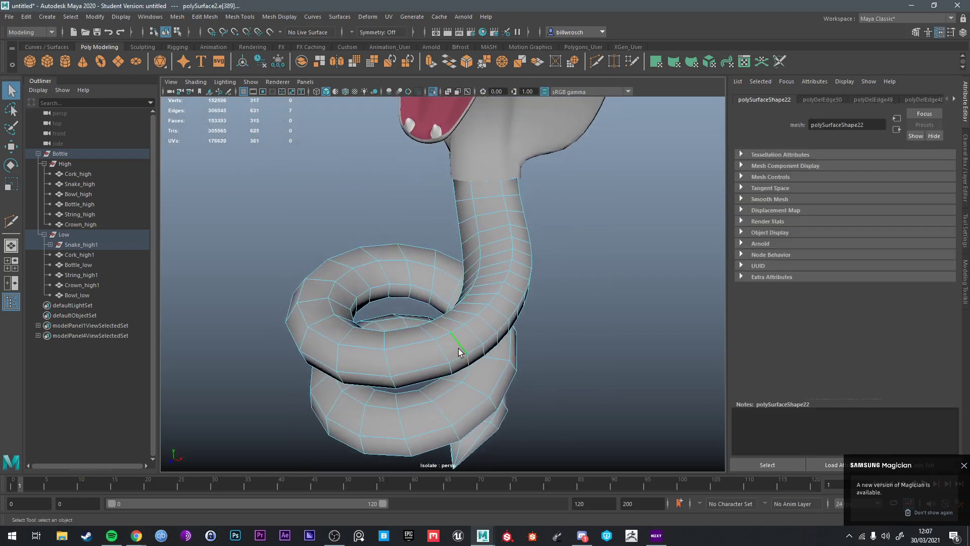
pyautogui.keyDown('shift'); pyautogui.doubleClick(479, 331); pyautogui.keyUp('shift')
pyautogui.keyDown('shift'); pyautogui.doubleClick(508, 297); pyautogui.keyUp('shift')
pyautogui.keyDown('shift'); pyautogui.doubleClick(520, 281); pyautogui.keyUp('shift')
pyautogui.keyDown('shift'); pyautogui.doubleClick(521, 264); pyautogui.keyUp('shift')
pyautogui.hotkey('ctrl', 'Delete')
# Step: Delete the surplus edge rings on the straight neck section below the head, and return to object mode
pyautogui.keyDown('alt'); pyautogui.moveTo(521, 263); pyautogui.dragTo(482, 323); pyautogui.keyUp('alt')
pyautogui.doubleClick(481, 324)
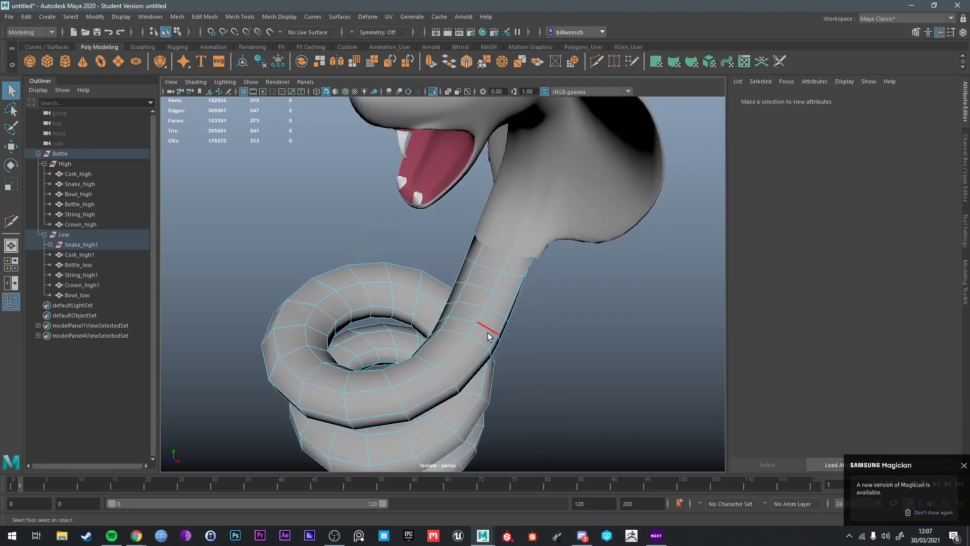
pyautogui.hotkey('ctrl', 'Delete')
pyautogui.doubleClick(509, 277)
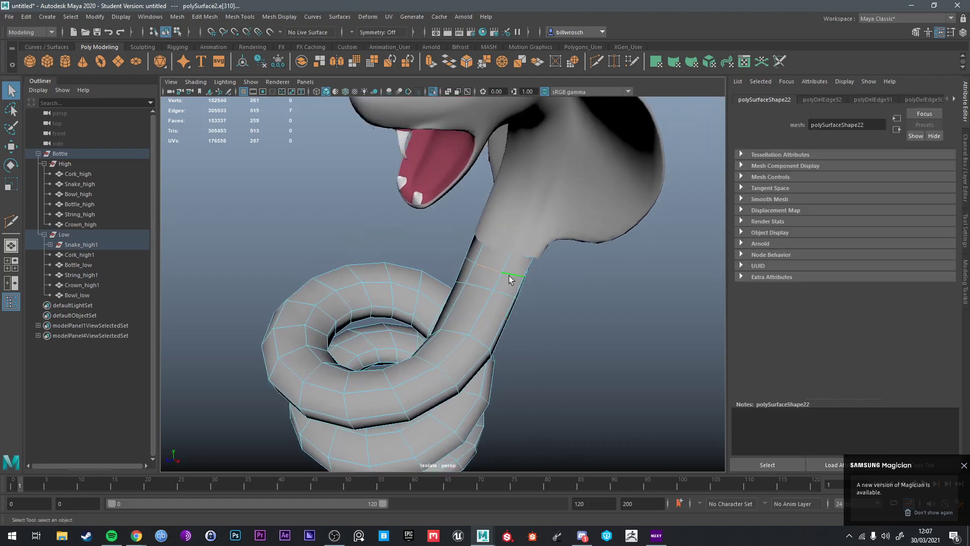
pyautogui.hotkey('ctrl', 'Delete')
pyautogui.keyDown('alt'); pyautogui.moveTo(509, 277); pyautogui.dragTo(519, 300); pyautogui.keyUp('alt')
pyautogui.moveTo(521, 301); pyautogui.dragTo(571, 242, button='right')
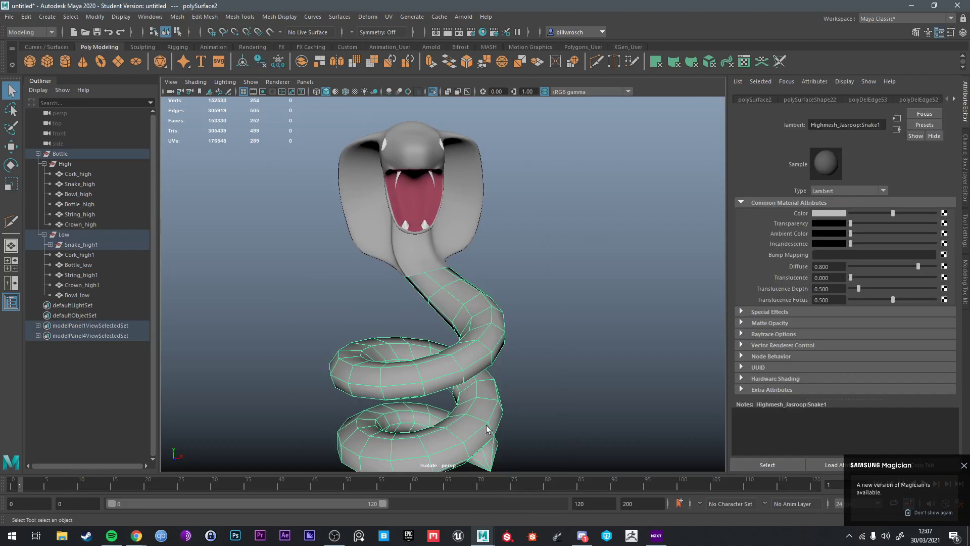
# Step: Delete one more cross-section edge ring on the underside of the lowest coil near the tail
pyautogui.keyDown('alt'); pyautogui.moveTo(374, 277); pyautogui.dragTo(541, 258); pyautogui.keyUp('alt')
pyautogui.moveTo(541, 258); pyautogui.dragTo(546, 284, button='right')
pyautogui.click(548, 285)
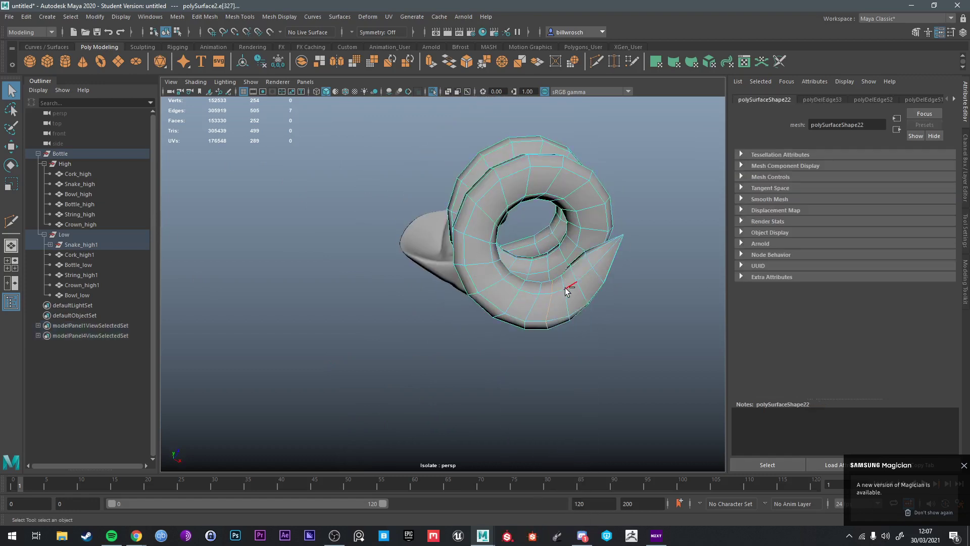
pyautogui.keyDown('alt'); pyautogui.moveTo(566, 287); pyautogui.dragTo(516, 315); pyautogui.keyUp('alt')
pyautogui.press('Delete')
# Step: Turn off isolation to show the snake body on the bottle, and frame the snake's head
pyautogui.click(511, 310)
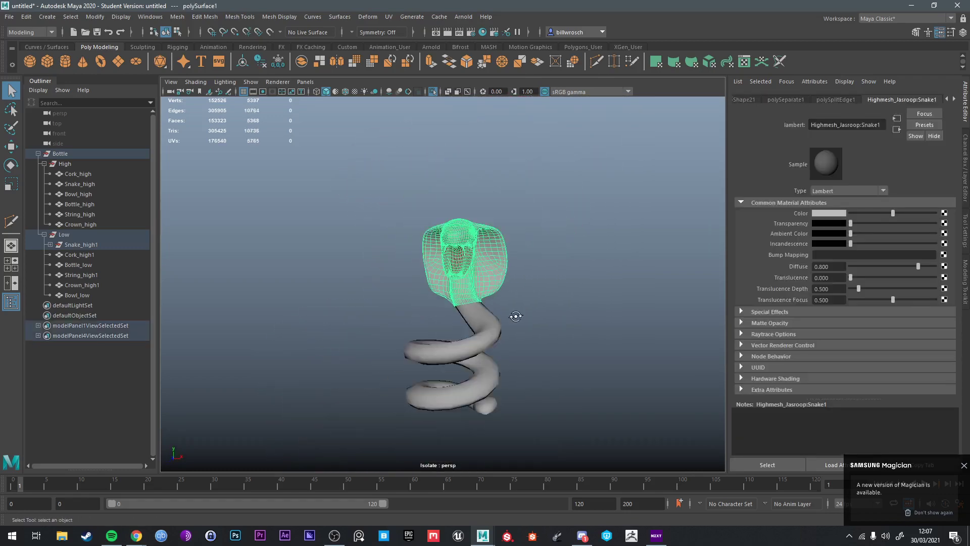
pyautogui.click(487, 347)
pyautogui.hotkey('ctrl', '1')
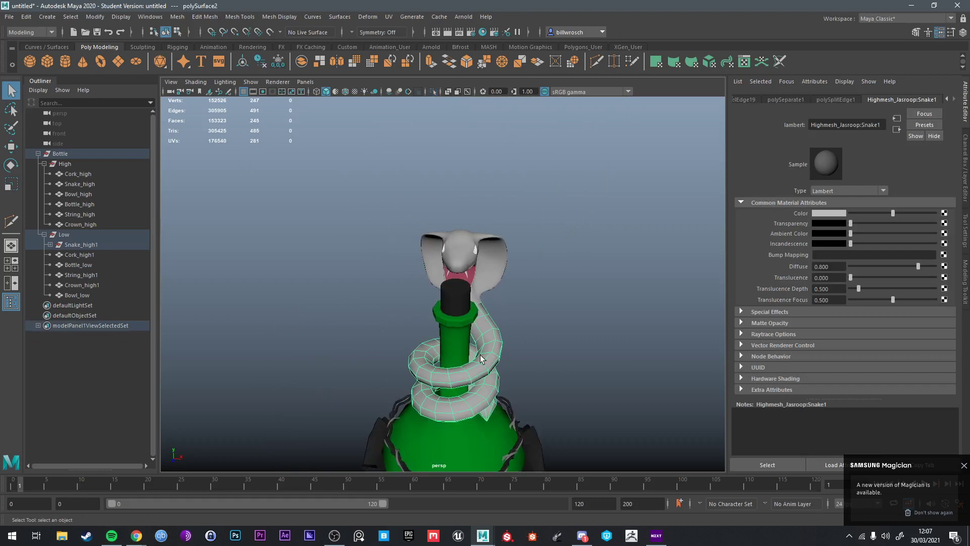
pyautogui.keyDown('alt'); pyautogui.moveTo(470, 263); pyautogui.dragTo(489, 270); pyautogui.keyUp('alt')
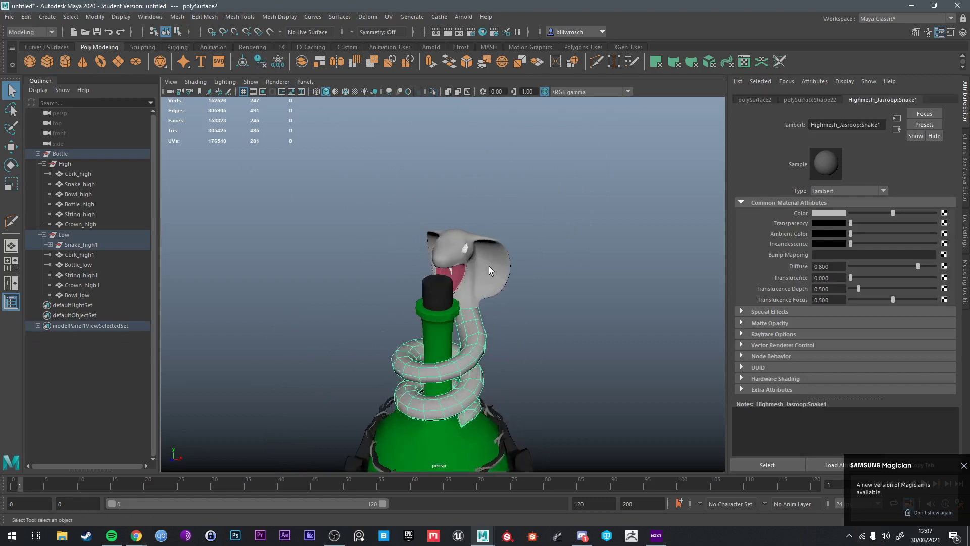
pyautogui.click(488, 266)
pyautogui.press('f')
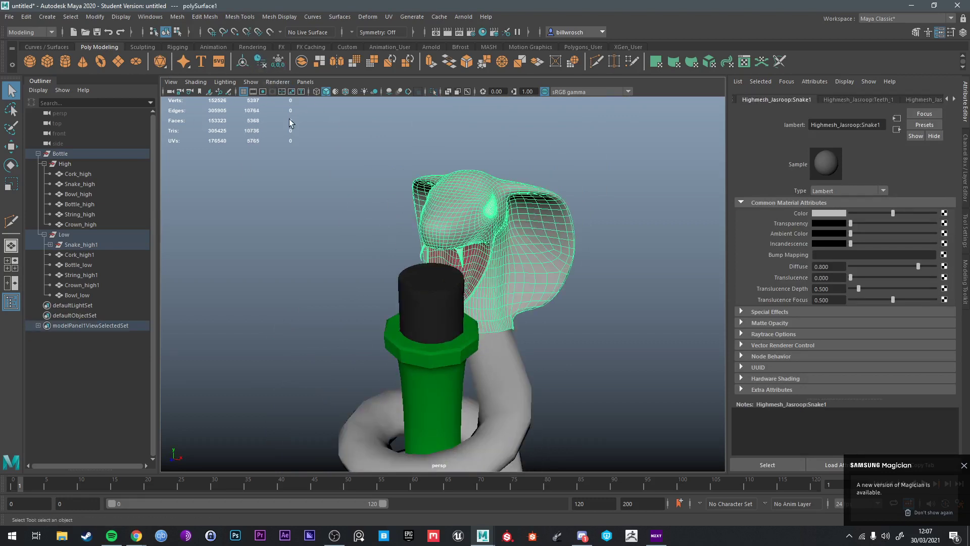
# Step: Save the scene to the Desktop as a Maya Binary file named with the student's first name and "retopo"
pyautogui.hotkey('ctrl', 's')
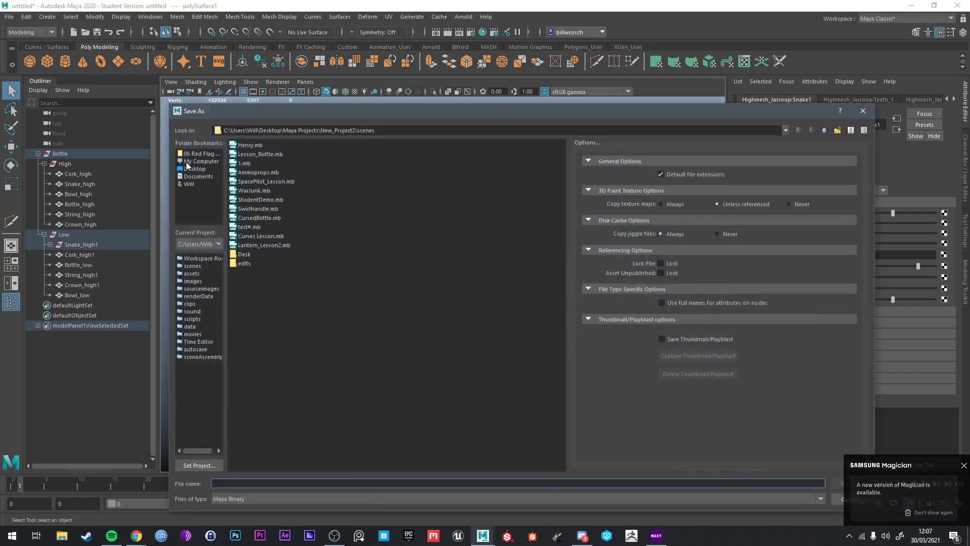
pyautogui.click(191, 169)
pyautogui.click(271, 481)
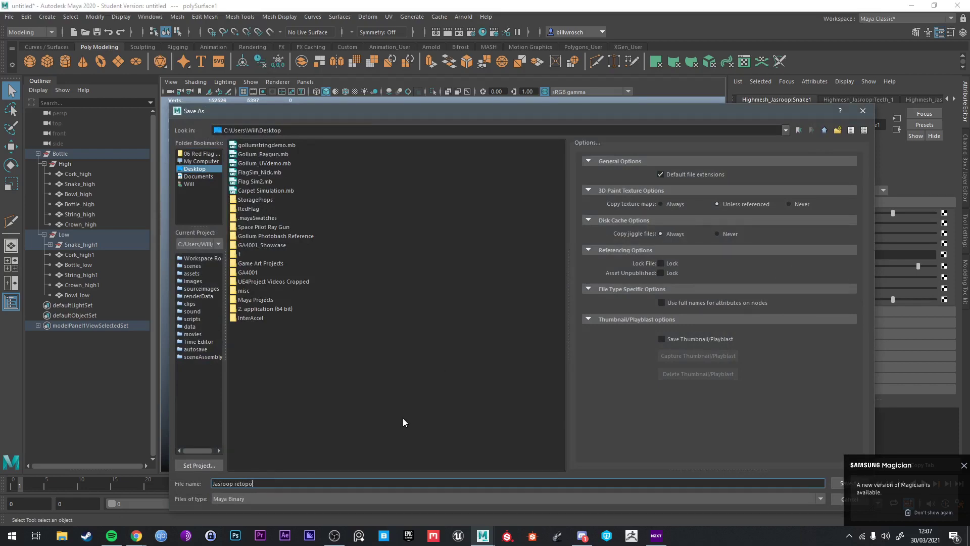
pyautogui.press('Return')
# Step: Inspect the snake head's dense wireframe, isolate the head mesh, and make it the live surface
pyautogui.click(467, 274)
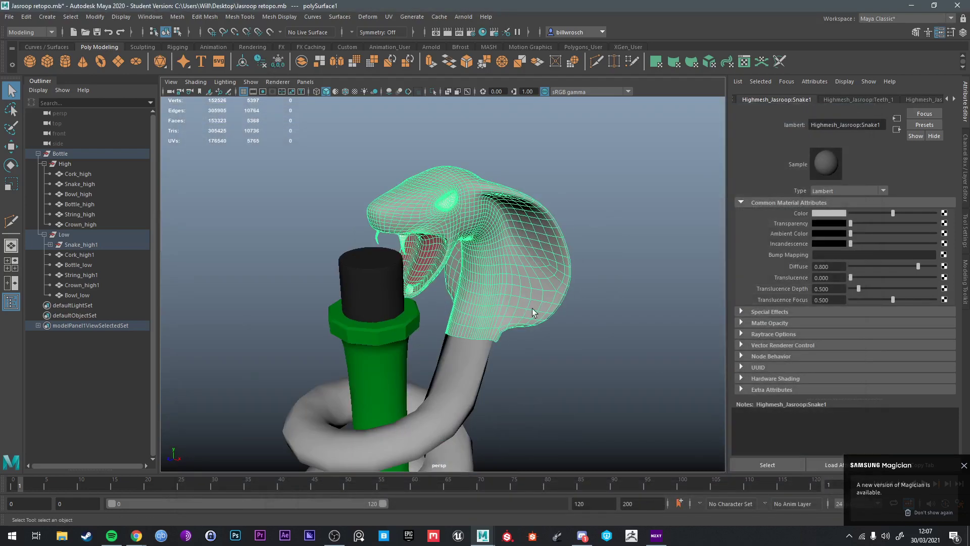
pyautogui.scroll(6, 532, 308)
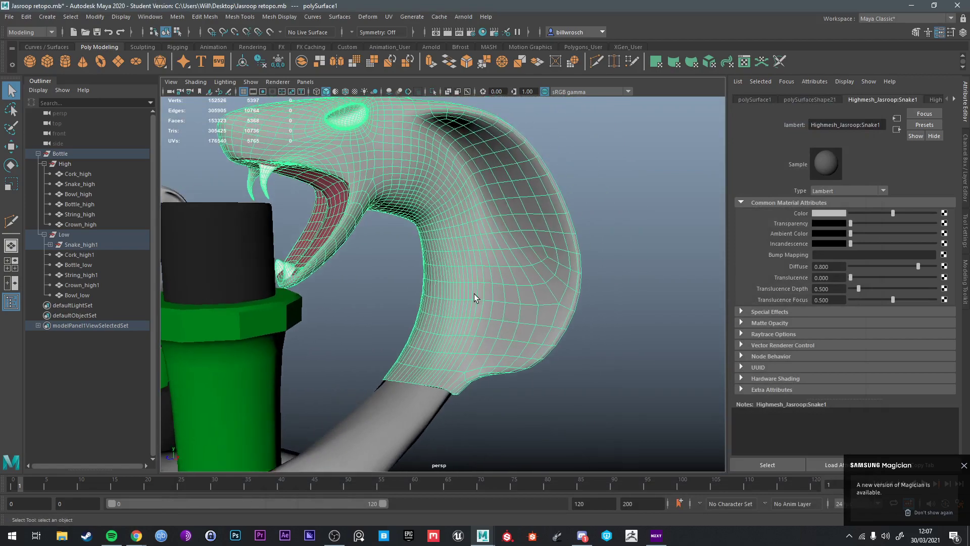
pyautogui.keyDown('alt'); pyautogui.moveTo(474, 293); pyautogui.dragTo(454, 342); pyautogui.keyUp('alt')
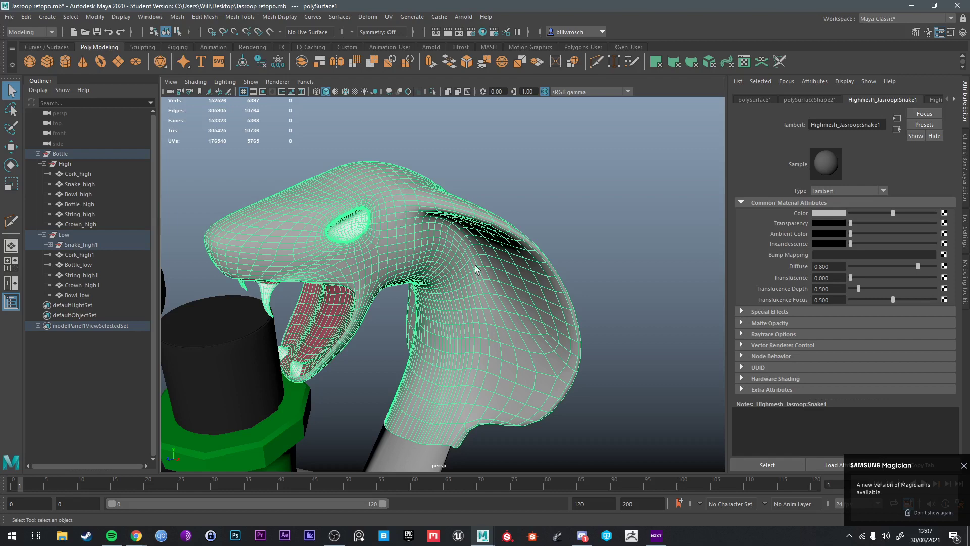
pyautogui.moveTo(496, 254)
pyautogui.keyDown('alt'); pyautogui.mouseDown()
pyautogui.moveTo(530, 271)
pyautogui.moveTo(504, 262)
pyautogui.mouseUp(); pyautogui.keyUp('alt')
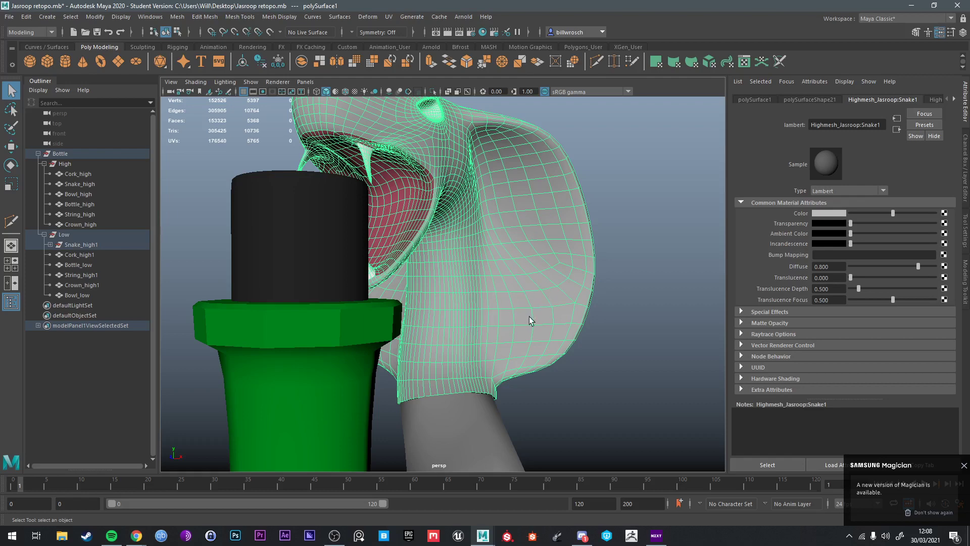
pyautogui.keyDown('alt'); pyautogui.moveTo(529, 320); pyautogui.dragTo(475, 304); pyautogui.keyUp('alt')
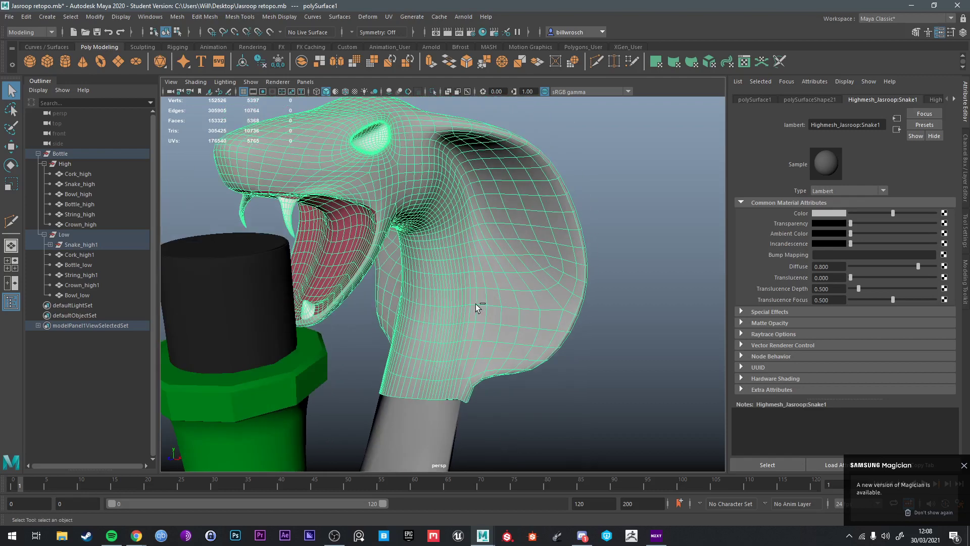
pyautogui.hotkey('ctrl', '1')
pyautogui.click(963, 465)
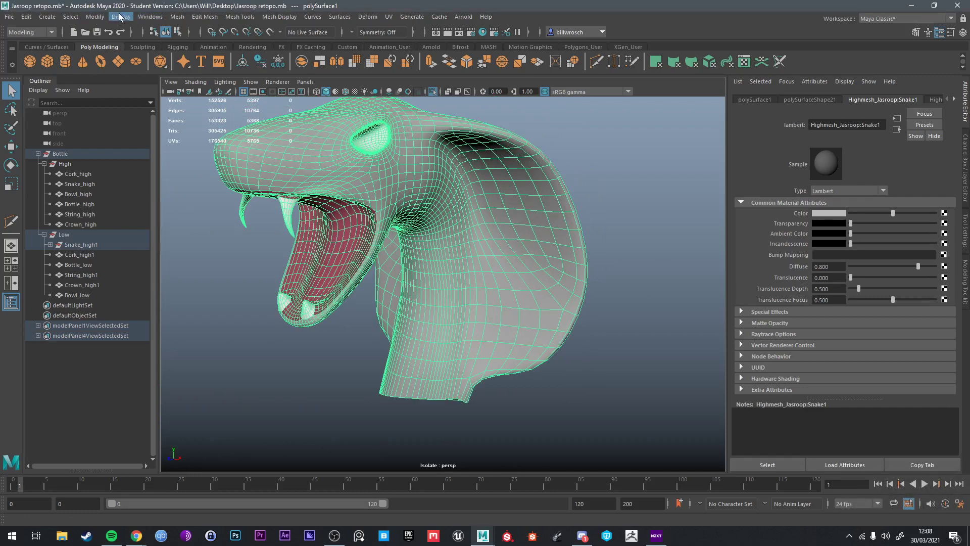
pyautogui.click(270, 32)
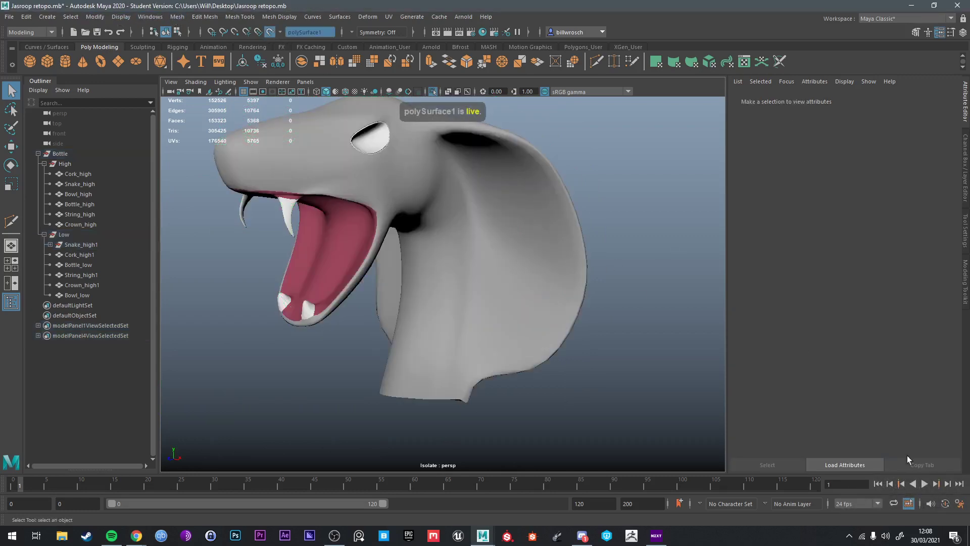
# Step: Activate Quad Draw, bring the hidden objects back into view, and display wireframe on shaded
pyautogui.click(965, 270)
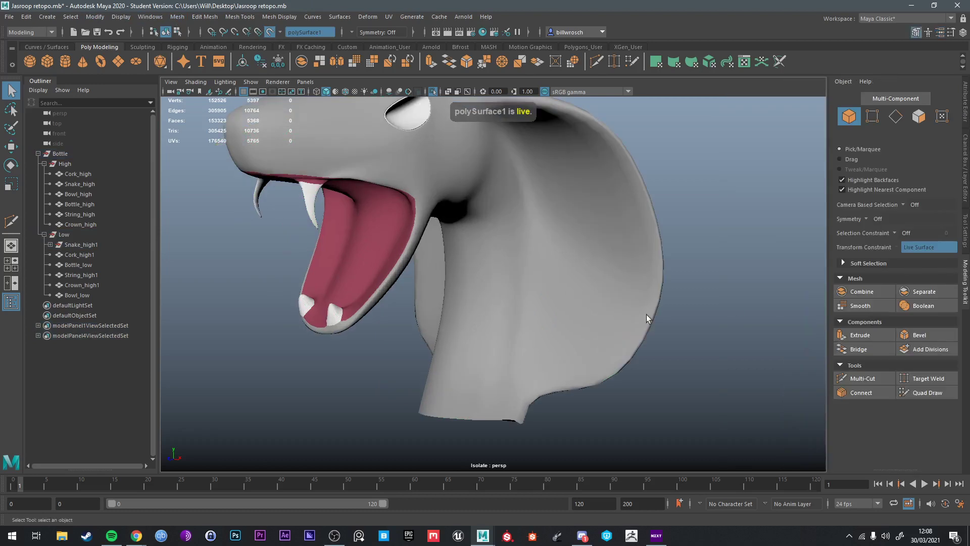
pyautogui.keyDown('alt'); pyautogui.moveTo(647, 314); pyautogui.dragTo(604, 280); pyautogui.keyUp('alt')
pyautogui.click(919, 391)
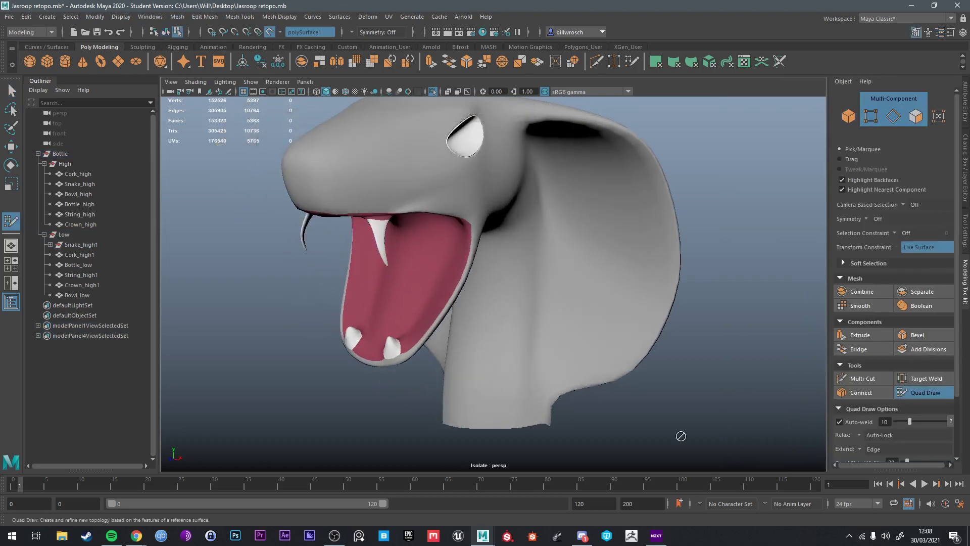
pyautogui.moveTo(681, 436)
pyautogui.keyDown('alt'); pyautogui.mouseDown()
pyautogui.moveTo(533, 340)
pyautogui.moveTo(504, 331)
pyautogui.moveTo(492, 298)
pyautogui.mouseUp(); pyautogui.keyUp('alt')
pyautogui.hotkey('ctrl', '1')
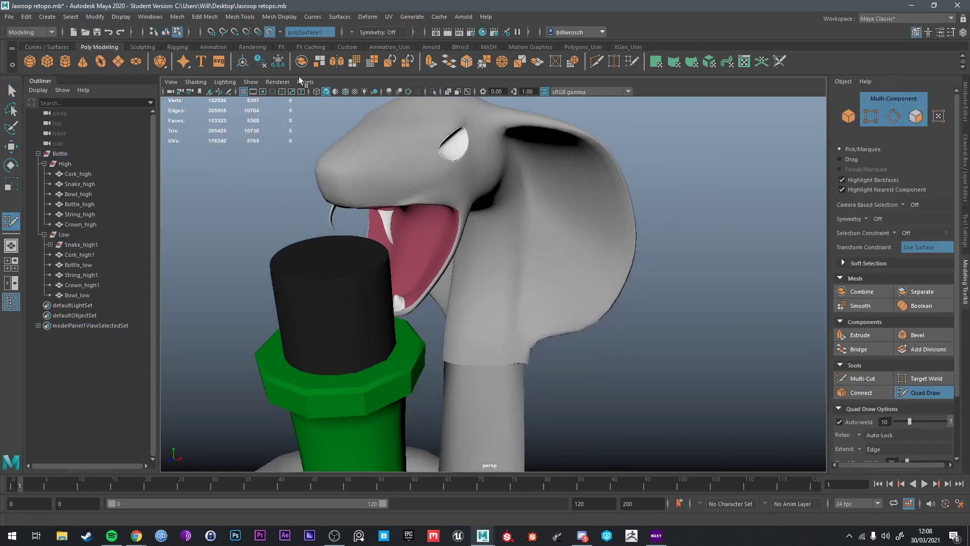
pyautogui.click(344, 91)
pyautogui.keyDown('alt'); pyautogui.moveTo(469, 362); pyautogui.dragTo(482, 338); pyautogui.keyUp('alt')
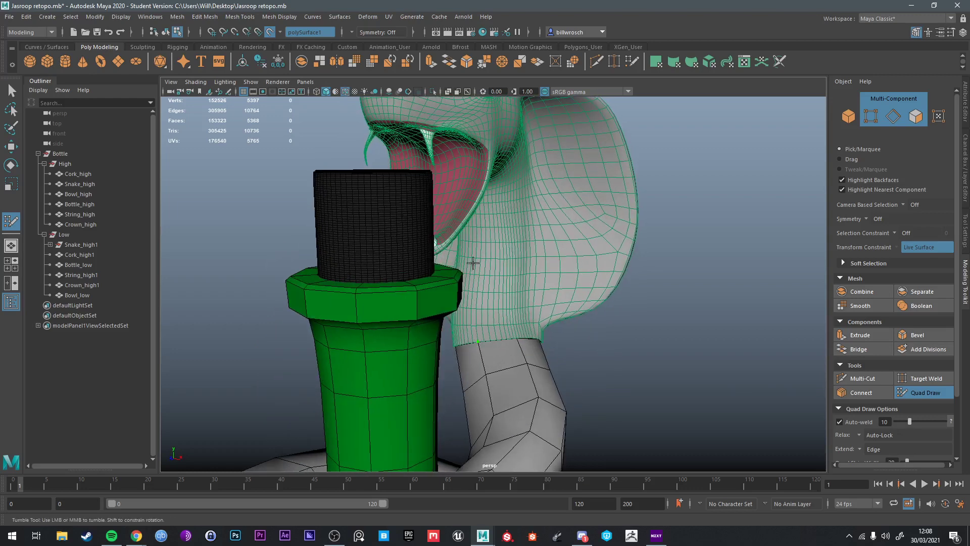
# Step: Draw the first Quad Draw faces around the base of the snake's neck, aligned with the low-poly body's edges
pyautogui.keyDown('shift'); pyautogui.click(502, 331); pyautogui.keyUp('shift')
pyautogui.moveTo(502, 331)
pyautogui.keyDown('alt'); pyautogui.mouseDown()
pyautogui.moveTo(511, 345)
pyautogui.moveTo(494, 352)
pyautogui.mouseUp(); pyautogui.keyUp('alt')
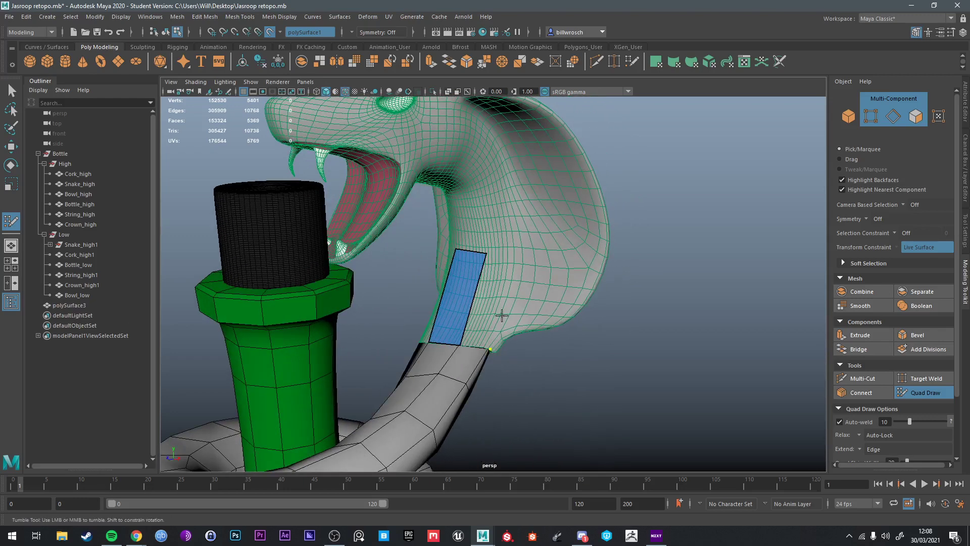
pyautogui.keyDown('shift'); pyautogui.click(507, 267); pyautogui.keyUp('shift')
pyautogui.keyDown('alt'); pyautogui.moveTo(507, 267); pyautogui.dragTo(545, 342); pyautogui.keyUp('alt')
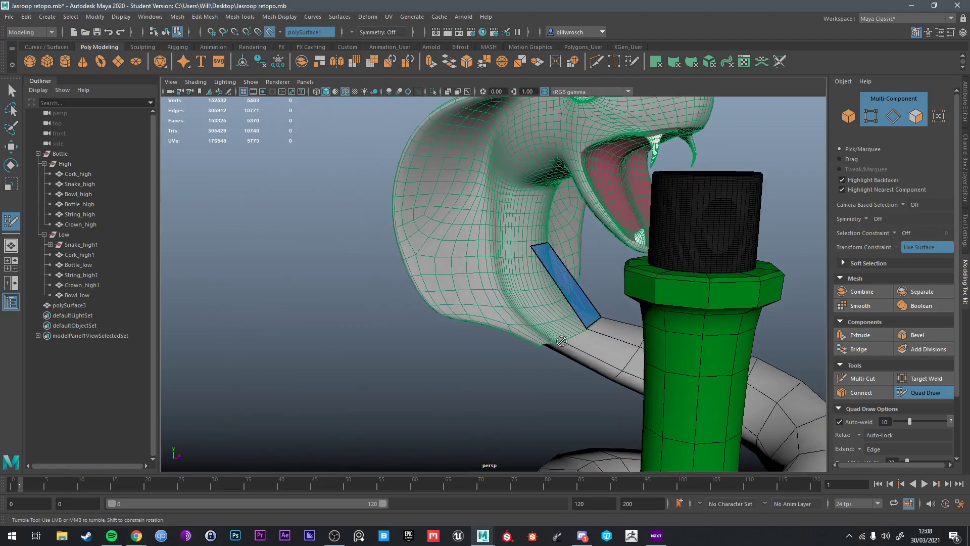
pyautogui.keyDown('shift'); pyautogui.click(521, 279); pyautogui.keyUp('shift')
pyautogui.moveTo(521, 279)
pyautogui.keyDown('alt'); pyautogui.mouseDown()
pyautogui.moveTo(550, 311)
pyautogui.moveTo(500, 312)
pyautogui.moveTo(526, 313)
pyautogui.moveTo(475, 325)
pyautogui.moveTo(449, 292)
pyautogui.moveTo(486, 333)
pyautogui.moveTo(500, 313)
pyautogui.moveTo(554, 299)
pyautogui.moveTo(523, 262)
pyautogui.moveTo(525, 290)
pyautogui.moveTo(630, 321)
pyautogui.mouseUp(); pyautogui.keyUp('alt')
# Step: Extend the Quad Draw mesh with more quads across the front of the neck above the first row
pyautogui.click(452, 292)
pyautogui.keyDown('shift'); pyautogui.click(458, 283); pyautogui.keyUp('shift')
pyautogui.click(580, 259)
pyautogui.keyDown('shift'); pyautogui.click(541, 272); pyautogui.keyUp('shift')
pyautogui.keyDown('shift'); pyautogui.click(499, 280); pyautogui.keyUp('shift')
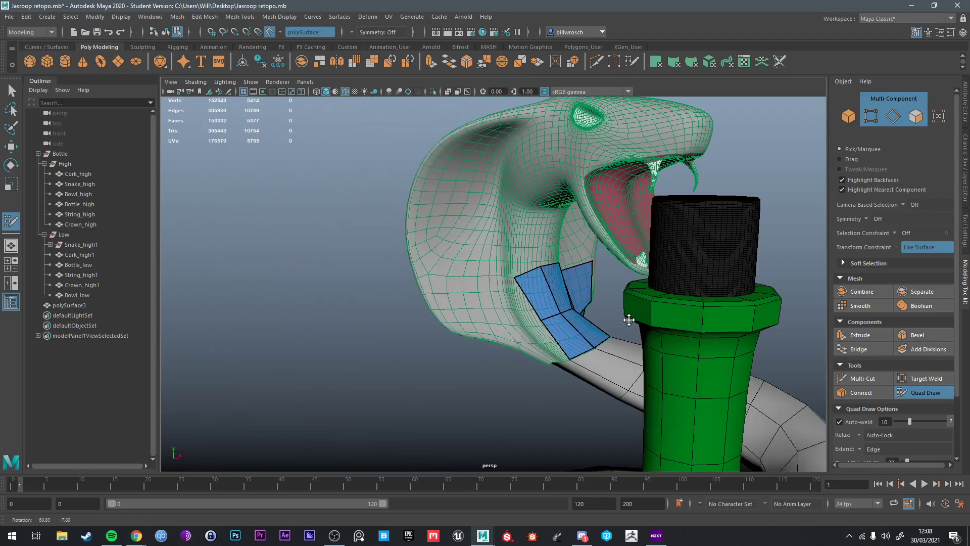
# Step: Add two quads to the side of the neck, one beside the seam with the body and one above it
pyautogui.keyDown('alt'); pyautogui.moveTo(514, 278); pyautogui.dragTo(555, 317); pyautogui.keyUp('alt')
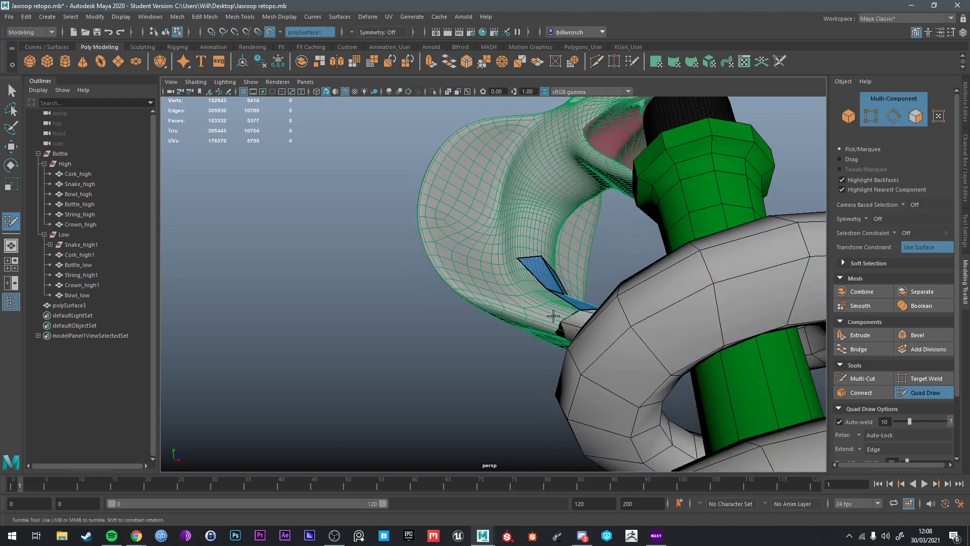
pyautogui.keyDown('shift'); pyautogui.click(550, 305); pyautogui.keyUp('shift')
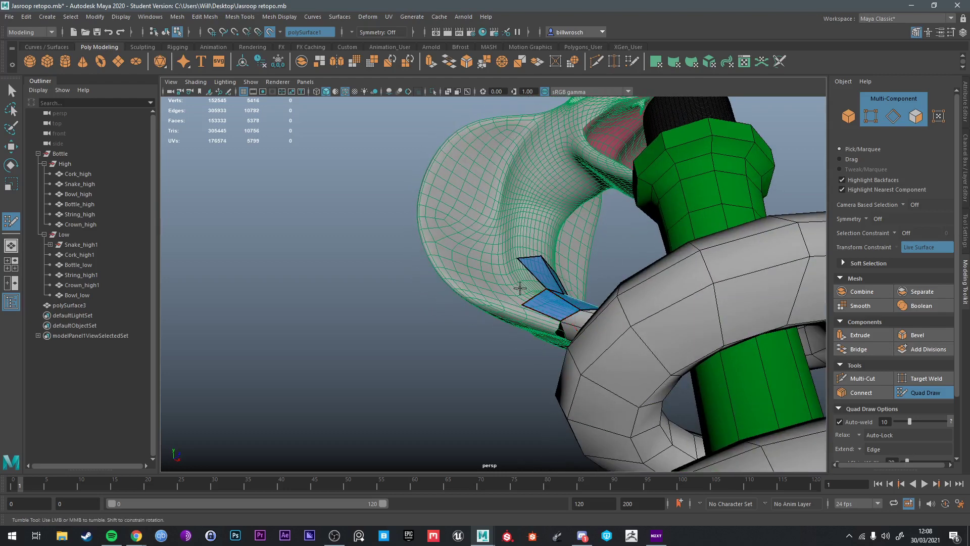
pyautogui.keyDown('alt'); pyautogui.moveTo(520, 288); pyautogui.dragTo(515, 301); pyautogui.keyUp('alt')
pyautogui.click(497, 266)
pyautogui.keyDown('shift'); pyautogui.click(524, 297); pyautogui.keyUp('shift')
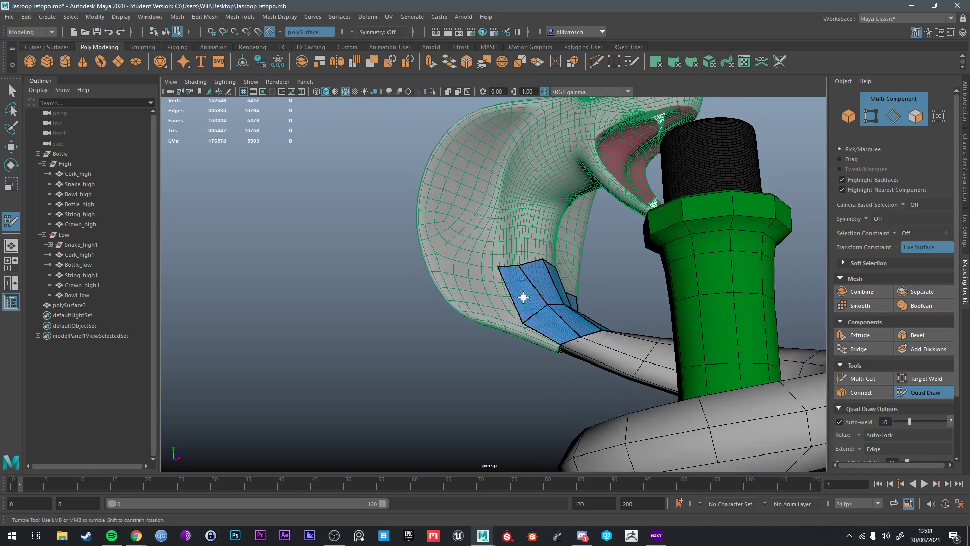
# Step: Add a large quad on the inner side of the hood beside the neck and another below it joining the body
pyautogui.click(473, 317)
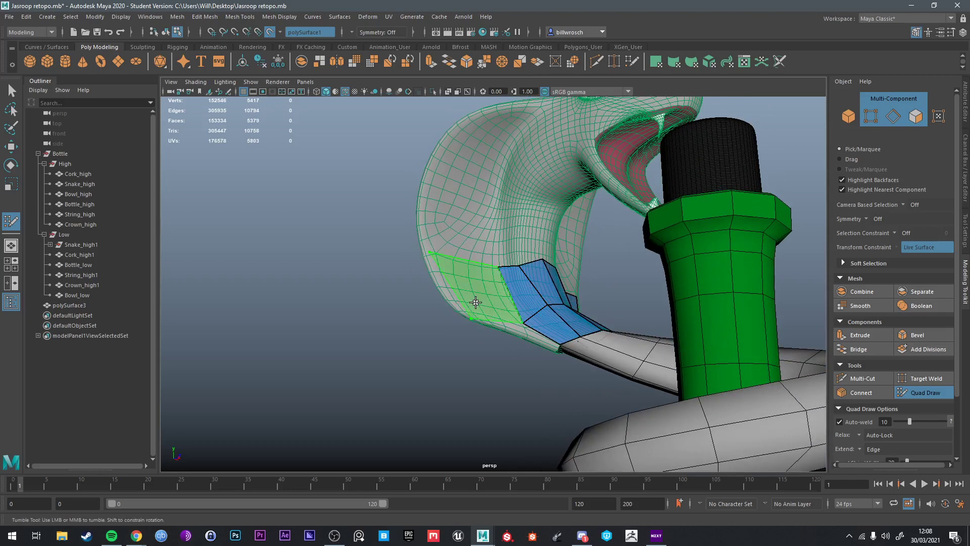
pyautogui.keyDown('shift'); pyautogui.click(535, 303); pyautogui.keyUp('shift')
pyautogui.keyDown('alt'); pyautogui.moveTo(534, 303); pyautogui.dragTo(568, 348); pyautogui.keyUp('alt')
pyautogui.click(559, 345)
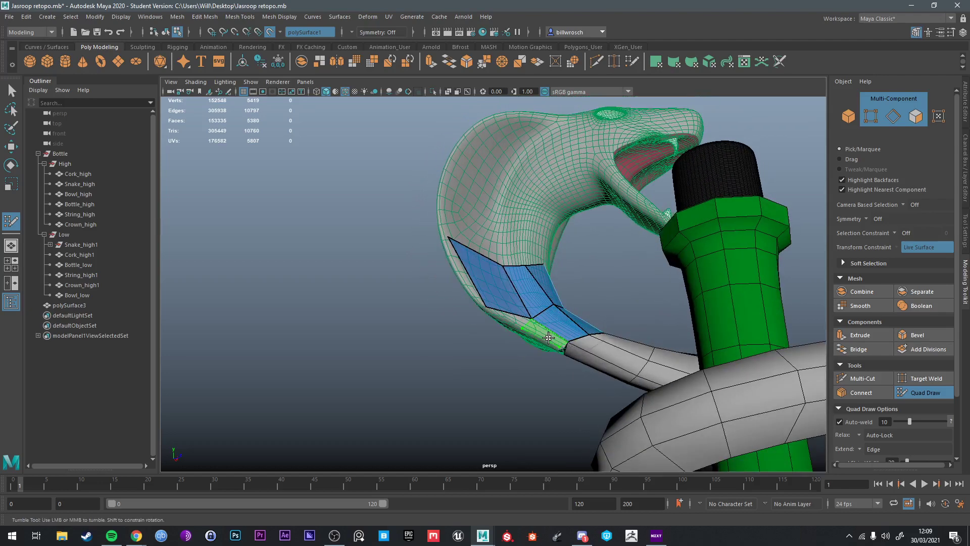
pyautogui.keyDown('shift'); pyautogui.click(560, 347); pyautogui.keyUp('shift')
# Step: Continue the Quad Draw faces around the other side of the neck and out to the hood's rim
pyautogui.moveTo(567, 354)
pyautogui.keyDown('alt'); pyautogui.mouseDown()
pyautogui.moveTo(530, 367)
pyautogui.moveTo(585, 340)
pyautogui.moveTo(495, 293)
pyautogui.moveTo(469, 357)
pyautogui.mouseUp(); pyautogui.keyUp('alt')
pyautogui.keyDown('shift'); pyautogui.click(495, 295); pyautogui.keyUp('shift')
pyautogui.keyDown('alt'); pyautogui.moveTo(529, 352); pyautogui.dragTo(529, 347); pyautogui.keyUp('alt')
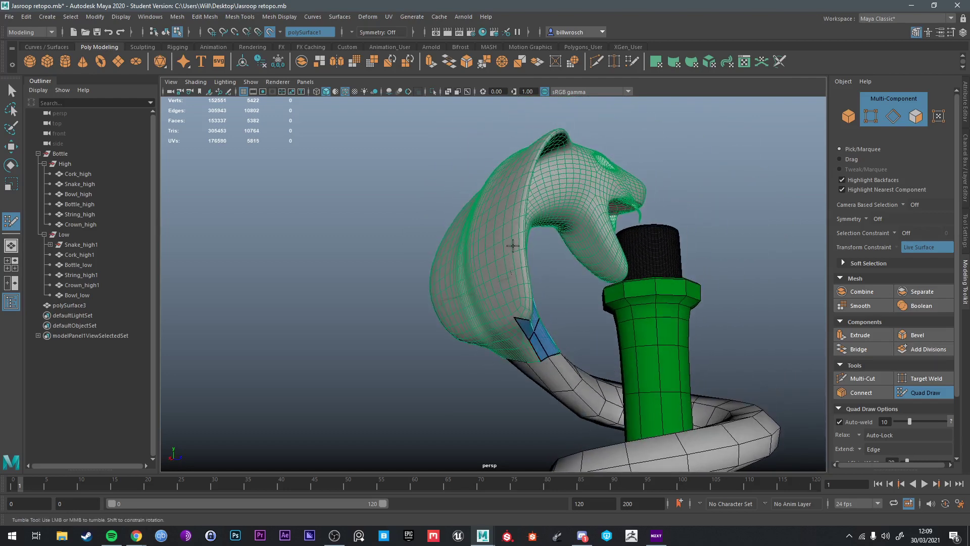
pyautogui.keyDown('alt'); pyautogui.moveTo(511, 256); pyautogui.dragTo(535, 298); pyautogui.keyUp('alt')
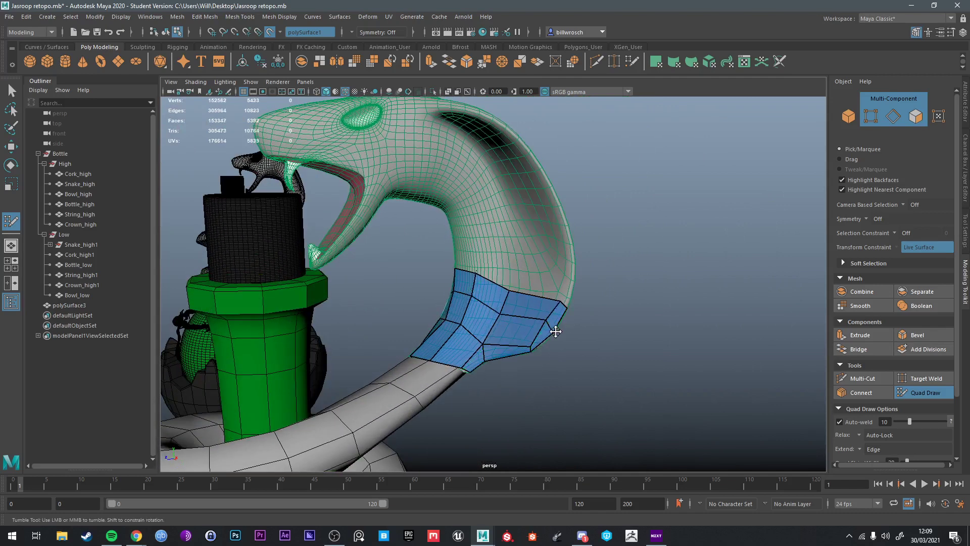
pyautogui.keyDown('alt'); pyautogui.moveTo(548, 327); pyautogui.dragTo(524, 316); pyautogui.keyUp('alt')
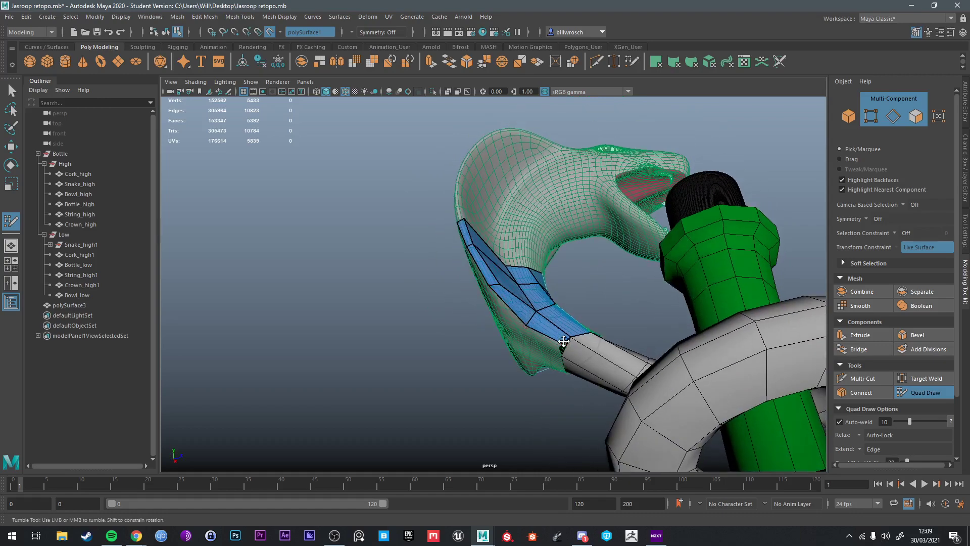
# Step: Fill the underside of the hood's back with quads, joining the low-poly body to the side faces
pyautogui.moveTo(560, 348)
pyautogui.keyDown('alt'); pyautogui.mouseDown()
pyautogui.moveTo(530, 372)
pyautogui.moveTo(549, 317)
pyautogui.moveTo(454, 333)
pyautogui.moveTo(466, 330)
pyautogui.mouseUp(); pyautogui.keyUp('alt')
pyautogui.keyDown('shift'); pyautogui.click(470, 331); pyautogui.keyUp('shift')
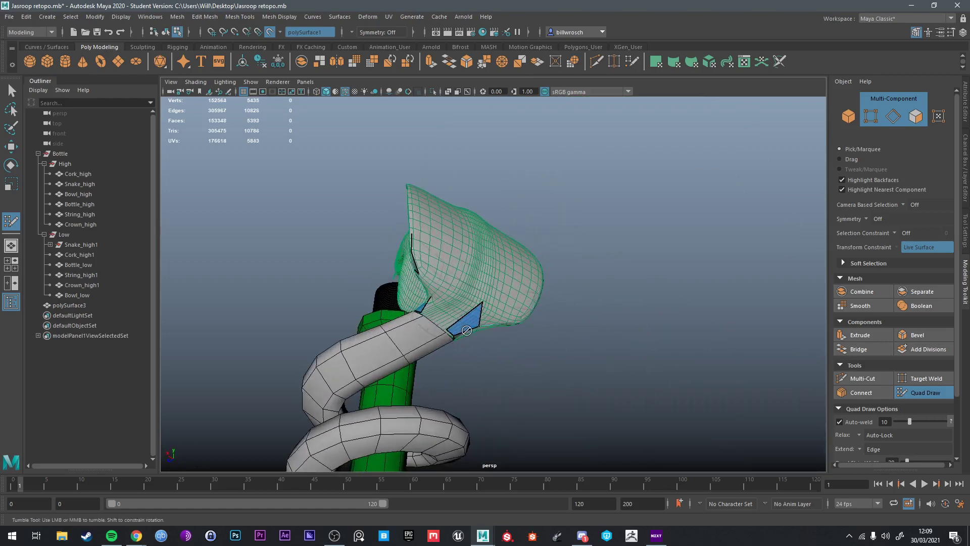
pyautogui.moveTo(449, 297)
pyautogui.keyDown('alt'); pyautogui.mouseDown()
pyautogui.moveTo(480, 287)
pyautogui.moveTo(485, 302)
pyautogui.moveTo(469, 284)
pyautogui.moveTo(535, 296)
pyautogui.moveTo(555, 303)
pyautogui.moveTo(500, 293)
pyautogui.moveTo(574, 329)
pyautogui.moveTo(461, 287)
pyautogui.moveTo(425, 322)
pyautogui.moveTo(461, 320)
pyautogui.mouseUp(); pyautogui.keyUp('alt')
pyautogui.keyDown('shift'); pyautogui.click(453, 280); pyautogui.keyUp('shift')
pyautogui.keyDown('alt'); pyautogui.moveTo(461, 320); pyautogui.dragTo(490, 298, button='middle'); pyautogui.keyUp('alt')
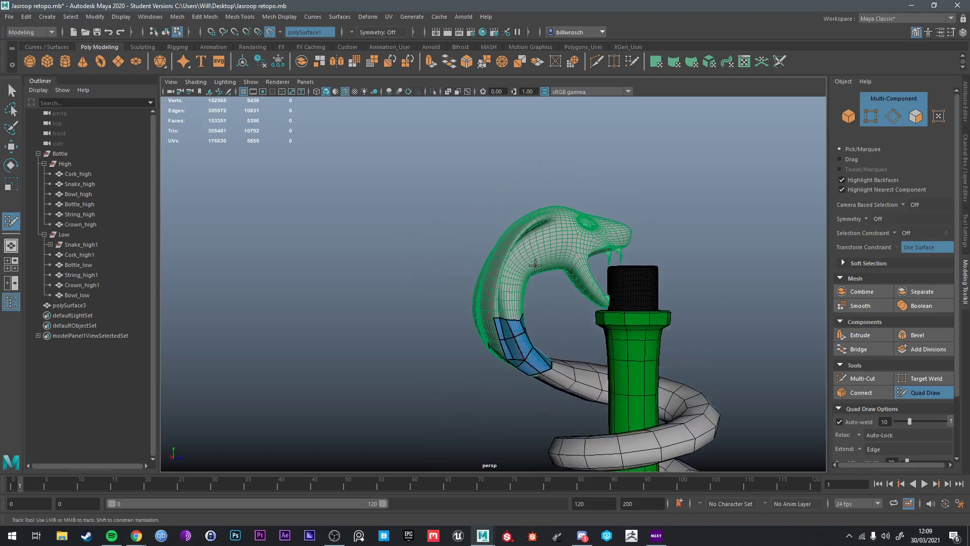
# Step: Fill two rows of quads across both halves of the hood's back, above the underside faces
pyautogui.keyDown('alt'); pyautogui.moveTo(535, 266); pyautogui.dragTo(545, 268, button='right'); pyautogui.keyUp('alt')
pyautogui.keyDown('alt'); pyautogui.moveTo(544, 269); pyautogui.dragTo(476, 318); pyautogui.keyUp('alt')
pyautogui.keyDown('alt'); pyautogui.moveTo(511, 322); pyautogui.dragTo(497, 315, button='right'); pyautogui.keyUp('alt')
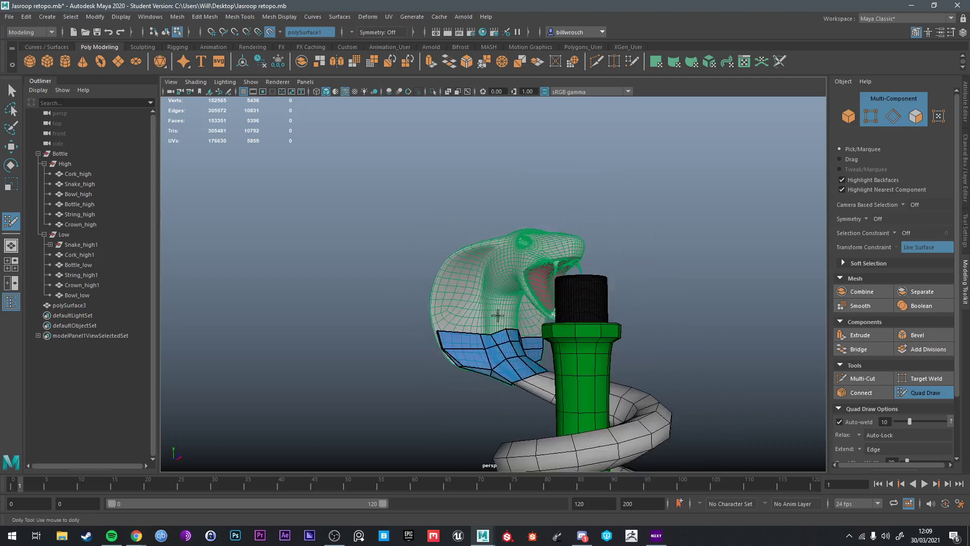
pyautogui.keyDown('alt'); pyautogui.moveTo(497, 315); pyautogui.dragTo(528, 363); pyautogui.keyUp('alt')
pyautogui.keyDown('alt'); pyautogui.moveTo(528, 363); pyautogui.dragTo(539, 308, button='middle'); pyautogui.keyUp('alt')
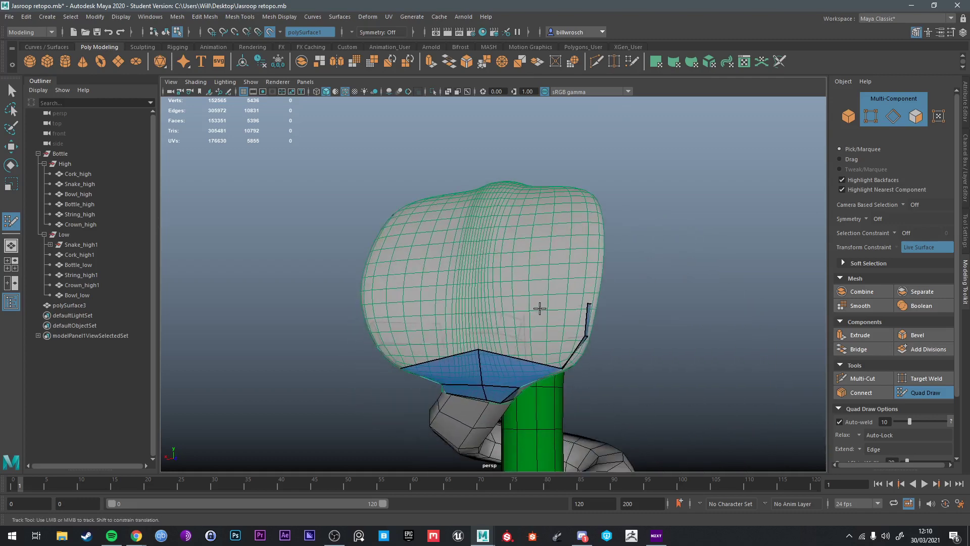
pyautogui.keyDown('shift'); pyautogui.click(528, 348); pyautogui.keyUp('shift')
pyautogui.keyDown('alt'); pyautogui.moveTo(435, 336); pyautogui.dragTo(470, 331); pyautogui.keyUp('alt')
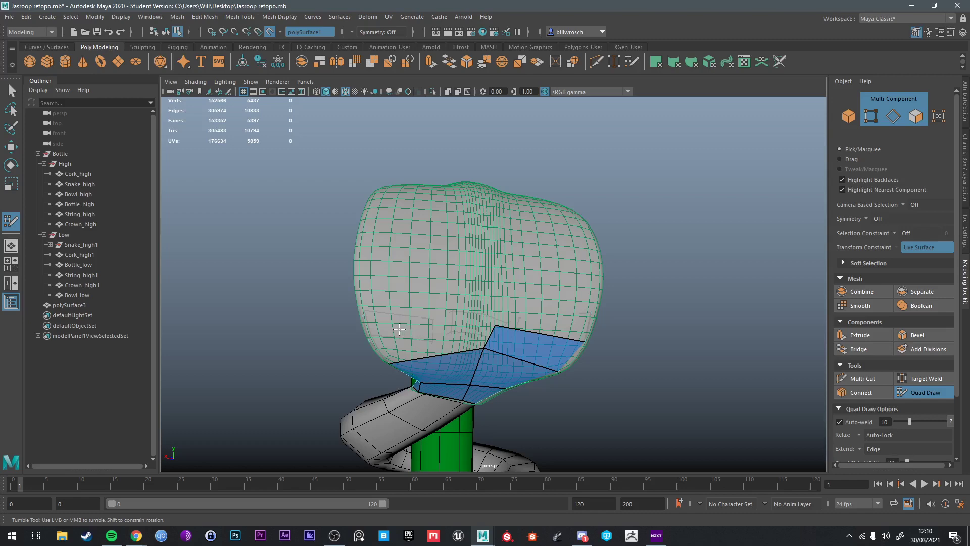
pyautogui.keyDown('alt'); pyautogui.moveTo(399, 329); pyautogui.dragTo(526, 325); pyautogui.keyUp('alt')
pyautogui.keyDown('shift'); pyautogui.click(454, 328); pyautogui.keyUp('shift')
pyautogui.keyDown('shift'); pyautogui.click(456, 324); pyautogui.keyUp('shift')
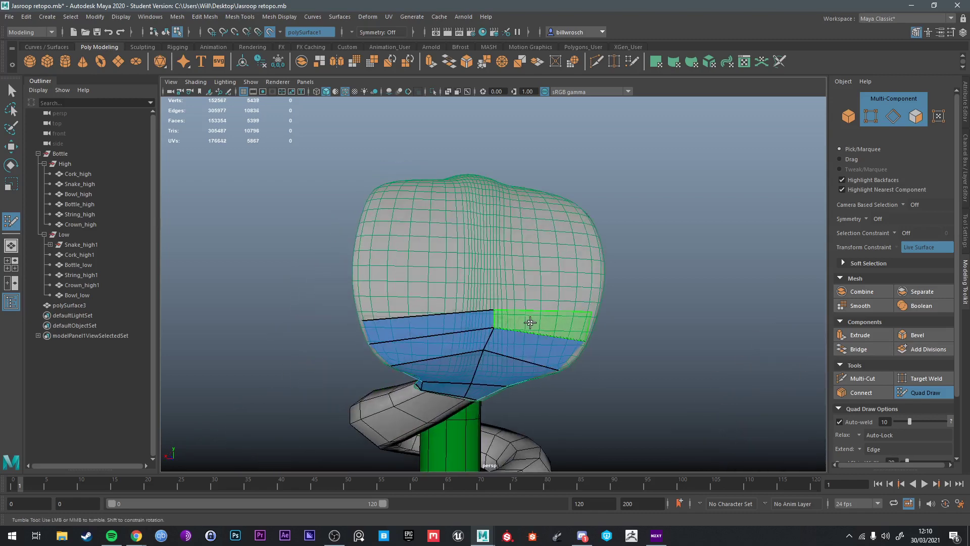
pyautogui.keyDown('shift'); pyautogui.click(526, 325); pyautogui.keyUp('shift')
pyautogui.keyDown('alt'); pyautogui.moveTo(478, 351); pyautogui.dragTo(512, 376); pyautogui.keyUp('alt')
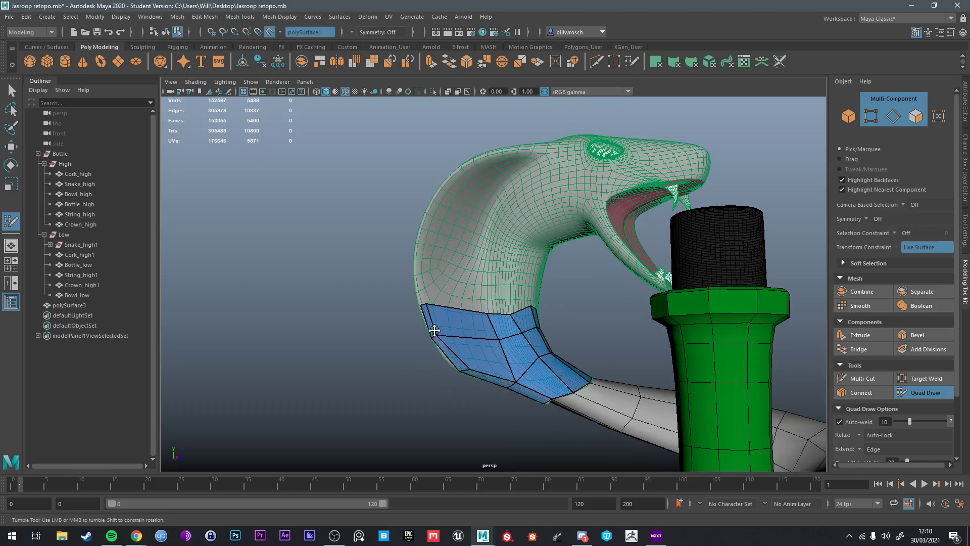
# Step: Examine the new hood faces from several sides and consult the Quad Draw keyboard and mouse shortcuts for extending border edges
pyautogui.keyDown('alt'); pyautogui.moveTo(437, 337); pyautogui.dragTo(543, 316); pyautogui.keyUp('alt')
pyautogui.scroll(3, 520, 316)
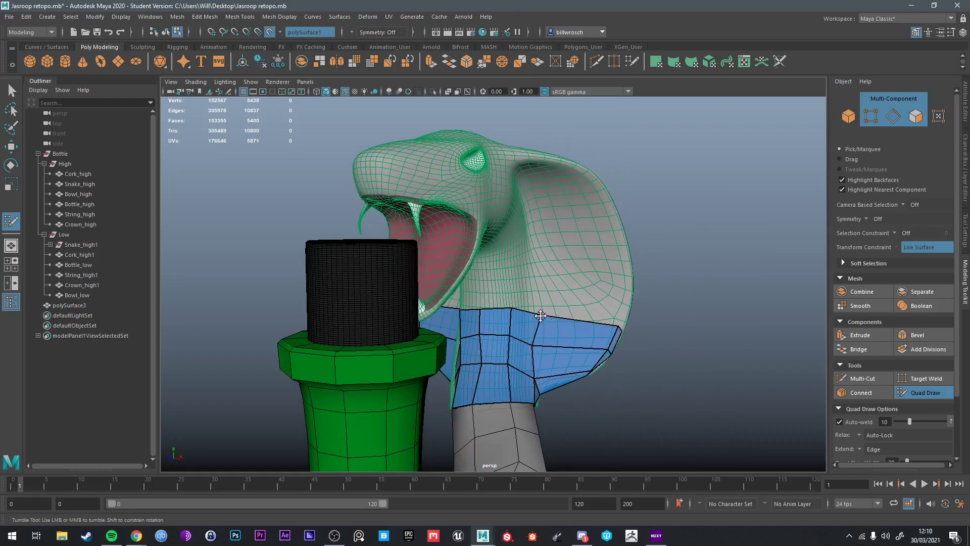
pyautogui.moveTo(531, 312)
pyautogui.keyDown('alt'); pyautogui.mouseDown()
pyautogui.moveTo(552, 322)
pyautogui.moveTo(525, 314)
pyautogui.moveTo(531, 367)
pyautogui.moveTo(452, 359)
pyautogui.moveTo(430, 342)
pyautogui.moveTo(495, 393)
pyautogui.moveTo(510, 368)
pyautogui.moveTo(543, 364)
pyautogui.moveTo(482, 381)
pyautogui.moveTo(488, 395)
pyautogui.mouseUp(); pyautogui.keyUp('alt')
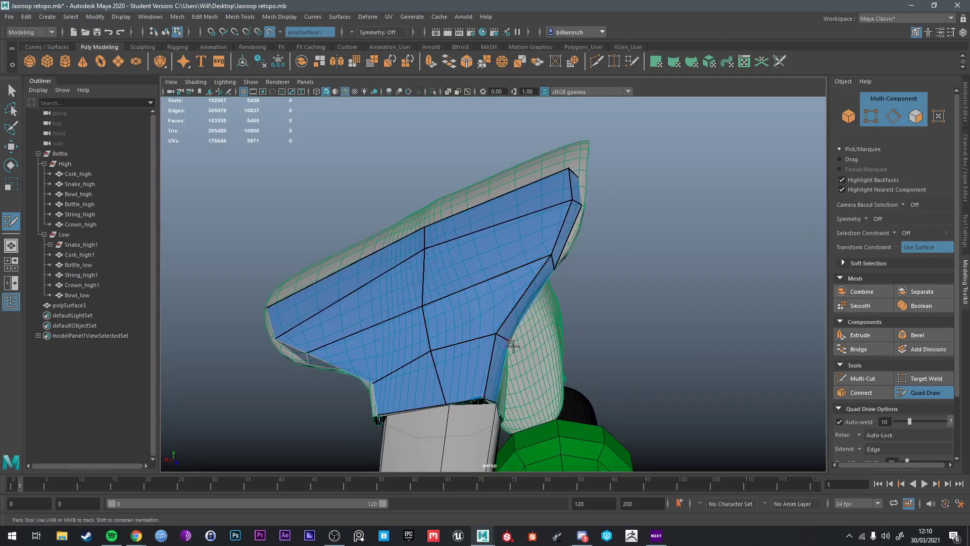
pyautogui.moveTo(513, 345)
pyautogui.keyDown('alt'); pyautogui.mouseDown()
pyautogui.moveTo(520, 334)
pyautogui.moveTo(538, 385)
pyautogui.moveTo(503, 346)
pyautogui.mouseUp(); pyautogui.keyUp('alt')
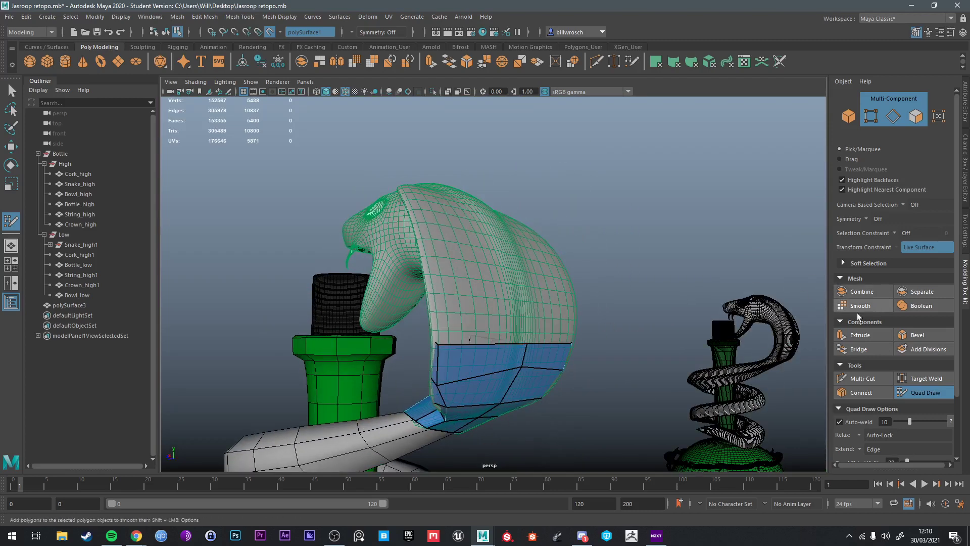
pyautogui.scroll(-3, 858, 316)
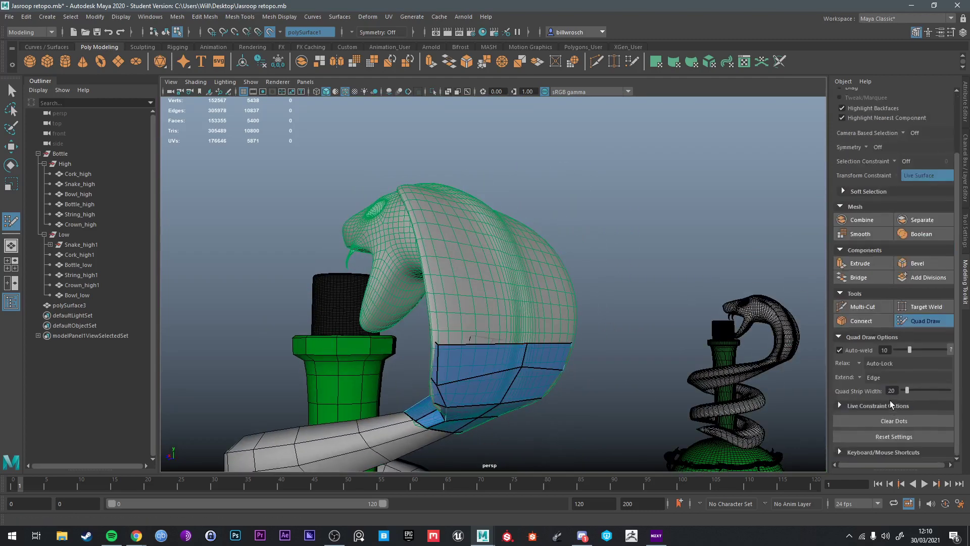
pyautogui.click(887, 450)
pyautogui.scroll(-9, 879, 367)
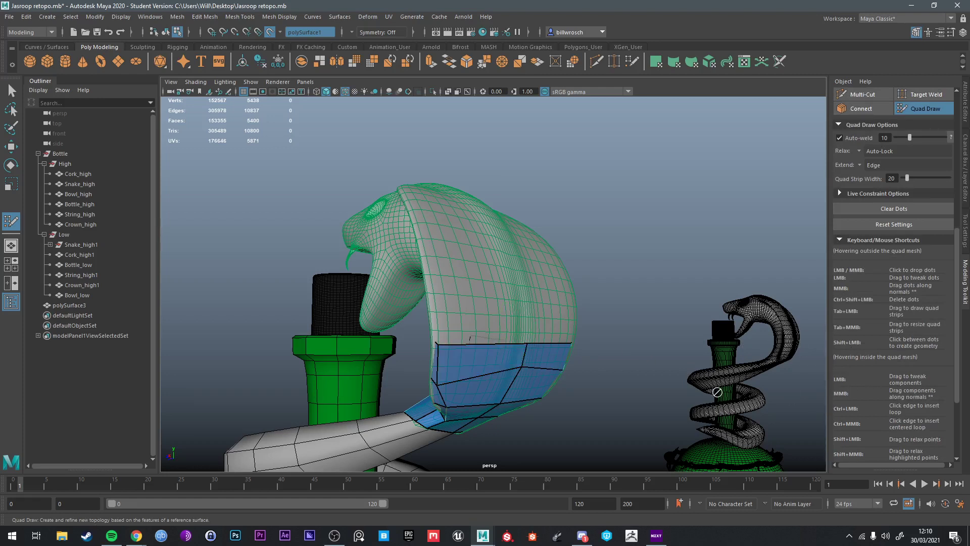
pyautogui.scroll(-3, 846, 394)
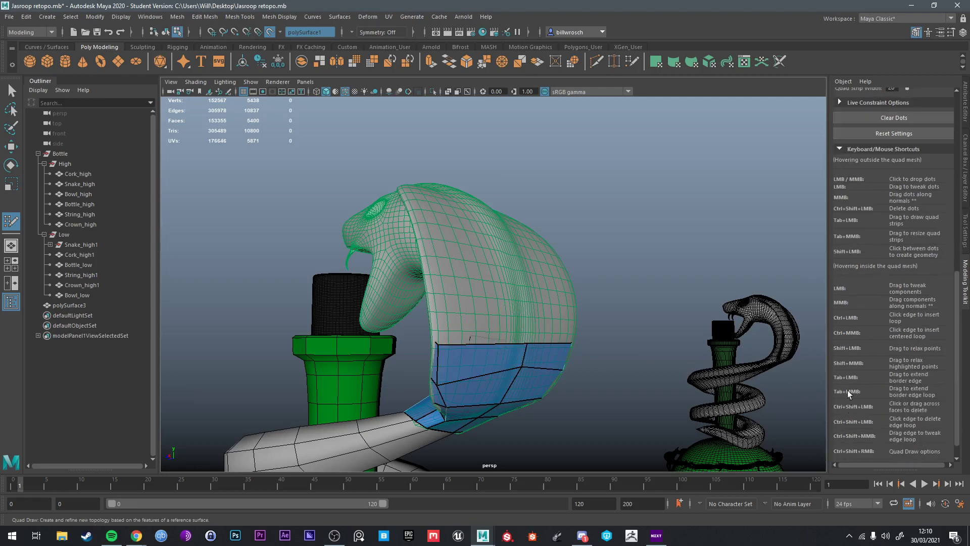
# Step: Extend the upper border edge loop of the retopo mesh upward by one row of quads around the neck and hood
pyautogui.moveTo(374, 327)
pyautogui.keyDown('alt'); pyautogui.mouseDown()
pyautogui.moveTo(534, 343)
pyautogui.moveTo(553, 339)
pyautogui.moveTo(557, 299)
pyautogui.moveTo(656, 297)
pyautogui.moveTo(400, 316)
pyautogui.moveTo(511, 332)
pyautogui.moveTo(551, 351)
pyautogui.moveTo(466, 354)
pyautogui.moveTo(601, 361)
pyautogui.moveTo(587, 353)
pyautogui.mouseUp(); pyautogui.keyUp('alt')
pyautogui.keyDown('alt'); pyautogui.moveTo(452, 354); pyautogui.dragTo(480, 370); pyautogui.keyUp('alt')
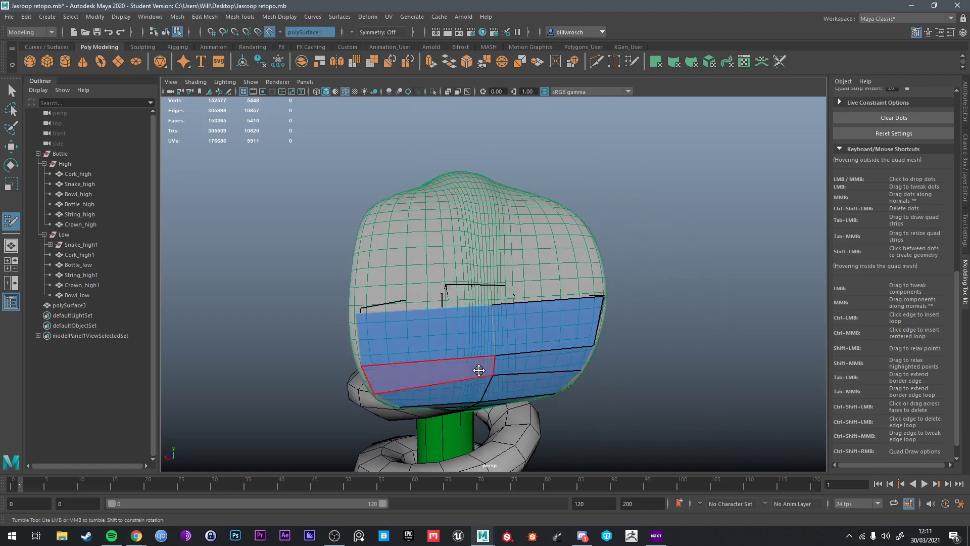
pyautogui.keyDown('alt'); pyautogui.moveTo(480, 370); pyautogui.dragTo(553, 370, button='middle'); pyautogui.keyUp('alt')
pyautogui.keyDown('alt'); pyautogui.moveTo(426, 314); pyautogui.dragTo(576, 297); pyautogui.keyUp('alt')
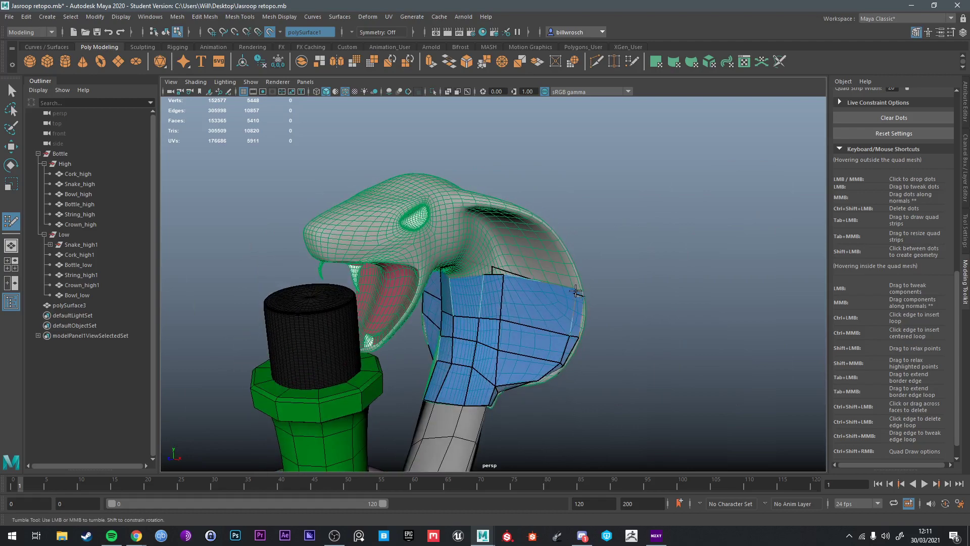
# Step: Adjust the upper border vertices of the extended row along the neck's front and the hood's inner side to follow the surface
pyautogui.keyDown('alt'); pyautogui.moveTo(575, 292); pyautogui.dragTo(525, 335); pyautogui.keyUp('alt')
pyautogui.keyDown('alt'); pyautogui.moveTo(523, 335); pyautogui.dragTo(548, 345, button='right'); pyautogui.keyUp('alt')
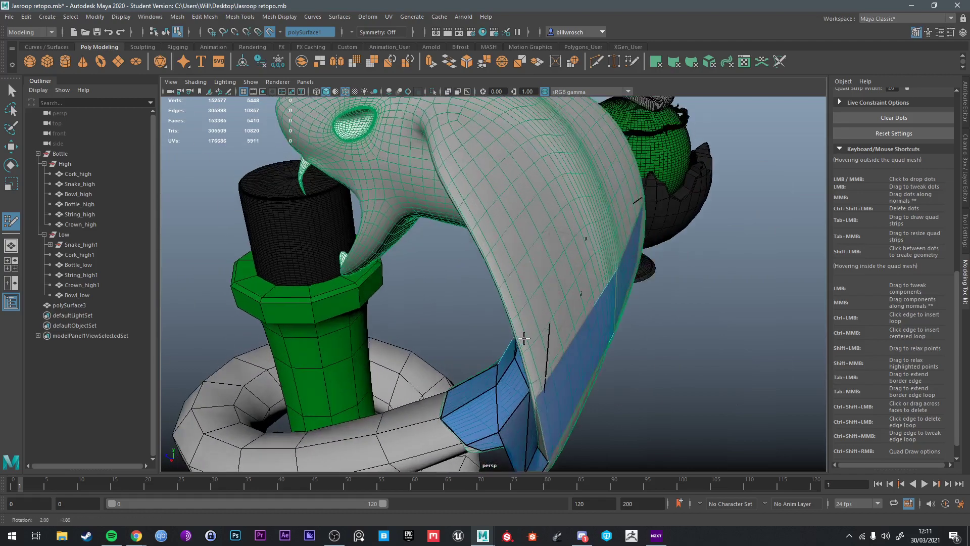
pyautogui.moveTo(548, 344)
pyautogui.keyDown('alt'); pyautogui.mouseDown()
pyautogui.moveTo(496, 375)
pyautogui.moveTo(545, 376)
pyautogui.moveTo(613, 301)
pyautogui.mouseUp(); pyautogui.keyUp('alt')
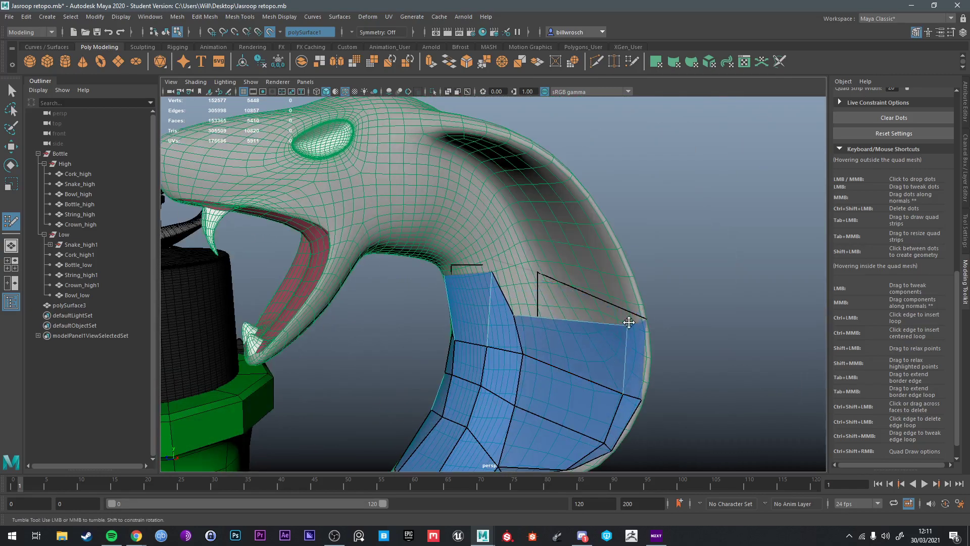
pyautogui.keyDown('alt'); pyautogui.moveTo(613, 336); pyautogui.dragTo(625, 344); pyautogui.keyUp('alt')
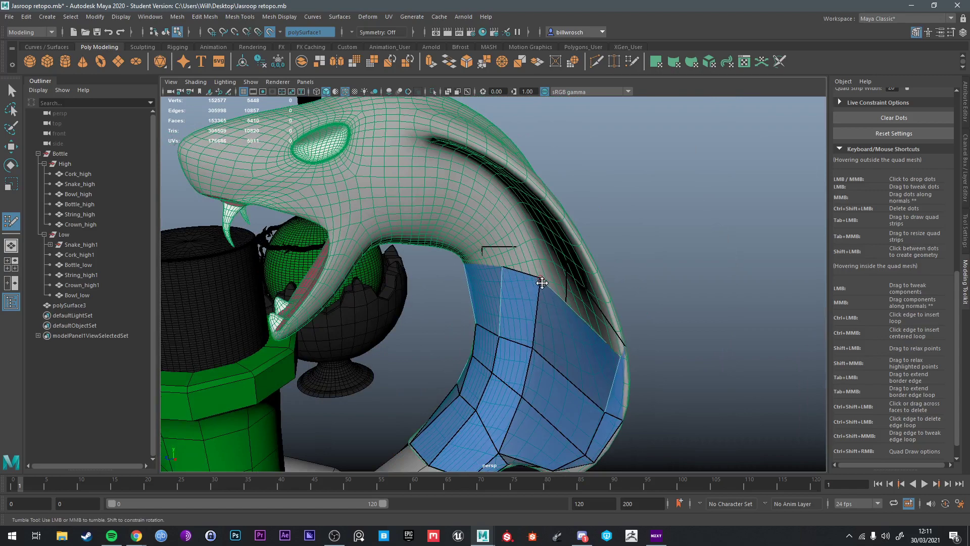
pyautogui.keyDown('alt'); pyautogui.moveTo(541, 274); pyautogui.dragTo(498, 379); pyautogui.keyUp('alt')
pyautogui.moveTo(502, 402)
pyautogui.keyDown('alt'); pyautogui.mouseDown(button='middle')
pyautogui.moveTo(505, 439)
pyautogui.moveTo(530, 304)
pyautogui.moveTo(526, 402)
pyautogui.mouseUp(button='middle'); pyautogui.keyUp('alt')
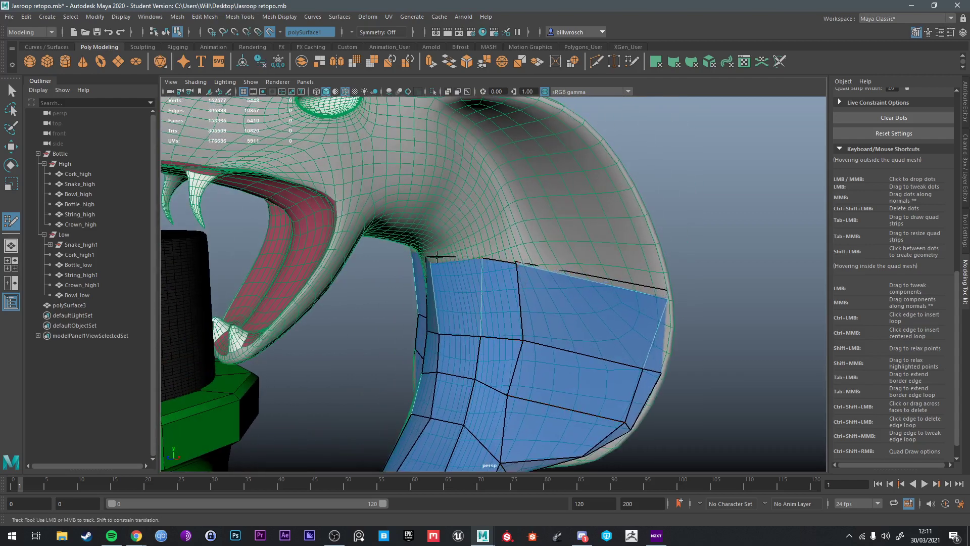
pyautogui.keyDown('alt'); pyautogui.moveTo(433, 263); pyautogui.dragTo(427, 269); pyautogui.keyUp('alt')
pyautogui.keyDown('ctrl'); pyautogui.click(424, 270); pyautogui.keyUp('ctrl')
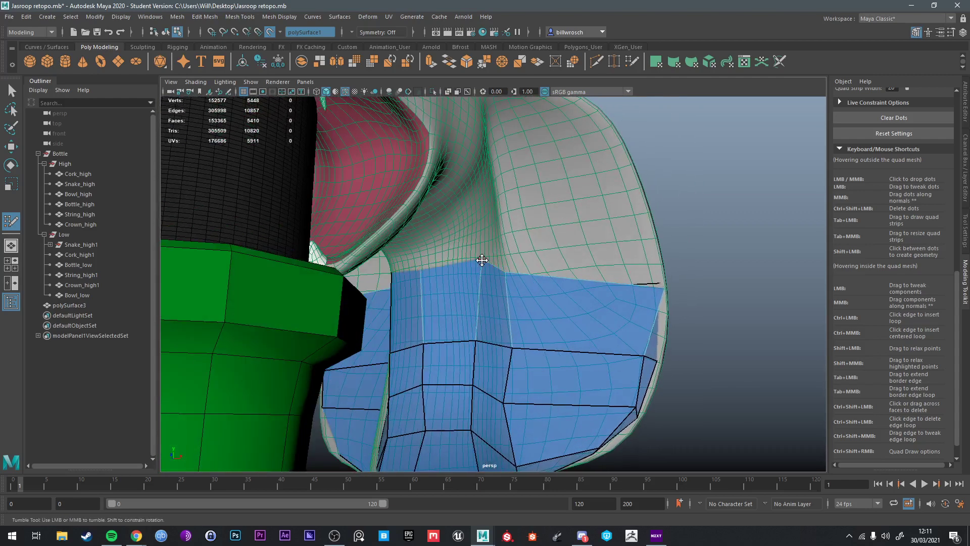
# Step: Align the extended row's upper border along the hood's rim and back with the high-poly surface
pyautogui.keyDown('alt'); pyautogui.moveTo(627, 283); pyautogui.dragTo(511, 385); pyautogui.keyUp('alt')
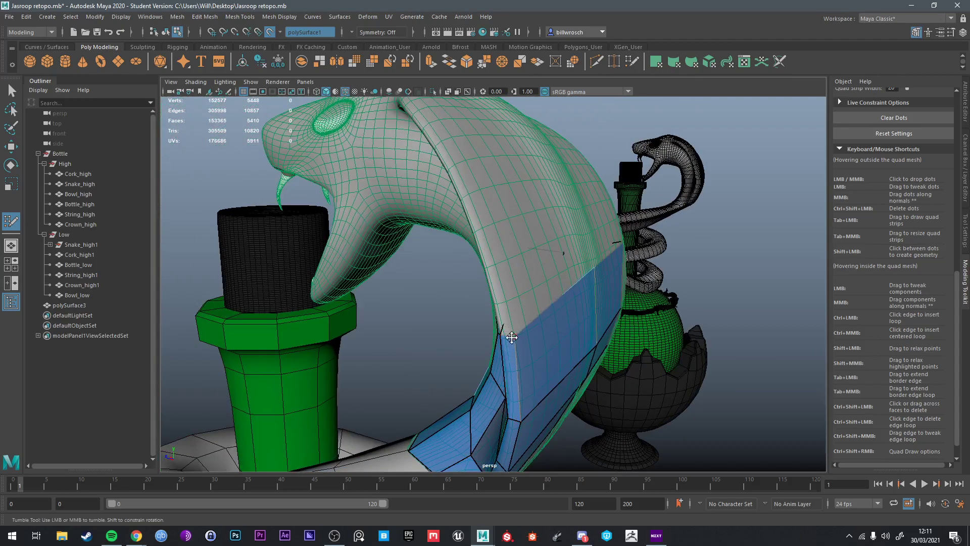
pyautogui.keyDown('alt'); pyautogui.moveTo(512, 336); pyautogui.dragTo(535, 349); pyautogui.keyUp('alt')
pyautogui.keyDown('alt'); pyautogui.moveTo(534, 349); pyautogui.dragTo(587, 359, button='middle'); pyautogui.keyUp('alt')
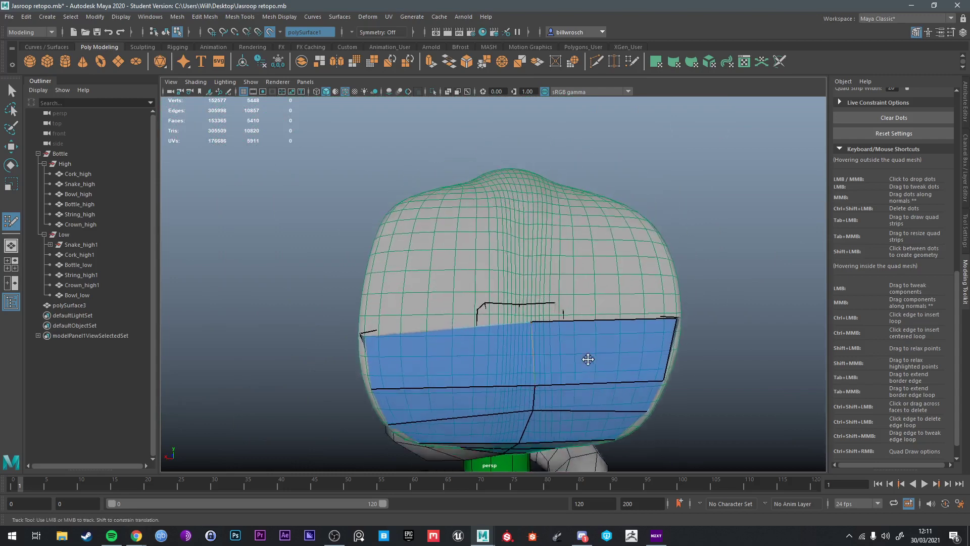
pyautogui.keyDown('alt'); pyautogui.moveTo(588, 359); pyautogui.dragTo(397, 399); pyautogui.keyUp('alt')
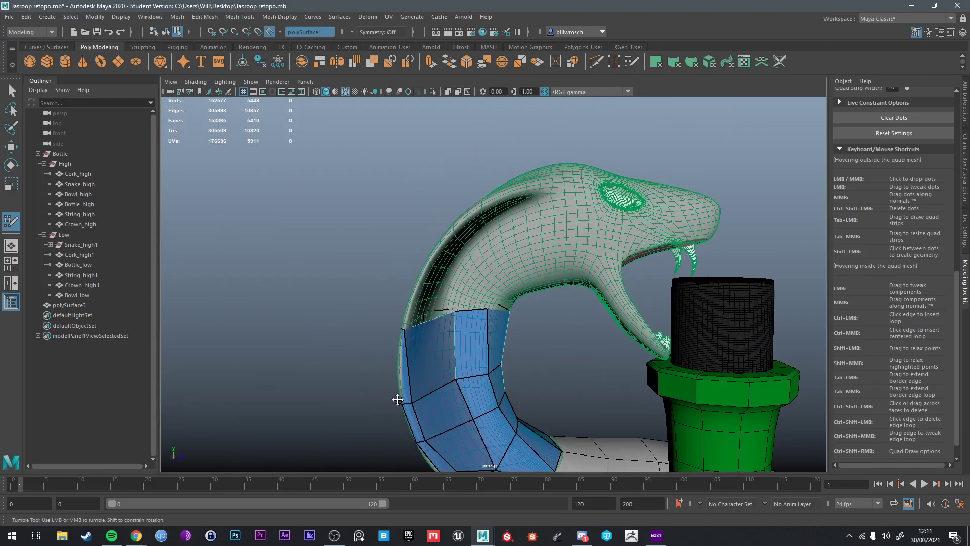
# Step: Add two large quads on the upper back of the hood, one on each side of its centre line
pyautogui.moveTo(411, 335)
pyautogui.keyDown('alt'); pyautogui.mouseDown()
pyautogui.moveTo(466, 354)
pyautogui.moveTo(537, 221)
pyautogui.moveTo(573, 226)
pyautogui.moveTo(548, 262)
pyautogui.mouseUp(); pyautogui.keyUp('alt')
pyautogui.keyDown('alt'); pyautogui.moveTo(501, 243); pyautogui.dragTo(567, 243); pyautogui.keyUp('alt')
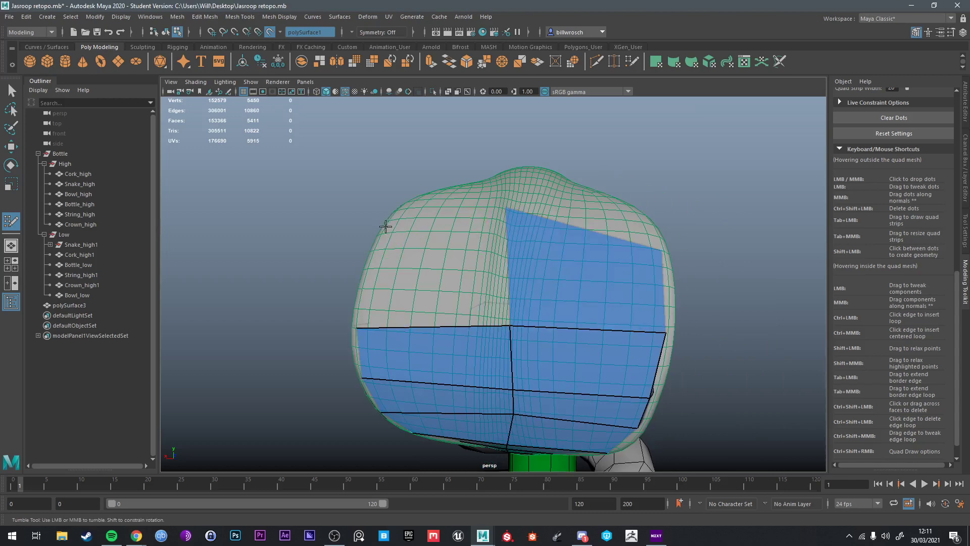
pyautogui.moveTo(396, 328)
pyautogui.mouseDown()
pyautogui.moveTo(407, 216)
pyautogui.moveTo(389, 212)
pyautogui.moveTo(465, 258)
pyautogui.moveTo(472, 249)
pyautogui.moveTo(442, 297)
pyautogui.moveTo(502, 271)
pyautogui.mouseUp()
pyautogui.scroll(-2, 566, 296)
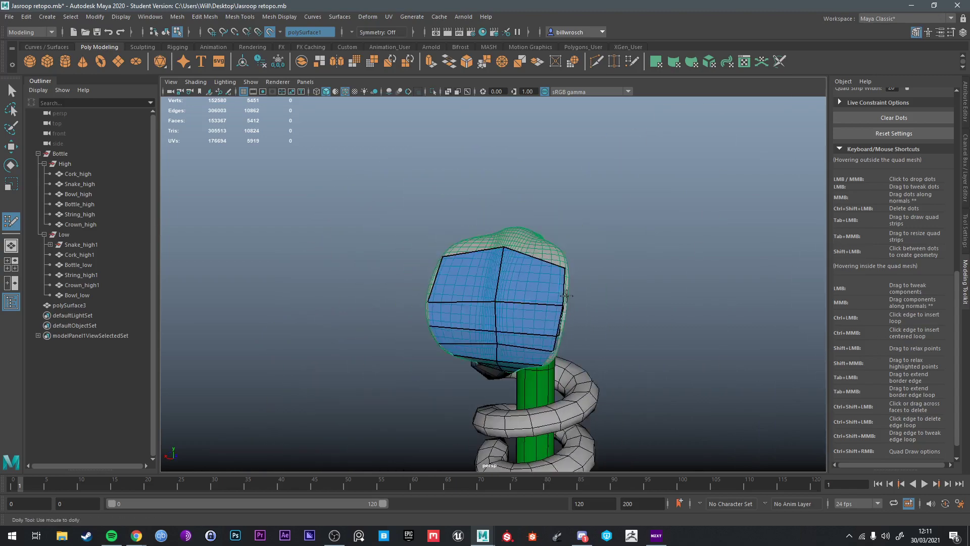
# Step: Fill large quads up the inner side of the hood, from the extended row towards the back of the head
pyautogui.keyDown('alt'); pyautogui.moveTo(566, 297); pyautogui.dragTo(534, 358); pyautogui.keyUp('alt')
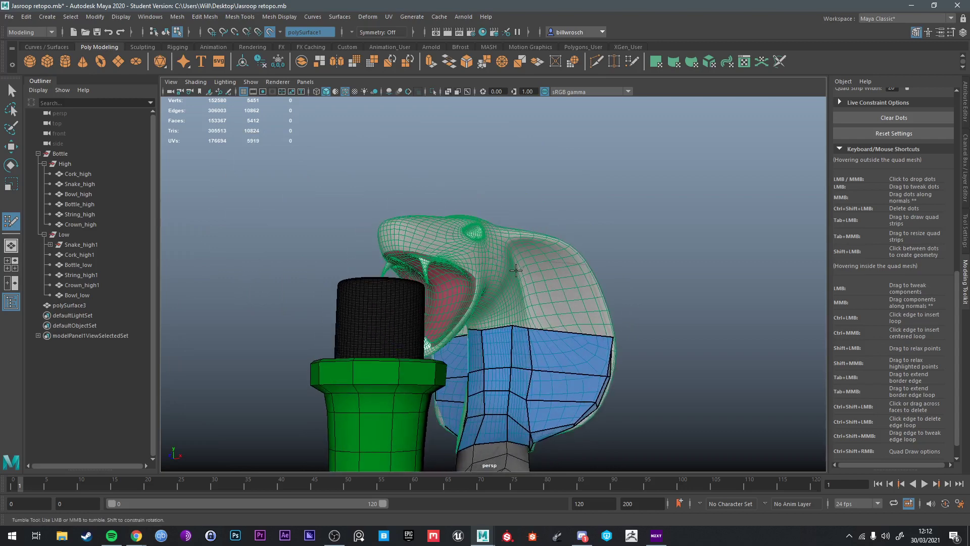
pyautogui.keyDown('shift'); pyautogui.click(576, 302); pyautogui.keyUp('shift')
pyautogui.moveTo(548, 318)
pyautogui.keyDown('alt'); pyautogui.mouseDown()
pyautogui.moveTo(544, 260)
pyautogui.moveTo(510, 243)
pyautogui.moveTo(541, 267)
pyautogui.moveTo(528, 274)
pyautogui.moveTo(585, 278)
pyautogui.moveTo(564, 242)
pyautogui.moveTo(552, 336)
pyautogui.moveTo(589, 277)
pyautogui.mouseUp(); pyautogui.keyUp('alt')
pyautogui.keyDown('shift'); pyautogui.click(580, 268); pyautogui.keyUp('shift')
pyautogui.keyDown('alt'); pyautogui.moveTo(586, 290); pyautogui.dragTo(633, 275, button='right'); pyautogui.keyUp('alt')
pyautogui.keyDown('alt'); pyautogui.moveTo(632, 276); pyautogui.dragTo(533, 270, button='middle'); pyautogui.keyUp('alt')
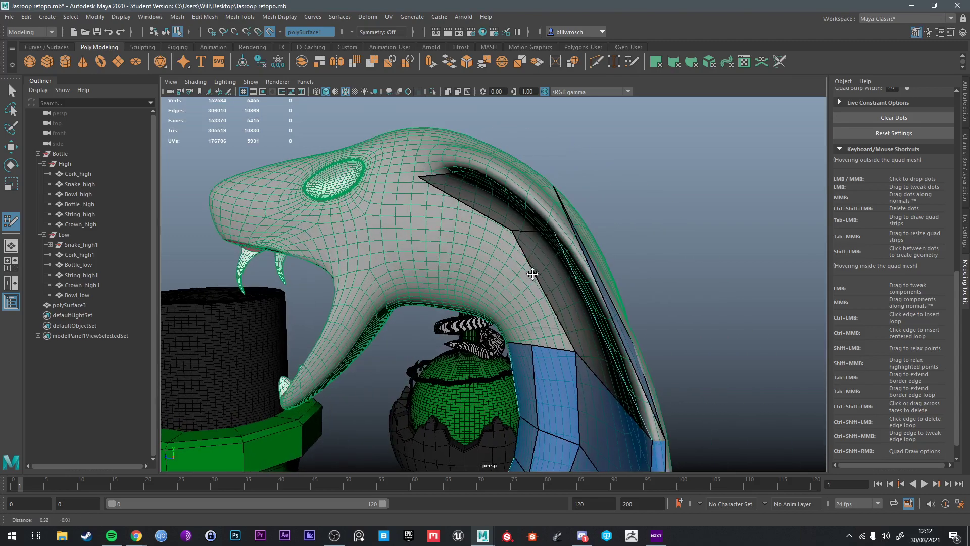
# Step: Delete the large quads on the hood's inner sides and upper back, above the extended row
pyautogui.keyDown('alt'); pyautogui.moveTo(584, 264); pyautogui.dragTo(561, 214); pyautogui.keyUp('alt')
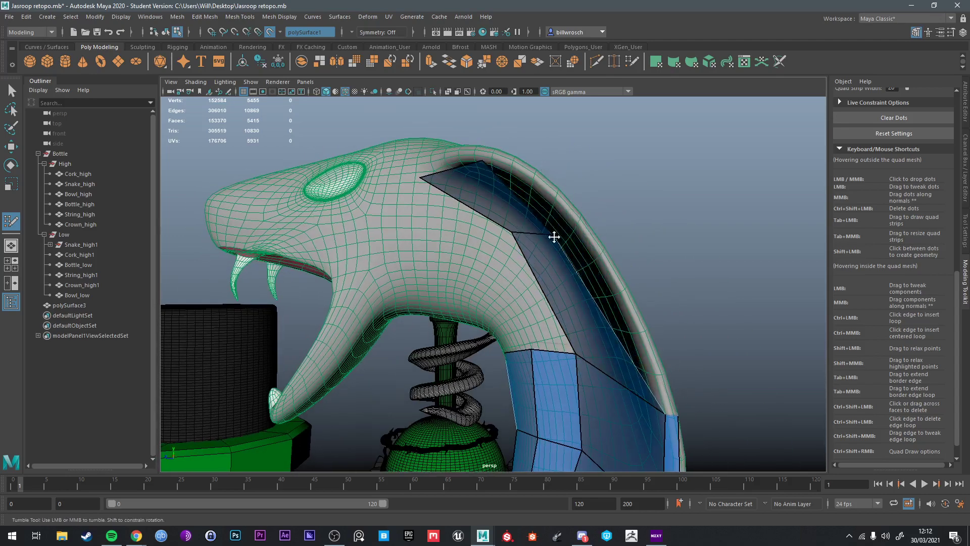
pyautogui.keyDown('alt'); pyautogui.moveTo(574, 275); pyautogui.dragTo(577, 245); pyautogui.keyUp('alt')
pyautogui.keyDown('alt'); pyautogui.moveTo(528, 264); pyautogui.dragTo(561, 267); pyautogui.keyUp('alt')
pyautogui.keyDown('alt'); pyautogui.moveTo(560, 268); pyautogui.dragTo(498, 237, button='right'); pyautogui.keyUp('alt')
pyautogui.keyDown('ctrl'); pyautogui.keyDown('shift'); pyautogui.click(493, 230); pyautogui.keyUp('shift'); pyautogui.keyUp('ctrl')
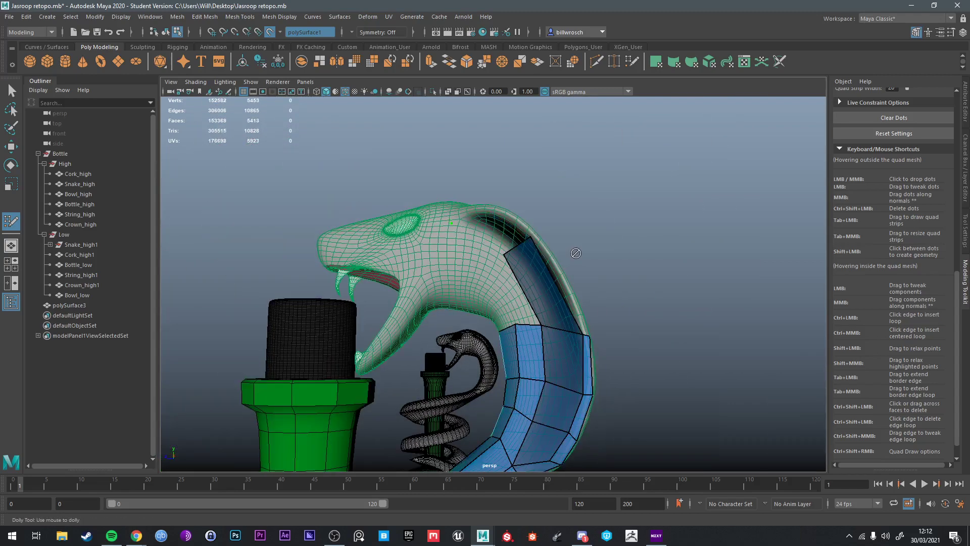
pyautogui.keyDown('alt'); pyautogui.moveTo(576, 252); pyautogui.dragTo(539, 258); pyautogui.keyUp('alt')
pyautogui.keyDown('ctrl'); pyautogui.keyDown('shift'); pyautogui.click(510, 269); pyautogui.keyUp('shift'); pyautogui.keyUp('ctrl')
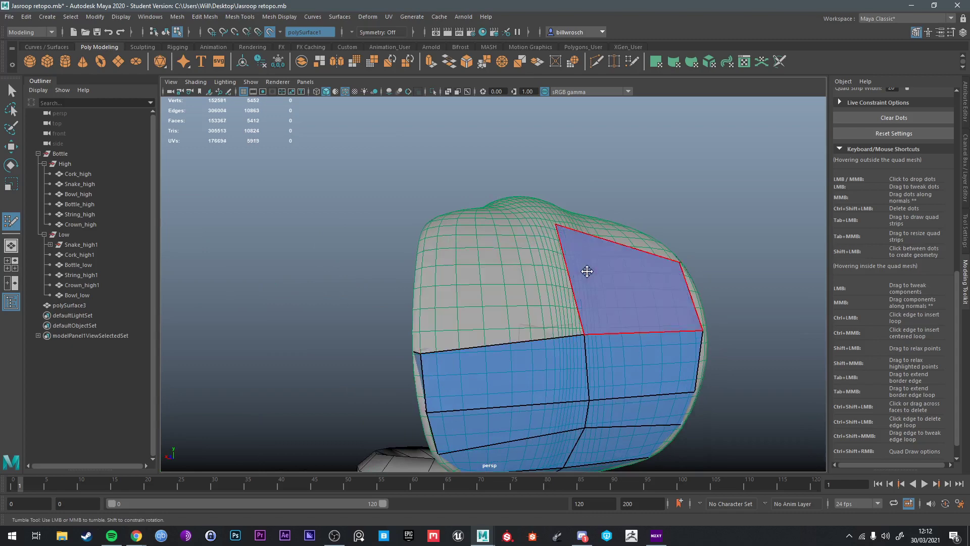
pyautogui.keyDown('ctrl'); pyautogui.keyDown('shift'); pyautogui.click(589, 271); pyautogui.keyUp('shift'); pyautogui.keyUp('ctrl')
pyautogui.keyDown('alt'); pyautogui.moveTo(489, 271); pyautogui.dragTo(705, 274); pyautogui.keyUp('alt')
pyautogui.keyDown('ctrl'); pyautogui.keyDown('shift'); pyautogui.click(567, 298); pyautogui.keyUp('shift'); pyautogui.keyUp('ctrl')
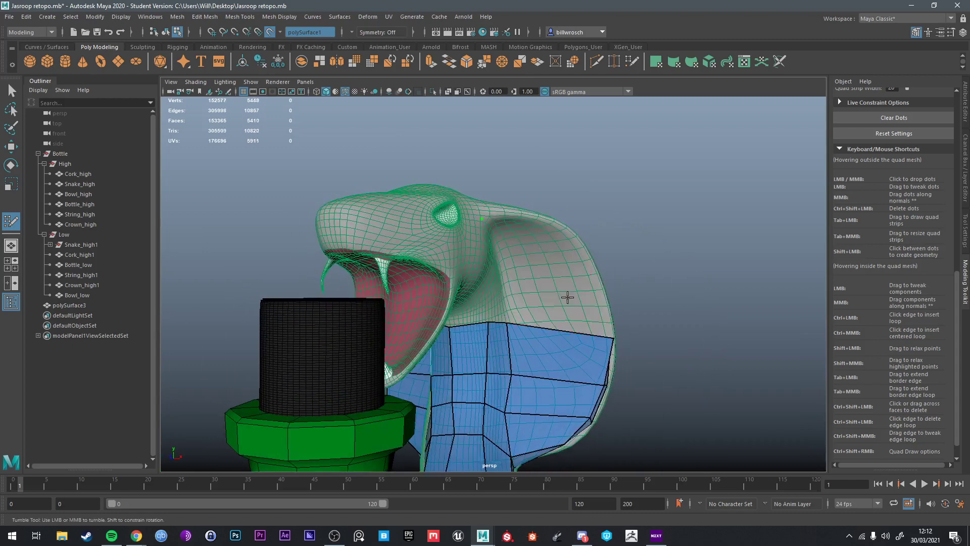
# Step: Extend the upper border around the neck and hood by one row of quads and fit its back vertices to the surface
pyautogui.keyDown('alt'); pyautogui.moveTo(498, 268); pyautogui.dragTo(391, 341); pyautogui.keyUp('alt')
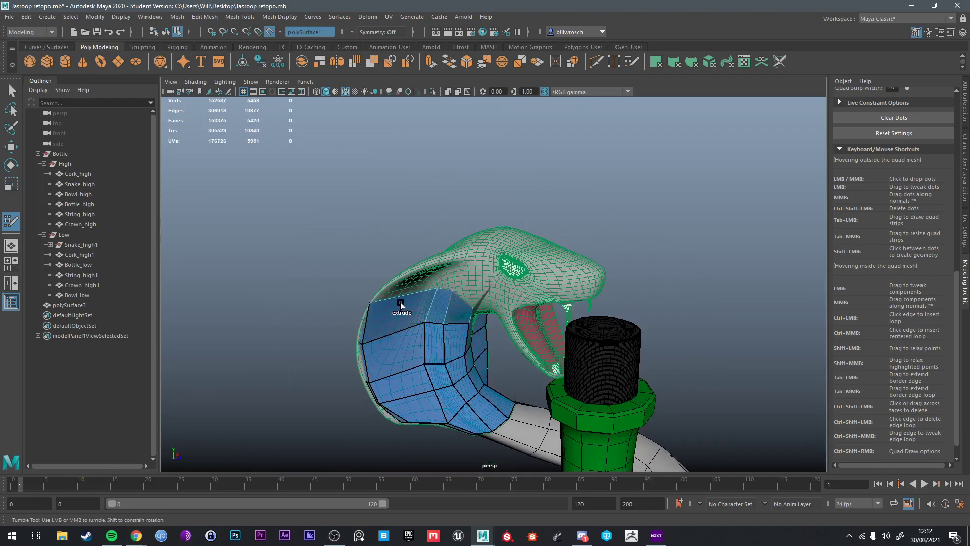
pyautogui.keyDown('alt'); pyautogui.moveTo(401, 310); pyautogui.dragTo(463, 316); pyautogui.keyUp('alt')
pyautogui.keyDown('alt'); pyautogui.moveTo(463, 315); pyautogui.dragTo(499, 311, button='right'); pyautogui.keyUp('alt')
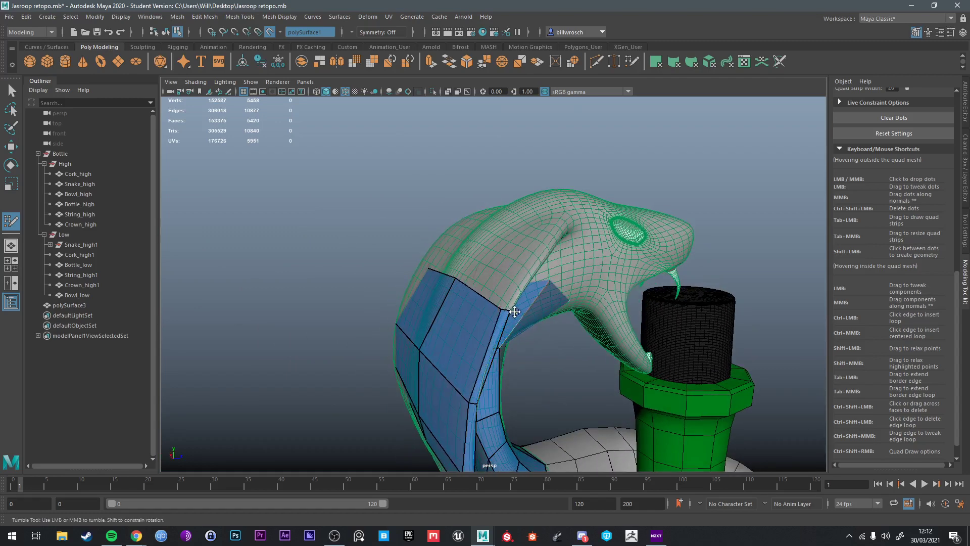
pyautogui.moveTo(514, 311)
pyautogui.keyDown('alt'); pyautogui.mouseDown()
pyautogui.moveTo(434, 299)
pyautogui.moveTo(578, 305)
pyautogui.moveTo(494, 282)
pyautogui.moveTo(492, 318)
pyautogui.moveTo(571, 281)
pyautogui.moveTo(568, 299)
pyautogui.moveTo(589, 279)
pyautogui.moveTo(541, 318)
pyautogui.moveTo(532, 346)
pyautogui.moveTo(419, 327)
pyautogui.mouseUp(); pyautogui.keyUp('alt')
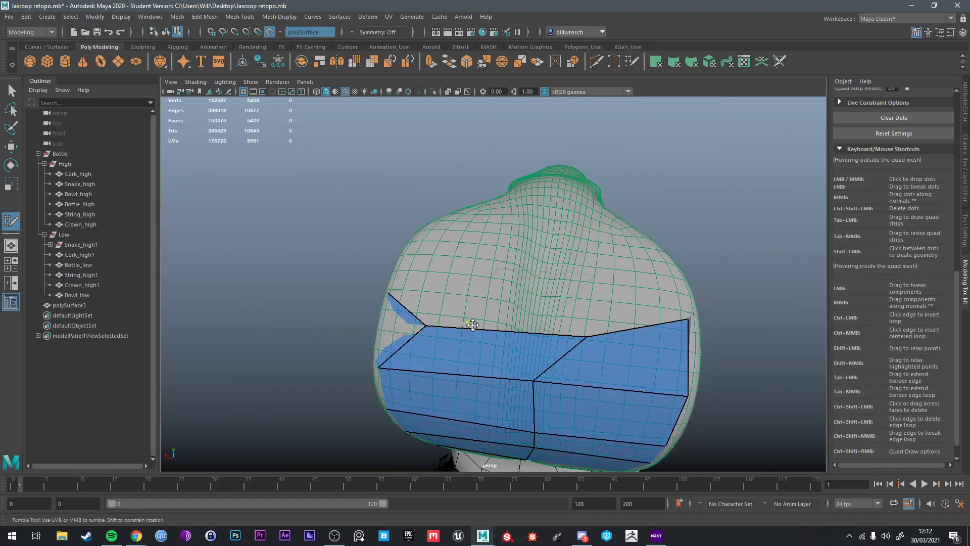
pyautogui.moveTo(539, 331)
pyautogui.mouseDown()
pyautogui.moveTo(508, 286)
pyautogui.moveTo(494, 284)
pyautogui.moveTo(552, 285)
pyautogui.moveTo(463, 294)
pyautogui.moveTo(565, 290)
pyautogui.moveTo(548, 277)
pyautogui.moveTo(580, 301)
pyautogui.mouseUp()
pyautogui.moveTo(567, 335)
pyautogui.mouseDown()
pyautogui.moveTo(510, 341)
pyautogui.moveTo(467, 324)
pyautogui.mouseUp()
pyautogui.moveTo(661, 307); pyautogui.dragTo(567, 234)
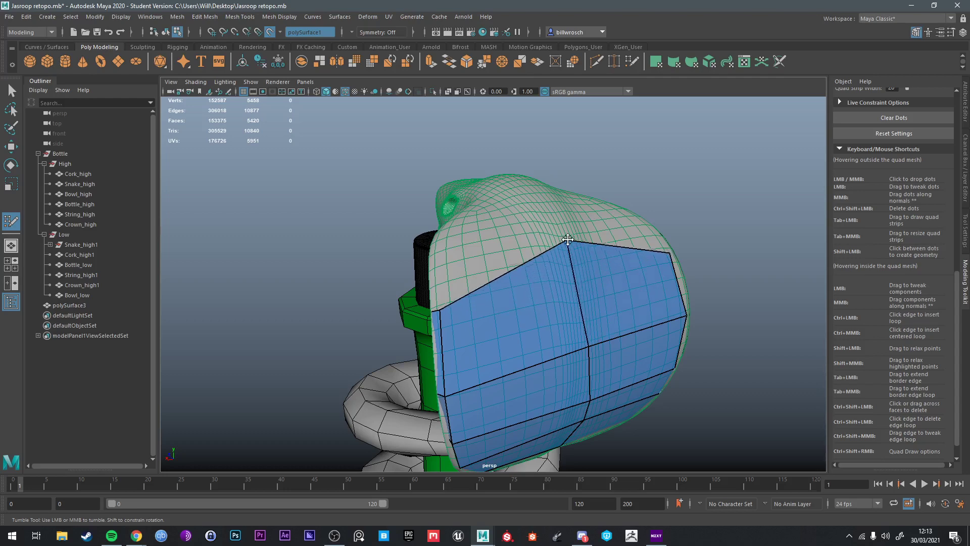
# Step: Insert an edge loop through the newly extended row around the neck and hood
pyautogui.moveTo(451, 299)
pyautogui.keyDown('alt'); pyautogui.mouseDown()
pyautogui.moveTo(567, 284)
pyautogui.moveTo(524, 303)
pyautogui.moveTo(562, 278)
pyautogui.mouseUp(); pyautogui.keyUp('alt')
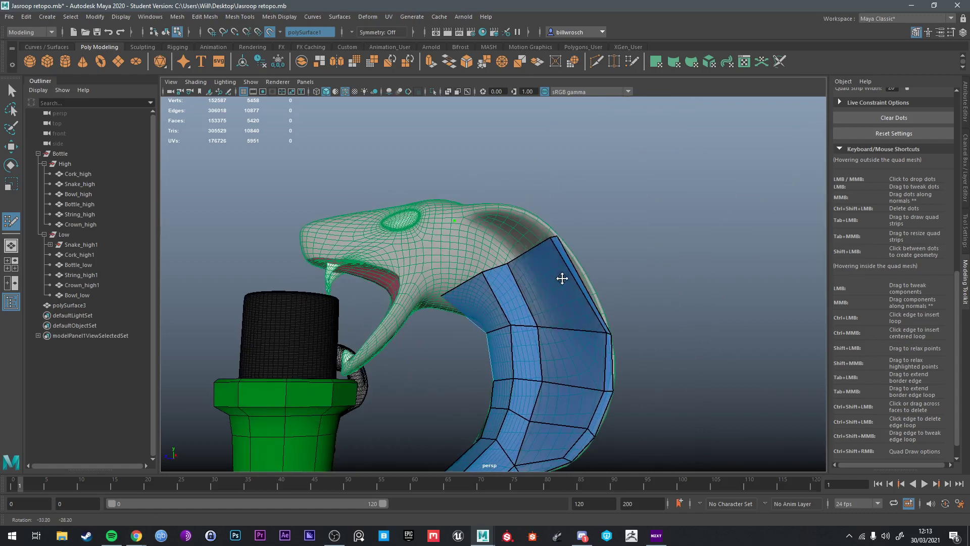
pyautogui.keyDown('ctrl'); pyautogui.click(559, 286); pyautogui.keyUp('ctrl')
pyautogui.keyDown('alt'); pyautogui.moveTo(598, 341); pyautogui.dragTo(589, 349); pyautogui.keyUp('alt')
pyautogui.keyDown('alt'); pyautogui.moveTo(592, 353); pyautogui.dragTo(560, 279, button='middle'); pyautogui.keyUp('alt')
pyautogui.moveTo(560, 279)
pyautogui.keyDown('alt'); pyautogui.mouseDown()
pyautogui.moveTo(521, 237)
pyautogui.moveTo(536, 245)
pyautogui.moveTo(515, 246)
pyautogui.moveTo(526, 223)
pyautogui.moveTo(540, 221)
pyautogui.mouseUp(); pyautogui.keyUp('alt')
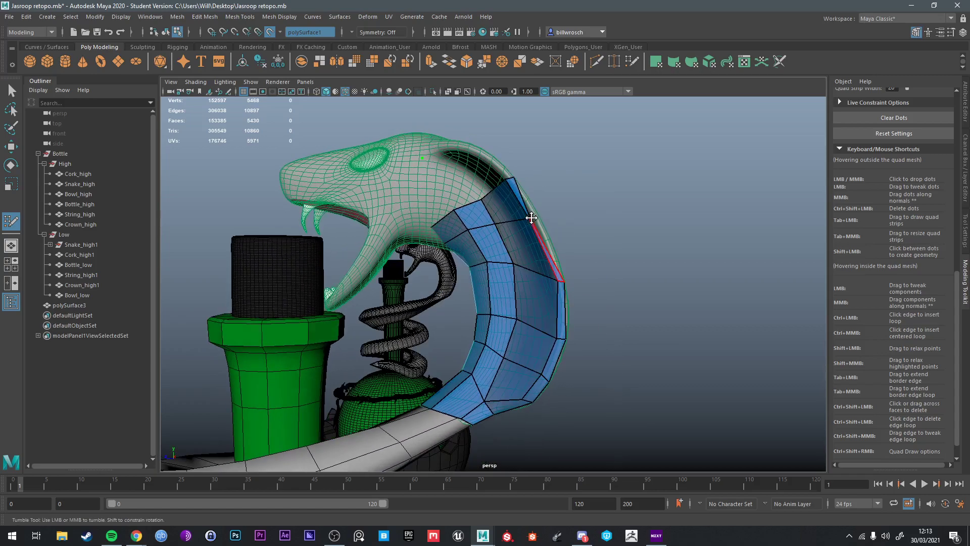
# Step: Adjust the new loop's vertices along the hood's rim and back to follow the high-poly surface
pyautogui.scroll(3, 531, 218)
pyautogui.keyDown('alt'); pyautogui.moveTo(517, 262); pyautogui.dragTo(493, 256, button='middle'); pyautogui.keyUp('alt')
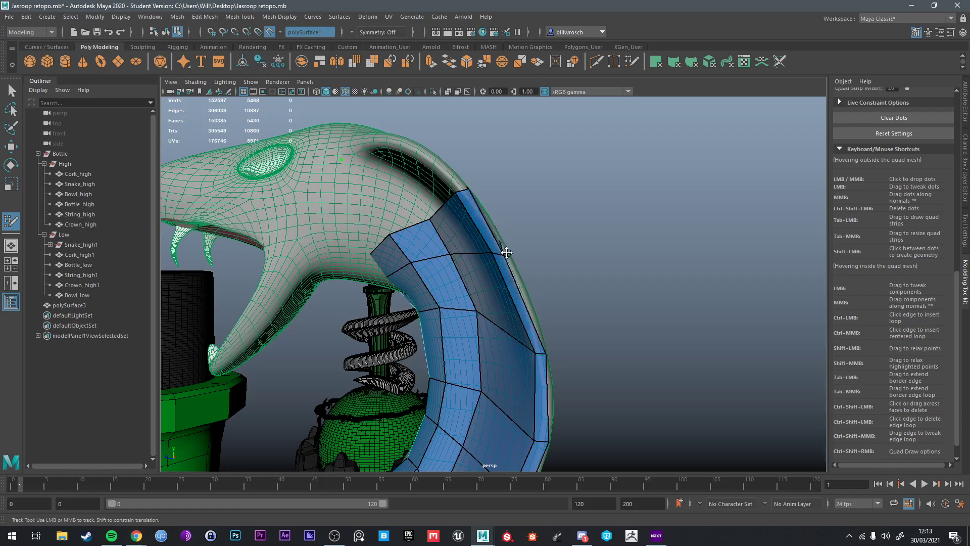
pyautogui.keyDown('alt'); pyautogui.moveTo(509, 250); pyautogui.dragTo(495, 362); pyautogui.keyUp('alt')
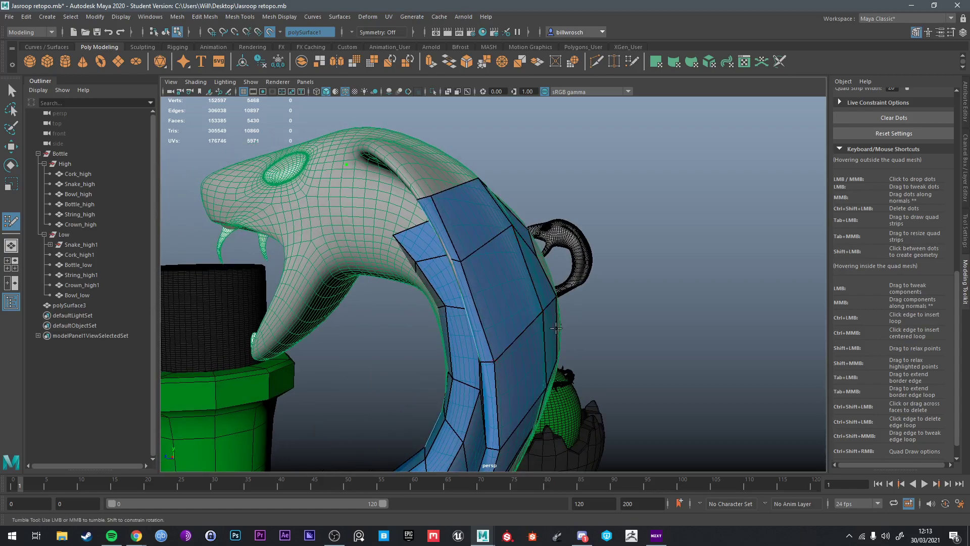
pyautogui.moveTo(555, 328)
pyautogui.keyDown('alt'); pyautogui.mouseDown()
pyautogui.moveTo(586, 324)
pyautogui.moveTo(492, 290)
pyautogui.moveTo(554, 277)
pyautogui.moveTo(390, 264)
pyautogui.moveTo(390, 274)
pyautogui.moveTo(448, 277)
pyautogui.moveTo(455, 268)
pyautogui.moveTo(420, 245)
pyautogui.moveTo(485, 298)
pyautogui.moveTo(617, 320)
pyautogui.moveTo(582, 284)
pyautogui.mouseUp(); pyautogui.keyUp('alt')
pyautogui.scroll(4, 411, 230)
pyautogui.moveTo(434, 208)
pyautogui.mouseDown()
pyautogui.moveTo(418, 210)
pyautogui.moveTo(485, 258)
pyautogui.mouseUp()
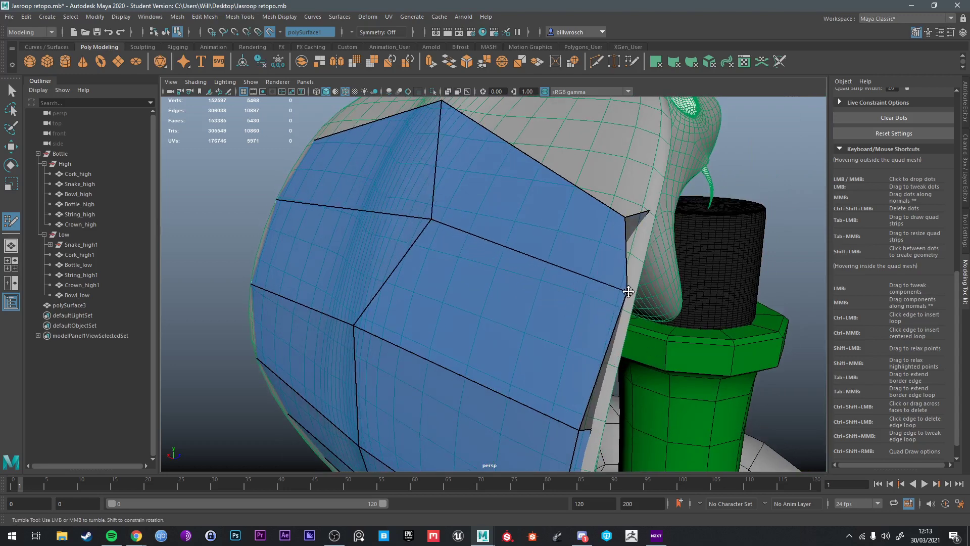
pyautogui.keyDown('alt'); pyautogui.moveTo(629, 299); pyautogui.dragTo(598, 254); pyautogui.keyUp('alt')
pyautogui.moveTo(519, 183)
pyautogui.mouseDown()
pyautogui.moveTo(533, 165)
pyautogui.moveTo(385, 249)
pyautogui.moveTo(489, 245)
pyautogui.moveTo(498, 256)
pyautogui.mouseUp()
pyautogui.moveTo(428, 256); pyautogui.dragTo(424, 250)
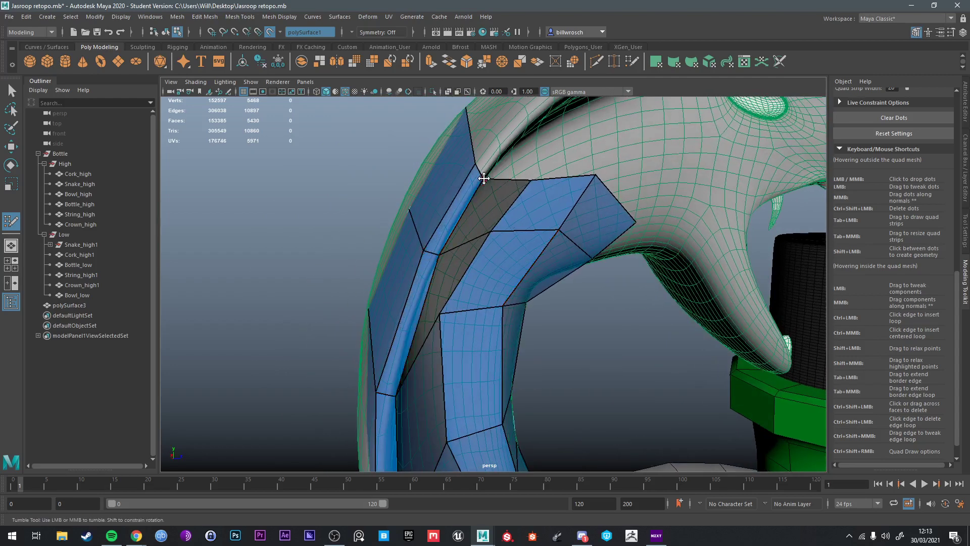
# Step: Shift the border vertex at the front of the neck sideways below the jaw to follow the throat
pyautogui.scroll(-5, 518, 196)
pyautogui.keyDown('alt'); pyautogui.moveTo(556, 212); pyautogui.dragTo(548, 265); pyautogui.keyUp('alt')
pyautogui.scroll(5, 550, 268)
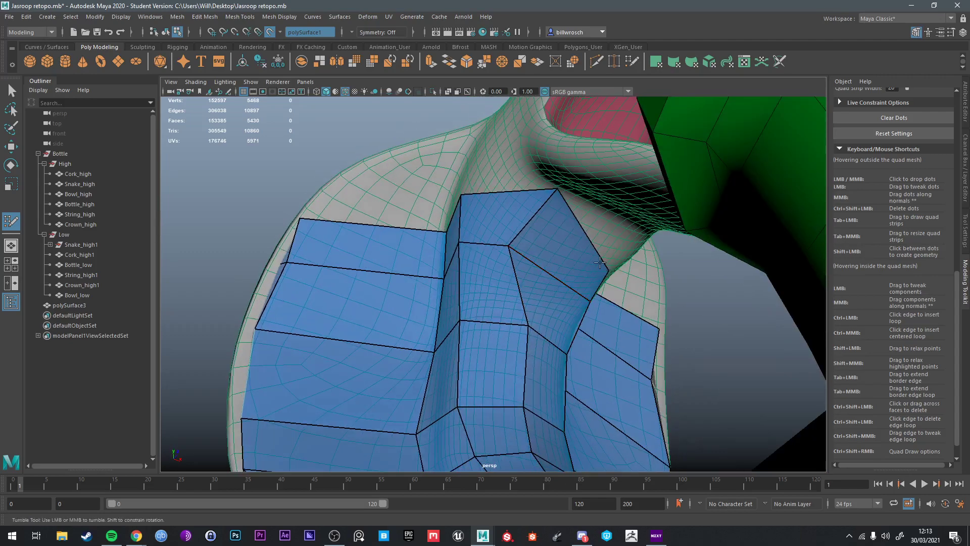
pyautogui.scroll(5, 569, 266)
pyautogui.keyDown('alt'); pyautogui.moveTo(515, 249); pyautogui.dragTo(461, 220, button='middle'); pyautogui.keyUp('alt')
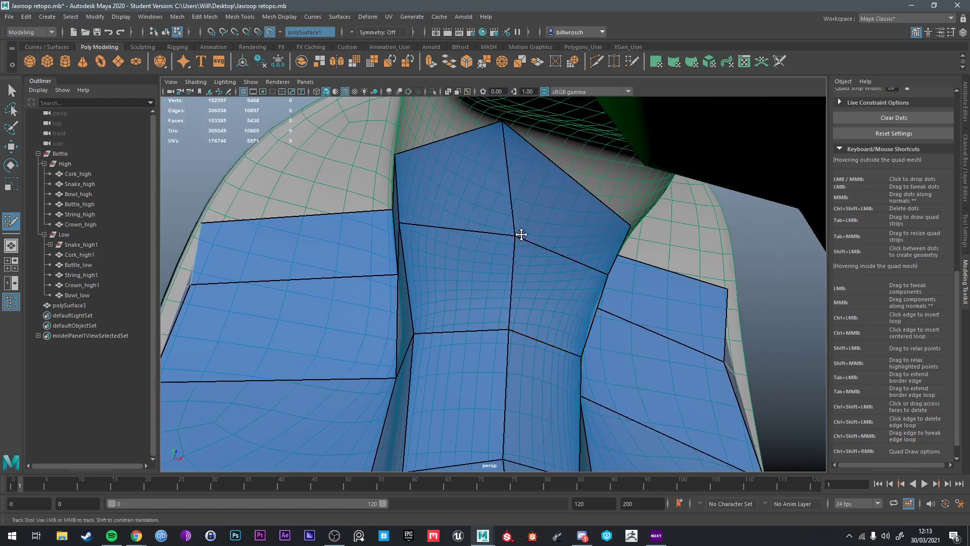
pyautogui.moveTo(502, 123); pyautogui.dragTo(558, 136)
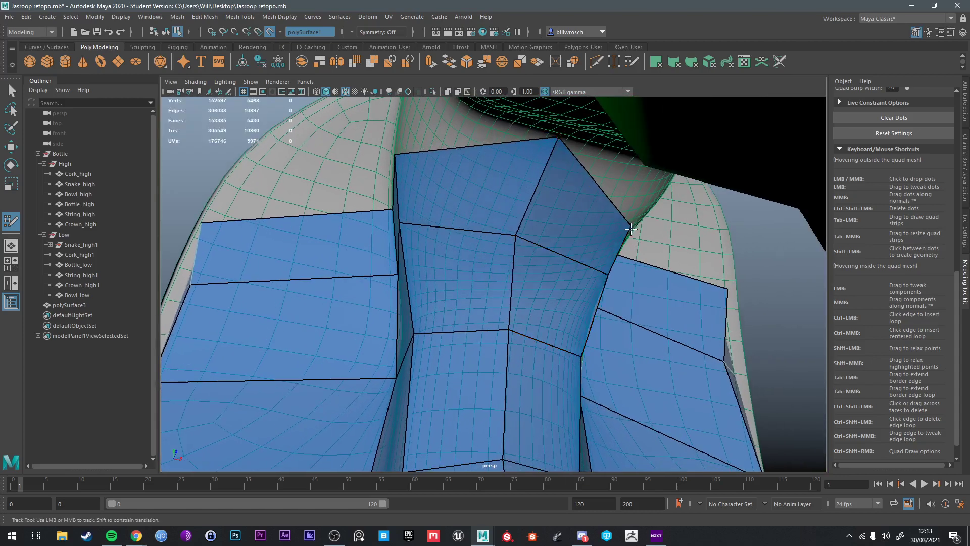
pyautogui.scroll(-3, 637, 221)
pyautogui.keyDown('alt'); pyautogui.moveTo(637, 222); pyautogui.dragTo(586, 253); pyautogui.keyUp('alt')
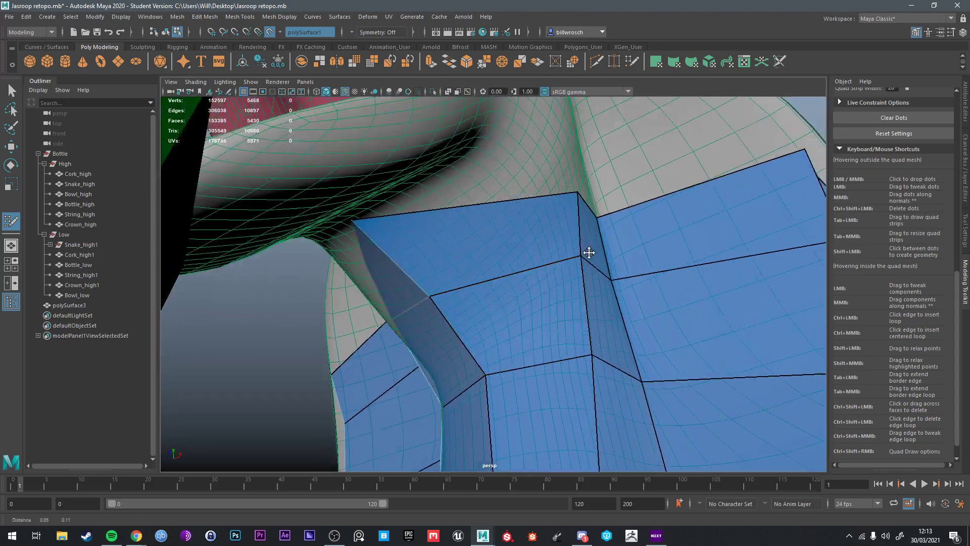
# Step: Reposition the border vertices on the side of the neck to line up with the hood's inner-side border
pyautogui.scroll(4, 570, 200)
pyautogui.moveTo(569, 200); pyautogui.dragTo(480, 152)
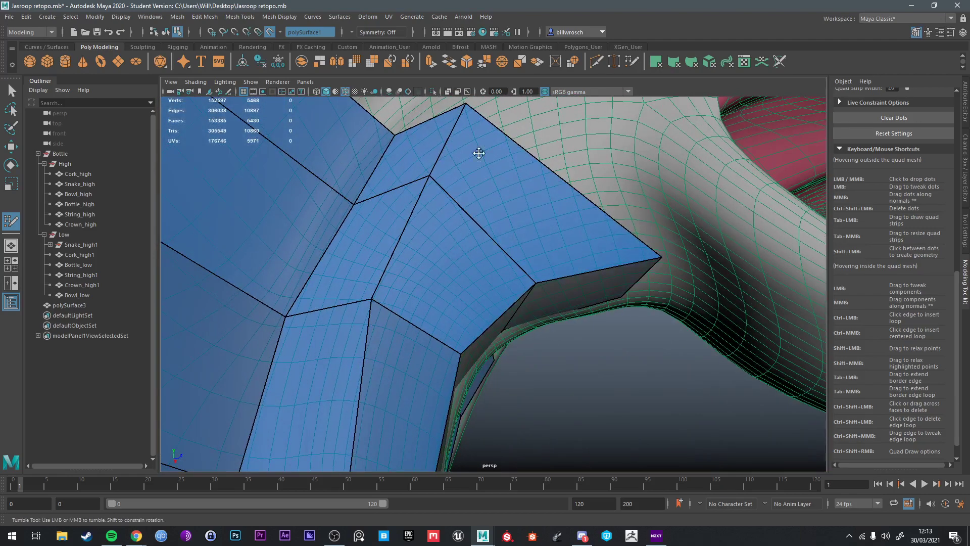
pyautogui.scroll(3, 494, 248)
pyautogui.scroll(1, 494, 248)
pyautogui.moveTo(433, 216); pyautogui.dragTo(495, 279)
pyautogui.scroll(-3, 556, 235)
pyautogui.keyDown('alt'); pyautogui.moveTo(388, 299); pyautogui.dragTo(410, 292, button='middle'); pyautogui.keyUp('alt')
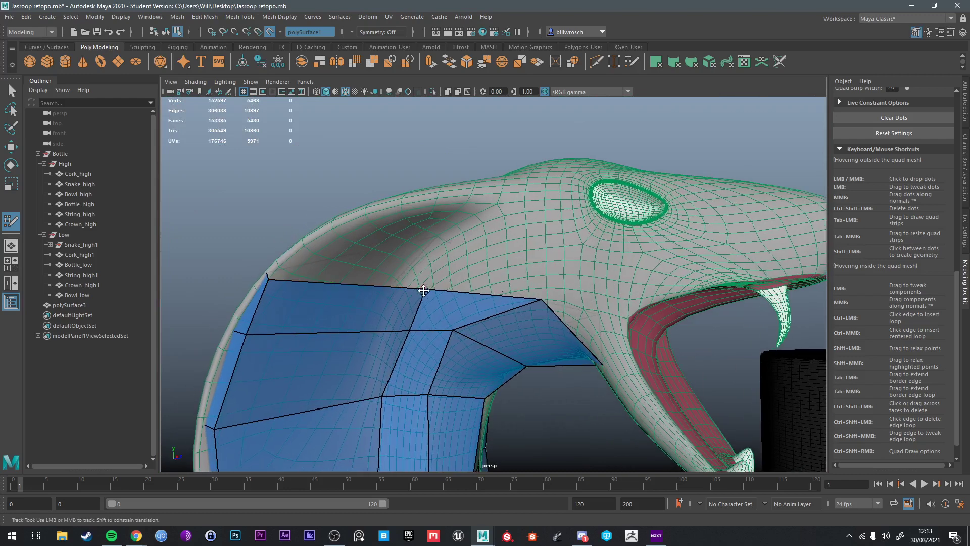
# Step: Examine the retopologized neck and the hood's inner side from the side, front and below for surface fit
pyautogui.keyDown('alt'); pyautogui.moveTo(385, 327); pyautogui.dragTo(411, 338); pyautogui.keyUp('alt')
pyautogui.scroll(3, 427, 280)
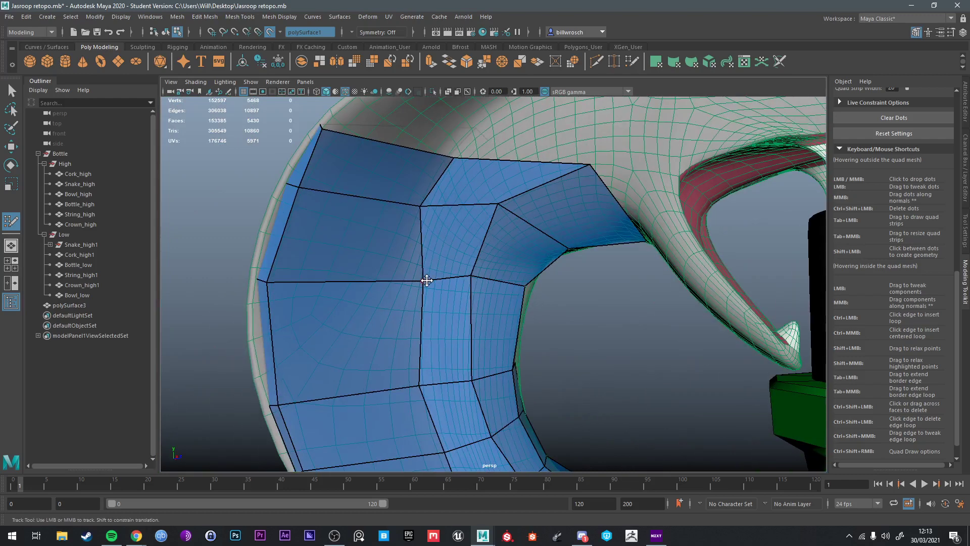
pyautogui.scroll(-3, 490, 379)
pyautogui.keyDown('alt'); pyautogui.moveTo(489, 378); pyautogui.dragTo(437, 346); pyautogui.keyUp('alt')
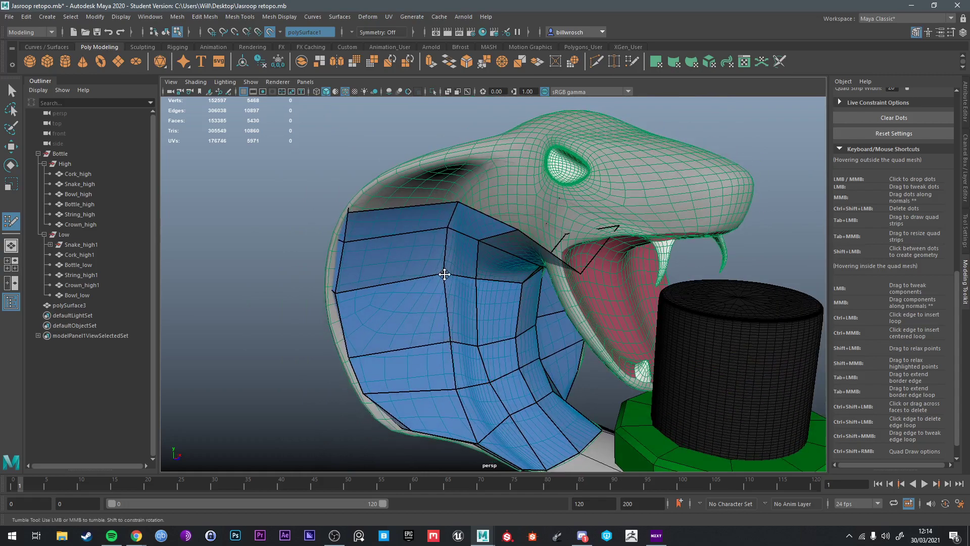
pyautogui.keyDown('alt'); pyautogui.moveTo(445, 275); pyautogui.dragTo(495, 268); pyautogui.keyUp('alt')
pyautogui.keyDown('alt'); pyautogui.moveTo(468, 418); pyautogui.dragTo(617, 276); pyautogui.keyUp('alt')
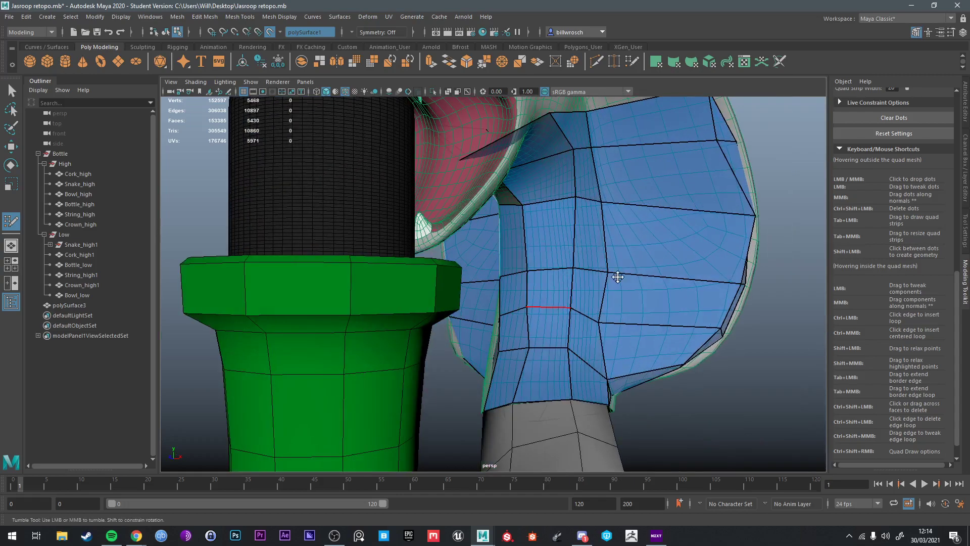
pyautogui.keyDown('alt'); pyautogui.moveTo(617, 277); pyautogui.dragTo(563, 321, button='middle'); pyautogui.keyUp('alt')
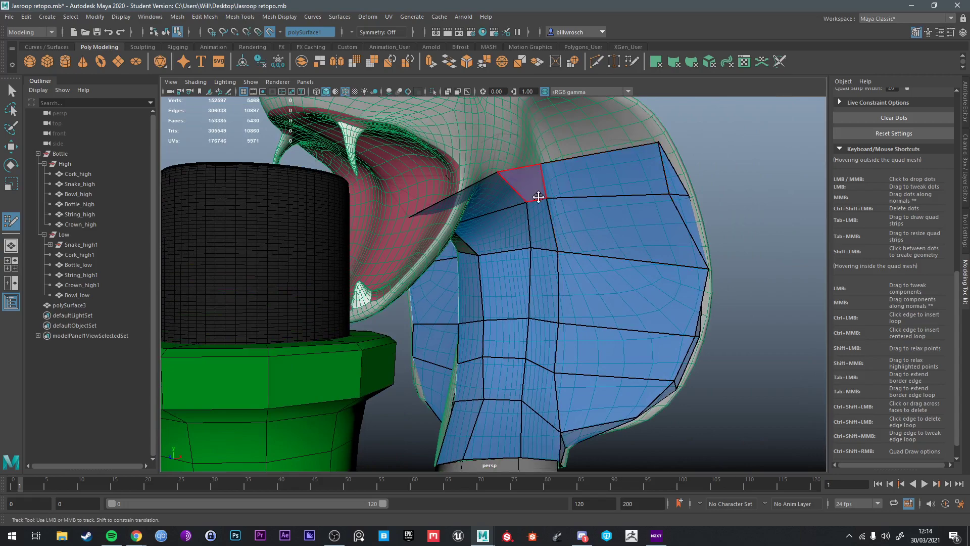
pyautogui.keyDown('alt'); pyautogui.moveTo(538, 197); pyautogui.dragTo(498, 286, button='right'); pyautogui.keyUp('alt')
# Step: Add two quads on the upper back of the hood, one on each side of the centre line
pyautogui.keyDown('alt'); pyautogui.moveTo(498, 286); pyautogui.dragTo(483, 244); pyautogui.keyUp('alt')
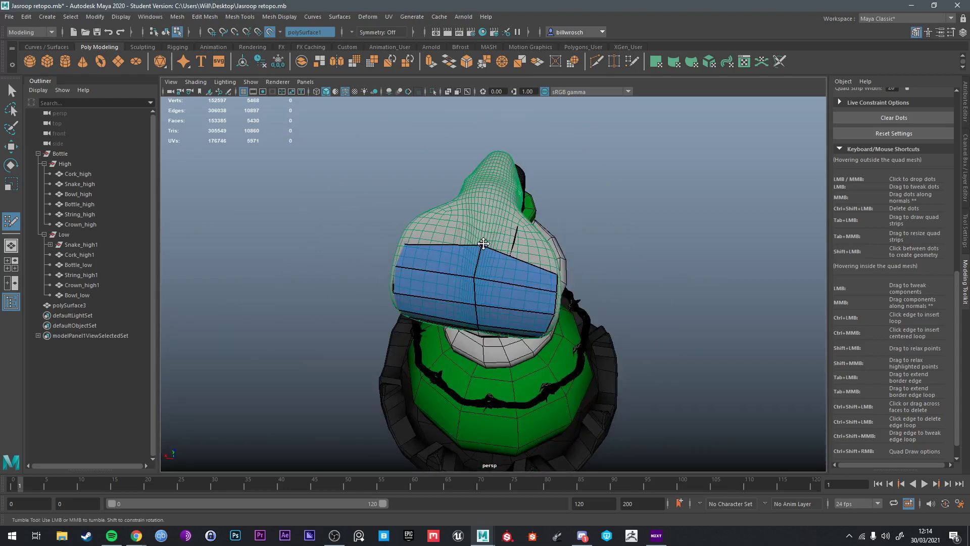
pyautogui.keyDown('alt'); pyautogui.moveTo(557, 272); pyautogui.dragTo(435, 248); pyautogui.keyUp('alt')
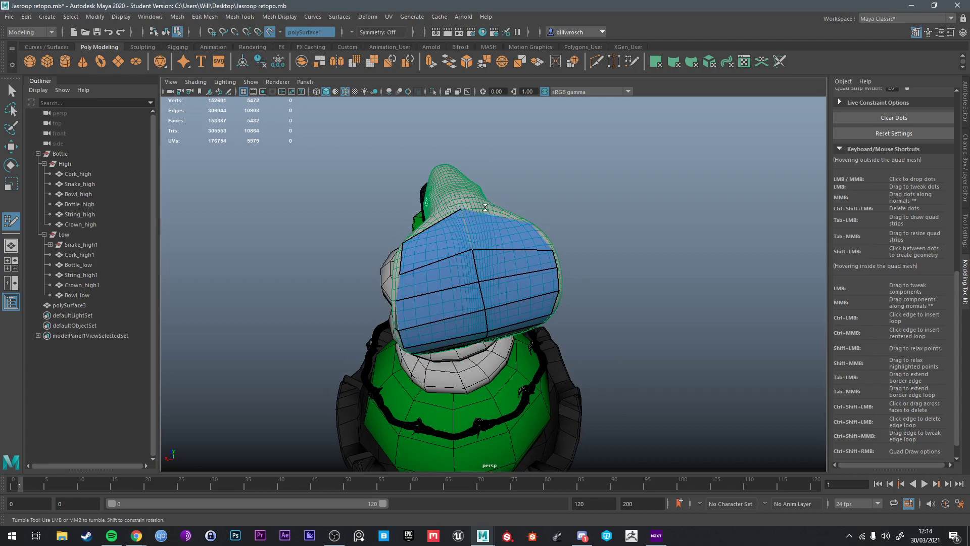
pyautogui.keyDown('alt'); pyautogui.moveTo(528, 249); pyautogui.dragTo(473, 243); pyautogui.keyUp('alt')
pyautogui.keyDown('alt'); pyautogui.moveTo(472, 242); pyautogui.dragTo(566, 299, button='middle'); pyautogui.keyUp('alt')
pyautogui.scroll(3, 565, 298)
pyautogui.keyDown('alt'); pyautogui.moveTo(565, 298); pyautogui.dragTo(505, 271); pyautogui.keyUp('alt')
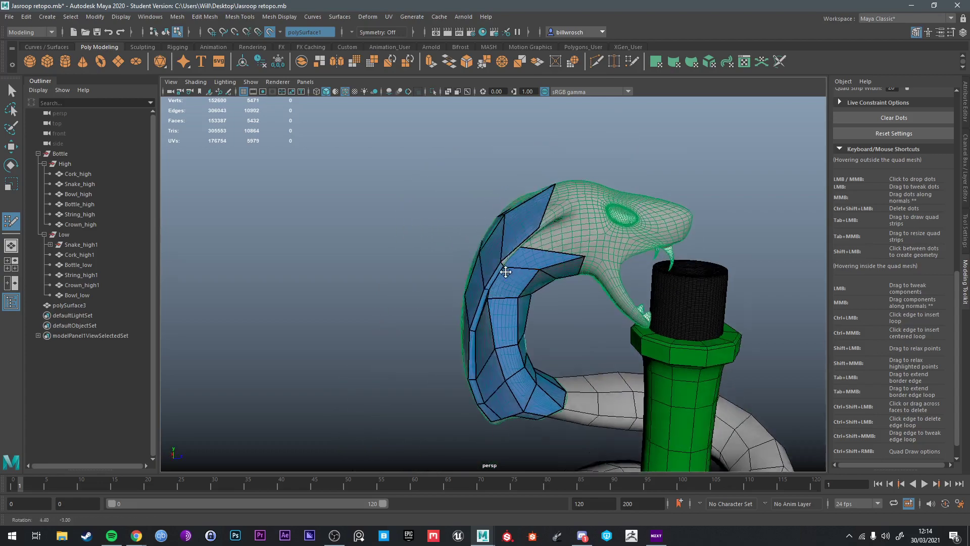
# Step: Add a pair of quads from the hood's upper back onto the back of the head, one on each side of the centre line
pyautogui.keyDown('alt'); pyautogui.moveTo(505, 271); pyautogui.dragTo(471, 207, button='middle'); pyautogui.keyUp('alt')
pyautogui.scroll(4, 471, 207)
pyautogui.keyDown('alt'); pyautogui.moveTo(472, 207); pyautogui.dragTo(543, 245); pyautogui.keyUp('alt')
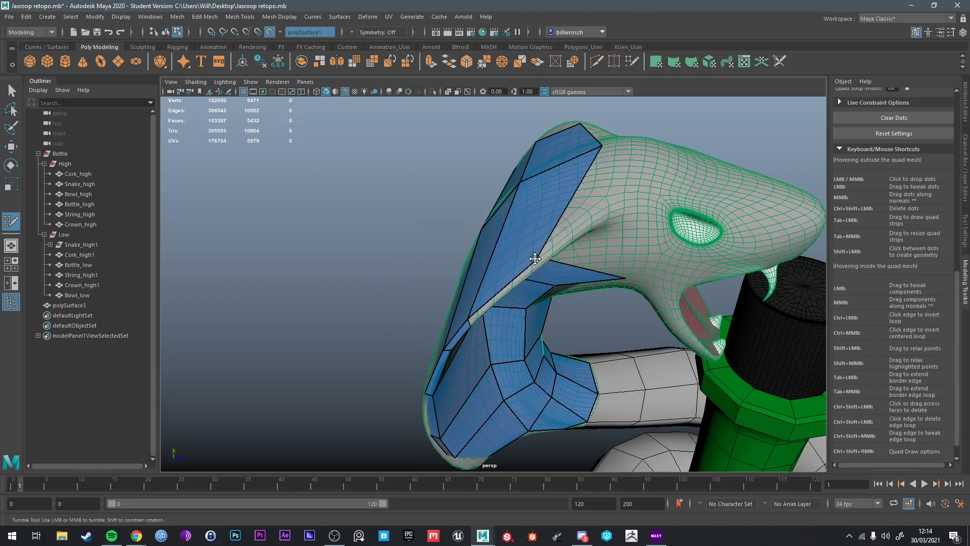
pyautogui.keyDown('alt'); pyautogui.moveTo(537, 258); pyautogui.dragTo(467, 301); pyautogui.keyUp('alt')
pyautogui.moveTo(477, 245)
pyautogui.keyDown('alt'); pyautogui.mouseDown()
pyautogui.moveTo(484, 264)
pyautogui.moveTo(488, 240)
pyautogui.mouseUp(); pyautogui.keyUp('alt')
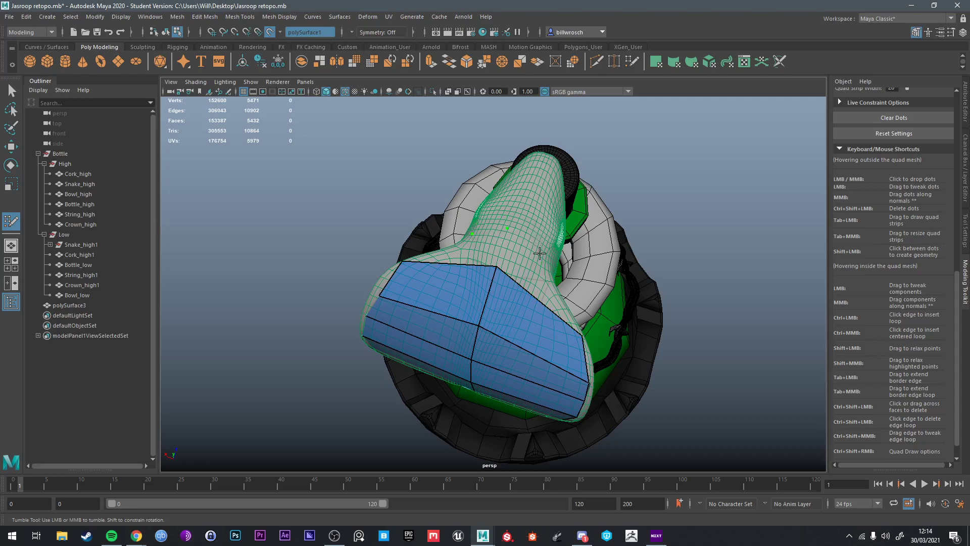
pyautogui.keyDown('shift'); pyautogui.click(519, 258); pyautogui.keyUp('shift')
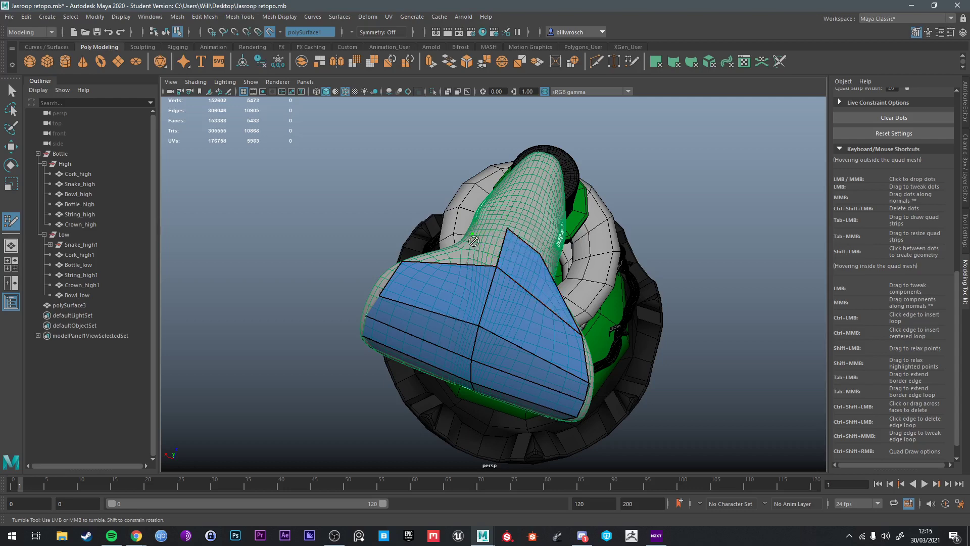
pyautogui.keyDown('alt'); pyautogui.moveTo(456, 256); pyautogui.dragTo(562, 261); pyautogui.keyUp('alt')
pyautogui.keyDown('shift'); pyautogui.click(465, 274); pyautogui.keyUp('shift')
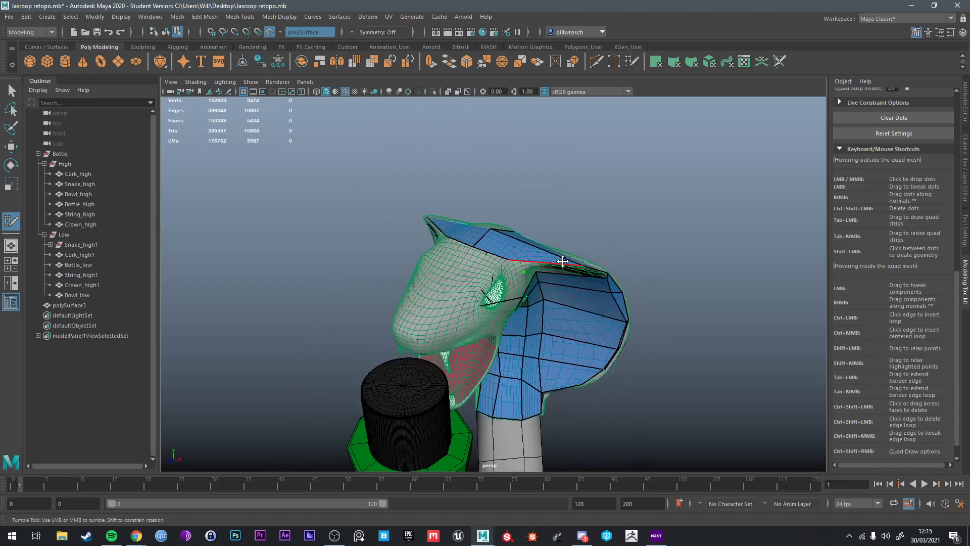
# Step: Add a second pair of quads on top of the head, continuing forward between the eyes
pyautogui.keyDown('shift'); pyautogui.click(482, 284); pyautogui.keyUp('shift')
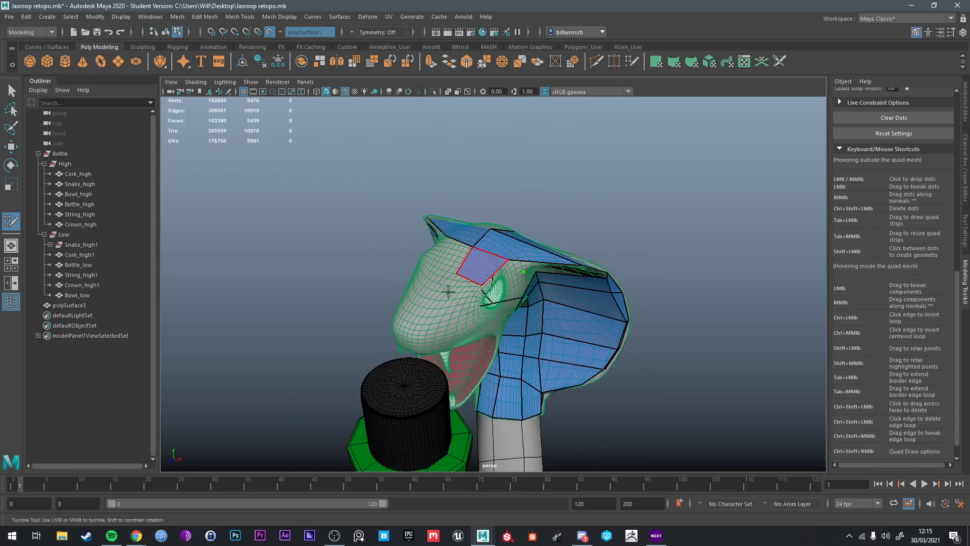
pyautogui.moveTo(481, 284)
pyautogui.keyDown('alt'); pyautogui.mouseDown()
pyautogui.moveTo(465, 308)
pyautogui.moveTo(472, 282)
pyautogui.mouseUp(); pyautogui.keyUp('alt')
pyautogui.keyDown('shift'); pyautogui.click(485, 301); pyautogui.keyUp('shift')
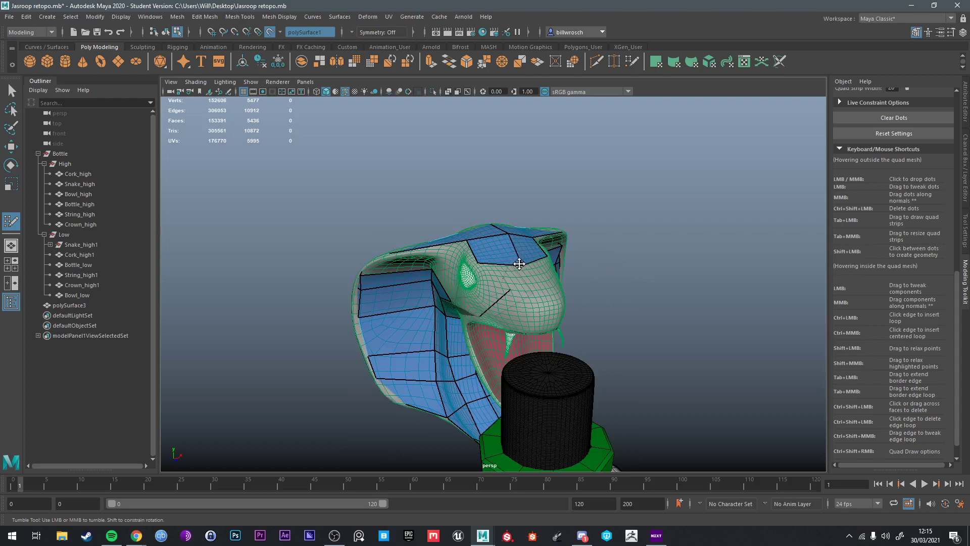
pyautogui.keyDown('alt'); pyautogui.moveTo(518, 255); pyautogui.dragTo(448, 278); pyautogui.keyUp('alt')
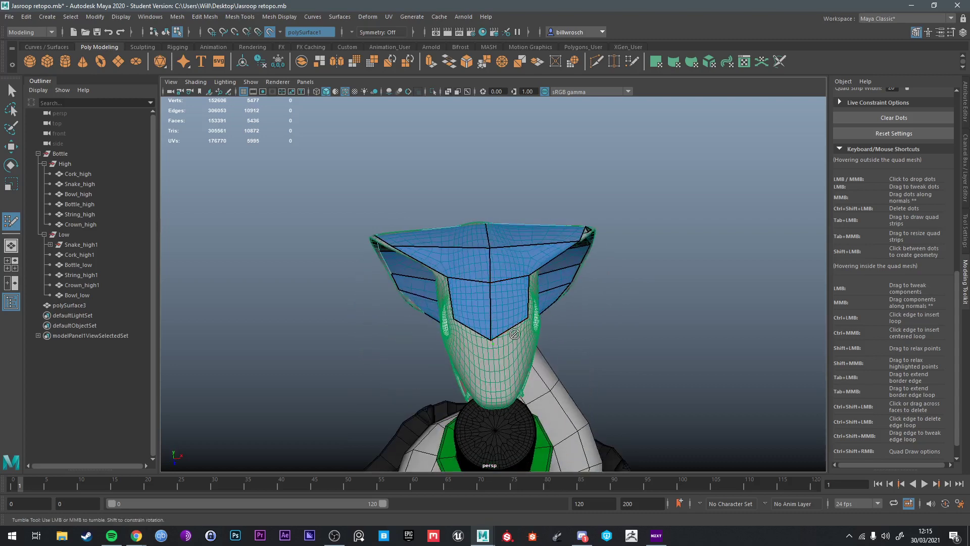
pyautogui.keyDown('alt'); pyautogui.moveTo(514, 334); pyautogui.dragTo(444, 278); pyautogui.keyUp('alt')
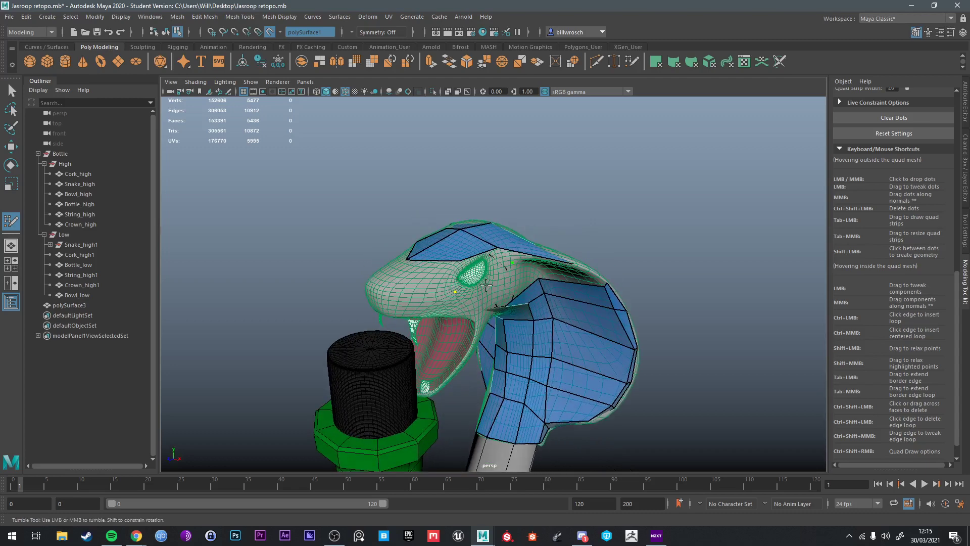
# Step: Clear the leftover dots and extend a new quad from the low-poly edge along the hood's upper back
pyautogui.moveTo(502, 279)
pyautogui.keyDown('alt'); pyautogui.mouseDown()
pyautogui.moveTo(503, 265)
pyautogui.moveTo(454, 328)
pyautogui.moveTo(520, 273)
pyautogui.moveTo(492, 296)
pyautogui.moveTo(482, 268)
pyautogui.moveTo(473, 307)
pyautogui.moveTo(452, 309)
pyautogui.moveTo(542, 253)
pyautogui.mouseUp(); pyautogui.keyUp('alt')
pyautogui.scroll(5, 890, 367)
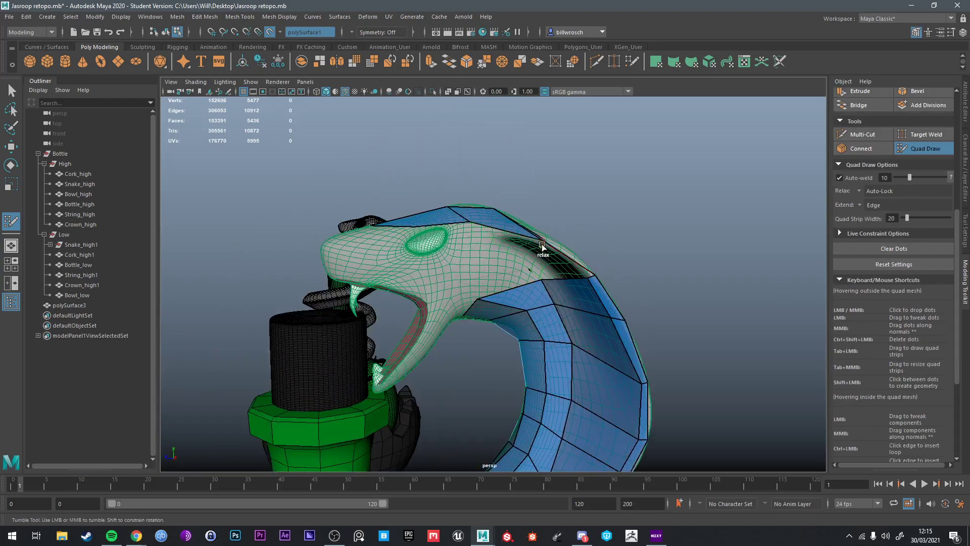
pyautogui.keyDown('alt'); pyautogui.moveTo(544, 250); pyautogui.dragTo(603, 219, button='right'); pyautogui.keyUp('alt')
pyautogui.keyDown('alt'); pyautogui.moveTo(602, 219); pyautogui.dragTo(568, 240, button='middle'); pyautogui.keyUp('alt')
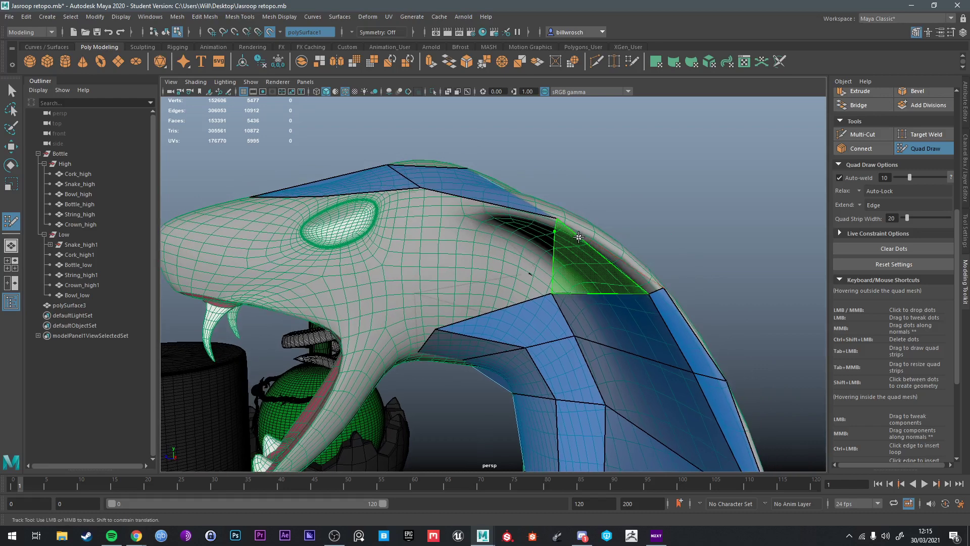
pyautogui.keyDown('alt'); pyautogui.moveTo(565, 227); pyautogui.dragTo(551, 283); pyautogui.keyUp('alt')
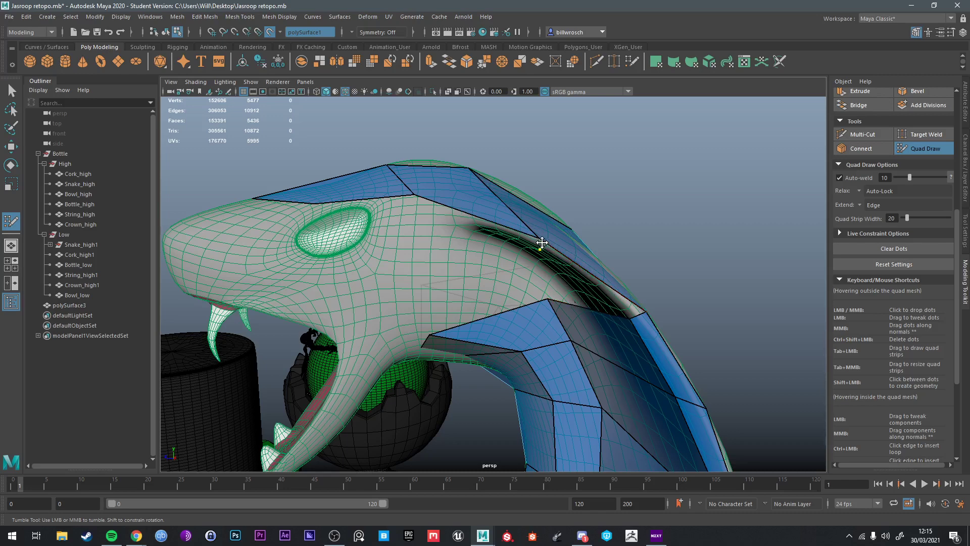
pyautogui.click(893, 249)
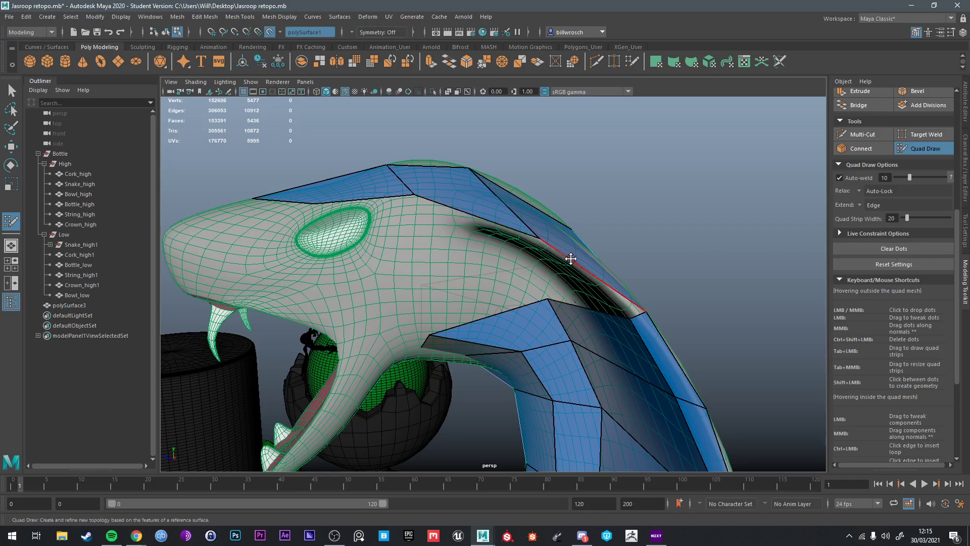
pyautogui.moveTo(573, 261); pyautogui.dragTo(583, 278)
# Step: Move the extended quad's corners onto neighbouring vertices to join it to the inner side of the hood
pyautogui.keyDown('alt'); pyautogui.moveTo(635, 311); pyautogui.dragTo(686, 283); pyautogui.keyUp('alt')
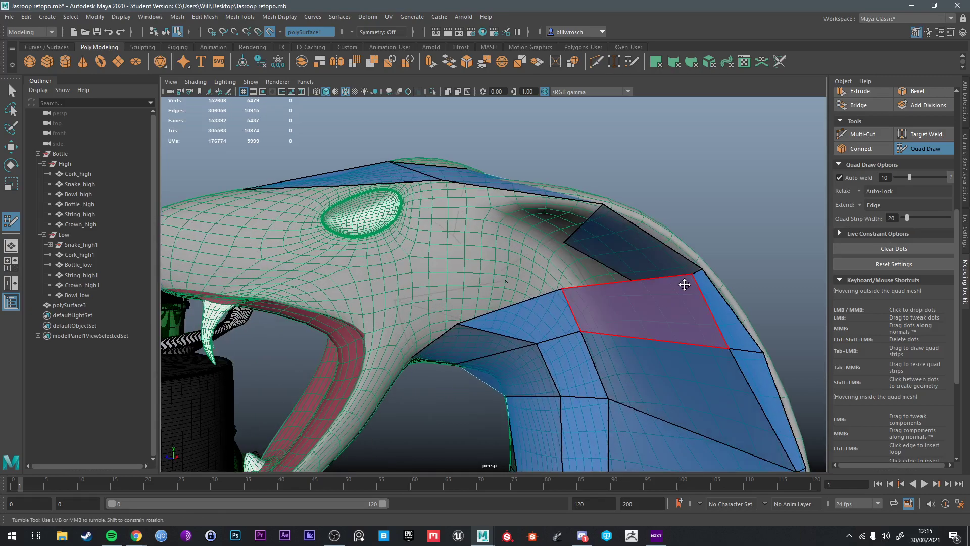
pyautogui.keyDown('alt'); pyautogui.moveTo(620, 273); pyautogui.dragTo(541, 292); pyautogui.keyUp('alt')
pyautogui.keyDown('ctrl'); pyautogui.keyDown('shift'); pyautogui.click(616, 283); pyautogui.keyUp('shift'); pyautogui.keyUp('ctrl')
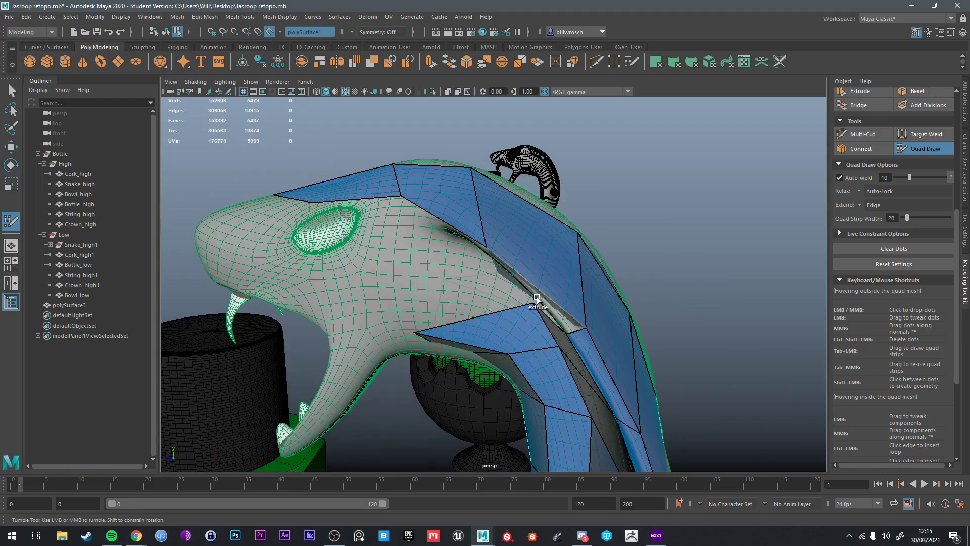
pyautogui.moveTo(537, 296); pyautogui.dragTo(560, 292)
pyautogui.moveTo(487, 226)
pyautogui.mouseDown()
pyautogui.moveTo(542, 216)
pyautogui.moveTo(530, 218)
pyautogui.moveTo(501, 188)
pyautogui.mouseUp()
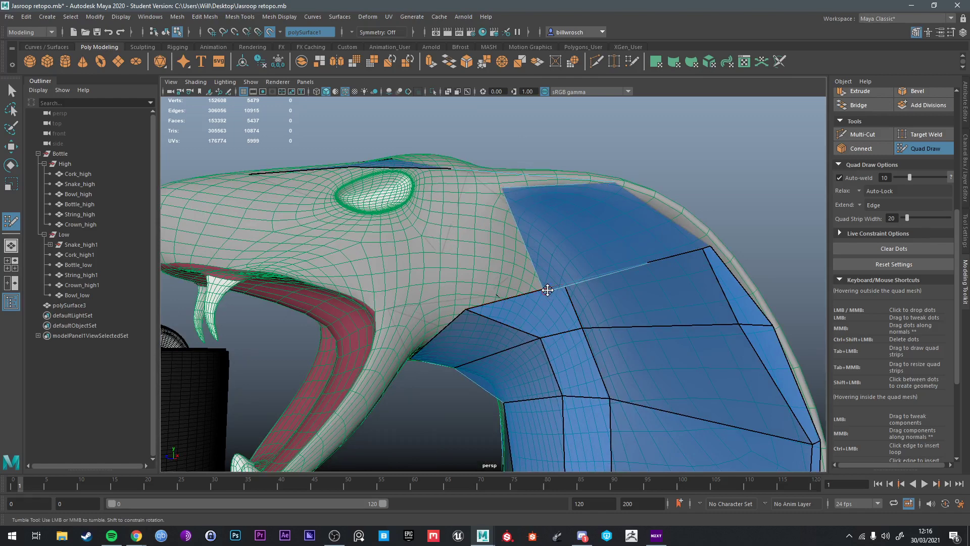
pyautogui.moveTo(548, 289)
pyautogui.keyDown('alt'); pyautogui.mouseDown()
pyautogui.moveTo(513, 281)
pyautogui.moveTo(520, 292)
pyautogui.moveTo(581, 298)
pyautogui.moveTo(570, 290)
pyautogui.mouseUp(); pyautogui.keyUp('alt')
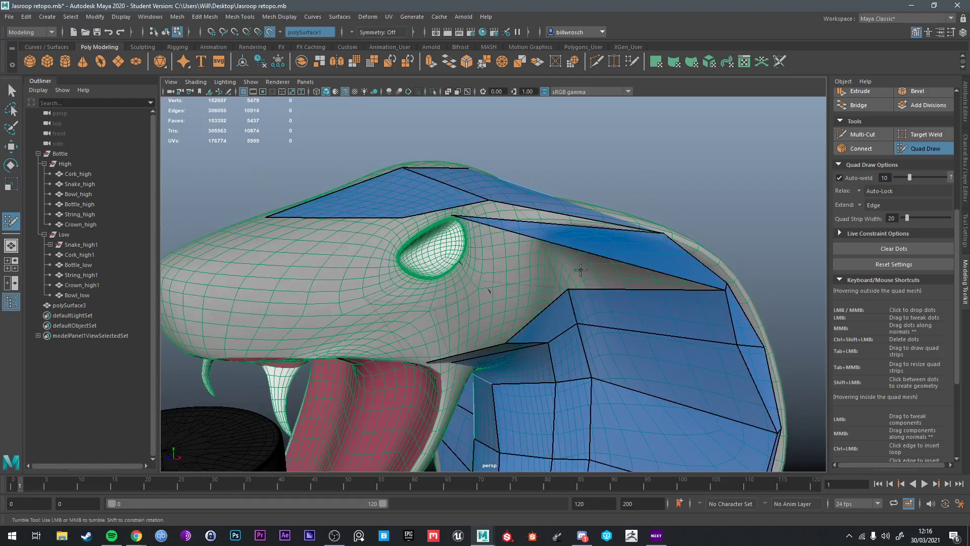
pyautogui.keyDown('alt'); pyautogui.moveTo(617, 228); pyautogui.dragTo(567, 215); pyautogui.keyUp('alt')
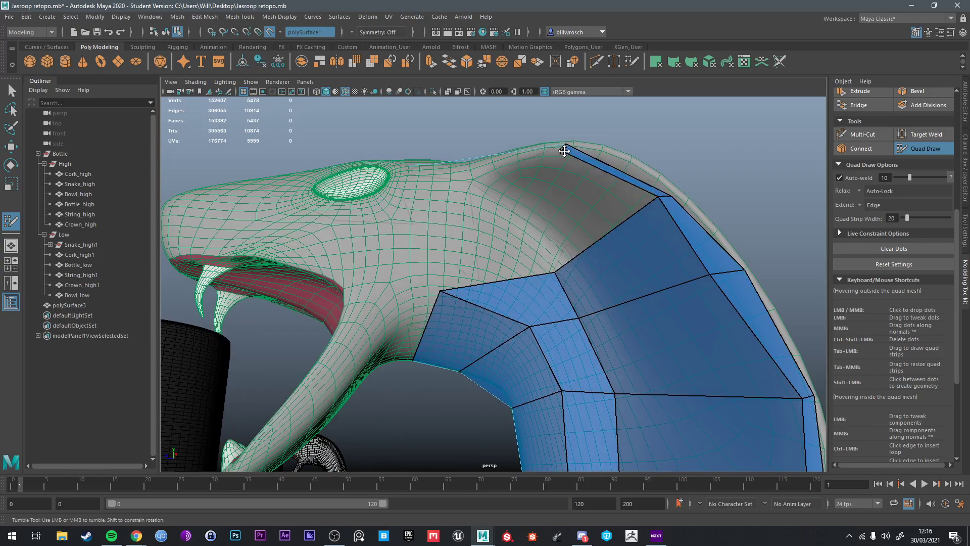
# Step: Fill the area between the hood's inner side and the back of the head with three quads
pyautogui.moveTo(564, 151)
pyautogui.keyDown('alt'); pyautogui.mouseDown()
pyautogui.moveTo(573, 188)
pyautogui.moveTo(555, 227)
pyautogui.moveTo(600, 232)
pyautogui.moveTo(445, 233)
pyautogui.mouseUp(); pyautogui.keyUp('alt')
pyautogui.keyDown('shift'); pyautogui.click(562, 246); pyautogui.keyUp('shift')
pyautogui.keyDown('alt'); pyautogui.moveTo(497, 252); pyautogui.dragTo(505, 283); pyautogui.keyUp('alt')
pyautogui.keyDown('shift'); pyautogui.click(507, 283); pyautogui.keyUp('shift')
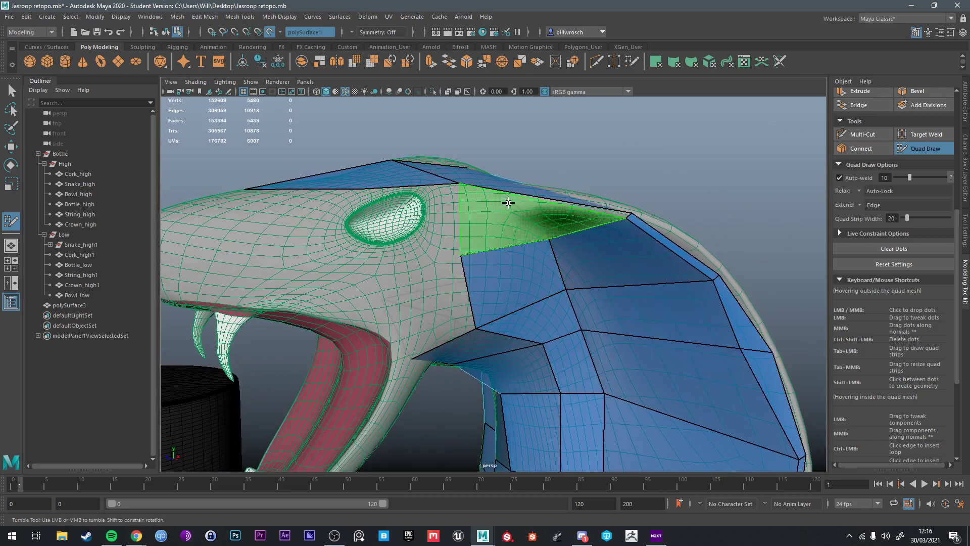
pyautogui.keyDown('shift'); pyautogui.click(574, 209); pyautogui.keyUp('shift')
pyautogui.keyDown('alt'); pyautogui.moveTo(576, 210); pyautogui.dragTo(587, 199); pyautogui.keyUp('alt')
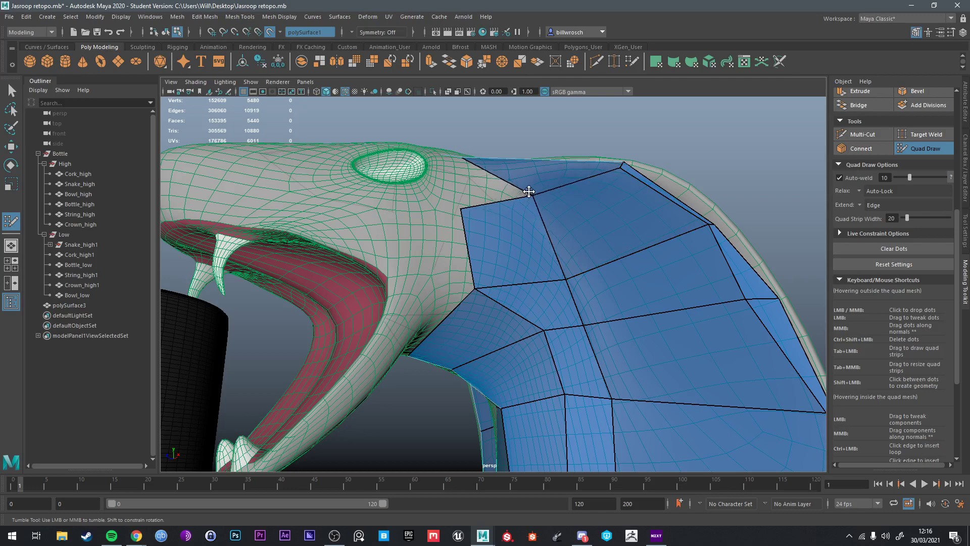
# Step: Add a quad behind the eye joining the top of the head to the hood
pyautogui.moveTo(528, 191)
pyautogui.keyDown('alt'); pyautogui.mouseDown()
pyautogui.moveTo(545, 223)
pyautogui.moveTo(545, 271)
pyautogui.moveTo(472, 230)
pyautogui.mouseUp(); pyautogui.keyUp('alt')
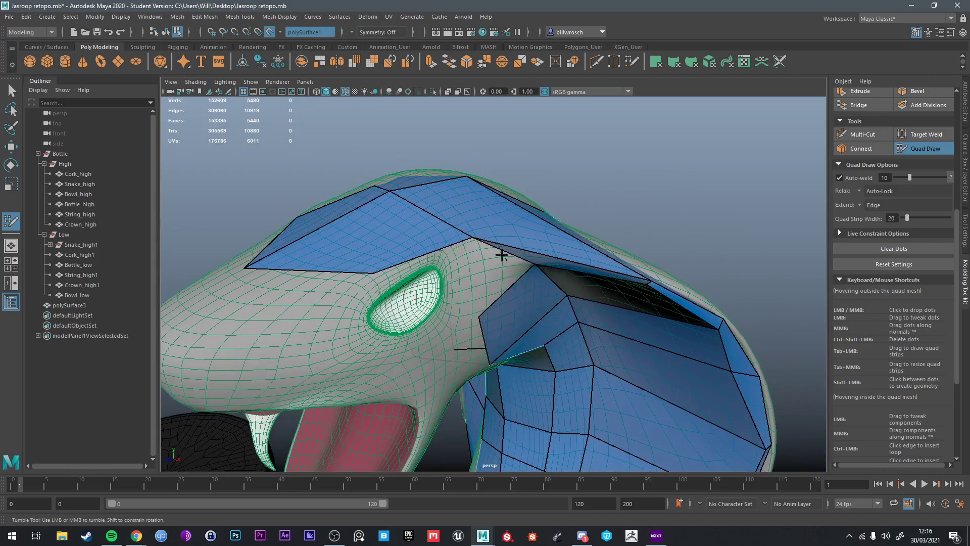
pyautogui.keyDown('shift'); pyautogui.click(472, 311); pyautogui.keyUp('shift')
pyautogui.keyDown('alt'); pyautogui.moveTo(472, 314); pyautogui.dragTo(473, 265, button='right'); pyautogui.keyUp('alt')
pyautogui.moveTo(473, 265); pyautogui.dragTo(455, 246)
pyautogui.keyDown('alt'); pyautogui.moveTo(489, 329); pyautogui.dragTo(426, 262); pyautogui.keyUp('alt')
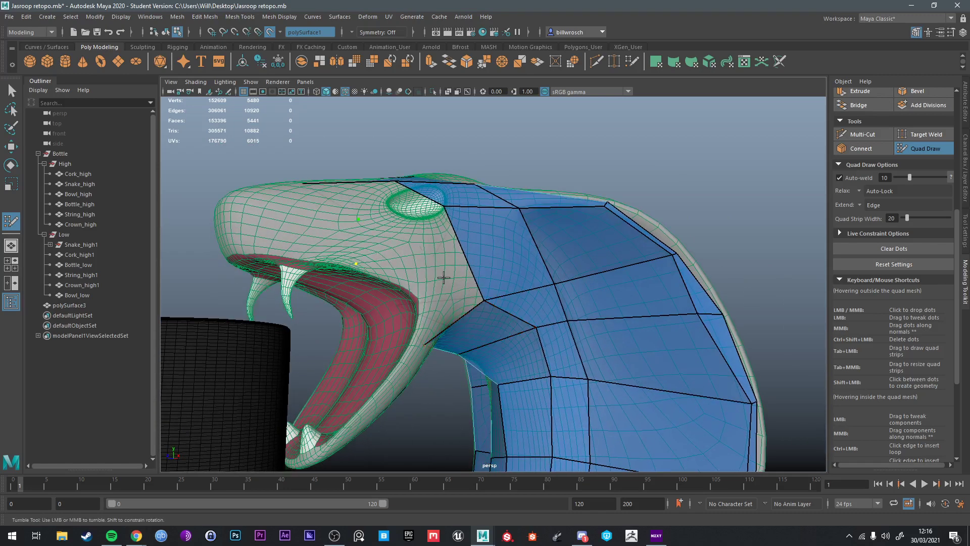
# Step: Add quads below and over the eye, and move their front vertices back into an even edge
pyautogui.keyDown('shift'); pyautogui.click(433, 277); pyautogui.keyUp('shift')
pyautogui.keyDown('alt'); pyautogui.moveTo(433, 278); pyautogui.dragTo(400, 293); pyautogui.keyUp('alt')
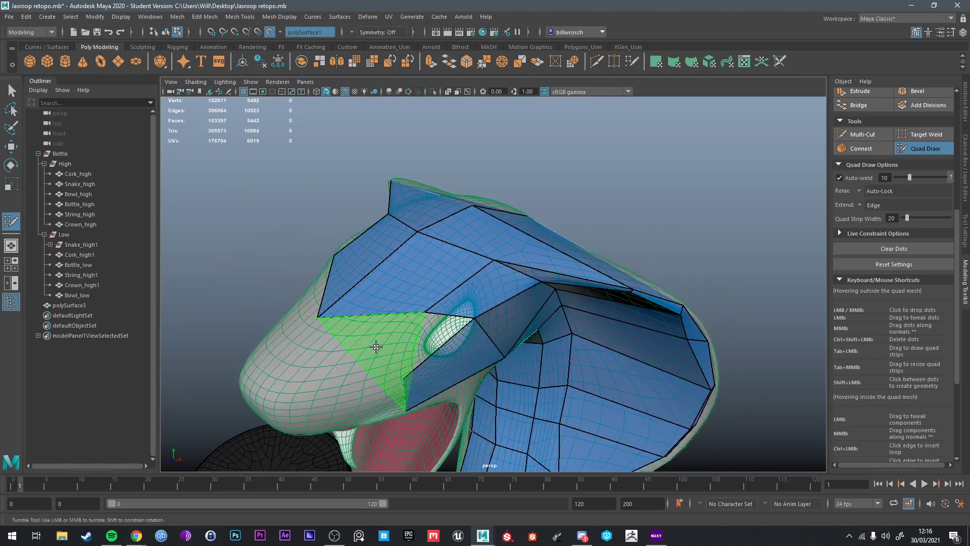
pyautogui.keyDown('shift'); pyautogui.click(411, 335); pyautogui.keyUp('shift')
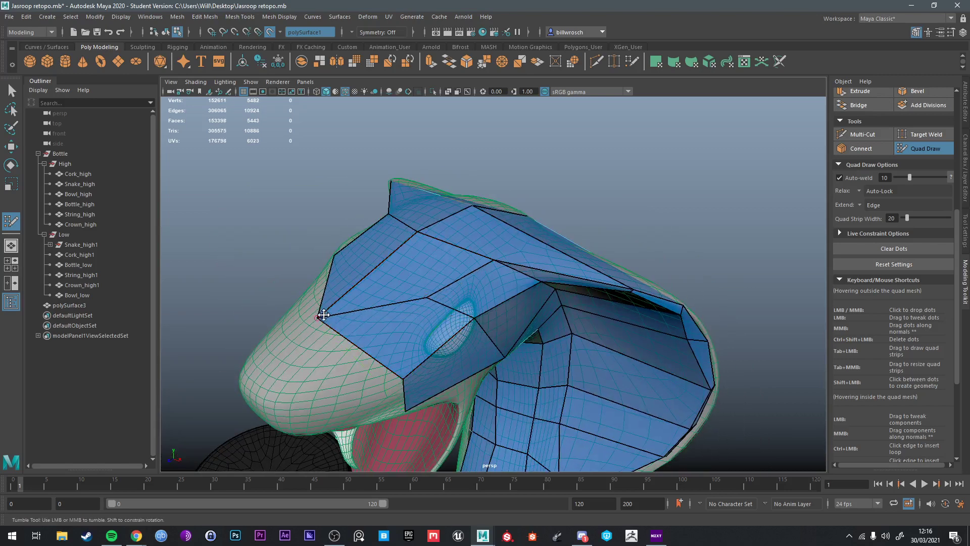
pyautogui.moveTo(324, 314); pyautogui.dragTo(361, 282)
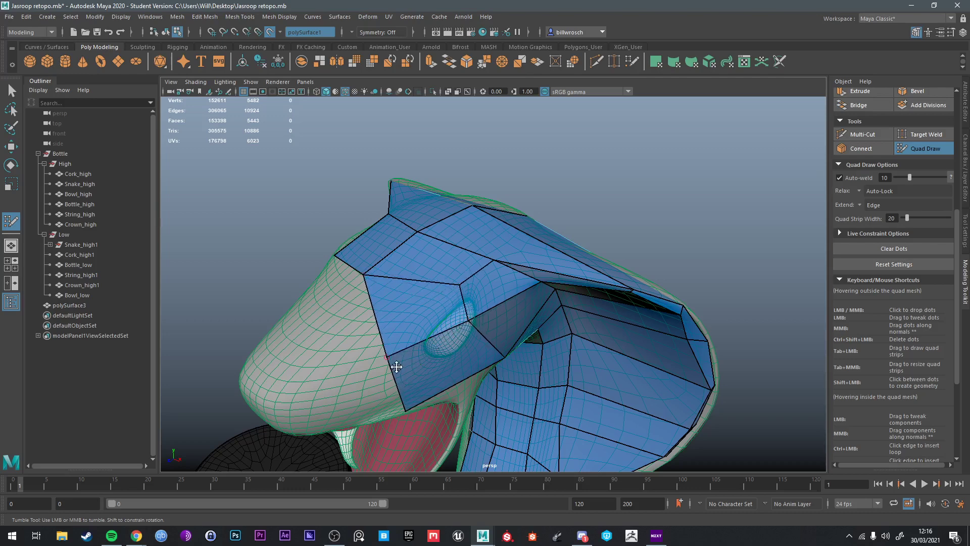
pyautogui.keyDown('alt'); pyautogui.moveTo(396, 367); pyautogui.dragTo(393, 370); pyautogui.keyUp('alt')
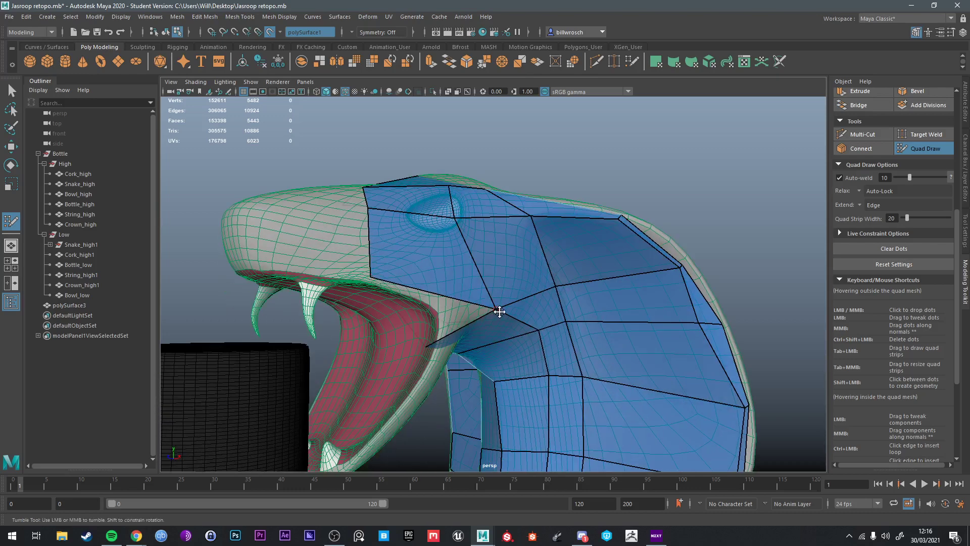
# Step: Add matching quads between the hood's inner side and the back of the head on the snake's opposite side
pyautogui.moveTo(499, 312)
pyautogui.keyDown('alt'); pyautogui.mouseDown()
pyautogui.moveTo(439, 333)
pyautogui.moveTo(430, 364)
pyautogui.moveTo(520, 374)
pyautogui.moveTo(581, 300)
pyautogui.moveTo(510, 342)
pyautogui.moveTo(563, 344)
pyautogui.moveTo(465, 328)
pyautogui.moveTo(499, 354)
pyautogui.moveTo(584, 321)
pyautogui.moveTo(494, 325)
pyautogui.moveTo(457, 342)
pyautogui.moveTo(429, 329)
pyautogui.moveTo(454, 259)
pyautogui.moveTo(404, 267)
pyautogui.moveTo(444, 290)
pyautogui.moveTo(455, 276)
pyautogui.moveTo(422, 265)
pyautogui.moveTo(422, 286)
pyautogui.moveTo(397, 232)
pyautogui.moveTo(443, 294)
pyautogui.moveTo(435, 257)
pyautogui.moveTo(450, 275)
pyautogui.moveTo(472, 268)
pyautogui.moveTo(480, 223)
pyautogui.moveTo(534, 243)
pyautogui.mouseUp(); pyautogui.keyUp('alt')
pyautogui.keyDown('shift'); pyautogui.click(495, 268); pyautogui.keyUp('shift')
pyautogui.keyDown('shift'); pyautogui.click(405, 251); pyautogui.keyUp('shift')
pyautogui.scroll(3, 417, 251)
pyautogui.scroll(2, 424, 293)
pyautogui.keyDown('shift'); pyautogui.click(438, 263); pyautogui.keyUp('shift')
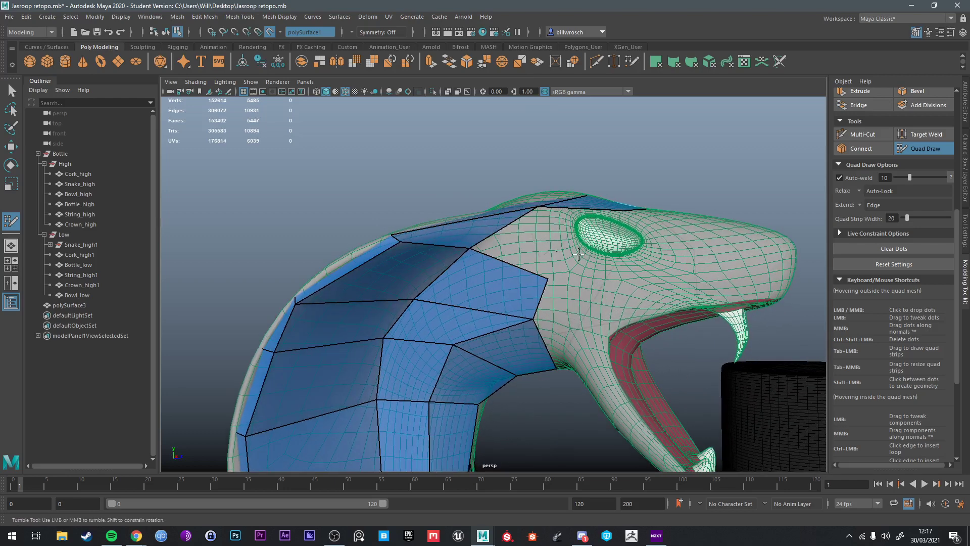
# Step: Add quads behind, over and below the eye on the snake's opposite side
pyautogui.keyDown('alt'); pyautogui.moveTo(610, 262); pyautogui.dragTo(622, 288); pyautogui.keyUp('alt')
pyautogui.keyDown('shift'); pyautogui.click(557, 273); pyautogui.keyUp('shift')
pyautogui.keyDown('alt'); pyautogui.moveTo(556, 273); pyautogui.dragTo(574, 286); pyautogui.keyUp('alt')
pyautogui.keyDown('shift'); pyautogui.click(458, 326); pyautogui.keyUp('shift')
pyautogui.keyDown('alt'); pyautogui.moveTo(573, 287); pyautogui.dragTo(596, 253, button='middle'); pyautogui.keyUp('alt')
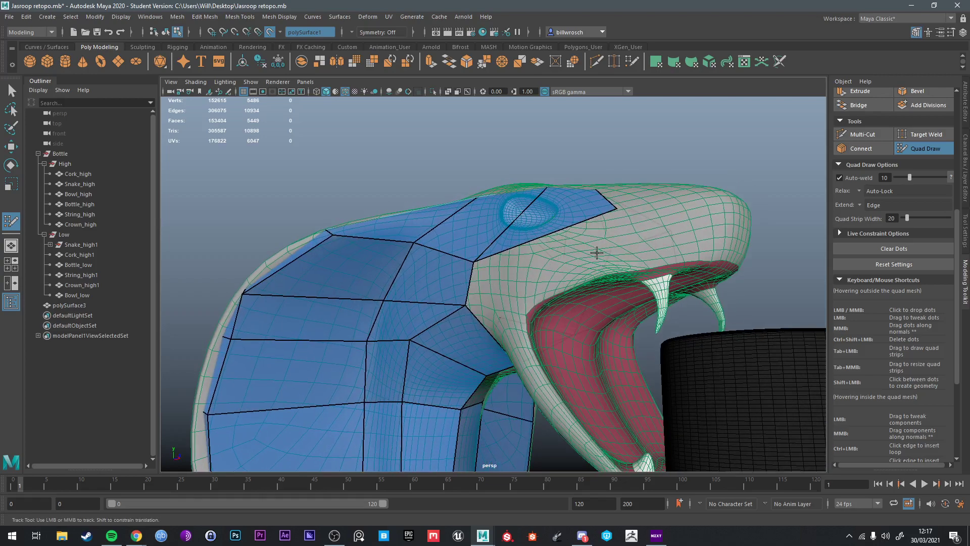
pyautogui.keyDown('shift'); pyautogui.click(596, 253); pyautogui.keyUp('shift')
# Step: Wrap quads around the front of the snout, connecting the cheeks on both sides above the upper lip
pyautogui.keyDown('alt'); pyautogui.moveTo(596, 253); pyautogui.dragTo(454, 335); pyautogui.keyUp('alt')
pyautogui.keyDown('shift'); pyautogui.click(520, 313); pyautogui.keyUp('shift')
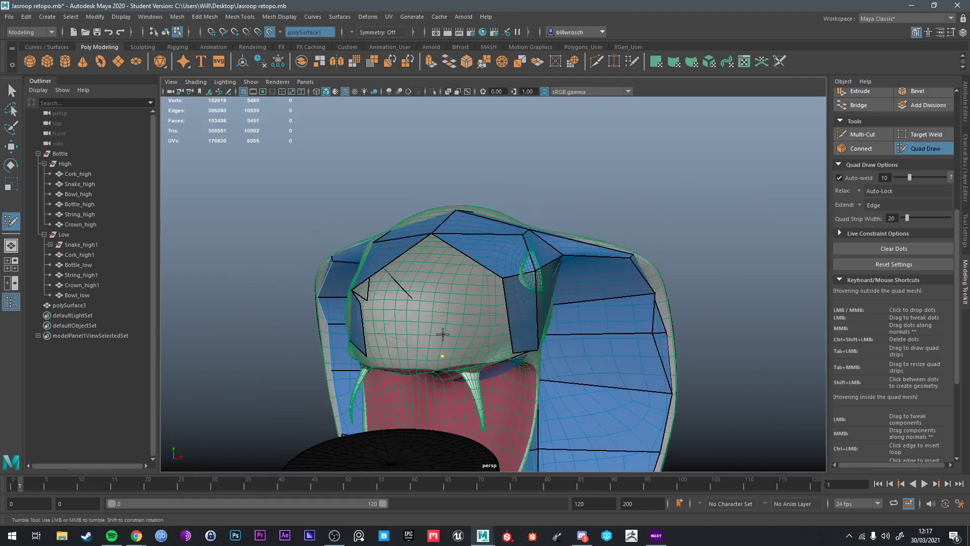
pyautogui.keyDown('shift'); pyautogui.click(424, 327); pyautogui.keyUp('shift')
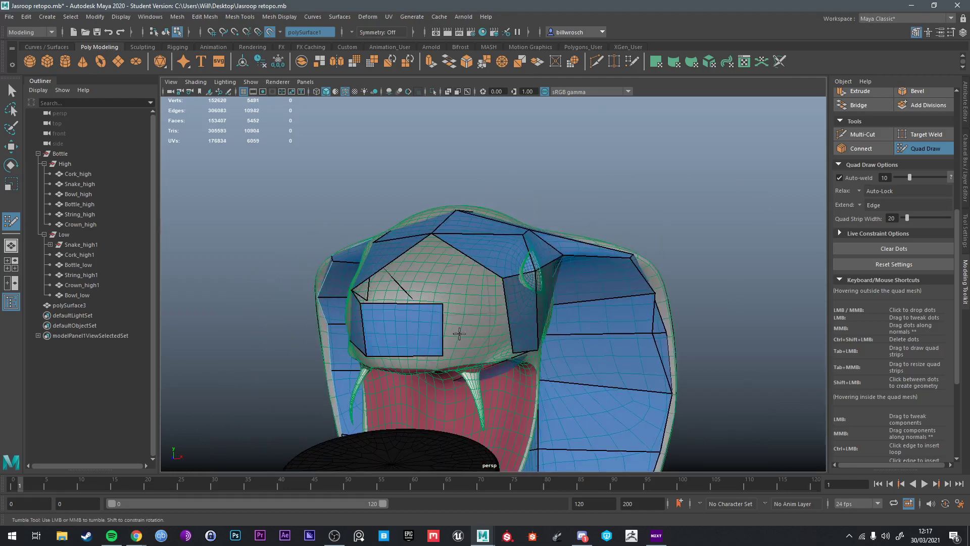
pyautogui.keyDown('shift'); pyautogui.click(486, 300); pyautogui.keyUp('shift')
# Step: Close the open top of the snout with a quad and a triangle
pyautogui.keyDown('alt'); pyautogui.moveTo(486, 300); pyautogui.dragTo(500, 348); pyautogui.keyUp('alt')
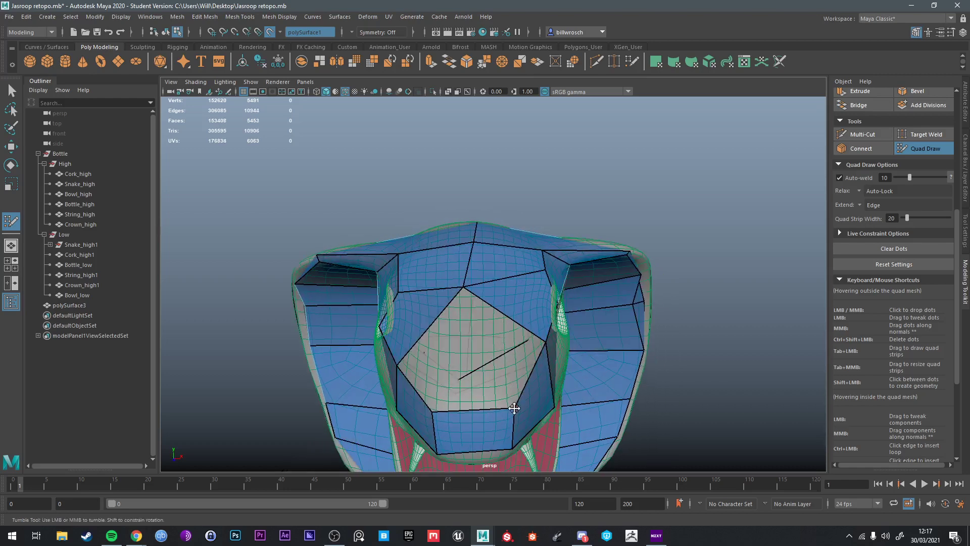
pyautogui.keyDown('shift'); pyautogui.click(462, 383); pyautogui.keyUp('shift')
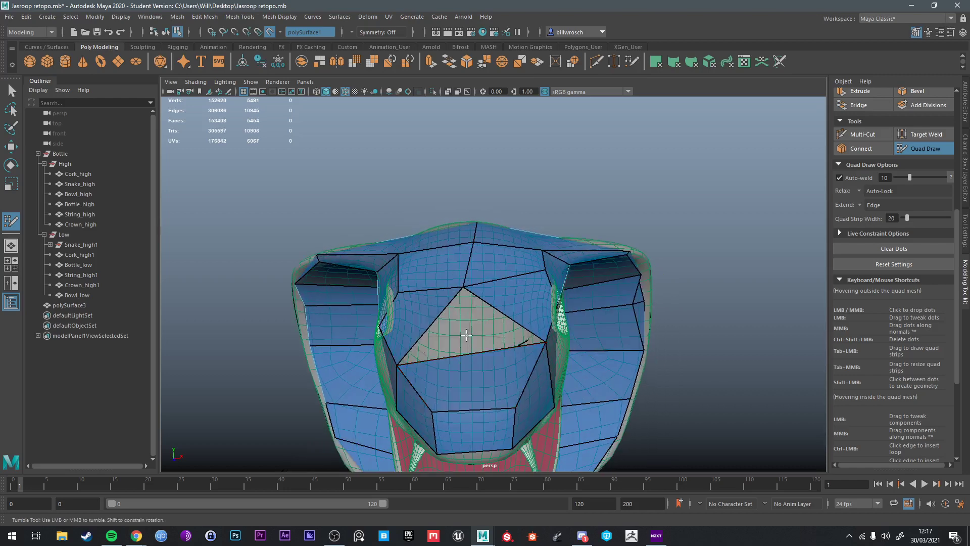
pyautogui.keyDown('alt'); pyautogui.moveTo(468, 322); pyautogui.dragTo(521, 329); pyautogui.keyUp('alt')
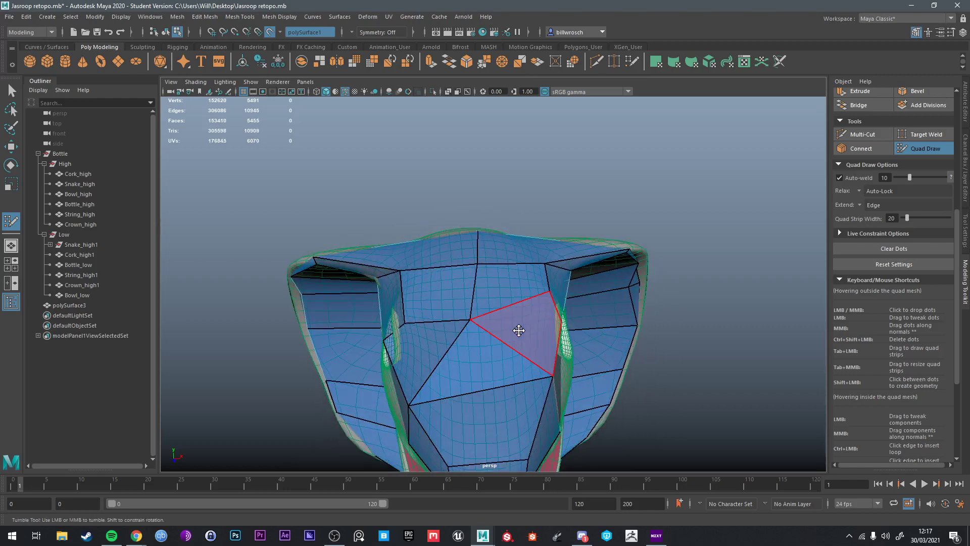
pyautogui.keyDown('shift'); pyautogui.click(468, 368); pyautogui.keyUp('shift')
pyautogui.keyDown('alt'); pyautogui.moveTo(468, 368); pyautogui.dragTo(515, 353); pyautogui.keyUp('alt')
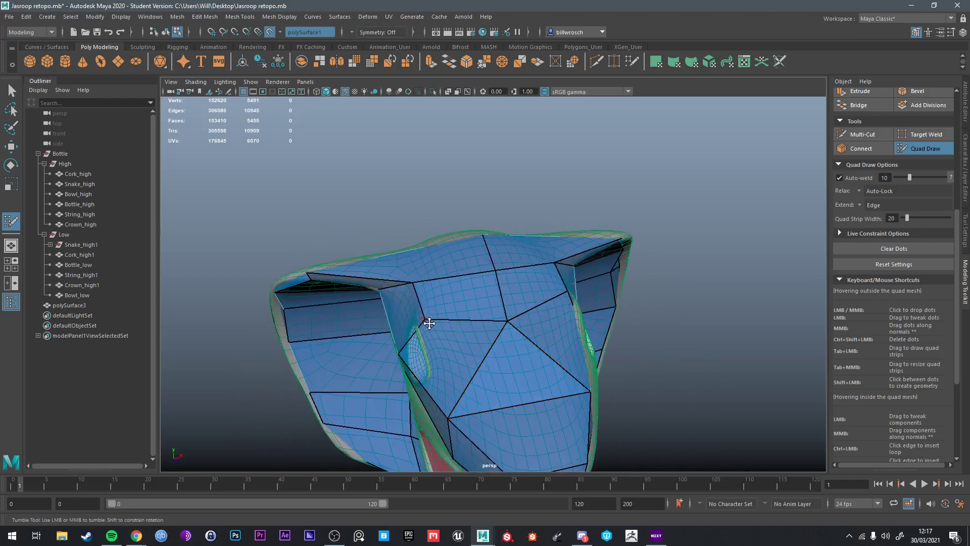
pyautogui.keyDown('alt'); pyautogui.moveTo(429, 323); pyautogui.dragTo(390, 233); pyautogui.keyUp('alt')
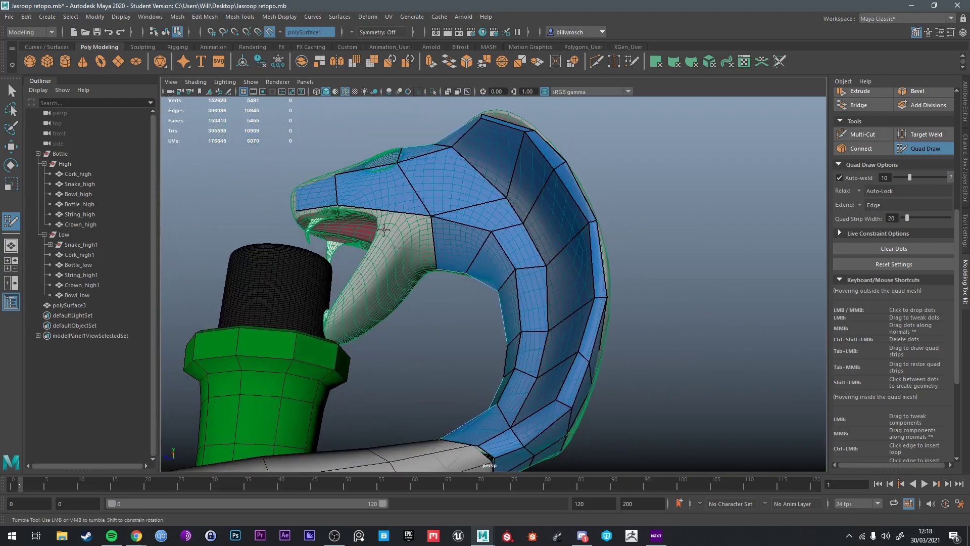
# Step: Add three quads from the throat and cheek down onto the lower jaw's side and underside
pyautogui.keyDown('alt'); pyautogui.moveTo(371, 274); pyautogui.dragTo(533, 388); pyautogui.keyUp('alt')
pyautogui.keyDown('shift'); pyautogui.click(377, 278); pyautogui.keyUp('shift')
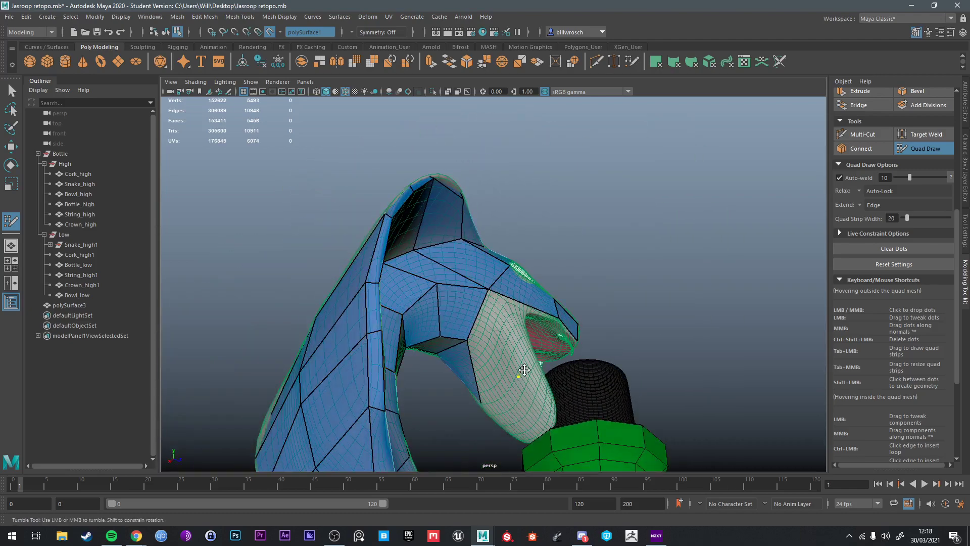
pyautogui.keyDown('shift'); pyautogui.click(505, 331); pyautogui.keyUp('shift')
pyautogui.keyDown('alt'); pyautogui.moveTo(505, 331); pyautogui.dragTo(516, 435); pyautogui.keyUp('alt')
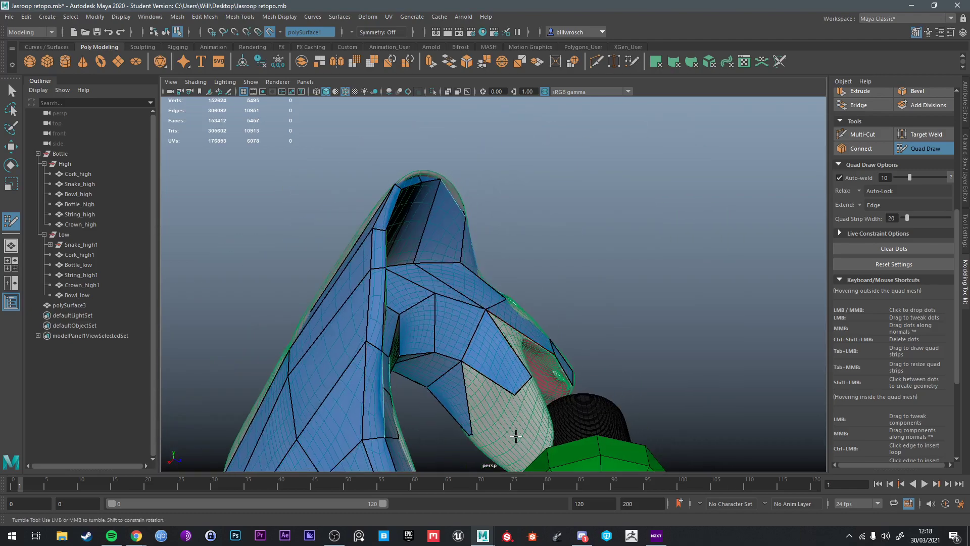
pyautogui.keyDown('shift'); pyautogui.click(493, 404); pyautogui.keyUp('shift')
# Step: Leave Quad Draw, disable the live surface, and isolate the retopology mesh together with the high-poly snake
pyautogui.moveTo(492, 404)
pyautogui.keyDown('alt'); pyautogui.mouseDown()
pyautogui.moveTo(520, 396)
pyautogui.moveTo(502, 420)
pyautogui.moveTo(500, 379)
pyautogui.mouseUp(); pyautogui.keyUp('alt')
pyautogui.press('q')
pyautogui.press('F8')
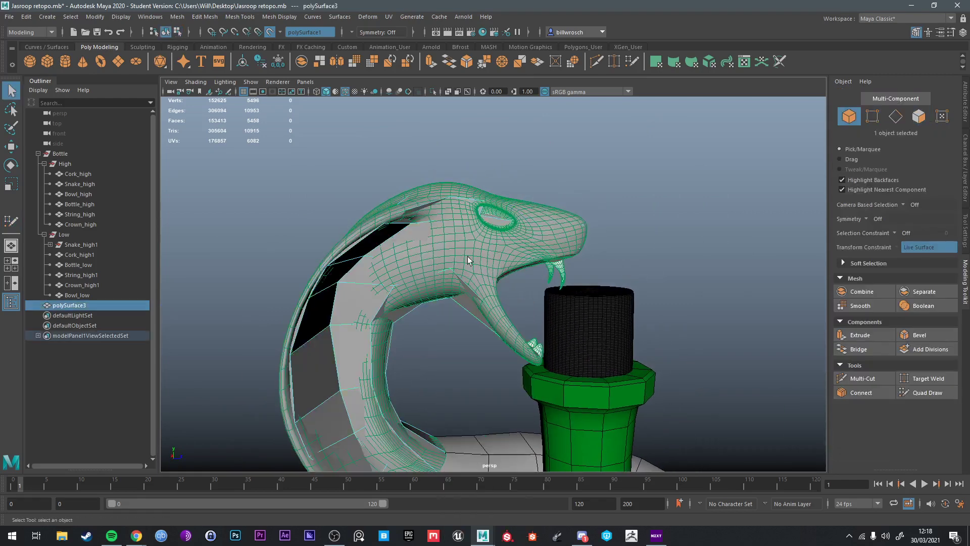
pyautogui.click(270, 32)
pyautogui.keyDown('shift'); pyautogui.click(437, 265); pyautogui.keyUp('shift')
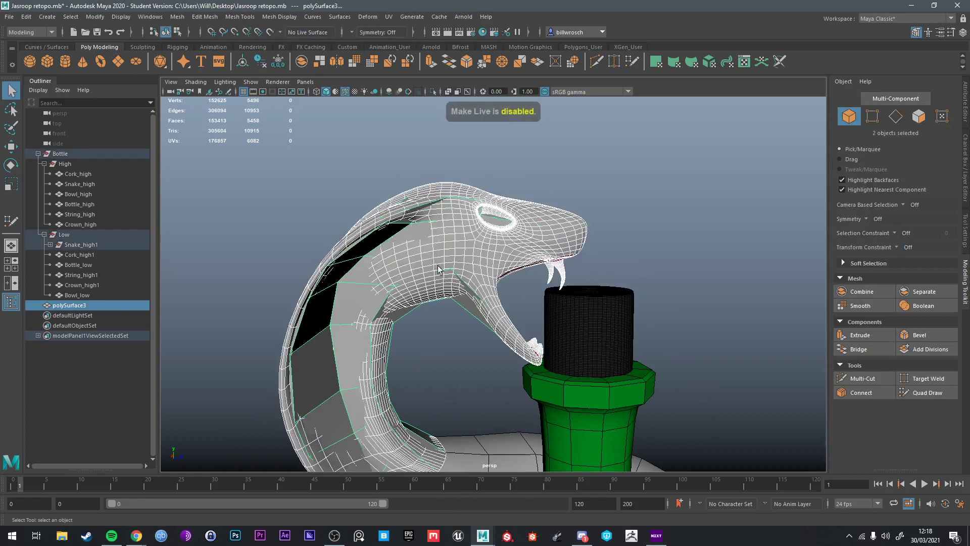
pyautogui.hotkey('ctrl', '1')
pyautogui.moveTo(502, 258)
pyautogui.keyDown('alt'); pyautogui.mouseDown()
pyautogui.moveTo(631, 309)
pyautogui.moveTo(490, 262)
pyautogui.mouseUp(); pyautogui.keyUp('alt')
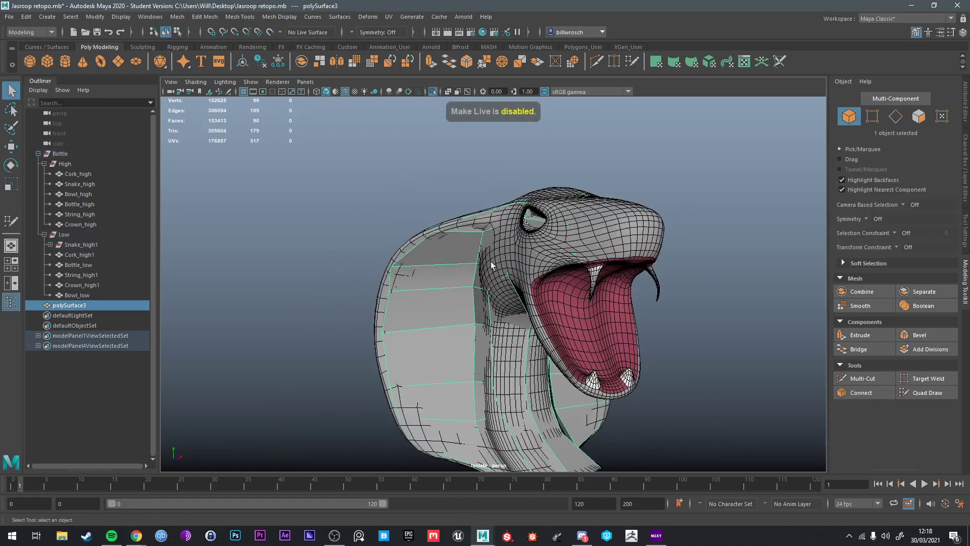
pyautogui.click(490, 261)
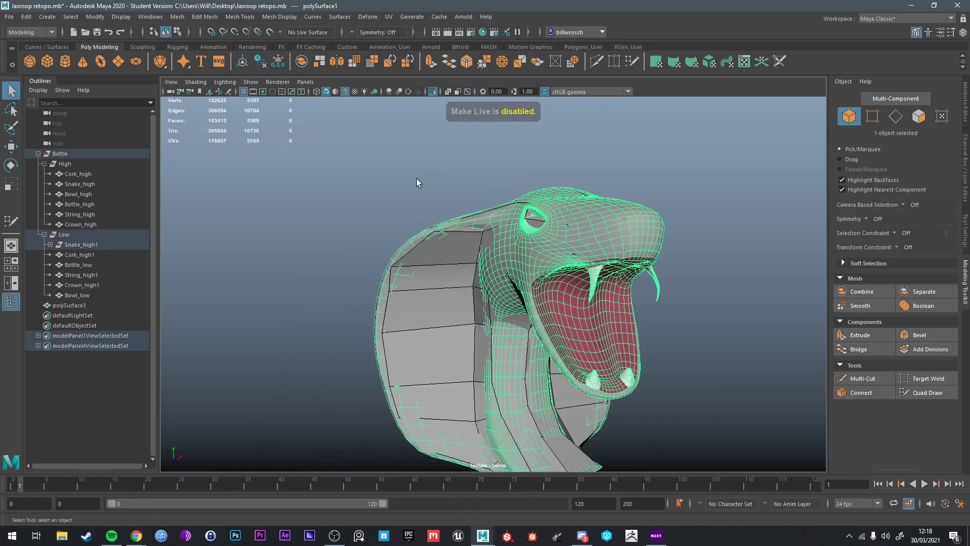
pyautogui.click(268, 31)
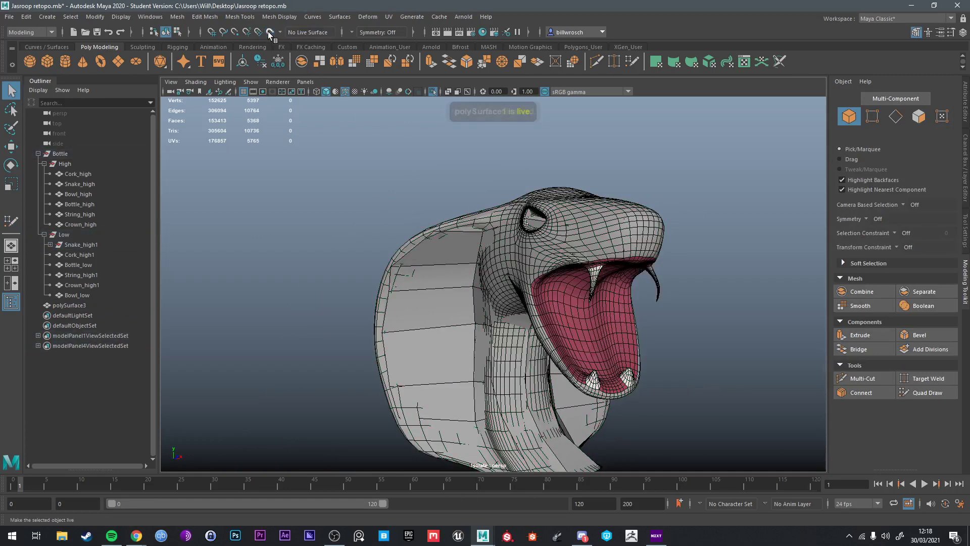
pyautogui.click(447, 303)
pyautogui.click(927, 393)
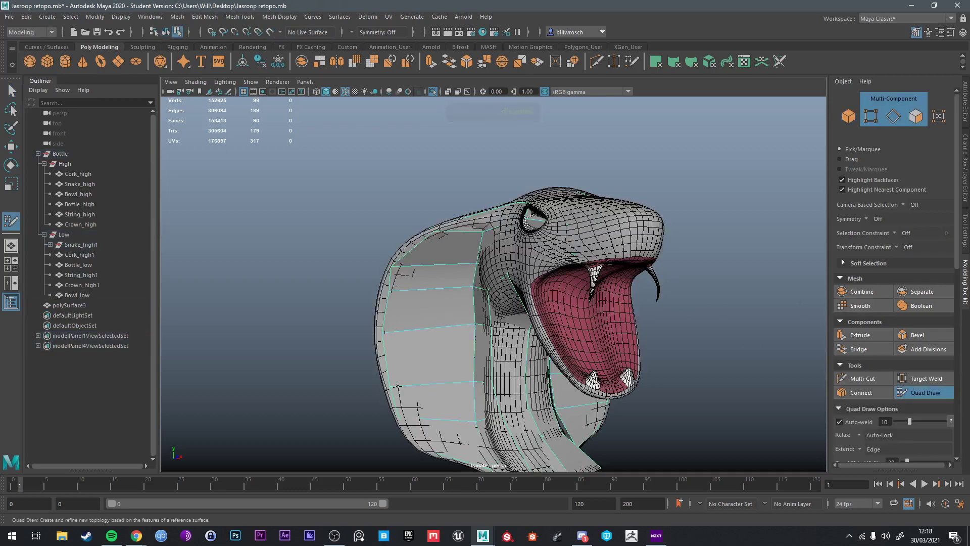
pyautogui.keyDown('alt'); pyautogui.moveTo(607, 263); pyautogui.dragTo(608, 235, button='middle'); pyautogui.keyUp('alt')
pyautogui.moveTo(613, 232); pyautogui.dragTo(658, 218, button='right')
# Step: Make the isolated high-poly snake head polySurface1 the live surface
pyautogui.click(562, 229)
pyautogui.click(271, 33)
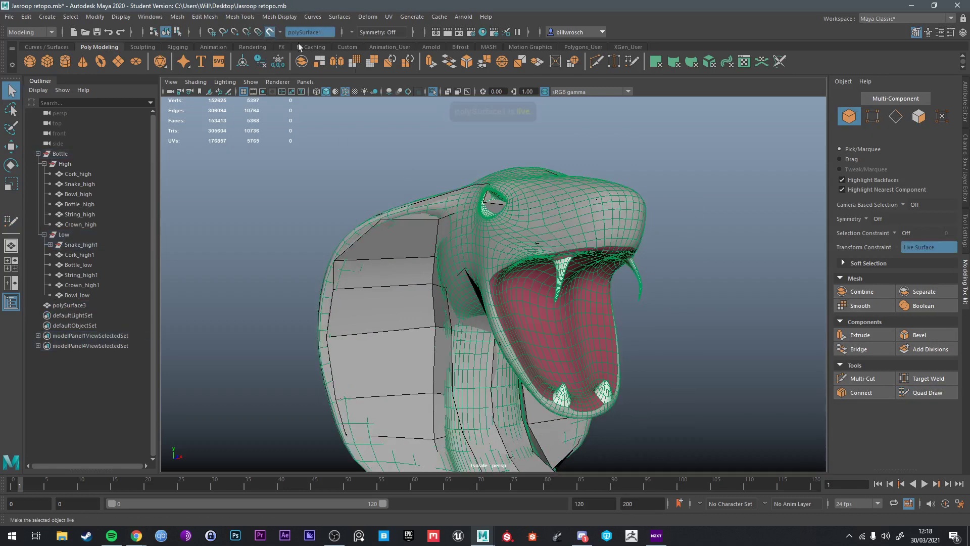
# Step: Start Quad Draw on the retopology mesh and reposition the open edge's vertex on the lower jaw's underside
pyautogui.click(620, 350)
pyautogui.click(923, 393)
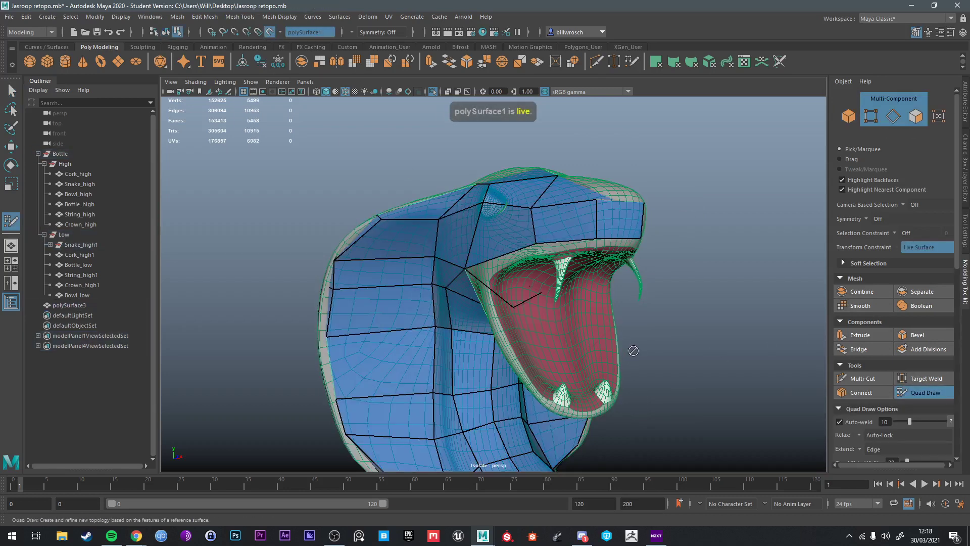
pyautogui.keyDown('alt'); pyautogui.moveTo(291, 312); pyautogui.dragTo(473, 273); pyautogui.keyUp('alt')
pyautogui.keyDown('alt'); pyautogui.moveTo(461, 324); pyautogui.dragTo(524, 297); pyautogui.keyUp('alt')
pyautogui.keyDown('alt'); pyautogui.moveTo(567, 254); pyautogui.dragTo(558, 262); pyautogui.keyUp('alt')
pyautogui.keyDown('alt'); pyautogui.moveTo(557, 261); pyautogui.dragTo(519, 275, button='middle'); pyautogui.keyUp('alt')
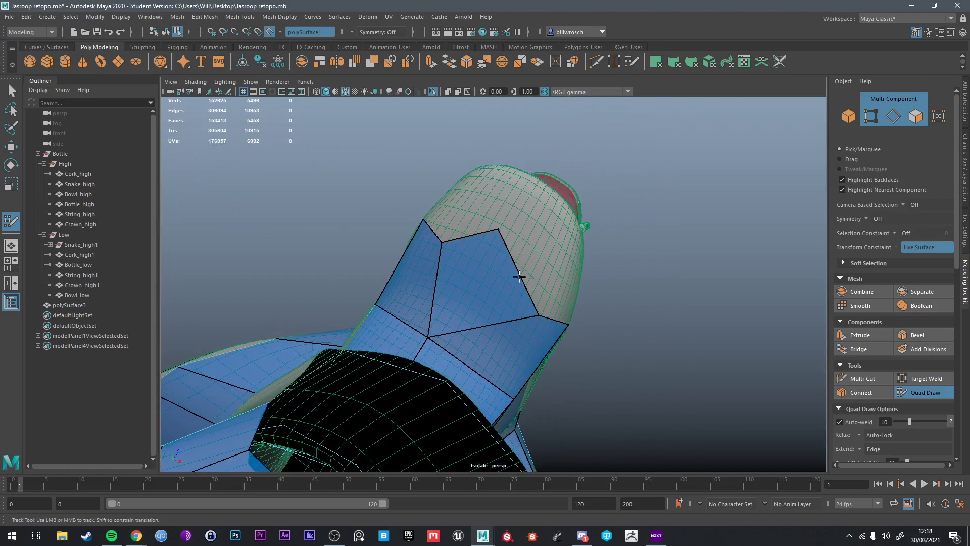
pyautogui.moveTo(500, 231)
pyautogui.mouseDown()
pyautogui.moveTo(519, 236)
pyautogui.moveTo(465, 253)
pyautogui.moveTo(514, 239)
pyautogui.moveTo(512, 253)
pyautogui.moveTo(486, 270)
pyautogui.moveTo(503, 303)
pyautogui.moveTo(493, 249)
pyautogui.moveTo(523, 275)
pyautogui.moveTo(413, 268)
pyautogui.moveTo(414, 240)
pyautogui.moveTo(467, 306)
pyautogui.moveTo(515, 301)
pyautogui.mouseUp()
# Step: Fill the remaining gap at the tip of the lower jaw's underside with three faces
pyautogui.keyDown('shift'); pyautogui.click(465, 253); pyautogui.keyUp('shift')
pyautogui.keyDown('shift'); pyautogui.click(539, 228); pyautogui.keyUp('shift')
pyautogui.keyDown('shift'); pyautogui.click(472, 253); pyautogui.keyUp('shift')
# Step: Add quads along the lower jaw's lip, from the front tip back along both sides
pyautogui.keyDown('alt'); pyautogui.moveTo(551, 328); pyautogui.dragTo(537, 292); pyautogui.keyUp('alt')
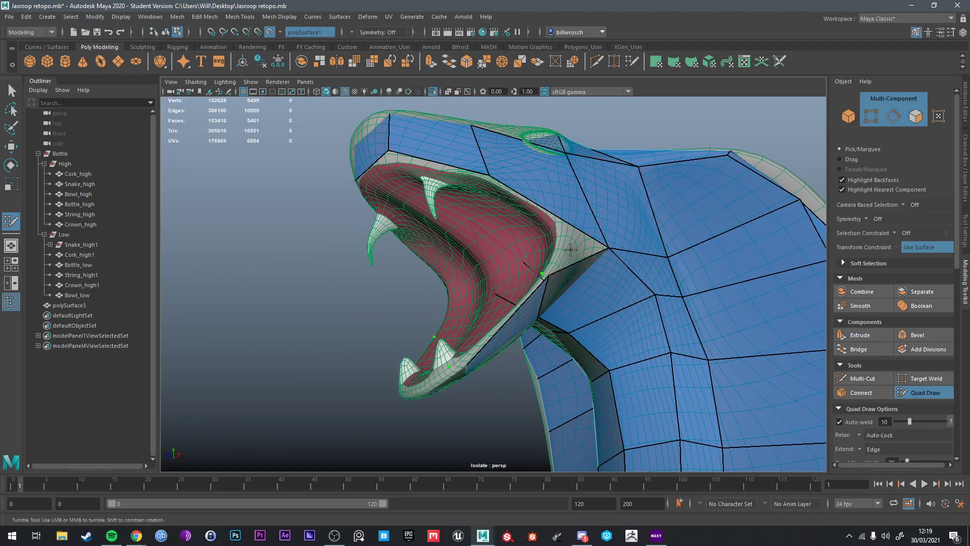
pyautogui.moveTo(516, 299)
pyautogui.keyDown('alt'); pyautogui.mouseDown()
pyautogui.moveTo(505, 331)
pyautogui.moveTo(485, 340)
pyautogui.moveTo(493, 324)
pyautogui.moveTo(455, 324)
pyautogui.moveTo(566, 338)
pyautogui.moveTo(522, 326)
pyautogui.moveTo(561, 342)
pyautogui.moveTo(543, 376)
pyautogui.mouseUp(); pyautogui.keyUp('alt')
pyautogui.keyDown('shift'); pyautogui.click(465, 331); pyautogui.keyUp('shift')
pyautogui.keyDown('shift'); pyautogui.click(455, 323); pyautogui.keyUp('shift')
pyautogui.keyDown('shift'); pyautogui.click(521, 325); pyautogui.keyUp('shift')
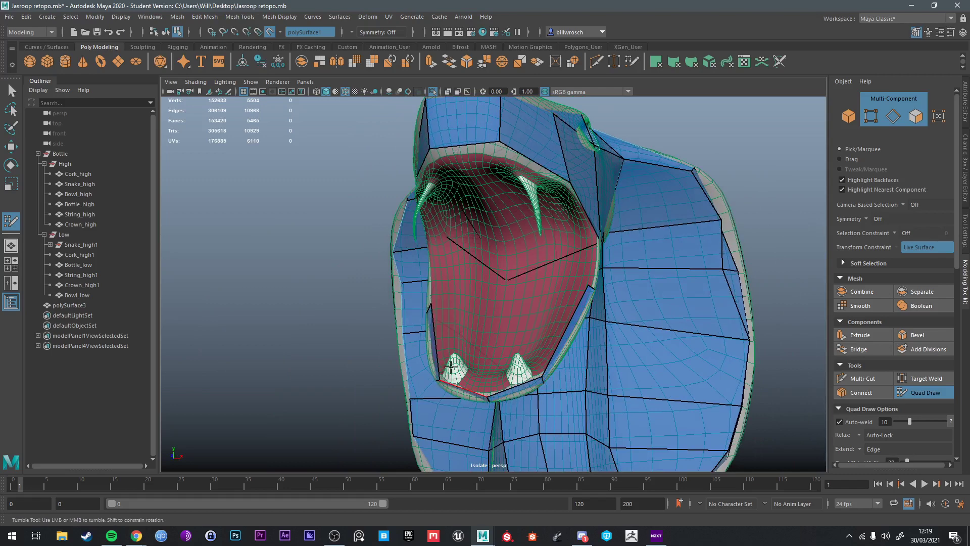
pyautogui.moveTo(451, 367)
pyautogui.keyDown('alt'); pyautogui.mouseDown()
pyautogui.moveTo(441, 308)
pyautogui.moveTo(493, 301)
pyautogui.moveTo(472, 247)
pyautogui.mouseUp(); pyautogui.keyUp('alt')
pyautogui.keyDown('shift'); pyautogui.click(468, 240); pyautogui.keyUp('shift')
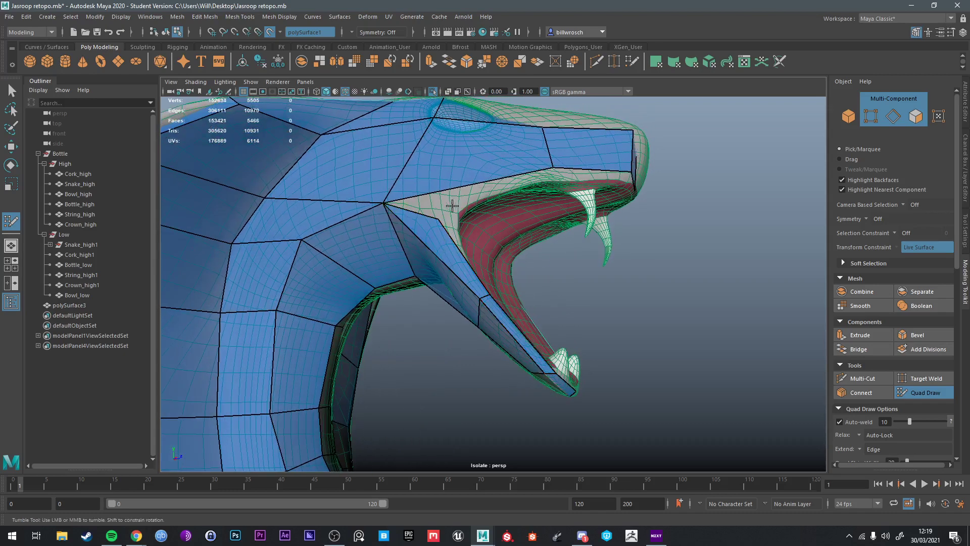
# Step: Fill the underside of the upper lip with quads along both sides and across the snout's front
pyautogui.keyDown('shift'); pyautogui.click(488, 191); pyautogui.keyUp('shift')
pyautogui.keyDown('alt'); pyautogui.moveTo(568, 194); pyautogui.dragTo(573, 194); pyautogui.keyUp('alt')
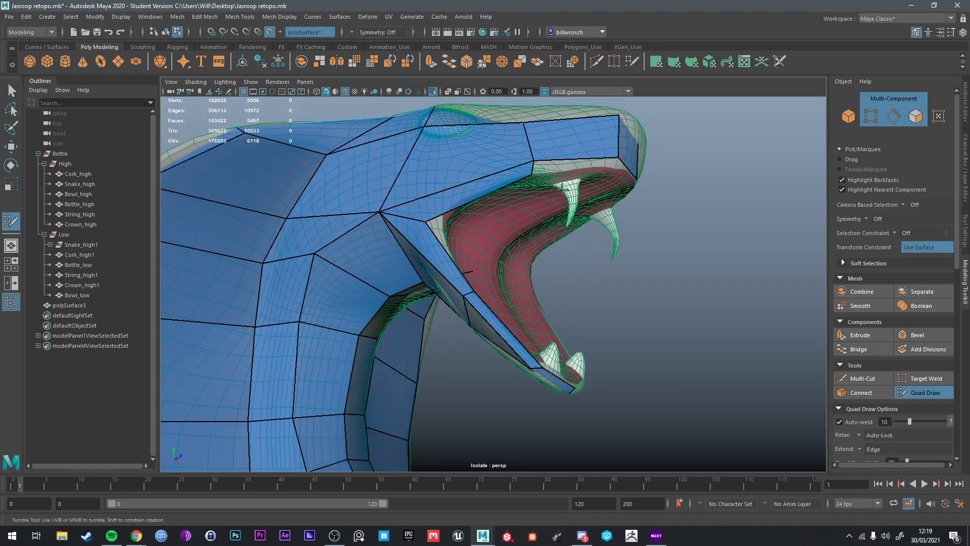
pyautogui.keyDown('alt'); pyautogui.moveTo(573, 194); pyautogui.dragTo(576, 192, button='middle'); pyautogui.keyUp('alt')
pyautogui.keyDown('shift'); pyautogui.click(570, 199); pyautogui.keyUp('shift')
pyautogui.moveTo(570, 199)
pyautogui.keyDown('alt'); pyautogui.mouseDown()
pyautogui.moveTo(536, 188)
pyautogui.moveTo(527, 206)
pyautogui.mouseUp(); pyautogui.keyUp('alt')
pyautogui.keyDown('shift'); pyautogui.click(548, 188); pyautogui.keyUp('shift')
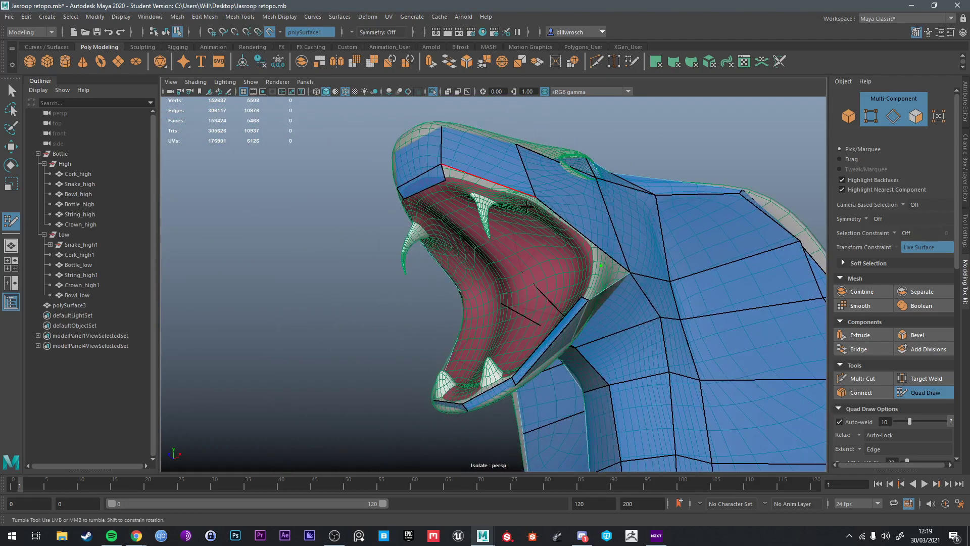
pyautogui.keyDown('shift'); pyautogui.click(506, 195); pyautogui.keyUp('shift')
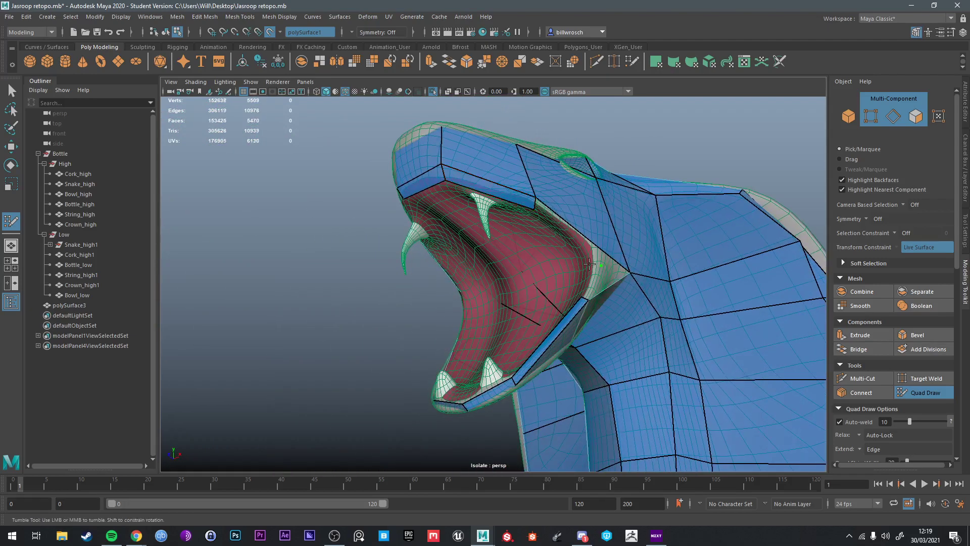
# Step: Fill the mouth corner and the remaining upper lip strip, undoing the misplaced face on the way
pyautogui.keyDown('alt'); pyautogui.moveTo(589, 263); pyautogui.dragTo(528, 273); pyautogui.keyUp('alt')
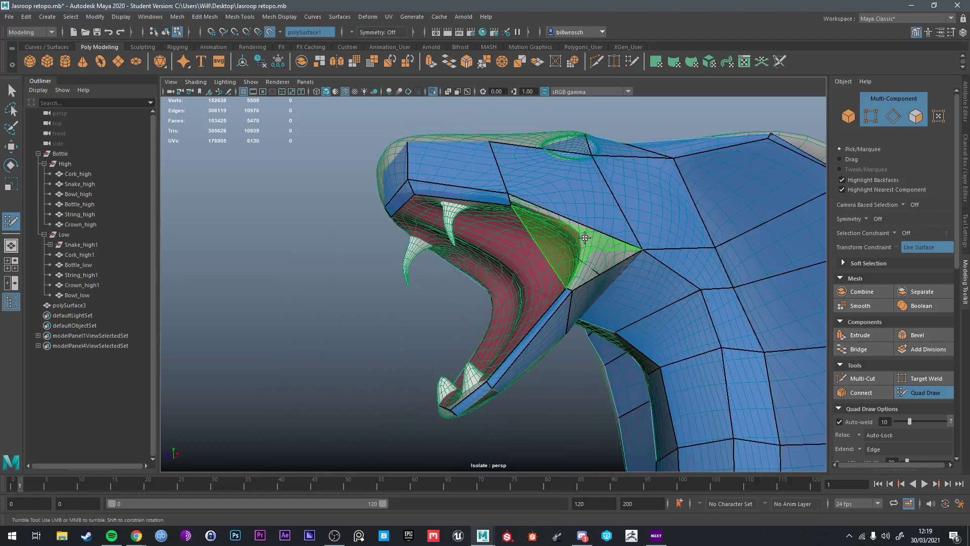
pyautogui.moveTo(579, 242)
pyautogui.keyDown('alt'); pyautogui.mouseDown()
pyautogui.moveTo(697, 266)
pyautogui.moveTo(592, 272)
pyautogui.moveTo(680, 253)
pyautogui.mouseUp(); pyautogui.keyUp('alt')
pyautogui.keyDown('shift'); pyautogui.click(617, 274); pyautogui.keyUp('shift')
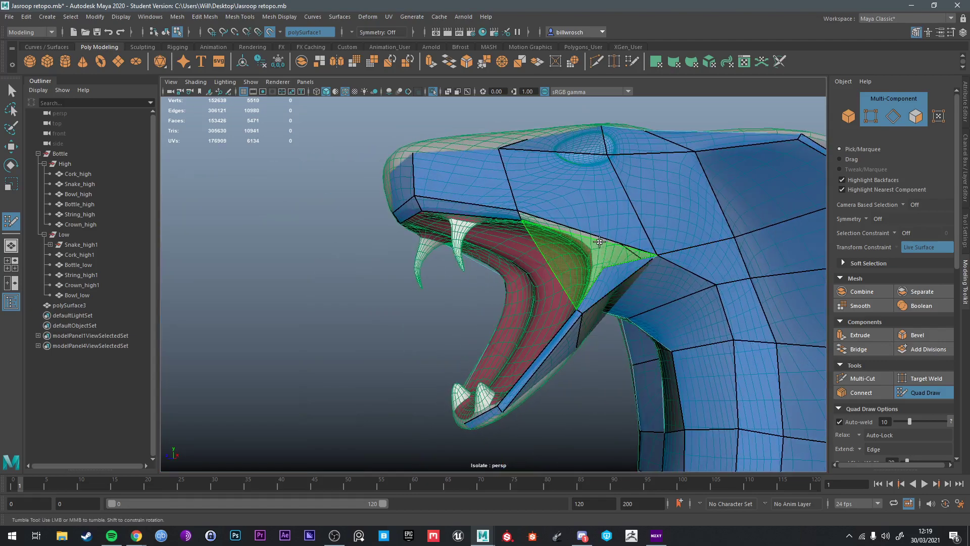
pyautogui.keyDown('alt'); pyautogui.moveTo(596, 238); pyautogui.dragTo(576, 256, button='middle'); pyautogui.keyUp('alt')
pyautogui.scroll(5, 567, 305)
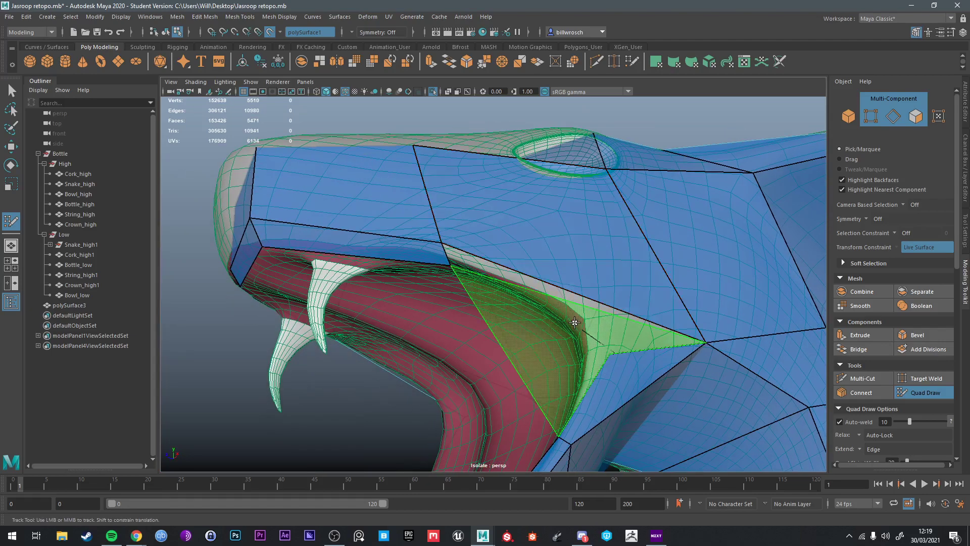
pyautogui.keyDown('shift'); pyautogui.click(459, 271); pyautogui.keyUp('shift')
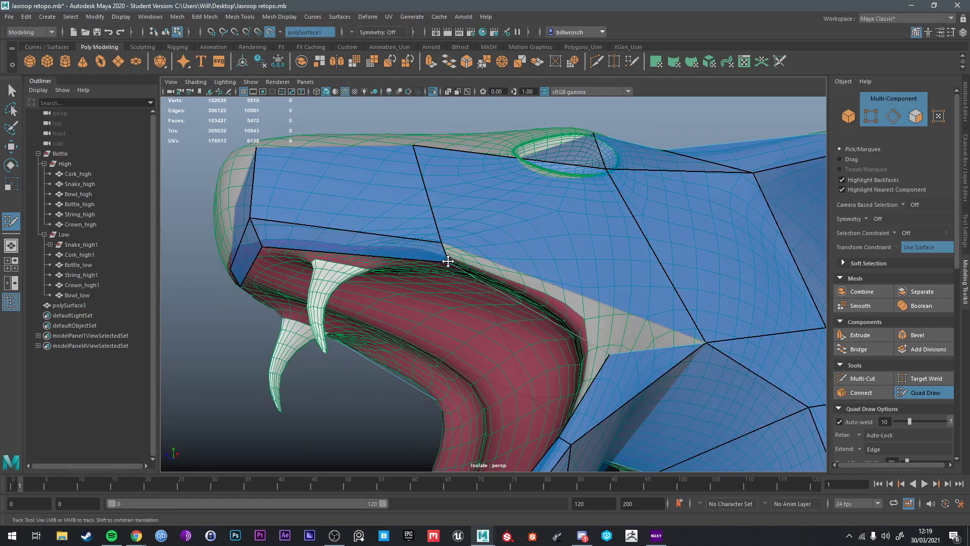
pyautogui.keyDown('alt'); pyautogui.moveTo(485, 298); pyautogui.dragTo(524, 204); pyautogui.keyUp('alt')
pyautogui.hotkey('ctrl', 'z')
pyautogui.keyDown('shift'); pyautogui.click(580, 322); pyautogui.keyUp('shift')
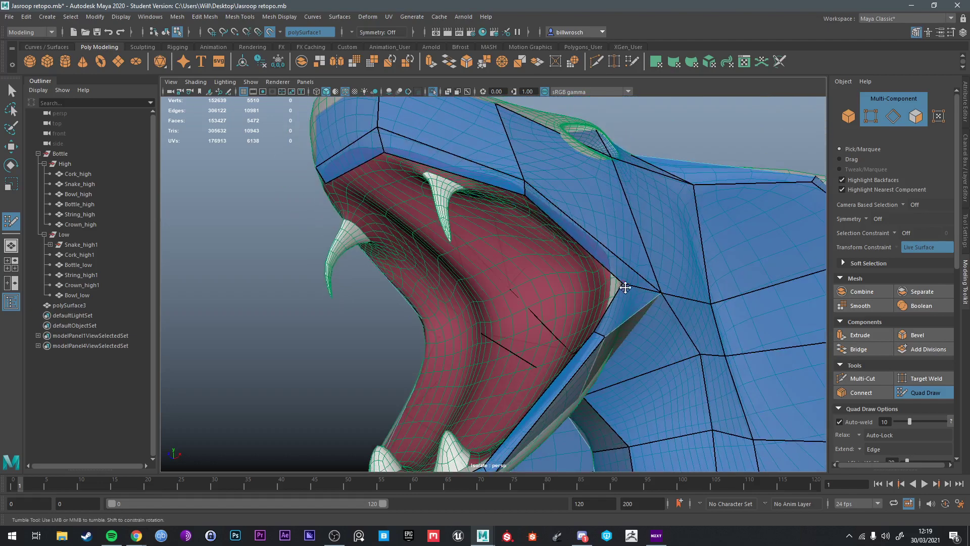
# Step: Cover the floor of the mouth with four quads, working back from behind the lower fangs
pyautogui.scroll(-5, 626, 303)
pyautogui.moveTo(625, 328)
pyautogui.keyDown('alt'); pyautogui.mouseDown()
pyautogui.moveTo(559, 329)
pyautogui.moveTo(540, 344)
pyautogui.moveTo(475, 334)
pyautogui.moveTo(525, 333)
pyautogui.mouseUp(); pyautogui.keyUp('alt')
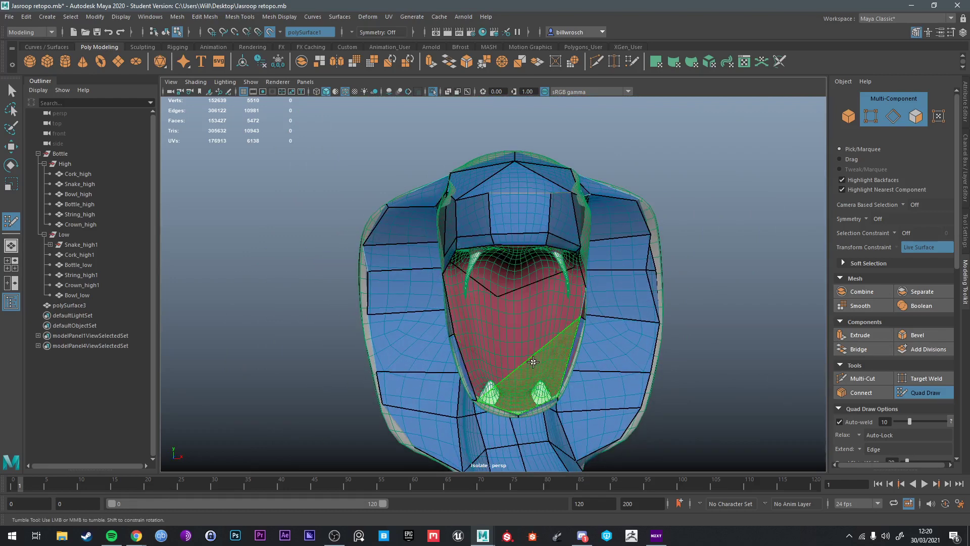
pyautogui.keyDown('alt'); pyautogui.moveTo(535, 360); pyautogui.dragTo(503, 325); pyautogui.keyUp('alt')
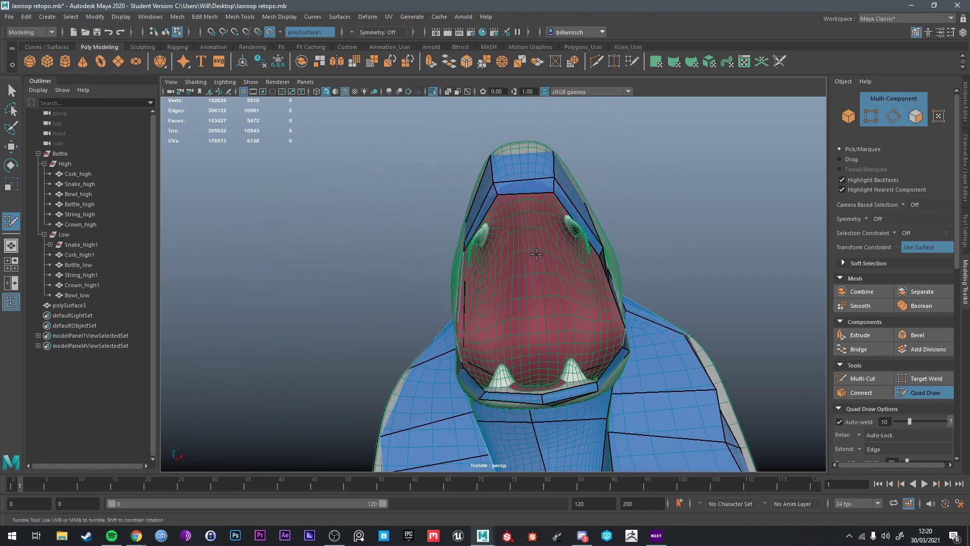
pyautogui.keyDown('alt'); pyautogui.moveTo(543, 380); pyautogui.dragTo(542, 385); pyautogui.keyUp('alt')
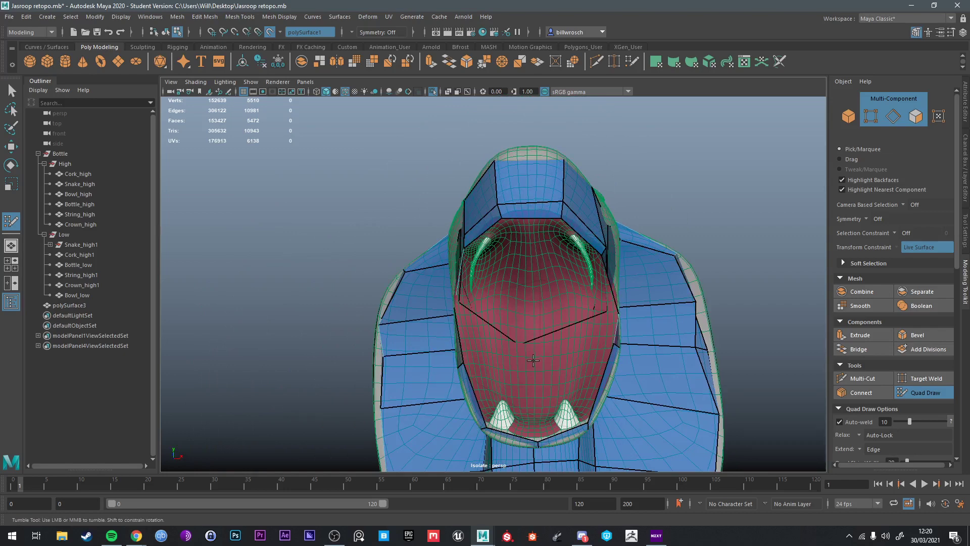
pyautogui.keyDown('shift'); pyautogui.click(520, 389); pyautogui.keyUp('shift')
pyautogui.keyDown('shift'); pyautogui.click(568, 381); pyautogui.keyUp('shift')
pyautogui.keyDown('alt'); pyautogui.moveTo(534, 335); pyautogui.dragTo(525, 322); pyautogui.keyUp('alt')
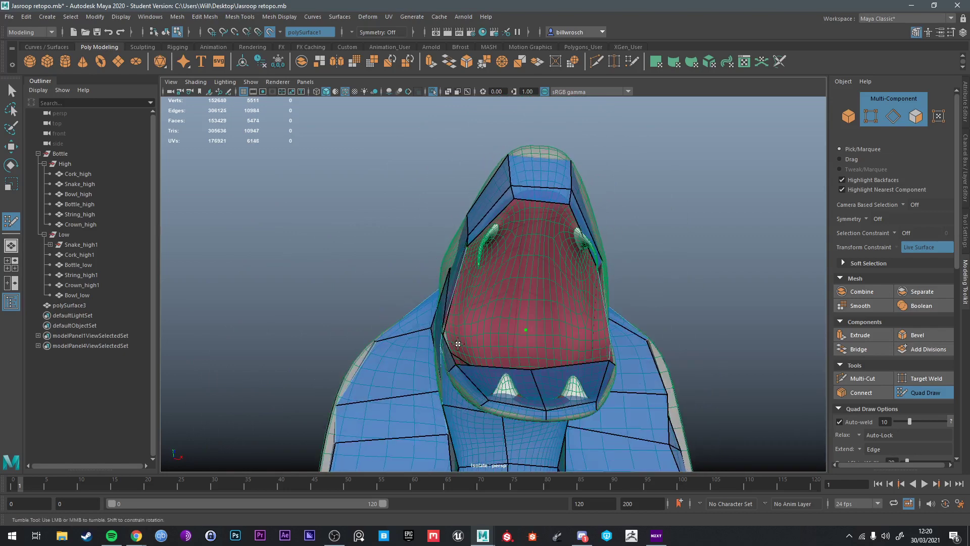
pyautogui.moveTo(455, 341)
pyautogui.keyDown('alt'); pyautogui.mouseDown()
pyautogui.moveTo(467, 314)
pyautogui.moveTo(569, 306)
pyautogui.moveTo(598, 326)
pyautogui.moveTo(558, 281)
pyautogui.mouseUp(); pyautogui.keyUp('alt')
pyautogui.keyDown('shift'); pyautogui.click(485, 320); pyautogui.keyUp('shift')
pyautogui.keyDown('shift'); pyautogui.click(598, 326); pyautogui.keyUp('shift')
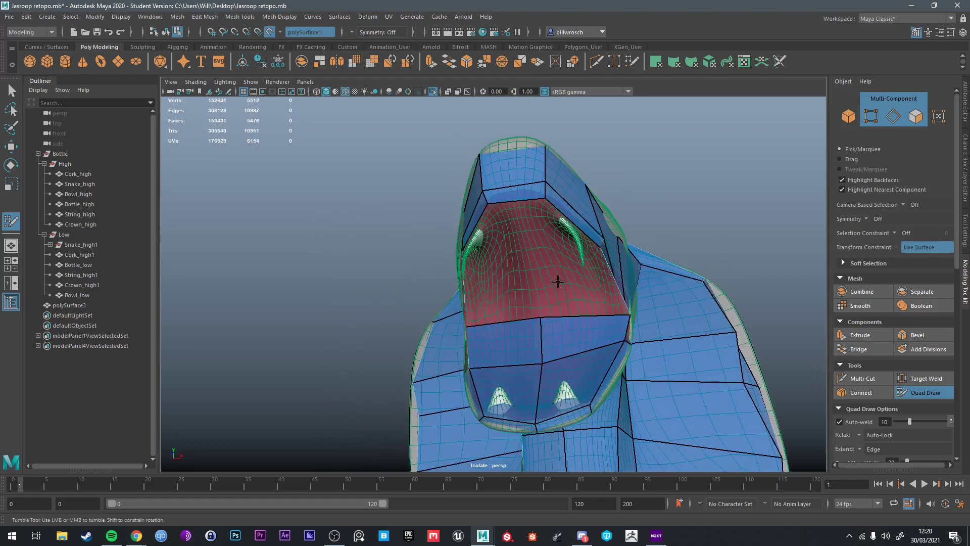
# Step: Extend the mouth interior with two quads and close the roof of the mouth up to the snout
pyautogui.keyDown('alt'); pyautogui.moveTo(502, 302); pyautogui.dragTo(483, 291); pyautogui.keyUp('alt')
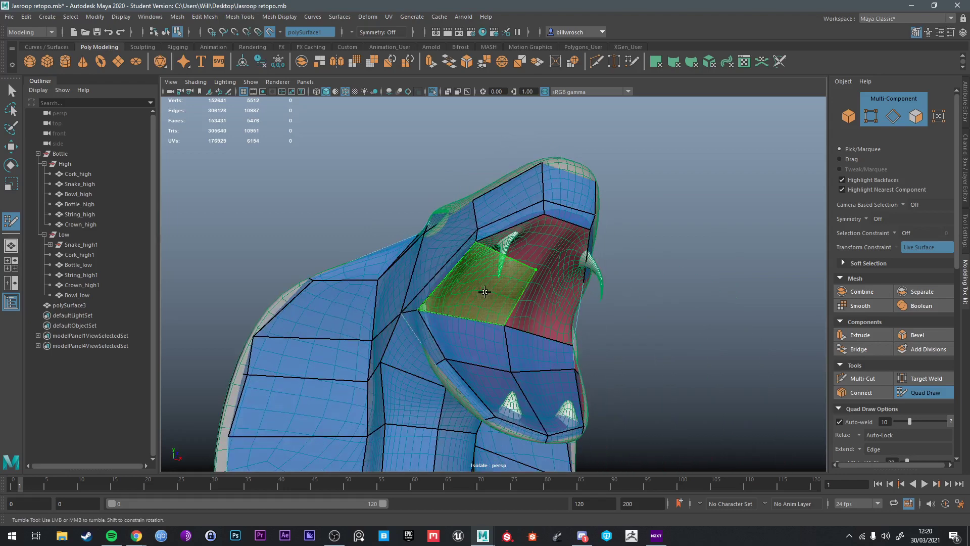
pyautogui.keyDown('shift'); pyautogui.click(483, 292); pyautogui.keyUp('shift')
pyautogui.keyDown('alt'); pyautogui.moveTo(546, 299); pyautogui.dragTo(566, 273); pyautogui.keyUp('alt')
pyautogui.keyDown('shift'); pyautogui.click(573, 268); pyautogui.keyUp('shift')
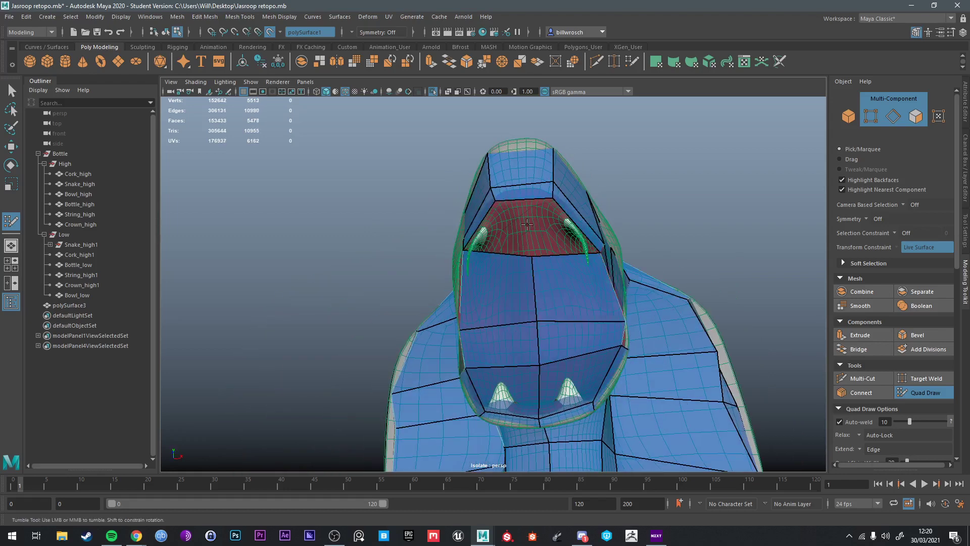
pyautogui.keyDown('shift'); pyautogui.click(520, 213); pyautogui.keyUp('shift')
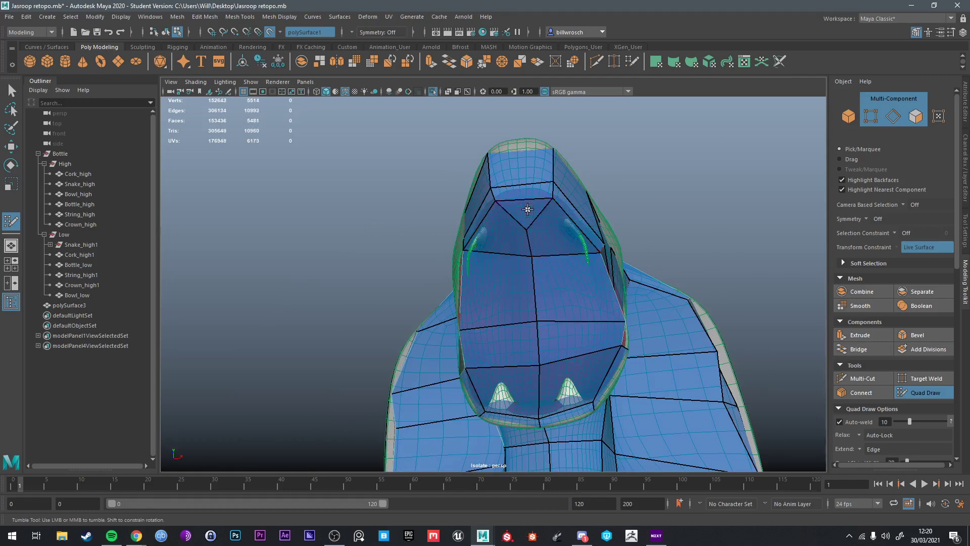
# Step: Insert an edge loop down one half of the mouth interior and weld its front vertex to the snout lip
pyautogui.keyDown('alt'); pyautogui.moveTo(527, 209); pyautogui.dragTo(551, 288); pyautogui.keyUp('alt')
pyautogui.keyDown('ctrl'); pyautogui.click(511, 261); pyautogui.keyUp('ctrl')
pyautogui.scroll(3, 559, 283)
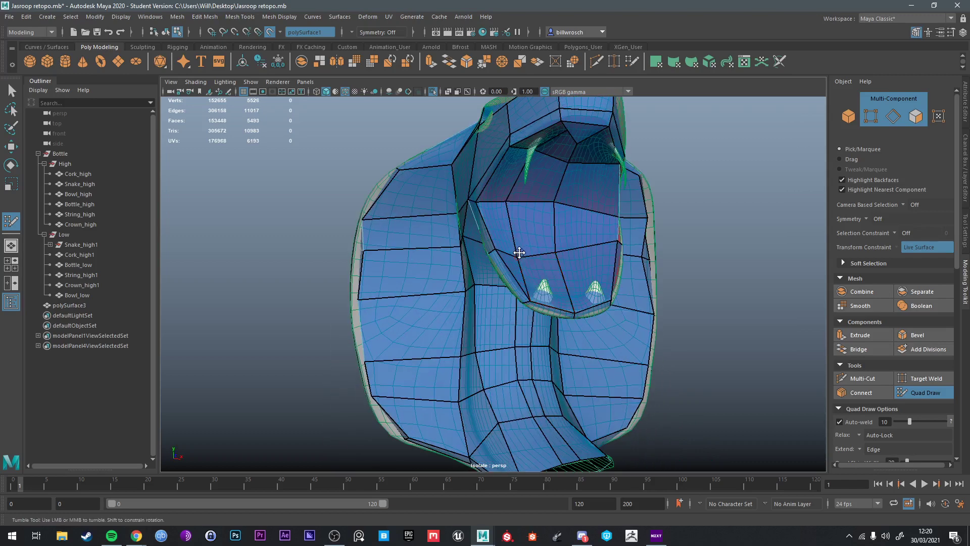
pyautogui.keyDown('alt'); pyautogui.moveTo(514, 208); pyautogui.dragTo(523, 203); pyautogui.keyUp('alt')
pyautogui.moveTo(523, 203)
pyautogui.keyDown('alt'); pyautogui.mouseDown(button='middle')
pyautogui.moveTo(531, 198)
pyautogui.moveTo(531, 208)
pyautogui.mouseUp(button='middle'); pyautogui.keyUp('alt')
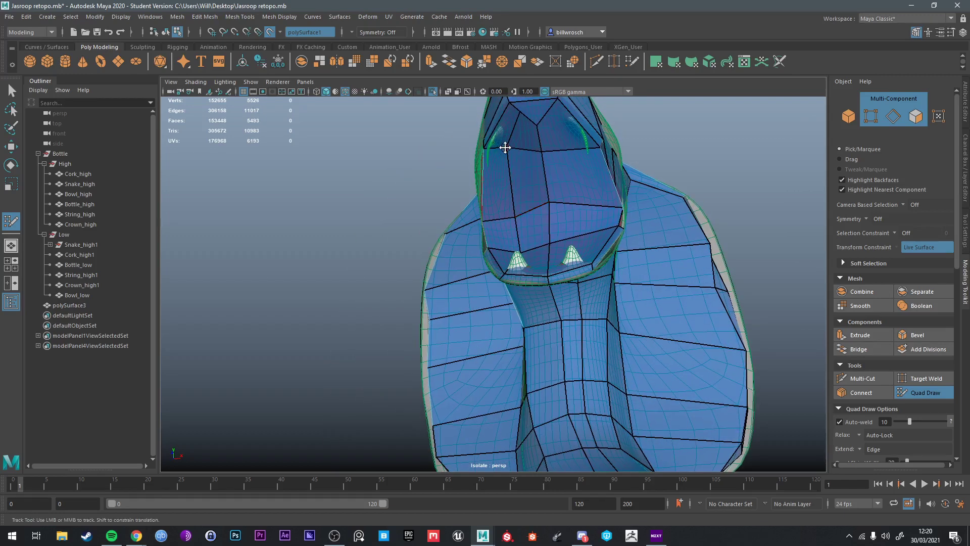
pyautogui.keyDown('alt'); pyautogui.moveTo(534, 146); pyautogui.dragTo(526, 265, button='middle'); pyautogui.keyUp('alt')
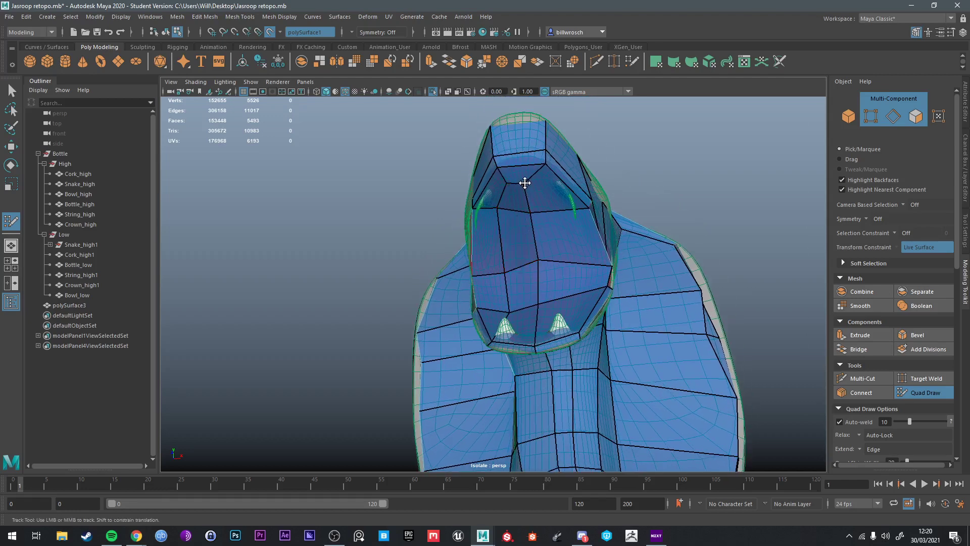
pyautogui.moveTo(535, 181); pyautogui.dragTo(542, 168)
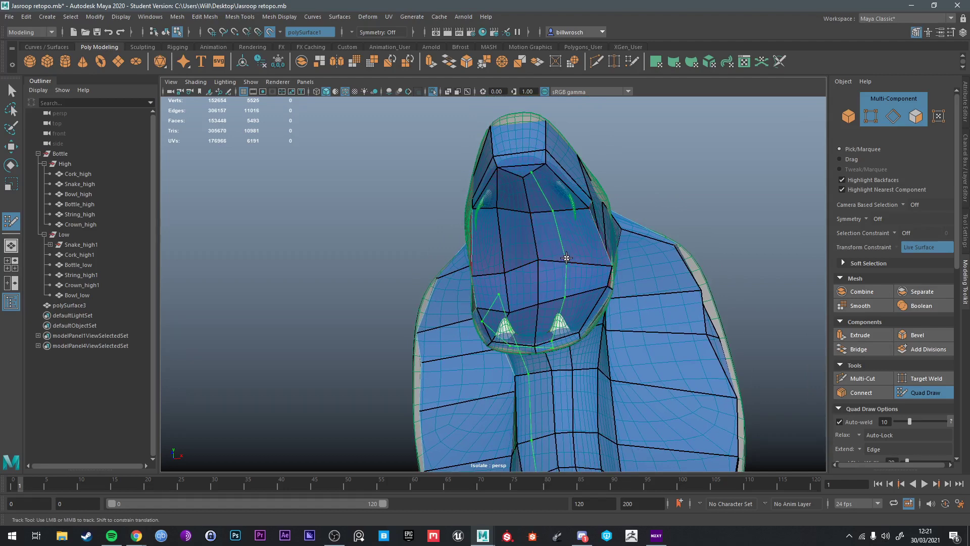
# Step: Insert a matching edge loop down the other half of the mouth interior and weld its snout-end vertex
pyautogui.keyDown('ctrl'); pyautogui.click(567, 257); pyautogui.keyUp('ctrl')
pyautogui.keyDown('alt'); pyautogui.moveTo(567, 258); pyautogui.dragTo(570, 249); pyautogui.keyUp('alt')
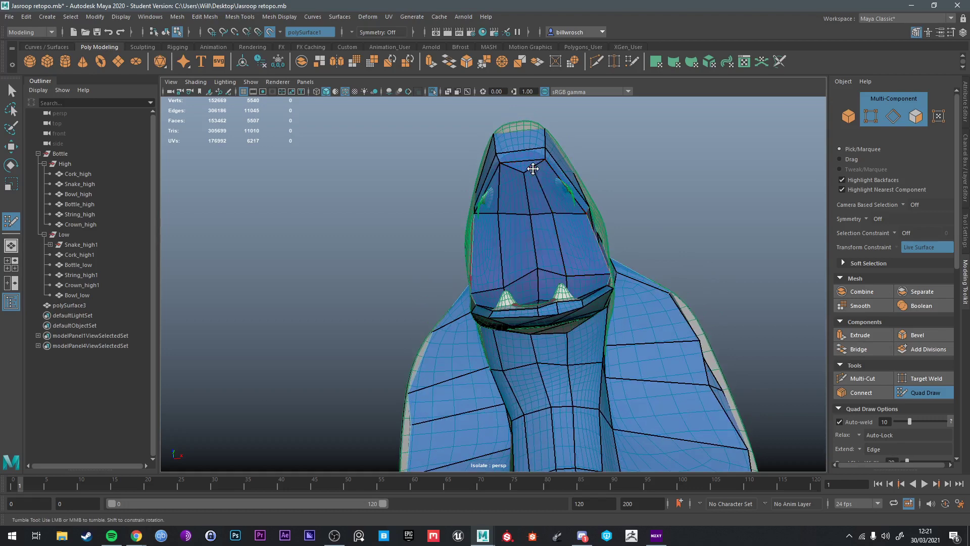
pyautogui.moveTo(532, 168); pyautogui.dragTo(543, 164)
pyautogui.keyDown('alt'); pyautogui.moveTo(574, 268); pyautogui.dragTo(538, 260); pyautogui.keyUp('alt')
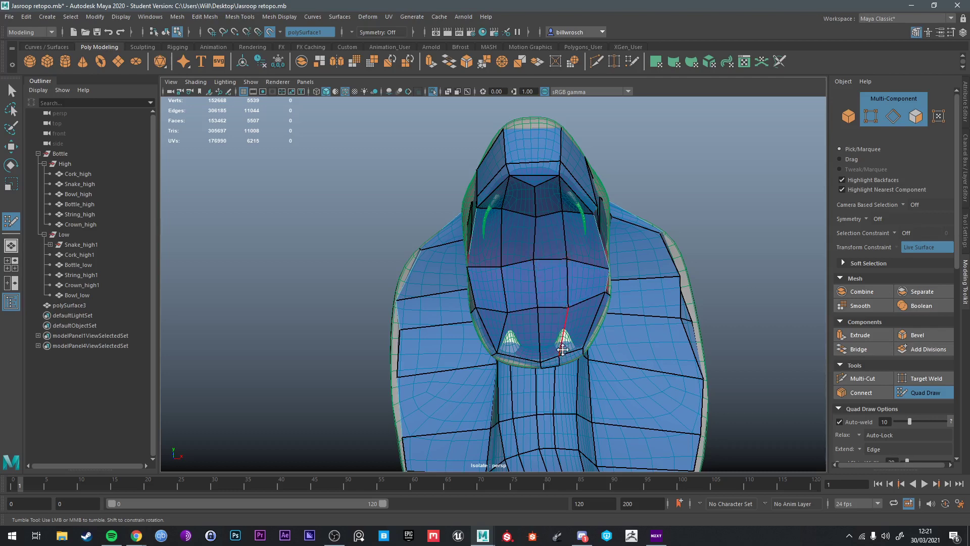
# Step: Delete the surplus edge loop vertices around the lower jaw's lip and underside
pyautogui.keyDown('alt'); pyautogui.moveTo(562, 349); pyautogui.dragTo(568, 376); pyautogui.keyUp('alt')
pyautogui.keyDown('alt'); pyautogui.moveTo(583, 360); pyautogui.dragTo(560, 348, button='right'); pyautogui.keyUp('alt')
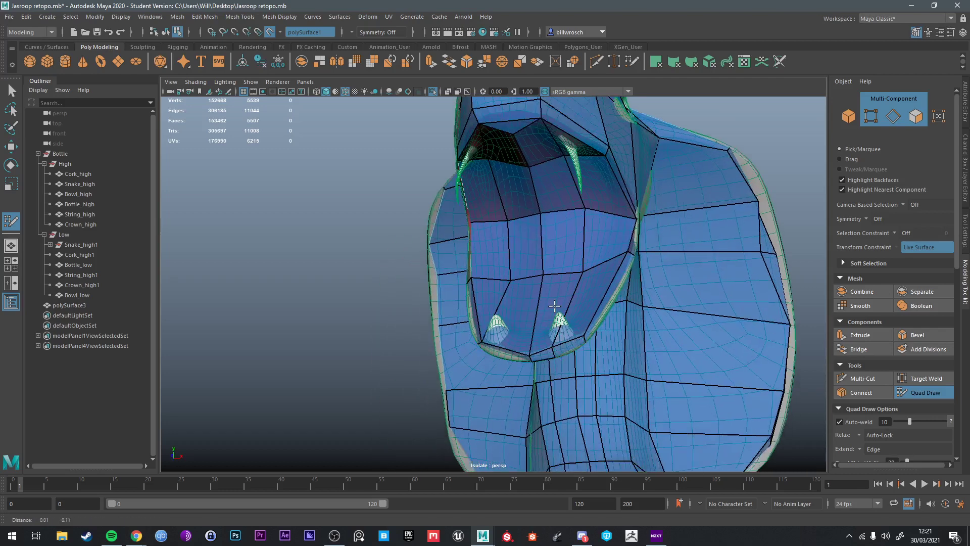
pyautogui.keyDown('alt'); pyautogui.moveTo(560, 348); pyautogui.dragTo(548, 310, button='middle'); pyautogui.keyUp('alt')
pyautogui.keyDown('ctrl'); pyautogui.keyDown('shift'); pyautogui.click(577, 303); pyautogui.keyUp('shift'); pyautogui.keyUp('ctrl')
pyautogui.keyDown('alt'); pyautogui.moveTo(578, 303); pyautogui.dragTo(532, 244); pyautogui.keyUp('alt')
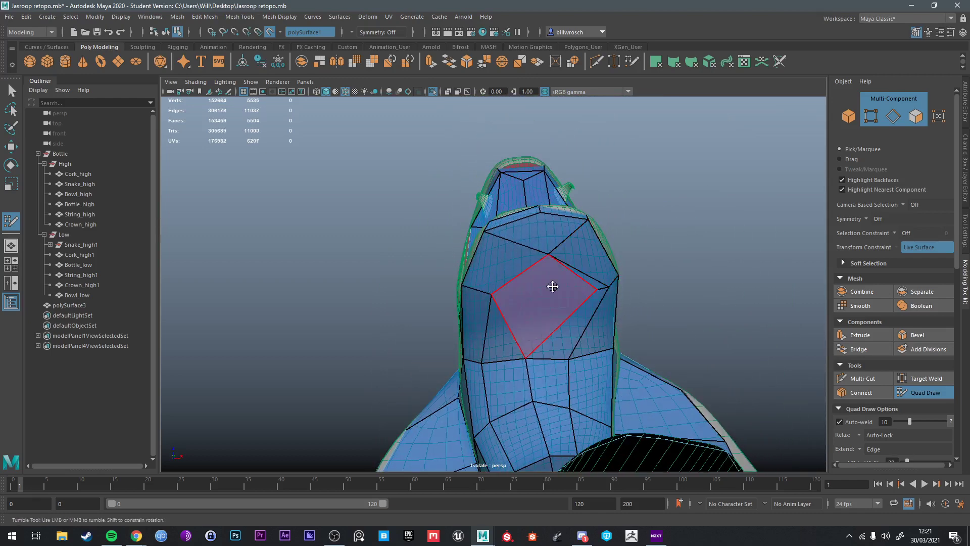
pyautogui.keyDown('ctrl'); pyautogui.keyDown('shift'); pyautogui.click(601, 288); pyautogui.keyUp('shift'); pyautogui.keyUp('ctrl')
# Step: Reposition and weld vertices on the lower jaw's underside to merge the extra edges into the centre line
pyautogui.keyDown('alt'); pyautogui.moveTo(597, 281); pyautogui.dragTo(514, 233); pyautogui.keyUp('alt')
pyautogui.keyDown('alt'); pyautogui.moveTo(565, 257); pyautogui.dragTo(551, 225); pyautogui.keyUp('alt')
pyautogui.moveTo(486, 230); pyautogui.dragTo(506, 235)
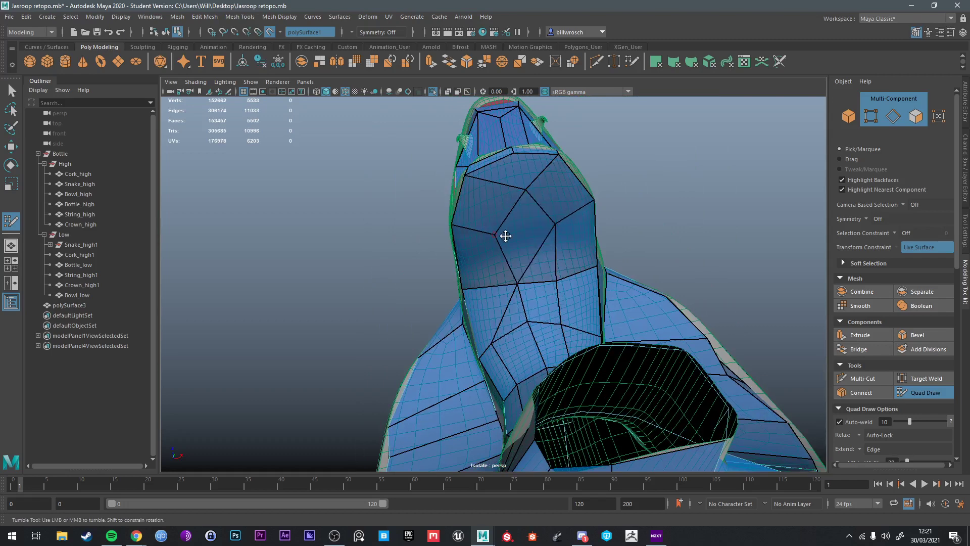
pyautogui.moveTo(550, 278); pyautogui.dragTo(518, 284)
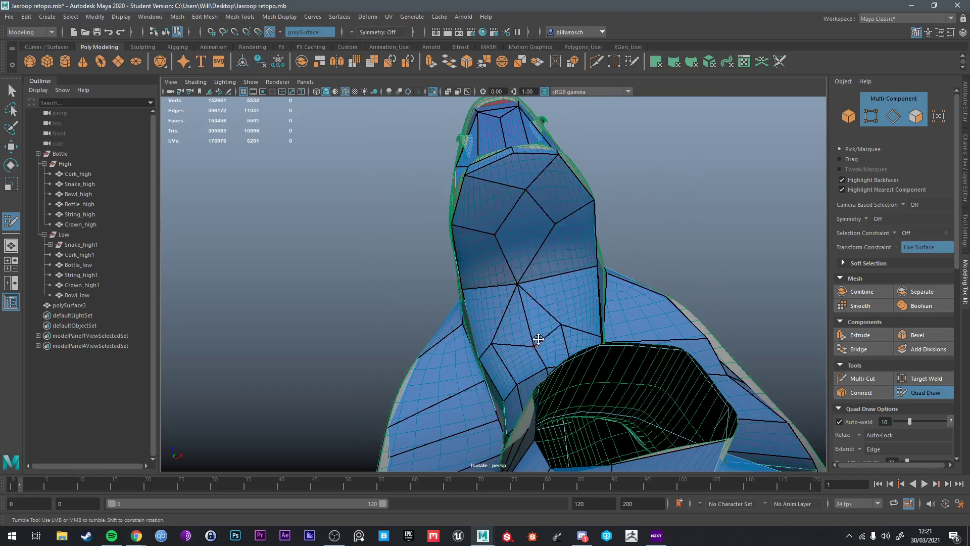
# Step: Weld and delete the extra edge loop vertices down the throat, leaving a single centre line
pyautogui.moveTo(537, 339)
pyautogui.keyDown('alt'); pyautogui.mouseDown()
pyautogui.moveTo(556, 318)
pyautogui.moveTo(523, 246)
pyautogui.mouseUp(); pyautogui.keyUp('alt')
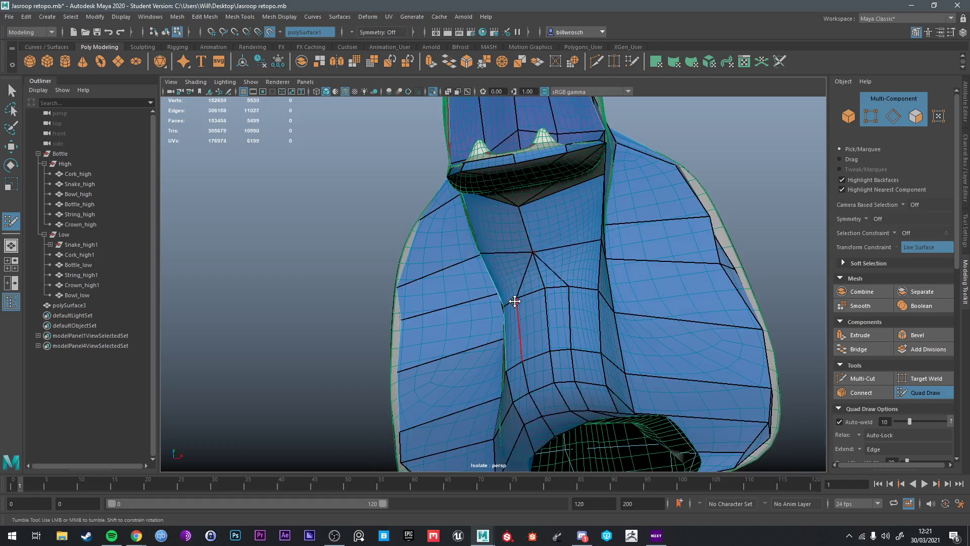
pyautogui.moveTo(515, 301)
pyautogui.mouseDown()
pyautogui.moveTo(541, 287)
pyautogui.moveTo(589, 347)
pyautogui.moveTo(502, 325)
pyautogui.moveTo(530, 319)
pyautogui.mouseUp()
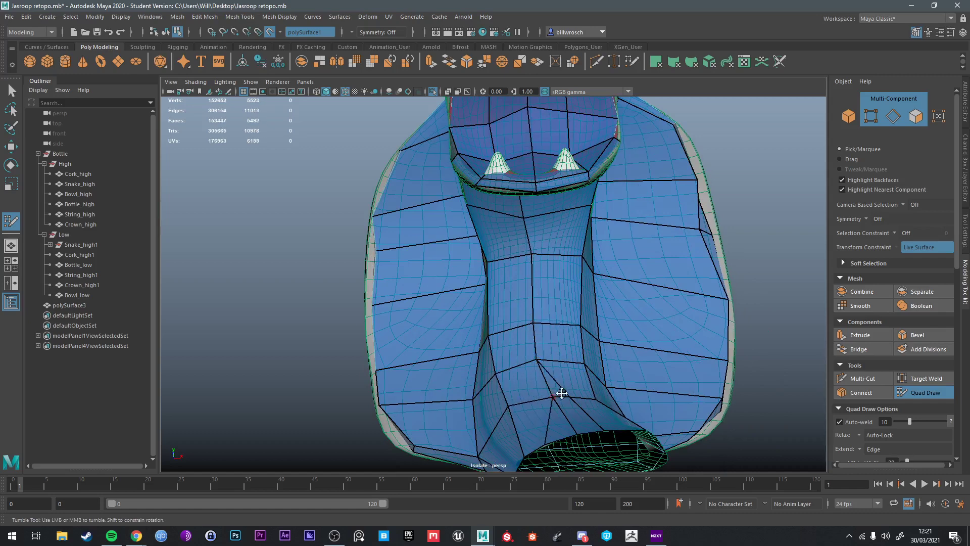
pyautogui.keyDown('alt'); pyautogui.moveTo(550, 404); pyautogui.dragTo(545, 381); pyautogui.keyUp('alt')
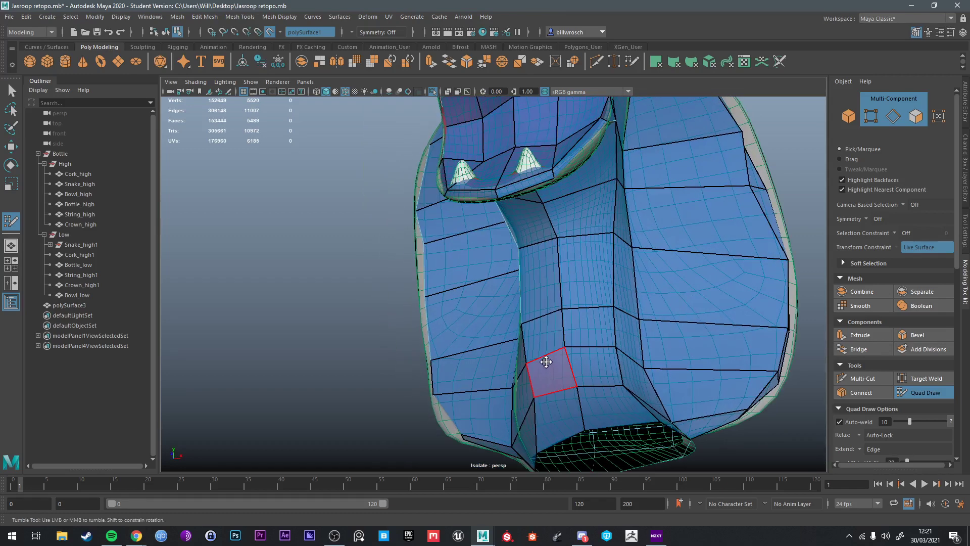
pyautogui.keyDown('ctrl'); pyautogui.keyDown('shift'); pyautogui.click(546, 381); pyautogui.keyUp('shift'); pyautogui.keyUp('ctrl')
pyautogui.keyDown('alt'); pyautogui.moveTo(550, 242); pyautogui.dragTo(507, 320); pyautogui.keyUp('alt')
pyautogui.keyDown('alt'); pyautogui.moveTo(507, 320); pyautogui.dragTo(477, 305, button='middle'); pyautogui.keyUp('alt')
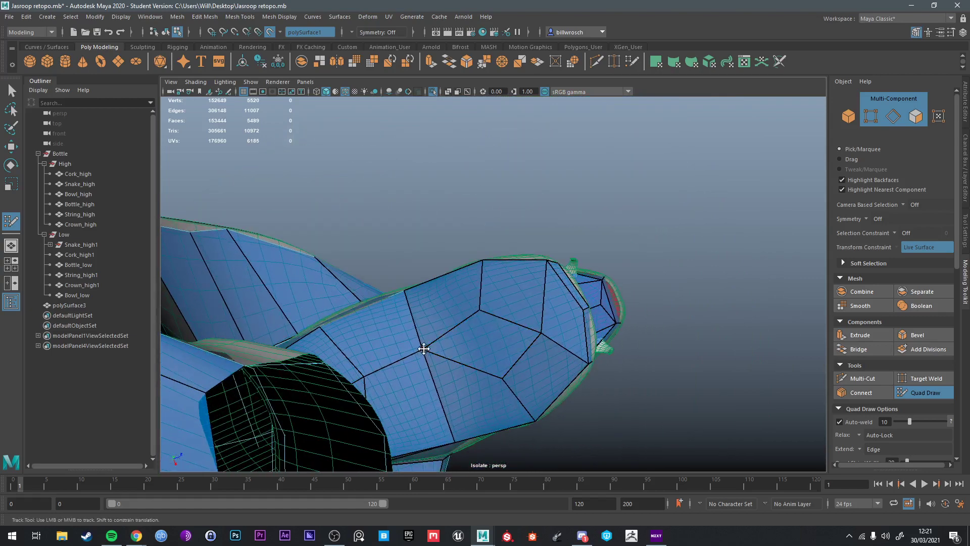
# Step: Insert a centre edge loop along the snout and over the top of the head to meet the mouth's centre line
pyautogui.keyDown('alt'); pyautogui.moveTo(457, 351); pyautogui.dragTo(511, 342); pyautogui.keyUp('alt')
pyautogui.keyDown('alt'); pyautogui.moveTo(511, 341); pyautogui.dragTo(524, 323, button='middle'); pyautogui.keyUp('alt')
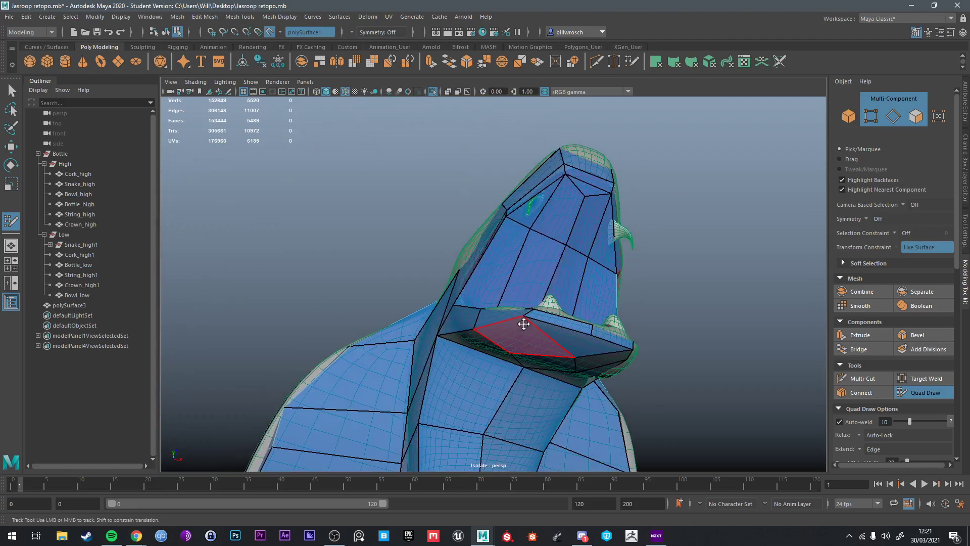
pyautogui.moveTo(533, 328)
pyautogui.keyDown('alt'); pyautogui.mouseDown()
pyautogui.moveTo(574, 352)
pyautogui.moveTo(641, 312)
pyautogui.mouseUp(); pyautogui.keyUp('alt')
pyautogui.keyDown('alt'); pyautogui.moveTo(641, 311); pyautogui.dragTo(604, 277, button='middle'); pyautogui.keyUp('alt')
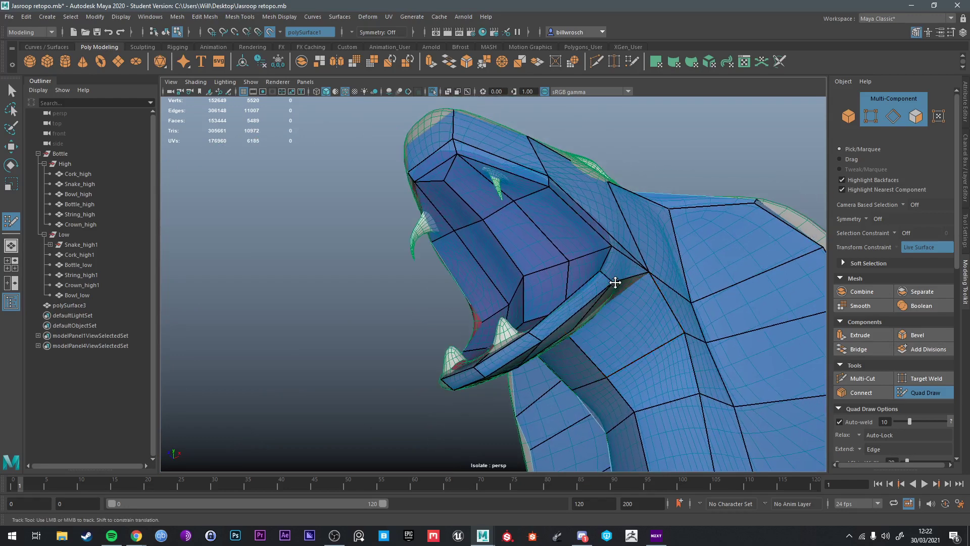
pyautogui.keyDown('alt'); pyautogui.moveTo(614, 283); pyautogui.dragTo(605, 329); pyautogui.keyUp('alt')
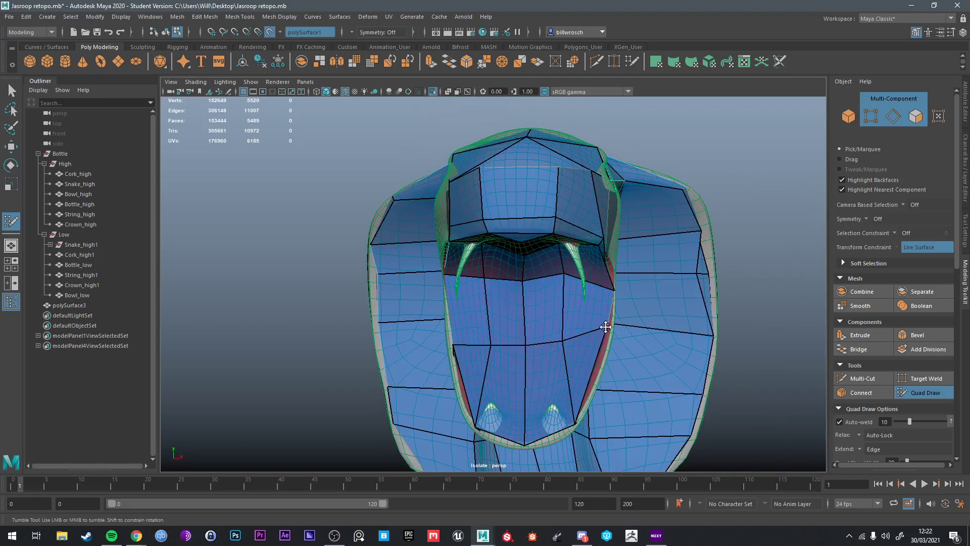
pyautogui.keyDown('alt'); pyautogui.moveTo(488, 345); pyautogui.dragTo(676, 296); pyautogui.keyUp('alt')
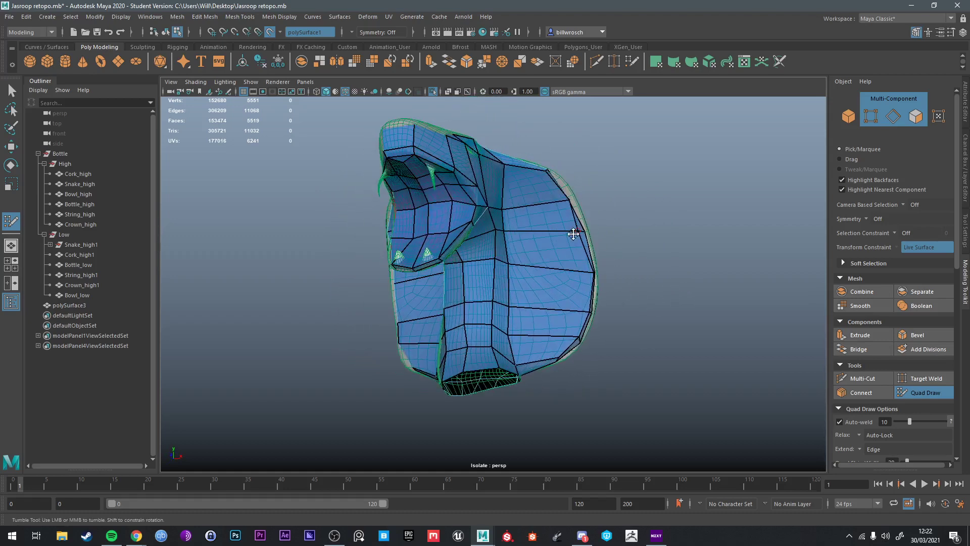
pyautogui.keyDown('alt'); pyautogui.moveTo(572, 233); pyautogui.dragTo(531, 260); pyautogui.keyUp('alt')
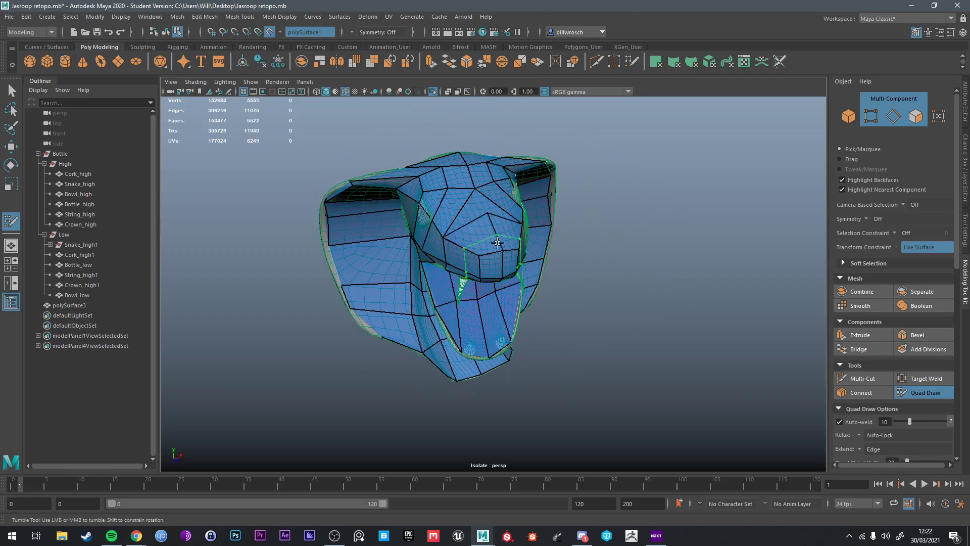
pyautogui.keyDown('alt'); pyautogui.moveTo(505, 238); pyautogui.dragTo(505, 244); pyautogui.keyUp('alt')
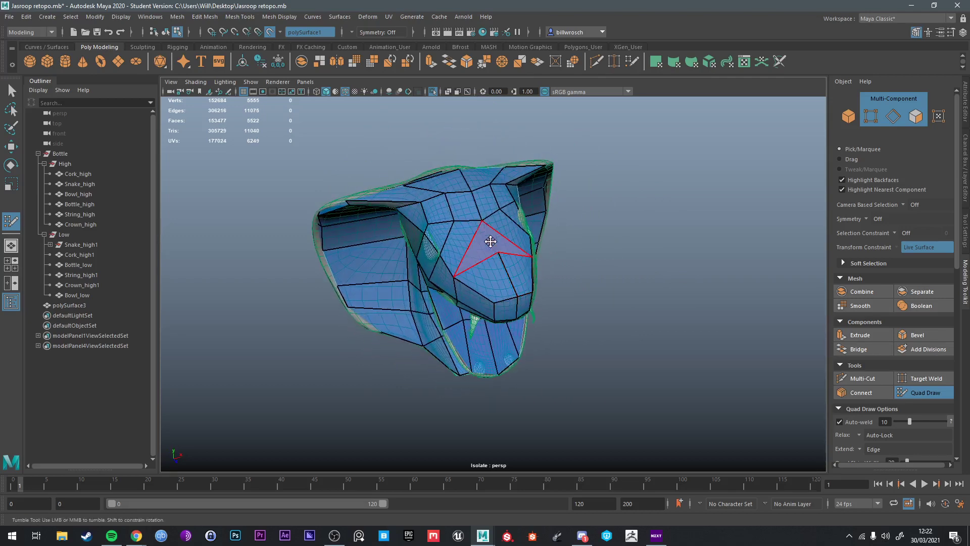
pyautogui.moveTo(486, 226)
pyautogui.keyDown('alt'); pyautogui.mouseDown()
pyautogui.moveTo(564, 248)
pyautogui.moveTo(644, 215)
pyautogui.moveTo(668, 235)
pyautogui.moveTo(504, 169)
pyautogui.moveTo(500, 278)
pyautogui.moveTo(495, 214)
pyautogui.mouseUp(); pyautogui.keyUp('alt')
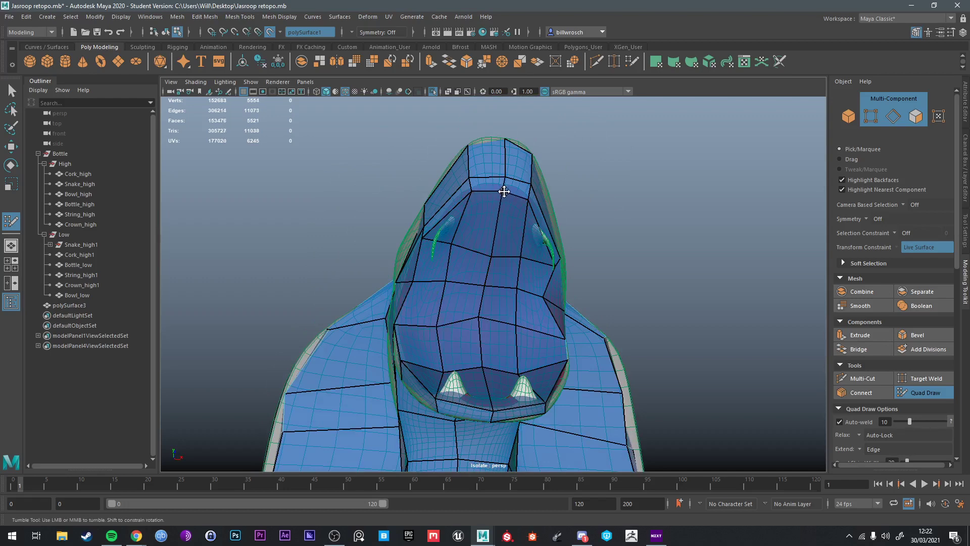
pyautogui.keyDown('alt'); pyautogui.moveTo(504, 191); pyautogui.dragTo(493, 328); pyautogui.keyUp('alt')
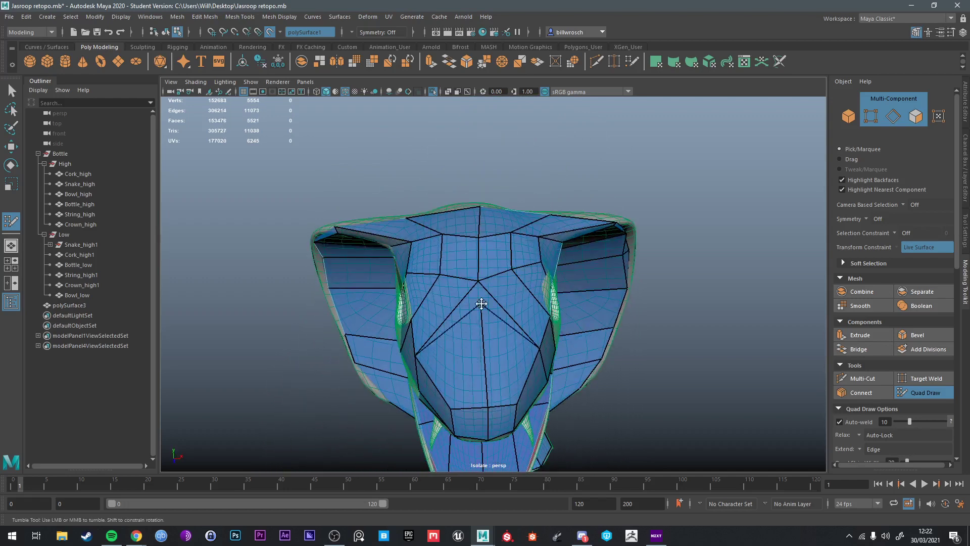
# Step: Delete surplus vertices on top of the head and along the upper jaw, and fill the resulting gap with a new face
pyautogui.keyDown('ctrl'); pyautogui.keyDown('shift'); pyautogui.click(479, 284); pyautogui.keyUp('shift'); pyautogui.keyUp('ctrl')
pyautogui.moveTo(479, 284)
pyautogui.keyDown('alt'); pyautogui.mouseDown()
pyautogui.moveTo(511, 340)
pyautogui.moveTo(536, 354)
pyautogui.moveTo(552, 284)
pyautogui.moveTo(522, 237)
pyautogui.moveTo(584, 222)
pyautogui.moveTo(465, 282)
pyautogui.mouseUp(); pyautogui.keyUp('alt')
pyautogui.keyDown('shift'); pyautogui.click(520, 334); pyautogui.keyUp('shift')
pyautogui.keyDown('ctrl'); pyautogui.keyDown('shift'); pyautogui.click(552, 220); pyautogui.keyUp('shift'); pyautogui.keyUp('ctrl')
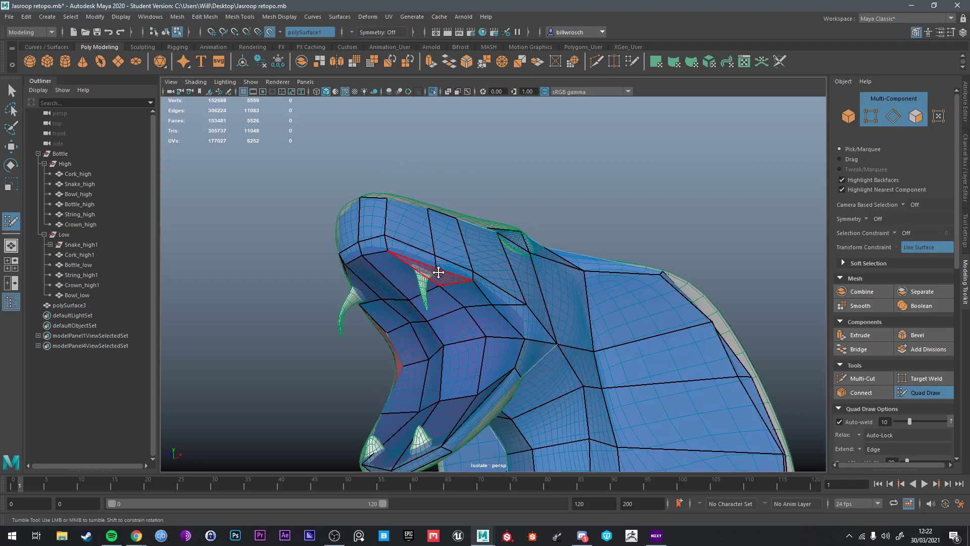
pyautogui.keyDown('ctrl'); pyautogui.keyDown('shift'); pyautogui.click(388, 253); pyautogui.keyUp('shift'); pyautogui.keyUp('ctrl')
pyautogui.moveTo(388, 253)
pyautogui.keyDown('alt'); pyautogui.mouseDown()
pyautogui.moveTo(417, 264)
pyautogui.moveTo(454, 329)
pyautogui.moveTo(477, 309)
pyautogui.moveTo(498, 328)
pyautogui.moveTo(504, 304)
pyautogui.moveTo(530, 333)
pyautogui.moveTo(535, 318)
pyautogui.mouseUp(); pyautogui.keyUp('alt')
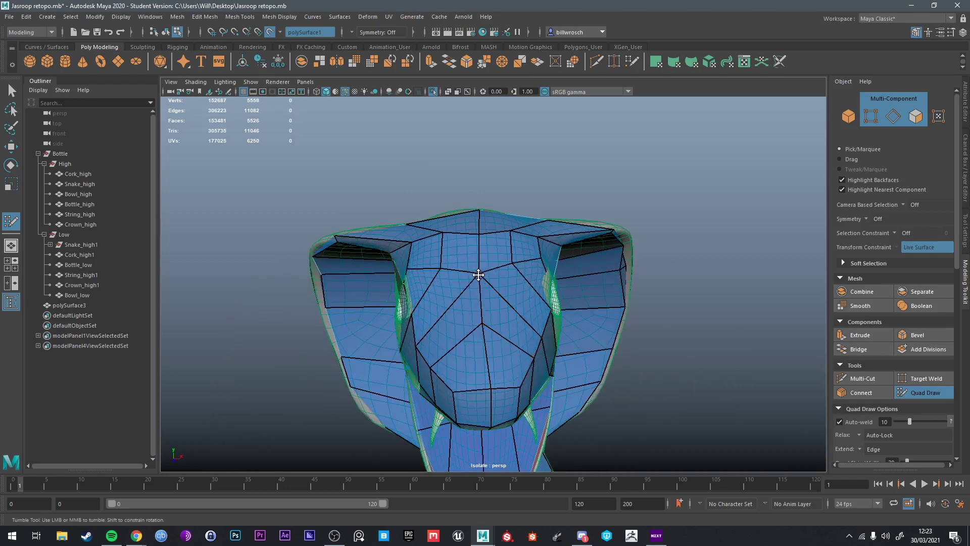
# Step: Leave Quad Draw, select the low-poly head in object mode, bring back the full scene and turn off the live surface
pyautogui.moveTo(562, 325)
pyautogui.keyDown('alt'); pyautogui.mouseDown()
pyautogui.moveTo(514, 288)
pyautogui.moveTo(502, 311)
pyautogui.moveTo(565, 308)
pyautogui.mouseUp(); pyautogui.keyUp('alt')
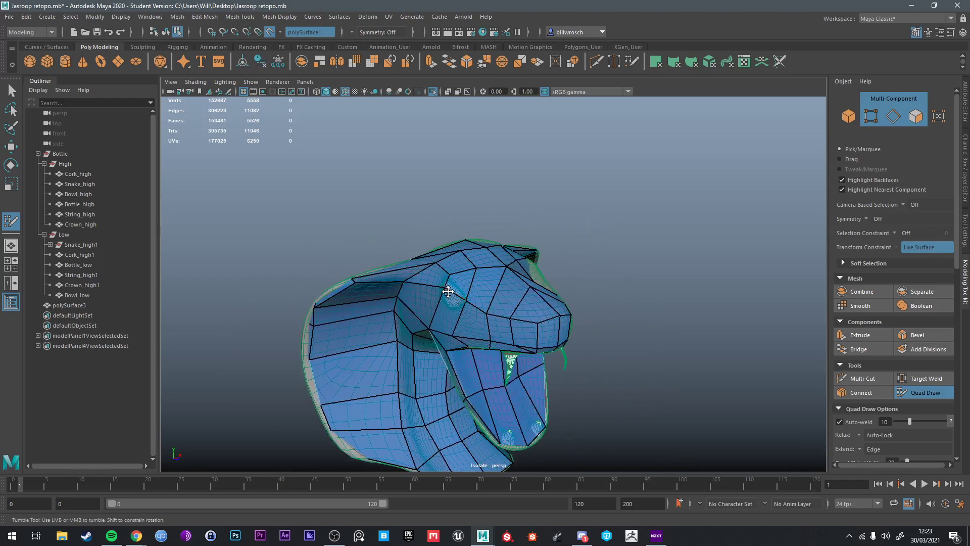
pyautogui.keyDown('alt'); pyautogui.moveTo(463, 303); pyautogui.dragTo(495, 318); pyautogui.keyUp('alt')
pyautogui.scroll(-3, 528, 305)
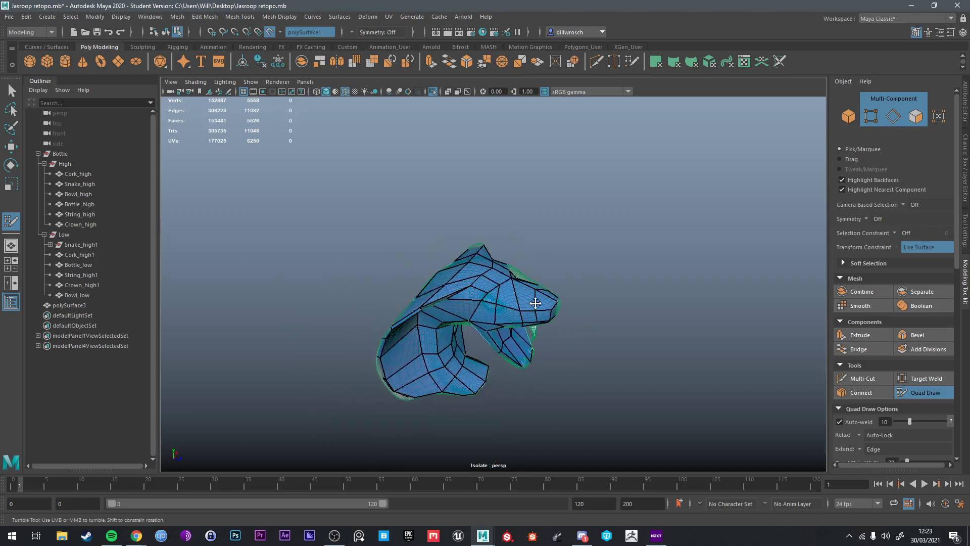
pyautogui.press('q')
pyautogui.moveTo(509, 256)
pyautogui.mouseDown(button='right')
pyautogui.moveTo(530, 275)
pyautogui.moveTo(559, 244)
pyautogui.mouseUp(button='right')
pyautogui.scroll(-1, 581, 281)
pyautogui.keyDown('alt'); pyautogui.moveTo(581, 283); pyautogui.dragTo(454, 305); pyautogui.keyUp('alt')
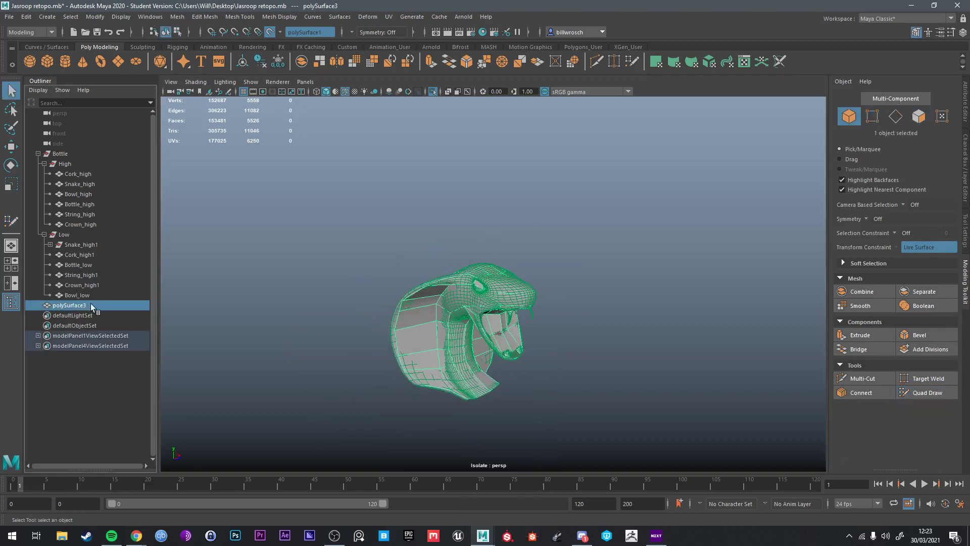
pyautogui.hotkey('ctrl', '1')
pyautogui.hotkey('ctrl', '1')
pyautogui.keyDown('alt'); pyautogui.moveTo(649, 281); pyautogui.dragTo(568, 332); pyautogui.keyUp('alt')
pyautogui.hotkey('ctrl', '1')
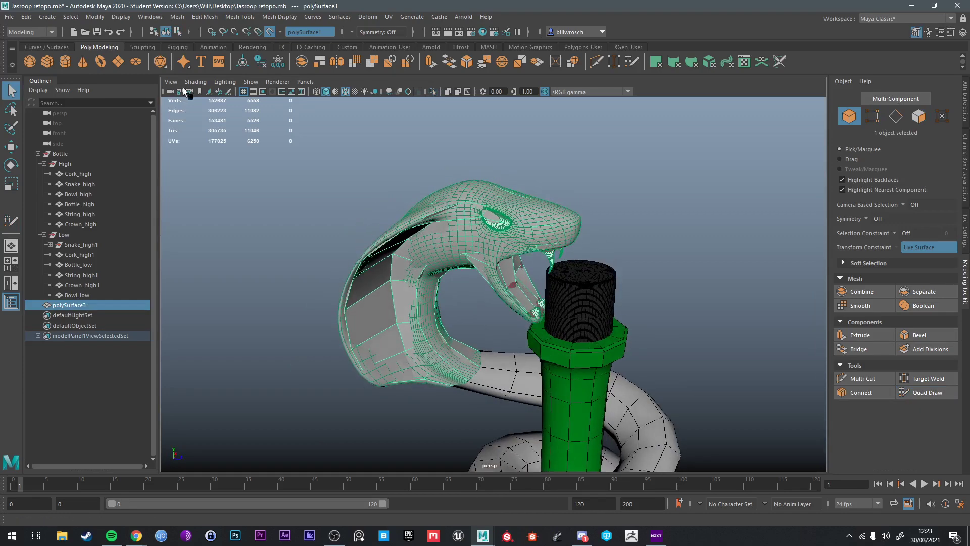
pyautogui.click(269, 32)
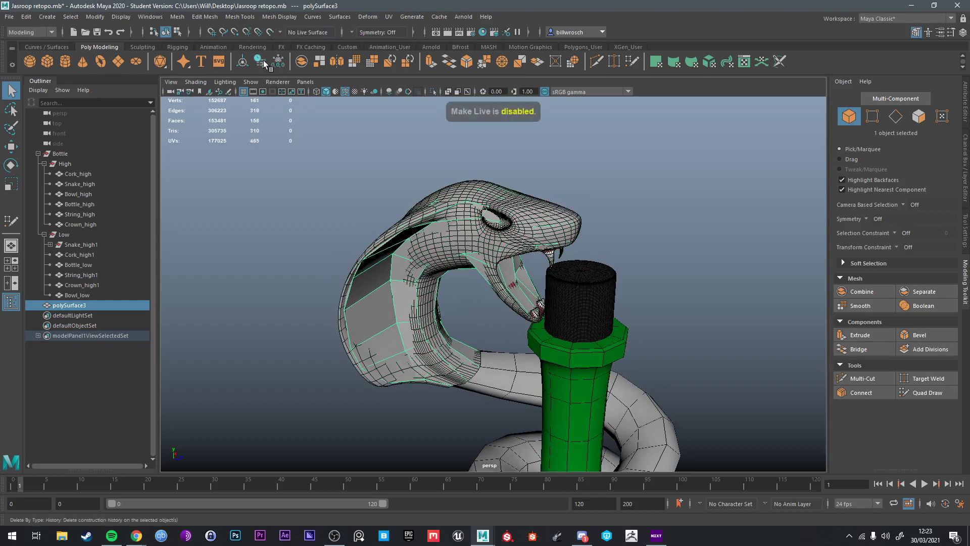
# Step: Isolate the low-poly head together with the snake's coiled body and combine them into one mesh
pyautogui.hotkey('ctrl', '1')
pyautogui.hotkey('ctrl', '1')
pyautogui.keyDown('shift'); pyautogui.click(496, 373); pyautogui.keyUp('shift')
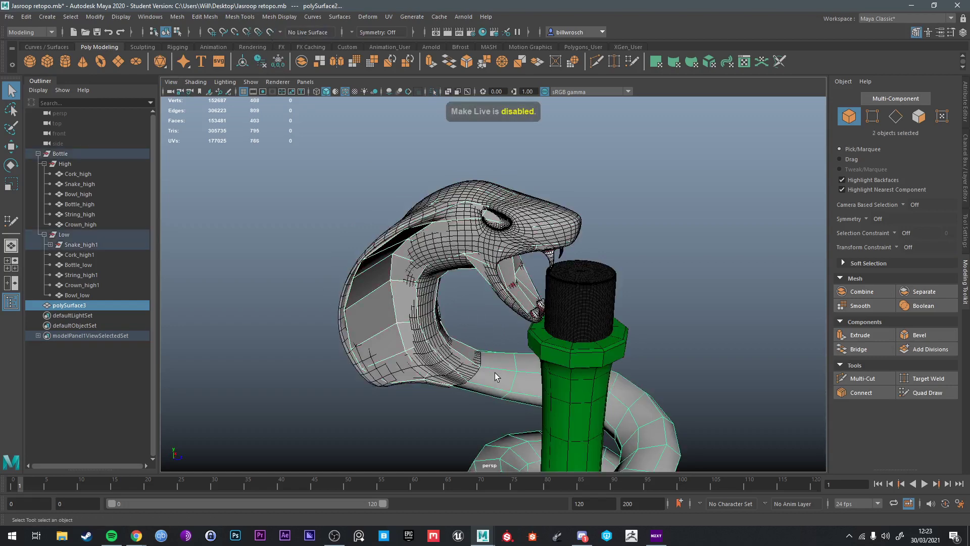
pyautogui.hotkey('ctrl', '1')
pyautogui.keyDown('alt'); pyautogui.moveTo(495, 373); pyautogui.dragTo(589, 303); pyautogui.keyUp('alt')
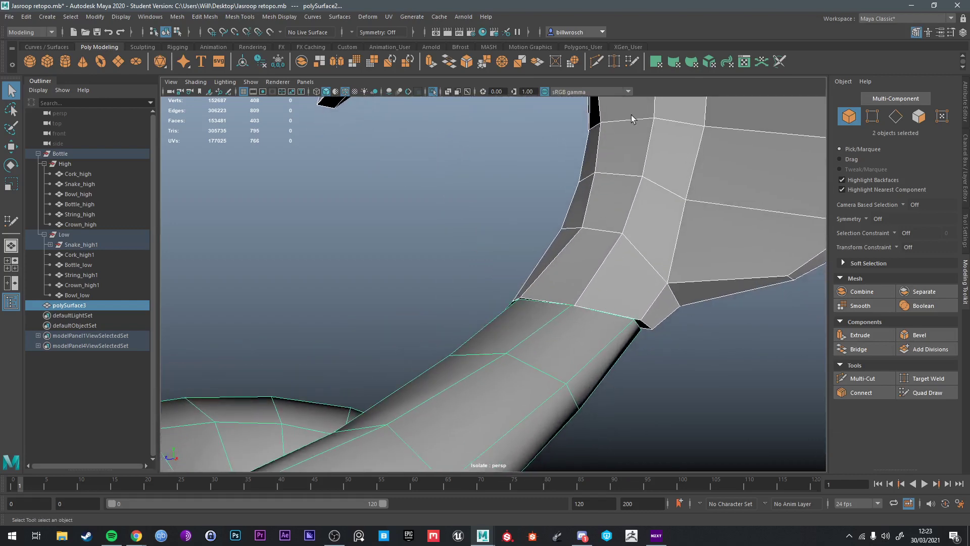
pyautogui.scroll(-5, 634, 264)
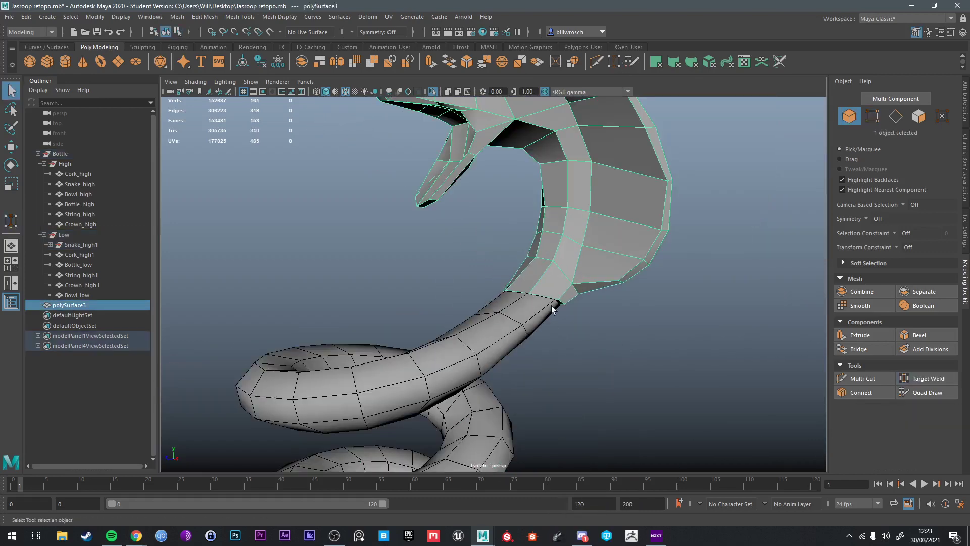
pyautogui.click(177, 17)
pyautogui.click(188, 44)
pyautogui.scroll(5, 556, 250)
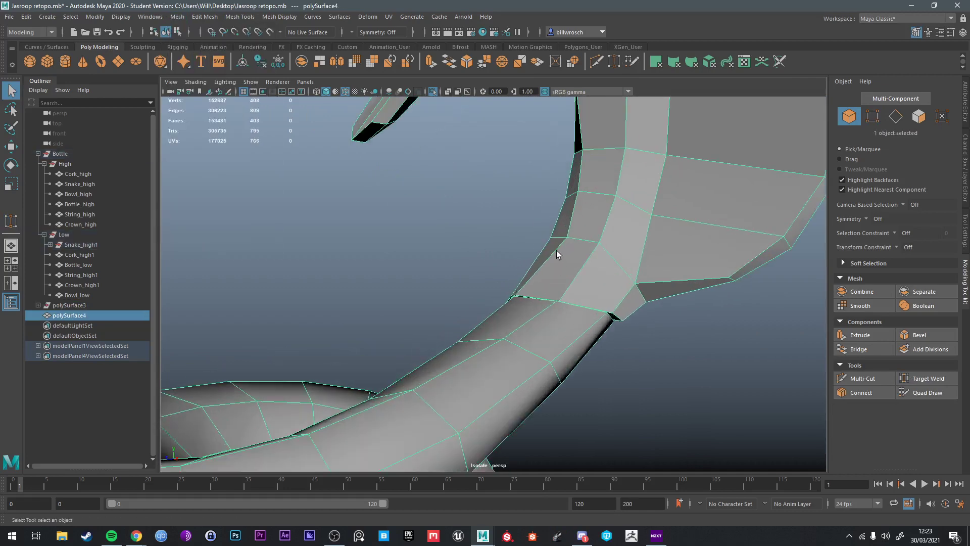
# Step: Target Weld the vertices around the neck opening to the matching vertices at the end of the snake's body
pyautogui.click(613, 62)
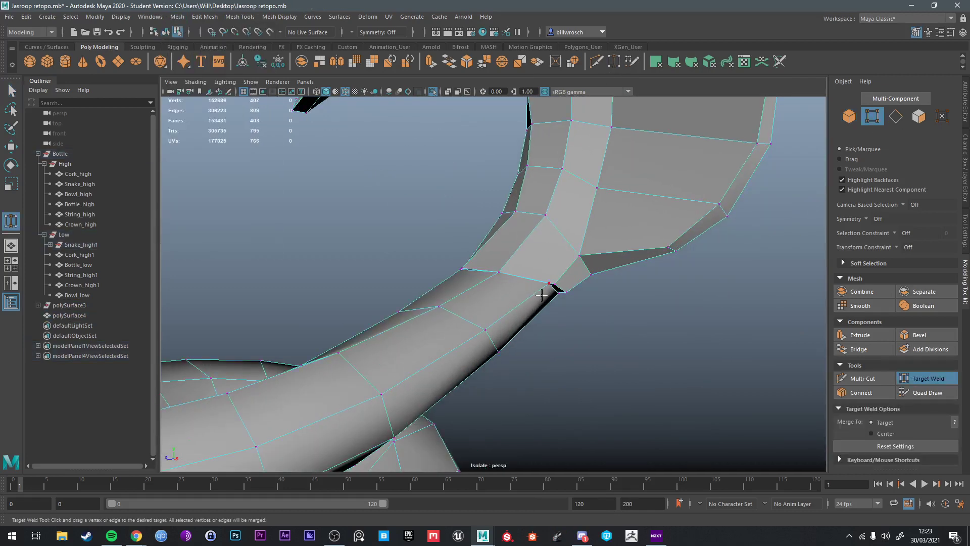
pyautogui.keyDown('alt'); pyautogui.moveTo(542, 296); pyautogui.dragTo(500, 267); pyautogui.keyUp('alt')
pyautogui.scroll(3, 542, 225)
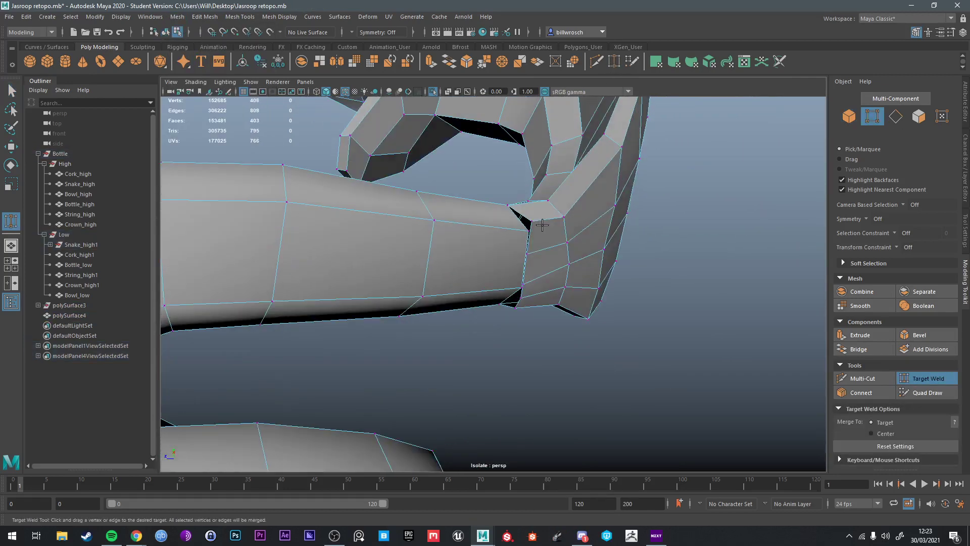
pyautogui.keyDown('alt'); pyautogui.moveTo(571, 238); pyautogui.dragTo(528, 261); pyautogui.keyUp('alt')
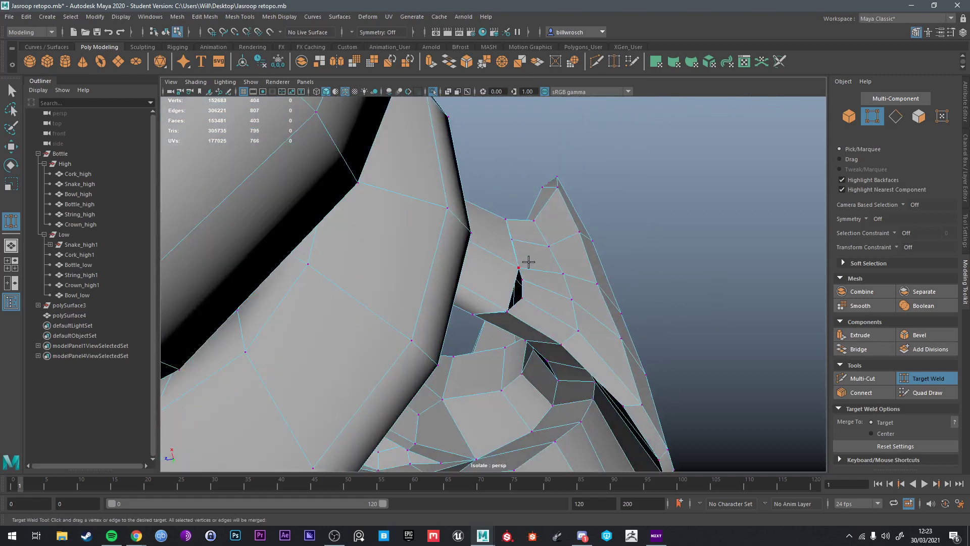
pyautogui.keyDown('alt'); pyautogui.moveTo(511, 312); pyautogui.dragTo(549, 269); pyautogui.keyUp('alt')
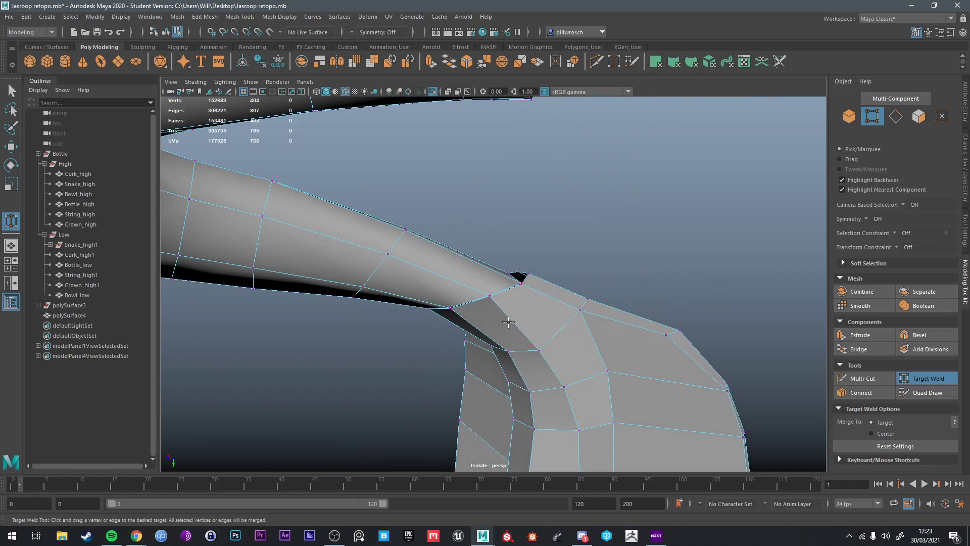
pyautogui.keyDown('alt'); pyautogui.moveTo(508, 322); pyautogui.dragTo(513, 290); pyautogui.keyUp('alt')
pyautogui.scroll(5, 512, 293)
pyautogui.moveTo(393, 295); pyautogui.dragTo(402, 303)
pyautogui.keyDown('alt'); pyautogui.moveTo(404, 298); pyautogui.dragTo(596, 217); pyautogui.keyUp('alt')
pyautogui.keyDown('alt'); pyautogui.moveTo(596, 217); pyautogui.dragTo(558, 313, button='middle'); pyautogui.keyUp('alt')
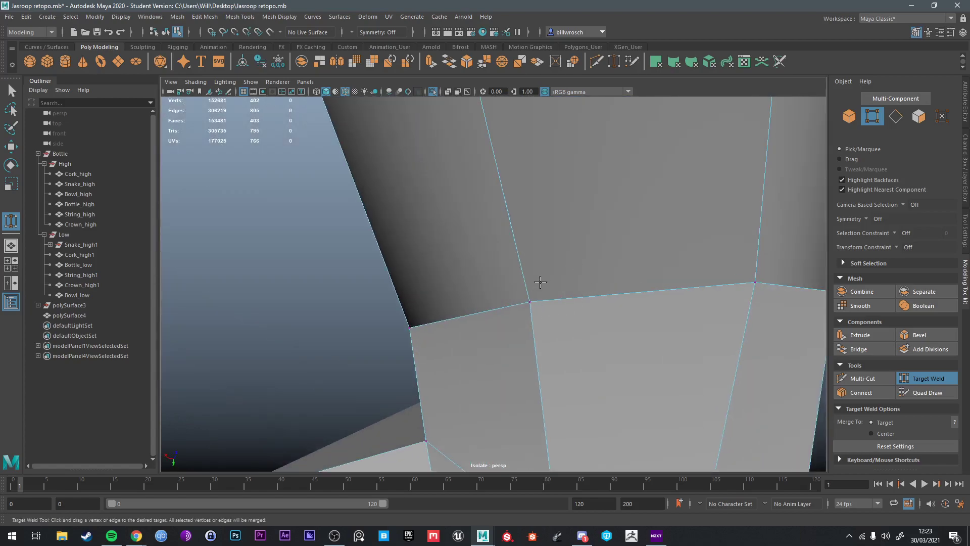
pyautogui.scroll(-5, 540, 281)
pyautogui.keyDown('alt'); pyautogui.moveTo(540, 282); pyautogui.dragTo(527, 250); pyautogui.keyUp('alt')
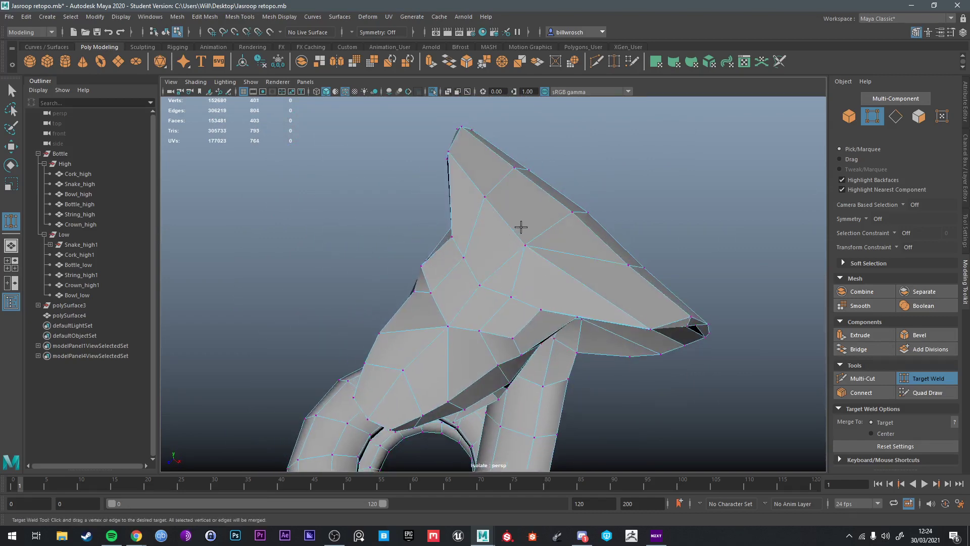
# Step: Weld a stray vertex on the hood and delete the surplus edge loop across the snake's head and hood
pyautogui.keyDown('alt'); pyautogui.moveTo(532, 239); pyautogui.dragTo(526, 210); pyautogui.keyUp('alt')
pyautogui.press('q')
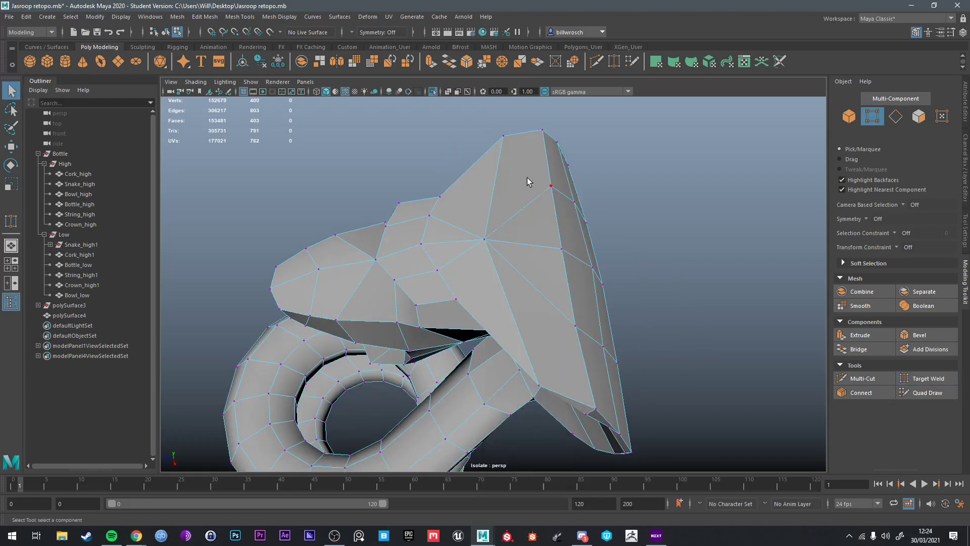
pyautogui.press('Delete')
pyautogui.keyDown('alt'); pyautogui.moveTo(533, 274); pyautogui.dragTo(547, 202); pyautogui.keyUp('alt')
# Step: Target Weld the remaining loose vertex at the neck joint and return to object mode
pyautogui.click(614, 61)
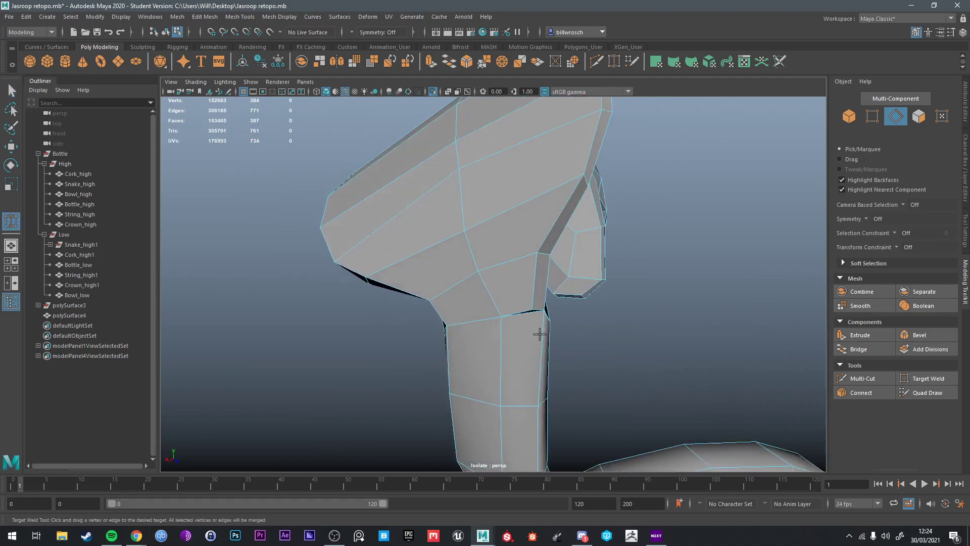
pyautogui.keyDown('alt'); pyautogui.moveTo(537, 331); pyautogui.dragTo(504, 261); pyautogui.keyUp('alt')
pyautogui.moveTo(504, 260); pyautogui.dragTo(463, 257, button='right')
pyautogui.moveTo(520, 288); pyautogui.dragTo(532, 288)
pyautogui.press('q')
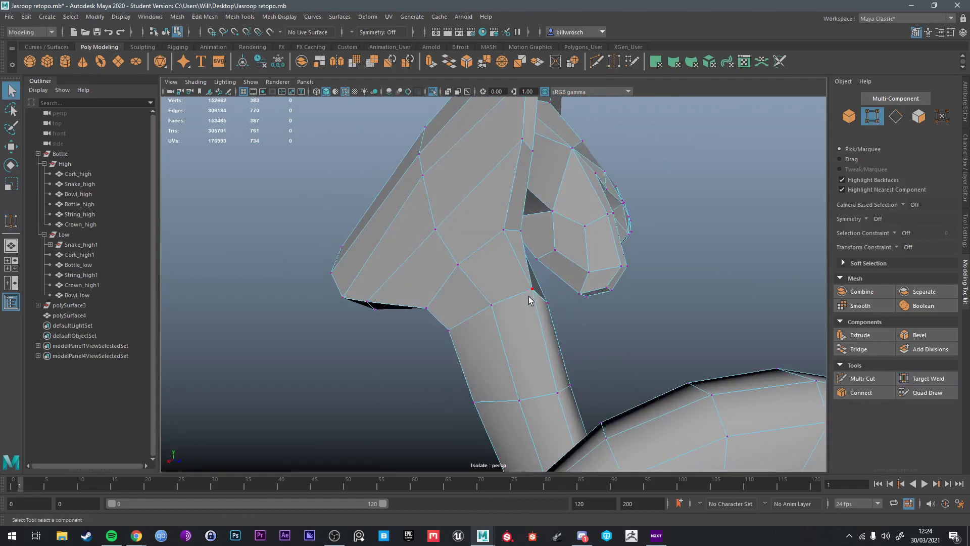
pyautogui.press('F8')
# Step: Select the combined snake mesh and delete its construction history
pyautogui.keyDown('alt'); pyautogui.moveTo(567, 242); pyautogui.dragTo(554, 263); pyautogui.keyUp('alt')
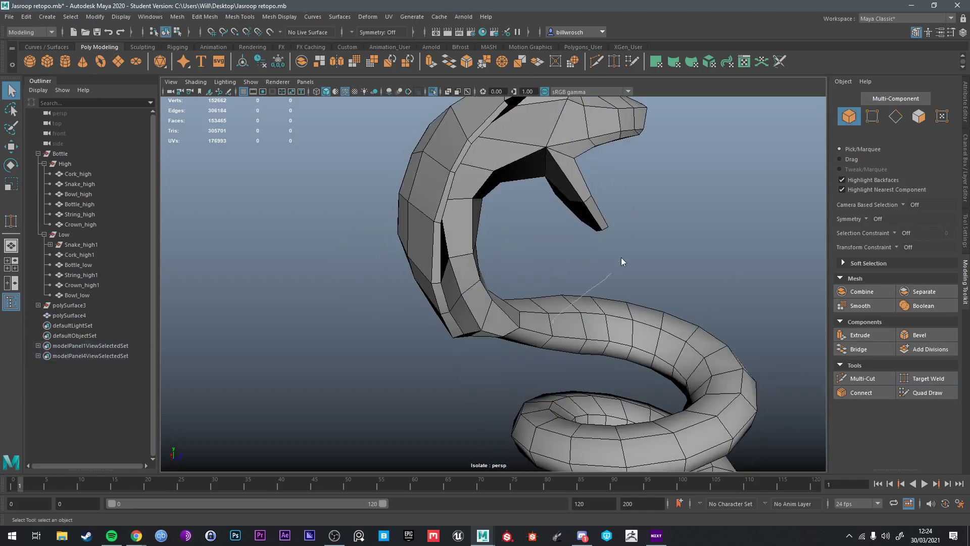
pyautogui.moveTo(620, 257); pyautogui.dragTo(626, 252, button='right')
pyautogui.scroll(-4, 624, 303)
pyautogui.keyDown('alt'); pyautogui.moveTo(616, 336); pyautogui.dragTo(575, 313); pyautogui.keyUp('alt')
pyautogui.moveTo(522, 210); pyautogui.dragTo(548, 197, button='right')
pyautogui.click(505, 197)
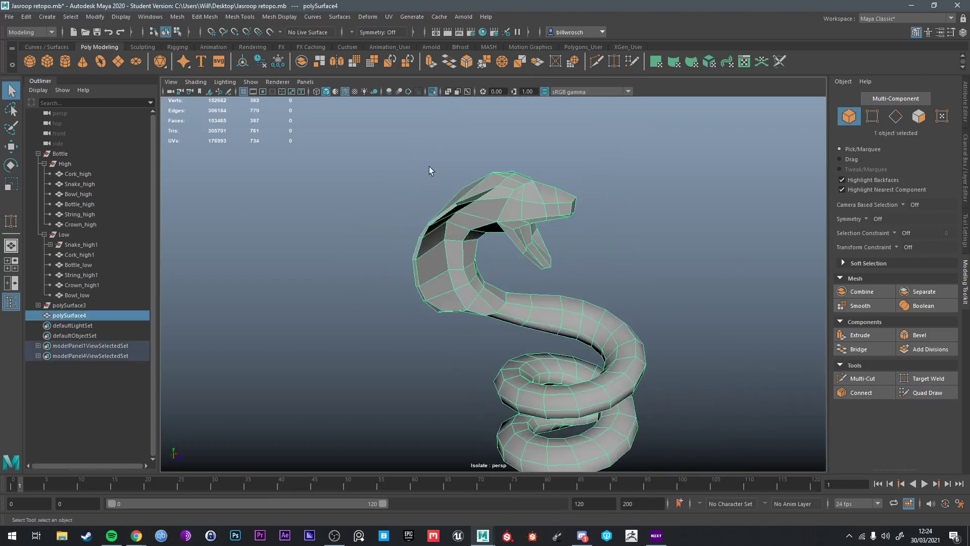
pyautogui.click(275, 66)
# Step: Soften the edges of the combined snake mesh and check its shading from several sides
pyautogui.click(280, 18)
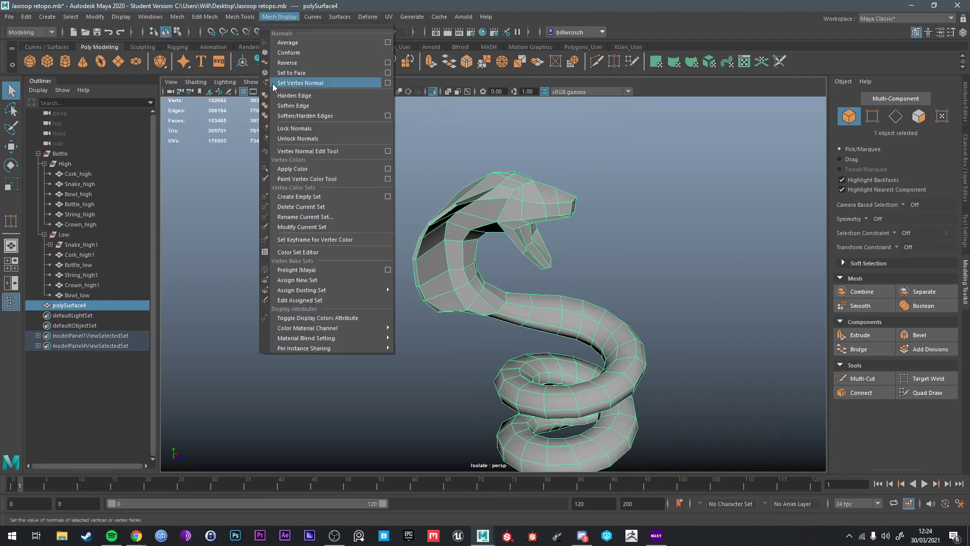
pyautogui.click(294, 106)
pyautogui.click(626, 186)
pyautogui.keyDown('alt'); pyautogui.moveTo(628, 196); pyautogui.dragTo(504, 250); pyautogui.keyUp('alt')
pyautogui.scroll(-3, 559, 222)
pyautogui.moveTo(504, 236); pyautogui.dragTo(542, 208, button='right')
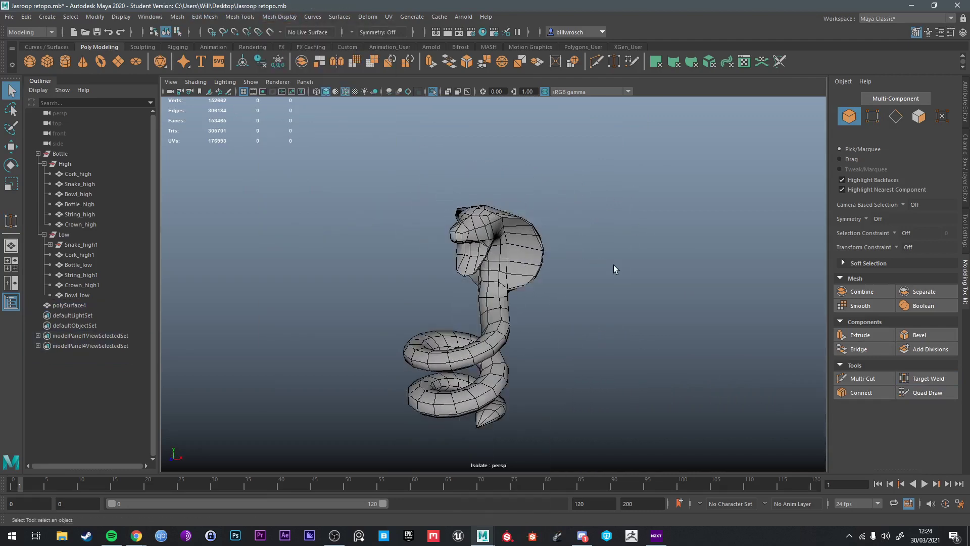
pyautogui.click(532, 266)
pyautogui.keyDown('alt'); pyautogui.moveTo(532, 266); pyautogui.dragTo(520, 282); pyautogui.keyUp('alt')
pyautogui.scroll(5, 546, 243)
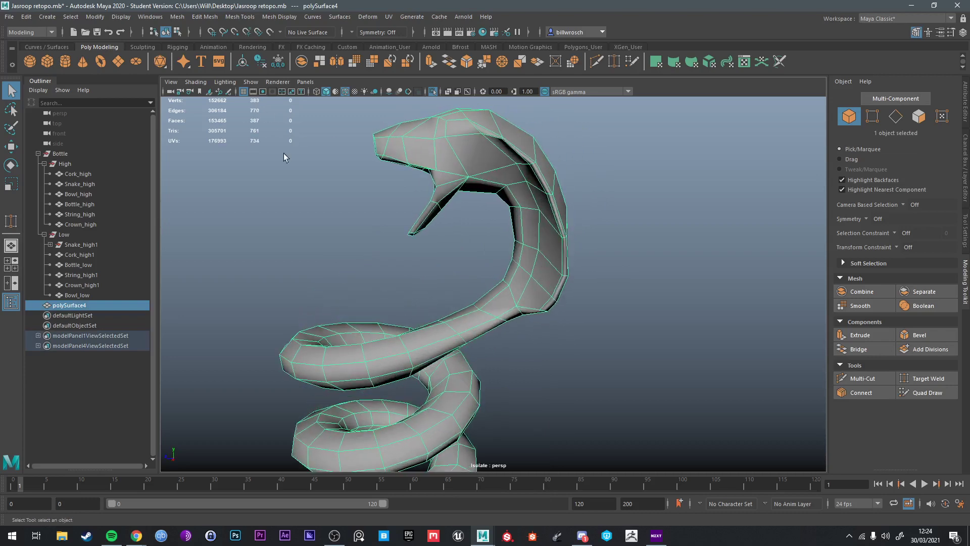
# Step: Examine the low-poly snake in isolation and in place with the rest of the bottle scene
pyautogui.keyDown('alt'); pyautogui.moveTo(415, 214); pyautogui.dragTo(562, 231); pyautogui.keyUp('alt')
pyautogui.scroll(-5, 509, 197)
pyautogui.hotkey('ctrl', '1')
pyautogui.hotkey('ctrl', '1')
pyautogui.scroll(3, 497, 228)
pyautogui.hotkey('ctrl', '1')
pyautogui.scroll(3, 483, 182)
pyautogui.hotkey('ctrl', '1')
pyautogui.scroll(-4, 531, 169)
pyautogui.keyDown('alt'); pyautogui.moveTo(563, 232); pyautogui.dragTo(562, 214, button='middle'); pyautogui.keyUp('alt')
pyautogui.keyDown('alt'); pyautogui.moveTo(561, 214); pyautogui.dragTo(433, 259); pyautogui.keyUp('alt')
# Step: Select the dense original snake head in the full scene, isolate it and frame its open mouth and fangs
pyautogui.hotkey('ctrl', '1')
pyautogui.scroll(3, 429, 262)
pyautogui.scroll(3, 433, 258)
pyautogui.click(393, 135)
pyautogui.scroll(-4, 416, 175)
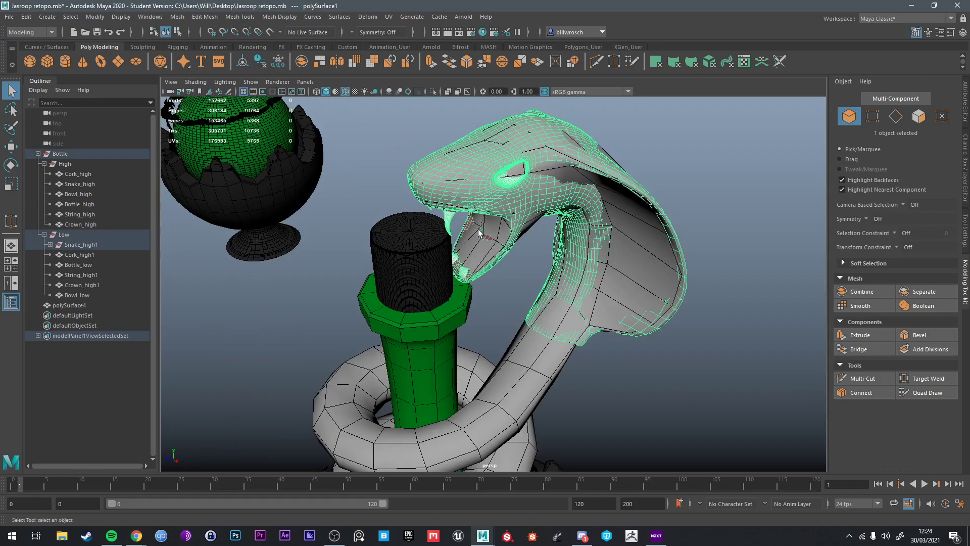
pyautogui.hotkey('ctrl', '1')
pyautogui.keyDown('alt'); pyautogui.moveTo(435, 232); pyautogui.dragTo(516, 289); pyautogui.keyUp('alt')
pyautogui.scroll(5, 515, 289)
pyautogui.keyDown('alt'); pyautogui.moveTo(515, 289); pyautogui.dragTo(510, 225, button='middle'); pyautogui.keyUp('alt')
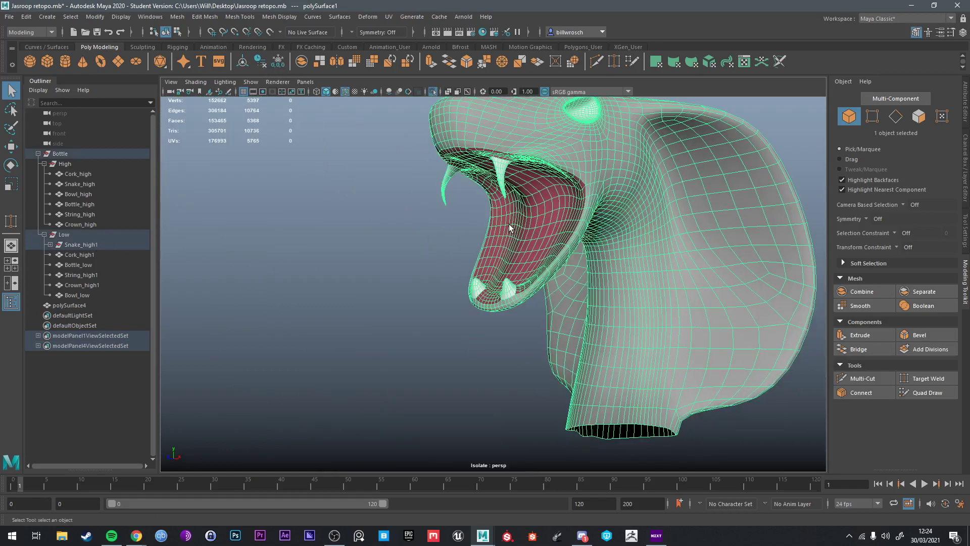
# Step: Delete the face loops surrounding the two upper fangs in the roof of the snake's mouth
pyautogui.keyDown('alt'); pyautogui.moveTo(514, 187); pyautogui.dragTo(522, 245, button='middle'); pyautogui.keyUp('alt')
pyautogui.scroll(4, 520, 243)
pyautogui.moveTo(529, 168); pyautogui.dragTo(530, 198, button='right')
pyautogui.keyDown('alt'); pyautogui.moveTo(531, 200); pyautogui.dragTo(539, 230); pyautogui.keyUp('alt')
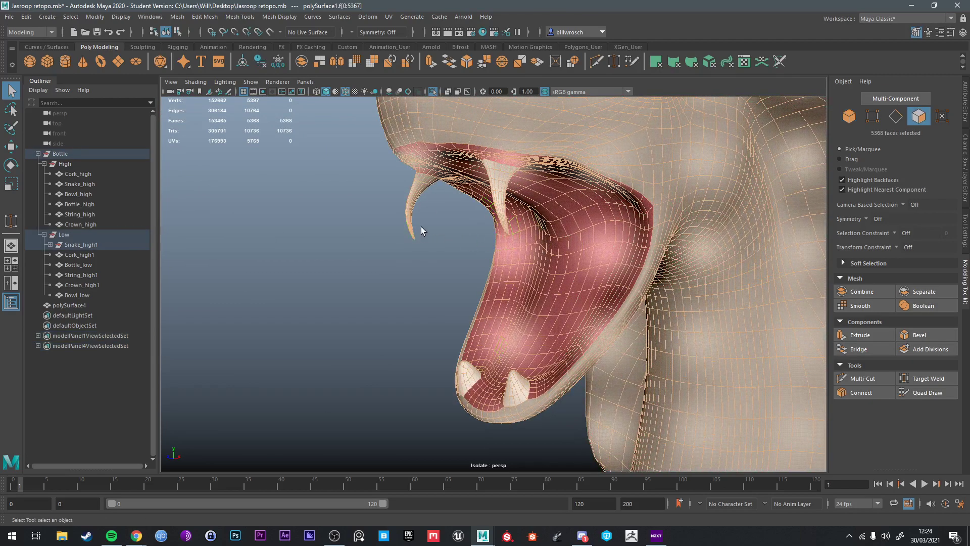
pyautogui.scroll(-3, 454, 197)
pyautogui.moveTo(457, 195)
pyautogui.keyDown('alt'); pyautogui.mouseDown()
pyautogui.moveTo(525, 282)
pyautogui.moveTo(459, 303)
pyautogui.moveTo(490, 253)
pyautogui.moveTo(433, 185)
pyautogui.moveTo(449, 190)
pyautogui.mouseUp(); pyautogui.keyUp('alt')
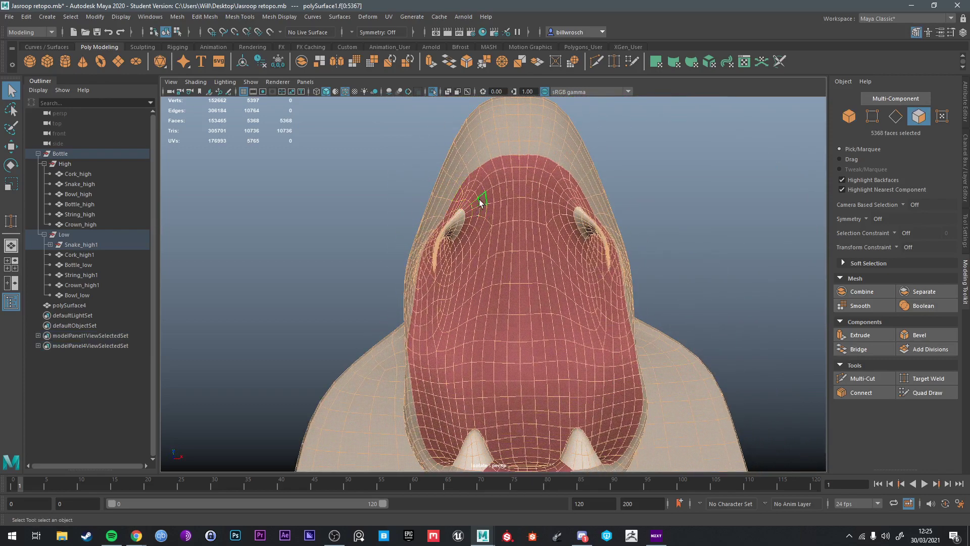
pyautogui.click(481, 205)
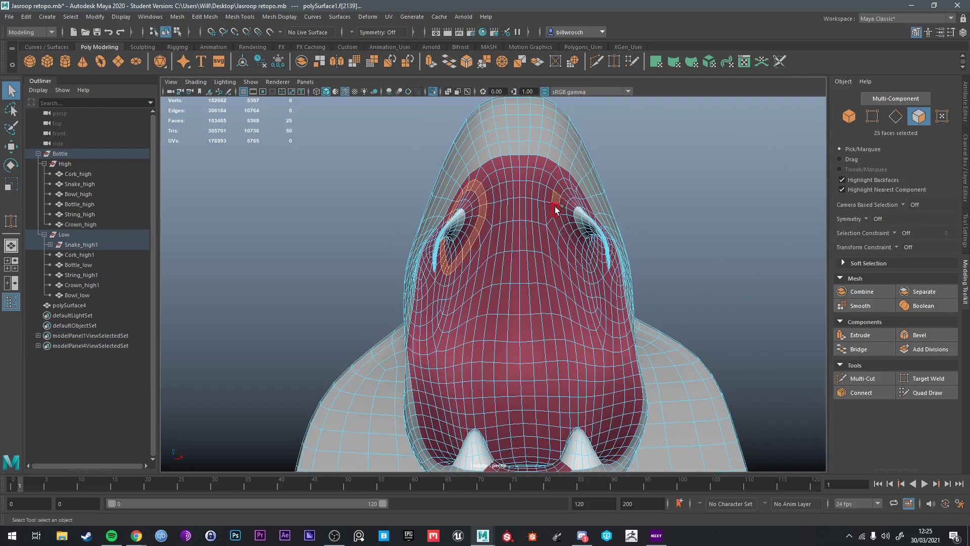
pyautogui.scroll(-3, 557, 279)
pyautogui.keyDown('alt'); pyautogui.moveTo(557, 279); pyautogui.dragTo(457, 364); pyautogui.keyUp('alt')
pyautogui.scroll(4, 457, 363)
pyautogui.keyDown('alt'); pyautogui.moveTo(457, 363); pyautogui.dragTo(439, 277, button='middle'); pyautogui.keyUp('alt')
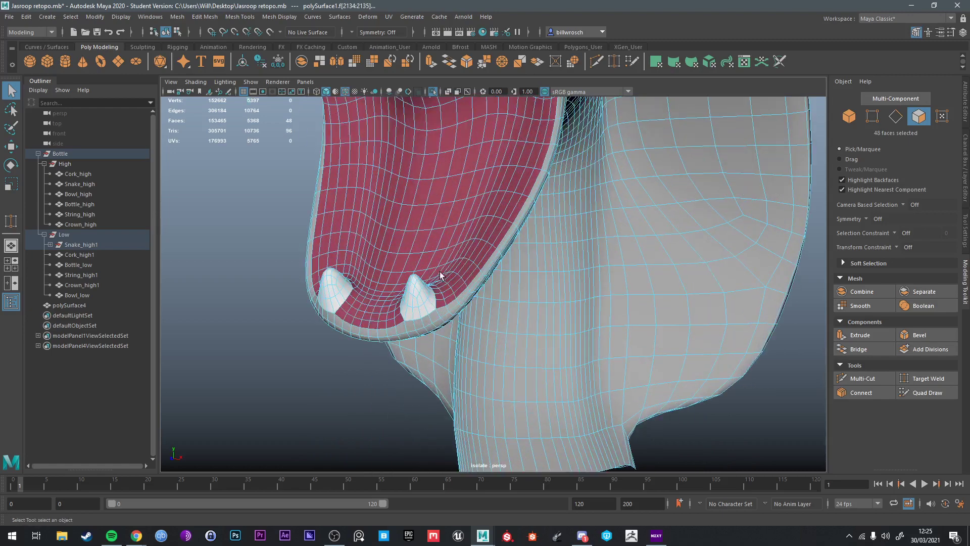
pyautogui.keyDown('alt'); pyautogui.moveTo(440, 277); pyautogui.dragTo(508, 378); pyautogui.keyUp('alt')
pyautogui.press('Delete')
pyautogui.scroll(-2, 402, 305)
pyautogui.scroll(2, 478, 398)
pyautogui.click(473, 409)
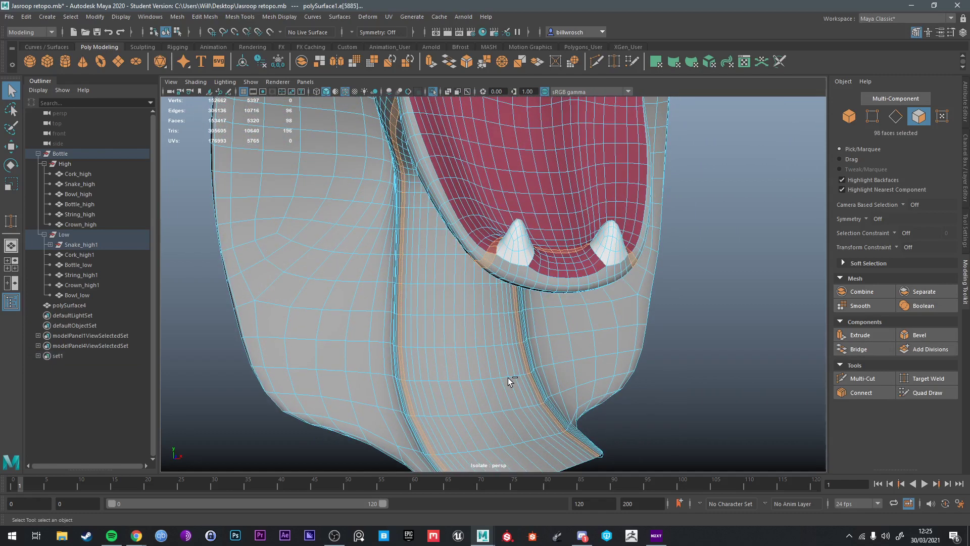
pyautogui.press('Delete')
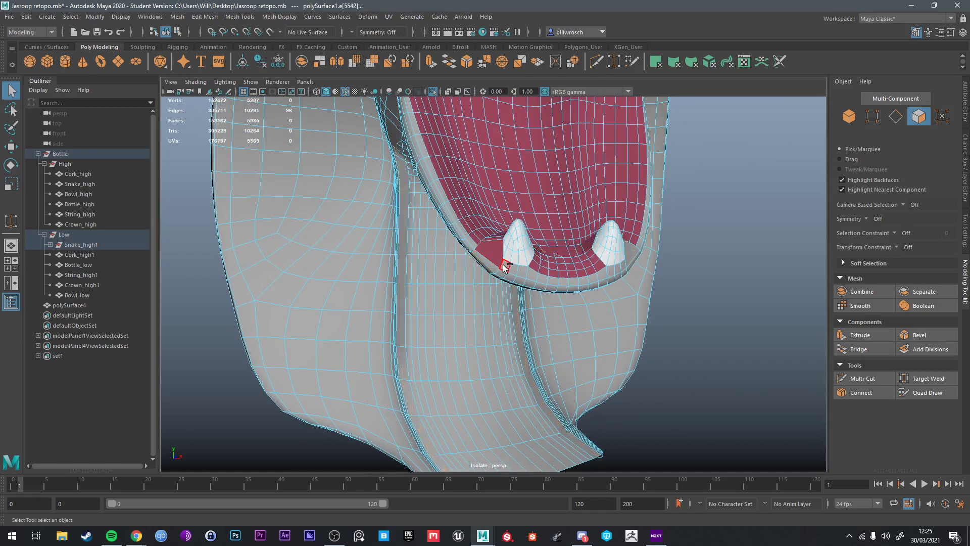
pyautogui.keyDown('alt'); pyautogui.moveTo(489, 250); pyautogui.dragTo(538, 347); pyautogui.keyUp('alt')
pyautogui.hotkey('ctrl', 'z')
pyautogui.press('Delete')
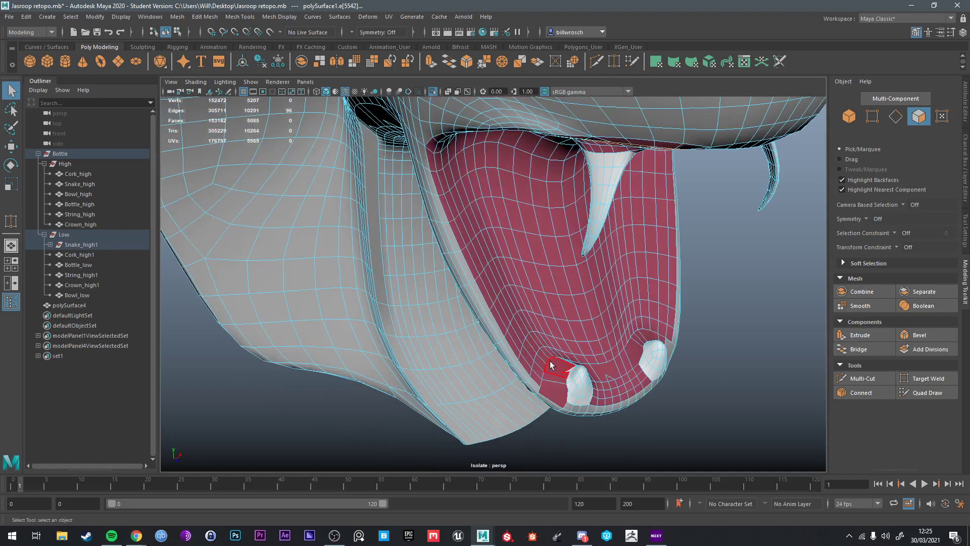
pyautogui.moveTo(550, 362); pyautogui.dragTo(557, 317, button='right')
pyautogui.hotkey('ctrl', 'z')
pyautogui.hotkey('ctrl', 'z')
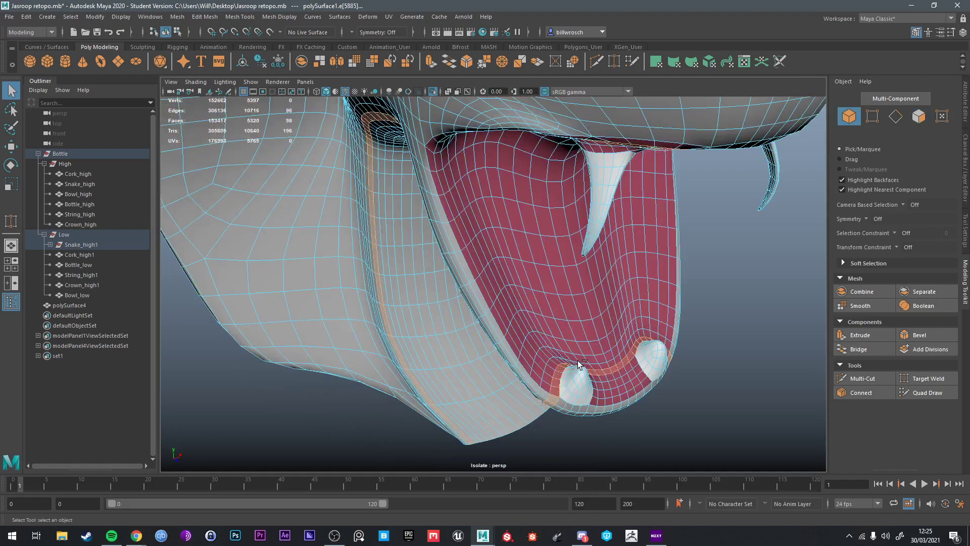
pyautogui.keyDown('alt'); pyautogui.moveTo(549, 400); pyautogui.dragTo(550, 391); pyautogui.keyUp('alt')
pyautogui.hotkey('ctrl', 'z')
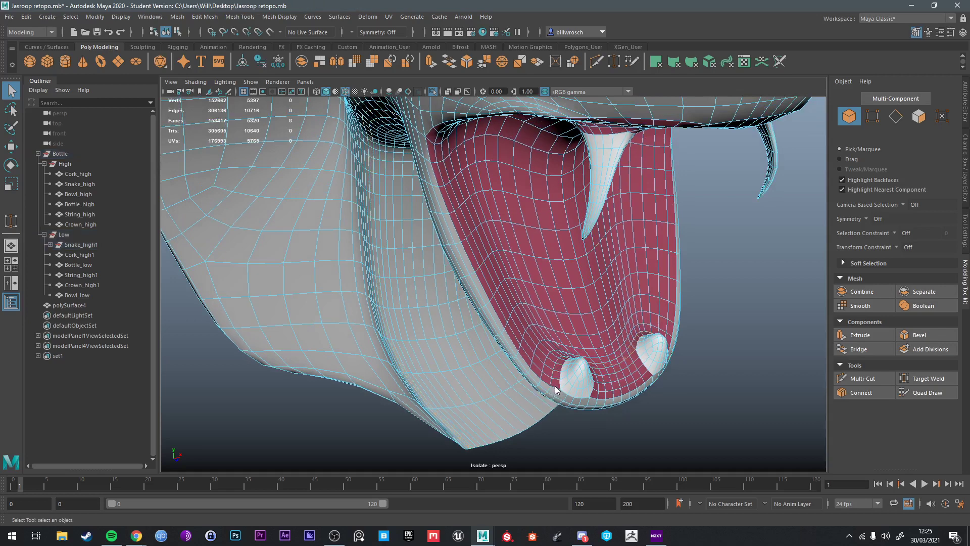
# Step: Delete the face loops and strips surrounding the two lower fangs to separate them from the jaw
pyautogui.moveTo(554, 385); pyautogui.dragTo(559, 299, button='right')
pyautogui.hotkey('ctrl', 'z')
pyautogui.hotkey('ctrl', 'z')
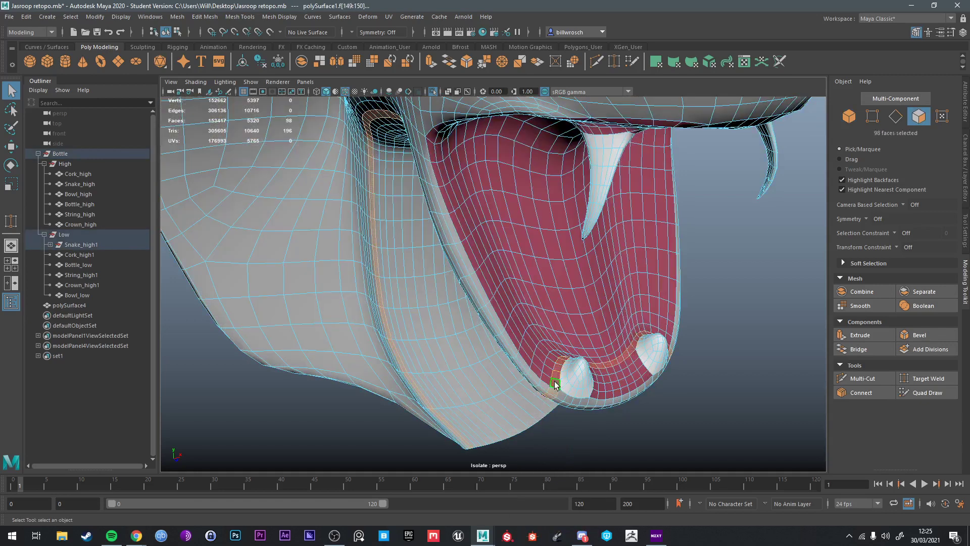
pyautogui.hotkey('ctrl', 'z')
pyautogui.keyDown('alt'); pyautogui.moveTo(555, 382); pyautogui.dragTo(548, 374); pyautogui.keyUp('alt')
pyautogui.click(536, 376)
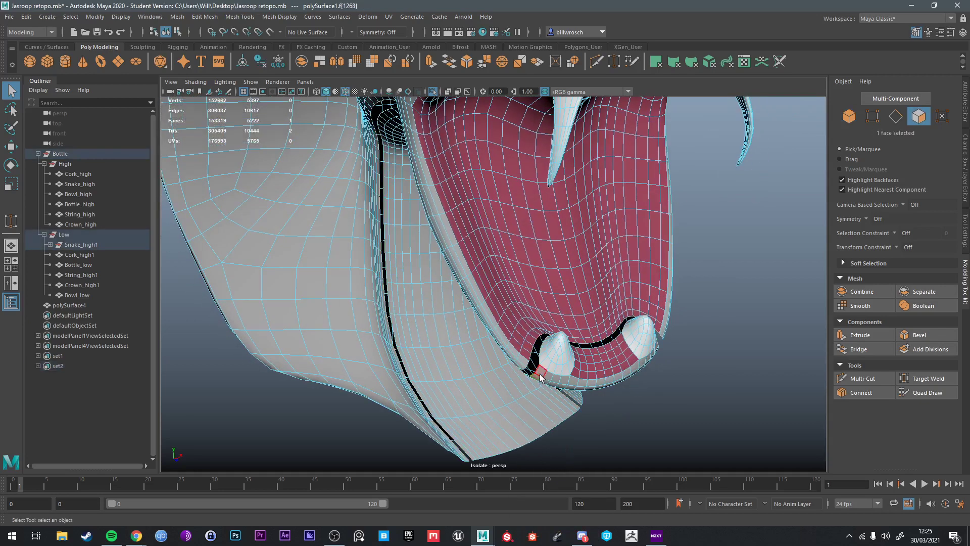
pyautogui.press('Delete')
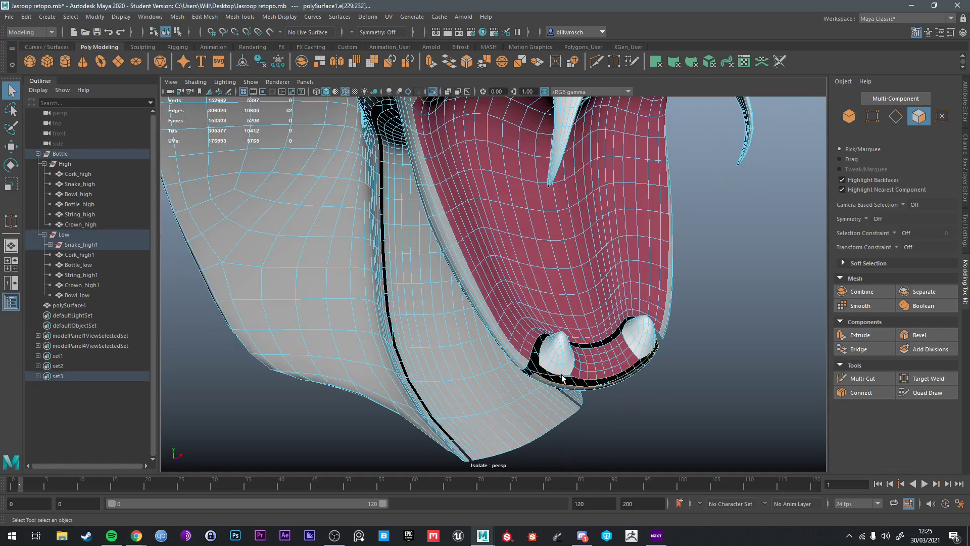
pyautogui.keyDown('alt'); pyautogui.moveTo(562, 378); pyautogui.dragTo(504, 403); pyautogui.keyUp('alt')
pyautogui.click(503, 407)
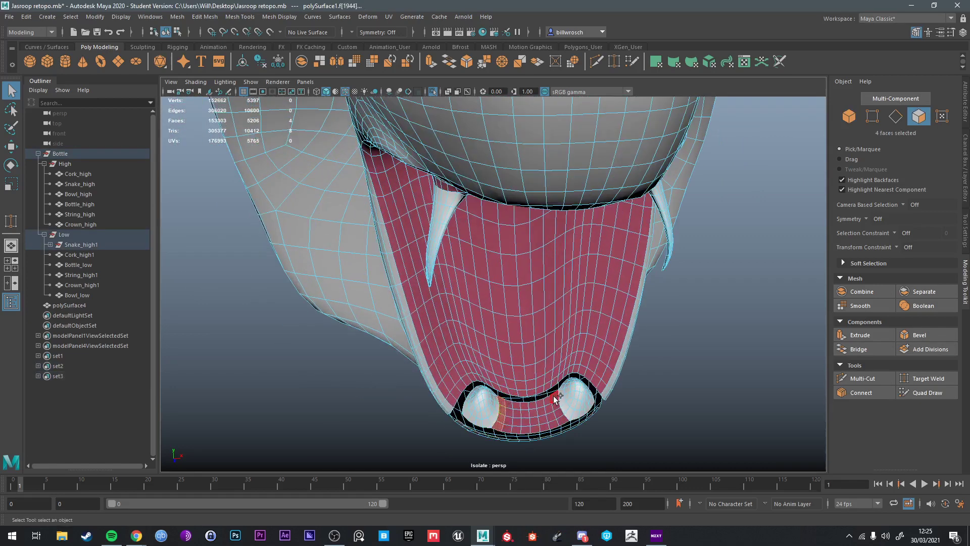
pyautogui.press('Delete')
# Step: Delete the detached head, throat and gum faces, keeping only the four fangs
pyautogui.scroll(-5, 557, 407)
pyautogui.keyDown('alt'); pyautogui.moveTo(556, 404); pyautogui.dragTo(546, 226); pyautogui.keyUp('alt')
pyautogui.doubleClick(513, 250)
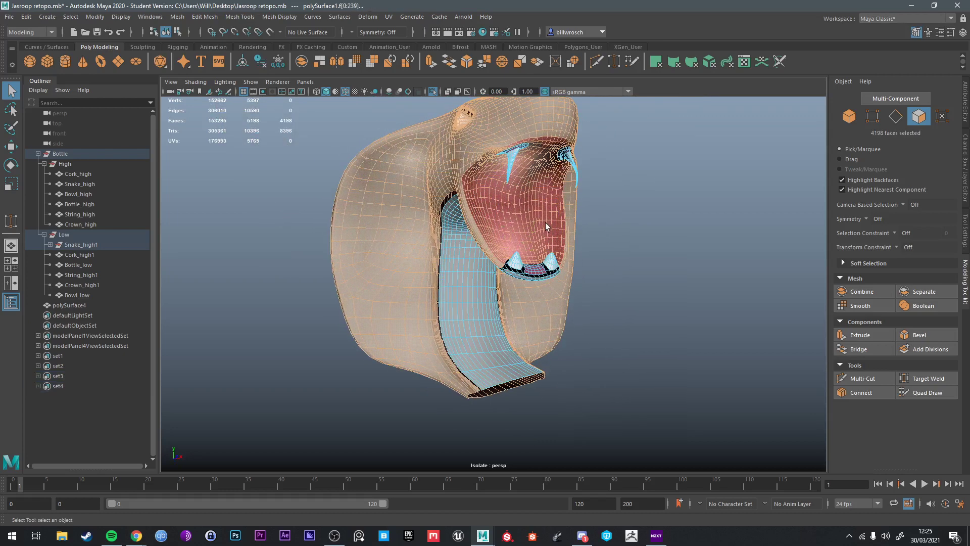
pyautogui.press('Delete')
pyautogui.doubleClick(520, 233)
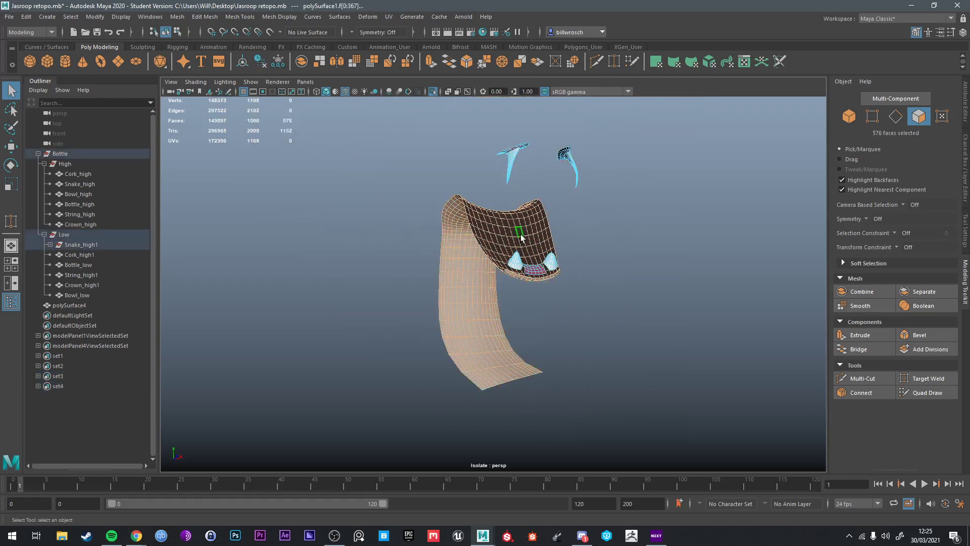
pyautogui.press('Delete')
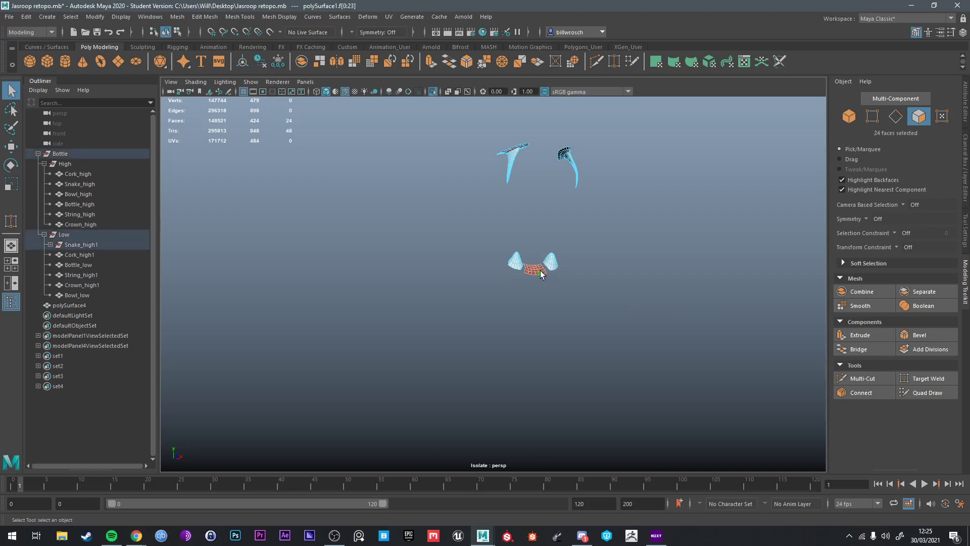
pyautogui.press('Delete')
# Step: Leave isolation and check the separated fangs in place on the low-poly snake head
pyautogui.moveTo(507, 137); pyautogui.dragTo(550, 117, button='right')
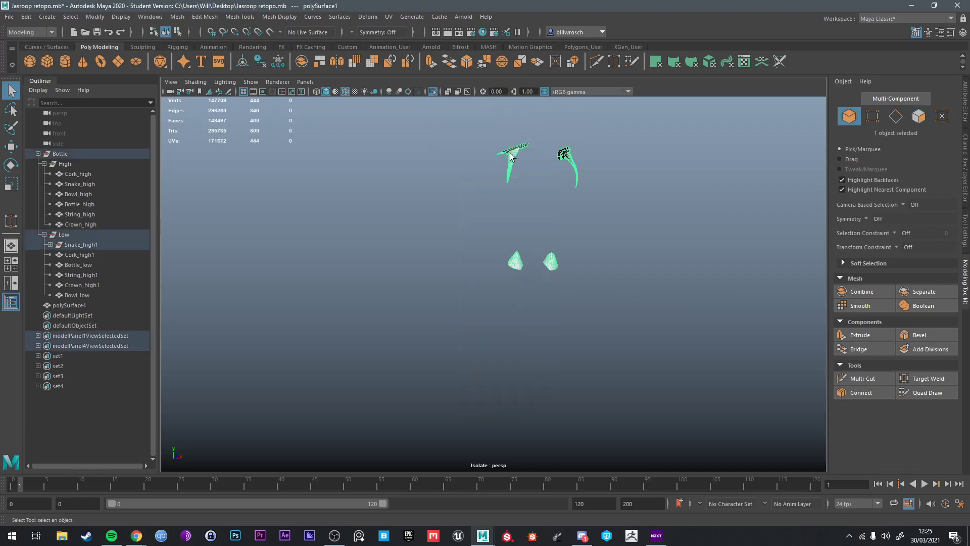
pyautogui.hotkey('ctrl', '1')
pyautogui.scroll(5, 510, 282)
pyautogui.keyDown('alt'); pyautogui.moveTo(554, 248); pyautogui.dragTo(665, 165); pyautogui.keyUp('alt')
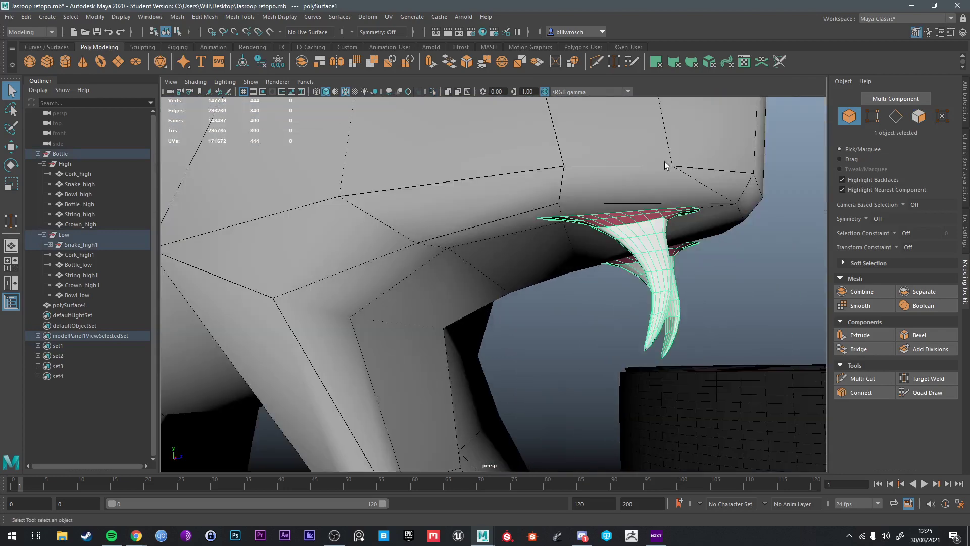
pyautogui.keyDown('alt'); pyautogui.moveTo(651, 246); pyautogui.dragTo(628, 231); pyautogui.keyUp('alt')
pyautogui.moveTo(628, 232)
pyautogui.mouseDown(button='right')
pyautogui.moveTo(628, 217)
pyautogui.moveTo(627, 230)
pyautogui.mouseUp(button='right')
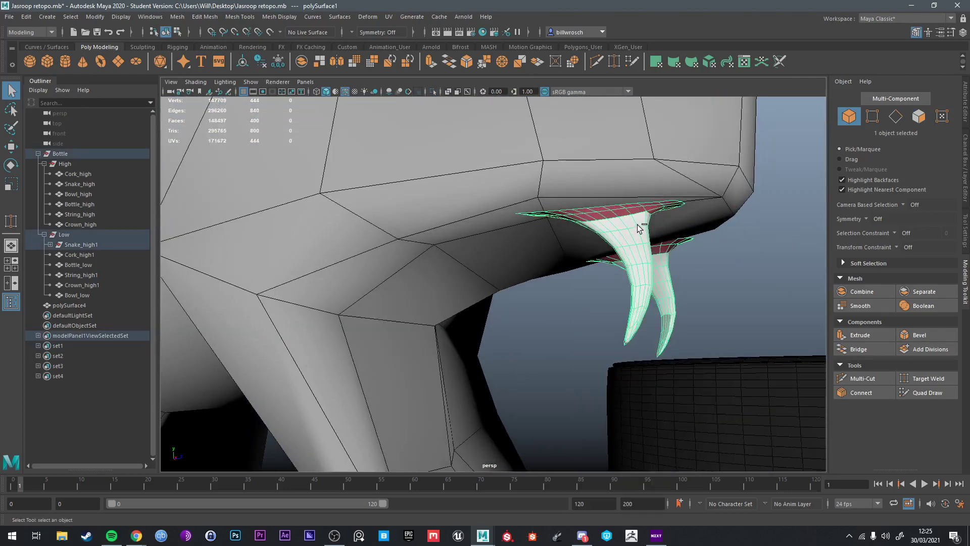
# Step: Isolate the fang mesh and examine the edge flow of the upper and lower fangs
pyautogui.hotkey('ctrl', '1')
pyautogui.press('f')
pyautogui.scroll(3, 615, 226)
pyautogui.moveTo(537, 215); pyautogui.dragTo(535, 186, button='right')
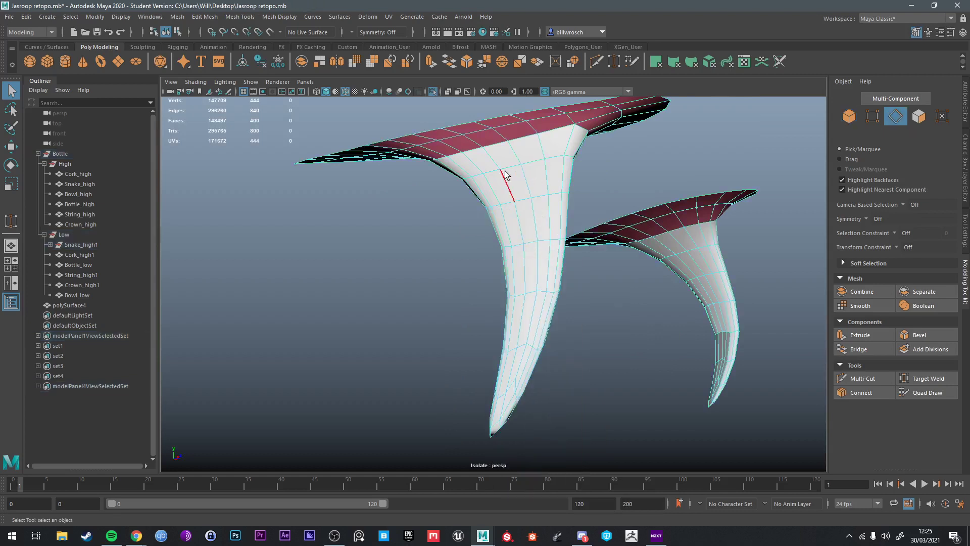
pyautogui.scroll(-5, 525, 167)
pyautogui.moveTo(516, 217); pyautogui.dragTo(564, 195, button='right')
pyautogui.keyDown('alt'); pyautogui.moveTo(563, 196); pyautogui.dragTo(553, 286); pyautogui.keyUp('alt')
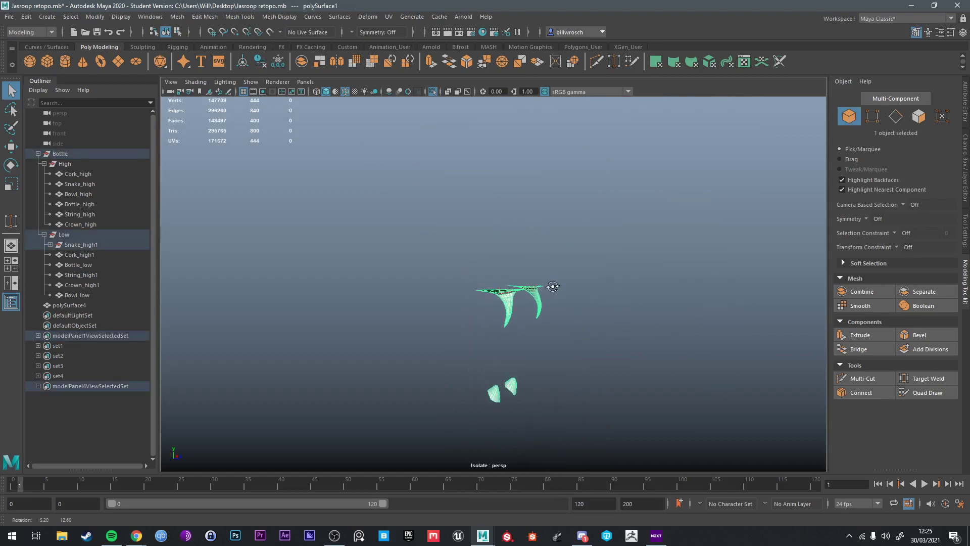
pyautogui.moveTo(512, 257); pyautogui.dragTo(513, 287, button='right')
pyautogui.moveTo(513, 499); pyautogui.dragTo(515, 539, button='right')
pyautogui.moveTo(592, 517); pyautogui.dragTo(592, 515, button='right')
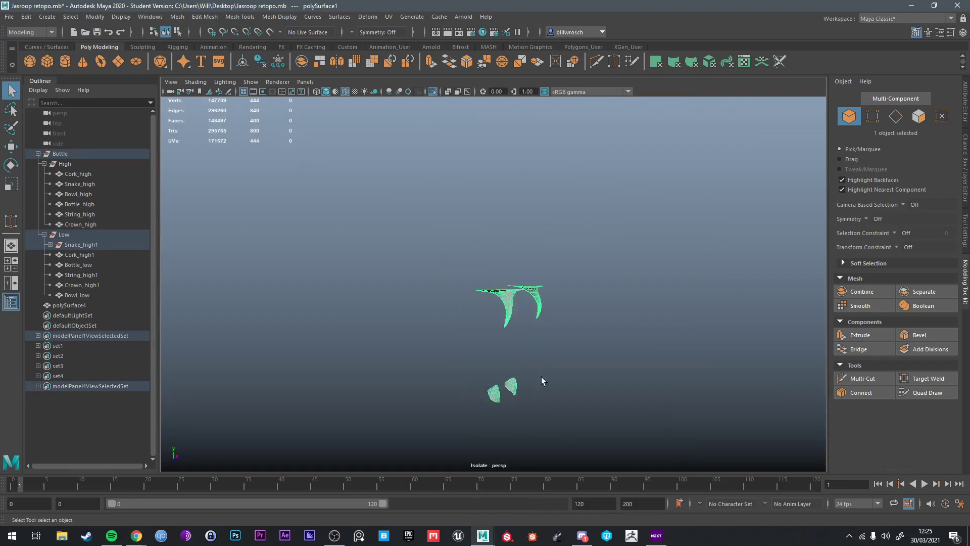
# Step: Switch the fang mesh to edge selection and frame one of the lower fangs up close
pyautogui.moveTo(513, 257); pyautogui.dragTo(519, 313, button='right')
pyautogui.keyDown('alt'); pyautogui.moveTo(526, 318); pyautogui.dragTo(467, 309); pyautogui.keyUp('alt')
pyautogui.click(542, 299)
pyautogui.click(466, 309)
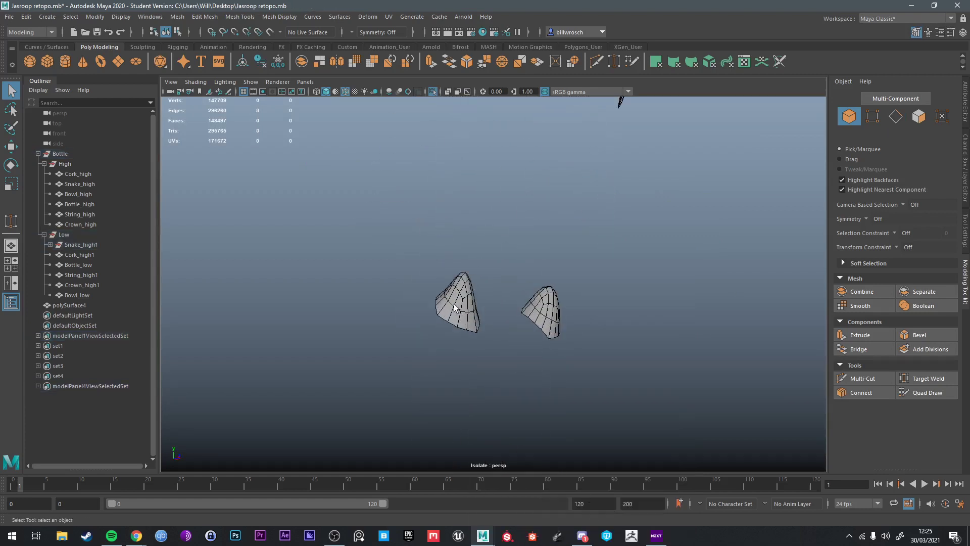
pyautogui.press('f')
pyautogui.moveTo(452, 260); pyautogui.dragTo(454, 227, button='right')
pyautogui.click(451, 400)
pyautogui.press('f')
pyautogui.keyDown('alt'); pyautogui.moveTo(450, 400); pyautogui.dragTo(490, 306); pyautogui.keyUp('alt')
pyautogui.scroll(-5, 490, 302)
pyautogui.scroll(5, 475, 297)
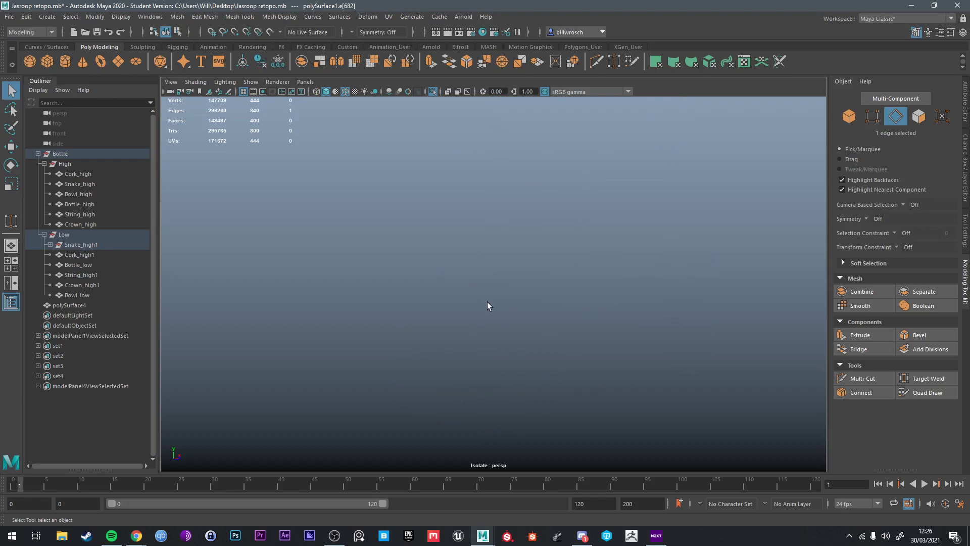
pyautogui.scroll(-7, 492, 300)
pyautogui.click(500, 265)
pyautogui.press('f')
pyautogui.scroll(-8, 499, 269)
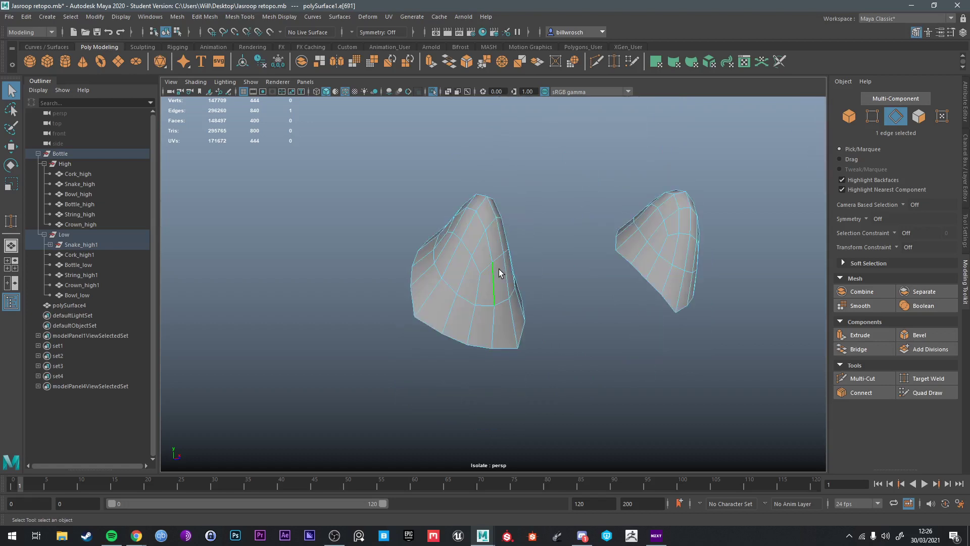
# Step: Remove alternate vertical edge loops, with their vertices, from the first lower fang
pyautogui.keyDown('alt'); pyautogui.moveTo(500, 279); pyautogui.dragTo(559, 286); pyautogui.keyUp('alt')
pyautogui.scroll(5, 502, 287)
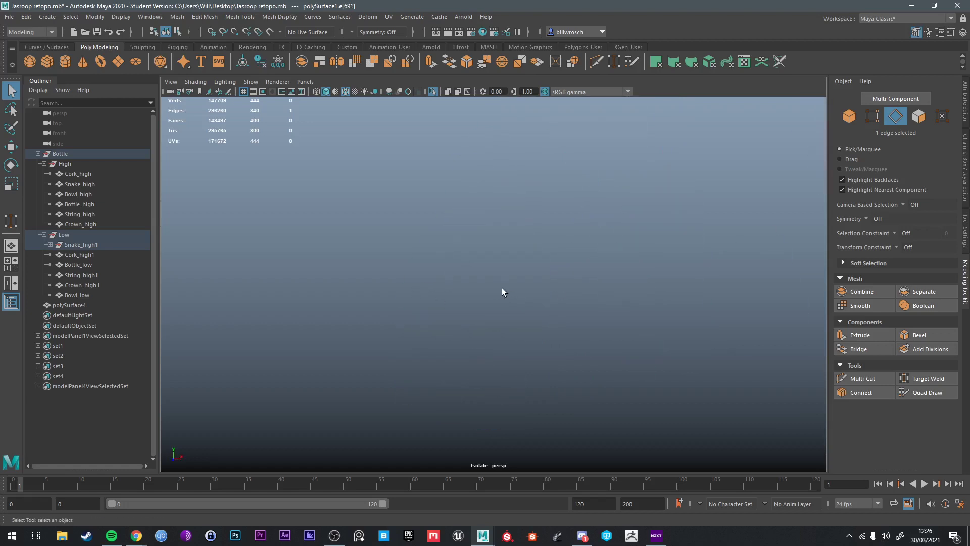
pyautogui.scroll(-4, 516, 283)
pyautogui.keyDown('alt'); pyautogui.moveTo(515, 284); pyautogui.dragTo(568, 302, button='middle'); pyautogui.keyUp('alt')
pyautogui.doubleClick(593, 289)
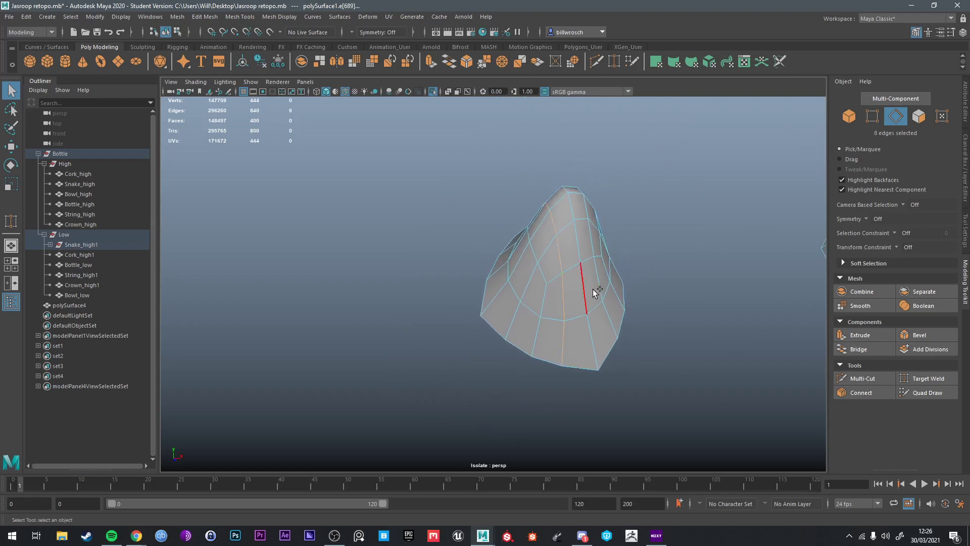
pyautogui.keyDown('alt'); pyautogui.moveTo(523, 290); pyautogui.dragTo(567, 288); pyautogui.keyUp('alt')
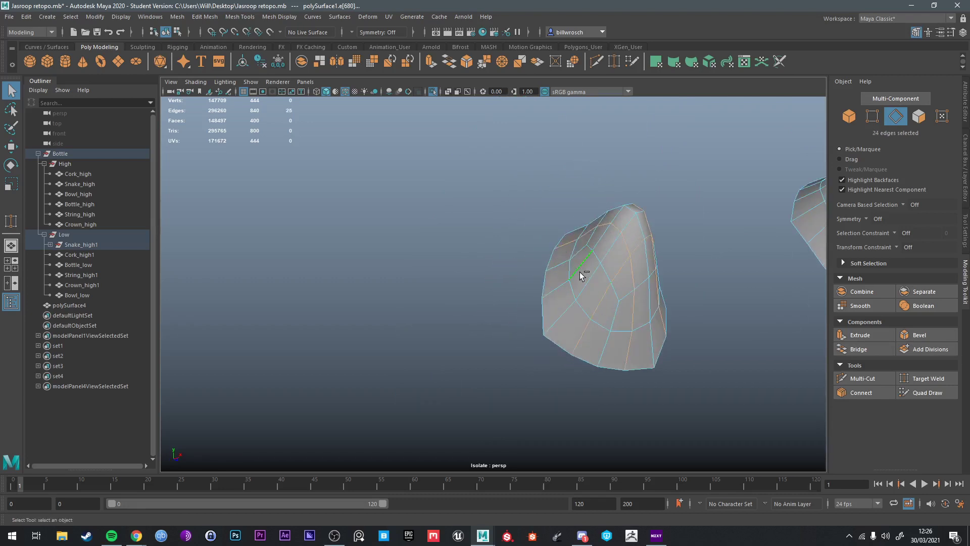
pyautogui.hotkey('ctrl', 'Delete')
# Step: Remove alternate vertical edge loops from the second lower fang
pyautogui.scroll(-5, 611, 256)
pyautogui.keyDown('alt'); pyautogui.moveTo(618, 256); pyautogui.dragTo(587, 260); pyautogui.keyUp('alt')
pyautogui.keyDown('alt'); pyautogui.moveTo(621, 273); pyautogui.dragTo(562, 267, button='middle'); pyautogui.keyUp('alt')
pyautogui.doubleClick(602, 290)
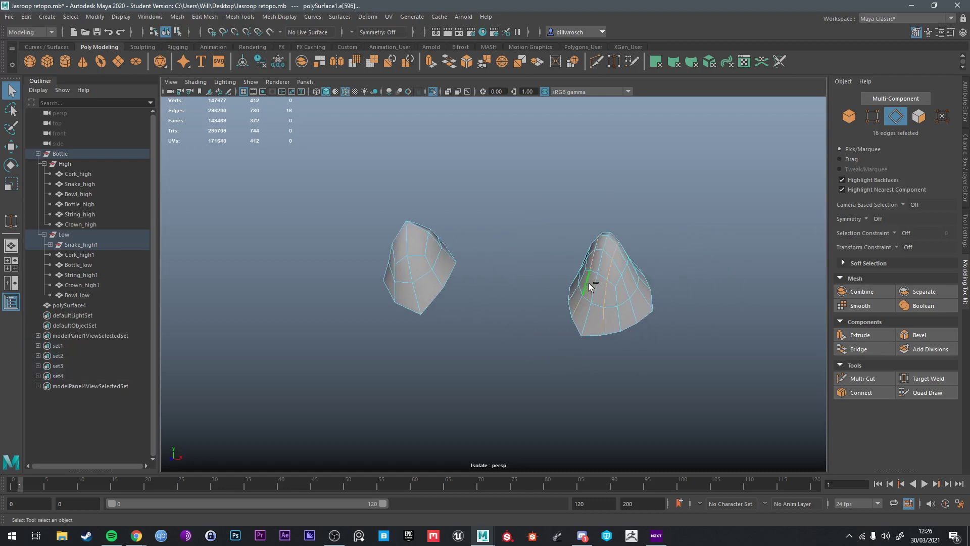
pyautogui.keyDown('alt'); pyautogui.moveTo(589, 282); pyautogui.dragTo(547, 308); pyautogui.keyUp('alt')
pyautogui.keyDown('shift'); pyautogui.doubleClick(447, 302); pyautogui.keyUp('shift')
pyautogui.keyDown('alt'); pyautogui.moveTo(460, 297); pyautogui.dragTo(581, 310); pyautogui.keyUp('alt')
pyautogui.press('Delete')
# Step: Remove alternate lengthwise edge loops, with their vertices, from the first upper fang
pyautogui.press('f')
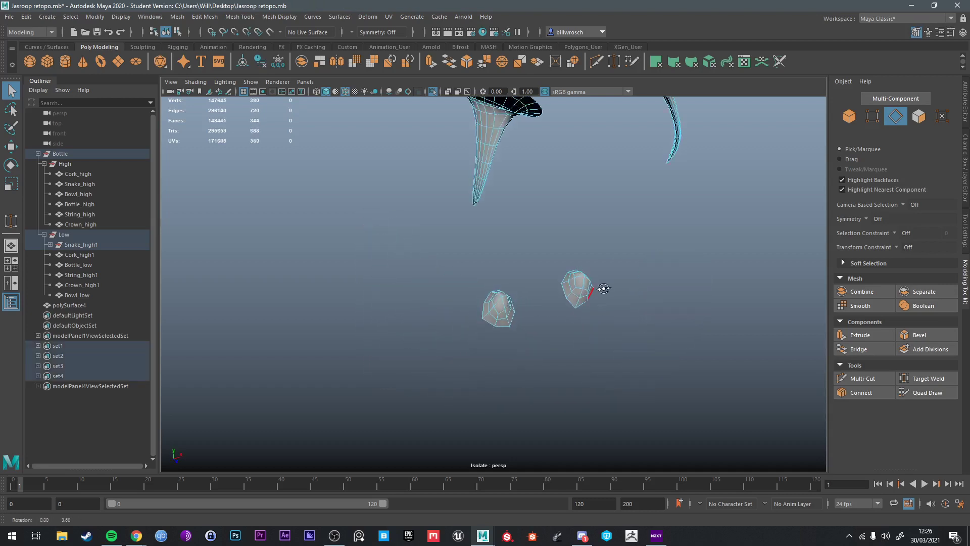
pyautogui.keyDown('alt'); pyautogui.moveTo(485, 144); pyautogui.dragTo(643, 187); pyautogui.keyUp('alt')
pyautogui.click(638, 166)
pyautogui.press('f')
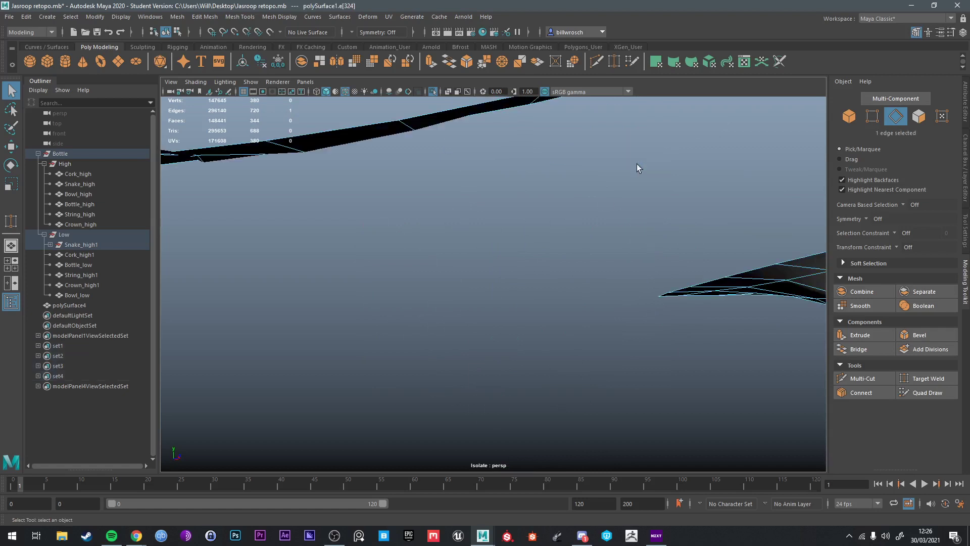
pyautogui.keyDown('alt'); pyautogui.moveTo(637, 164); pyautogui.dragTo(560, 190, button='right'); pyautogui.keyUp('alt')
pyautogui.keyDown('alt'); pyautogui.moveTo(560, 190); pyautogui.dragTo(511, 255); pyautogui.keyUp('alt')
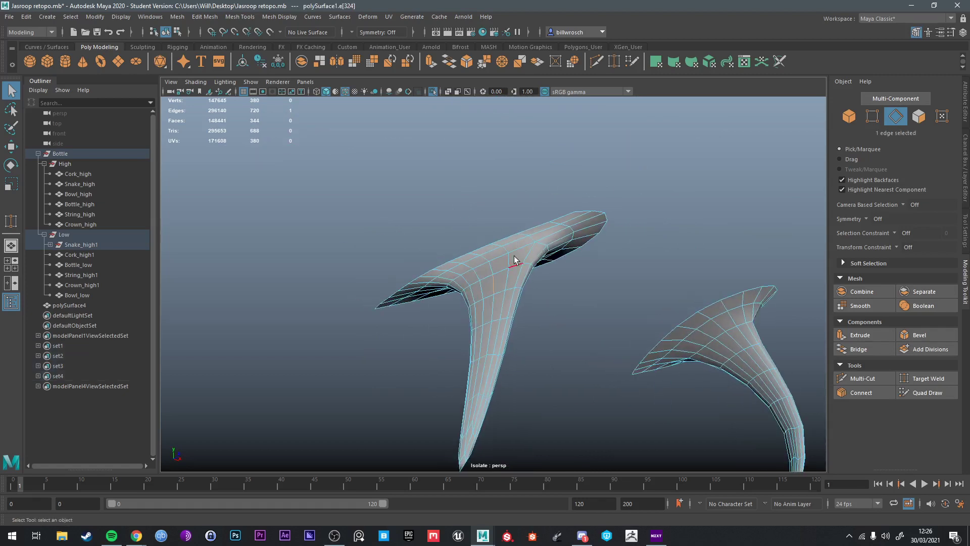
pyautogui.doubleClick(510, 259)
pyautogui.keyDown('shift'); pyautogui.doubleClick(464, 277); pyautogui.keyUp('shift')
pyautogui.keyDown('alt'); pyautogui.moveTo(486, 282); pyautogui.dragTo(568, 287); pyautogui.keyUp('alt')
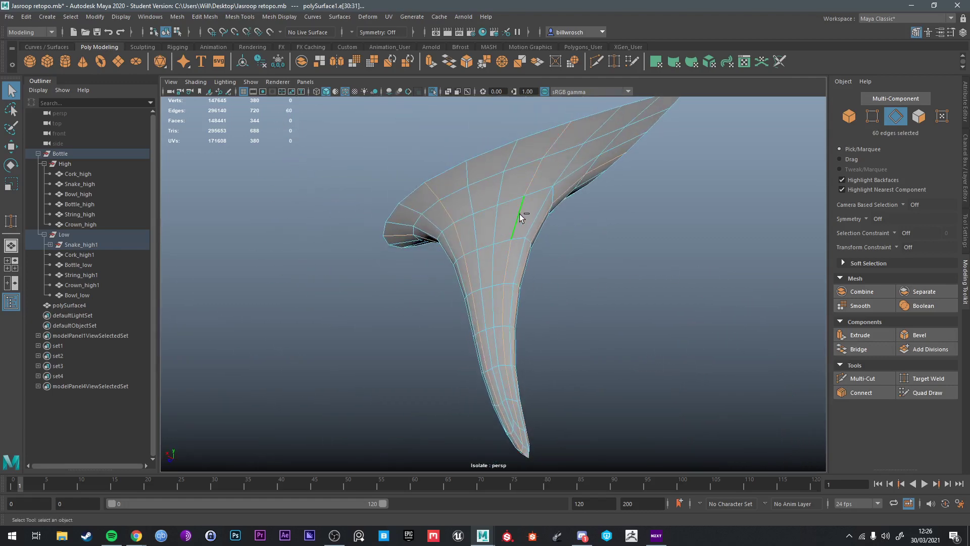
pyautogui.hotkey('ctrl', 'Delete')
# Step: Delete one more lengthwise edge loop, with its vertices, from the partly reduced first upper fang
pyautogui.scroll(-5, 526, 211)
pyautogui.keyDown('alt'); pyautogui.moveTo(525, 210); pyautogui.dragTo(591, 253); pyautogui.keyUp('alt')
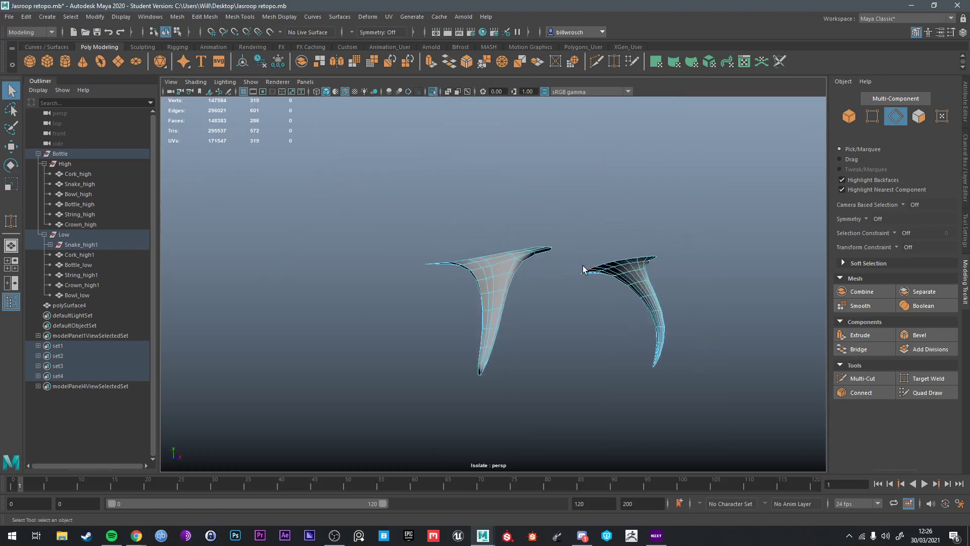
pyautogui.scroll(5, 583, 265)
pyautogui.keyDown('alt'); pyautogui.moveTo(511, 305); pyautogui.dragTo(481, 258); pyautogui.keyUp('alt')
pyautogui.doubleClick(481, 319)
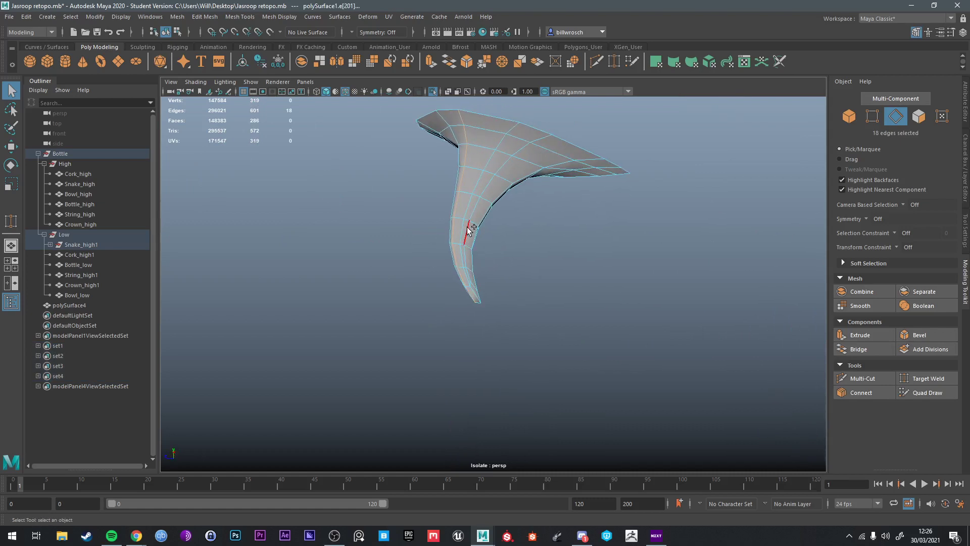
pyautogui.keyDown('alt'); pyautogui.moveTo(479, 237); pyautogui.dragTo(470, 245); pyautogui.keyUp('alt')
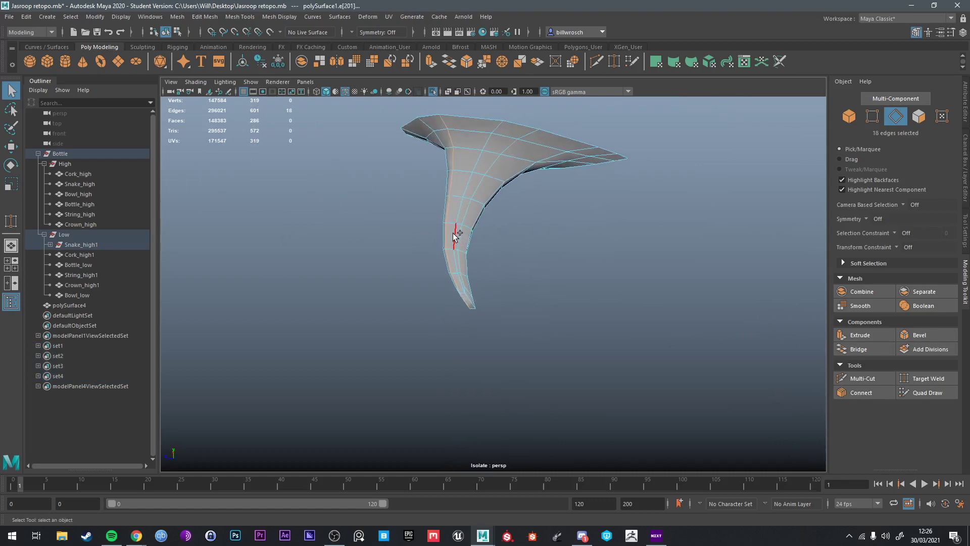
pyautogui.keyDown('alt'); pyautogui.moveTo(472, 235); pyautogui.dragTo(581, 272); pyautogui.keyUp('alt')
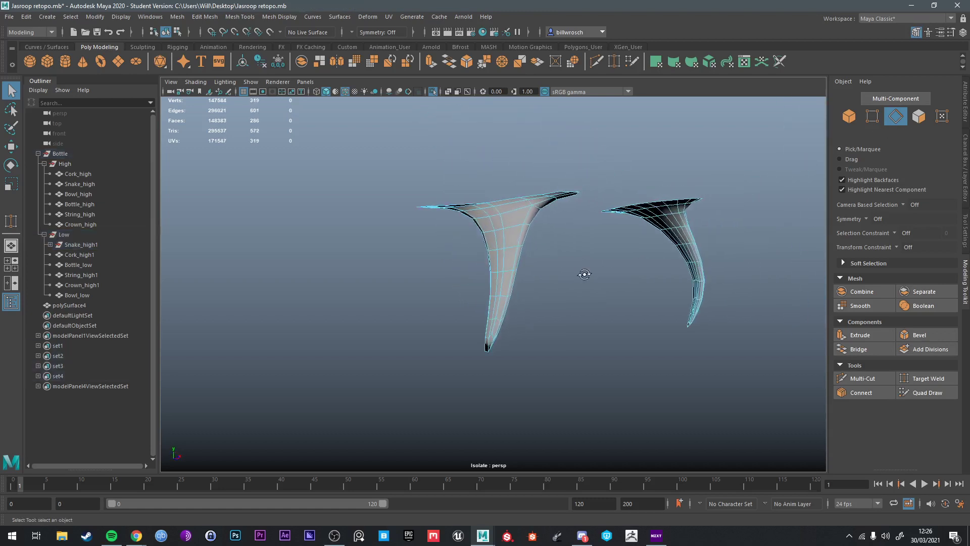
pyautogui.scroll(5, 497, 207)
pyautogui.scroll(-3, 508, 203)
pyautogui.click(479, 200)
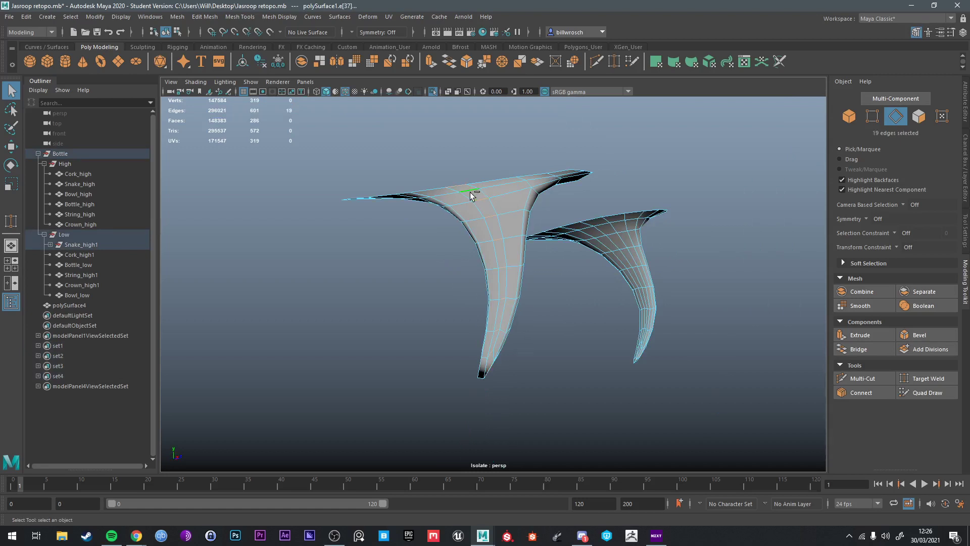
pyautogui.rightClick(478, 195)
pyautogui.keyDown('shift'); pyautogui.moveTo(478, 195); pyautogui.dragTo(574, 177, button='right'); pyautogui.keyUp('shift')
# Step: Remove another lengthwise edge loop, with its vertices, from the side of the same upper fang
pyautogui.keyDown('alt'); pyautogui.moveTo(574, 177); pyautogui.dragTo(541, 231); pyautogui.keyUp('alt')
pyautogui.click(480, 192)
pyautogui.scroll(5, 539, 234)
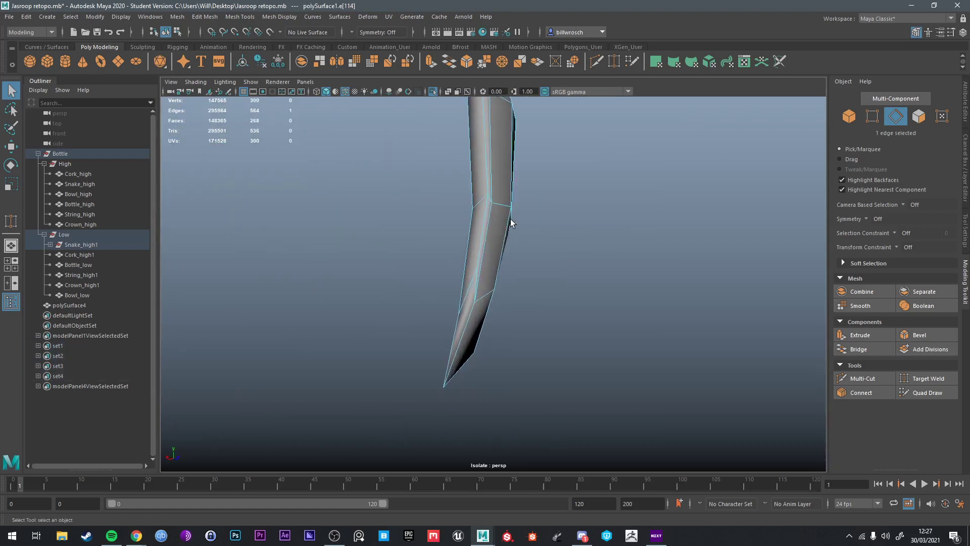
pyautogui.scroll(3, 492, 263)
pyautogui.keyDown('alt'); pyautogui.moveTo(493, 263); pyautogui.dragTo(467, 247); pyautogui.keyUp('alt')
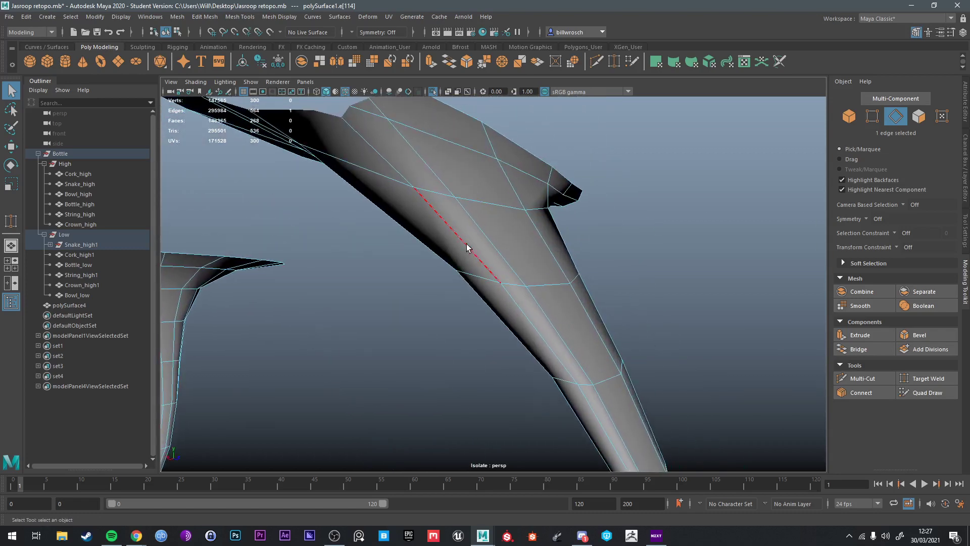
pyautogui.scroll(-3, 461, 247)
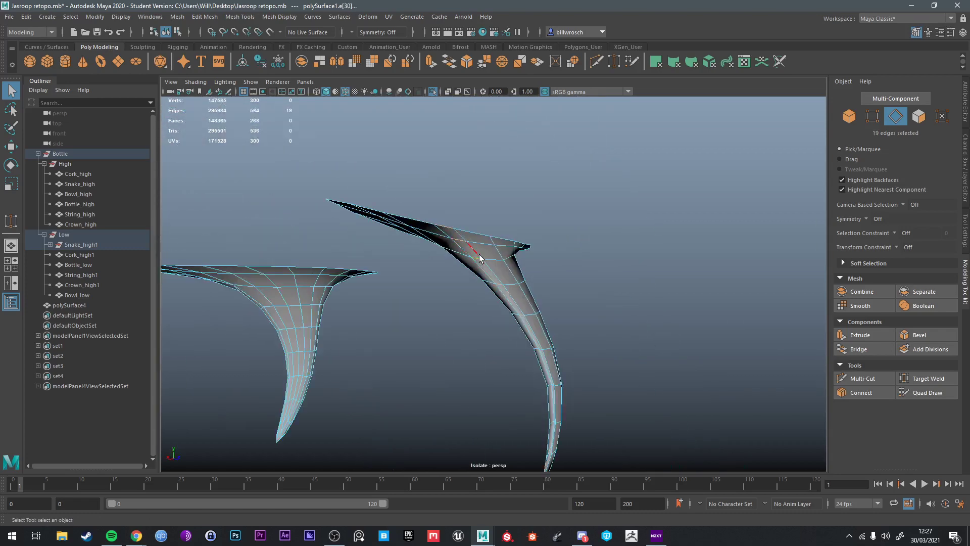
pyautogui.press('Delete')
# Step: Remove alternate crosswise edge loops, with their vertices, along the length of the first upper fang
pyautogui.keyDown('alt'); pyautogui.moveTo(480, 255); pyautogui.dragTo(516, 224); pyautogui.keyUp('alt')
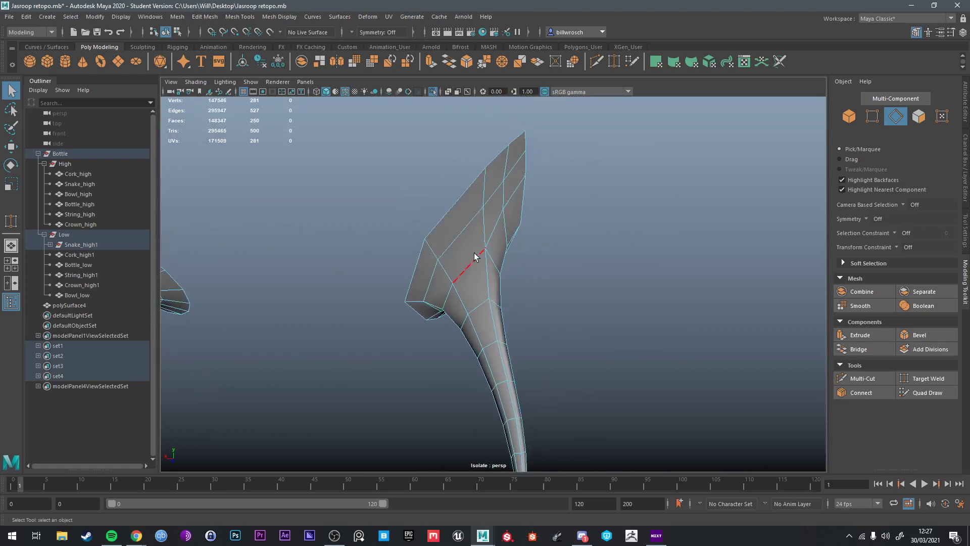
pyautogui.keyDown('alt'); pyautogui.moveTo(474, 257); pyautogui.dragTo(494, 216); pyautogui.keyUp('alt')
pyautogui.doubleClick(521, 276)
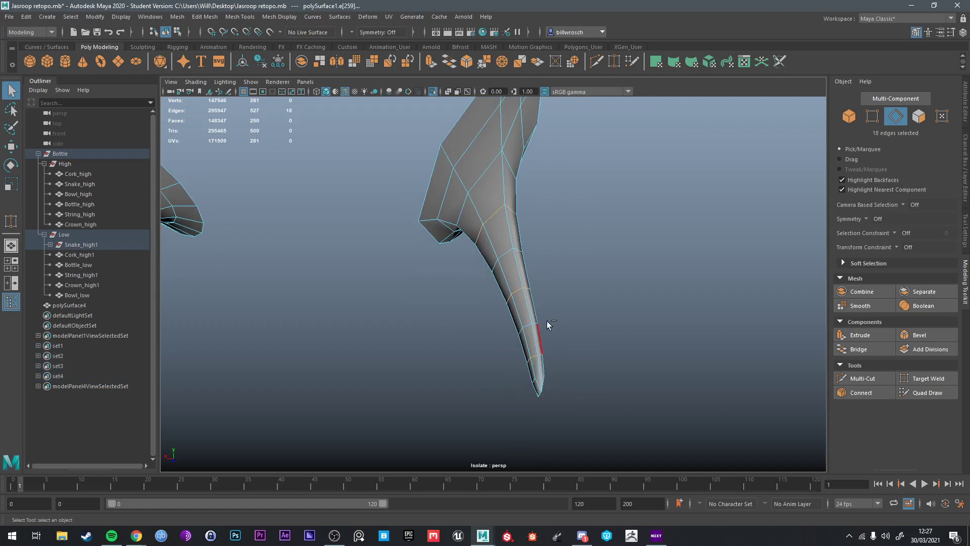
pyautogui.press('Delete')
pyautogui.keyDown('alt'); pyautogui.moveTo(547, 320); pyautogui.dragTo(494, 271); pyautogui.keyUp('alt')
pyautogui.doubleClick(523, 274)
pyautogui.press('Delete')
pyautogui.doubleClick(516, 234)
pyautogui.press('Delete')
# Step: Switch to face selection and delete the outermost row of faces on the first upper fang's flared base
pyautogui.moveTo(461, 253); pyautogui.dragTo(427, 246, button='right')
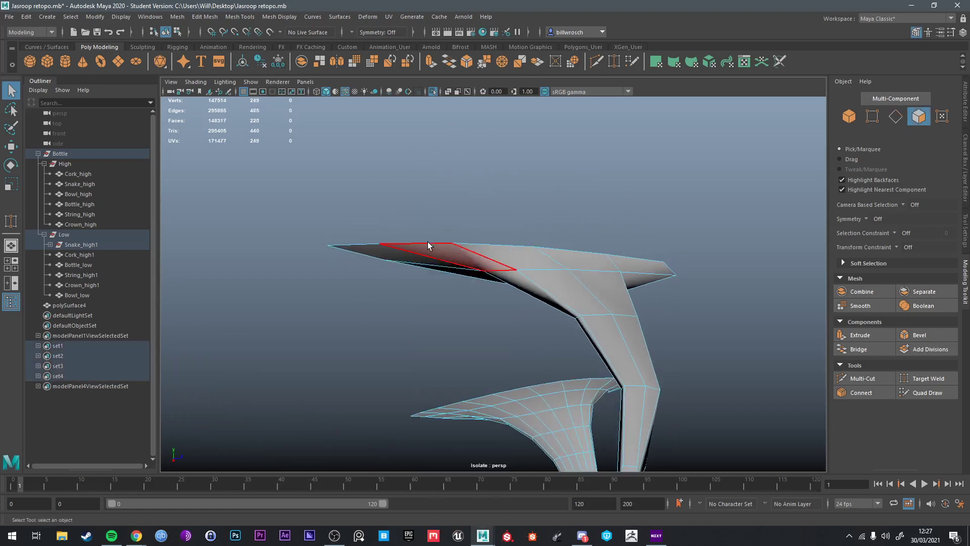
pyautogui.click(428, 246)
pyautogui.press('Delete')
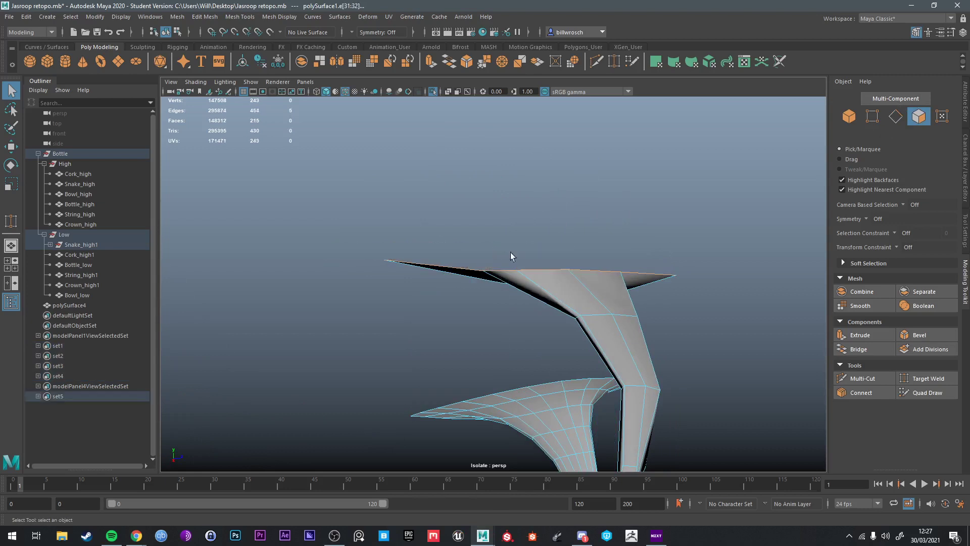
# Step: Select the remaining faces along the open rim of the first upper fang's flared base
pyautogui.keyDown('alt'); pyautogui.moveTo(510, 253); pyautogui.dragTo(485, 260); pyautogui.keyUp('alt')
pyautogui.click(485, 257)
pyautogui.keyDown('shift'); pyautogui.click(547, 335); pyautogui.keyUp('shift')
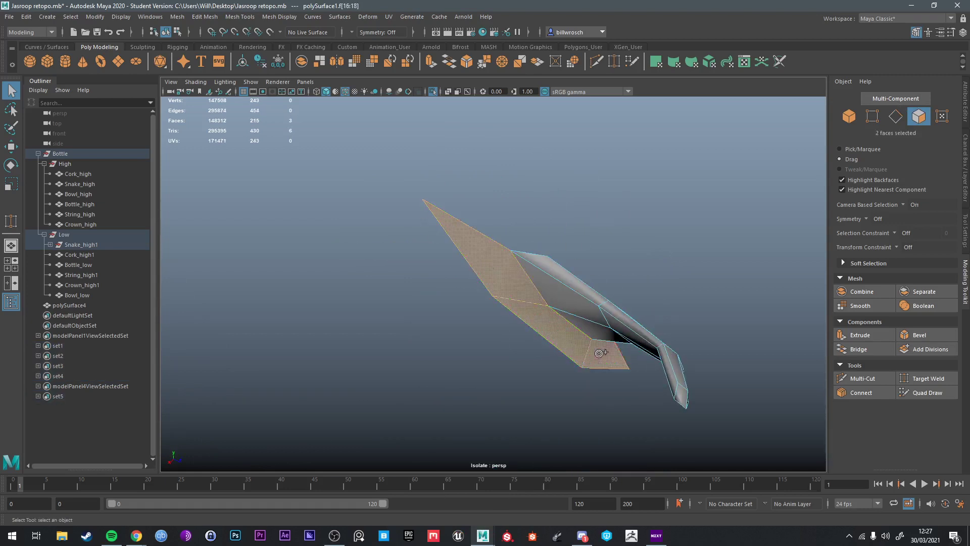
# Step: Delete the three selected faces from the low-poly fang
pyautogui.press('Delete')
pyautogui.keyDown('alt'); pyautogui.moveTo(599, 352); pyautogui.dragTo(556, 336); pyautogui.keyUp('alt')
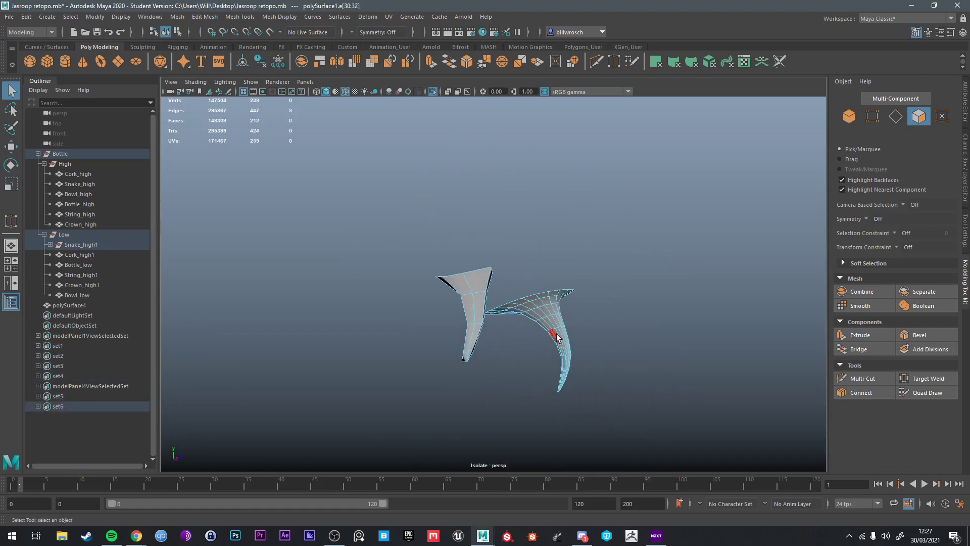
# Step: Examine the tip vertices and side edges of the low-poly fang beside the denser fang, ending in object mode
pyautogui.moveTo(555, 336); pyautogui.dragTo(576, 283, button='right')
pyautogui.keyDown('alt'); pyautogui.moveTo(576, 283); pyautogui.dragTo(502, 320); pyautogui.keyUp('alt')
pyautogui.moveTo(502, 321)
pyautogui.mouseDown(button='right')
pyautogui.moveTo(499, 301)
pyautogui.moveTo(490, 320)
pyautogui.mouseUp(button='right')
pyautogui.scroll(5, 489, 320)
pyautogui.scroll(-2, 506, 319)
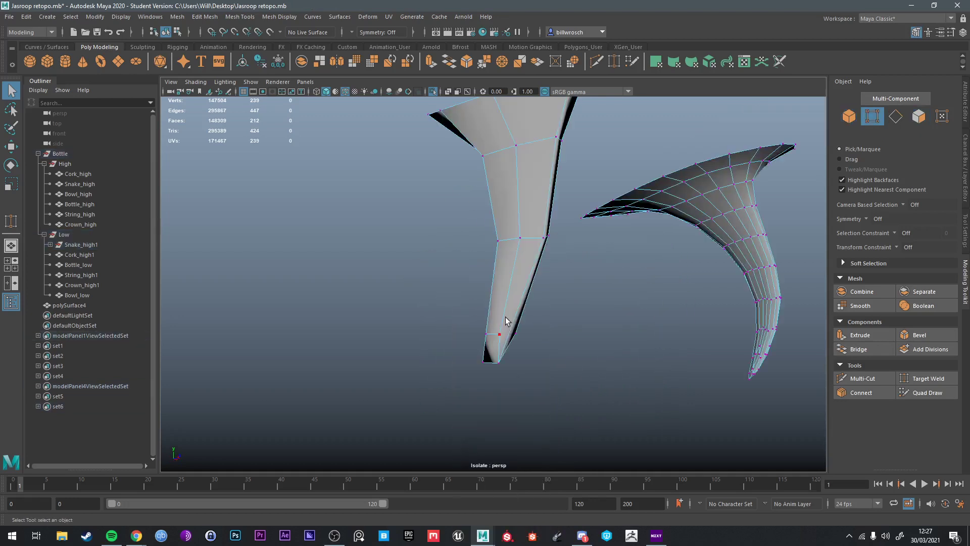
pyautogui.click(499, 334)
pyautogui.scroll(-8, 500, 334)
pyautogui.scroll(8, 502, 331)
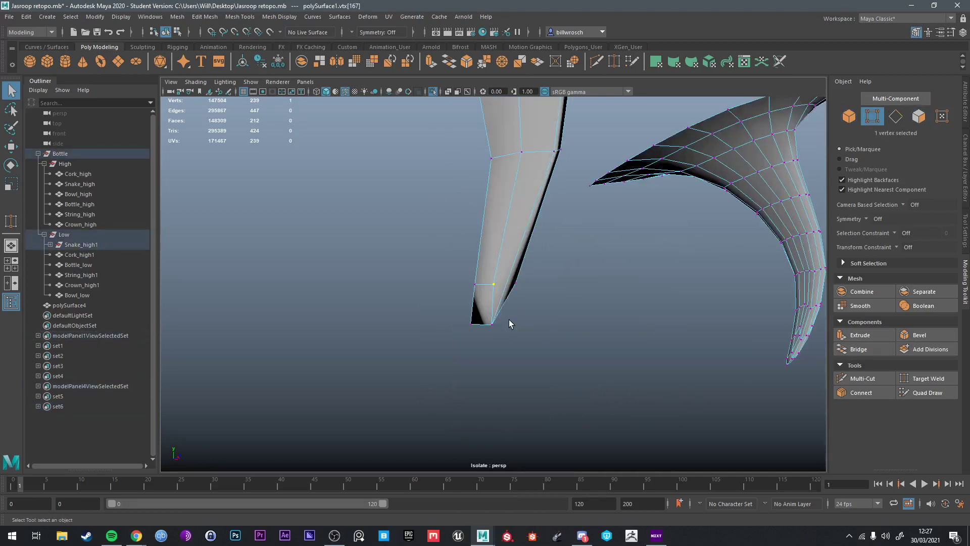
pyautogui.moveTo(509, 320)
pyautogui.keyDown('alt'); pyautogui.mouseDown()
pyautogui.moveTo(417, 297)
pyautogui.moveTo(341, 301)
pyautogui.moveTo(489, 299)
pyautogui.moveTo(544, 310)
pyautogui.moveTo(513, 318)
pyautogui.mouseUp(); pyautogui.keyUp('alt')
pyautogui.moveTo(495, 277); pyautogui.dragTo(489, 265, button='right')
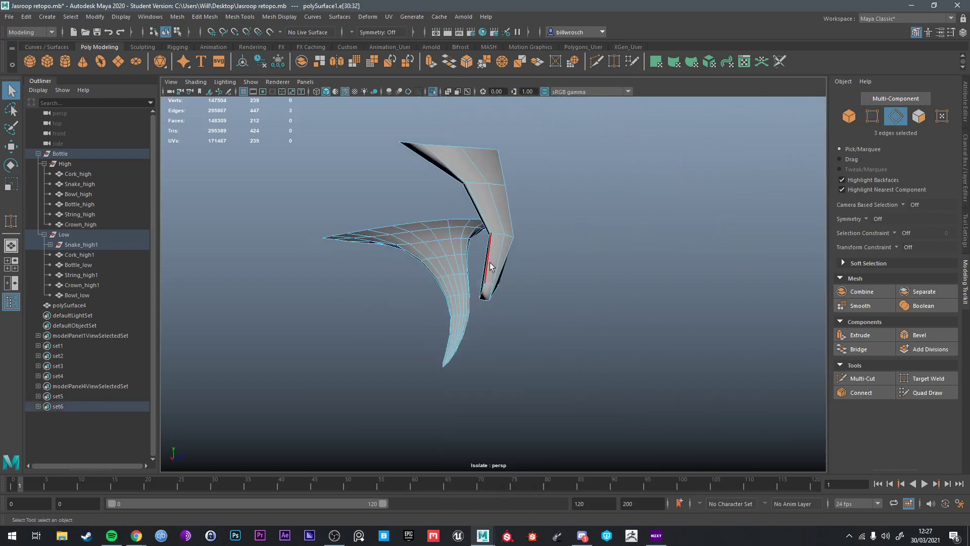
pyautogui.scroll(-3, 490, 265)
pyautogui.press('F8')
pyautogui.keyDown('alt'); pyautogui.moveTo(462, 278); pyautogui.dragTo(446, 289); pyautogui.keyUp('alt')
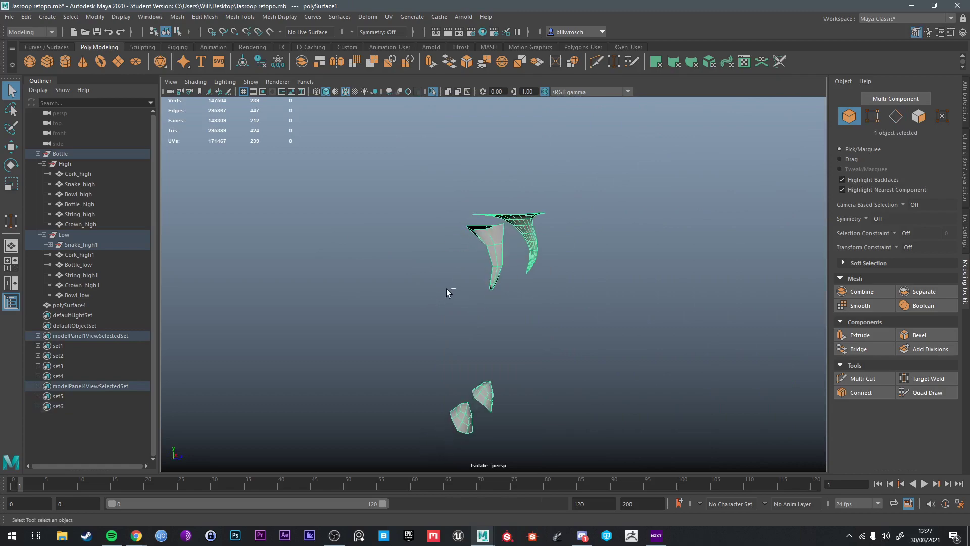
# Step: Leave isolation and shift the 16 selected edges of the small lower-jaw teeth to adjust their fit against the jaw
pyautogui.hotkey('ctrl', '1')
pyautogui.keyDown('alt'); pyautogui.moveTo(502, 351); pyautogui.dragTo(520, 357); pyautogui.keyUp('alt')
pyautogui.scroll(3, 523, 350)
pyautogui.moveTo(538, 253); pyautogui.dragTo(540, 230, button='right')
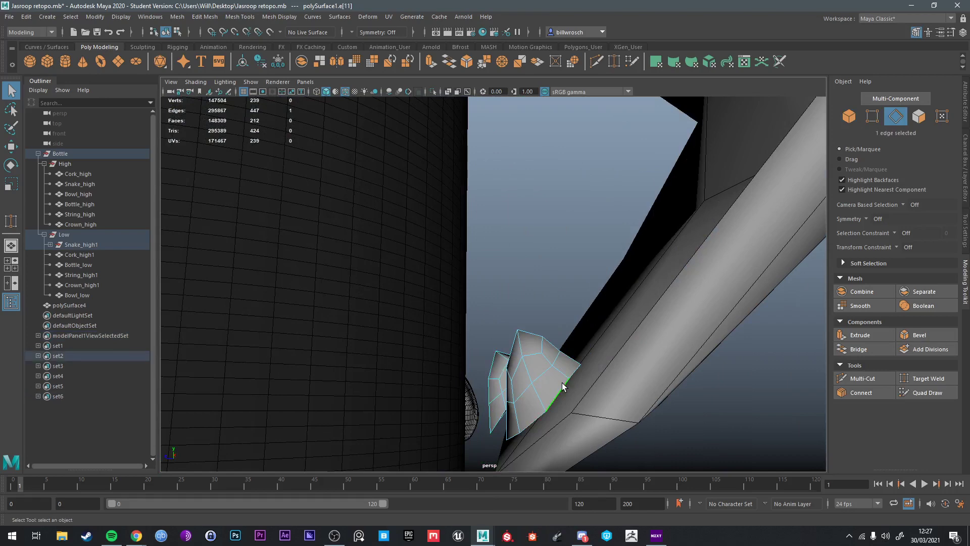
pyautogui.press('w')
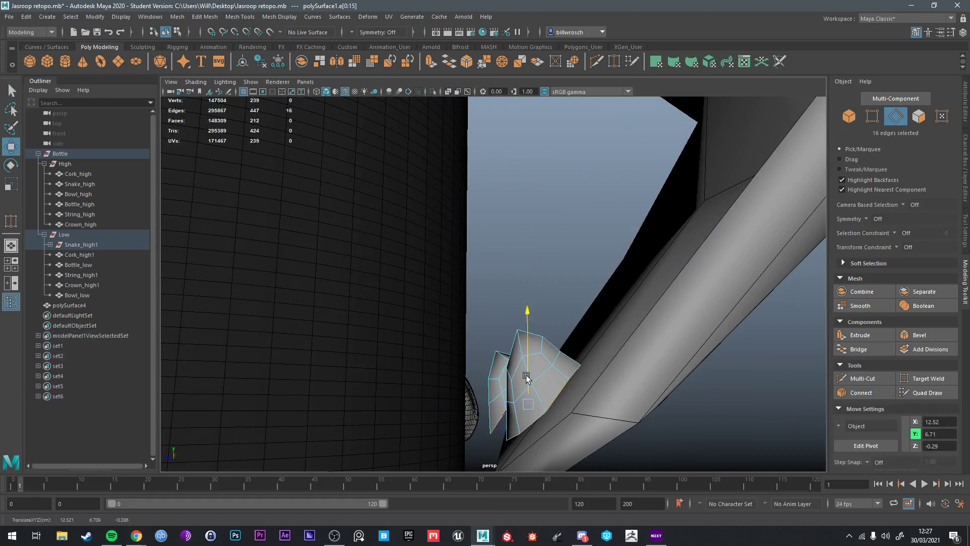
pyautogui.keyDown('alt'); pyautogui.moveTo(519, 430); pyautogui.dragTo(537, 386); pyautogui.keyUp('alt')
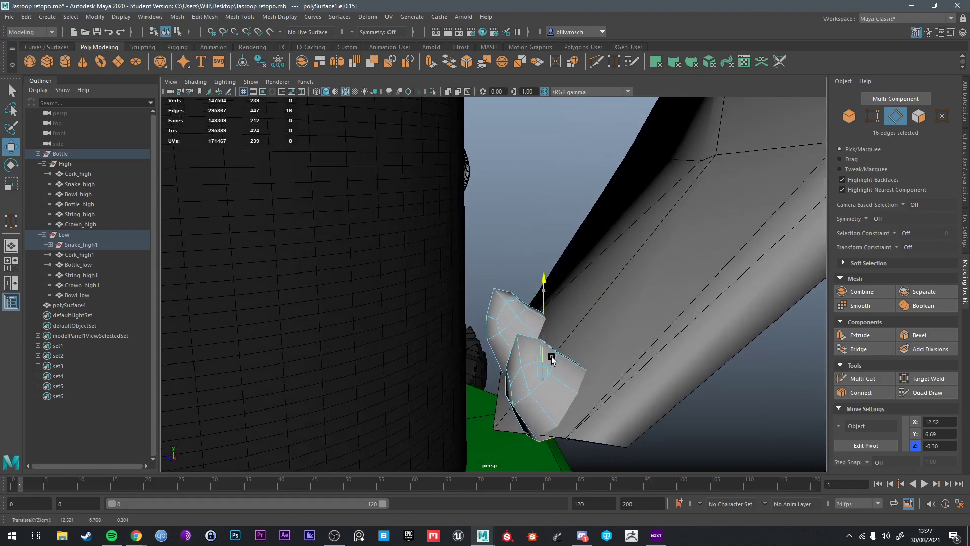
pyautogui.moveTo(569, 355); pyautogui.dragTo(555, 210, button='right')
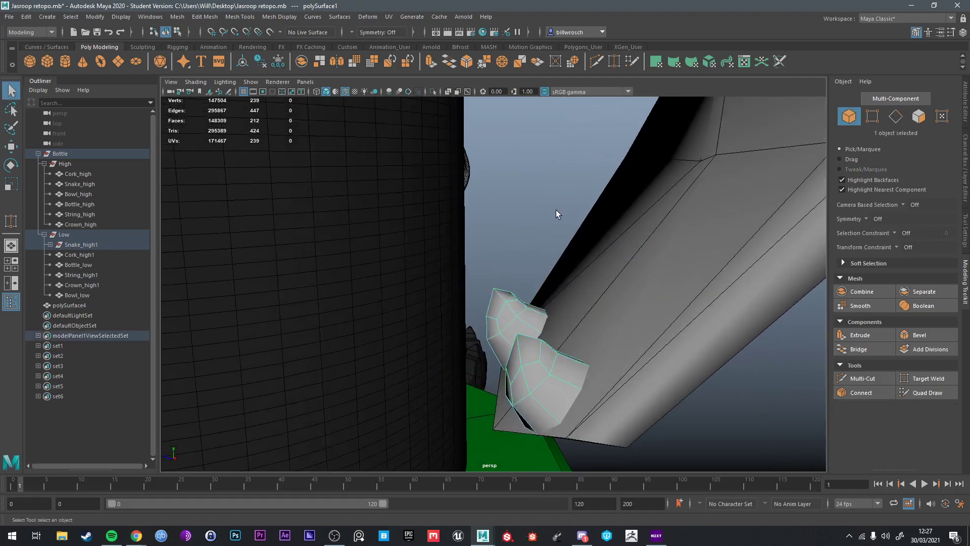
pyautogui.press('q')
# Step: Duplicate the Snake_high mesh and move the copy 12.5 units along X onto the low-poly bottle
pyautogui.keyDown('alt'); pyautogui.moveTo(555, 210); pyautogui.dragTo(529, 311); pyautogui.keyUp('alt')
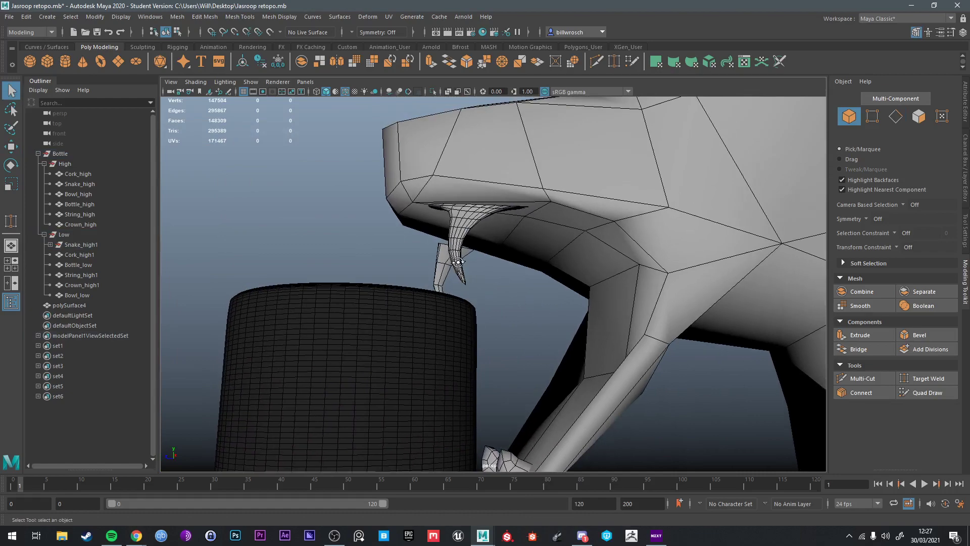
pyautogui.keyDown('alt'); pyautogui.moveTo(458, 266); pyautogui.dragTo(428, 279); pyautogui.keyUp('alt')
pyautogui.click(468, 262)
pyautogui.scroll(3, 476, 232)
pyautogui.scroll(4, 461, 251)
pyautogui.scroll(-8, 460, 251)
pyautogui.scroll(-10, 427, 277)
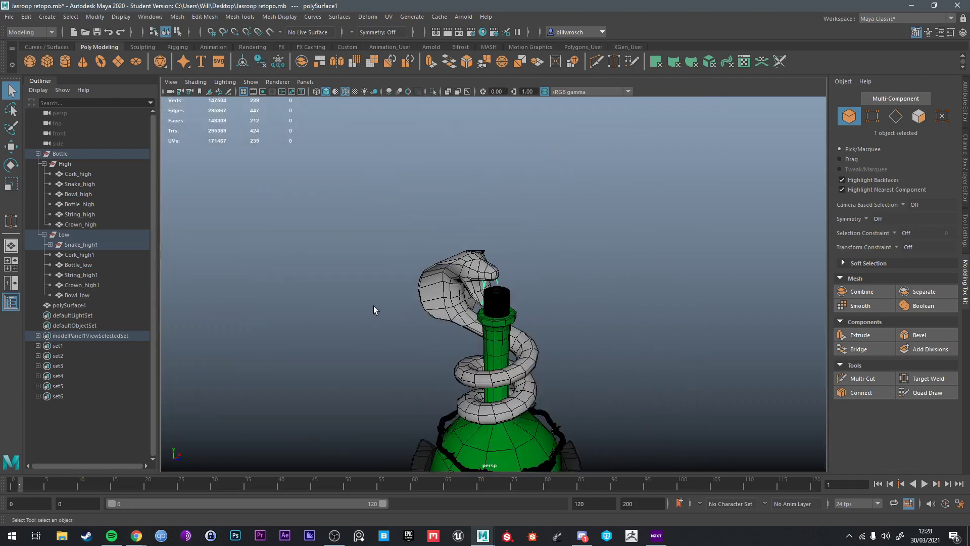
pyautogui.click(303, 279)
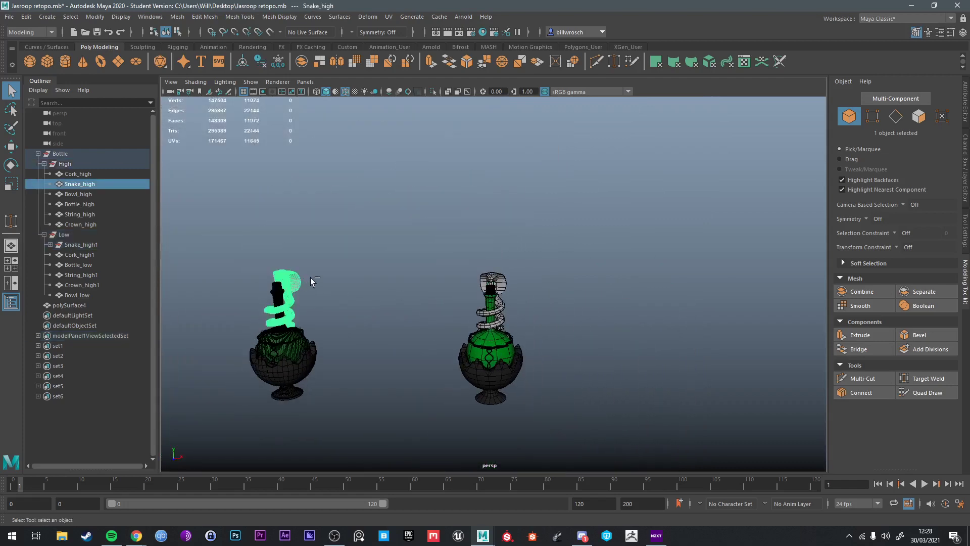
pyautogui.hotkey('ctrl', 'd')
pyautogui.press('w')
pyautogui.moveTo(330, 399); pyautogui.dragTo(536, 399)
pyautogui.scroll(10, 475, 336)
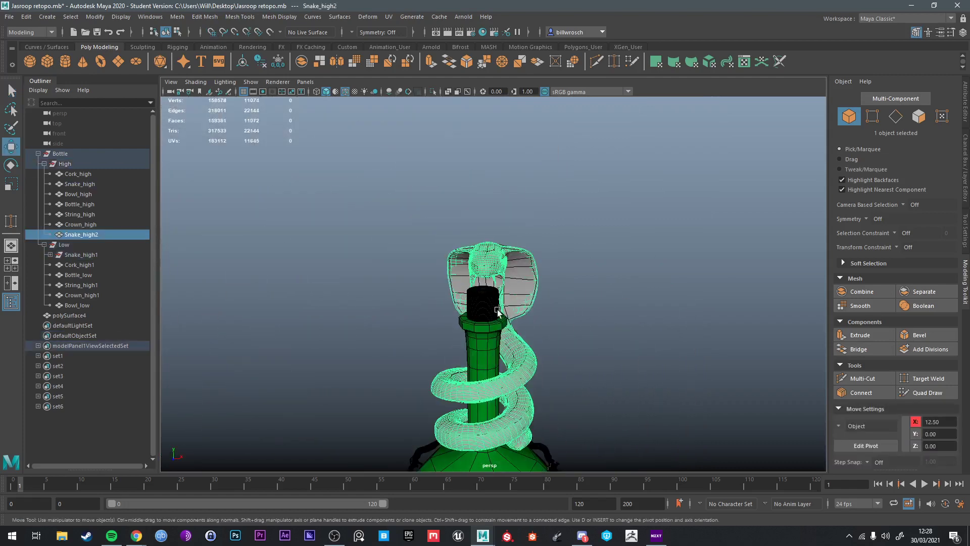
# Step: Examine how the duplicated high-poly snake lines up with the low-poly jaw, fangs and lower teeth
pyautogui.scroll(-5, 475, 336)
pyautogui.moveTo(475, 336)
pyautogui.keyDown('alt'); pyautogui.mouseDown()
pyautogui.moveTo(454, 355)
pyautogui.moveTo(475, 348)
pyautogui.mouseUp(); pyautogui.keyUp('alt')
pyautogui.scroll(-5, 462, 346)
pyautogui.scroll(8, 482, 344)
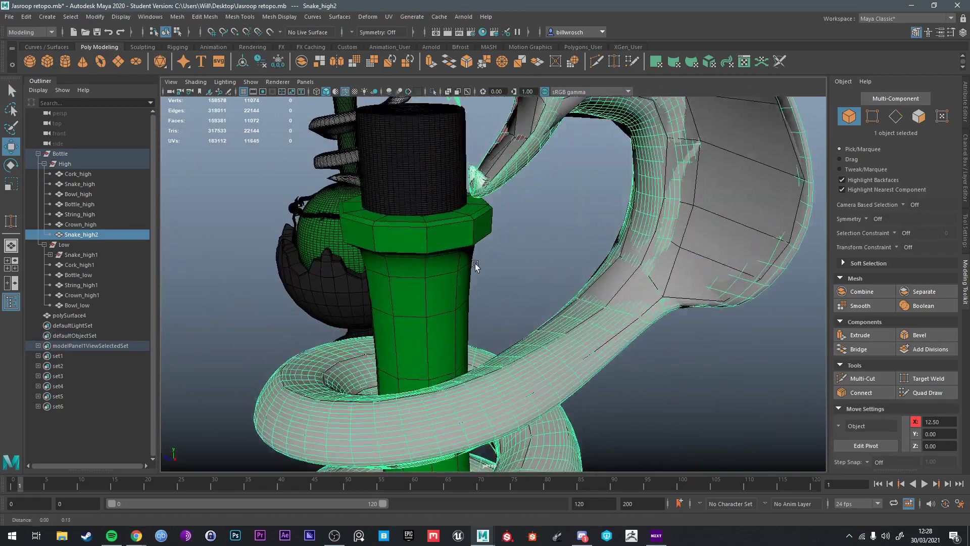
pyautogui.click(499, 277)
pyautogui.keyDown('alt'); pyautogui.moveTo(476, 266); pyautogui.dragTo(497, 298, button='middle'); pyautogui.keyUp('alt')
pyautogui.scroll(4, 499, 280)
pyautogui.click(597, 170)
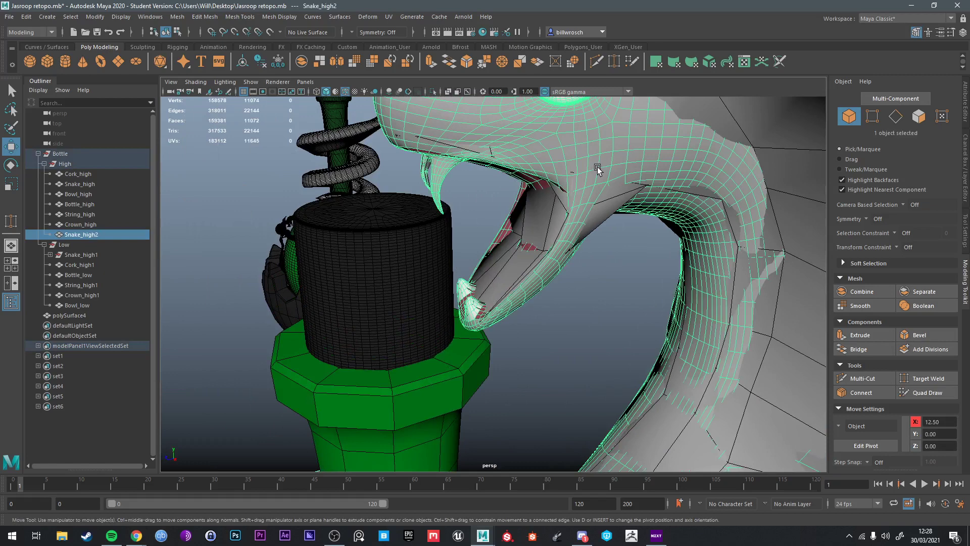
# Step: Compare the low-poly teeth with and without the duplicated high-poly snake, leaving the duplicate hidden
pyautogui.hotkey('ctrl', 'h')
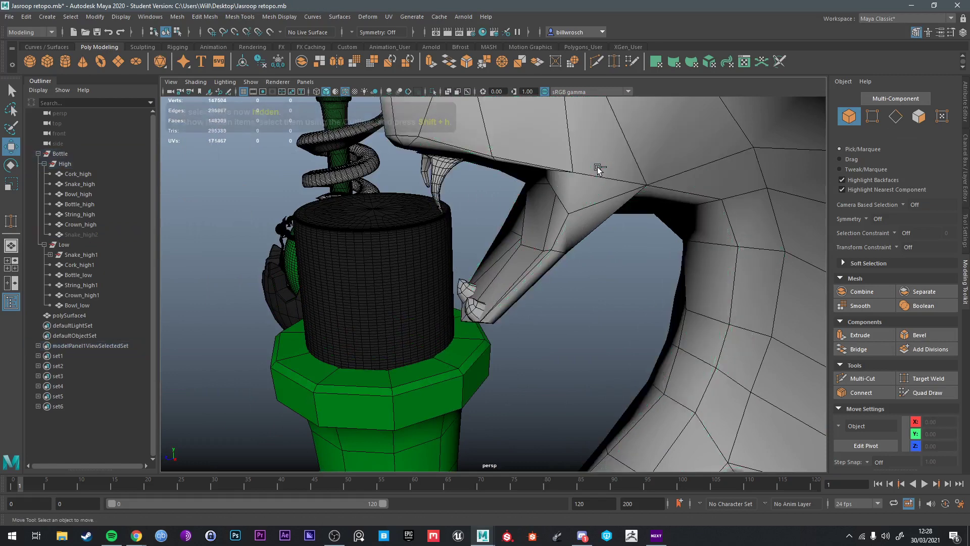
pyautogui.hotkey('ctrl', 'h')
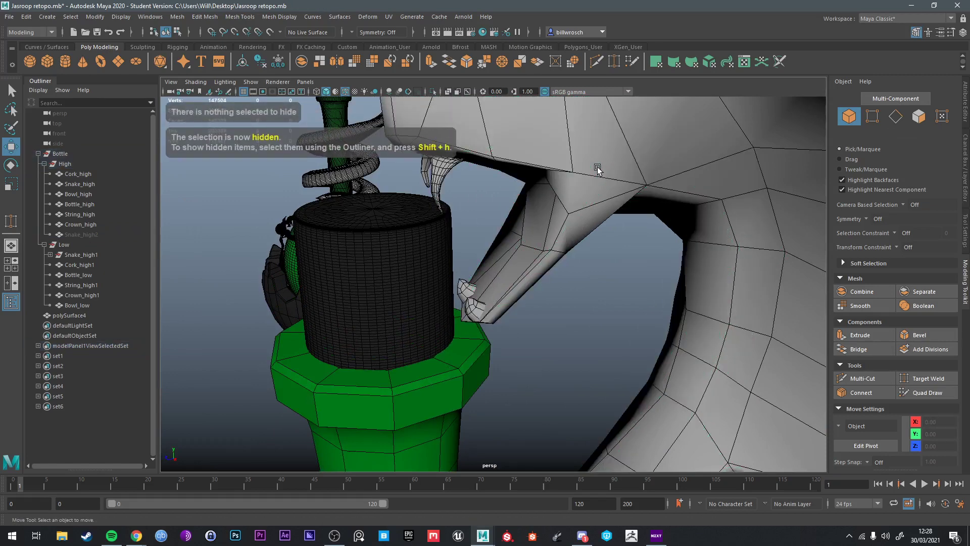
pyautogui.hotkey('ctrl', 'z')
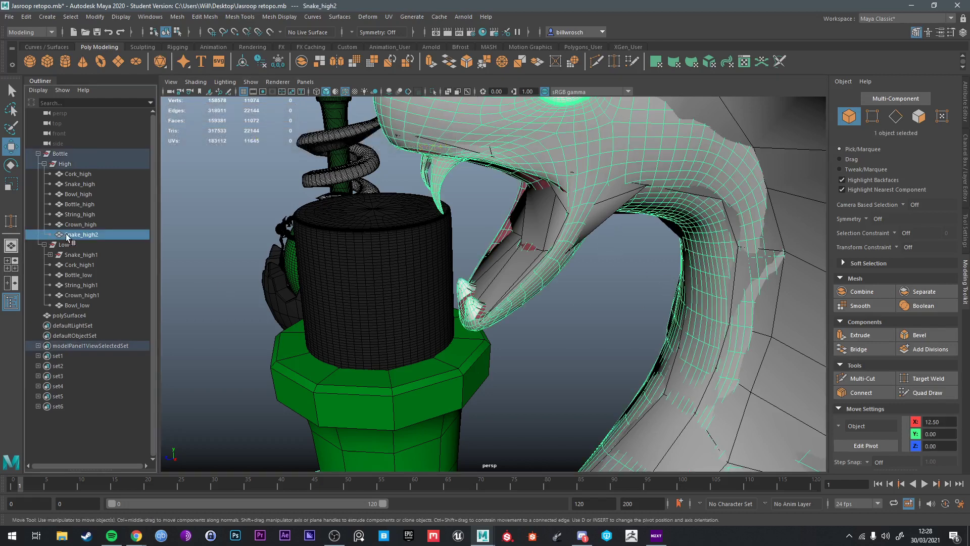
pyautogui.hotkey('ctrl', 'h')
pyautogui.hotkey('ctrl', 'z')
pyautogui.moveTo(573, 236)
pyautogui.keyDown('alt'); pyautogui.mouseDown()
pyautogui.moveTo(582, 254)
pyautogui.moveTo(551, 261)
pyautogui.moveTo(549, 236)
pyautogui.moveTo(579, 230)
pyautogui.mouseUp(); pyautogui.keyUp('alt')
pyautogui.hotkey('ctrl', 'h')
# Step: Slice across the low-poly fang just above its tip with the Multi-Cut tool
pyautogui.keyDown('alt'); pyautogui.moveTo(495, 286); pyautogui.dragTo(537, 290); pyautogui.keyUp('alt')
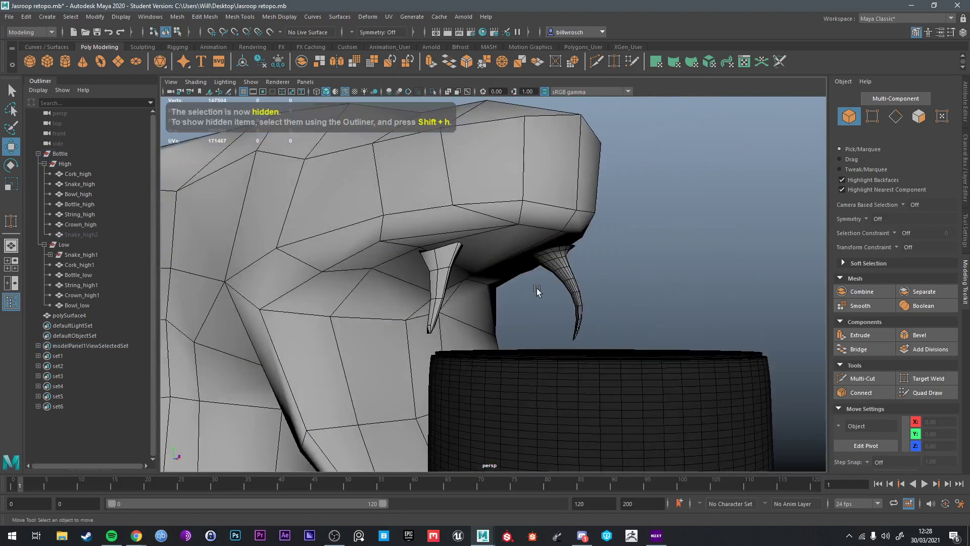
pyautogui.click(446, 268)
pyautogui.keyDown('alt'); pyautogui.moveTo(447, 269); pyautogui.dragTo(465, 297); pyautogui.keyUp('alt')
pyautogui.keyDown('alt'); pyautogui.moveTo(465, 297); pyautogui.dragTo(454, 343, button='right'); pyautogui.keyUp('alt')
pyautogui.keyDown('alt'); pyautogui.moveTo(420, 372); pyautogui.dragTo(499, 296, button='middle'); pyautogui.keyUp('alt')
pyautogui.click(596, 62)
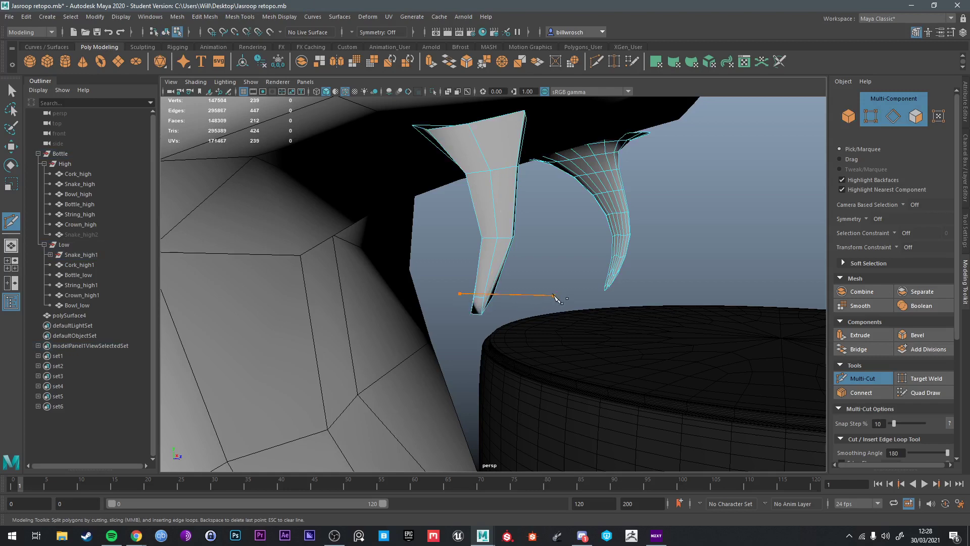
pyautogui.press('q')
pyautogui.scroll(5, 535, 295)
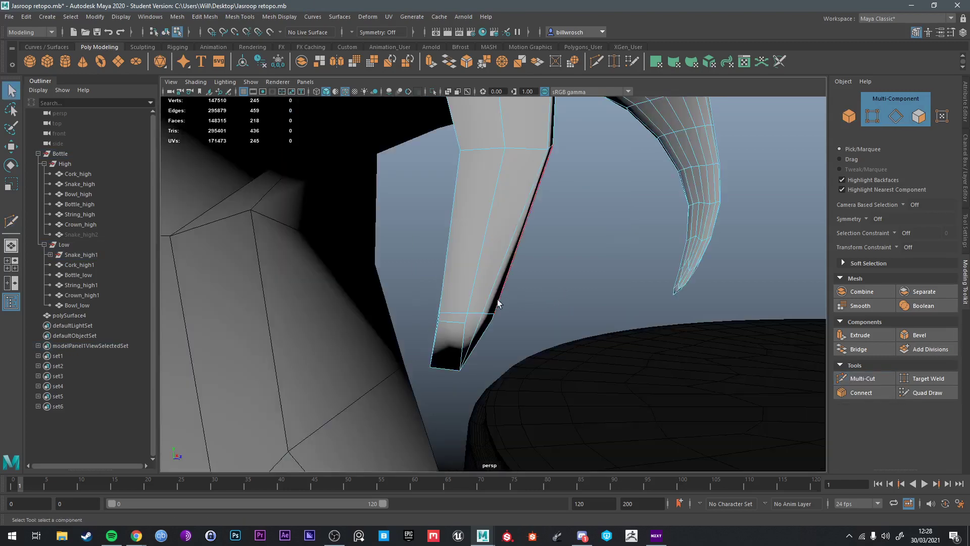
# Step: Target-weld the stray vertices near the fang's tip into the newly cut edge row
pyautogui.click(614, 62)
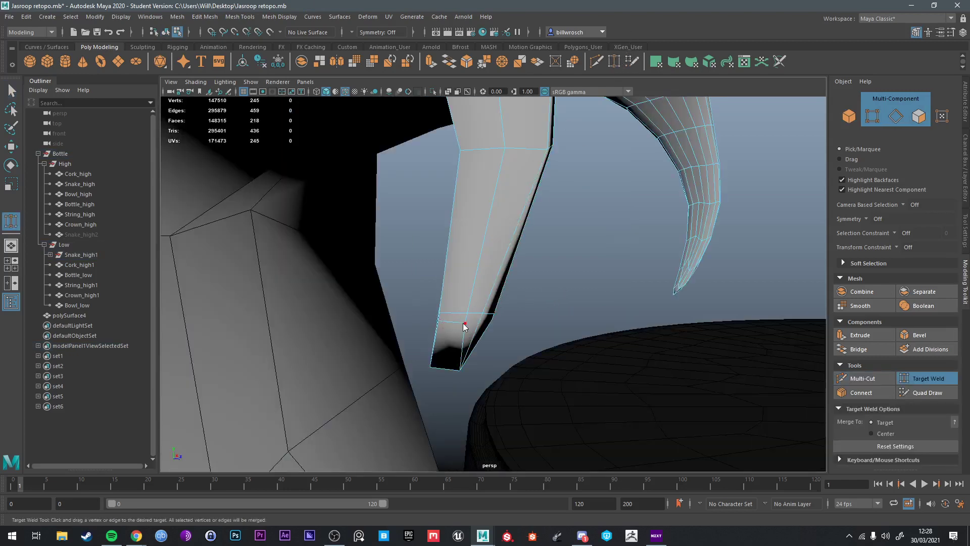
pyautogui.moveTo(464, 326); pyautogui.dragTo(436, 326, button='right')
pyautogui.moveTo(439, 322); pyautogui.dragTo(439, 314)
# Step: Reframe the low-poly fang and weld the remaining extra vertices on the other side of its tip
pyautogui.press('a')
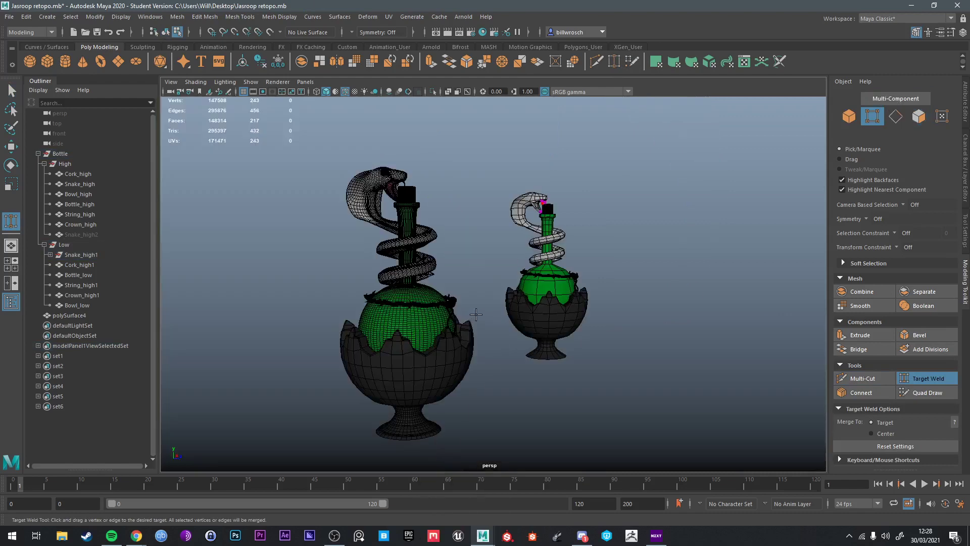
pyautogui.scroll(4, 521, 293)
pyautogui.press('q')
pyautogui.moveTo(570, 151); pyautogui.dragTo(568, 175, button='right')
pyautogui.click(565, 161)
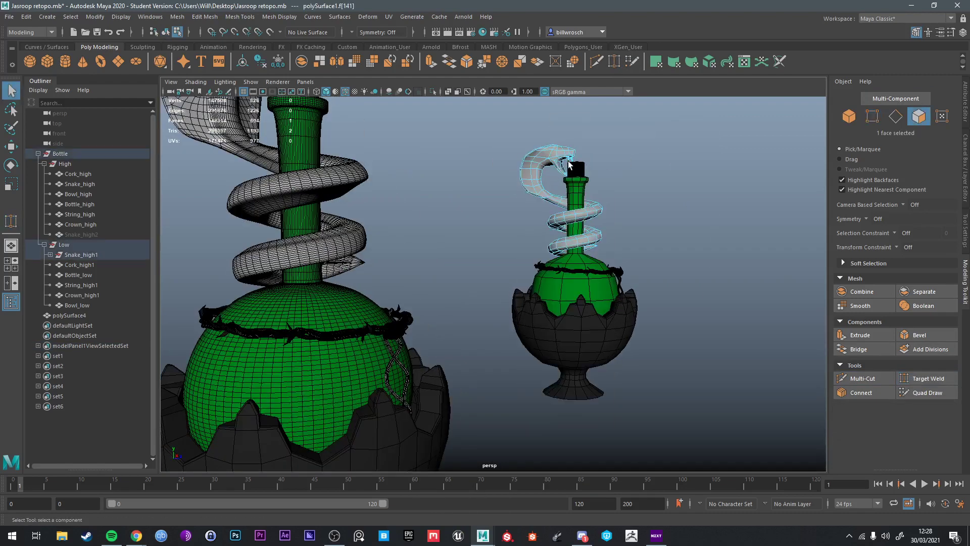
pyautogui.press('f')
pyautogui.keyDown('alt'); pyautogui.moveTo(543, 205); pyautogui.dragTo(594, 286); pyautogui.keyUp('alt')
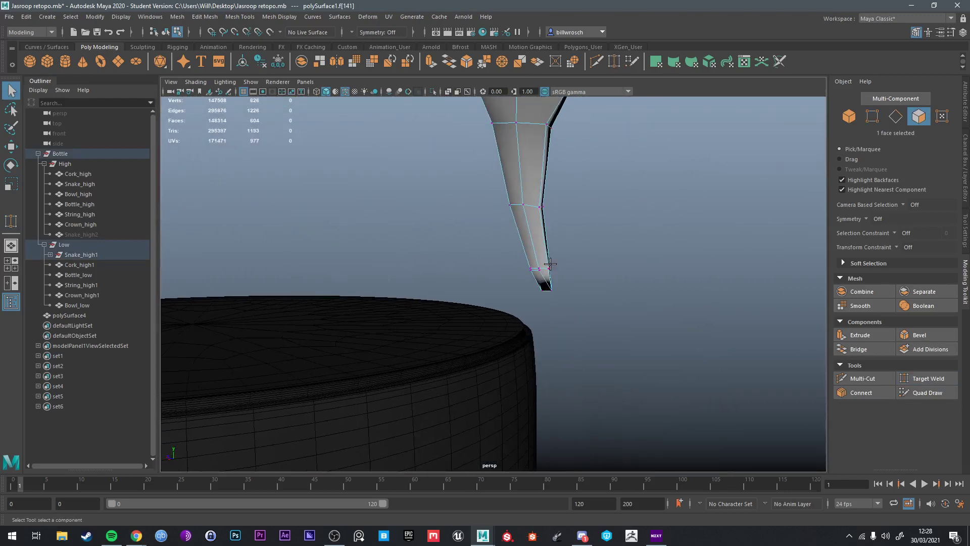
pyautogui.press('g')
pyautogui.scroll(4, 564, 259)
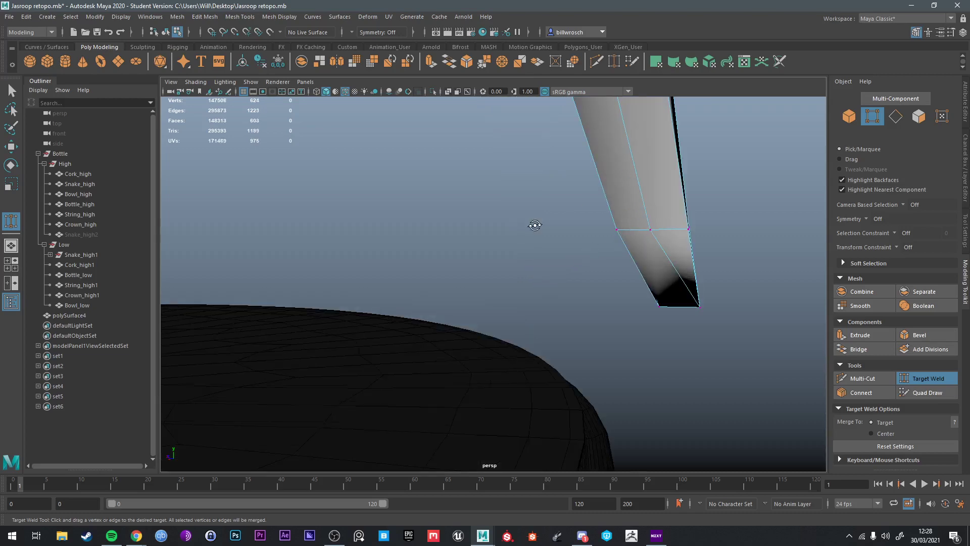
pyautogui.keyDown('alt'); pyautogui.moveTo(535, 225); pyautogui.dragTo(589, 229); pyautogui.keyUp('alt')
pyautogui.keyDown('alt'); pyautogui.moveTo(588, 230); pyautogui.dragTo(550, 230, button='middle'); pyautogui.keyUp('alt')
pyautogui.keyDown('alt'); pyautogui.moveTo(550, 229); pyautogui.dragTo(605, 241); pyautogui.keyUp('alt')
pyautogui.keyDown('alt'); pyautogui.moveTo(606, 241); pyautogui.dragTo(498, 237, button='middle'); pyautogui.keyUp('alt')
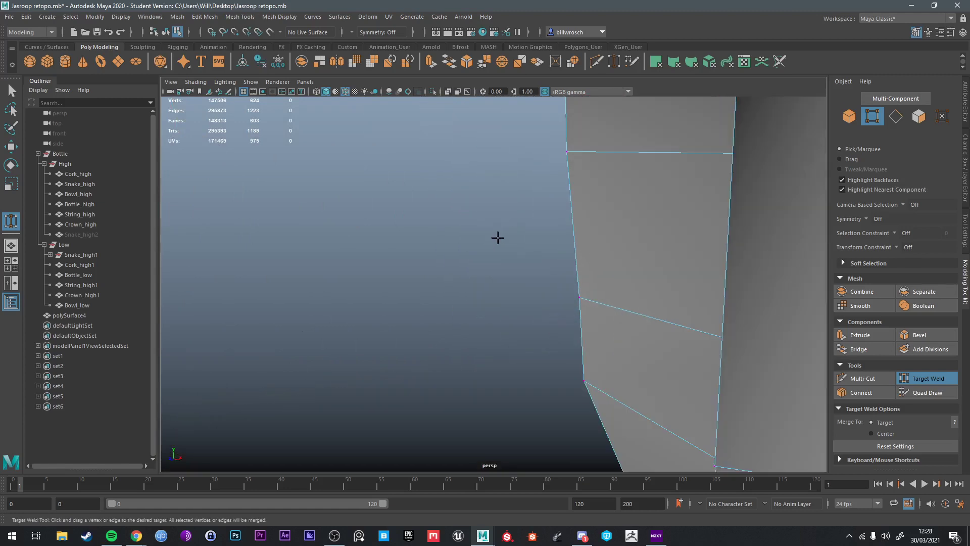
# Step: Reposition individual vertices on the low-poly fang with the Move tool
pyautogui.scroll(-3, 497, 237)
pyautogui.press('q')
pyautogui.click(493, 245)
pyautogui.press('w')
pyautogui.moveTo(506, 247); pyautogui.dragTo(628, 272)
pyautogui.press('q')
pyautogui.click(575, 262)
pyautogui.press('w')
# Step: Target-weld the leftover vertices around the fang's lowest edge ring
pyautogui.click(614, 63)
pyautogui.keyDown('alt'); pyautogui.moveTo(583, 277); pyautogui.dragTo(465, 287); pyautogui.keyUp('alt')
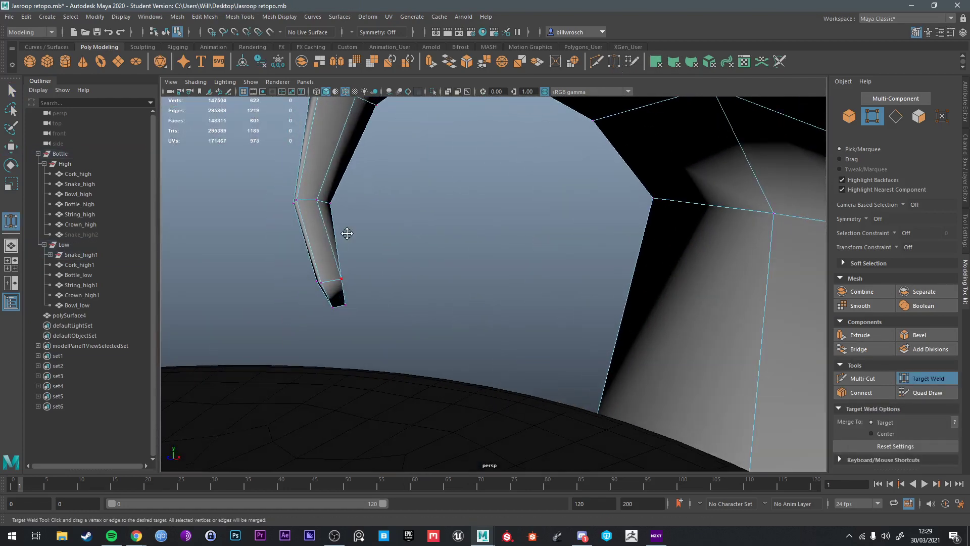
pyautogui.keyDown('alt'); pyautogui.moveTo(347, 234); pyautogui.dragTo(350, 253, button='middle'); pyautogui.keyUp('alt')
pyautogui.moveTo(352, 276); pyautogui.dragTo(358, 276)
pyautogui.keyDown('alt'); pyautogui.moveTo(359, 276); pyautogui.dragTo(399, 277); pyautogui.keyUp('alt')
pyautogui.press('q')
pyautogui.moveTo(297, 270)
pyautogui.mouseDown()
pyautogui.moveTo(349, 316)
pyautogui.moveTo(370, 309)
pyautogui.moveTo(298, 282)
pyautogui.mouseUp()
pyautogui.press('e')
pyautogui.press('r')
pyautogui.hotkey('ctrl', 'z')
# Step: Scale the six vertices at the fang's tip wider along X
pyautogui.press('q')
pyautogui.click(334, 287)
pyautogui.moveTo(278, 273); pyautogui.dragTo(380, 333)
pyautogui.press('e')
pyautogui.press('r')
pyautogui.moveTo(293, 363); pyautogui.dragTo(339, 401)
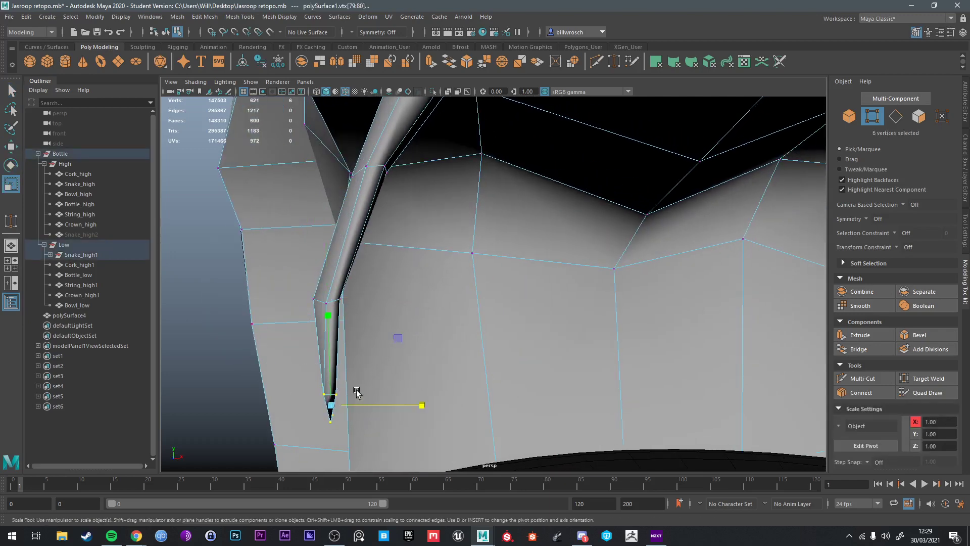
pyautogui.moveTo(422, 405); pyautogui.dragTo(448, 404)
# Step: Scale the ring of six vertices just below the fang's base
pyautogui.keyDown('alt'); pyautogui.moveTo(386, 417); pyautogui.dragTo(365, 357); pyautogui.keyUp('alt')
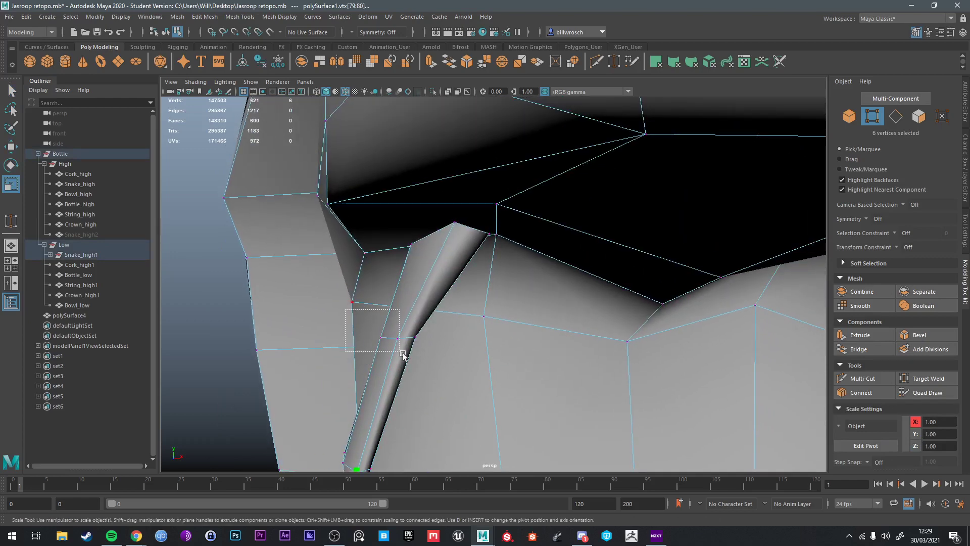
pyautogui.keyDown('alt'); pyautogui.moveTo(426, 357); pyautogui.dragTo(353, 323); pyautogui.keyUp('alt')
pyautogui.press('q')
pyautogui.moveTo(302, 281); pyautogui.dragTo(322, 304)
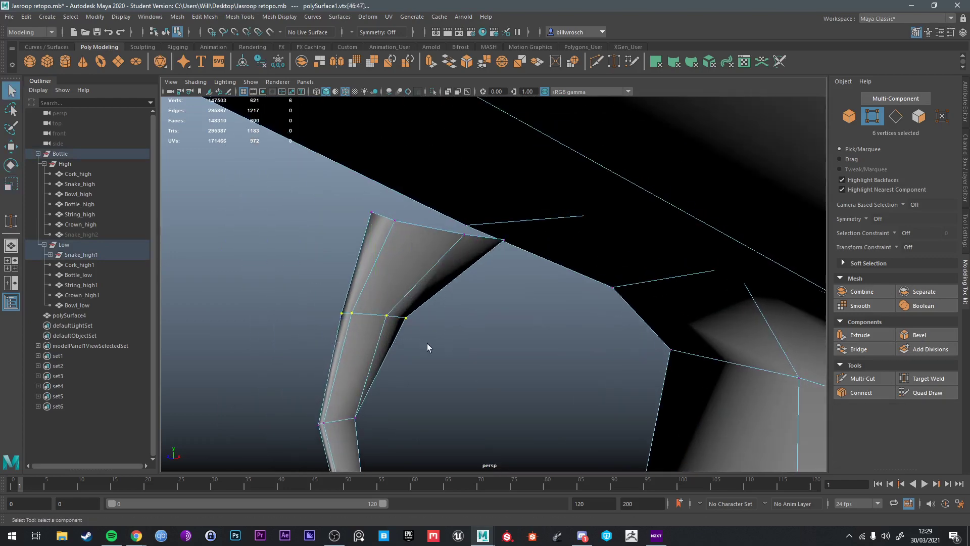
pyautogui.keyDown('alt'); pyautogui.moveTo(427, 347); pyautogui.dragTo(444, 249); pyautogui.keyUp('alt')
pyautogui.press('r')
# Step: Widen the open six-edge border loop at the fang's base by scaling it
pyautogui.moveTo(444, 249); pyautogui.dragTo(444, 223, button='right')
pyautogui.press('q')
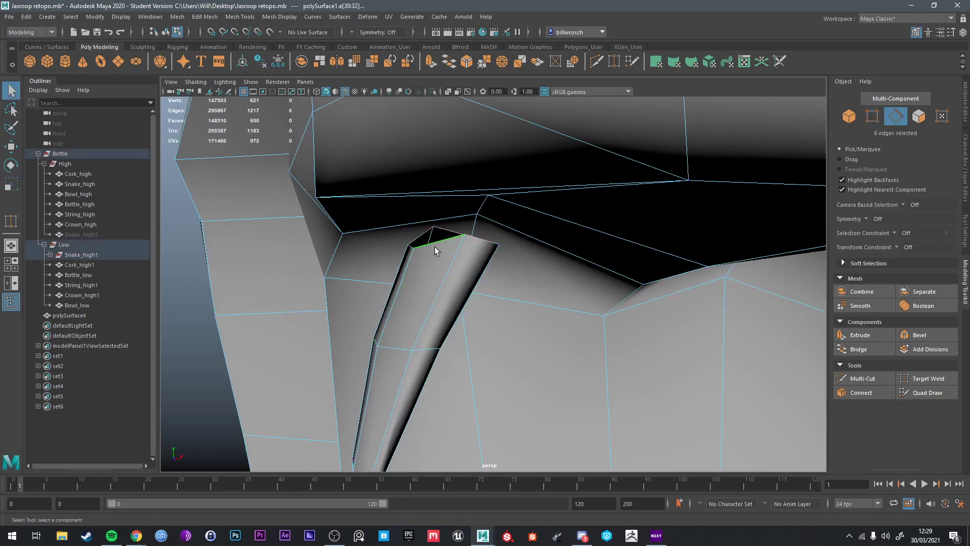
pyautogui.press('e')
pyautogui.press('r')
pyautogui.moveTo(484, 238); pyautogui.dragTo(514, 239)
# Step: Move the fang's base edge loop to sit under the upper jaw and return to object mode
pyautogui.press('w')
pyautogui.moveTo(449, 215); pyautogui.dragTo(539, 296)
pyautogui.press('e')
pyautogui.press('r')
pyautogui.press('w')
pyautogui.scroll(-5, 465, 151)
pyautogui.press('q')
pyautogui.moveTo(516, 256); pyautogui.dragTo(574, 243, button='right')
pyautogui.click(667, 260)
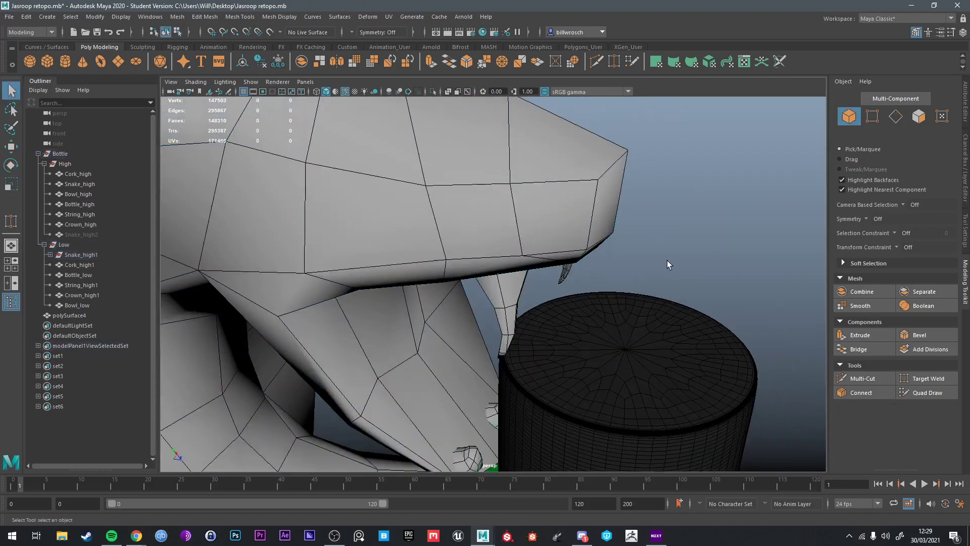
# Step: Isolate the fangs mesh in the viewport, hiding the snake head and the bottle
pyautogui.keyDown('alt'); pyautogui.moveTo(667, 260); pyautogui.dragTo(476, 226); pyautogui.keyUp('alt')
pyautogui.click(519, 296)
pyautogui.scroll(3, 583, 286)
pyautogui.moveTo(477, 226); pyautogui.dragTo(522, 182, button='right')
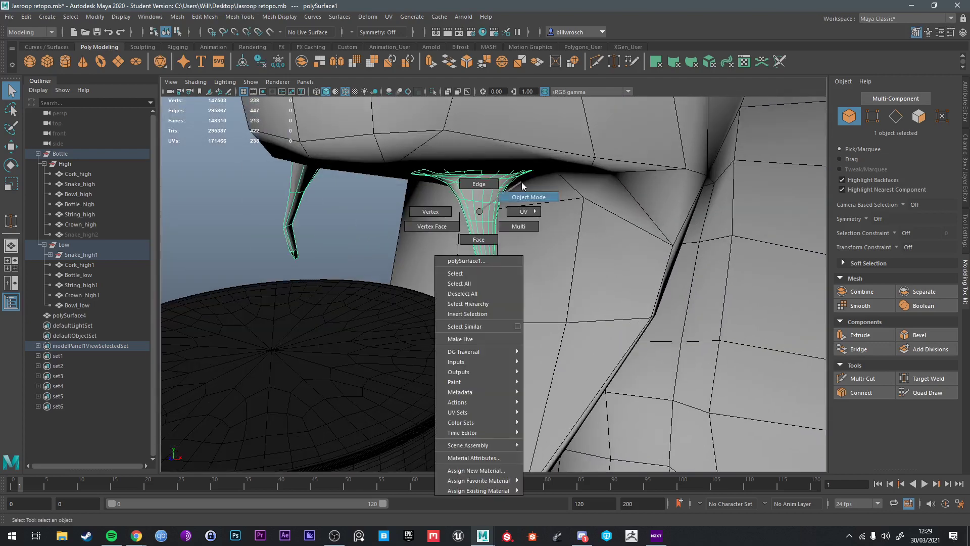
pyautogui.hotkey('ctrl', '1')
# Step: Delete the 40 faces that form the flared skirt at the dense fang's base
pyautogui.keyDown('alt'); pyautogui.moveTo(474, 199); pyautogui.dragTo(467, 192); pyautogui.keyUp('alt')
pyautogui.moveTo(466, 192); pyautogui.dragTo(468, 155, button='right')
pyautogui.keyDown('alt'); pyautogui.moveTo(473, 185); pyautogui.dragTo(435, 229); pyautogui.keyUp('alt')
pyautogui.moveTo(434, 230); pyautogui.dragTo(432, 247, button='right')
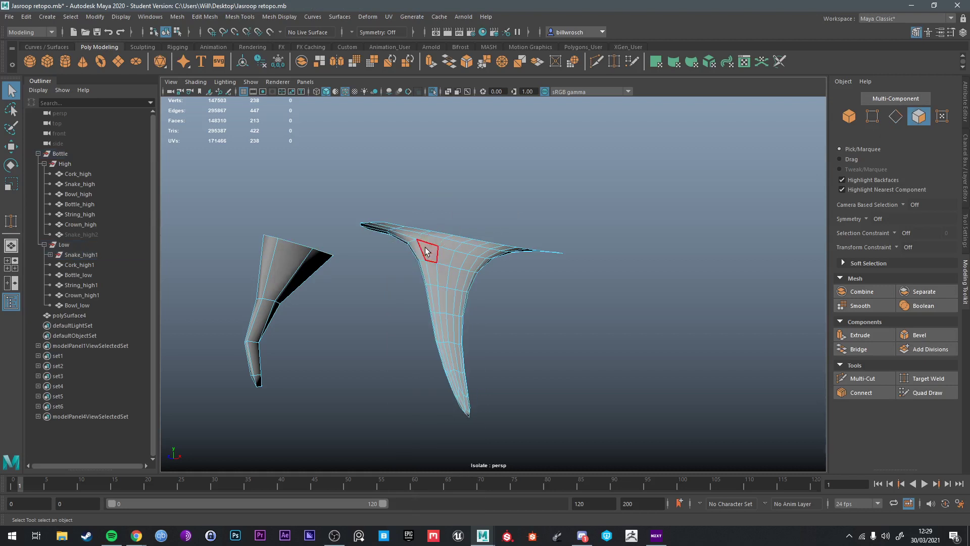
pyautogui.click(446, 256)
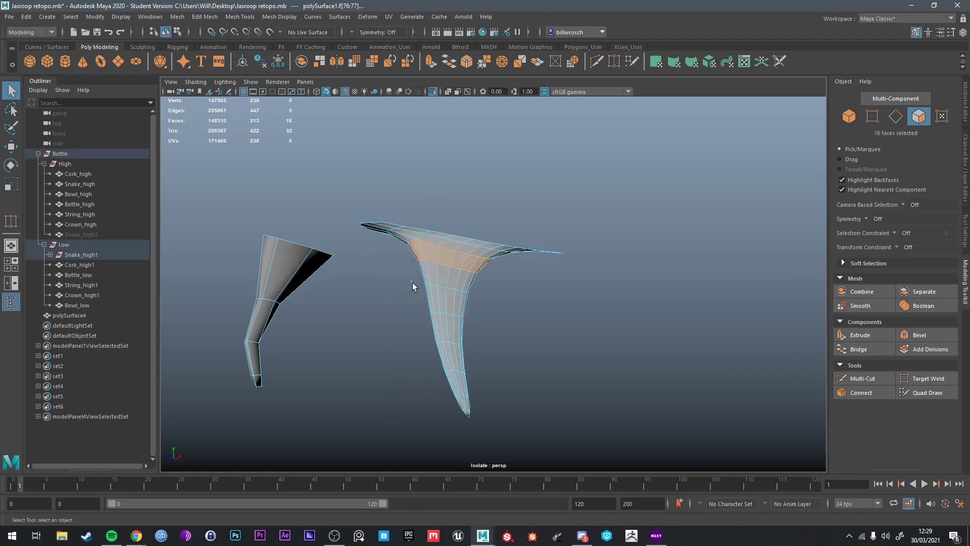
pyautogui.keyDown('shift'); pyautogui.moveTo(696, 474); pyautogui.dragTo(695, 472); pyautogui.keyUp('shift')
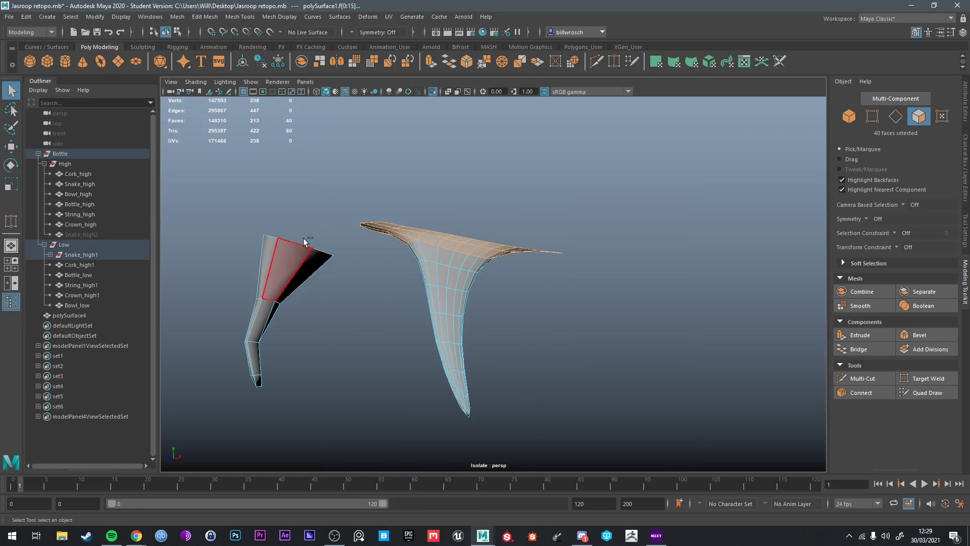
pyautogui.press('Delete')
# Step: Delete surplus edge loops running around the dense fang to thin out its rings
pyautogui.keyDown('alt'); pyautogui.moveTo(303, 238); pyautogui.dragTo(404, 265); pyautogui.keyUp('alt')
pyautogui.keyDown('alt'); pyautogui.moveTo(622, 320); pyautogui.dragTo(466, 268, button='middle'); pyautogui.keyUp('alt')
pyautogui.keyDown('alt'); pyautogui.moveTo(466, 267); pyautogui.dragTo(430, 265); pyautogui.keyUp('alt')
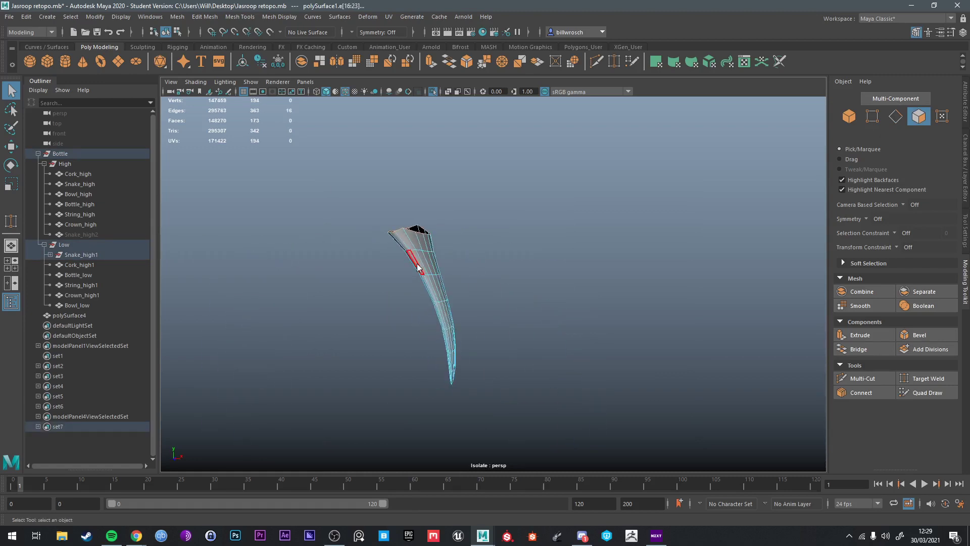
pyautogui.moveTo(417, 267); pyautogui.dragTo(422, 253, button='right')
pyautogui.doubleClick(418, 250)
pyautogui.keyDown('alt'); pyautogui.moveTo(418, 251); pyautogui.dragTo(489, 306); pyautogui.keyUp('alt')
pyautogui.doubleClick(489, 306)
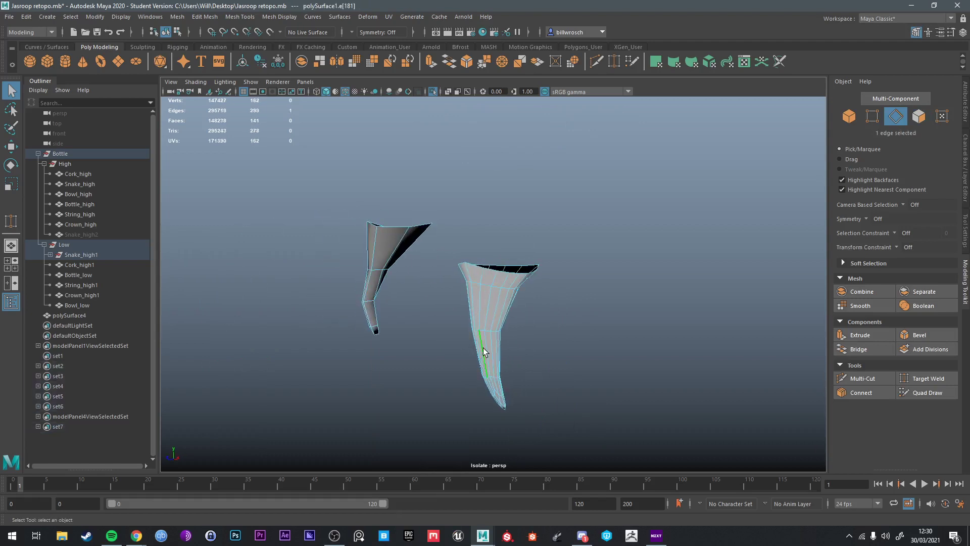
# Step: Delete alternate lengthwise edge loops on the dense fang to reduce it to eight sides
pyautogui.click(485, 350)
pyautogui.keyDown('alt'); pyautogui.moveTo(484, 349); pyautogui.dragTo(475, 330); pyautogui.keyUp('alt')
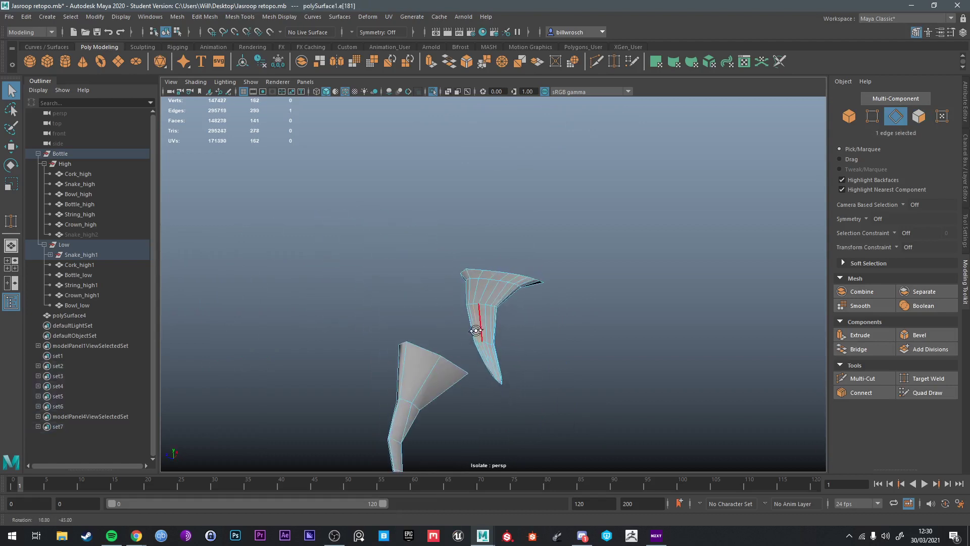
pyautogui.click(505, 361)
pyautogui.keyDown('alt'); pyautogui.moveTo(505, 368); pyautogui.dragTo(537, 336); pyautogui.keyUp('alt')
pyautogui.doubleClick(470, 323)
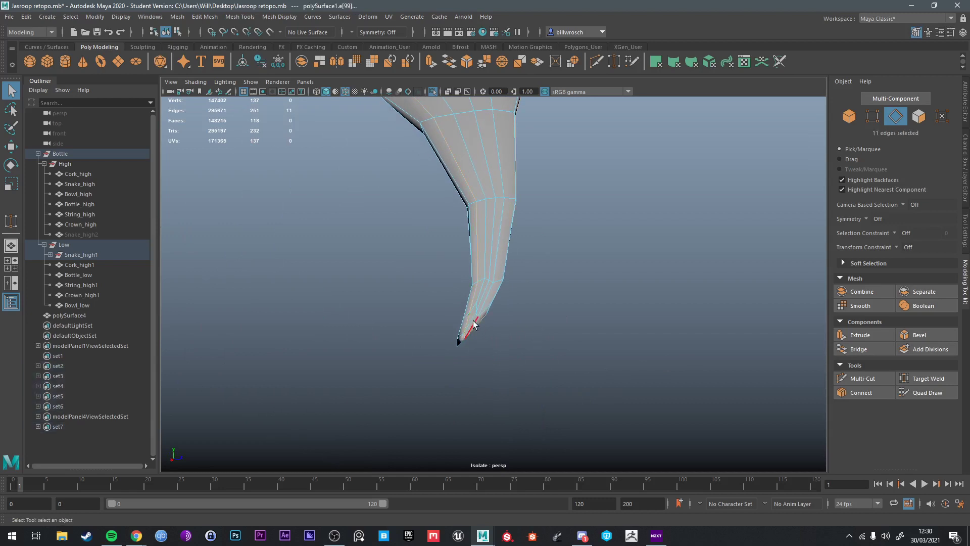
pyautogui.hotkey('ctrl', 'Delete')
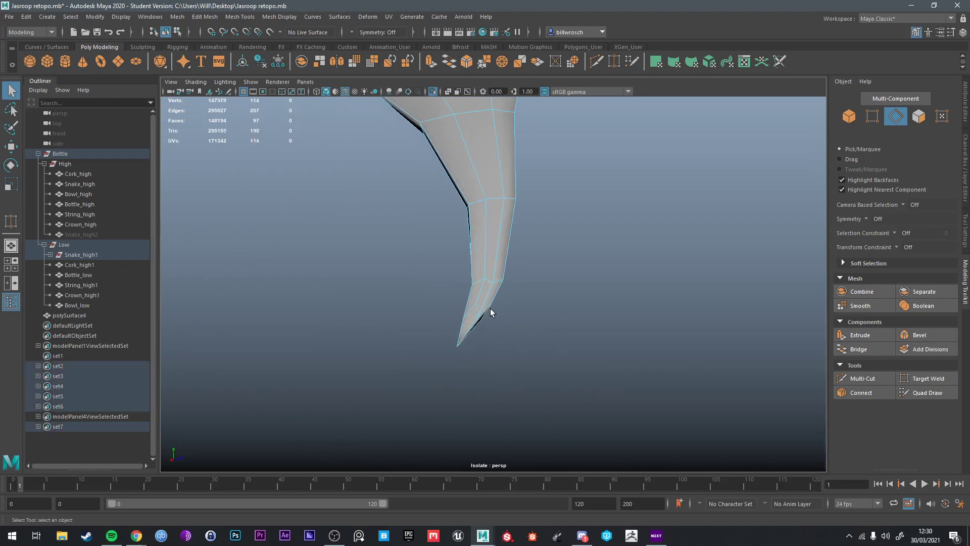
# Step: Examine the reduced fang's shaft and tip and check the remaining edges near its point
pyautogui.keyDown('alt'); pyautogui.moveTo(490, 310); pyautogui.dragTo(636, 364); pyautogui.keyUp('alt')
pyautogui.scroll(5, 504, 381)
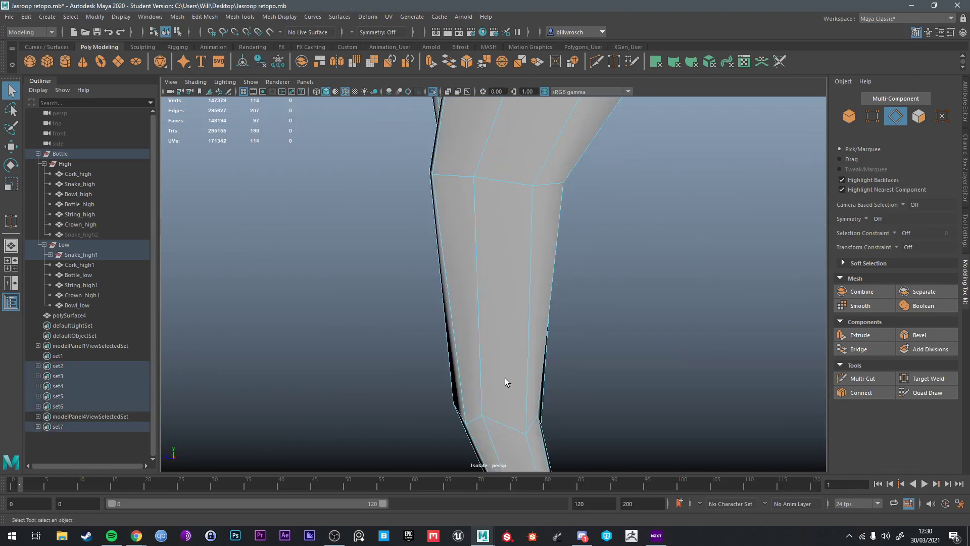
pyautogui.keyDown('alt'); pyautogui.moveTo(504, 381); pyautogui.dragTo(500, 320, button='middle'); pyautogui.keyUp('alt')
pyautogui.keyDown('alt'); pyautogui.moveTo(500, 320); pyautogui.dragTo(524, 303); pyautogui.keyUp('alt')
pyautogui.keyDown('alt'); pyautogui.moveTo(524, 303); pyautogui.dragTo(529, 332, button='middle'); pyautogui.keyUp('alt')
pyautogui.moveTo(528, 332)
pyautogui.keyDown('alt'); pyautogui.mouseDown()
pyautogui.moveTo(463, 320)
pyautogui.moveTo(469, 307)
pyautogui.mouseUp(); pyautogui.keyUp('alt')
pyautogui.doubleClick(436, 338)
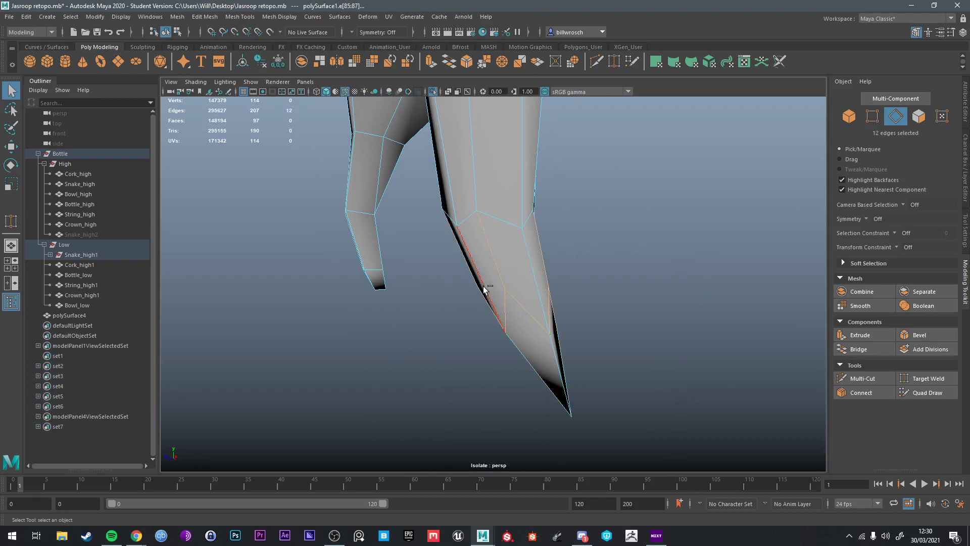
pyautogui.keyDown('alt'); pyautogui.moveTo(483, 289); pyautogui.dragTo(574, 308); pyautogui.keyUp('alt')
pyautogui.scroll(-5, 606, 314)
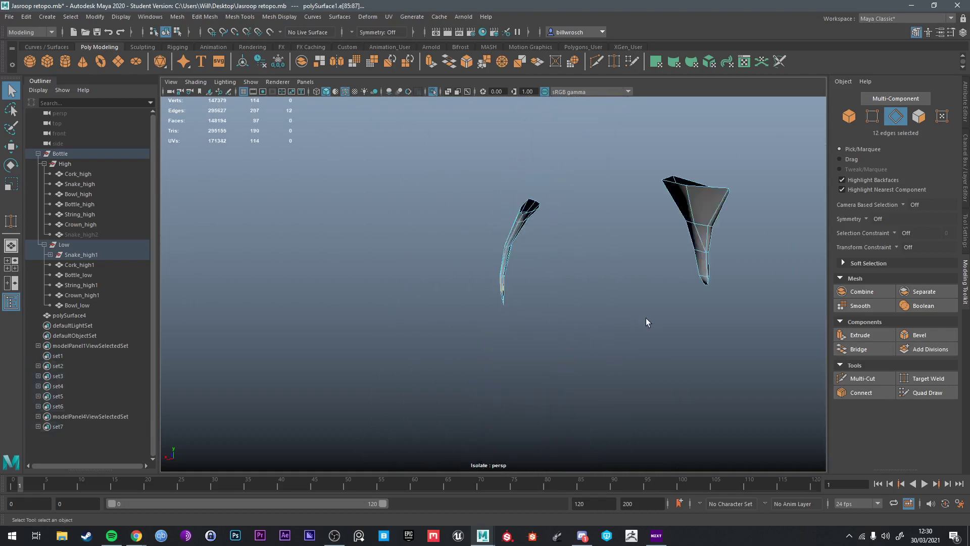
# Step: Scale the 17 vertices at the reduced fang's tip wider along X
pyautogui.keyDown('alt'); pyautogui.moveTo(645, 318); pyautogui.dragTo(517, 259); pyautogui.keyUp('alt')
pyautogui.moveTo(517, 259); pyautogui.dragTo(560, 227, button='right')
pyautogui.keyDown('alt'); pyautogui.moveTo(560, 227); pyautogui.dragTo(490, 260); pyautogui.keyUp('alt')
pyautogui.moveTo(489, 257); pyautogui.dragTo(453, 248, button='right')
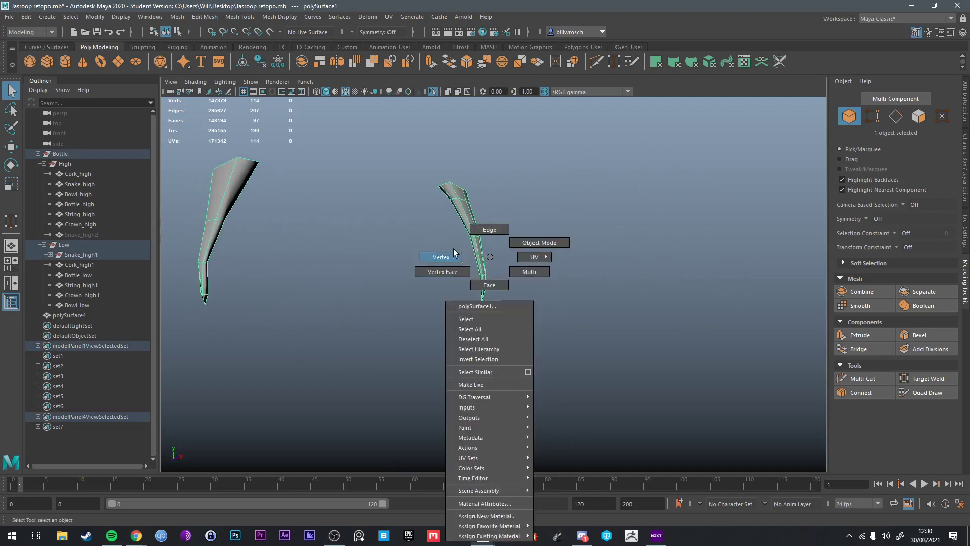
pyautogui.moveTo(526, 318); pyautogui.dragTo(467, 266)
pyautogui.press('r')
pyautogui.moveTo(519, 288); pyautogui.dragTo(525, 287)
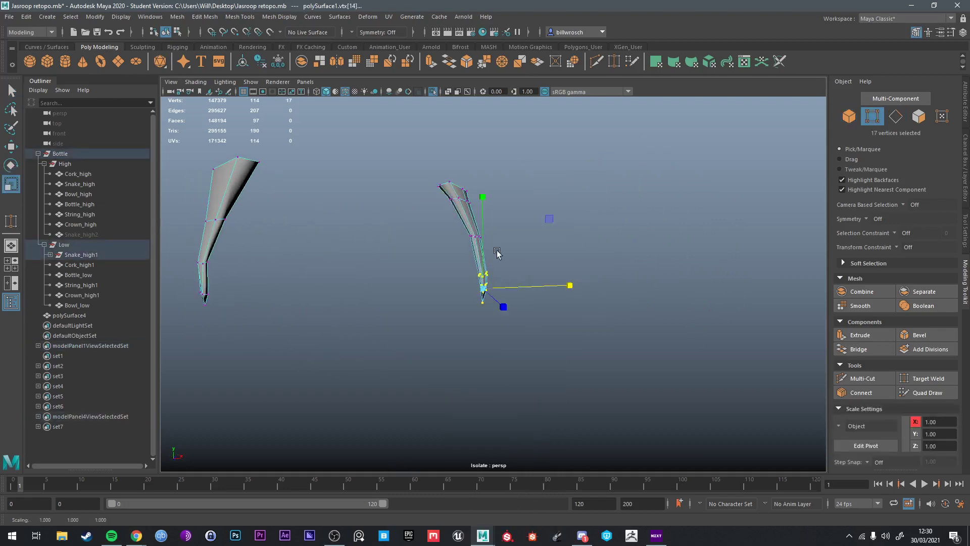
pyautogui.moveTo(442, 220); pyautogui.dragTo(559, 279)
pyautogui.press('q')
# Step: Bring back the full scene, raise the reduced fang's eight-edge base loop into the upper jaw and widen it along X
pyautogui.moveTo(530, 239); pyautogui.dragTo(531, 216, button='right')
pyautogui.moveTo(524, 233)
pyautogui.keyDown('alt'); pyautogui.mouseDown()
pyautogui.moveTo(609, 255)
pyautogui.moveTo(515, 267)
pyautogui.moveTo(433, 256)
pyautogui.moveTo(411, 237)
pyautogui.moveTo(485, 259)
pyautogui.moveTo(516, 233)
pyautogui.mouseUp(); pyautogui.keyUp('alt')
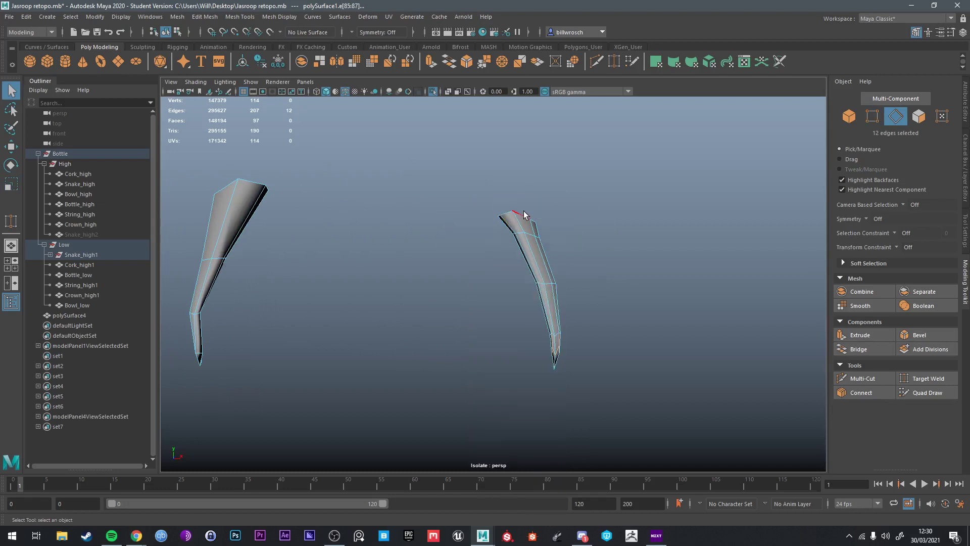
pyautogui.hotkey('ctrl', '1')
pyautogui.press('r')
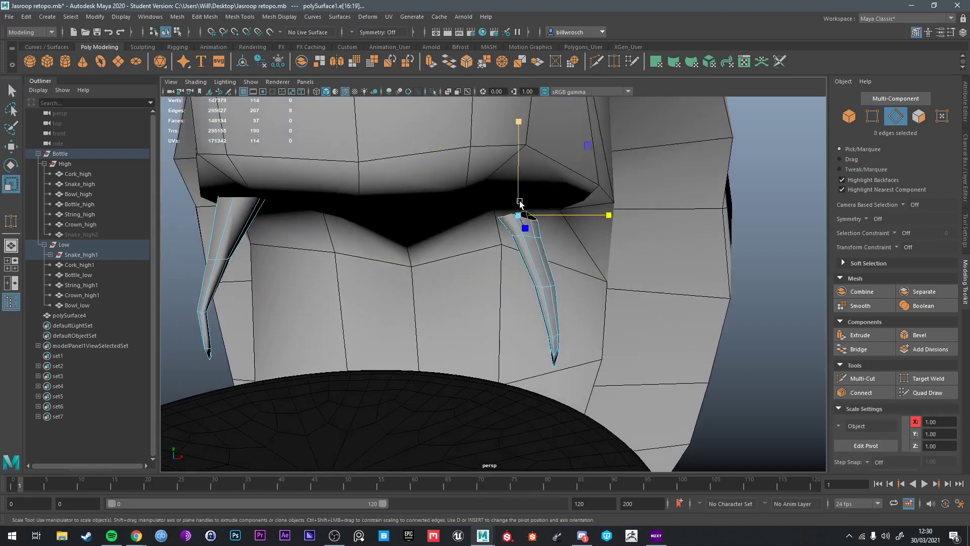
pyautogui.press('w')
pyautogui.moveTo(514, 158); pyautogui.dragTo(544, 174)
pyautogui.press('r')
pyautogui.moveTo(543, 177); pyautogui.dragTo(548, 175, button='middle')
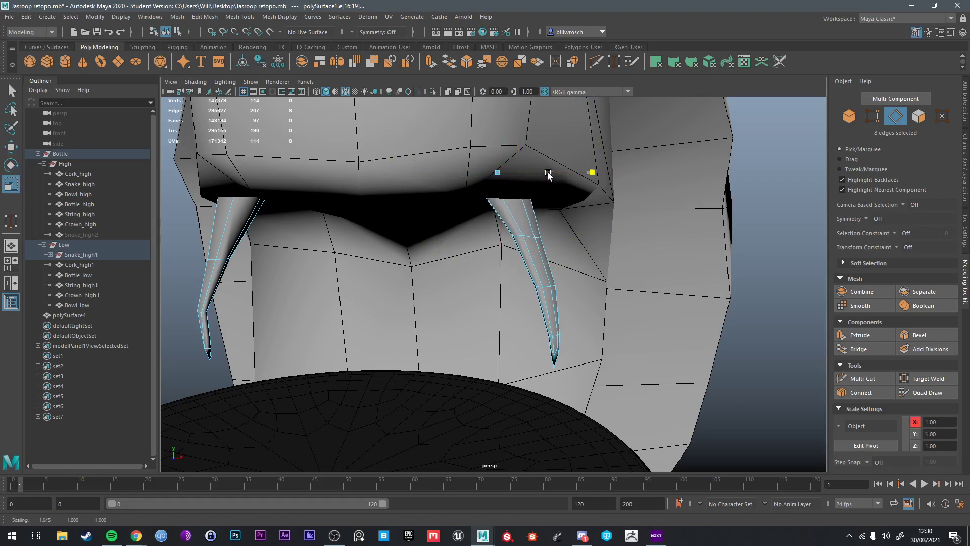
# Step: Widen the eight-edge loop just below the reduced fang's base along X and return to object mode
pyautogui.doubleClick(539, 236)
pyautogui.press('e')
pyautogui.press('r')
pyautogui.moveTo(552, 238); pyautogui.dragTo(564, 239, button='middle')
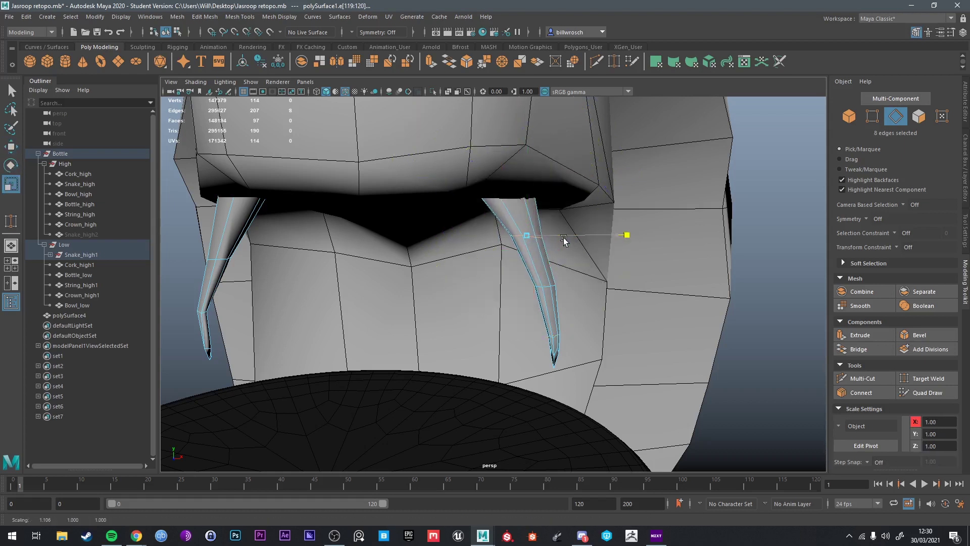
pyautogui.scroll(-5, 545, 278)
pyautogui.moveTo(476, 244); pyautogui.dragTo(518, 206, button='right')
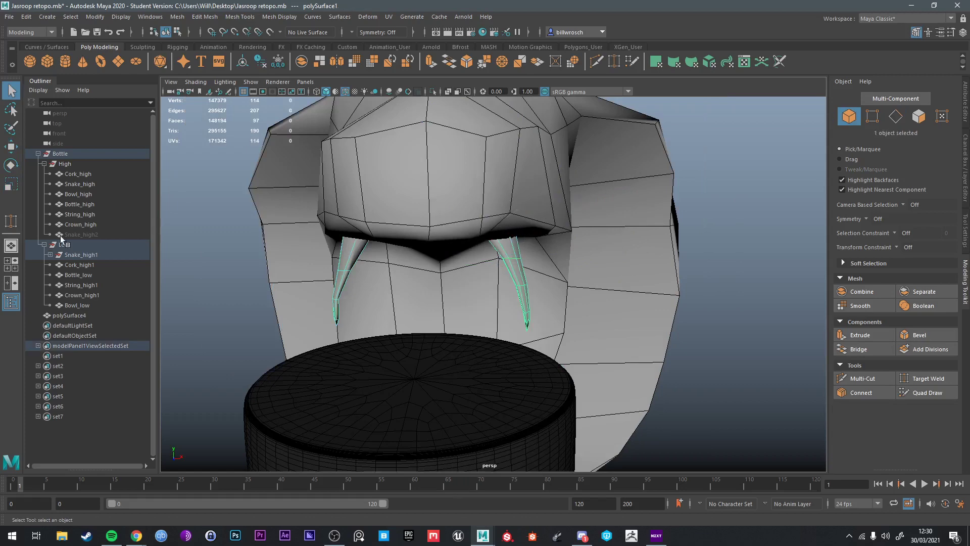
# Step: Unhide Snake_high2 and select the low-poly fangs to compare them with the high-poly ones
pyautogui.click(96, 235)
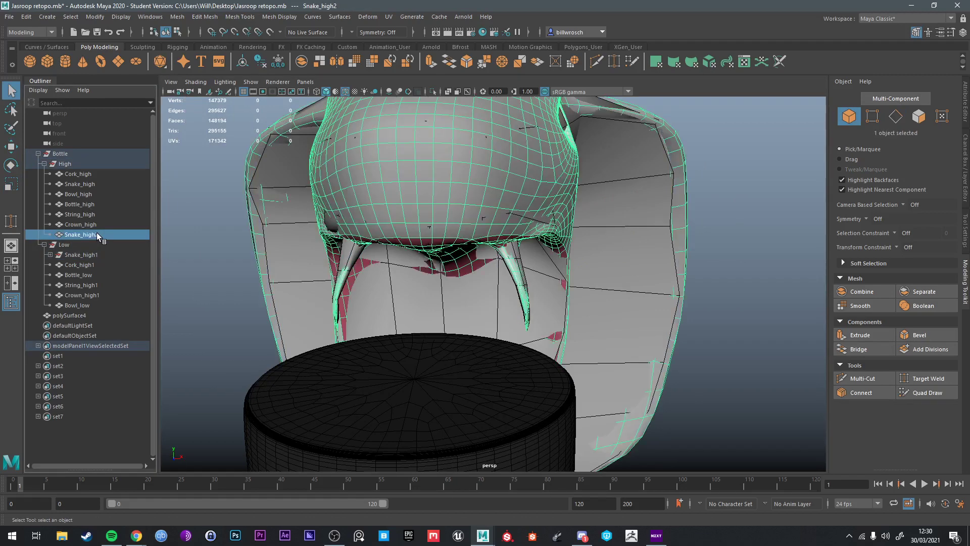
pyautogui.scroll(3, 330, 216)
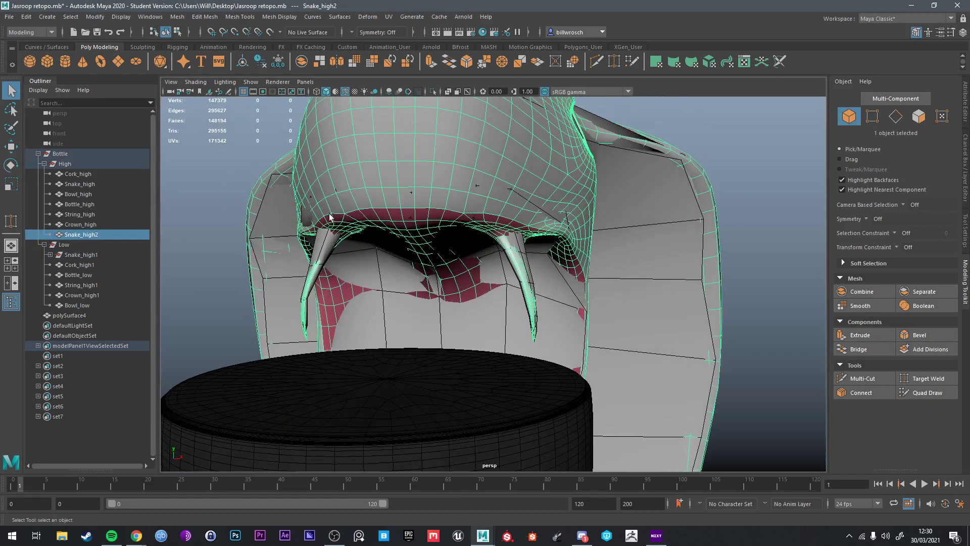
pyautogui.keyDown('alt'); pyautogui.moveTo(329, 214); pyautogui.dragTo(317, 226, button='middle'); pyautogui.keyUp('alt')
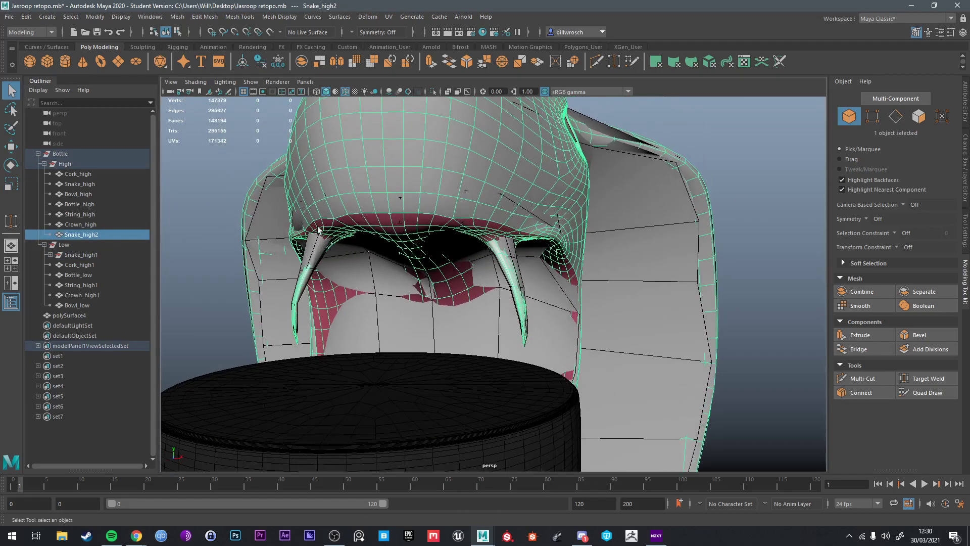
pyautogui.click(318, 251)
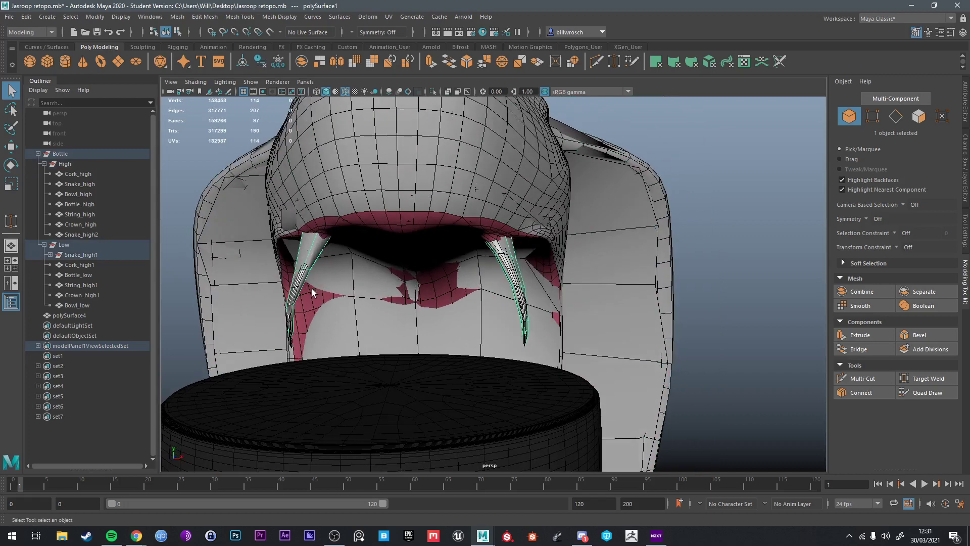
pyautogui.keyDown('alt'); pyautogui.moveTo(311, 289); pyautogui.dragTo(352, 288, button='right'); pyautogui.keyUp('alt')
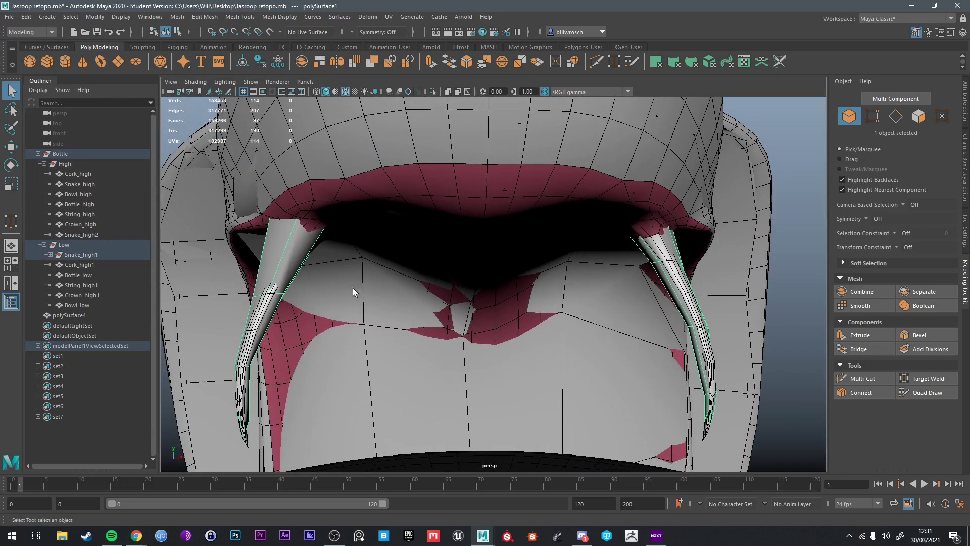
# Step: Shift the six base vertices of the six-sided fang and scale them along X to match the high-poly fang
pyautogui.moveTo(269, 237); pyautogui.dragTo(218, 235, button='right')
pyautogui.moveTo(217, 185); pyautogui.dragTo(271, 217)
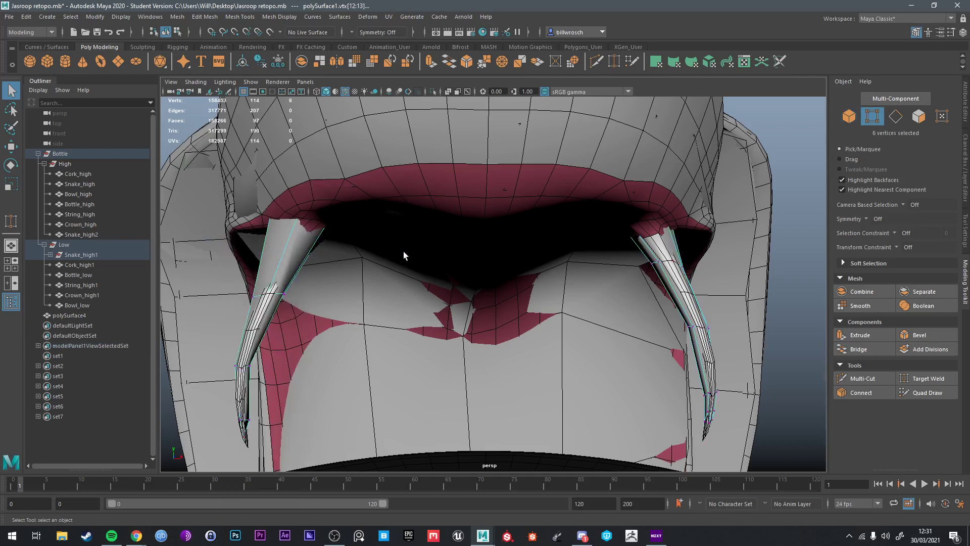
pyautogui.press('w')
pyautogui.press('e')
pyautogui.press('r')
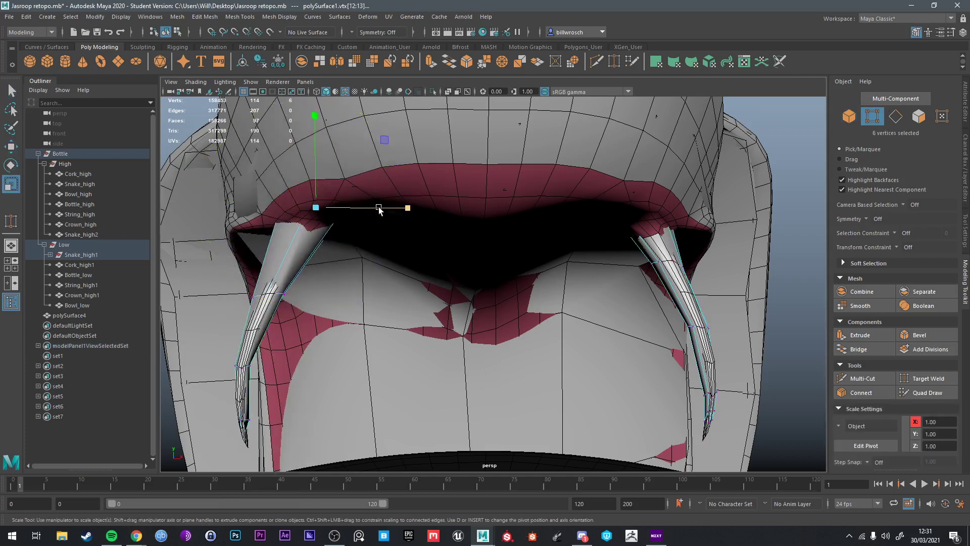
pyautogui.moveTo(379, 211); pyautogui.dragTo(492, 191)
# Step: Move three base vertices of the eight-sided fang to fit the high-poly jaw
pyautogui.press('w')
pyautogui.moveTo(693, 253); pyautogui.dragTo(693, 254)
pyautogui.keyDown('alt'); pyautogui.moveTo(652, 248); pyautogui.dragTo(618, 250); pyautogui.keyUp('alt')
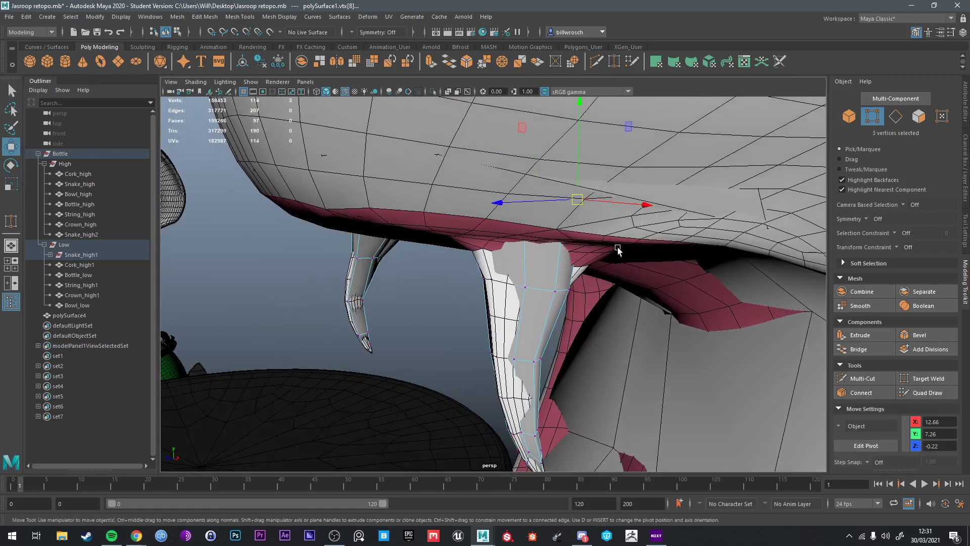
pyautogui.keyDown('alt'); pyautogui.moveTo(568, 206); pyautogui.dragTo(487, 290); pyautogui.keyUp('alt')
pyautogui.moveTo(631, 327); pyautogui.dragTo(632, 327)
# Step: Scale the ring of eight vertices just below the eight-sided fang's base along Z
pyautogui.keyDown('alt'); pyautogui.moveTo(631, 326); pyautogui.dragTo(552, 320); pyautogui.keyUp('alt')
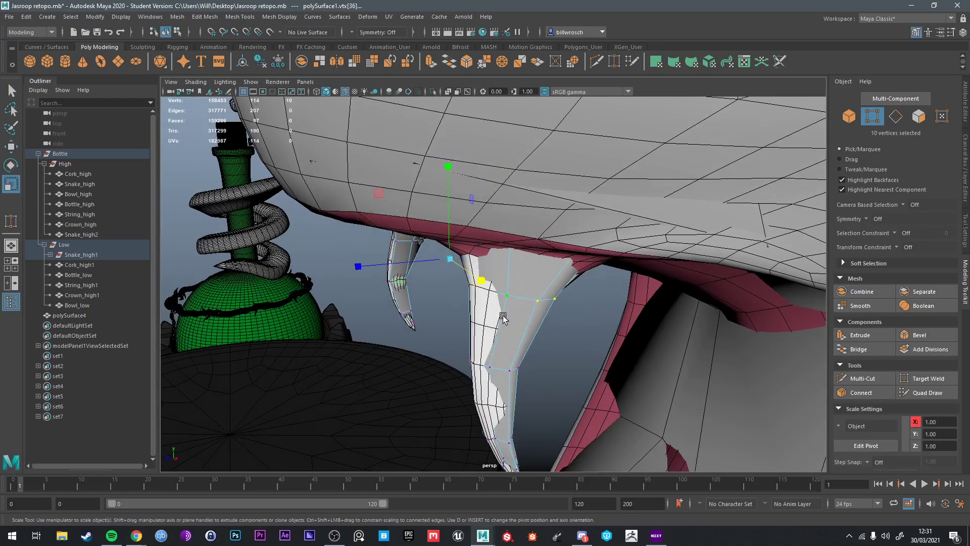
pyautogui.keyDown('alt'); pyautogui.moveTo(481, 277); pyautogui.dragTo(421, 279); pyautogui.keyUp('alt')
pyautogui.press('q')
pyautogui.keyDown('alt'); pyautogui.moveTo(639, 341); pyautogui.dragTo(581, 298); pyautogui.keyUp('alt')
pyautogui.press('r')
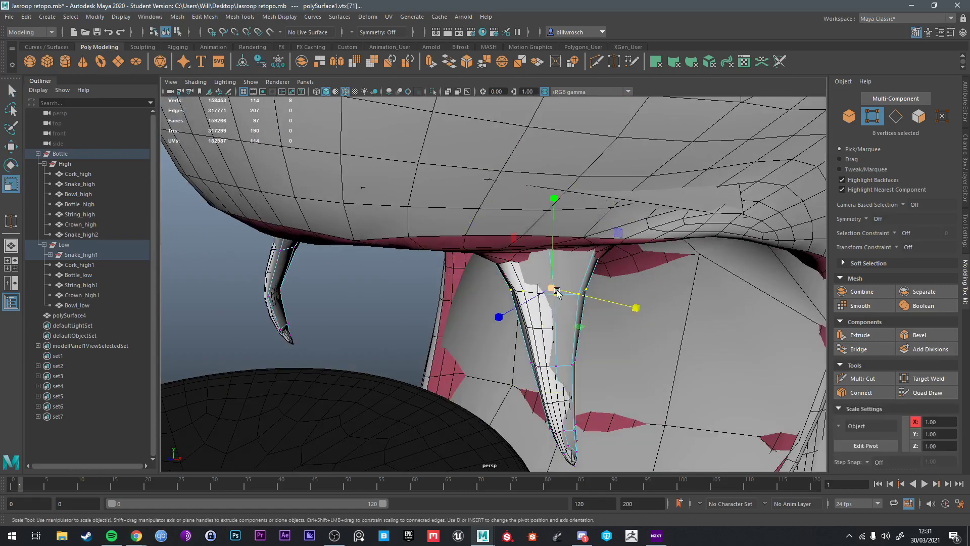
pyautogui.moveTo(558, 293); pyautogui.dragTo(529, 300, button='middle')
pyautogui.keyDown('alt'); pyautogui.moveTo(527, 301); pyautogui.dragTo(556, 312); pyautogui.keyUp('alt')
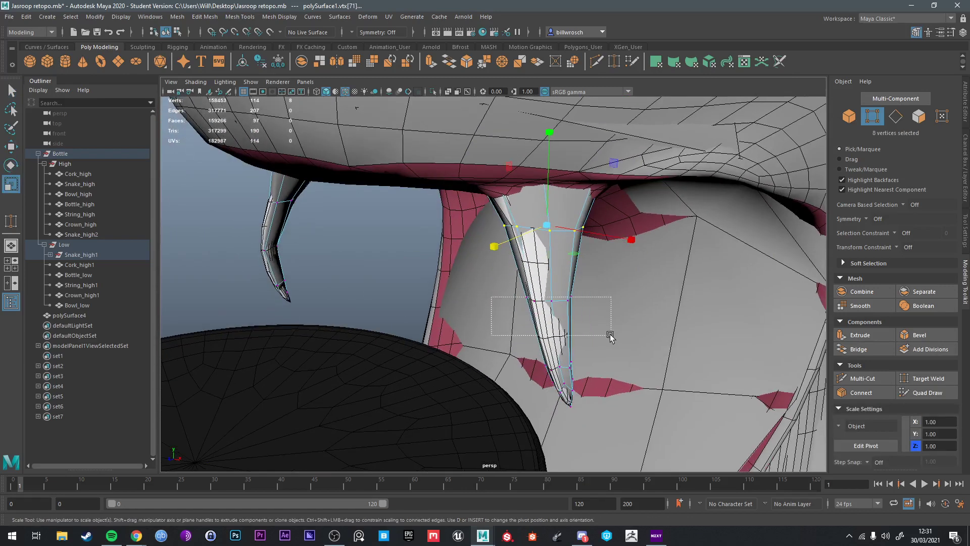
# Step: Move the eight-sided fang's middle ring of eight vertices along X and scale it to fit the high-poly fang
pyautogui.moveTo(610, 336); pyautogui.dragTo(611, 334)
pyautogui.press('w')
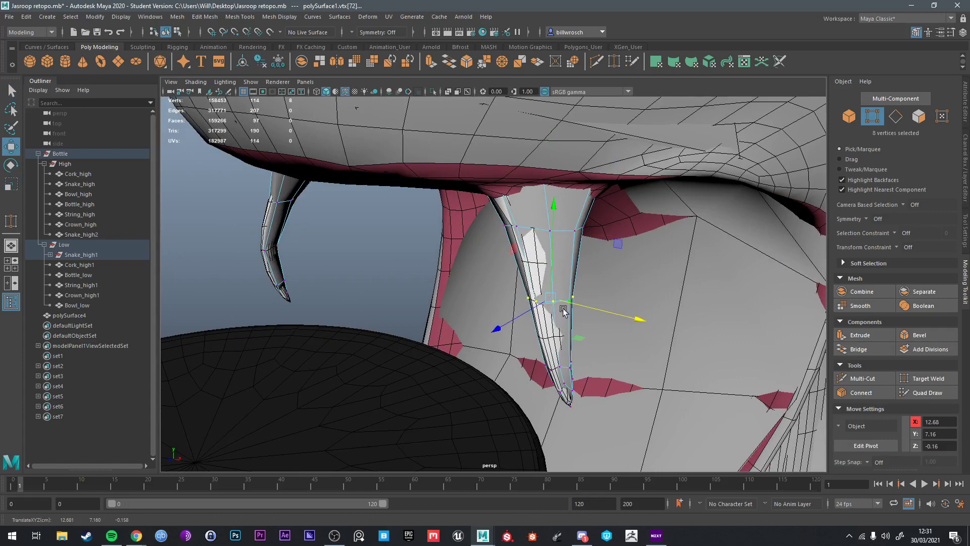
pyautogui.press('e')
pyautogui.press('r')
pyautogui.moveTo(550, 299); pyautogui.dragTo(564, 300)
pyautogui.press('q')
# Step: Move the ring of six vertices below the six-sided fang's base and scale it larger along Z
pyautogui.moveTo(508, 340); pyautogui.dragTo(347, 249)
pyautogui.press('e')
pyautogui.press('w')
pyautogui.moveTo(501, 295); pyautogui.dragTo(500, 293)
pyautogui.press('r')
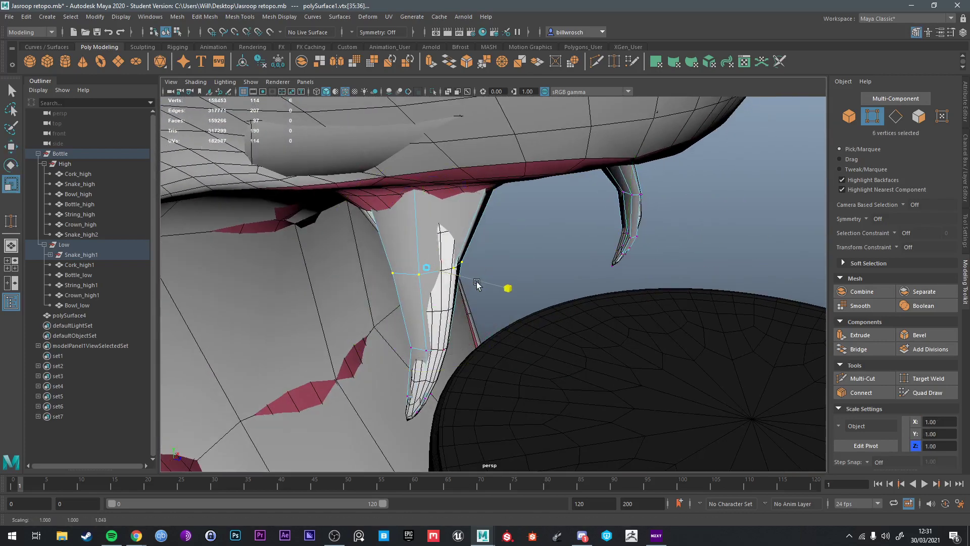
pyautogui.keyDown('alt'); pyautogui.moveTo(460, 317); pyautogui.dragTo(435, 288); pyautogui.keyUp('alt')
# Step: Scale the lower vertices of the six-sided fang and adjust two vertices at its base
pyautogui.press('w')
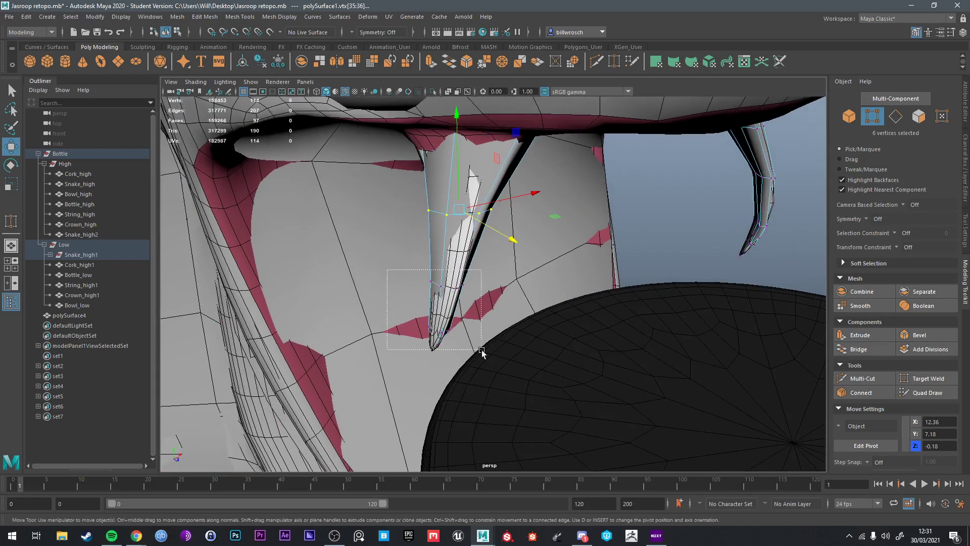
pyautogui.moveTo(469, 331); pyautogui.dragTo(350, 154)
pyautogui.press('e')
pyautogui.press('r')
pyautogui.moveTo(476, 284); pyautogui.dragTo(475, 282)
pyautogui.press('w')
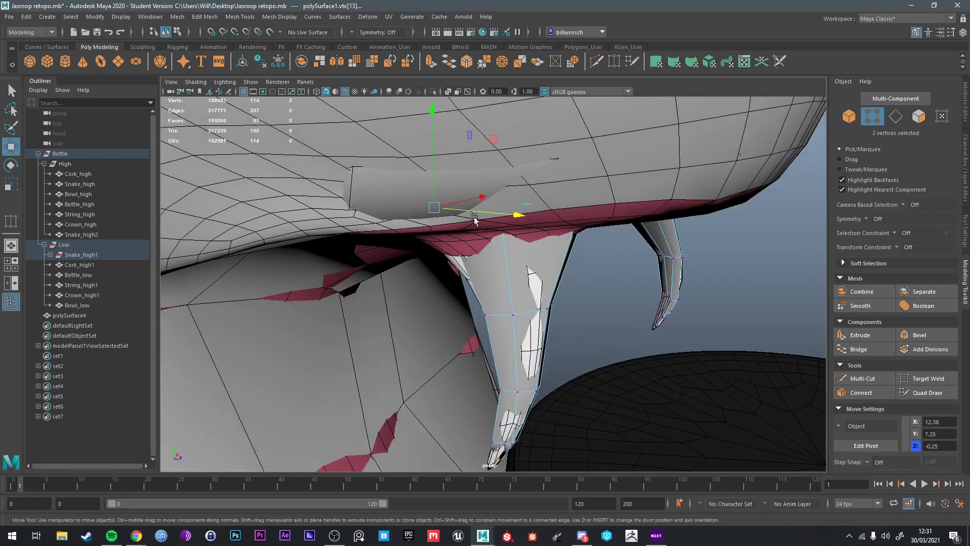
pyautogui.keyDown('alt'); pyautogui.moveTo(457, 218); pyautogui.dragTo(466, 208); pyautogui.keyUp('alt')
pyautogui.press('q')
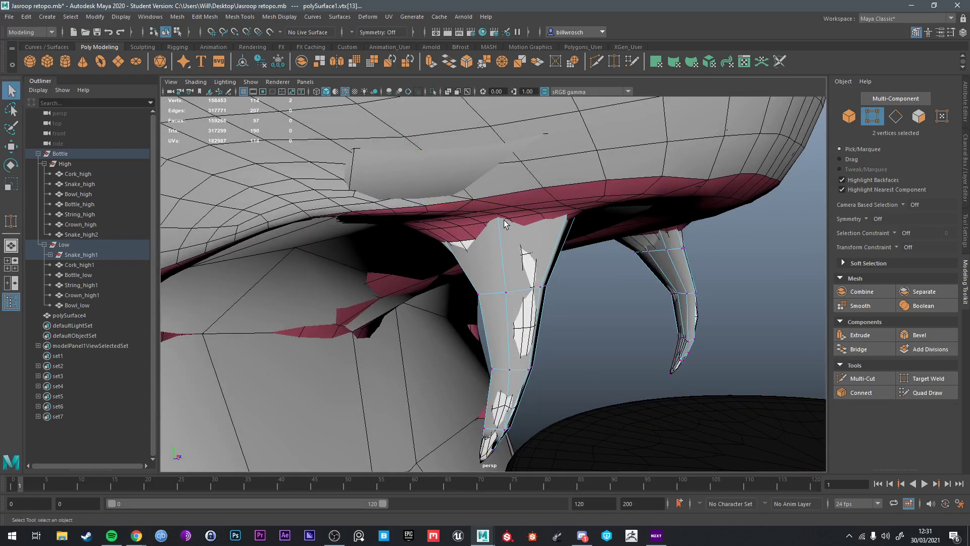
# Step: Return to object selection and delete the duplicate high-poly snake overlapping the low-poly head
pyautogui.moveTo(505, 223); pyautogui.dragTo(550, 206, button='right')
pyautogui.click(592, 263)
pyautogui.scroll(-5, 596, 262)
pyautogui.keyDown('alt'); pyautogui.moveTo(598, 261); pyautogui.dragTo(473, 280); pyautogui.keyUp('alt')
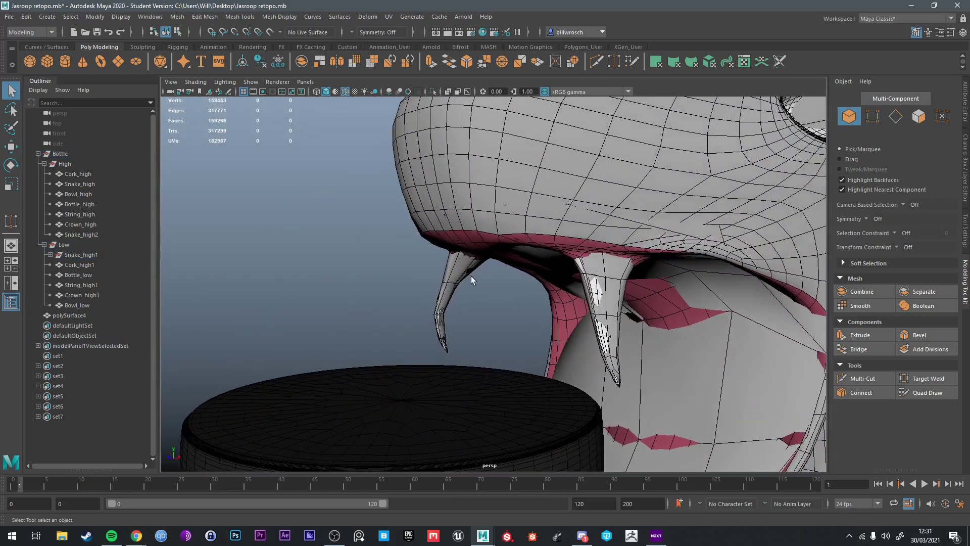
pyautogui.click(606, 231)
pyautogui.press('Delete')
pyautogui.keyDown('alt'); pyautogui.moveTo(620, 231); pyautogui.dragTo(564, 364); pyautogui.keyUp('alt')
pyautogui.scroll(-5, 565, 364)
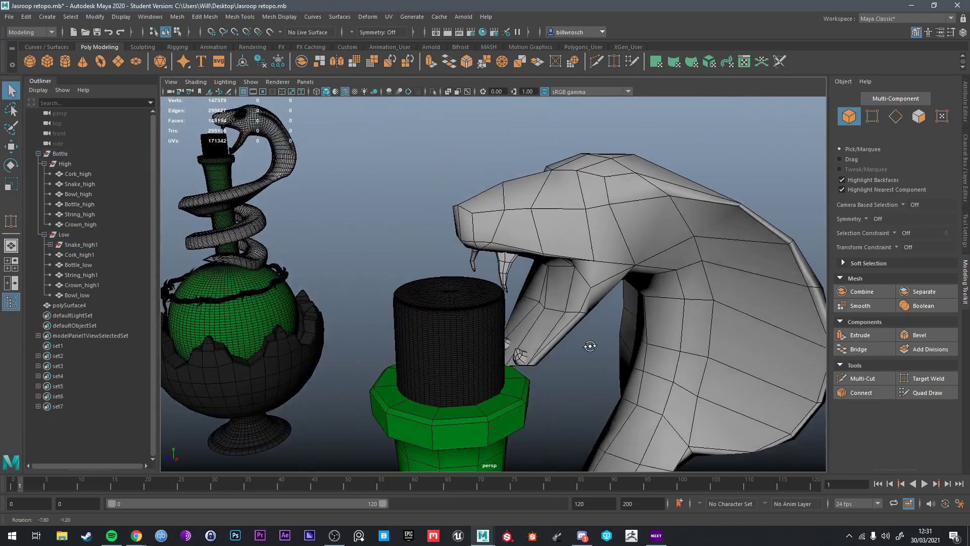
# Step: Move the ring of eight base vertices of the lower fang nearest the cork along Z towards the jaw
pyautogui.click(530, 358)
pyautogui.scroll(5, 531, 356)
pyautogui.scroll(5, 522, 339)
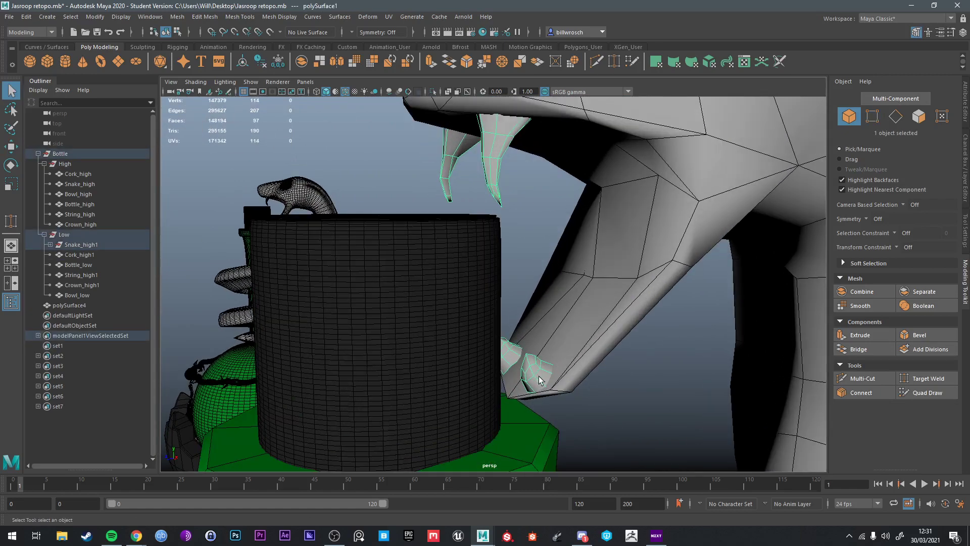
pyautogui.keyDown('alt'); pyautogui.moveTo(492, 332); pyautogui.dragTo(500, 303); pyautogui.keyUp('alt')
pyautogui.moveTo(500, 303); pyautogui.dragTo(439, 256, button='right')
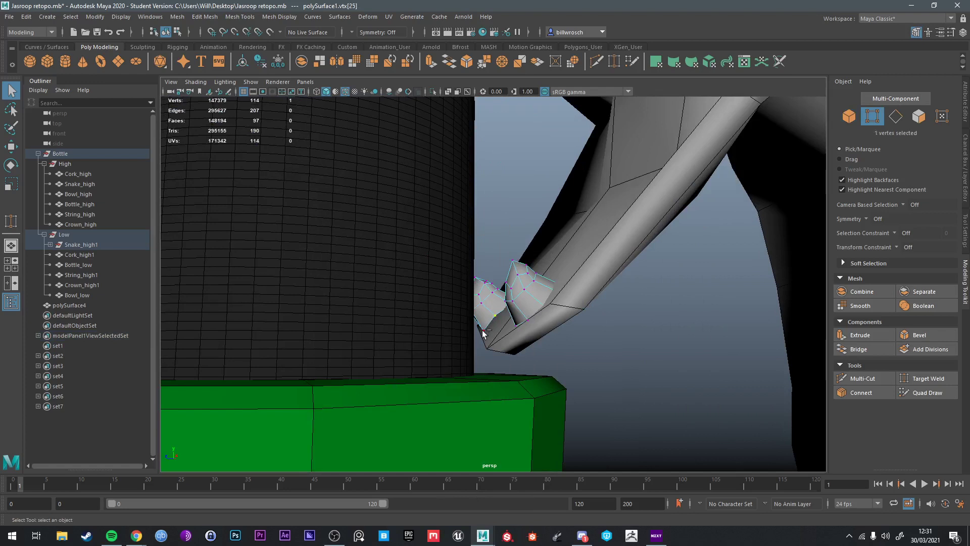
pyautogui.press('w')
pyautogui.moveTo(484, 333); pyautogui.dragTo(494, 319)
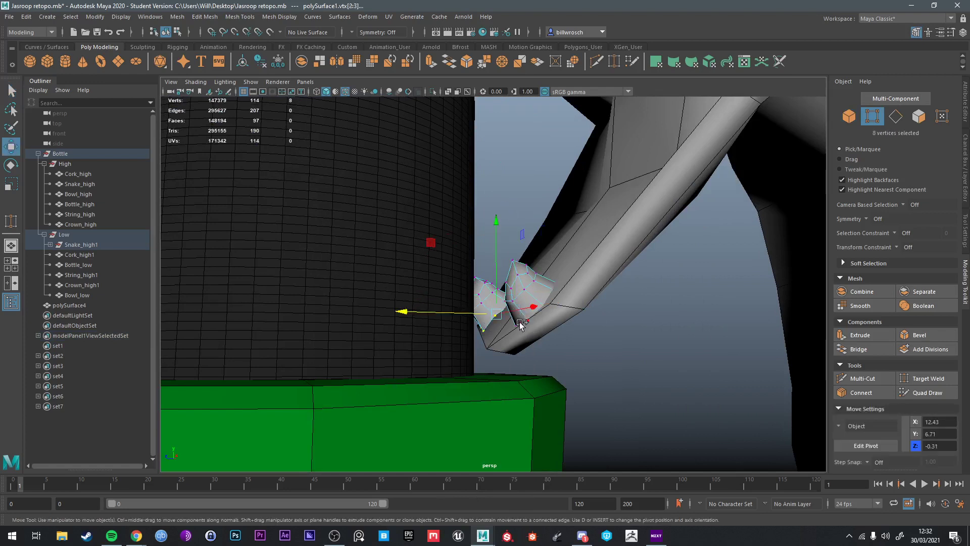
pyautogui.keyDown('shift'); pyautogui.moveTo(516, 325); pyautogui.dragTo(729, 373); pyautogui.keyUp('shift')
# Step: Select the other lower fang's ring of eight base vertices and move it along X
pyautogui.press('q')
pyautogui.doubleClick(526, 346)
pyautogui.press('e')
pyautogui.press('r')
pyautogui.press('q')
pyautogui.keyDown('shift'); pyautogui.doubleClick(524, 347); pyautogui.keyUp('shift')
pyautogui.press('w')
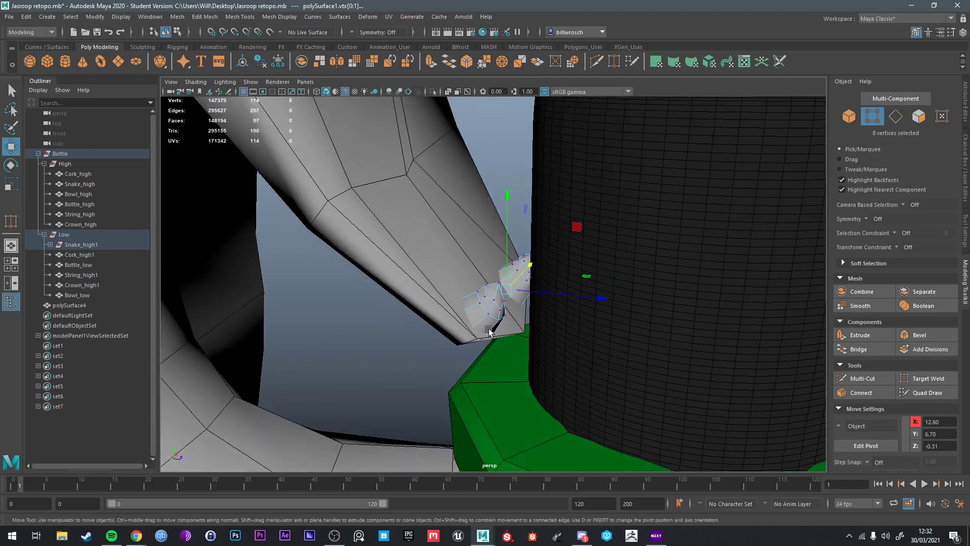
# Step: Reselect the first lower fang's eight base vertices and adjust their height along Y
pyautogui.moveTo(482, 349)
pyautogui.keyDown('alt'); pyautogui.mouseDown()
pyautogui.moveTo(466, 319)
pyautogui.moveTo(491, 348)
pyautogui.mouseUp(); pyautogui.keyUp('alt')
pyautogui.press('q')
pyautogui.doubleClick(498, 325)
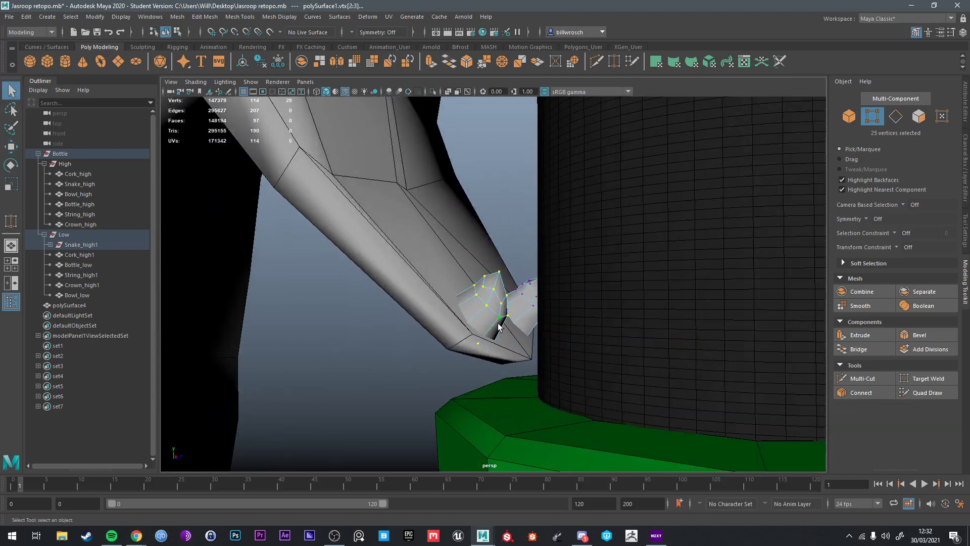
pyautogui.hotkey('ctrl', '1')
pyautogui.hotkey('ctrl', '1')
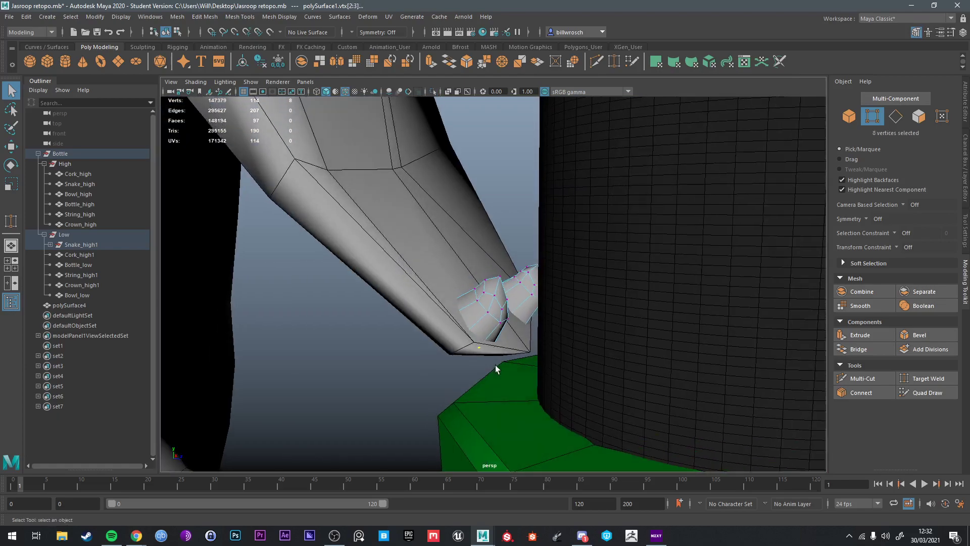
pyautogui.press('w')
pyautogui.keyDown('alt'); pyautogui.moveTo(468, 314); pyautogui.dragTo(333, 330); pyautogui.keyUp('alt')
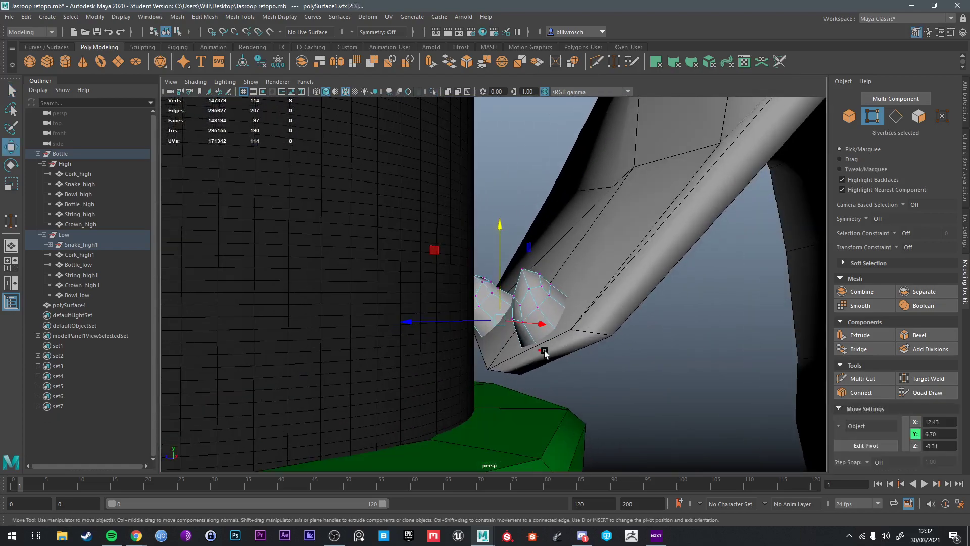
# Step: Move the second lower fang's eight base vertices along Y and X into the jaw, and return to object selection
pyautogui.hotkey('ctrl', '1')
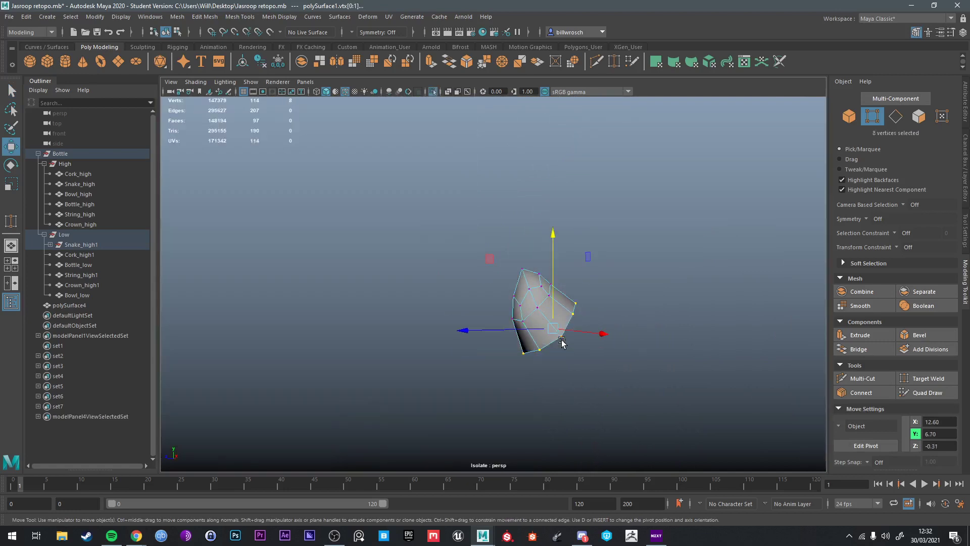
pyautogui.hotkey('ctrl', '1')
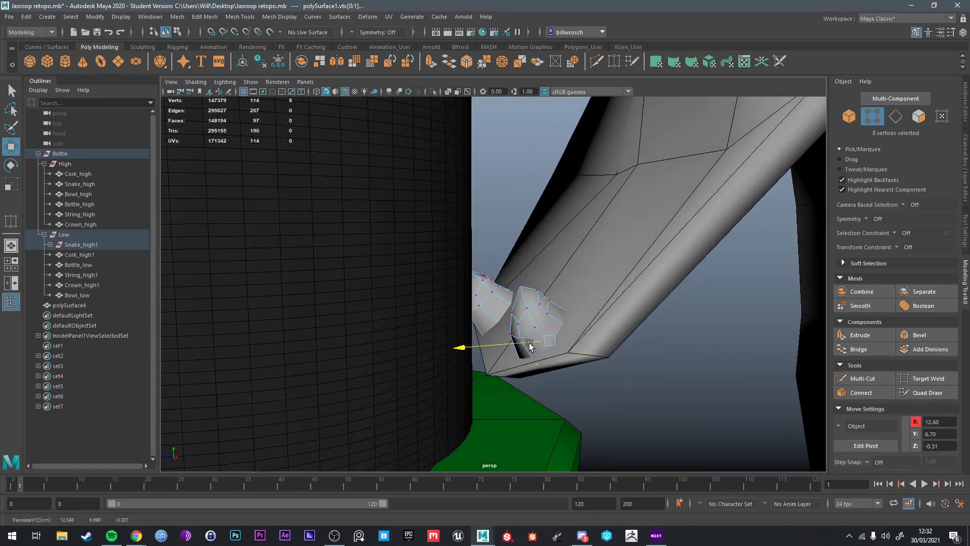
pyautogui.press('q')
pyautogui.moveTo(547, 257); pyautogui.dragTo(548, 302, button='right')
pyautogui.scroll(-10, 719, 406)
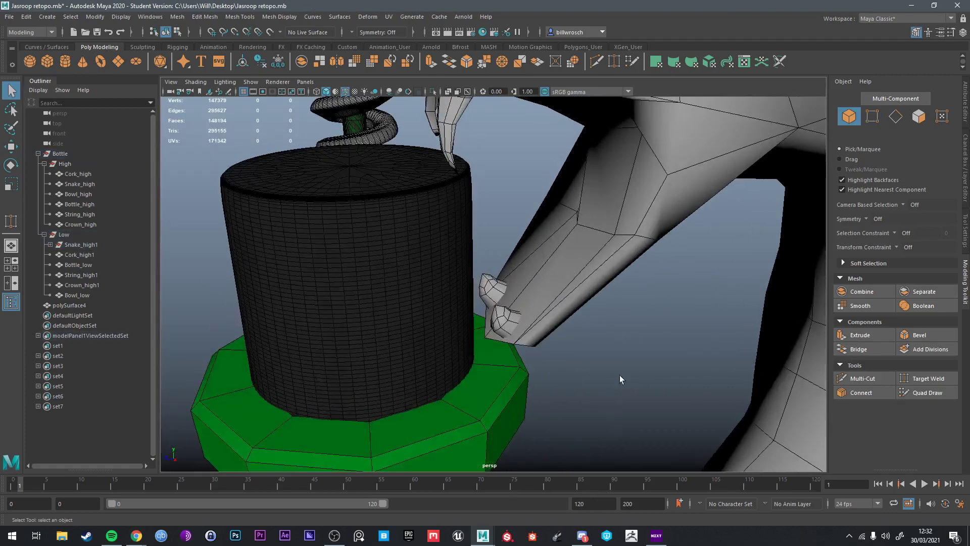
# Step: Combine the low-poly snake body with the fang mesh and delete the combined mesh's history
pyautogui.click(567, 207)
pyautogui.keyDown('shift'); pyautogui.click(456, 183); pyautogui.keyUp('shift')
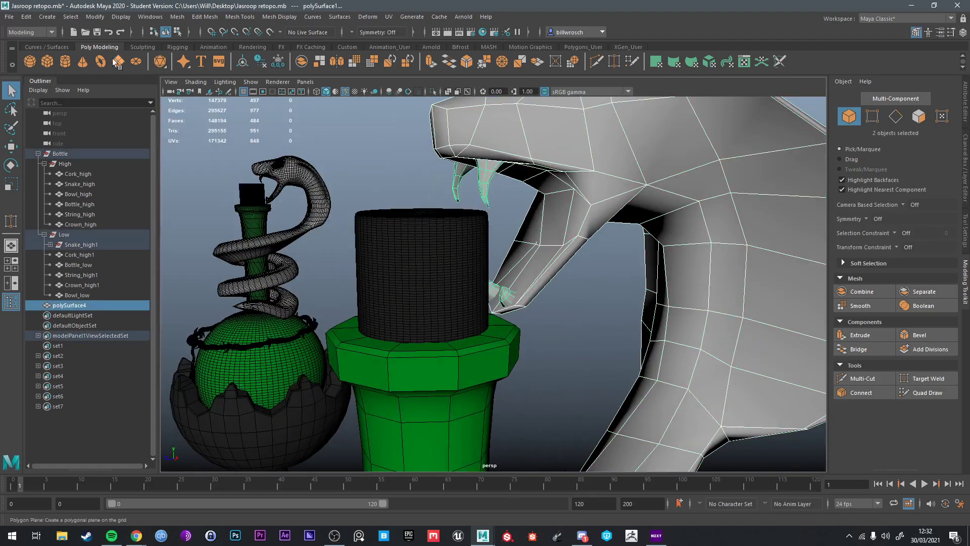
pyautogui.click(178, 16)
pyautogui.click(195, 39)
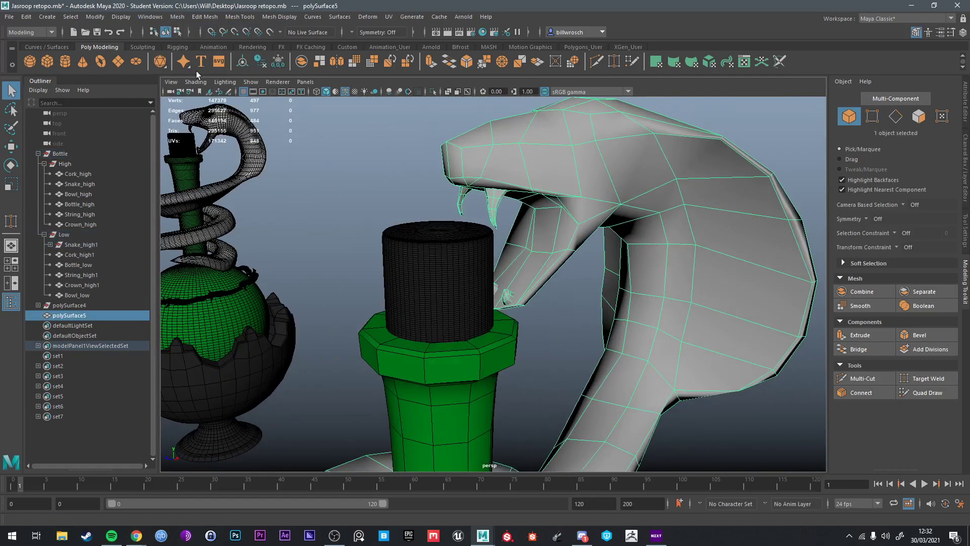
pyautogui.click(267, 62)
# Step: Rename the combined mesh Snake_low and place it in the Low group
pyautogui.doubleClick(71, 305)
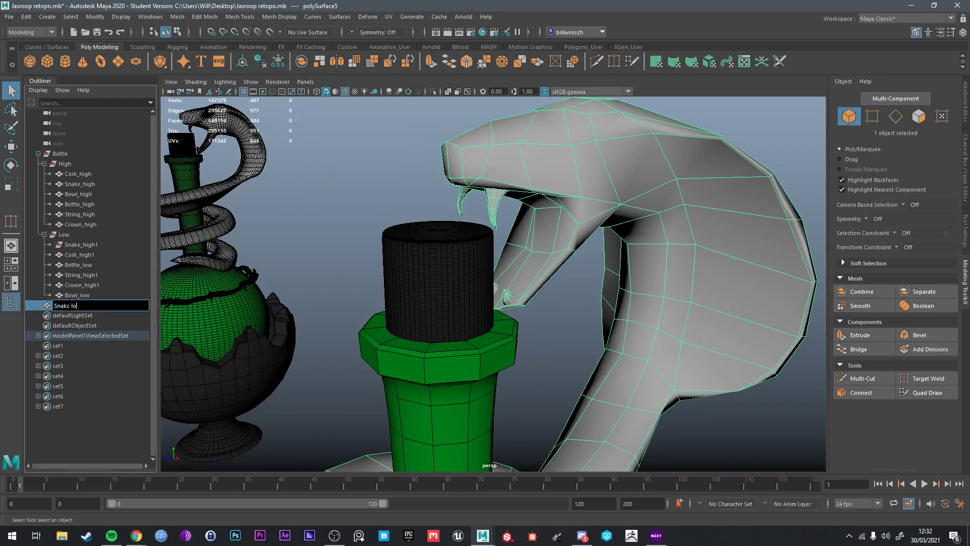
pyautogui.moveTo(68, 232); pyautogui.dragTo(104, 236)
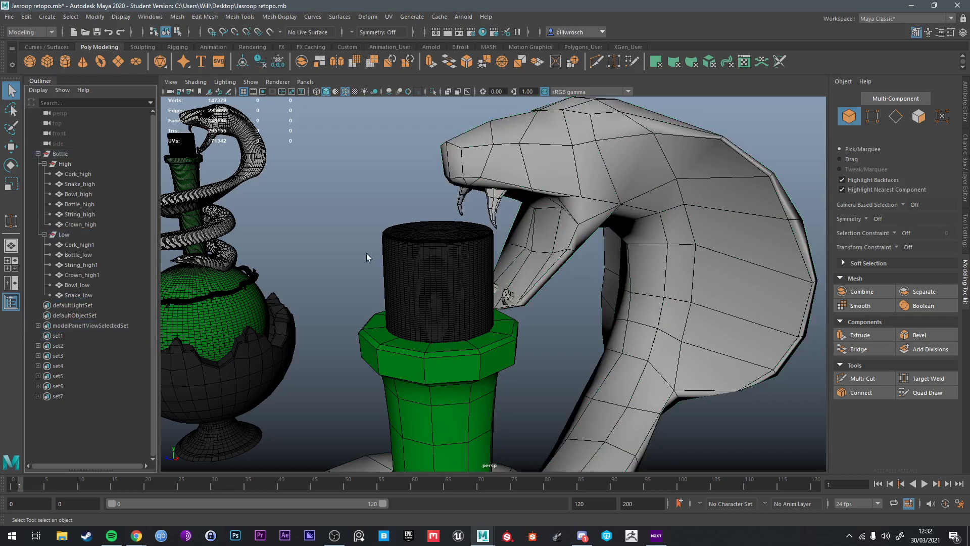
# Step: Isolate the dense cork mesh Cork_high1 in the Low group
pyautogui.click(389, 252)
pyautogui.press('f')
pyautogui.hotkey('ctrl', '1')
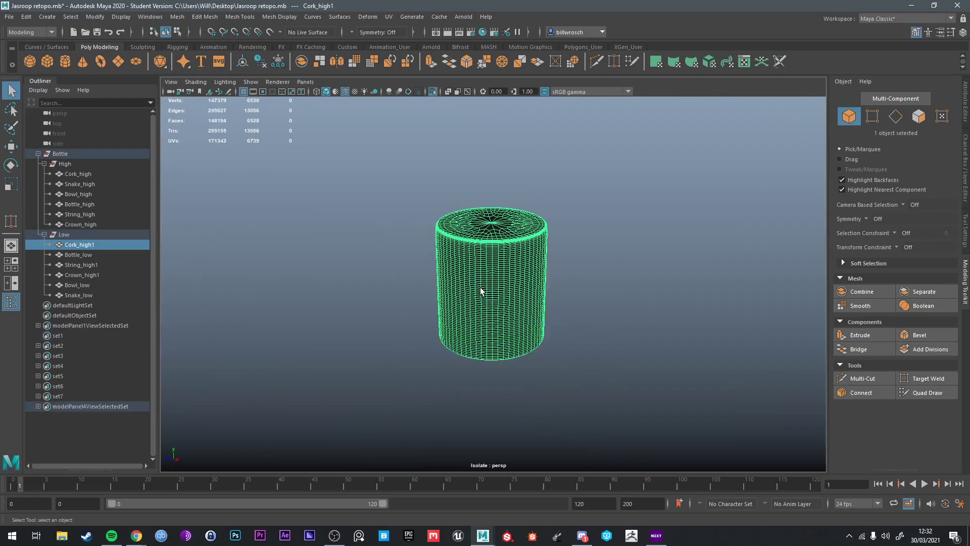
pyautogui.keyDown('alt'); pyautogui.moveTo(505, 354); pyautogui.dragTo(500, 296); pyautogui.keyUp('alt')
pyautogui.rightClick(498, 256)
pyautogui.click(498, 247)
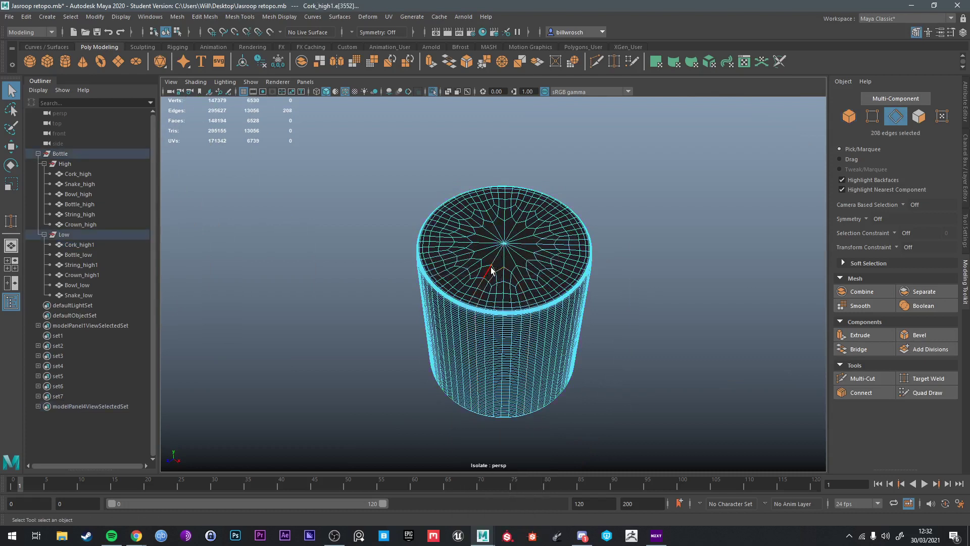
pyautogui.scroll(-2, 480, 261)
pyautogui.press('F8')
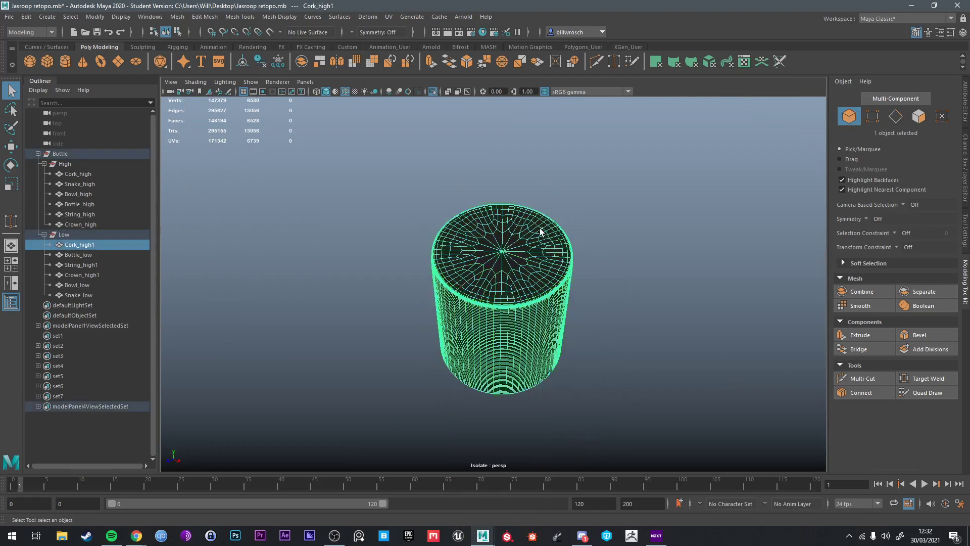
pyautogui.click(162, 18)
pyautogui.click(171, 17)
pyautogui.click(171, 18)
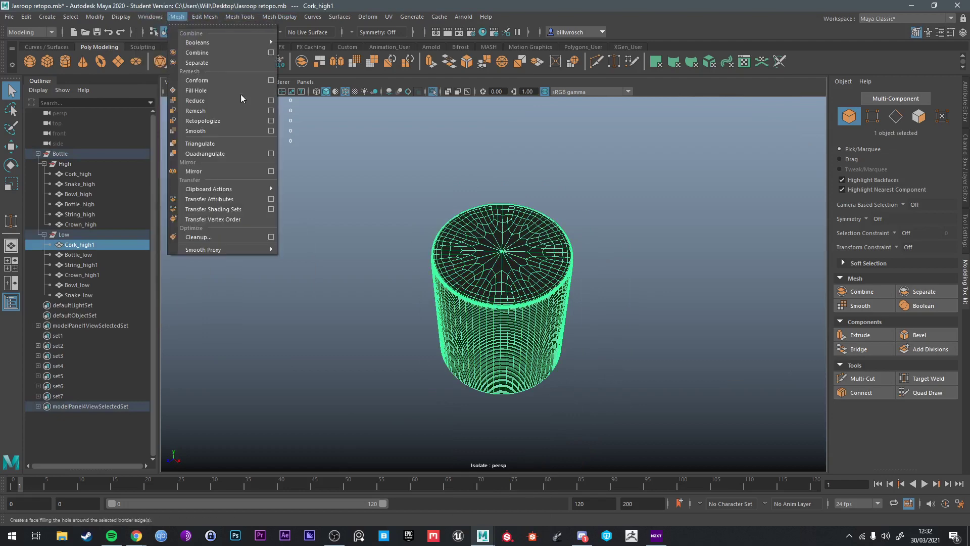
pyautogui.click(500, 266)
# Step: Create a polygon cylinder for the low-poly cork and set its radius and height to 1
pyautogui.click(66, 60)
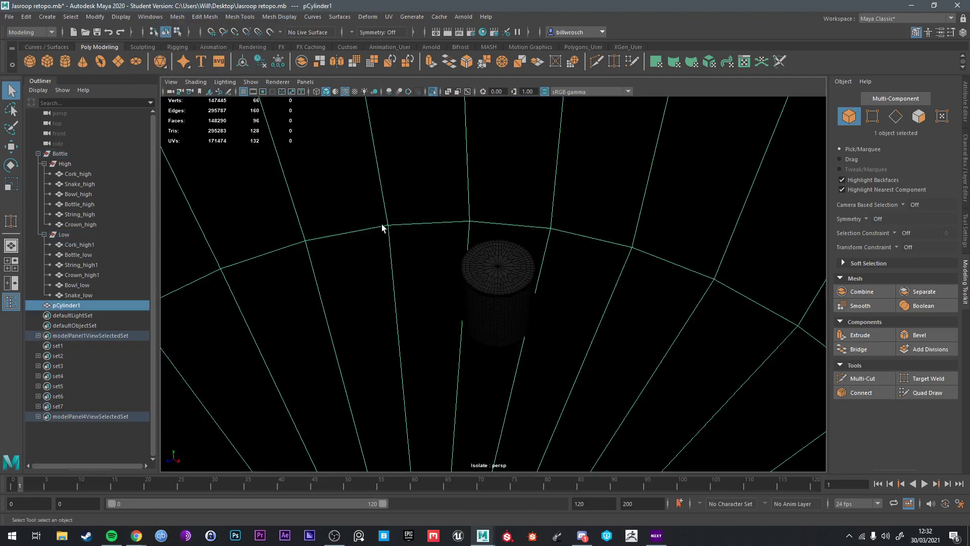
pyautogui.press('r')
pyautogui.moveTo(369, 247); pyautogui.dragTo(7, 382)
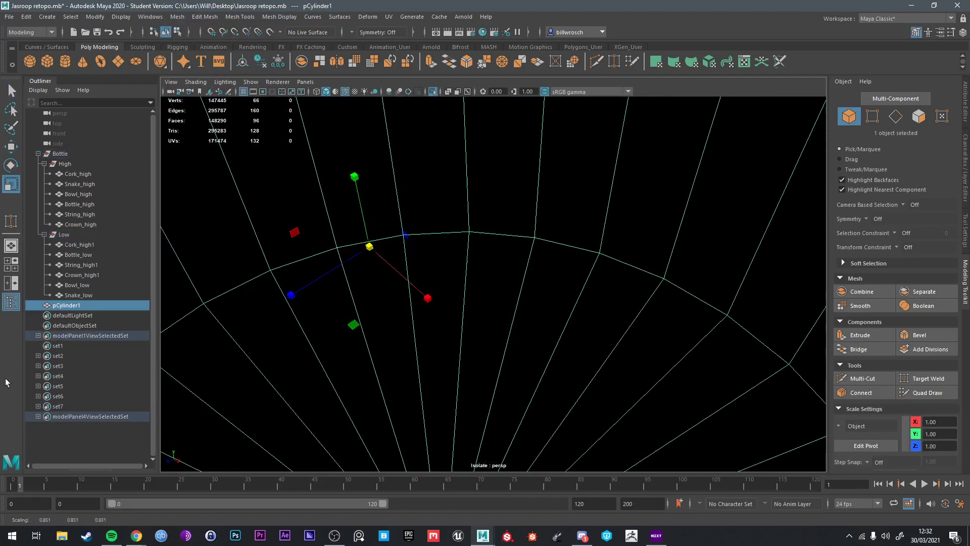
pyautogui.press('t')
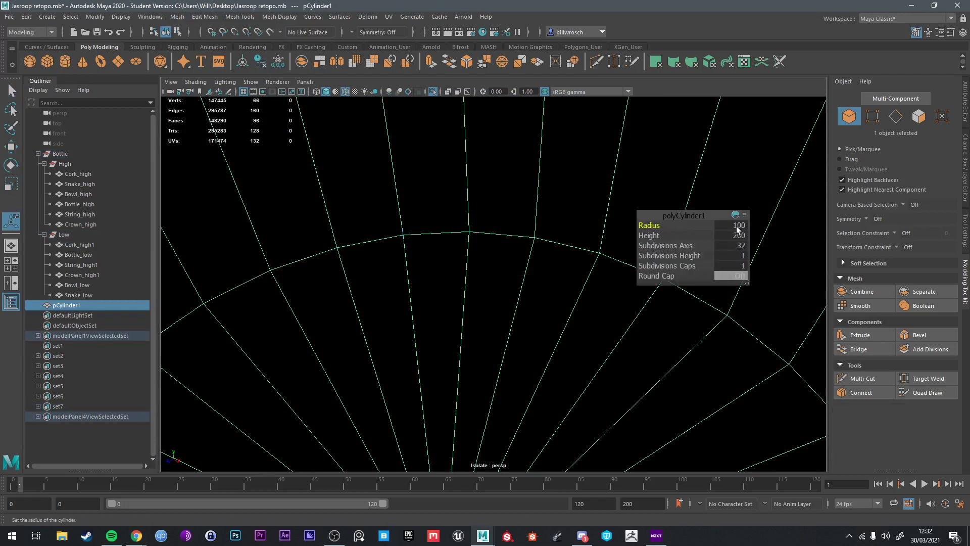
pyautogui.moveTo(736, 230); pyautogui.dragTo(483, 232)
# Step: Move the new cylinder over to the high-density cork
pyautogui.press('w')
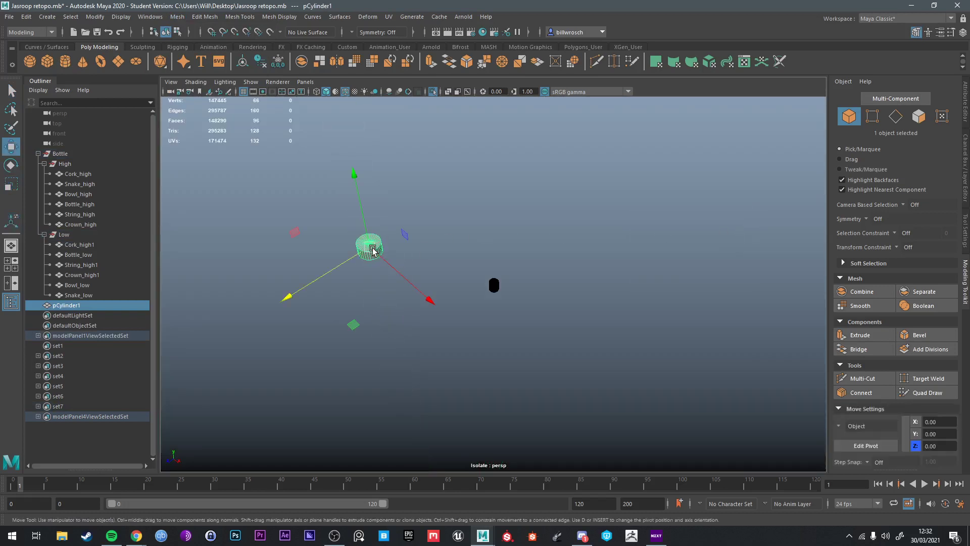
pyautogui.keyDown('alt'); pyautogui.moveTo(372, 249); pyautogui.dragTo(496, 281, button='middle'); pyautogui.keyUp('alt')
pyautogui.scroll(5, 496, 285)
# Step: Set the cylinder's axis subdivisions to 8
pyautogui.write('t')
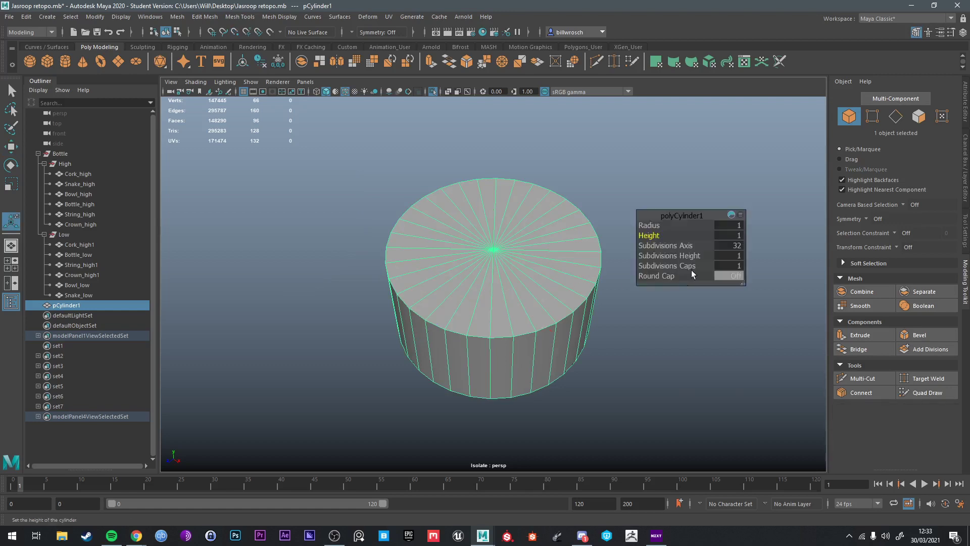
pyautogui.write('7')
pyautogui.press('Return')
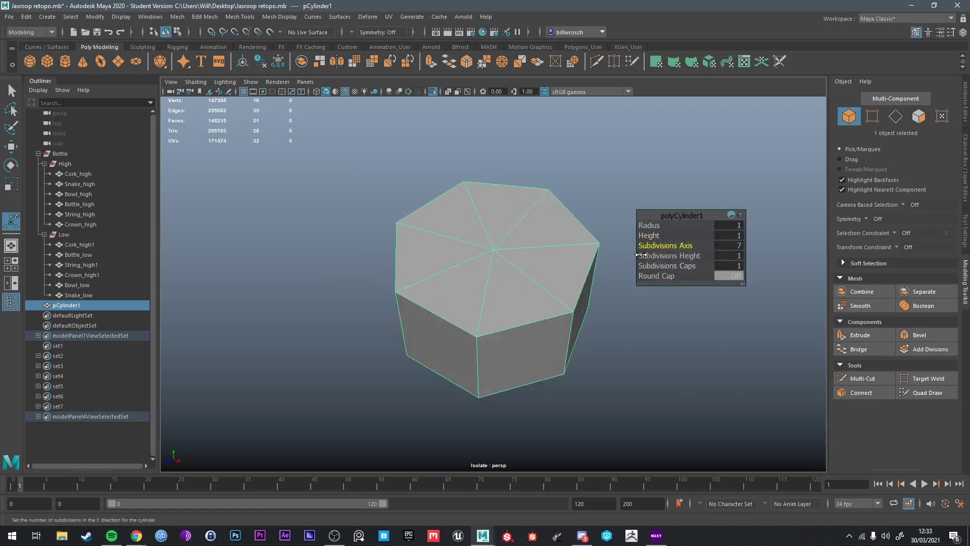
pyautogui.write('8')
pyautogui.press('Return')
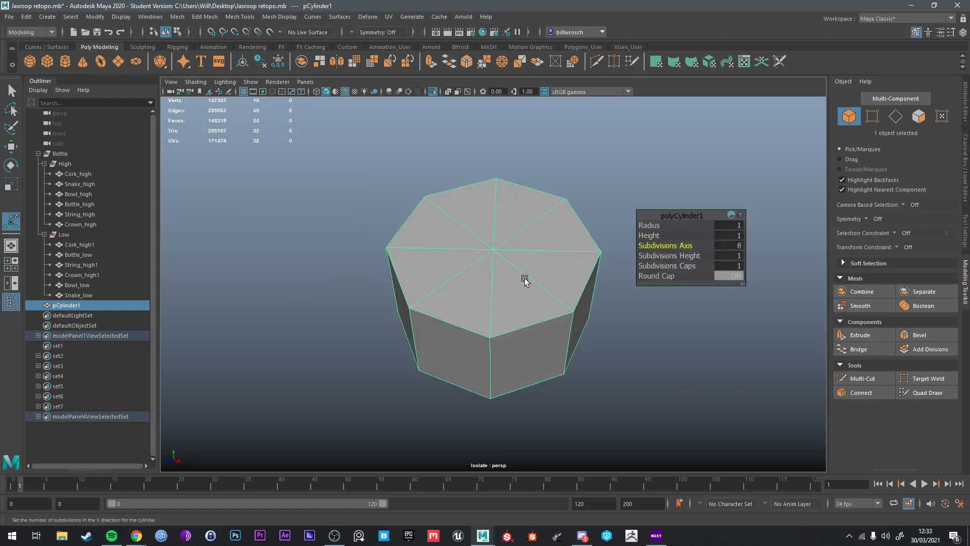
# Step: Centre the cylinder on the top of the cork and scale it uniformly to about 0.26 to match the cork's width
pyautogui.press('w')
pyautogui.scroll(-4, 494, 281)
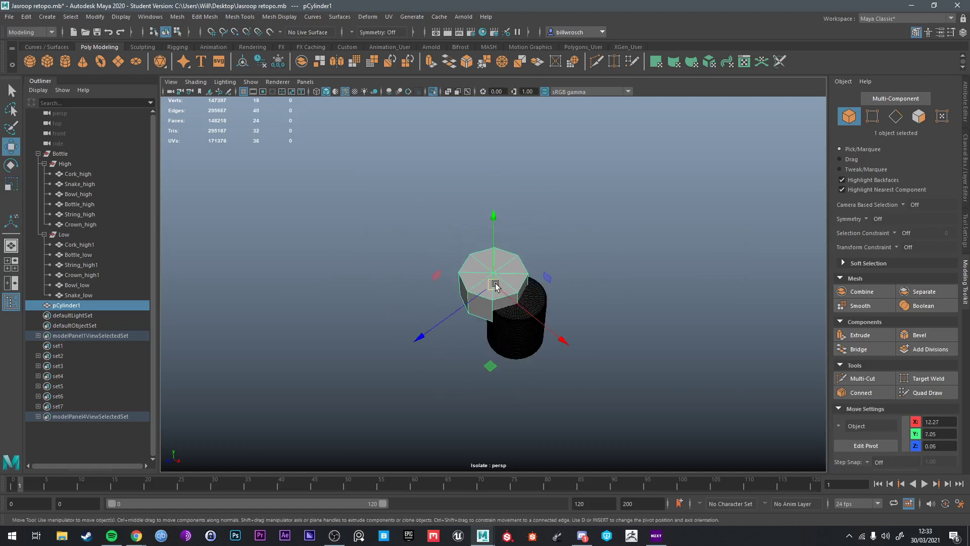
pyautogui.moveTo(495, 285); pyautogui.dragTo(538, 251)
pyautogui.press('r')
pyautogui.scroll(3, 530, 317)
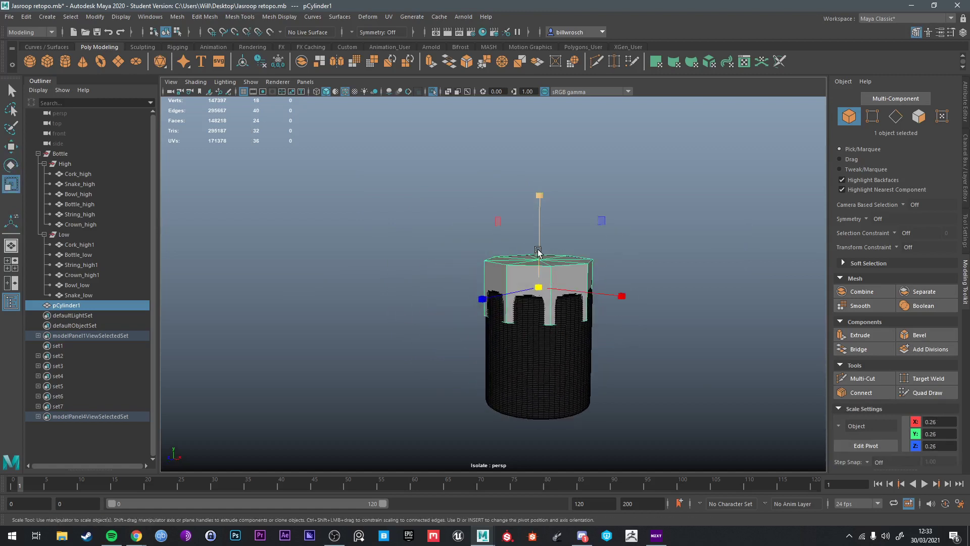
# Step: Move the cylinder's top vertices down to the cork's top and its nine bottom vertices down to the cork's base
pyautogui.press('q')
pyautogui.moveTo(515, 263); pyautogui.dragTo(490, 234, button='right')
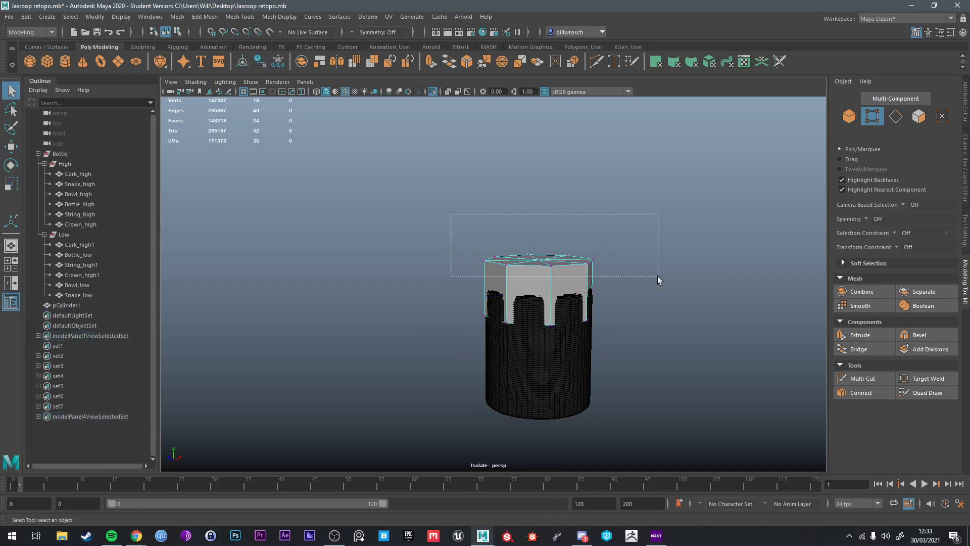
pyautogui.moveTo(657, 276); pyautogui.dragTo(657, 276)
pyautogui.press('w')
pyautogui.moveTo(538, 234); pyautogui.dragTo(538, 258)
pyautogui.keyDown('alt'); pyautogui.moveTo(470, 308); pyautogui.dragTo(545, 383); pyautogui.keyUp('alt')
pyautogui.press('q')
pyautogui.keyDown('alt'); pyautogui.moveTo(534, 321); pyautogui.dragTo(537, 368); pyautogui.keyUp('alt')
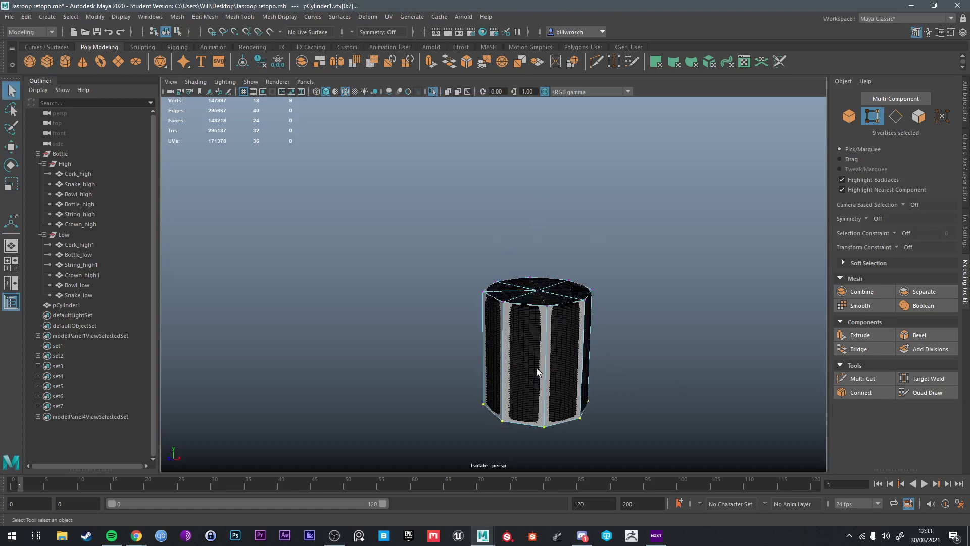
# Step: Bevel the cylinder's top and bottom rim edges, and cancel the file-opening prompt
pyautogui.moveTo(541, 314); pyautogui.dragTo(540, 231, button='right')
pyautogui.scroll(3, 560, 324)
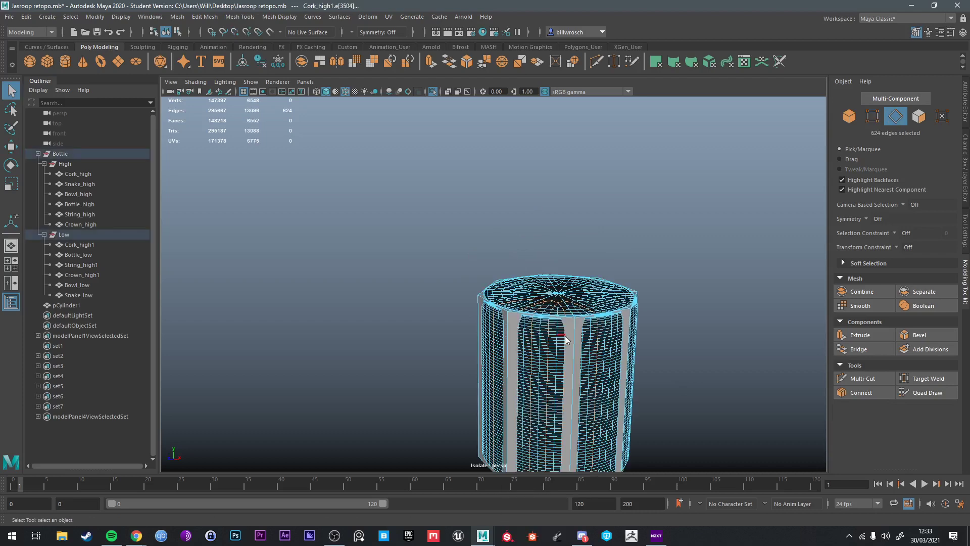
pyautogui.moveTo(565, 335); pyautogui.dragTo(629, 240, button='right')
pyautogui.click(630, 240)
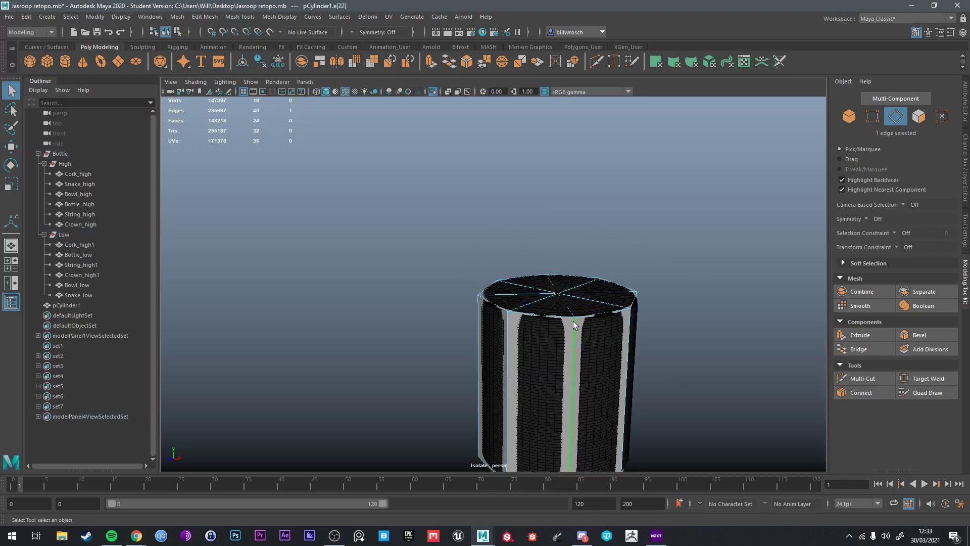
pyautogui.keyDown('shift'); pyautogui.moveTo(572, 323); pyautogui.dragTo(581, 205, button='right'); pyautogui.keyUp('shift')
pyautogui.click(569, 317)
pyautogui.keyDown('alt'); pyautogui.moveTo(568, 316); pyautogui.dragTo(589, 325); pyautogui.keyUp('alt')
pyautogui.hotkey('ctrl', 'b')
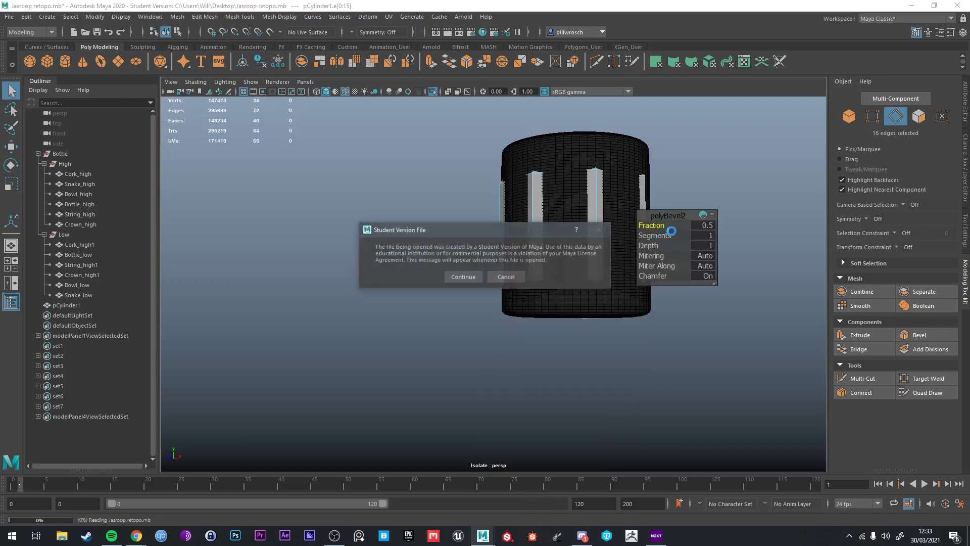
pyautogui.click(507, 277)
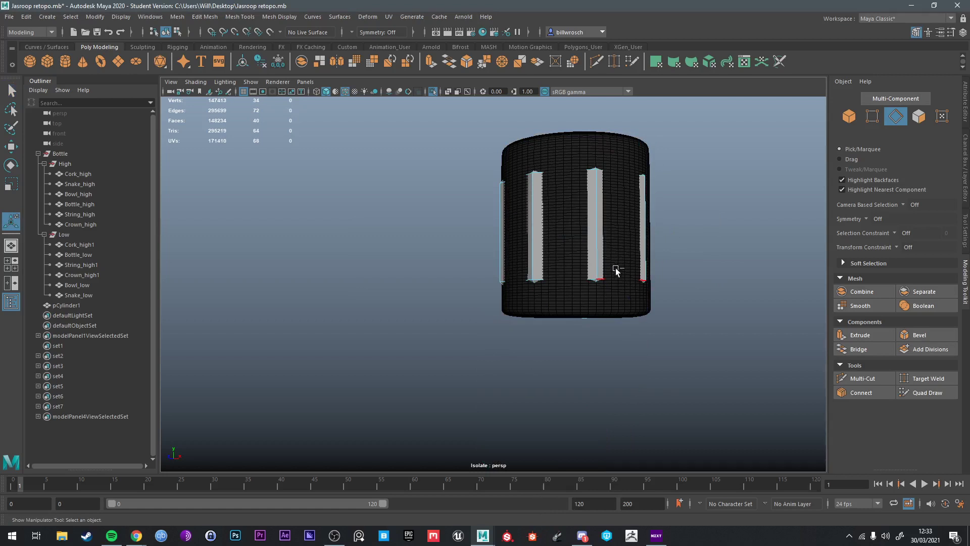
pyautogui.keyDown('alt'); pyautogui.moveTo(616, 271); pyautogui.dragTo(634, 283); pyautogui.keyUp('alt')
pyautogui.moveTo(634, 283); pyautogui.dragTo(641, 270, button='right')
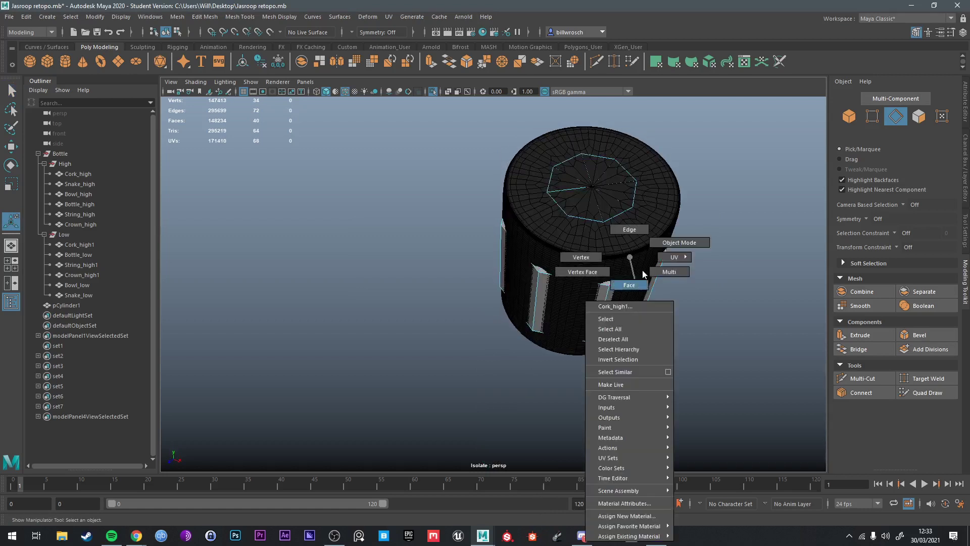
pyautogui.press('q')
pyautogui.keyDown('alt'); pyautogui.moveTo(641, 270); pyautogui.dragTo(675, 225); pyautogui.keyUp('alt')
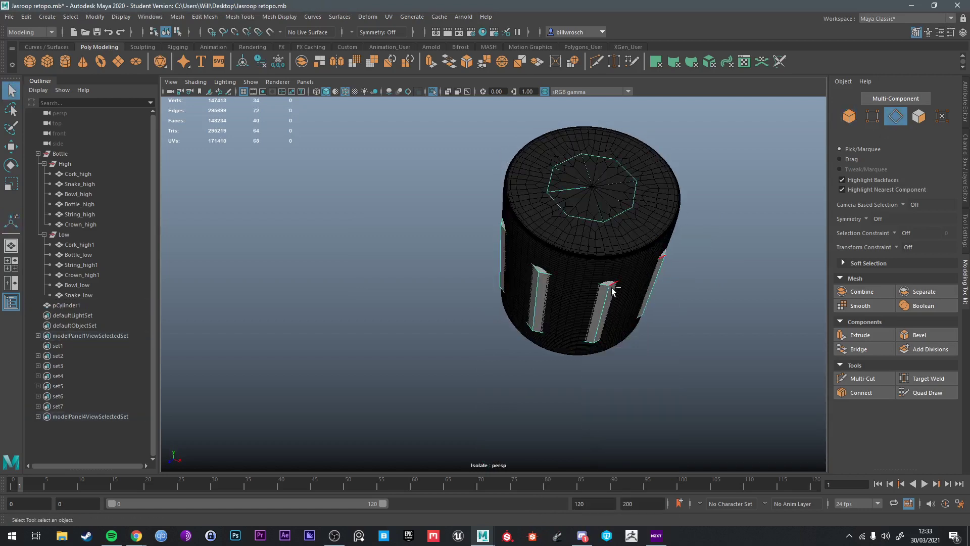
pyautogui.click(640, 233)
pyautogui.press('F10')
pyautogui.scroll(-10, 615, 287)
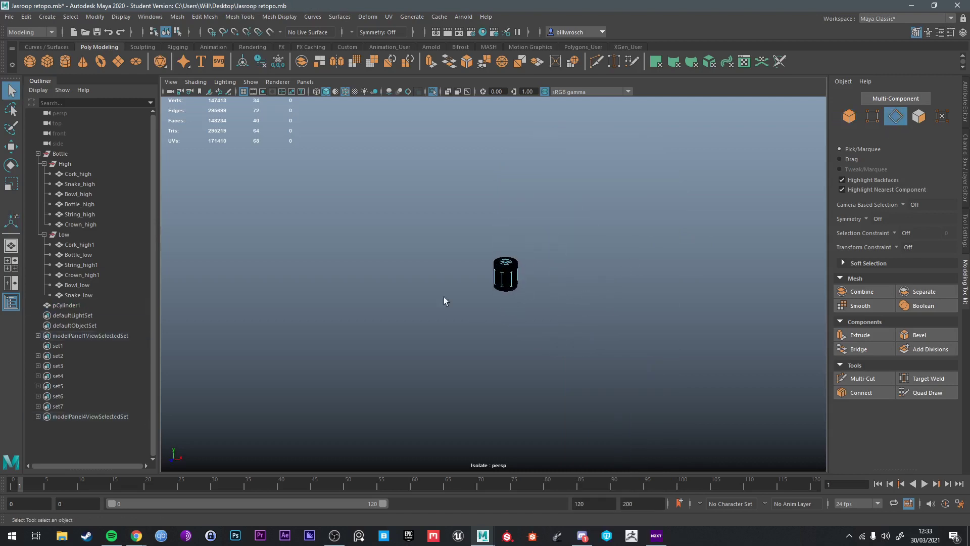
pyautogui.moveTo(505, 273); pyautogui.dragTo(520, 244, button='right')
pyautogui.scroll(4, 512, 274)
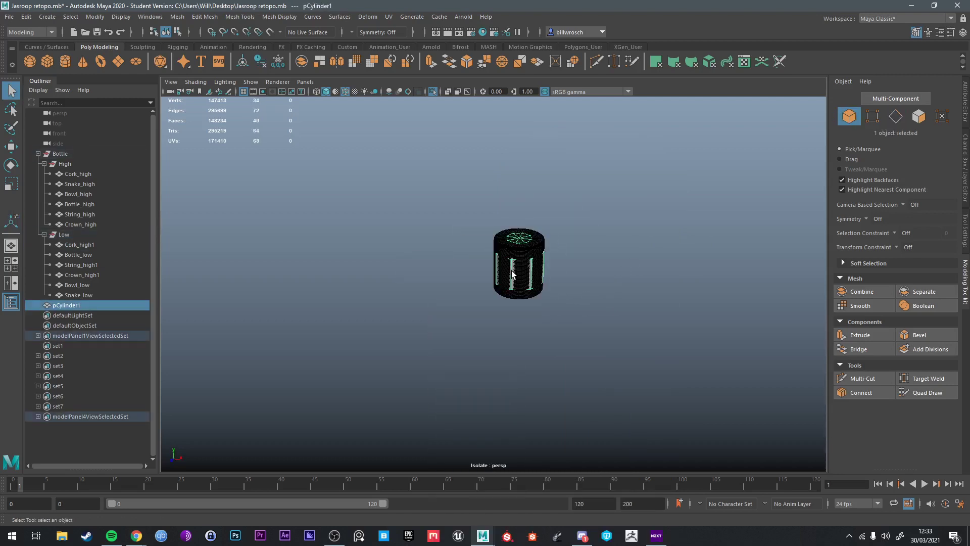
pyautogui.press('w')
pyautogui.moveTo(519, 221); pyautogui.dragTo(521, 163)
pyautogui.hotkey('ctrl', 'z')
pyautogui.hotkey('ctrl', 'z')
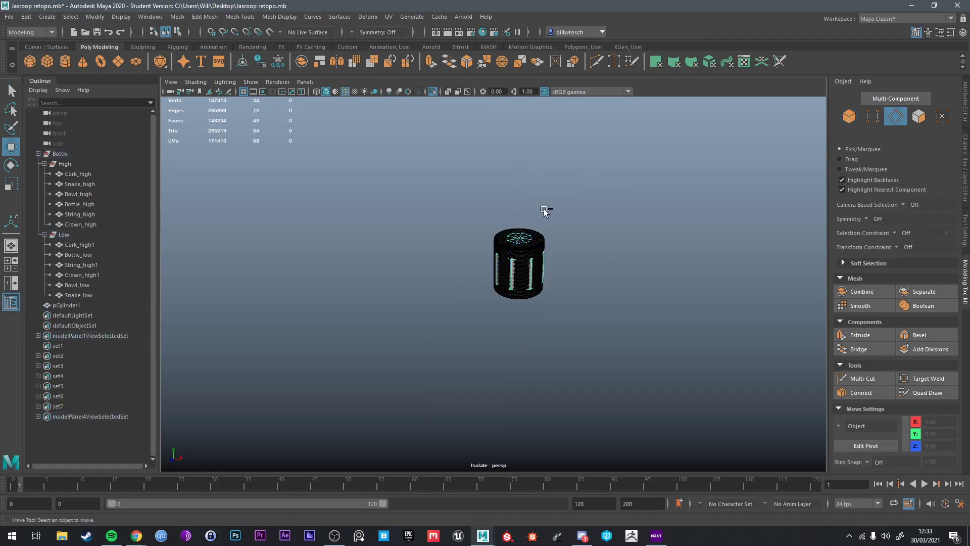
# Step: Check the new cylinder against the full bottle, then isolate only the cylinder in the viewport
pyautogui.scroll(-5, 545, 213)
pyautogui.hotkey('ctrl', '1')
pyautogui.scroll(10, 544, 220)
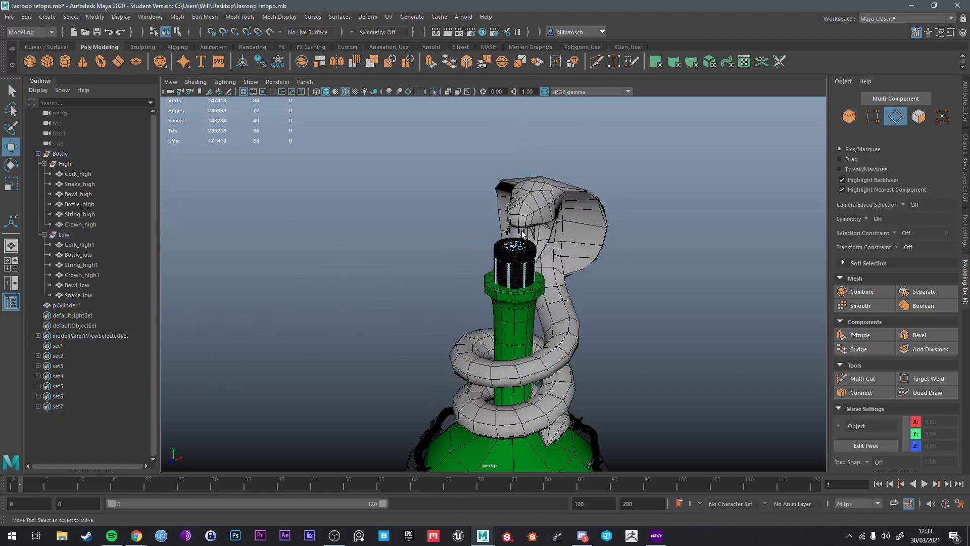
pyautogui.scroll(5, 469, 233)
pyautogui.keyDown('alt'); pyautogui.moveTo(581, 243); pyautogui.dragTo(540, 220); pyautogui.keyUp('alt')
pyautogui.scroll(5, 541, 221)
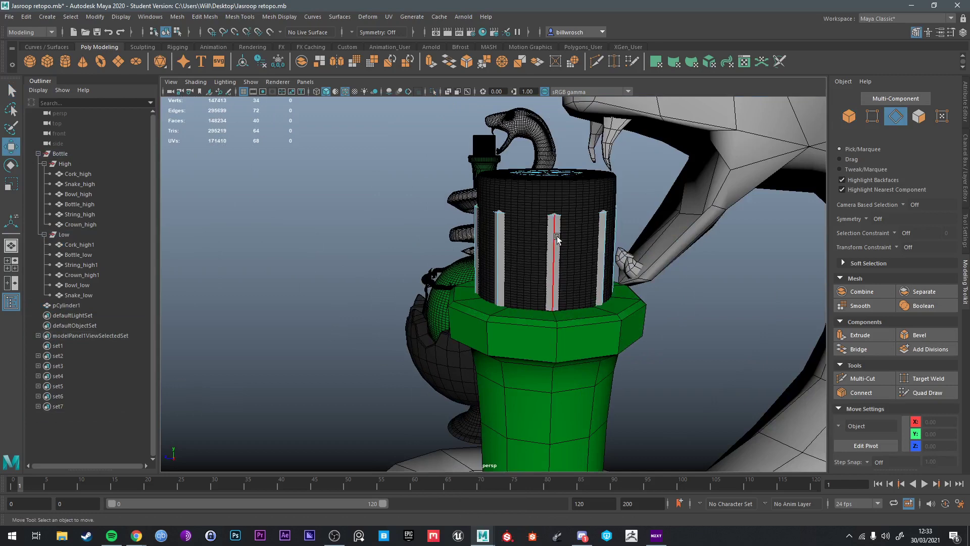
pyautogui.press('F8')
pyautogui.hotkey('ctrl', '1')
pyautogui.press('f')
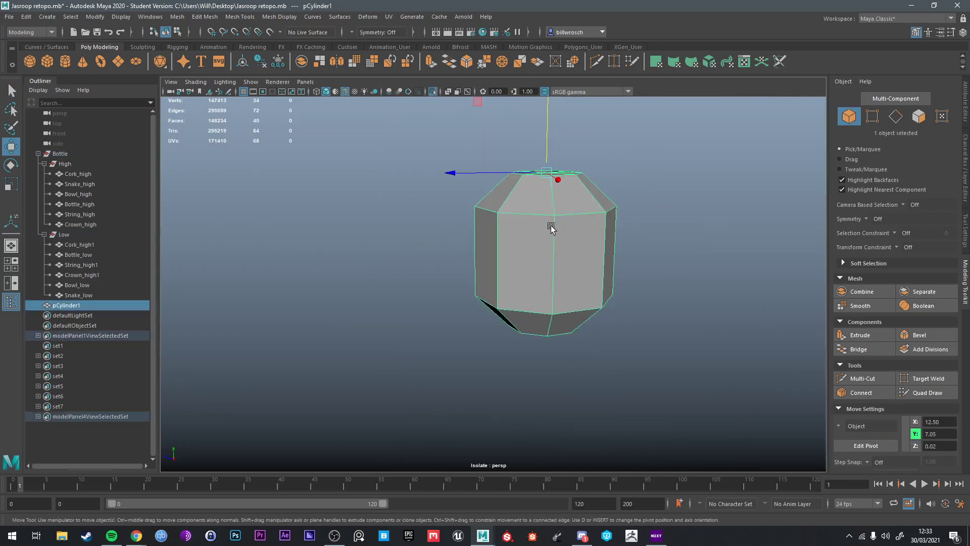
# Step: Select the cylinder's upper and lower outer rim edge loops, scale them to fit the cork, and show the whole scene again
pyautogui.moveTo(541, 218); pyautogui.dragTo(537, 189, button='right')
pyautogui.press('q')
pyautogui.click(536, 223)
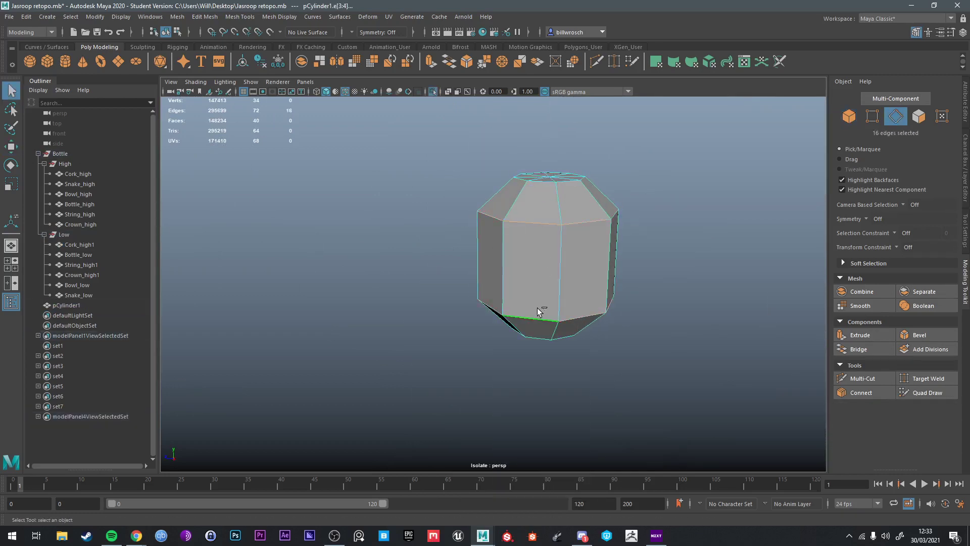
pyautogui.press('r')
pyautogui.moveTo(547, 205); pyautogui.dragTo(559, 248)
pyautogui.hotkey('ctrl', '1')
# Step: Select the inner edge loops on the cylinder's top and bottom caps and scale them outward in X and Z to the cork's rim
pyautogui.press('q')
pyautogui.doubleClick(573, 226)
pyautogui.keyDown('alt'); pyautogui.moveTo(567, 282); pyautogui.dragTo(569, 224); pyautogui.keyUp('alt')
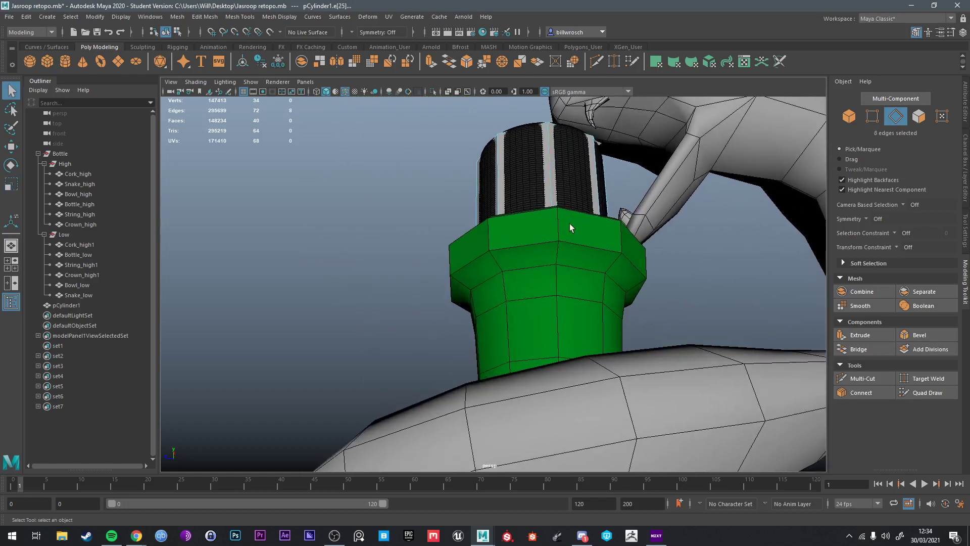
pyautogui.hotkey('ctrl', '1')
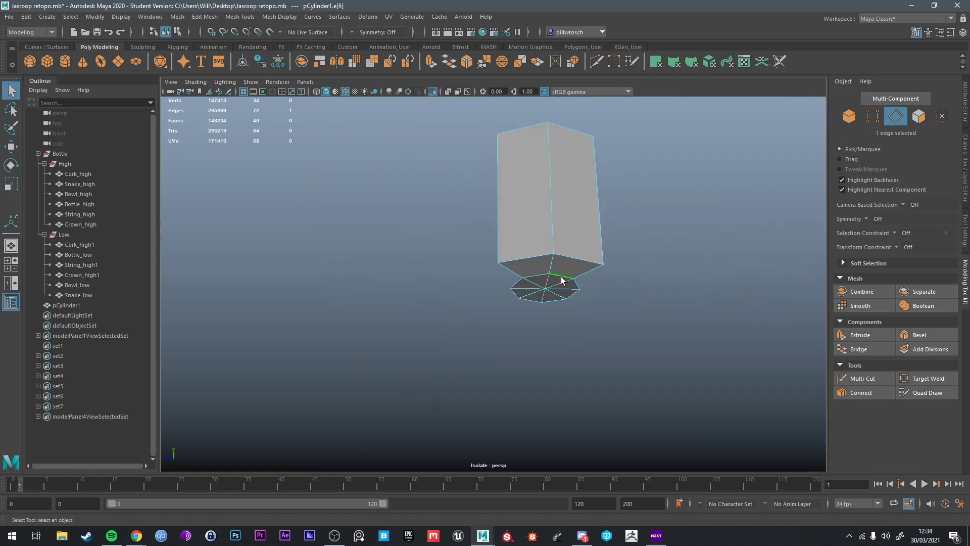
pyautogui.keyDown('alt'); pyautogui.moveTo(579, 265); pyautogui.dragTo(606, 283); pyautogui.keyUp('alt')
pyautogui.hotkey('ctrl', '1')
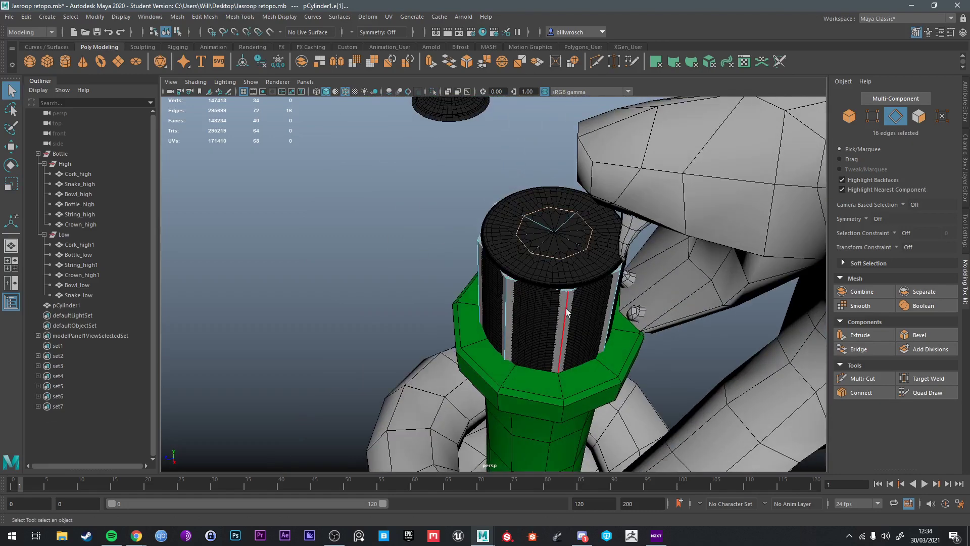
pyautogui.press('r')
pyautogui.moveTo(522, 347); pyautogui.dragTo(486, 354)
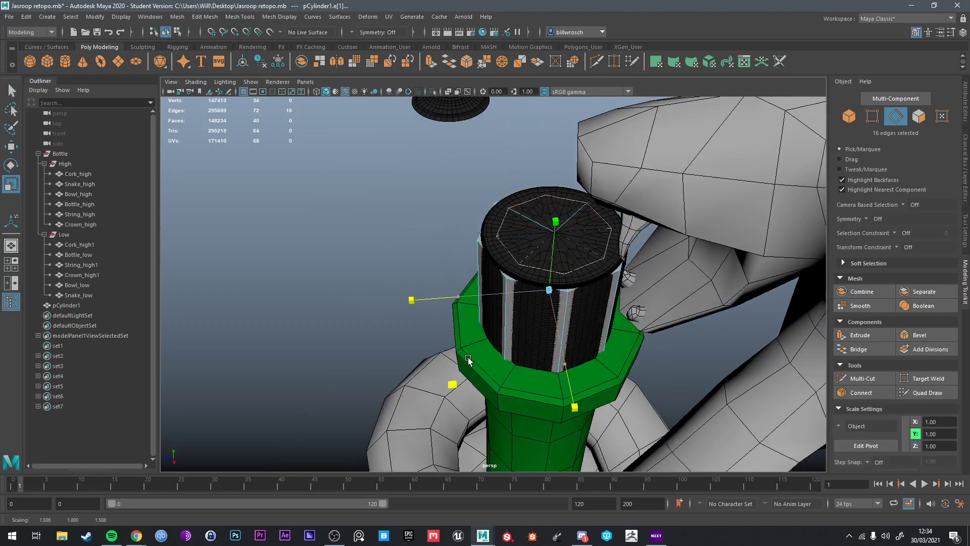
pyautogui.press('q')
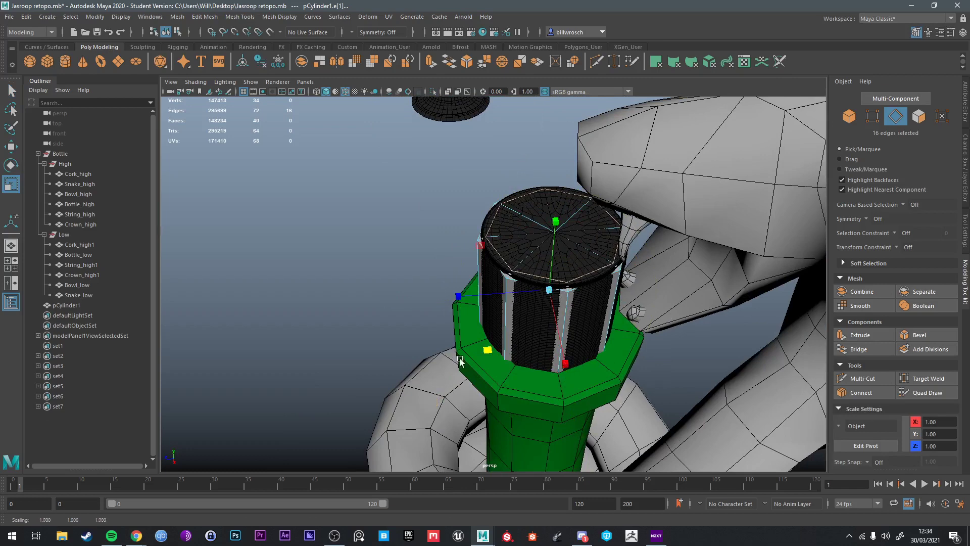
# Step: Return to object selection and delete the dense Cork_high1 mesh from the Low group
pyautogui.keyDown('alt'); pyautogui.moveTo(457, 361); pyautogui.dragTo(571, 237); pyautogui.keyUp('alt')
pyautogui.moveTo(571, 237); pyautogui.dragTo(609, 213, button='right')
pyautogui.click(623, 247)
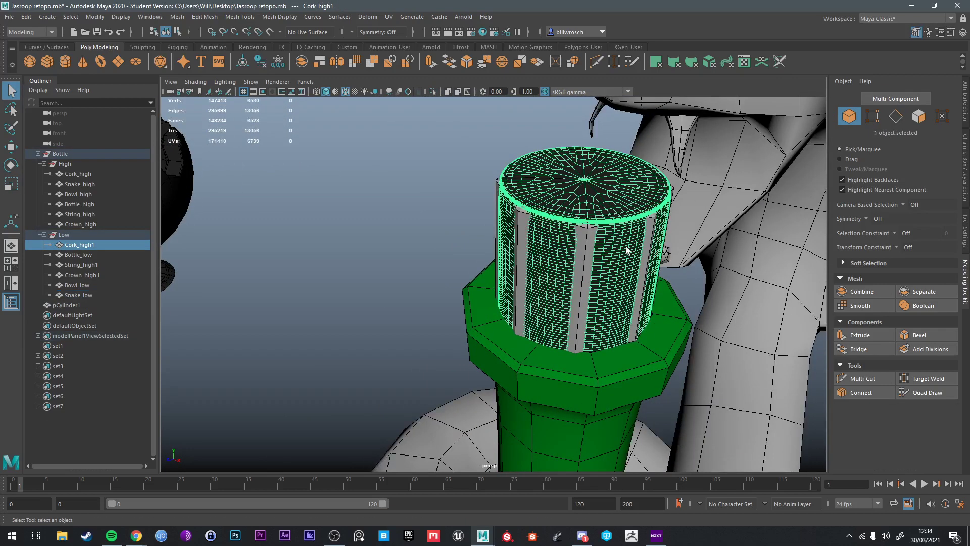
pyautogui.press('Delete')
# Step: Rename the new cork cylinder to Cork_low and parent it under the Low group
pyautogui.click(613, 246)
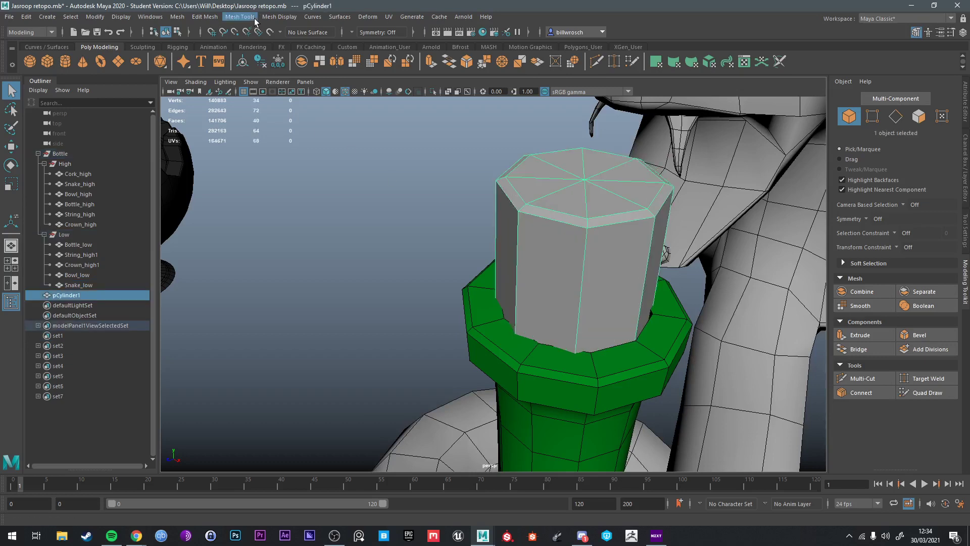
pyautogui.doubleClick(74, 295)
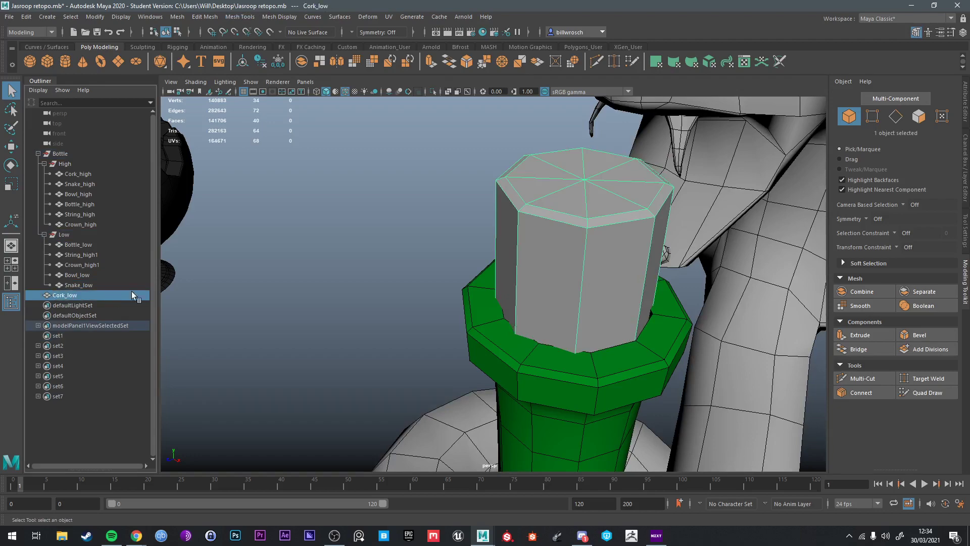
pyautogui.keyDown('alt'); pyautogui.moveTo(384, 218); pyautogui.dragTo(544, 292); pyautogui.keyUp('alt')
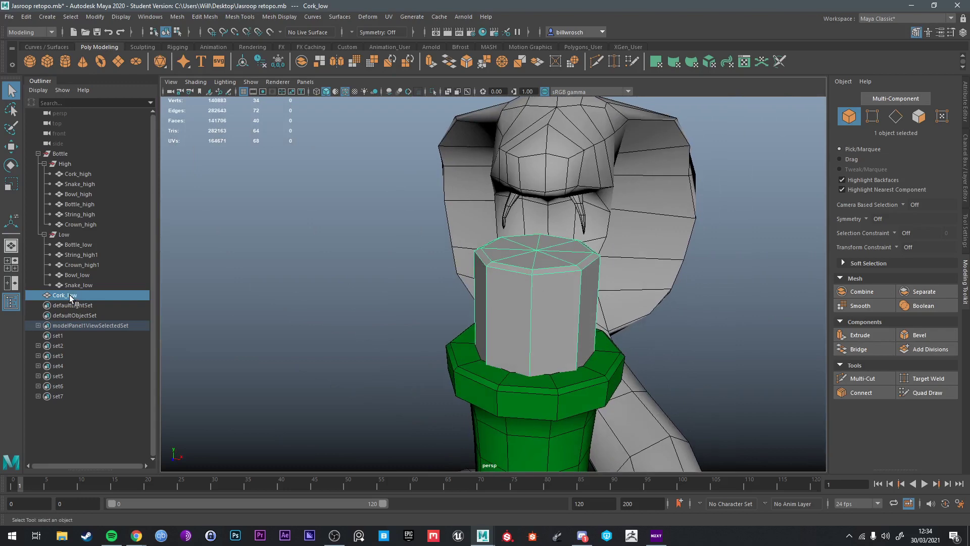
pyautogui.moveTo(69, 295); pyautogui.dragTo(74, 236, button='middle')
# Step: Select the low-poly bottle, snake, cork and bowl together to check their combined polygon count
pyautogui.keyDown('alt'); pyautogui.moveTo(339, 268); pyautogui.dragTo(282, 270); pyautogui.keyUp('alt')
pyautogui.scroll(-3, 387, 280)
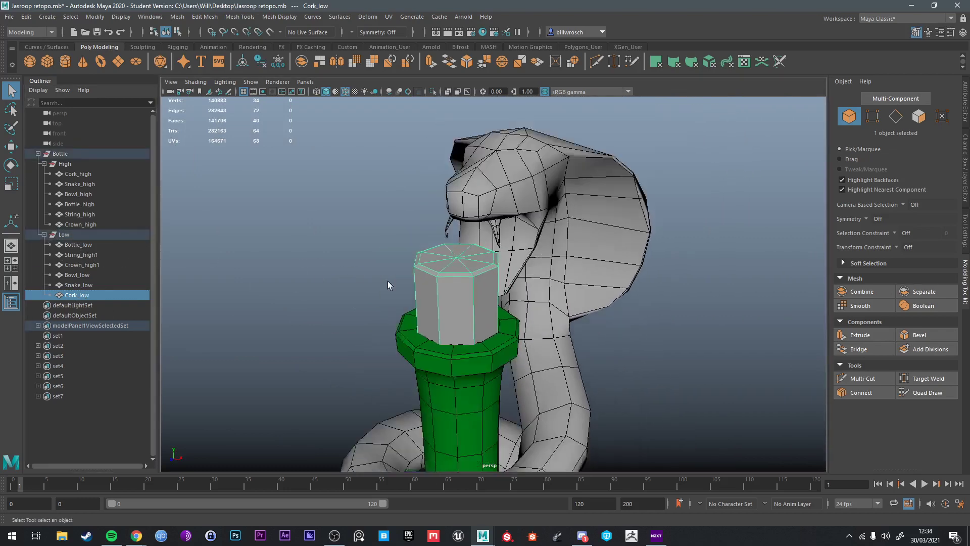
pyautogui.keyDown('alt'); pyautogui.moveTo(571, 273); pyautogui.dragTo(554, 289); pyautogui.keyUp('alt')
pyautogui.scroll(-3, 553, 289)
pyautogui.moveTo(434, 258); pyautogui.dragTo(573, 371)
pyautogui.scroll(-4, 574, 371)
pyautogui.keyDown('alt'); pyautogui.moveTo(574, 371); pyautogui.dragTo(555, 305, button='middle'); pyautogui.keyUp('alt')
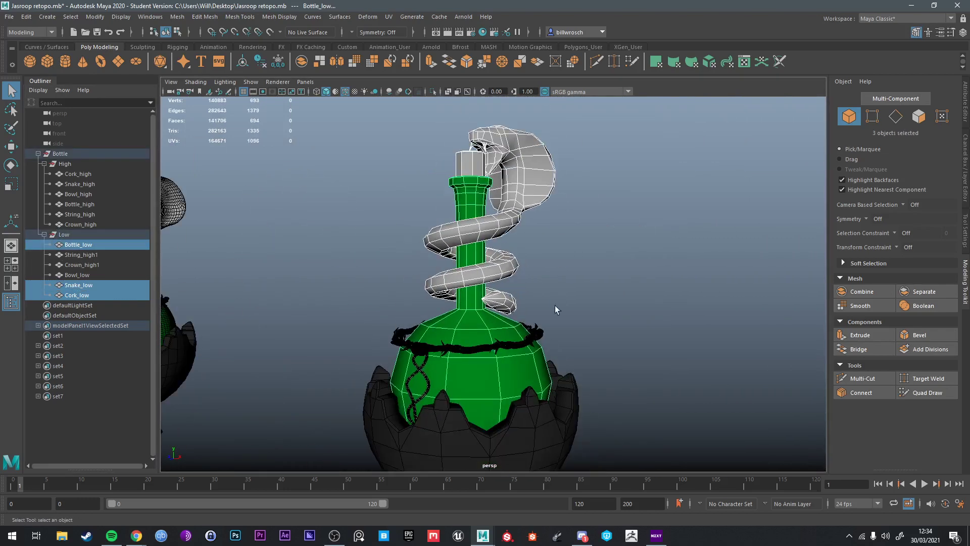
pyautogui.keyDown('alt'); pyautogui.moveTo(543, 420); pyautogui.dragTo(547, 412); pyautogui.keyUp('alt')
pyautogui.keyDown('shift'); pyautogui.click(547, 412); pyautogui.keyUp('shift')
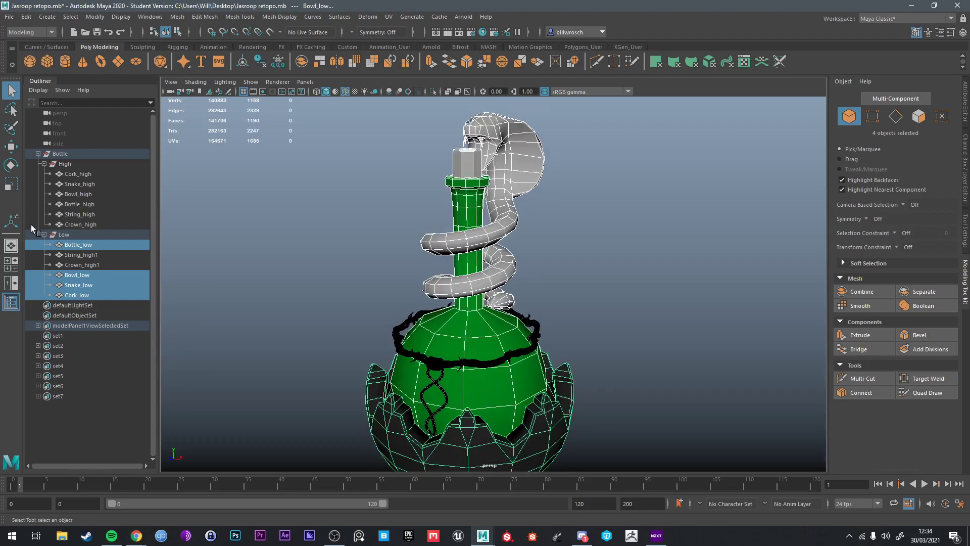
pyautogui.keyDown('alt'); pyautogui.moveTo(344, 154); pyautogui.dragTo(356, 133); pyautogui.keyUp('alt')
pyautogui.keyDown('alt'); pyautogui.moveTo(356, 132); pyautogui.dragTo(464, 171, button='middle'); pyautogui.keyUp('alt')
pyautogui.keyDown('alt'); pyautogui.moveTo(464, 170); pyautogui.dragTo(609, 261); pyautogui.keyUp('alt')
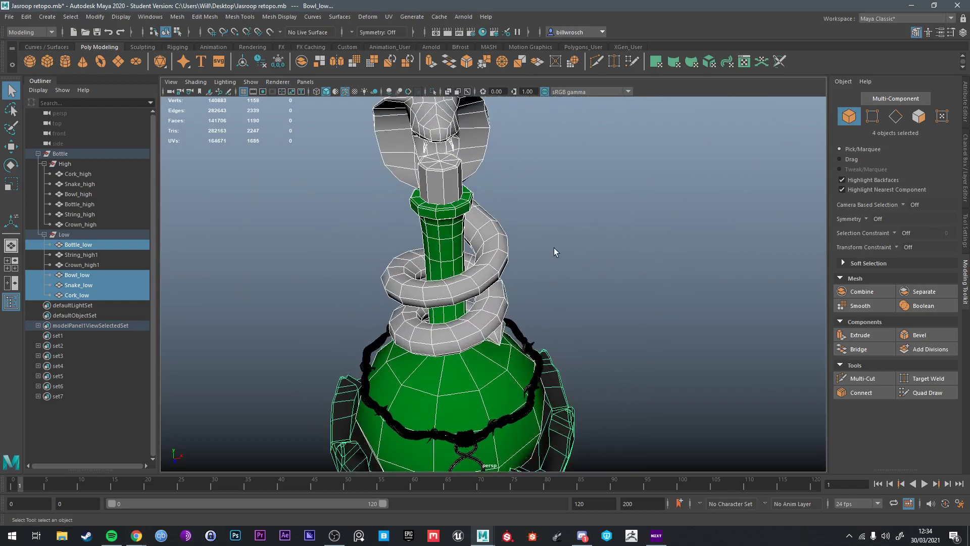
pyautogui.click(553, 248)
# Step: Assign the existing standardSurface1 material to Bottle_low
pyautogui.keyDown('alt'); pyautogui.moveTo(505, 274); pyautogui.dragTo(574, 244); pyautogui.keyUp('alt')
pyautogui.click(513, 217)
pyautogui.rightClick(510, 217)
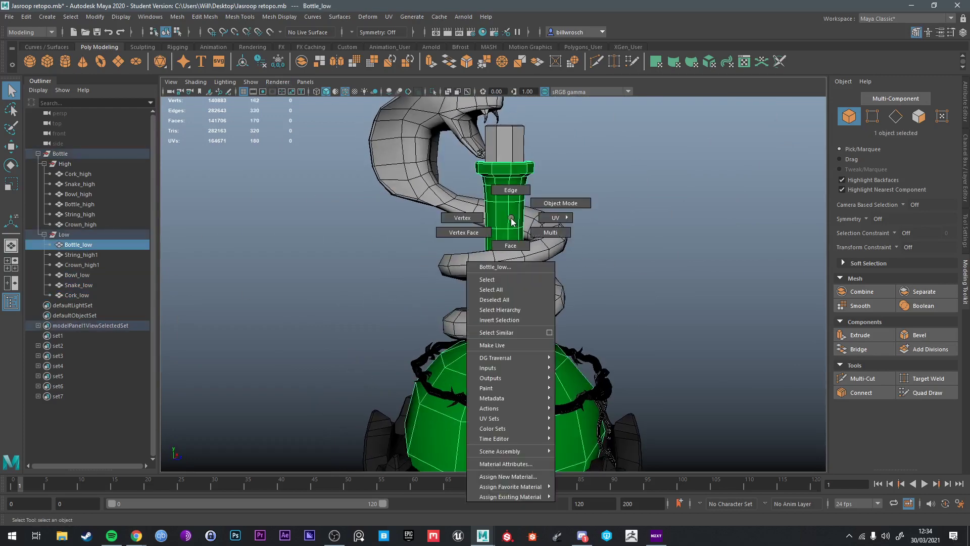
pyautogui.moveTo(511, 496)
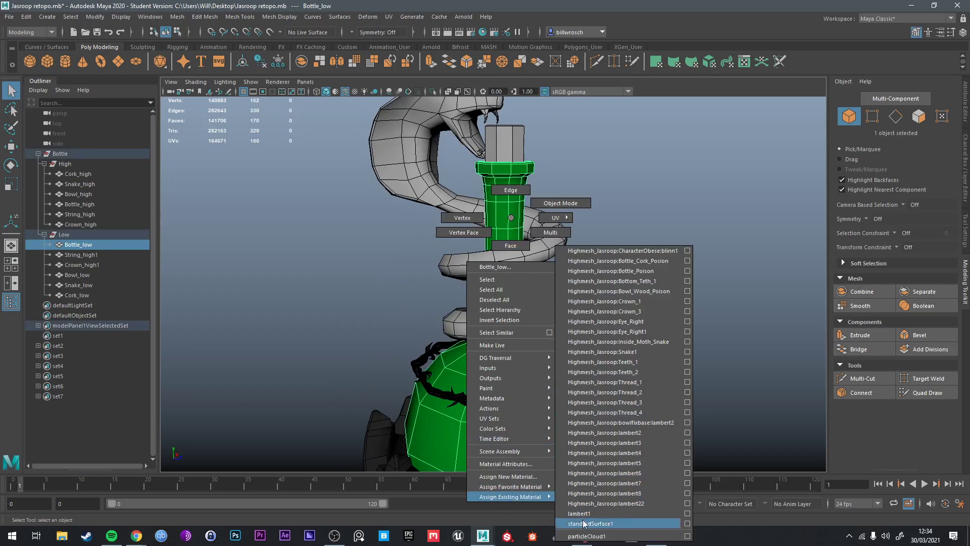
pyautogui.click(606, 523)
# Step: Examine the mesh density and twisted shape of the thorn crown around the bottle
pyautogui.keyDown('alt'); pyautogui.moveTo(626, 462); pyautogui.dragTo(627, 298, button='middle'); pyautogui.keyUp('alt')
pyautogui.keyDown('alt'); pyautogui.moveTo(596, 316); pyautogui.dragTo(544, 305); pyautogui.keyUp('alt')
pyautogui.click(553, 325)
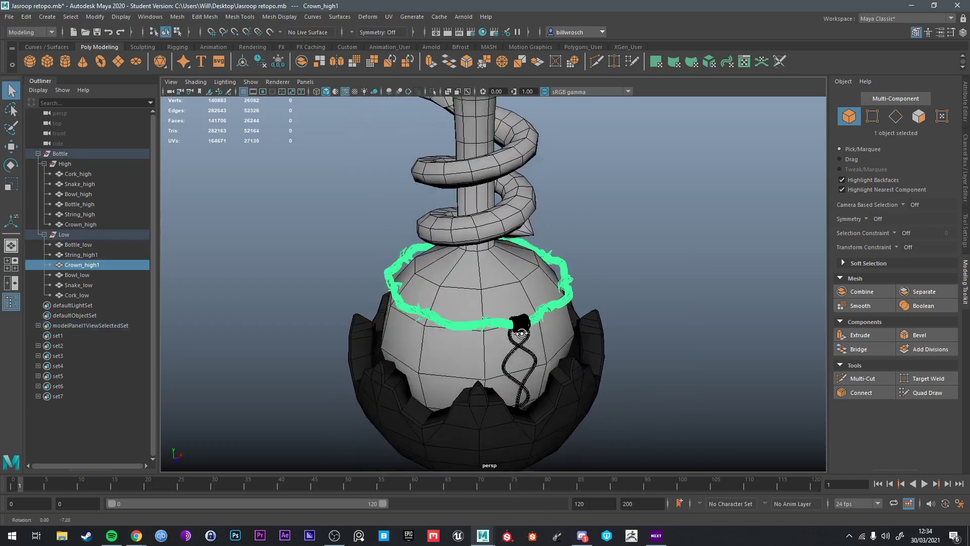
pyautogui.keyDown('alt'); pyautogui.moveTo(545, 306); pyautogui.dragTo(591, 303, button='right'); pyautogui.keyUp('alt')
pyautogui.keyDown('alt'); pyautogui.moveTo(561, 309); pyautogui.dragTo(548, 298); pyautogui.keyUp('alt')
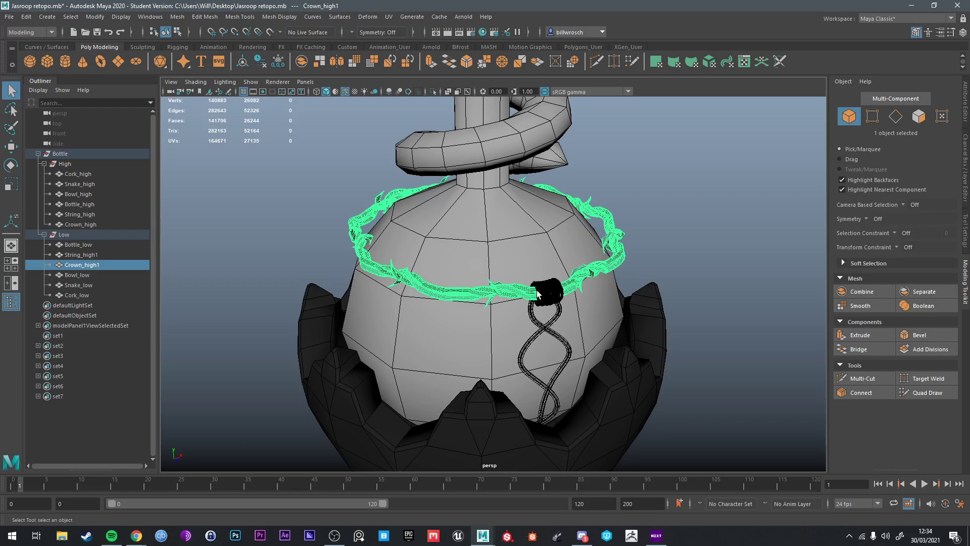
pyautogui.scroll(5, 537, 291)
pyautogui.keyDown('alt'); pyautogui.moveTo(480, 255); pyautogui.dragTo(552, 269); pyautogui.keyUp('alt')
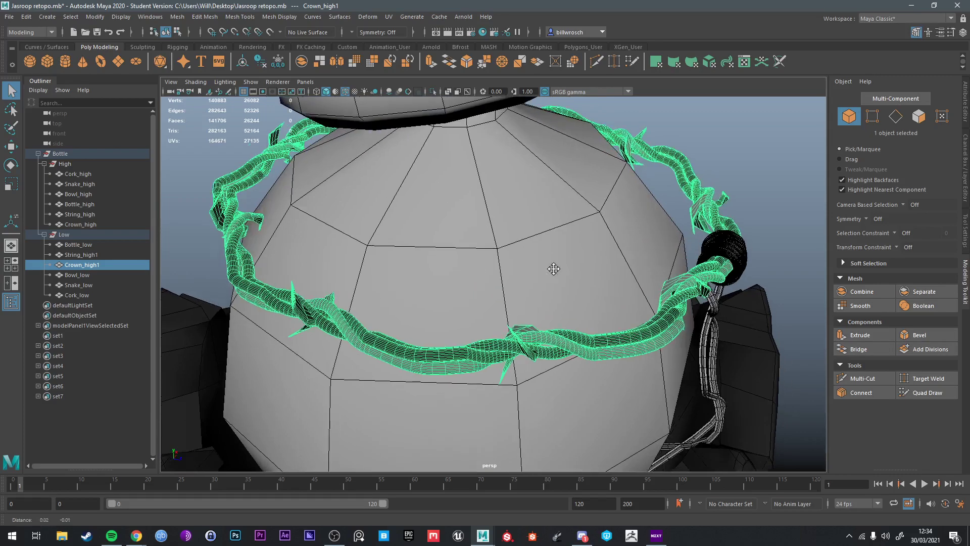
pyautogui.keyDown('alt'); pyautogui.moveTo(552, 268); pyautogui.dragTo(504, 262, button='middle'); pyautogui.keyUp('alt')
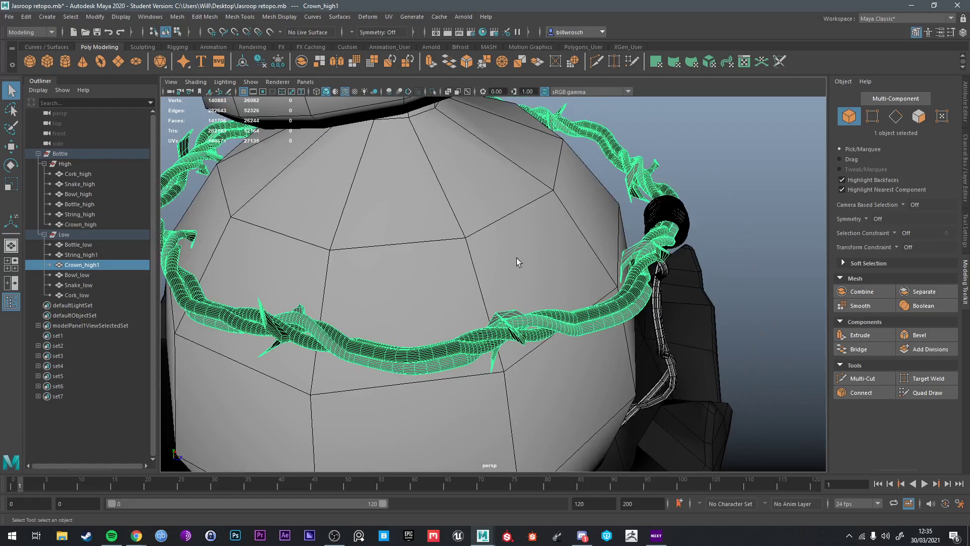
pyautogui.keyDown('alt'); pyautogui.moveTo(516, 258); pyautogui.dragTo(506, 369); pyautogui.keyUp('alt')
pyautogui.scroll(-5, 441, 249)
pyautogui.click(508, 379)
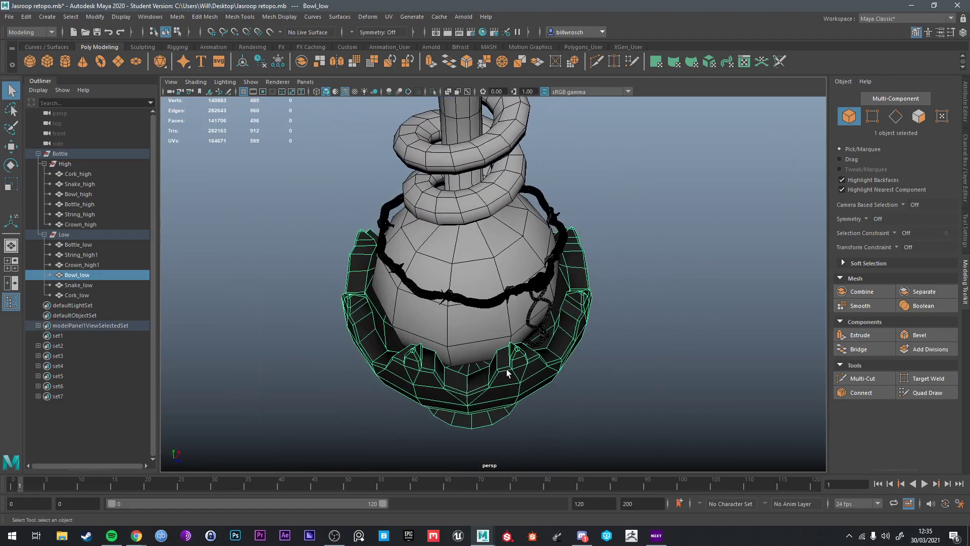
pyautogui.press('r')
pyautogui.moveTo(468, 328); pyautogui.dragTo(464, 299)
pyautogui.press('w')
pyautogui.keyDown('alt'); pyautogui.moveTo(463, 299); pyautogui.dragTo(496, 329); pyautogui.keyUp('alt')
pyautogui.press('e')
pyautogui.press('r')
pyautogui.moveTo(473, 362); pyautogui.dragTo(338, 309)
pyautogui.hotkey('ctrl', 'z')
pyautogui.hotkey('ctrl', 'z')
pyautogui.click(730, 407)
# Step: Examine the assembled low-poly model from the snake's hood and cork down to the bowl
pyautogui.keyDown('alt'); pyautogui.moveTo(338, 309); pyautogui.dragTo(373, 402, button='middle'); pyautogui.keyUp('alt')
pyautogui.keyDown('alt'); pyautogui.moveTo(373, 402); pyautogui.dragTo(457, 282, button='right'); pyautogui.keyUp('alt')
pyautogui.keyDown('alt'); pyautogui.moveTo(457, 282); pyautogui.dragTo(522, 254); pyautogui.keyUp('alt')
pyautogui.keyDown('alt'); pyautogui.moveTo(523, 254); pyautogui.dragTo(516, 273, button='right'); pyautogui.keyUp('alt')
pyautogui.keyDown('alt'); pyautogui.moveTo(515, 273); pyautogui.dragTo(537, 274, button='middle'); pyautogui.keyUp('alt')
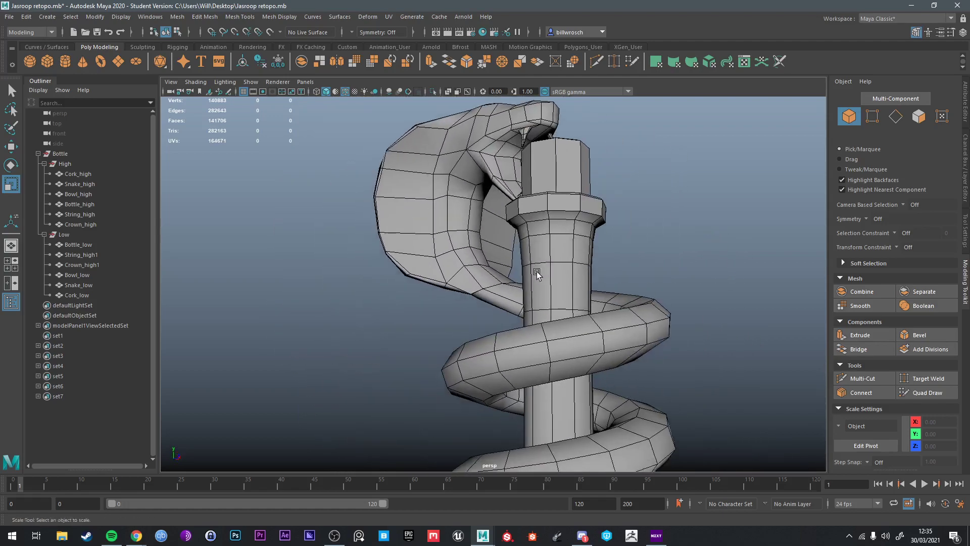
pyautogui.keyDown('alt'); pyautogui.moveTo(537, 274); pyautogui.dragTo(630, 240); pyautogui.keyUp('alt')
pyautogui.keyDown('alt'); pyautogui.moveTo(630, 239); pyautogui.dragTo(619, 293, button='right'); pyautogui.keyUp('alt')
pyautogui.keyDown('alt'); pyautogui.moveTo(619, 293); pyautogui.dragTo(579, 217, button='middle'); pyautogui.keyUp('alt')
pyautogui.keyDown('alt'); pyautogui.moveTo(579, 218); pyautogui.dragTo(510, 239); pyautogui.keyUp('alt')
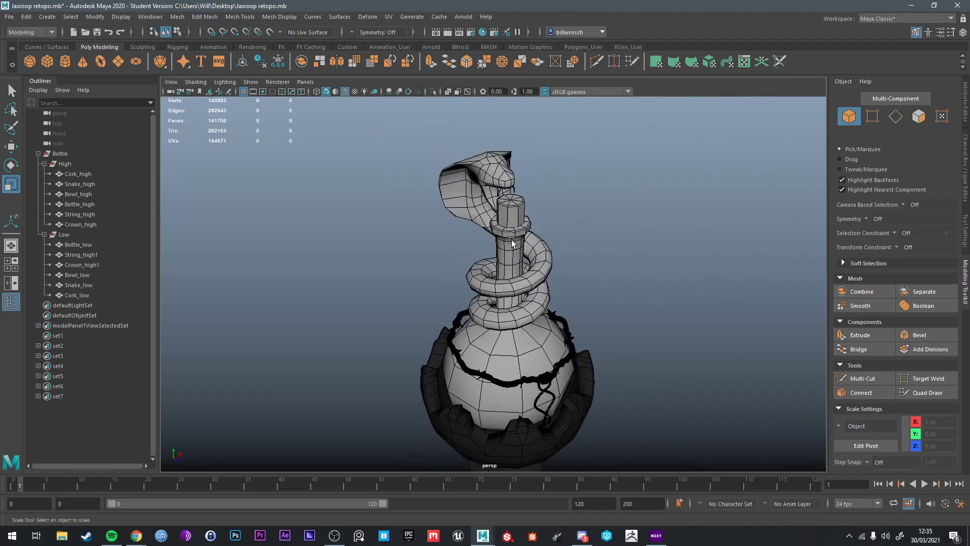
pyautogui.click(483, 192)
pyautogui.click(639, 207)
pyautogui.click(465, 191)
pyautogui.press('1')
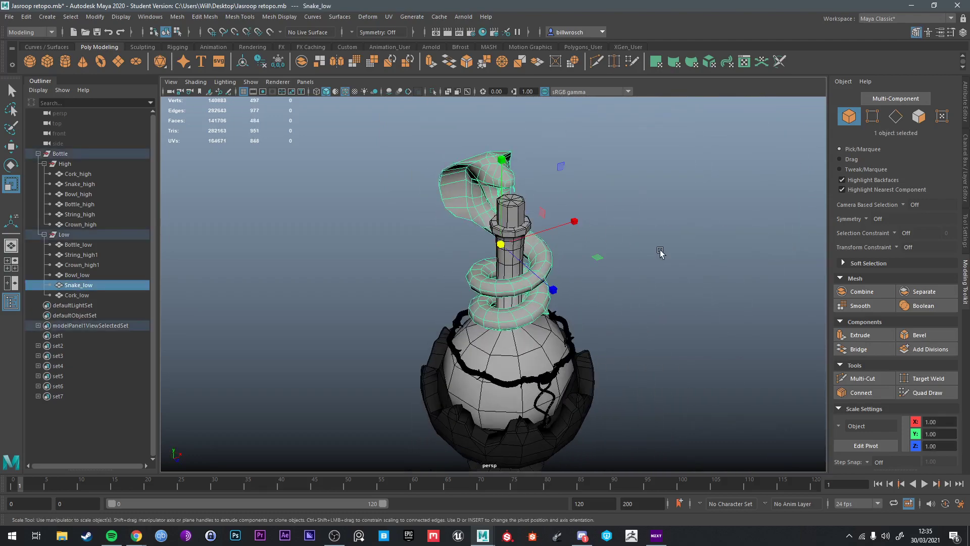
pyautogui.click(660, 253)
# Step: Examine the cork, the bottle neck and the snake's coils around it up close
pyautogui.keyDown('alt'); pyautogui.moveTo(661, 255); pyautogui.dragTo(628, 314); pyautogui.keyUp('alt')
pyautogui.keyDown('alt'); pyautogui.moveTo(628, 314); pyautogui.dragTo(627, 276, button='middle'); pyautogui.keyUp('alt')
pyautogui.keyDown('alt'); pyautogui.moveTo(627, 276); pyautogui.dragTo(597, 280); pyautogui.keyUp('alt')
pyautogui.keyDown('alt'); pyautogui.moveTo(540, 228); pyautogui.dragTo(546, 262, button='middle'); pyautogui.keyUp('alt')
pyautogui.scroll(6, 545, 262)
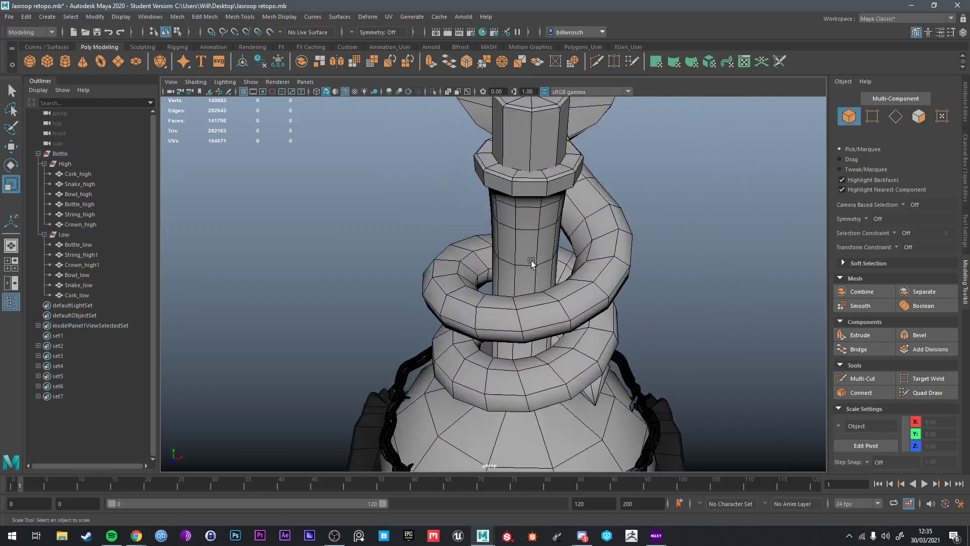
pyautogui.keyDown('alt'); pyautogui.moveTo(530, 264); pyautogui.dragTo(574, 249); pyautogui.keyUp('alt')
pyautogui.keyDown('alt'); pyautogui.moveTo(574, 249); pyautogui.dragTo(567, 269, button='middle'); pyautogui.keyUp('alt')
pyautogui.click(549, 188)
pyautogui.keyDown('alt'); pyautogui.moveTo(669, 278); pyautogui.dragTo(747, 270); pyautogui.keyUp('alt')
pyautogui.click(727, 257)
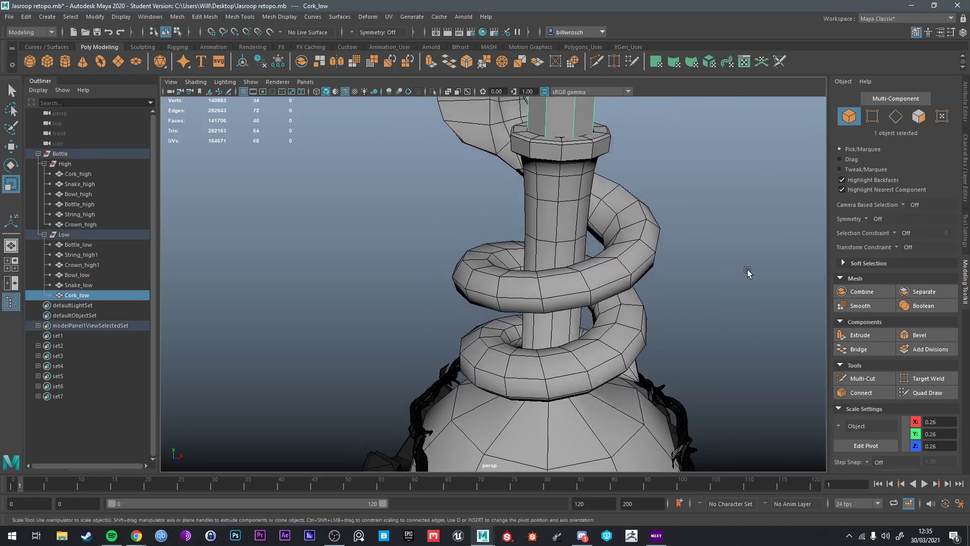
pyautogui.keyDown('alt'); pyautogui.moveTo(728, 278); pyautogui.dragTo(688, 212, button='middle'); pyautogui.keyUp('alt')
pyautogui.keyDown('alt'); pyautogui.moveTo(688, 212); pyautogui.dragTo(644, 246); pyautogui.keyUp('alt')
# Step: Select the thorn crown mesh Crown_high1 around the bottle
pyautogui.click(610, 336)
pyautogui.keyDown('alt'); pyautogui.moveTo(601, 346); pyautogui.dragTo(620, 354); pyautogui.keyUp('alt')
pyautogui.keyDown('alt'); pyautogui.moveTo(495, 366); pyautogui.dragTo(534, 323, button='middle'); pyautogui.keyUp('alt')
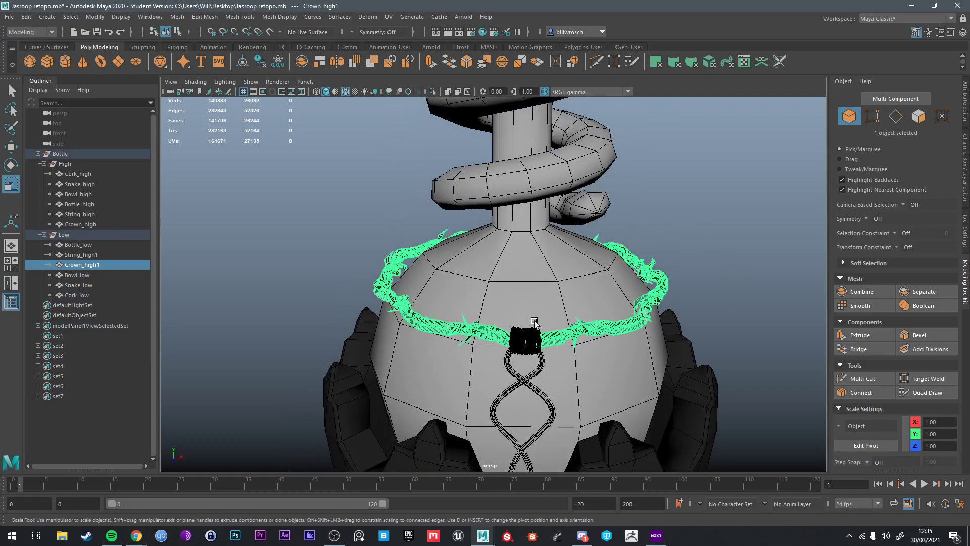
# Step: Select a lengthwise edge loop running around the thorn crown and convert those polygon edges to a curve
pyautogui.press('q')
pyautogui.moveTo(478, 322); pyautogui.dragTo(477, 283, button='right')
pyautogui.scroll(4, 477, 372)
pyautogui.keyDown('alt'); pyautogui.moveTo(475, 372); pyautogui.dragTo(483, 294); pyautogui.keyUp('alt')
pyautogui.doubleClick(424, 303)
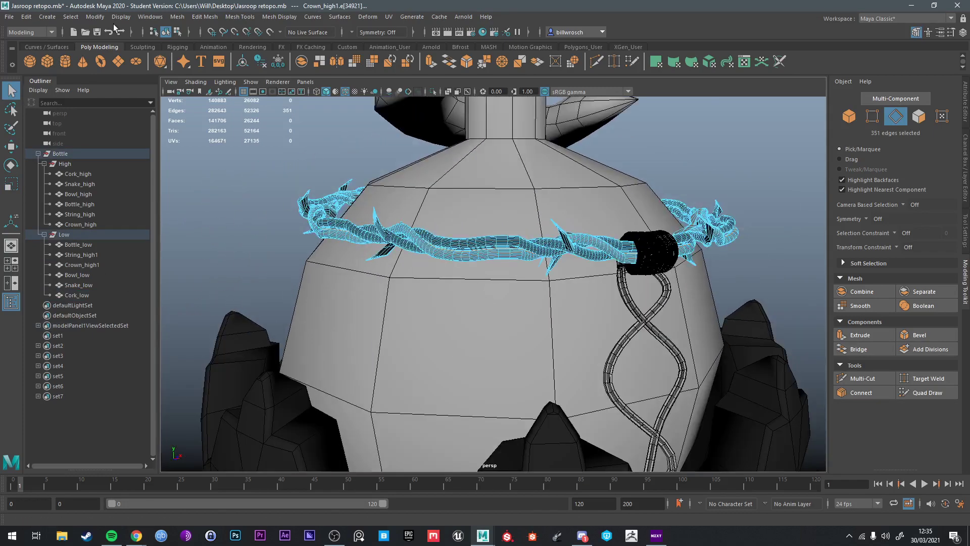
pyautogui.click(94, 16)
pyautogui.moveTo(125, 263)
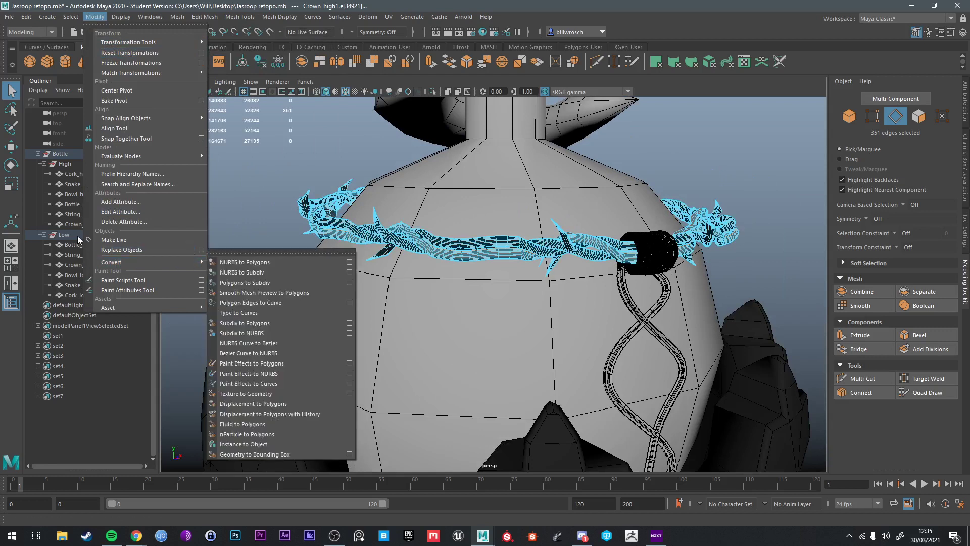
pyautogui.click(292, 302)
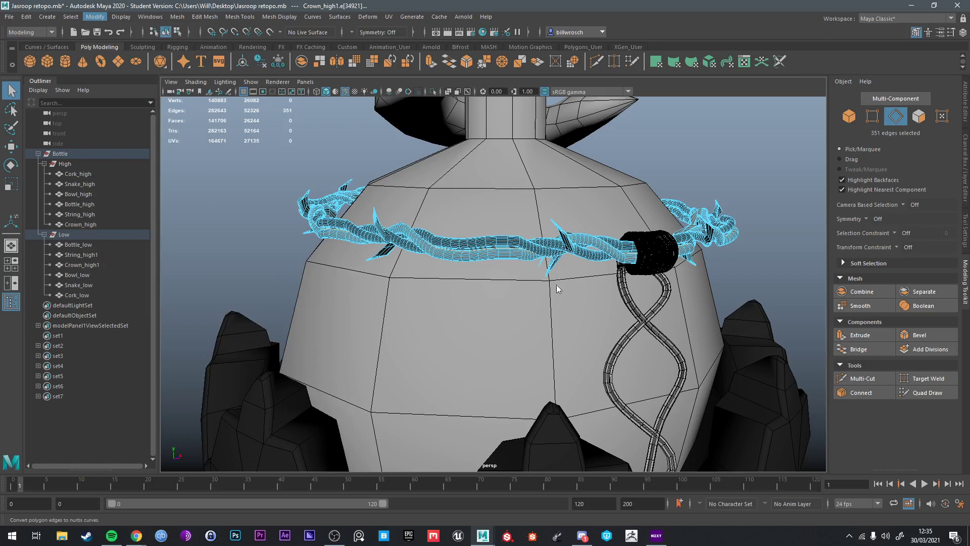
# Step: Select the new curve and isolate it in the viewport to compare its shape with the crown
pyautogui.click(72, 306)
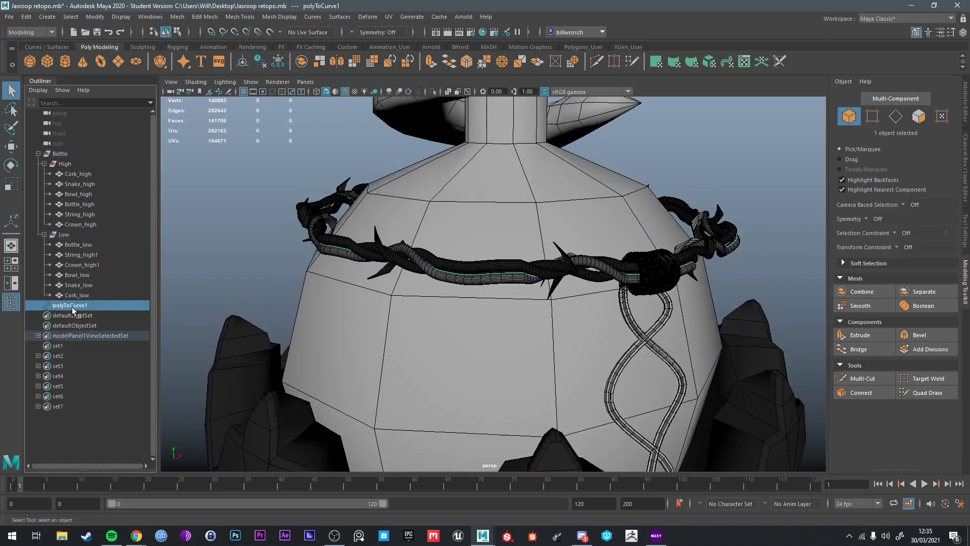
pyautogui.hotkey('ctrl', '1')
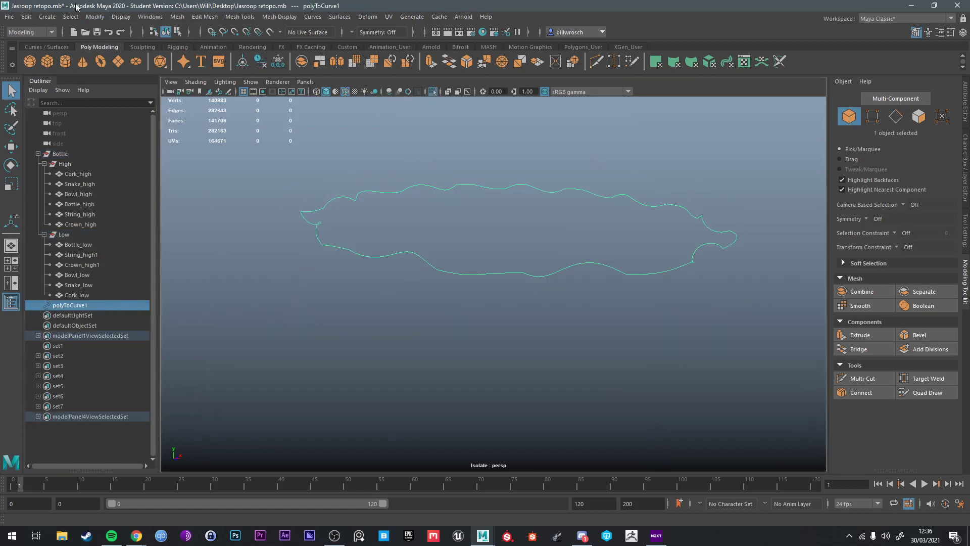
pyautogui.hotkey('ctrl', '1')
pyautogui.keyDown('alt'); pyautogui.moveTo(653, 249); pyautogui.dragTo(497, 290); pyautogui.keyUp('alt')
pyautogui.hotkey('ctrl', '1')
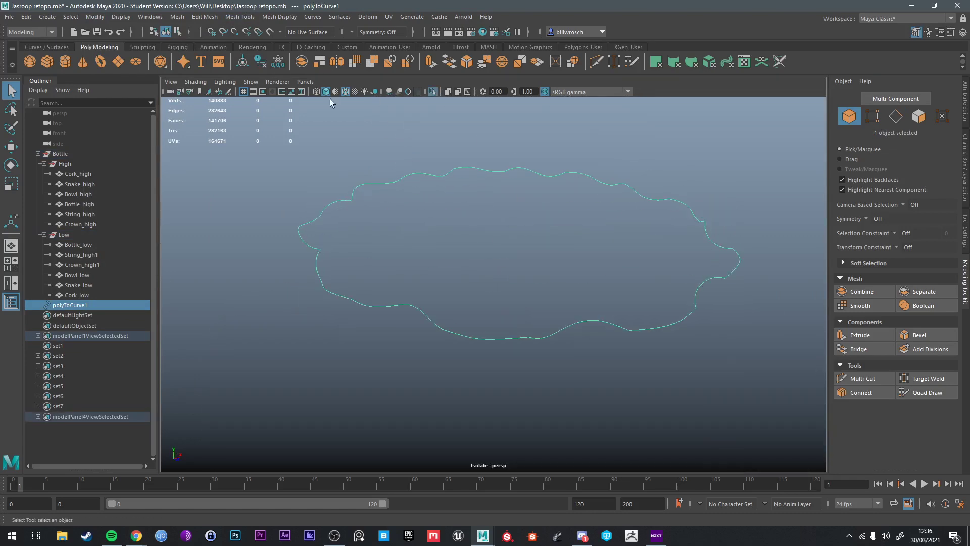
# Step: Try to rebuild the crown curve with 12 spans
pyautogui.click(312, 17)
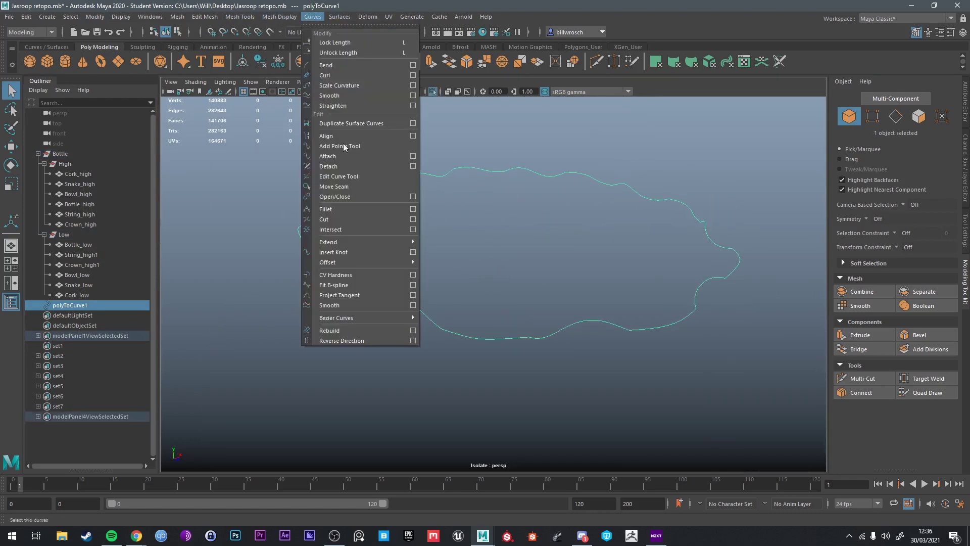
pyautogui.click(409, 331)
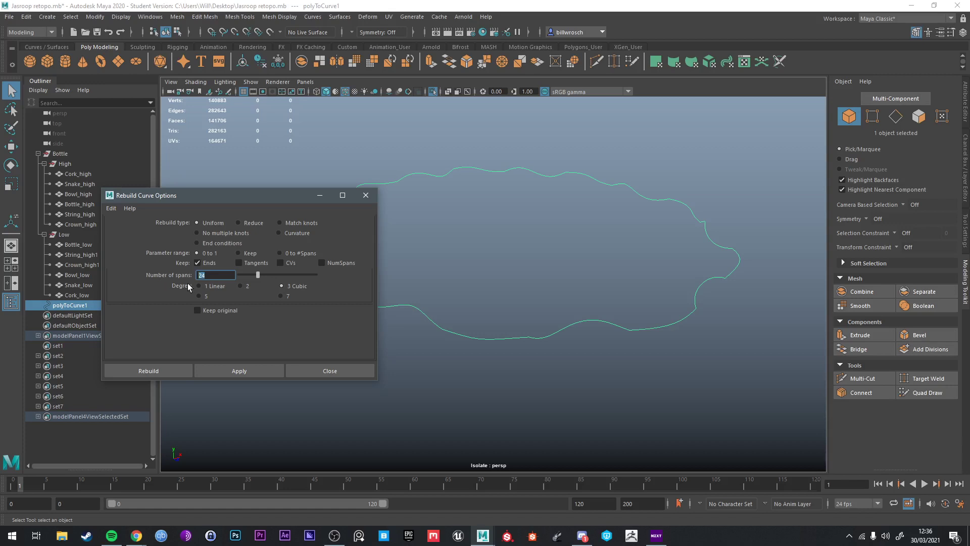
pyautogui.write('12')
pyautogui.press('Return')
pyautogui.click(167, 372)
# Step: Compare the 12-span curve with the crown mesh, undo that rebuild and reselect the curve
pyautogui.keyDown('alt'); pyautogui.moveTo(571, 323); pyautogui.dragTo(587, 322); pyautogui.keyUp('alt')
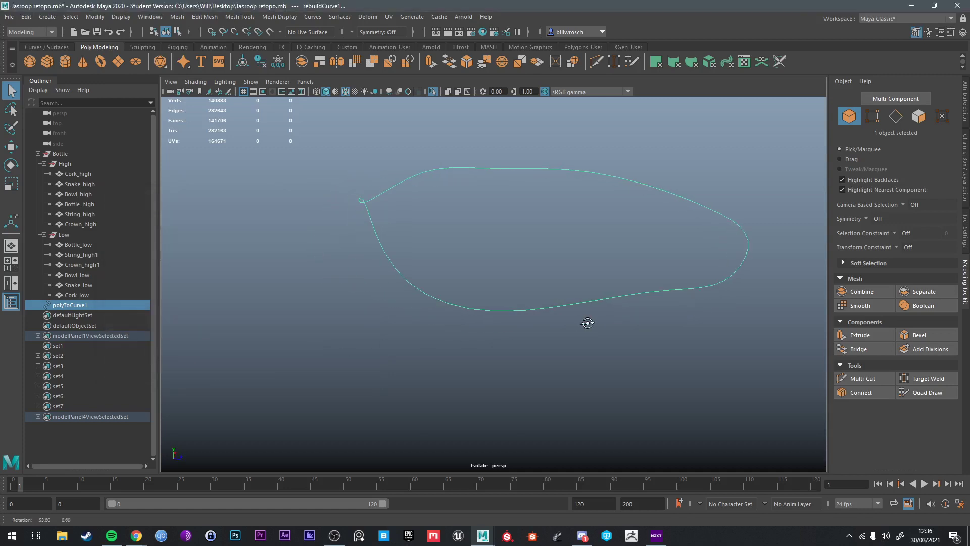
pyautogui.rightClick(569, 222)
pyautogui.moveTo(574, 278); pyautogui.dragTo(593, 296, button='right')
pyautogui.hotkey('ctrl', '1')
pyautogui.keyDown('alt'); pyautogui.moveTo(476, 295); pyautogui.dragTo(547, 295); pyautogui.keyUp('alt')
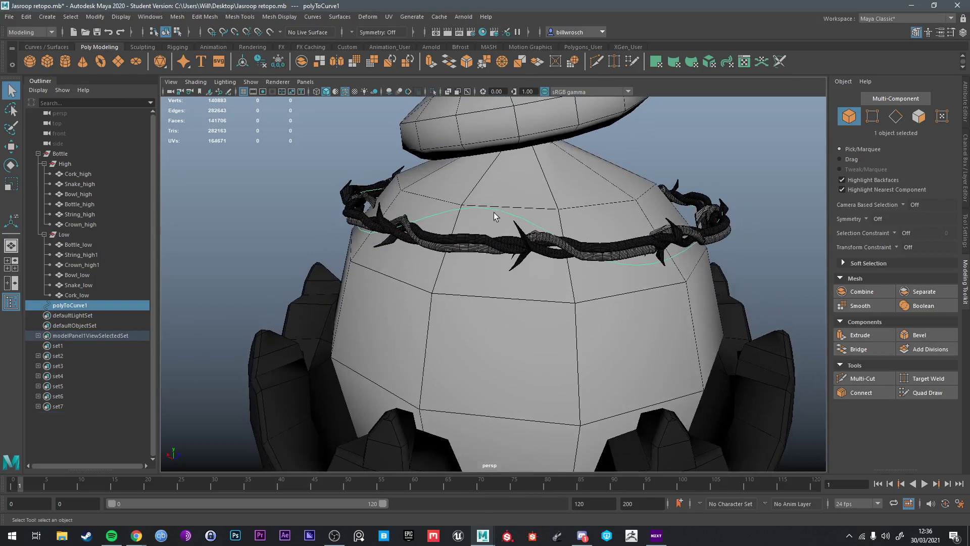
pyautogui.hotkey('ctrl', '1')
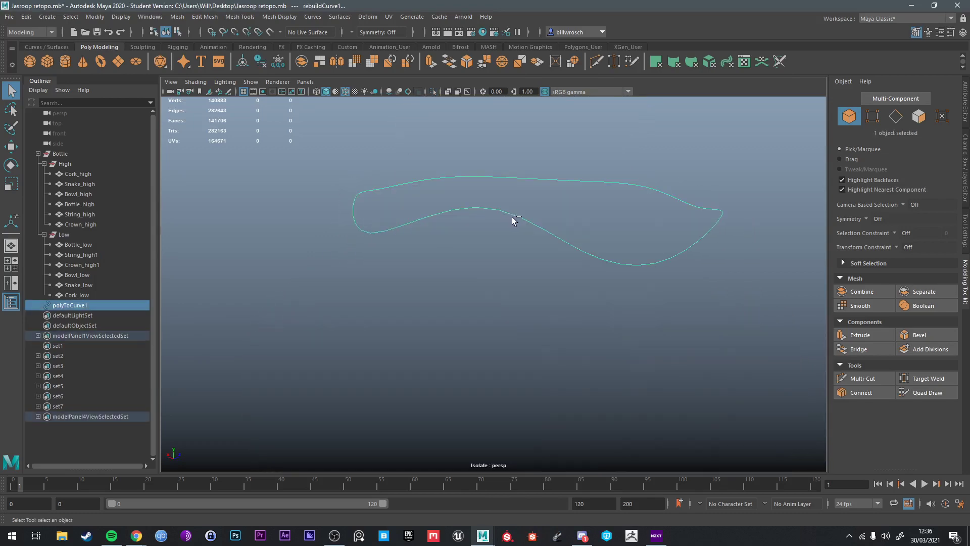
pyautogui.moveTo(511, 217)
pyautogui.keyDown('alt'); pyautogui.mouseDown()
pyautogui.moveTo(554, 249)
pyautogui.moveTo(534, 281)
pyautogui.mouseUp(); pyautogui.keyUp('alt')
pyautogui.moveTo(523, 281); pyautogui.dragTo(551, 244, button='right')
pyautogui.click(507, 269)
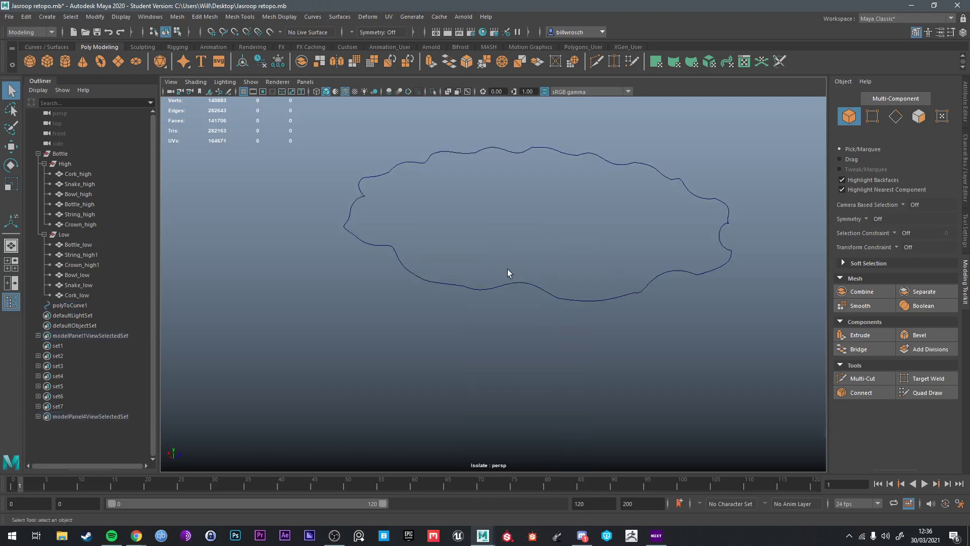
pyautogui.moveTo(507, 269); pyautogui.dragTo(346, 301)
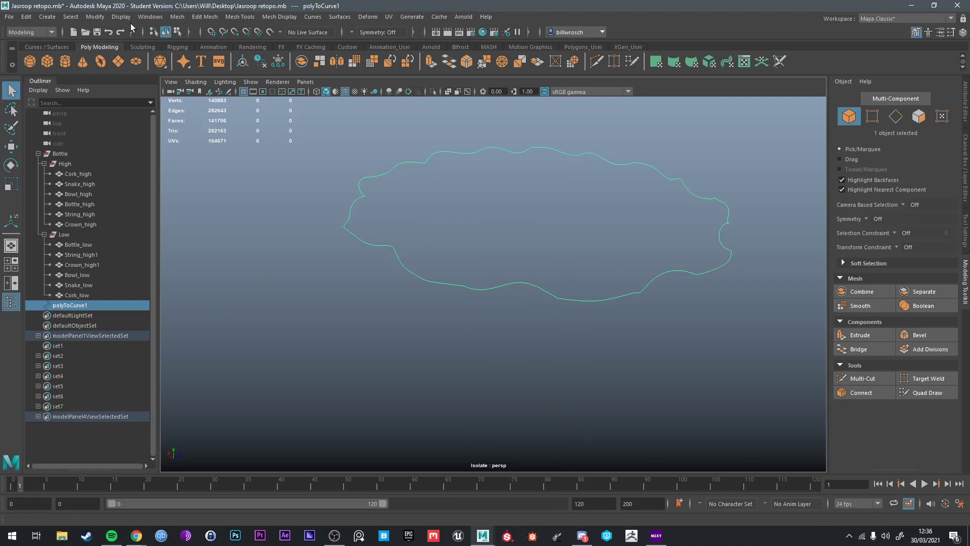
# Step: Rebuild the crown curve with 24 uniform spans
pyautogui.click(94, 17)
pyautogui.moveTo(150, 17)
pyautogui.moveTo(312, 16)
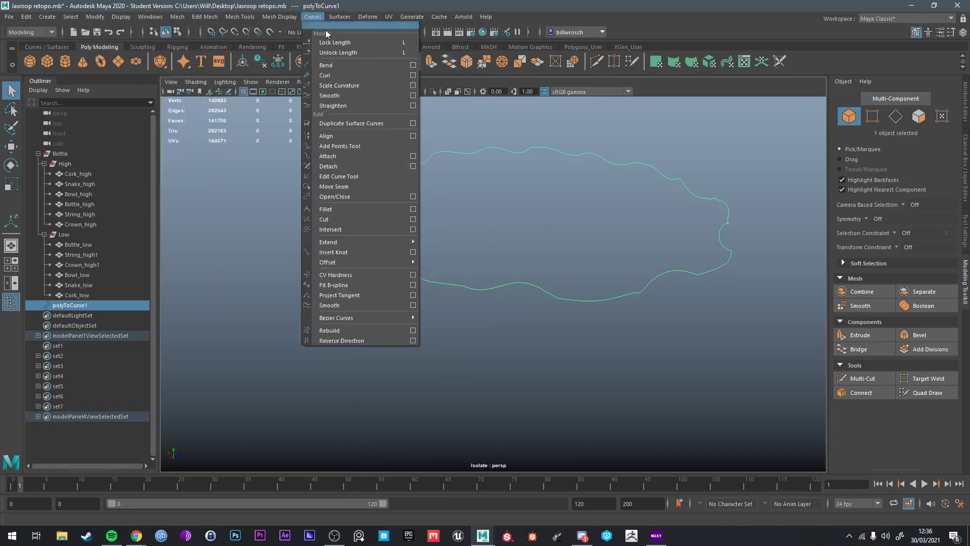
pyautogui.click(414, 331)
pyautogui.hotkey('ctrl', 'z')
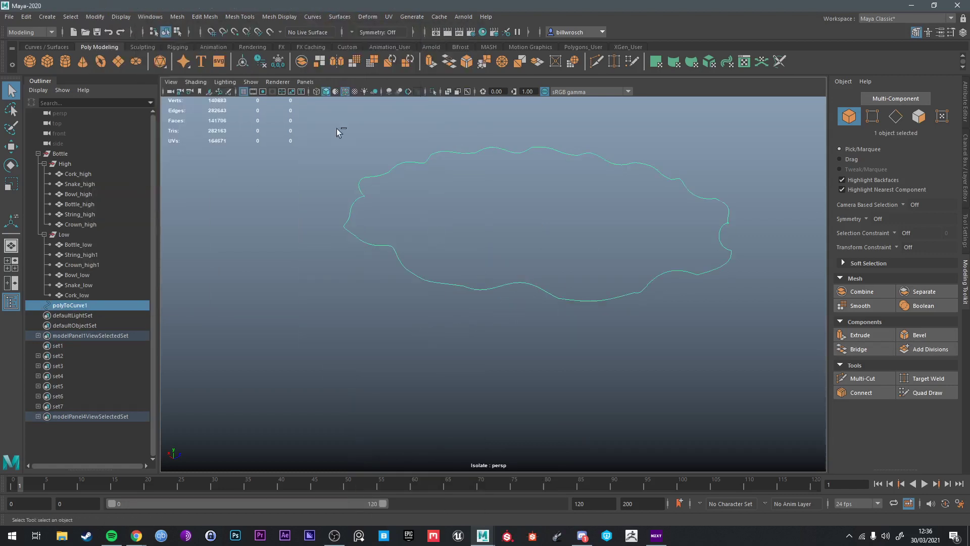
pyautogui.click(317, 19)
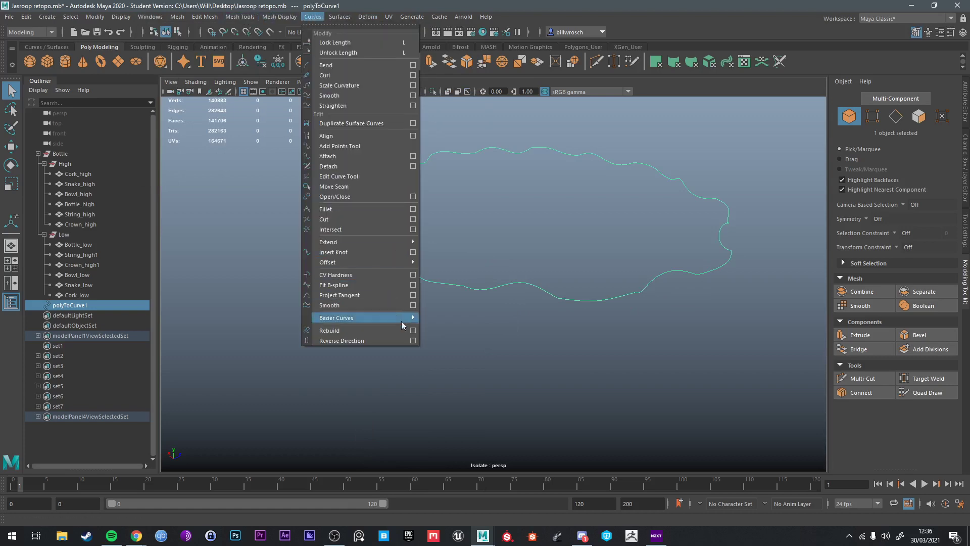
pyautogui.click(416, 330)
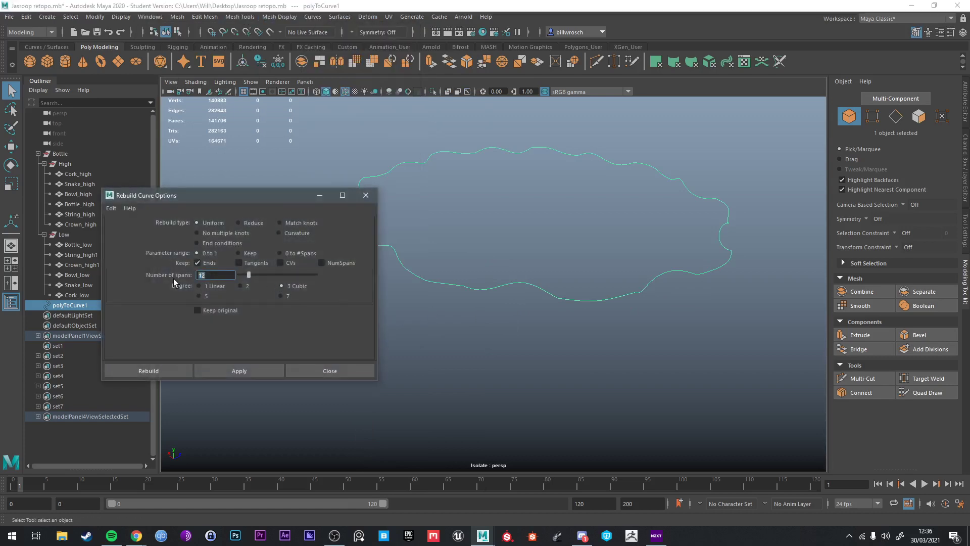
pyautogui.write('24')
pyautogui.press('Return')
pyautogui.click(256, 370)
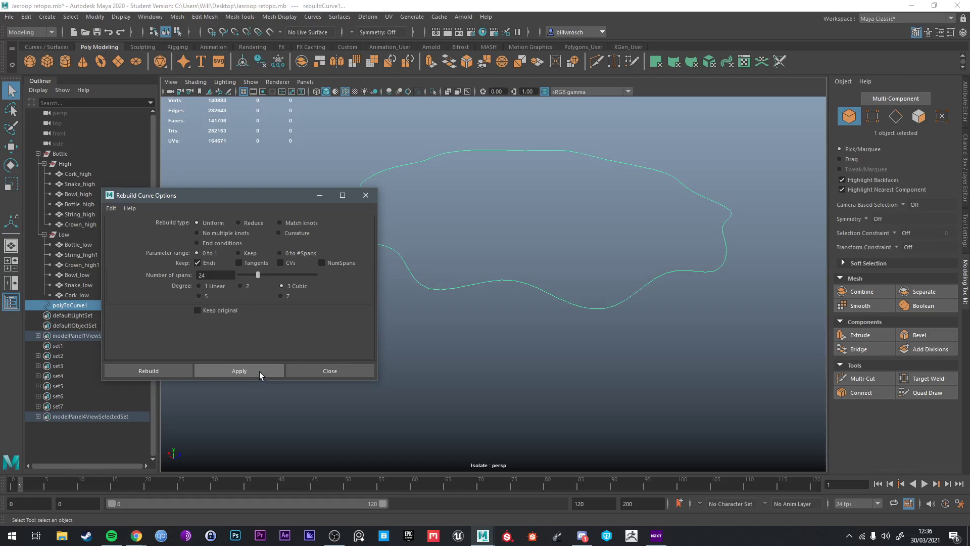
pyautogui.click(359, 369)
# Step: Compare the rebuilt curve with the crown mesh and display the curve's edit points
pyautogui.hotkey('ctrl', '1')
pyautogui.keyDown('alt'); pyautogui.moveTo(465, 298); pyautogui.dragTo(573, 270); pyautogui.keyUp('alt')
pyautogui.hotkey('ctrl', '1')
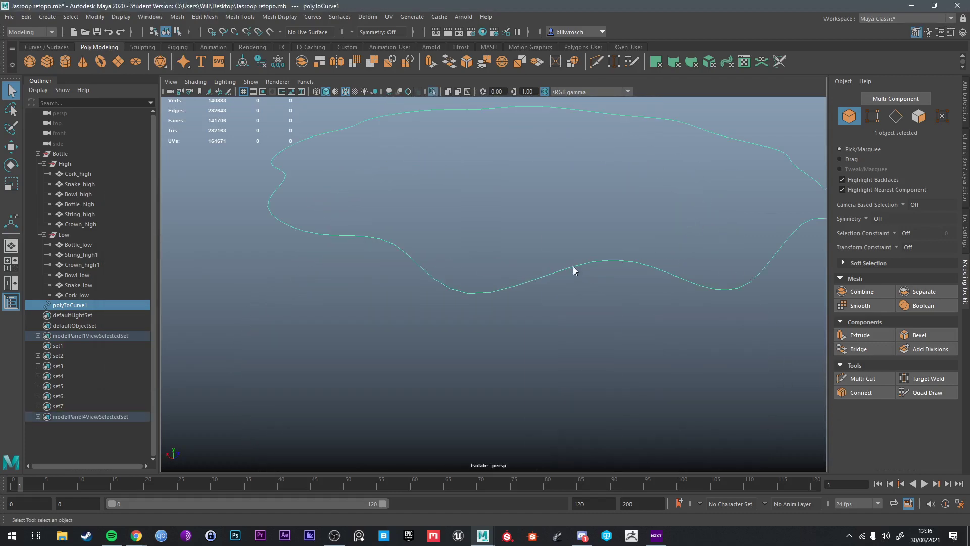
pyautogui.moveTo(573, 265); pyautogui.dragTo(568, 241, button='right')
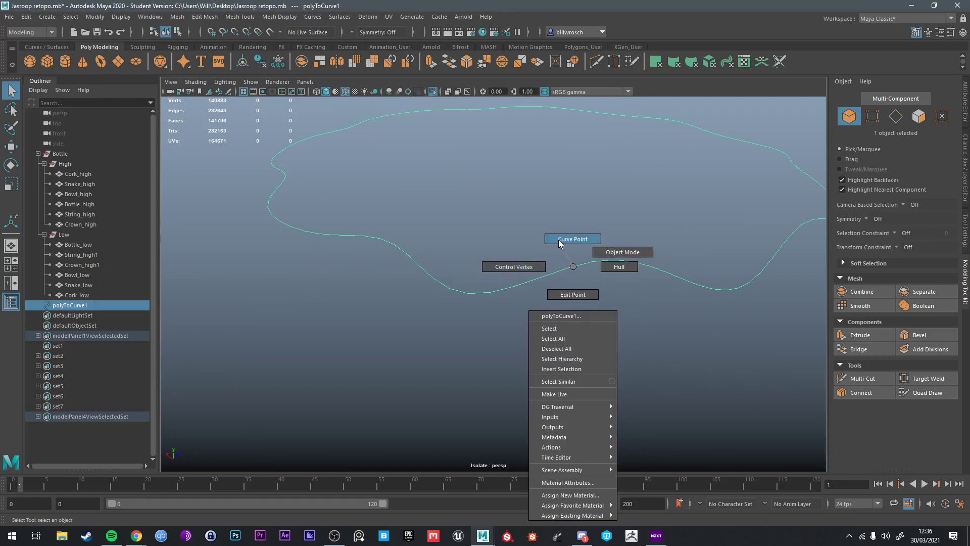
pyautogui.moveTo(559, 240); pyautogui.dragTo(574, 296, button='right')
pyautogui.keyDown('alt'); pyautogui.moveTo(574, 296); pyautogui.dragTo(499, 270); pyautogui.keyUp('alt')
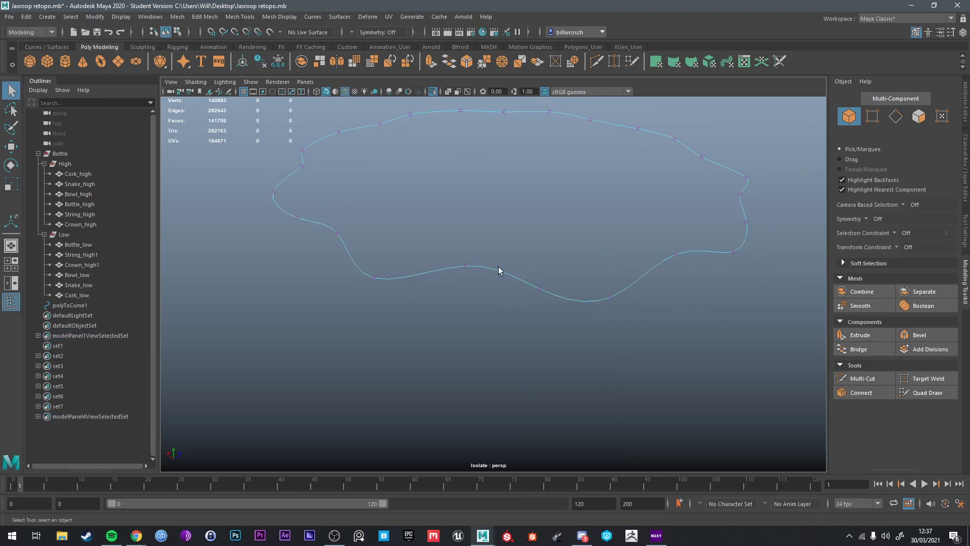
pyautogui.scroll(5, 490, 268)
# Step: Pick a curve point and the first edit point along the front of the curve to locate its seam
pyautogui.moveTo(466, 256); pyautogui.dragTo(468, 229, button='right')
pyautogui.moveTo(500, 257); pyautogui.dragTo(500, 257)
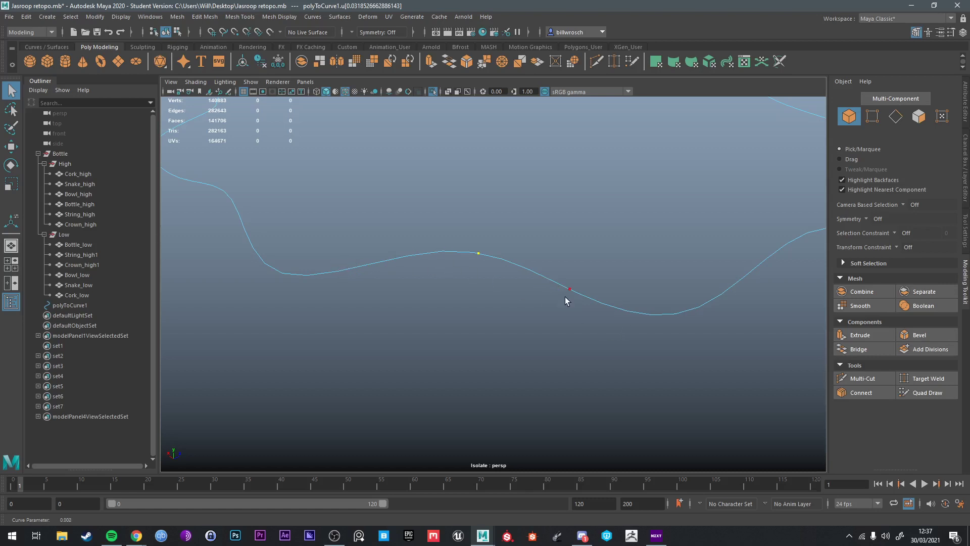
pyautogui.keyDown('shift'); pyautogui.moveTo(370, 264); pyautogui.dragTo(394, 286, button='right'); pyautogui.keyUp('shift')
pyautogui.click(384, 260)
pyautogui.click(336, 247)
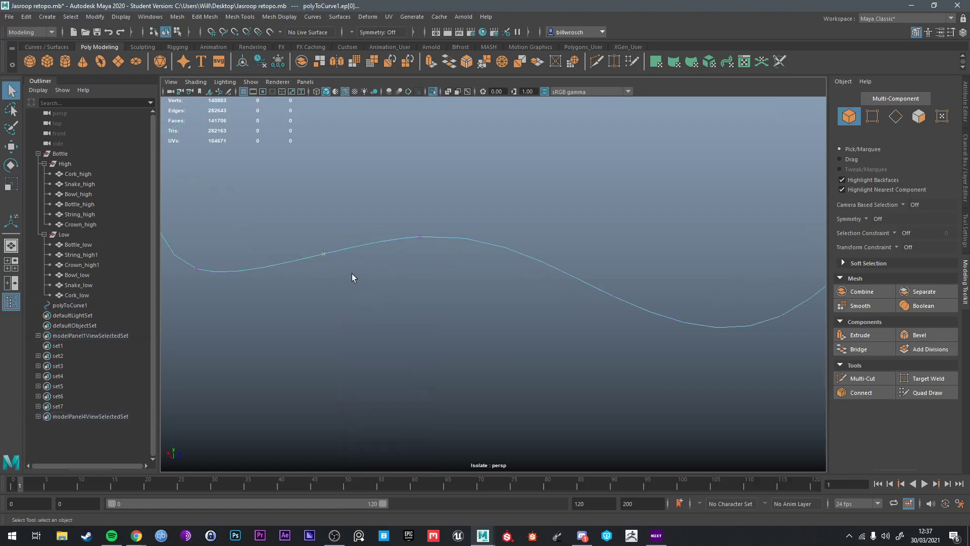
pyautogui.press('w')
pyautogui.keyDown('alt'); pyautogui.moveTo(337, 247); pyautogui.dragTo(480, 305); pyautogui.keyUp('alt')
pyautogui.scroll(5, 402, 287)
pyautogui.press('q')
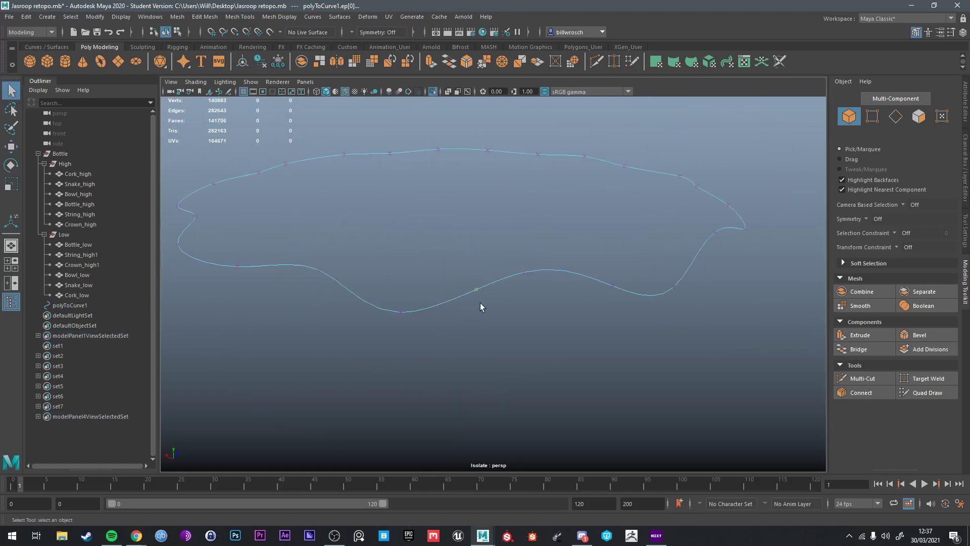
pyautogui.rightClick(496, 280)
pyautogui.moveTo(496, 281); pyautogui.dragTo(484, 317, button='right')
pyautogui.scroll(4, 507, 275)
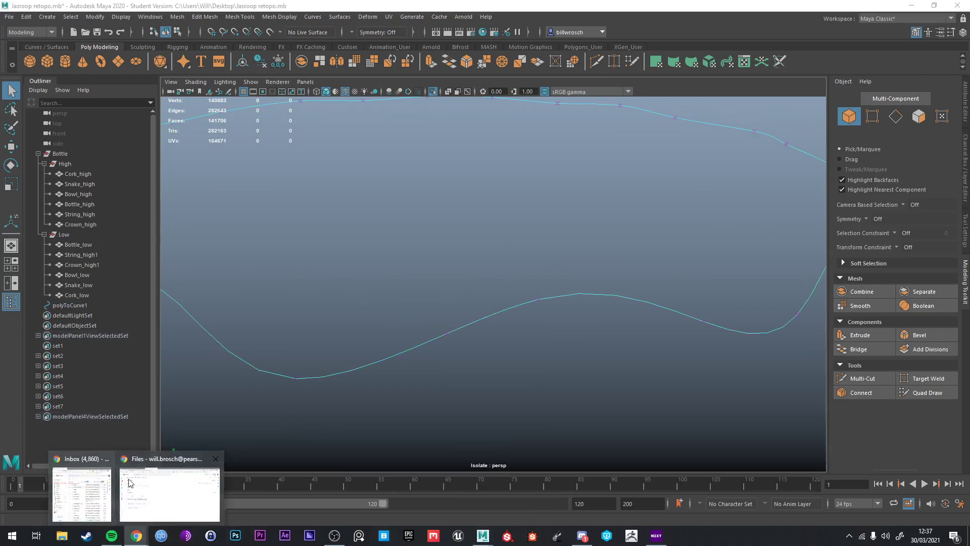
pyautogui.click(170, 493)
pyautogui.doubleClick(491, 21)
pyautogui.hotkey('alt', 'Tab')
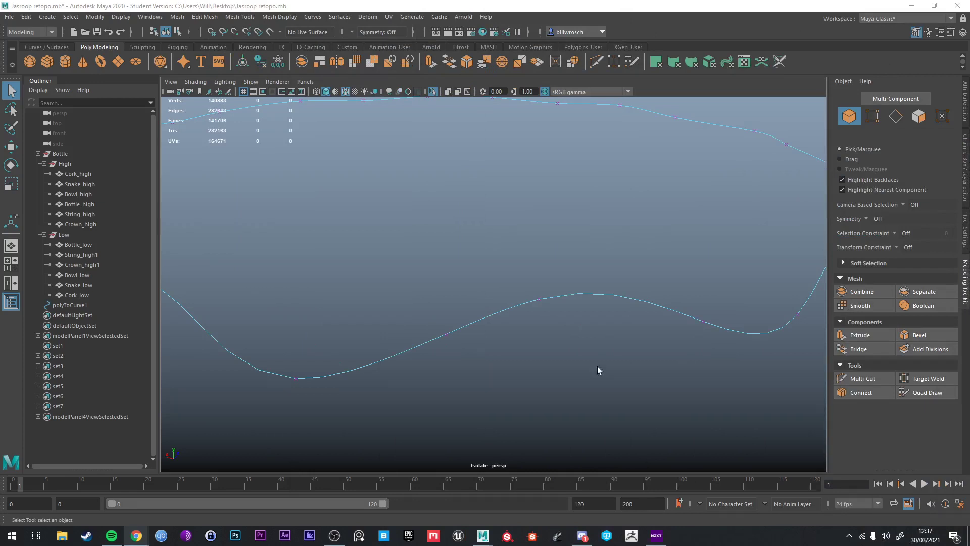
# Step: Select a neighbouring edit point on the front wave to check where the curve ends
pyautogui.click(538, 299)
pyautogui.rightClick(538, 299)
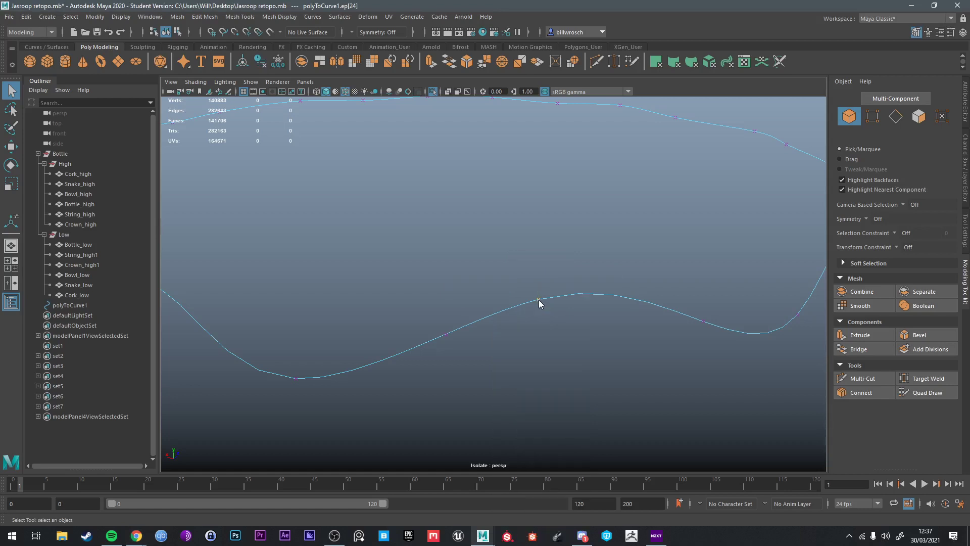
pyautogui.keyDown('alt'); pyautogui.moveTo(535, 291); pyautogui.dragTo(541, 283); pyautogui.keyUp('alt')
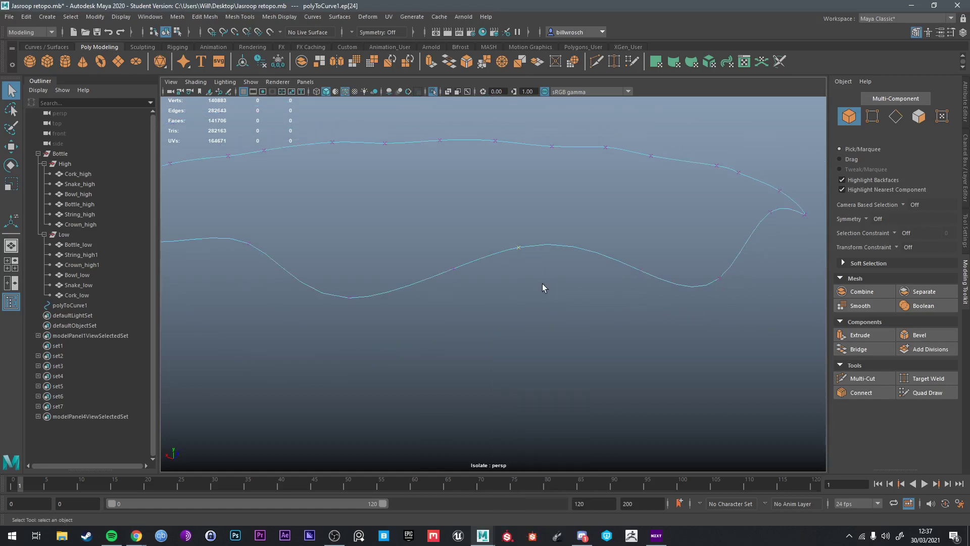
# Step: Show the control vertices and move the curve's first one away from its end to open a small gap
pyautogui.rightClick(520, 252)
pyautogui.moveTo(517, 249); pyautogui.dragTo(520, 239, button='right')
pyautogui.click(440, 273)
pyautogui.press('w')
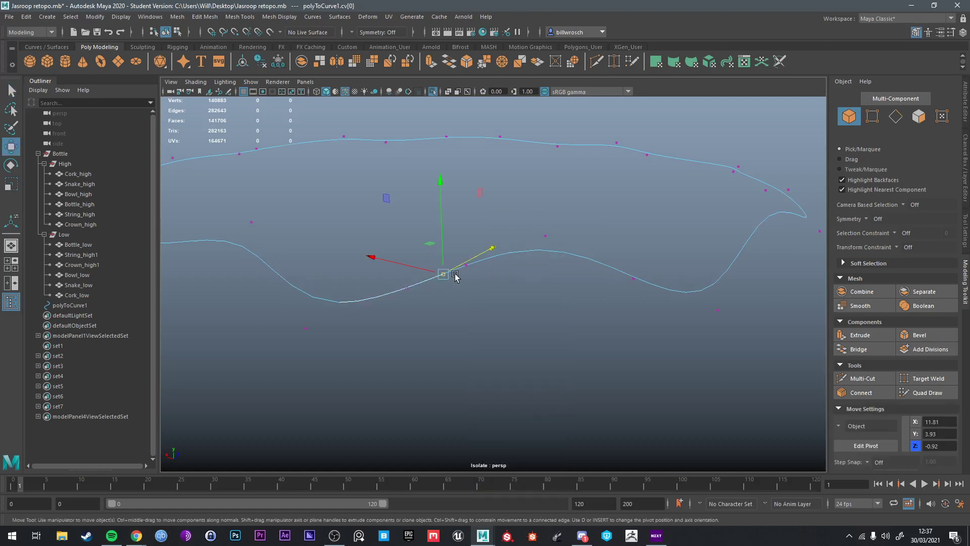
pyautogui.moveTo(443, 272); pyautogui.dragTo(467, 320)
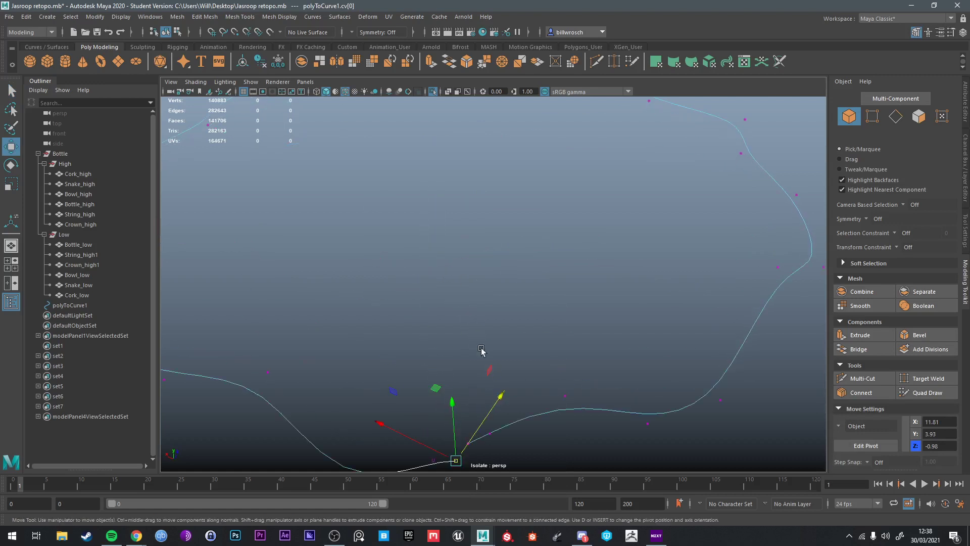
pyautogui.moveTo(488, 362); pyautogui.dragTo(539, 371, button='middle')
pyautogui.keyDown('alt'); pyautogui.moveTo(492, 356); pyautogui.dragTo(480, 288); pyautogui.keyUp('alt')
pyautogui.press('q')
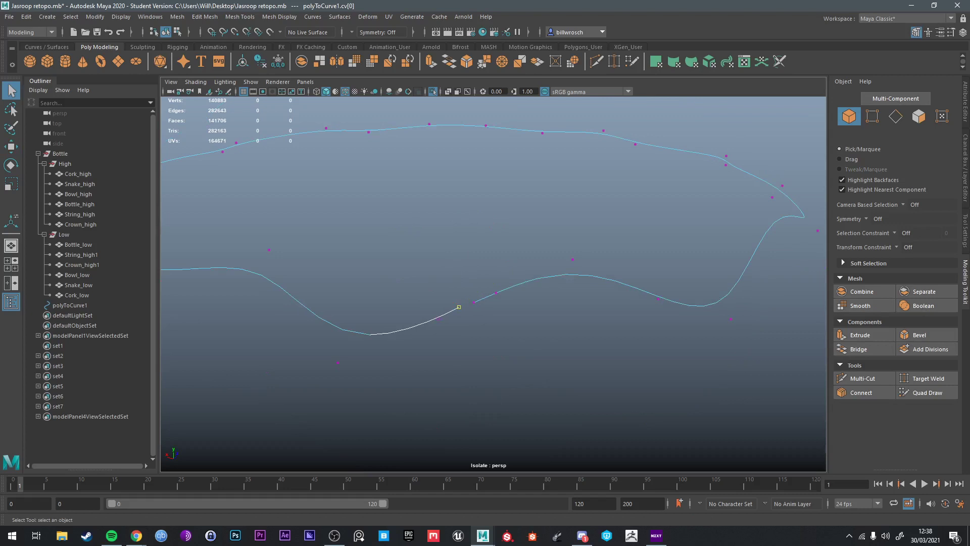
pyautogui.scroll(5, 403, 321)
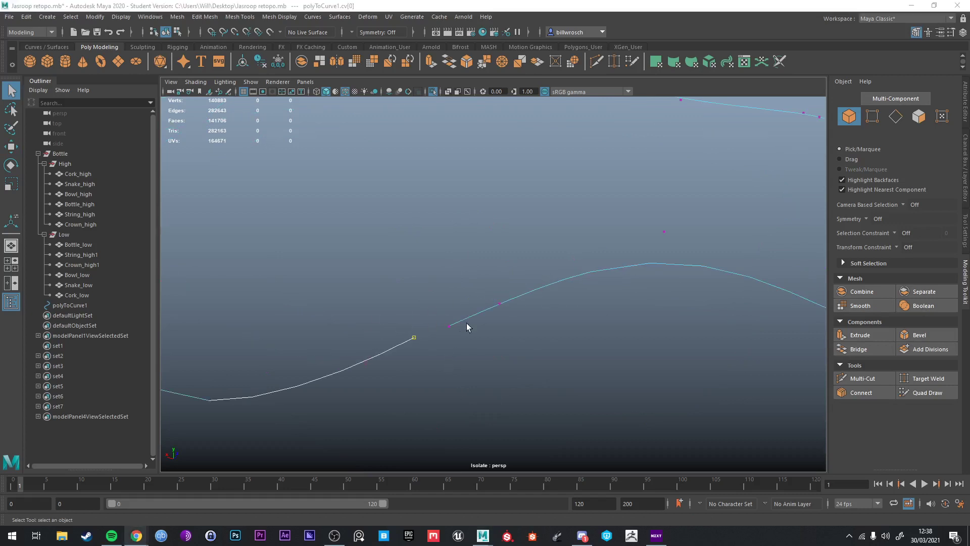
pyautogui.click(484, 314)
pyautogui.scroll(-5, 571, 328)
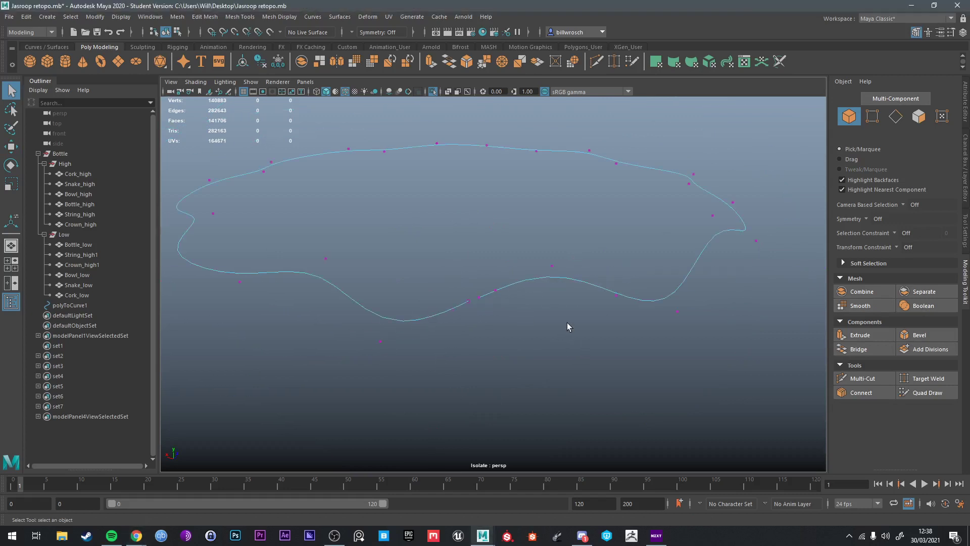
# Step: Create a polygon cylinder and set its axis subdivisions to 5
pyautogui.click(65, 61)
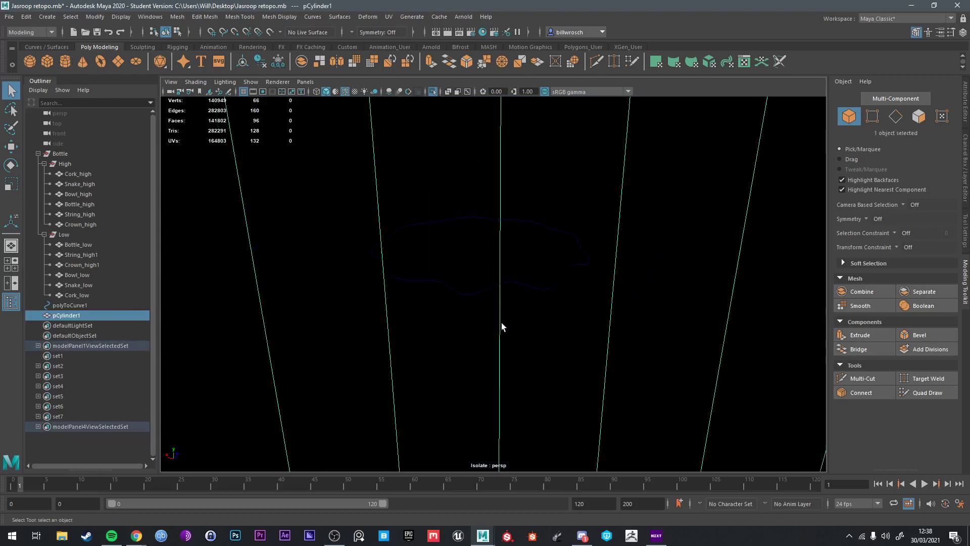
pyautogui.press('f')
pyautogui.press('t')
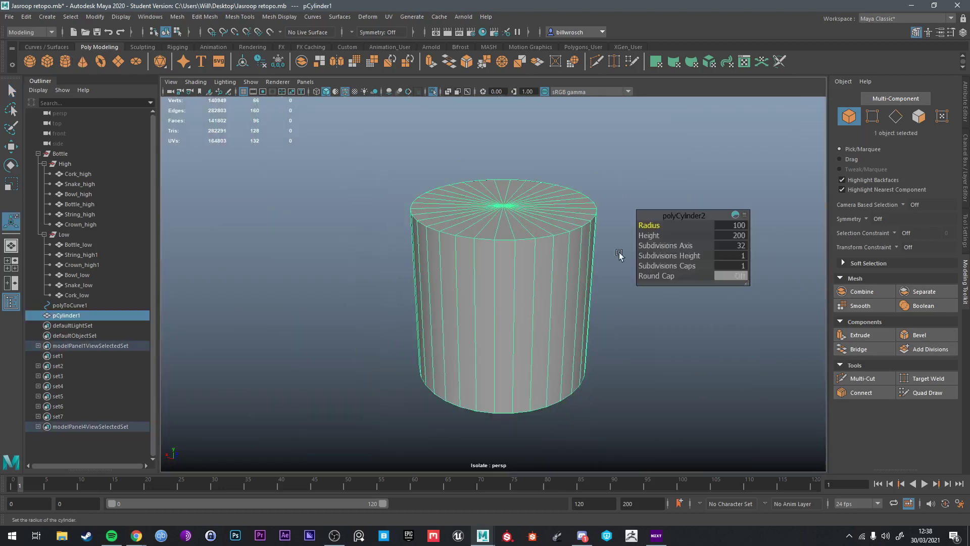
pyautogui.click(736, 245)
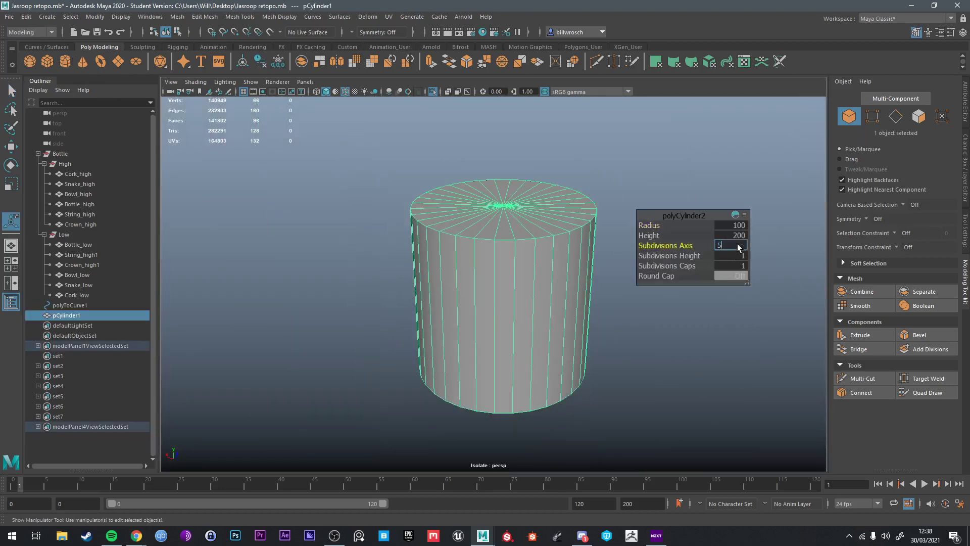
pyautogui.write('5')
pyautogui.press('Return')
# Step: Delete the cylinder's side and bottom faces, leaving only the five-sided top cap as an object
pyautogui.moveTo(459, 242); pyautogui.dragTo(459, 262, button='right')
pyautogui.moveTo(419, 247); pyautogui.dragTo(625, 421)
pyautogui.press('Delete')
pyautogui.moveTo(502, 216); pyautogui.dragTo(551, 175, button='right')
# Step: Scale the pentagonal cap down and move it near the open end at the front of the crown curve
pyautogui.press('w')
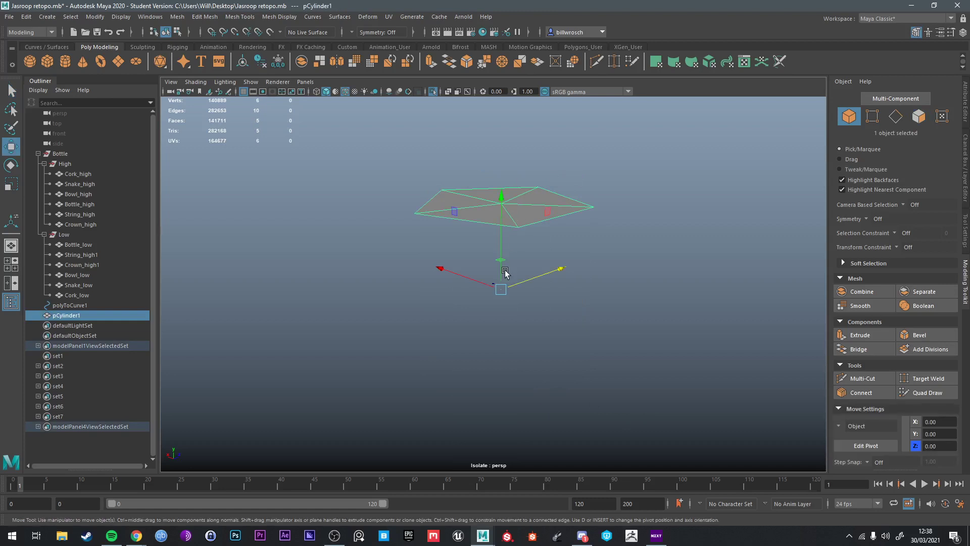
pyautogui.press('e')
pyautogui.keyDown('alt'); pyautogui.moveTo(449, 174); pyautogui.dragTo(408, 257); pyautogui.keyUp('alt')
pyautogui.press('w')
pyautogui.press('r')
pyautogui.press('w')
pyautogui.moveTo(566, 192); pyautogui.dragTo(500, 319)
pyautogui.moveTo(493, 283); pyautogui.dragTo(591, 328)
pyautogui.press('r')
pyautogui.scroll(3, 567, 321)
# Step: Snap the cap onto the curve's end and rotate it so it faces along the curve
pyautogui.press('e')
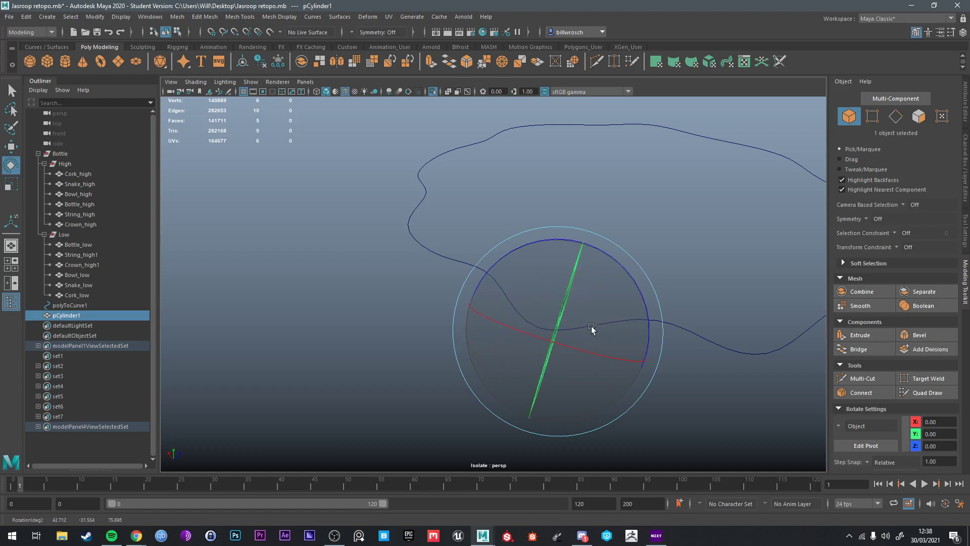
pyautogui.press('w')
pyautogui.moveTo(610, 326)
pyautogui.mouseDown(button='middle')
pyautogui.moveTo(589, 325)
pyautogui.moveTo(598, 325)
pyautogui.mouseUp(button='middle')
pyautogui.press('c')
pyautogui.press('e')
pyautogui.keyDown('alt'); pyautogui.moveTo(632, 311); pyautogui.dragTo(628, 279); pyautogui.keyUp('alt')
pyautogui.moveTo(614, 340); pyautogui.dragTo(631, 353)
pyautogui.press('r')
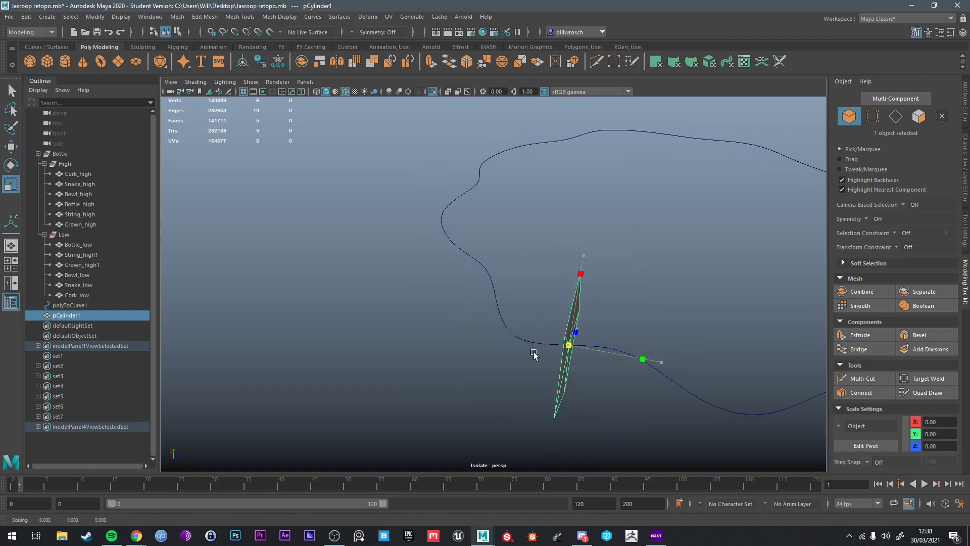
# Step: Show the whole scene again and adjust the cap's size, position and rotation to match the crown's thickness
pyautogui.hotkey('ctrl', '1')
pyautogui.keyDown('alt'); pyautogui.moveTo(538, 366); pyautogui.dragTo(447, 357); pyautogui.keyUp('alt')
pyautogui.keyDown('alt'); pyautogui.moveTo(535, 342); pyautogui.dragTo(427, 282); pyautogui.keyUp('alt')
pyautogui.press('e')
pyautogui.press('r')
pyautogui.press('w')
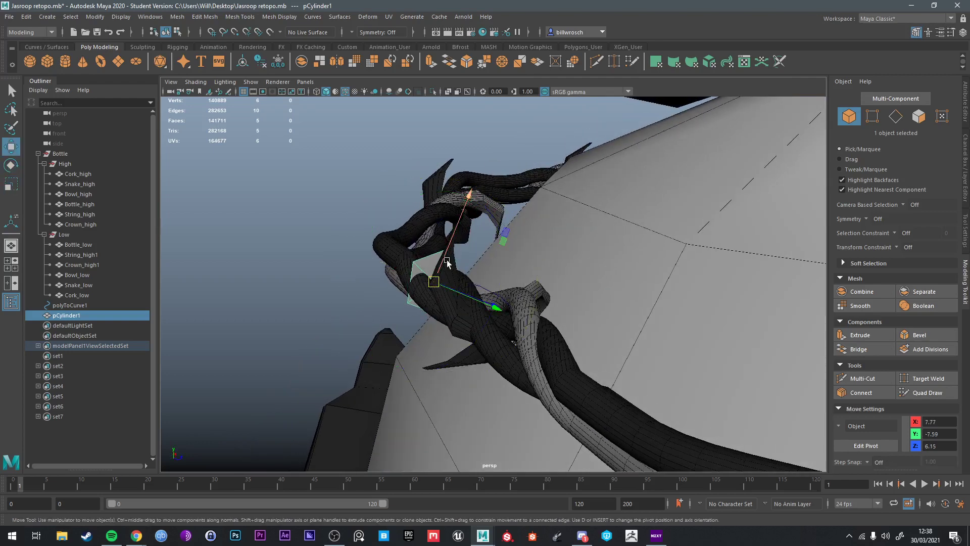
pyautogui.press('e')
pyautogui.moveTo(396, 208); pyautogui.dragTo(441, 248)
pyautogui.press('q')
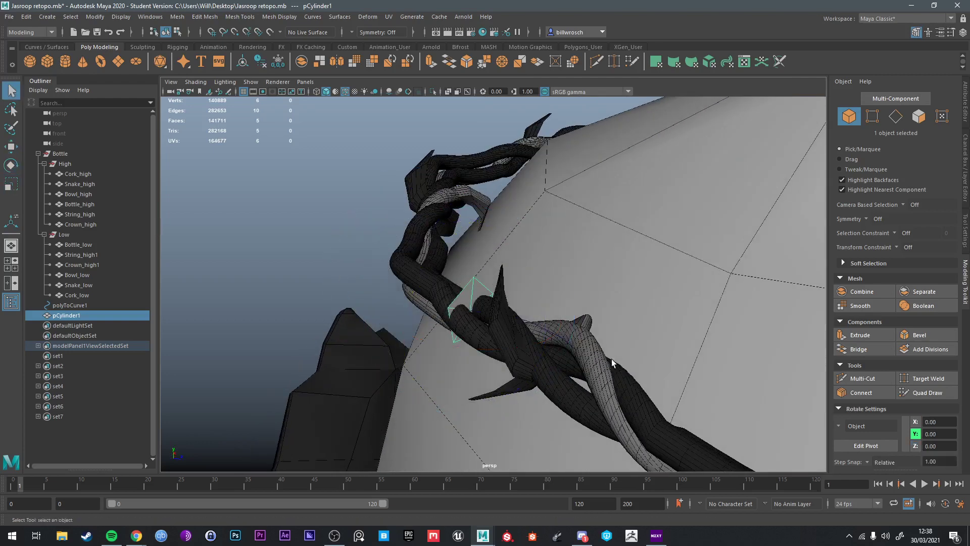
pyautogui.keyDown('shift'); pyautogui.click(540, 328); pyautogui.keyUp('shift')
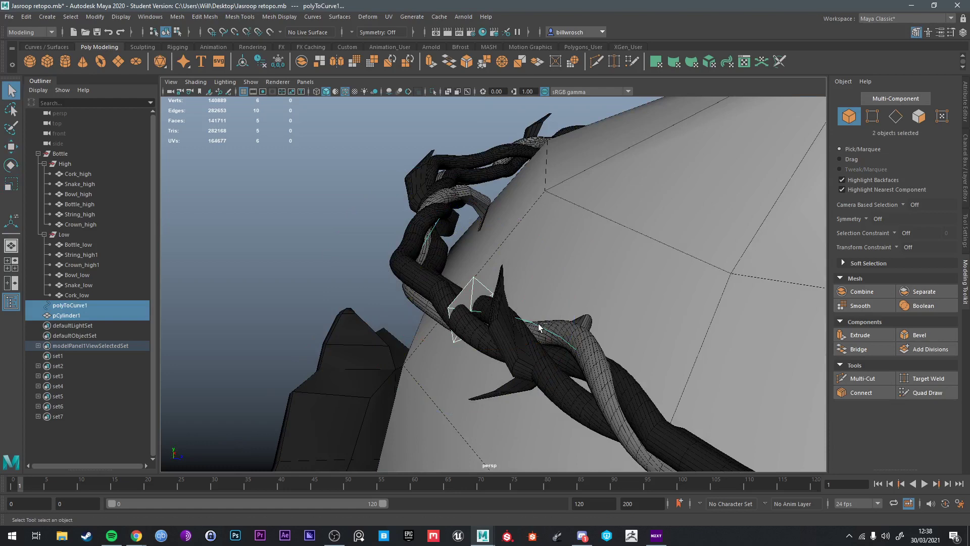
pyautogui.hotkey('ctrl', 'e')
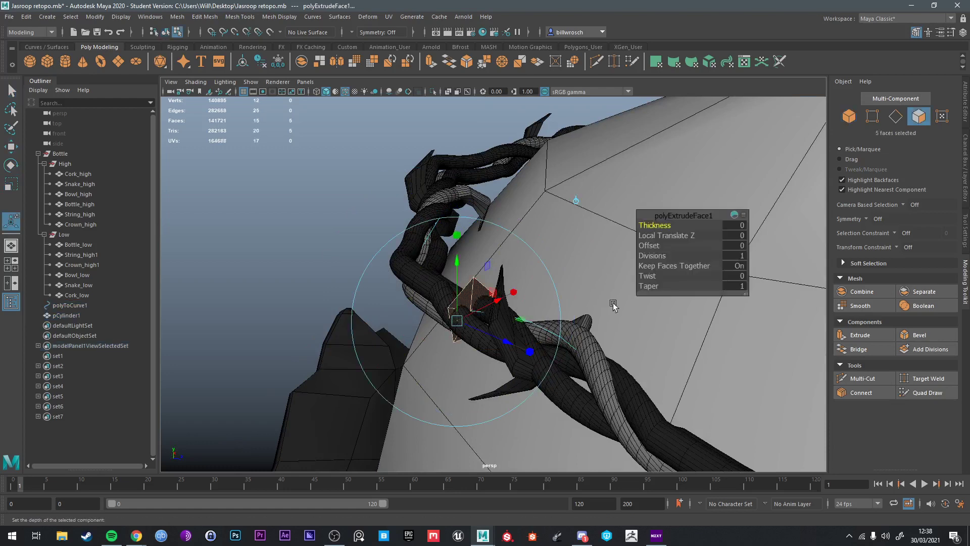
pyautogui.click(649, 245)
pyautogui.click(651, 255)
pyautogui.keyDown('alt'); pyautogui.moveTo(488, 295); pyautogui.dragTo(555, 304); pyautogui.keyUp('alt')
pyautogui.click(569, 317)
pyautogui.hotkey('ctrl', 'z')
pyautogui.hotkey('ctrl', 'z')
pyautogui.hotkey('ctrl', 'z')
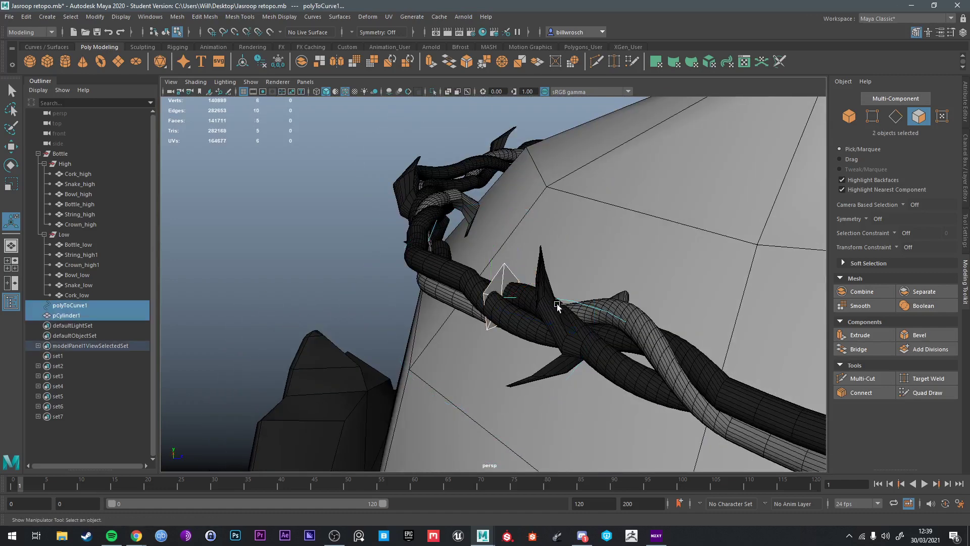
# Step: Select the cap's five faces together with the crown curve and extrude them along it with 25 divisions
pyautogui.press('q')
pyautogui.moveTo(493, 273); pyautogui.dragTo(500, 281, button='right')
pyautogui.click(500, 277)
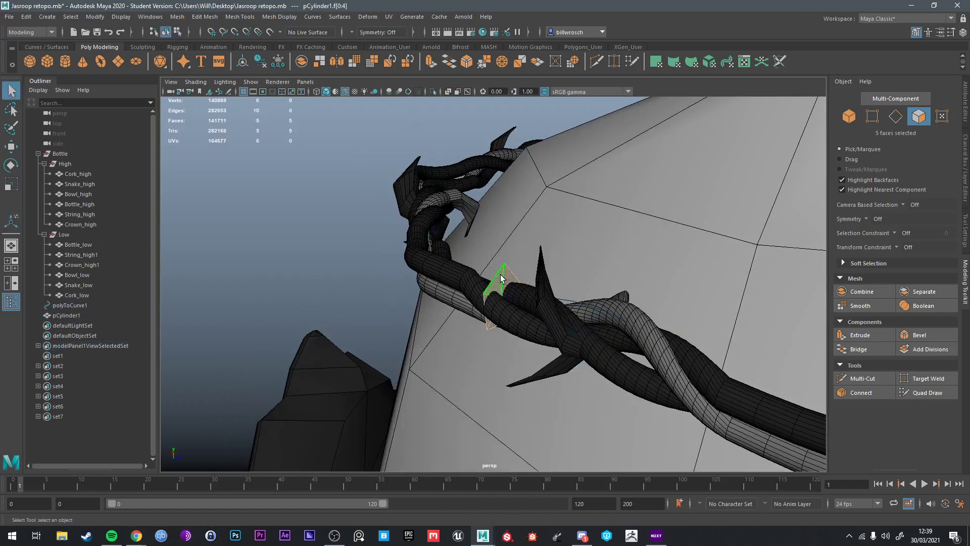
pyautogui.click(567, 302)
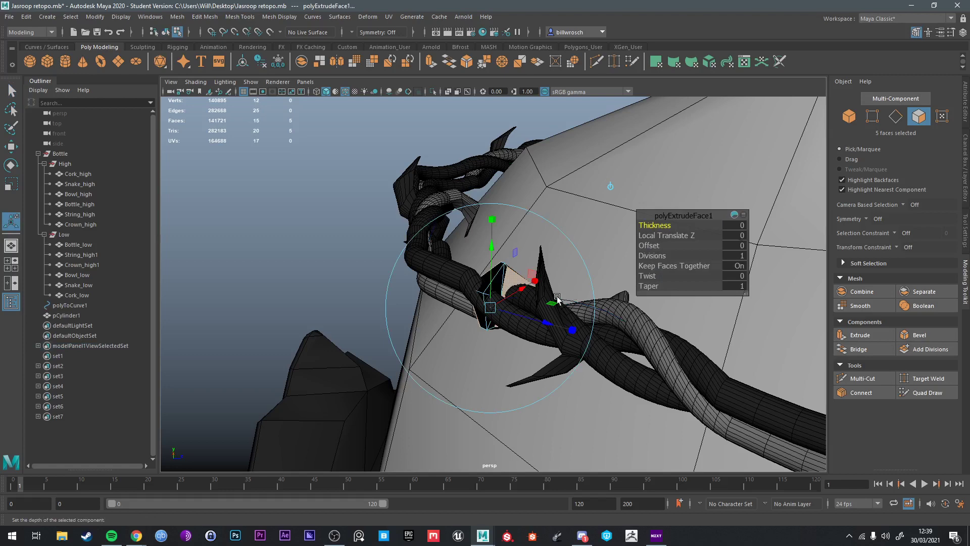
pyautogui.keyDown('alt'); pyautogui.moveTo(557, 298); pyautogui.dragTo(663, 298); pyautogui.keyUp('alt')
pyautogui.moveTo(655, 256); pyautogui.dragTo(786, 270)
# Step: Try 32 divisions on the crown extrusion, then settle on 28
pyautogui.keyDown('alt'); pyautogui.moveTo(545, 371); pyautogui.dragTo(644, 264); pyautogui.keyUp('alt')
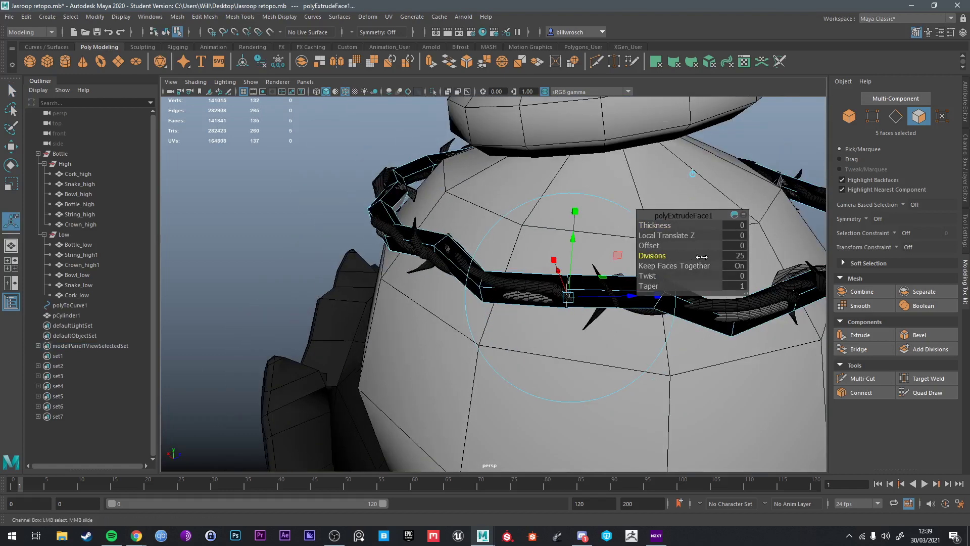
pyautogui.click(738, 255)
pyautogui.write('3')
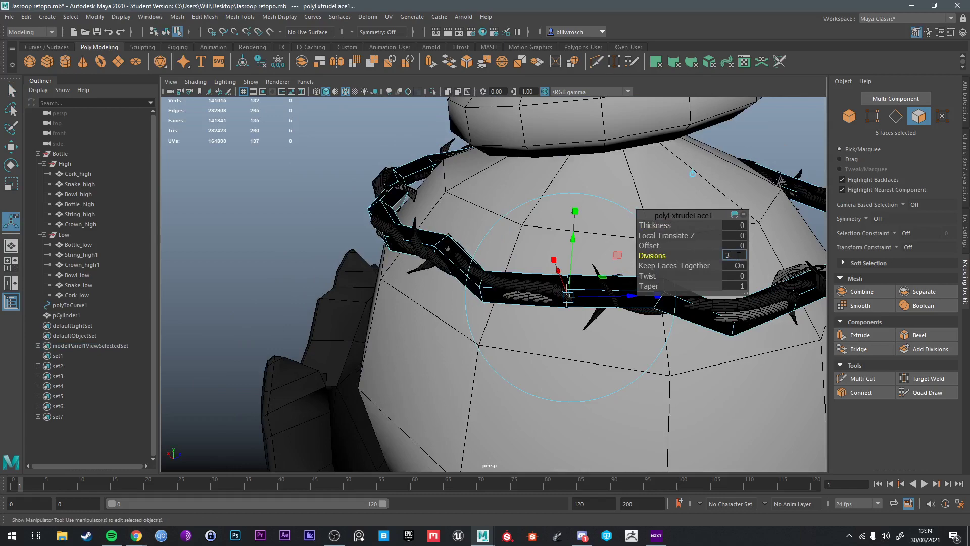
pyautogui.write('2')
pyautogui.press('Return')
pyautogui.keyDown('alt'); pyautogui.moveTo(703, 260); pyautogui.dragTo(500, 291); pyautogui.keyUp('alt')
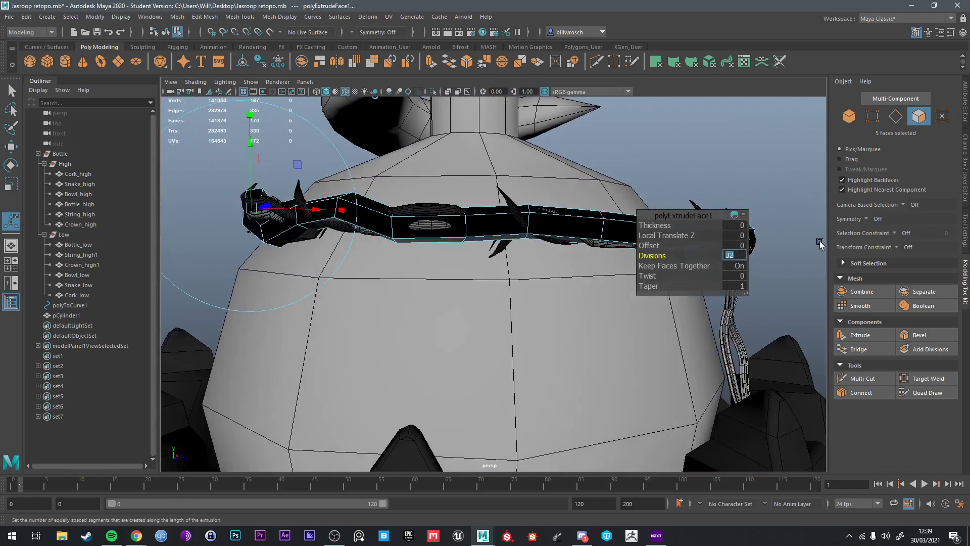
pyautogui.write('28')
pyautogui.press('Return')
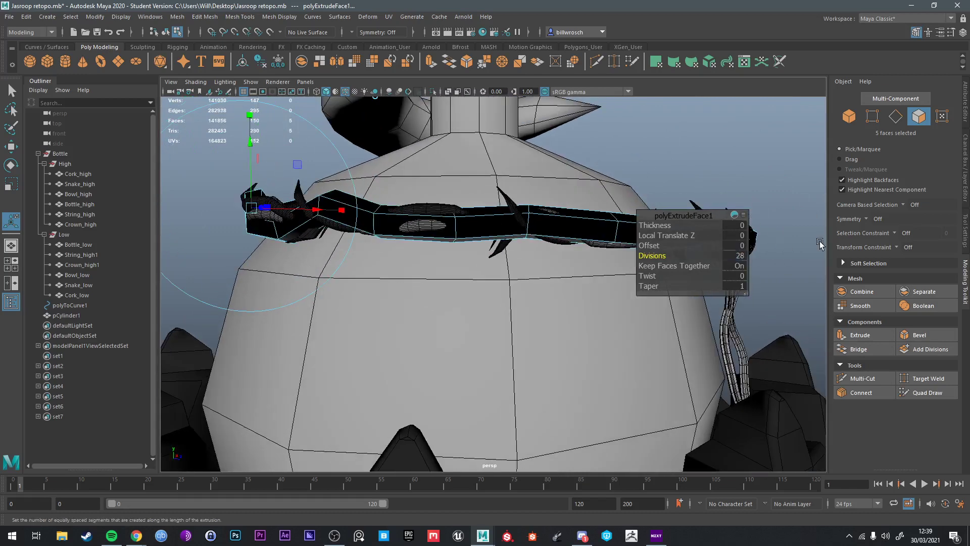
# Step: Reverse the normals of all the extruded tube's faces and return to object mode
pyautogui.keyDown('alt'); pyautogui.moveTo(469, 207); pyautogui.dragTo(314, 283); pyautogui.keyUp('alt')
pyautogui.press('q')
pyautogui.doubleClick(412, 261)
pyautogui.click(279, 17)
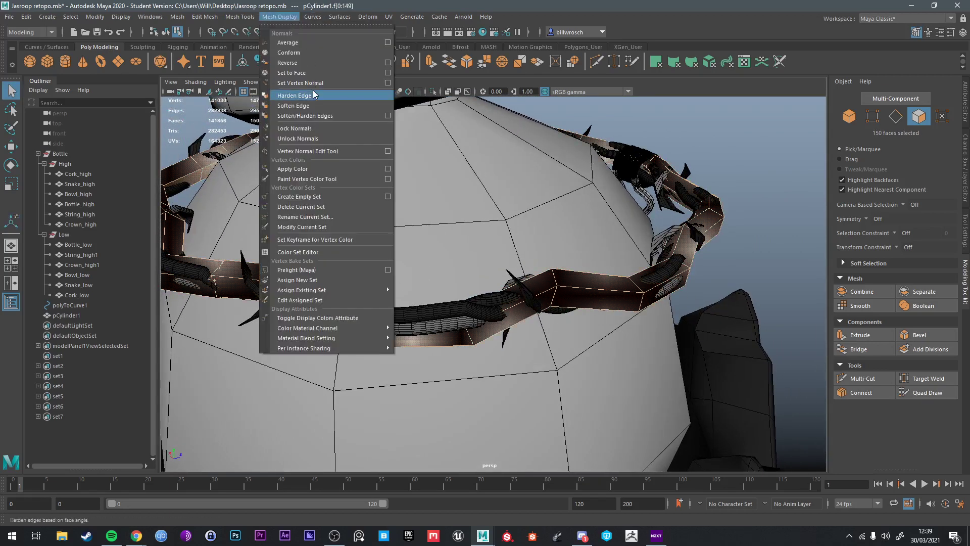
pyautogui.click(298, 63)
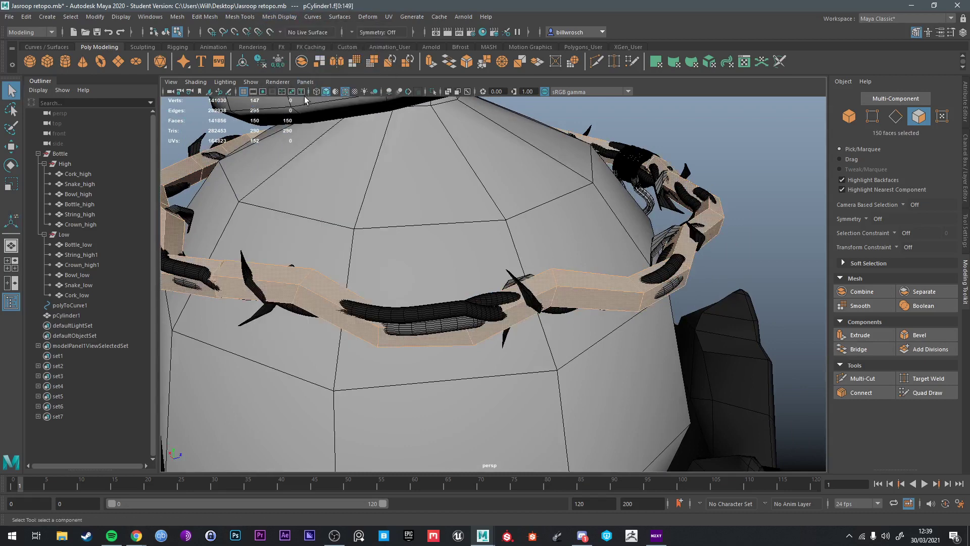
pyautogui.keyDown('alt'); pyautogui.moveTo(305, 100); pyautogui.dragTo(399, 302); pyautogui.keyUp('alt')
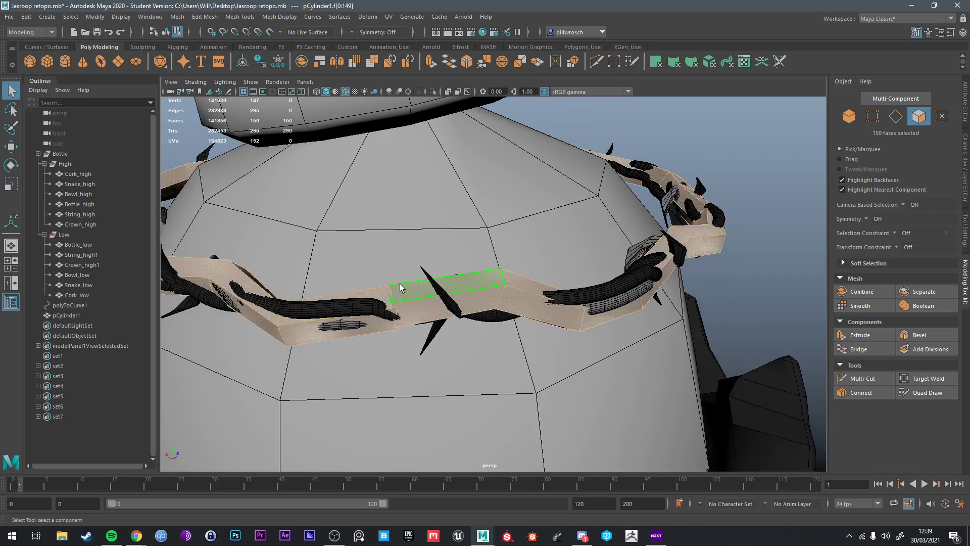
pyautogui.moveTo(400, 287); pyautogui.dragTo(447, 242, button='right')
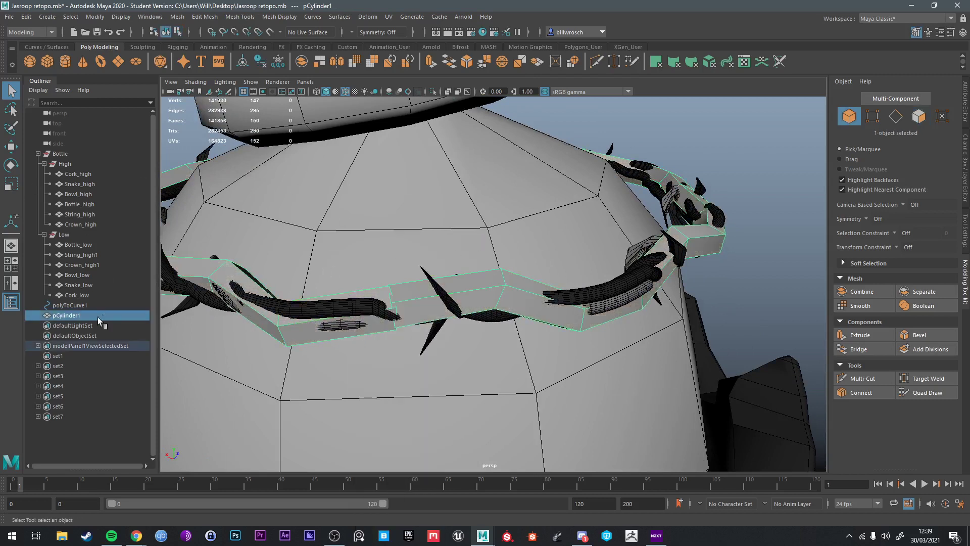
# Step: Isolate the crown curve to display its control vertices, and return to the full scene
pyautogui.click(69, 305)
pyautogui.rightClick(421, 296)
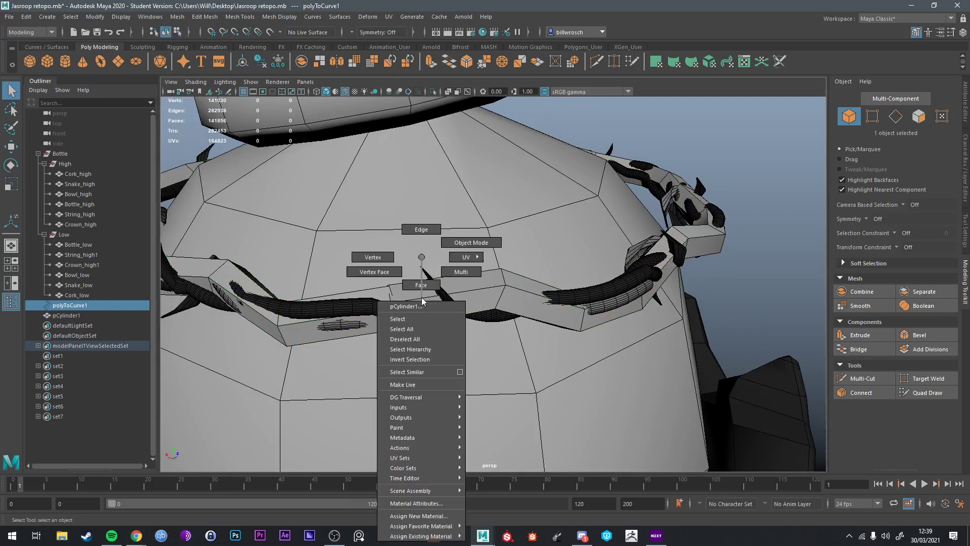
pyautogui.doubleClick(420, 296)
pyautogui.hotkey('ctrl', '1')
pyautogui.click(61, 305)
pyautogui.hotkey('ctrl', '1')
pyautogui.hotkey('ctrl', '1')
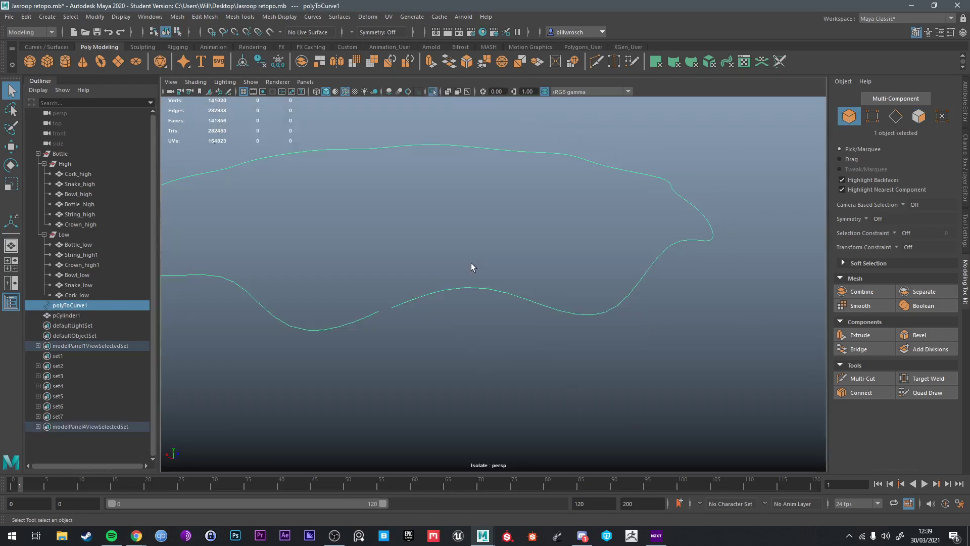
pyautogui.moveTo(444, 287)
pyautogui.mouseDown(button='right')
pyautogui.moveTo(451, 291)
pyautogui.moveTo(428, 291)
pyautogui.mouseUp(button='right')
pyautogui.hotkey('ctrl', '1')
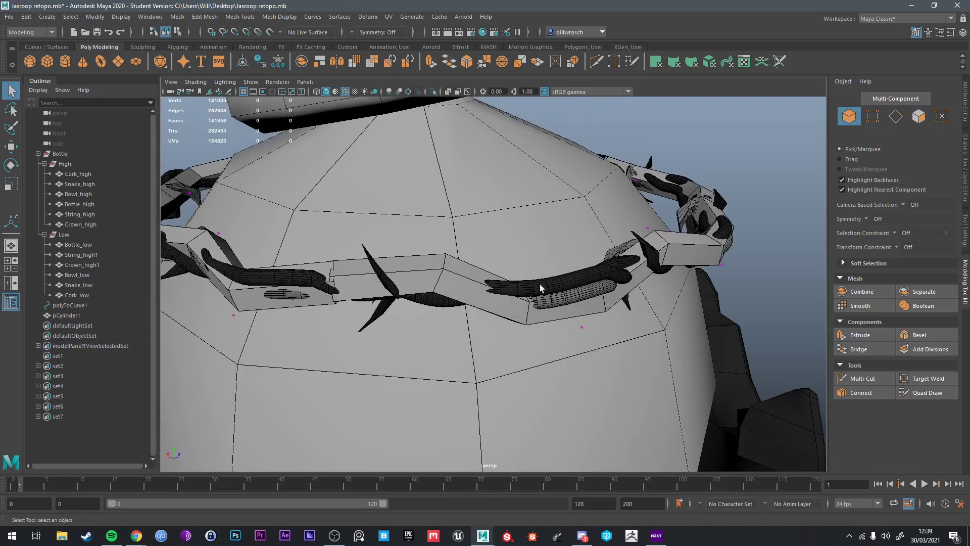
# Step: Move a curve control vertex on the crown's front wave upward to fit the tube to the dense mesh
pyautogui.press('w')
pyautogui.moveTo(584, 299); pyautogui.dragTo(585, 279)
pyautogui.keyDown('alt'); pyautogui.moveTo(585, 281); pyautogui.dragTo(707, 283); pyautogui.keyUp('alt')
pyautogui.keyDown('alt'); pyautogui.moveTo(707, 282); pyautogui.dragTo(541, 161); pyautogui.keyUp('alt')
pyautogui.press('q')
pyautogui.keyDown('alt'); pyautogui.moveTo(579, 213); pyautogui.dragTo(632, 241); pyautogui.keyUp('alt')
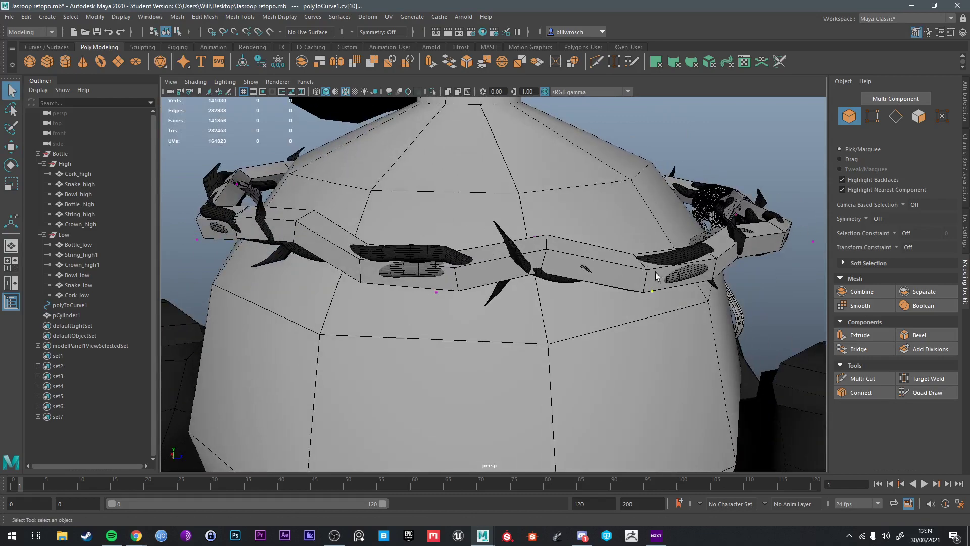
# Step: Adjust the height of the curve control vertices beside the string binding, undoing the last change
pyautogui.press('w')
pyautogui.keyDown('alt'); pyautogui.moveTo(525, 180); pyautogui.dragTo(579, 255); pyautogui.keyUp('alt')
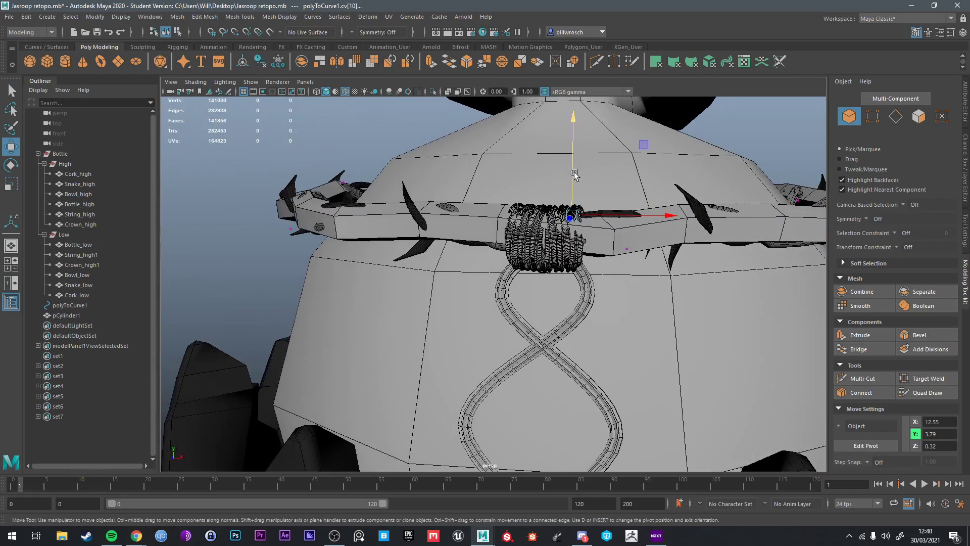
pyautogui.moveTo(446, 155); pyautogui.dragTo(529, 274)
pyautogui.moveTo(470, 171); pyautogui.dragTo(470, 180)
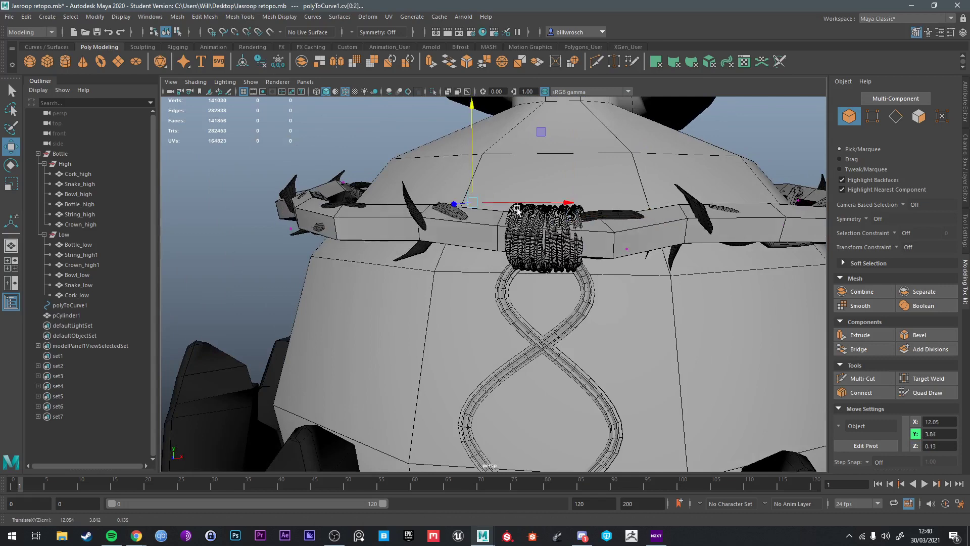
pyautogui.keyDown('alt'); pyautogui.moveTo(581, 202); pyautogui.dragTo(490, 211, button='middle'); pyautogui.keyUp('alt')
pyautogui.moveTo(489, 210); pyautogui.dragTo(523, 255)
pyautogui.hotkey('ctrl', 'z')
# Step: Raise the curve control vertices just past the string binding slightly
pyautogui.press('q')
pyautogui.moveTo(558, 287); pyautogui.dragTo(479, 187)
pyautogui.press('w')
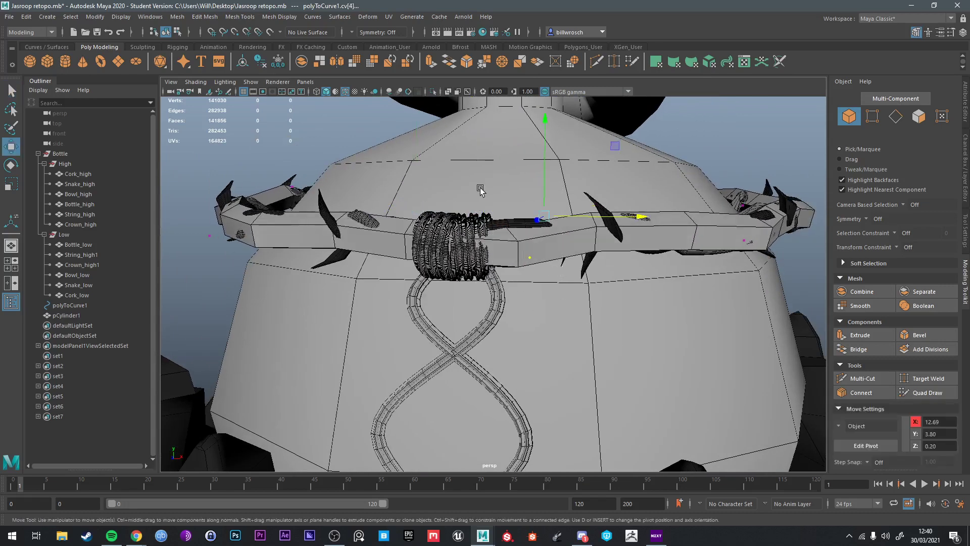
pyautogui.moveTo(545, 195); pyautogui.dragTo(545, 189)
pyautogui.keyDown('alt'); pyautogui.moveTo(598, 229); pyautogui.dragTo(571, 196); pyautogui.keyUp('alt')
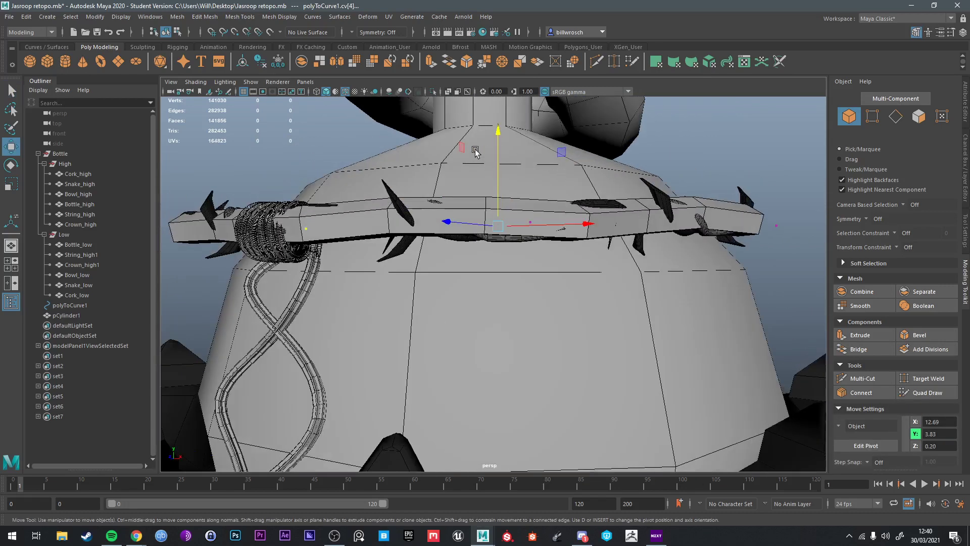
# Step: Adjust the height of the following curve control vertices around the side of the crown
pyautogui.moveTo(475, 150); pyautogui.dragTo(544, 270)
pyautogui.moveTo(525, 158); pyautogui.dragTo(526, 167, button='middle')
pyautogui.keyDown('alt'); pyautogui.moveTo(525, 167); pyautogui.dragTo(689, 202); pyautogui.keyUp('alt')
pyautogui.click(546, 248)
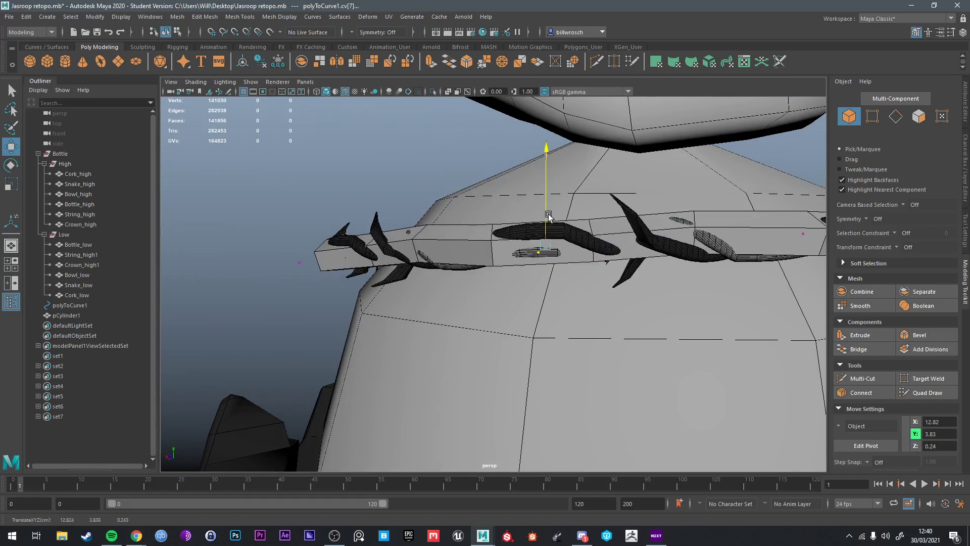
pyautogui.keyDown('alt'); pyautogui.moveTo(546, 249); pyautogui.dragTo(650, 292); pyautogui.keyUp('alt')
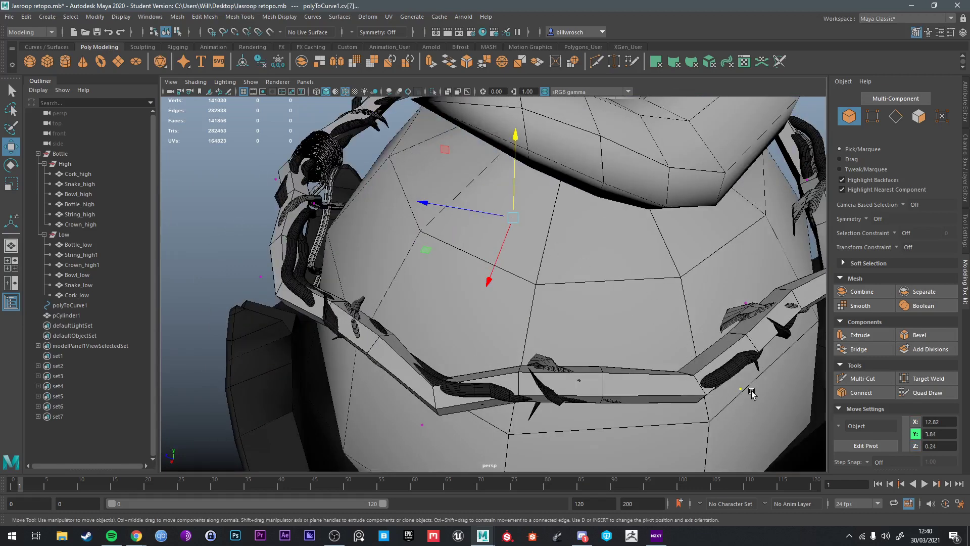
# Step: Undo the last height change and reposition only the single control vertex at the crown's outer bend
pyautogui.hotkey('ctrl', 'z')
pyautogui.press('q')
pyautogui.moveTo(675, 329); pyautogui.dragTo(794, 454)
pyautogui.press('w')
pyautogui.moveTo(697, 383); pyautogui.dragTo(702, 385)
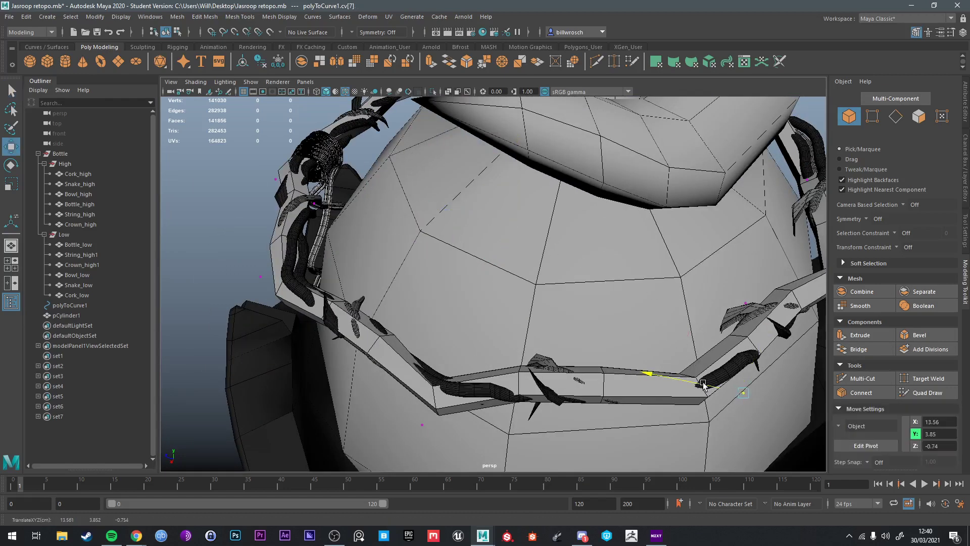
# Step: Raise the next curve control vertex along the crown slightly to follow the dense mesh
pyautogui.keyDown('alt'); pyautogui.moveTo(770, 394); pyautogui.dragTo(631, 316); pyautogui.keyUp('alt')
pyautogui.keyDown('alt'); pyautogui.moveTo(632, 316); pyautogui.dragTo(615, 304); pyautogui.keyUp('alt')
pyautogui.moveTo(581, 273); pyautogui.dragTo(652, 352)
pyautogui.moveTo(623, 278); pyautogui.dragTo(623, 274)
pyautogui.keyDown('alt'); pyautogui.moveTo(687, 289); pyautogui.dragTo(667, 292); pyautogui.keyUp('alt')
pyautogui.keyDown('alt'); pyautogui.moveTo(726, 281); pyautogui.dragTo(765, 251); pyautogui.keyUp('alt')
# Step: Nudge the control vertex on the crown's far side beyond the string binding, and select the extruded tube
pyautogui.press('q')
pyautogui.press('w')
pyautogui.moveTo(791, 260); pyautogui.dragTo(792, 260, button='middle')
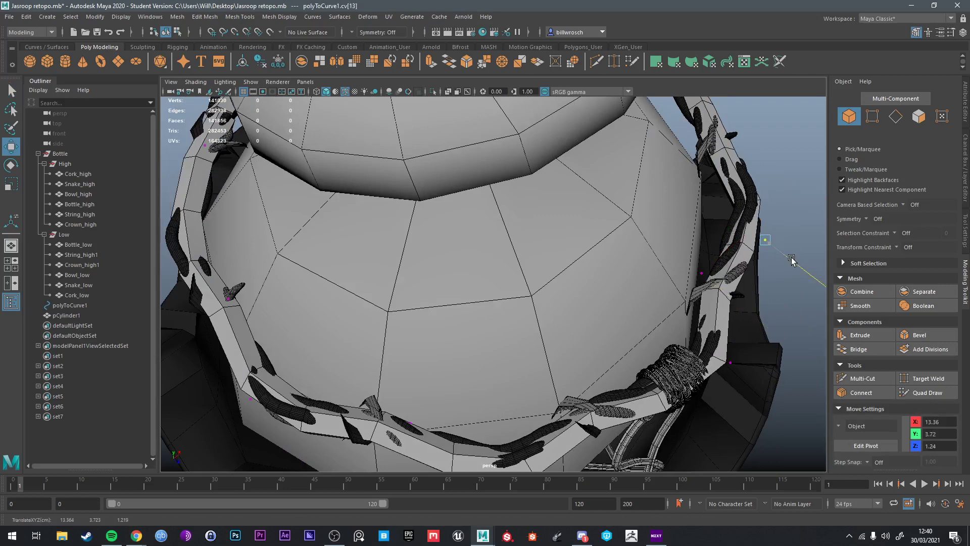
pyautogui.press('q')
pyautogui.keyDown('alt'); pyautogui.moveTo(507, 344); pyautogui.dragTo(489, 316); pyautogui.keyUp('alt')
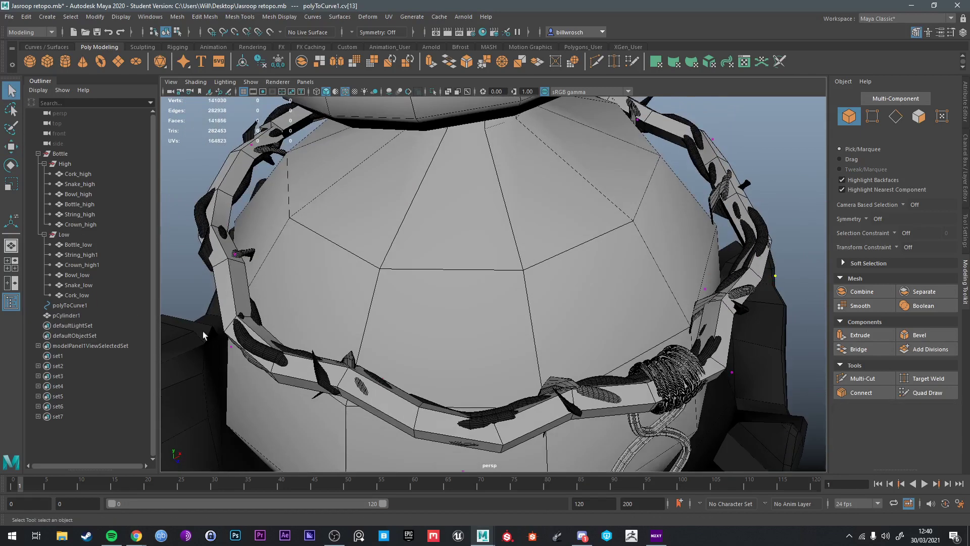
pyautogui.click(397, 401)
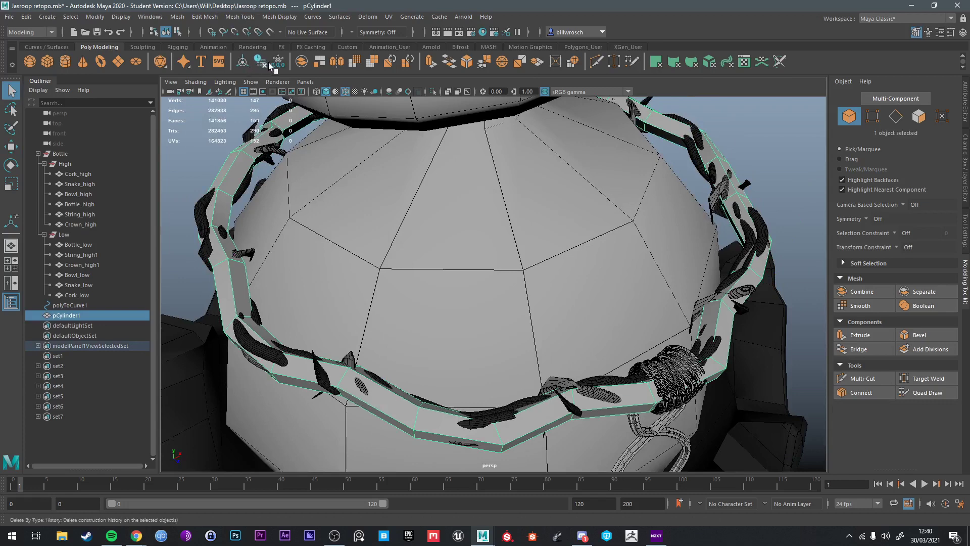
# Step: Delete the leftover polyToCurve1 guide curve
pyautogui.click(76, 305)
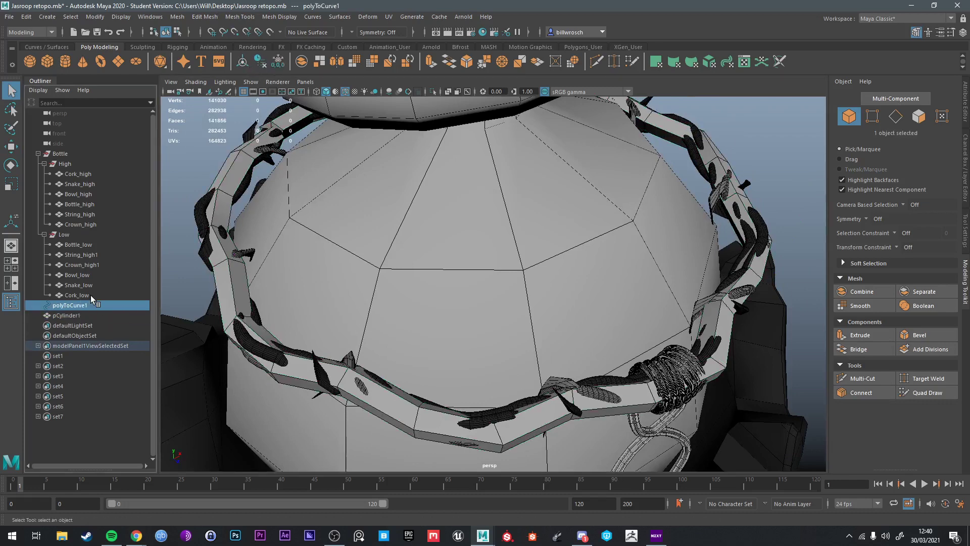
pyautogui.press('Delete')
pyautogui.scroll(-5, 474, 429)
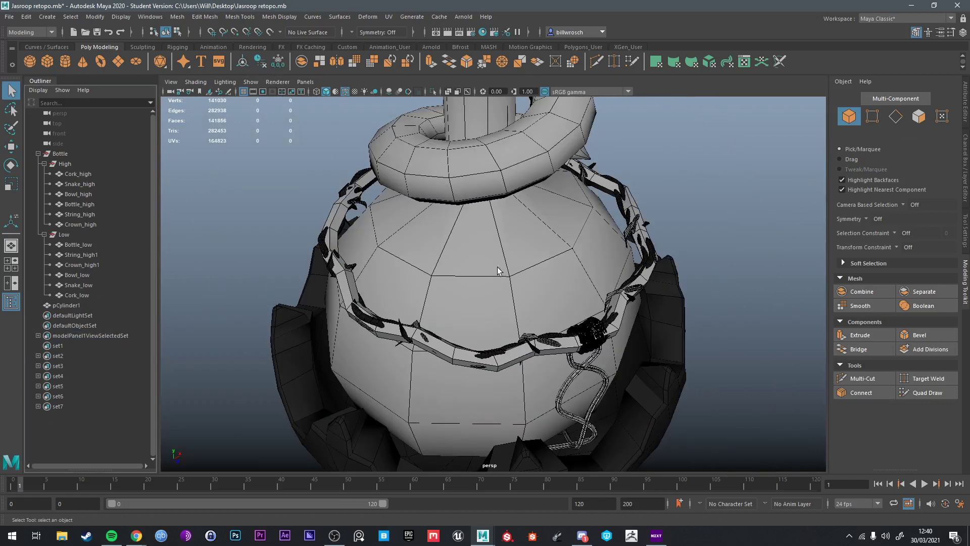
# Step: Delete the ten cap faces closing the two meeting ends of the extruded crown tube
pyautogui.keyDown('alt'); pyautogui.moveTo(578, 266); pyautogui.dragTo(528, 343); pyautogui.keyUp('alt')
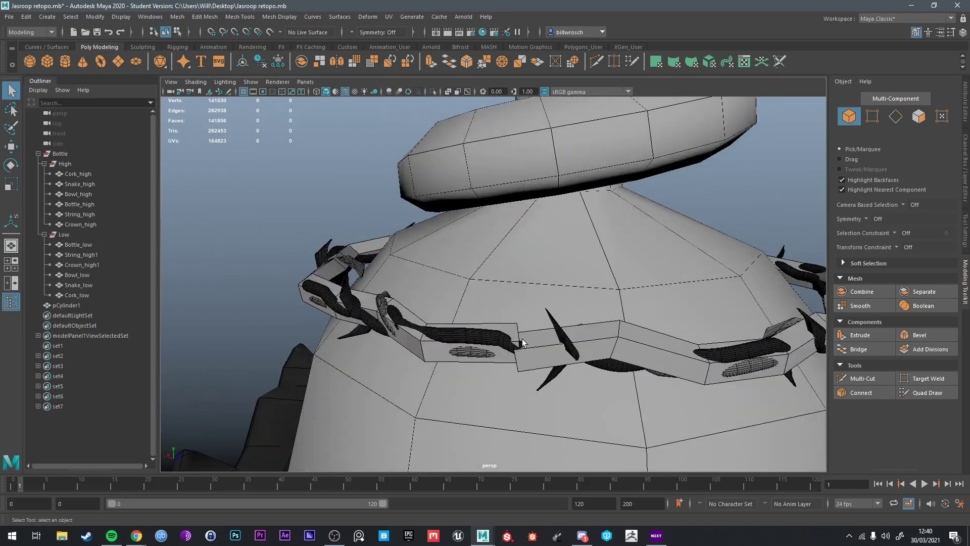
pyautogui.click(528, 343)
pyautogui.moveTo(528, 343); pyautogui.dragTo(536, 290, button='right')
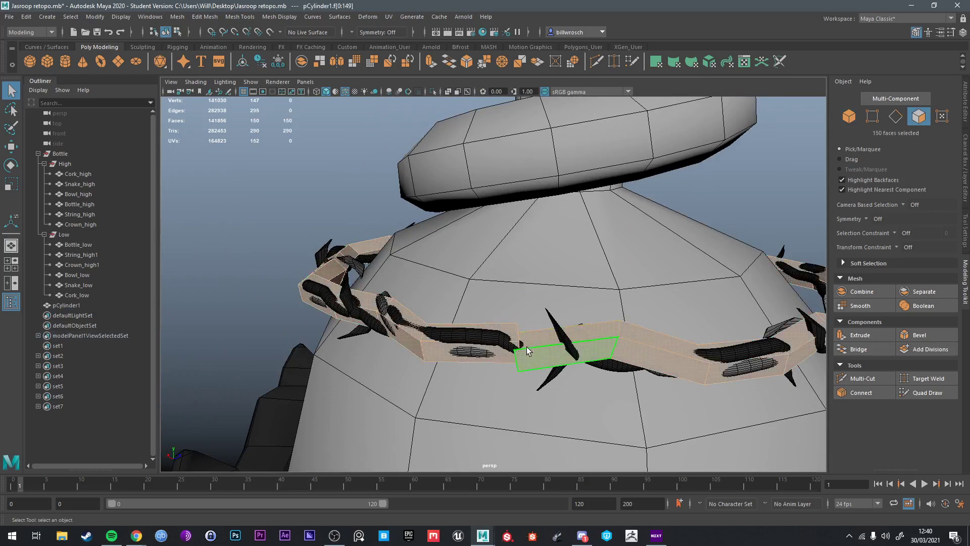
pyautogui.moveTo(544, 419); pyautogui.dragTo(544, 420)
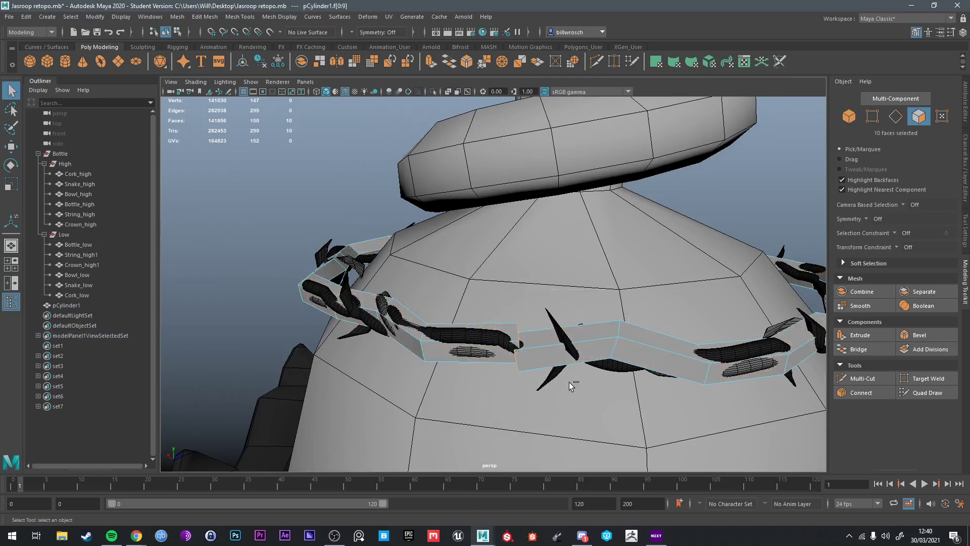
pyautogui.press('Delete')
# Step: Pull the border edge loop of one open tube end back to leave a gap between the two ends
pyautogui.scroll(5, 556, 373)
pyautogui.keyDown('alt'); pyautogui.moveTo(547, 368); pyautogui.dragTo(555, 388); pyautogui.keyUp('alt')
pyautogui.scroll(-5, 526, 381)
pyautogui.moveTo(471, 312); pyautogui.dragTo(472, 230, button='right')
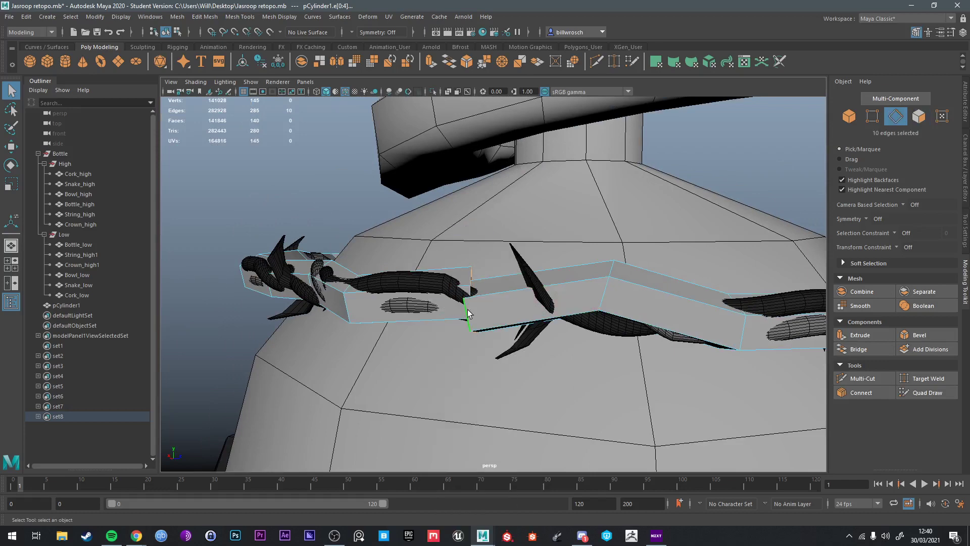
pyautogui.doubleClick(467, 311)
pyautogui.press('w')
pyautogui.moveTo(485, 308); pyautogui.dragTo(445, 324)
pyautogui.click(614, 62)
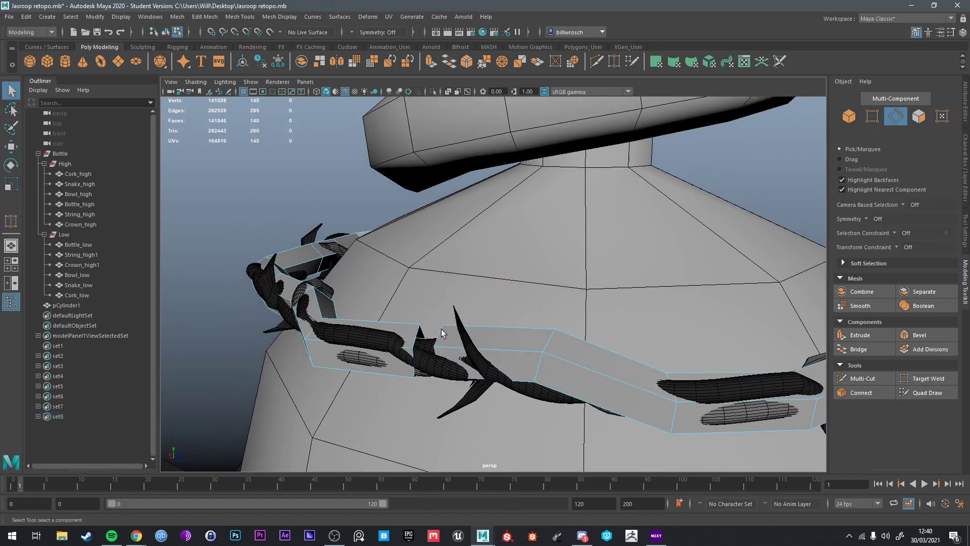
# Step: Bridge the two open border loops of the crown tube and remove the redundant edge loop beside the join
pyautogui.moveTo(447, 332); pyautogui.dragTo(440, 240, button='right')
pyautogui.doubleClick(439, 333)
pyautogui.keyDown('shift'); pyautogui.rightClick(415, 333); pyautogui.keyUp('shift')
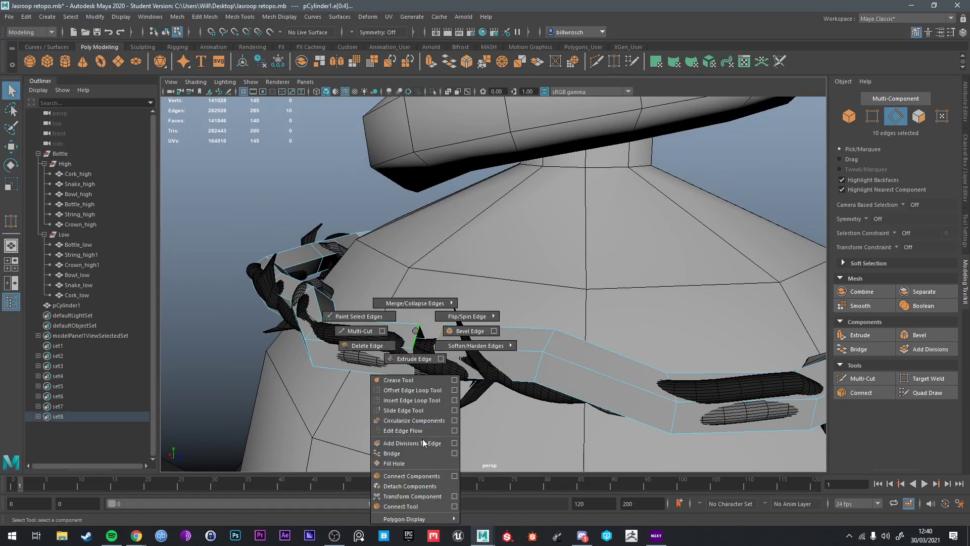
pyautogui.click(417, 453)
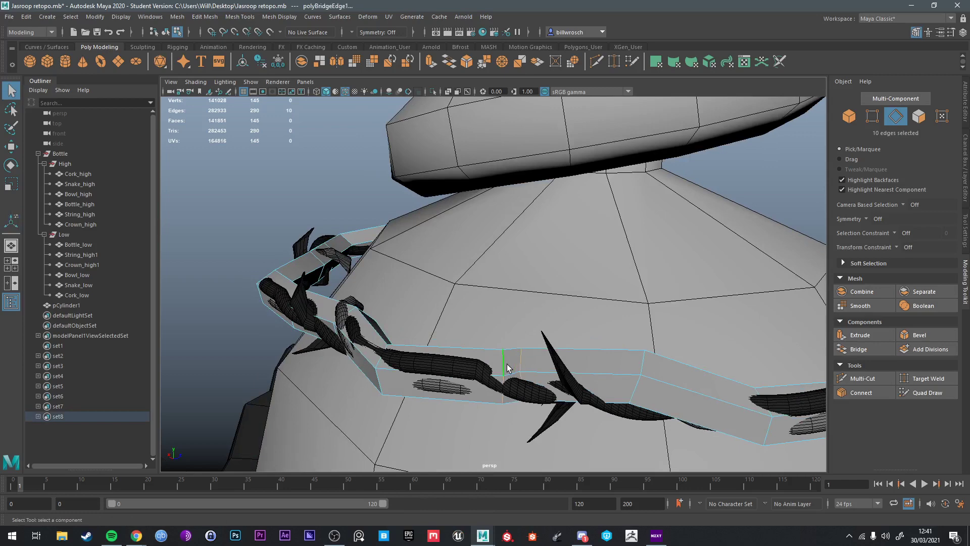
pyautogui.hotkey('ctrl', 'z')
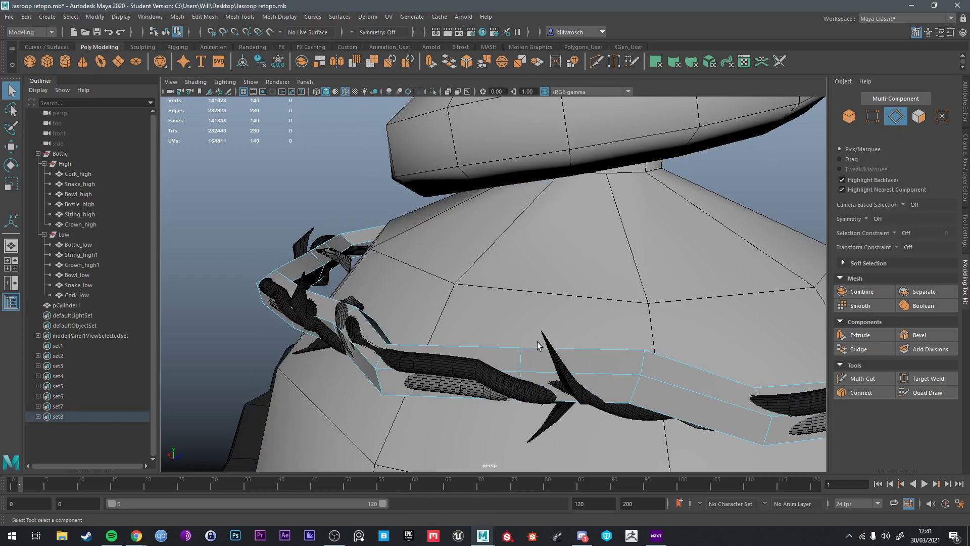
# Step: Move the remaining edge loop at the join so the tube follows the dense crown mesh
pyautogui.doubleClick(521, 361)
pyautogui.keyDown('alt'); pyautogui.moveTo(520, 362); pyautogui.dragTo(513, 385); pyautogui.keyUp('alt')
pyautogui.press('w')
pyautogui.moveTo(429, 413); pyautogui.dragTo(496, 343)
pyautogui.keyDown('alt'); pyautogui.moveTo(496, 343); pyautogui.dragTo(432, 352); pyautogui.keyUp('alt')
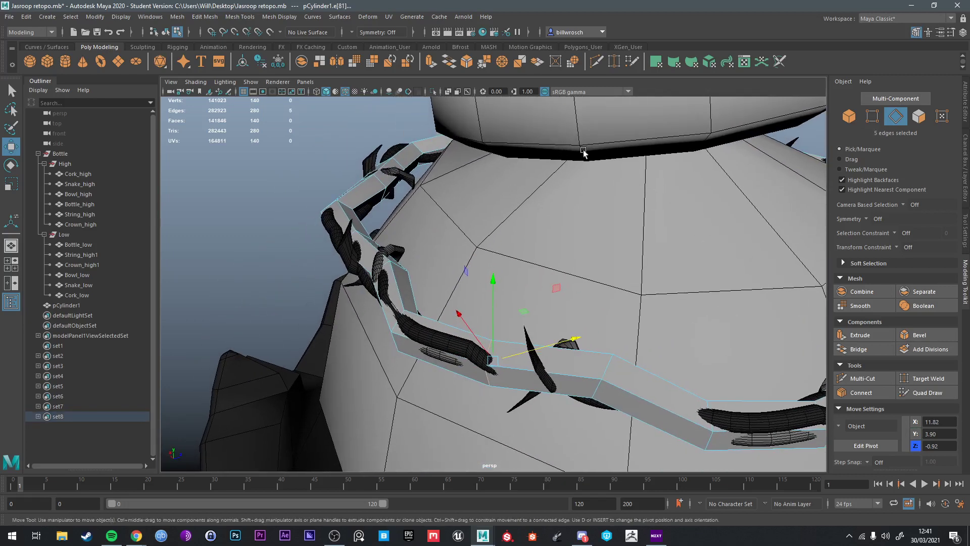
# Step: Insert an edge loop across the long segment beside the join and move it onto the dense crown
pyautogui.hotkey('ctrl', 'shift', 'x')
pyautogui.keyDown('ctrl'); pyautogui.click(446, 339); pyautogui.keyUp('ctrl')
pyautogui.press('q')
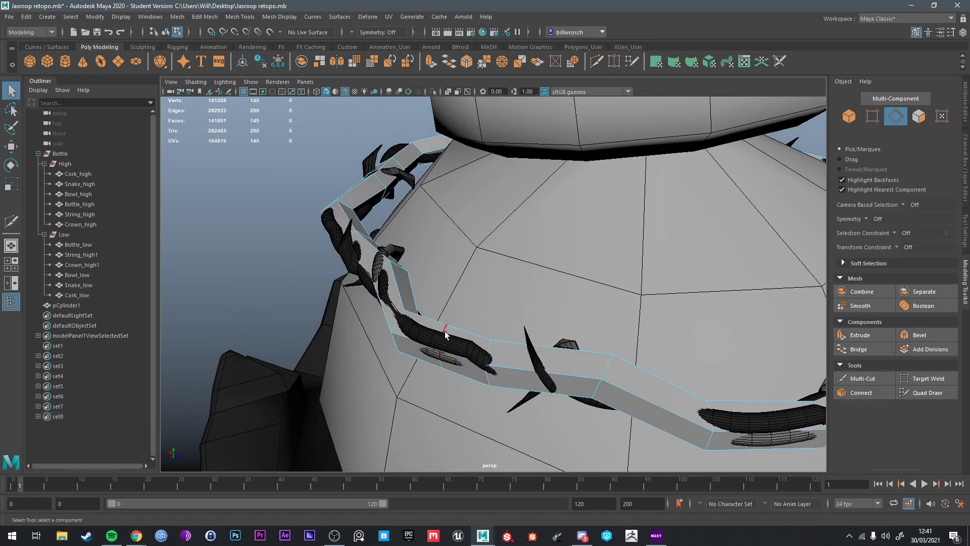
pyautogui.doubleClick(446, 338)
pyautogui.press('w')
pyautogui.keyDown('alt'); pyautogui.moveTo(449, 347); pyautogui.dragTo(403, 297); pyautogui.keyUp('alt')
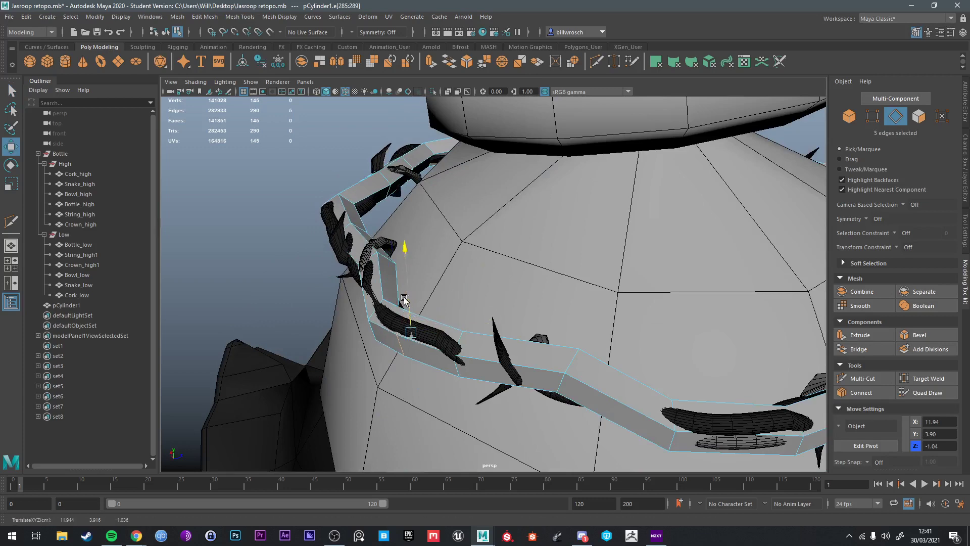
# Step: Rotate, scale and reposition the edge loop beside the join to match the thickness of the dense crown
pyautogui.press('e')
pyautogui.press('r')
pyautogui.moveTo(412, 334); pyautogui.dragTo(550, 369)
pyautogui.press('w')
pyautogui.press('e')
pyautogui.press('w')
pyautogui.press('e')
pyautogui.press('w')
# Step: Select the following edge loops along the crown and shift them to cover the dense mesh
pyautogui.doubleClick(626, 348)
pyautogui.keyDown('alt'); pyautogui.moveTo(396, 373); pyautogui.dragTo(463, 335); pyautogui.keyUp('alt')
pyautogui.doubleClick(496, 318)
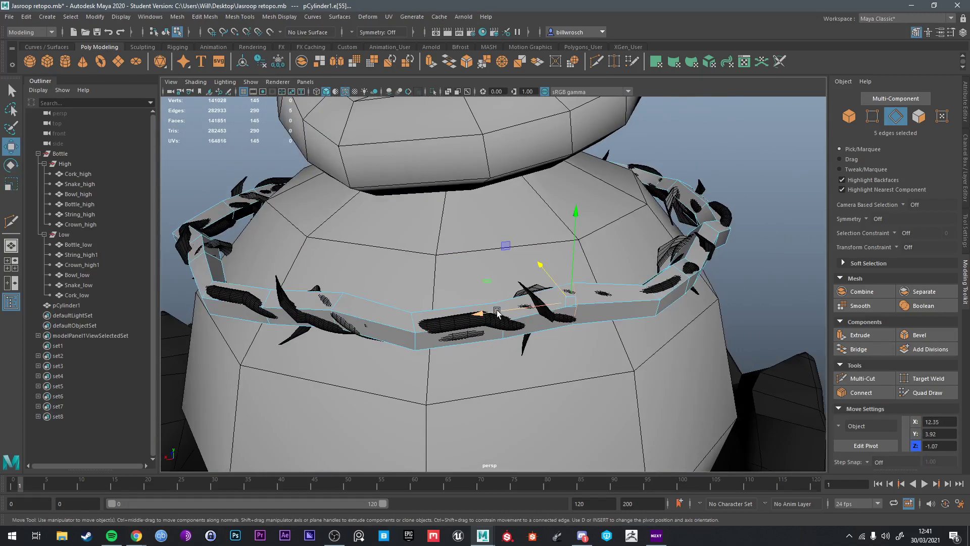
pyautogui.press('q')
pyautogui.doubleClick(499, 308)
pyautogui.keyDown('alt'); pyautogui.moveTo(499, 307); pyautogui.dragTo(592, 285); pyautogui.keyUp('alt')
pyautogui.press('w')
pyautogui.moveTo(610, 209); pyautogui.dragTo(610, 206)
pyautogui.keyDown('alt'); pyautogui.moveTo(610, 206); pyautogui.dragTo(551, 268); pyautogui.keyUp('alt')
pyautogui.keyDown('alt'); pyautogui.moveTo(551, 268); pyautogui.dragTo(610, 298); pyautogui.keyUp('alt')
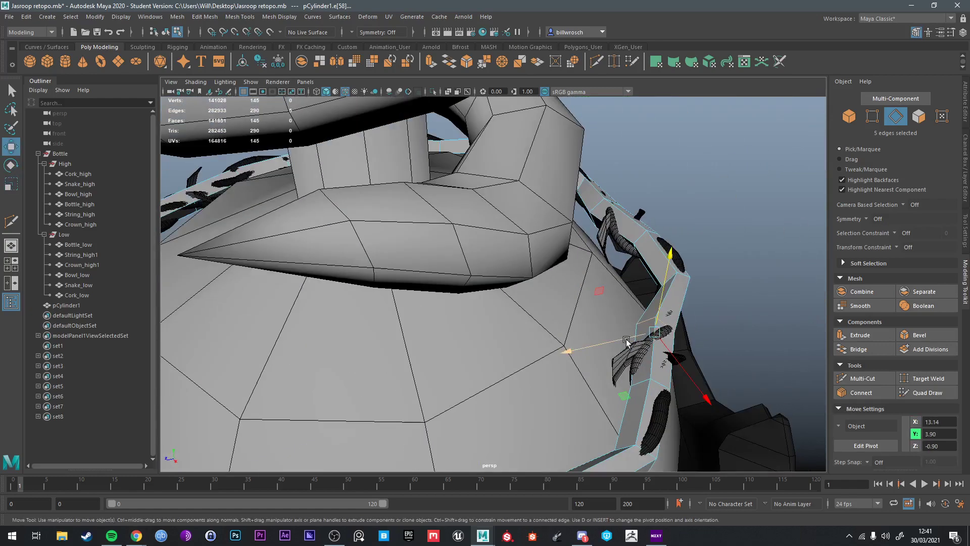
# Step: Select the next edge loop around the side of the crown and adjust its scale to fit the dense mesh
pyautogui.keyDown('alt'); pyautogui.moveTo(626, 342); pyautogui.dragTo(573, 302); pyautogui.keyUp('alt')
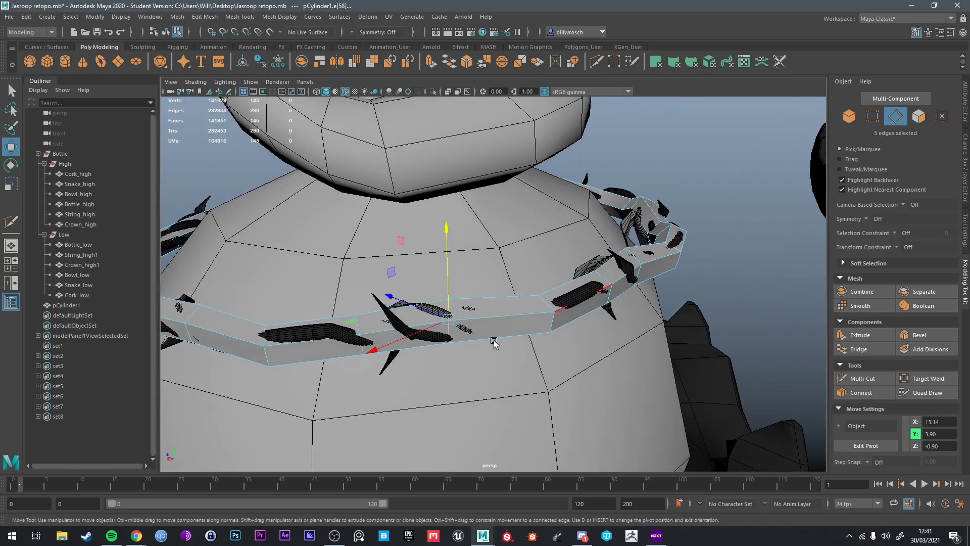
pyautogui.keyDown('alt'); pyautogui.moveTo(493, 343); pyautogui.dragTo(574, 302); pyautogui.keyUp('alt')
pyautogui.doubleClick(552, 318)
pyautogui.press('r')
pyautogui.press('q')
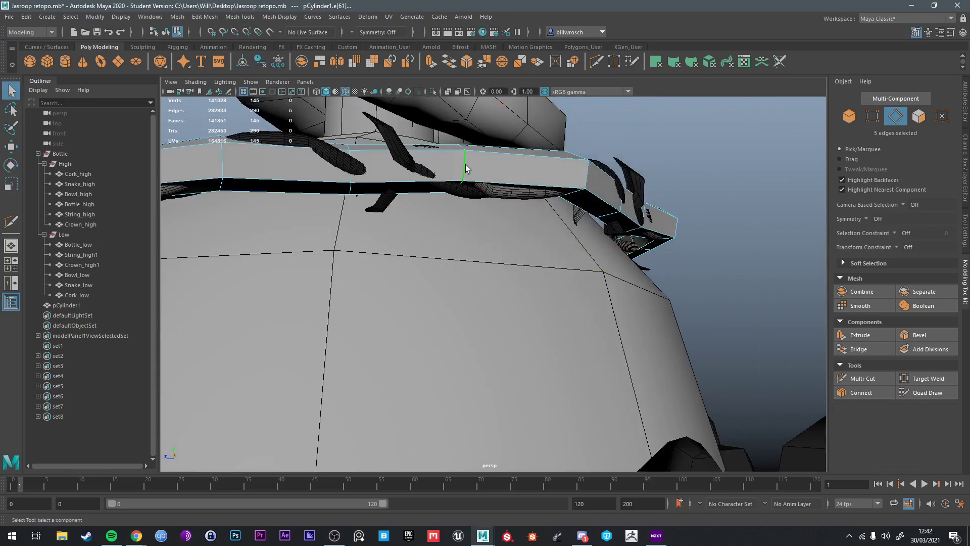
pyautogui.press('w')
pyautogui.keyDown('alt'); pyautogui.moveTo(465, 168); pyautogui.dragTo(444, 215); pyautogui.keyUp('alt')
pyautogui.press('r')
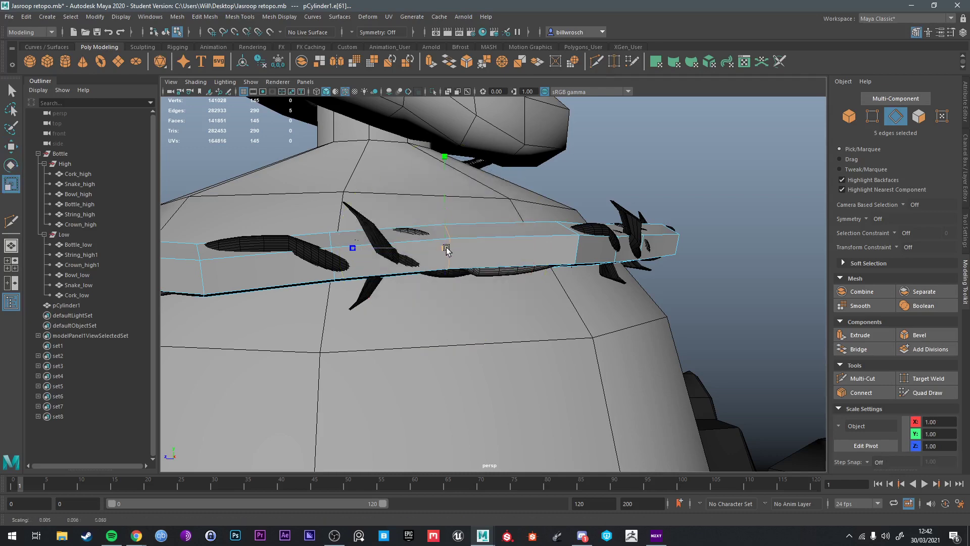
# Step: Insert an edge loop in the long segment before the bend and fit it and its neighbouring loop to the dense crown
pyautogui.click(596, 61)
pyautogui.keyDown('ctrl'); pyautogui.click(518, 244); pyautogui.keyUp('ctrl')
pyautogui.press('q')
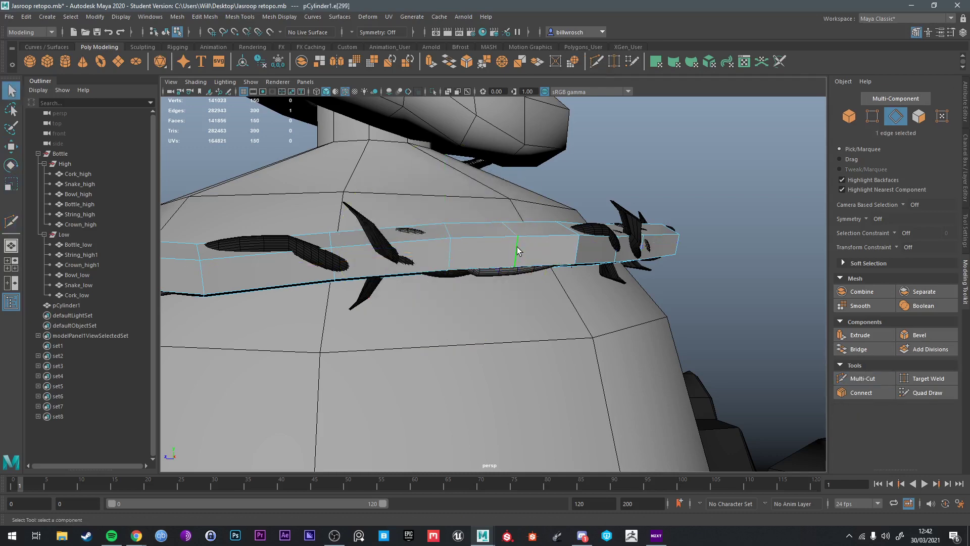
pyautogui.press('w')
pyautogui.moveTo(504, 218); pyautogui.dragTo(632, 336)
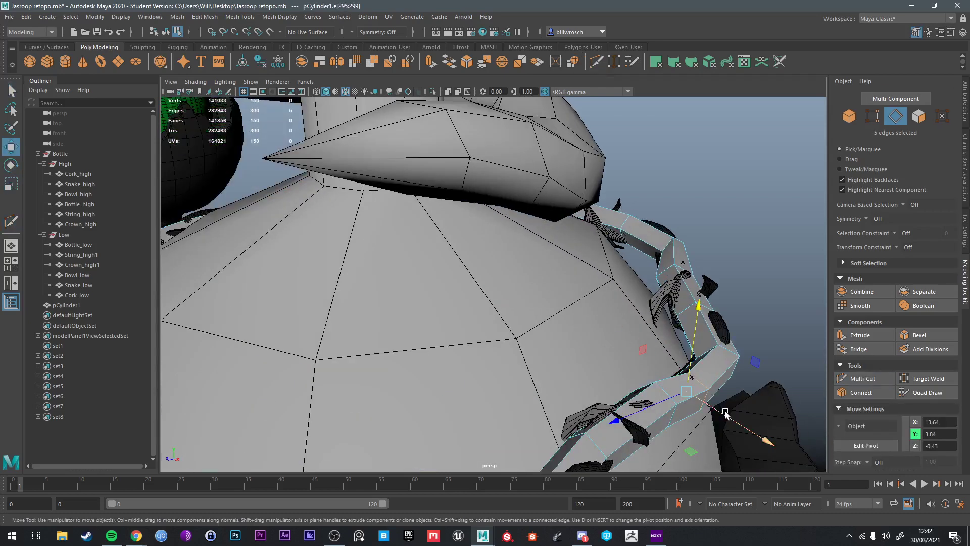
pyautogui.keyDown('alt'); pyautogui.moveTo(726, 413); pyautogui.dragTo(383, 236); pyautogui.keyUp('alt')
pyautogui.press('r')
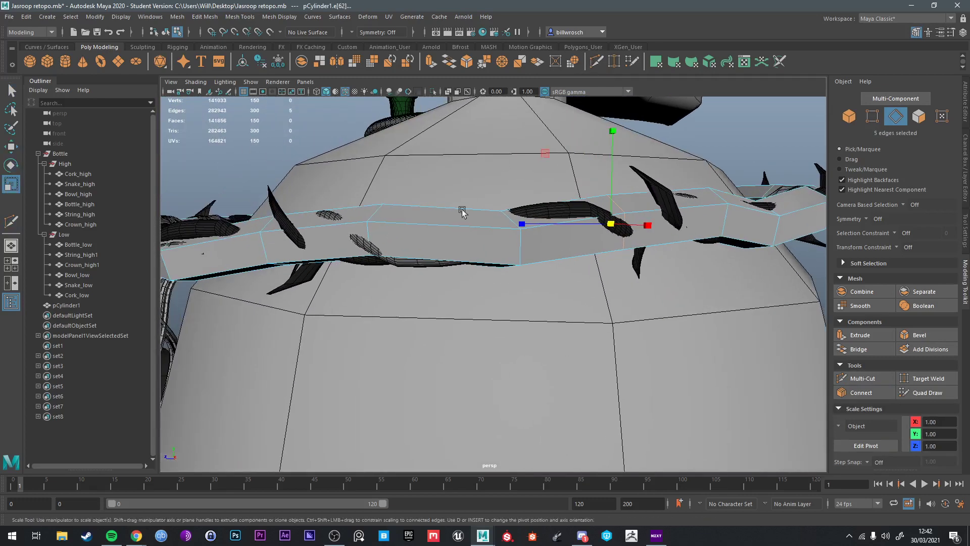
pyautogui.press('q')
# Step: Insert an edge loop midway along the next long segment and lower it over the protruding dense mesh
pyautogui.click(596, 62)
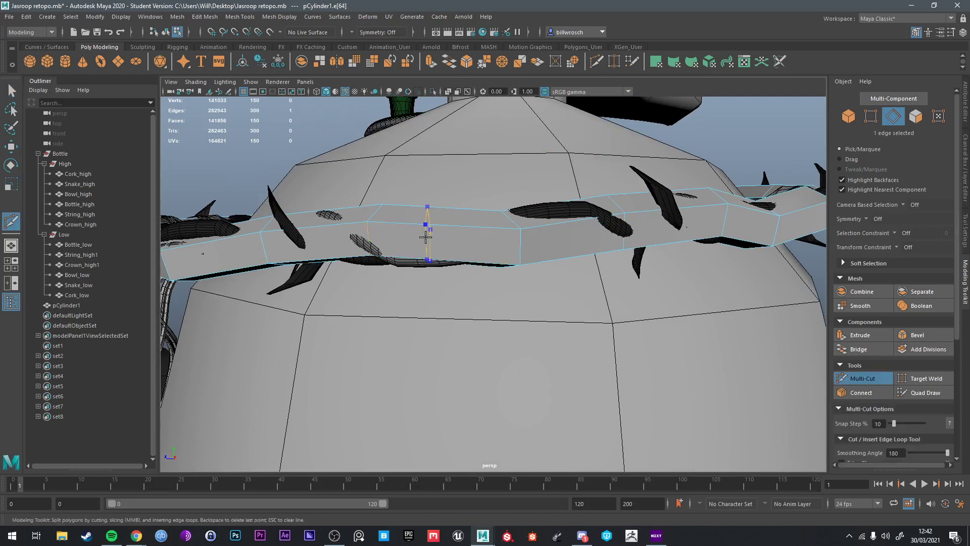
pyautogui.keyDown('ctrl'); pyautogui.click(427, 234); pyautogui.keyUp('ctrl')
pyautogui.press('w')
pyautogui.press('e')
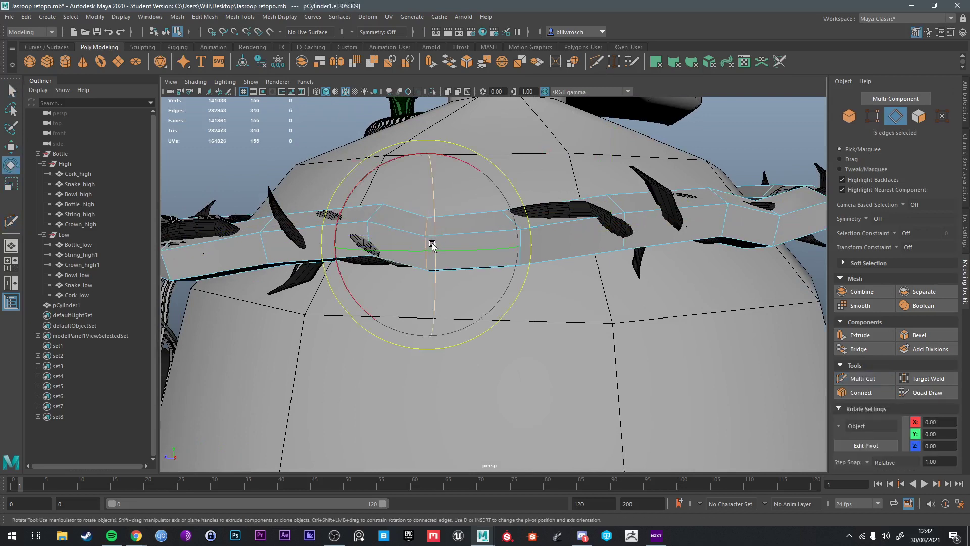
pyautogui.press('r')
# Step: Scale the edge loop adjacent to the newly inserted one to fit the dense crown
pyautogui.doubleClick(367, 232)
pyautogui.press('e')
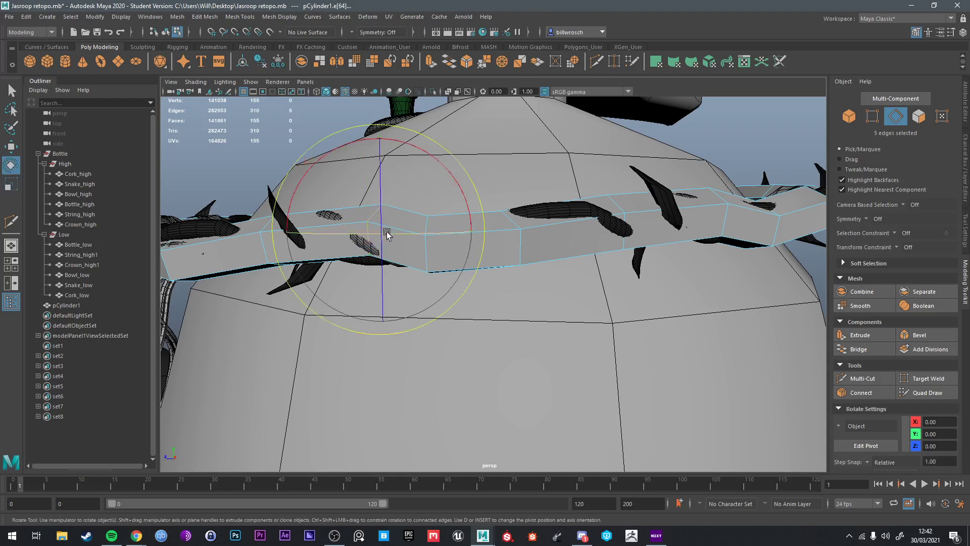
pyautogui.press('r')
pyautogui.moveTo(383, 234); pyautogui.dragTo(384, 235)
pyautogui.press('q')
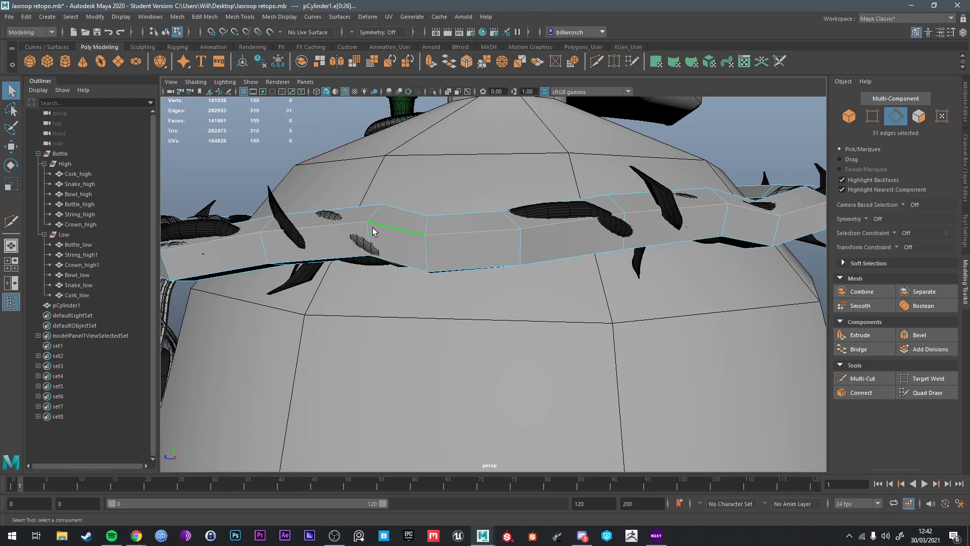
pyautogui.press('r')
pyautogui.keyDown('alt'); pyautogui.moveTo(383, 233); pyautogui.dragTo(439, 259); pyautogui.keyUp('alt')
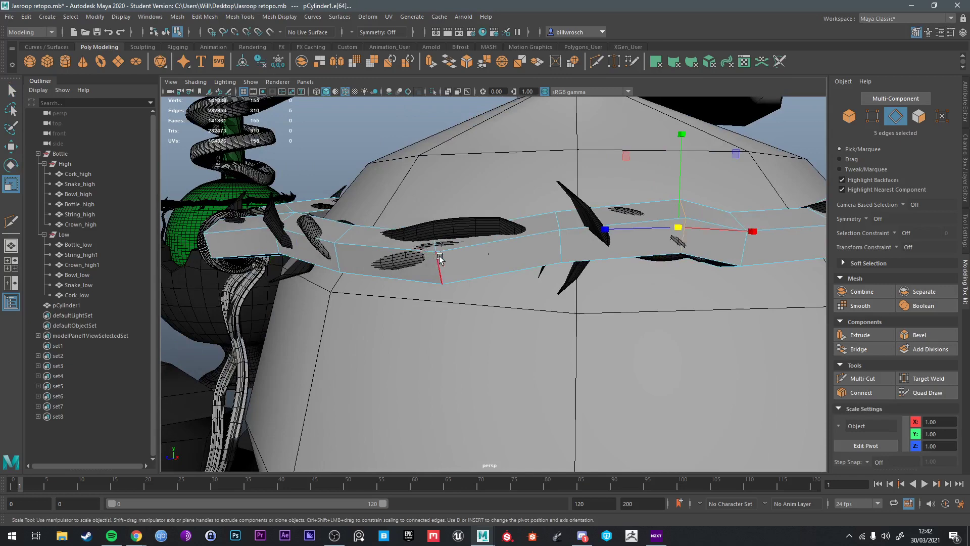
# Step: Insert an edge loop in the following long crown segment and position it around the dense mesh
pyautogui.click(598, 61)
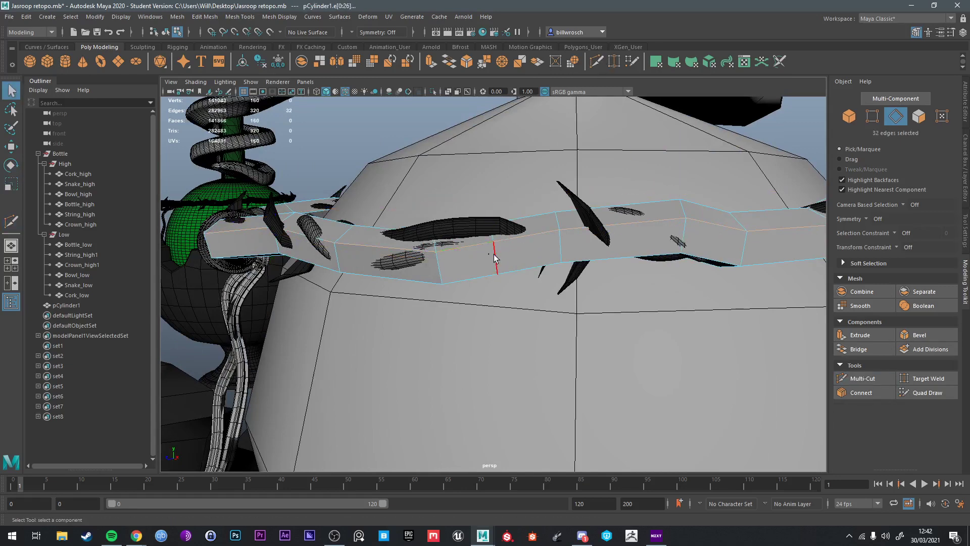
pyautogui.doubleClick(492, 254)
pyautogui.press('w')
pyautogui.keyDown('alt'); pyautogui.moveTo(505, 216); pyautogui.dragTo(712, 330); pyautogui.keyUp('alt')
# Step: Move and scale the edge loop at the crown's outer bend to enclose the dense mesh
pyautogui.press('e')
pyautogui.press('r')
pyautogui.press('w')
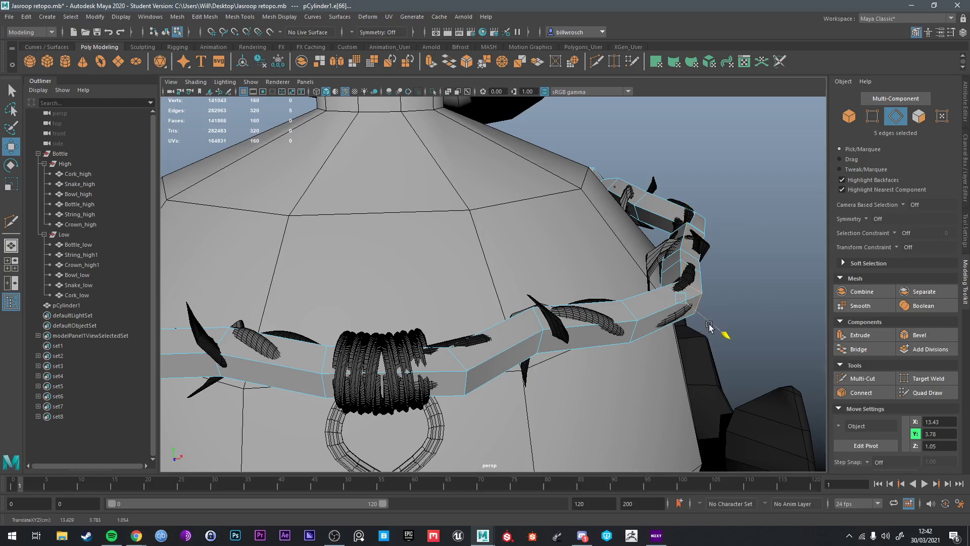
pyautogui.press('e')
pyautogui.press('r')
pyautogui.moveTo(682, 289); pyautogui.dragTo(671, 258)
# Step: Insert an edge loop in the segment before the string binding, enlarge it vertically and move it onto the dense crown
pyautogui.keyDown('alt'); pyautogui.moveTo(672, 259); pyautogui.dragTo(491, 270); pyautogui.keyUp('alt')
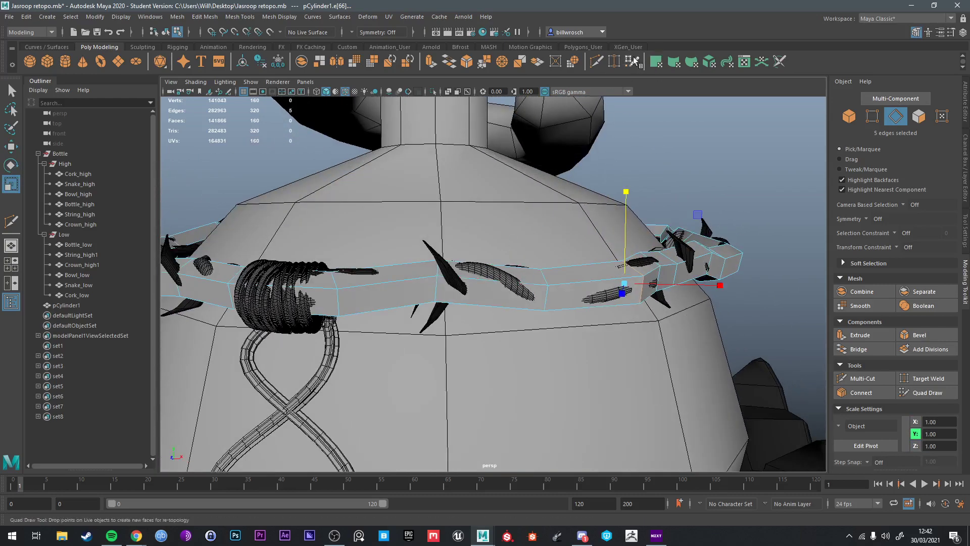
pyautogui.press('y')
pyautogui.keyDown('ctrl'); pyautogui.click(488, 291); pyautogui.keyUp('ctrl')
pyautogui.press('q')
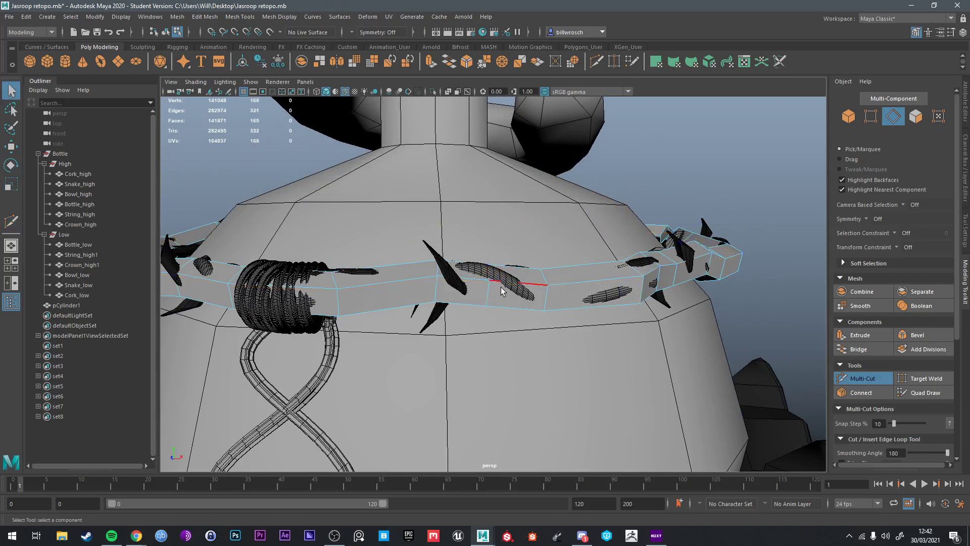
pyautogui.press('w')
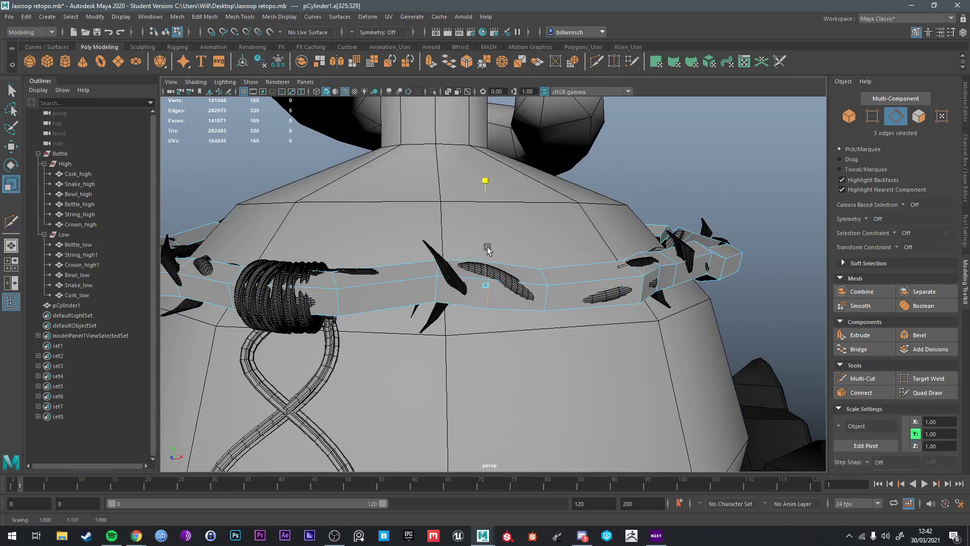
pyautogui.keyDown('alt'); pyautogui.moveTo(488, 271); pyautogui.dragTo(553, 414); pyautogui.keyUp('alt')
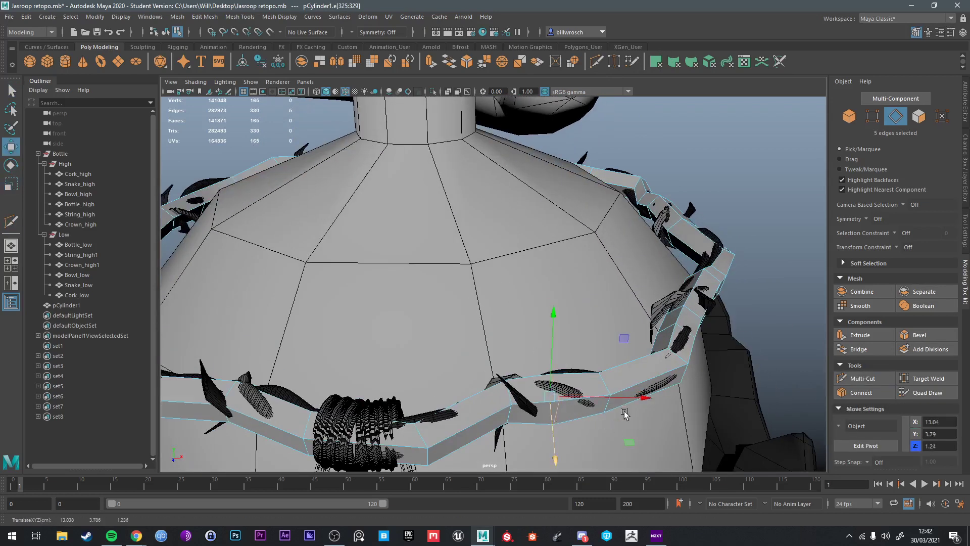
# Step: Adjust the edge loops around the bend near the string binding to follow the dense crown
pyautogui.keyDown('alt'); pyautogui.moveTo(624, 413); pyautogui.dragTo(679, 344); pyautogui.keyUp('alt')
pyautogui.press('r')
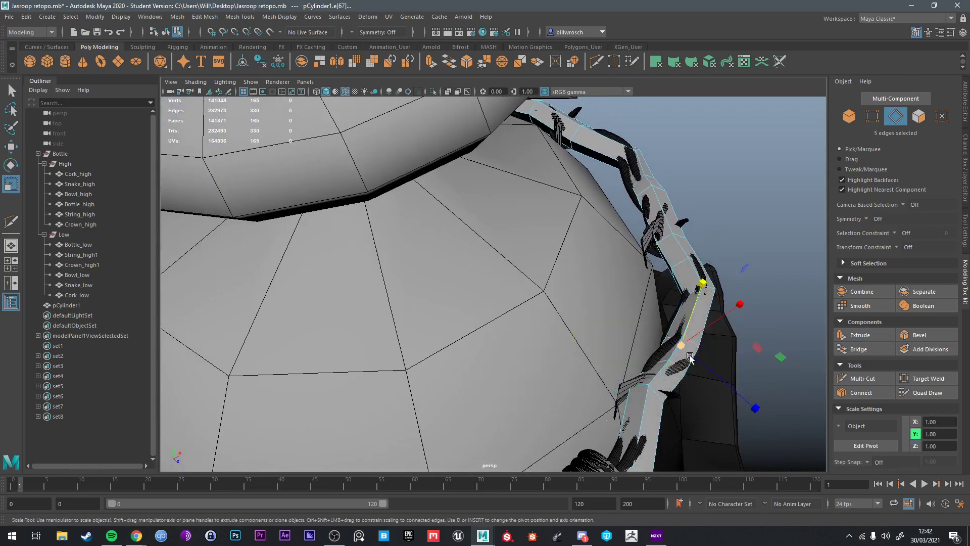
pyautogui.press('q')
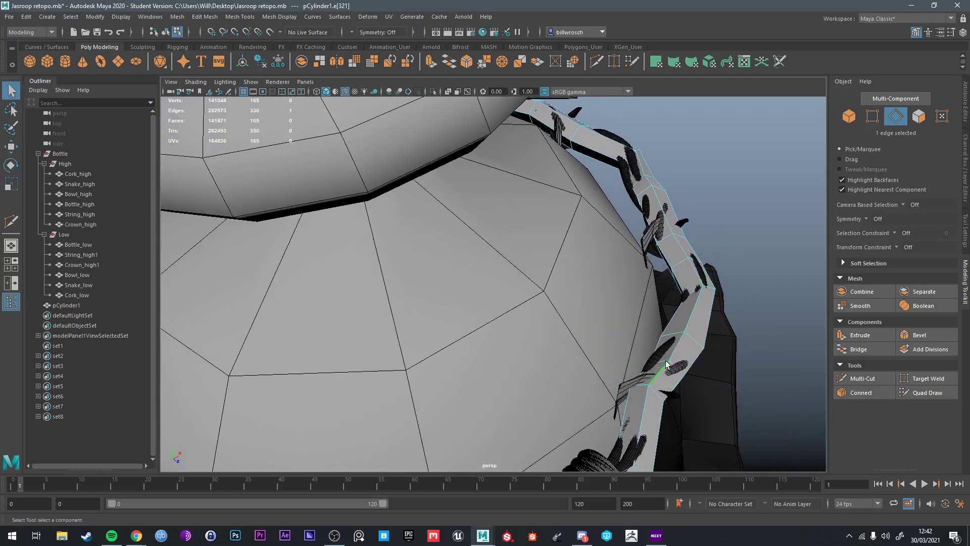
pyautogui.press('w')
pyautogui.keyDown('alt'); pyautogui.moveTo(661, 363); pyautogui.dragTo(454, 275); pyautogui.keyUp('alt')
pyautogui.press('q')
# Step: Select the ring of five faces on the crown's wide segment and scale it around the dense thorns
pyautogui.scroll(-5, 668, 360)
pyautogui.doubleClick(477, 305)
pyautogui.press('r')
pyautogui.moveTo(450, 258); pyautogui.dragTo(451, 283, button='right')
pyautogui.click(451, 278)
pyautogui.keyDown('shift'); pyautogui.click(443, 267); pyautogui.keyUp('shift')
pyautogui.keyDown('shift'); pyautogui.click(443, 267); pyautogui.keyUp('shift')
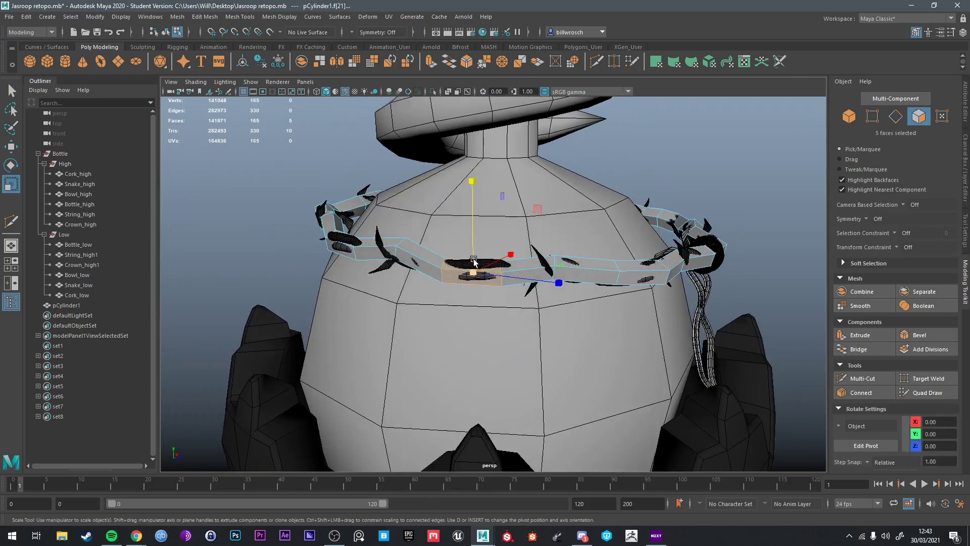
pyautogui.moveTo(471, 255); pyautogui.dragTo(515, 285)
pyautogui.press('q')
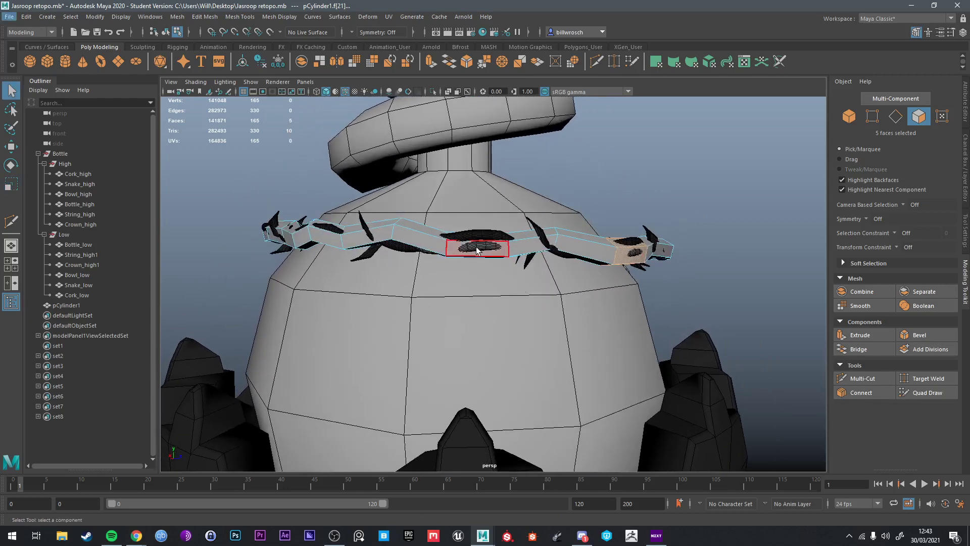
# Step: Insert an edge loop through the middle of the adjoining long crown segment and fit it around the dense thorn
pyautogui.click(597, 62)
pyautogui.scroll(2, 489, 246)
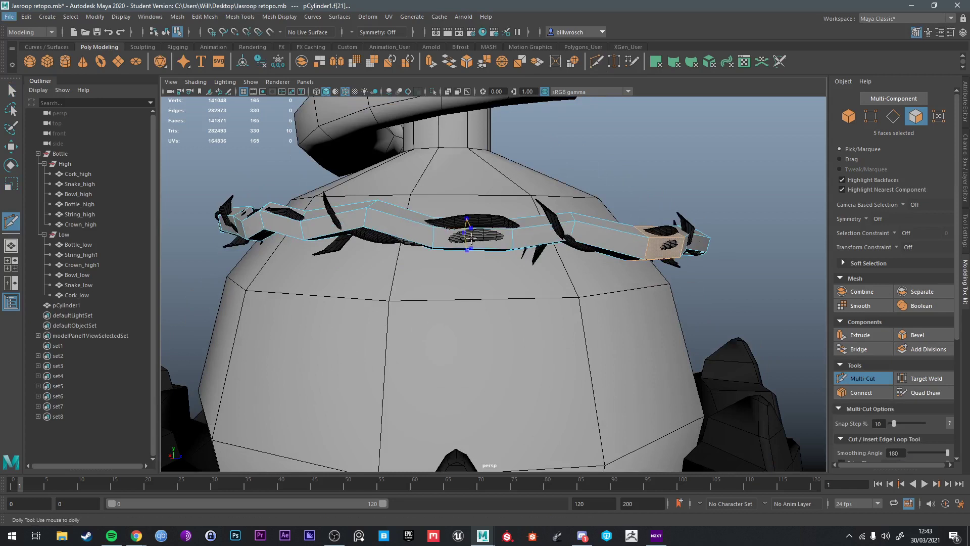
pyautogui.press('q')
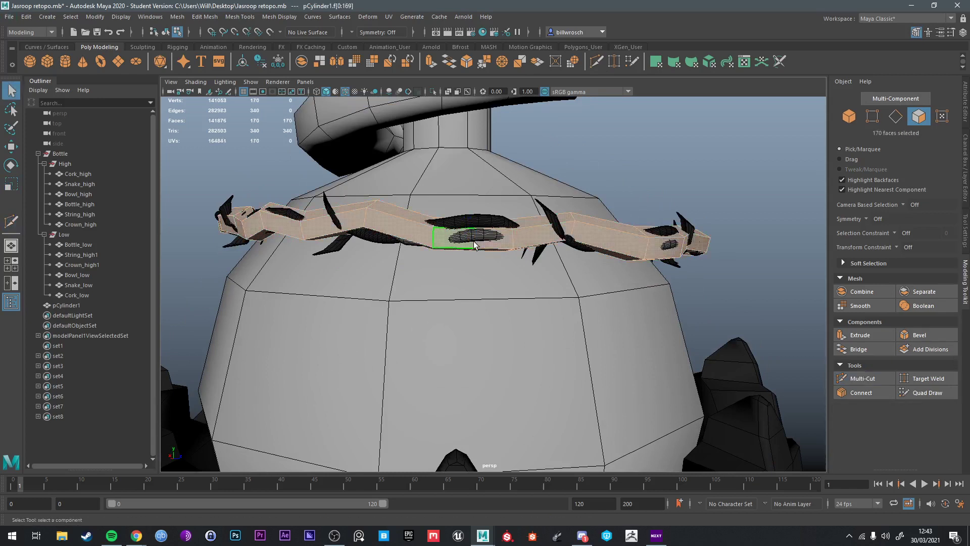
pyautogui.moveTo(473, 234); pyautogui.dragTo(473, 246, button='right')
pyautogui.doubleClick(474, 238)
pyautogui.press('e')
pyautogui.press('r')
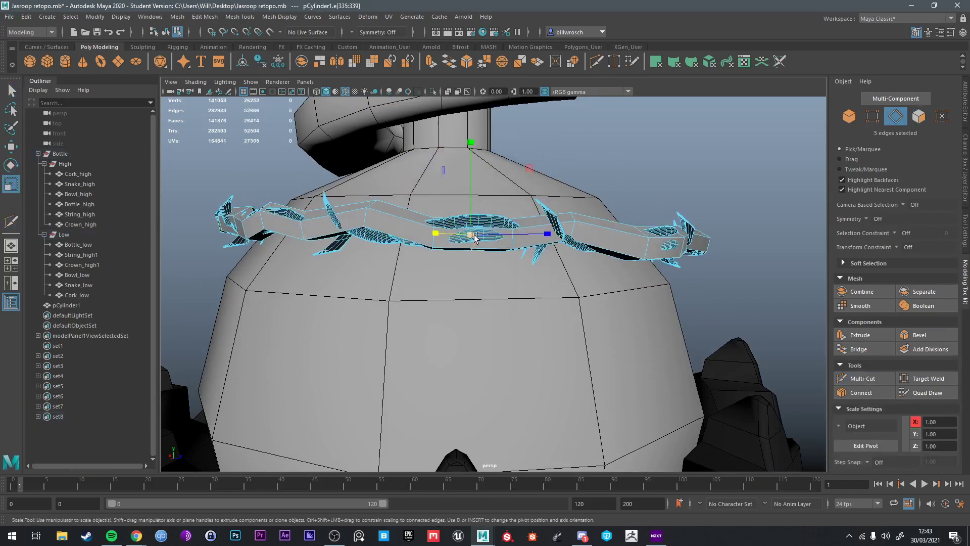
pyautogui.keyDown('alt'); pyautogui.moveTo(483, 238); pyautogui.dragTo(582, 267); pyautogui.keyUp('alt')
pyautogui.press('w')
pyautogui.keyDown('alt'); pyautogui.moveTo(582, 267); pyautogui.dragTo(451, 203); pyautogui.keyUp('alt')
pyautogui.press('e')
pyautogui.press('r')
pyautogui.press('q')
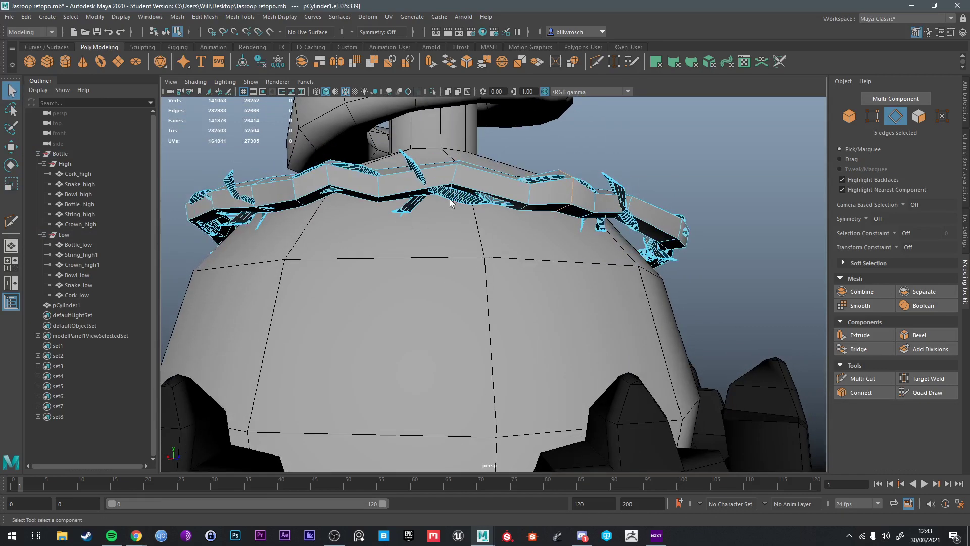
# Step: Scale the neighbouring existing edge loop and move it vertically to follow the dense crown
pyautogui.press('r')
pyautogui.moveTo(457, 155); pyautogui.dragTo(386, 200)
pyautogui.press('w')
# Step: Insert an edge loop in the raised crown segment and move it onto the dense mesh
pyautogui.click(595, 63)
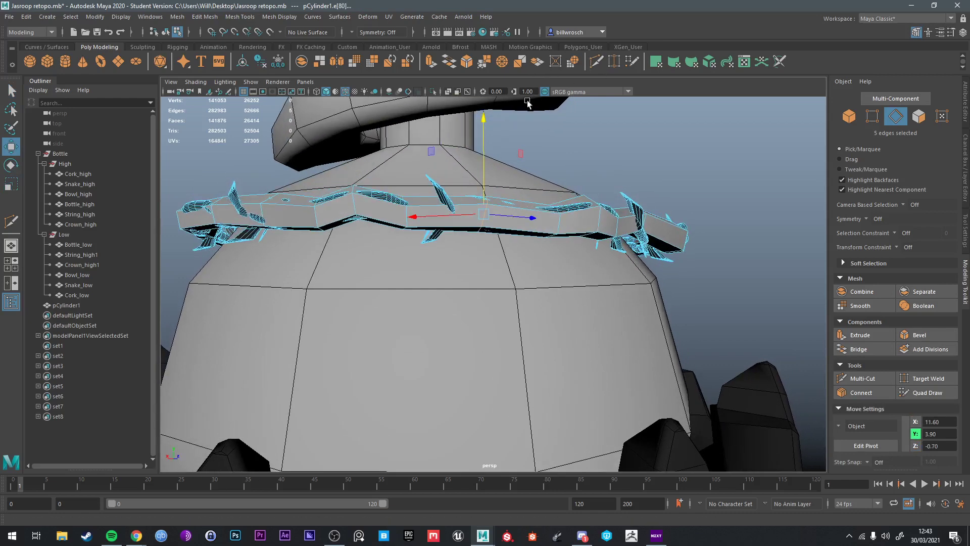
pyautogui.keyDown('ctrl'); pyautogui.click(386, 202); pyautogui.keyUp('ctrl')
pyautogui.press('q')
pyautogui.press('e')
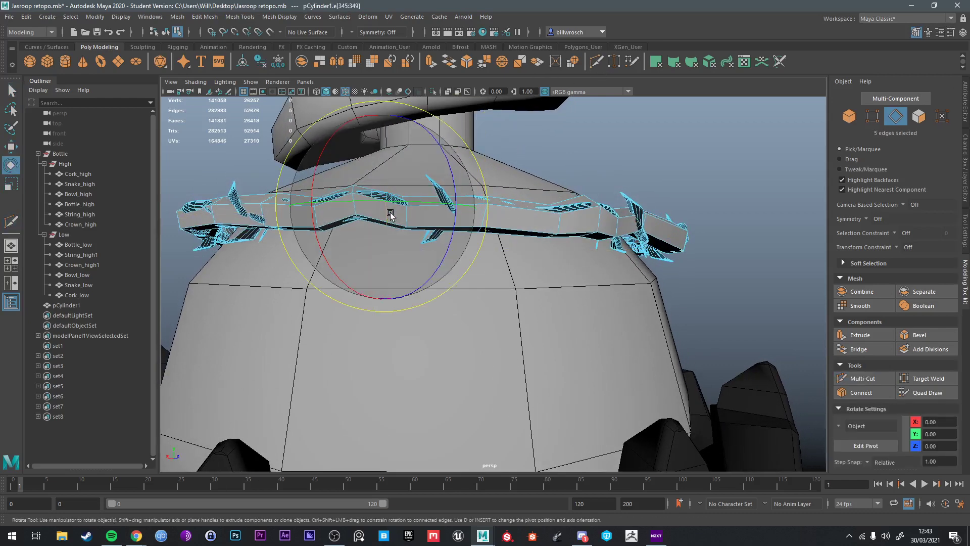
pyautogui.press('w')
pyautogui.moveTo(385, 207); pyautogui.dragTo(488, 310)
# Step: Add another edge loop farther along the crown, then scale and move it to enclose the dense thorn
pyautogui.hotkey('ctrl', 'e')
pyautogui.press('q')
pyautogui.press('r')
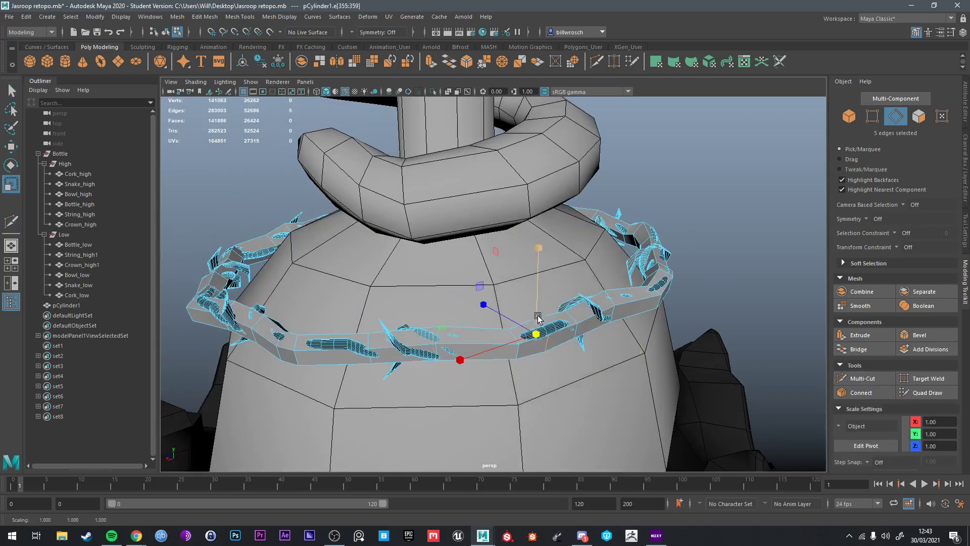
pyautogui.moveTo(535, 343)
pyautogui.keyDown('alt'); pyautogui.mouseDown()
pyautogui.moveTo(575, 362)
pyautogui.moveTo(565, 361)
pyautogui.moveTo(580, 329)
pyautogui.moveTo(579, 131)
pyautogui.moveTo(492, 147)
pyautogui.moveTo(475, 217)
pyautogui.moveTo(439, 151)
pyautogui.mouseUp(); pyautogui.keyUp('alt')
pyautogui.press('w')
pyautogui.scroll(3, 490, 149)
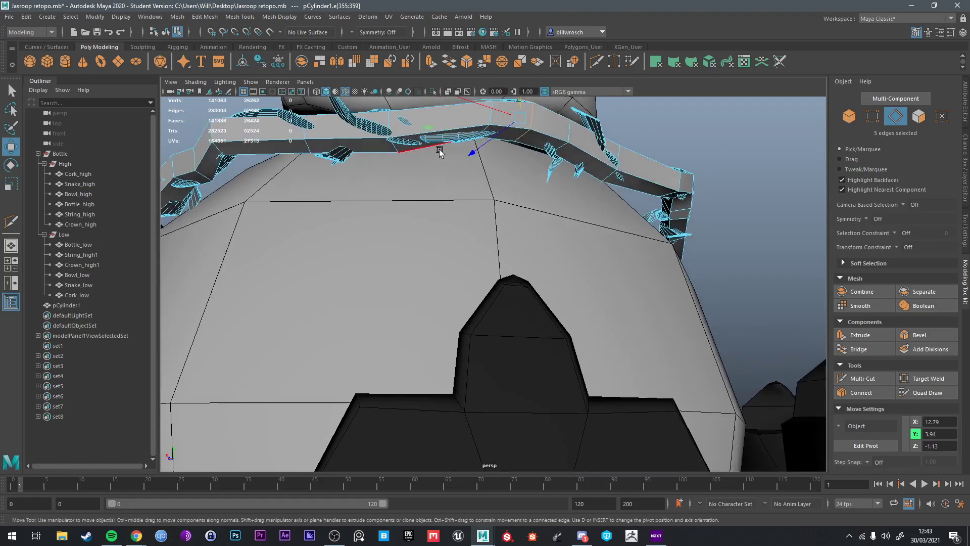
# Step: Select the existing edge loop farther around the crown and reposition it to follow the dense mesh
pyautogui.moveTo(409, 148); pyautogui.dragTo(408, 174, button='right')
pyautogui.click(406, 147)
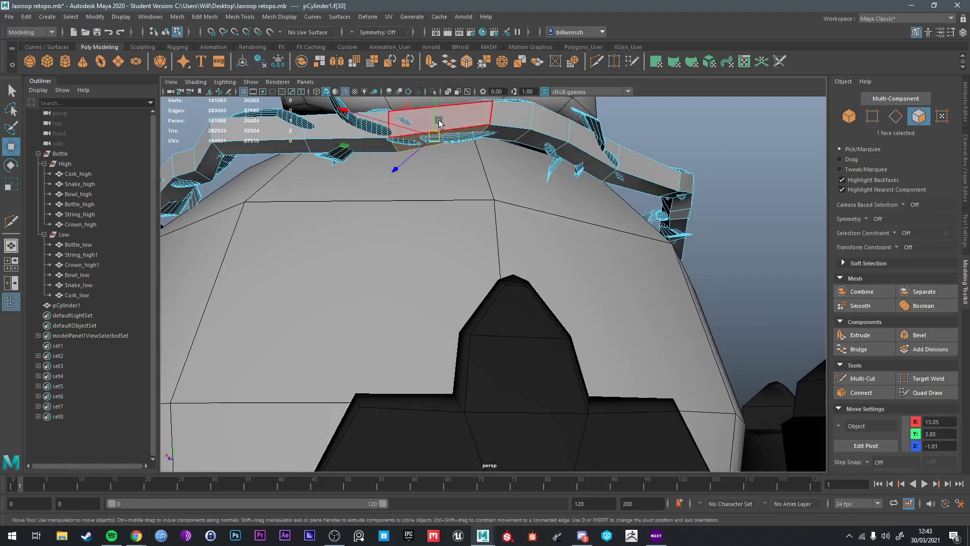
pyautogui.keyDown('alt'); pyautogui.moveTo(433, 124); pyautogui.dragTo(485, 202); pyautogui.keyUp('alt')
pyautogui.moveTo(517, 249); pyautogui.dragTo(511, 216, button='right')
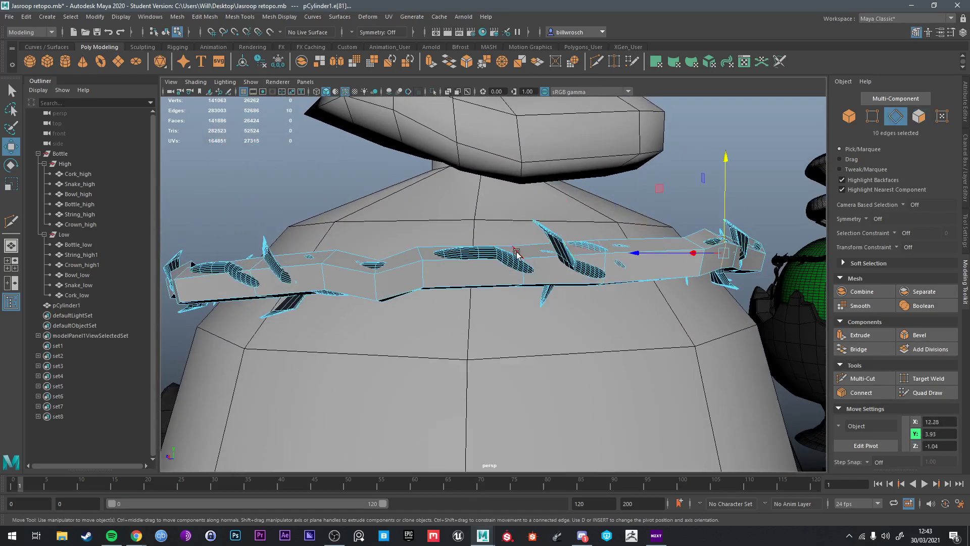
pyautogui.doubleClick(473, 268)
pyautogui.keyDown('alt'); pyautogui.moveTo(473, 268); pyautogui.dragTo(586, 357); pyautogui.keyUp('alt')
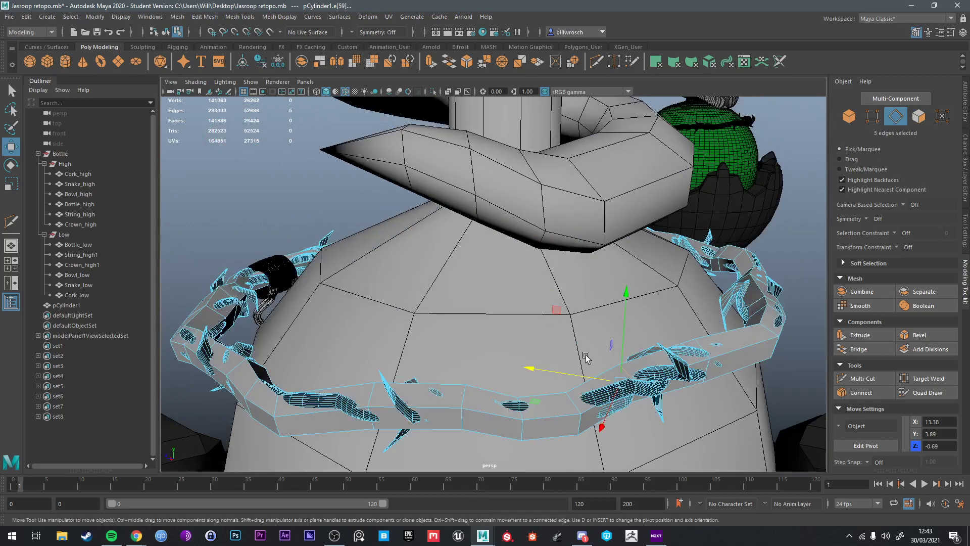
pyautogui.keyDown('alt'); pyautogui.moveTo(596, 429); pyautogui.dragTo(652, 358); pyautogui.keyUp('alt')
pyautogui.press('e')
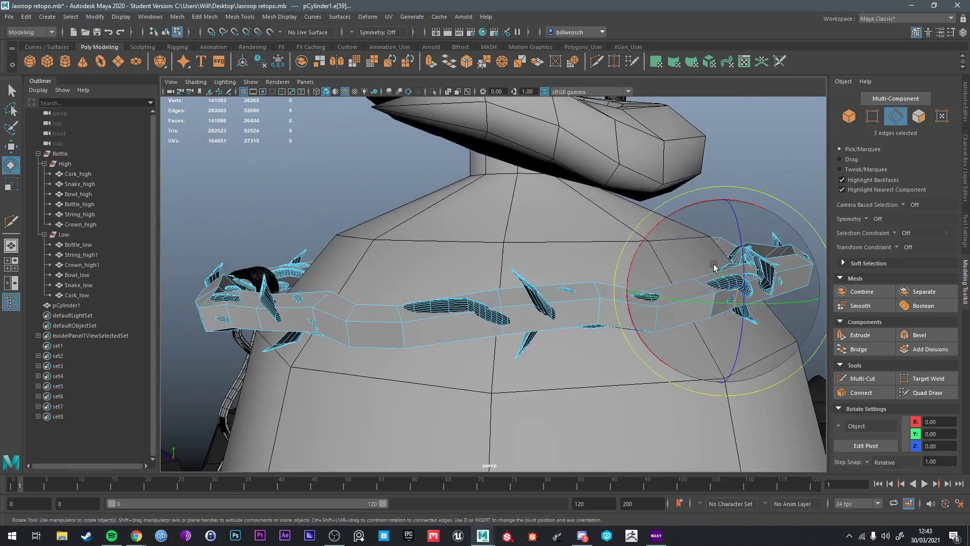
pyautogui.press('r')
pyautogui.press('w')
pyautogui.moveTo(723, 293); pyautogui.dragTo(559, 260)
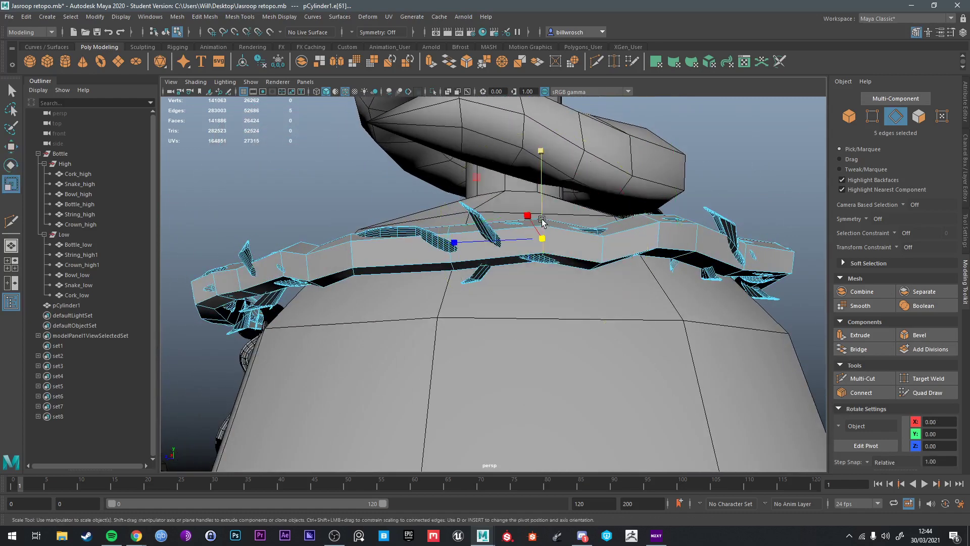
# Step: Scale and move the following crown edge loops vertically so the ring encloses the dense mesh
pyautogui.moveTo(542, 218)
pyautogui.mouseDown()
pyautogui.moveTo(536, 211)
pyautogui.moveTo(543, 216)
pyautogui.mouseUp()
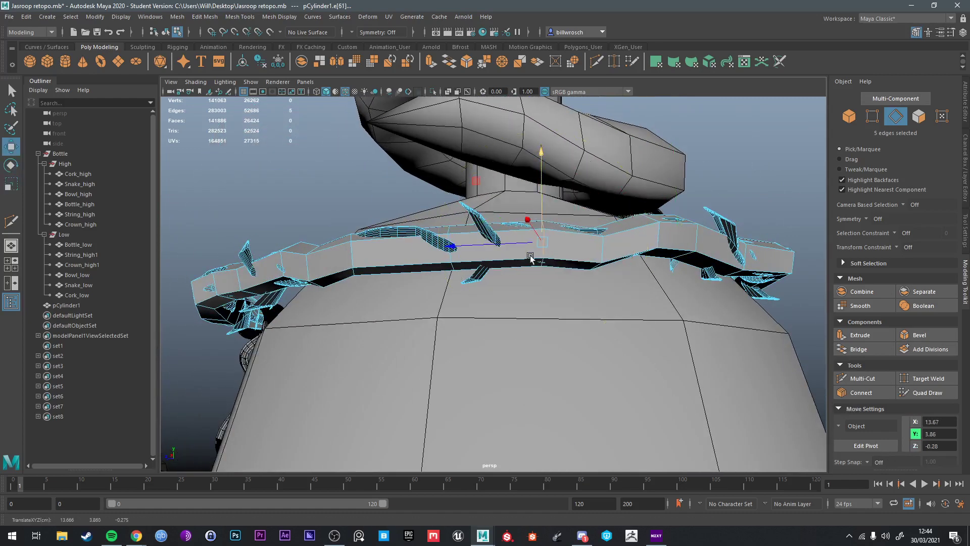
pyautogui.keyDown('alt'); pyautogui.moveTo(530, 258); pyautogui.dragTo(546, 276); pyautogui.keyUp('alt')
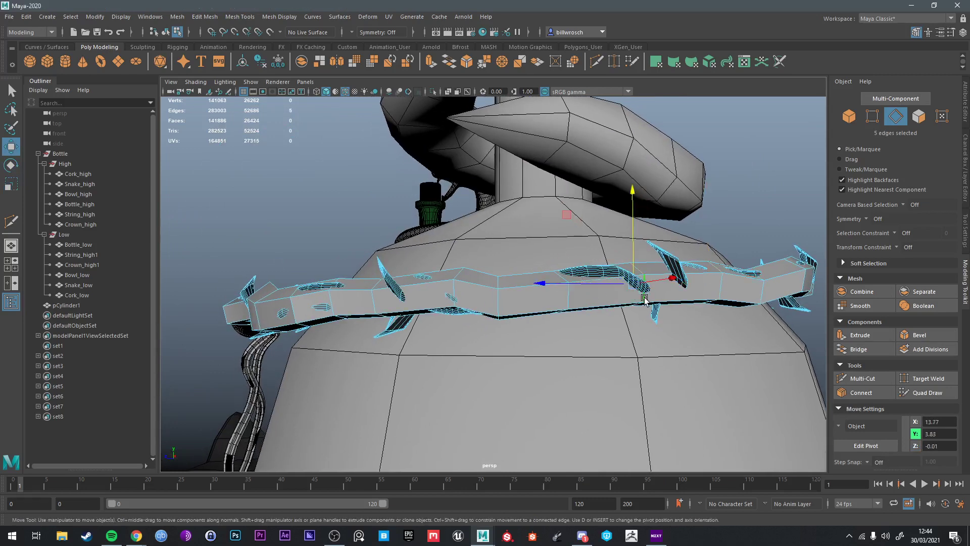
pyautogui.keyDown('alt'); pyautogui.moveTo(642, 283); pyautogui.dragTo(500, 311); pyautogui.keyUp('alt')
pyautogui.press('r')
pyautogui.press('q')
# Step: Move a single vertex at the crown's bend to even out the ring around the dense thorn
pyautogui.keyDown('alt'); pyautogui.moveTo(381, 247); pyautogui.dragTo(443, 179); pyautogui.keyUp('alt')
pyautogui.click(389, 214)
pyautogui.press('f')
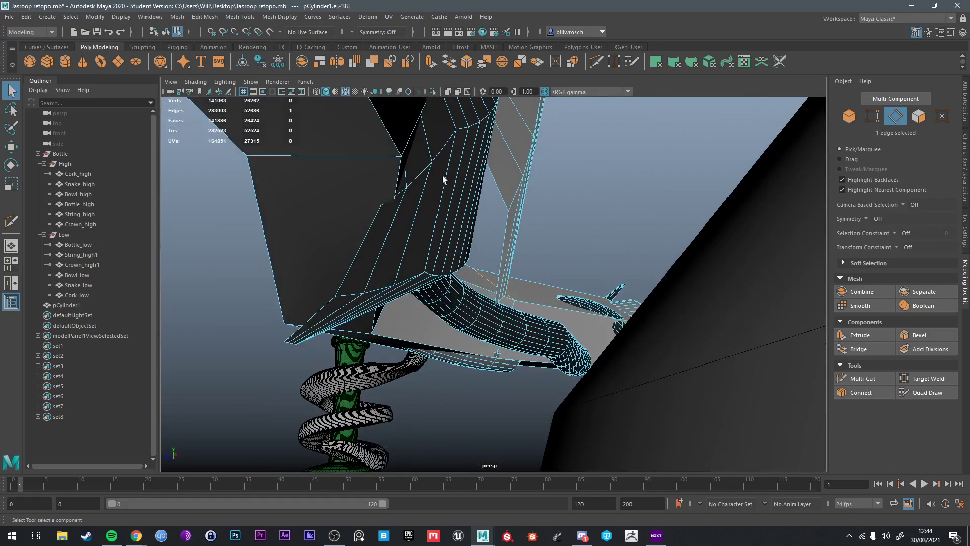
pyautogui.keyDown('shift'); pyautogui.click(497, 352); pyautogui.keyUp('shift')
pyautogui.keyDown('alt'); pyautogui.moveTo(497, 352); pyautogui.dragTo(475, 273); pyautogui.keyUp('alt')
pyautogui.press('w')
pyautogui.keyDown('shift'); pyautogui.click(427, 309); pyautogui.keyUp('shift')
pyautogui.press('q')
pyautogui.press('F9')
pyautogui.press('w')
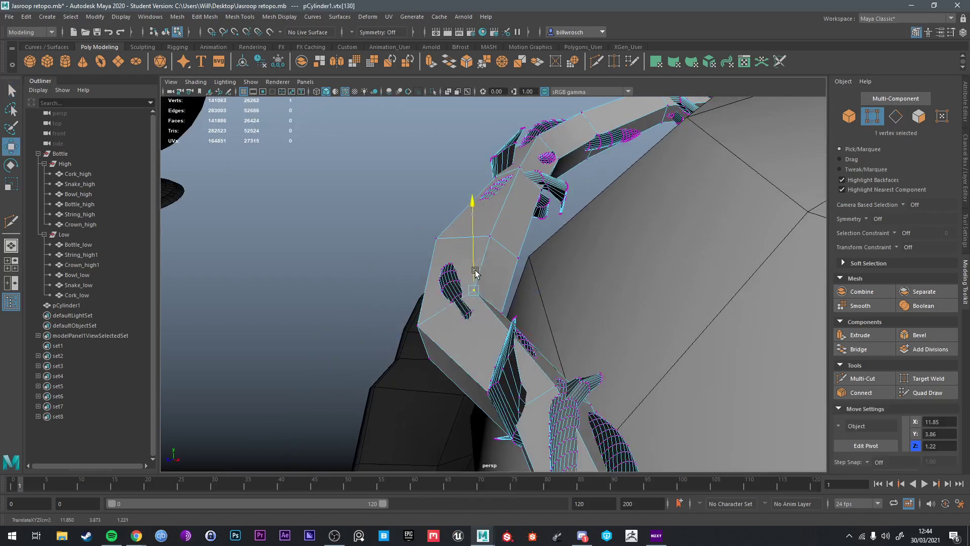
pyautogui.press('q')
pyautogui.press('F8')
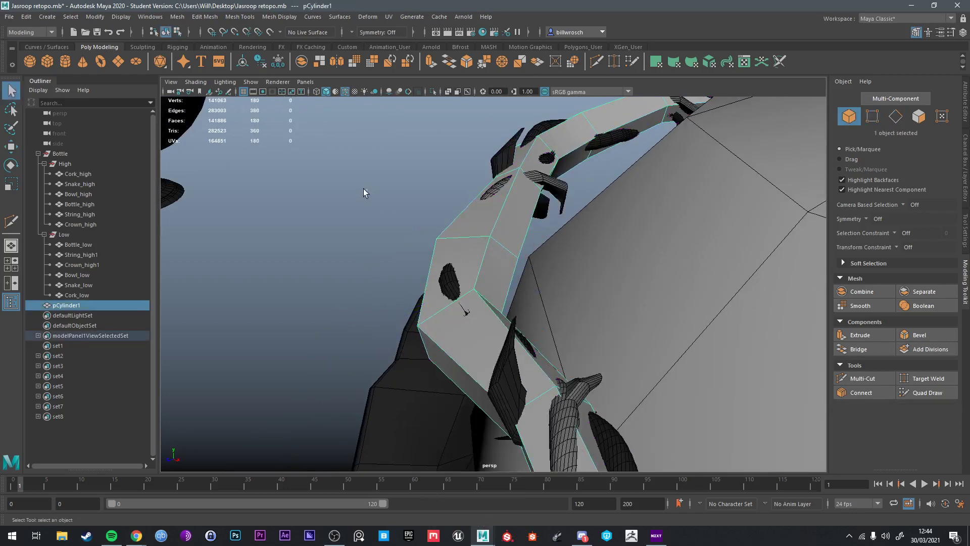
# Step: Move an edge beside the adjusted crown bend into place and return to object selection
pyautogui.keyDown('alt'); pyautogui.moveTo(485, 232); pyautogui.dragTo(568, 259); pyautogui.keyUp('alt')
pyautogui.moveTo(567, 256); pyautogui.dragTo(572, 236, button='right')
pyautogui.press('w')
pyautogui.moveTo(653, 264); pyautogui.dragTo(663, 265)
pyautogui.press('q')
pyautogui.scroll(-3, 747, 229)
pyautogui.keyDown('alt'); pyautogui.moveTo(747, 233); pyautogui.dragTo(788, 185); pyautogui.keyUp('alt')
pyautogui.press('F8')
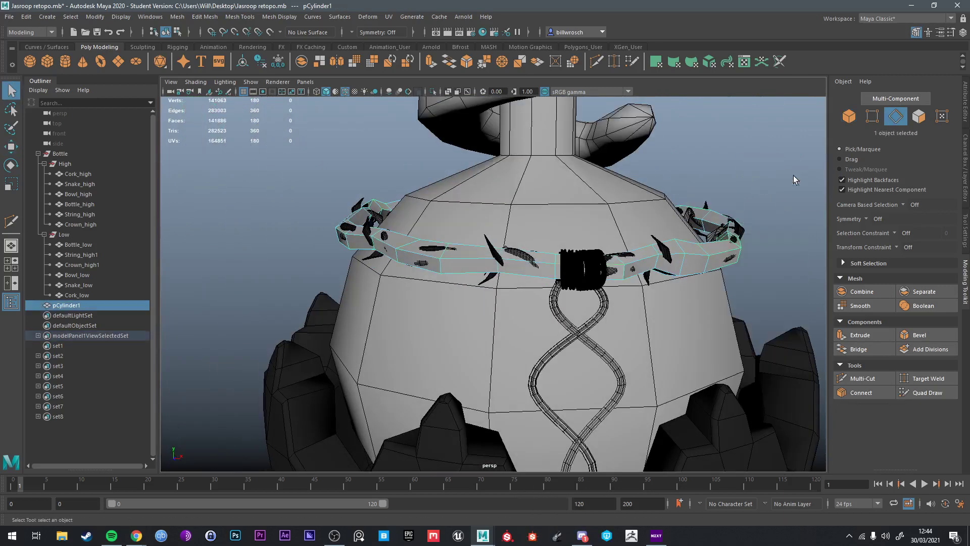
# Step: Soften all edges of the low-poly crown ring and deselect it
pyautogui.click(272, 22)
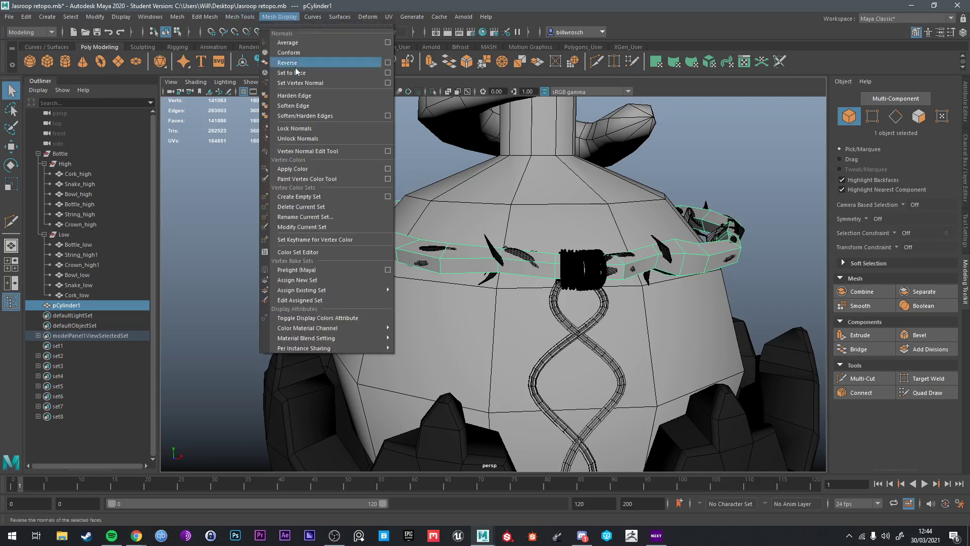
pyautogui.click(298, 107)
pyautogui.click(752, 201)
# Step: Select the low-poly crown ring and switch to the UV Editing workspace
pyautogui.scroll(-3, 752, 200)
pyautogui.keyDown('alt'); pyautogui.moveTo(719, 191); pyautogui.dragTo(574, 246); pyautogui.keyUp('alt')
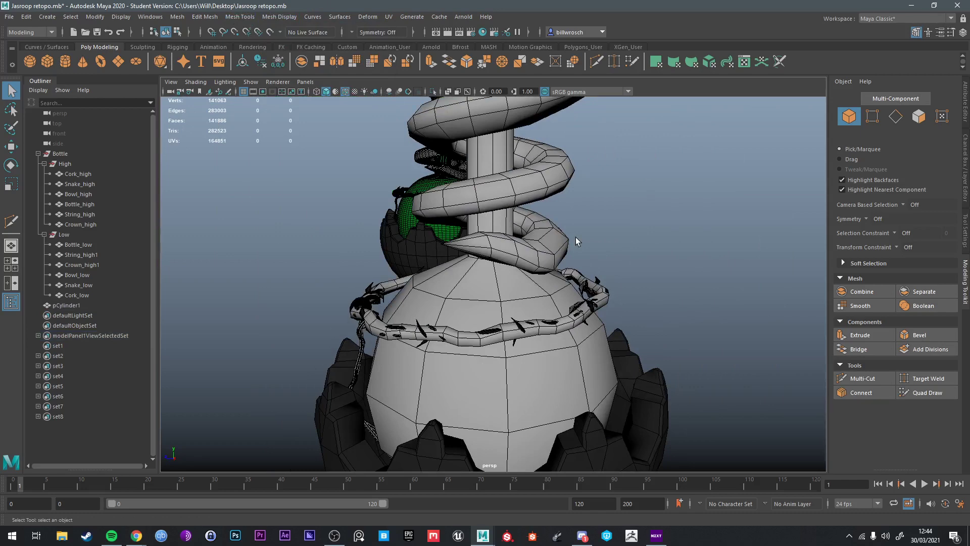
pyautogui.scroll(-4, 539, 174)
pyautogui.keyDown('alt'); pyautogui.moveTo(539, 175); pyautogui.dragTo(535, 282); pyautogui.keyUp('alt')
pyautogui.scroll(4, 460, 305)
pyautogui.scroll(-4, 460, 309)
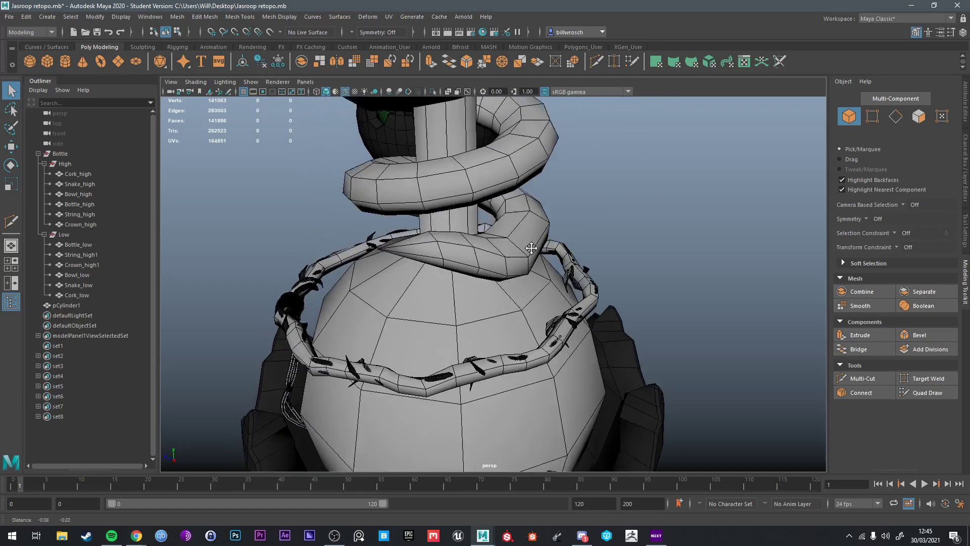
pyautogui.scroll(4, 535, 282)
pyautogui.click(378, 389)
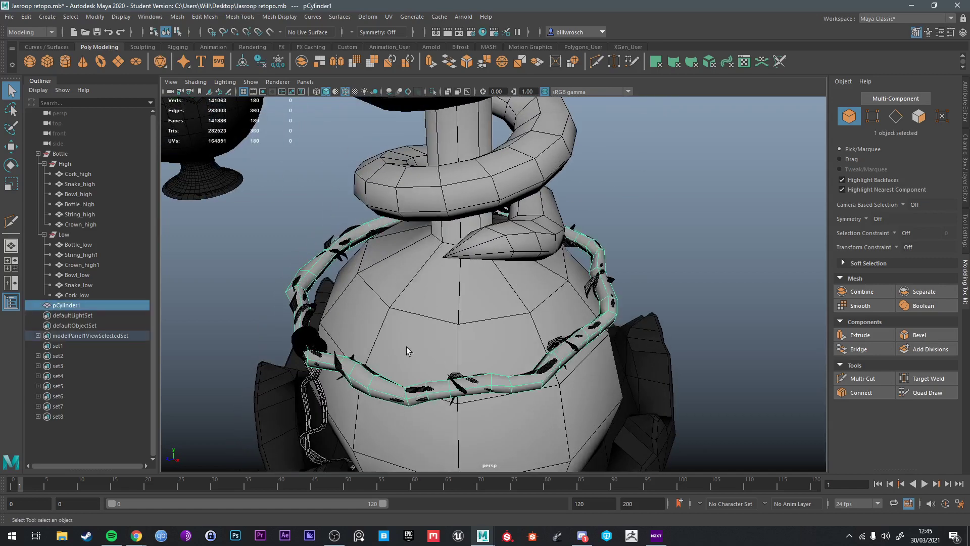
pyautogui.keyDown('alt'); pyautogui.moveTo(551, 187); pyautogui.dragTo(571, 211); pyautogui.keyUp('alt')
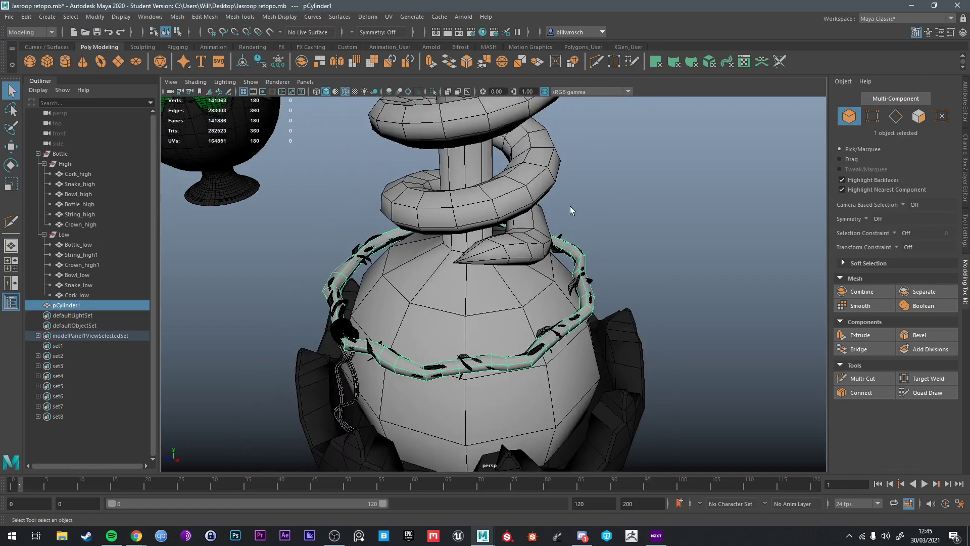
pyautogui.click(897, 20)
pyautogui.click(877, 76)
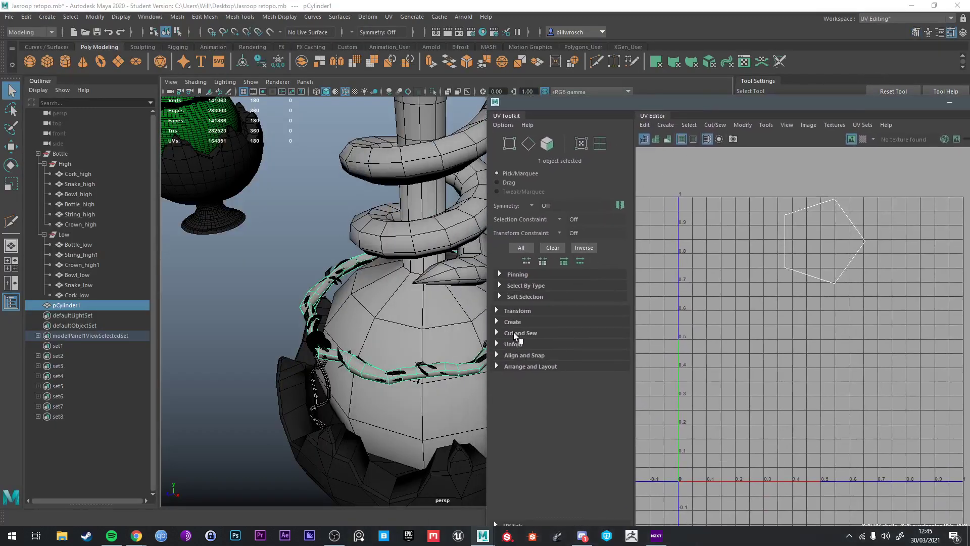
# Step: Create a camera-based UV projection for the whole crown ring
pyautogui.click(512, 321)
pyautogui.hotkey('ctrl', 'F11')
pyautogui.scroll(2, 785, 311)
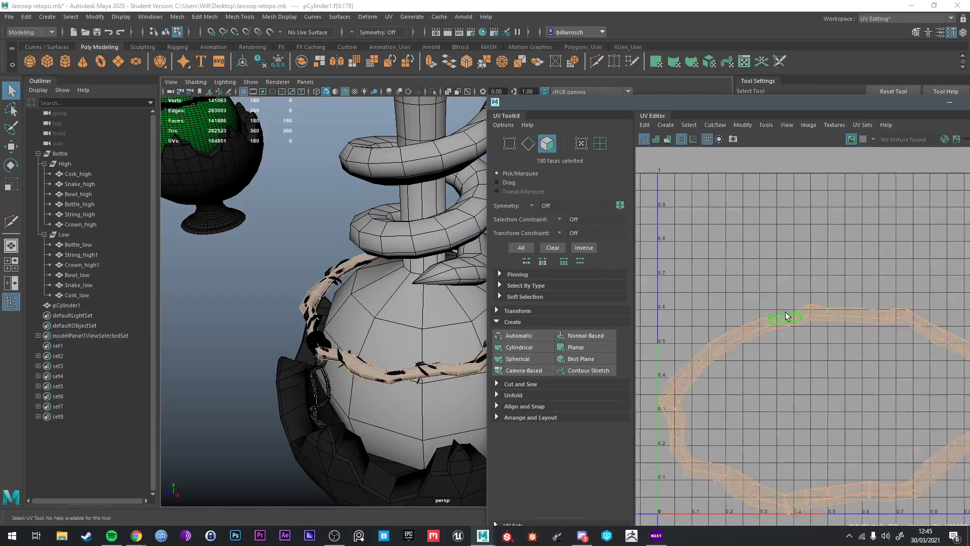
pyautogui.scroll(2, 785, 311)
# Step: Cut the crown's UVs across one edge loop around the tube and along one loop running its full length
pyautogui.moveTo(854, 314); pyautogui.dragTo(806, 321, button='right')
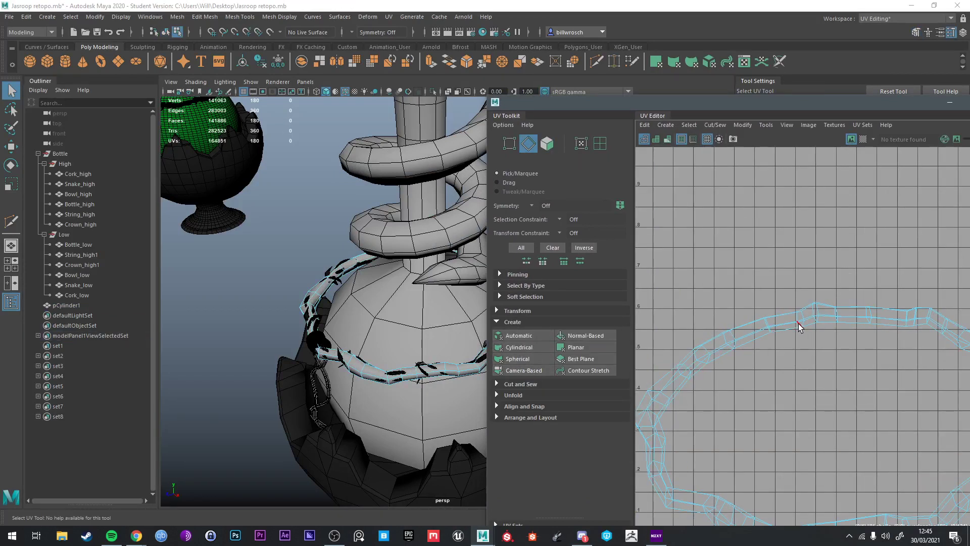
pyautogui.click(520, 384)
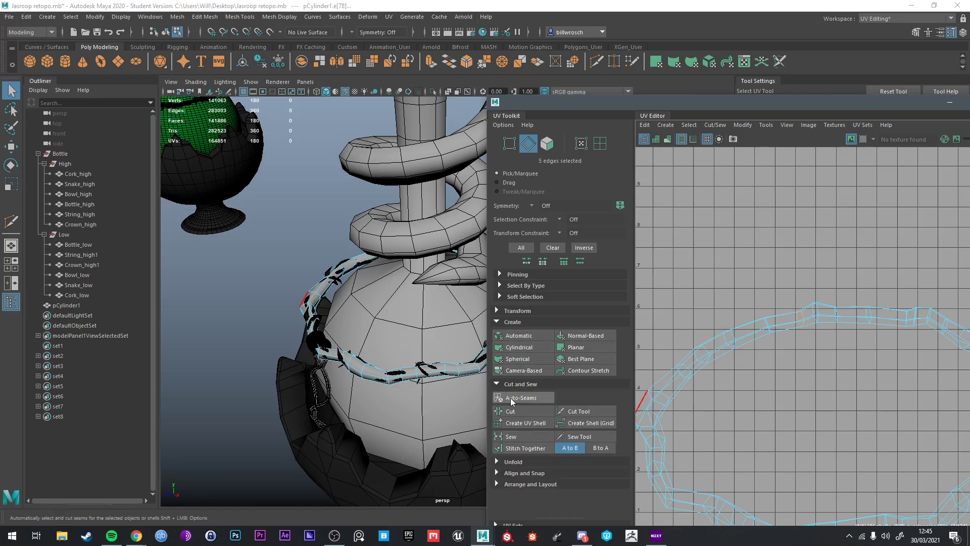
pyautogui.click(814, 310)
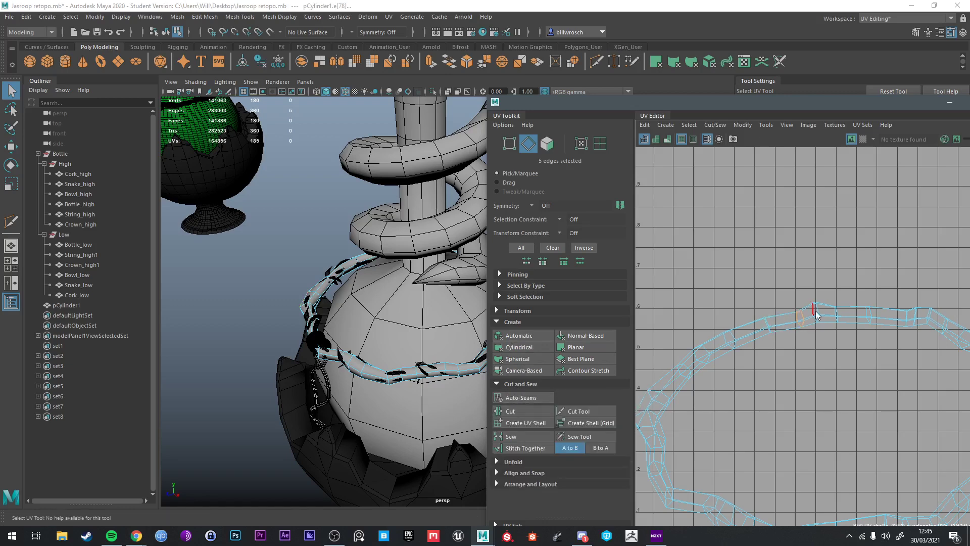
pyautogui.doubleClick(788, 329)
pyautogui.click(514, 412)
# Step: Select all faces of the crown ring and unfold their UVs
pyautogui.scroll(-3, 741, 334)
pyautogui.moveTo(772, 333); pyautogui.dragTo(765, 352, button='right')
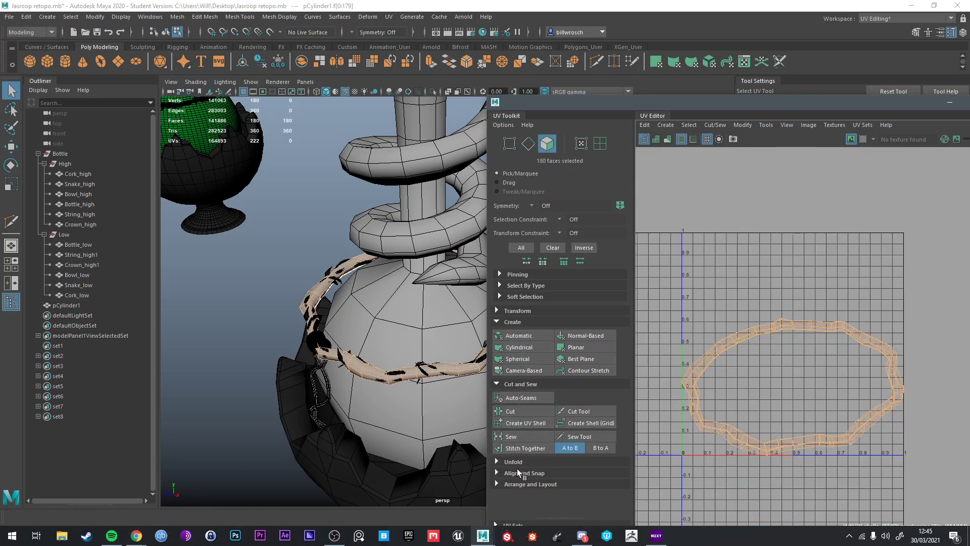
pyautogui.click(502, 462)
pyautogui.click(514, 486)
pyautogui.scroll(-2, 775, 395)
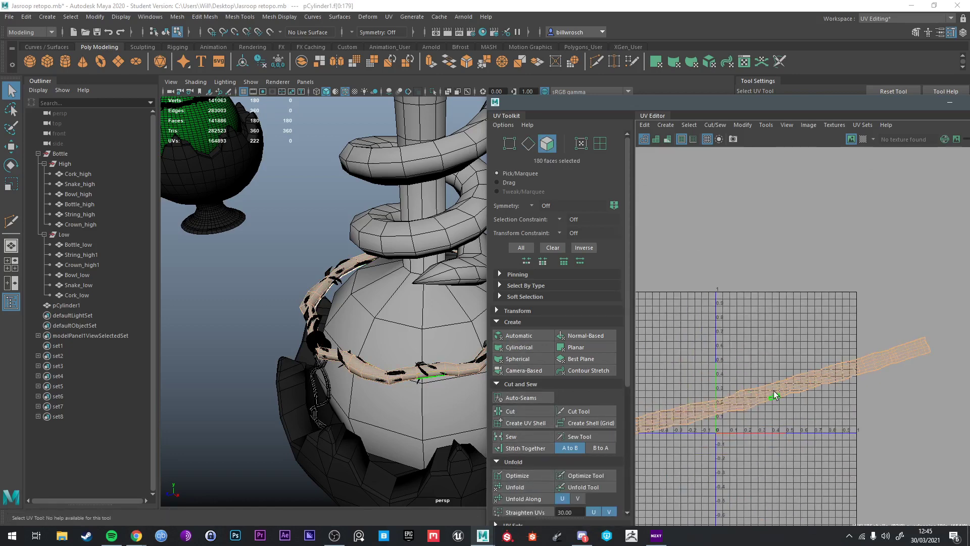
# Step: Cut the unfolded crown strip across two edge loops to divide it into three shorter UV pieces
pyautogui.scroll(2, 776, 395)
pyautogui.moveTo(747, 356); pyautogui.dragTo(672, 389, button='right')
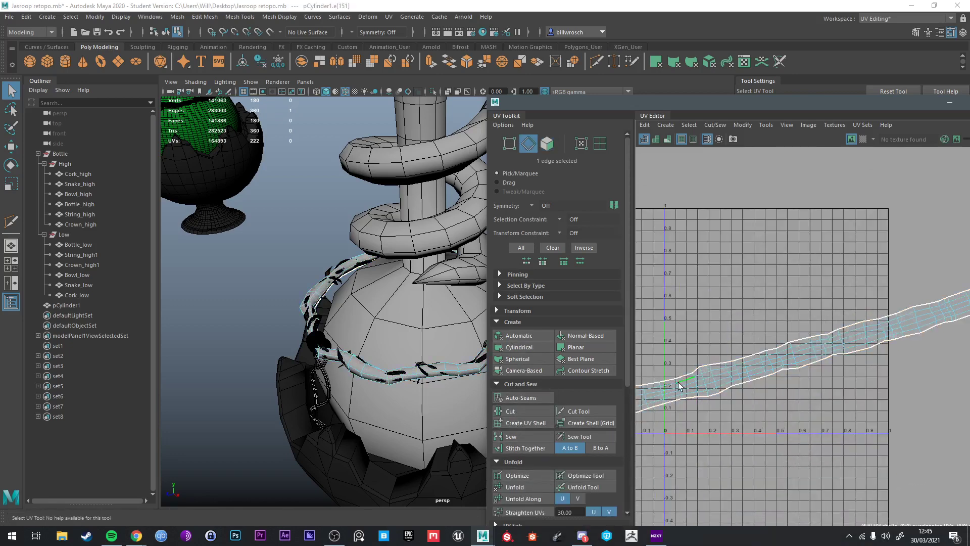
pyautogui.keyDown('shift'); pyautogui.click(879, 323); pyautogui.keyUp('shift')
pyautogui.scroll(-2, 809, 360)
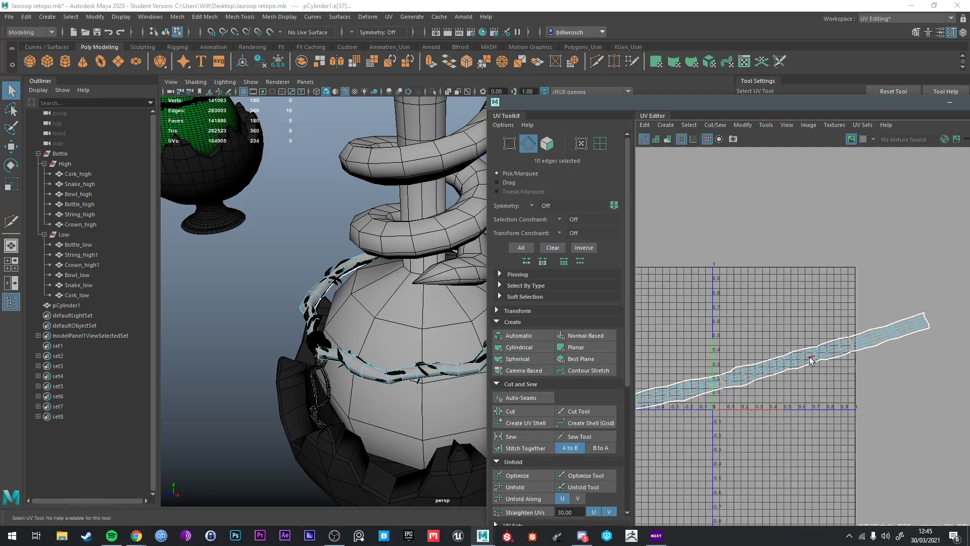
# Step: Select all faces of the crown ring, orient its UV shells to the axes and lay them out in the UV tile
pyautogui.scroll(-2, 803, 356)
pyautogui.moveTo(762, 347); pyautogui.dragTo(767, 378, button='right')
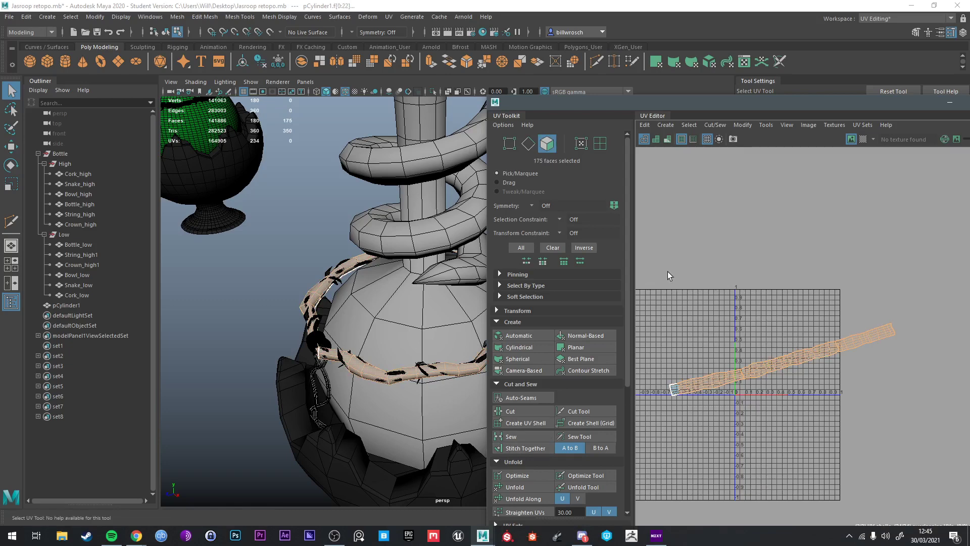
pyautogui.moveTo(668, 275); pyautogui.dragTo(899, 470)
pyautogui.scroll(-4, 520, 474)
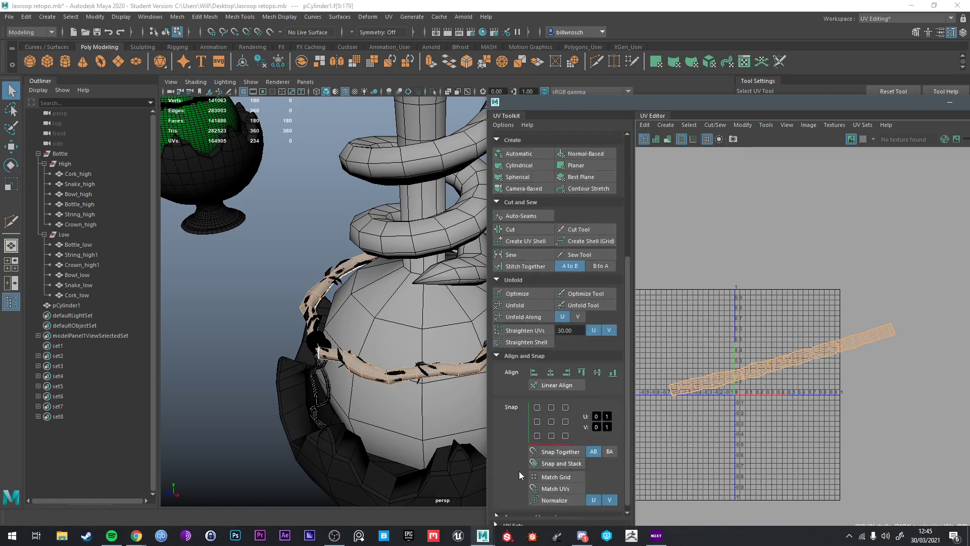
pyautogui.scroll(-1, 520, 478)
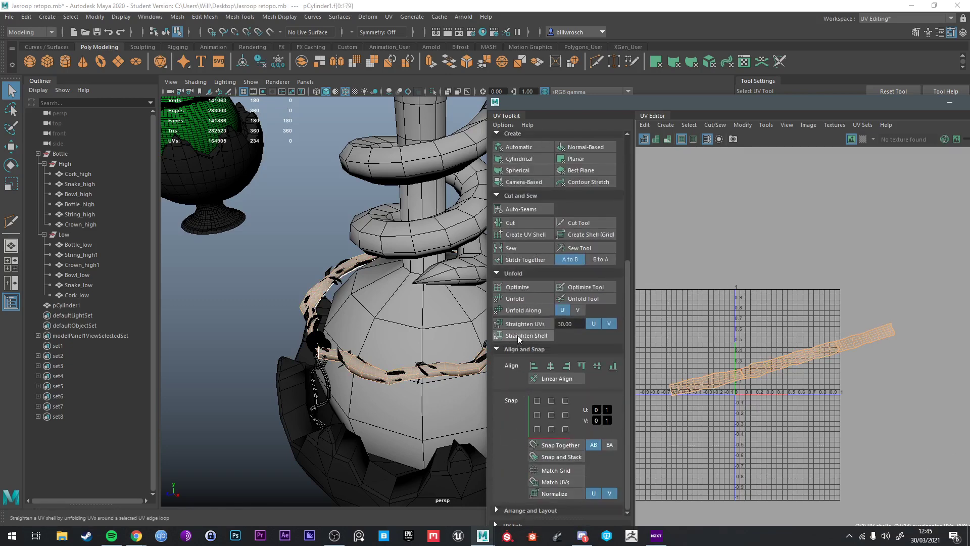
pyautogui.click(504, 510)
pyautogui.click(515, 444)
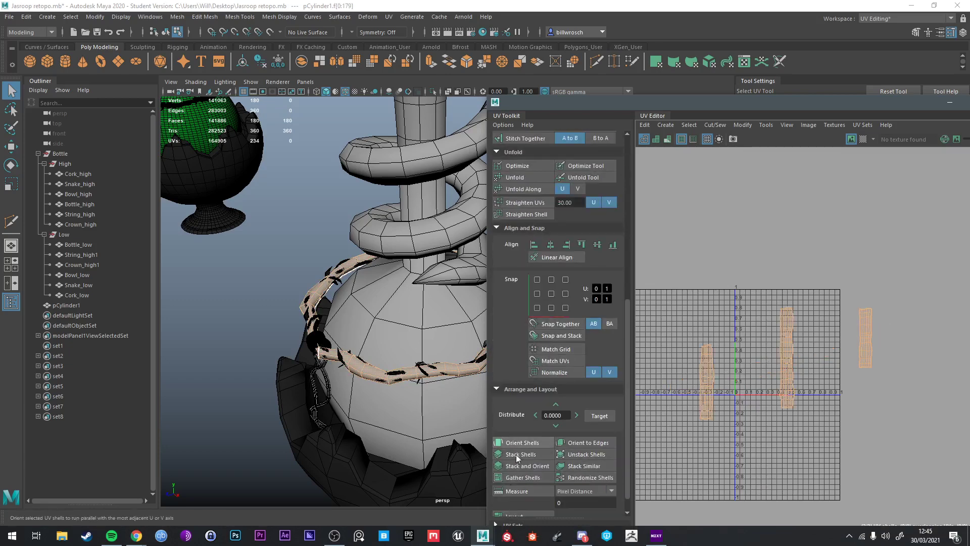
pyautogui.click(516, 501)
pyautogui.scroll(3, 769, 351)
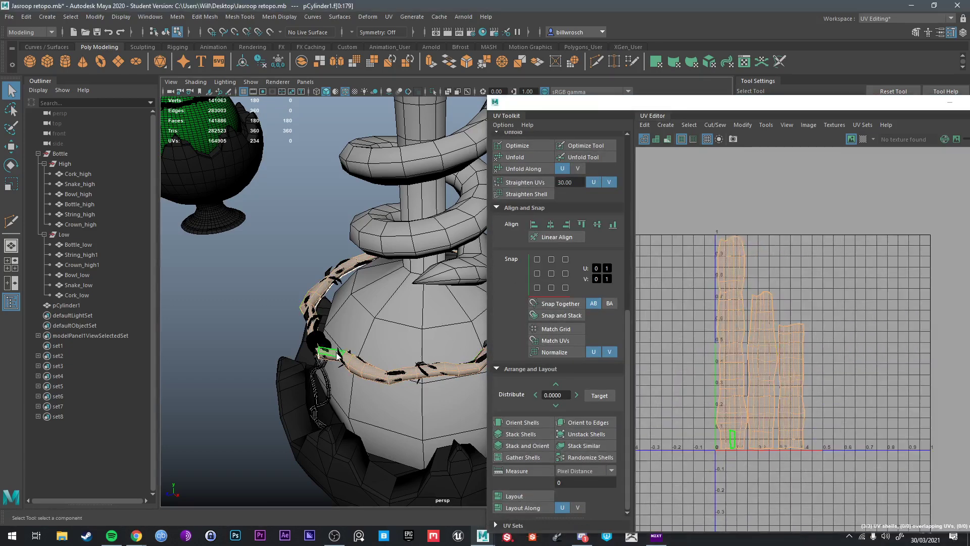
# Step: Return the crown ring to object selection and minimize the UV editing window
pyautogui.moveTo(335, 351); pyautogui.dragTo(371, 245, button='right')
pyautogui.scroll(-5, 395, 322)
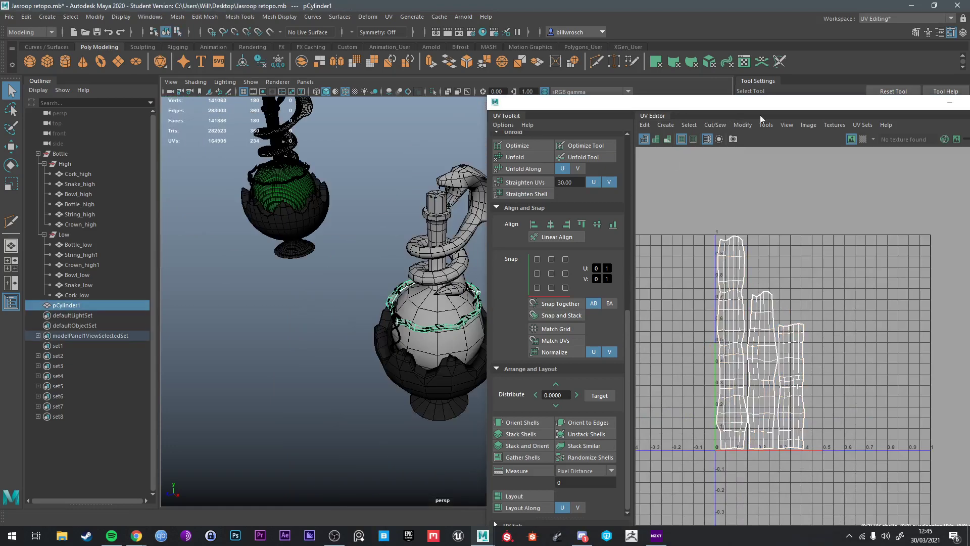
pyautogui.click(949, 101)
pyautogui.keyDown('alt'); pyautogui.moveTo(586, 338); pyautogui.dragTo(453, 335); pyautogui.keyUp('alt')
pyautogui.scroll(5, 453, 335)
# Step: Export the selected crown ring to the Desktop as an FBX file named JasCrownTest
pyautogui.click(9, 17)
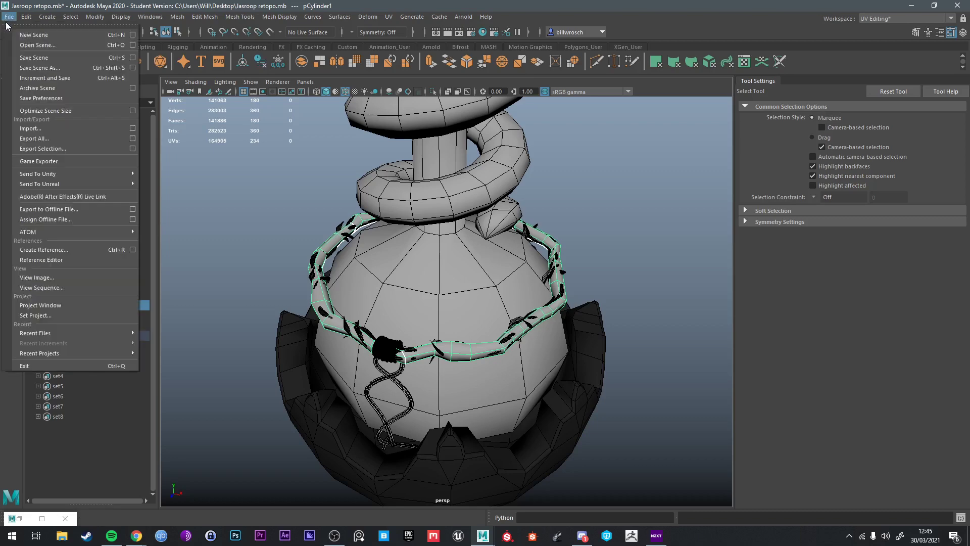
pyautogui.moveTo(57, 184)
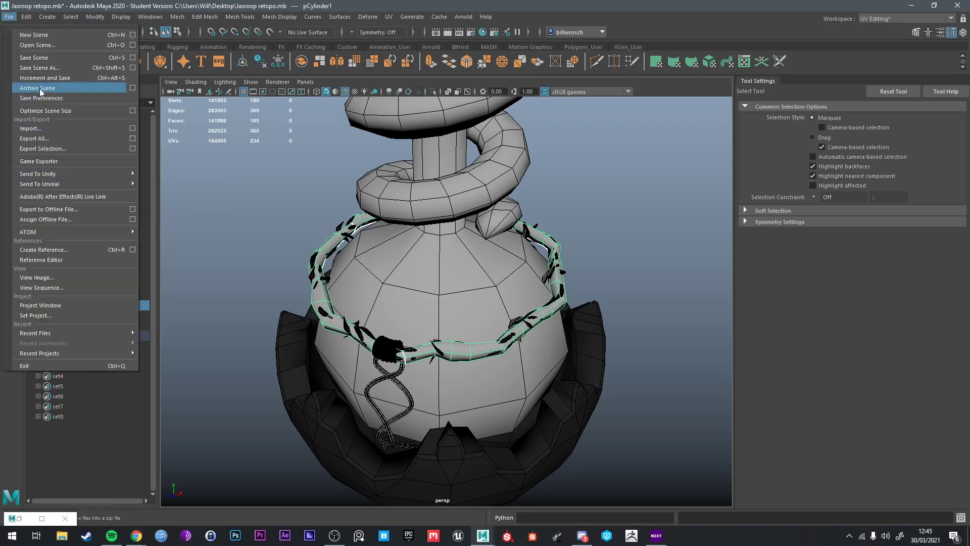
pyautogui.click(66, 150)
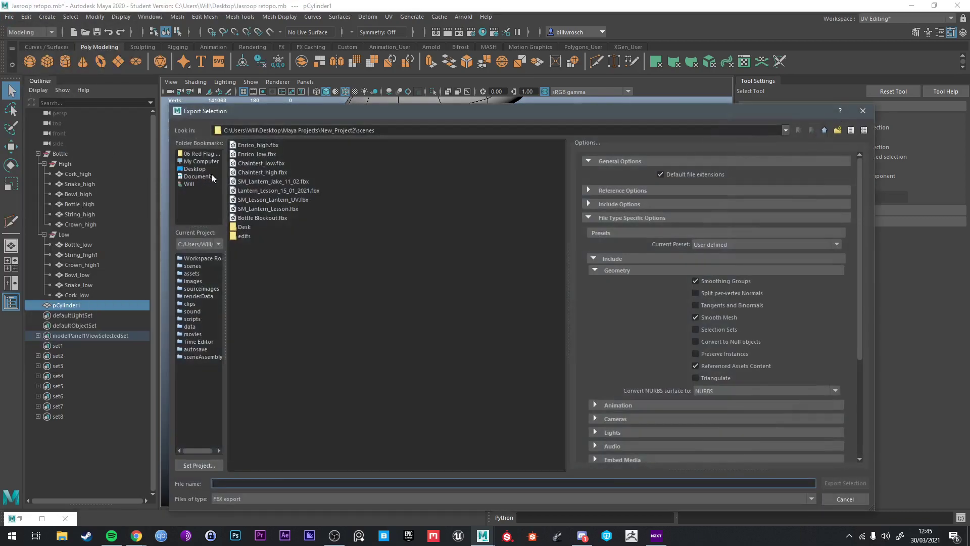
pyautogui.click(194, 169)
pyautogui.click(258, 481)
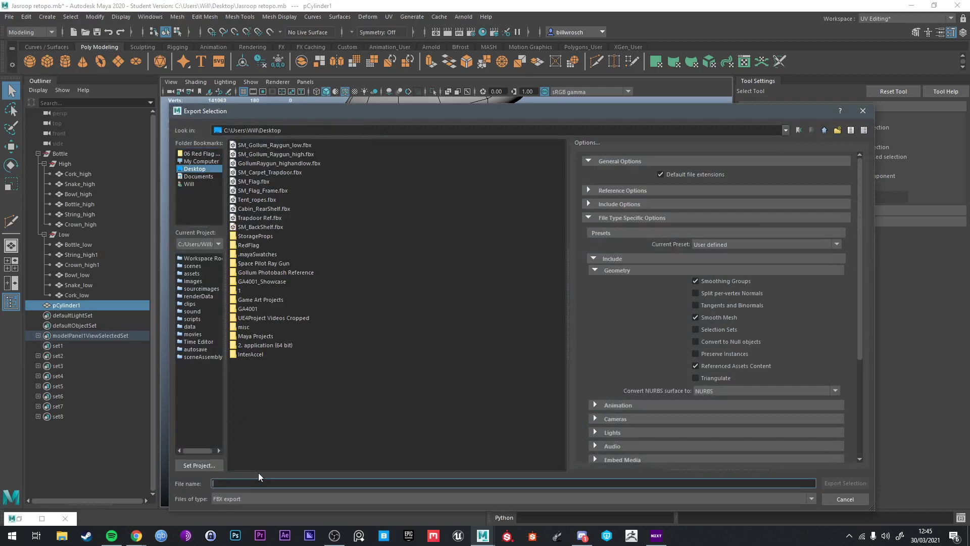
pyautogui.write('JasTest')
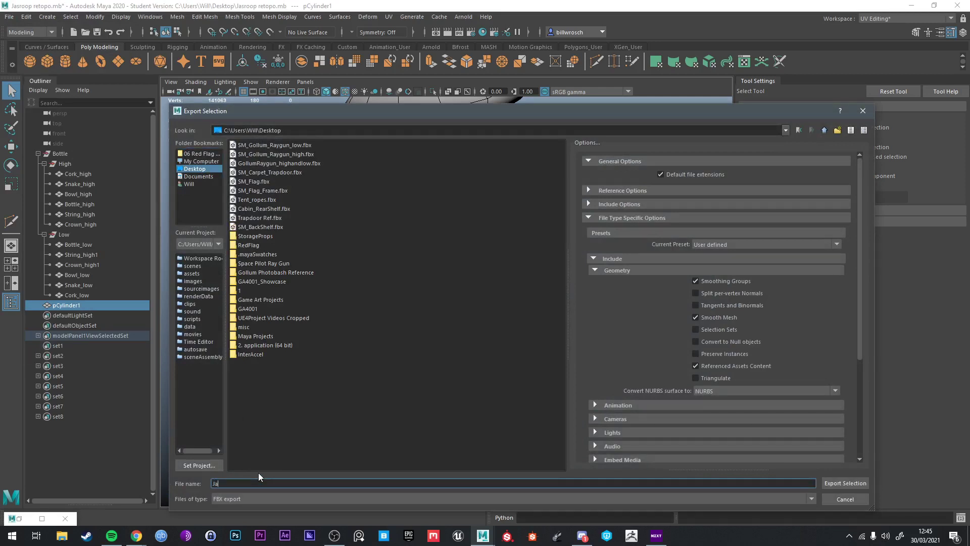
pyautogui.press('BackSpace')
pyautogui.press('BackSpace')
pyautogui.press('BackSpace')
pyautogui.press('BackSpace')
pyautogui.write('as')
pyautogui.press('BackSpace')
pyautogui.press('BackSpace')
pyautogui.write('sCro')
pyautogui.press('Return')
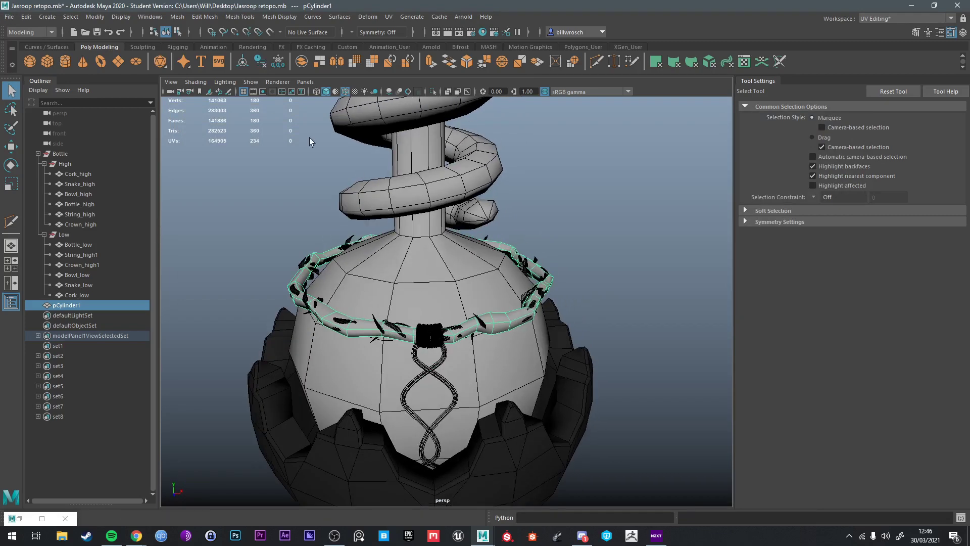
# Step: Select the dense crown mesh Crown_high1, export it to the Desktop as JasCrownTest_high.fbx, and dismiss the export warnings
pyautogui.click(481, 323)
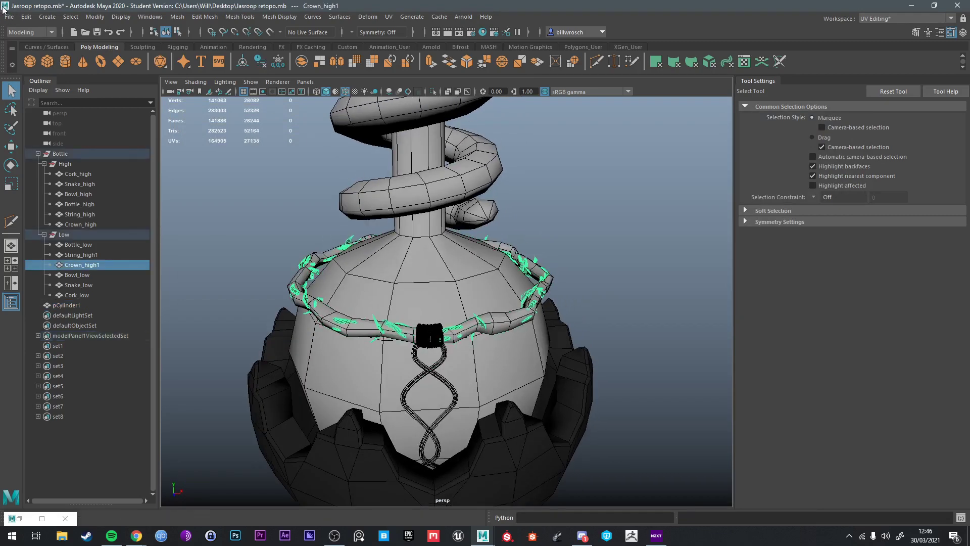
pyautogui.click(10, 17)
pyautogui.click(68, 145)
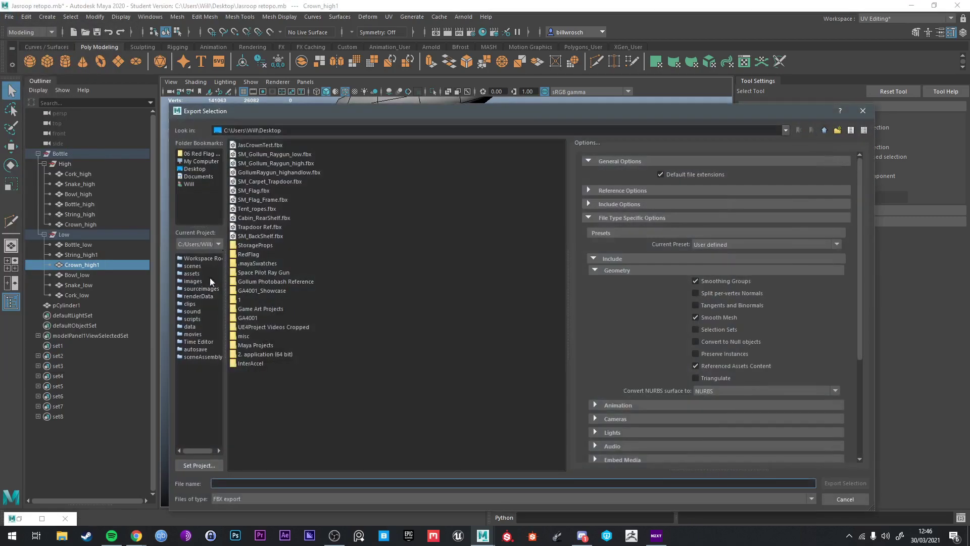
pyautogui.click(258, 145)
pyautogui.click(239, 483)
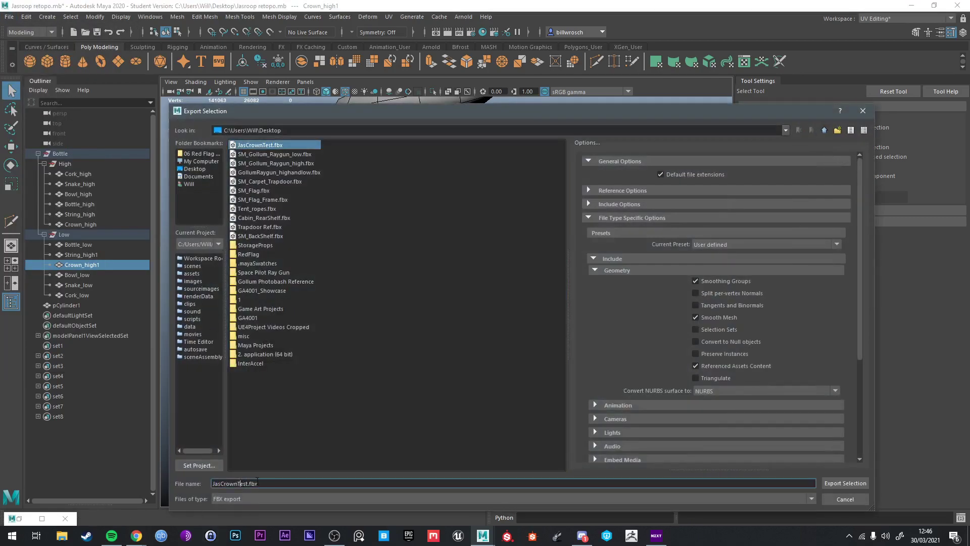
pyautogui.write('_')
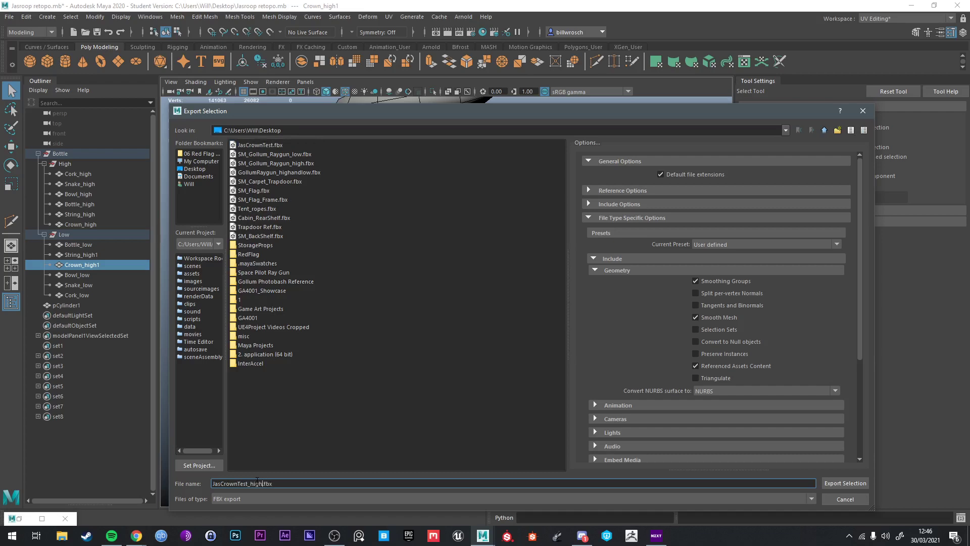
pyautogui.write('high')
pyautogui.press('Return')
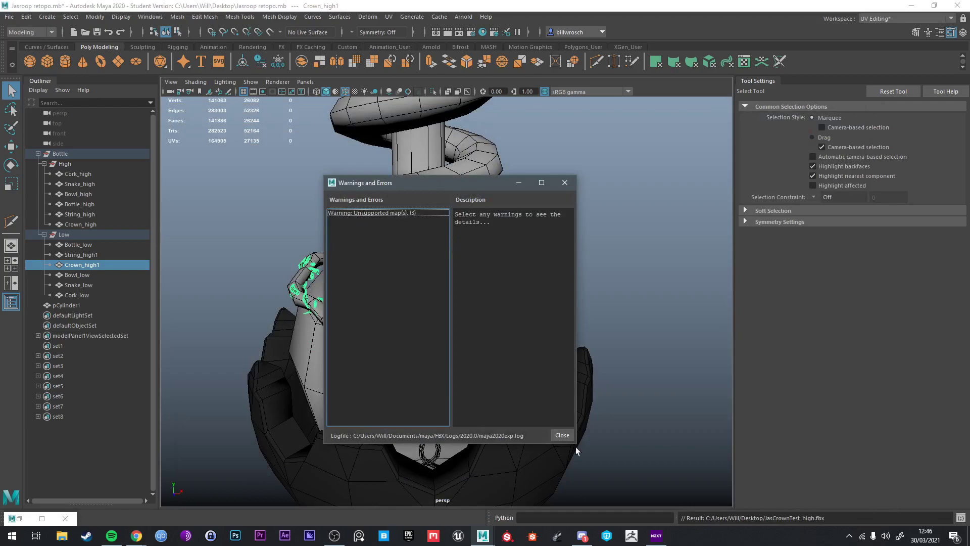
pyautogui.click(562, 434)
# Step: Examine how the crown ring fits the dense crown's thorns and string wrap from the front and side
pyautogui.keyDown('alt'); pyautogui.moveTo(563, 433); pyautogui.dragTo(505, 389); pyautogui.keyUp('alt')
pyautogui.scroll(6, 493, 387)
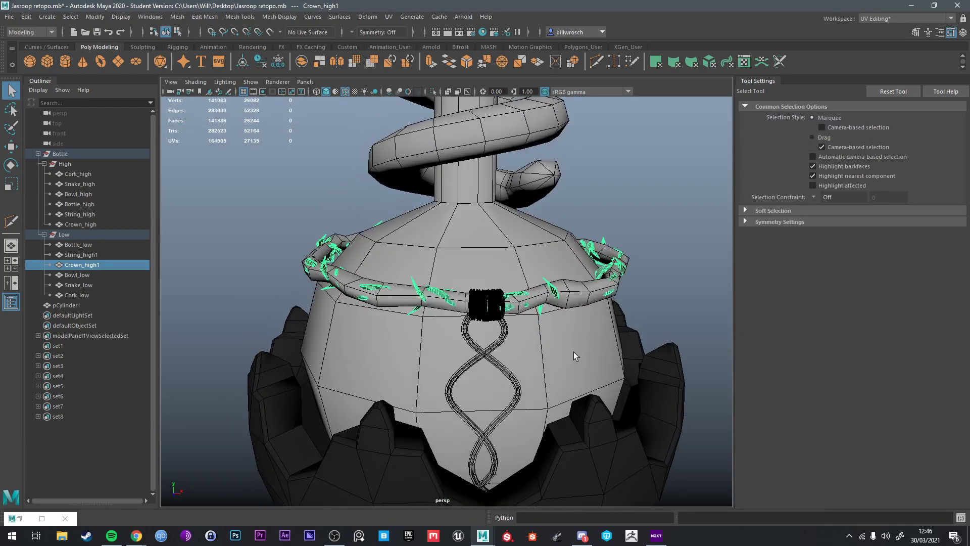
pyautogui.keyDown('alt'); pyautogui.moveTo(574, 351); pyautogui.dragTo(537, 344); pyautogui.keyUp('alt')
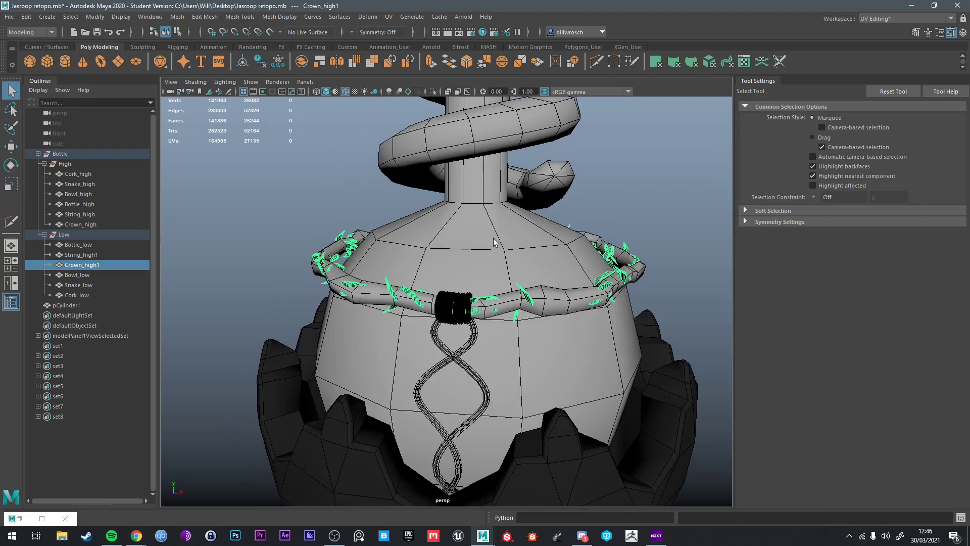
pyautogui.keyDown('alt'); pyautogui.moveTo(502, 247); pyautogui.dragTo(596, 289, button='right'); pyautogui.keyUp('alt')
pyautogui.keyDown('alt'); pyautogui.moveTo(595, 289); pyautogui.dragTo(524, 273, button='middle'); pyautogui.keyUp('alt')
pyautogui.keyDown('alt'); pyautogui.moveTo(523, 273); pyautogui.dragTo(539, 282); pyautogui.keyUp('alt')
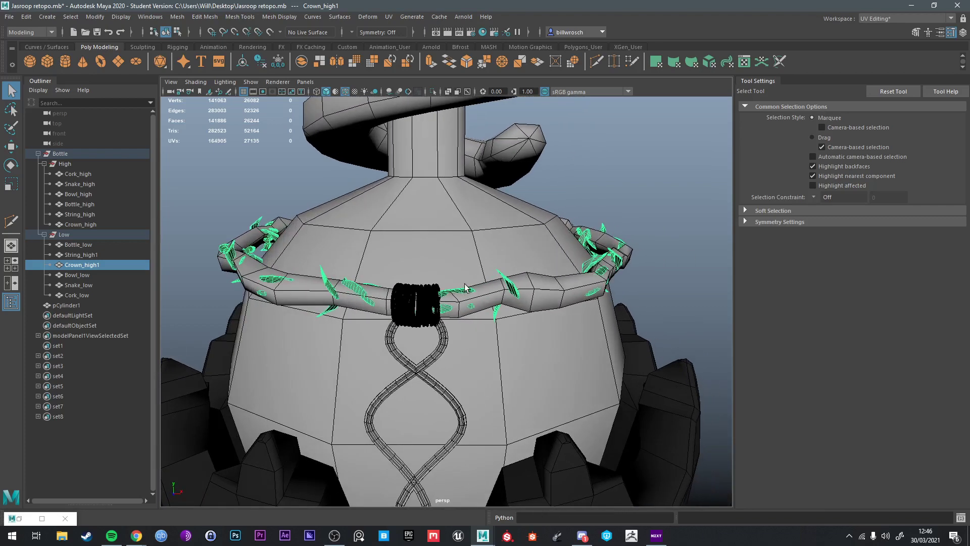
pyautogui.scroll(3, 283, 278)
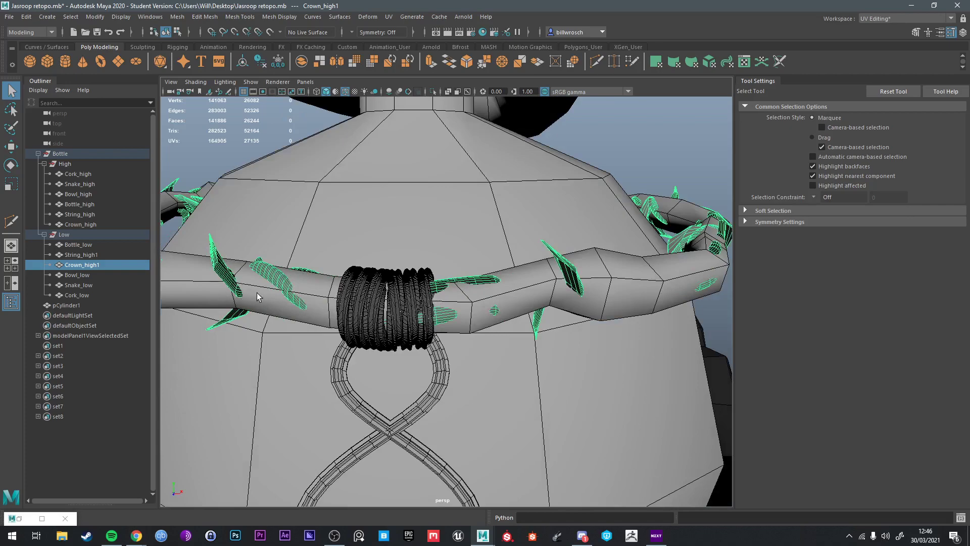
pyautogui.scroll(-2, 311, 317)
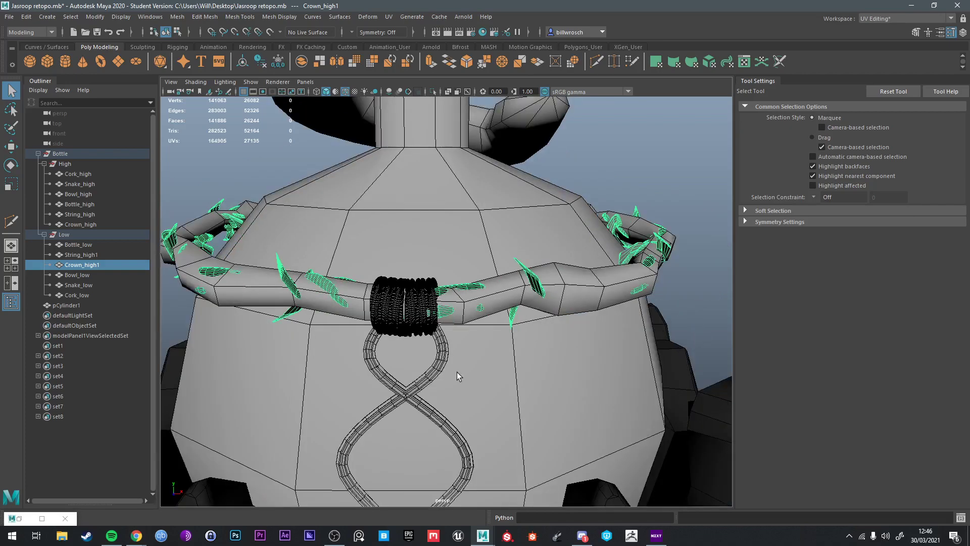
pyautogui.keyDown('alt'); pyautogui.moveTo(416, 358); pyautogui.dragTo(515, 368); pyautogui.keyUp('alt')
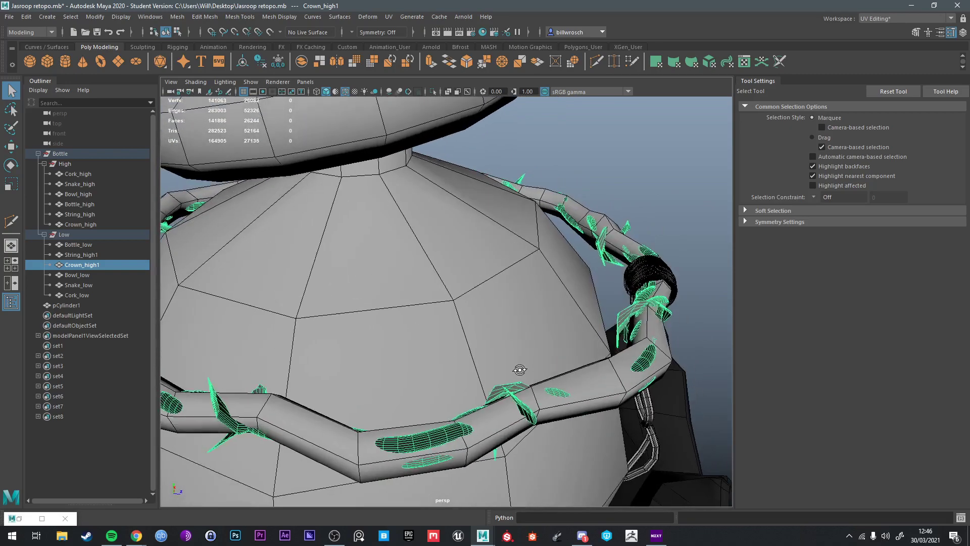
pyautogui.keyDown('alt'); pyautogui.moveTo(516, 368); pyautogui.dragTo(582, 380, button='middle'); pyautogui.keyUp('alt')
pyautogui.keyDown('alt'); pyautogui.moveTo(583, 380); pyautogui.dragTo(520, 411); pyautogui.keyUp('alt')
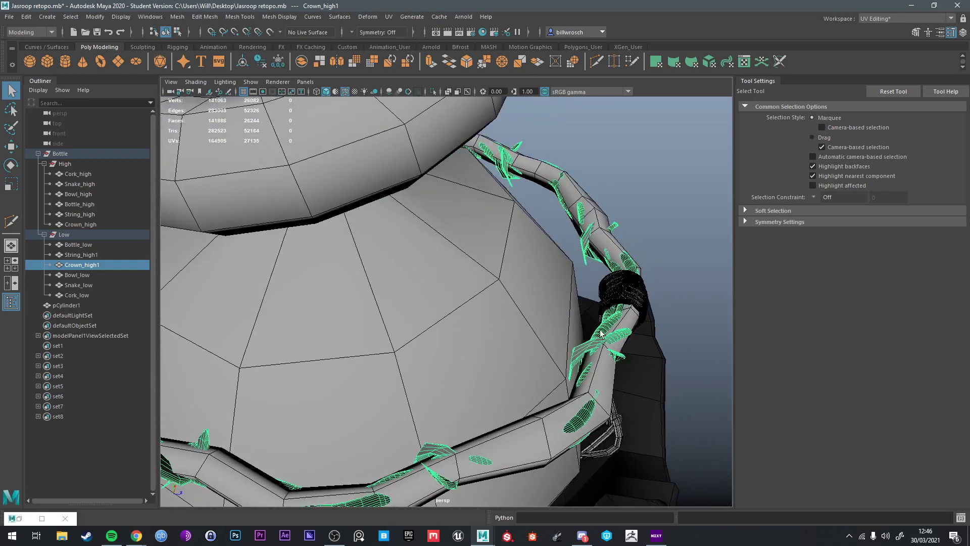
pyautogui.keyDown('alt'); pyautogui.moveTo(601, 333); pyautogui.dragTo(557, 271); pyautogui.keyUp('alt')
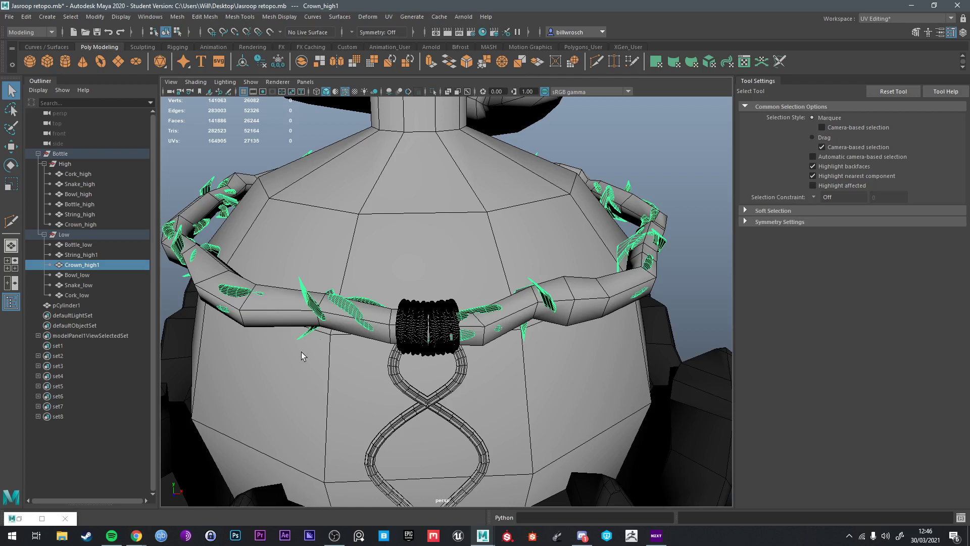
# Step: Switch to Substance Painter, decline the version update and close the welcome window
pyautogui.click(513, 541)
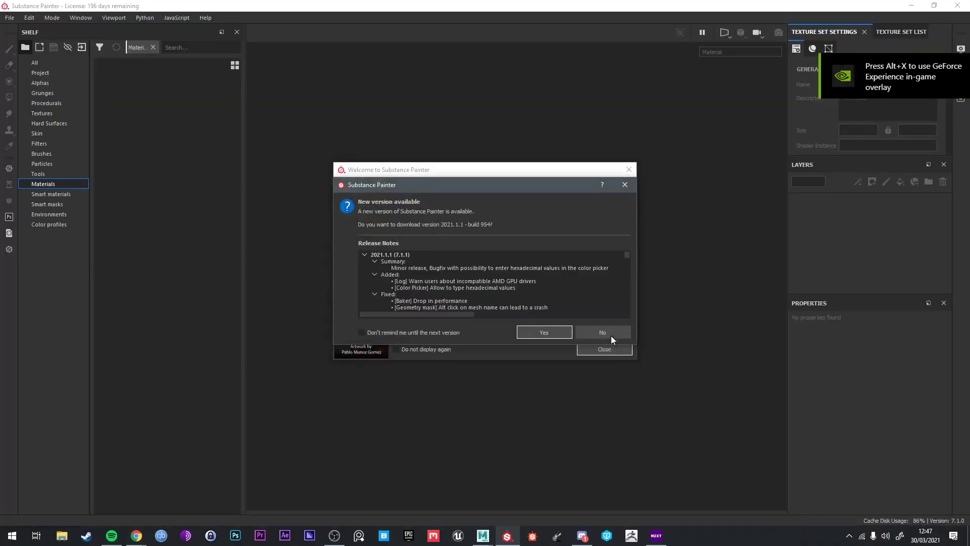
pyautogui.click(608, 334)
pyautogui.click(606, 348)
# Step: Create a new project with the Unreal Engine 4 template, using JasCrownTest.fbx from the Desktop as its mesh
pyautogui.click(9, 17)
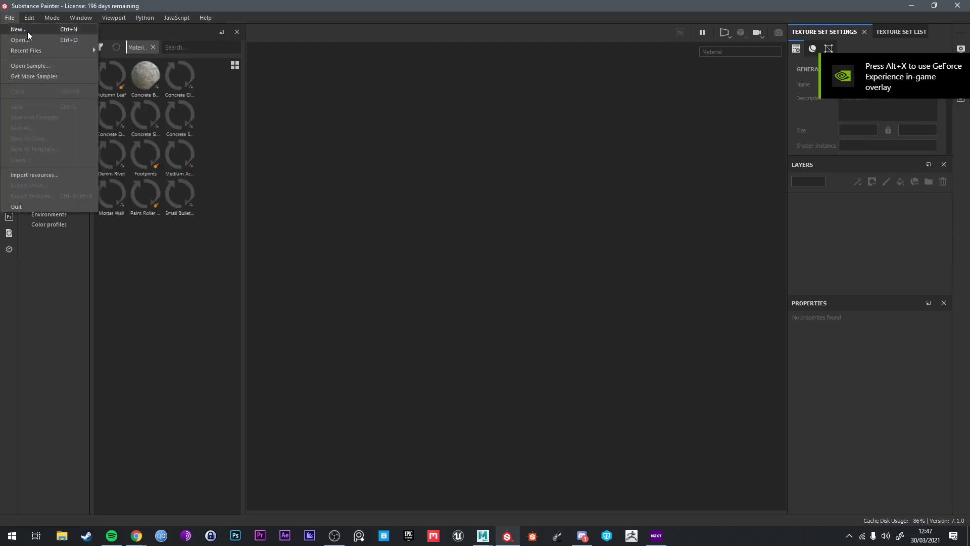
pyautogui.click(27, 31)
pyautogui.click(592, 124)
pyautogui.click(535, 242)
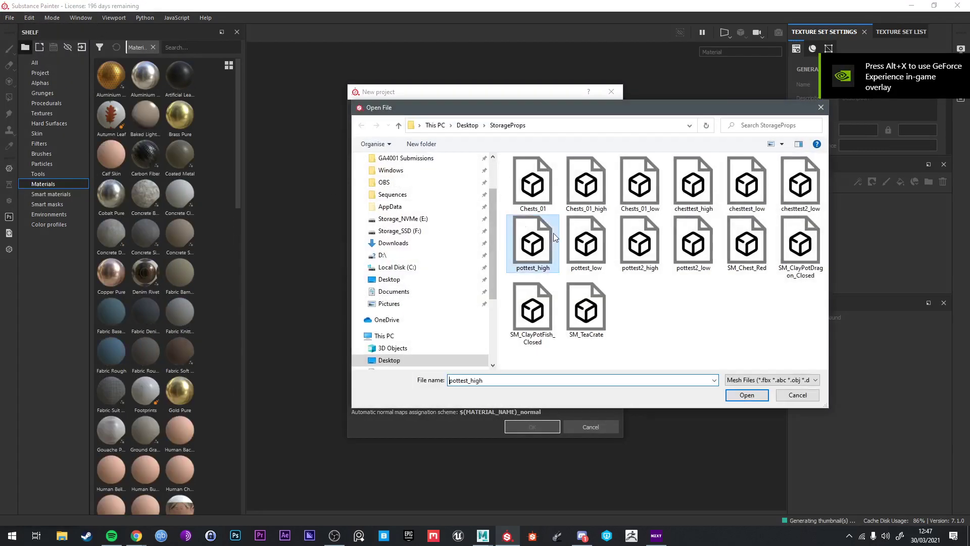
pyautogui.click(390, 360)
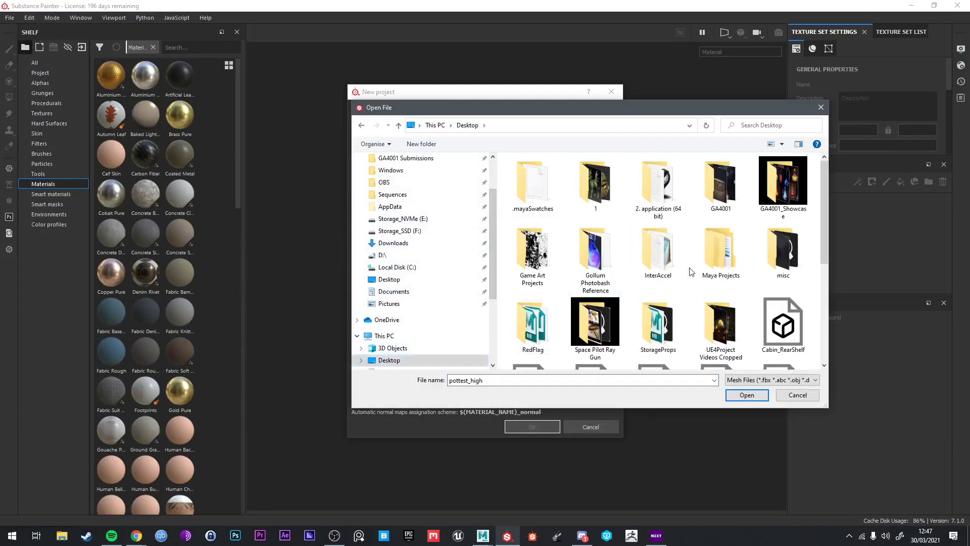
pyautogui.scroll(-3, 657, 283)
pyautogui.click(657, 288)
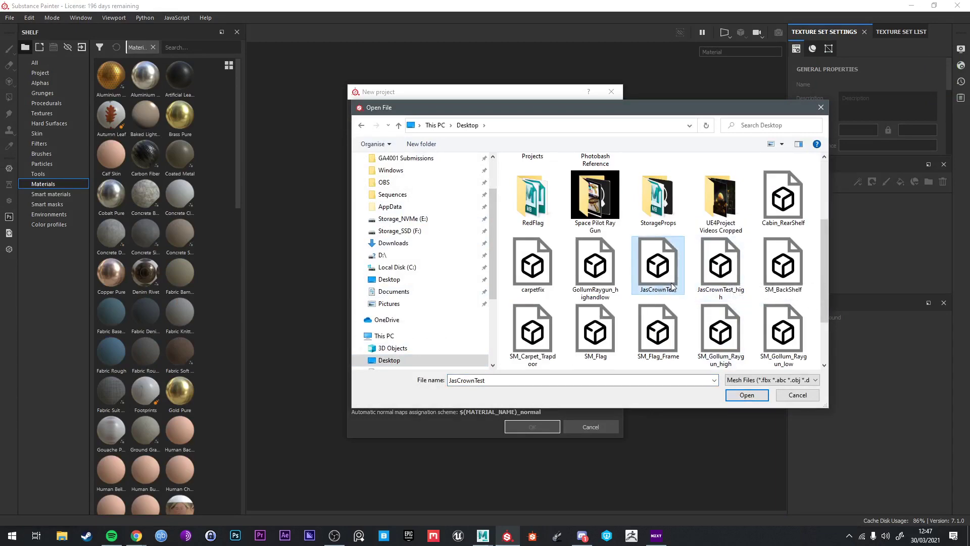
pyautogui.doubleClick(672, 286)
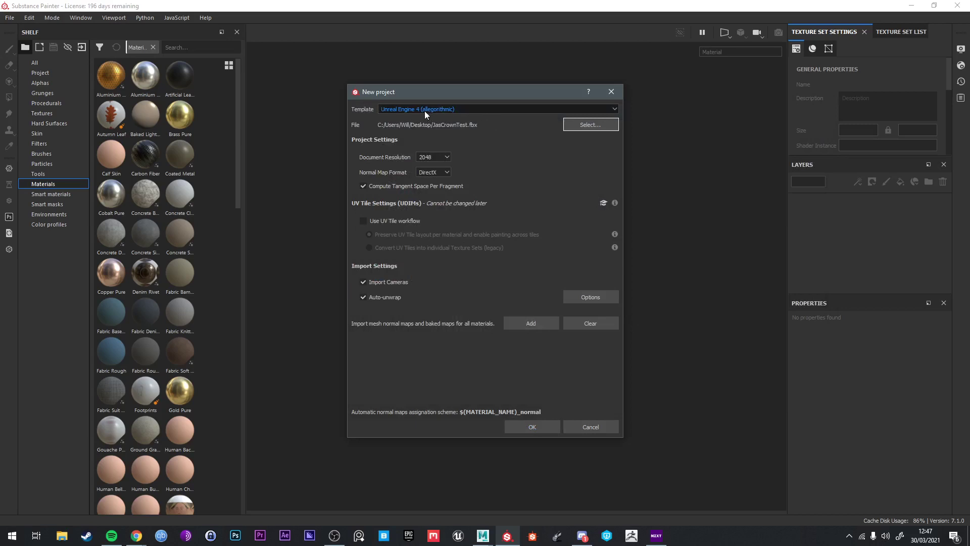
pyautogui.click(519, 427)
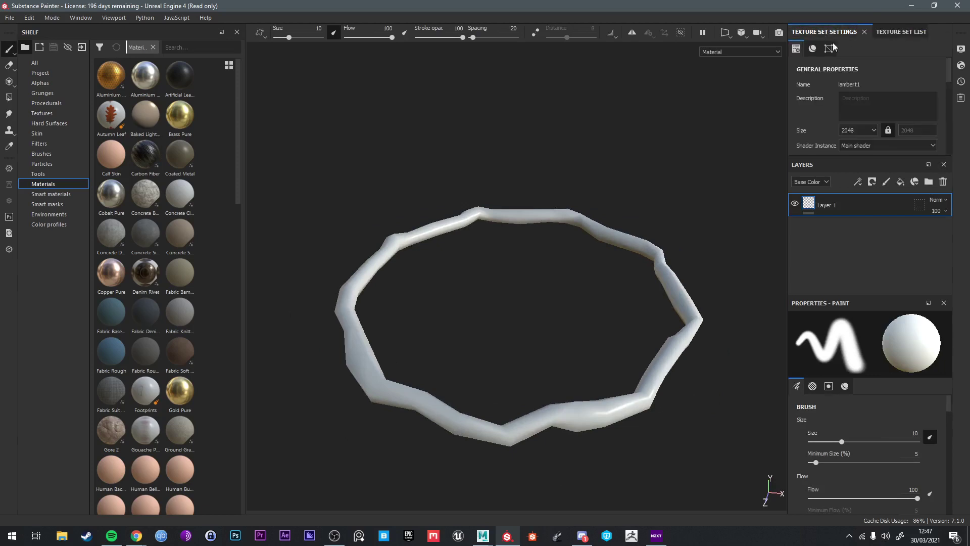
# Step: Set up mesh map baking with a 2048 output size and JasCrownTest_high.fbx from the Desktop as the high definition mesh
pyautogui.scroll(-10, 901, 139)
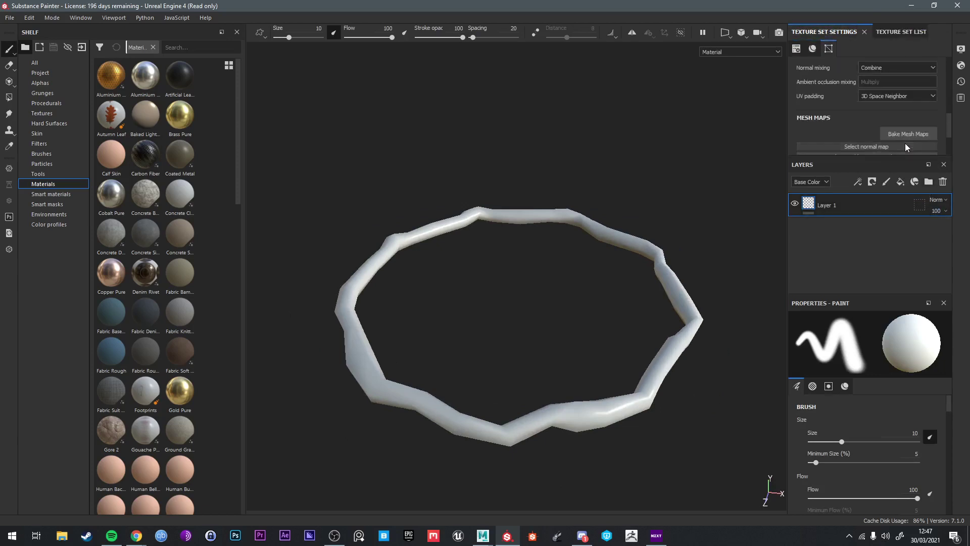
pyautogui.click(907, 133)
pyautogui.click(485, 131)
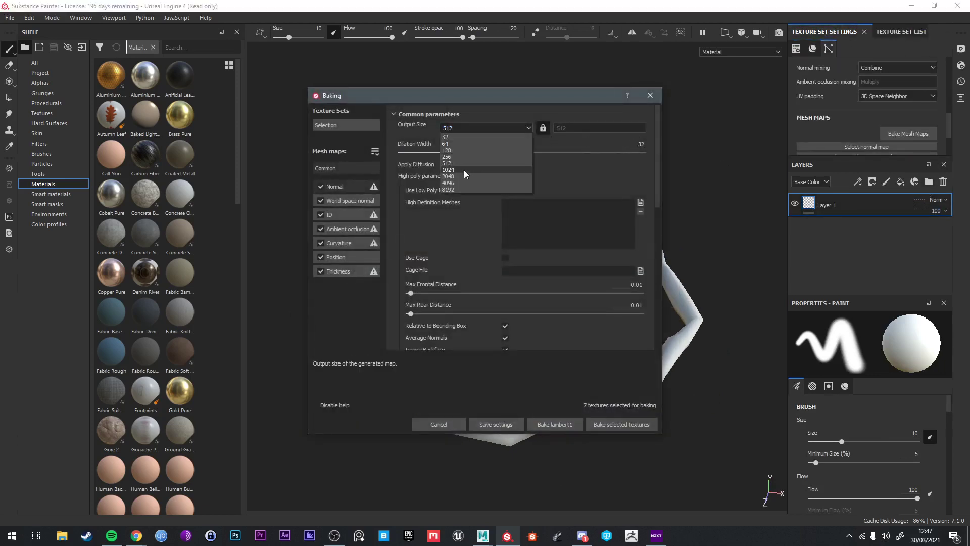
pyautogui.click(489, 184)
pyautogui.click(640, 202)
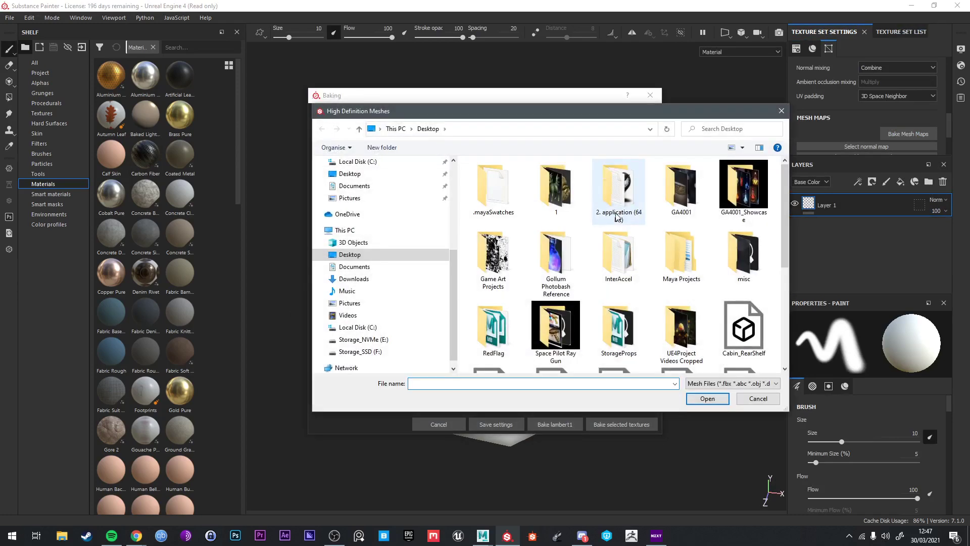
pyautogui.click(541, 268)
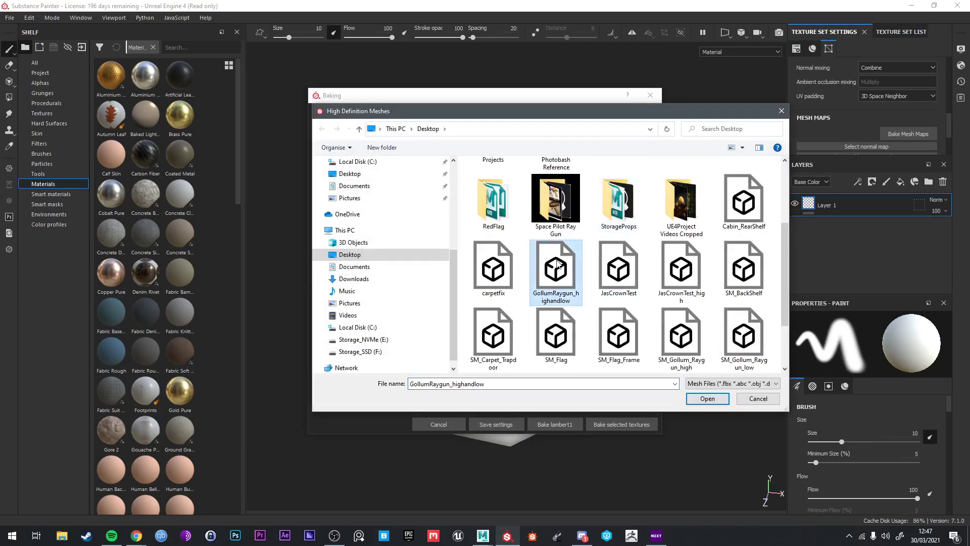
pyautogui.scroll(-1, 557, 264)
pyautogui.click(693, 214)
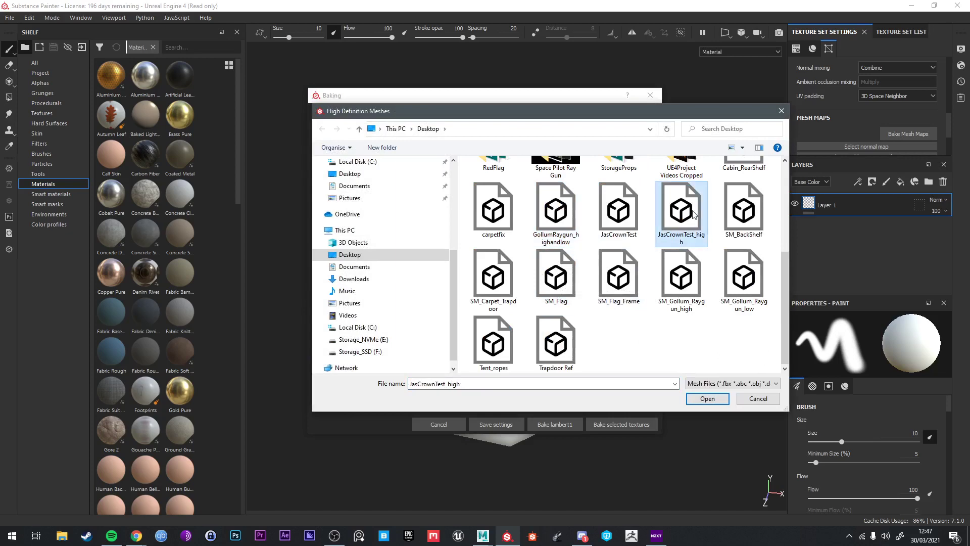
pyautogui.doubleClick(694, 214)
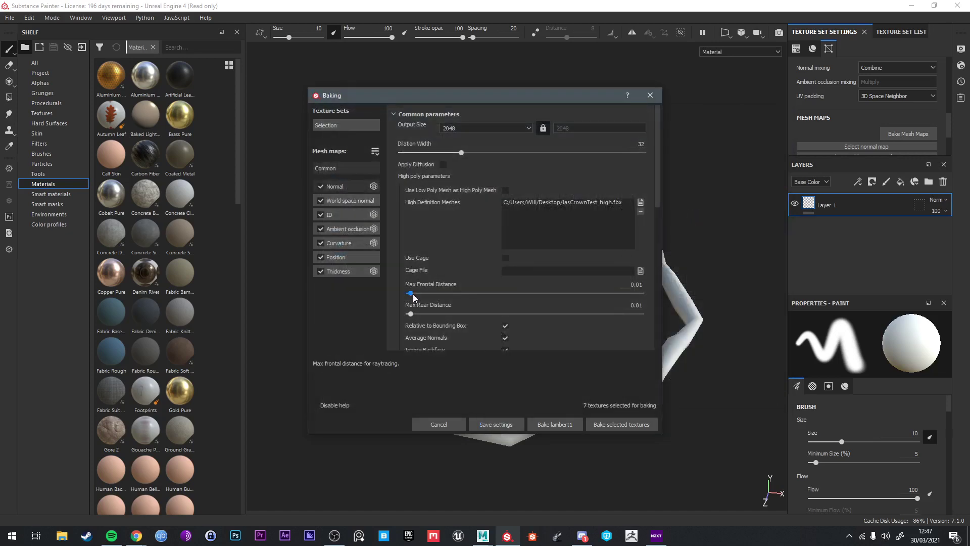
# Step: Bake the selected mesh maps onto the crown ring with the default ray distances and check the surface from a lower angle
pyautogui.scroll(-2, 556, 282)
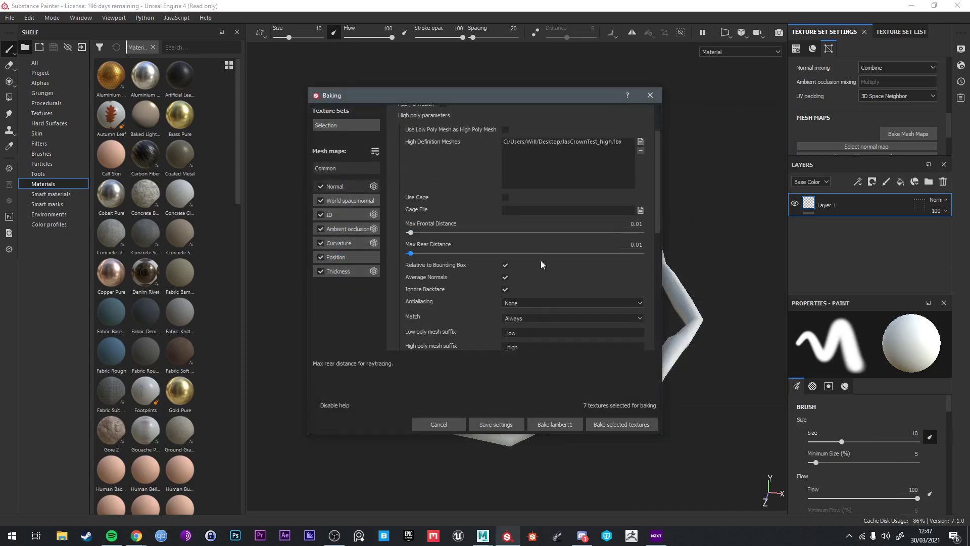
pyautogui.click(633, 426)
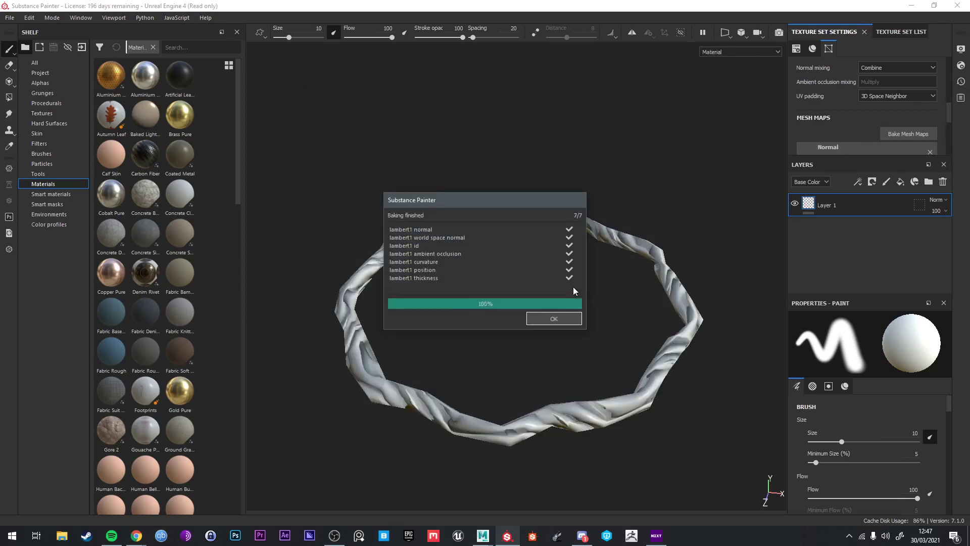
pyautogui.click(556, 319)
pyautogui.keyDown('alt'); pyautogui.moveTo(606, 327); pyautogui.dragTo(544, 272); pyautogui.keyUp('alt')
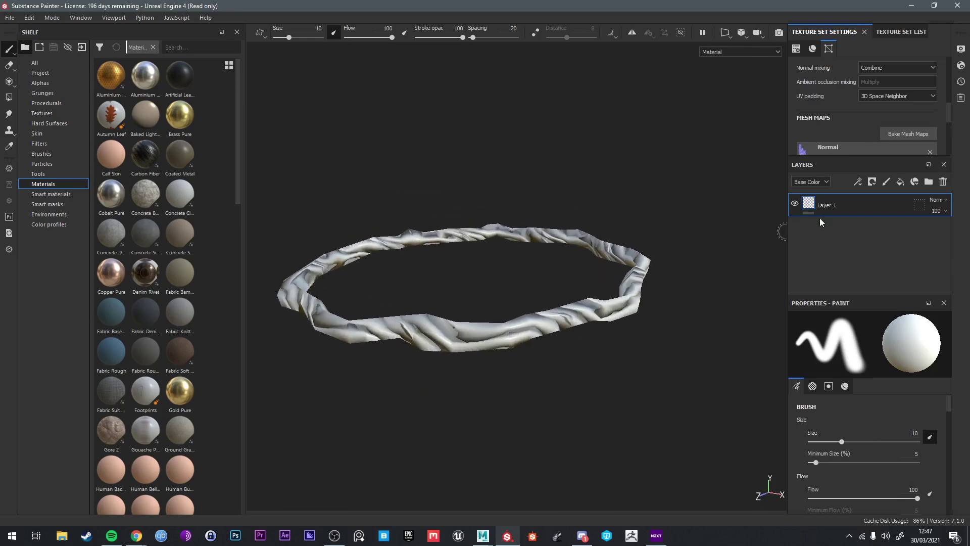
# Step: Set both the max frontal and max rear distance to 0.025 and bake the selected mesh maps again
pyautogui.click(904, 134)
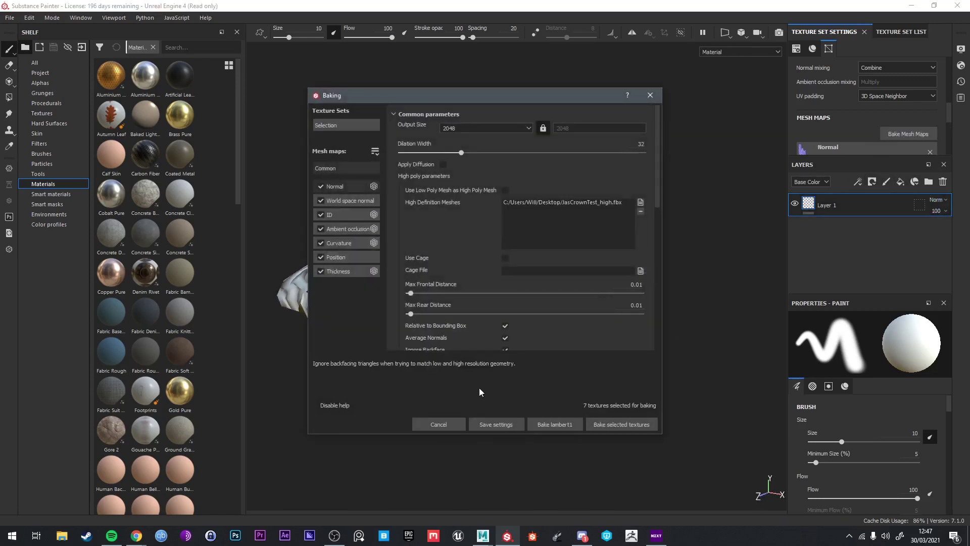
pyautogui.scroll(-2, 455, 283)
pyautogui.moveTo(411, 233); pyautogui.dragTo(412, 254)
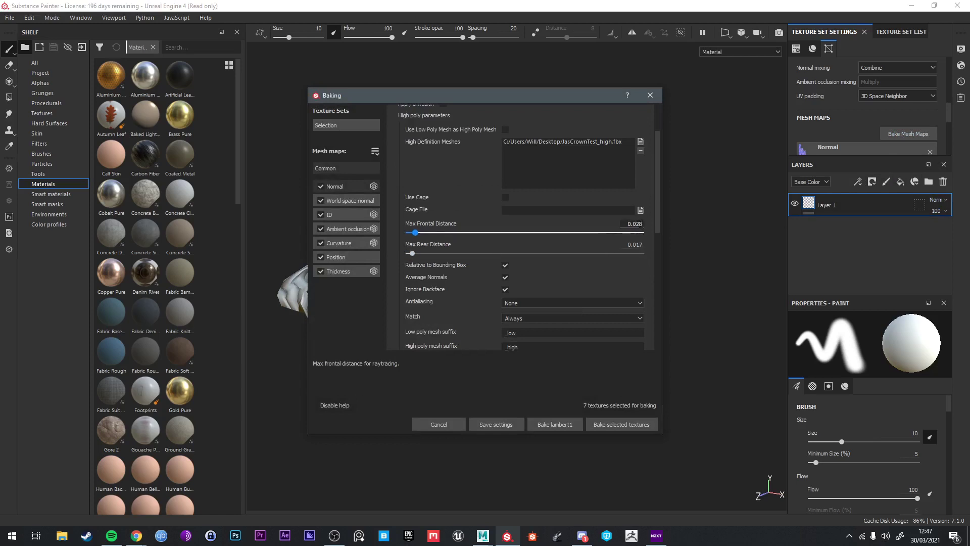
pyautogui.press('BackSpace')
pyautogui.write('5')
pyautogui.press('Return')
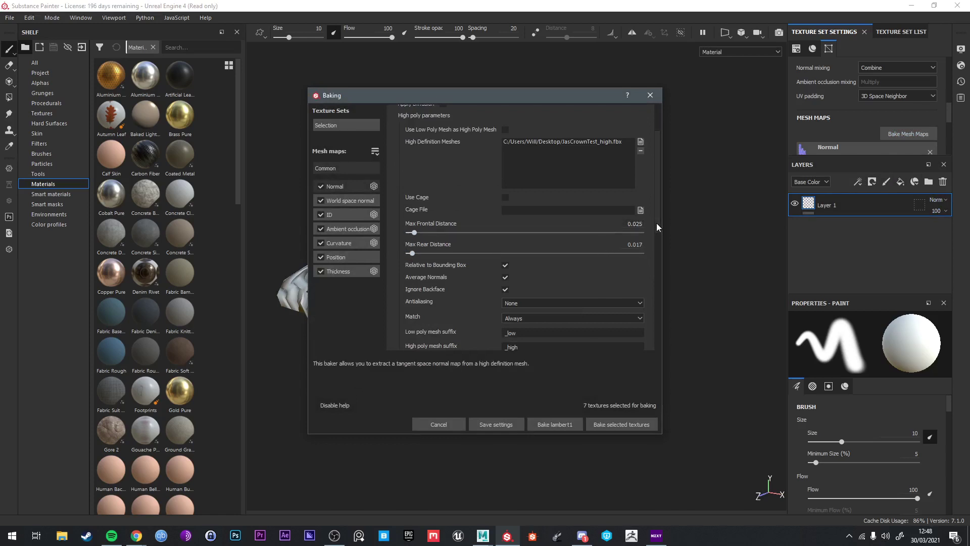
pyautogui.click(631, 223)
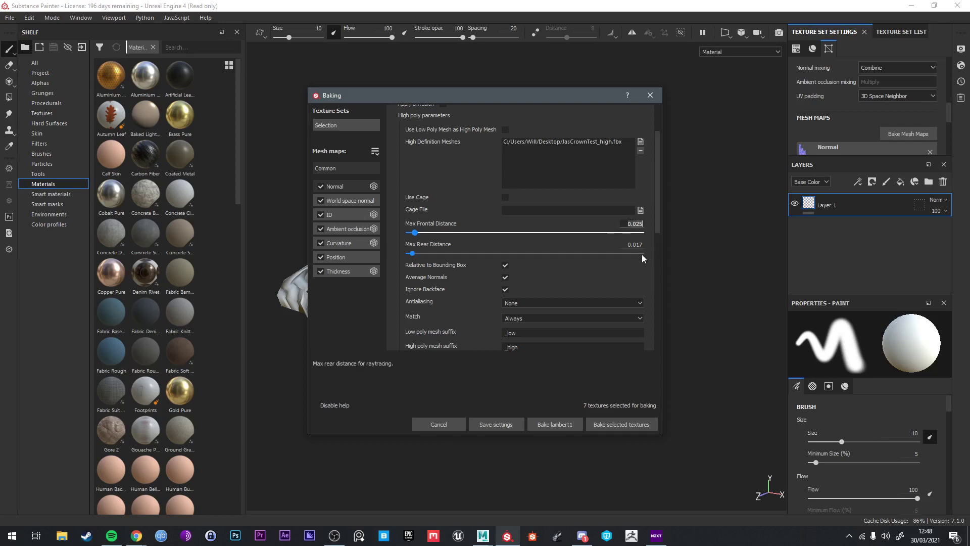
pyautogui.moveTo(642, 245); pyautogui.dragTo(622, 245)
pyautogui.write('0.025')
pyautogui.click(603, 425)
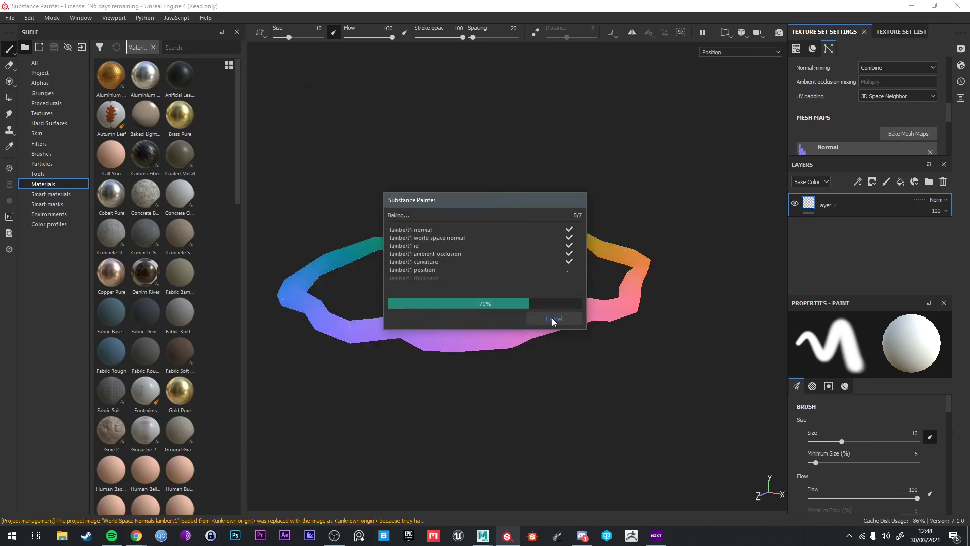
# Step: Examine the rebaked twisted-branch detail on the crown ring up close and from several angles
pyautogui.keyDown('alt'); pyautogui.moveTo(486, 302); pyautogui.dragTo(568, 352); pyautogui.keyUp('alt')
pyautogui.keyDown('alt'); pyautogui.moveTo(567, 352); pyautogui.dragTo(520, 347, button='right'); pyautogui.keyUp('alt')
pyautogui.keyDown('alt'); pyautogui.moveTo(519, 347); pyautogui.dragTo(528, 331, button='middle'); pyautogui.keyUp('alt')
pyautogui.keyDown('alt'); pyautogui.moveTo(528, 331); pyautogui.dragTo(567, 344, button='right'); pyautogui.keyUp('alt')
pyautogui.keyDown('alt'); pyautogui.moveTo(546, 357); pyautogui.dragTo(596, 326); pyautogui.keyUp('alt')
pyautogui.keyDown('alt'); pyautogui.moveTo(596, 326); pyautogui.dragTo(560, 349, button='right'); pyautogui.keyUp('alt')
pyautogui.moveTo(560, 349)
pyautogui.keyDown('alt'); pyautogui.mouseDown()
pyautogui.moveTo(566, 368)
pyautogui.moveTo(548, 364)
pyautogui.mouseUp(); pyautogui.keyUp('alt')
pyautogui.keyDown('shift'); pyautogui.moveTo(544, 354); pyautogui.dragTo(520, 360, button='right'); pyautogui.keyUp('shift')
pyautogui.moveTo(520, 360)
pyautogui.keyDown('alt'); pyautogui.mouseDown()
pyautogui.moveTo(505, 368)
pyautogui.moveTo(480, 308)
pyautogui.moveTo(541, 325)
pyautogui.moveTo(542, 387)
pyautogui.moveTo(549, 369)
pyautogui.moveTo(567, 364)
pyautogui.mouseUp(); pyautogui.keyUp('alt')
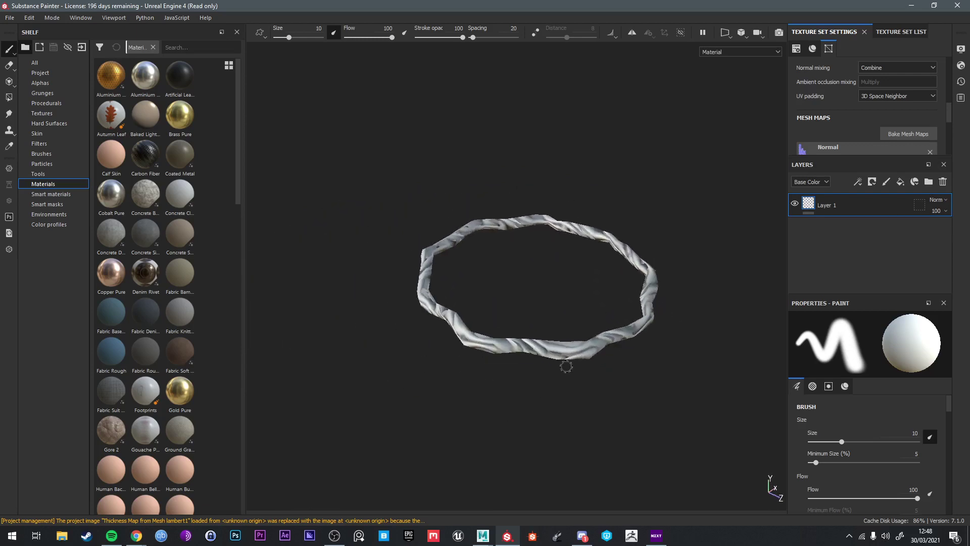
# Step: Search the material shelf for "bronz"
pyautogui.click(184, 47)
pyautogui.write('bronz')
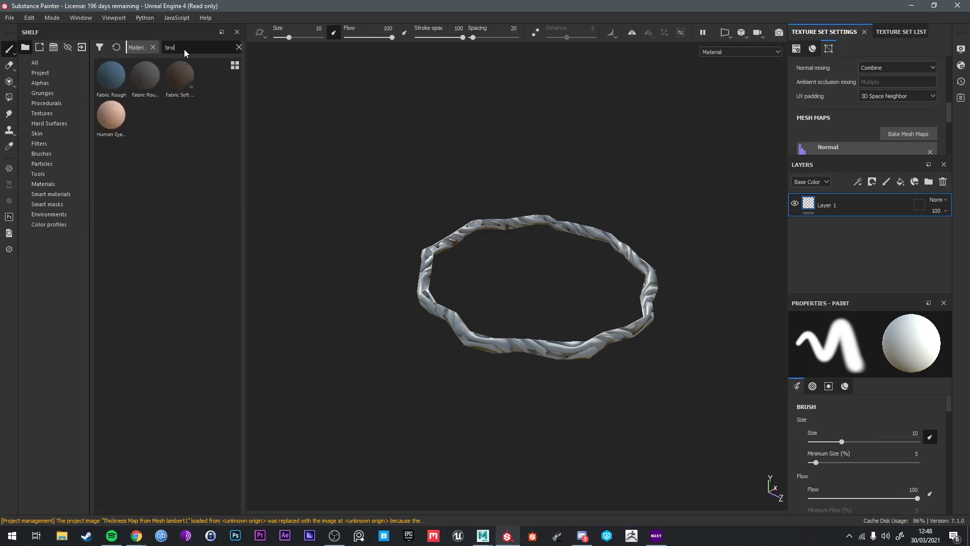
# Step: Search the shelf for "bronz" and apply the Bronze Armor smart material to the ring mesh
pyautogui.click(152, 48)
pyautogui.moveTo(111, 77); pyautogui.dragTo(467, 327)
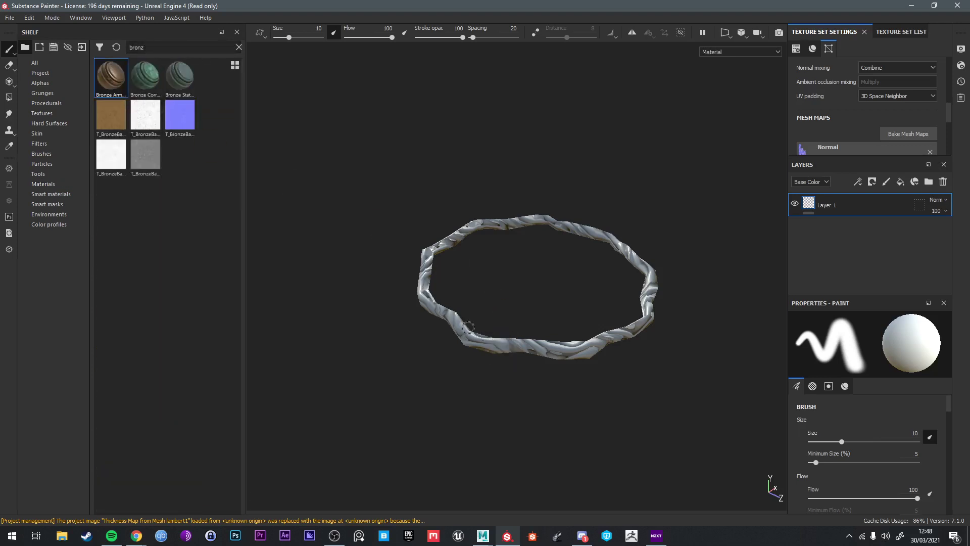
pyautogui.moveTo(111, 95)
pyautogui.mouseDown()
pyautogui.moveTo(455, 317)
pyautogui.moveTo(538, 319)
pyautogui.moveTo(516, 299)
pyautogui.mouseUp()
# Step: Inspect the bronze material on the twisted ring from several angles, both close up and at full view
pyautogui.keyDown('alt'); pyautogui.moveTo(516, 299); pyautogui.dragTo(550, 305, button='right'); pyautogui.keyUp('alt')
pyautogui.keyDown('alt'); pyautogui.moveTo(550, 305); pyautogui.dragTo(514, 301); pyautogui.keyUp('alt')
pyautogui.keyDown('alt'); pyautogui.moveTo(513, 301); pyautogui.dragTo(501, 273, button='middle'); pyautogui.keyUp('alt')
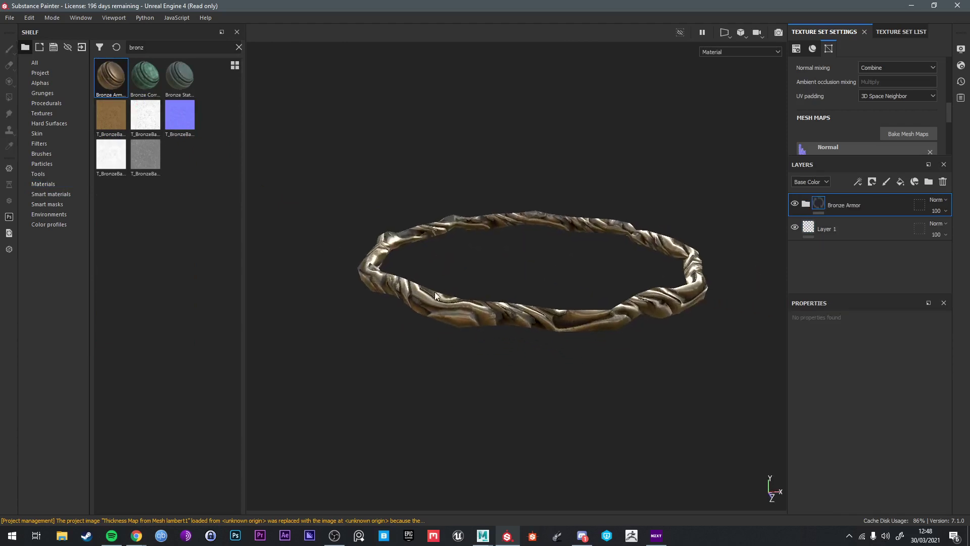
pyautogui.keyDown('alt'); pyautogui.moveTo(500, 273); pyautogui.dragTo(530, 293, button='right'); pyautogui.keyUp('alt')
pyautogui.keyDown('alt'); pyautogui.moveTo(531, 293); pyautogui.dragTo(540, 358); pyautogui.keyUp('alt')
pyautogui.keyDown('alt'); pyautogui.moveTo(540, 358); pyautogui.dragTo(567, 350, button='right'); pyautogui.keyUp('alt')
pyautogui.keyDown('alt'); pyautogui.moveTo(567, 350); pyautogui.dragTo(480, 262); pyautogui.keyUp('alt')
pyautogui.keyDown('alt'); pyautogui.moveTo(480, 262); pyautogui.dragTo(452, 283, button='right'); pyautogui.keyUp('alt')
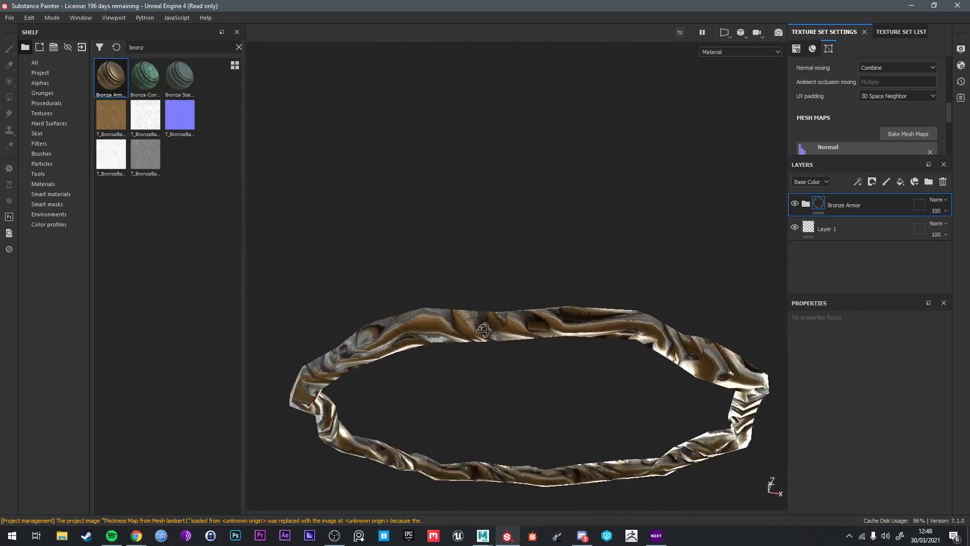
pyautogui.keyDown('alt'); pyautogui.moveTo(452, 282); pyautogui.dragTo(436, 325); pyautogui.keyUp('alt')
pyautogui.keyDown('alt'); pyautogui.moveTo(436, 325); pyautogui.dragTo(442, 319, button='right'); pyautogui.keyUp('alt')
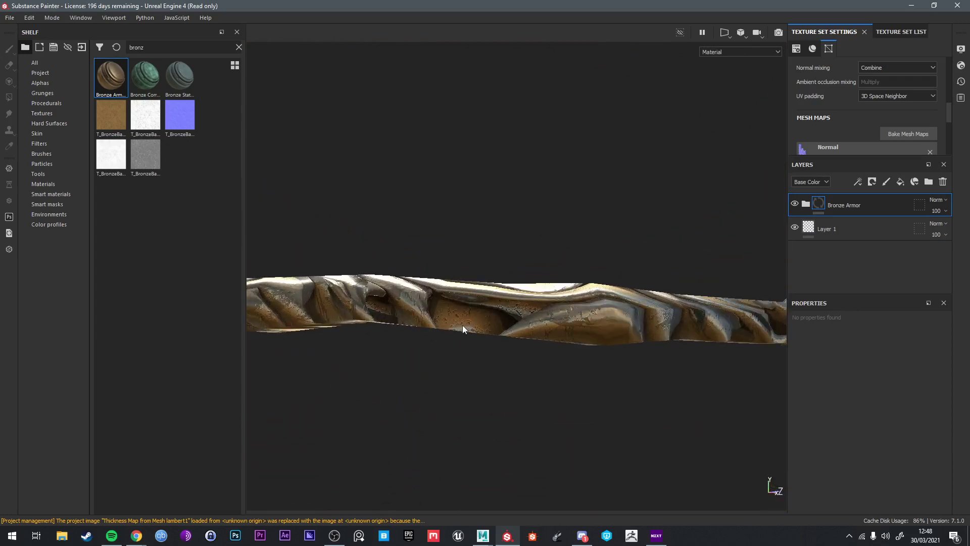
pyautogui.keyDown('alt'); pyautogui.moveTo(382, 315); pyautogui.dragTo(438, 348); pyautogui.keyUp('alt')
pyautogui.keyDown('alt'); pyautogui.moveTo(437, 349); pyautogui.dragTo(505, 349, button='middle'); pyautogui.keyUp('alt')
pyautogui.keyDown('alt'); pyautogui.moveTo(508, 313); pyautogui.dragTo(433, 266); pyautogui.keyUp('alt')
pyautogui.scroll(-4, 433, 266)
pyautogui.scroll(-6, 550, 305)
pyautogui.keyDown('alt'); pyautogui.moveTo(567, 258); pyautogui.dragTo(598, 267); pyautogui.keyUp('alt')
pyautogui.scroll(6, 560, 227)
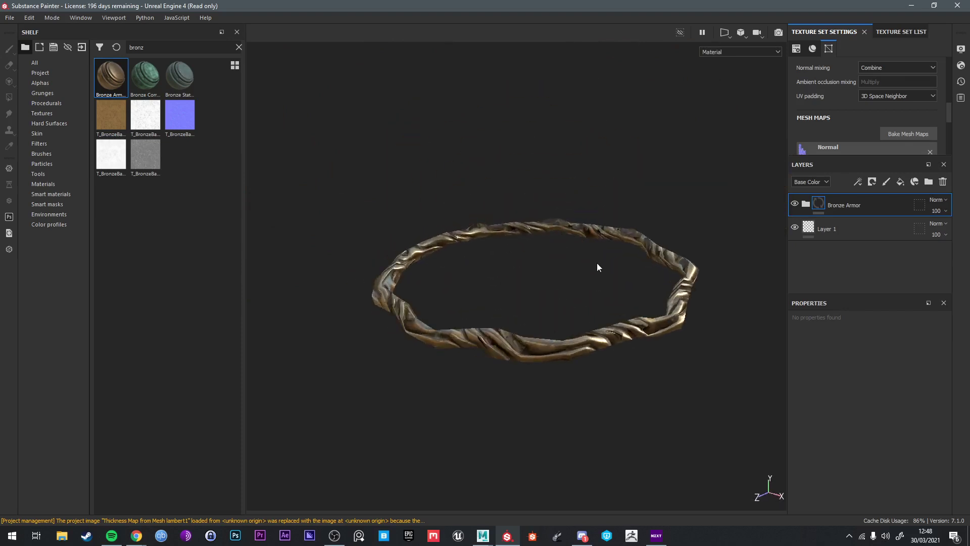
pyautogui.scroll(-3, 598, 267)
pyautogui.keyDown('alt'); pyautogui.moveTo(567, 303); pyautogui.dragTo(553, 334); pyautogui.keyUp('alt')
# Step: Switch to Maya and select one face shell of the Crown_high1 mesh in the Low group
pyautogui.click(912, 7)
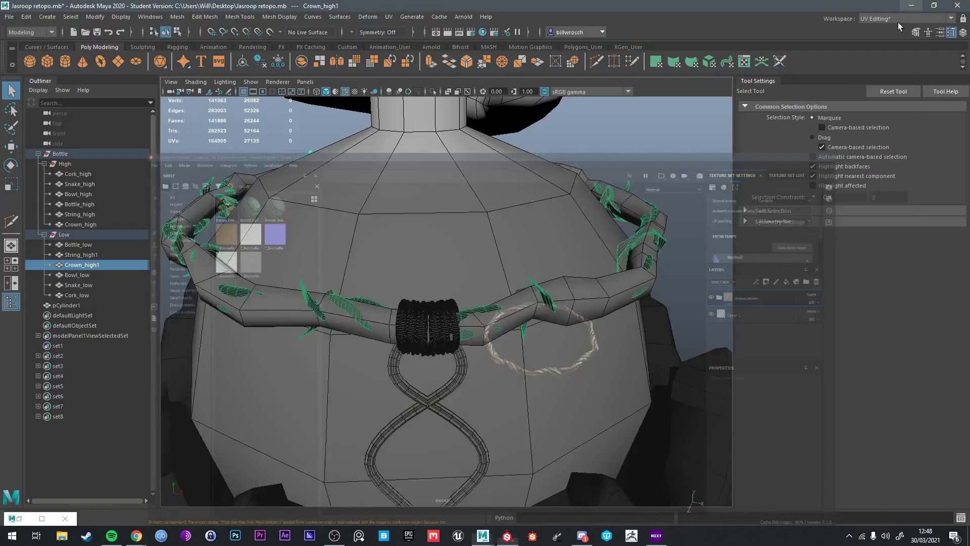
pyautogui.scroll(6, 544, 378)
pyautogui.scroll(-8, 600, 314)
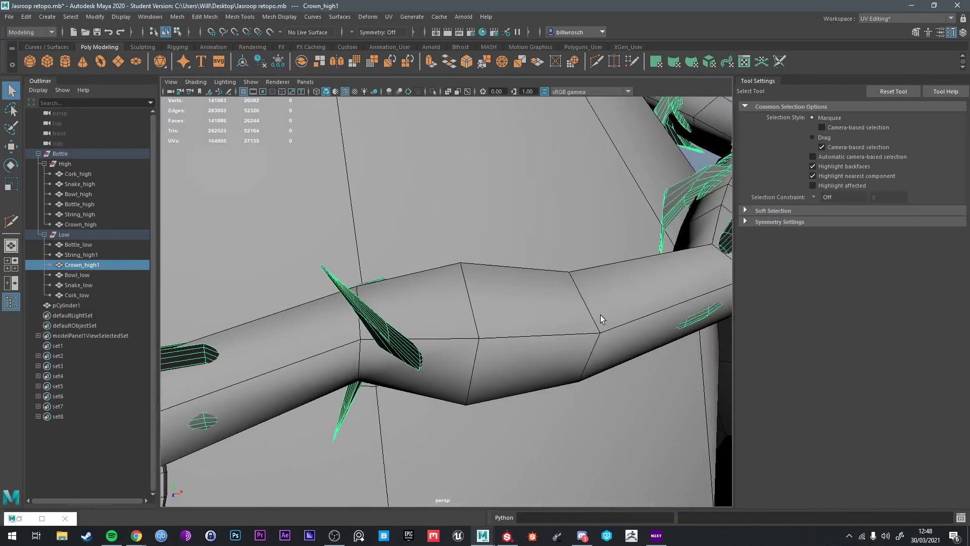
pyautogui.scroll(4, 628, 303)
pyautogui.keyDown('alt'); pyautogui.moveTo(628, 303); pyautogui.dragTo(579, 267); pyautogui.keyUp('alt')
pyautogui.moveTo(593, 256); pyautogui.dragTo(594, 283, button='right')
pyautogui.hotkey('ctrl', '1')
pyautogui.hotkey('ctrl', '1')
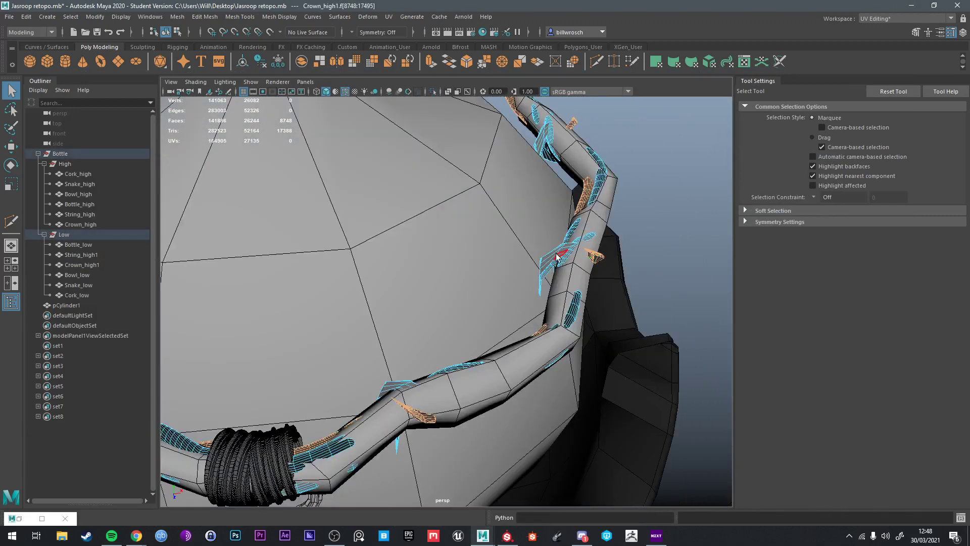
# Step: Add the other two face shells of Crown_high1 to the selection and isolate them
pyautogui.keyDown('shift'); pyautogui.doubleClick(548, 258); pyautogui.keyUp('shift')
pyautogui.keyDown('alt'); pyautogui.moveTo(552, 257); pyautogui.dragTo(495, 274); pyautogui.keyUp('alt')
pyautogui.keyDown('shift'); pyautogui.doubleClick(480, 229); pyautogui.keyUp('shift')
pyautogui.hotkey('ctrl', '1')
pyautogui.scroll(5, 479, 285)
pyautogui.scroll(5, 424, 285)
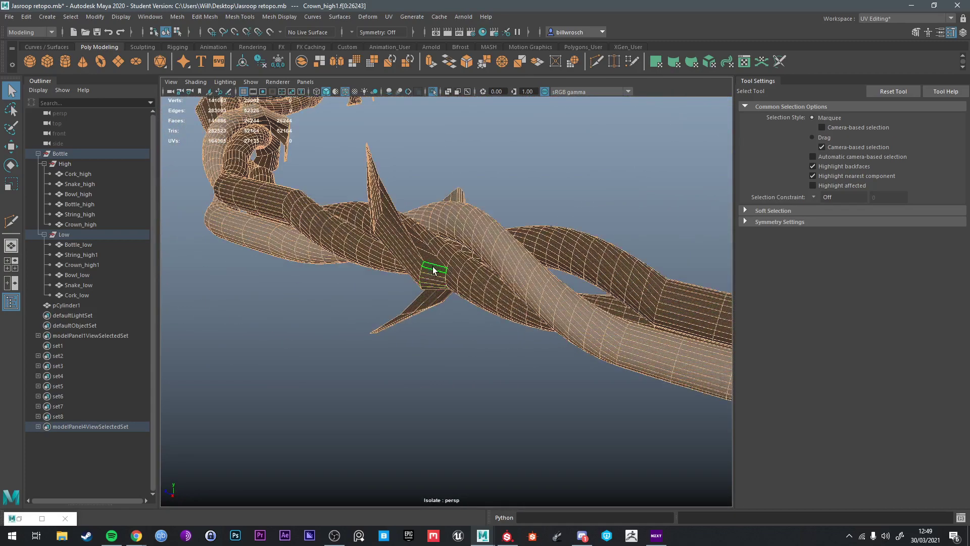
# Step: Select edge loops on three neighbouring thorns of the isolated crown using edge selection
pyautogui.click(433, 269)
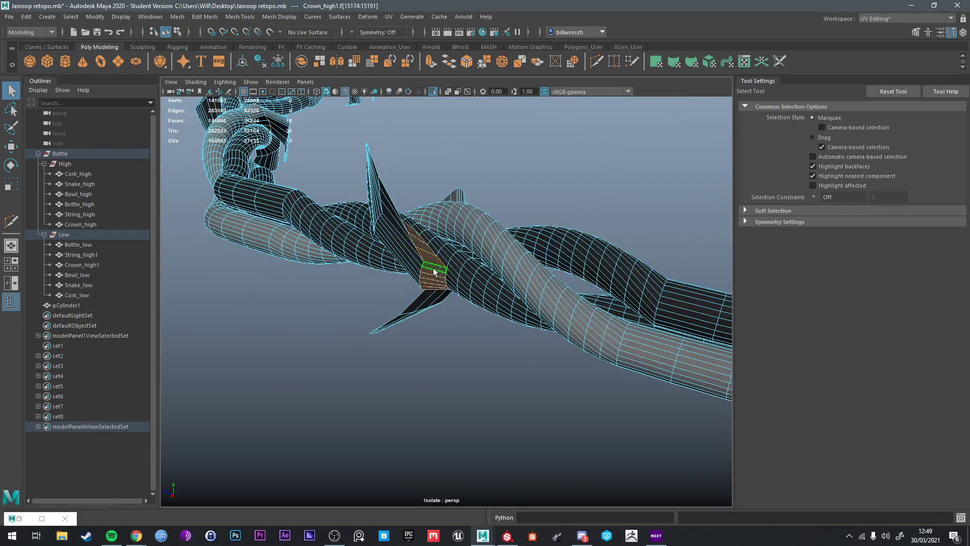
pyautogui.keyDown('alt'); pyautogui.moveTo(435, 272); pyautogui.dragTo(477, 277); pyautogui.keyUp('alt')
pyautogui.keyDown('alt'); pyautogui.moveTo(478, 277); pyautogui.dragTo(524, 268, button='middle'); pyautogui.keyUp('alt')
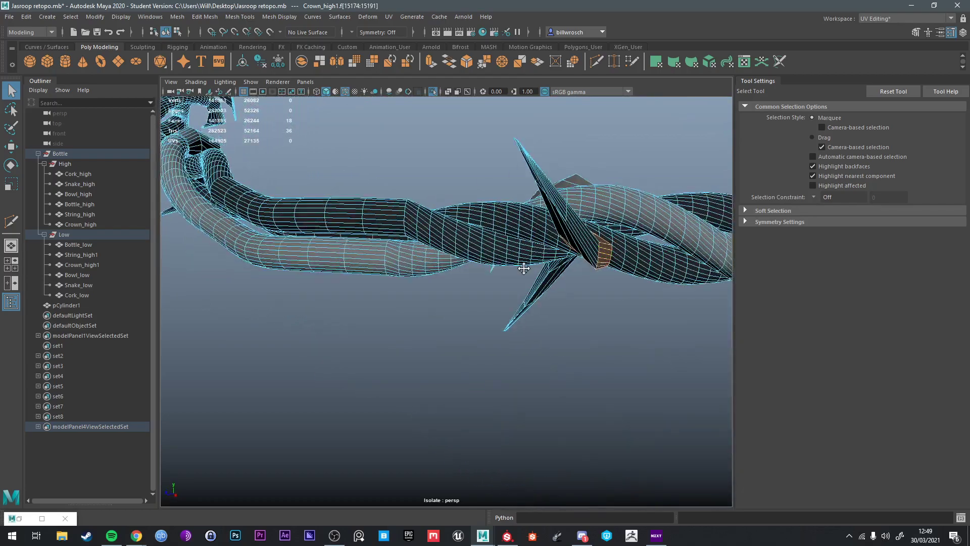
pyautogui.moveTo(524, 268)
pyautogui.keyDown('alt'); pyautogui.mouseDown()
pyautogui.moveTo(523, 238)
pyautogui.moveTo(563, 273)
pyautogui.moveTo(505, 292)
pyautogui.moveTo(554, 293)
pyautogui.moveTo(521, 315)
pyautogui.moveTo(543, 307)
pyautogui.moveTo(528, 278)
pyautogui.mouseUp(); pyautogui.keyUp('alt')
pyautogui.moveTo(528, 277); pyautogui.dragTo(528, 277, button='right')
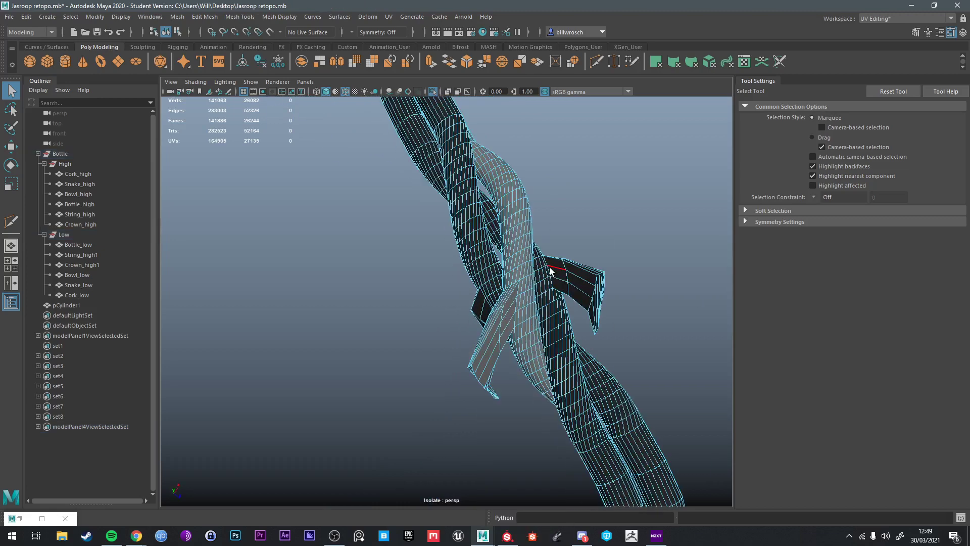
pyautogui.click(549, 272)
pyautogui.moveTo(550, 271)
pyautogui.keyDown('alt'); pyautogui.mouseDown()
pyautogui.moveTo(506, 299)
pyautogui.moveTo(614, 316)
pyautogui.moveTo(602, 268)
pyautogui.moveTo(529, 247)
pyautogui.moveTo(474, 256)
pyautogui.moveTo(506, 297)
pyautogui.moveTo(552, 279)
pyautogui.mouseUp(); pyautogui.keyUp('alt')
pyautogui.keyDown('shift'); pyautogui.click(508, 300); pyautogui.keyUp('shift')
pyautogui.keyDown('alt'); pyautogui.moveTo(552, 278); pyautogui.dragTo(560, 214); pyautogui.keyUp('alt')
pyautogui.keyDown('alt'); pyautogui.moveTo(610, 259); pyautogui.dragTo(516, 179); pyautogui.keyUp('alt')
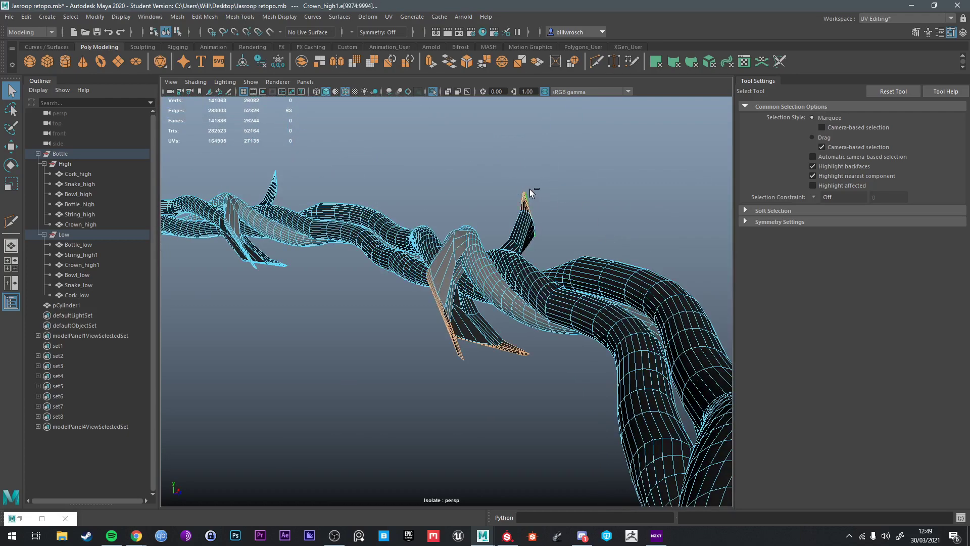
# Step: Extend the edge selection across the three thorns and convert it to faces
pyautogui.keyDown('ctrl'); pyautogui.rightClick(525, 193); pyautogui.keyUp('ctrl')
pyautogui.keyDown('ctrl'); pyautogui.moveTo(571, 175); pyautogui.dragTo(614, 160, button='right'); pyautogui.keyUp('ctrl')
pyautogui.keyDown('alt'); pyautogui.moveTo(615, 160); pyautogui.dragTo(591, 241); pyautogui.keyUp('alt')
pyautogui.press('g')
pyautogui.keyDown('ctrl'); pyautogui.rightClick(548, 243); pyautogui.keyUp('ctrl')
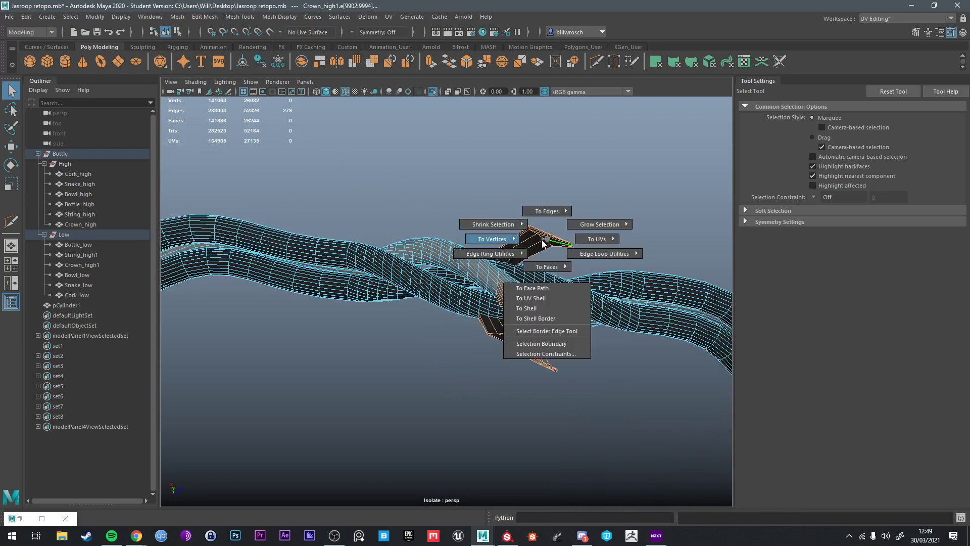
pyautogui.rightClick(548, 266)
pyautogui.click(547, 294)
# Step: Invert the face selection and delete the rest of the crown, keeping only the three selected thorns
pyautogui.keyDown('alt'); pyautogui.moveTo(556, 282); pyautogui.dragTo(362, 260); pyautogui.keyUp('alt')
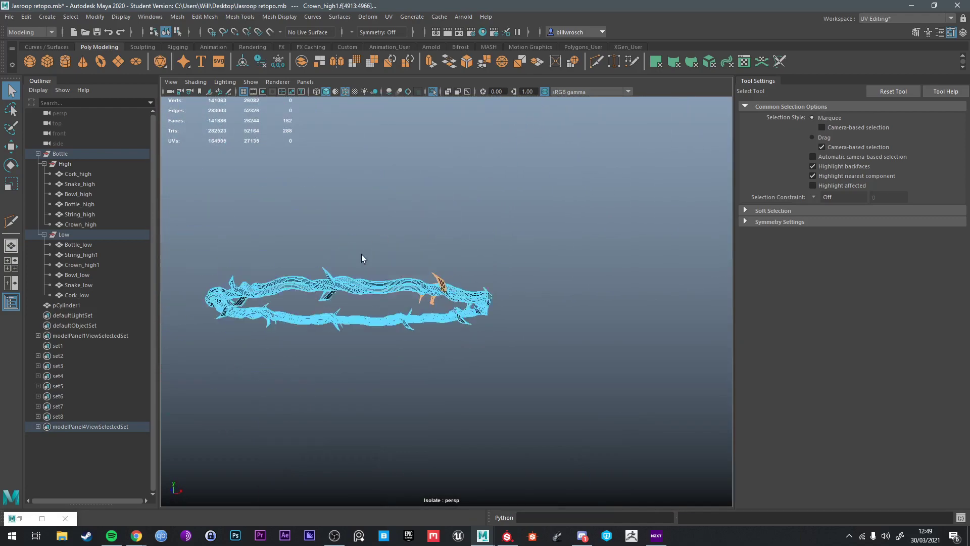
pyautogui.scroll(-5, 301, 219)
pyautogui.hotkey('ctrl', 'shift', 'i')
pyautogui.press('Delete')
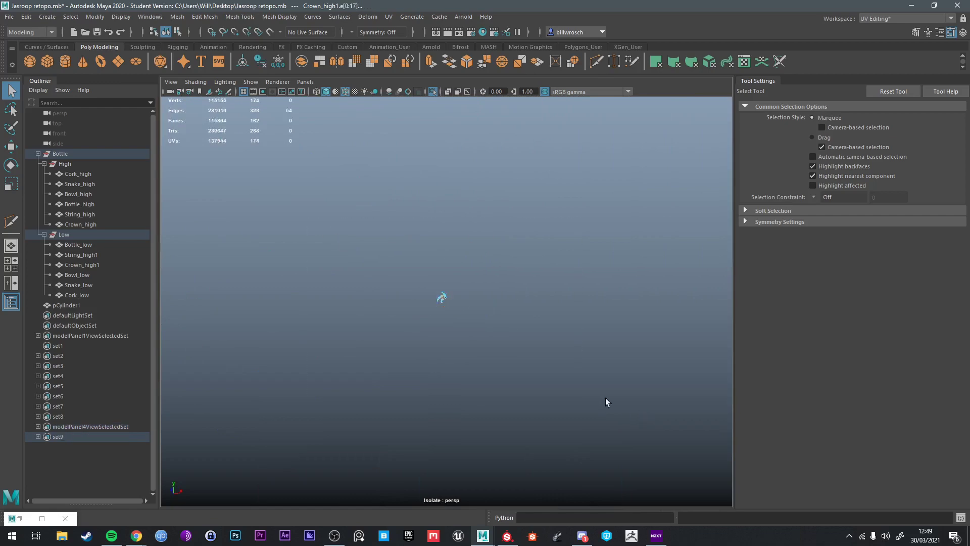
# Step: Return Crown_high1 to object selection and refresh its isolation for a close view of the three thorns
pyautogui.moveTo(443, 285); pyautogui.dragTo(481, 248, button='right')
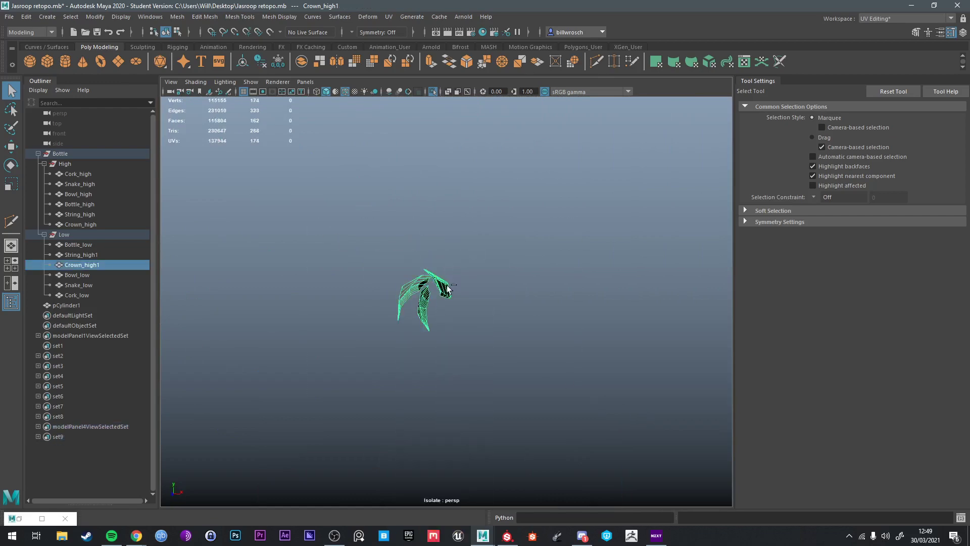
pyautogui.hotkey('ctrl', '1')
pyautogui.keyDown('alt'); pyautogui.moveTo(449, 288); pyautogui.dragTo(494, 283); pyautogui.keyUp('alt')
pyautogui.scroll(8, 491, 317)
pyautogui.hotkey('ctrl', '1')
pyautogui.keyDown('alt'); pyautogui.moveTo(493, 283); pyautogui.dragTo(525, 247, button='right'); pyautogui.keyUp('alt')
# Step: Delete redundant lengthwise edges along the curved inner side of the first thorn
pyautogui.rightClick(527, 253)
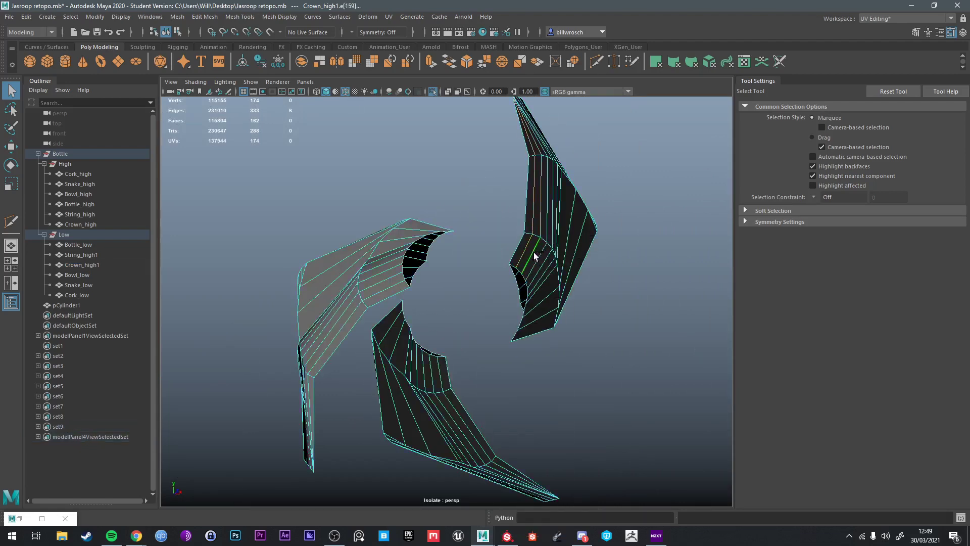
pyautogui.hotkey('ctrl', 'Delete')
pyautogui.keyDown('alt'); pyautogui.moveTo(536, 252); pyautogui.dragTo(377, 302); pyautogui.keyUp('alt')
pyautogui.click(443, 285)
pyautogui.hotkey('ctrl', 'Delete')
# Step: Delete the remaining dense edge loops on the first thorn, keeping only its main contour edges
pyautogui.doubleClick(383, 301)
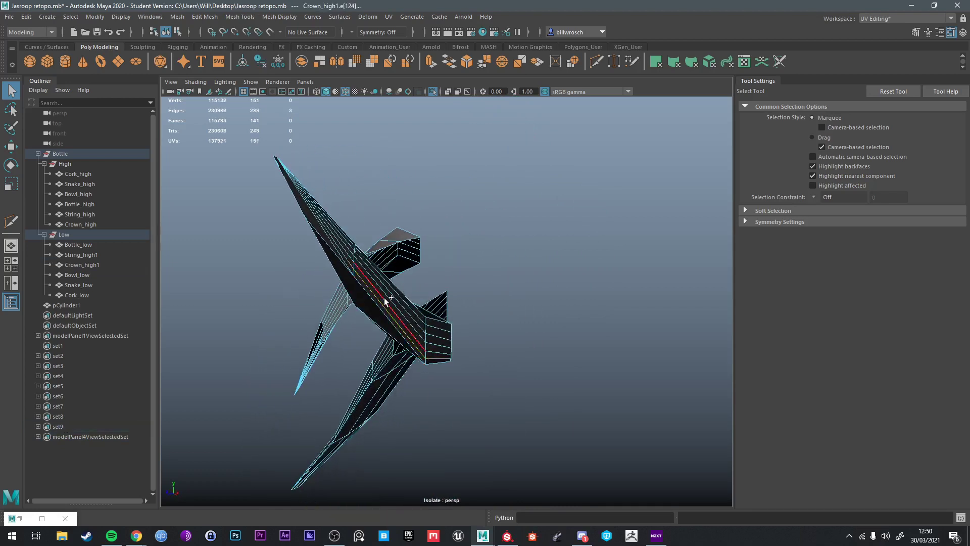
pyautogui.hotkey('ctrl', 'Delete')
pyautogui.keyDown('alt'); pyautogui.moveTo(386, 293); pyautogui.dragTo(560, 285); pyautogui.keyUp('alt')
pyautogui.click(448, 335)
pyautogui.hotkey('ctrl', 'Delete')
pyautogui.doubleClick(561, 284)
pyautogui.hotkey('ctrl', 'Delete')
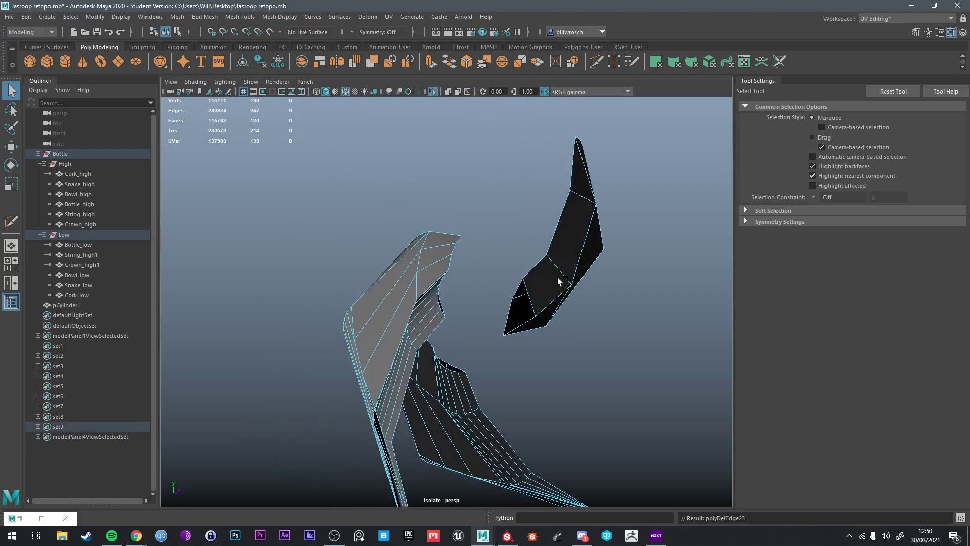
# Step: Merge the vertices at the tip of the simplified first thorn into a single point
pyautogui.keyDown('alt'); pyautogui.moveTo(602, 257); pyautogui.dragTo(488, 277); pyautogui.keyUp('alt')
pyautogui.scroll(5, 471, 277)
pyautogui.scroll(-8, 487, 273)
pyautogui.moveTo(439, 257); pyautogui.dragTo(429, 275, button='right')
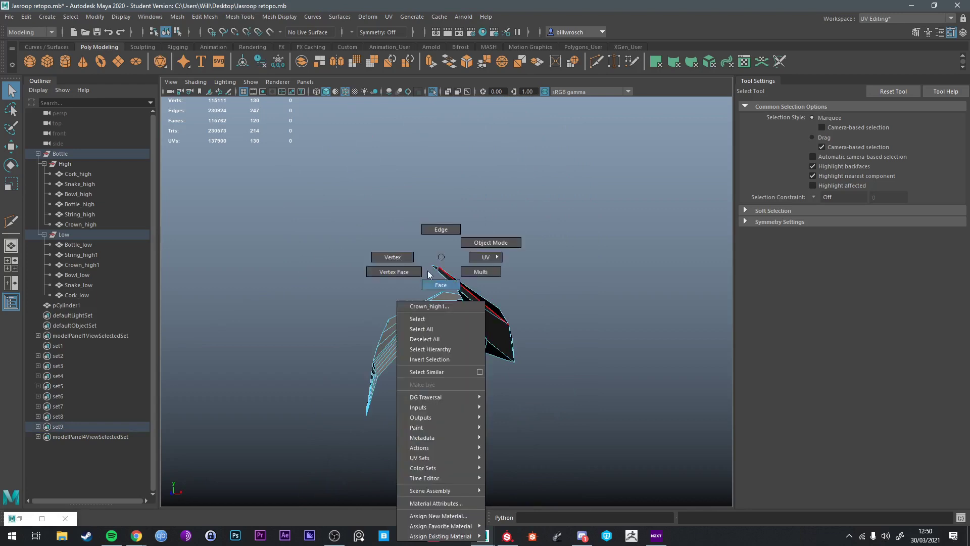
pyautogui.keyDown('alt'); pyautogui.moveTo(430, 276); pyautogui.dragTo(435, 251); pyautogui.keyUp('alt')
pyautogui.moveTo(452, 247); pyautogui.dragTo(509, 195, button='right')
pyautogui.click(451, 246)
pyautogui.keyDown('shift'); pyautogui.rightClick(449, 246); pyautogui.keyUp('shift')
pyautogui.scroll(10, 509, 243)
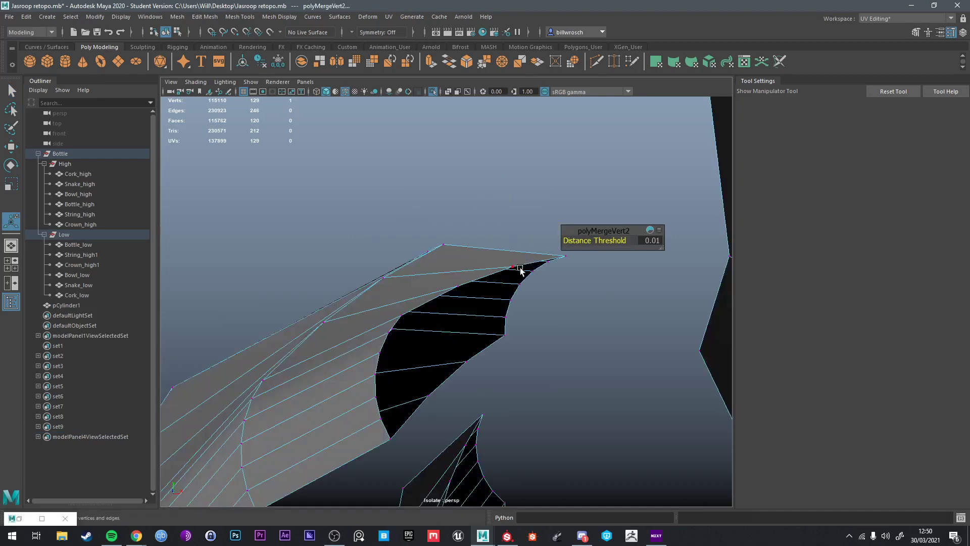
pyautogui.scroll(-5, 520, 270)
pyautogui.click(529, 245)
# Step: Delete the redundant lengthwise edges along the inner curve of the second thorn
pyautogui.scroll(-8, 530, 247)
pyautogui.keyDown('alt'); pyautogui.moveTo(532, 251); pyautogui.dragTo(527, 317); pyautogui.keyUp('alt')
pyautogui.scroll(5, 492, 272)
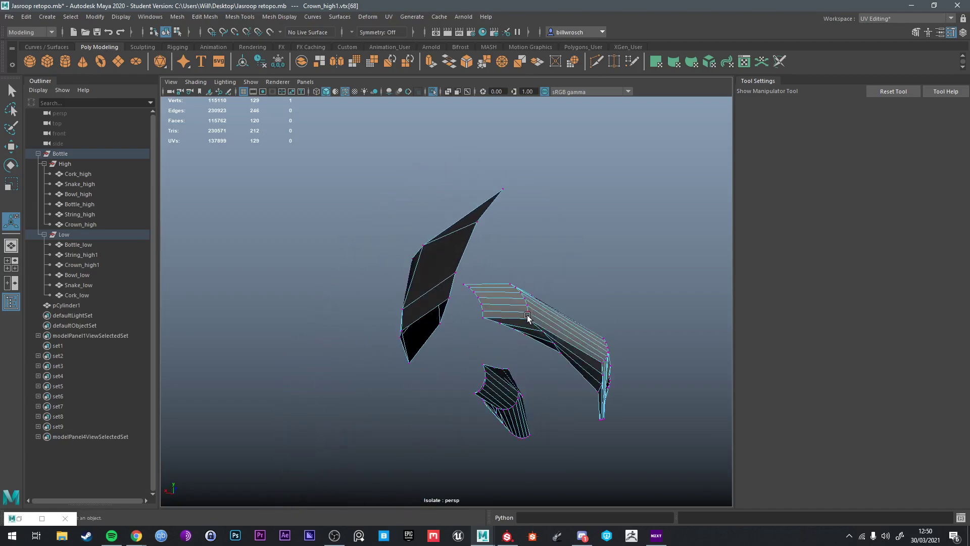
pyautogui.moveTo(527, 316); pyautogui.dragTo(525, 233, button='right')
pyautogui.click(497, 288)
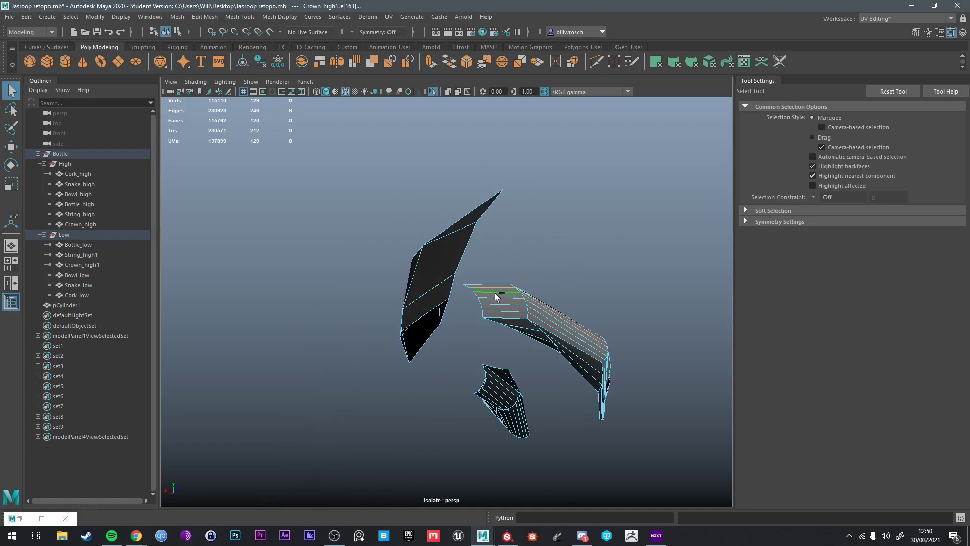
pyautogui.keyDown('shift'); pyautogui.click(496, 312); pyautogui.keyUp('shift')
pyautogui.keyDown('alt'); pyautogui.moveTo(496, 314); pyautogui.dragTo(520, 199); pyautogui.keyUp('alt')
pyautogui.scroll(6, 512, 267)
pyautogui.click(510, 267)
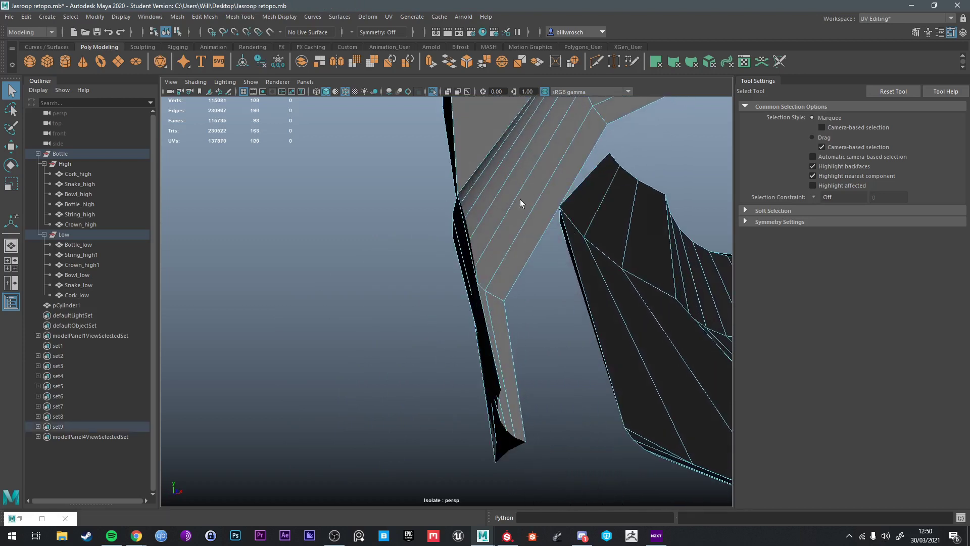
# Step: Delete the leftover closely spaced edges on the outer side of the second thorn
pyautogui.doubleClick(483, 175)
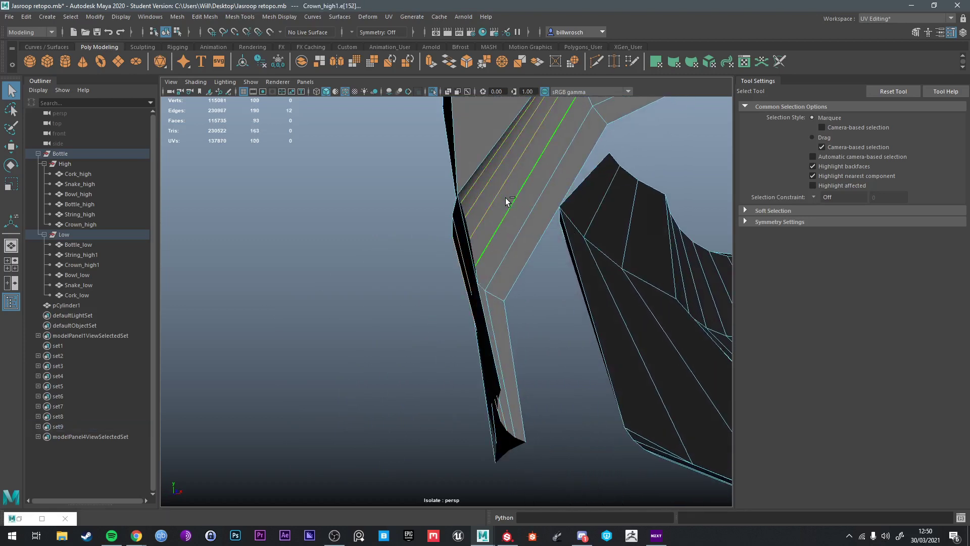
pyautogui.press('Delete')
pyautogui.scroll(-5, 526, 211)
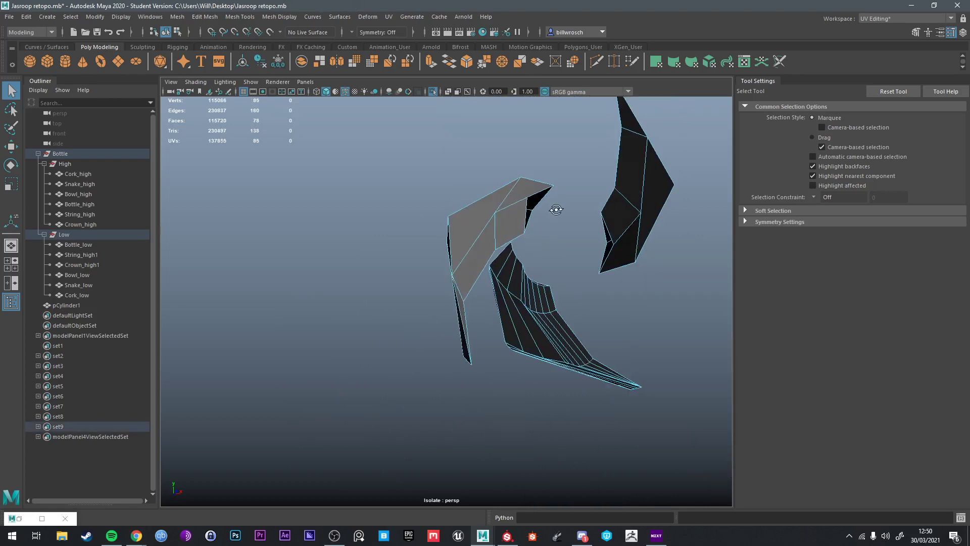
# Step: Merge the two vertices at the second thorn's tip into one
pyautogui.keyDown('alt'); pyautogui.moveTo(552, 211); pyautogui.dragTo(572, 293); pyautogui.keyUp('alt')
pyautogui.moveTo(491, 375); pyautogui.dragTo(452, 295, button='right')
pyautogui.moveTo(493, 395); pyautogui.dragTo(431, 257, button='right')
pyautogui.moveTo(480, 399); pyautogui.dragTo(515, 430)
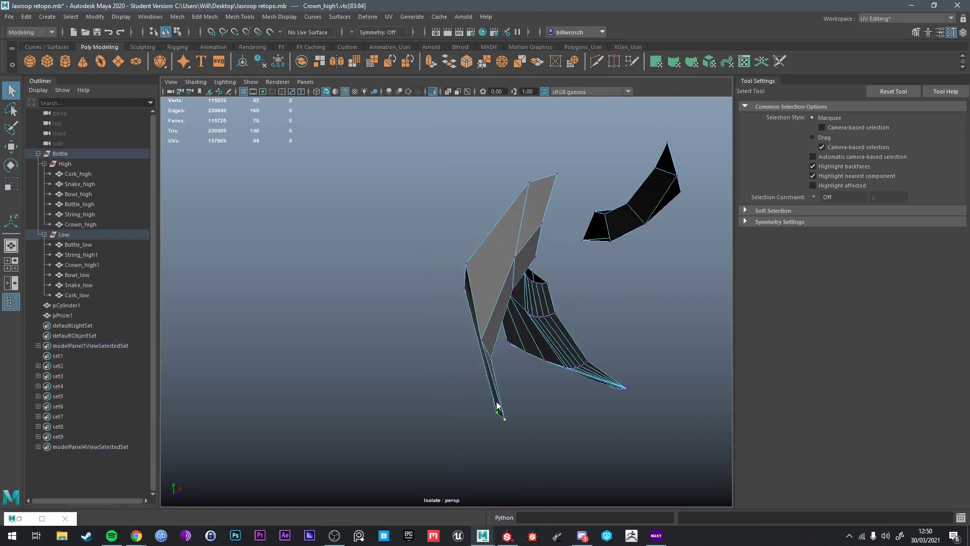
pyautogui.keyDown('shift'); pyautogui.moveTo(496, 404); pyautogui.dragTo(496, 355, button='right'); pyautogui.keyUp('shift')
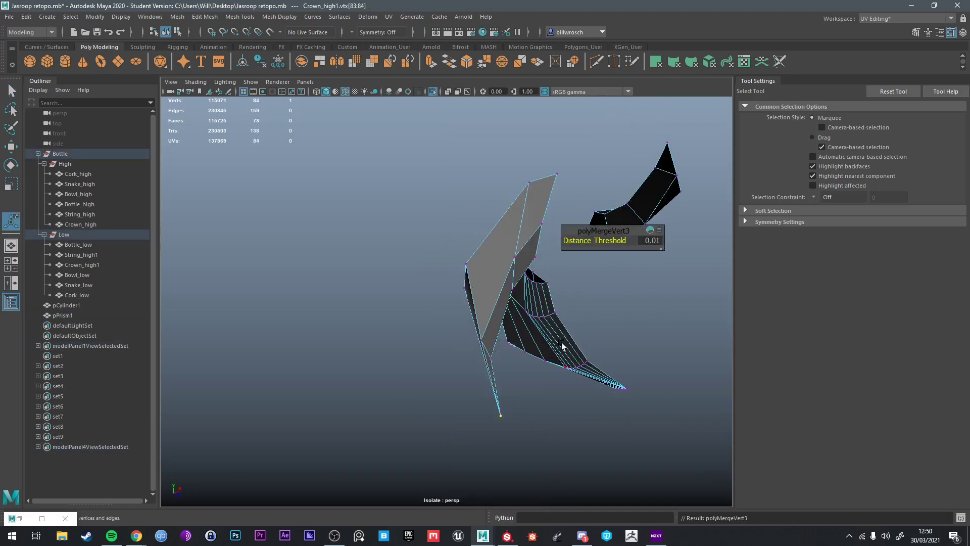
# Step: Delete the closely spaced lengthwise edges along the broad inner face of the third thorn
pyautogui.keyDown('alt'); pyautogui.moveTo(496, 355); pyautogui.dragTo(500, 273); pyautogui.keyUp('alt')
pyautogui.moveTo(503, 256); pyautogui.dragTo(500, 263, button='right')
pyautogui.keyDown('alt'); pyautogui.moveTo(500, 263); pyautogui.dragTo(583, 286); pyautogui.keyUp('alt')
pyautogui.scroll(5, 528, 295)
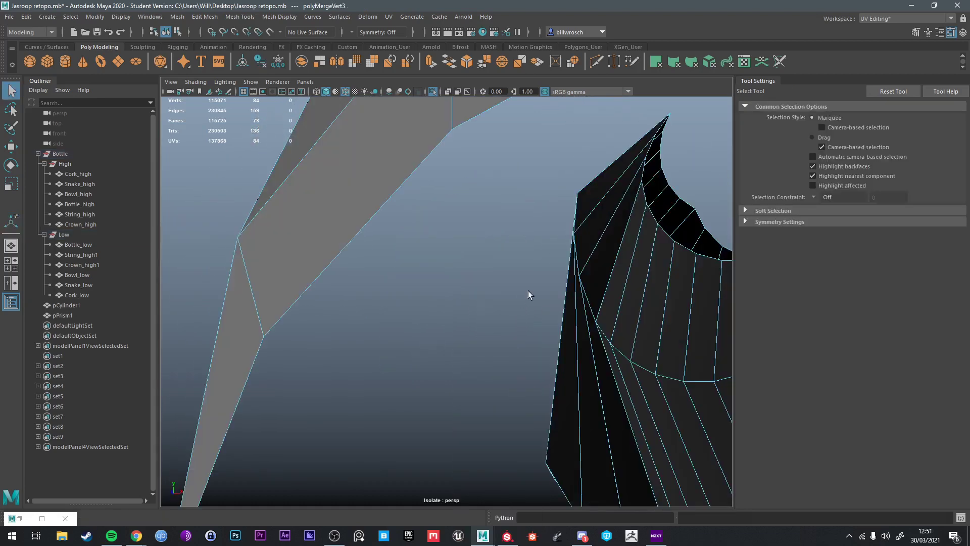
pyautogui.doubleClick(632, 245)
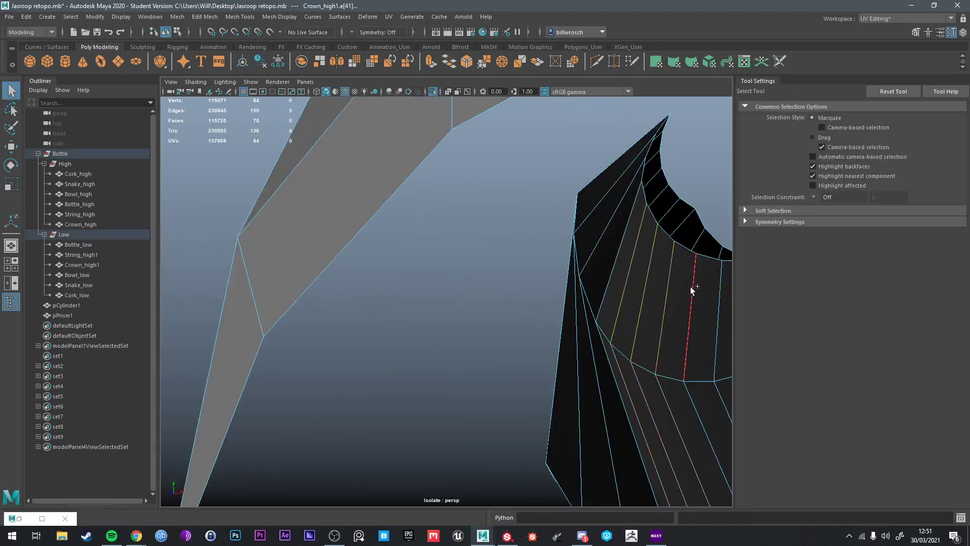
pyautogui.press('Delete')
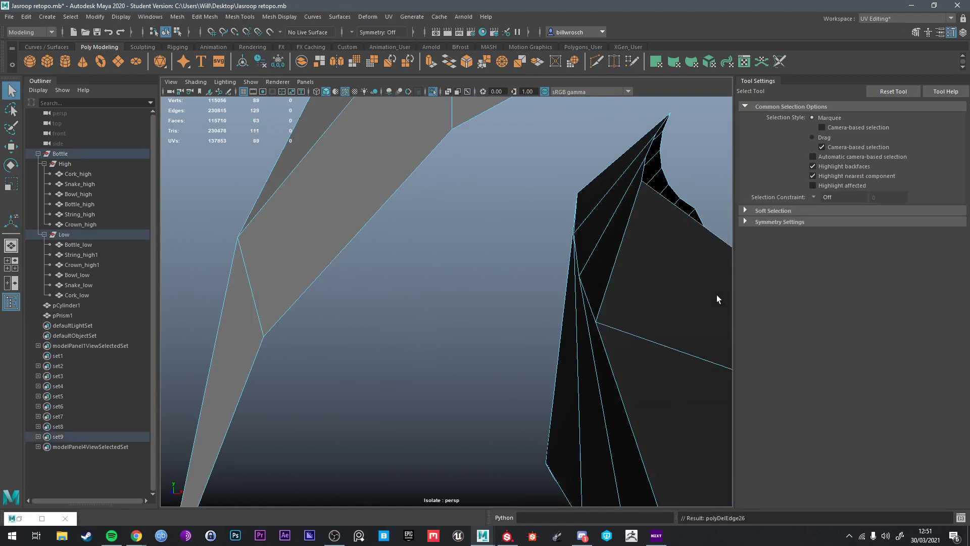
# Step: Delete the remaining closely spaced lengthwise edges along both sides of the third thorn
pyautogui.scroll(-5, 552, 326)
pyautogui.doubleClick(502, 271)
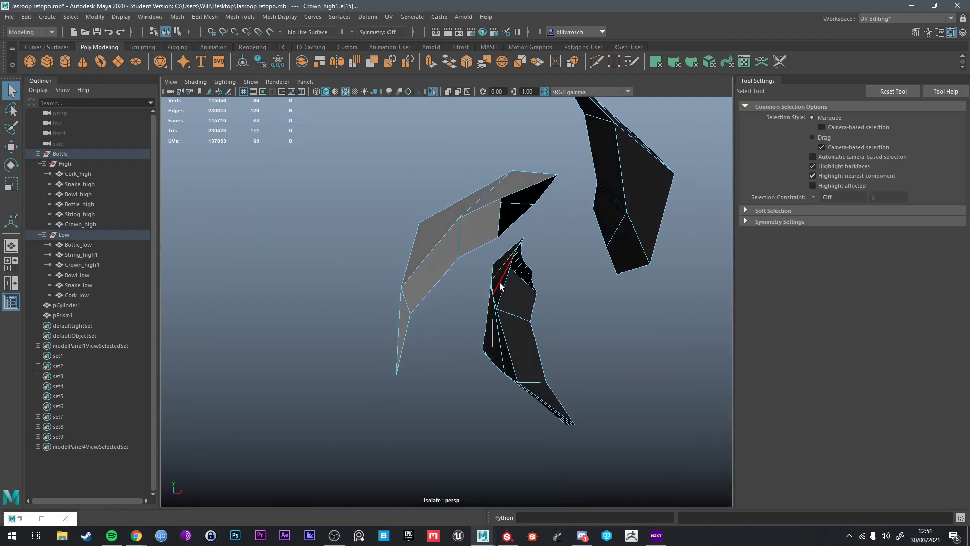
pyautogui.keyDown('alt'); pyautogui.moveTo(499, 282); pyautogui.dragTo(359, 256); pyautogui.keyUp('alt')
pyautogui.press('Delete')
pyautogui.scroll(5, 370, 279)
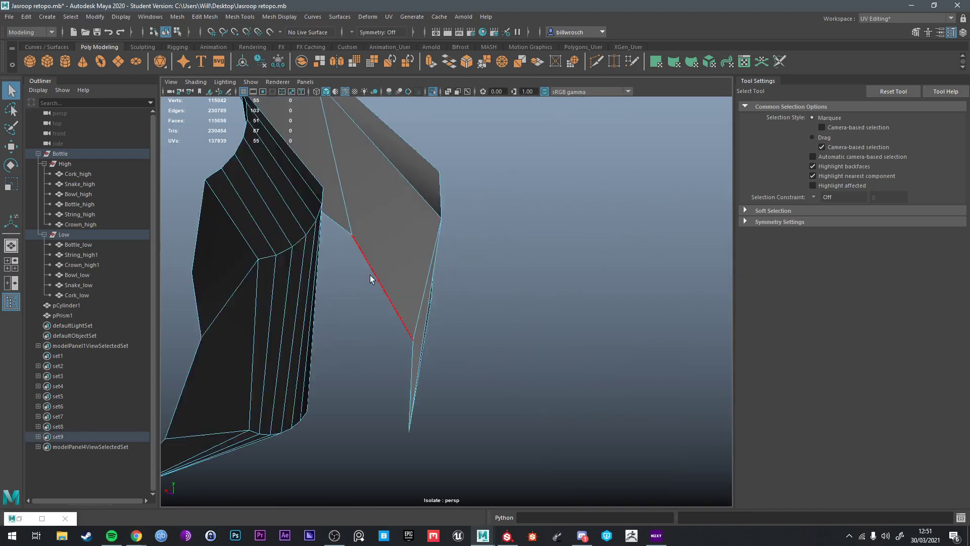
pyautogui.doubleClick(267, 238)
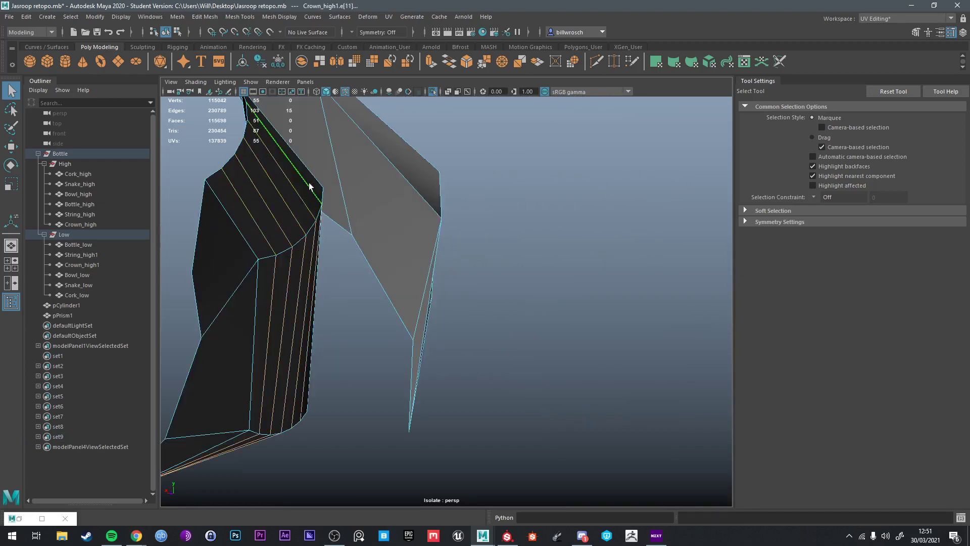
pyautogui.press('Delete')
# Step: Merge the two vertices at the third thorn's tip into one
pyautogui.scroll(-5, 326, 277)
pyautogui.keyDown('alt'); pyautogui.moveTo(326, 277); pyautogui.dragTo(532, 396); pyautogui.keyUp('alt')
pyautogui.keyDown('alt'); pyautogui.moveTo(531, 396); pyautogui.dragTo(533, 347, button='middle'); pyautogui.keyUp('alt')
pyautogui.moveTo(466, 327); pyautogui.dragTo(418, 257, button='right')
pyautogui.moveTo(449, 326); pyautogui.dragTo(478, 341)
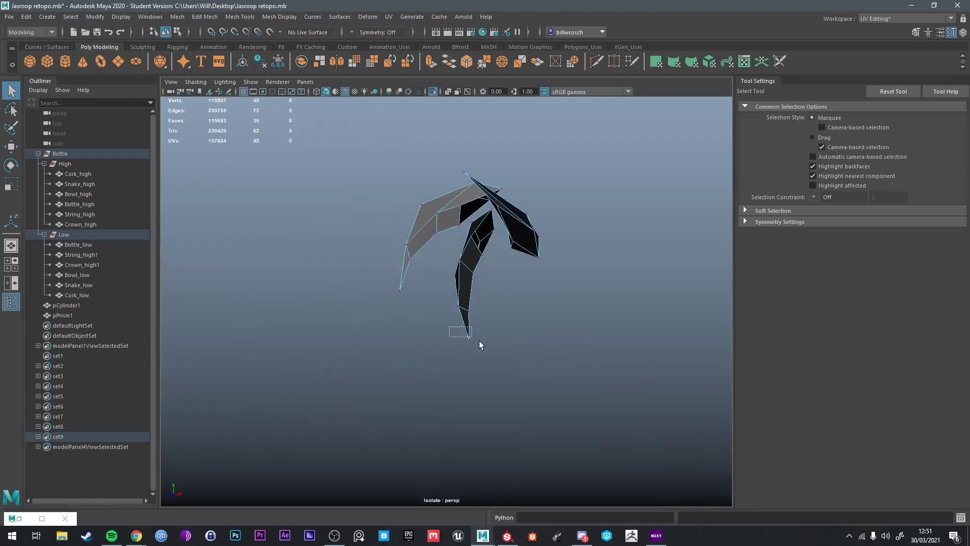
pyautogui.keyDown('shift'); pyautogui.rightClick(465, 330); pyautogui.keyUp('shift')
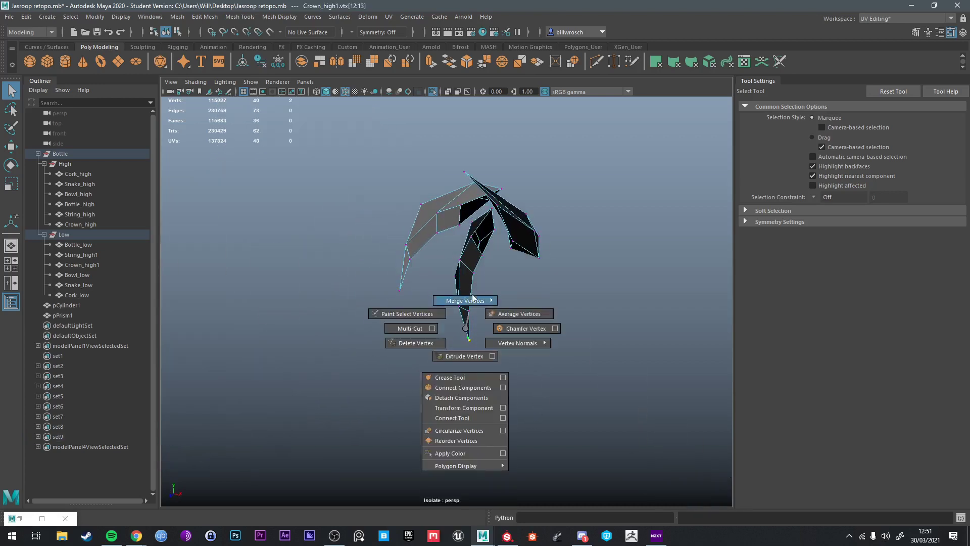
pyautogui.moveTo(472, 299)
pyautogui.keyDown('shift'); pyautogui.moveTo(472, 282); pyautogui.dragTo(519, 269, button='right'); pyautogui.keyUp('shift')
pyautogui.keyDown('alt'); pyautogui.moveTo(517, 274); pyautogui.dragTo(497, 233); pyautogui.keyUp('alt')
# Step: Return to object mode and leave isolation to inspect the three simplified thorns on the low-poly crown ring
pyautogui.moveTo(496, 232); pyautogui.dragTo(548, 217, button='right')
pyautogui.keyDown('alt'); pyautogui.moveTo(535, 215); pyautogui.dragTo(425, 204, button='right'); pyautogui.keyUp('alt')
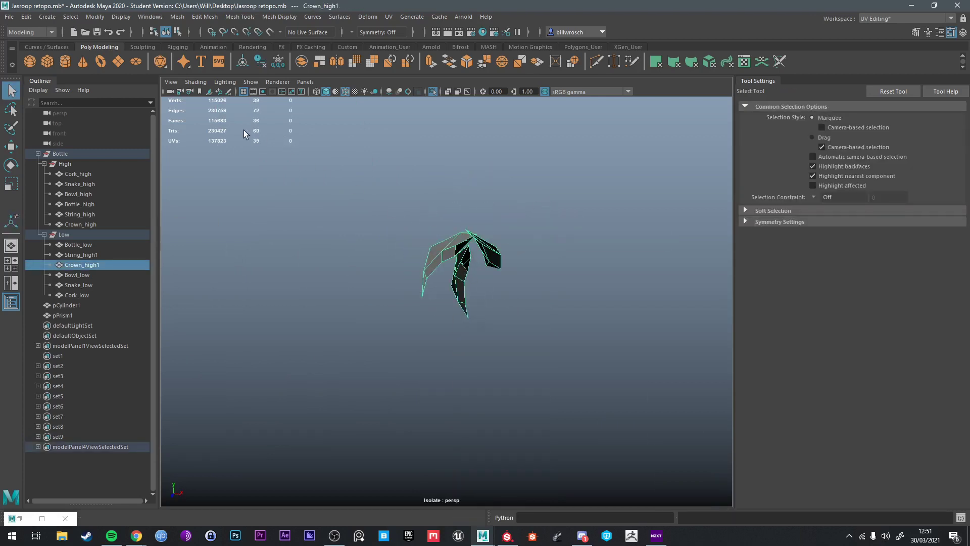
pyautogui.keyDown('alt'); pyautogui.moveTo(453, 225); pyautogui.dragTo(495, 273); pyautogui.keyUp('alt')
pyautogui.keyDown('alt'); pyautogui.moveTo(495, 272); pyautogui.dragTo(496, 319, button='right'); pyautogui.keyUp('alt')
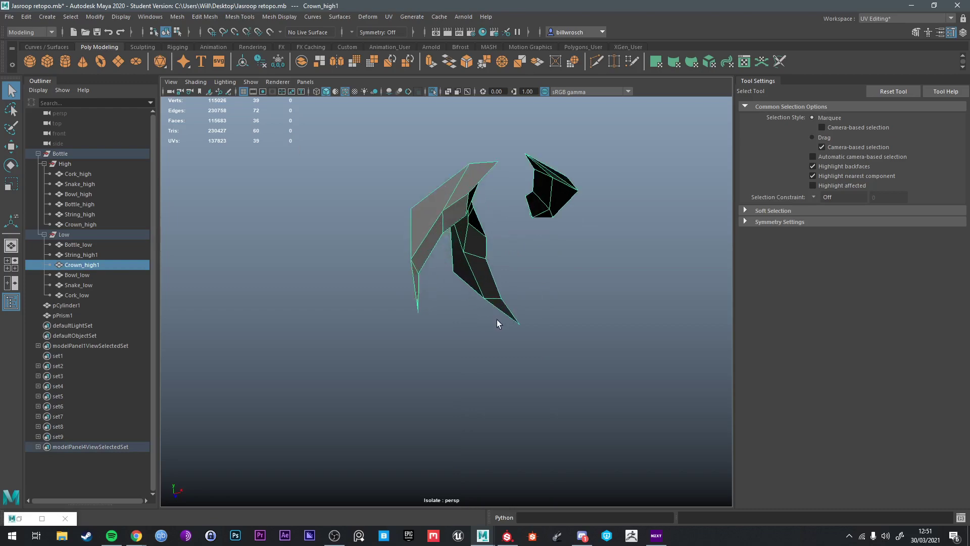
pyautogui.hotkey('ctrl', '1')
pyautogui.keyDown('alt'); pyautogui.moveTo(511, 307); pyautogui.dragTo(447, 251); pyautogui.keyUp('alt')
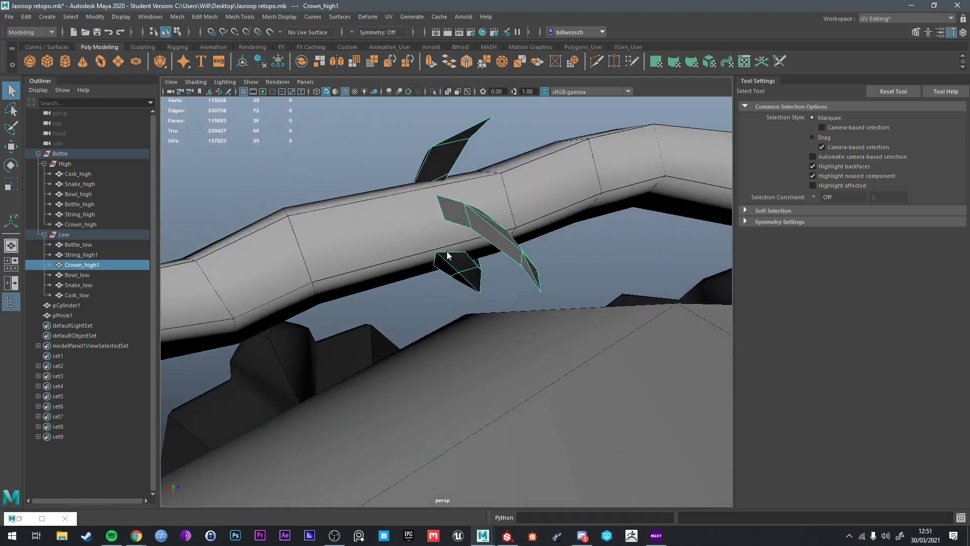
pyautogui.moveTo(446, 251); pyautogui.dragTo(446, 226, button='right')
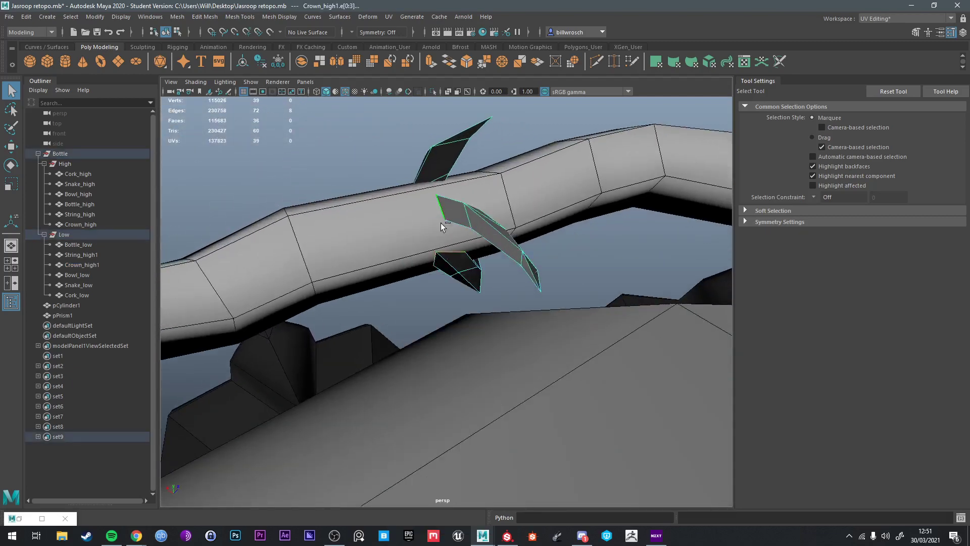
pyautogui.moveTo(440, 223)
pyautogui.keyDown('alt'); pyautogui.mouseDown()
pyautogui.moveTo(398, 216)
pyautogui.moveTo(494, 210)
pyautogui.moveTo(446, 230)
pyautogui.moveTo(430, 222)
pyautogui.mouseUp(); pyautogui.keyUp('alt')
pyautogui.rightClick(430, 223)
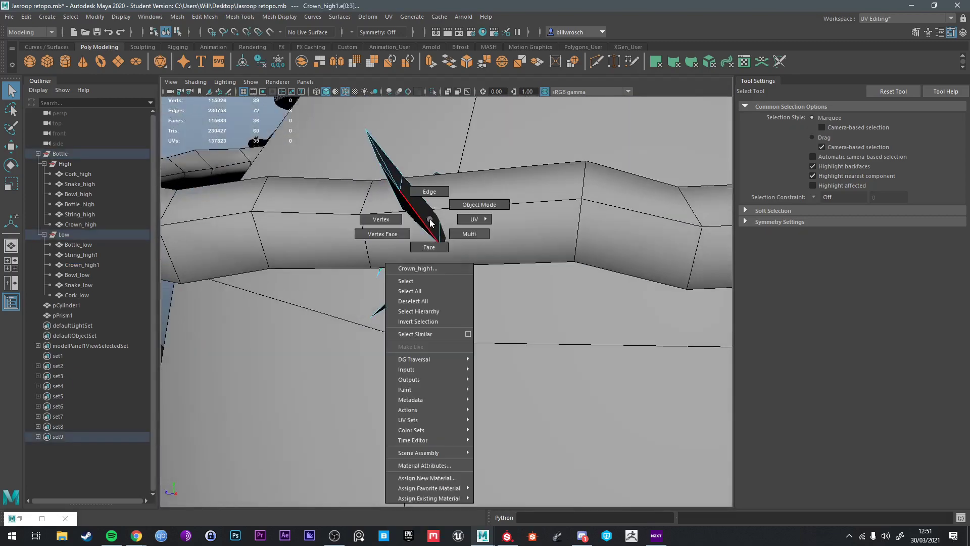
pyautogui.moveTo(430, 223); pyautogui.dragTo(466, 207, button='right')
# Step: Isolate the thorns, extrude the open border edges at all three bases, and scale the new edges
pyautogui.hotkey('ctrl', '1')
pyautogui.moveTo(426, 217)
pyautogui.keyDown('alt'); pyautogui.mouseDown()
pyautogui.moveTo(410, 227)
pyautogui.moveTo(431, 197)
pyautogui.moveTo(419, 215)
pyautogui.mouseUp(); pyautogui.keyUp('alt')
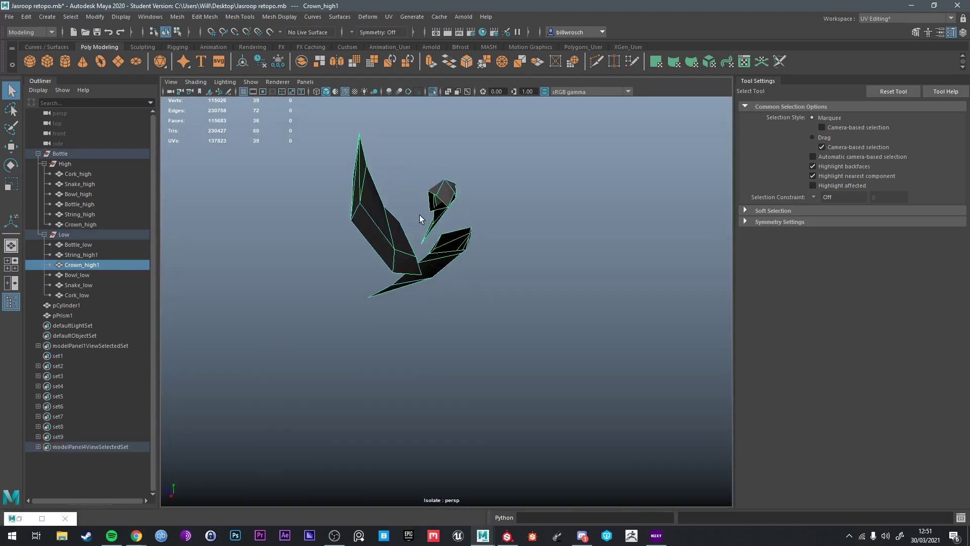
pyautogui.moveTo(420, 214); pyautogui.dragTo(421, 192, button='right')
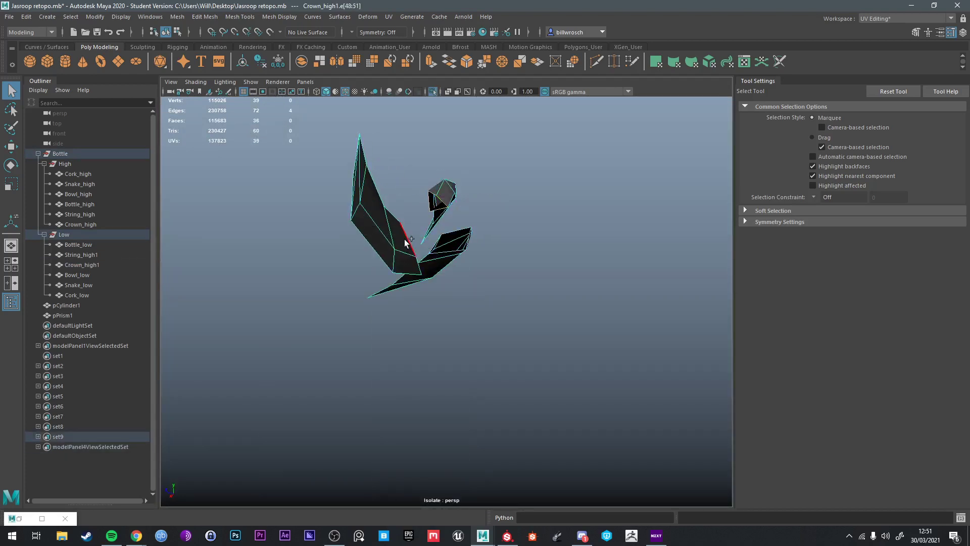
pyautogui.keyDown('alt'); pyautogui.moveTo(455, 232); pyautogui.dragTo(451, 258); pyautogui.keyUp('alt')
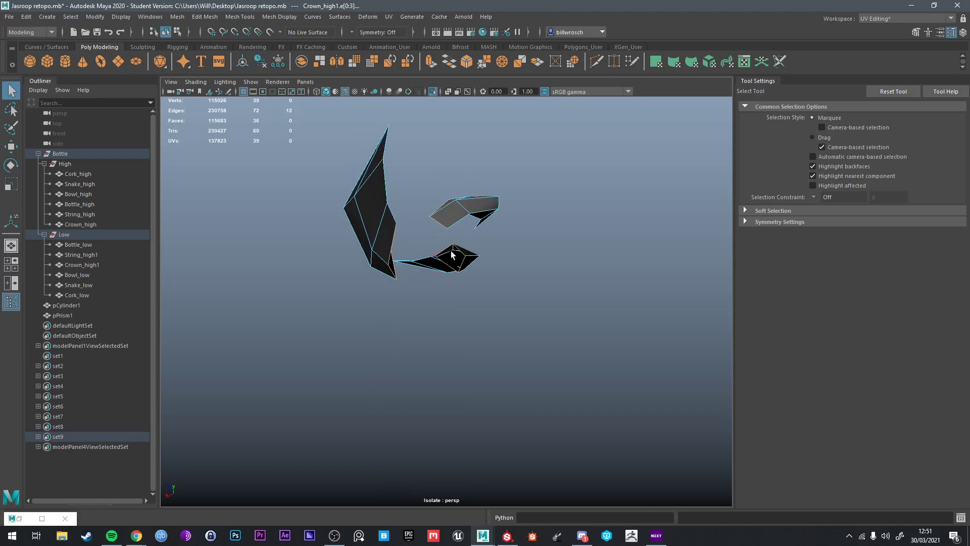
pyautogui.hotkey('ctrl', 'e')
pyautogui.press('e')
pyautogui.press('r')
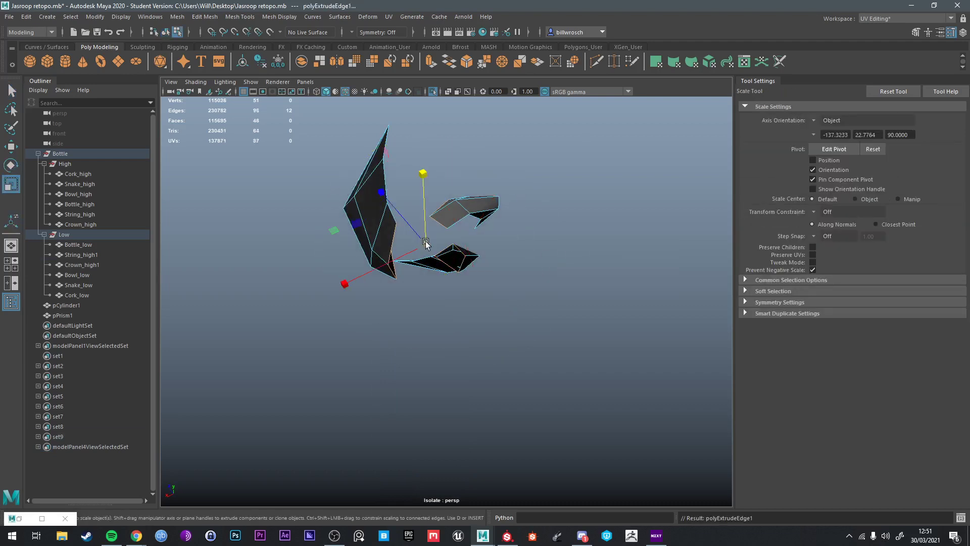
pyautogui.moveTo(426, 244); pyautogui.dragTo(424, 212)
pyautogui.press('q')
# Step: Show the whole bottle again and assign the existing lambert1 material to the thorns object
pyautogui.moveTo(424, 212); pyautogui.dragTo(505, 242, button='right')
pyautogui.hotkey('ctrl', '1')
pyautogui.keyDown('alt'); pyautogui.moveTo(505, 242); pyautogui.dragTo(538, 248); pyautogui.keyUp('alt')
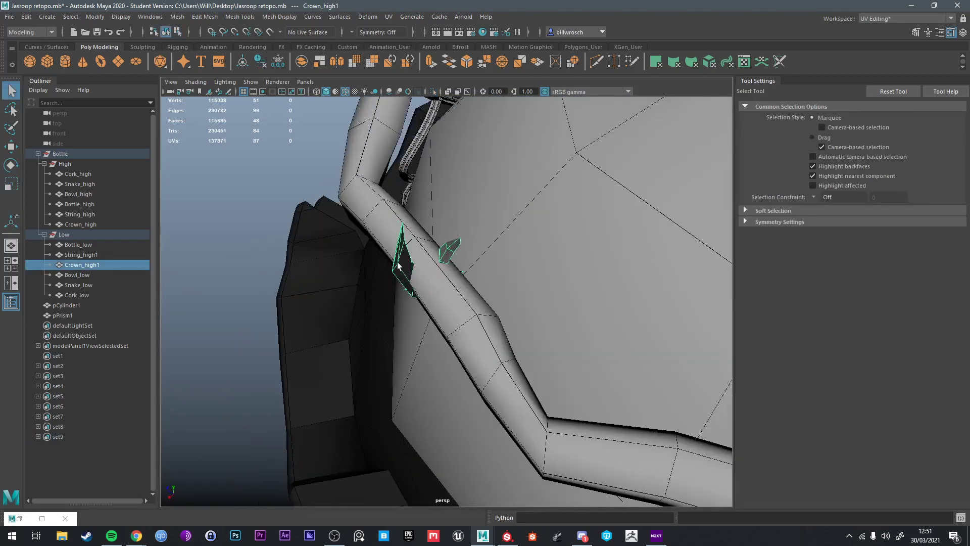
pyautogui.moveTo(402, 258); pyautogui.dragTo(403, 264, button='right')
pyautogui.moveTo(429, 535)
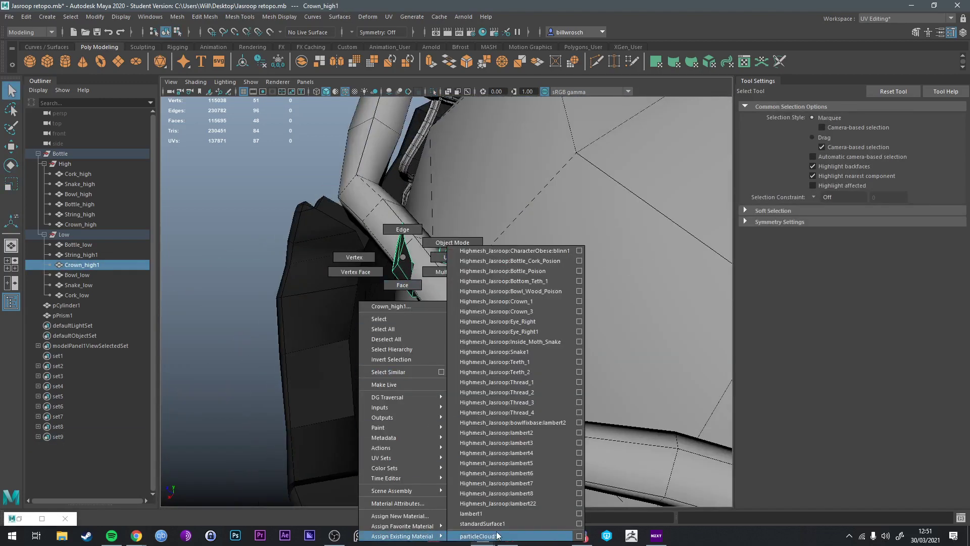
pyautogui.moveTo(497, 534); pyautogui.dragTo(493, 513, button='right')
# Step: Soften the edges of the low-poly thorns object
pyautogui.keyDown('alt'); pyautogui.moveTo(491, 399); pyautogui.dragTo(449, 253); pyautogui.keyUp('alt')
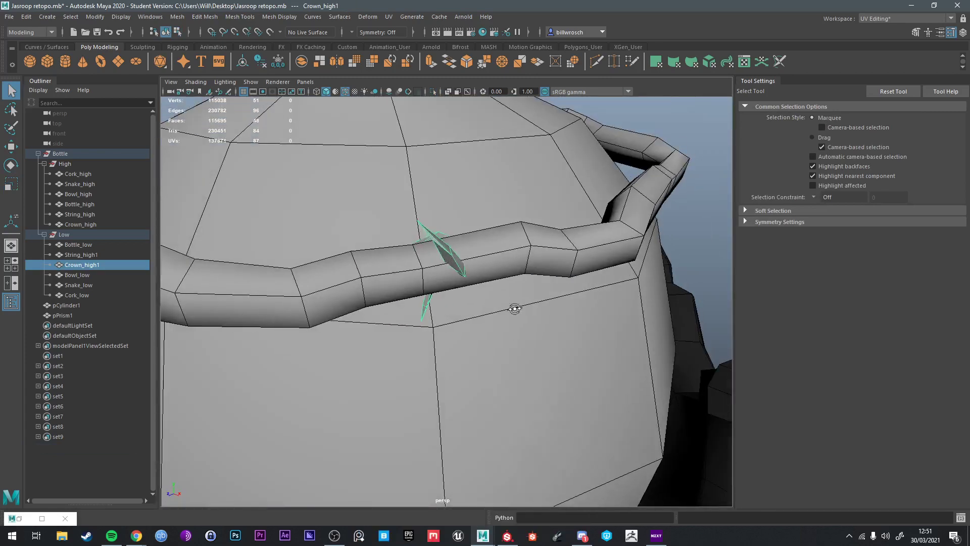
pyautogui.keyDown('alt'); pyautogui.moveTo(514, 309); pyautogui.dragTo(561, 309); pyautogui.keyUp('alt')
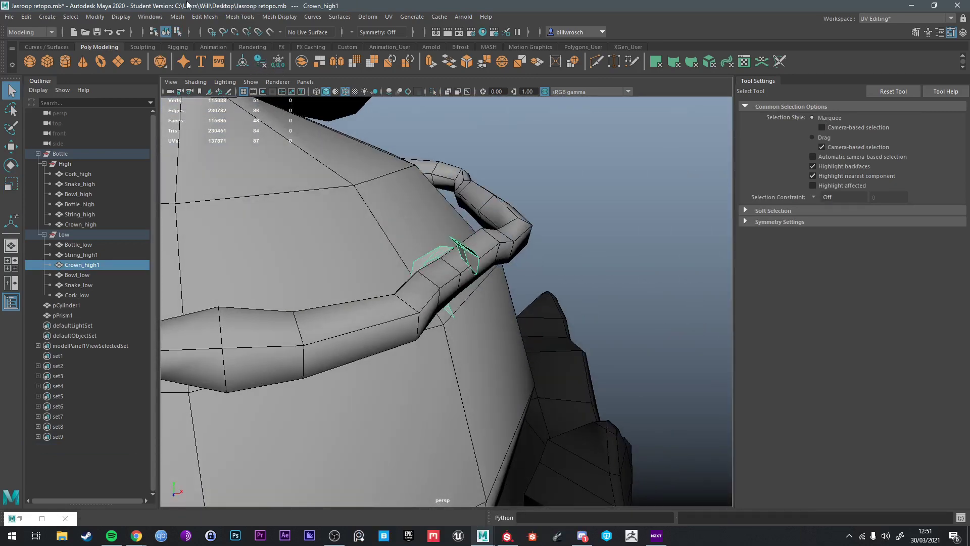
pyautogui.click(276, 16)
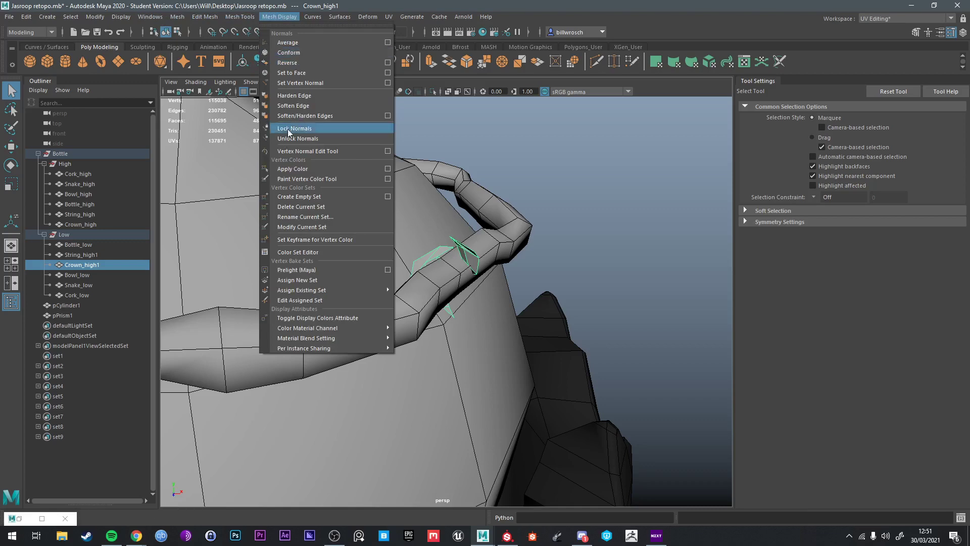
pyautogui.click(309, 110)
pyautogui.click(592, 125)
pyautogui.keyDown('alt'); pyautogui.moveTo(586, 212); pyautogui.dragTo(472, 202); pyautogui.keyUp('alt')
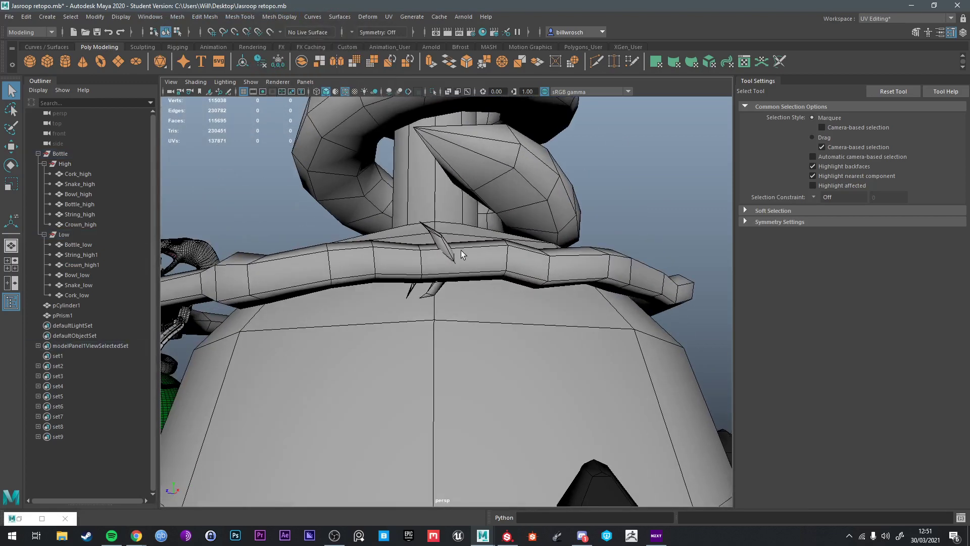
# Step: Select the low-poly thorns and examine where their pivot lies relative to the bottle
pyautogui.click(459, 252)
pyautogui.keyDown('alt'); pyautogui.moveTo(505, 283); pyautogui.dragTo(567, 338); pyautogui.keyUp('alt')
pyautogui.scroll(-4, 561, 322)
pyautogui.press('w')
pyautogui.scroll(-4, 560, 319)
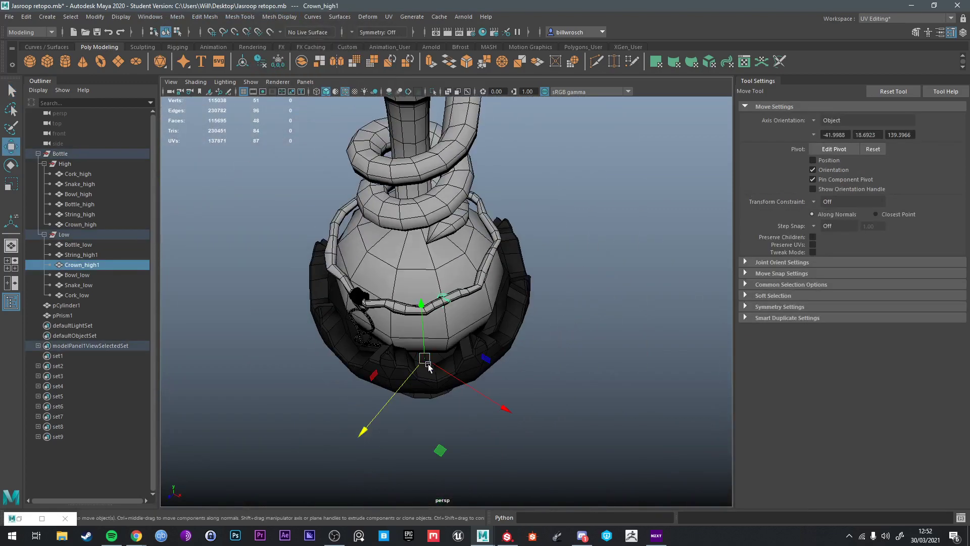
pyautogui.press('d')
pyautogui.scroll(4, 490, 329)
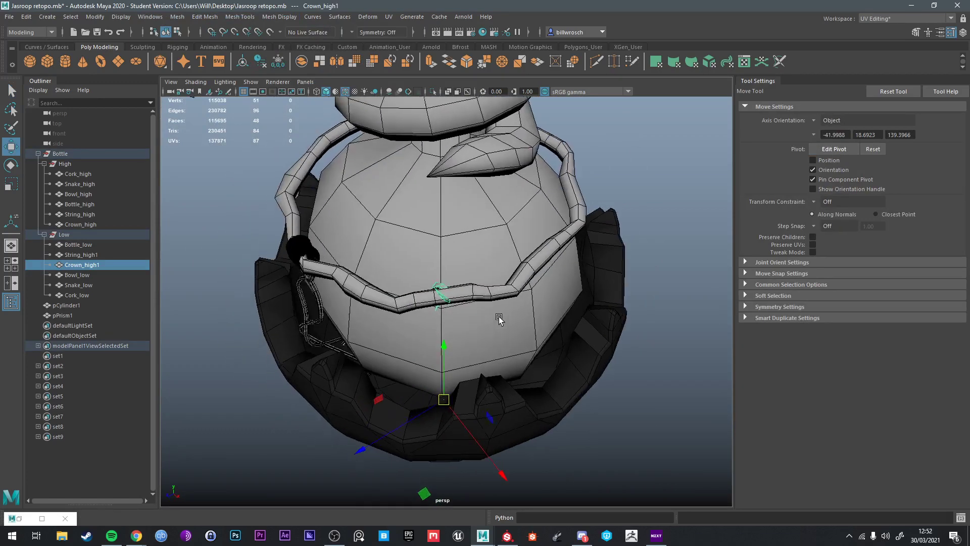
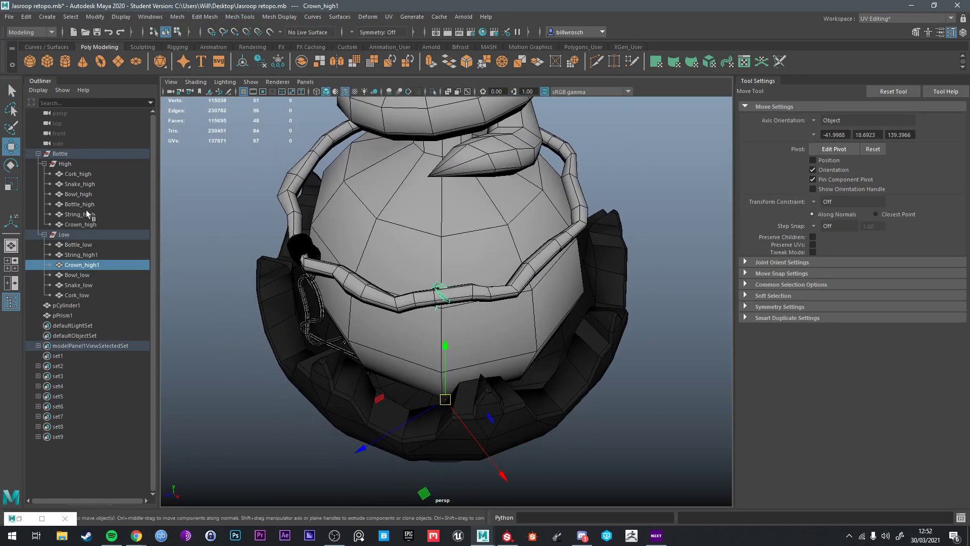
# Step: Duplicate Crown_high and move the copy onto the low-poly bottle's crown ring
pyautogui.scroll(-5, 223, 238)
pyautogui.keyDown('alt'); pyautogui.moveTo(223, 238); pyautogui.dragTo(404, 180); pyautogui.keyUp('alt')
pyautogui.click(397, 212)
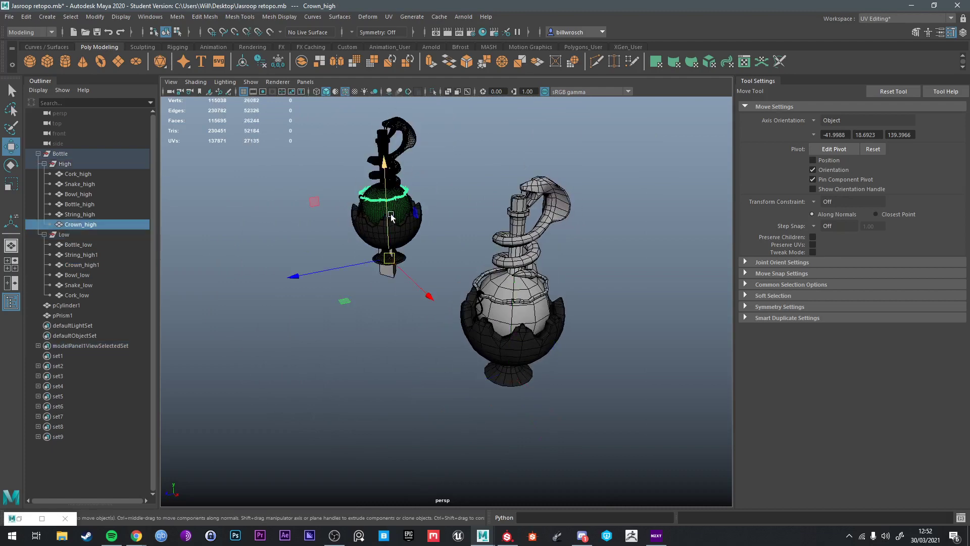
pyautogui.hotkey('ctrl', 'd')
pyautogui.moveTo(400, 281); pyautogui.dragTo(537, 365, button='middle')
pyautogui.press('f')
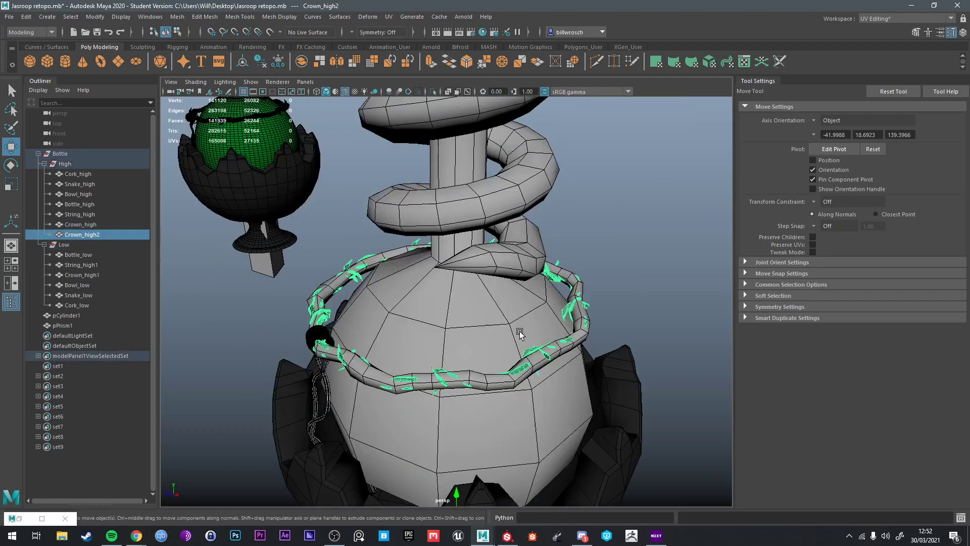
# Step: Hide the duplicated high-poly crown and try to move the low-poly thorns along the X axis with grid snapping
pyautogui.keyDown('alt'); pyautogui.moveTo(519, 333); pyautogui.dragTo(522, 288); pyautogui.keyUp('alt')
pyautogui.hotkey('ctrl', 'h')
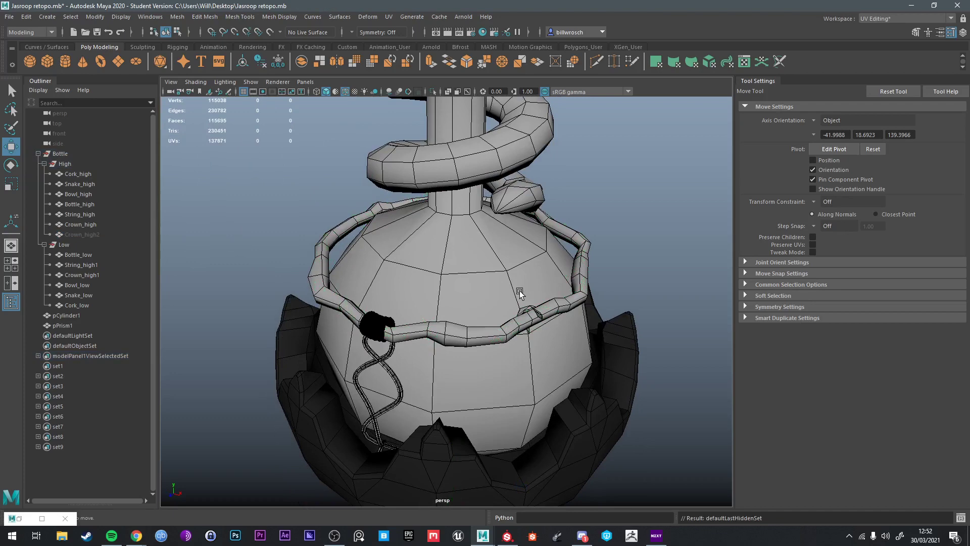
pyautogui.click(547, 312)
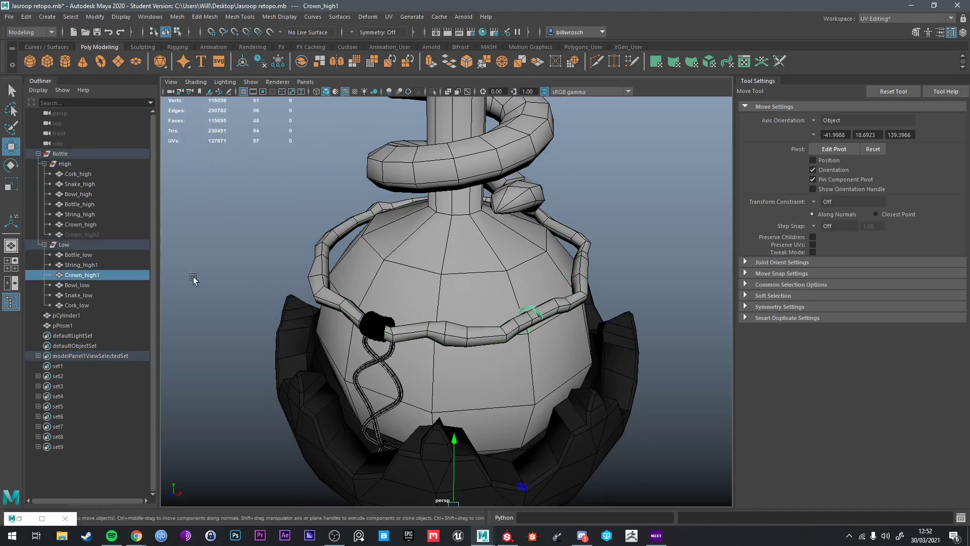
pyautogui.keyDown('alt'); pyautogui.moveTo(527, 337); pyautogui.dragTo(546, 423); pyautogui.keyUp('alt')
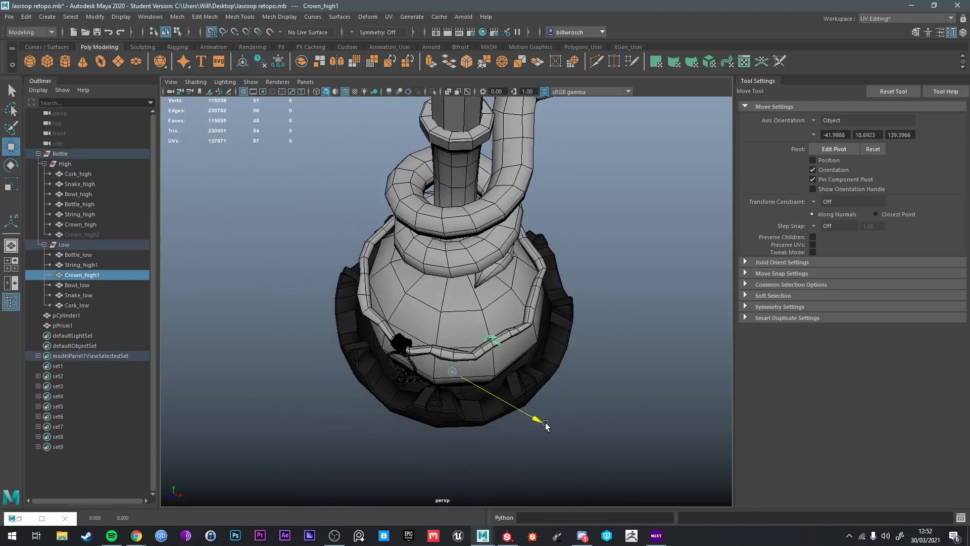
pyautogui.keyDown('alt'); pyautogui.moveTo(610, 442); pyautogui.dragTo(489, 380); pyautogui.keyUp('alt')
pyautogui.scroll(3, 555, 384)
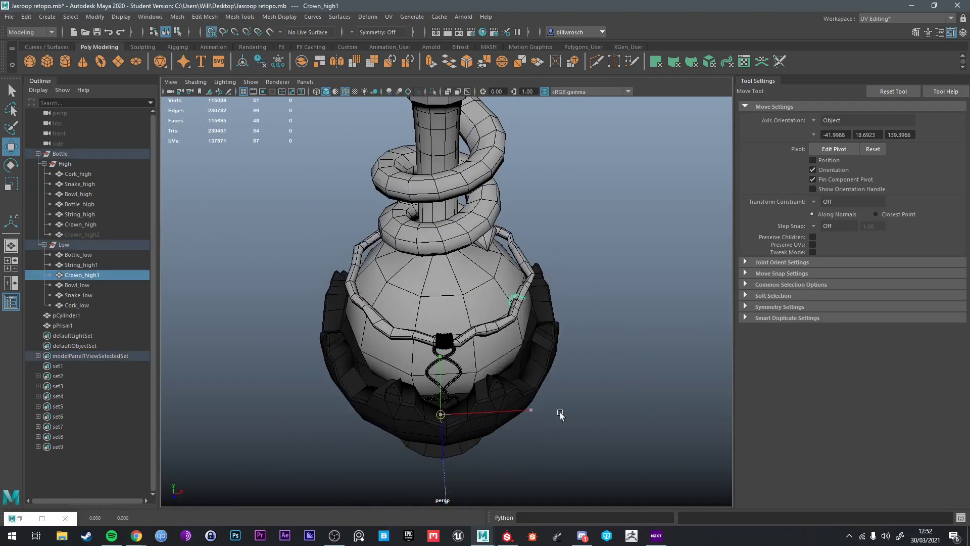
pyautogui.scroll(3, 586, 394)
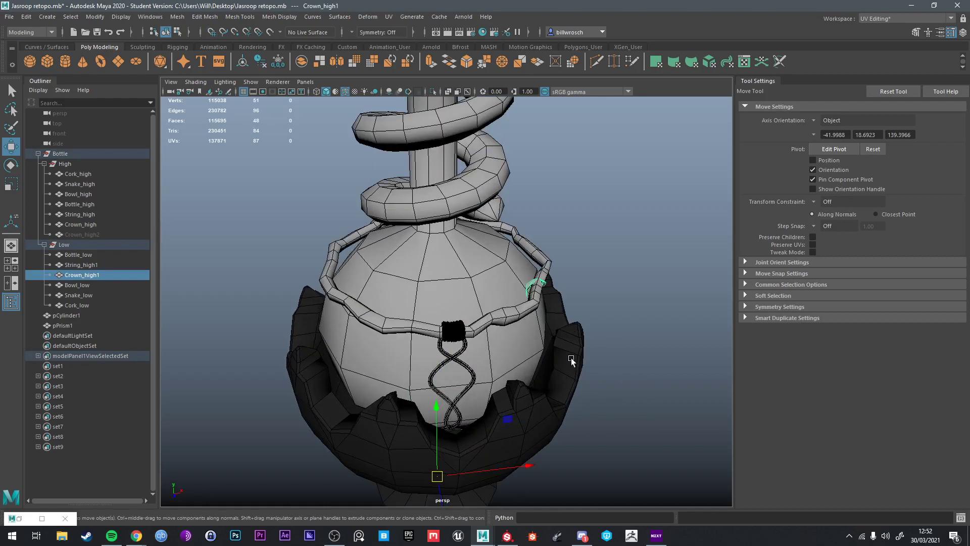
pyautogui.keyDown('alt'); pyautogui.moveTo(593, 351); pyautogui.dragTo(534, 401); pyautogui.keyUp('alt')
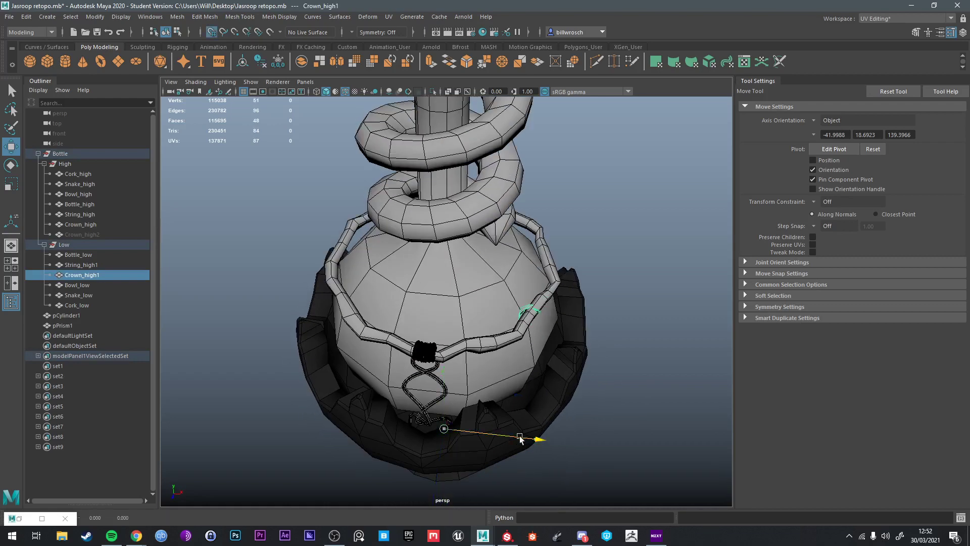
# Step: Undo back through hiding the duplicated high-poly crown
pyautogui.scroll(-4, 682, 439)
pyautogui.hotkey('ctrl', 'z')
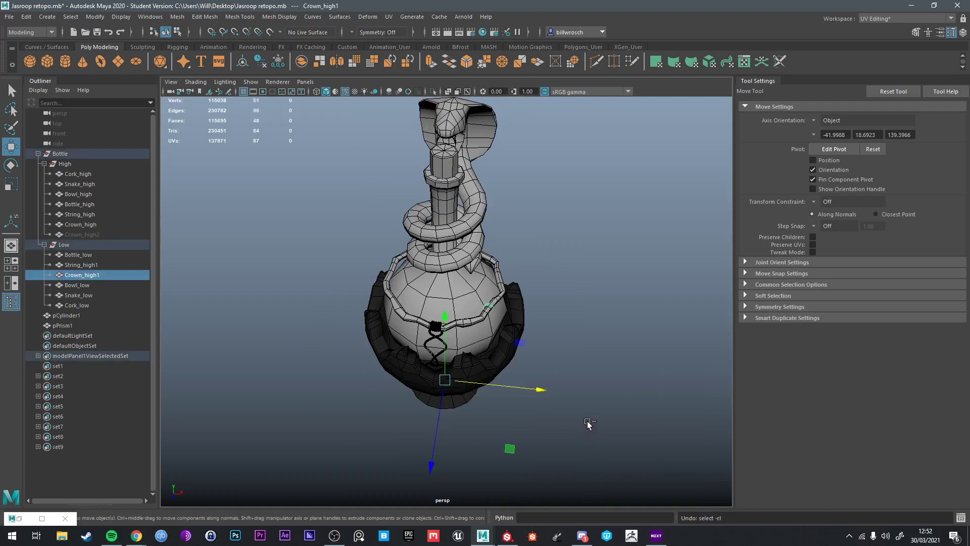
pyautogui.hotkey('ctrl', 'z')
pyautogui.hotkey('ctrl', 'z')
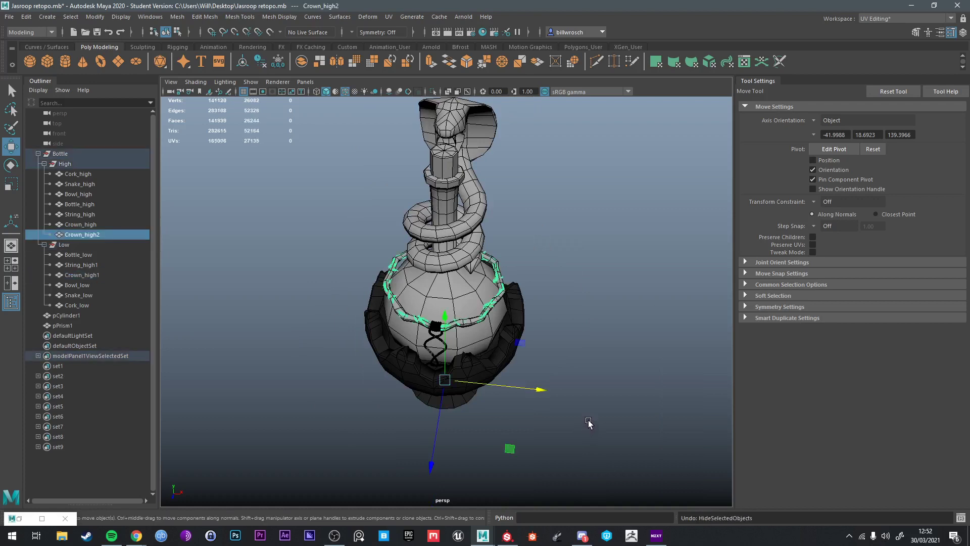
# Step: Try to move the duplicated high-poly crown along the X axis with grid snapping
pyautogui.scroll(5, 566, 412)
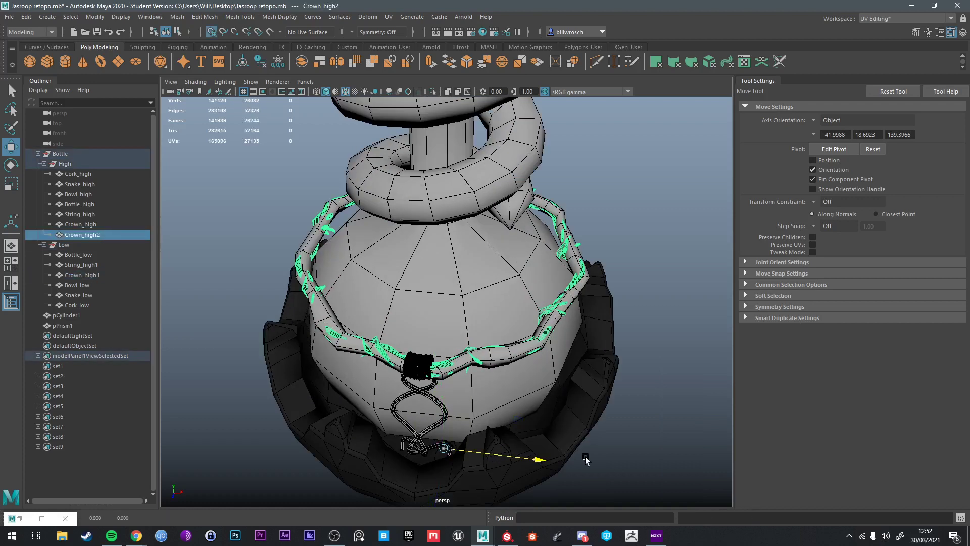
pyautogui.scroll(-4, 674, 444)
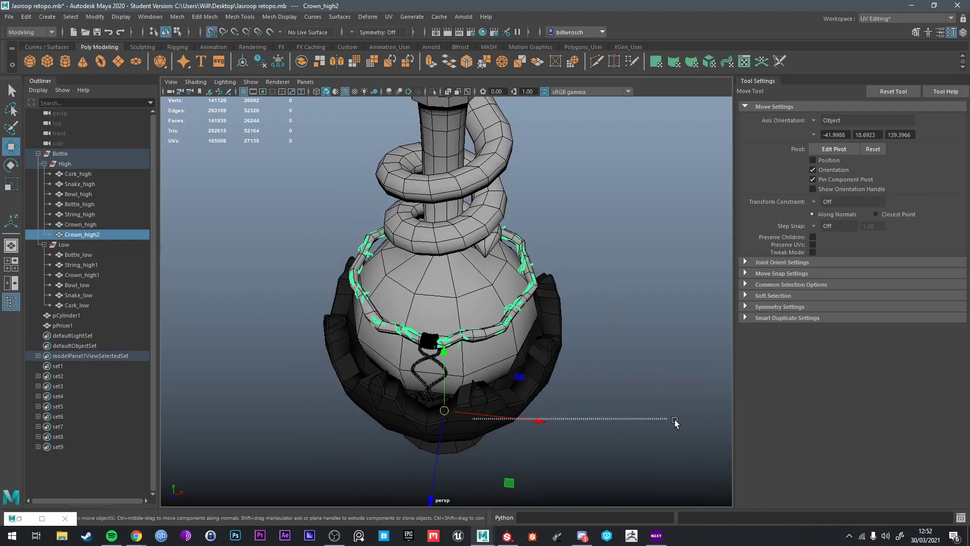
pyautogui.moveTo(674, 420); pyautogui.dragTo(751, 422)
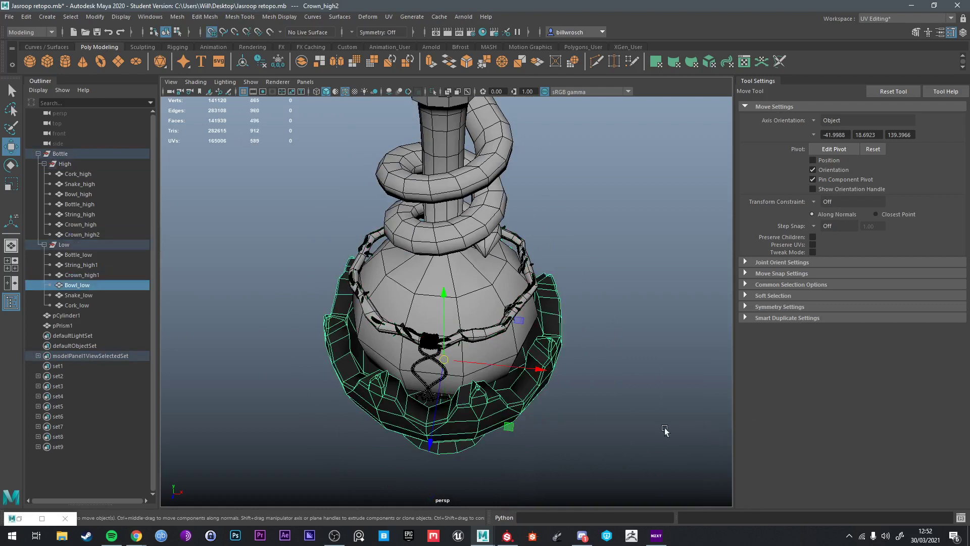
pyautogui.hotkey('ctrl', 'z')
pyautogui.press('x')
pyautogui.moveTo(527, 420); pyautogui.dragTo(663, 420)
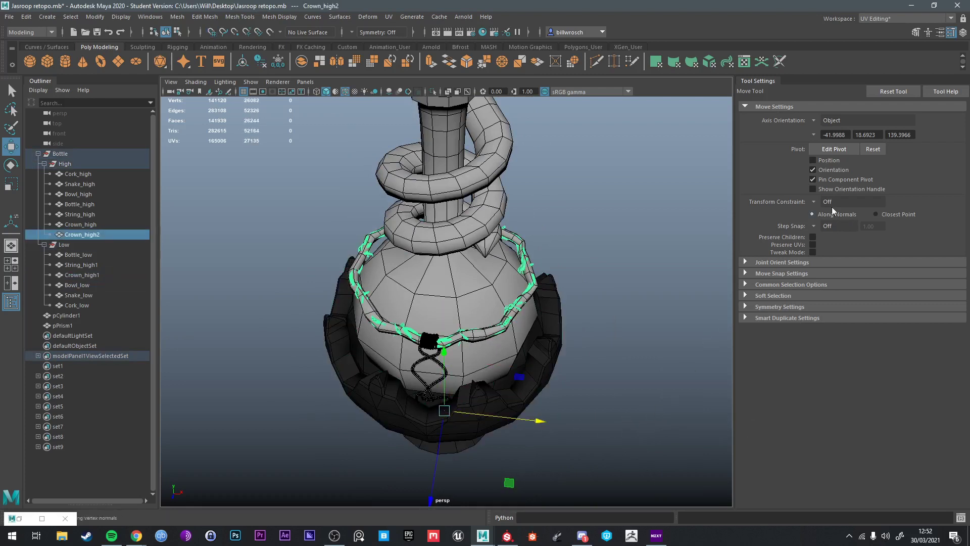
pyautogui.click(841, 150)
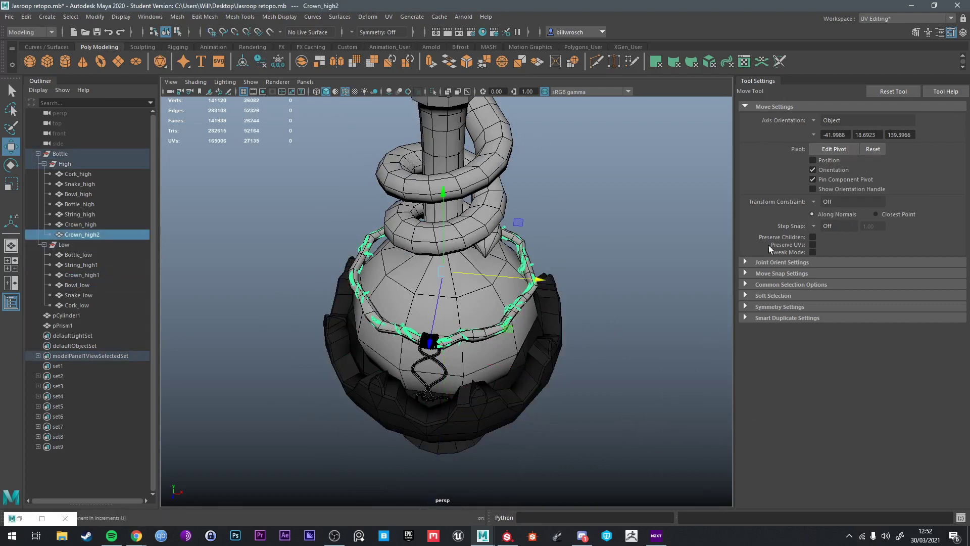
# Step: Duplicate the low-poly thorns, try rotating the copy around the crown ring, and undo the duplication
pyautogui.click(513, 302)
pyautogui.scroll(2, 527, 338)
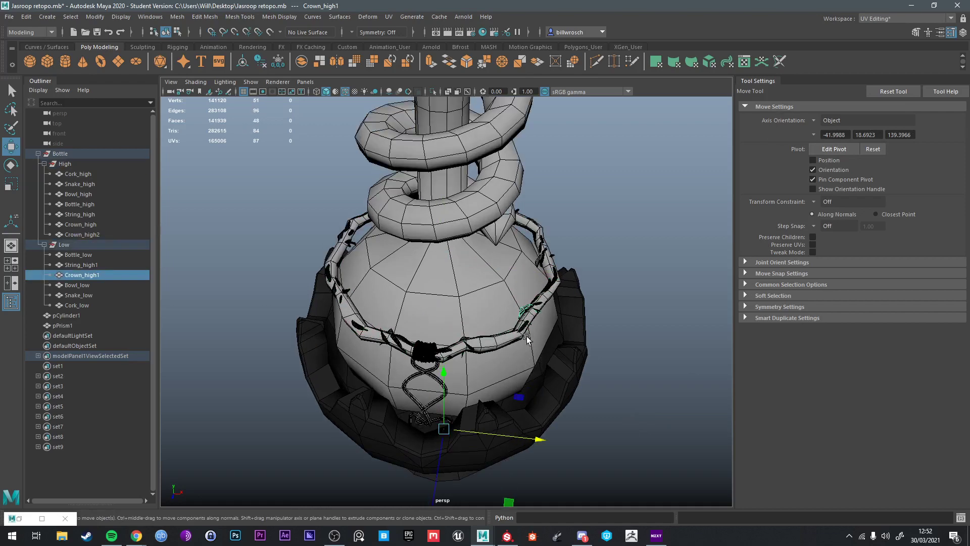
pyautogui.keyDown('alt'); pyautogui.moveTo(518, 396); pyautogui.dragTo(521, 407); pyautogui.keyUp('alt')
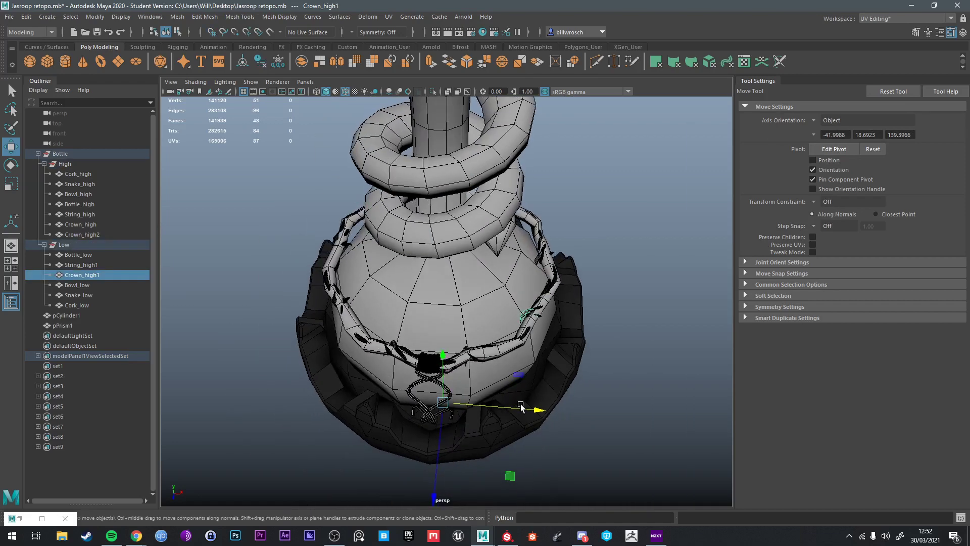
pyautogui.hotkey('ctrl', 'd')
pyautogui.press('e')
pyautogui.moveTo(513, 461); pyautogui.dragTo(556, 396)
pyautogui.hotkey('ctrl', 'z')
pyautogui.scroll(-5, 546, 414)
pyautogui.hotkey('ctrl', 'z')
pyautogui.hotkey('ctrl', 'z')
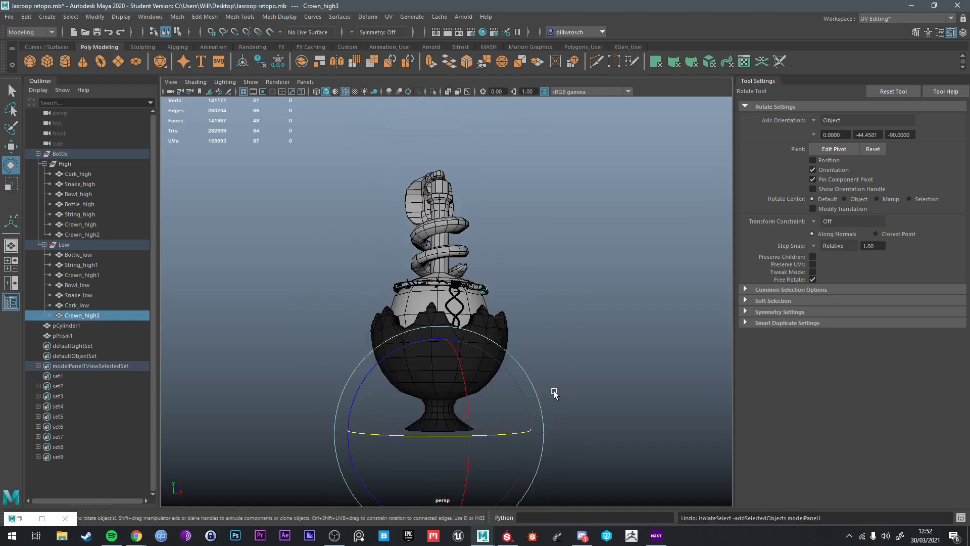
pyautogui.click(584, 380)
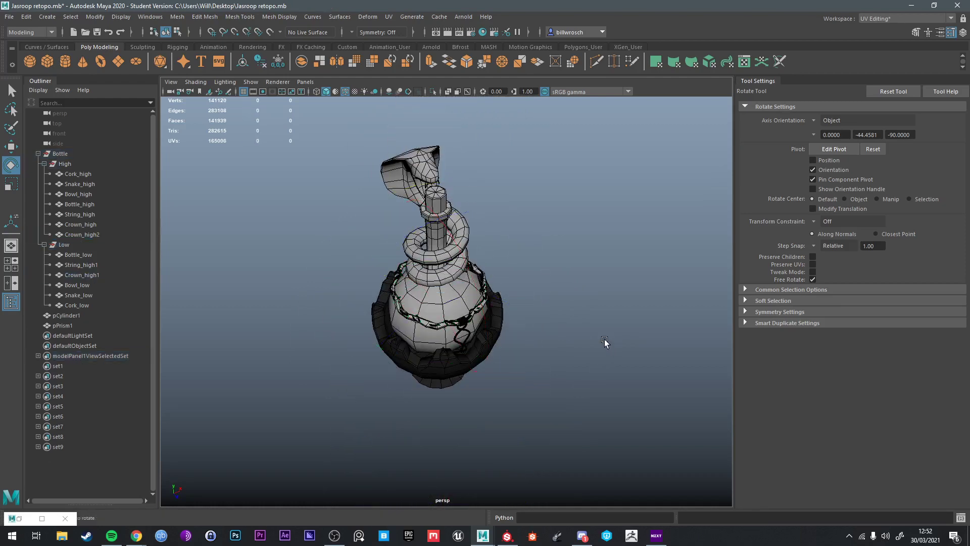
# Step: Turn on the viewport grid and select the low-poly thorns on the crown ring
pyautogui.click(122, 18)
pyautogui.click(136, 42)
pyautogui.scroll(6, 579, 311)
pyautogui.keyDown('alt'); pyautogui.moveTo(606, 329); pyautogui.dragTo(585, 296); pyautogui.keyUp('alt')
pyautogui.click(567, 314)
pyautogui.click(594, 302)
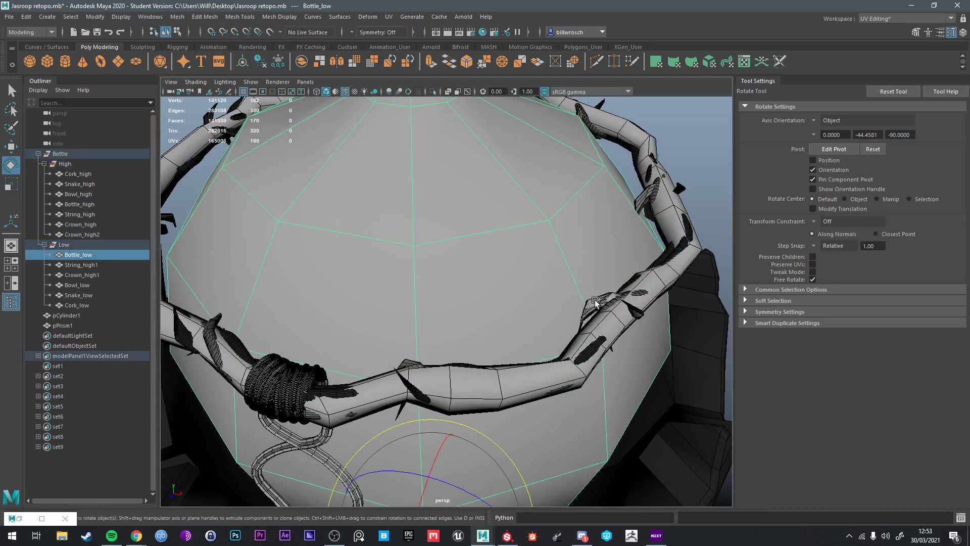
pyautogui.click(594, 302)
pyautogui.scroll(-4, 598, 306)
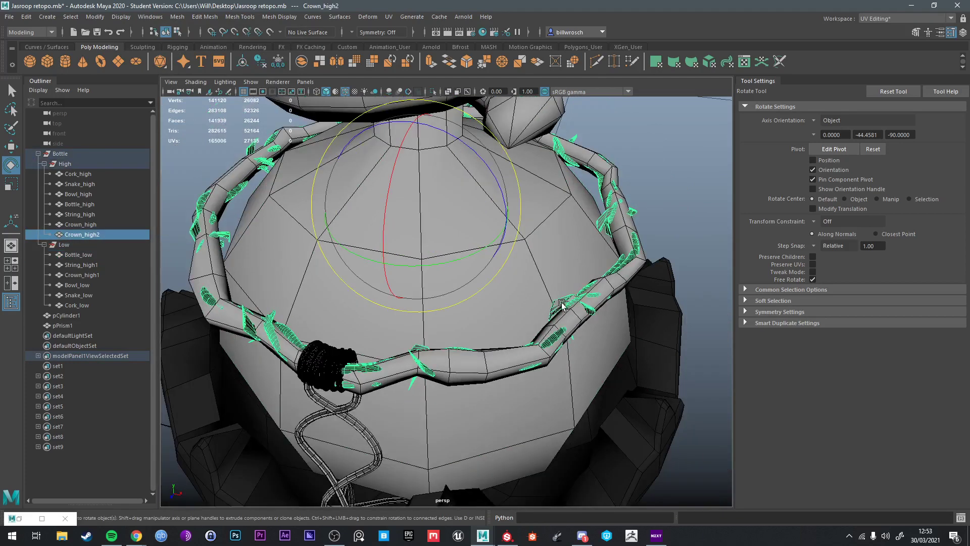
pyautogui.click(562, 305)
pyautogui.scroll(-5, 571, 304)
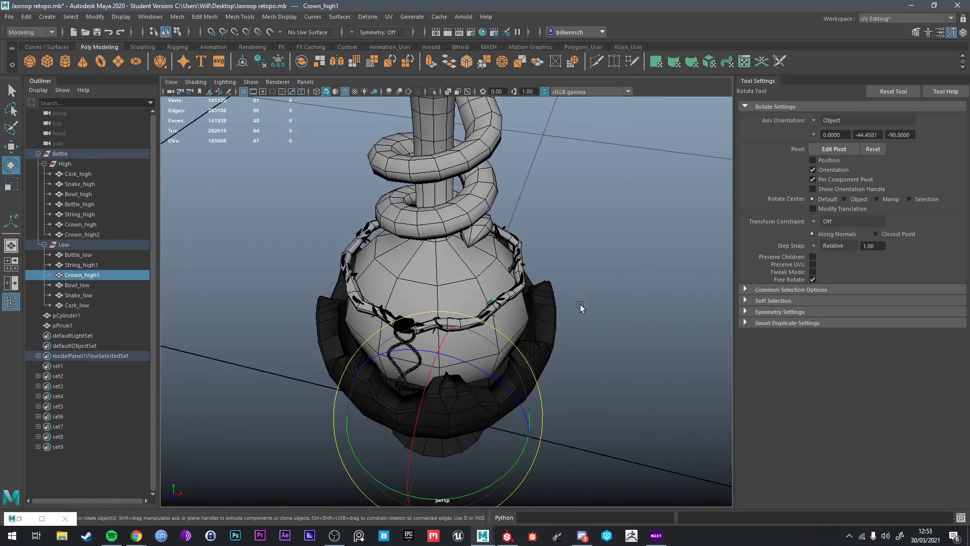
# Step: Snap the pivot of the low-poly thorns to the grid origin under the bottle
pyautogui.press('w')
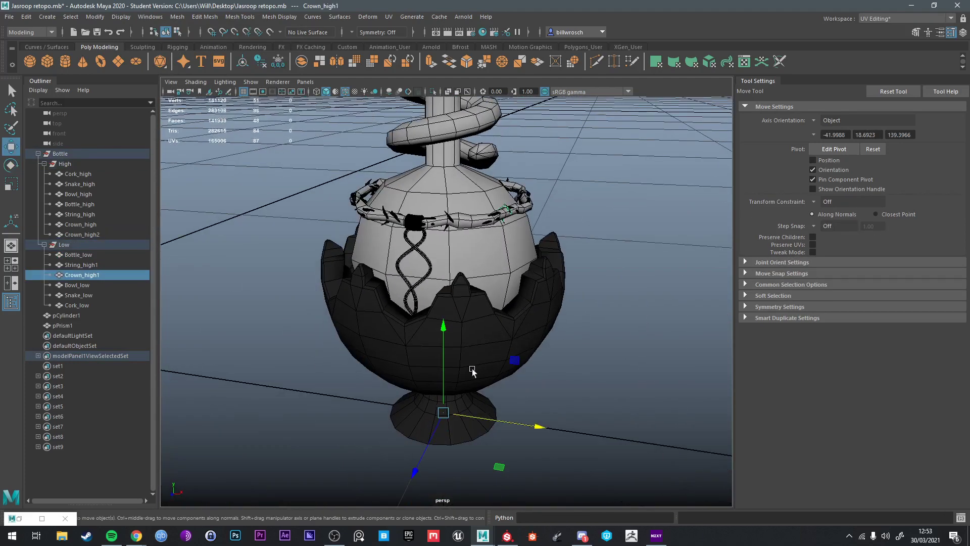
pyautogui.press('d')
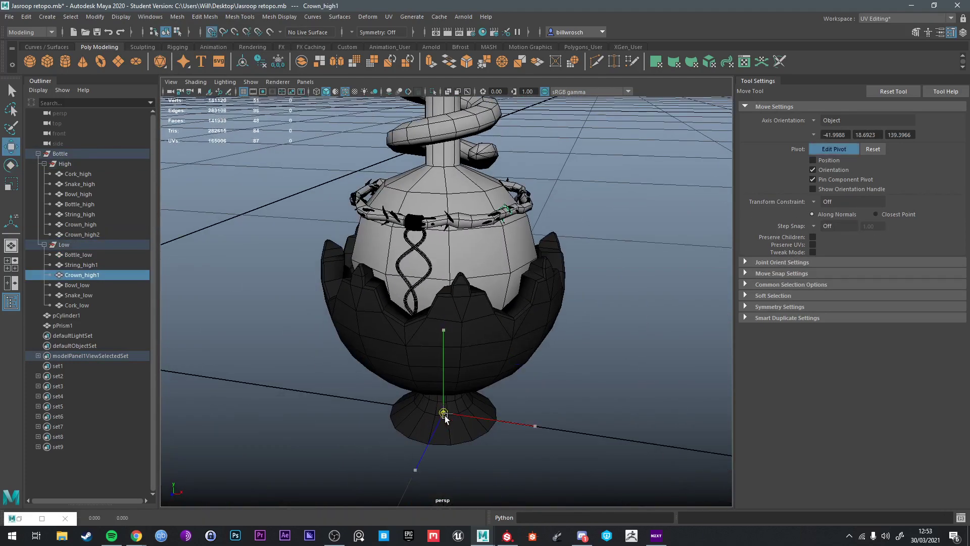
pyautogui.keyDown('alt'); pyautogui.moveTo(467, 399); pyautogui.dragTo(419, 412); pyautogui.keyUp('alt')
# Step: Duplicate the low-poly thorns and rotate the copy around the bottle with a relative step snap of 15
pyautogui.hotkey('ctrl', 'd')
pyautogui.press('e')
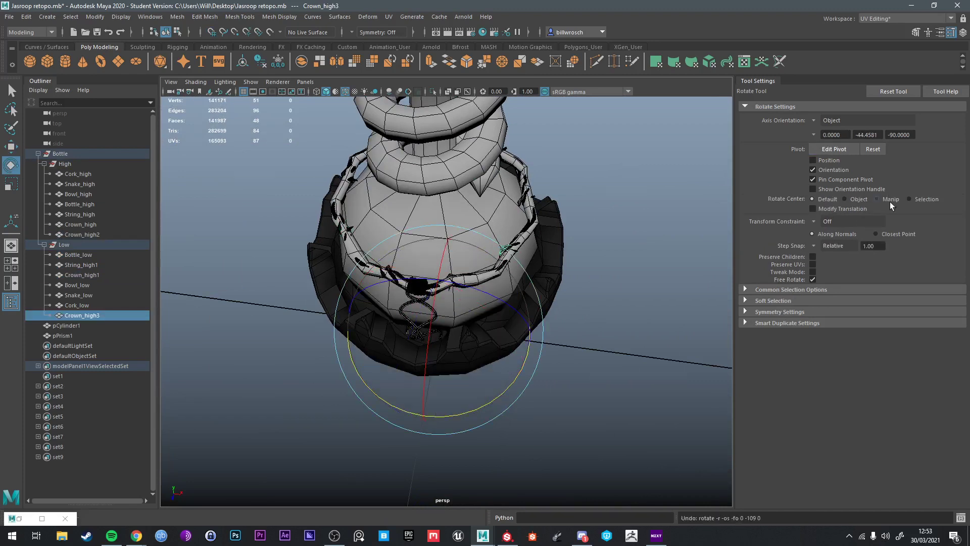
pyautogui.write('15')
pyautogui.press('Return')
pyautogui.moveTo(500, 395); pyautogui.dragTo(420, 402)
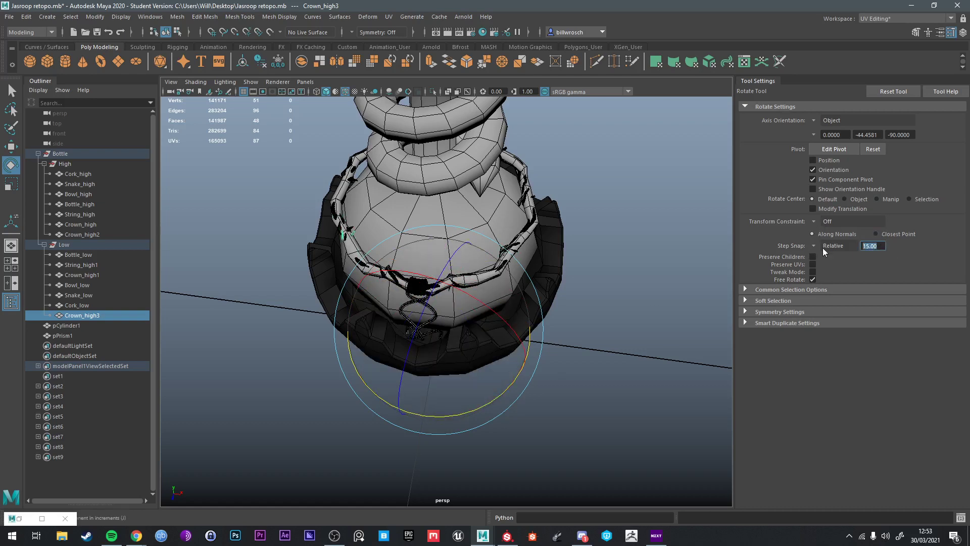
# Step: Set the rotation step snap to 5 and turn the copied thorns further around the crown ring
pyautogui.write('5')
pyautogui.press('Return')
pyautogui.moveTo(493, 404); pyautogui.dragTo(483, 403)
pyautogui.scroll(5, 399, 334)
pyautogui.keyDown('alt'); pyautogui.moveTo(399, 334); pyautogui.dragTo(415, 334); pyautogui.keyUp('alt')
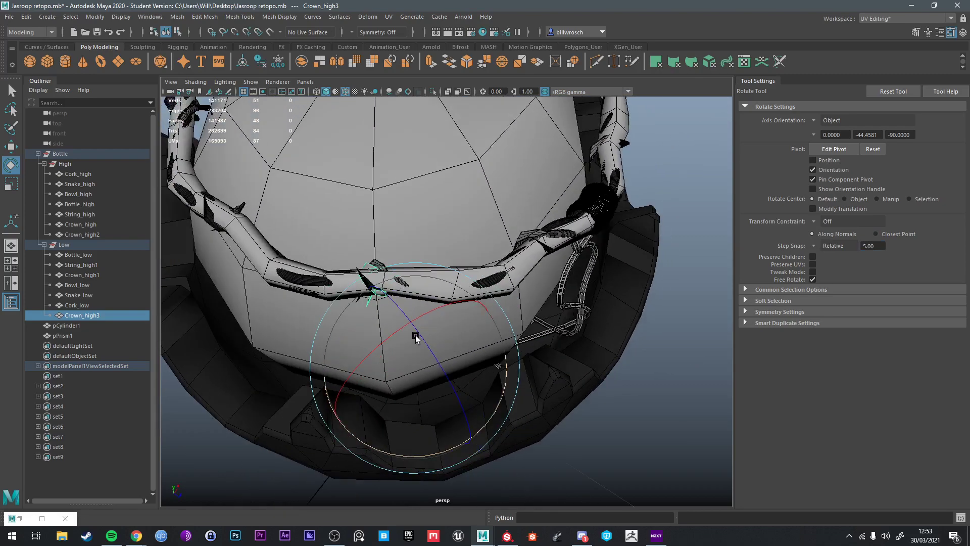
pyautogui.keyDown('alt'); pyautogui.moveTo(498, 330); pyautogui.dragTo(576, 342); pyautogui.keyUp('alt')
pyautogui.scroll(3, 529, 355)
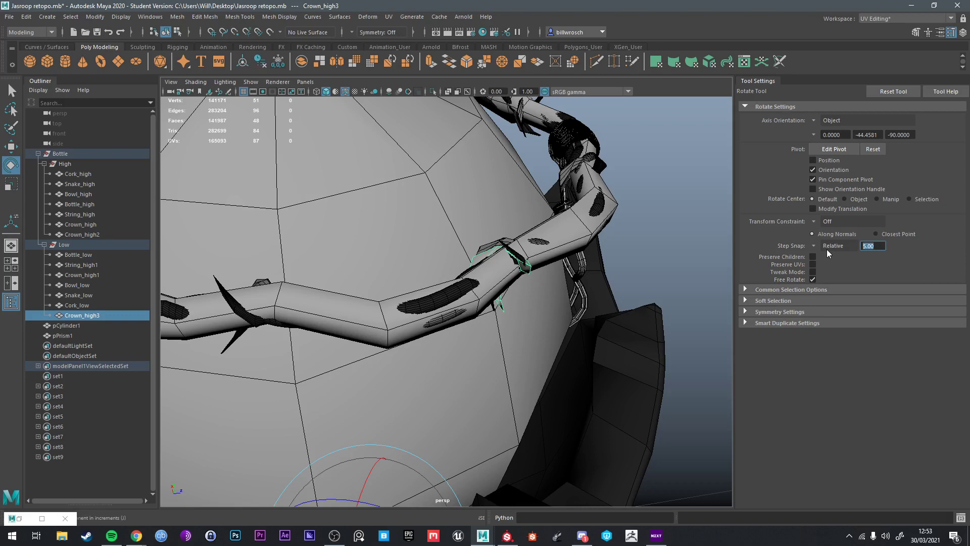
# Step: Set the rotation step snap to 1 and fine-tune the copied thorns' angle on the ring
pyautogui.write('1')
pyautogui.press('Return')
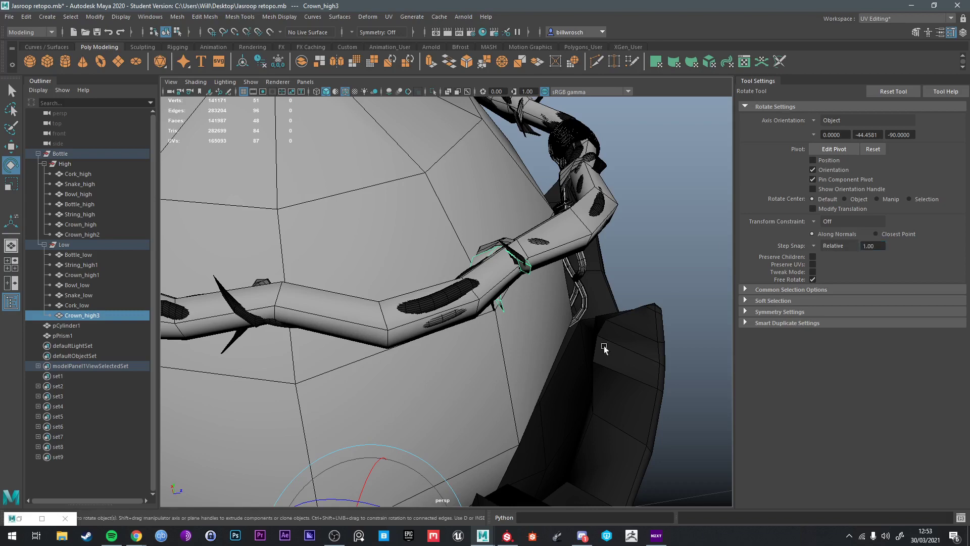
pyautogui.keyDown('alt'); pyautogui.moveTo(520, 384); pyautogui.dragTo(532, 407); pyautogui.keyUp('alt')
pyautogui.moveTo(474, 479); pyautogui.dragTo(475, 479)
# Step: Delete the duplicated low-poly thorns
pyautogui.keyDown('alt'); pyautogui.moveTo(475, 479); pyautogui.dragTo(511, 350, button='right'); pyautogui.keyUp('alt')
pyautogui.keyDown('alt'); pyautogui.moveTo(511, 350); pyautogui.dragTo(448, 434); pyautogui.keyUp('alt')
pyautogui.press('Delete')
# Step: Select the original low-poly thorns together with the crown ring and isolate both in the viewport
pyautogui.keyDown('alt'); pyautogui.moveTo(581, 314); pyautogui.dragTo(447, 295); pyautogui.keyUp('alt')
pyautogui.click(441, 284)
pyautogui.scroll(4, 447, 294)
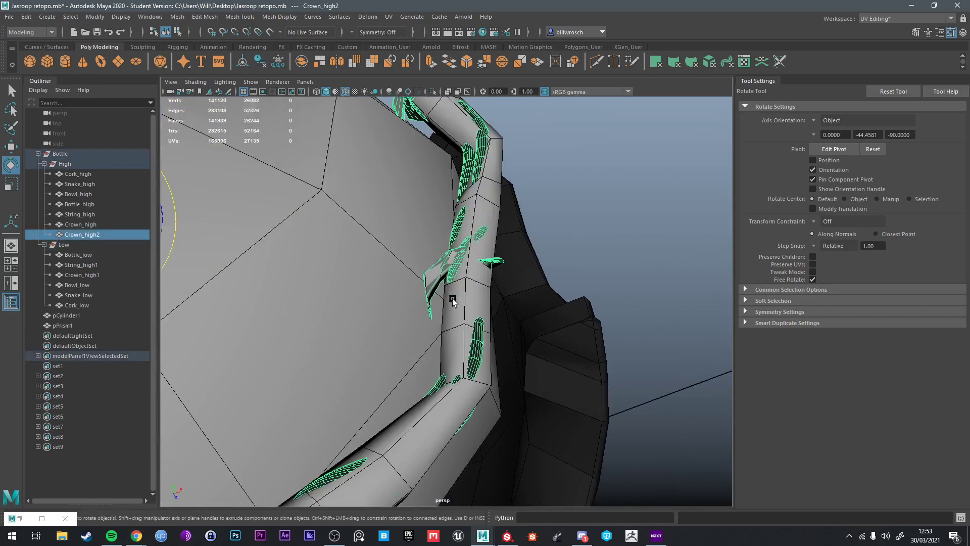
pyautogui.click(434, 272)
pyautogui.keyDown('shift'); pyautogui.click(472, 289); pyautogui.keyUp('shift')
pyautogui.hotkey('ctrl', '1')
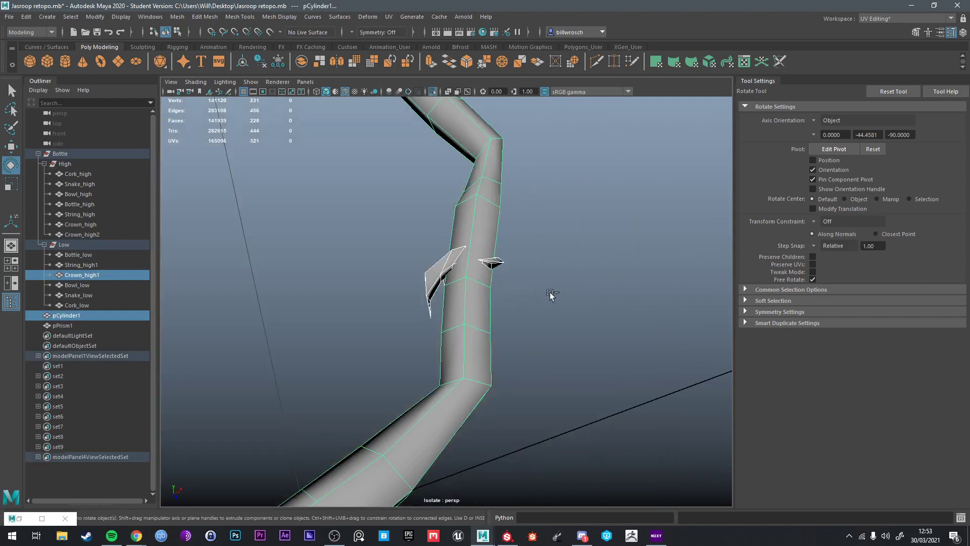
# Step: Combine the low-poly thorns and the crown ring into a single mesh
pyautogui.keyDown('alt'); pyautogui.moveTo(547, 297); pyautogui.dragTo(480, 253); pyautogui.keyUp('alt')
pyautogui.press('q')
pyautogui.scroll(3, 409, 202)
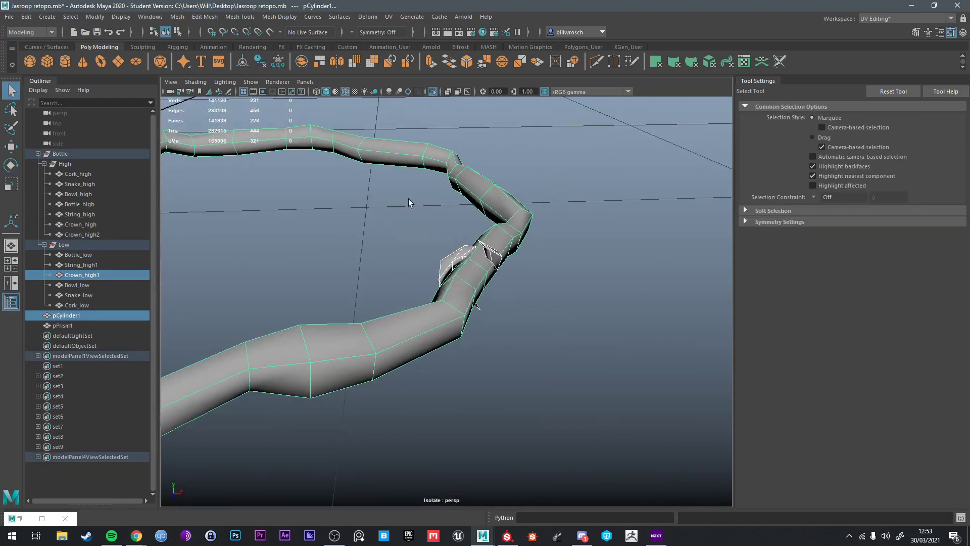
pyautogui.click(177, 16)
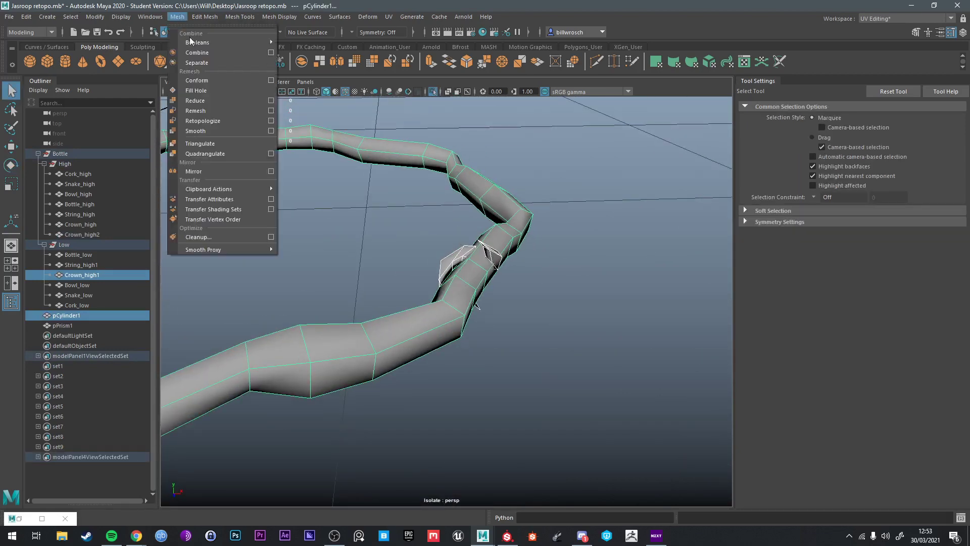
pyautogui.click(216, 53)
pyautogui.keyDown('alt'); pyautogui.moveTo(454, 283); pyautogui.dragTo(510, 305); pyautogui.keyUp('alt')
pyautogui.rightClick(481, 292)
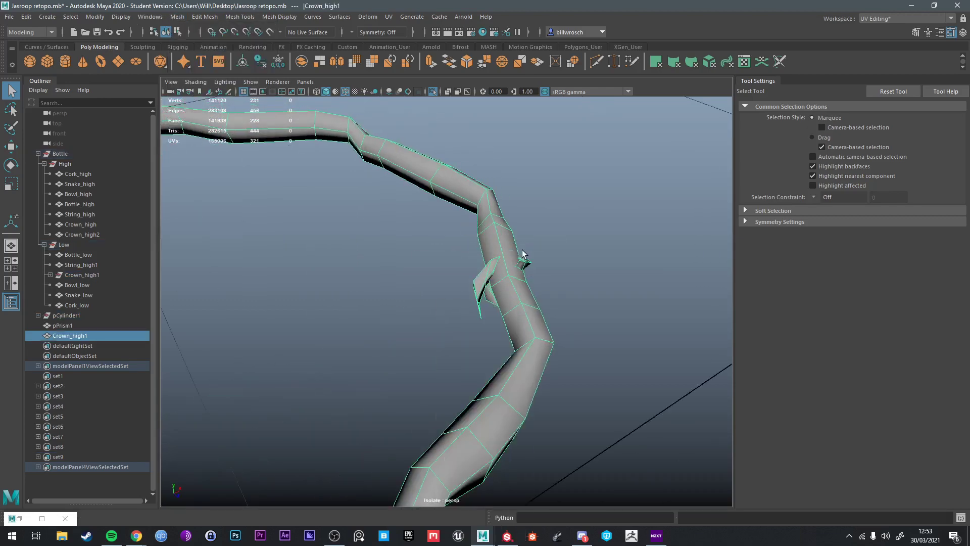
# Step: Turn off isolation and delete the duplicated high-poly crown, Crown_high2
pyautogui.keyDown('alt'); pyautogui.moveTo(619, 272); pyautogui.dragTo(457, 271); pyautogui.keyUp('alt')
pyautogui.hotkey('ctrl', '1')
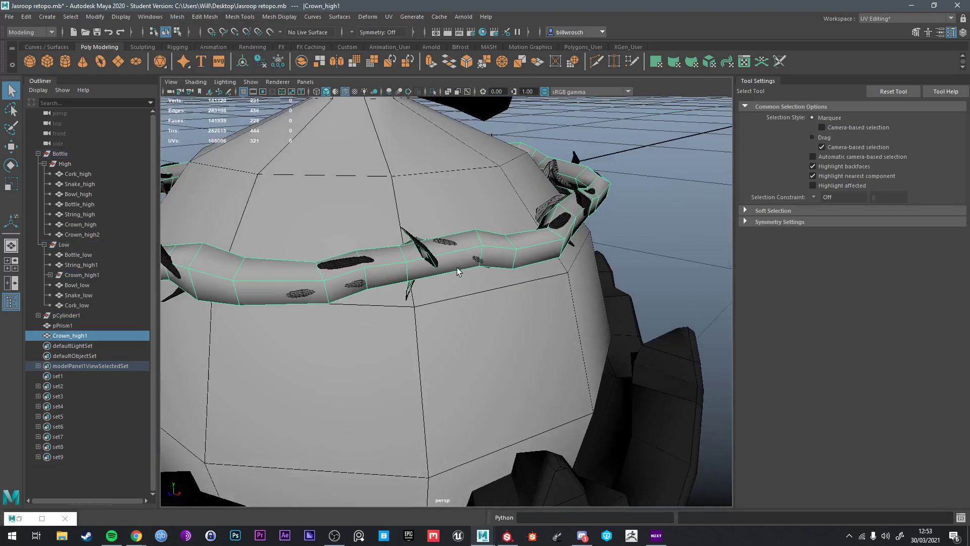
pyautogui.click(451, 243)
pyautogui.press('Delete')
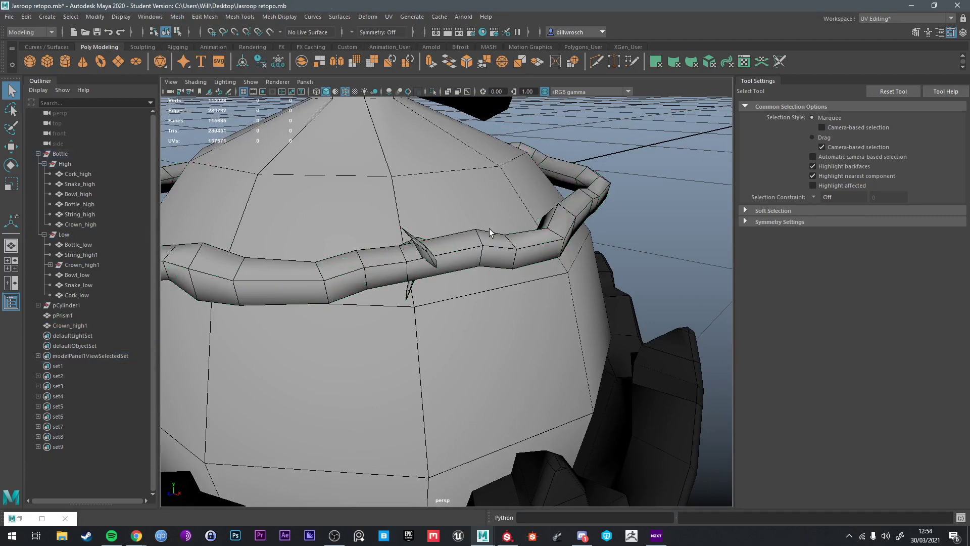
# Step: Freeze the transformations and delete the construction history of the combined low-poly crown
pyautogui.keyDown('alt'); pyautogui.moveTo(489, 229); pyautogui.dragTo(464, 271); pyautogui.keyUp('alt')
pyautogui.click(507, 302)
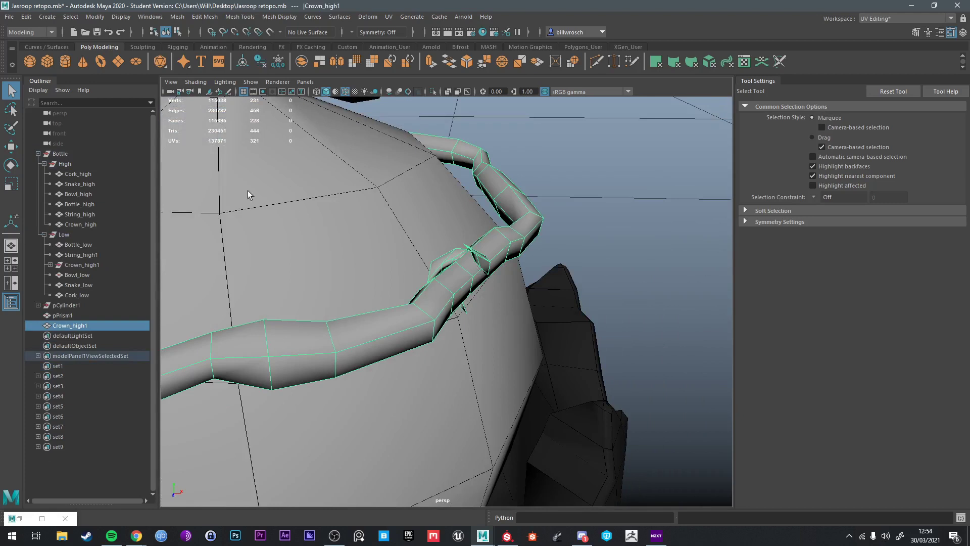
pyautogui.click(272, 64)
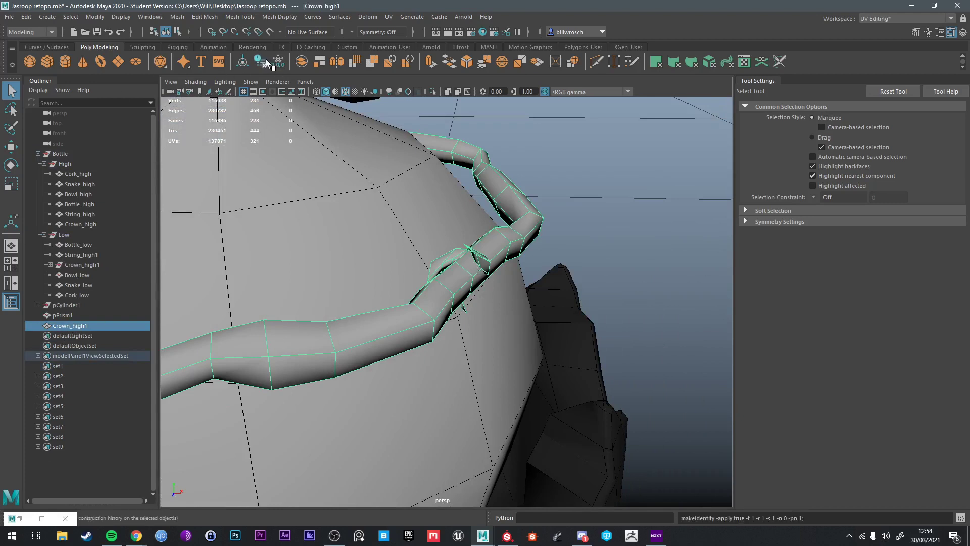
# Step: Rename the combined crown mesh to Crown_low and place it in the Low group
pyautogui.doubleClick(65, 305)
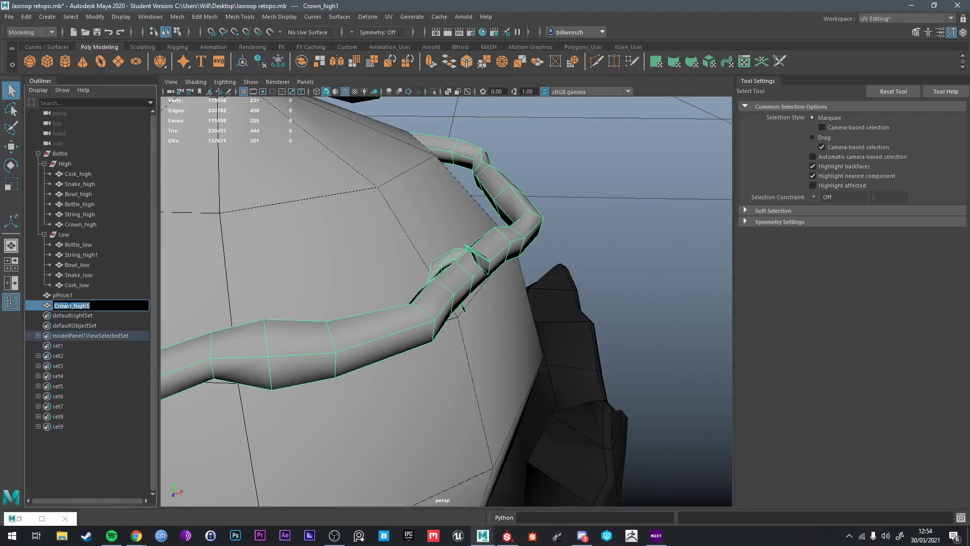
pyautogui.moveTo(73, 305); pyautogui.dragTo(87, 306)
pyautogui.press('Return')
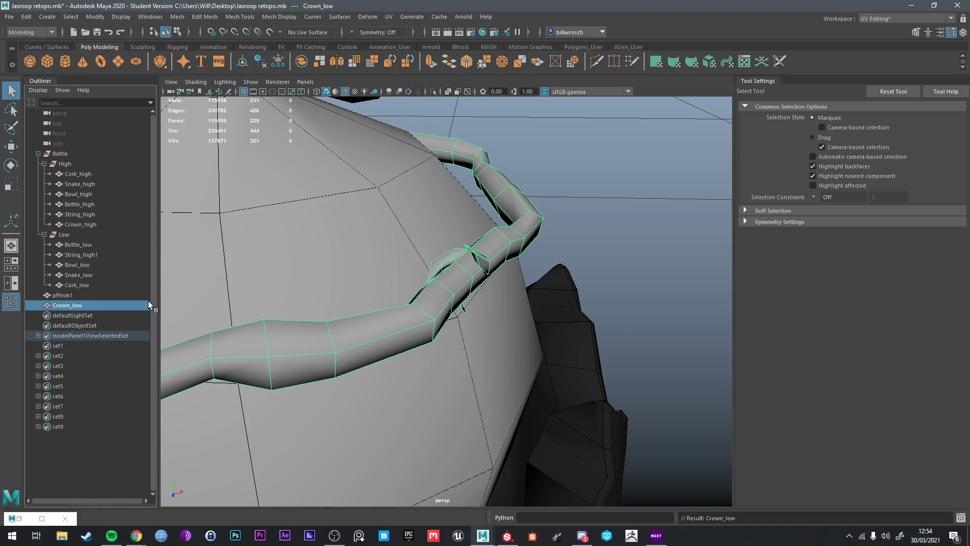
pyautogui.moveTo(63, 309); pyautogui.dragTo(71, 239, button='middle')
# Step: Check the objects around the Low group and delete the leftover pPrism1
pyautogui.click(90, 265)
pyautogui.press('f')
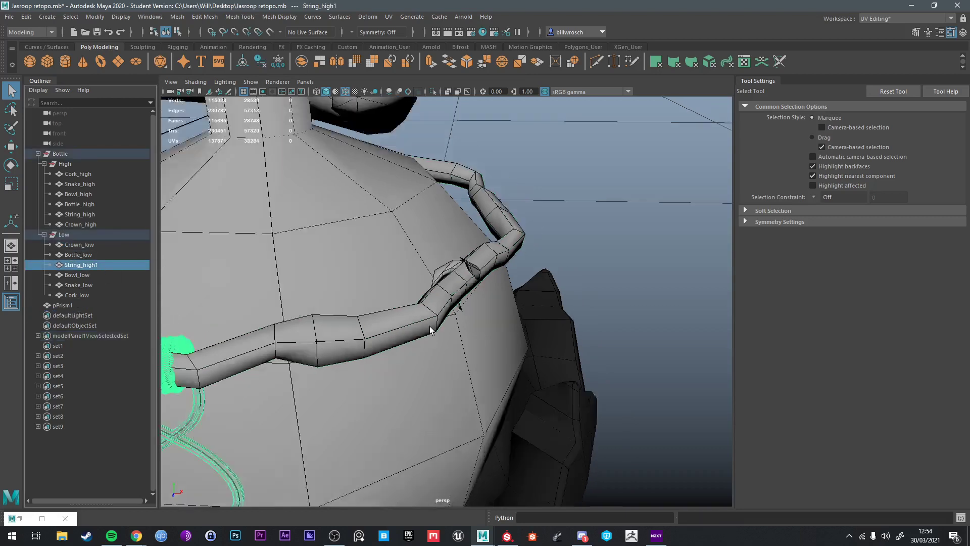
pyautogui.click(77, 274)
pyautogui.click(80, 295)
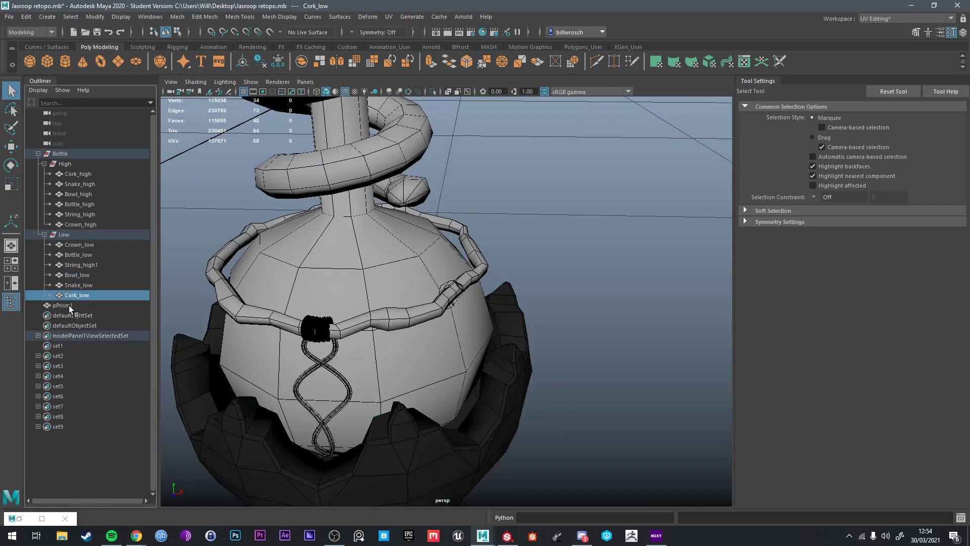
pyautogui.click(65, 305)
pyautogui.press('f')
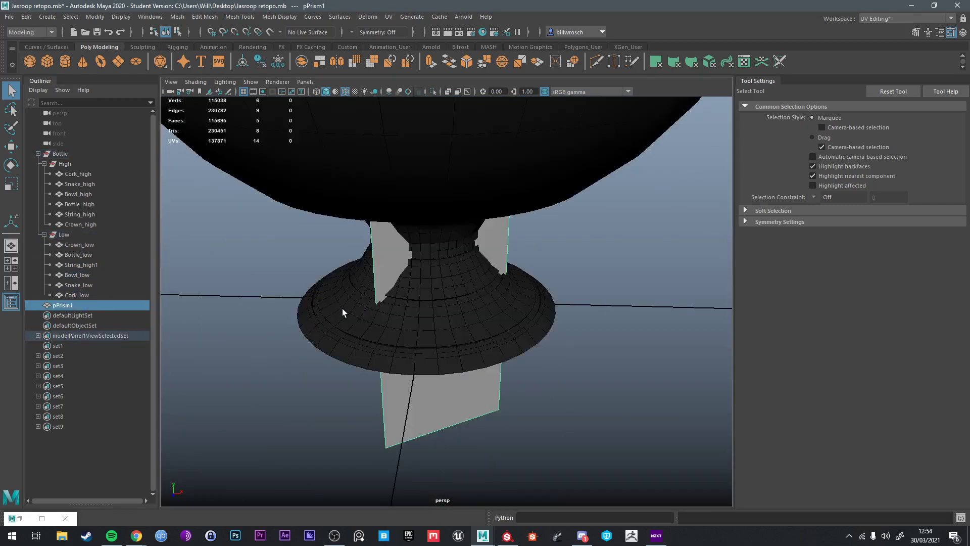
pyautogui.press('Delete')
pyautogui.scroll(-5, 521, 297)
pyautogui.keyDown('alt'); pyautogui.moveTo(521, 293); pyautogui.dragTo(437, 268); pyautogui.keyUp('alt')
pyautogui.scroll(10, 437, 268)
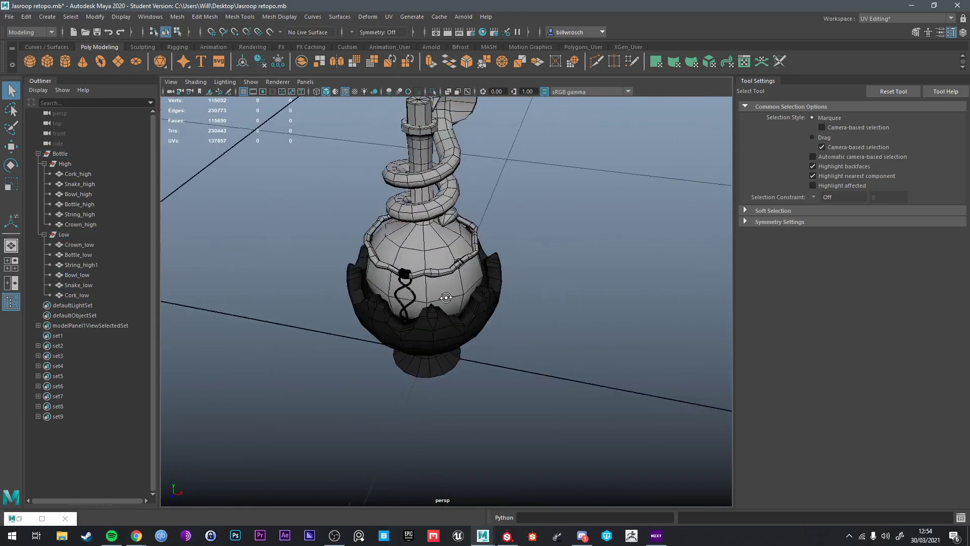
pyautogui.keyDown('alt'); pyautogui.moveTo(466, 303); pyautogui.dragTo(463, 316); pyautogui.keyUp('alt')
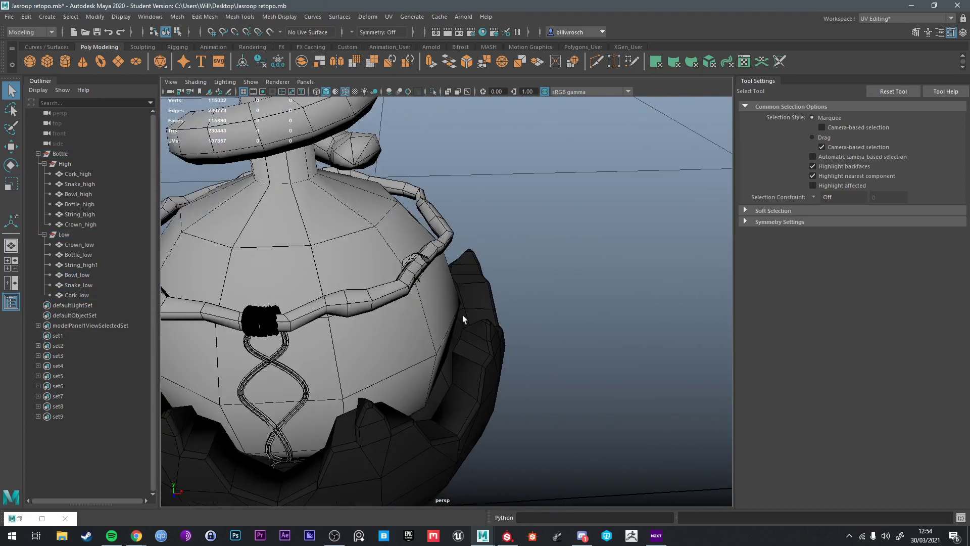
# Step: Export Crown_low as an FBX to the Desktop, replacing the existing JasCrownTest.fbx
pyautogui.click(401, 296)
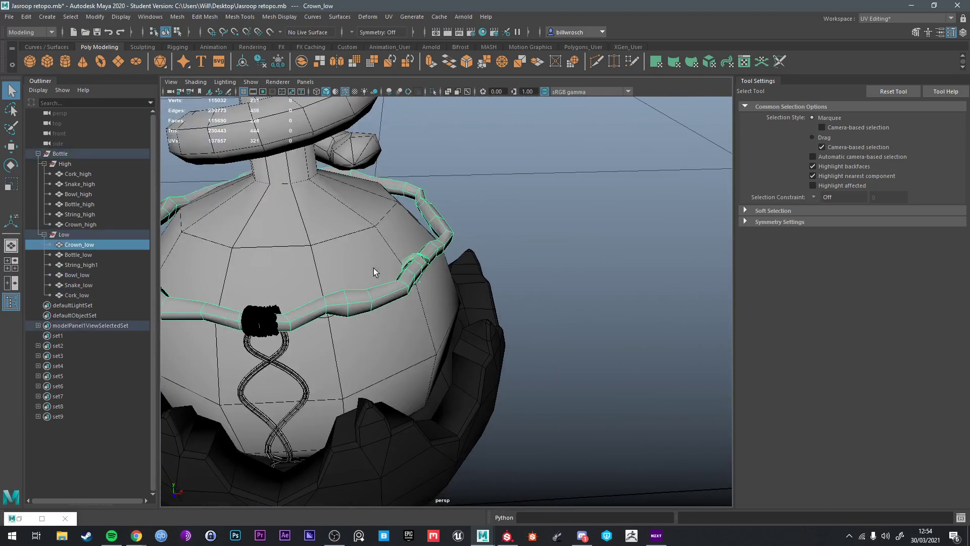
pyautogui.click(16, 18)
pyautogui.click(46, 144)
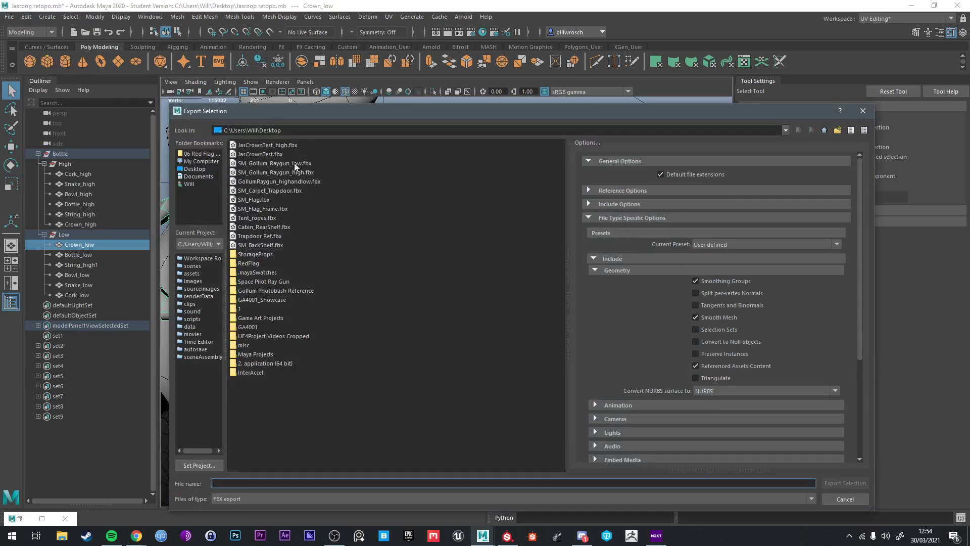
pyautogui.doubleClick(271, 153)
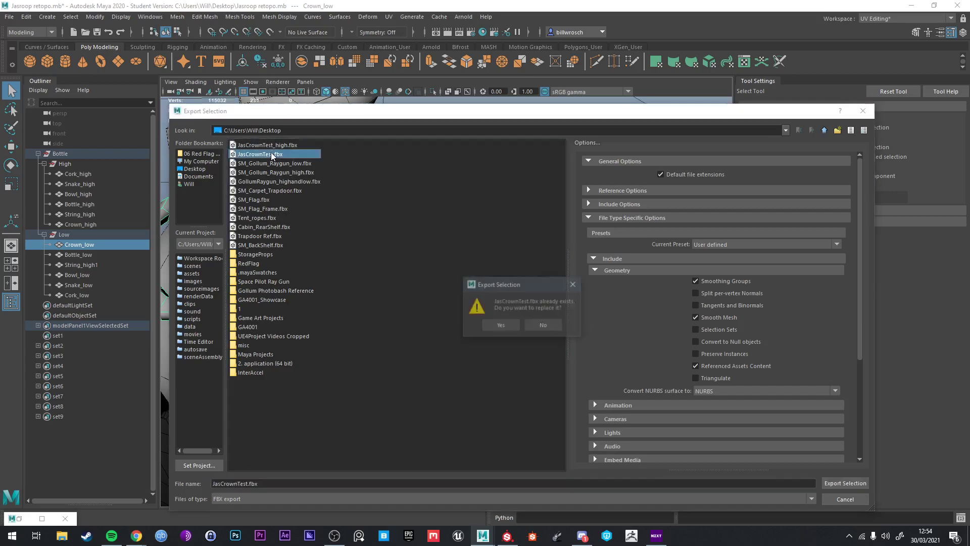
pyautogui.click(503, 323)
# Step: Switch to Substance Painter, reload JasCrownTest.fbx as the project mesh, and inspect the textured crown
pyautogui.click(507, 535)
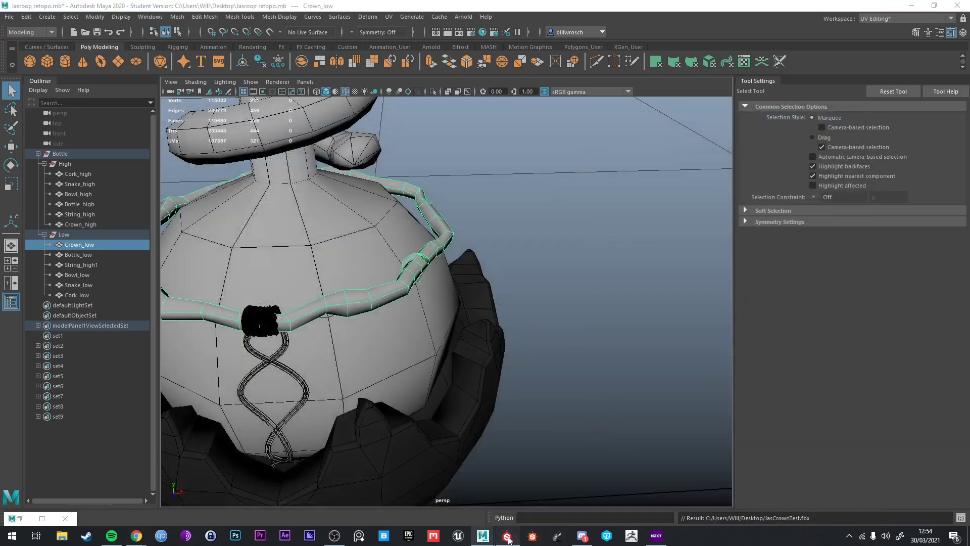
pyautogui.click(29, 17)
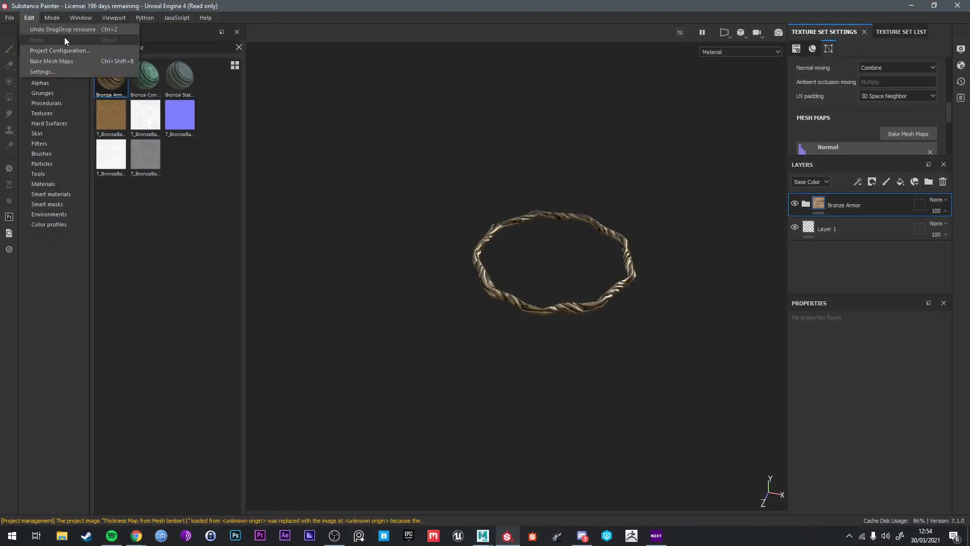
pyautogui.click(66, 39)
pyautogui.click(551, 184)
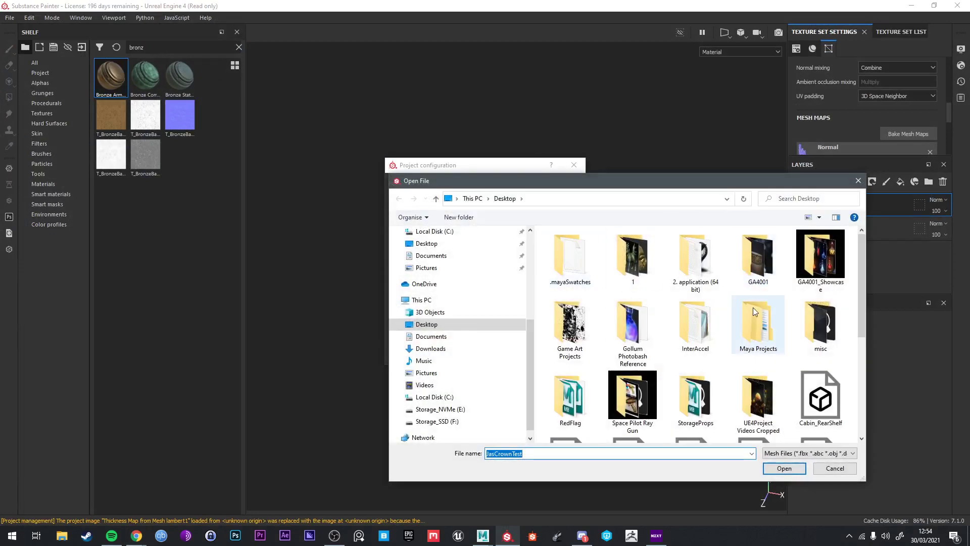
pyautogui.scroll(-3, 752, 307)
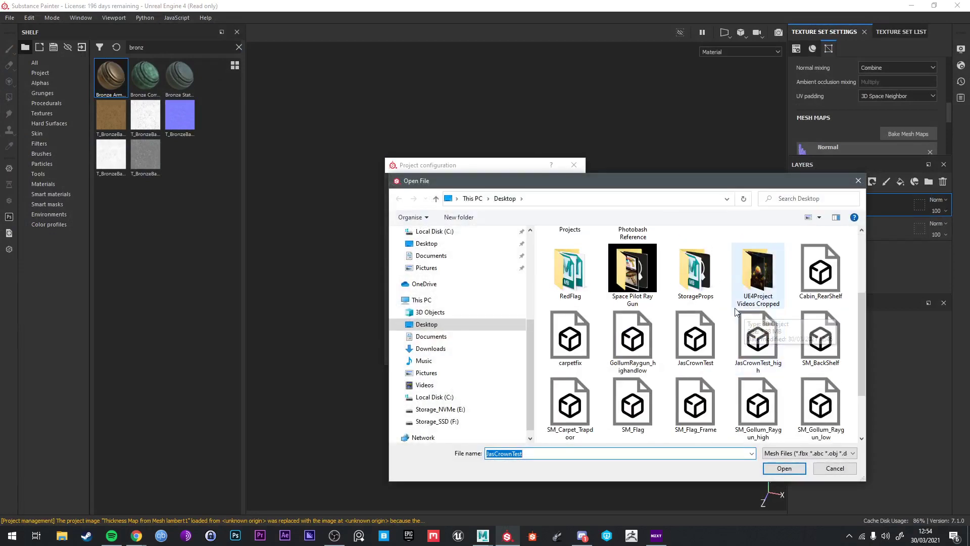
pyautogui.doubleClick(716, 348)
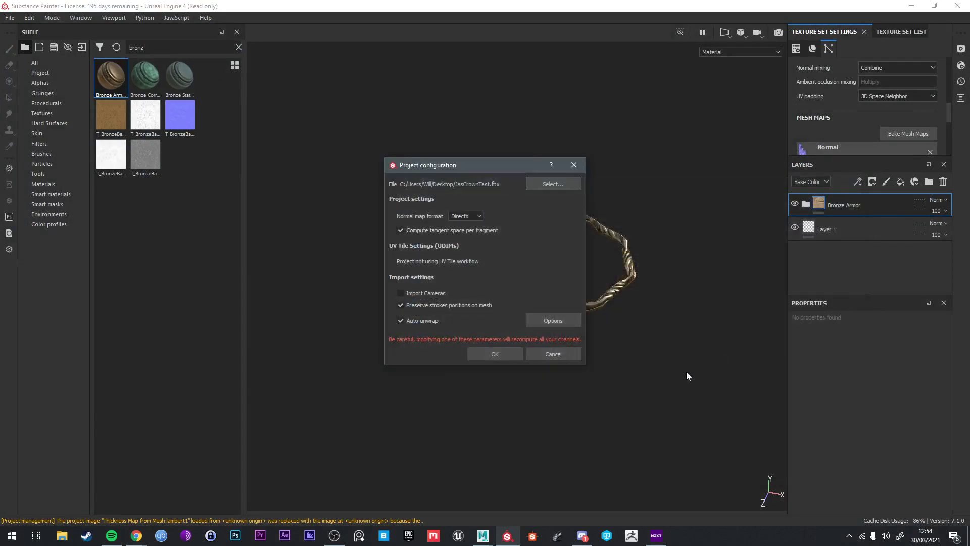
pyautogui.click(507, 358)
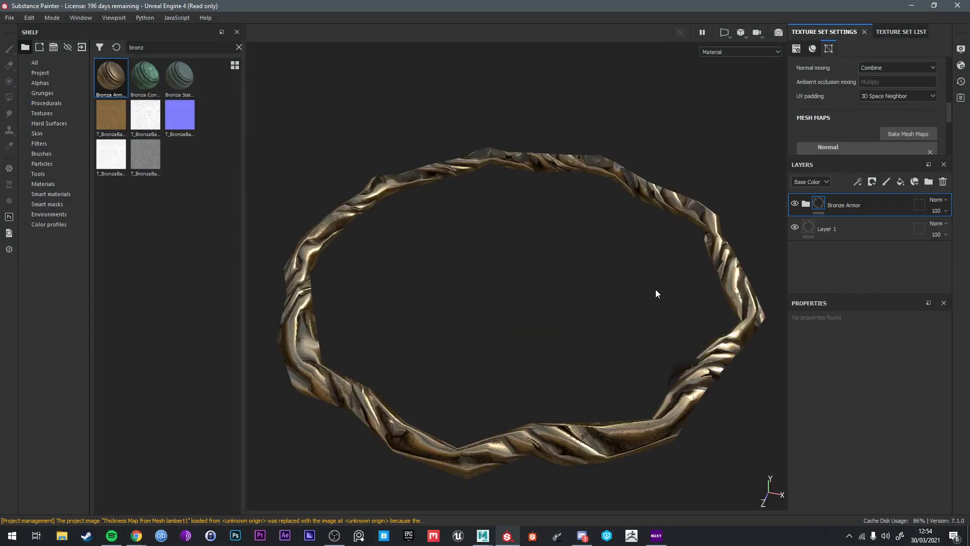
pyautogui.keyDown('alt'); pyautogui.moveTo(655, 294); pyautogui.dragTo(568, 331); pyautogui.keyUp('alt')
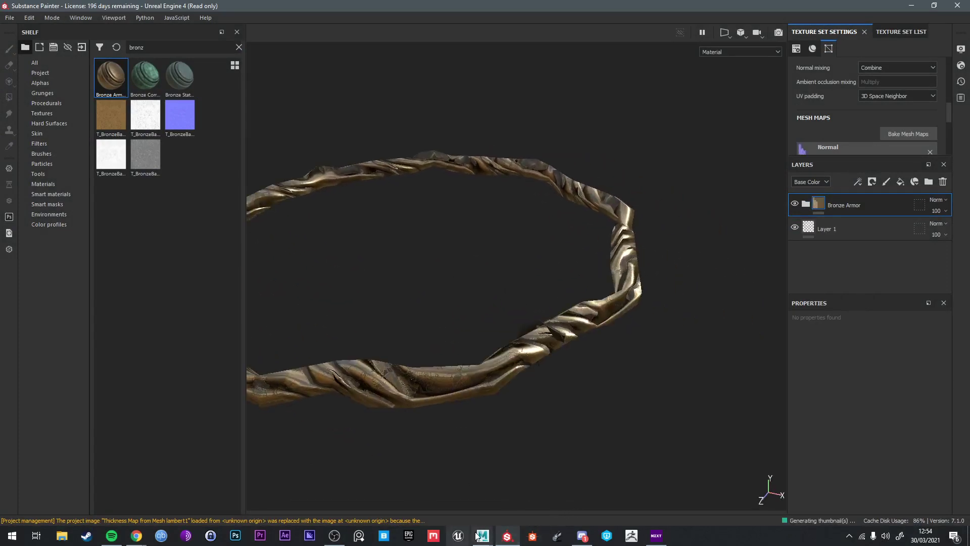
# Step: Switch back to Maya and reload the UV Editing workspace to open the UV Editor for Crown_low
pyautogui.moveTo(483, 534)
pyautogui.click(535, 478)
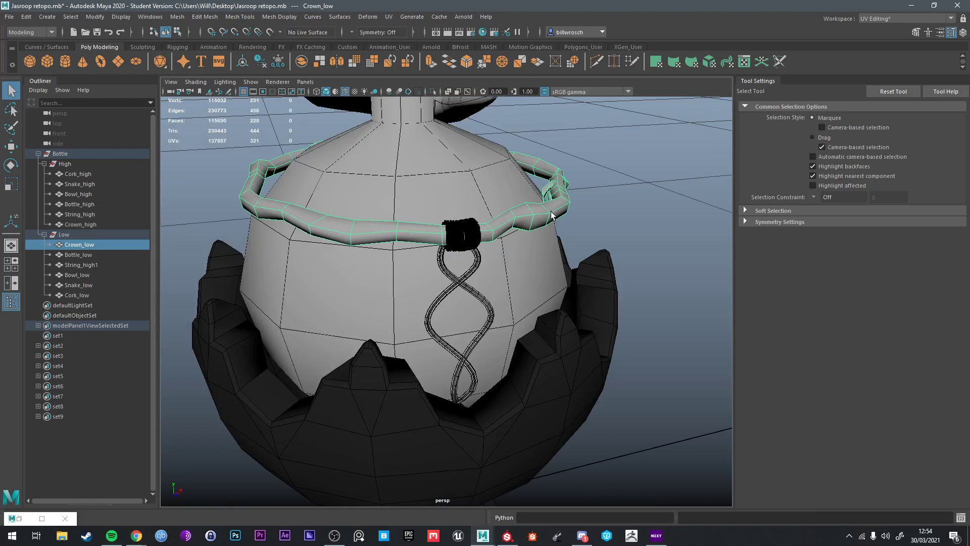
pyautogui.moveTo(551, 215); pyautogui.dragTo(596, 189)
pyautogui.click(592, 177)
pyautogui.click(562, 203)
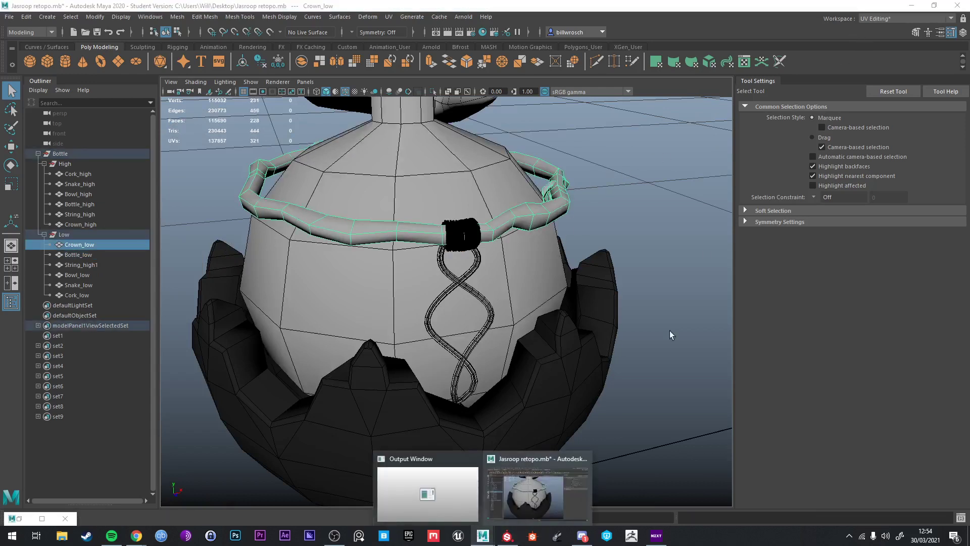
pyautogui.click(879, 18)
pyautogui.click(877, 29)
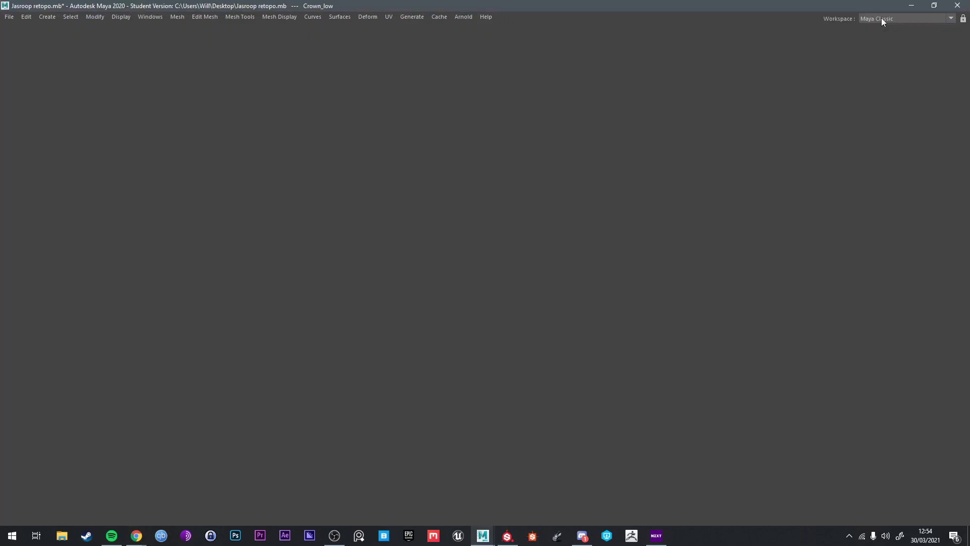
pyautogui.click(881, 18)
pyautogui.click(876, 81)
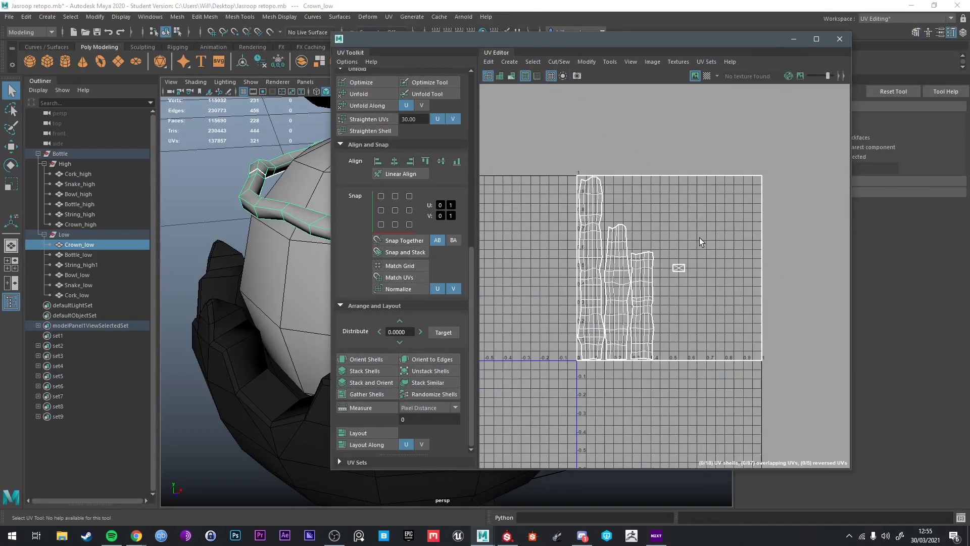
# Step: Select the crown's thorn faces by selecting the ring's UV shells and inverting the selection
pyautogui.moveTo(691, 240); pyautogui.dragTo(691, 271, button='right')
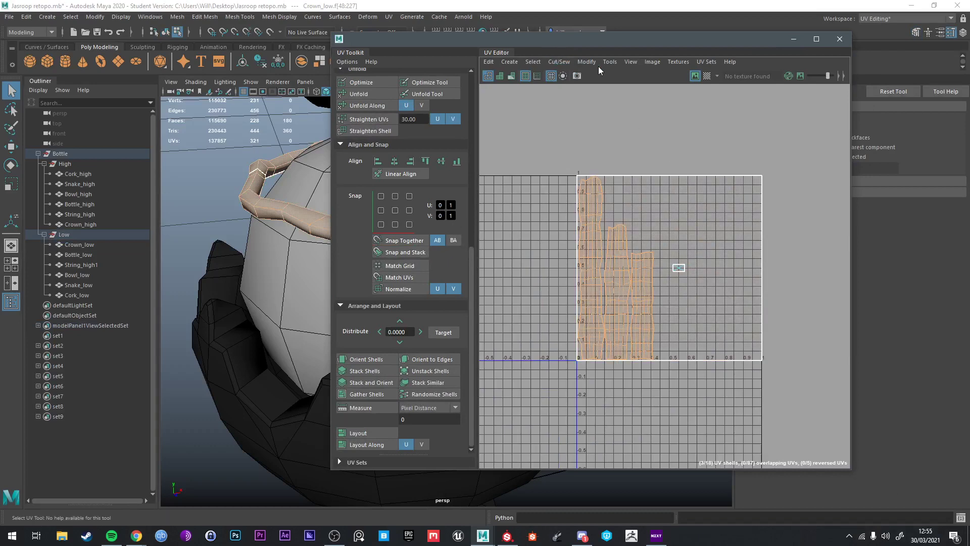
pyautogui.moveTo(612, 42); pyautogui.dragTo(811, 240)
pyautogui.keyDown('alt'); pyautogui.moveTo(617, 169); pyautogui.dragTo(502, 177); pyautogui.keyUp('alt')
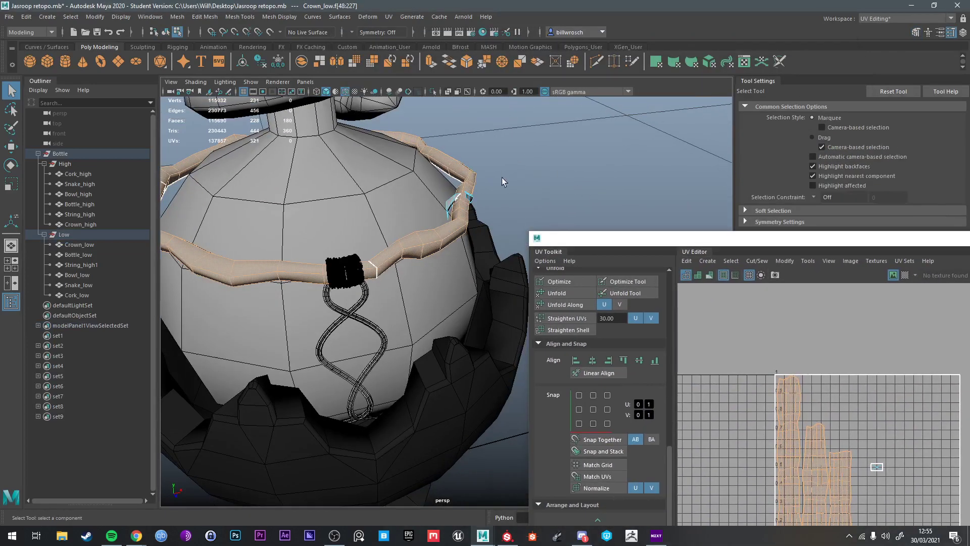
pyautogui.hotkey('ctrl', 'shift', 'i')
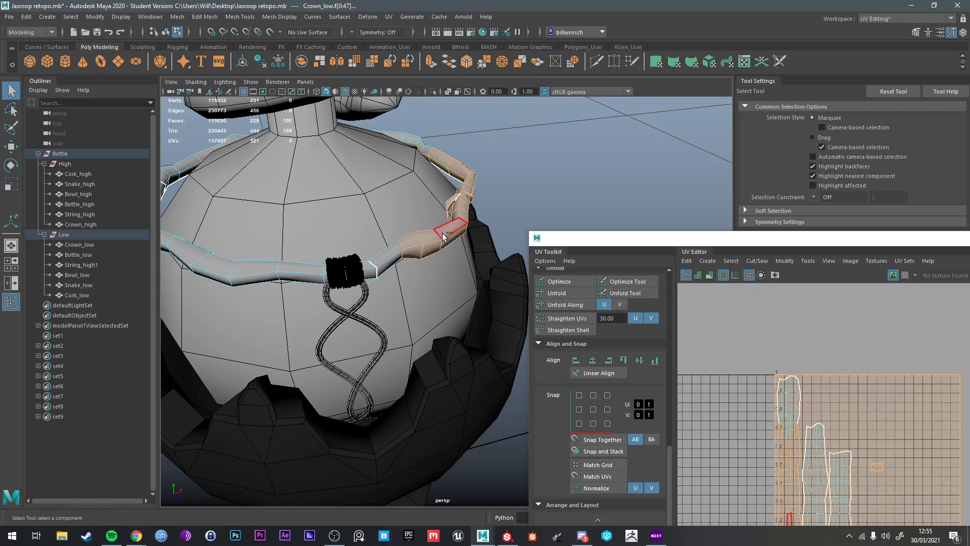
# Step: Project new UVs for the selected thorn faces and move them up, clear of the ring's UV shells
pyautogui.scroll(5, 578, 340)
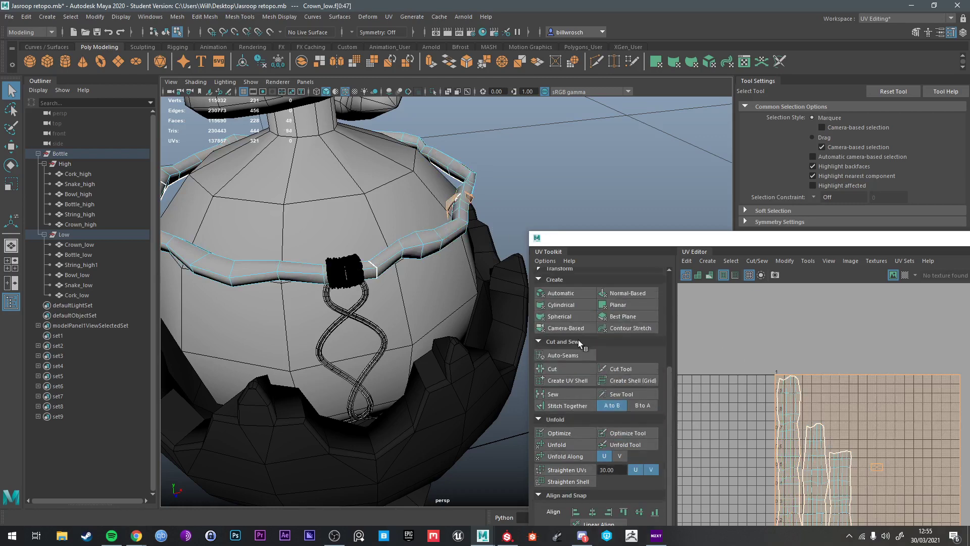
pyautogui.click(574, 346)
pyautogui.press('w')
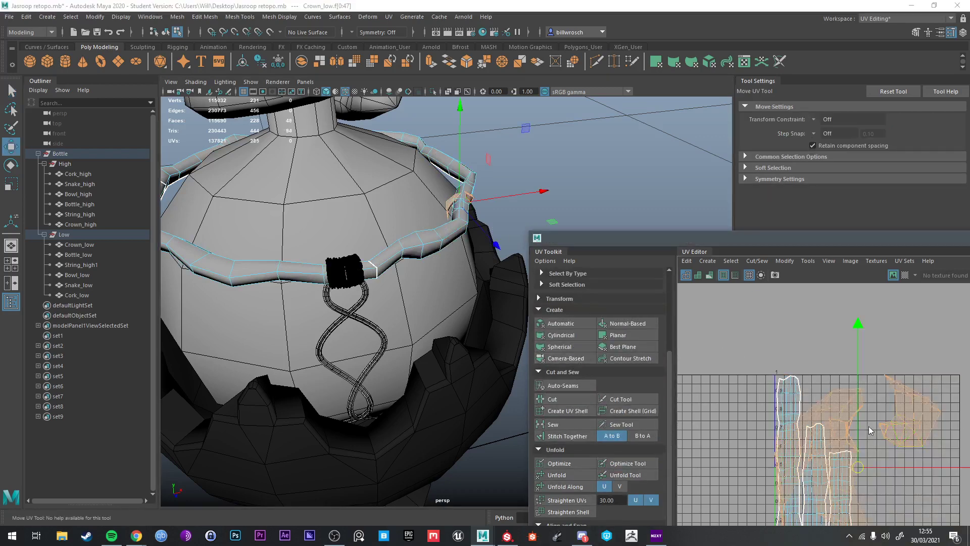
pyautogui.moveTo(859, 465); pyautogui.dragTo(866, 318)
# Step: Select the faces of all the thorn UV shells and isolate the thorns in the viewport
pyautogui.keyDown('alt'); pyautogui.moveTo(865, 317); pyautogui.dragTo(861, 373, button='middle'); pyautogui.keyUp('alt')
pyautogui.scroll(2, 796, 390)
pyautogui.press('q')
pyautogui.moveTo(801, 351); pyautogui.dragTo(805, 328, button='right')
pyautogui.doubleClick(807, 358)
pyautogui.keyDown('alt'); pyautogui.moveTo(848, 338); pyautogui.dragTo(829, 338, button='middle'); pyautogui.keyUp('alt')
pyautogui.scroll(4, 469, 200)
pyautogui.keyDown('alt'); pyautogui.moveTo(468, 200); pyautogui.dragTo(388, 279, button='middle'); pyautogui.keyUp('alt')
pyautogui.moveTo(381, 256); pyautogui.dragTo(383, 286, button='right')
pyautogui.click(789, 363)
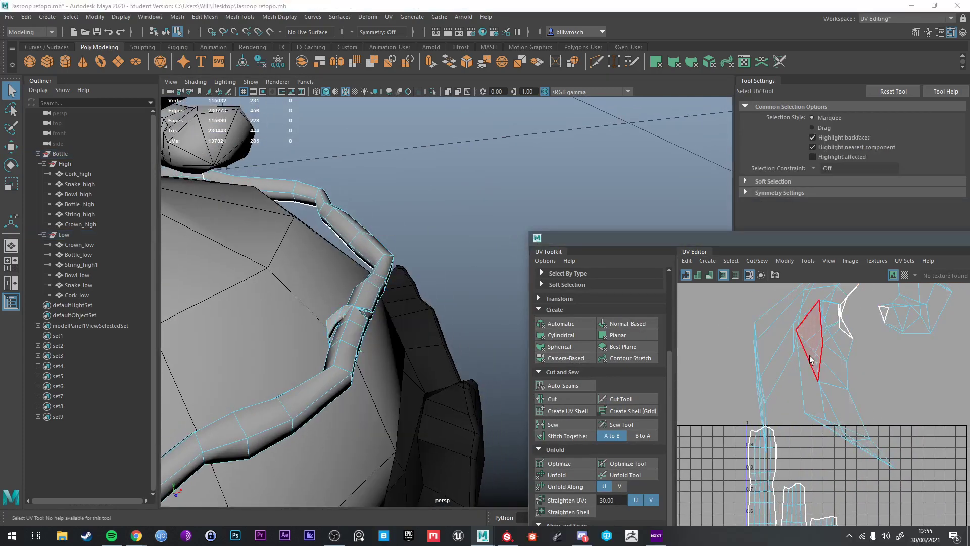
pyautogui.doubleClick(798, 340)
pyautogui.keyDown('shift'); pyautogui.doubleClick(839, 351); pyautogui.keyUp('shift')
pyautogui.keyDown('shift'); pyautogui.doubleClick(886, 322); pyautogui.keyUp('shift')
pyautogui.hotkey('ctrl', '1')
pyautogui.scroll(4, 396, 306)
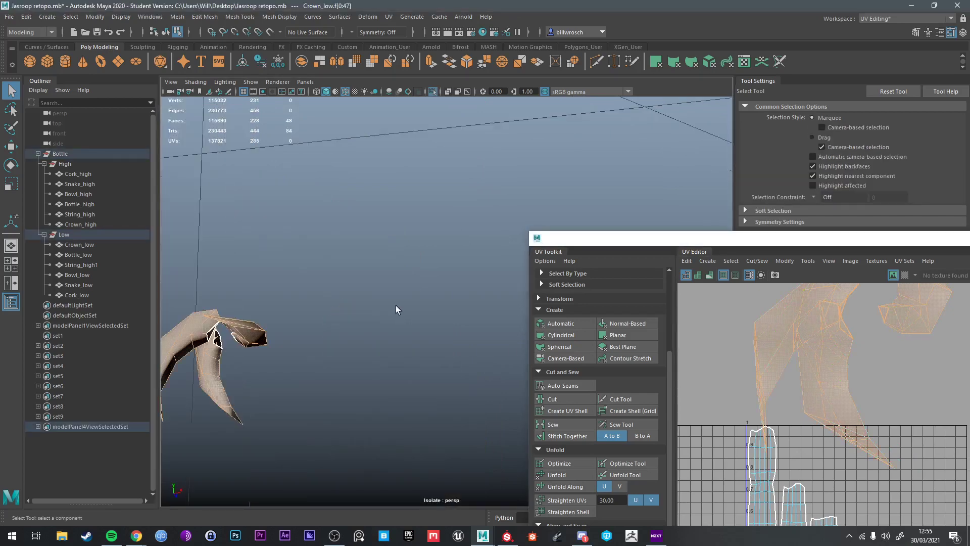
# Step: Select lengthwise edge loops on the isolated thorns and cut the UVs along them as seams
pyautogui.moveTo(279, 305); pyautogui.dragTo(278, 283, button='right')
pyautogui.click(254, 323)
pyautogui.press('f')
pyautogui.scroll(-5, 378, 290)
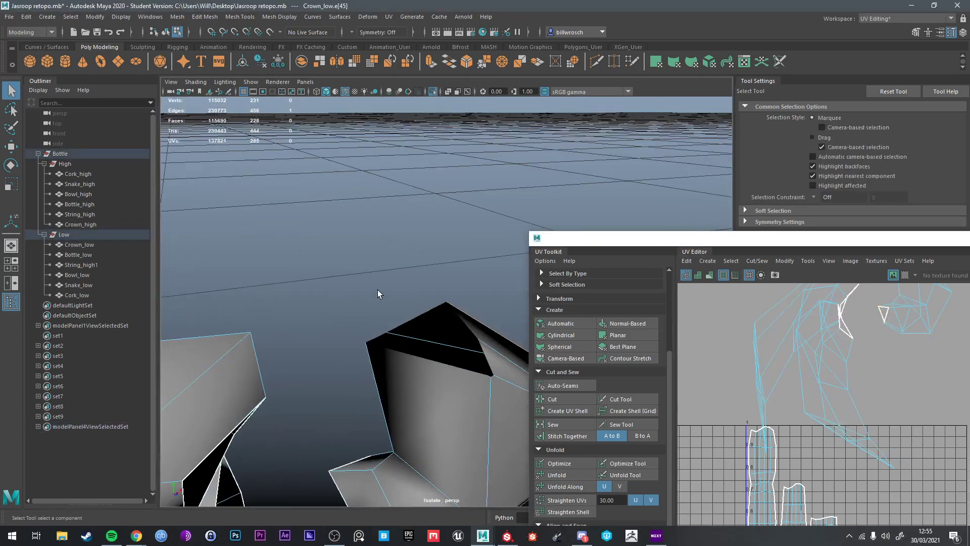
pyautogui.keyDown('alt'); pyautogui.moveTo(395, 249); pyautogui.dragTo(213, 363); pyautogui.keyUp('alt')
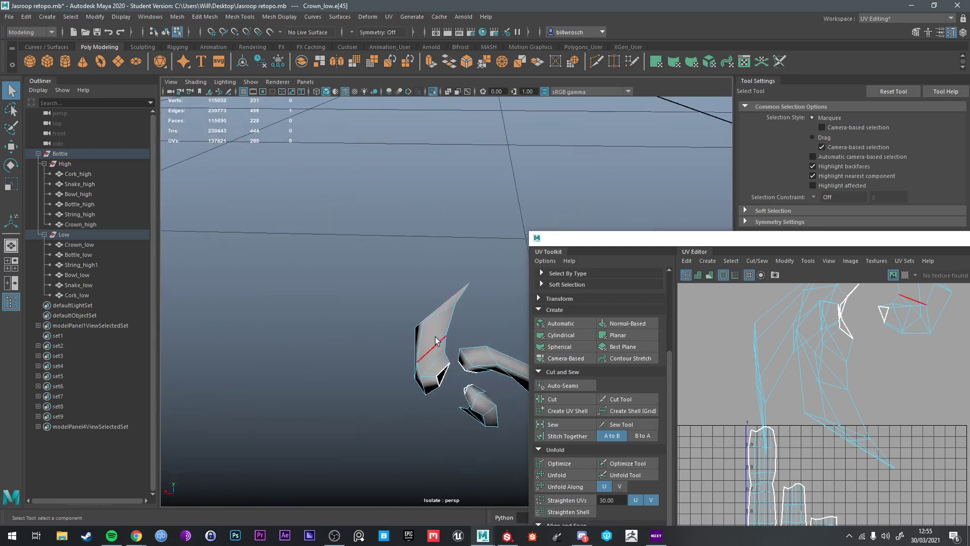
pyautogui.keyDown('alt'); pyautogui.moveTo(441, 336); pyautogui.dragTo(369, 404); pyautogui.keyUp('alt')
pyautogui.keyDown('shift'); pyautogui.doubleClick(364, 365); pyautogui.keyUp('shift')
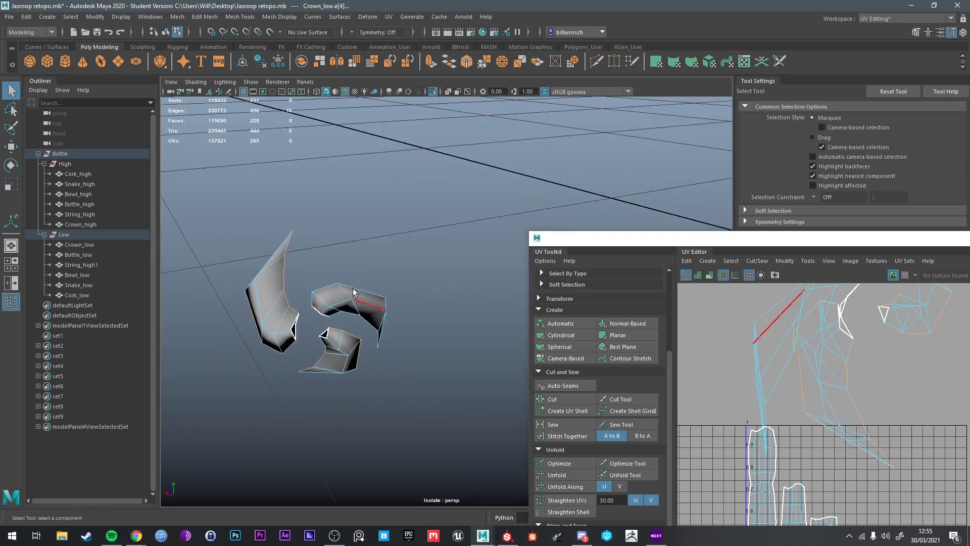
pyautogui.keyDown('shift'); pyautogui.doubleClick(349, 285); pyautogui.keyUp('shift')
pyautogui.keyDown('alt'); pyautogui.moveTo(351, 287); pyautogui.dragTo(500, 324); pyautogui.keyUp('alt')
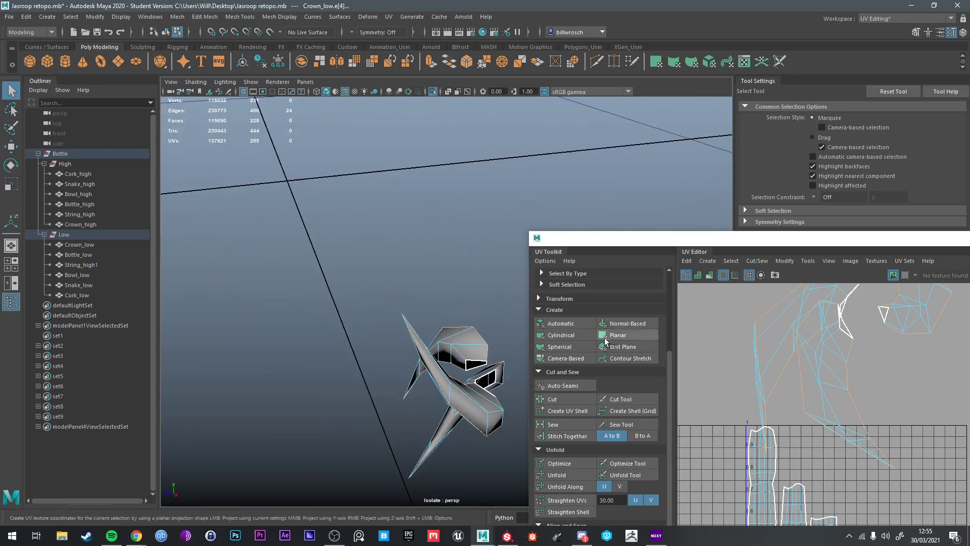
pyautogui.click(553, 400)
# Step: Select the faces of the thorn shells in the UV Editor and unfold their UVs
pyautogui.scroll(-1, 808, 353)
pyautogui.scroll(-4, 815, 356)
pyautogui.moveTo(822, 348); pyautogui.dragTo(824, 375, button='right')
pyautogui.moveTo(878, 373); pyautogui.dragTo(766, 298)
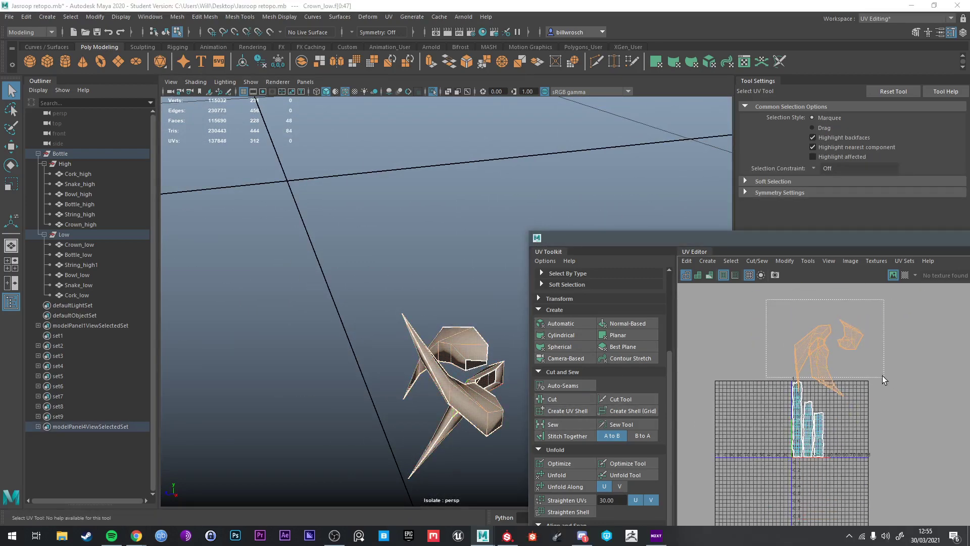
pyautogui.moveTo(882, 375); pyautogui.dragTo(881, 374)
pyautogui.keyDown('ctrl'); pyautogui.moveTo(817, 348); pyautogui.dragTo(862, 368, button='right'); pyautogui.keyUp('ctrl')
# Step: Return Crown_low to object mode and turn off isolation so the whole bottle is shown
pyautogui.scroll(-4, 577, 468)
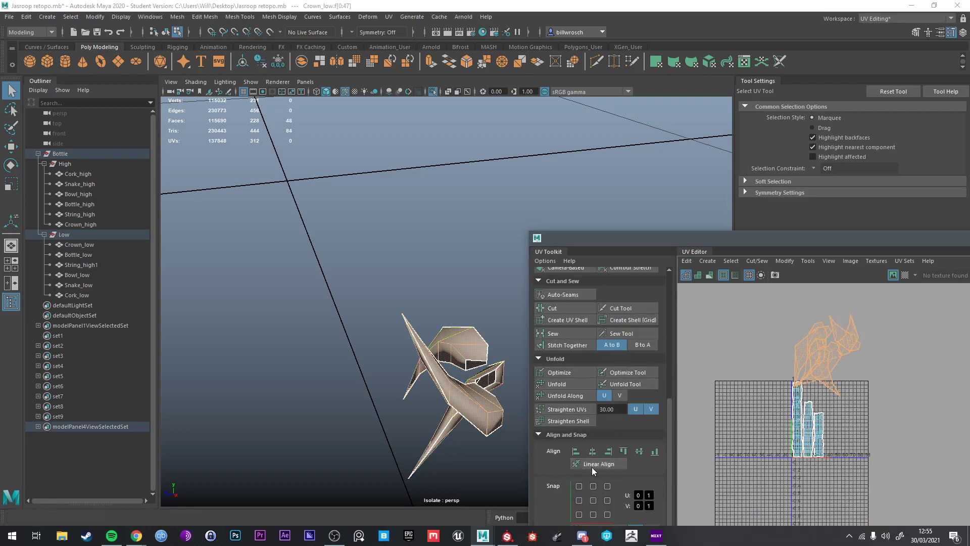
pyautogui.scroll(-3, 758, 356)
pyautogui.moveTo(736, 312); pyautogui.dragTo(906, 457)
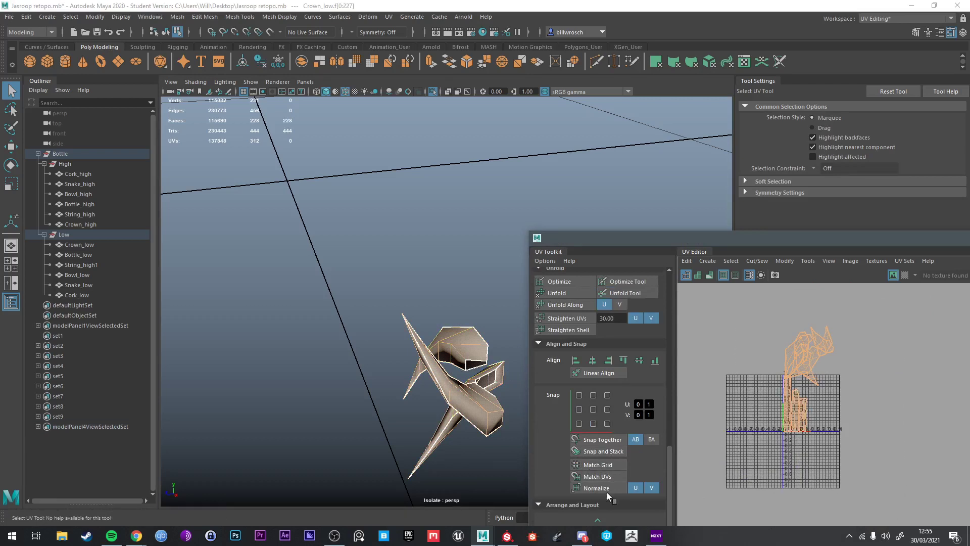
pyautogui.moveTo(421, 256); pyautogui.dragTo(498, 225, button='right')
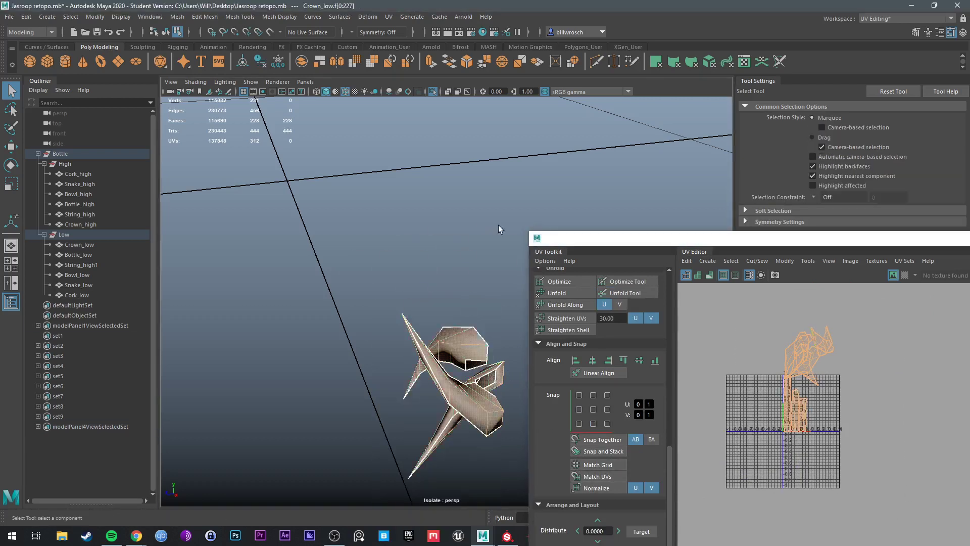
pyautogui.hotkey('ctrl', '1')
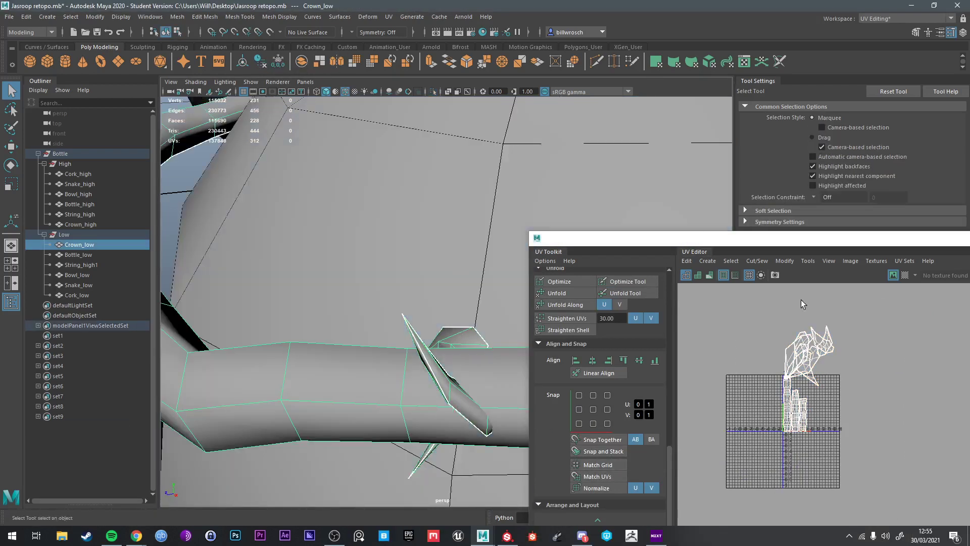
# Step: Select all of Crown_low's faces in the UV Editor and unfold their UVs
pyautogui.moveTo(806, 365); pyautogui.dragTo(755, 320, button='right')
pyautogui.moveTo(756, 320); pyautogui.dragTo(909, 449)
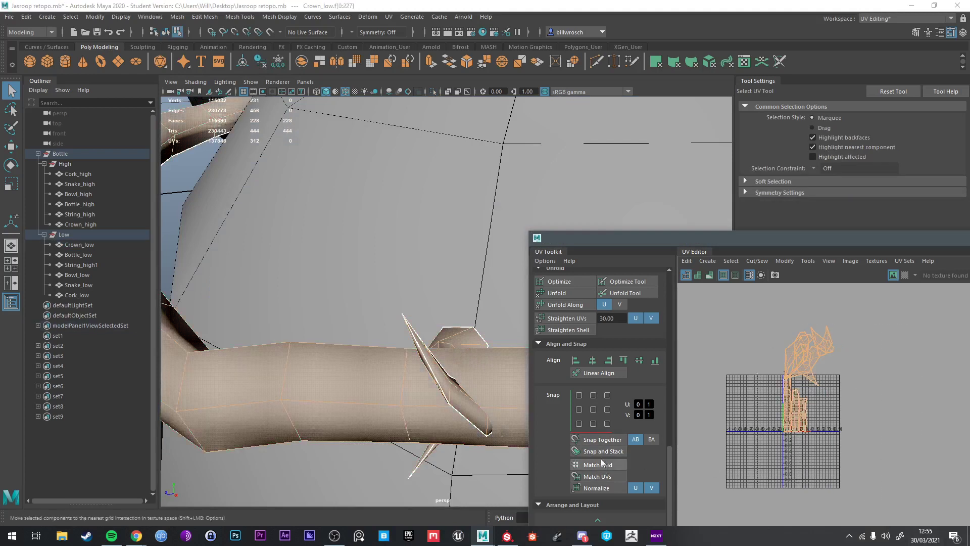
pyautogui.click(540, 343)
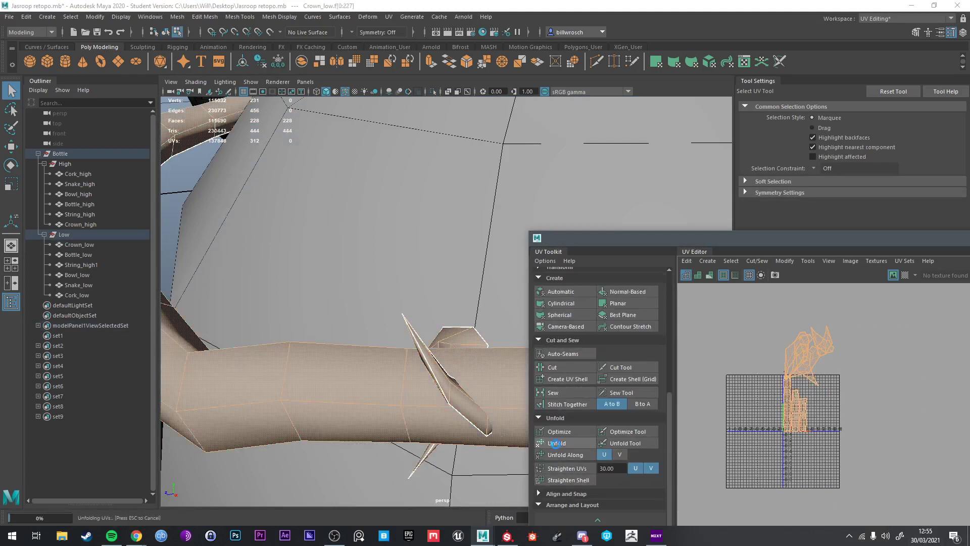
# Step: Bring the whole UV Editor window into view and lay out Crown_low's UV shells
pyautogui.scroll(3, 573, 498)
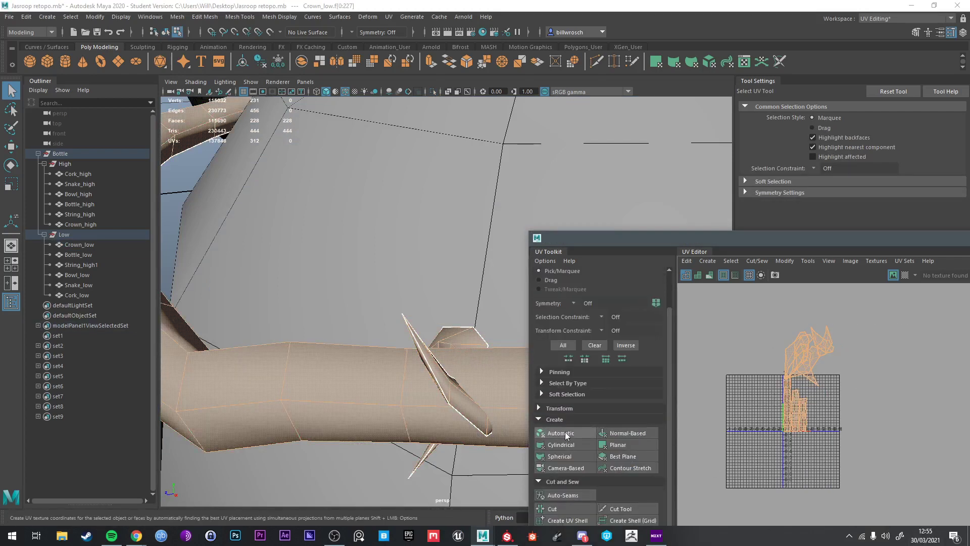
pyautogui.scroll(1, 561, 457)
pyautogui.moveTo(650, 241); pyautogui.dragTo(531, 42)
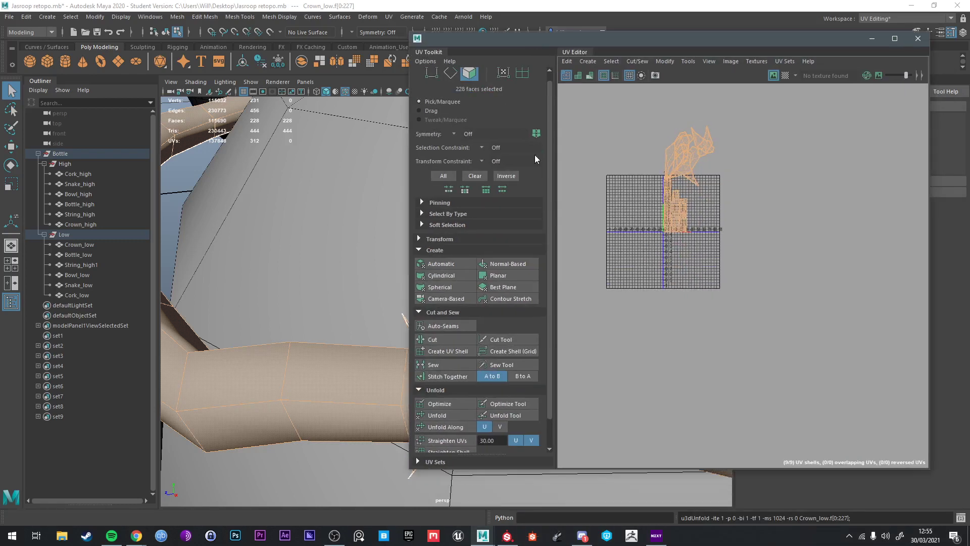
pyautogui.scroll(-1, 454, 398)
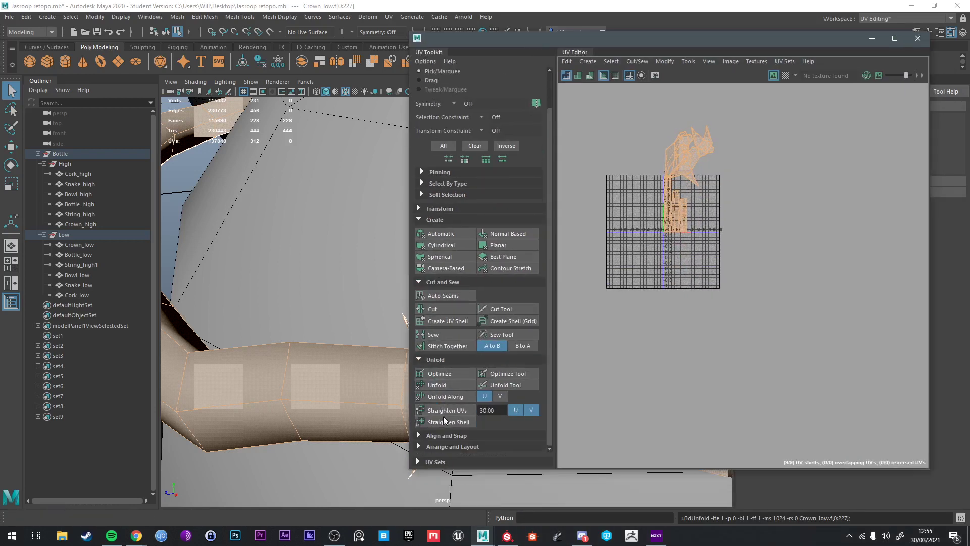
pyautogui.click(431, 446)
pyautogui.scroll(-4, 439, 395)
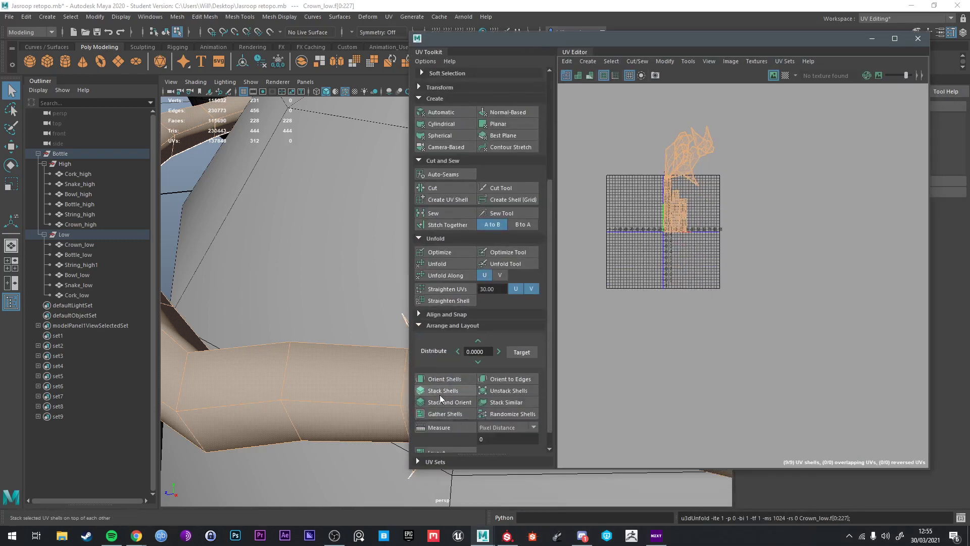
pyautogui.scroll(-1, 439, 435)
pyautogui.click(437, 432)
pyautogui.click(714, 207)
pyautogui.scroll(5, 714, 206)
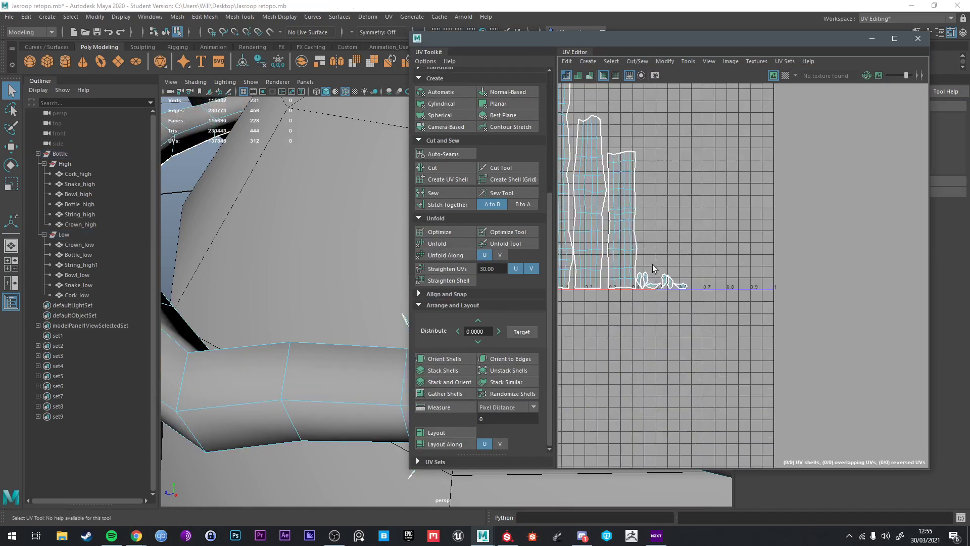
# Step: Return Crown_low to object mode and export the selection as FBX, replacing JasCrownTest.fbx on the Desktop
pyautogui.click(312, 165)
pyautogui.keyDown('shift'); pyautogui.moveTo(344, 167); pyautogui.dragTo(312, 358); pyautogui.keyUp('shift')
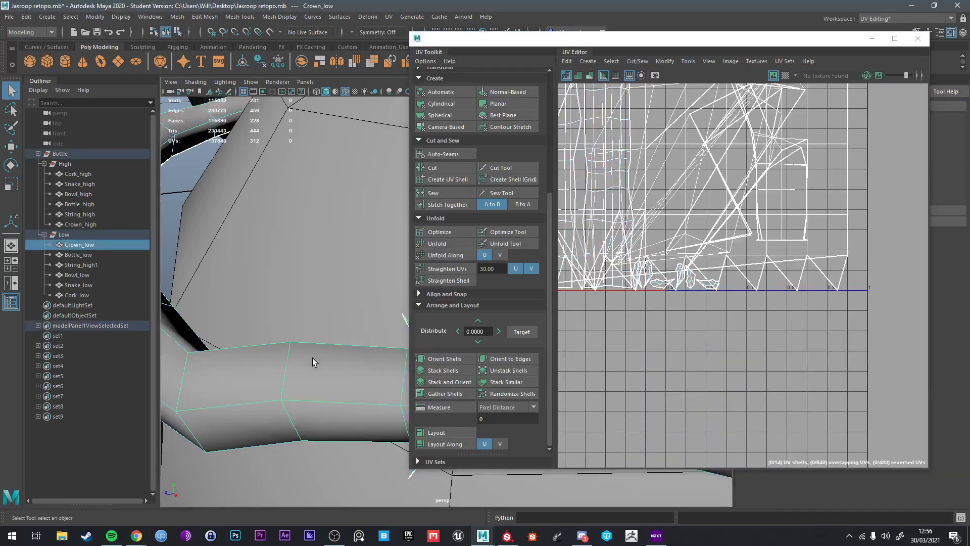
pyautogui.click(258, 355)
pyautogui.press('f')
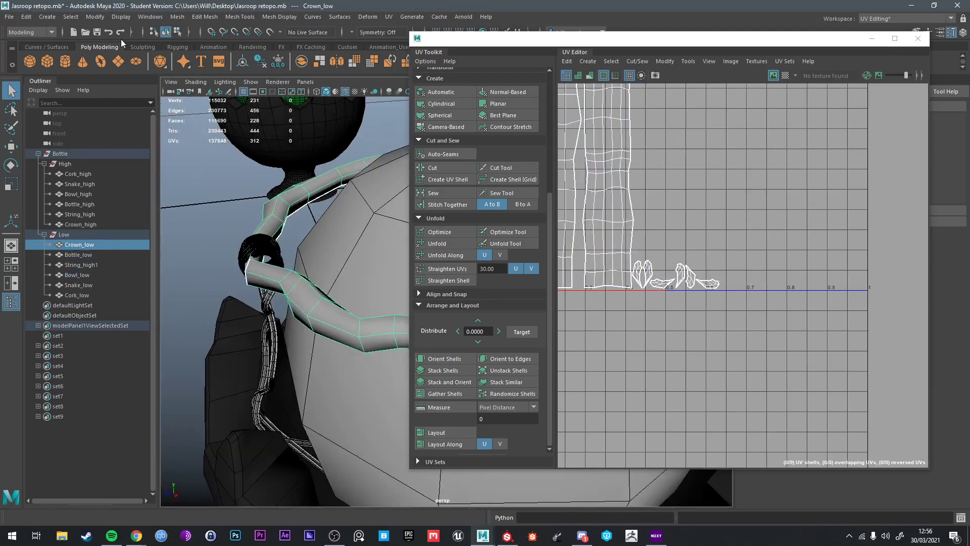
pyautogui.click(9, 17)
pyautogui.click(50, 148)
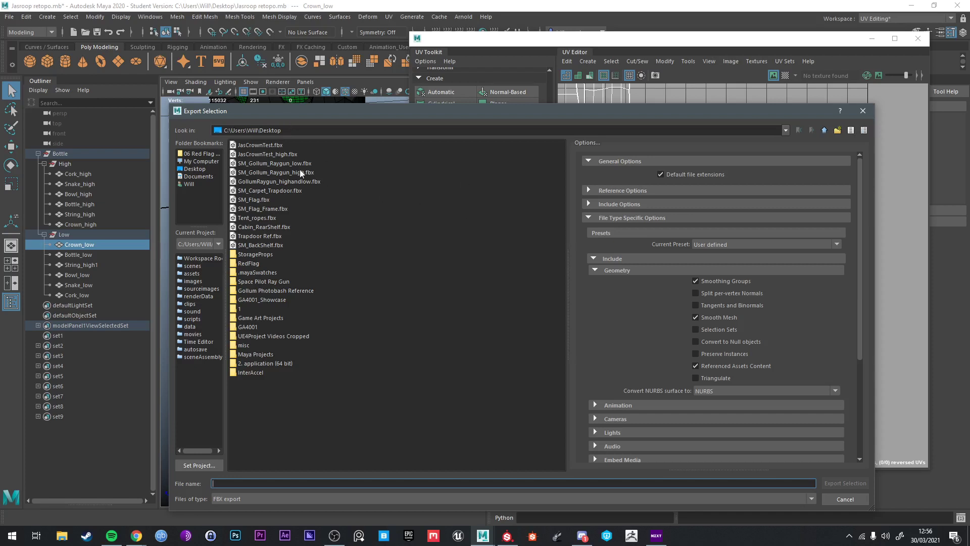
pyautogui.doubleClick(262, 145)
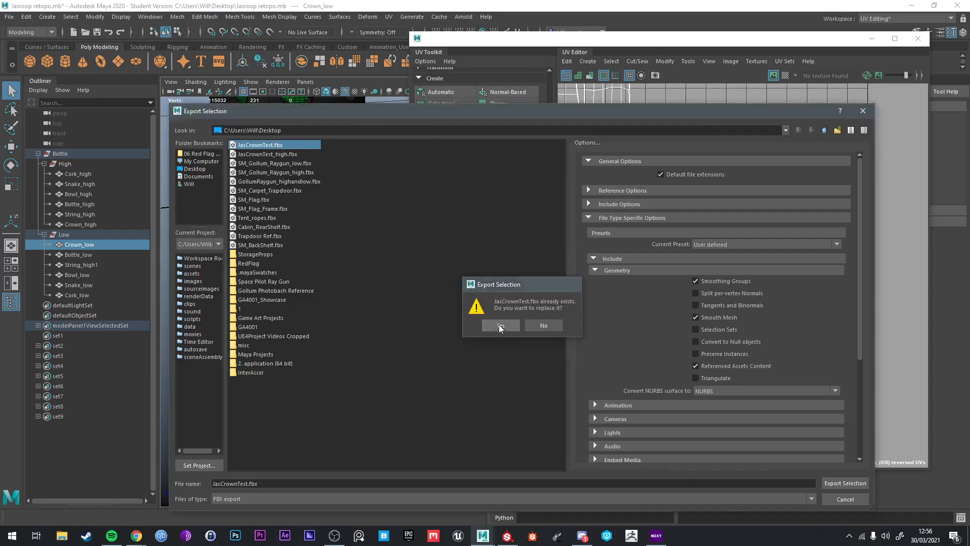
pyautogui.click(499, 326)
# Step: Switch to Substance Painter and reload JasCrownTest.fbx as the project mesh in the project configuration
pyautogui.click(507, 535)
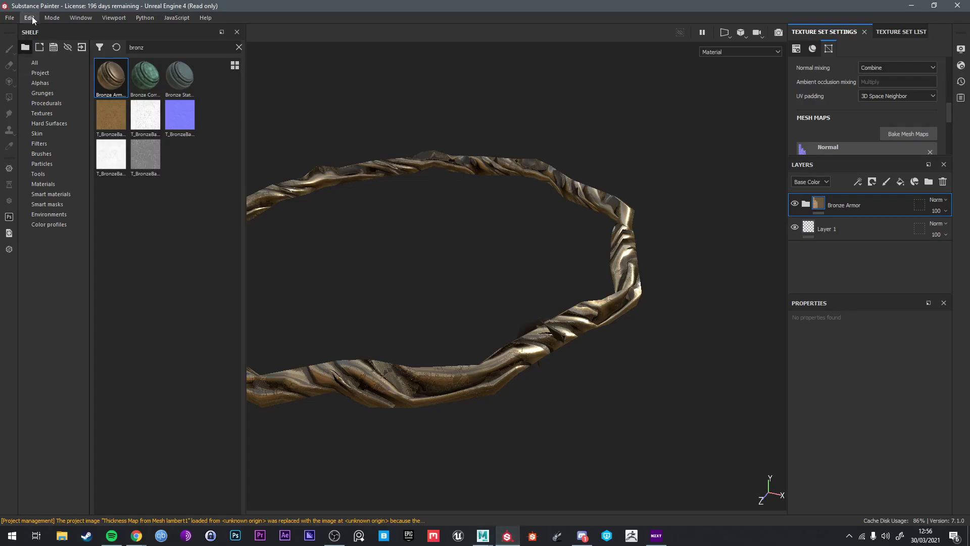
pyautogui.click(29, 18)
pyautogui.click(49, 49)
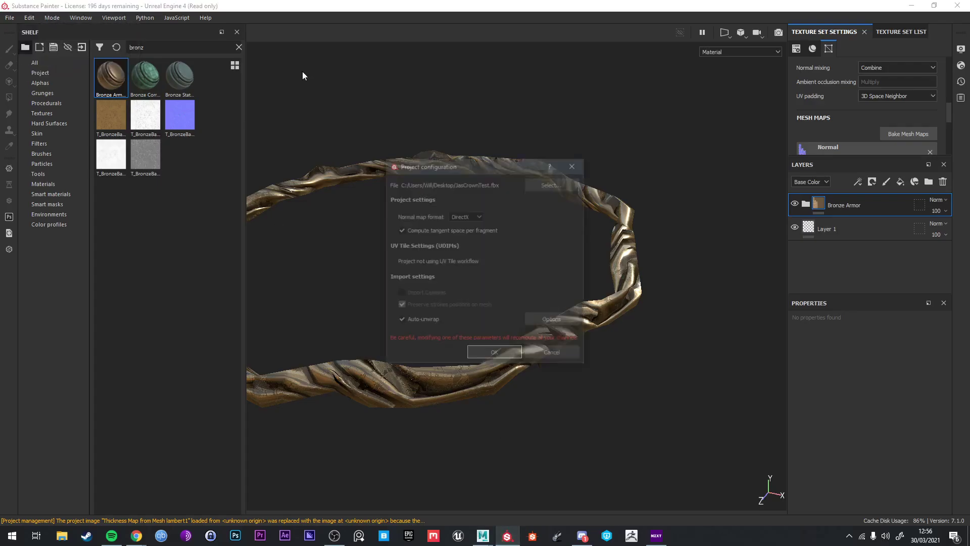
pyautogui.click(549, 185)
pyautogui.scroll(-3, 707, 333)
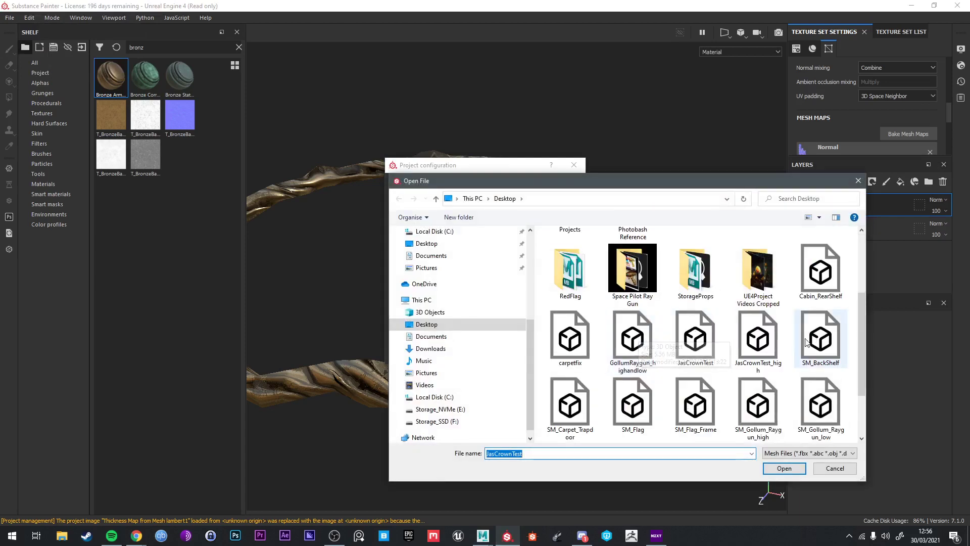
pyautogui.doubleClick(695, 338)
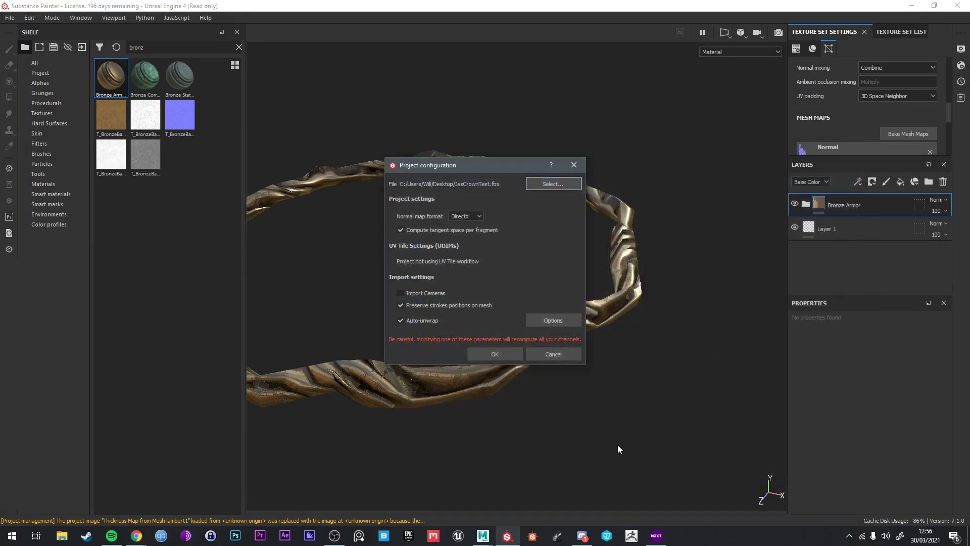
pyautogui.click(494, 353)
# Step: Bake the selected mesh maps again from JasCrownTest_high.fbx and inspect the thorn on the crown
pyautogui.keyDown('alt'); pyautogui.moveTo(502, 359); pyautogui.dragTo(537, 302); pyautogui.keyUp('alt')
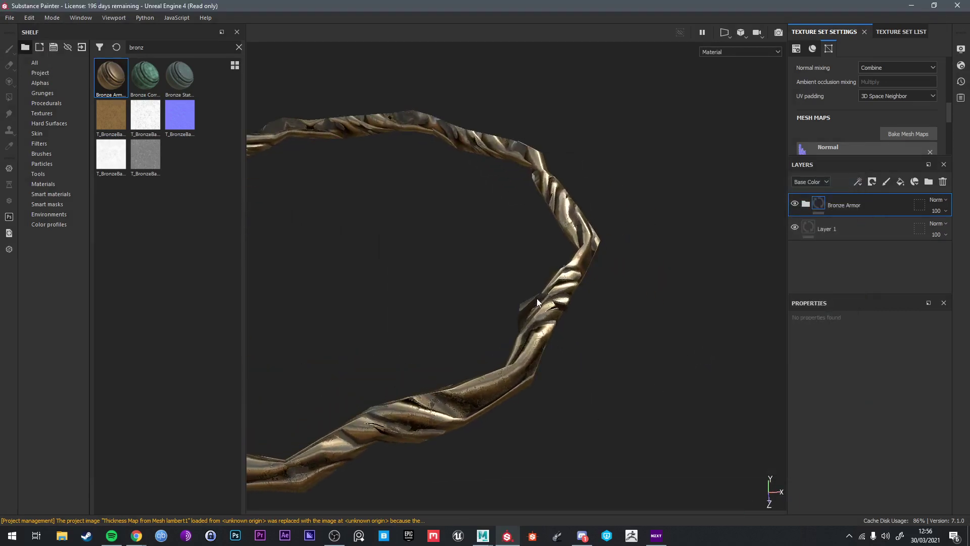
pyautogui.click(898, 134)
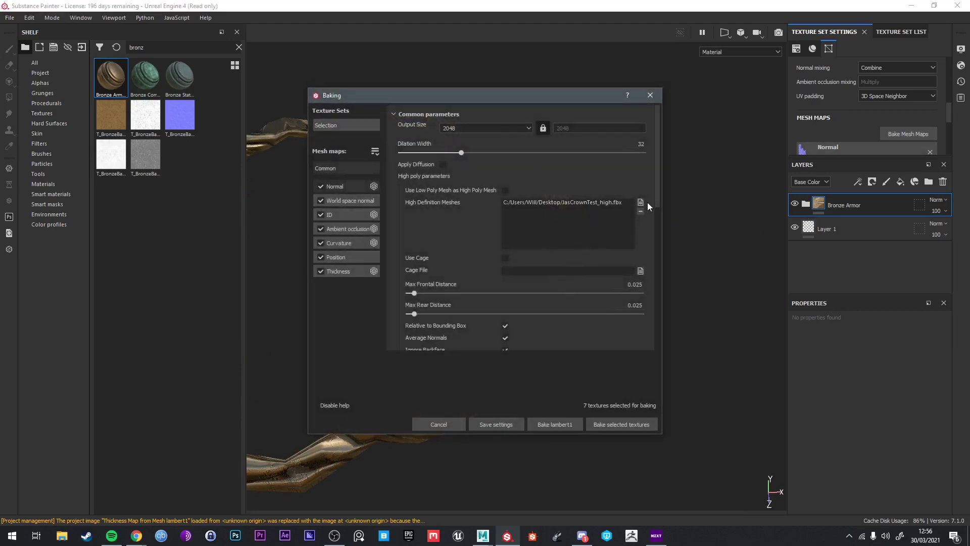
pyautogui.click(623, 424)
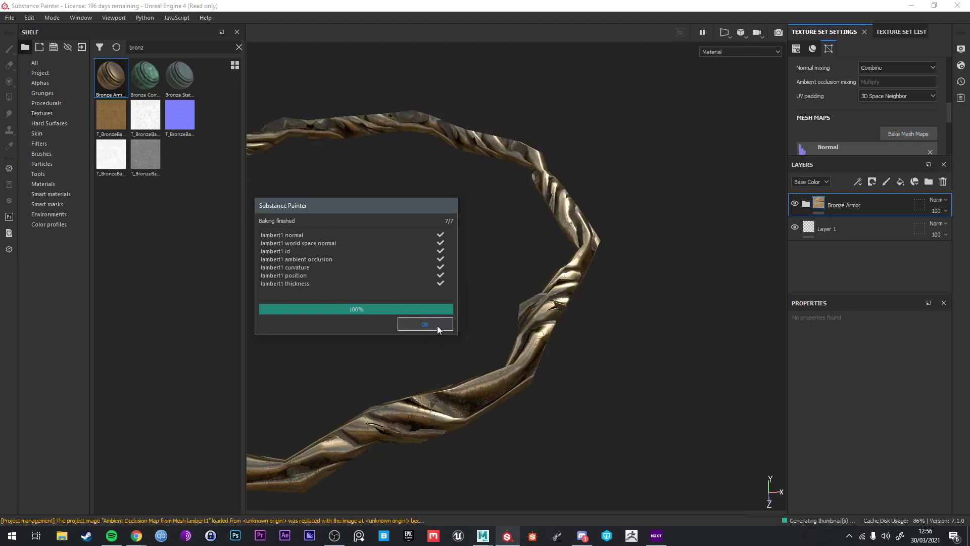
pyautogui.click(424, 323)
pyautogui.keyDown('alt'); pyautogui.moveTo(552, 316); pyautogui.dragTo(505, 483); pyautogui.keyUp('alt')
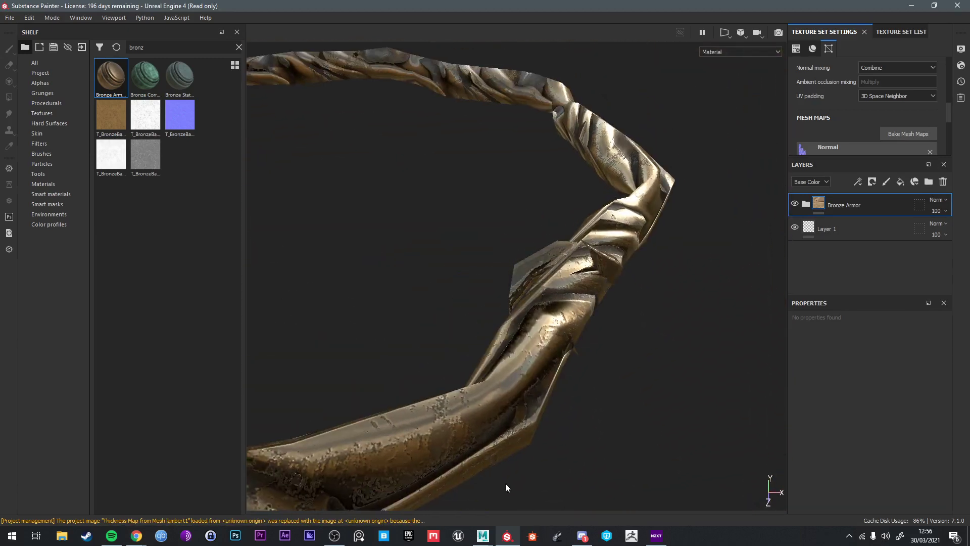
# Step: Switch to Maya, move the UV Editor out of the way, and select and frame the Crown_high mesh
pyautogui.moveTo(482, 534)
pyautogui.click(545, 500)
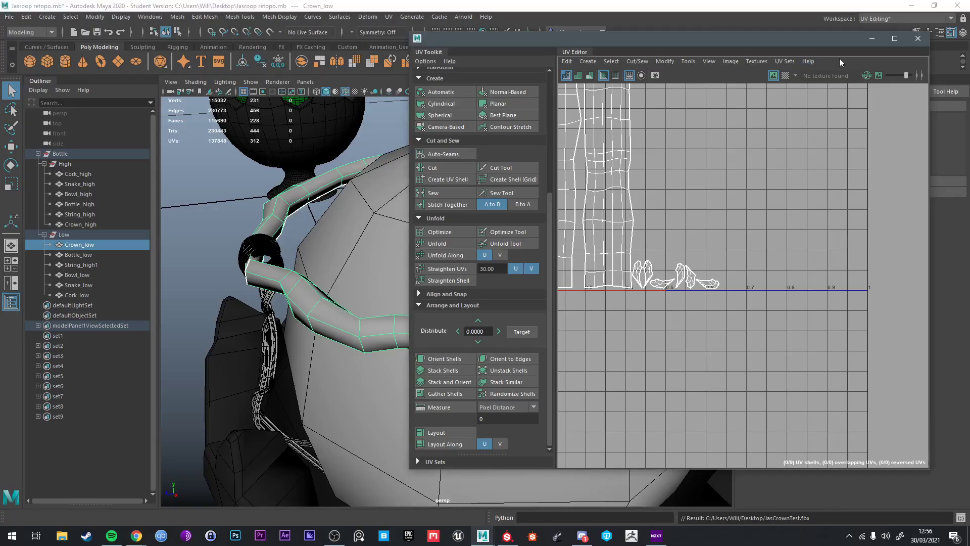
pyautogui.moveTo(817, 41); pyautogui.dragTo(969, 228)
pyautogui.scroll(-5, 389, 221)
pyautogui.scroll(-5, 389, 220)
pyautogui.keyDown('alt'); pyautogui.moveTo(389, 220); pyautogui.dragTo(427, 236, button='middle'); pyautogui.keyUp('alt')
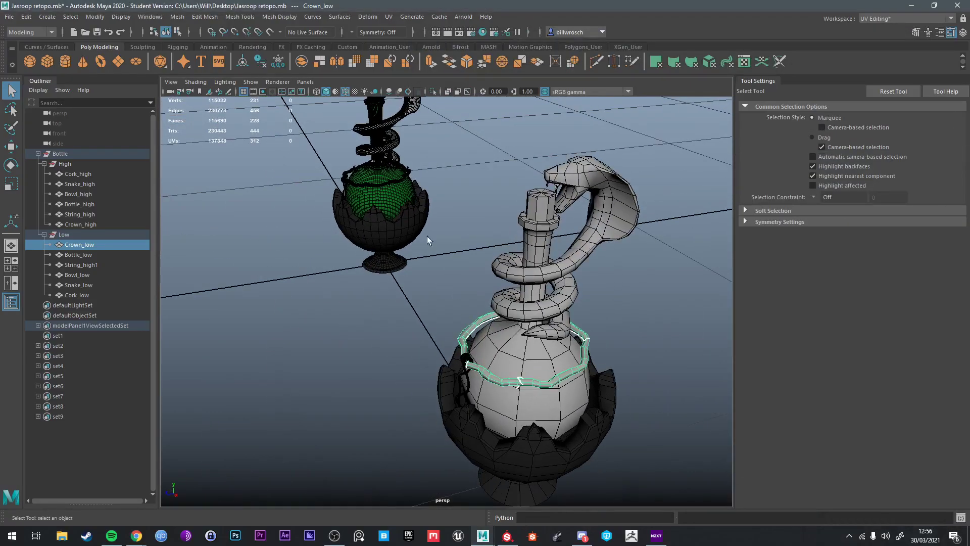
pyautogui.click(396, 177)
pyautogui.press('f')
pyautogui.keyDown('alt'); pyautogui.moveTo(494, 338); pyautogui.dragTo(544, 332); pyautogui.keyUp('alt')
pyautogui.keyDown('alt'); pyautogui.moveTo(544, 332); pyautogui.dragTo(556, 336, button='middle'); pyautogui.keyUp('alt')
pyautogui.scroll(-5, 556, 336)
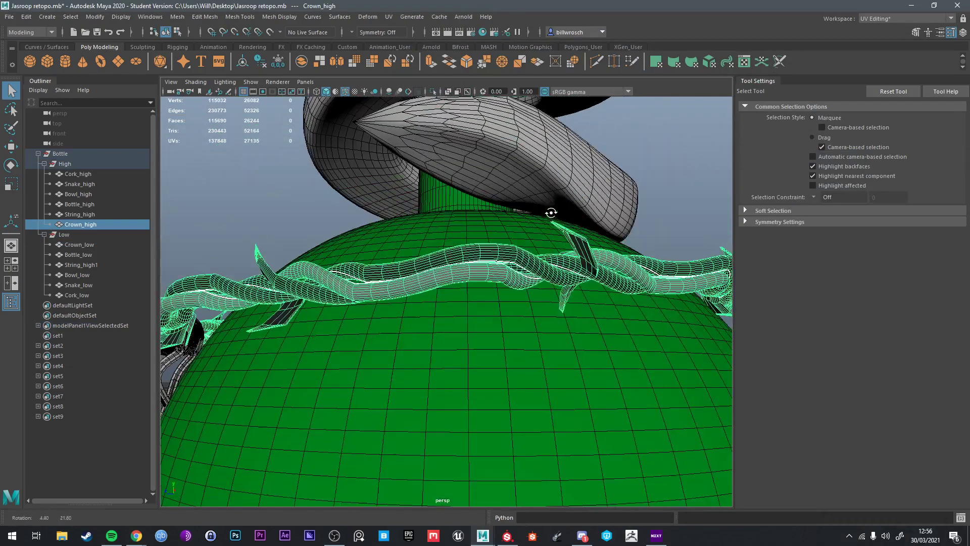
pyautogui.rightClick(582, 234)
pyautogui.moveTo(581, 218); pyautogui.dragTo(581, 208, button='right')
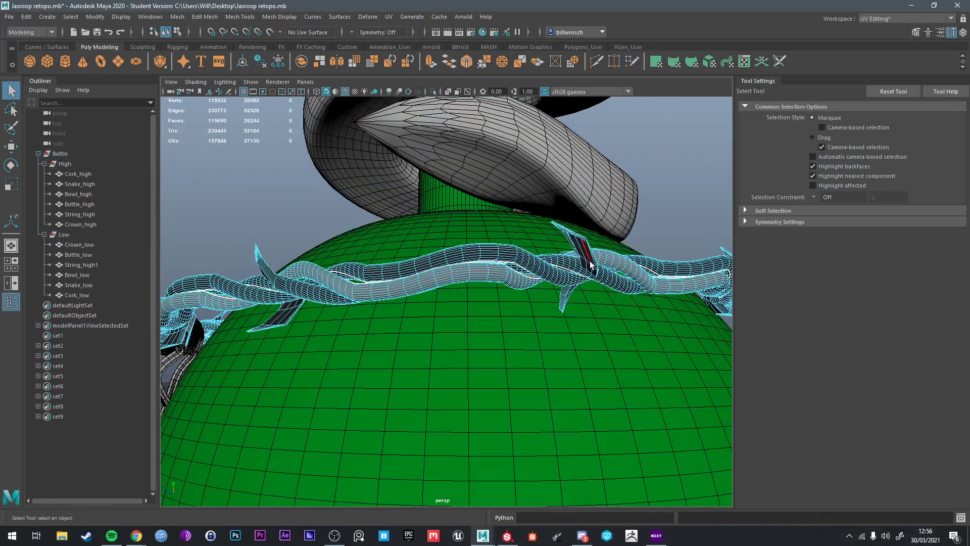
pyautogui.click(589, 260)
pyautogui.press('f')
pyautogui.scroll(-5, 586, 264)
pyautogui.keyDown('alt'); pyautogui.moveTo(586, 263); pyautogui.dragTo(451, 332); pyautogui.keyUp('alt')
pyautogui.scroll(5, 451, 331)
pyautogui.scroll(-5, 480, 325)
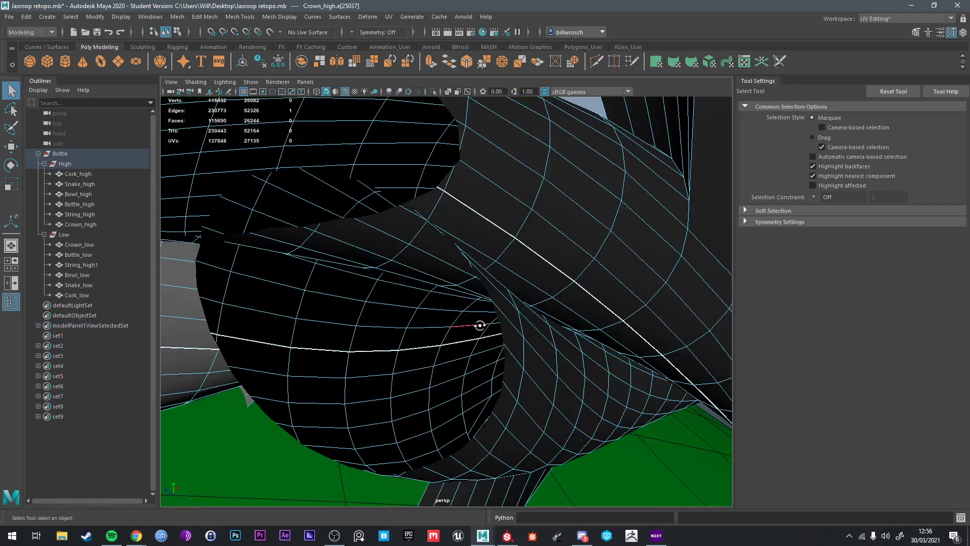
pyautogui.scroll(5, 465, 301)
pyautogui.scroll(-5, 468, 296)
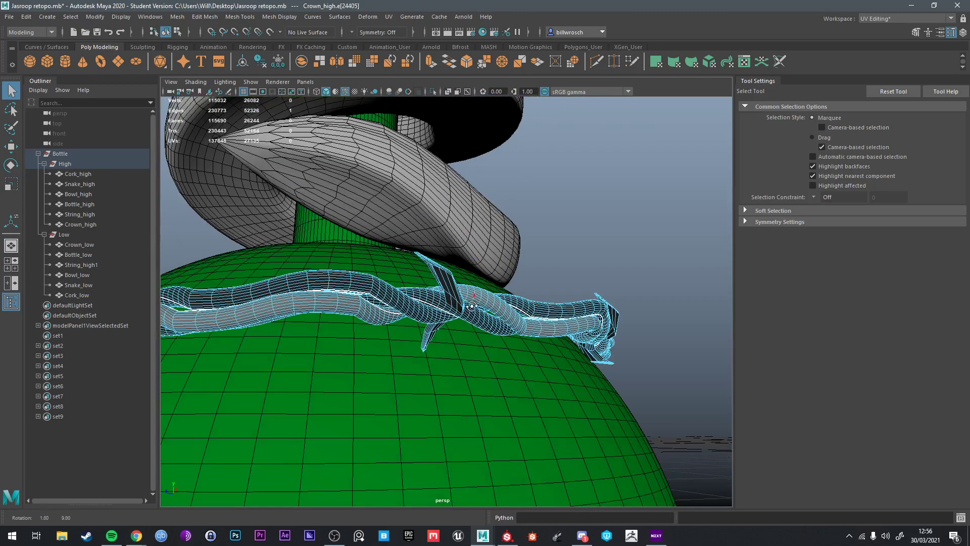
pyautogui.rightClick(470, 304)
pyautogui.click(443, 302)
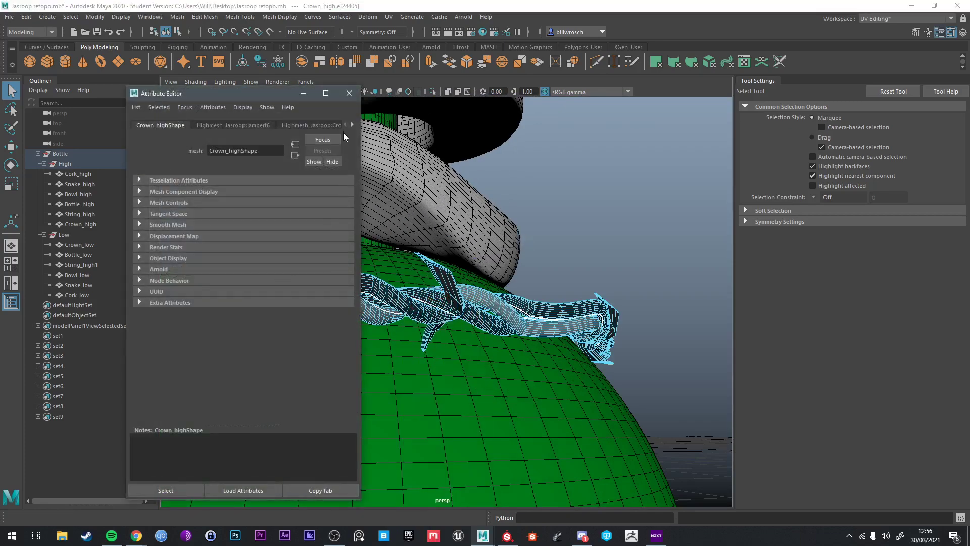
pyautogui.click(349, 93)
# Step: Select faces at the tip of the black thorn on Crown_high and grow the selection along the thorn
pyautogui.rightClick(447, 299)
pyautogui.click(447, 301)
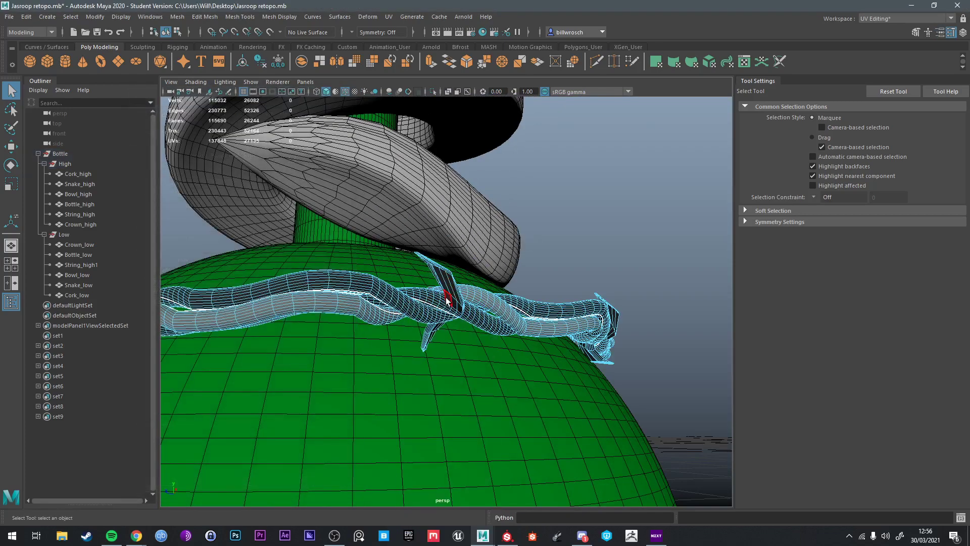
pyautogui.click(447, 300)
pyautogui.keyDown('alt'); pyautogui.moveTo(446, 300); pyautogui.dragTo(385, 221); pyautogui.keyUp('alt')
pyautogui.keyDown('ctrl'); pyautogui.rightClick(411, 231); pyautogui.keyUp('ctrl')
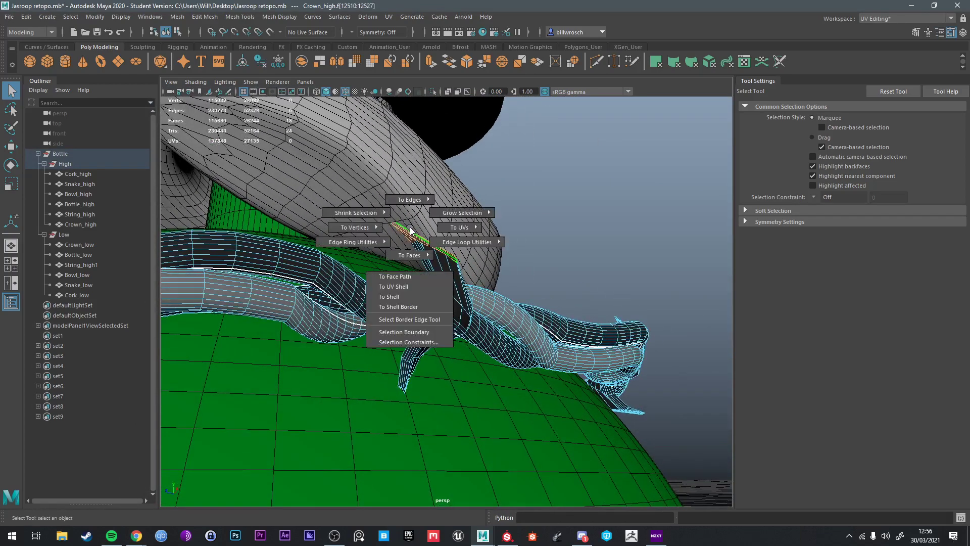
pyautogui.keyDown('ctrl'); pyautogui.moveTo(411, 232); pyautogui.dragTo(468, 208, button='right'); pyautogui.keyUp('ctrl')
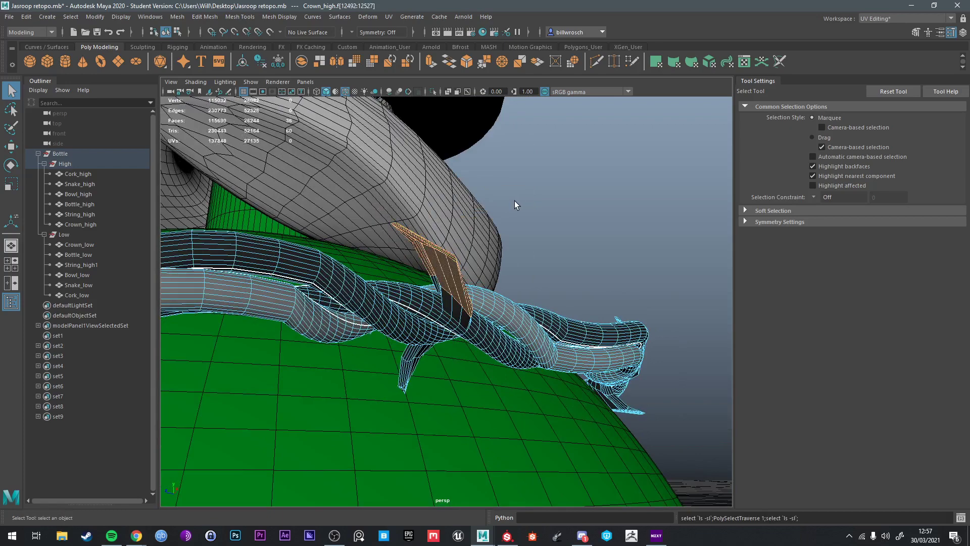
# Step: Detach the selected thorn faces and separate them from Crown_high into their own mesh
pyautogui.keyDown('alt'); pyautogui.moveTo(498, 230); pyautogui.dragTo(364, 162); pyautogui.keyUp('alt')
pyautogui.click(207, 17)
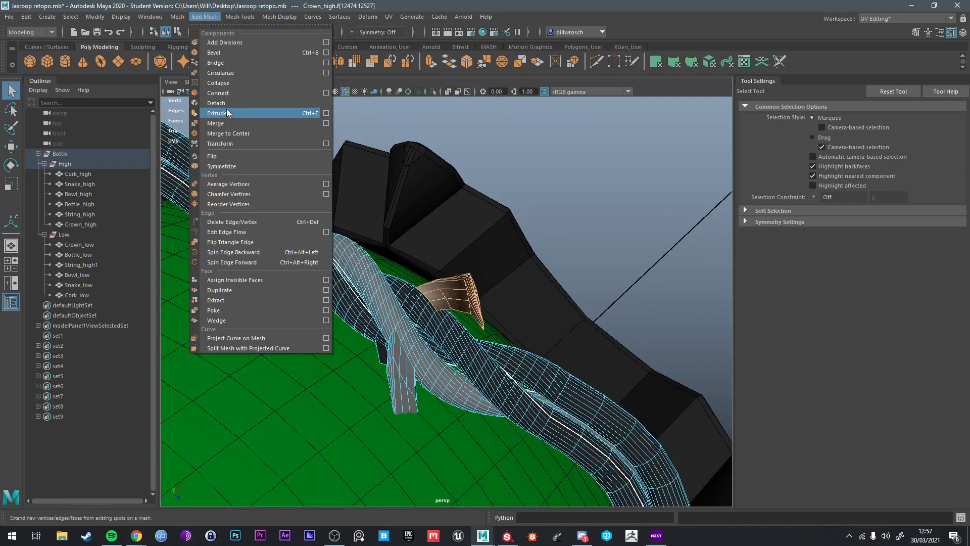
pyautogui.click(226, 101)
pyautogui.click(177, 17)
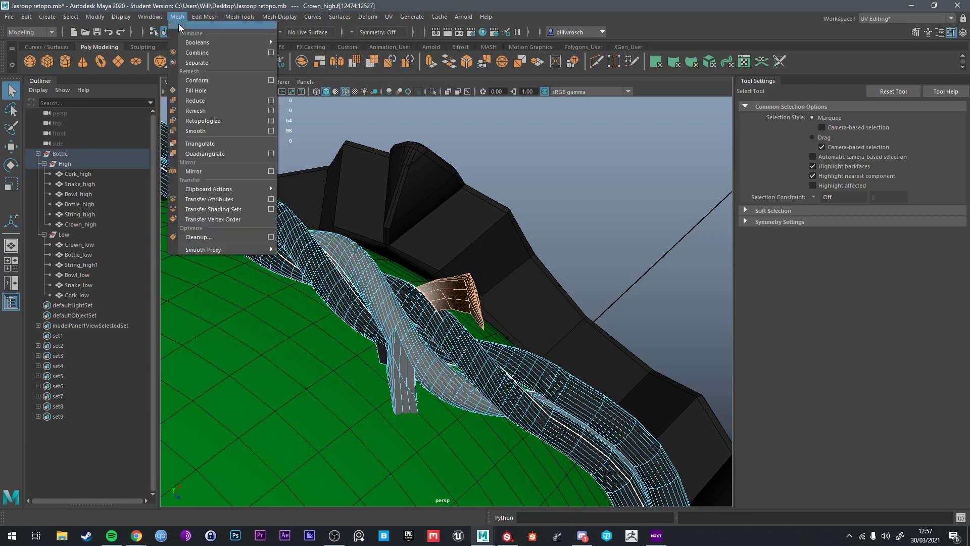
pyautogui.click(198, 63)
# Step: Select the remaining high-poly crown mesh and examine the vines around the separated thorn
pyautogui.keyDown('alt'); pyautogui.moveTo(475, 252); pyautogui.dragTo(454, 291); pyautogui.keyUp('alt')
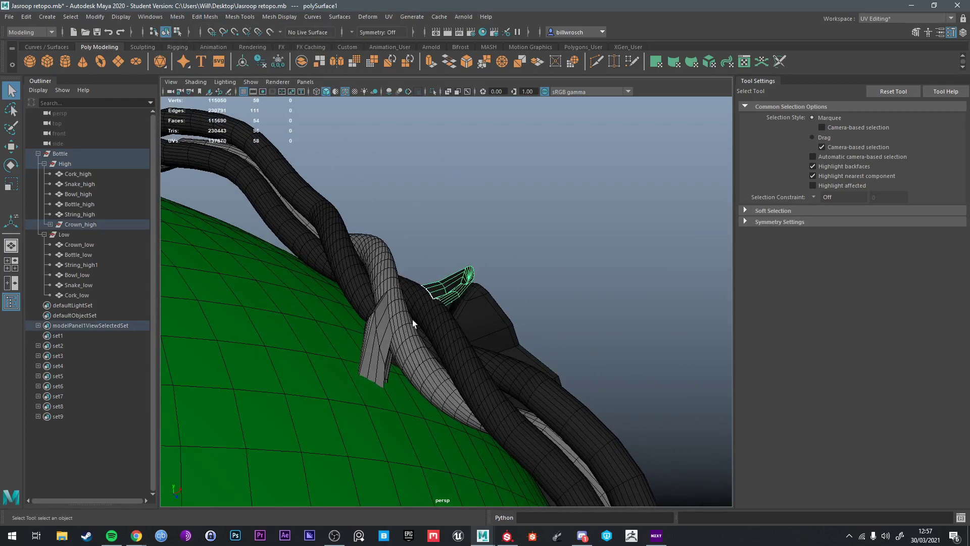
pyautogui.keyDown('shift'); pyautogui.click(413, 327); pyautogui.keyUp('shift')
pyautogui.moveTo(412, 328)
pyautogui.keyDown('alt'); pyautogui.mouseDown()
pyautogui.moveTo(444, 298)
pyautogui.moveTo(369, 239)
pyautogui.moveTo(532, 308)
pyautogui.moveTo(455, 303)
pyautogui.moveTo(421, 321)
pyautogui.mouseUp(); pyautogui.keyUp('alt')
pyautogui.keyDown('alt'); pyautogui.moveTo(421, 322); pyautogui.dragTo(439, 281, button='right'); pyautogui.keyUp('alt')
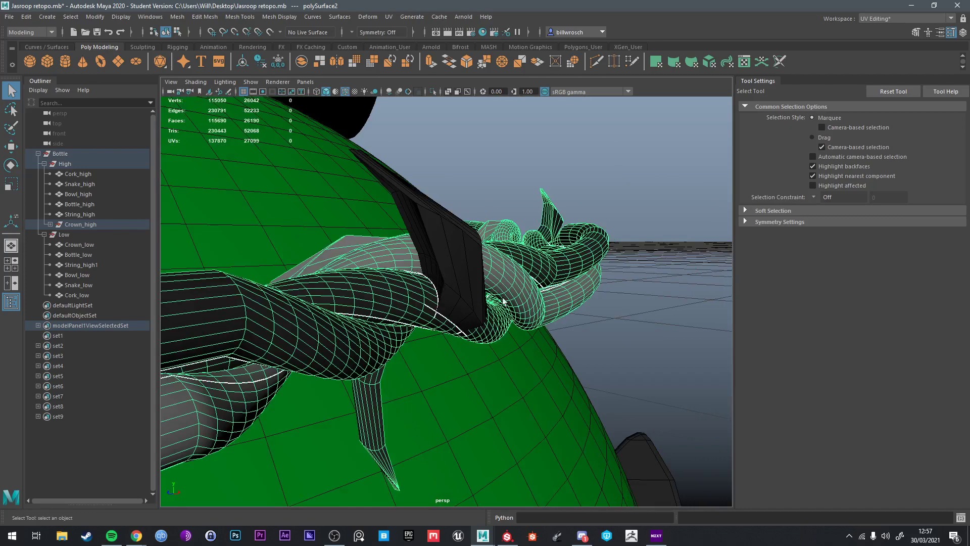
pyautogui.scroll(-10, 617, 303)
pyautogui.scroll(10, 615, 251)
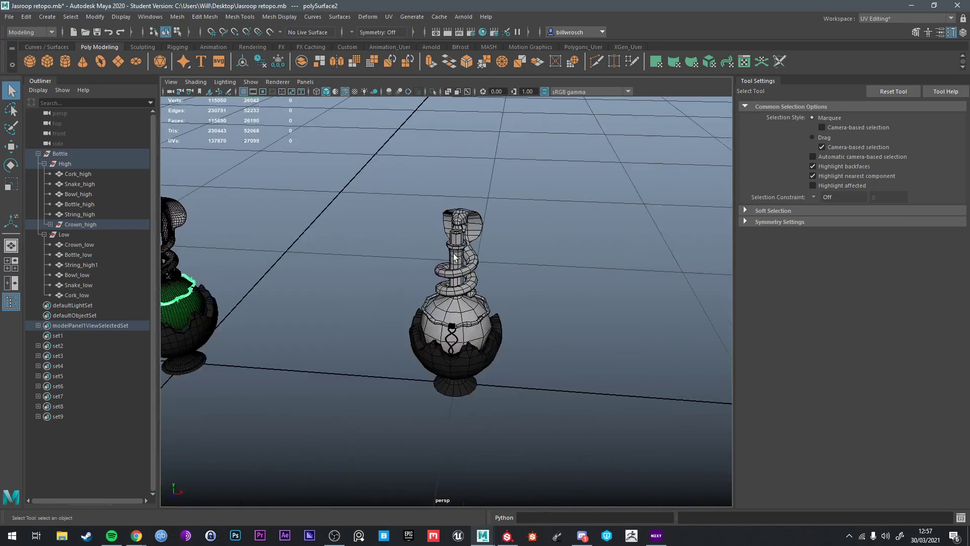
# Step: Select the low-poly crown and the high-poly crown in turn to compare them across both bottles
pyautogui.click(588, 323)
pyautogui.scroll(-6, 432, 322)
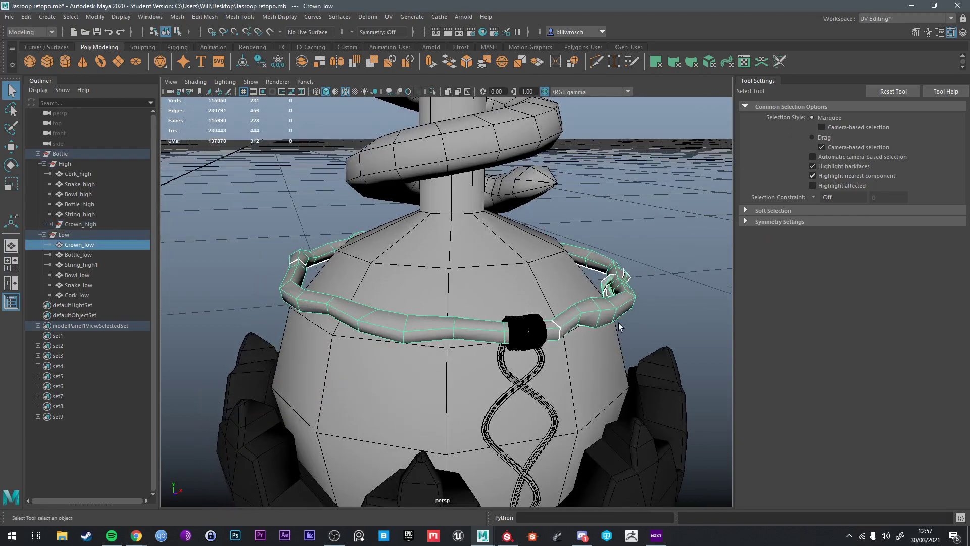
pyautogui.keyDown('alt'); pyautogui.moveTo(432, 322); pyautogui.dragTo(620, 290, button='middle'); pyautogui.keyUp('alt')
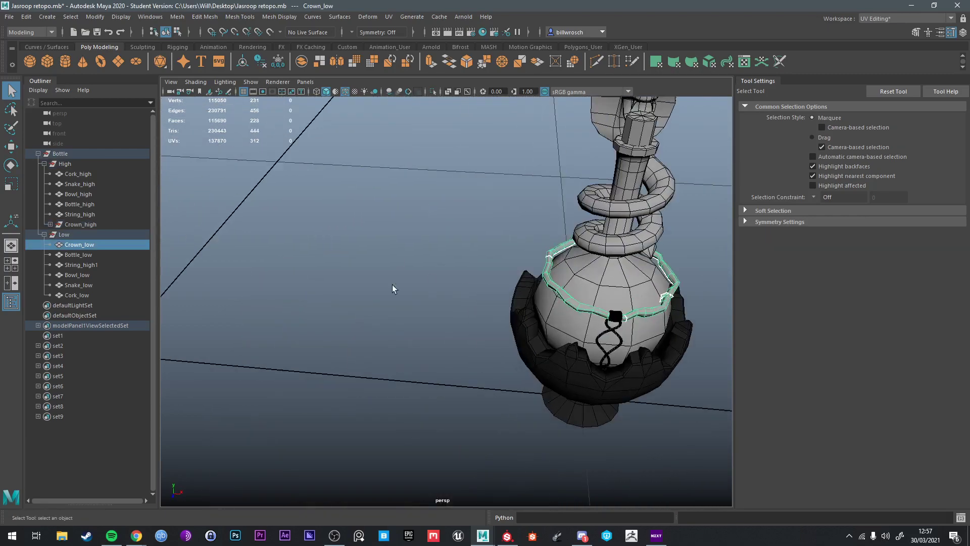
pyautogui.keyDown('alt'); pyautogui.moveTo(394, 288); pyautogui.dragTo(548, 313, button='middle'); pyautogui.keyUp('alt')
pyautogui.scroll(5, 349, 296)
pyautogui.keyDown('alt'); pyautogui.moveTo(348, 297); pyautogui.dragTo(435, 319); pyautogui.keyUp('alt')
pyautogui.click(365, 311)
pyautogui.scroll(5, 562, 299)
pyautogui.scroll(-10, 577, 304)
pyautogui.scroll(-5, 482, 313)
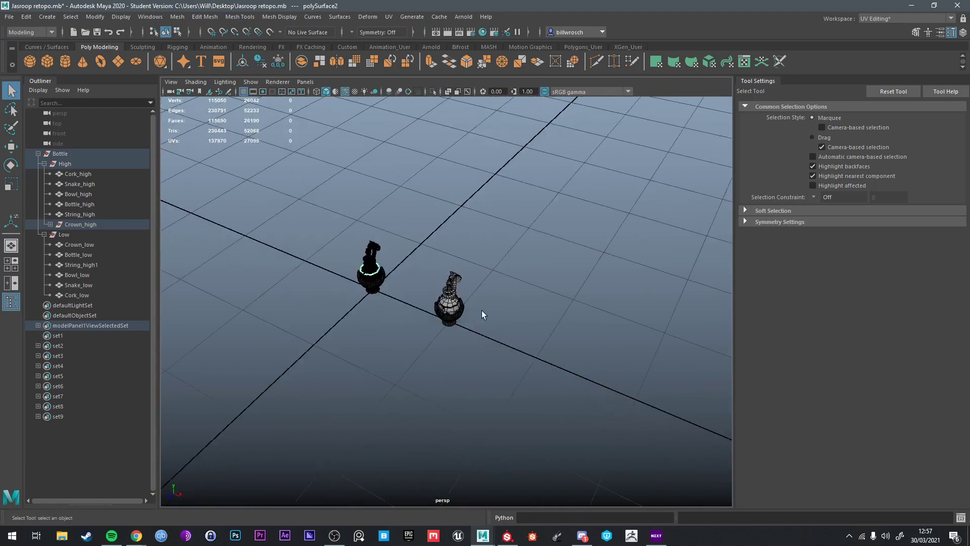
# Step: Duplicate the low-poly crown and rotate the copy about 21 degrees around the bottle's vertical axis
pyautogui.scroll(9, 496, 310)
pyautogui.scroll(-3, 510, 288)
pyautogui.keyDown('alt'); pyautogui.moveTo(495, 309); pyautogui.dragTo(535, 263); pyautogui.keyUp('alt')
pyautogui.click(565, 242)
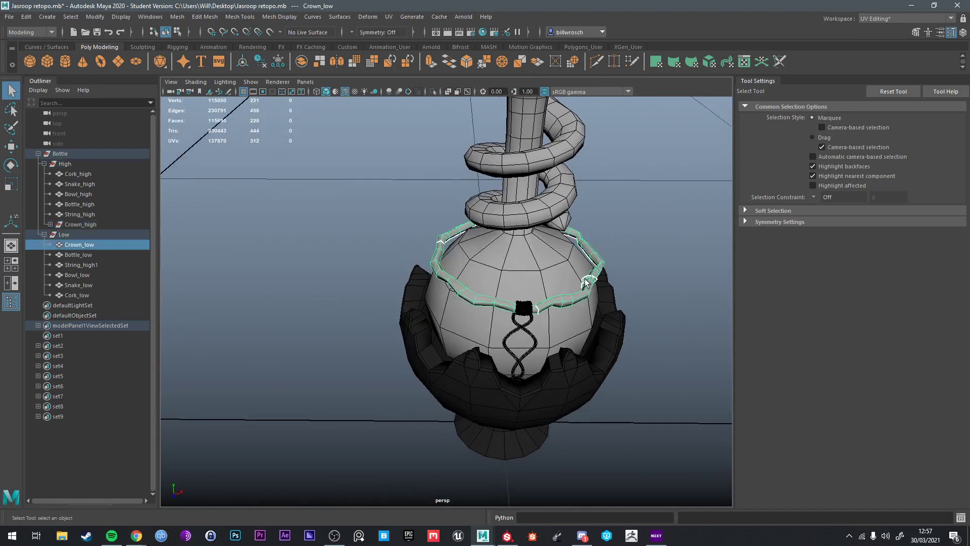
pyautogui.scroll(3, 556, 292)
pyautogui.scroll(3, 482, 271)
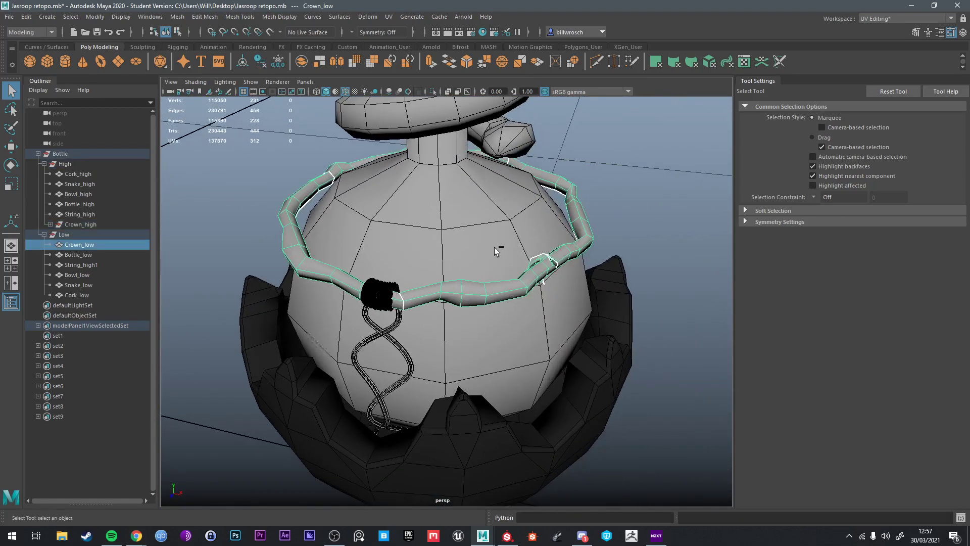
pyautogui.hotkey('ctrl', 'd')
pyautogui.press('e')
pyautogui.moveTo(498, 258); pyautogui.dragTo(485, 244)
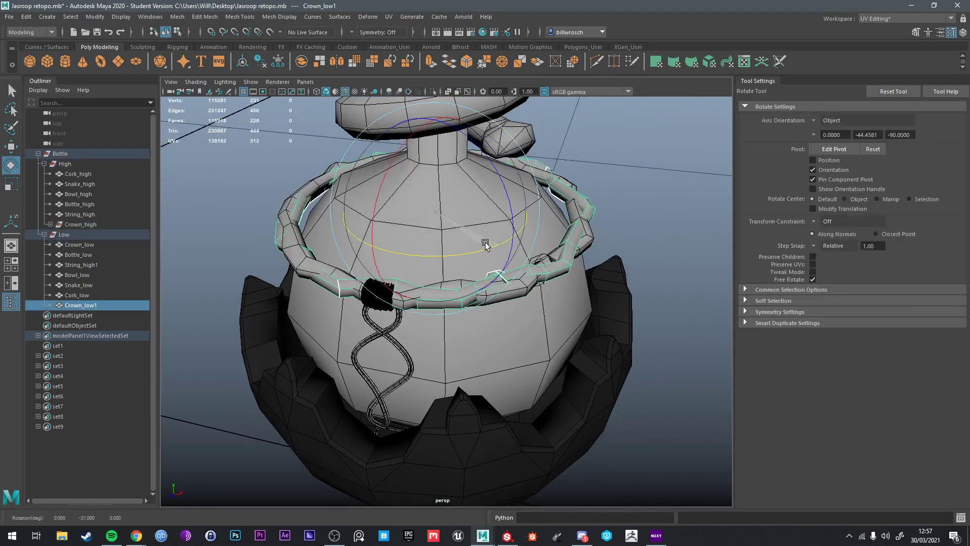
# Step: Delete the ring faces from the duplicated low-poly crown, keeping only the thorns, and return to object mode
pyautogui.press('q')
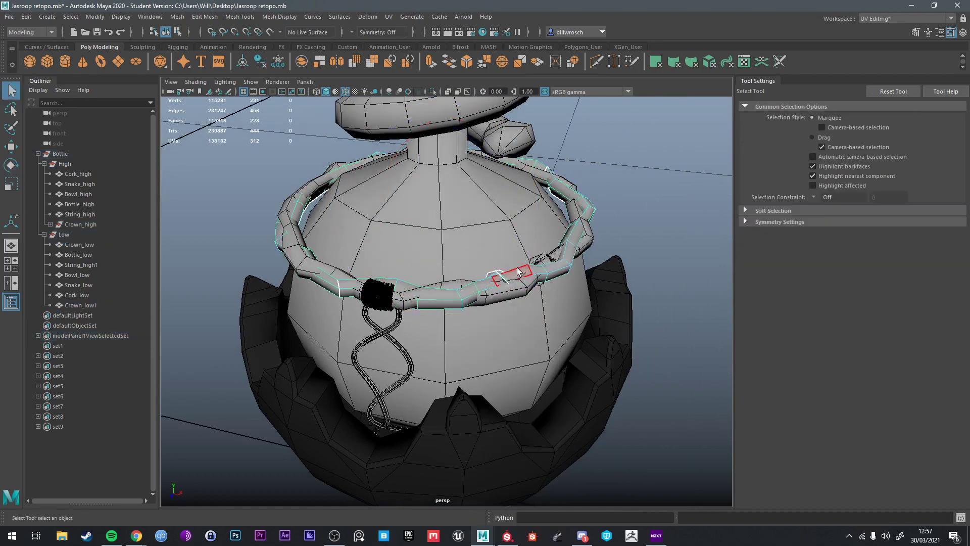
pyautogui.click(517, 273)
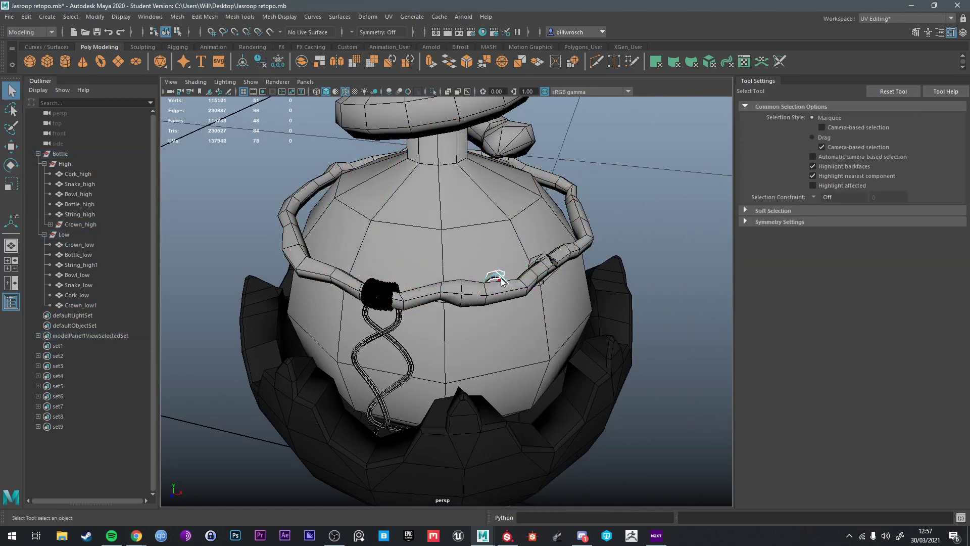
pyautogui.moveTo(501, 281); pyautogui.dragTo(500, 277, button='right')
# Step: Raise the thorn piece above the crown ring and make two further copies of it, offset from each other
pyautogui.press('w')
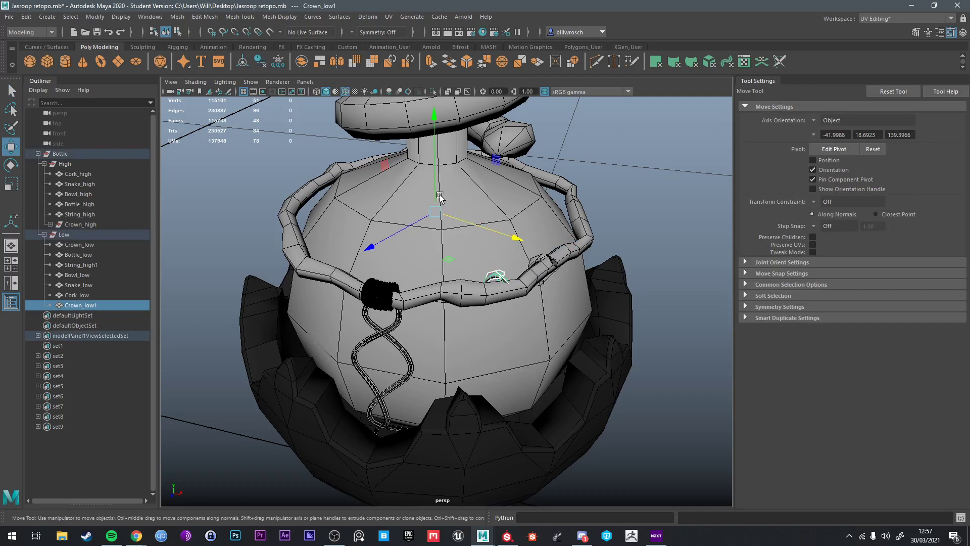
pyautogui.moveTo(439, 197); pyautogui.dragTo(433, 173)
pyautogui.hotkey('ctrl', 'd')
pyautogui.press('e')
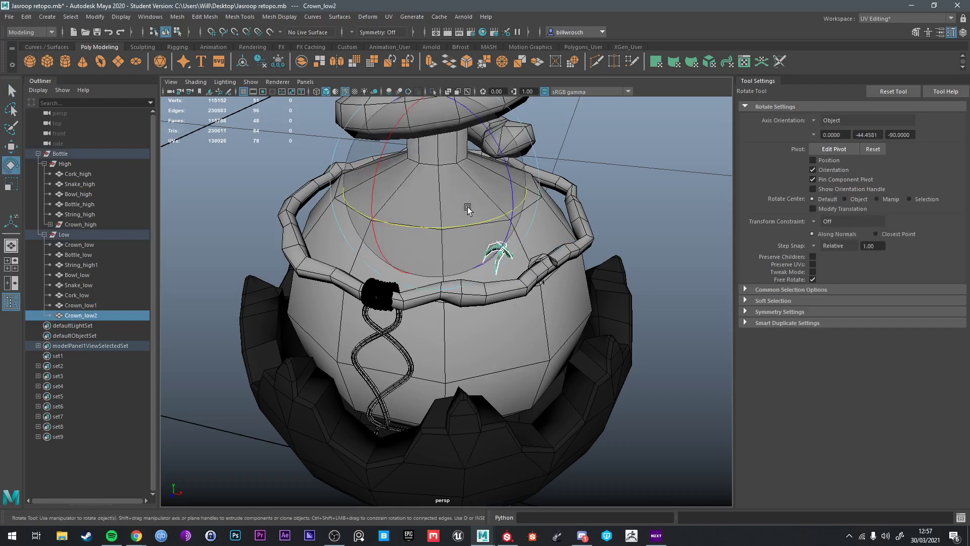
pyautogui.press('w')
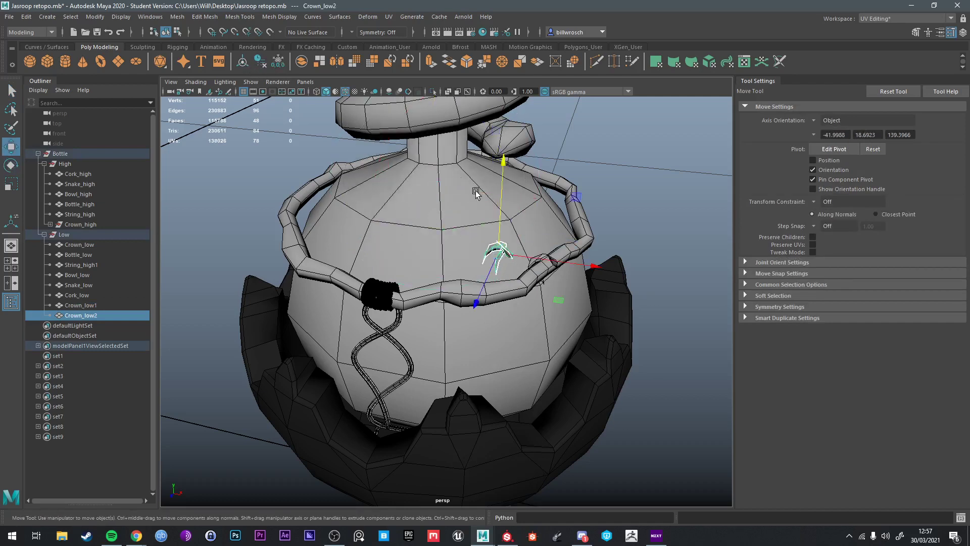
pyautogui.hotkey('ctrl', 'd')
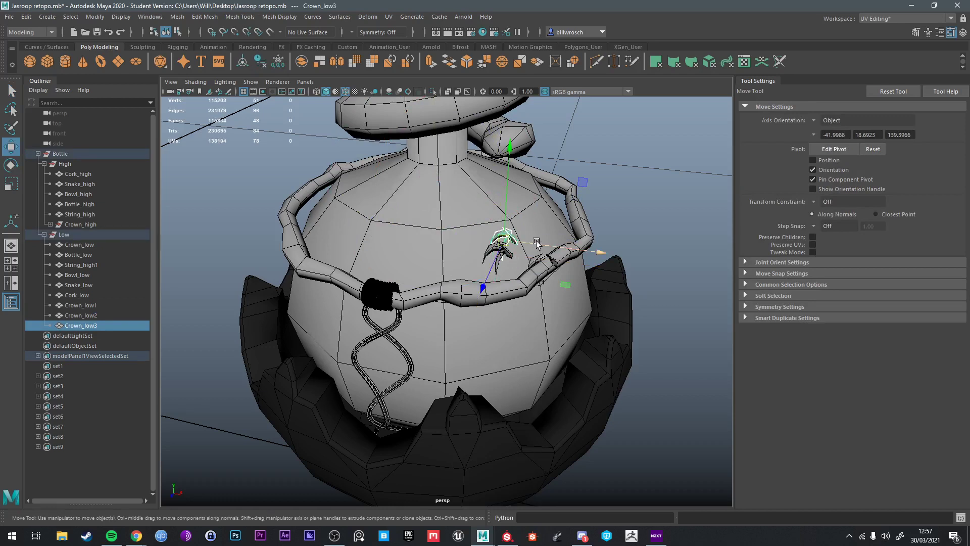
# Step: Duplicate the thorn piece five more times and spread the copies along the front of the low-poly crown
pyautogui.moveTo(536, 256); pyautogui.dragTo(596, 306)
pyautogui.hotkey('ctrl', 'd')
pyautogui.hotkey('ctrl', 'd')
pyautogui.hotkey('ctrl', 'd')
pyautogui.hotkey('ctrl', 'd')
pyautogui.hotkey('ctrl', 'd')
pyautogui.keyDown('alt'); pyautogui.moveTo(555, 272); pyautogui.dragTo(533, 266); pyautogui.keyUp('alt')
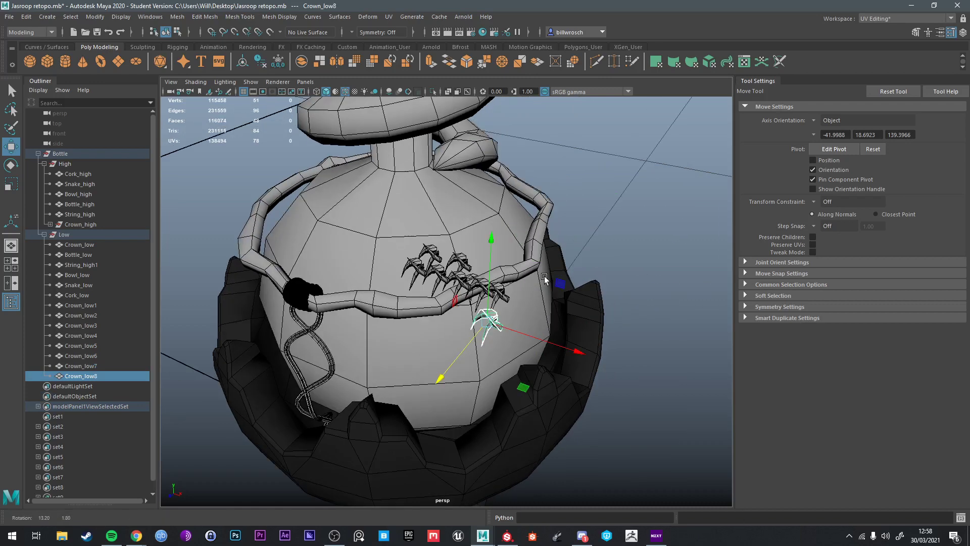
# Step: Select all low-poly bottle meshes except the string and check their combined polygon count
pyautogui.keyDown('alt'); pyautogui.moveTo(397, 240); pyautogui.dragTo(404, 218, button='middle'); pyautogui.keyUp('alt')
pyautogui.moveTo(404, 218); pyautogui.dragTo(607, 377)
pyautogui.scroll(-5, 608, 377)
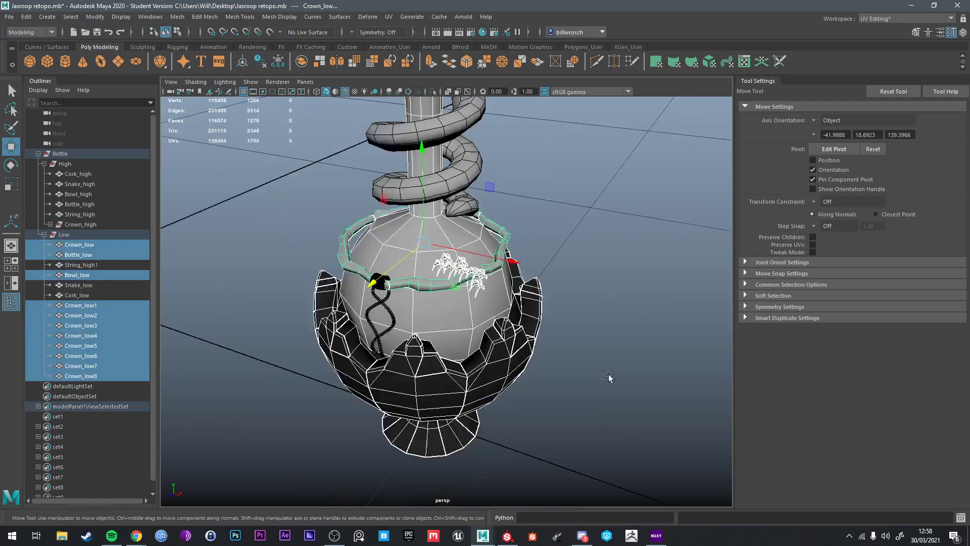
pyautogui.scroll(-4, 438, 201)
pyautogui.moveTo(381, 152); pyautogui.dragTo(597, 400)
pyautogui.scroll(5, 375, 304)
pyautogui.press('q')
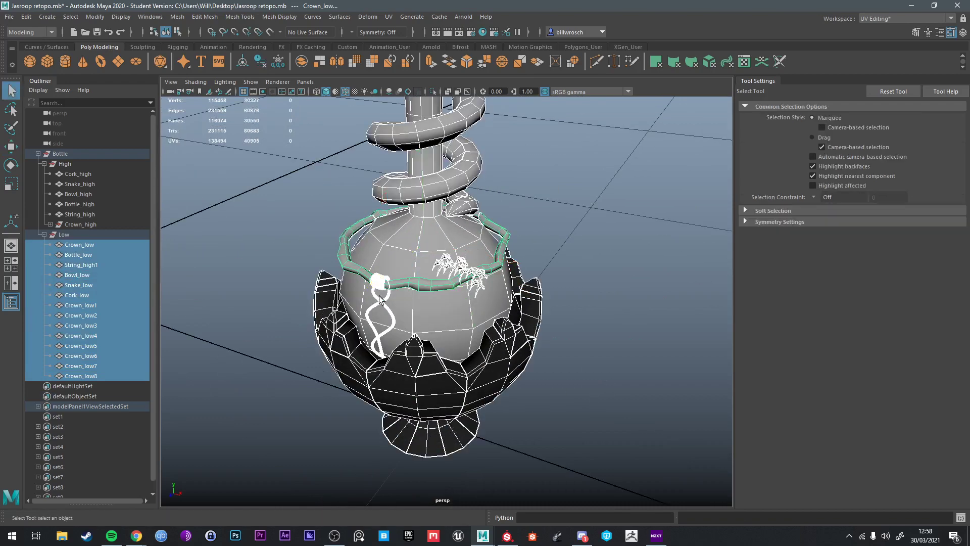
pyautogui.keyDown('ctrl'); pyautogui.click(383, 302); pyautogui.keyUp('ctrl')
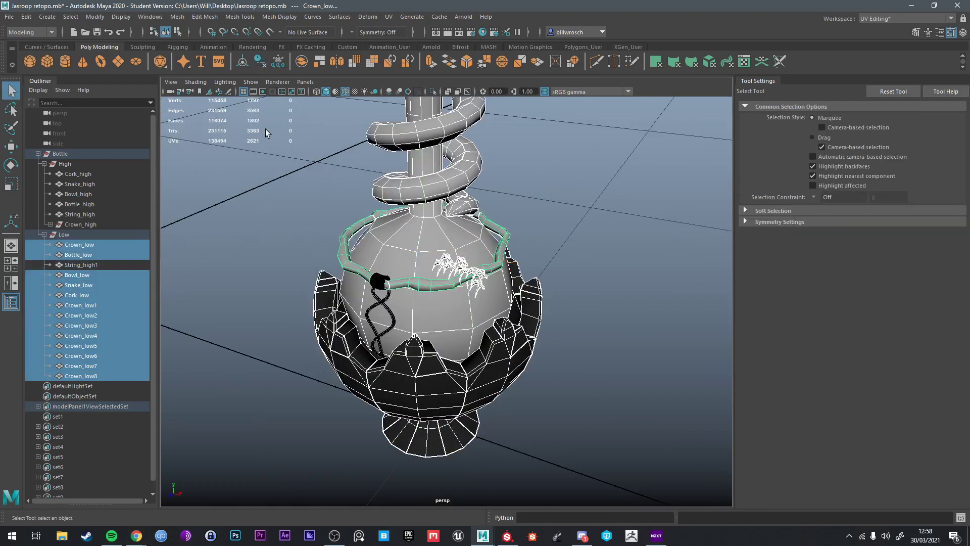
pyautogui.keyDown('alt'); pyautogui.moveTo(434, 253); pyautogui.dragTo(554, 283); pyautogui.keyUp('alt')
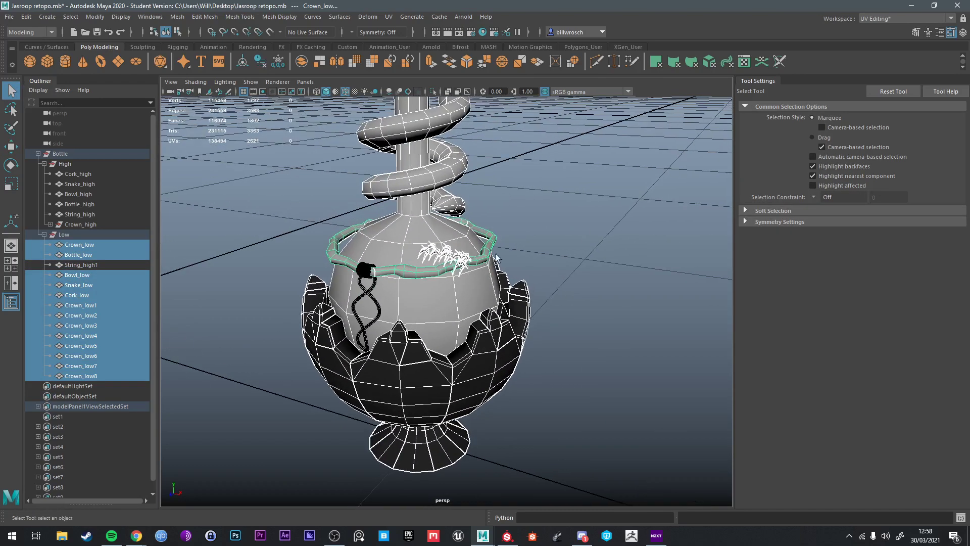
pyautogui.keyDown('alt'); pyautogui.moveTo(495, 258); pyautogui.dragTo(539, 331, button='right'); pyautogui.keyUp('alt')
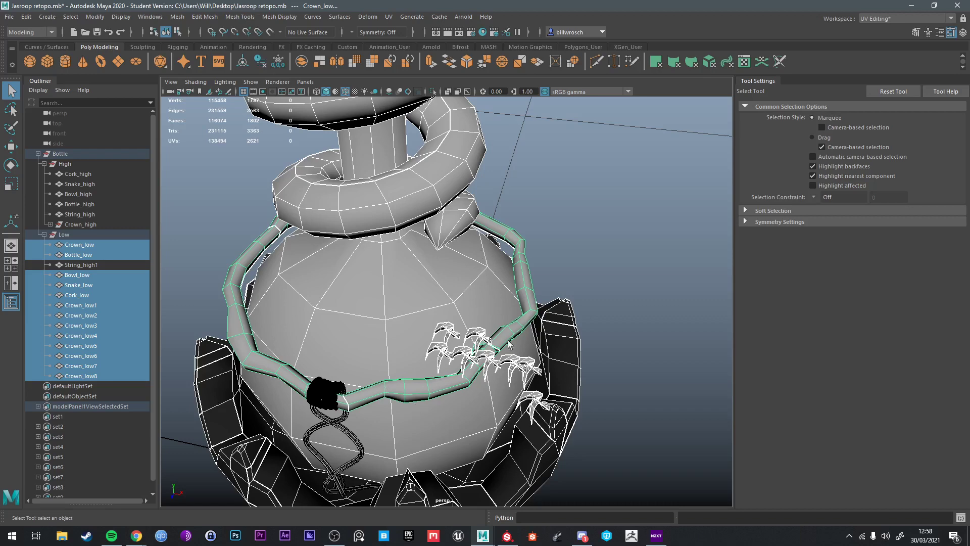
# Step: Select String_high1 and examine its coil wrapped around the crown at the front of the low-poly bottle
pyautogui.keyDown('alt'); pyautogui.moveTo(509, 344); pyautogui.dragTo(535, 242, button='right'); pyautogui.keyUp('alt')
pyautogui.keyDown('alt'); pyautogui.moveTo(535, 243); pyautogui.dragTo(456, 282); pyautogui.keyUp('alt')
pyautogui.rightClick(608, 152)
pyautogui.click(595, 193)
pyautogui.click(456, 283)
pyautogui.keyDown('alt'); pyautogui.moveTo(456, 283); pyautogui.dragTo(470, 299, button='right'); pyautogui.keyUp('alt')
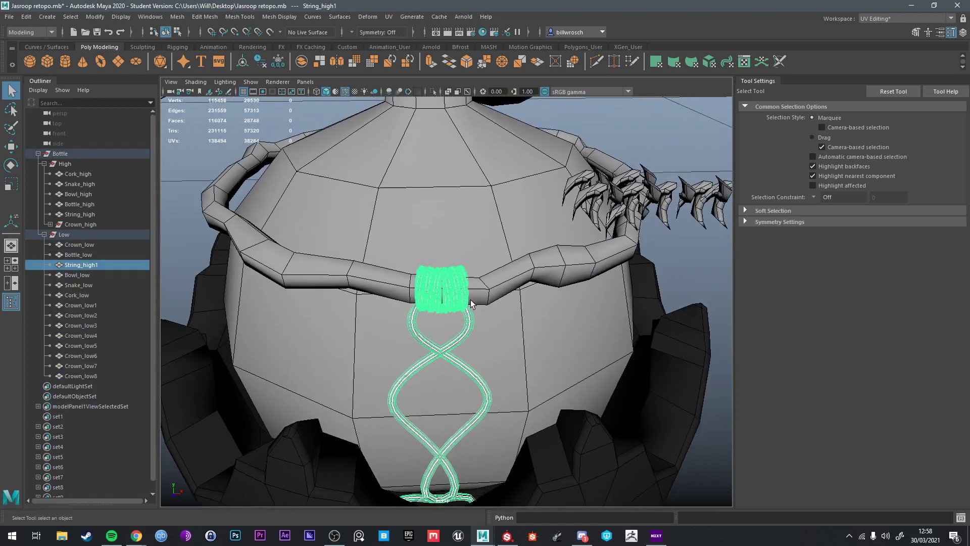
pyautogui.keyDown('alt'); pyautogui.moveTo(473, 289); pyautogui.dragTo(474, 296, button='middle'); pyautogui.keyUp('alt')
pyautogui.scroll(5, 477, 293)
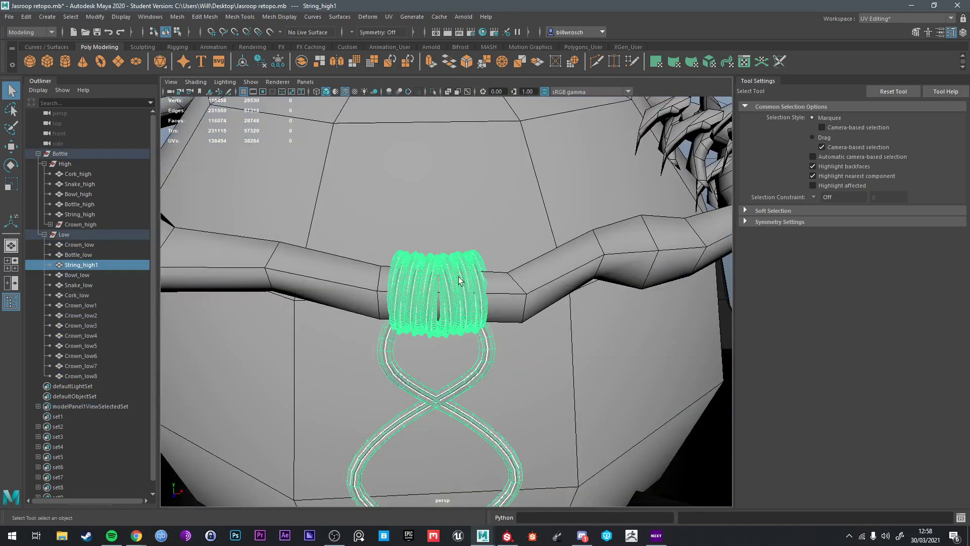
# Step: Create a polygon cylinder with 6 axis subdivisions and a radius of 1
pyautogui.click(65, 61)
pyautogui.scroll(-5, 428, 261)
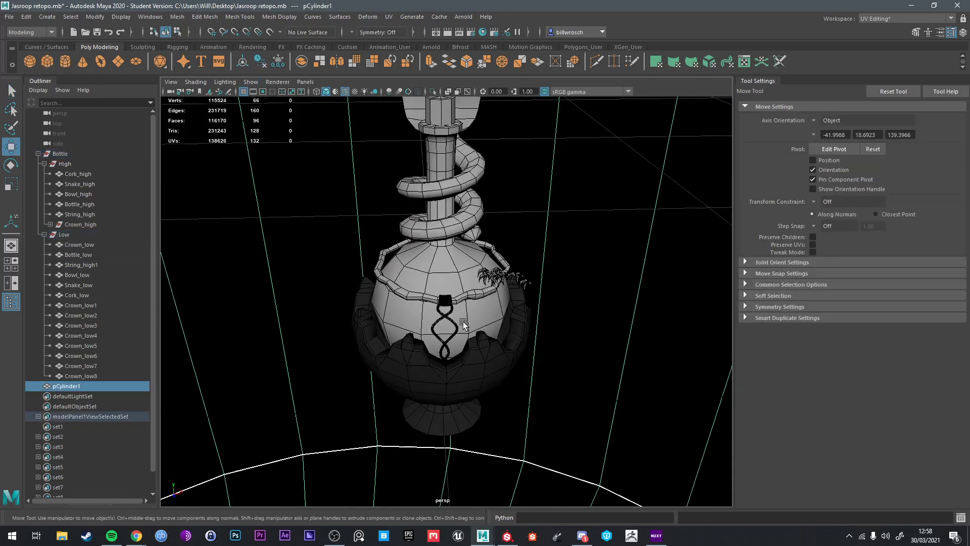
pyautogui.press('t')
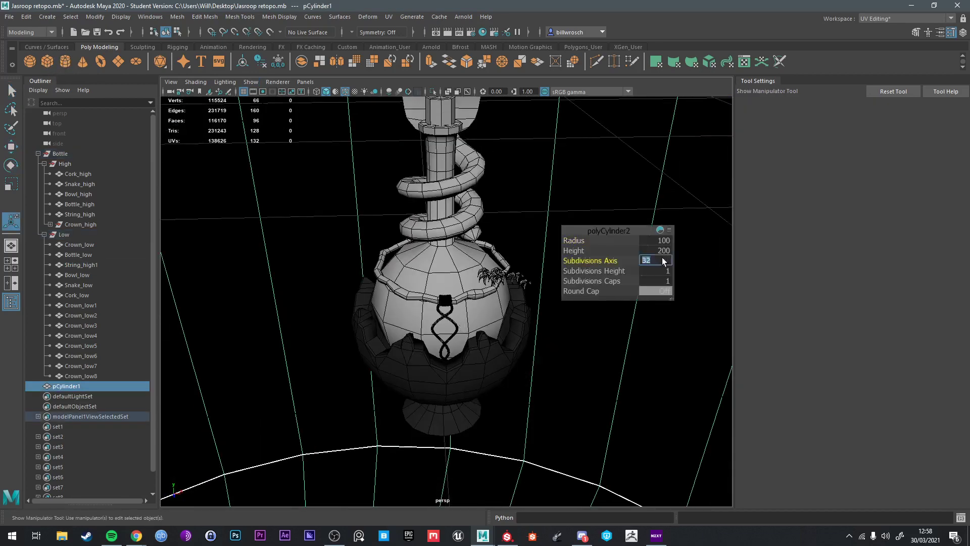
pyautogui.write('6')
pyautogui.press('Return')
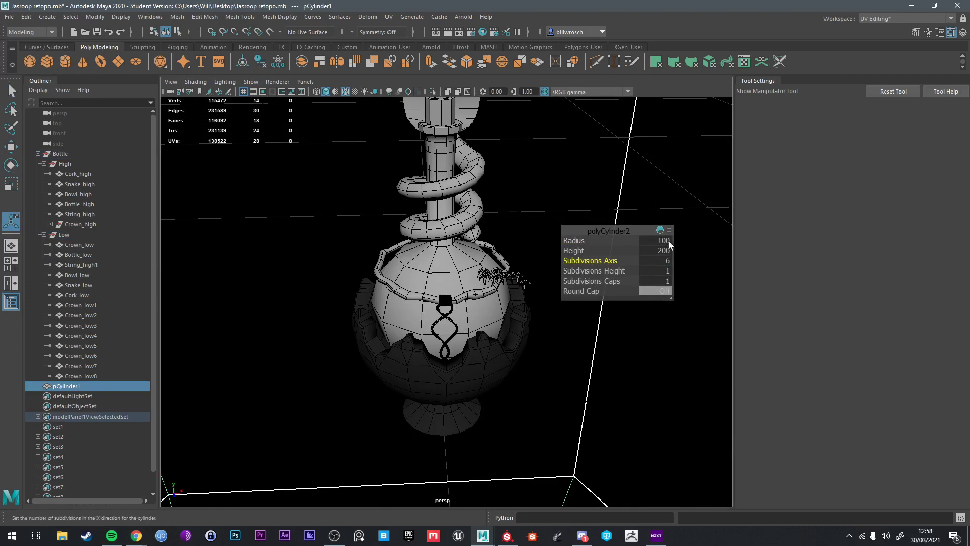
pyautogui.click(664, 241)
pyautogui.write('1')
pyautogui.press('Return')
pyautogui.press('w')
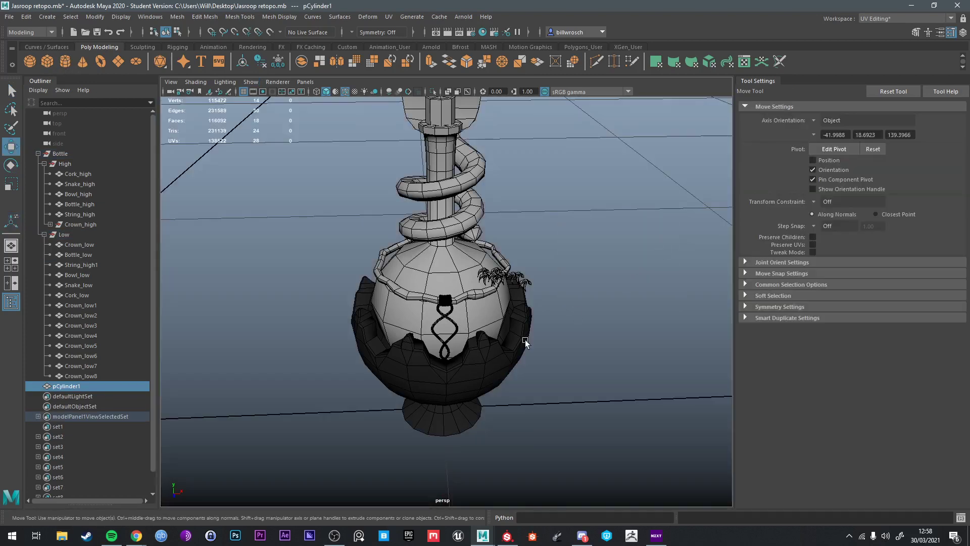
# Step: Move the cylinder to the string coil on the low-poly bottle and rotate it to lie sideways along the crown
pyautogui.scroll(-5, 447, 365)
pyautogui.moveTo(298, 339); pyautogui.dragTo(445, 302)
pyautogui.press('e')
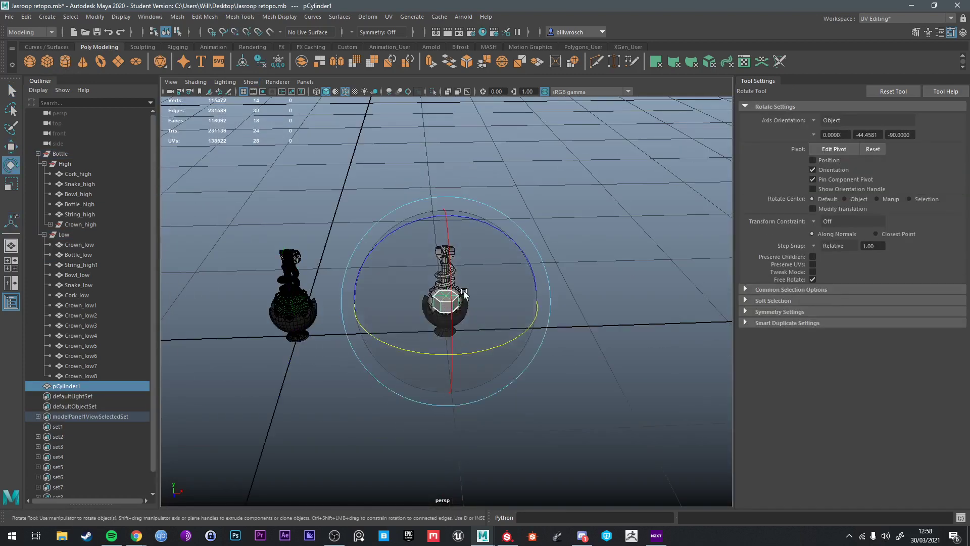
pyautogui.moveTo(510, 283); pyautogui.dragTo(463, 249)
pyautogui.scroll(10, 448, 318)
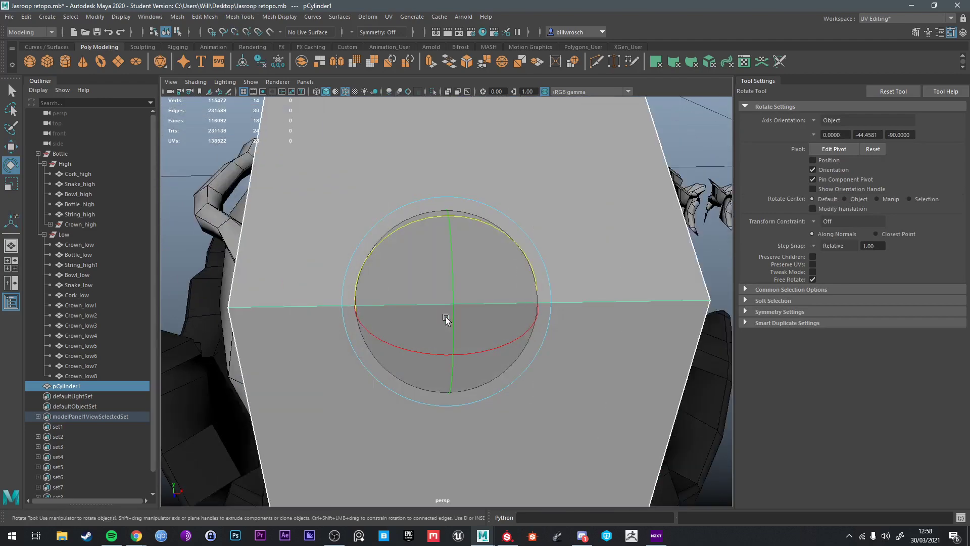
# Step: Scale the cylinder down uniformly to about 0.134 and position it around the vine inside the string coil
pyautogui.scroll(-3, 447, 313)
pyautogui.press('r')
pyautogui.moveTo(446, 302); pyautogui.dragTo(275, 362)
pyautogui.press('f')
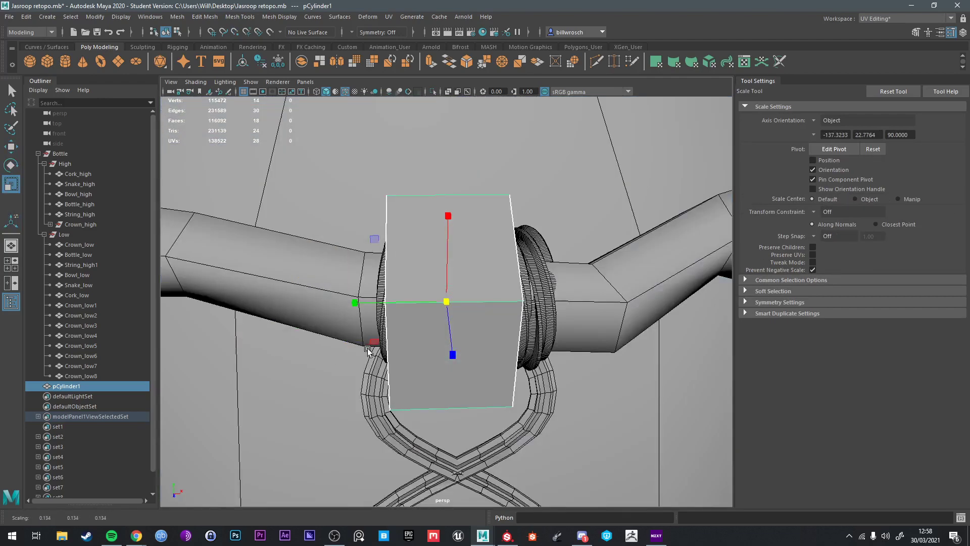
pyautogui.keyDown('alt'); pyautogui.moveTo(368, 351); pyautogui.dragTo(423, 315); pyautogui.keyUp('alt')
pyautogui.press('w')
pyautogui.keyDown('alt'); pyautogui.moveTo(423, 314); pyautogui.dragTo(334, 323); pyautogui.keyUp('alt')
pyautogui.keyDown('alt'); pyautogui.moveTo(426, 241); pyautogui.dragTo(429, 342); pyautogui.keyUp('alt')
pyautogui.click(430, 315)
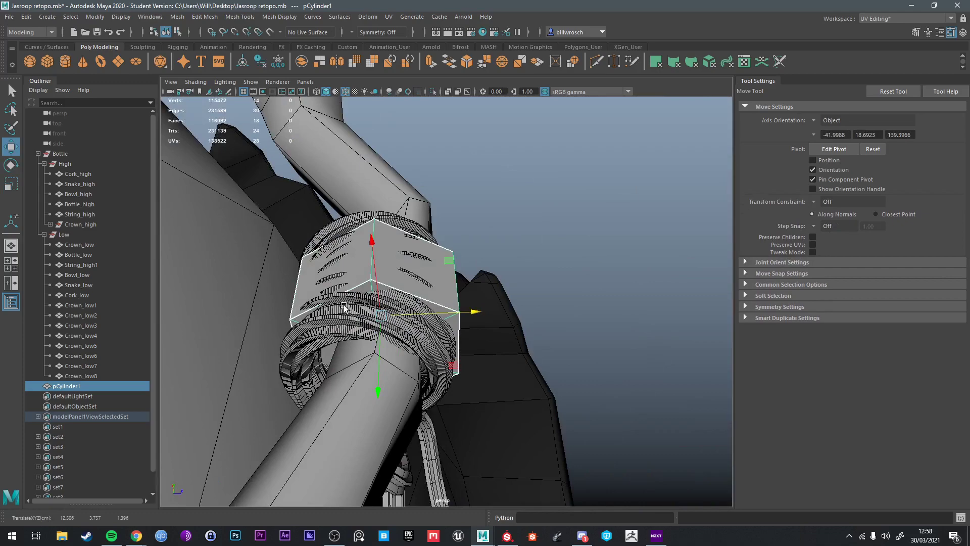
# Step: Stretch the cylinder along its length so it covers the width of the string coil
pyautogui.keyDown('alt'); pyautogui.moveTo(344, 307); pyautogui.dragTo(444, 307); pyautogui.keyUp('alt')
pyautogui.press('r')
pyautogui.click(369, 300)
pyautogui.hotkey('ctrl', 'z')
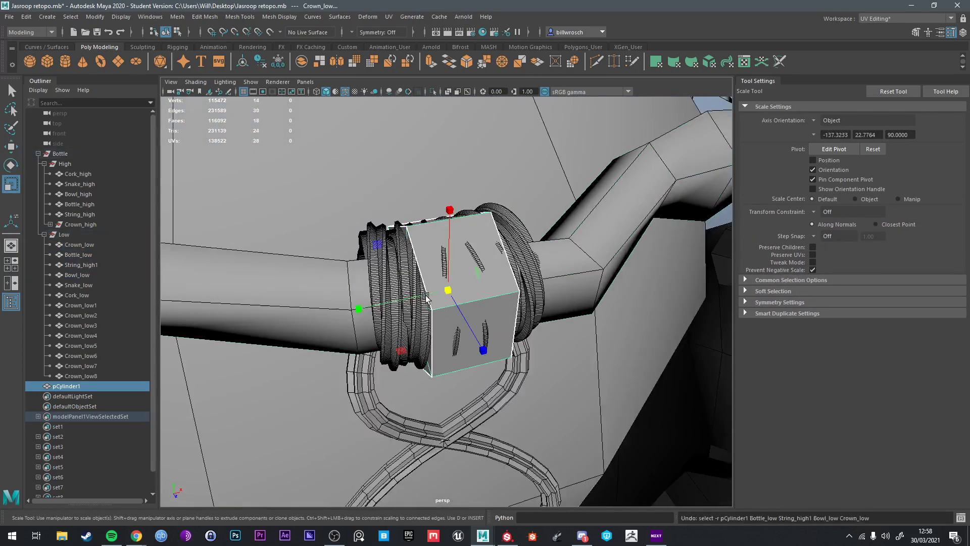
pyautogui.moveTo(359, 308)
pyautogui.mouseDown()
pyautogui.moveTo(294, 322)
pyautogui.moveTo(454, 321)
pyautogui.moveTo(363, 323)
pyautogui.mouseUp()
pyautogui.press('w')
# Step: Insert an edge loop around the middle of the cylinder with Multi-Cut and shift it outward to follow the vine's bend
pyautogui.press('q')
pyautogui.click(596, 59)
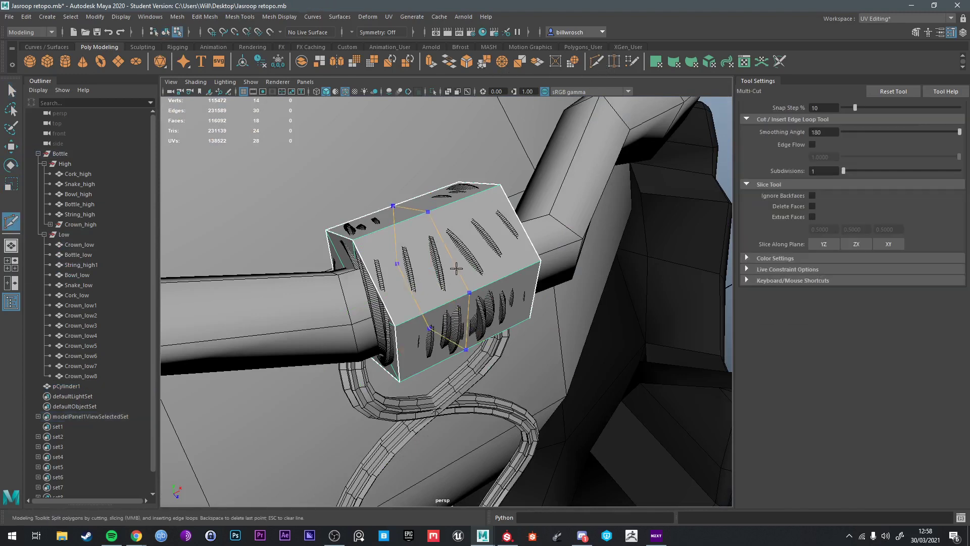
pyautogui.keyDown('ctrl'); pyautogui.click(457, 270); pyautogui.keyUp('ctrl')
pyautogui.press('w')
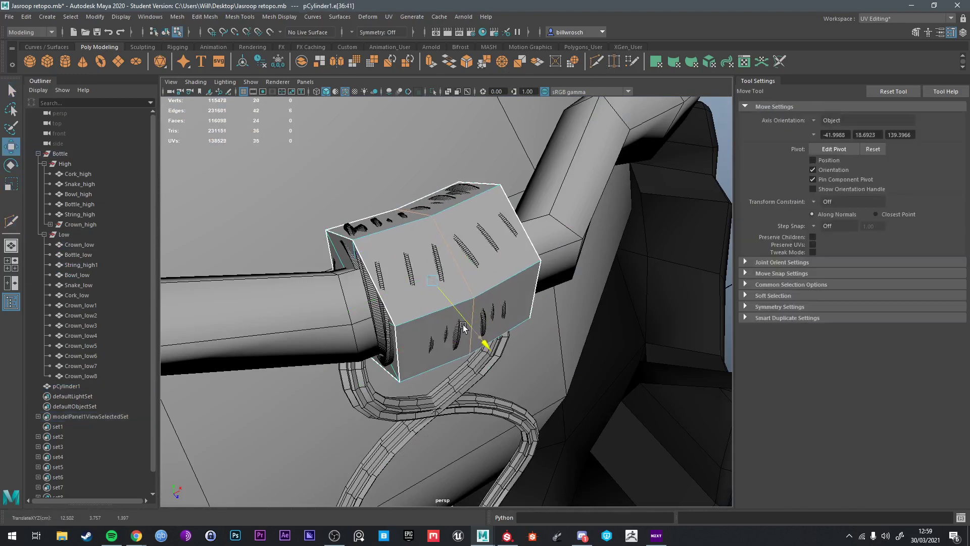
pyautogui.doubleClick(387, 300)
pyautogui.press('e')
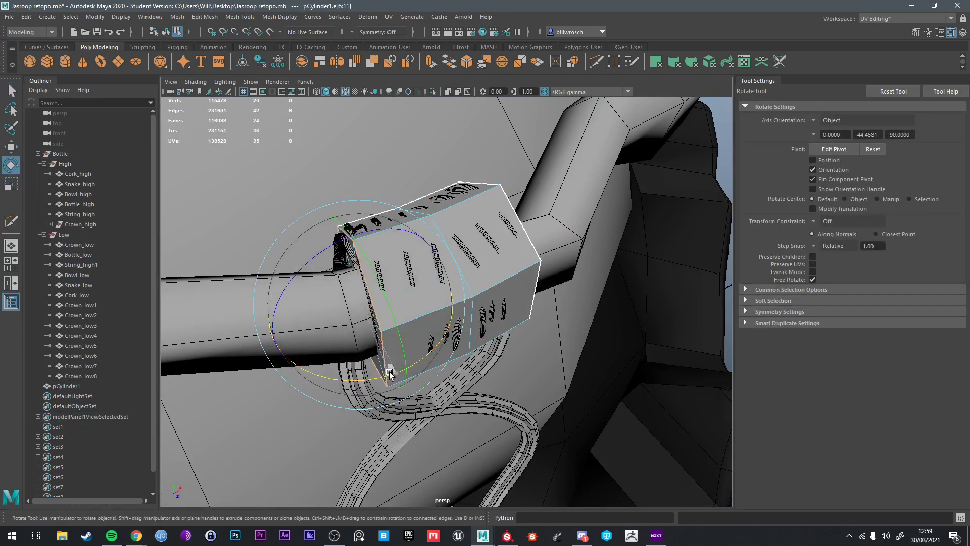
pyautogui.hotkey('ctrl', 'z')
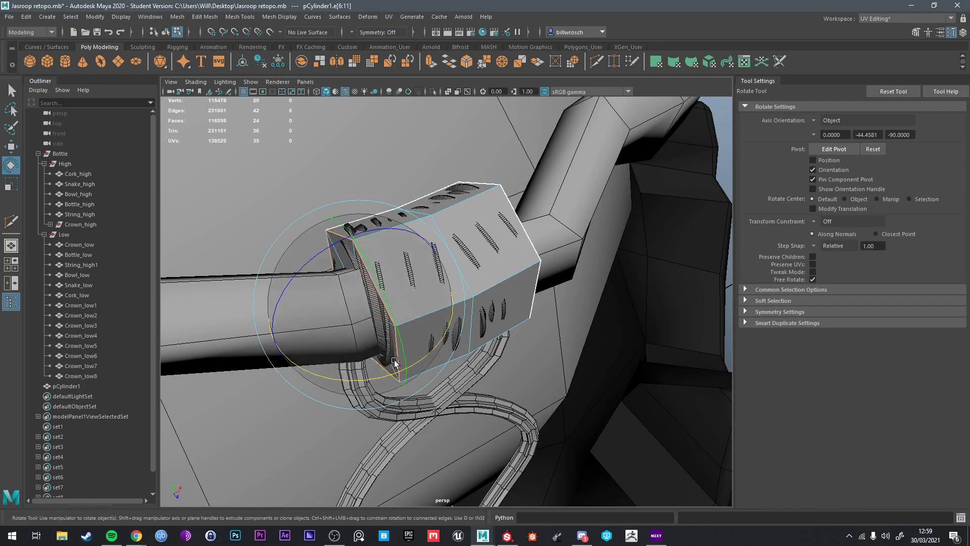
# Step: Select only the cap faces at one end of the cylinder and rotate them to align with the vine
pyautogui.moveTo(408, 303); pyautogui.dragTo(408, 337, button='right')
pyautogui.keyDown('alt'); pyautogui.moveTo(410, 285); pyautogui.dragTo(291, 177); pyautogui.keyUp('alt')
pyautogui.moveTo(291, 176); pyautogui.dragTo(430, 410)
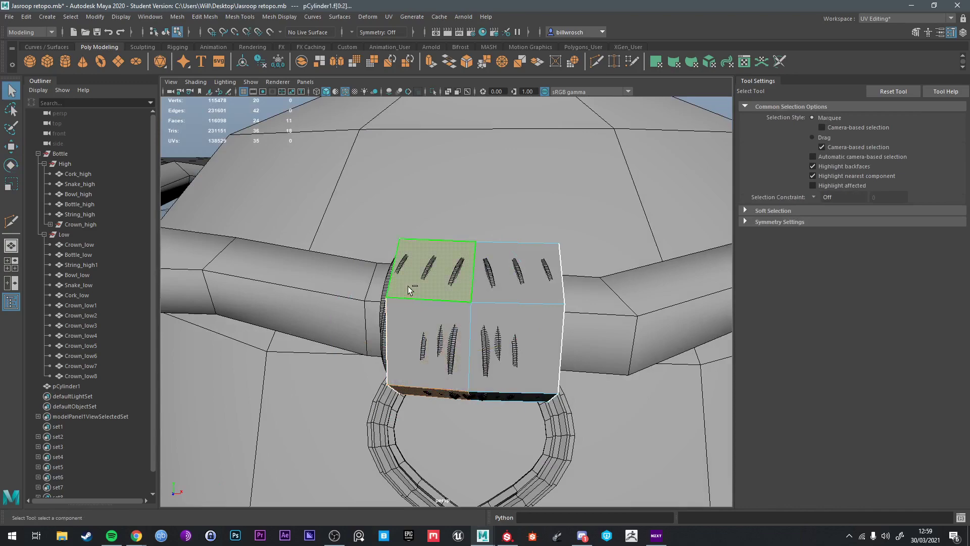
pyautogui.keyDown('ctrl'); pyautogui.moveTo(408, 289); pyautogui.dragTo(430, 397); pyautogui.keyUp('ctrl')
pyautogui.keyDown('alt'); pyautogui.moveTo(414, 364); pyautogui.dragTo(435, 362); pyautogui.keyUp('alt')
pyautogui.press('e')
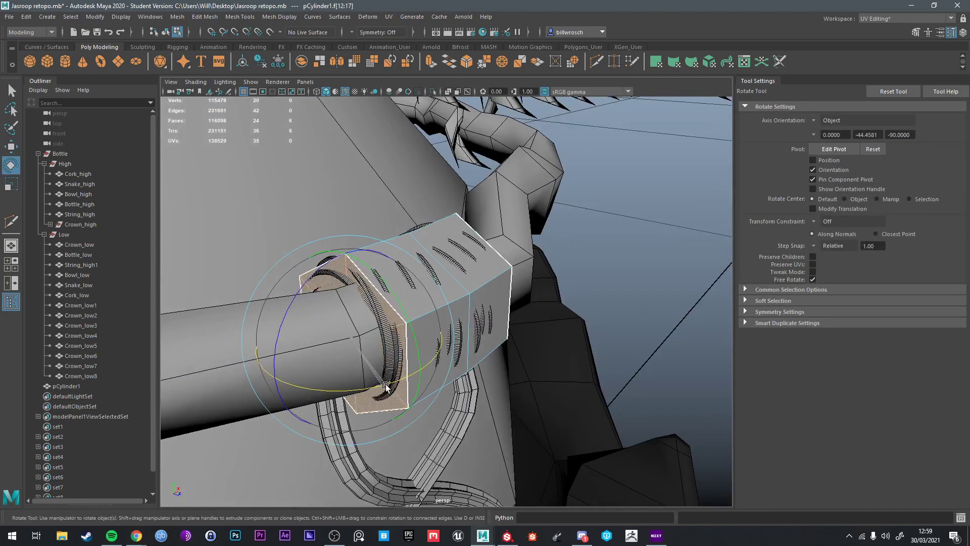
# Step: Select the cap faces at the cylinder's opposite end and adjust their position and angle to the vine
pyautogui.keyDown('alt'); pyautogui.moveTo(383, 387); pyautogui.dragTo(598, 347); pyautogui.keyUp('alt')
pyautogui.moveTo(538, 195); pyautogui.dragTo(573, 390)
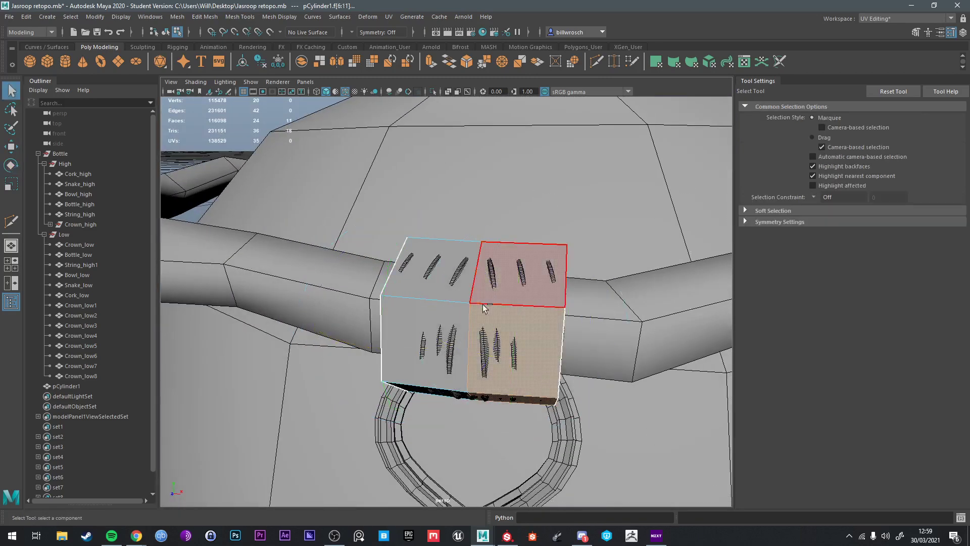
pyautogui.press('w')
pyautogui.keyDown('alt'); pyautogui.moveTo(580, 342); pyautogui.dragTo(563, 361); pyautogui.keyUp('alt')
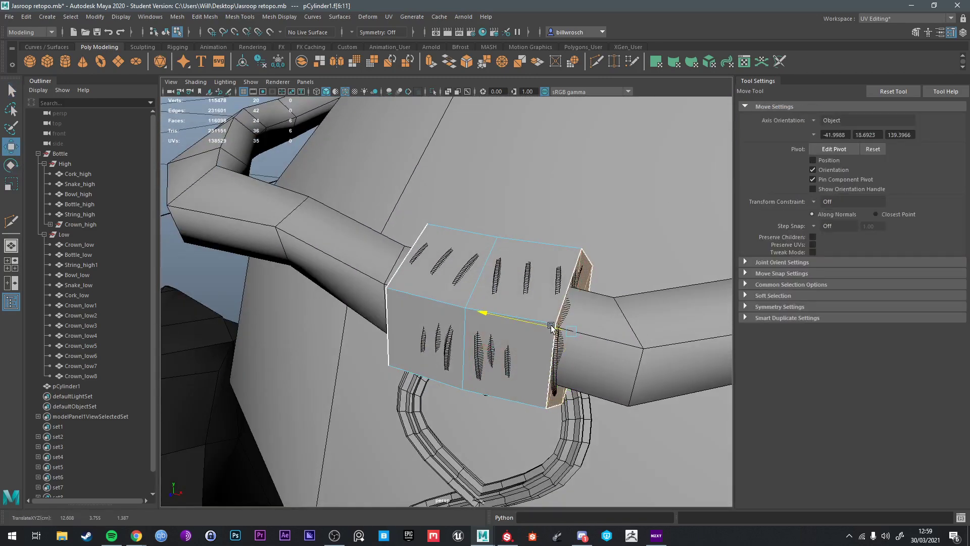
pyautogui.keyDown('alt'); pyautogui.moveTo(555, 328); pyautogui.dragTo(505, 283); pyautogui.keyUp('alt')
pyautogui.press('e')
# Step: Bevel the edge loops at both ends of the cylinder with a fraction of 0.5
pyautogui.moveTo(485, 253); pyautogui.dragTo(479, 223, button='right')
pyautogui.press('q')
pyautogui.click(577, 298)
pyautogui.doubleClick(579, 298)
pyautogui.keyDown('alt'); pyautogui.moveTo(580, 298); pyautogui.dragTo(384, 268); pyautogui.keyUp('alt')
pyautogui.keyDown('alt'); pyautogui.moveTo(447, 281); pyautogui.dragTo(477, 268); pyautogui.keyUp('alt')
pyautogui.hotkey('ctrl', 'b')
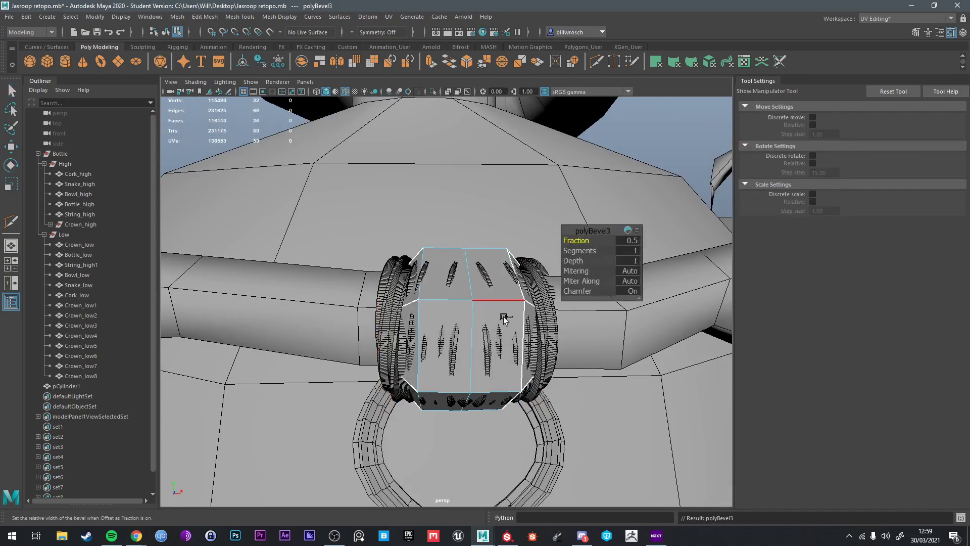
# Step: Set the bevel fraction on the cylinder's end loops to 0.2 and return to object selection
pyautogui.moveTo(585, 242); pyautogui.dragTo(585, 240)
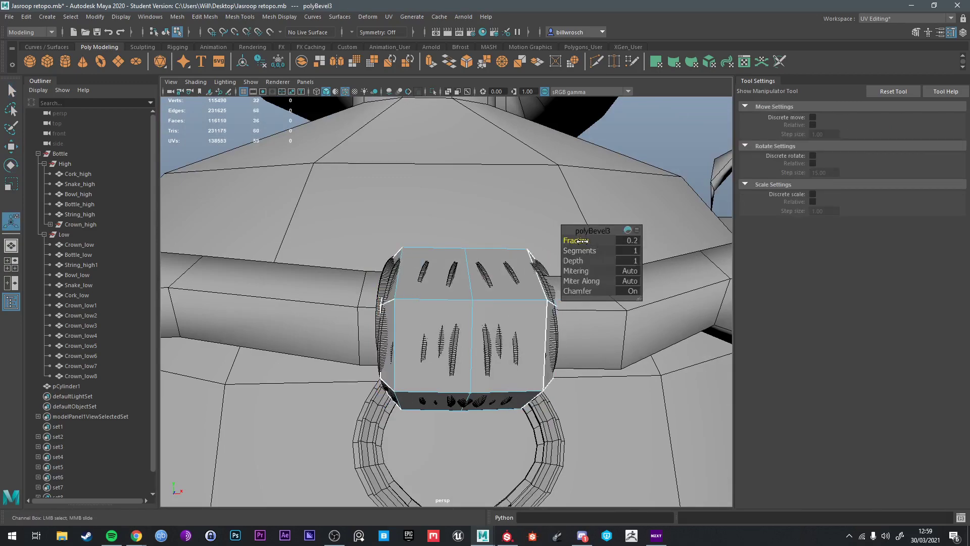
pyautogui.keyDown('alt'); pyautogui.moveTo(470, 323); pyautogui.dragTo(515, 335); pyautogui.keyUp('alt')
pyautogui.moveTo(354, 260); pyautogui.dragTo(530, 250, button='right')
pyautogui.click(529, 250)
pyautogui.keyDown('alt'); pyautogui.moveTo(529, 250); pyautogui.dragTo(465, 356); pyautogui.keyUp('alt')
pyautogui.keyDown('alt'); pyautogui.moveTo(465, 356); pyautogui.dragTo(463, 304, button='middle'); pyautogui.keyUp('alt')
pyautogui.keyDown('alt'); pyautogui.moveTo(463, 304); pyautogui.dragTo(541, 323); pyautogui.keyUp('alt')
# Step: Move the bevelled cylinder slightly outward along one axis so it fits around the string coil, then deselect it
pyautogui.click(473, 298)
pyautogui.click(435, 241)
pyautogui.press('w')
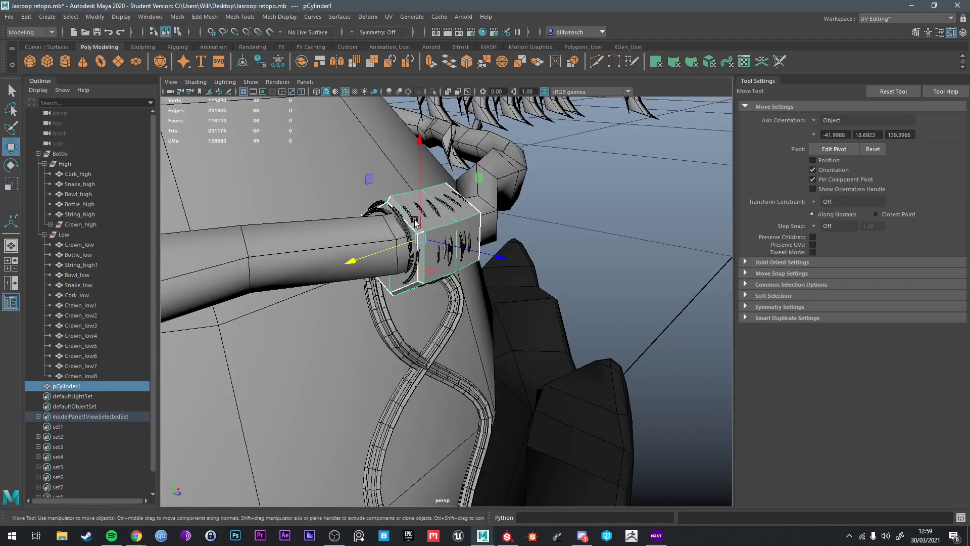
pyautogui.keyDown('alt'); pyautogui.moveTo(399, 225); pyautogui.dragTo(541, 265); pyautogui.keyUp('alt')
pyautogui.moveTo(461, 245); pyautogui.dragTo(462, 246)
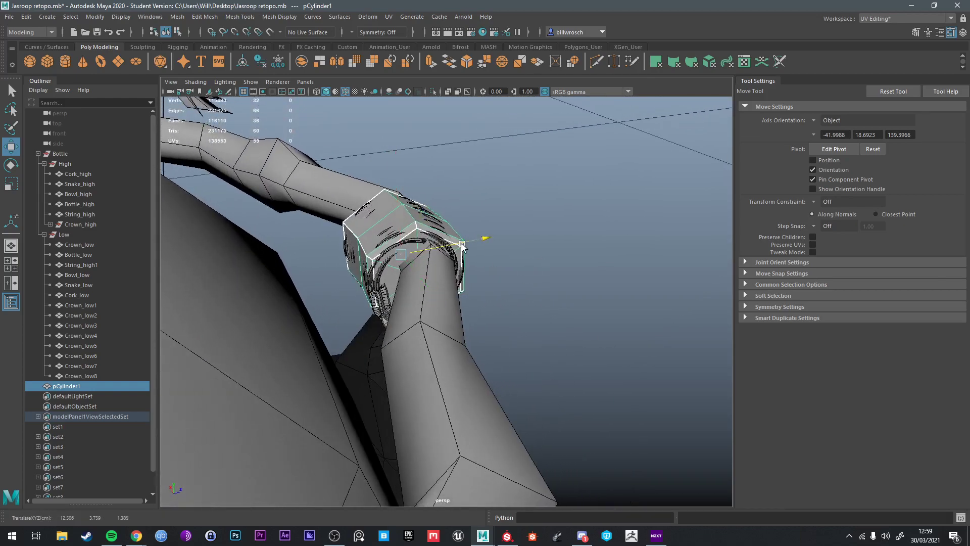
pyautogui.click(577, 287)
# Step: Isolate the String_high1 mesh in the viewport and switch to face selection with nothing selected
pyautogui.keyDown('alt'); pyautogui.moveTo(576, 288); pyautogui.dragTo(508, 283); pyautogui.keyUp('alt')
pyautogui.click(476, 299)
pyautogui.click(476, 299)
pyautogui.press('q')
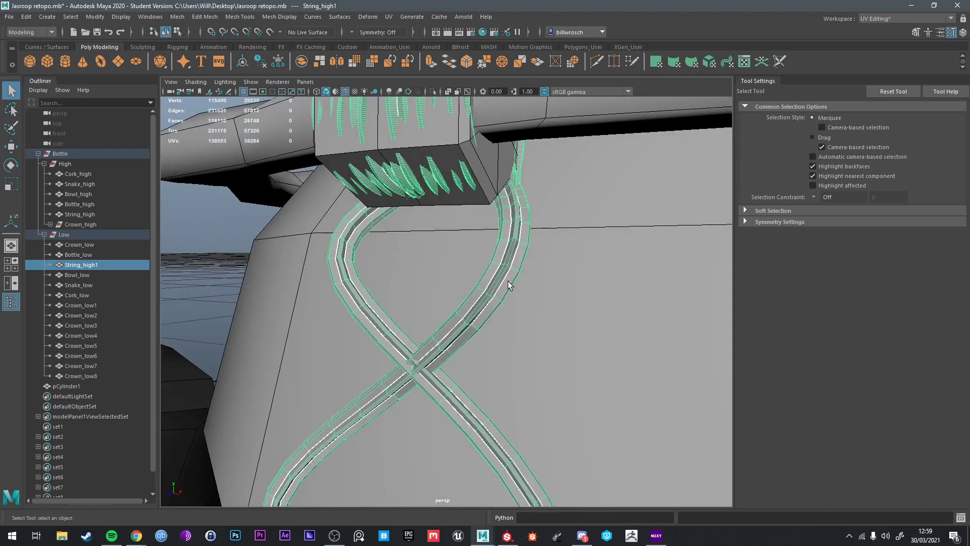
pyautogui.keyDown('alt'); pyautogui.moveTo(509, 282); pyautogui.dragTo(455, 288, button='right'); pyautogui.keyUp('alt')
pyautogui.hotkey('ctrl', '1')
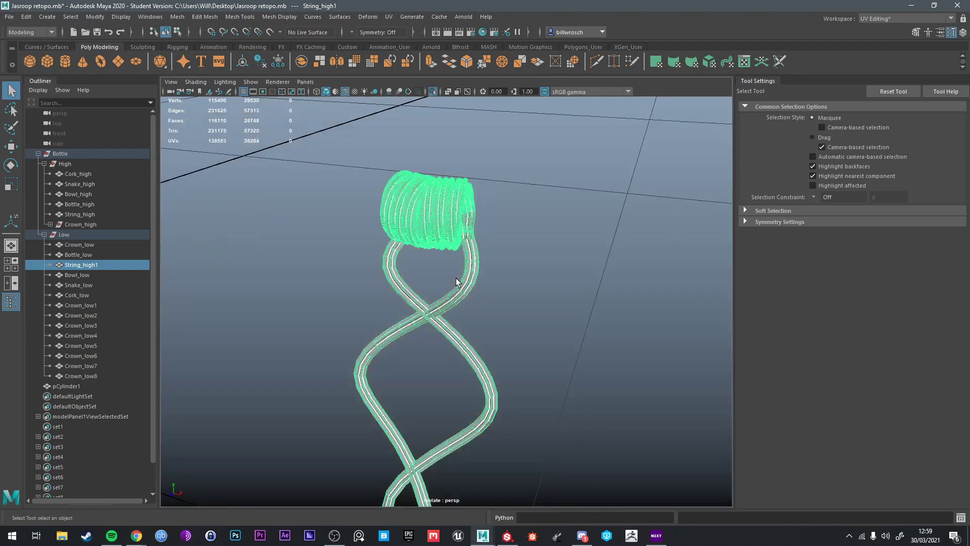
pyautogui.moveTo(444, 243); pyautogui.dragTo(444, 259, button='right')
pyautogui.hotkey('ctrl', 'shift', 'a')
# Step: Delete a face ring where one strand meets the coil and test the split by selecting the connected faces
pyautogui.keyDown('alt'); pyautogui.moveTo(488, 277); pyautogui.dragTo(459, 233); pyautogui.keyUp('alt')
pyautogui.click(469, 233)
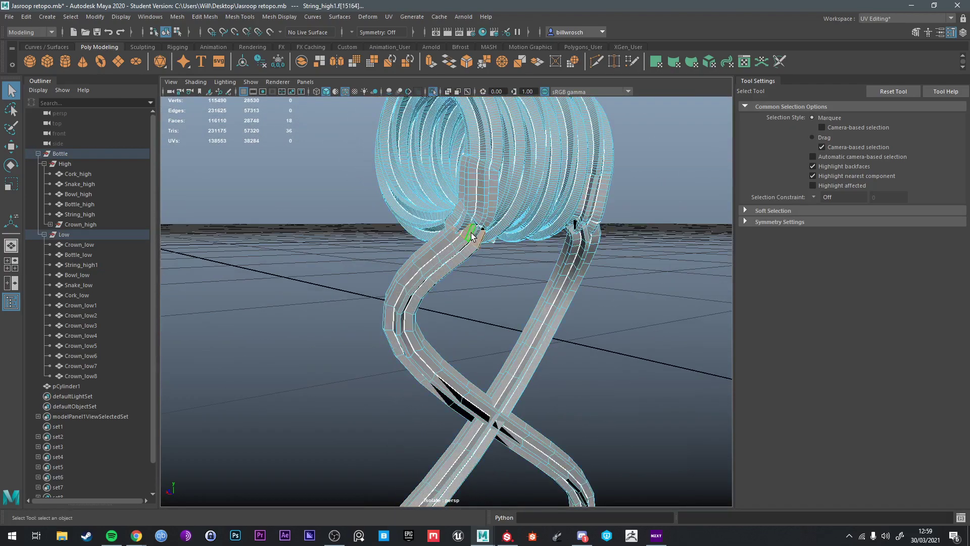
pyautogui.press('Delete')
pyautogui.doubleClick(437, 253)
pyautogui.scroll(-4, 439, 253)
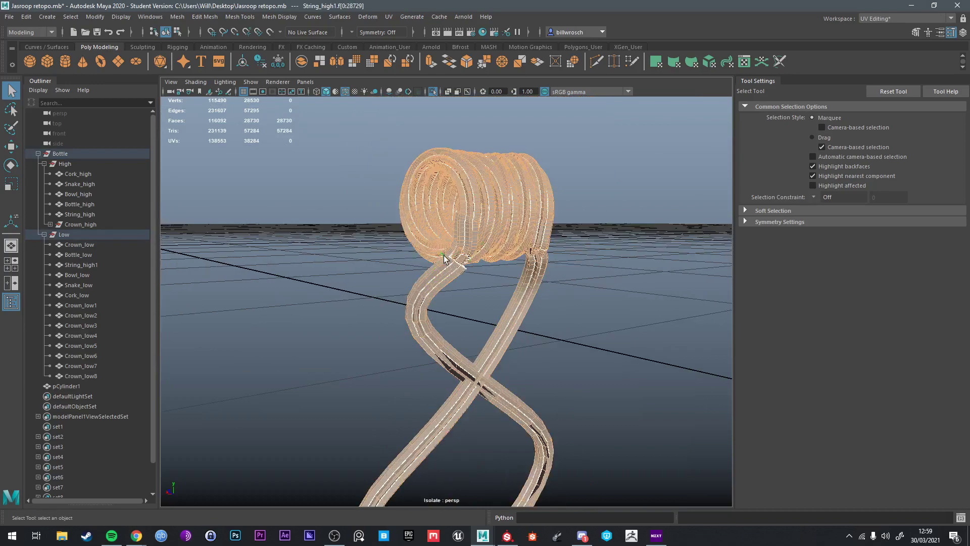
# Step: Delete further face loops at the junction between the strands and the underside of the coil
pyautogui.scroll(5, 439, 253)
pyautogui.keyDown('alt'); pyautogui.moveTo(439, 253); pyautogui.dragTo(494, 190); pyautogui.keyUp('alt')
pyautogui.click(493, 189)
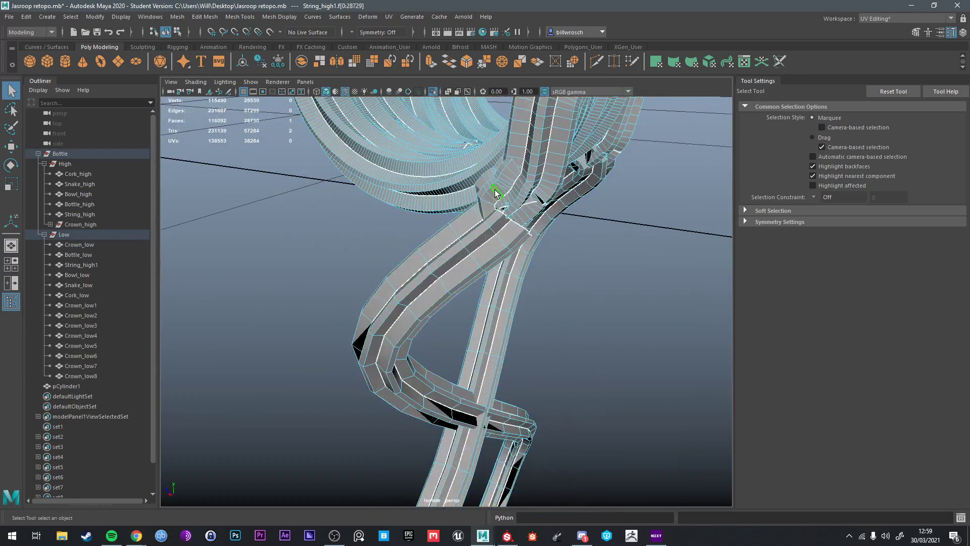
pyautogui.press('Delete')
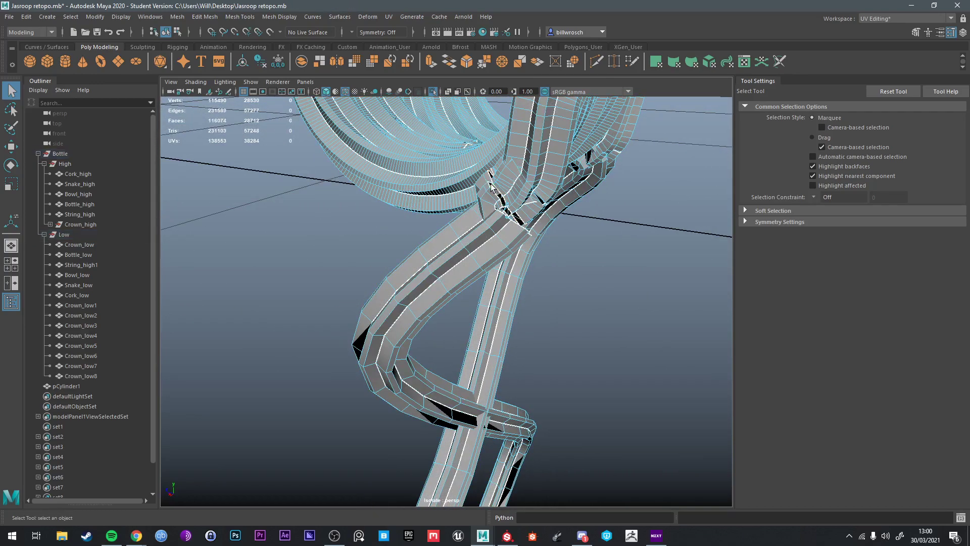
pyautogui.doubleClick(473, 234)
pyautogui.keyDown('alt'); pyautogui.moveTo(473, 234); pyautogui.dragTo(465, 259); pyautogui.keyUp('alt')
pyautogui.doubleClick(534, 191)
pyautogui.press('Delete')
# Step: Delete the face ring of the strand on the coil side of the first crossing below the coil
pyautogui.keyDown('alt'); pyautogui.moveTo(466, 260); pyautogui.dragTo(450, 305, button='right'); pyautogui.keyUp('alt')
pyautogui.keyDown('alt'); pyautogui.moveTo(450, 305); pyautogui.dragTo(458, 190); pyautogui.keyUp('alt')
pyautogui.doubleClick(474, 170)
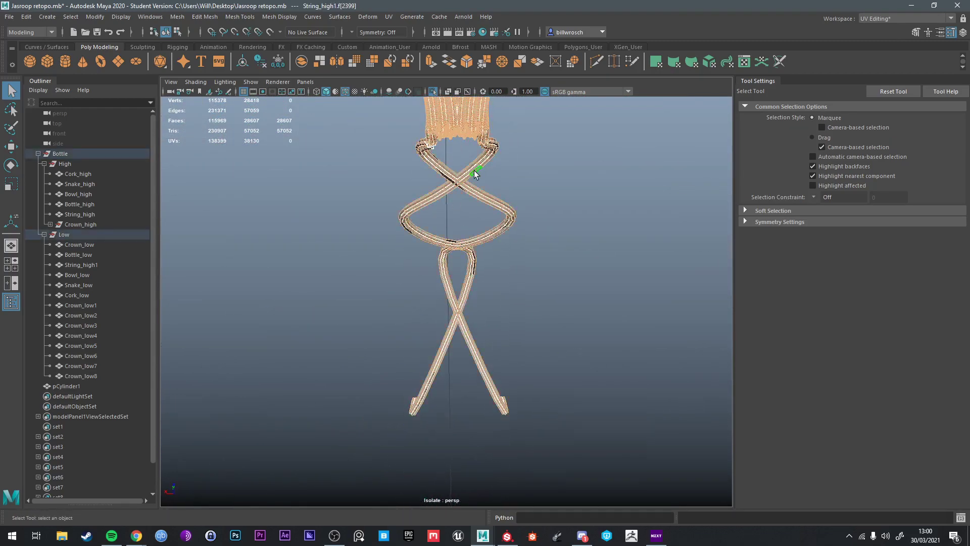
pyautogui.keyDown('alt'); pyautogui.moveTo(473, 170); pyautogui.dragTo(433, 290, button='middle'); pyautogui.keyUp('alt')
pyautogui.keyDown('alt'); pyautogui.moveTo(433, 290); pyautogui.dragTo(430, 222); pyautogui.keyUp('alt')
pyautogui.keyDown('alt'); pyautogui.moveTo(431, 207); pyautogui.dragTo(438, 225, button='middle'); pyautogui.keyUp('alt')
pyautogui.keyDown('alt'); pyautogui.moveTo(438, 225); pyautogui.dragTo(393, 298, button='right'); pyautogui.keyUp('alt')
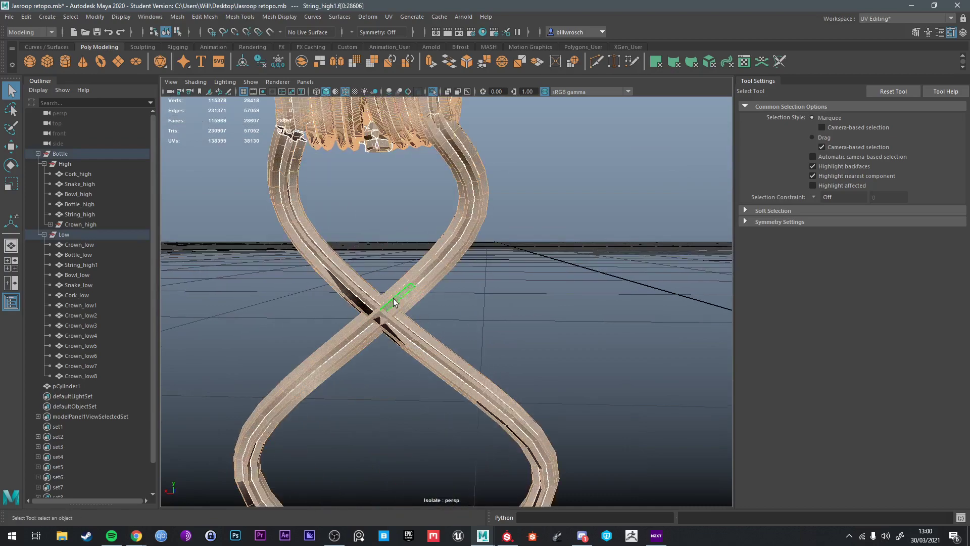
pyautogui.click(393, 299)
pyautogui.doubleClick(397, 303)
pyautogui.press('w')
pyautogui.keyDown('alt'); pyautogui.moveTo(393, 319); pyautogui.dragTo(477, 328); pyautogui.keyUp('alt')
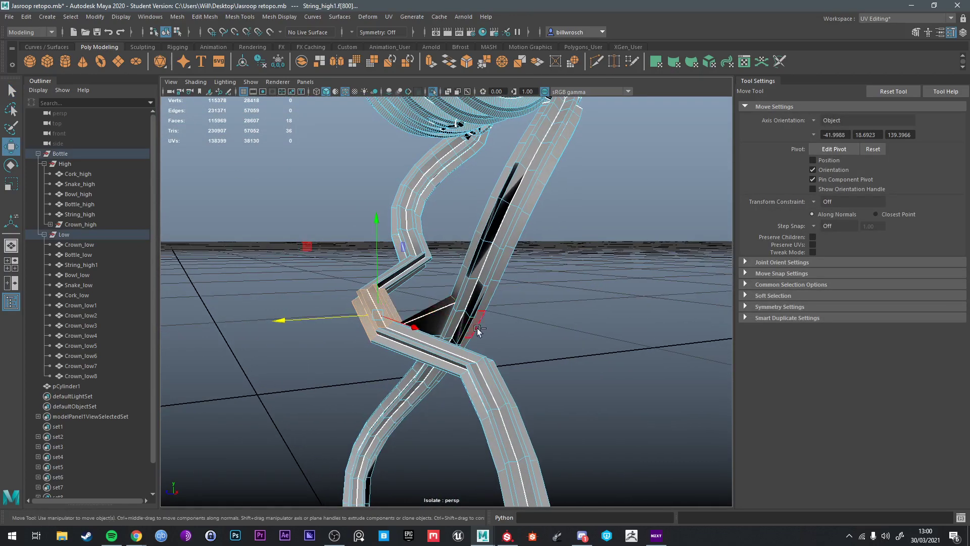
pyautogui.scroll(3, 482, 303)
pyautogui.press('q')
pyautogui.keyDown('alt'); pyautogui.moveTo(487, 270); pyautogui.dragTo(573, 230); pyautogui.keyUp('alt')
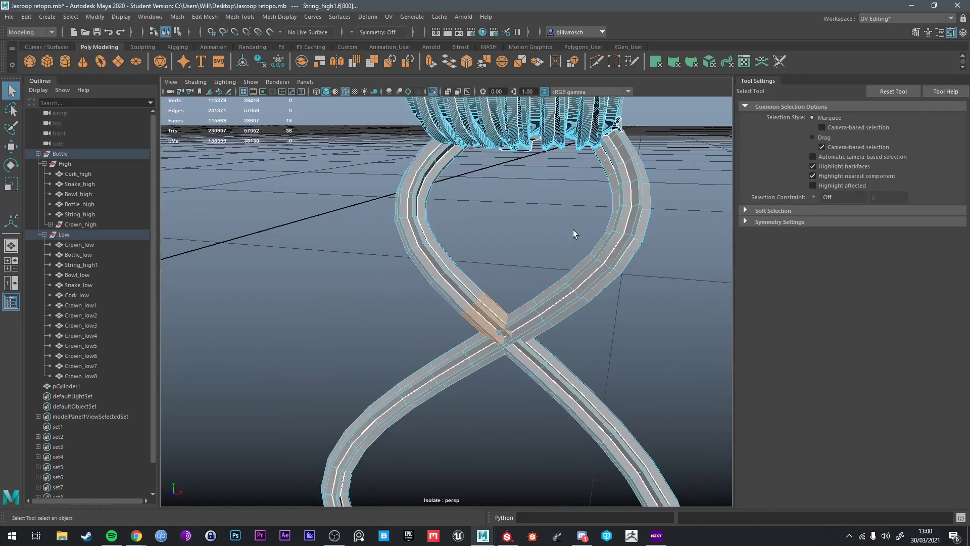
pyautogui.keyDown('alt'); pyautogui.moveTo(573, 230); pyautogui.dragTo(493, 325, button='middle'); pyautogui.keyUp('alt')
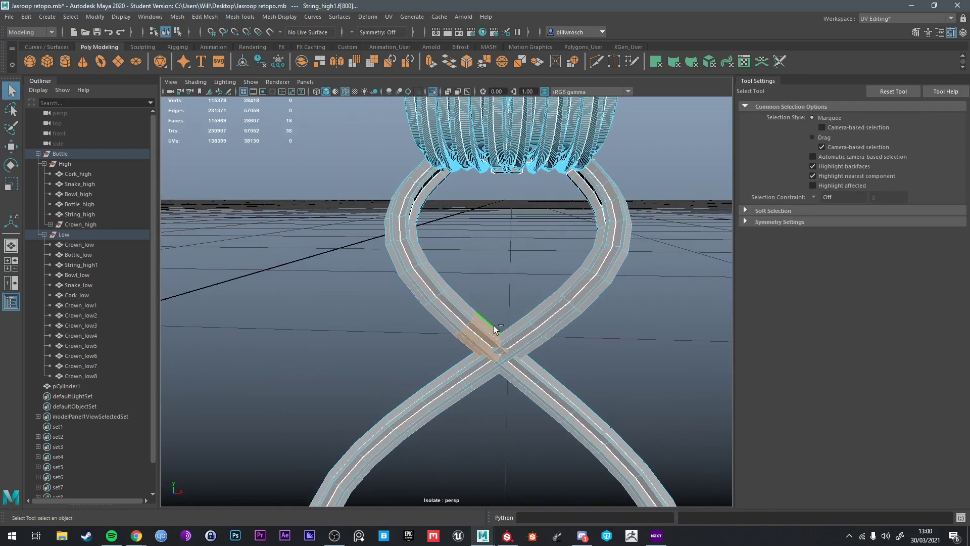
pyautogui.press('Delete')
# Step: Delete the faces of the cut strand just below the first crossing, including the leftover stub
pyautogui.doubleClick(531, 371)
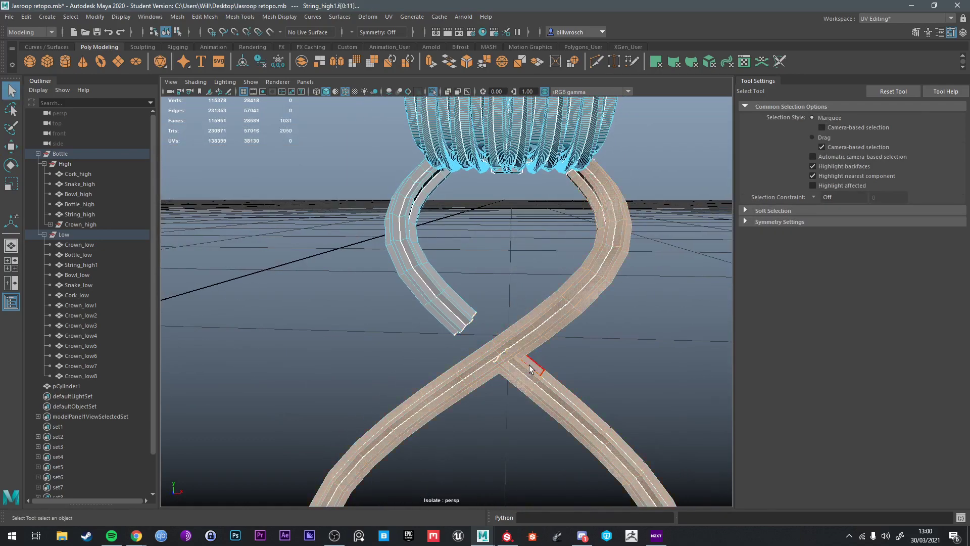
pyautogui.keyDown('alt'); pyautogui.moveTo(528, 368); pyautogui.dragTo(540, 377); pyautogui.keyUp('alt')
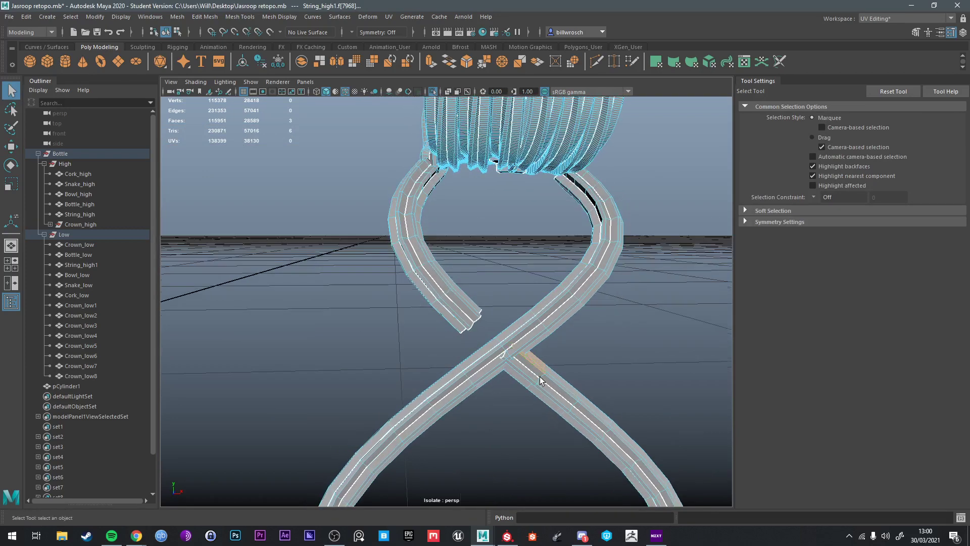
pyautogui.moveTo(618, 422); pyautogui.dragTo(498, 363)
pyautogui.press('Delete')
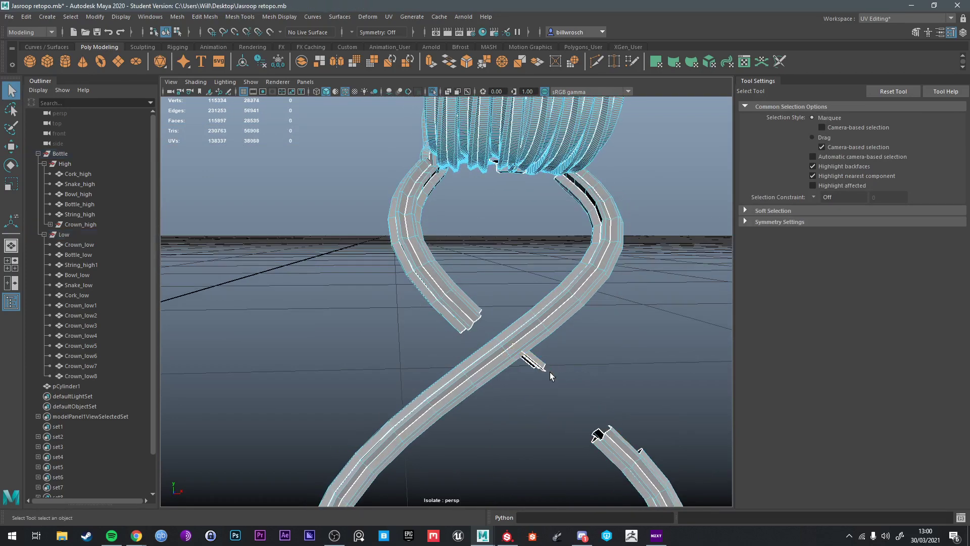
pyautogui.doubleClick(534, 364)
pyautogui.press('Delete')
# Step: Select the detached lower strand that crosses the continuous one and delete it
pyautogui.press('f')
pyautogui.scroll(5, 465, 399)
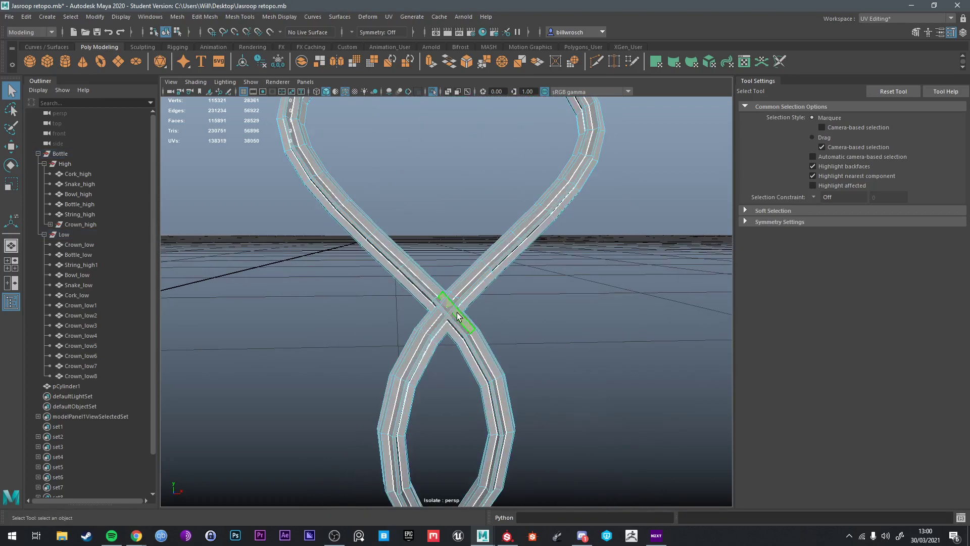
pyautogui.doubleClick(449, 295)
pyautogui.press('w')
pyautogui.keyDown('alt'); pyautogui.moveTo(449, 296); pyautogui.dragTo(461, 310); pyautogui.keyUp('alt')
pyautogui.scroll(-1, 461, 309)
pyautogui.doubleClick(483, 268)
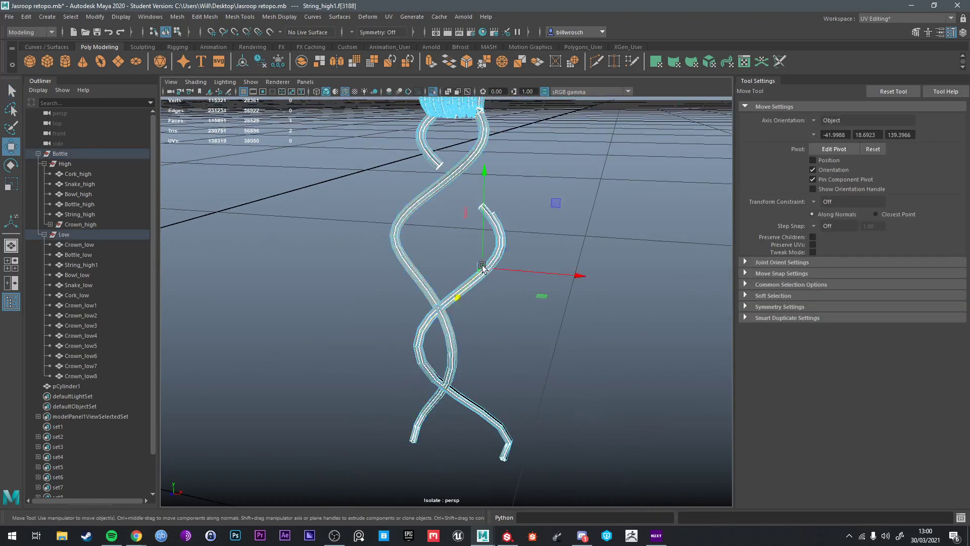
pyautogui.press('Delete')
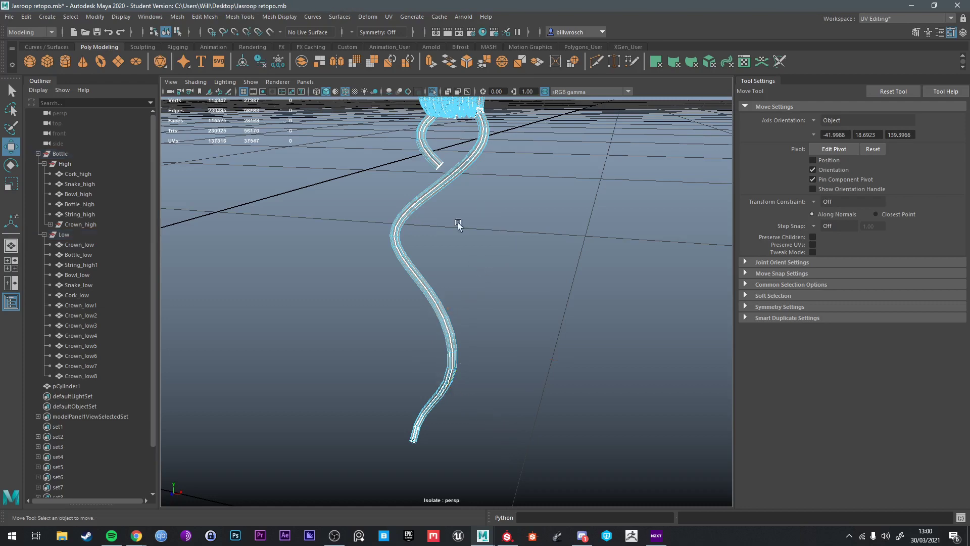
# Step: Delete the coil together with the short strand still attached to it, keeping only the long strand
pyautogui.click(423, 157)
pyautogui.press('Delete')
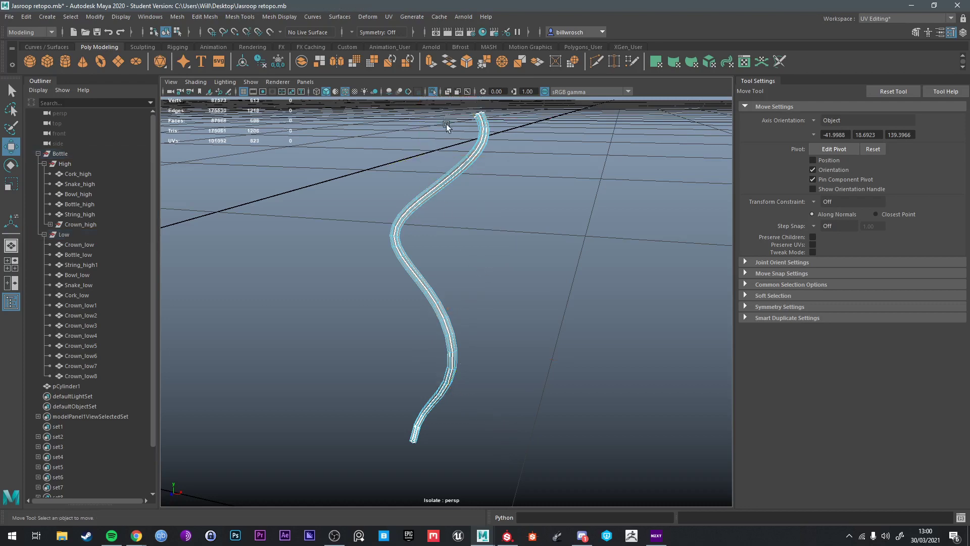
# Step: Examine the open star-shaped end of the remaining strand and its edge flow from several angles
pyautogui.keyDown('alt'); pyautogui.moveTo(446, 126); pyautogui.dragTo(381, 262); pyautogui.keyUp('alt')
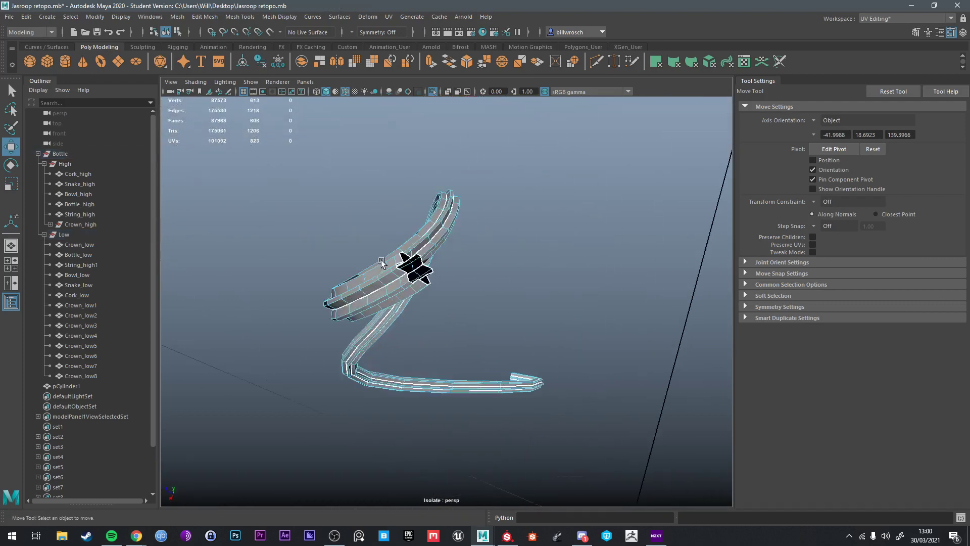
pyautogui.scroll(10, 381, 262)
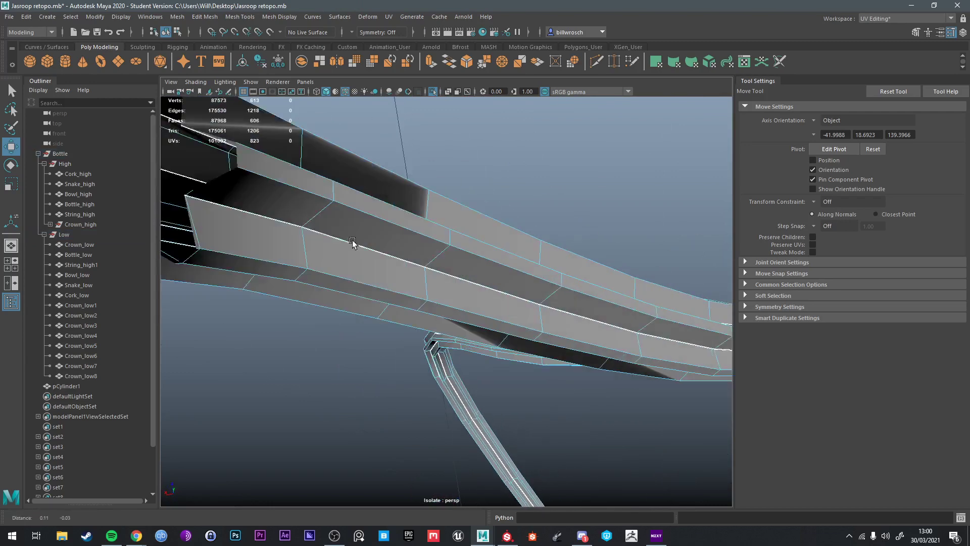
pyautogui.scroll(-5, 353, 243)
pyautogui.moveTo(367, 240); pyautogui.dragTo(356, 207, button='right')
pyautogui.doubleClick(354, 202)
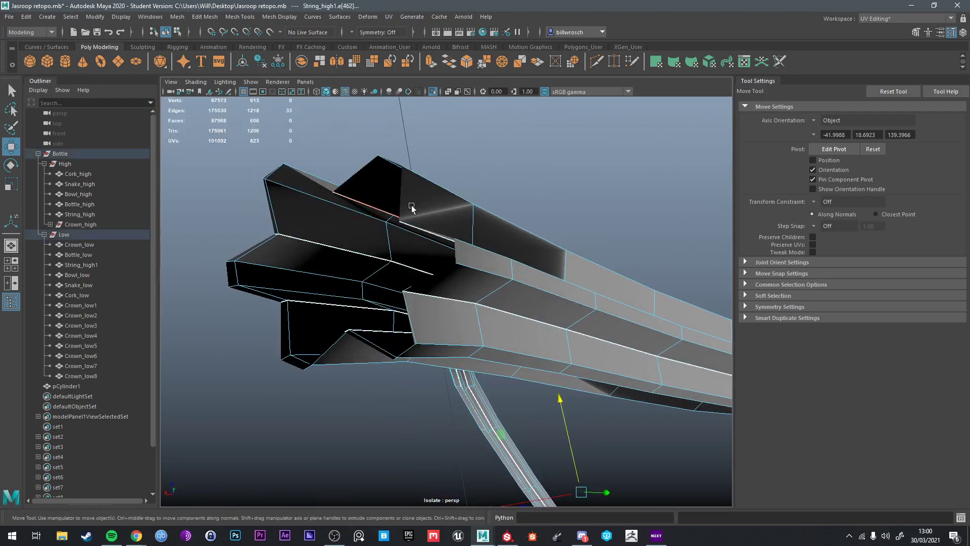
pyautogui.scroll(-10, 415, 222)
pyautogui.keyDown('alt'); pyautogui.moveTo(353, 195); pyautogui.dragTo(360, 335); pyautogui.keyUp('alt')
pyautogui.click(360, 335)
pyautogui.scroll(15, 363, 334)
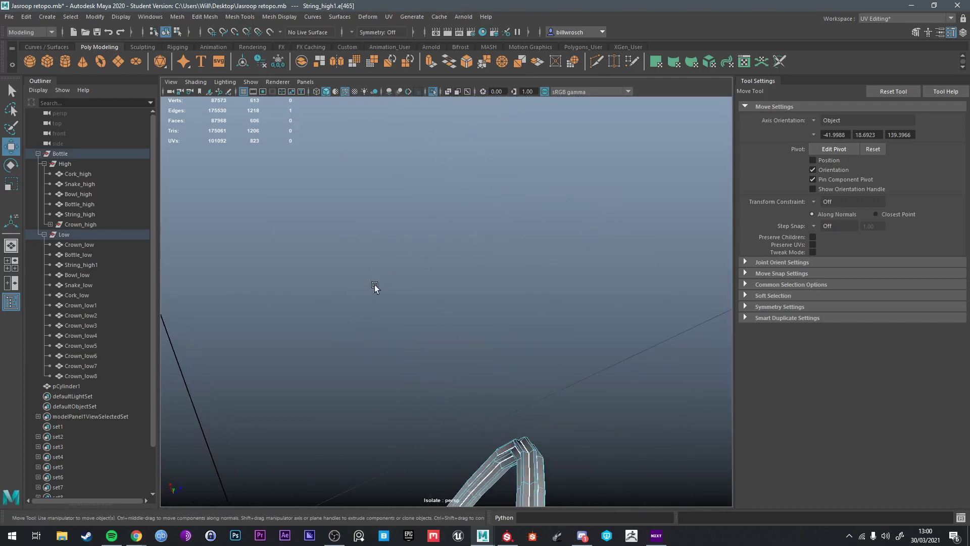
pyautogui.scroll(-10, 359, 257)
pyautogui.keyDown('alt'); pyautogui.moveTo(368, 234); pyautogui.dragTo(450, 256); pyautogui.keyUp('alt')
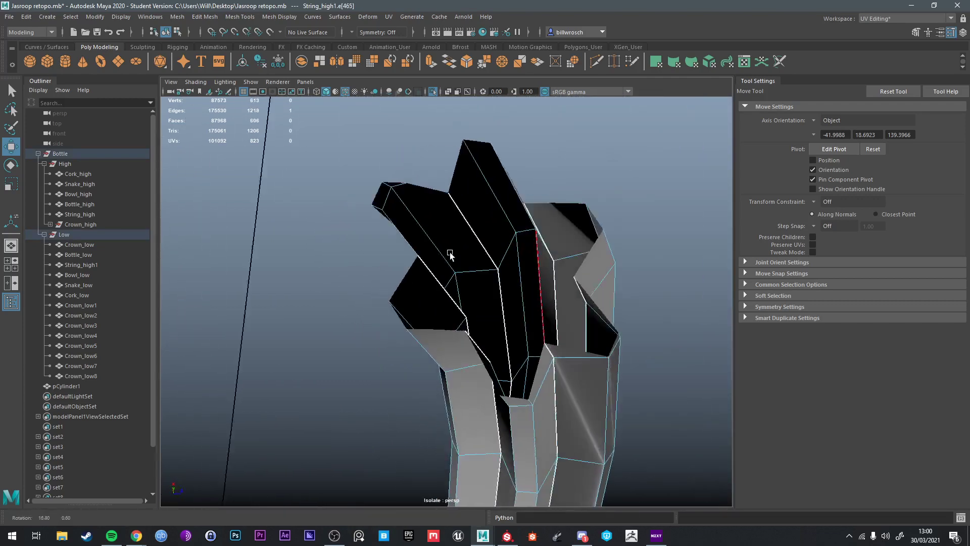
pyautogui.scroll(10, 470, 368)
pyautogui.keyDown('alt'); pyautogui.moveTo(470, 368); pyautogui.dragTo(481, 342); pyautogui.keyUp('alt')
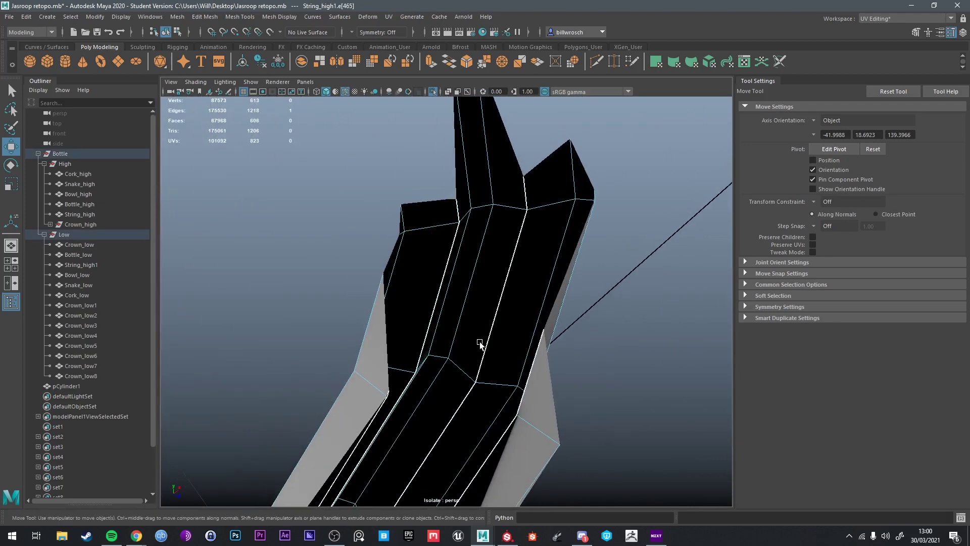
pyautogui.scroll(-10, 479, 347)
pyautogui.keyDown('alt'); pyautogui.moveTo(411, 237); pyautogui.dragTo(572, 293); pyautogui.keyUp('alt')
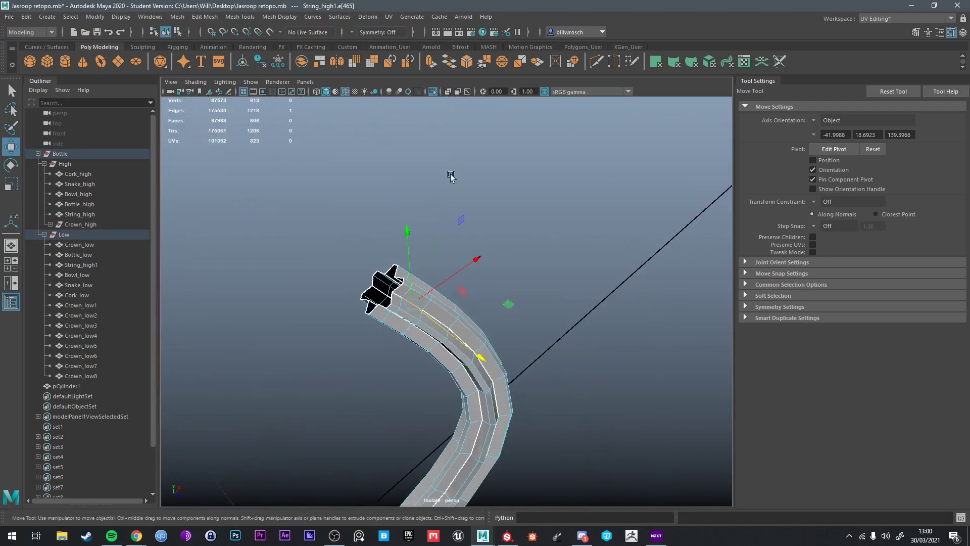
# Step: Set the perspective camera's near clip plane to 0.001 and its far clip plane to 100000
pyautogui.click(188, 92)
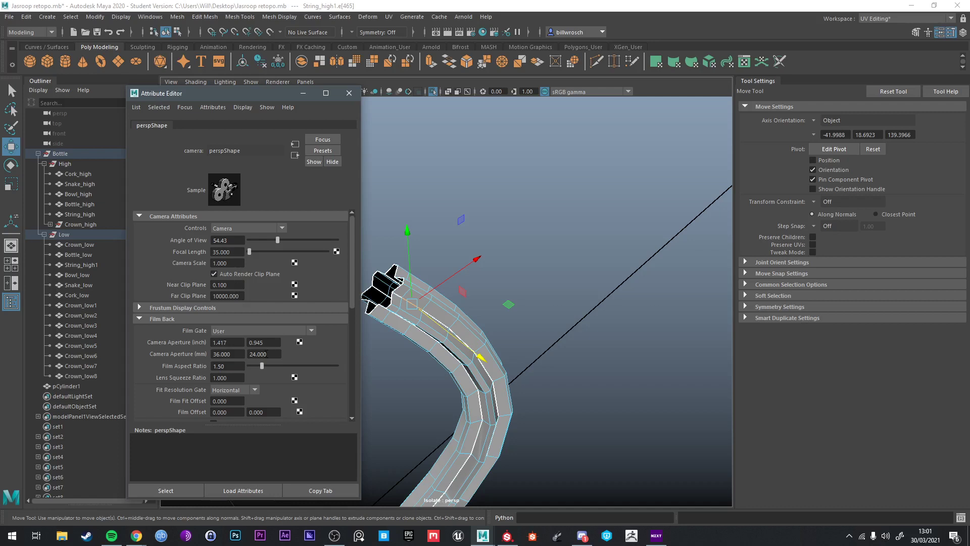
pyautogui.scroll(-2, 265, 347)
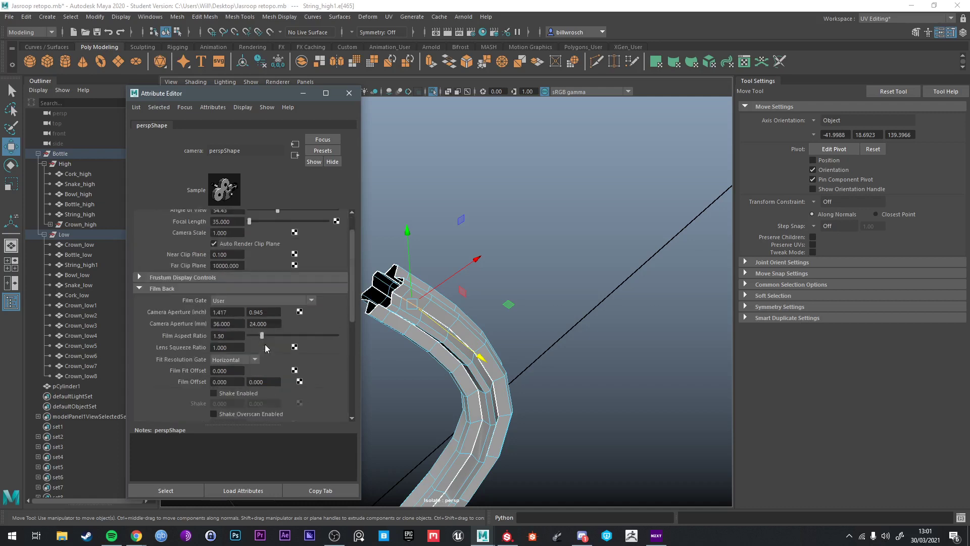
pyautogui.scroll(2, 265, 348)
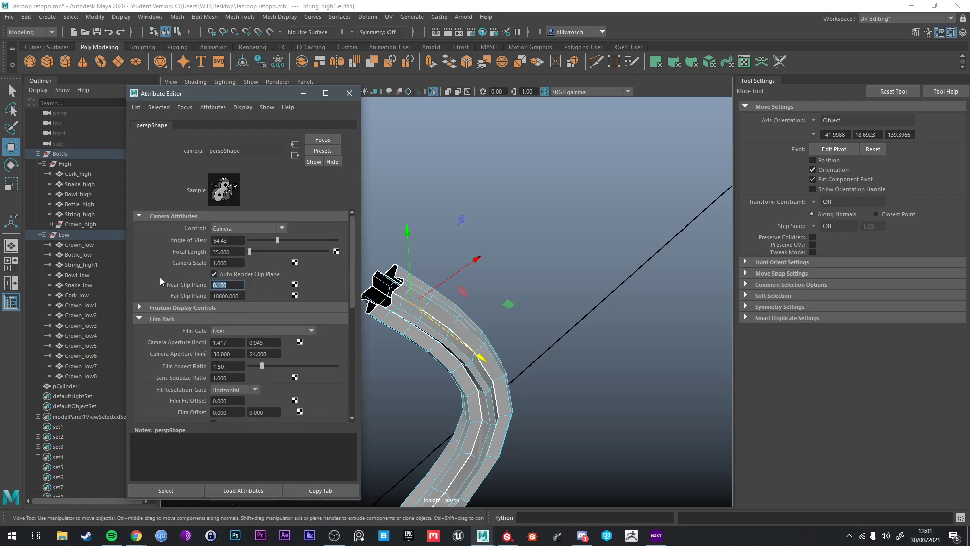
pyautogui.write('1')
pyautogui.click(236, 296)
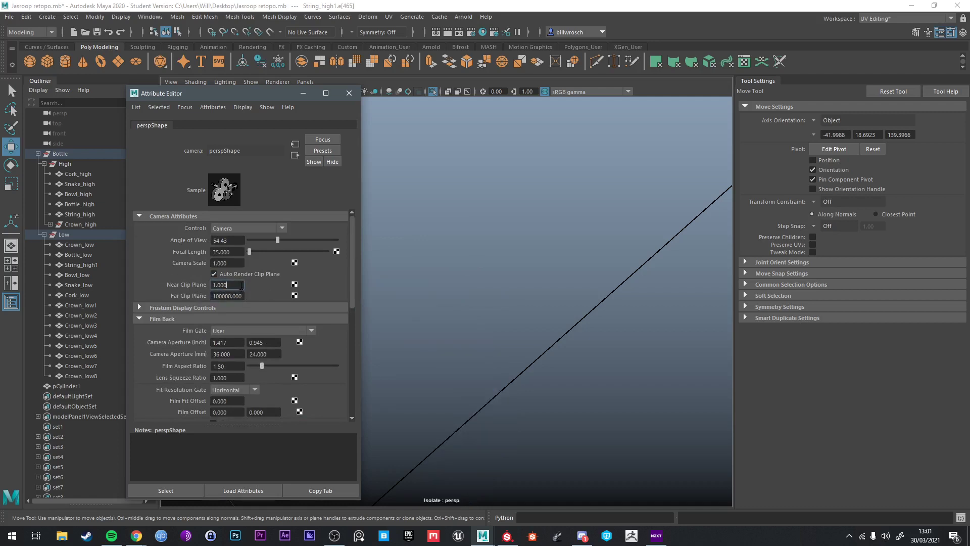
pyautogui.hotkey('ctrl', 'a')
pyautogui.write('0.001')
pyautogui.press('Return')
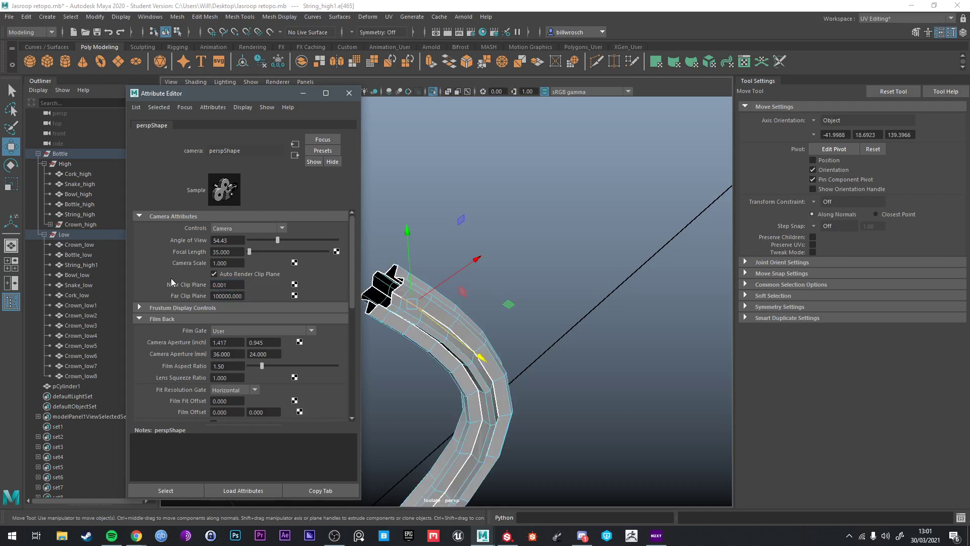
# Step: Check the clipping at the strand's open end, re-enter 0.001 as the near clip plane, and close the camera attributes
pyautogui.scroll(5, 442, 315)
pyautogui.scroll(-4, 442, 315)
pyautogui.scroll(4, 442, 314)
pyautogui.scroll(-3, 442, 314)
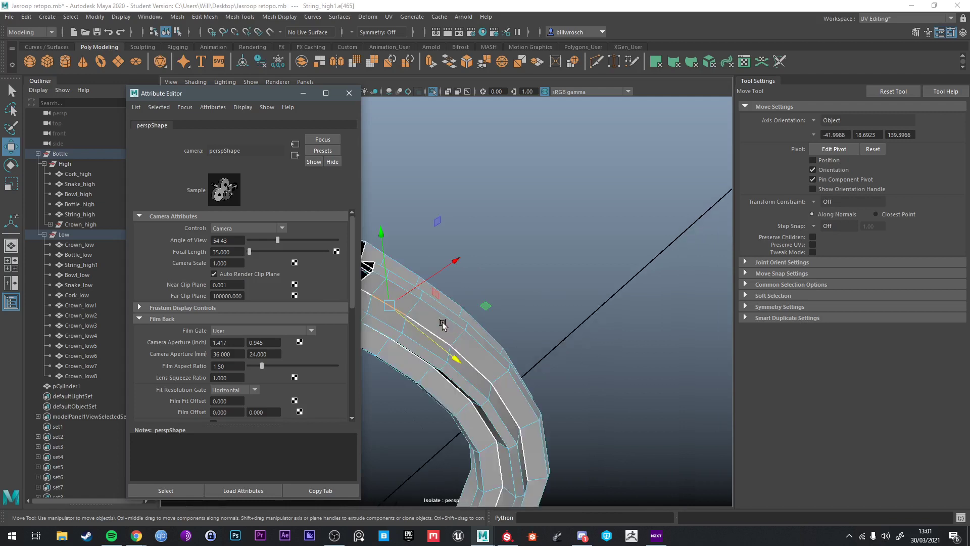
pyautogui.scroll(-2, 442, 316)
pyautogui.click(224, 285)
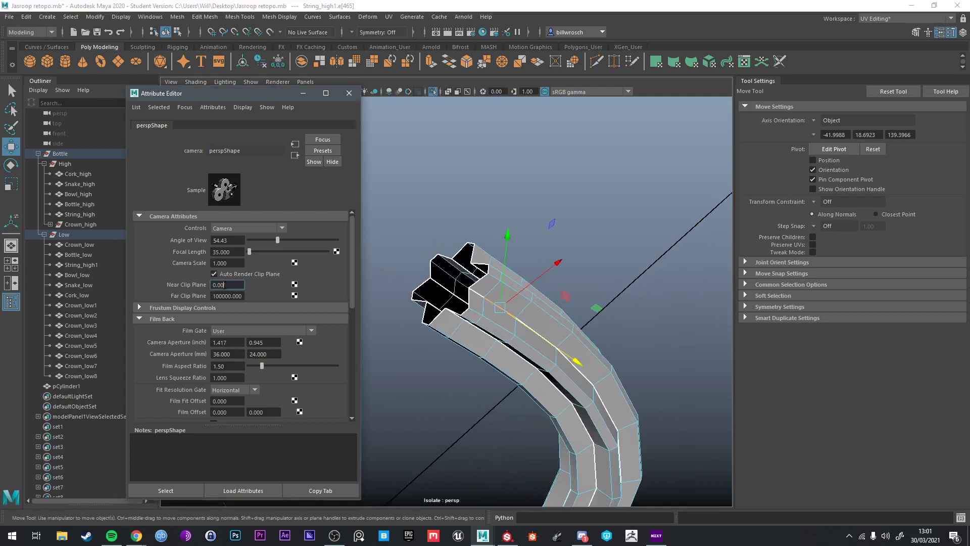
pyautogui.scroll(3, 494, 278)
pyautogui.scroll(-2, 486, 283)
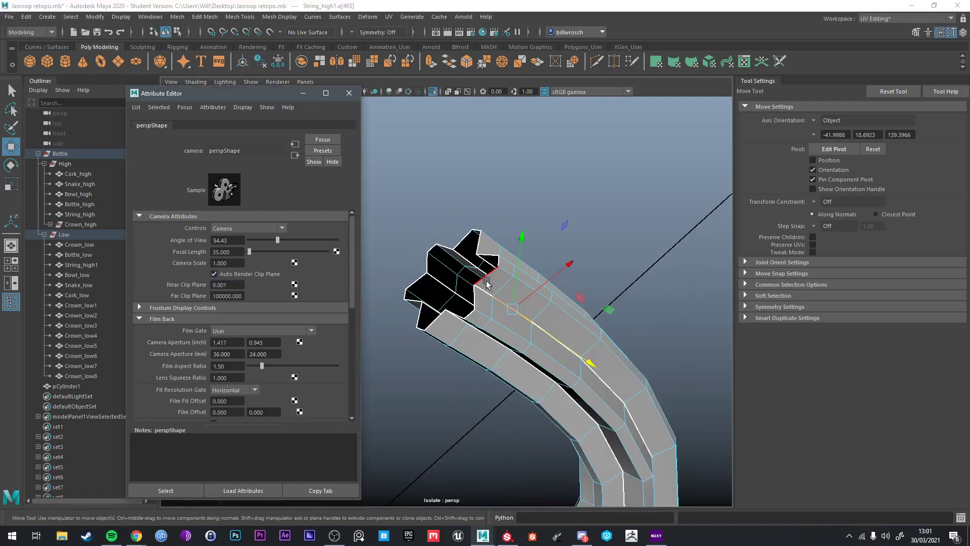
pyautogui.click(348, 92)
# Step: Select the lengthwise edge loops in the grooves around the star-shaped strand and delete them
pyautogui.keyDown('alt'); pyautogui.moveTo(486, 293); pyautogui.dragTo(453, 228, button='right'); pyautogui.keyUp('alt')
pyautogui.keyDown('shift'); pyautogui.doubleClick(456, 212); pyautogui.keyUp('shift')
pyautogui.keyDown('alt'); pyautogui.moveTo(460, 214); pyautogui.dragTo(556, 229); pyautogui.keyUp('alt')
pyautogui.keyDown('shift'); pyautogui.doubleClick(511, 177); pyautogui.keyUp('shift')
pyautogui.keyDown('alt'); pyautogui.moveTo(511, 178); pyautogui.dragTo(561, 344); pyautogui.keyUp('alt')
pyautogui.keyDown('shift'); pyautogui.doubleClick(502, 311); pyautogui.keyUp('shift')
pyautogui.keyDown('alt'); pyautogui.moveTo(504, 313); pyautogui.dragTo(540, 353); pyautogui.keyUp('alt')
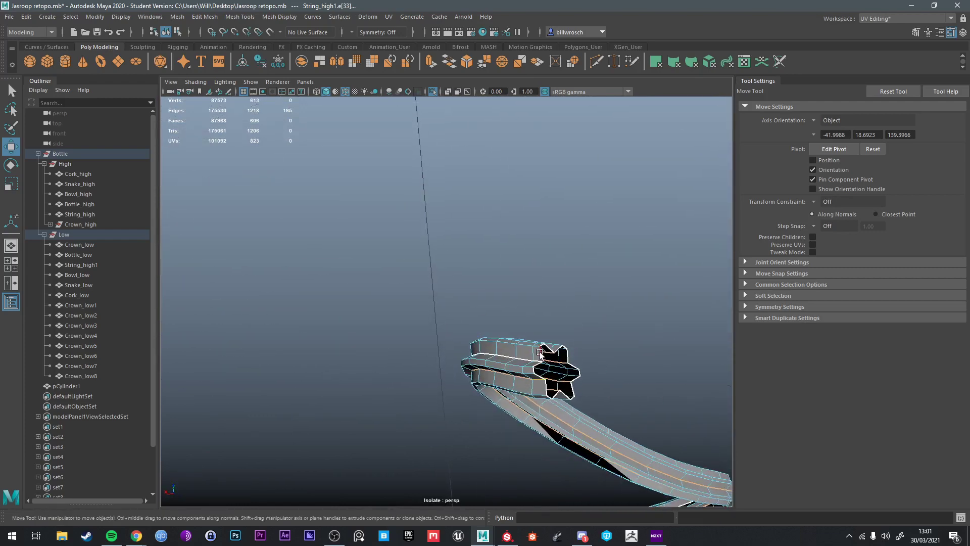
pyautogui.press('Delete')
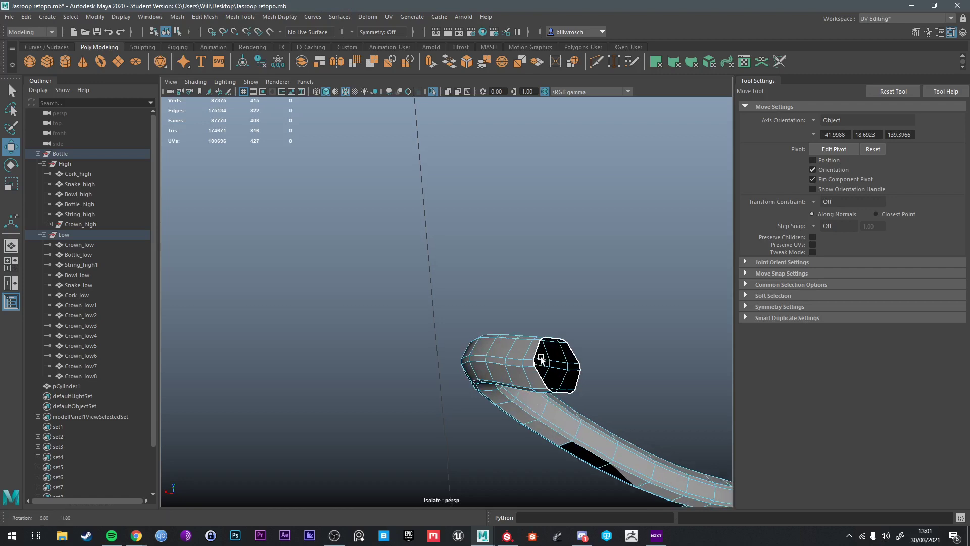
# Step: Remove one complete lengthwise edge loop from the strand with Delete Edge
pyautogui.moveTo(527, 257); pyautogui.dragTo(521, 240, button='right')
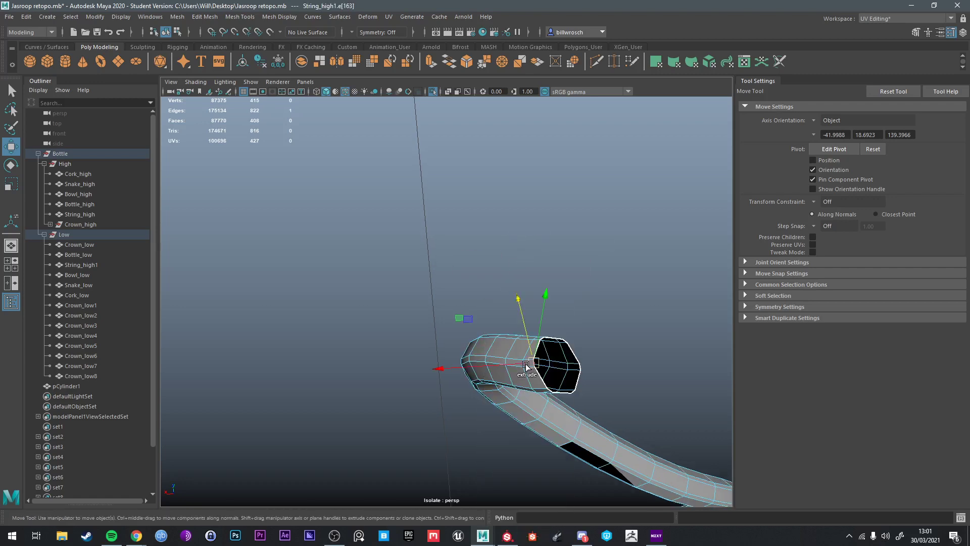
pyautogui.press('q')
pyautogui.keyDown('shift'); pyautogui.moveTo(522, 360); pyautogui.dragTo(523, 363, button='right'); pyautogui.keyUp('shift')
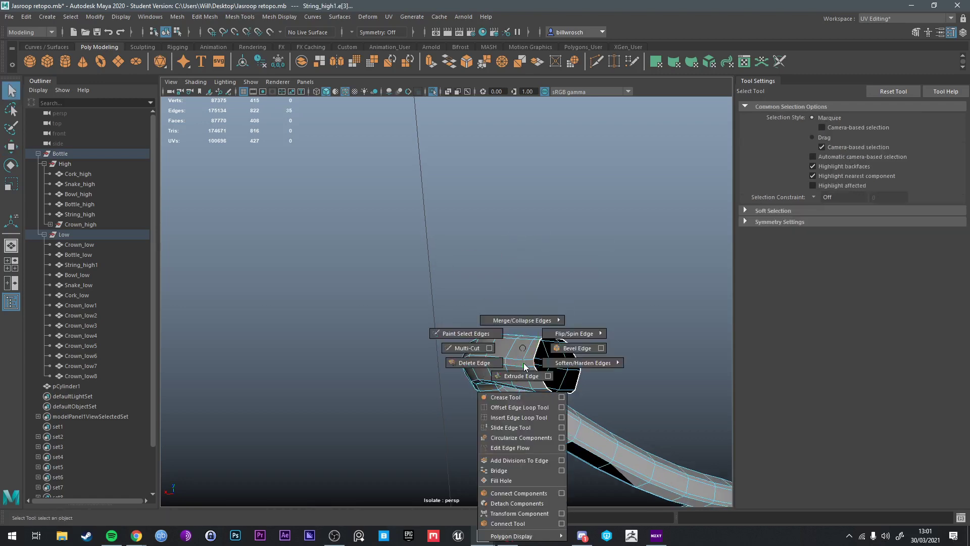
pyautogui.moveTo(527, 303)
pyautogui.click(526, 273)
pyautogui.keyDown('alt'); pyautogui.moveTo(580, 318); pyautogui.dragTo(363, 376); pyautogui.keyUp('alt')
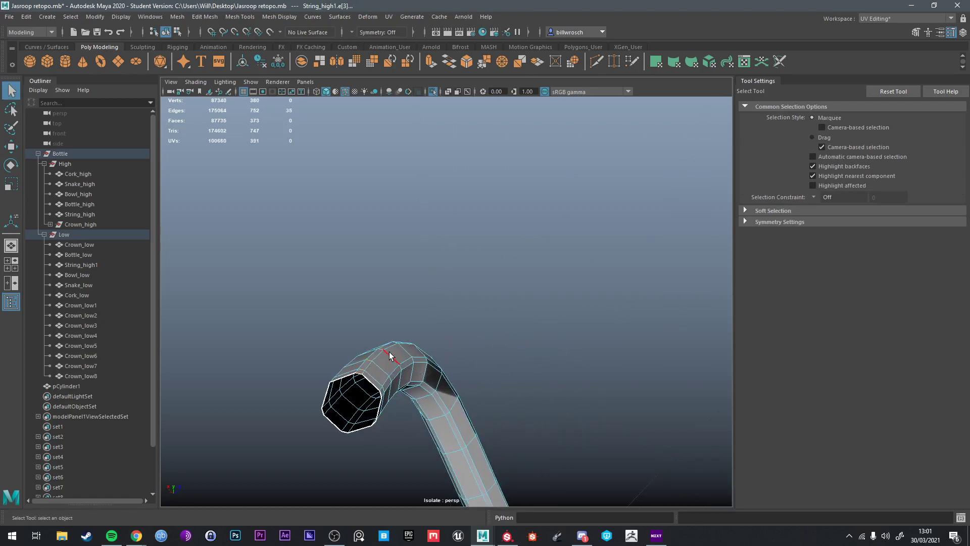
# Step: Repeat the edge deletion on further lengthwise loops around the strand, leaving a six-sided tube
pyautogui.press('g')
pyautogui.keyDown('alt'); pyautogui.moveTo(392, 356); pyautogui.dragTo(331, 325); pyautogui.keyUp('alt')
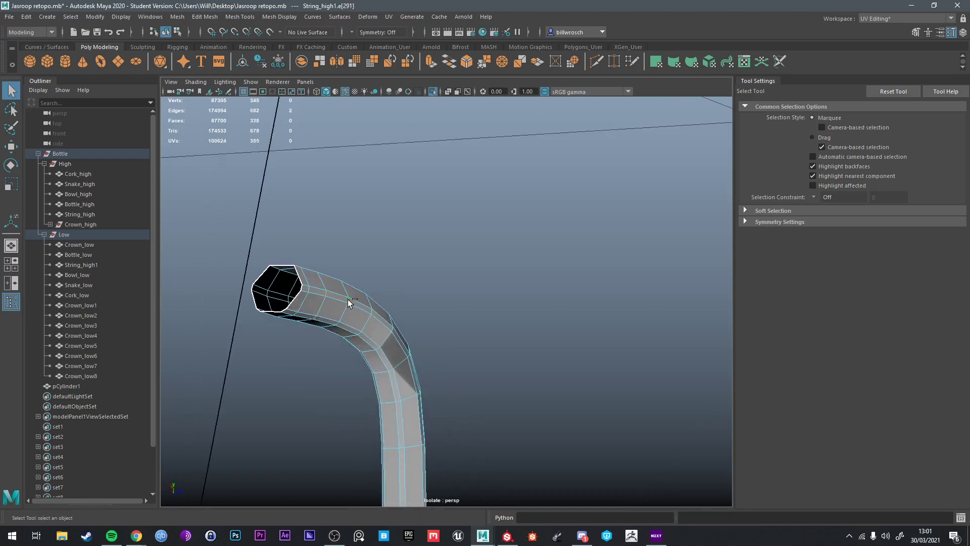
pyautogui.press('g')
pyautogui.moveTo(355, 317)
pyautogui.keyDown('alt'); pyautogui.mouseDown()
pyautogui.moveTo(373, 269)
pyautogui.moveTo(361, 324)
pyautogui.mouseUp(); pyautogui.keyUp('alt')
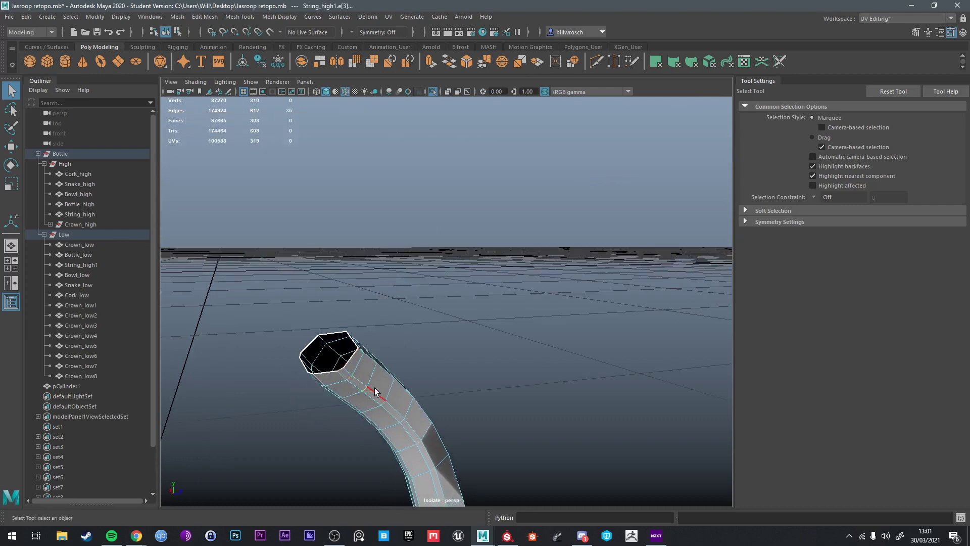
pyautogui.press('g')
pyautogui.keyDown('alt'); pyautogui.moveTo(374, 391); pyautogui.dragTo(572, 374); pyautogui.keyUp('alt')
pyautogui.press('g')
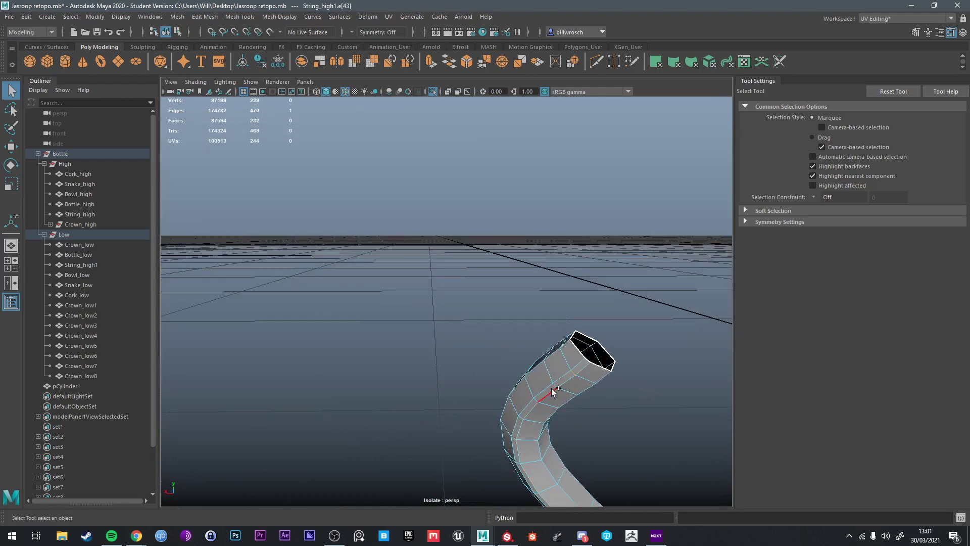
pyautogui.press('g')
pyautogui.keyDown('alt'); pyautogui.moveTo(554, 387); pyautogui.dragTo(519, 280); pyautogui.keyUp('alt')
# Step: Select all of the strand's faces, try to unlock their normals, and soften all of its edges
pyautogui.moveTo(519, 280); pyautogui.dragTo(531, 286, button='right')
pyautogui.click(531, 286)
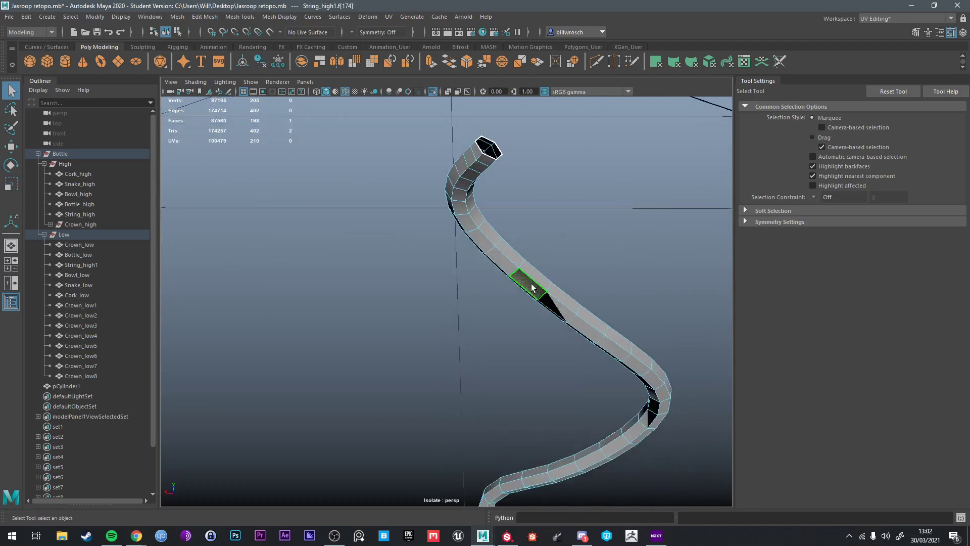
pyautogui.doubleClick(526, 278)
pyautogui.click(281, 16)
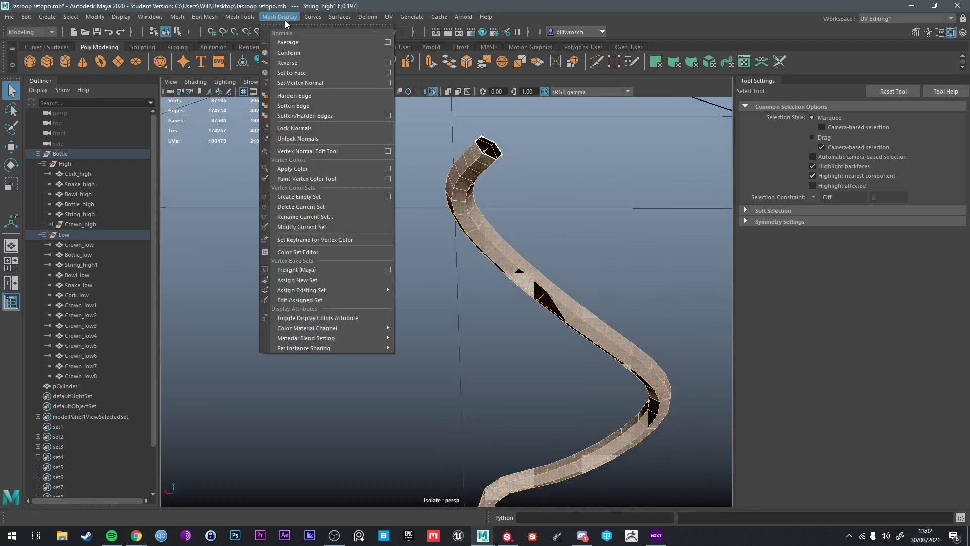
pyautogui.click(301, 135)
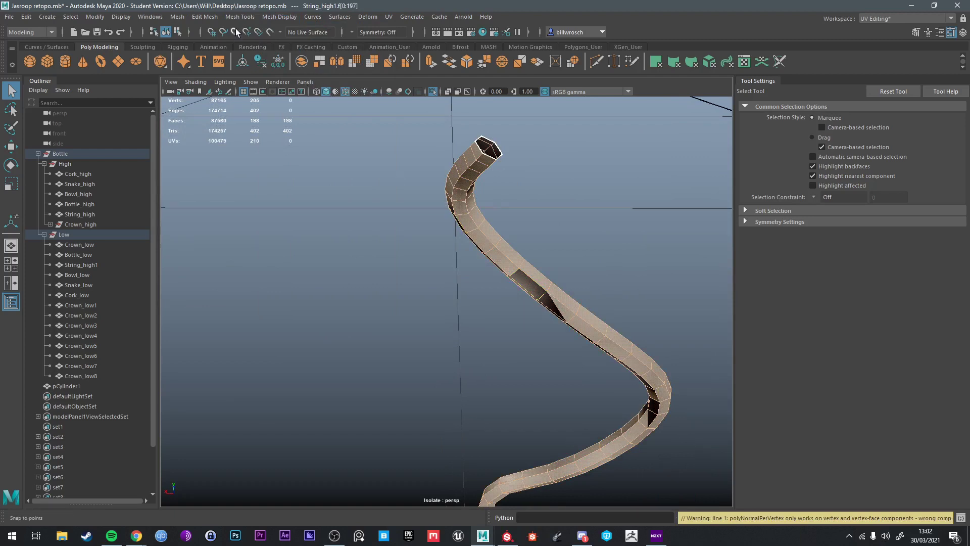
pyautogui.click(243, 17)
pyautogui.click(290, 98)
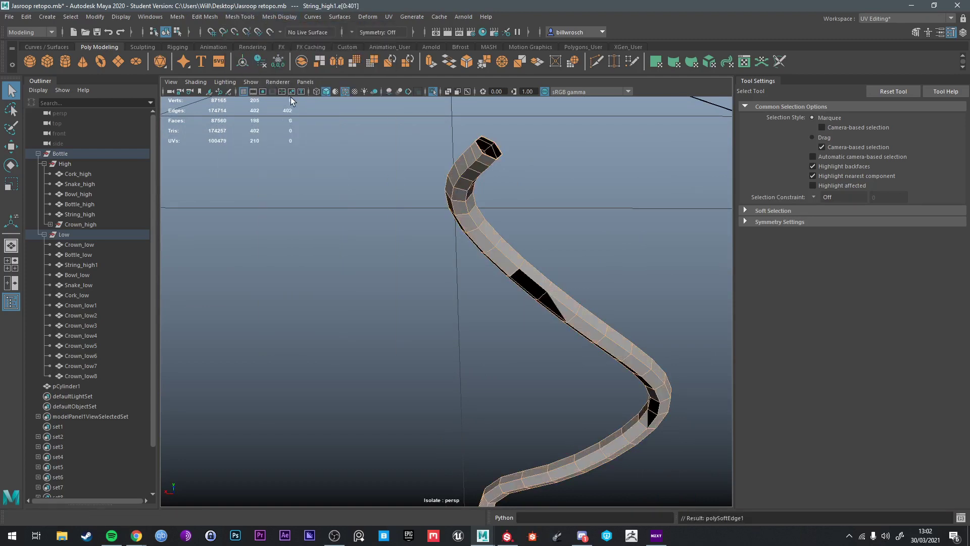
# Step: Conform the normals of all the strand's faces and inspect the black faces along it
pyautogui.keyDown('alt'); pyautogui.moveTo(510, 263); pyautogui.dragTo(494, 238); pyautogui.keyUp('alt')
pyautogui.doubleClick(493, 238)
pyautogui.click(280, 17)
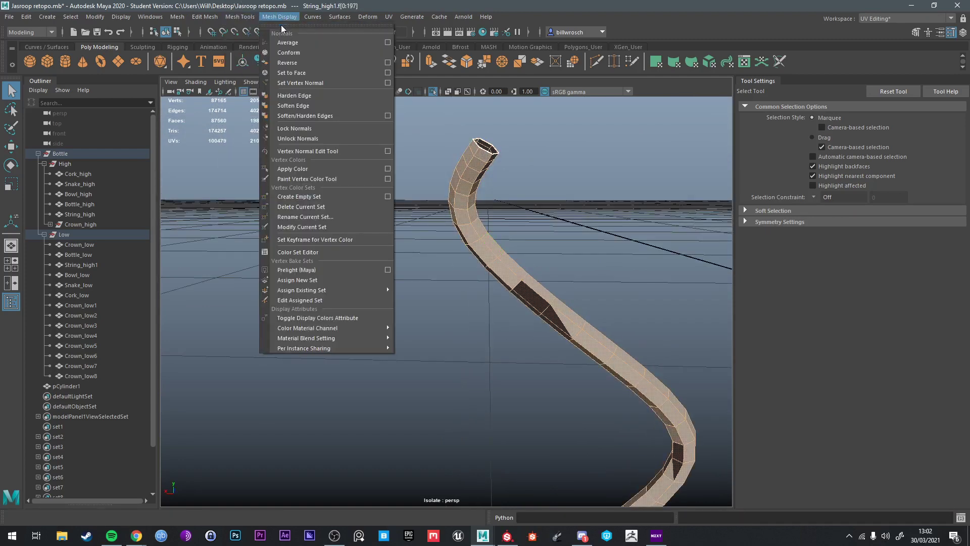
pyautogui.click(299, 53)
pyautogui.keyDown('alt'); pyautogui.moveTo(517, 278); pyautogui.dragTo(532, 191); pyautogui.keyUp('alt')
pyautogui.scroll(3, 531, 267)
pyautogui.click(530, 244)
pyautogui.press('w')
pyautogui.keyDown('alt'); pyautogui.moveTo(530, 244); pyautogui.dragTo(497, 255); pyautogui.keyUp('alt')
pyautogui.press('q')
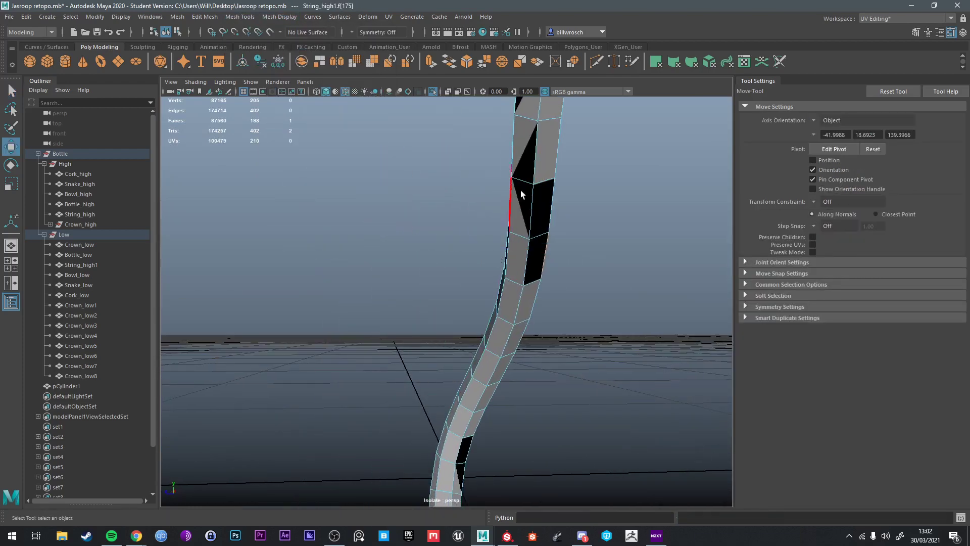
# Step: Select the whole strand as an object and unlock its normals
pyautogui.doubleClick(521, 191)
pyautogui.click(280, 19)
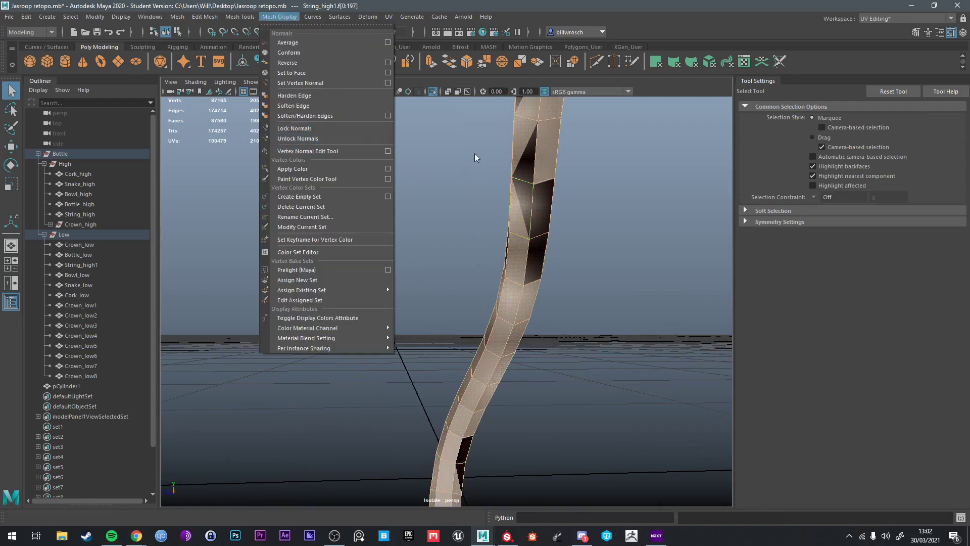
pyautogui.moveTo(474, 153); pyautogui.dragTo(415, 93, button='right')
pyautogui.click(277, 16)
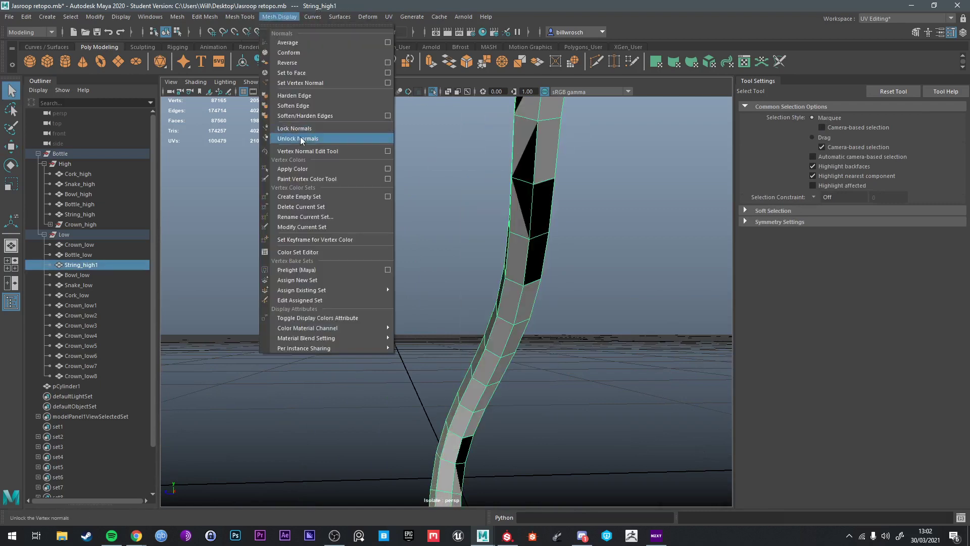
pyautogui.click(300, 136)
# Step: Delete the faces of the short bent tip at the strand's lower end
pyautogui.keyDown('alt'); pyautogui.moveTo(501, 174); pyautogui.dragTo(429, 336); pyautogui.keyUp('alt')
pyautogui.moveTo(442, 257); pyautogui.dragTo(444, 289, button='right')
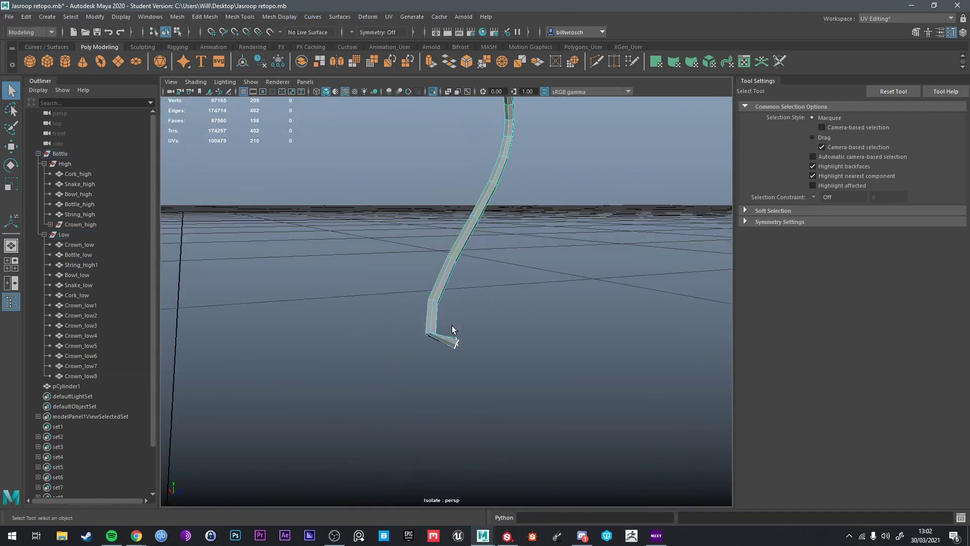
pyautogui.moveTo(452, 325); pyautogui.dragTo(493, 383)
pyautogui.press('Delete')
# Step: Select alternate cross-section edge rings along the lower part of the strand and delete them
pyautogui.keyDown('alt'); pyautogui.moveTo(484, 253); pyautogui.dragTo(482, 322, button='middle'); pyautogui.keyUp('alt')
pyautogui.moveTo(460, 257); pyautogui.dragTo(462, 229, button='right')
pyautogui.keyDown('alt'); pyautogui.moveTo(504, 203); pyautogui.dragTo(462, 277, button='middle'); pyautogui.keyUp('alt')
pyautogui.click(470, 262)
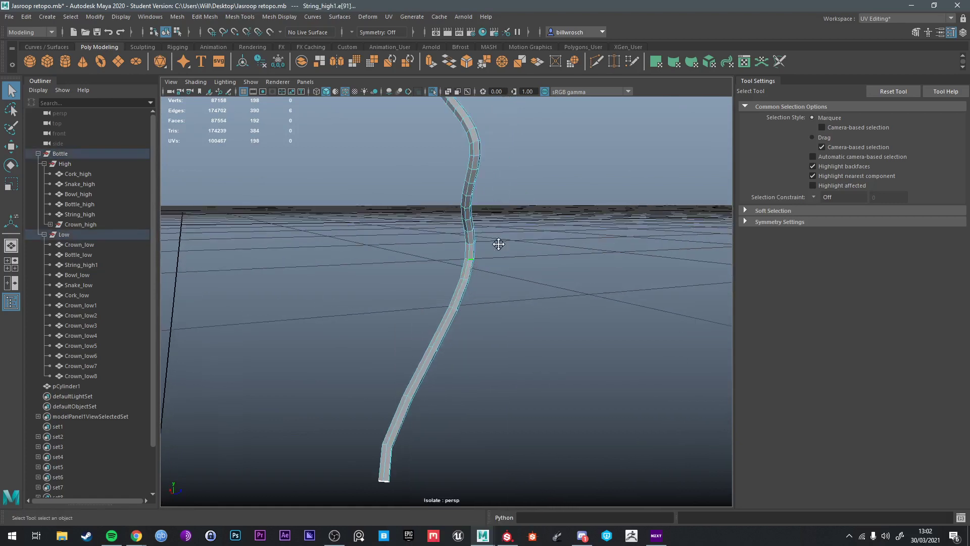
pyautogui.keyDown('alt'); pyautogui.moveTo(498, 242); pyautogui.dragTo(459, 284); pyautogui.keyUp('alt')
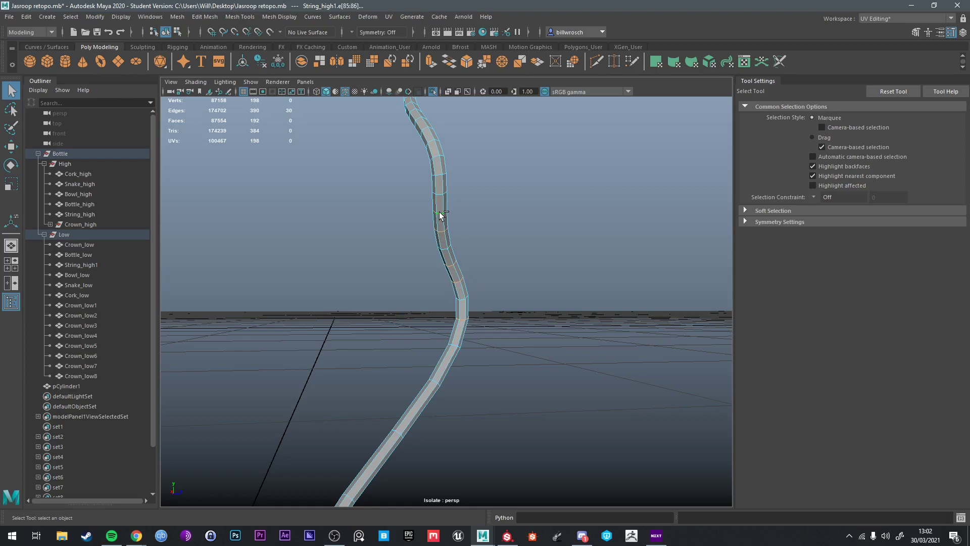
pyautogui.press('Delete')
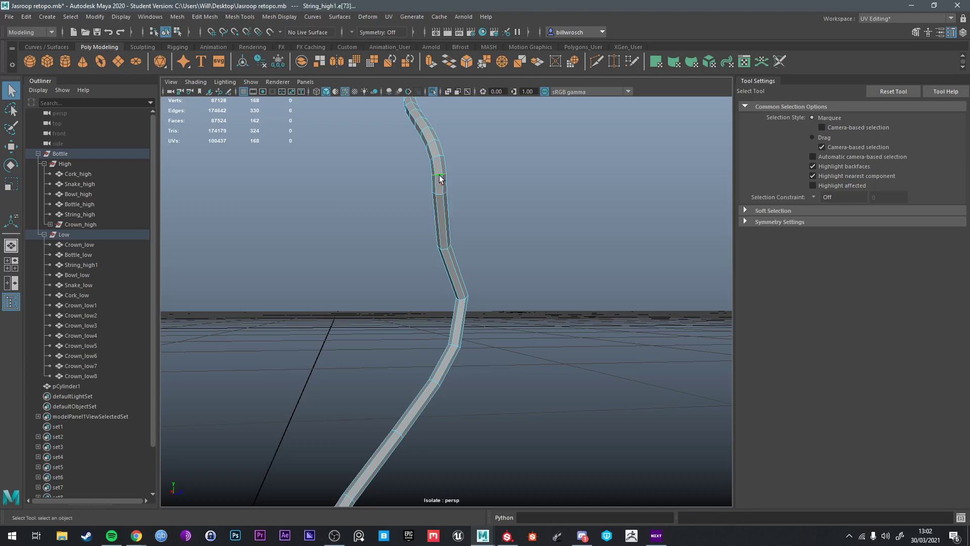
# Step: Thin out the cross-section edge rings along the rest of the strand up to its open upper end
pyautogui.keyDown('alt'); pyautogui.moveTo(440, 161); pyautogui.dragTo(442, 182); pyautogui.keyUp('alt')
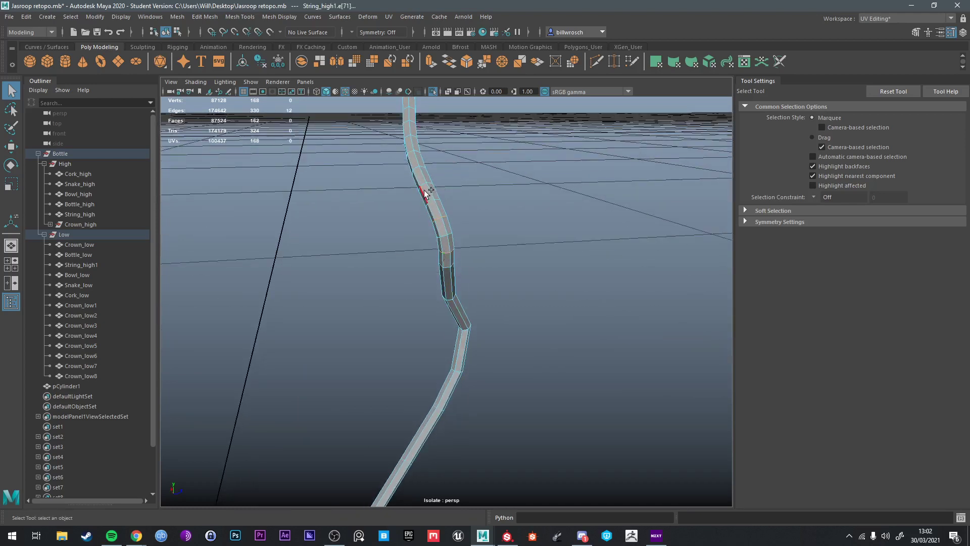
pyautogui.moveTo(422, 186)
pyautogui.keyDown('alt'); pyautogui.mouseDown()
pyautogui.moveTo(444, 227)
pyautogui.moveTo(435, 199)
pyautogui.moveTo(417, 193)
pyautogui.mouseUp(); pyautogui.keyUp('alt')
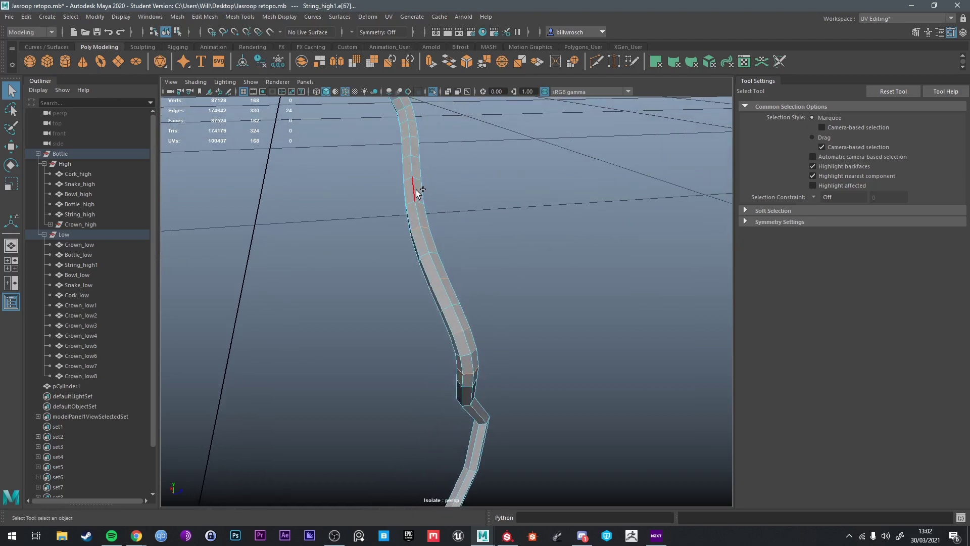
pyautogui.keyDown('alt'); pyautogui.moveTo(426, 159); pyautogui.dragTo(414, 178); pyautogui.keyUp('alt')
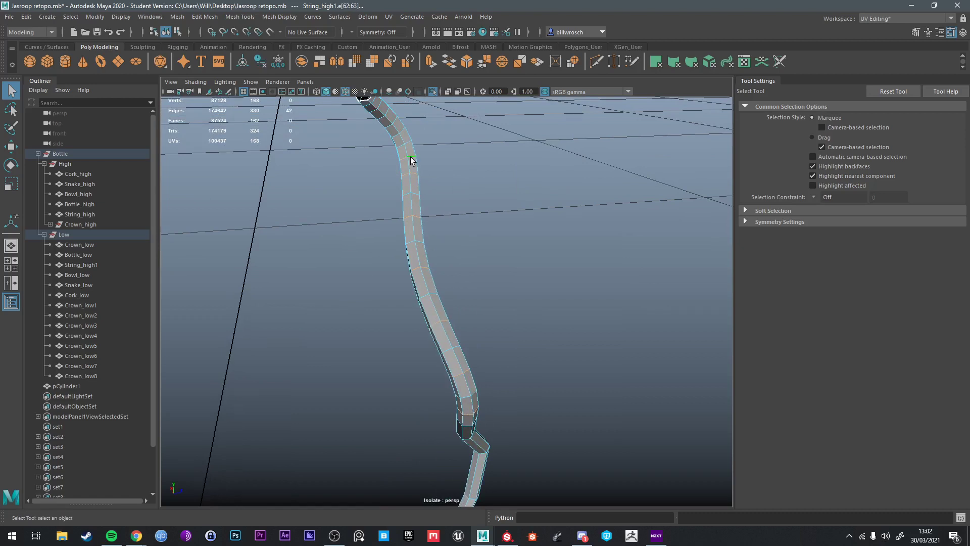
pyautogui.moveTo(410, 160)
pyautogui.keyDown('alt'); pyautogui.mouseDown()
pyautogui.moveTo(439, 151)
pyautogui.moveTo(399, 163)
pyautogui.mouseUp(); pyautogui.keyUp('alt')
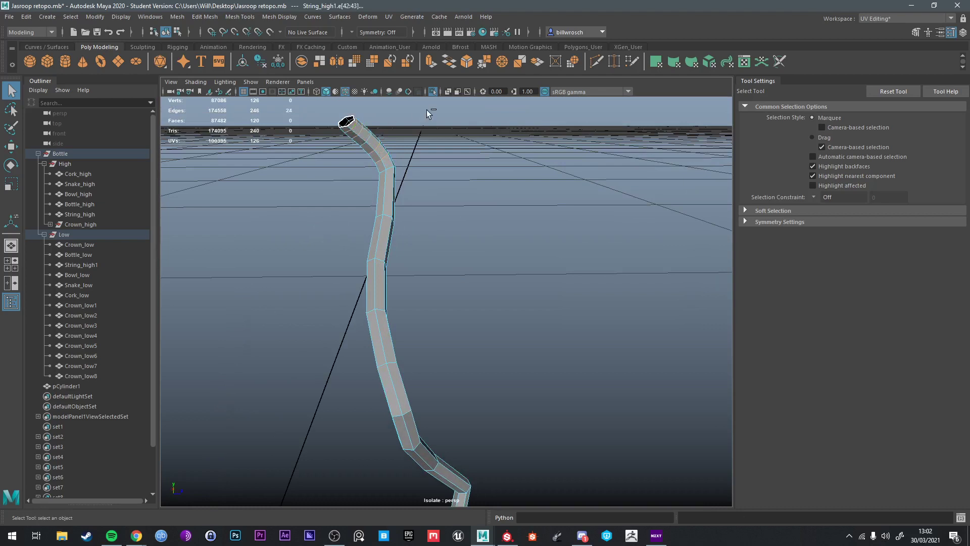
pyautogui.keyDown('alt'); pyautogui.moveTo(378, 142); pyautogui.dragTo(367, 245); pyautogui.keyUp('alt')
# Step: Compare the thinned strand with the full bottle, and isolate it again to select several edge loops
pyautogui.moveTo(374, 234); pyautogui.dragTo(385, 222, button='right')
pyautogui.hotkey('ctrl', '1')
pyautogui.keyDown('alt'); pyautogui.moveTo(426, 249); pyautogui.dragTo(463, 313); pyautogui.keyUp('alt')
pyautogui.hotkey('ctrl', '1')
pyautogui.press('F10')
pyautogui.doubleClick(488, 196)
pyautogui.keyDown('shift'); pyautogui.doubleClick(408, 183); pyautogui.keyUp('shift')
pyautogui.keyDown('shift'); pyautogui.doubleClick(409, 175); pyautogui.keyUp('shift')
# Step: Bring back the whole bottle and mirror the strand along the X axis about its object pivot, with Cut Geometry off
pyautogui.press('F8')
pyautogui.press('w')
pyautogui.click(509, 154)
pyautogui.hotkey('ctrl', '1')
pyautogui.press('d')
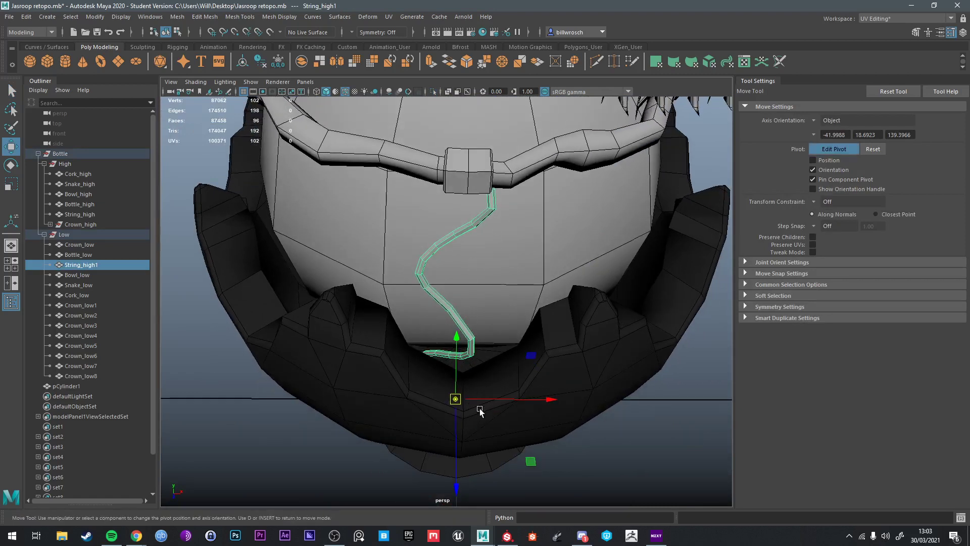
pyautogui.click(180, 18)
pyautogui.click(202, 172)
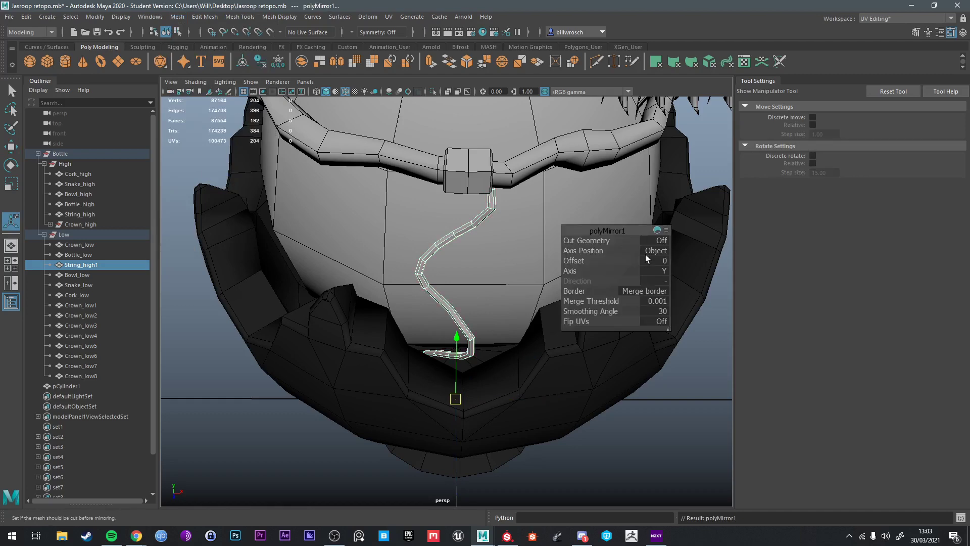
pyautogui.click(661, 271)
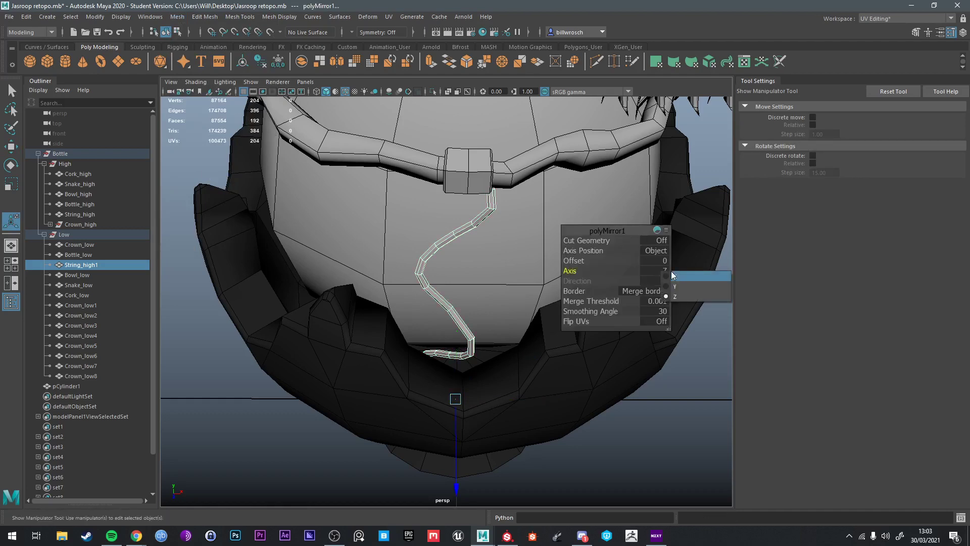
pyautogui.click(674, 277)
pyautogui.keyDown('alt'); pyautogui.moveTo(498, 281); pyautogui.dragTo(497, 259); pyautogui.keyUp('alt')
pyautogui.press('q')
# Step: Combine the mirrored strands with the square coil sleeve above them and soften the combined mesh's edges
pyautogui.moveTo(507, 255); pyautogui.dragTo(518, 242, button='right')
pyautogui.click(469, 214)
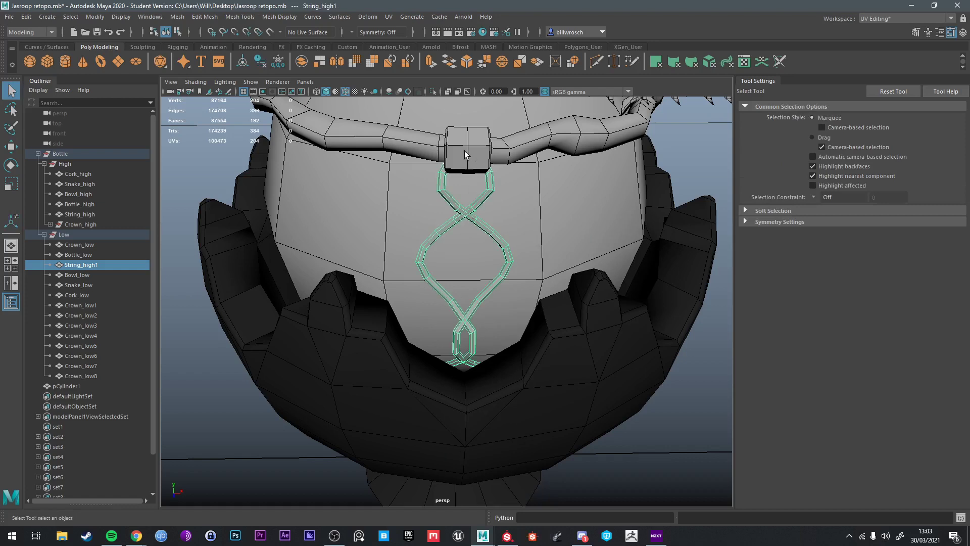
pyautogui.keyDown('shift'); pyautogui.click(465, 151); pyautogui.keyUp('shift')
pyautogui.click(180, 17)
pyautogui.click(198, 49)
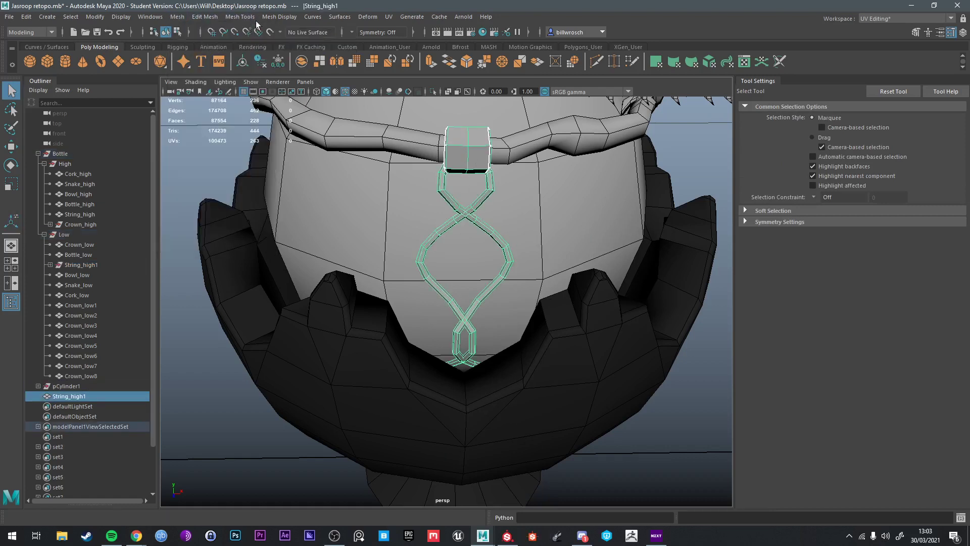
pyautogui.click(280, 17)
pyautogui.click(301, 105)
pyautogui.scroll(-5, 579, 269)
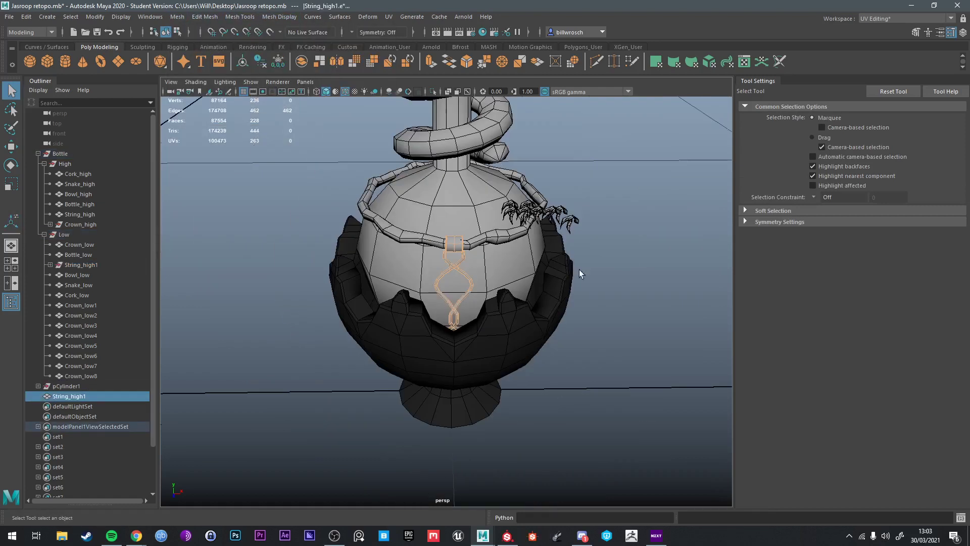
# Step: Return to object mode and move the combined string mesh's pivot down to the centre of the bottle's base
pyautogui.press('w')
pyautogui.moveTo(458, 243); pyautogui.dragTo(488, 234, button='right')
pyautogui.press('q')
pyautogui.press('w')
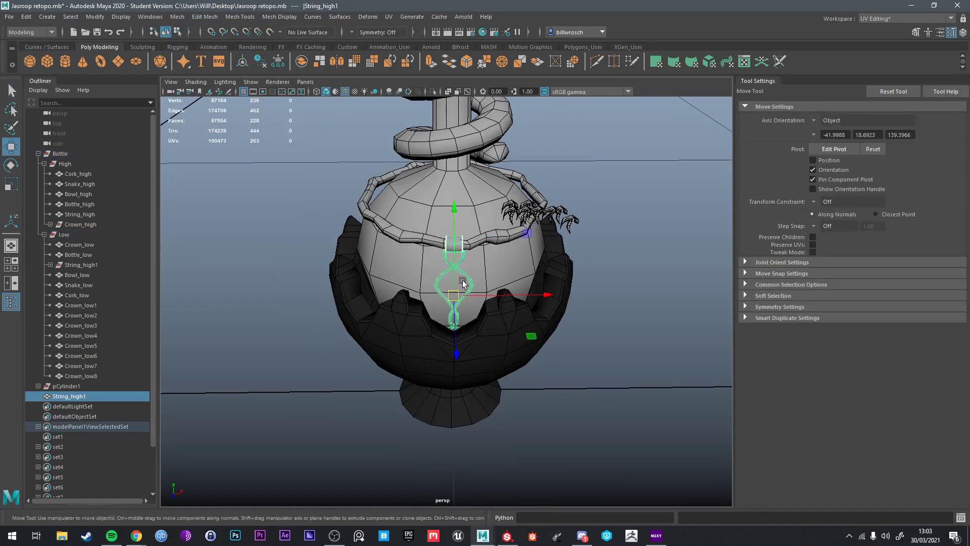
pyautogui.press('d')
pyautogui.moveTo(464, 307); pyautogui.dragTo(447, 354)
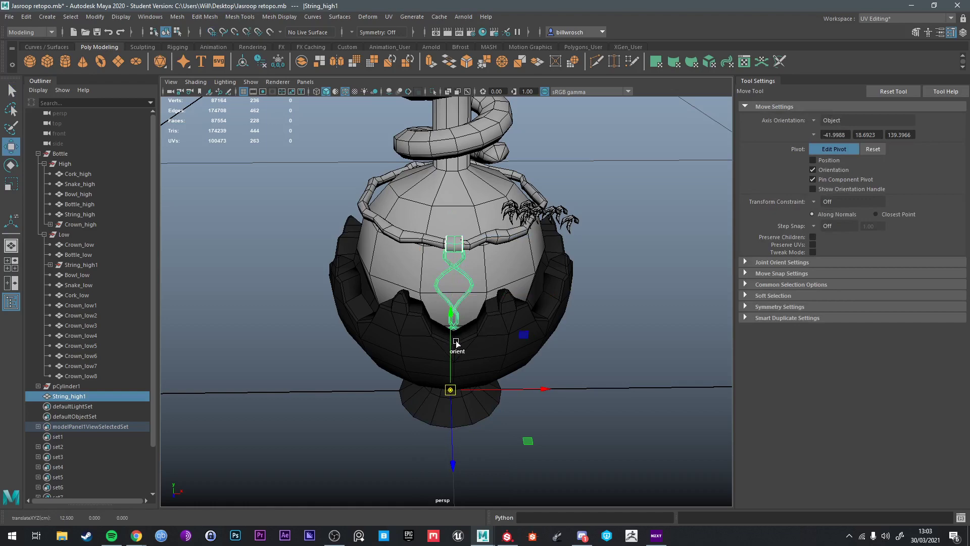
# Step: Duplicate the string mesh and try rotating the copy around the bottle about its base pivot
pyautogui.press('d')
pyautogui.hotkey('ctrl', 'd')
pyautogui.press('e')
pyautogui.moveTo(493, 423); pyautogui.dragTo(524, 439)
pyautogui.hotkey('ctrl', 'z')
pyautogui.moveTo(447, 453); pyautogui.dragTo(387, 465)
pyautogui.hotkey('ctrl', 'z')
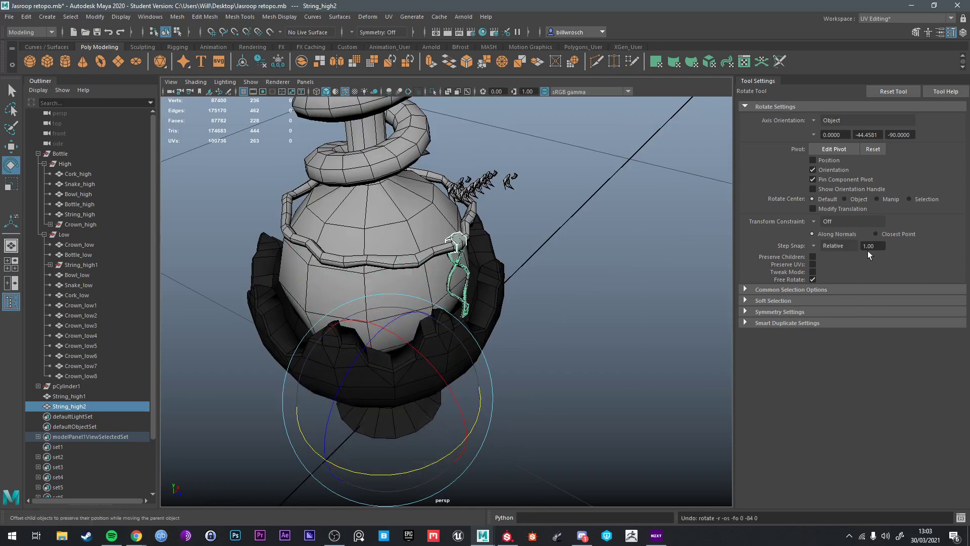
# Step: Set relative rotate snapping to 15, rotate the string copy around the bottle, and repeat the duplication with the same transform
pyautogui.write('15')
pyautogui.press('Return')
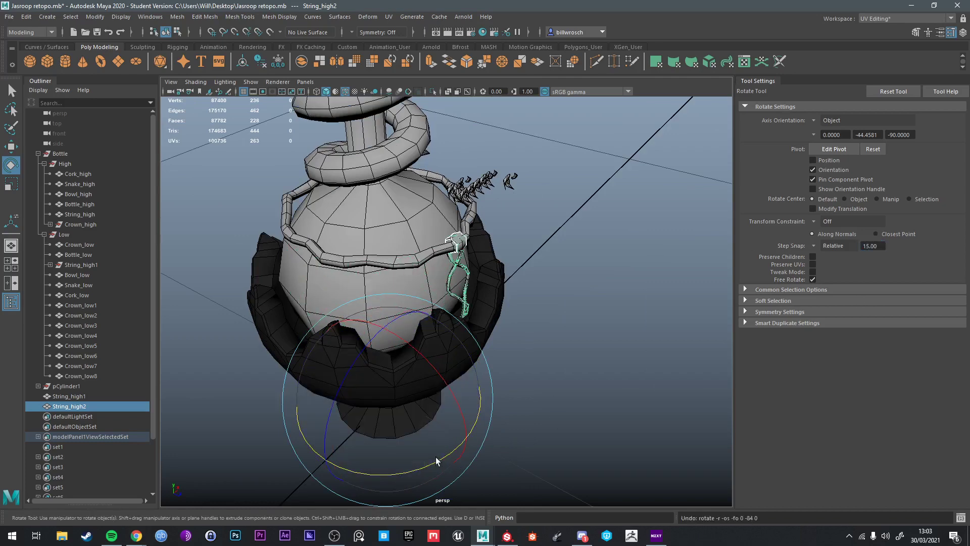
pyautogui.moveTo(435, 461); pyautogui.dragTo(544, 419)
pyautogui.hotkey('shift', 'd')
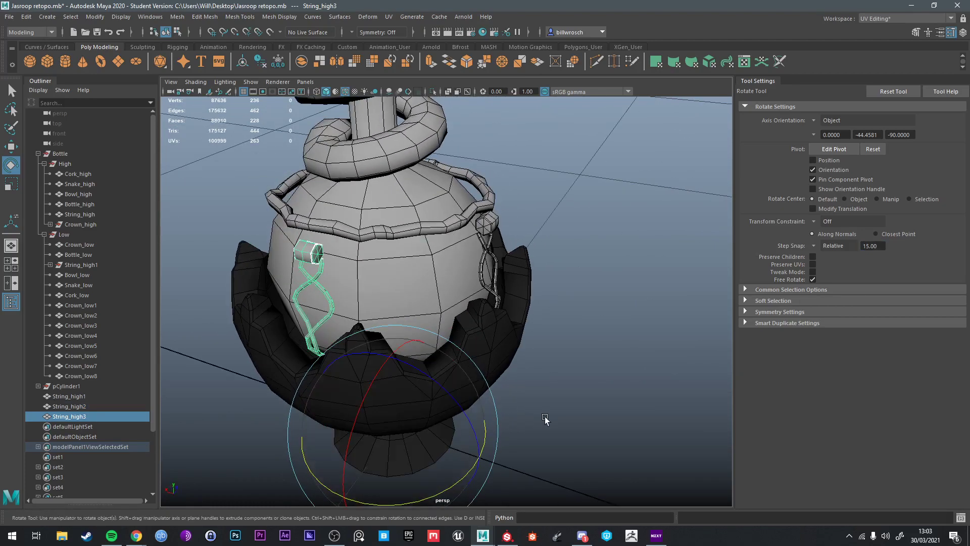
pyautogui.hotkey('shift', 'd')
pyautogui.keyDown('alt'); pyautogui.moveTo(482, 423); pyautogui.dragTo(587, 237); pyautogui.keyUp('alt')
pyautogui.click(539, 251)
# Step: Undo the rotated string copies around the bottle
pyautogui.hotkey('ctrl', 'z')
pyautogui.hotkey('ctrl', 'z')
pyautogui.hotkey('ctrl', 'z')
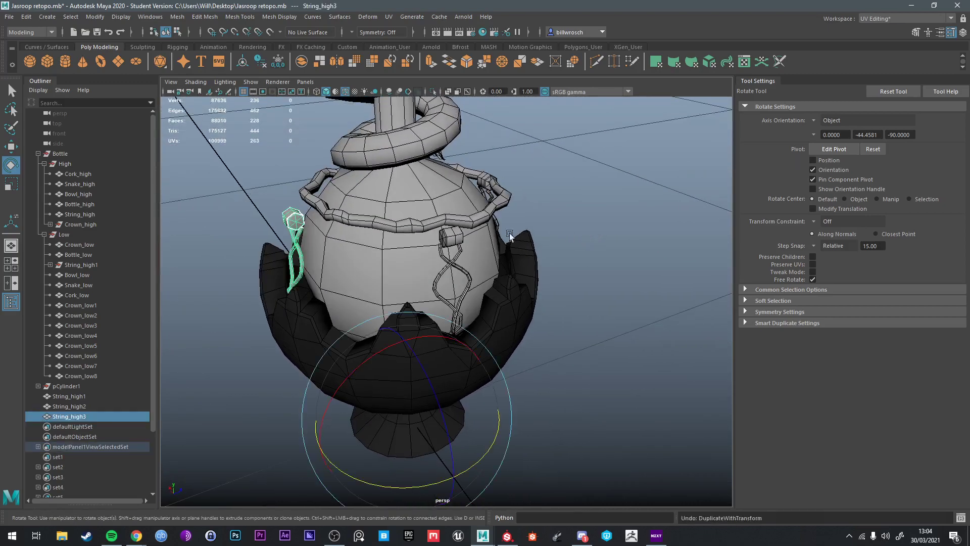
pyautogui.click(454, 224)
pyautogui.keyDown('alt'); pyautogui.moveTo(507, 226); pyautogui.dragTo(548, 238); pyautogui.keyUp('alt')
pyautogui.hotkey('ctrl', 'z')
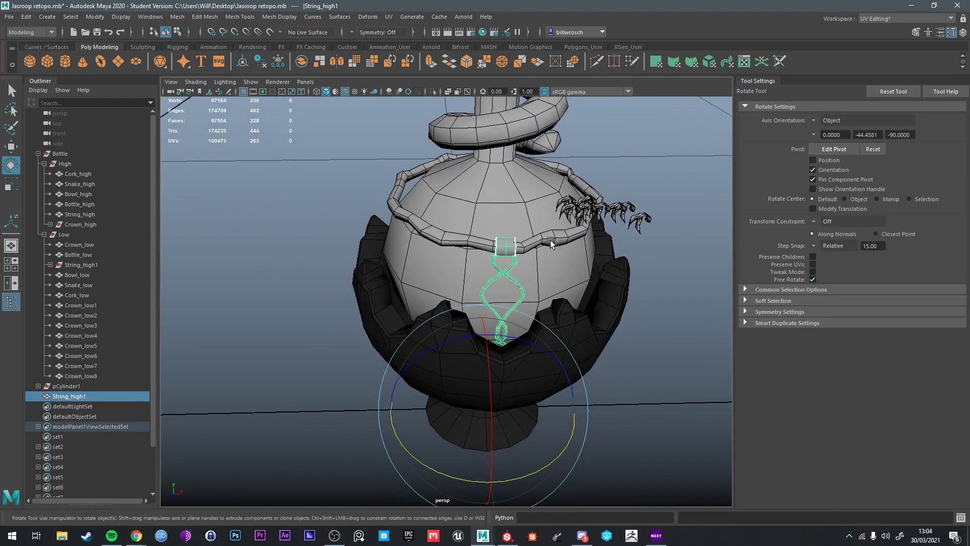
# Step: Select the eight small pieces Crown_low1 to Crown_low8 beside the bottle and delete them
pyautogui.click(608, 267)
pyautogui.keyDown('alt'); pyautogui.moveTo(608, 267); pyautogui.dragTo(598, 268); pyautogui.keyUp('alt')
pyautogui.press('q')
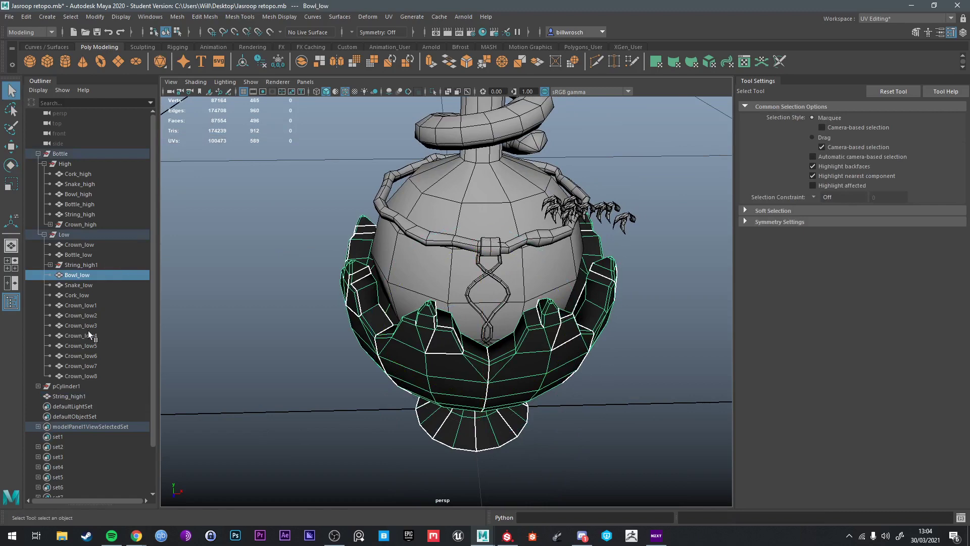
pyautogui.click(74, 376)
pyautogui.keyDown('alt'); pyautogui.moveTo(445, 237); pyautogui.dragTo(583, 287); pyautogui.keyUp('alt')
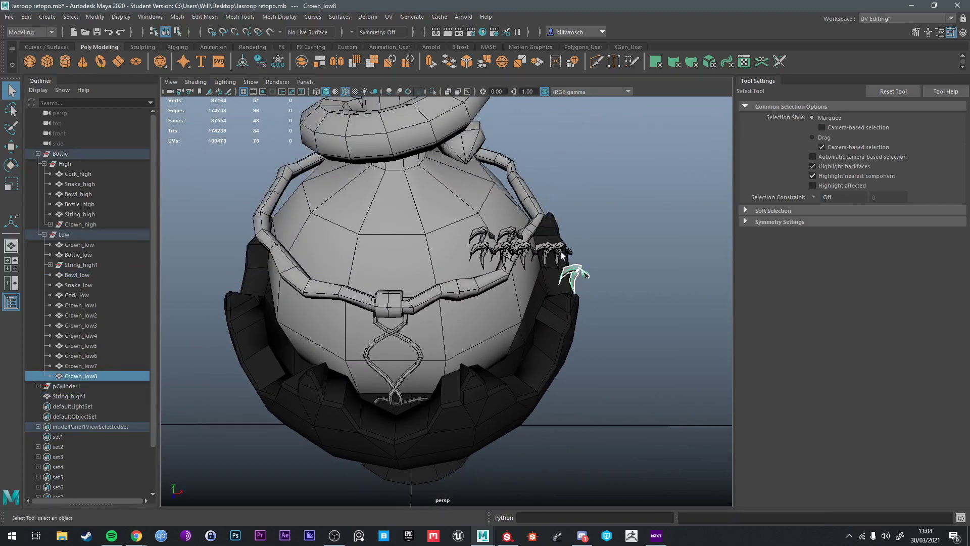
pyautogui.keyDown('shift'); pyautogui.click(546, 251); pyautogui.keyUp('shift')
pyautogui.keyDown('shift'); pyautogui.click(522, 250); pyautogui.keyUp('shift')
pyautogui.keyDown('shift'); pyautogui.click(505, 251); pyautogui.keyUp('shift')
pyautogui.keyDown('shift'); pyautogui.click(482, 251); pyautogui.keyUp('shift')
pyautogui.keyDown('shift'); pyautogui.click(481, 237); pyautogui.keyUp('shift')
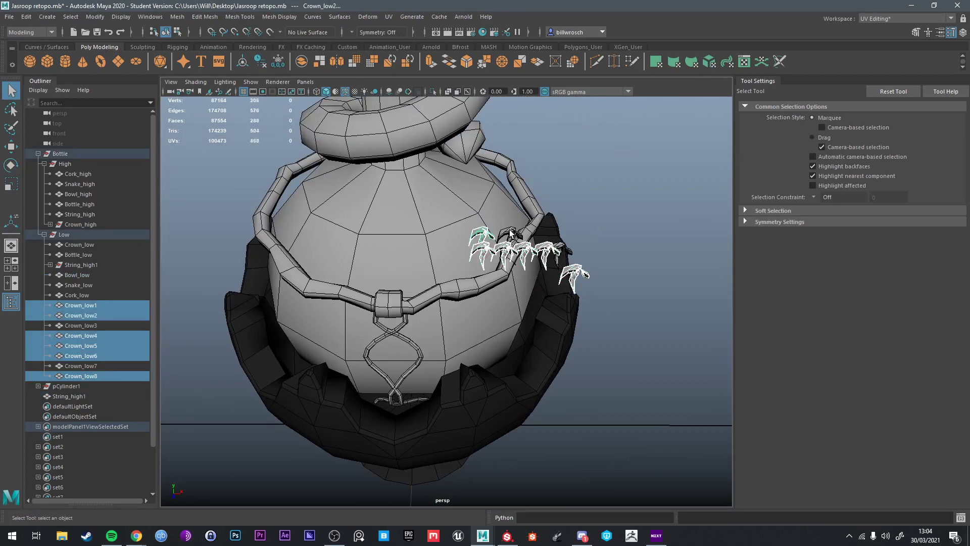
pyautogui.keyDown('shift'); pyautogui.click(509, 235); pyautogui.keyUp('shift')
pyautogui.keyDown('shift'); pyautogui.click(561, 247); pyautogui.keyUp('shift')
pyautogui.press('Delete')
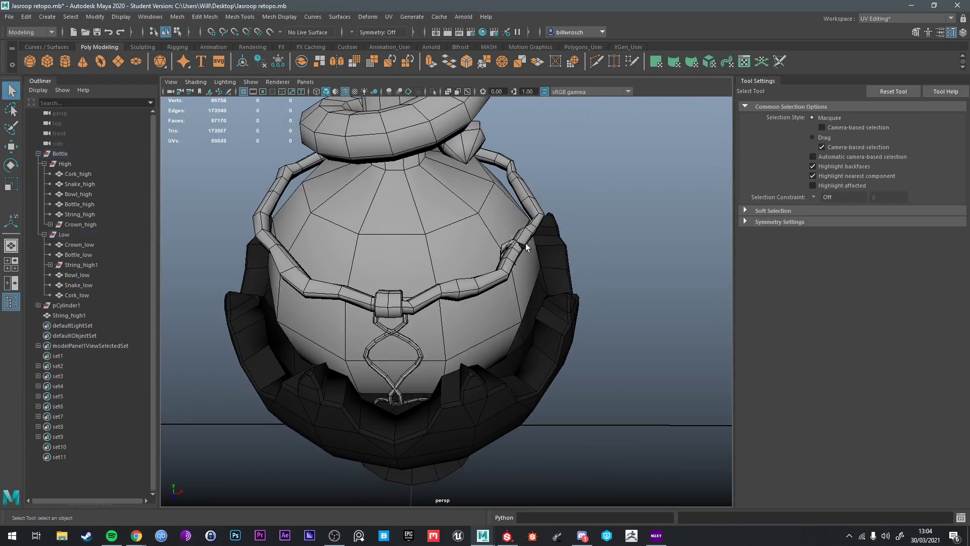
# Step: Inspect the crown ring around the bottle, and undo the deletion of the eight small crown pieces
pyautogui.click(508, 253)
pyautogui.press('w')
pyautogui.moveTo(478, 275)
pyautogui.keyDown('alt'); pyautogui.mouseDown()
pyautogui.moveTo(522, 268)
pyautogui.moveTo(495, 270)
pyautogui.mouseUp(); pyautogui.keyUp('alt')
pyautogui.press('q')
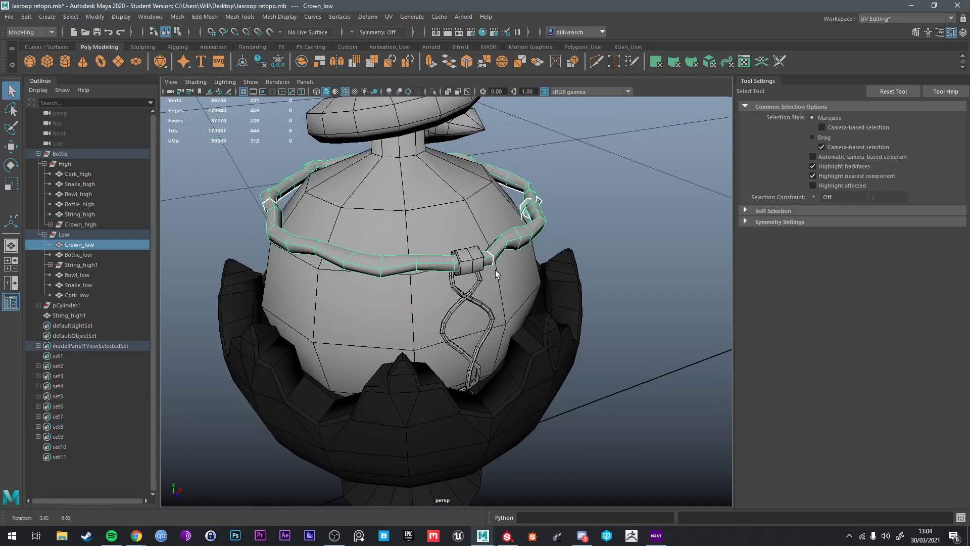
pyautogui.hotkey('ctrl', 'z')
pyautogui.hotkey('ctrl', 'z')
pyautogui.hotkey('ctrl', 'z')
# Step: Move the eight spare crown pieces clear of the bottle and combine them into one mesh
pyautogui.press('w')
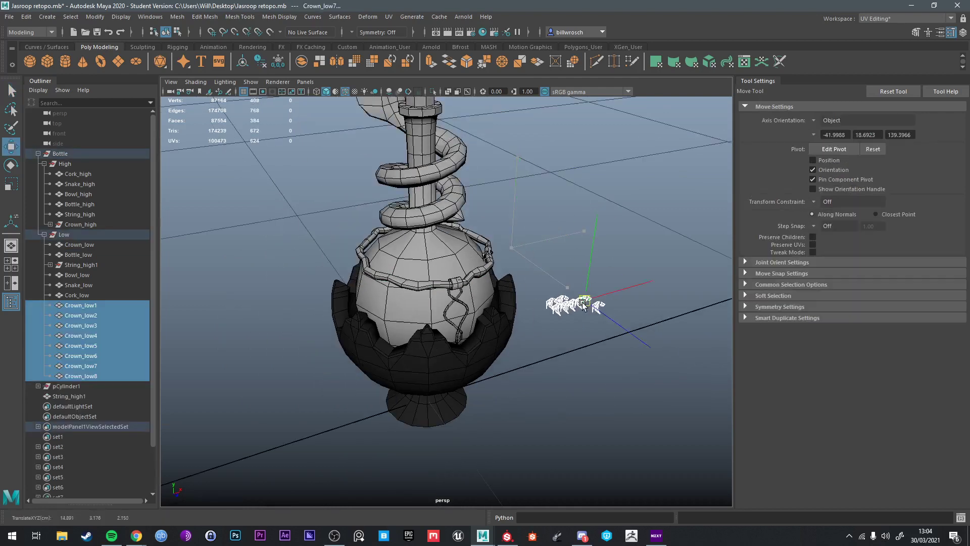
pyautogui.moveTo(583, 303); pyautogui.dragTo(589, 318)
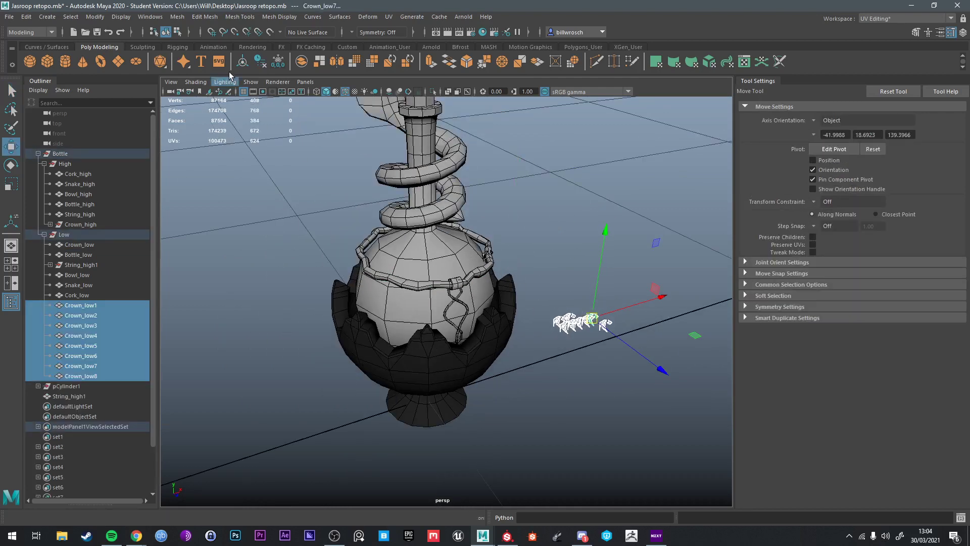
pyautogui.click(177, 17)
pyautogui.click(188, 38)
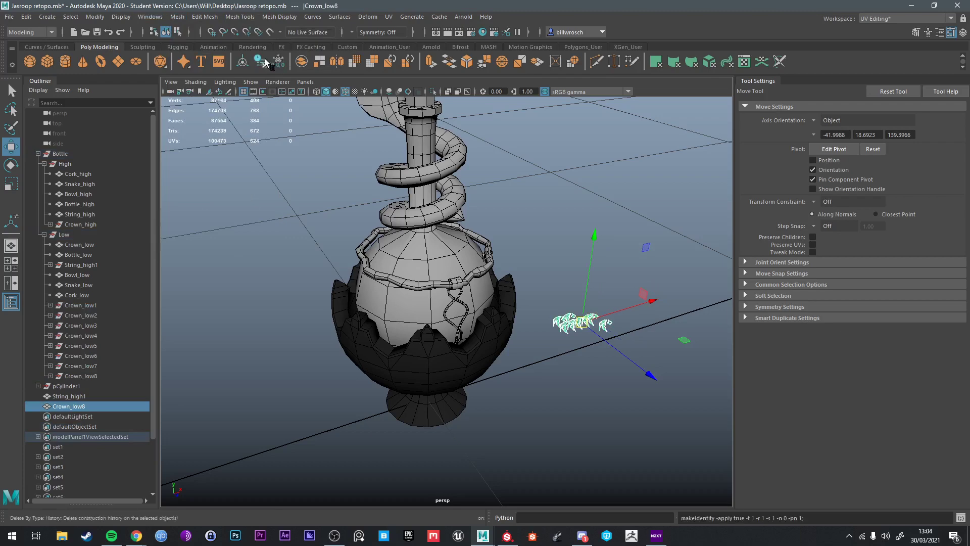
# Step: Select all the low-poly bottle meshes, the string and the combined crown pieces, and delete their construction history
pyautogui.scroll(-3, 444, 282)
pyautogui.moveTo(389, 191); pyautogui.dragTo(531, 347)
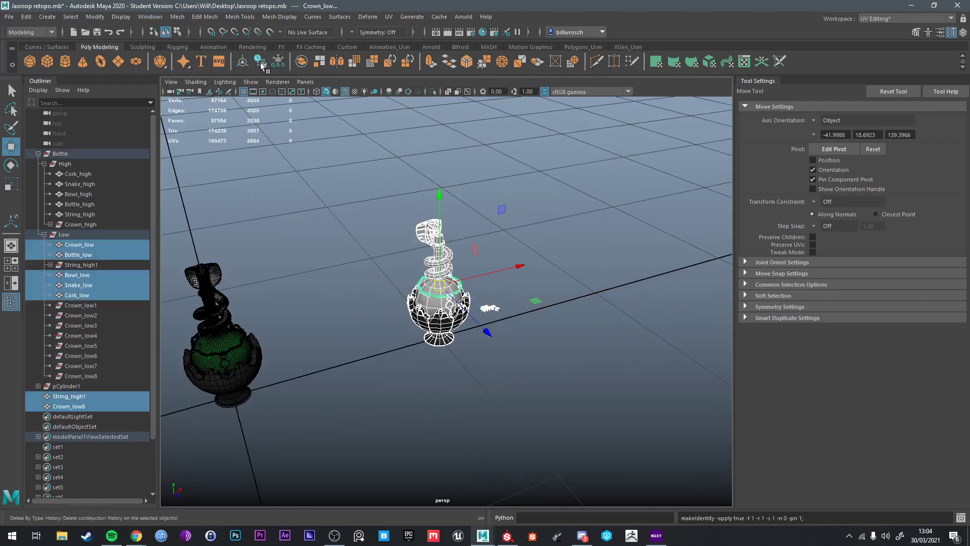
pyautogui.click(567, 277)
pyautogui.scroll(5, 505, 278)
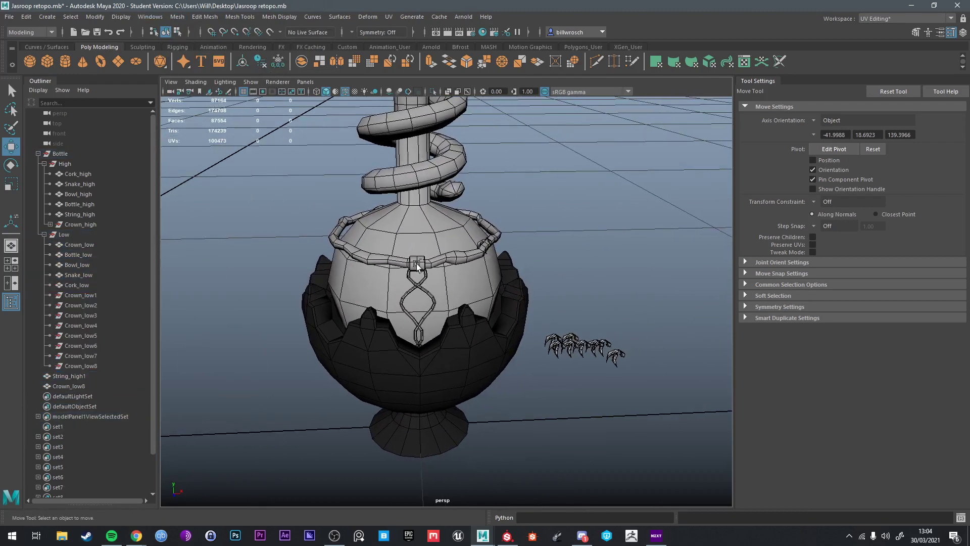
# Step: Duplicate the string three times and space the copies along the X axis beside the bottle
pyautogui.click(417, 266)
pyautogui.moveTo(447, 428); pyautogui.dragTo(645, 415)
pyautogui.hotkey('ctrl', 'd')
pyautogui.hotkey('ctrl', 'd')
pyautogui.hotkey('ctrl', 'd')
# Step: Combine the three spare strings with the spare crown pieces into one history-free mesh named Extras
pyautogui.moveTo(550, 224); pyautogui.dragTo(706, 383)
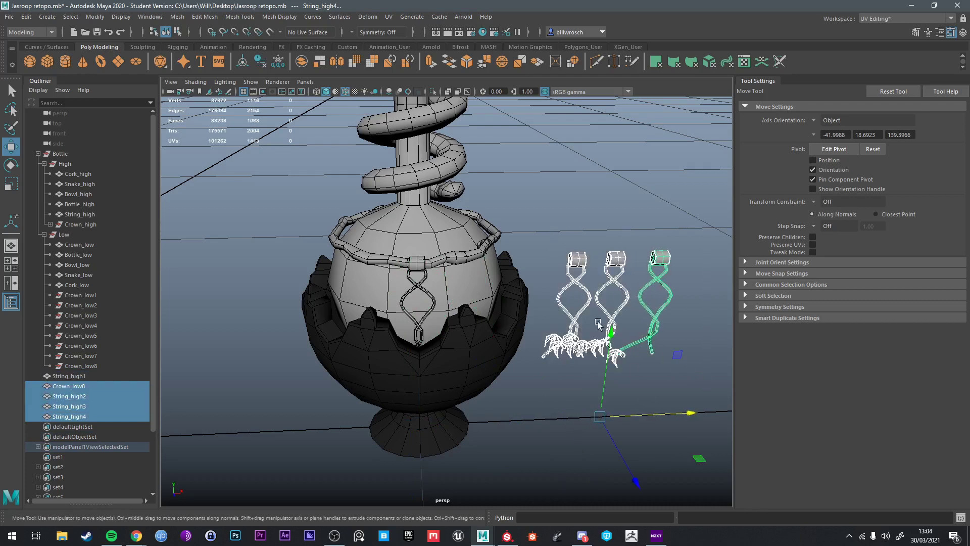
pyautogui.click(176, 17)
pyautogui.click(197, 53)
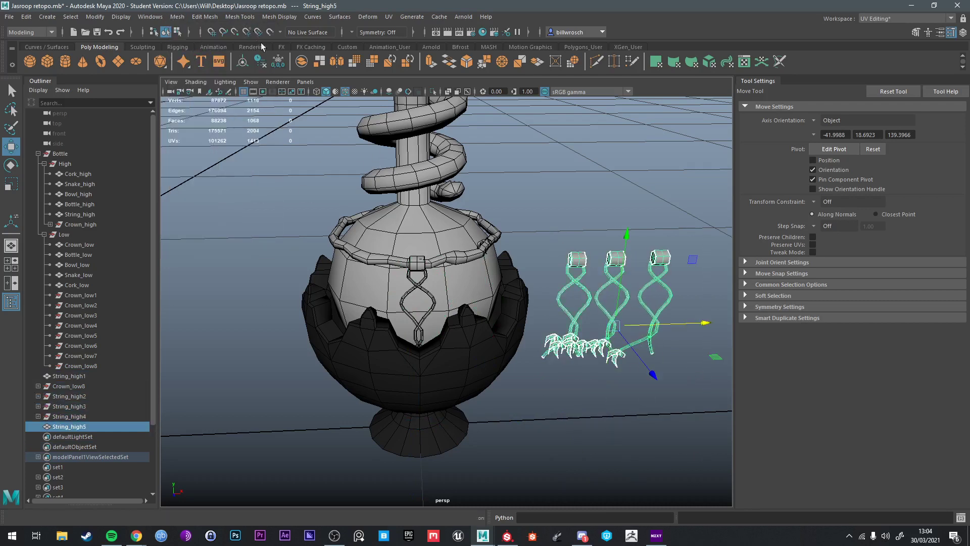
pyautogui.click(263, 62)
pyautogui.doubleClick(75, 386)
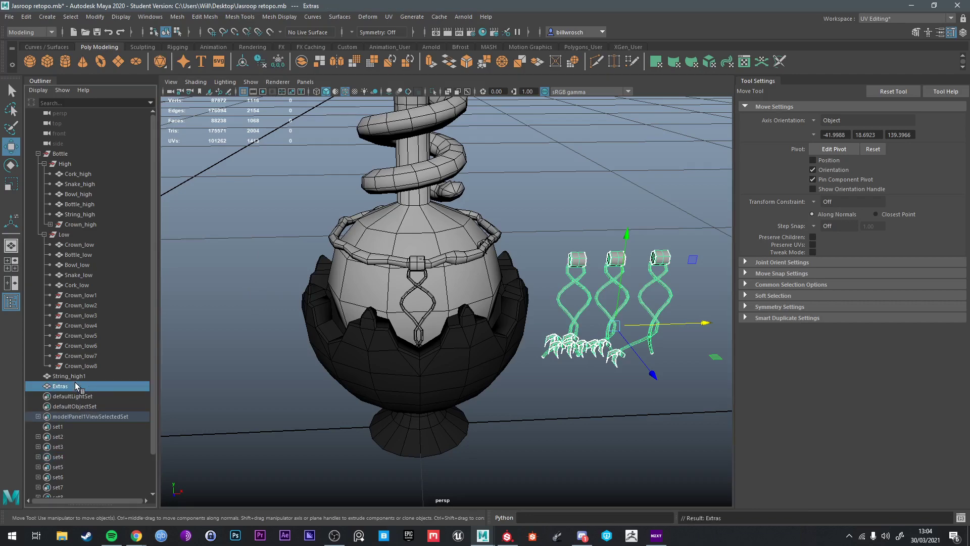
# Step: Freeze the low-poly meshes' transformations and delete the leftover groups Crown_low1 to Crown_low8
pyautogui.scroll(-6, 372, 268)
pyautogui.moveTo(373, 164); pyautogui.dragTo(597, 374)
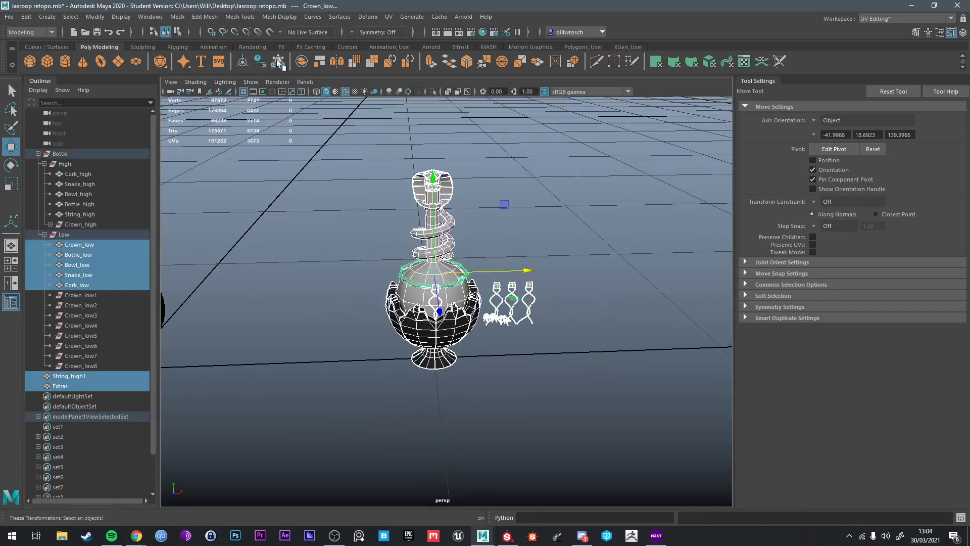
pyautogui.click(77, 296)
pyautogui.keyDown('shift'); pyautogui.click(77, 361); pyautogui.keyUp('shift')
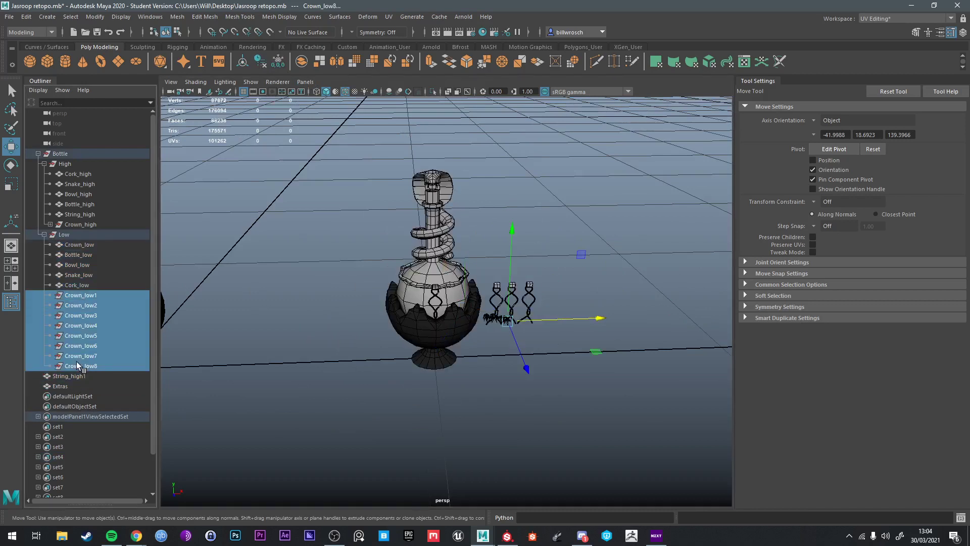
pyautogui.press('Delete')
pyautogui.scroll(2, 301, 354)
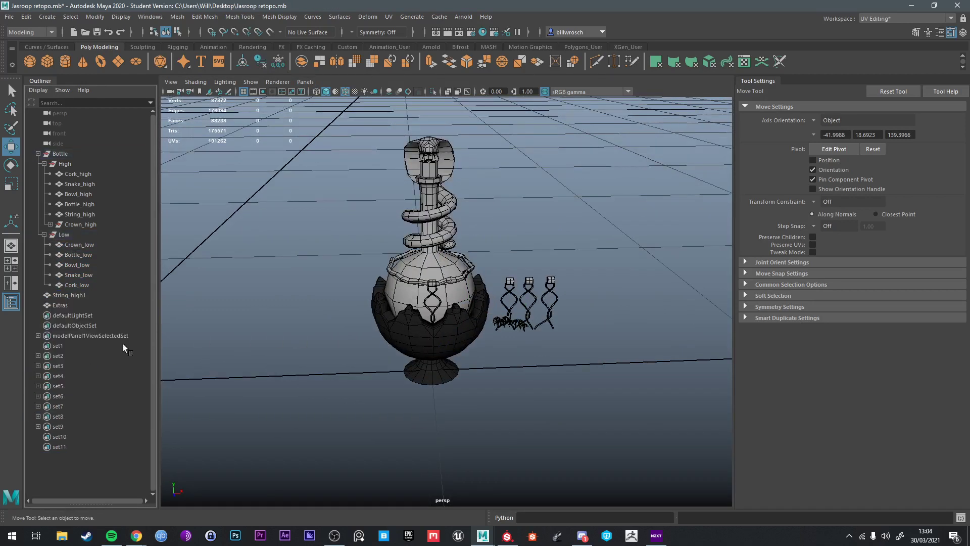
# Step: Place the string mesh and Extras inside the Low group and rename the string String_loq
pyautogui.click(62, 305)
pyautogui.moveTo(62, 305); pyautogui.dragTo(69, 245, button='middle')
pyautogui.doubleClick(75, 295)
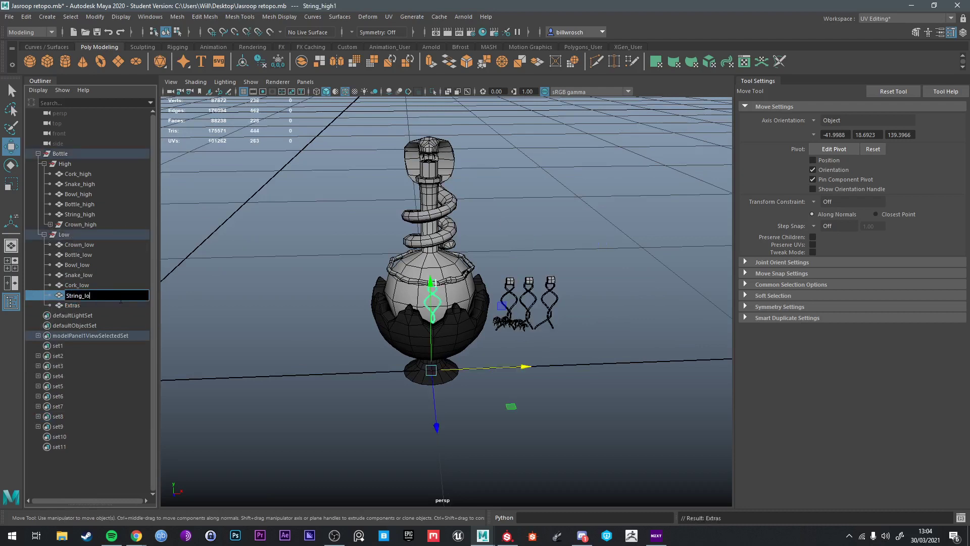
pyautogui.click(509, 167)
# Step: Select all the low-poly meshes and examine how the string sits on the bottle
pyautogui.keyDown('alt'); pyautogui.moveTo(509, 178); pyautogui.dragTo(494, 181); pyautogui.keyUp('alt')
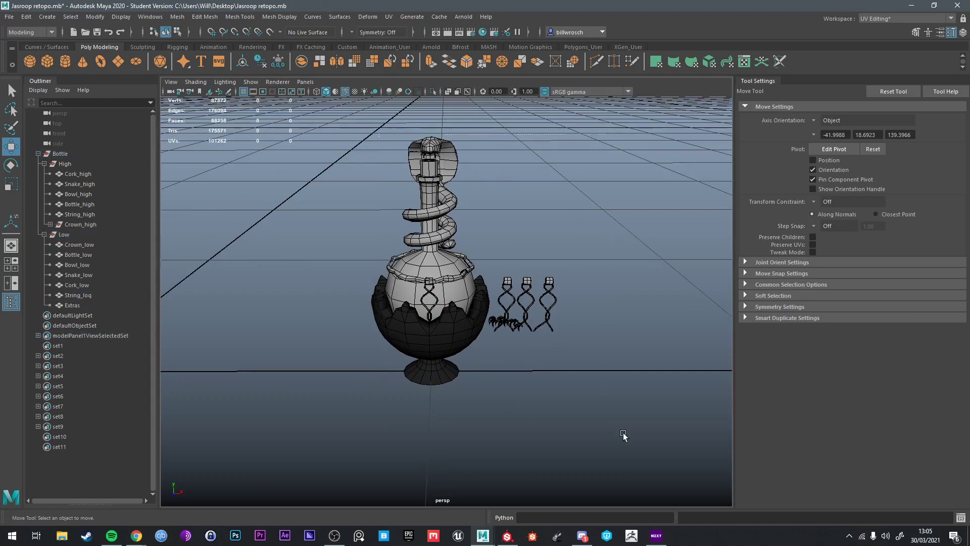
pyautogui.moveTo(624, 434); pyautogui.dragTo(626, 435)
pyautogui.keyDown('alt'); pyautogui.moveTo(596, 399); pyautogui.dragTo(636, 430); pyautogui.keyUp('alt')
pyautogui.keyDown('alt'); pyautogui.moveTo(447, 274); pyautogui.dragTo(470, 292, button='middle'); pyautogui.keyUp('alt')
pyautogui.scroll(2, 470, 291)
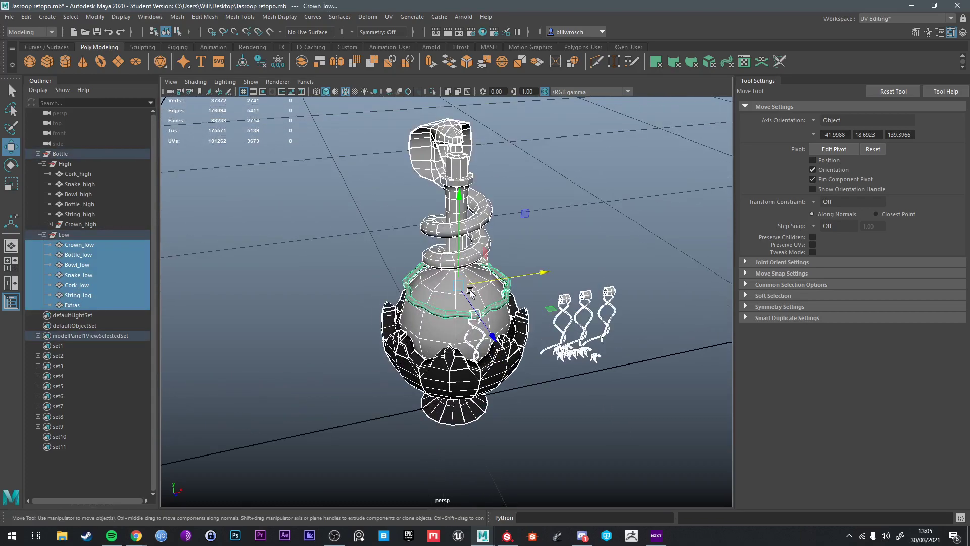
pyautogui.keyDown('alt'); pyautogui.moveTo(470, 292); pyautogui.dragTo(406, 352); pyautogui.keyUp('alt')
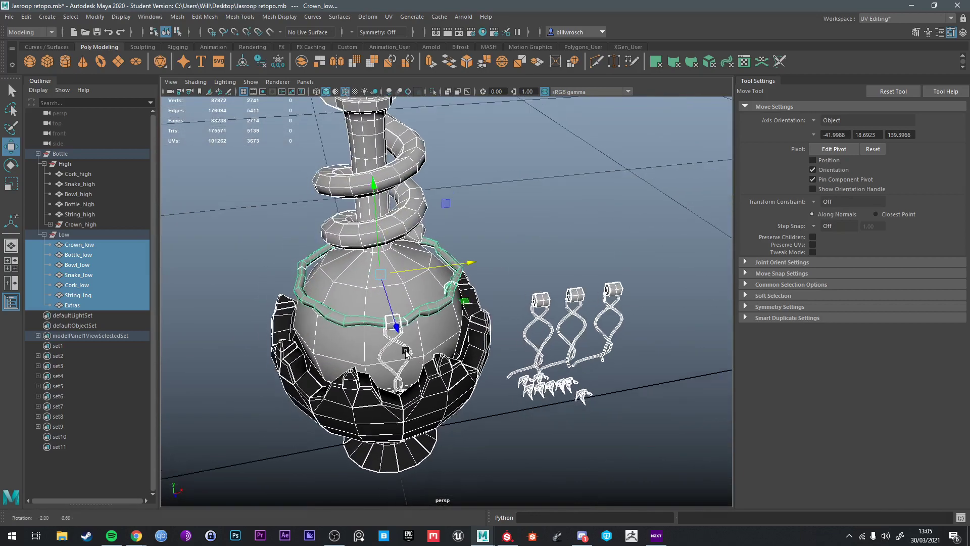
# Step: Delete a lengthwise edge loop from each of the two strands of the string on the bottle
pyautogui.keyDown('alt'); pyautogui.moveTo(406, 352); pyautogui.dragTo(452, 283, button='right'); pyautogui.keyUp('alt')
pyautogui.press('q')
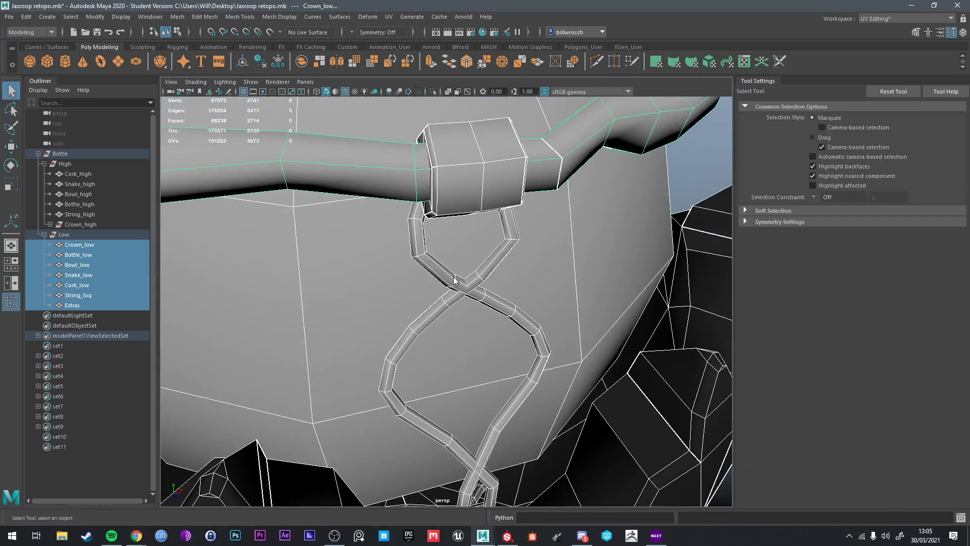
pyautogui.keyDown('ctrl'); pyautogui.click(454, 281); pyautogui.keyUp('ctrl')
pyautogui.click(420, 232)
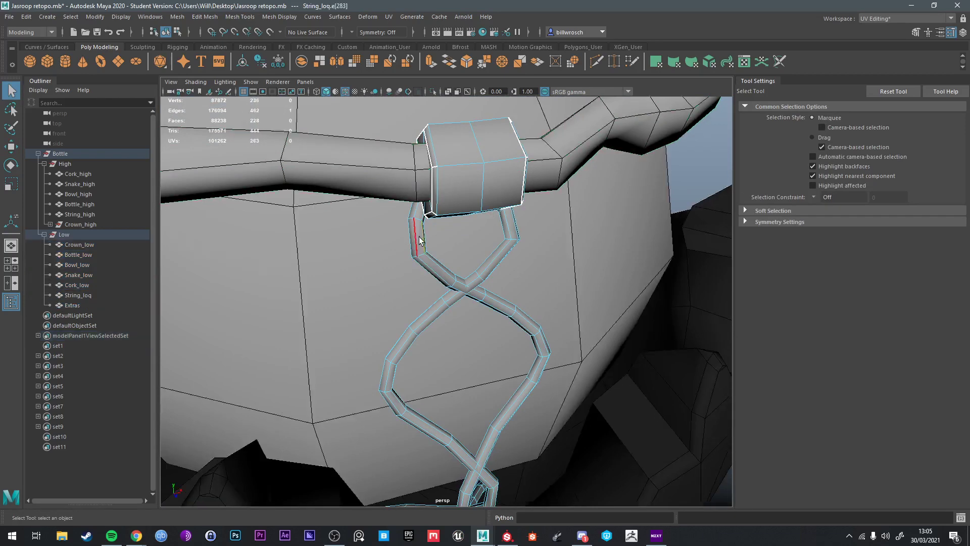
pyautogui.keyDown('alt'); pyautogui.moveTo(419, 232); pyautogui.dragTo(565, 319); pyautogui.keyUp('alt')
pyautogui.doubleClick(417, 281)
pyautogui.hotkey('ctrl', 'Delete')
pyautogui.doubleClick(449, 309)
pyautogui.keyDown('alt'); pyautogui.moveTo(447, 314); pyautogui.dragTo(555, 323); pyautogui.keyUp('alt')
pyautogui.hotkey('ctrl', 'Delete')
# Step: Select the faces of the three outdated strings in the Extras mesh and delete them, keeping the spare crown pieces
pyautogui.scroll(-4, 555, 323)
pyautogui.scroll(-4, 555, 323)
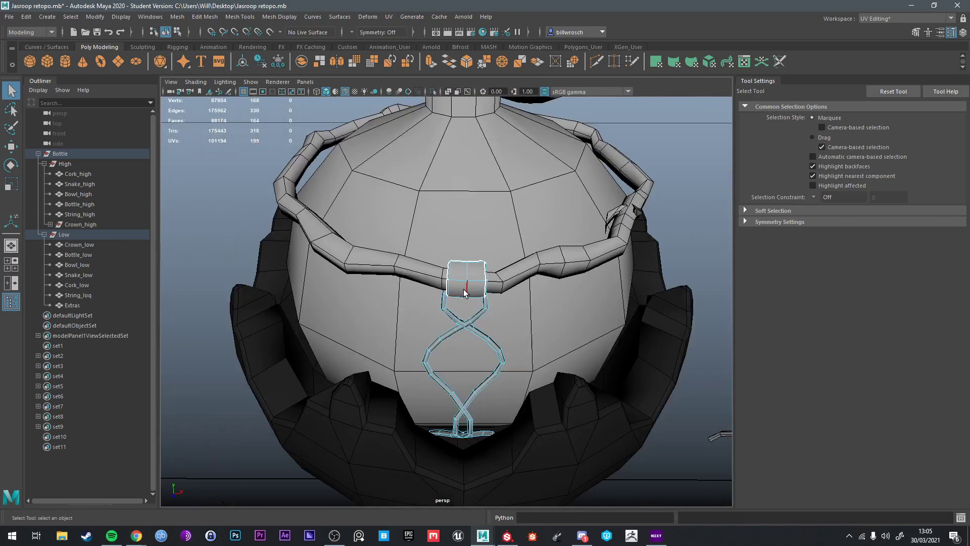
pyautogui.keyDown('alt'); pyautogui.moveTo(475, 304); pyautogui.dragTo(636, 303); pyautogui.keyUp('alt')
pyautogui.scroll(4, 506, 283)
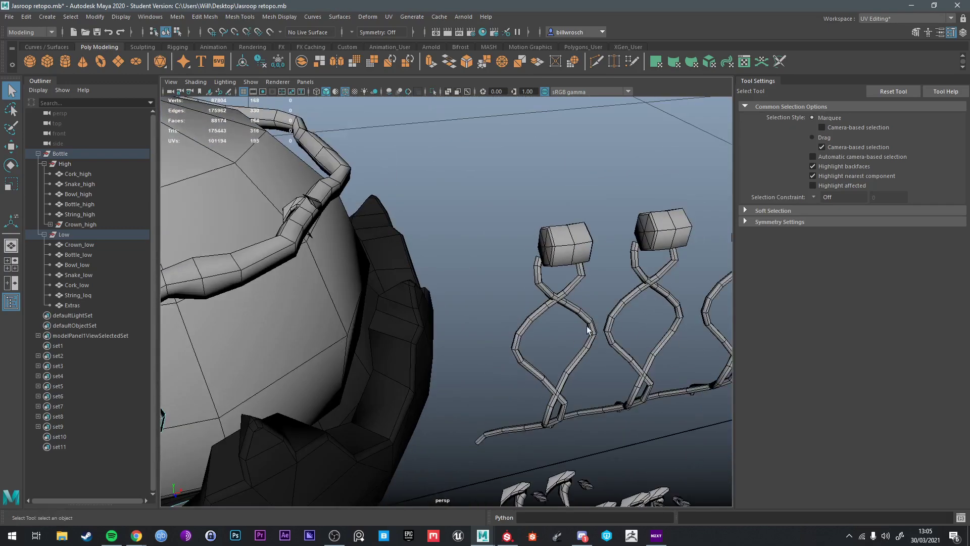
pyautogui.click(477, 252)
pyautogui.rightClick(481, 257)
pyautogui.moveTo(479, 296); pyautogui.dragTo(479, 298, button='right')
pyautogui.scroll(-5, 465, 272)
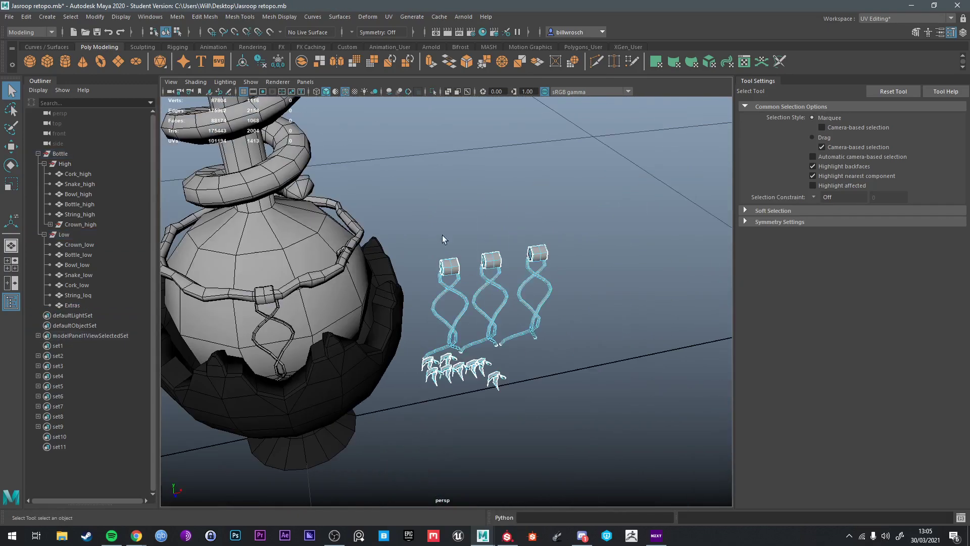
pyautogui.moveTo(442, 235); pyautogui.dragTo(477, 324)
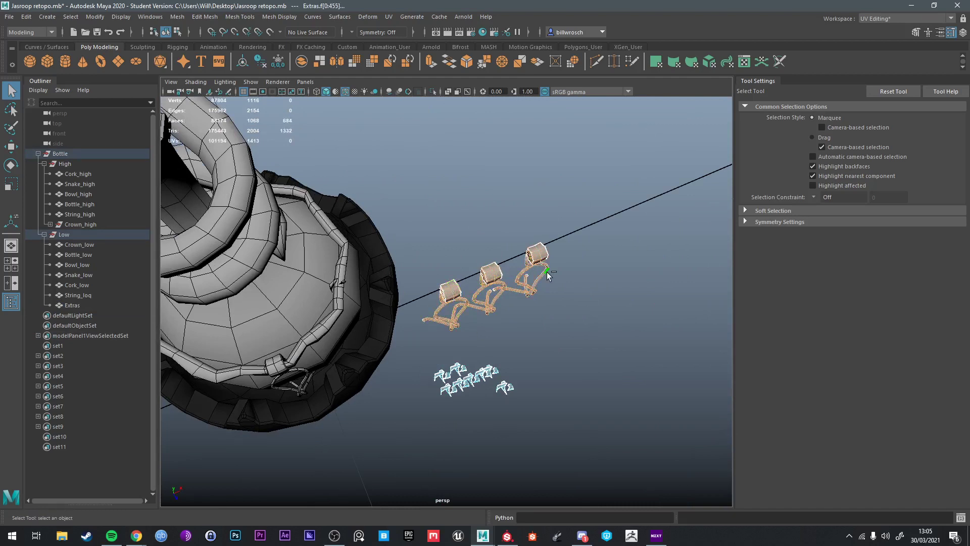
pyautogui.press('Delete')
pyautogui.keyDown('alt'); pyautogui.moveTo(548, 275); pyautogui.dragTo(455, 237); pyautogui.keyUp('alt')
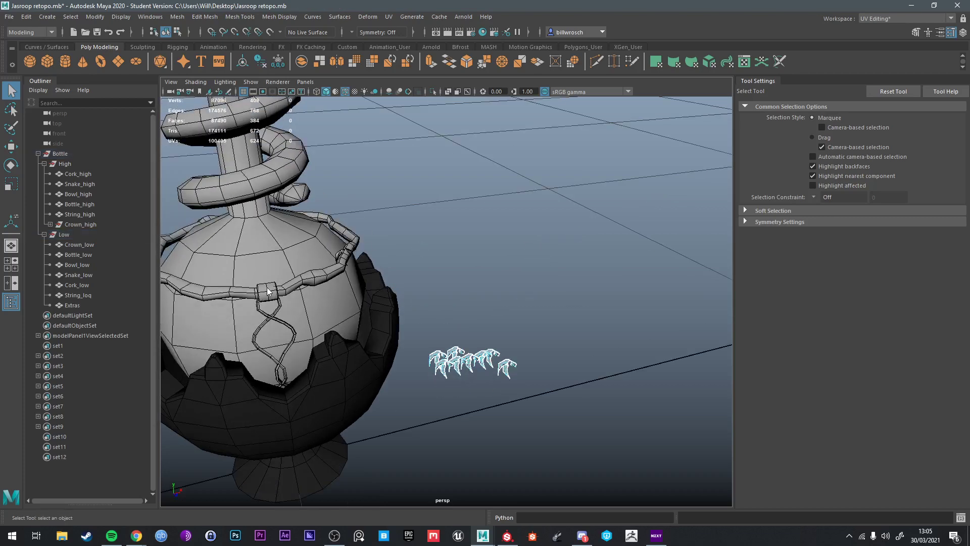
# Step: Duplicate the simplified string three times along the X axis beside the bottle, and select all the low-poly meshes
pyautogui.rightClick(267, 257)
pyautogui.click(314, 243)
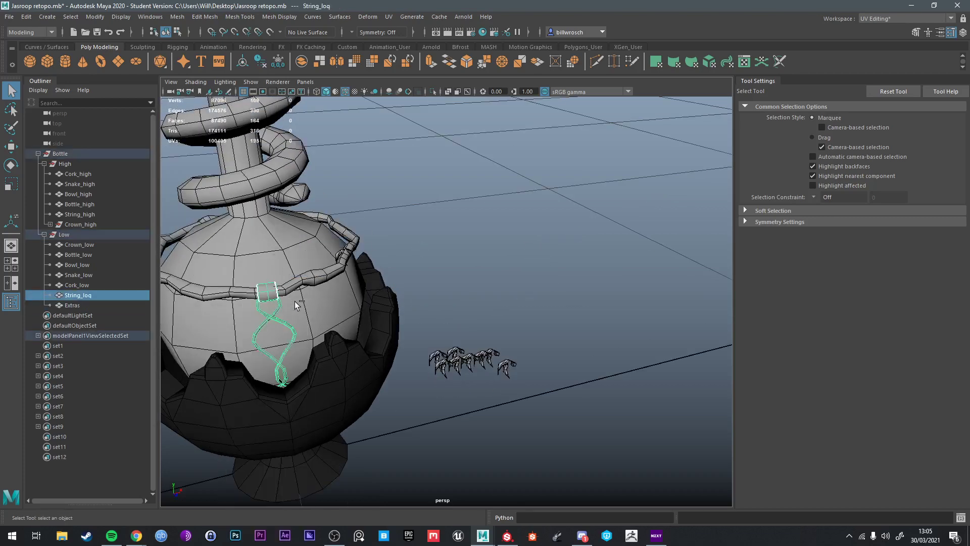
pyautogui.hotkey('ctrl', 'd')
pyautogui.press('w')
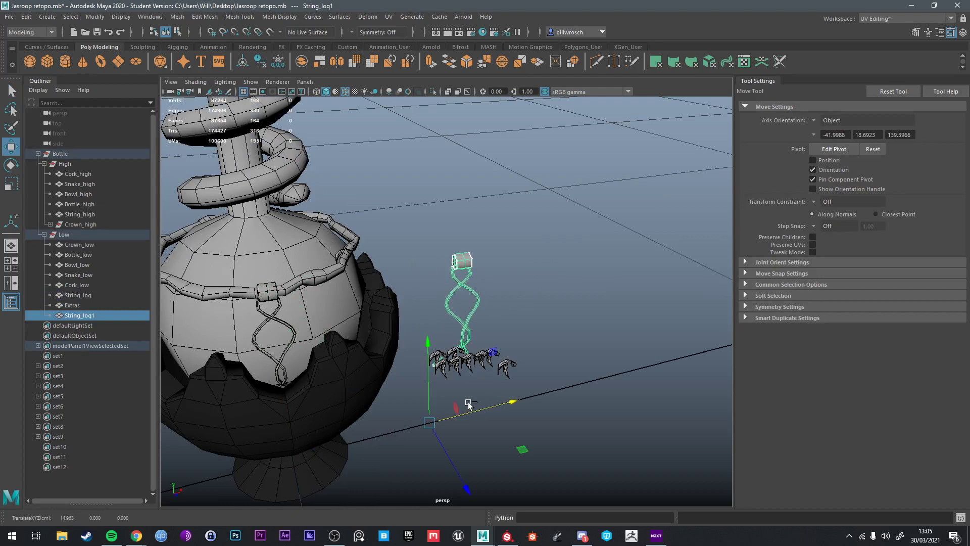
pyautogui.hotkey('ctrl', 'd')
pyautogui.hotkey('ctrl', 'd')
pyautogui.moveTo(468, 402); pyautogui.dragTo(236, 179)
pyautogui.scroll(-5, 560, 387)
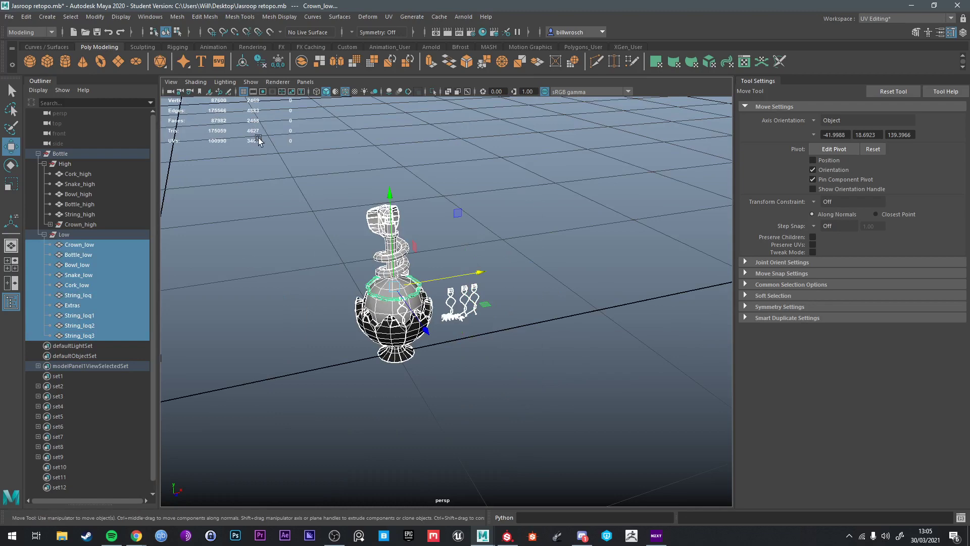
# Step: Examine the selected low-poly meshes from several angles, including the string around the bottle and the spare string and crown copies
pyautogui.scroll(5, 509, 237)
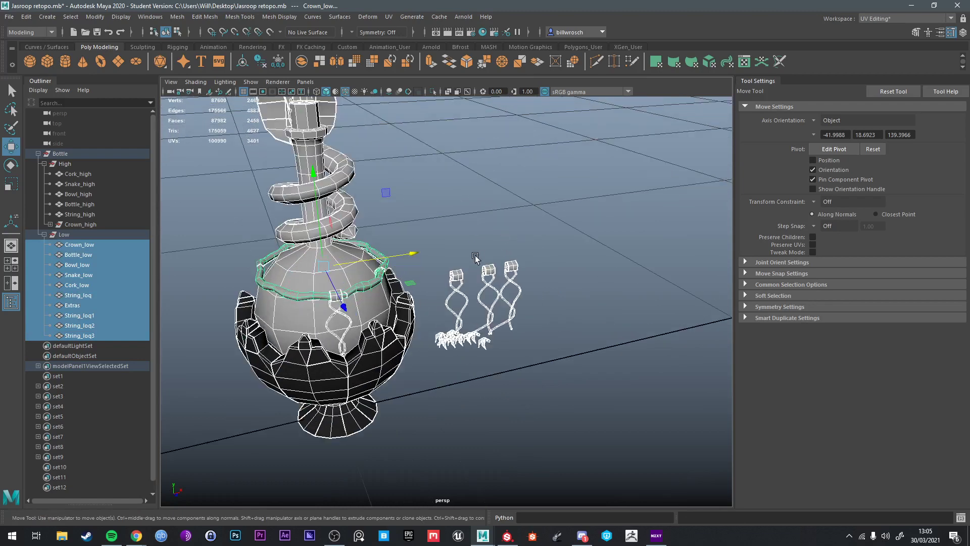
pyautogui.scroll(1, 379, 194)
pyautogui.keyDown('alt'); pyautogui.moveTo(375, 194); pyautogui.dragTo(428, 234); pyautogui.keyUp('alt')
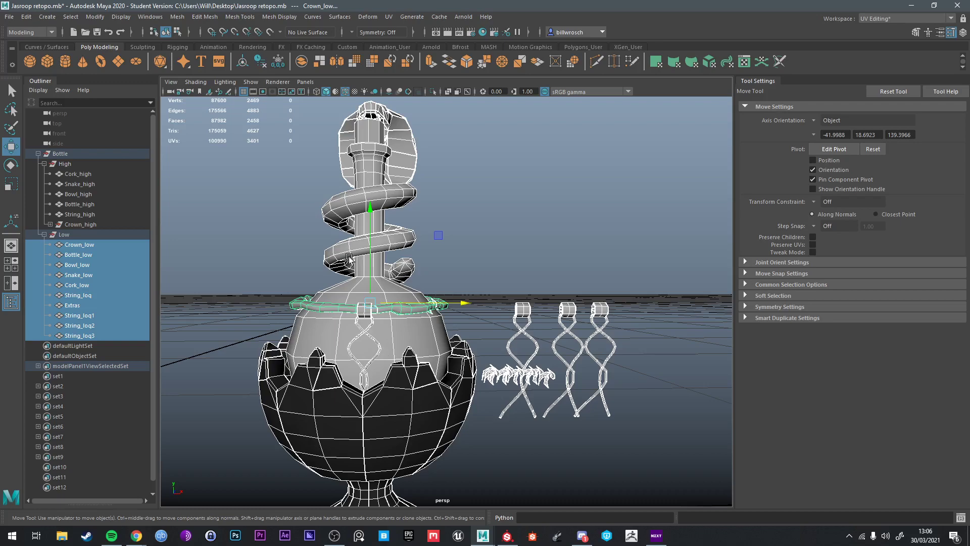
pyautogui.keyDown('alt'); pyautogui.moveTo(351, 261); pyautogui.dragTo(384, 339); pyautogui.keyUp('alt')
pyautogui.scroll(5, 409, 303)
pyautogui.keyDown('alt'); pyautogui.moveTo(410, 299); pyautogui.dragTo(490, 303); pyautogui.keyUp('alt')
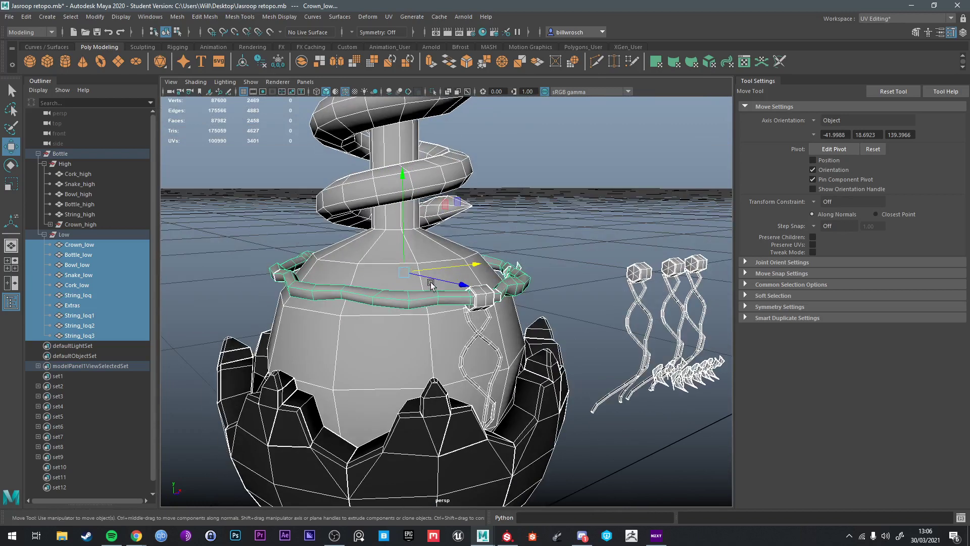
pyautogui.keyDown('alt'); pyautogui.moveTo(430, 284); pyautogui.dragTo(395, 273); pyautogui.keyUp('alt')
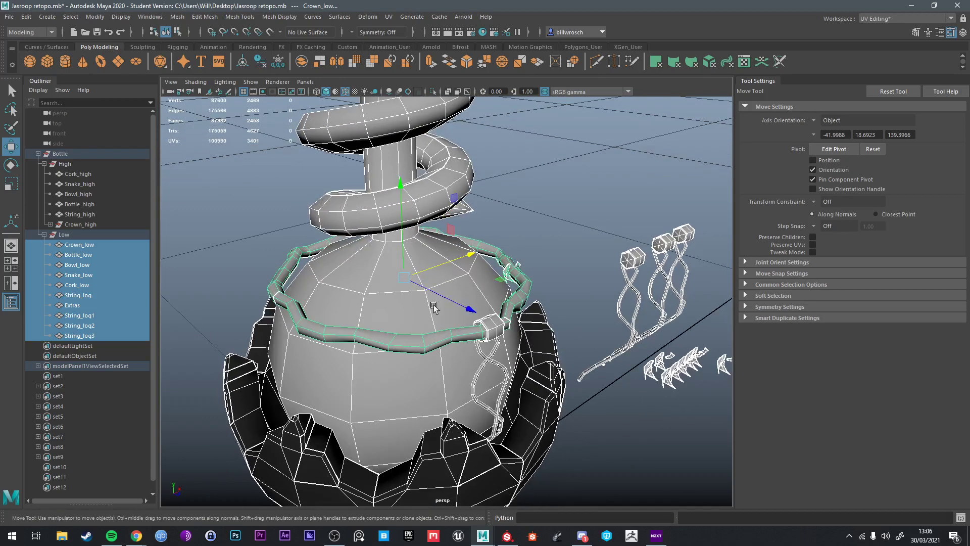
pyautogui.keyDown('alt'); pyautogui.moveTo(404, 272); pyautogui.dragTo(426, 298); pyautogui.keyUp('alt')
pyautogui.scroll(-8, 416, 273)
pyautogui.moveTo(453, 235); pyautogui.dragTo(495, 219, button='right')
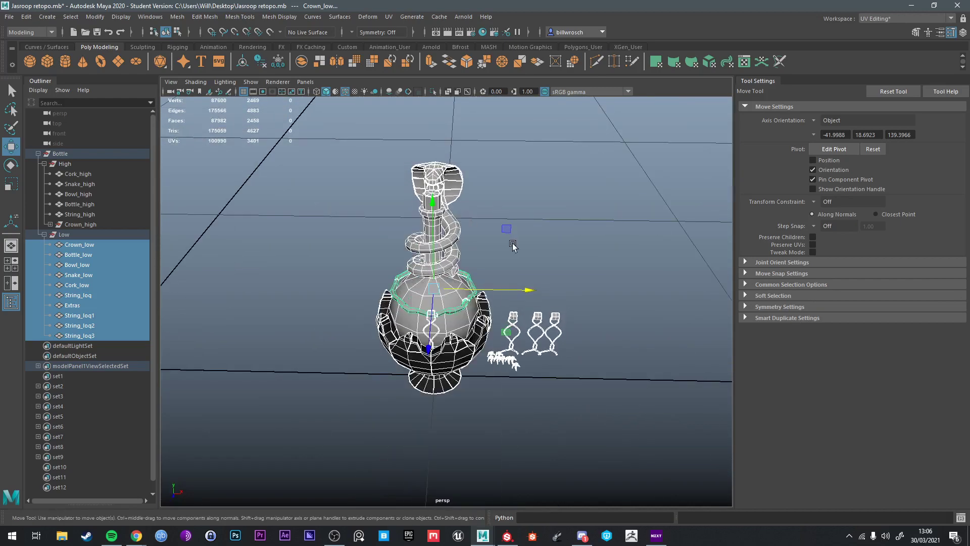
pyautogui.keyDown('alt'); pyautogui.moveTo(515, 246); pyautogui.dragTo(514, 182); pyautogui.keyUp('alt')
pyautogui.keyDown('alt'); pyautogui.moveTo(458, 264); pyautogui.dragTo(490, 381); pyautogui.keyUp('alt')
pyautogui.scroll(6, 456, 286)
pyautogui.keyDown('alt'); pyautogui.moveTo(344, 375); pyautogui.dragTo(525, 157); pyautogui.keyUp('alt')
# Step: Clear the selection and examine the wireframe of the snake, bottle and spare pieces up close and from above
pyautogui.press('q')
pyautogui.click(525, 158)
pyautogui.scroll(3, 515, 286)
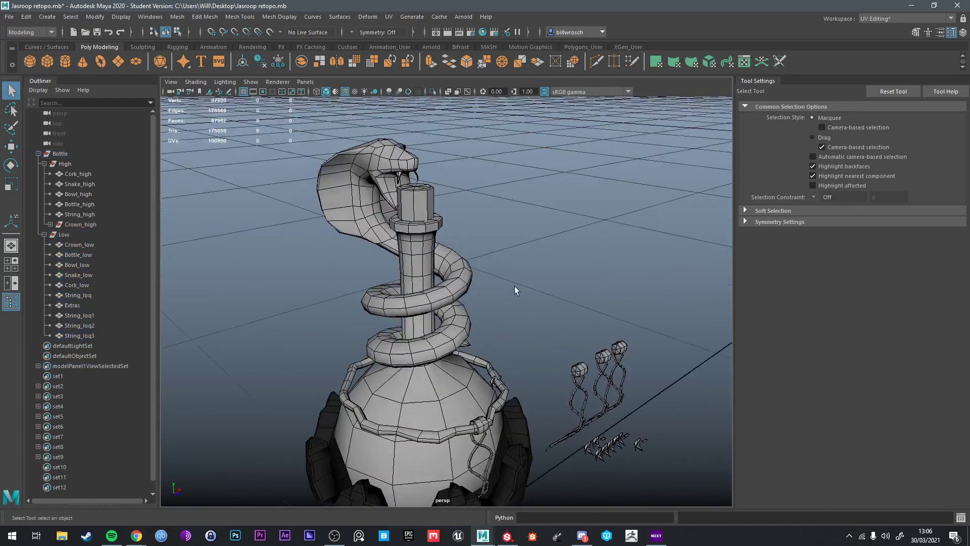
pyautogui.scroll(-5, 514, 286)
pyautogui.keyDown('alt'); pyautogui.moveTo(514, 286); pyautogui.dragTo(462, 248); pyautogui.keyUp('alt')
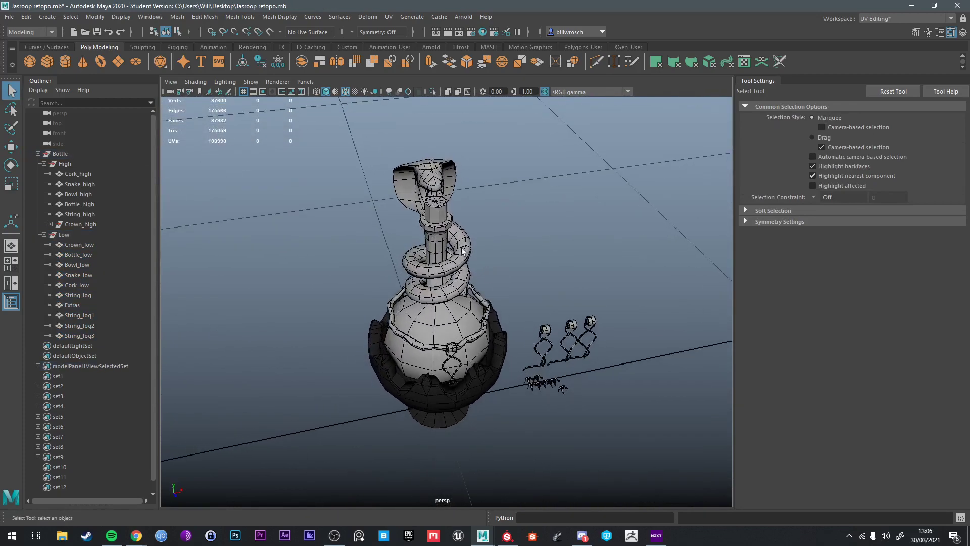
# Step: Select all the low-poly meshes with the spare pieces, unlock their normals and soften their edges
pyautogui.moveTo(366, 151); pyautogui.dragTo(602, 423)
pyautogui.click(271, 19)
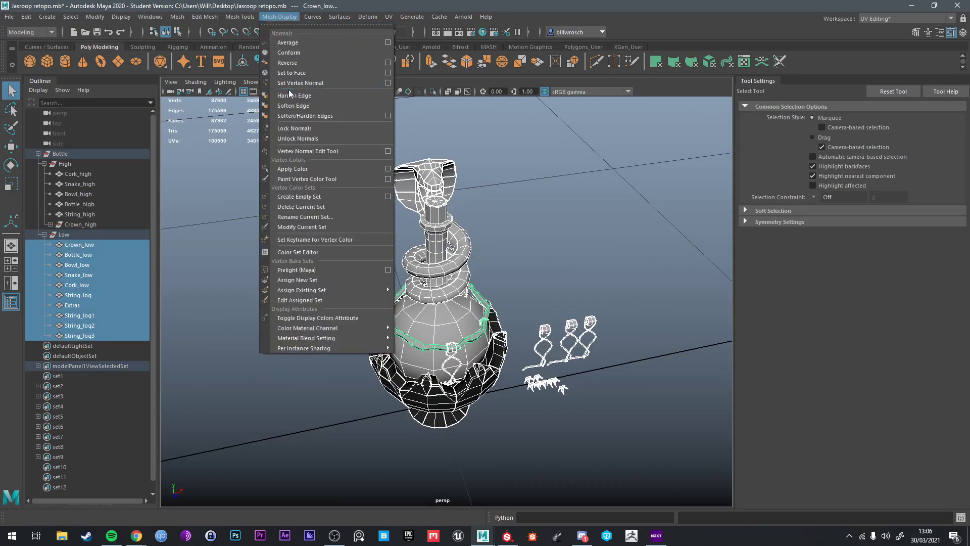
pyautogui.click(295, 124)
pyautogui.click(280, 19)
pyautogui.click(298, 139)
pyautogui.click(278, 19)
pyautogui.click(291, 112)
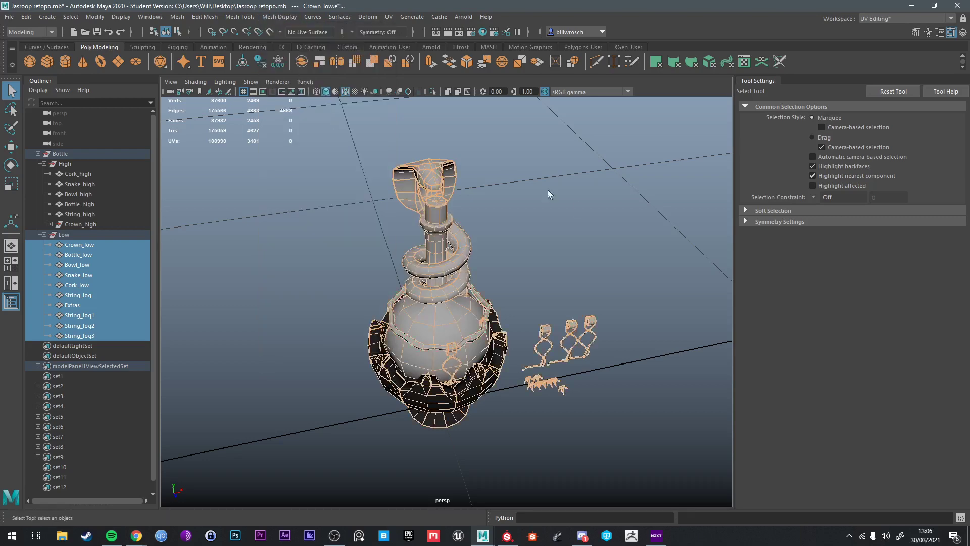
pyautogui.click(511, 198)
# Step: Turn off the wireframe overlay and examine the smooth shading of the low-poly bottle beside the high-poly one
pyautogui.click(301, 91)
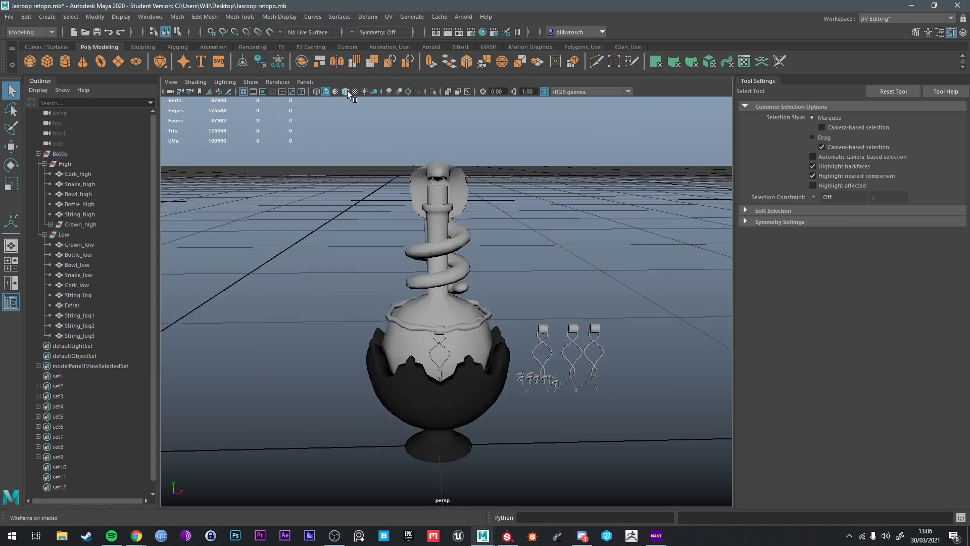
pyautogui.moveTo(531, 202)
pyautogui.keyDown('alt'); pyautogui.mouseDown()
pyautogui.moveTo(599, 199)
pyautogui.moveTo(645, 210)
pyautogui.moveTo(594, 216)
pyautogui.mouseUp(); pyautogui.keyUp('alt')
pyautogui.keyDown('alt'); pyautogui.moveTo(594, 216); pyautogui.dragTo(498, 216, button='right'); pyautogui.keyUp('alt')
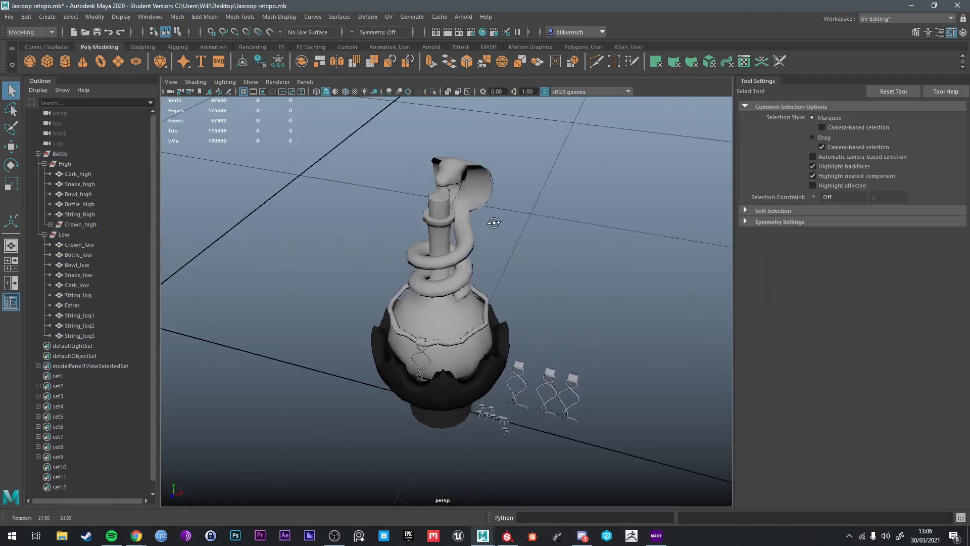
pyautogui.keyDown('alt'); pyautogui.moveTo(498, 216); pyautogui.dragTo(487, 175); pyautogui.keyUp('alt')
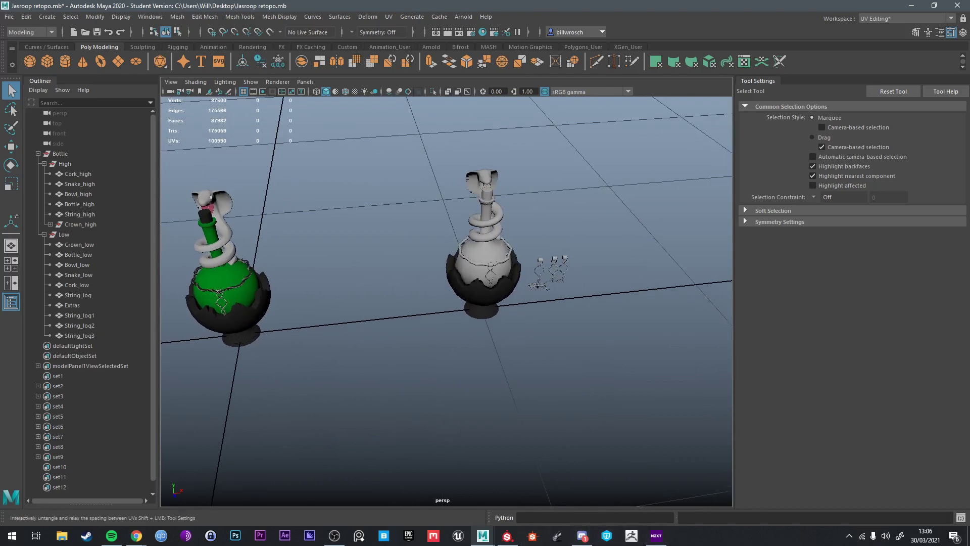
pyautogui.click(334, 537)
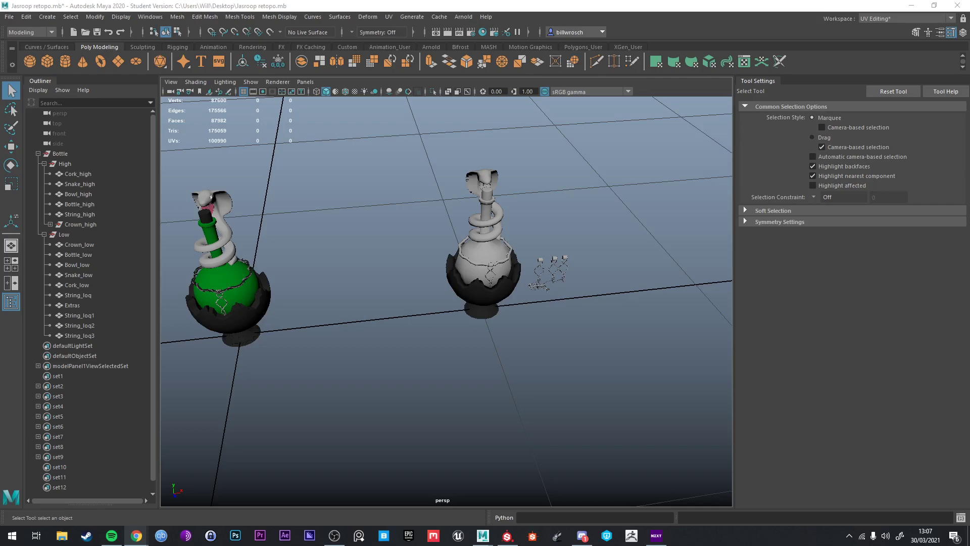
pyautogui.click(61, 535)
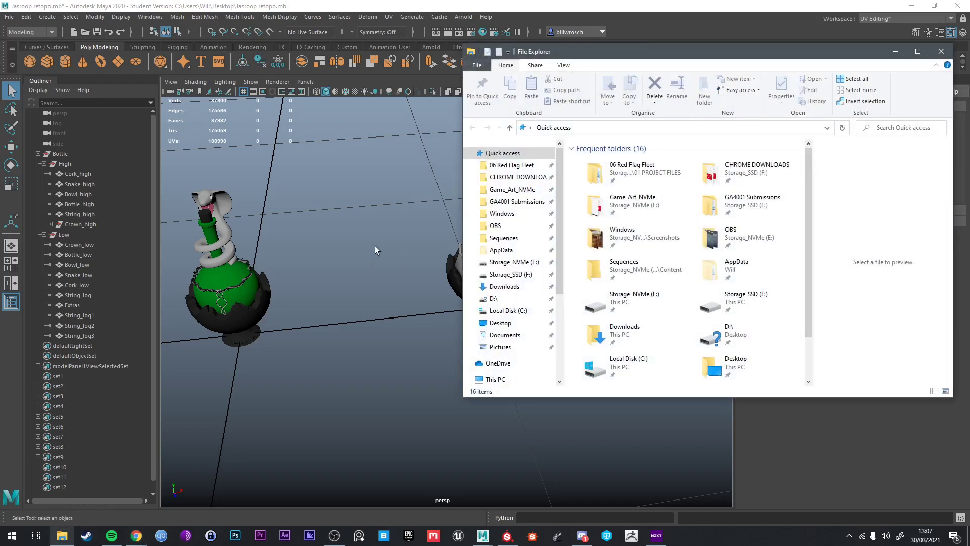
pyautogui.click(495, 225)
pyautogui.click(611, 176)
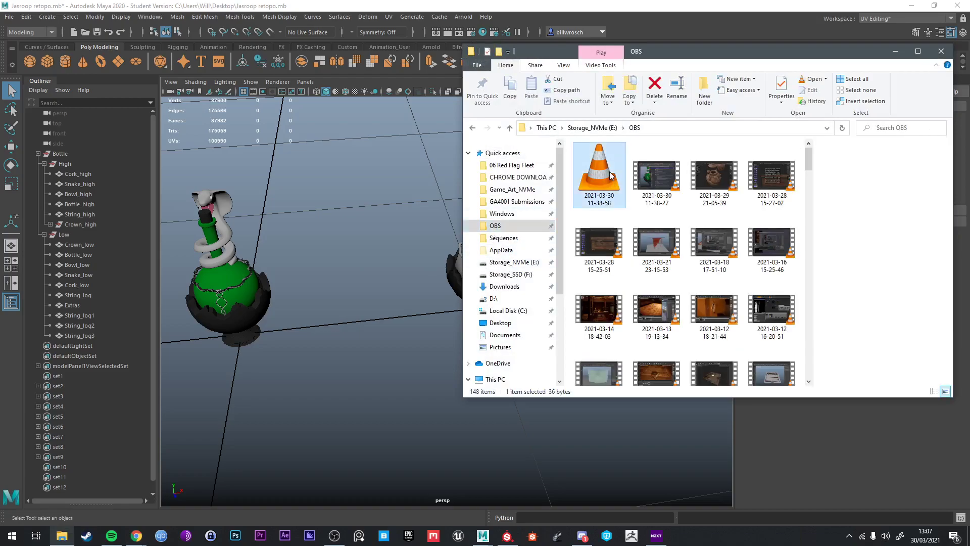
pyautogui.doubleClick(610, 174)
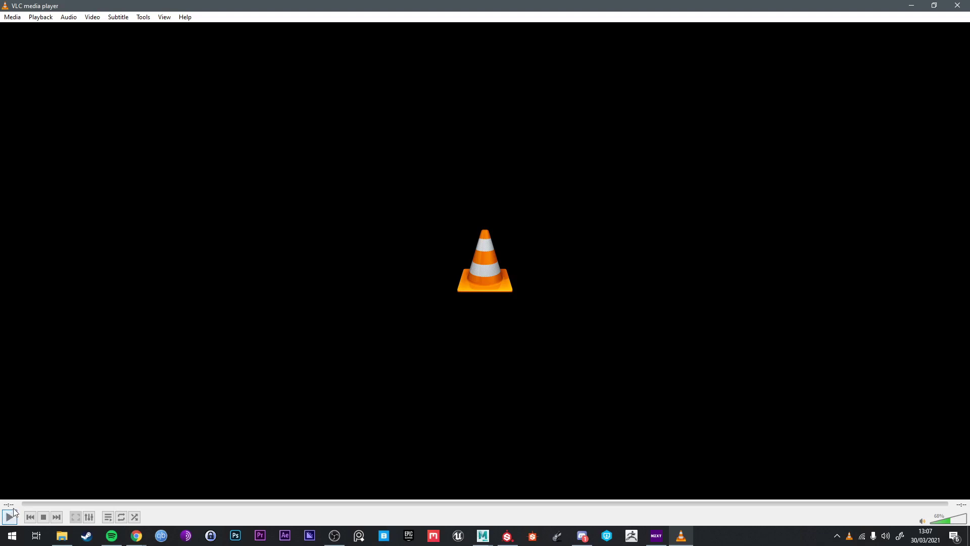
pyautogui.click(956, 7)
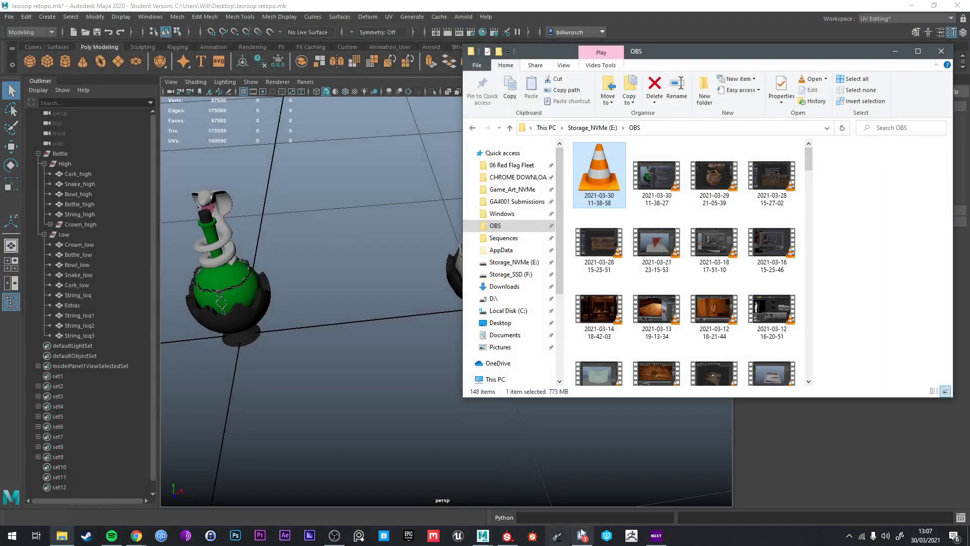